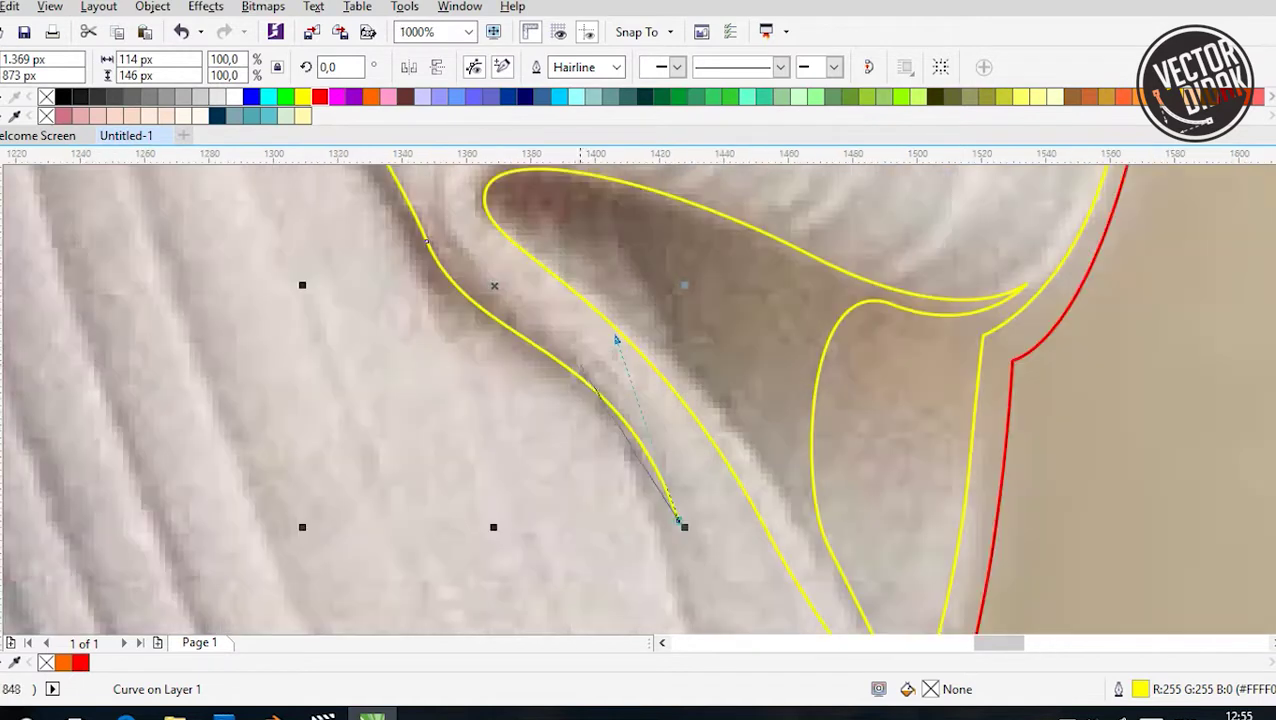
Finish tracing the fold curve on the raised sleeve near the hand and colour the new curves red
scroll(580, 352, "up", 3)
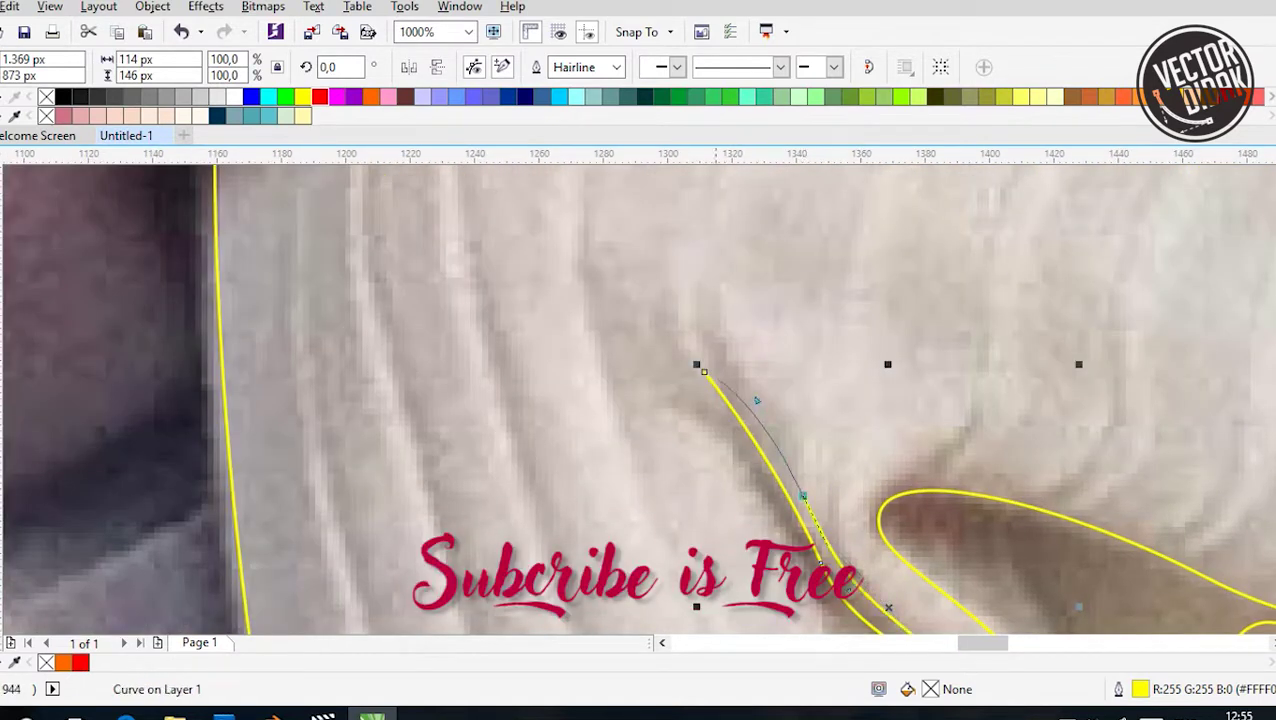
scroll(692, 436, "down", 6)
left_click(692, 436, "shift")
key("Tab")
key("Tab")
key("Tab")
left_click(692, 436, "shift")
scroll(945, 210, "down", 2)
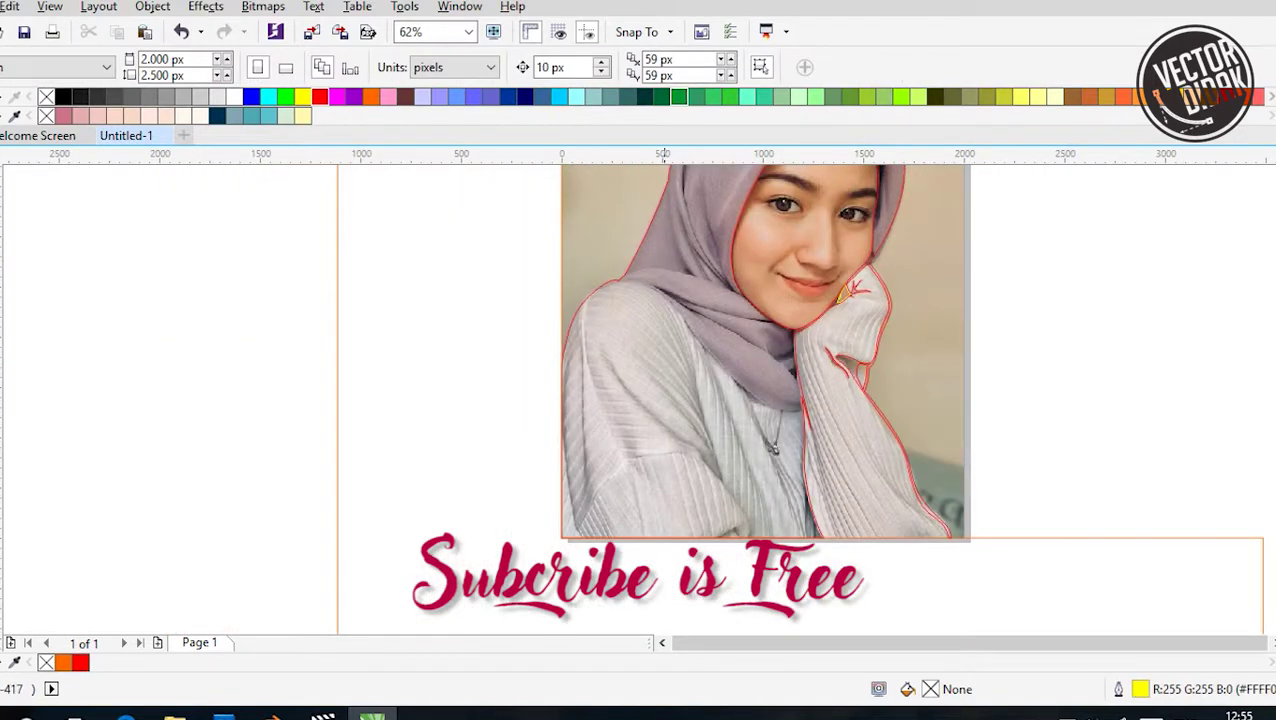
key("space")
key("space")
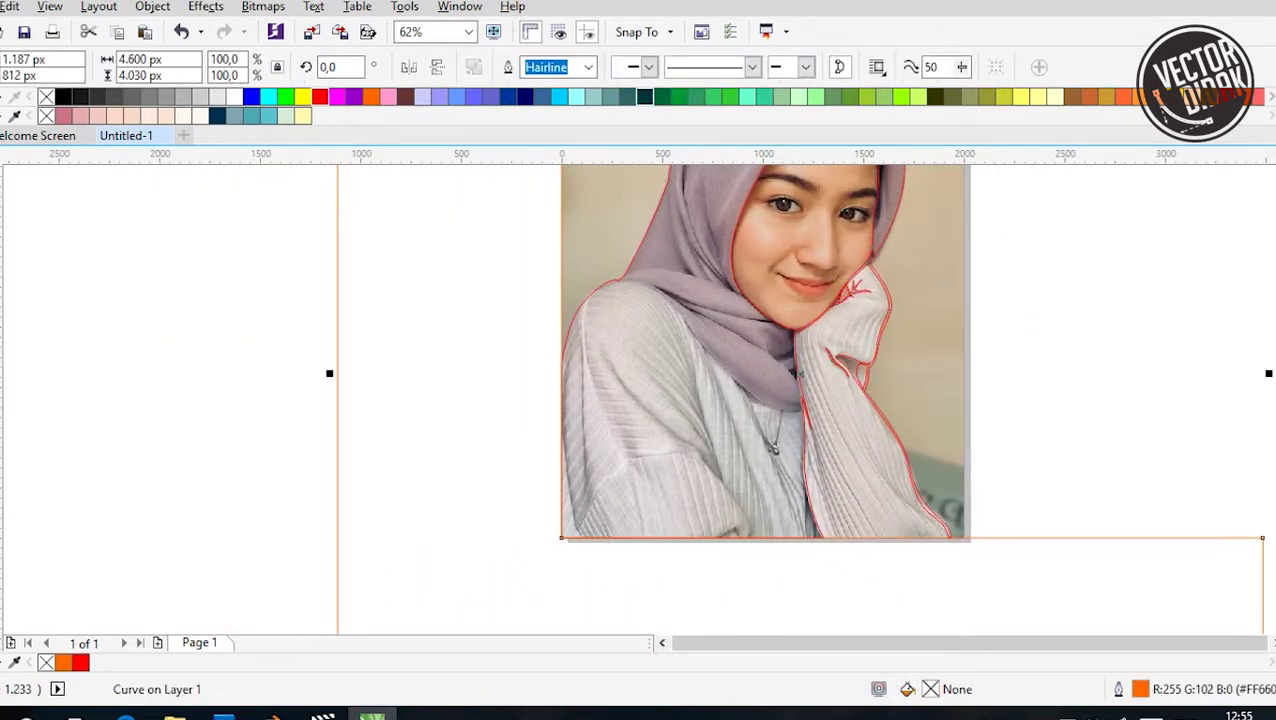
Start a new outline below the photo, tracing the lower sleeve's cuff and its inner edge up to the elbow fold
scroll(755, 553, "up", 6)
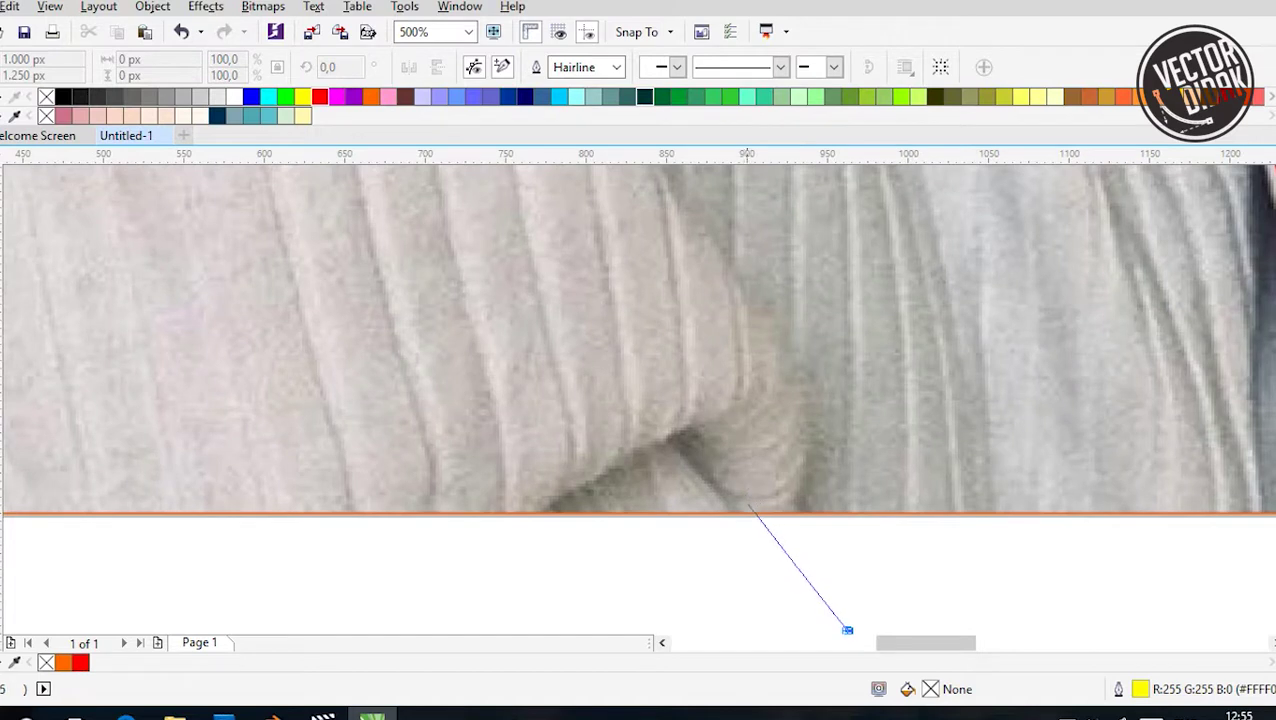
left_click(847, 630)
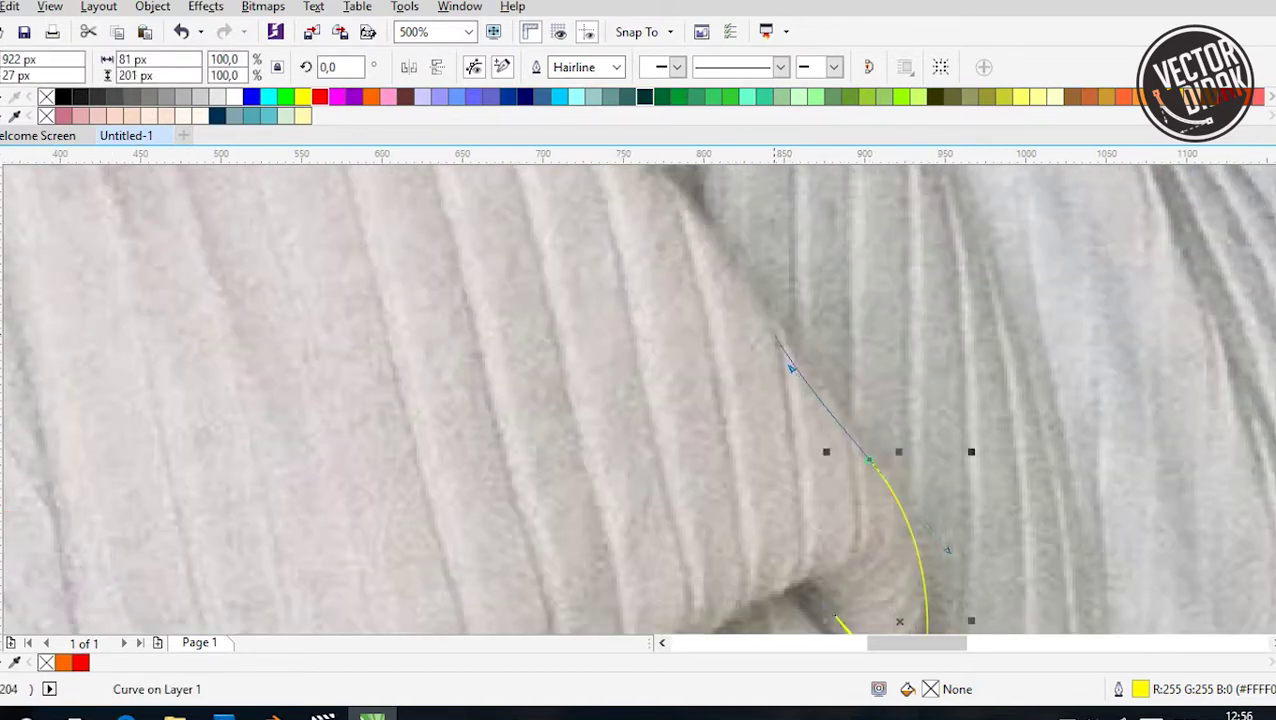
scroll(790, 368, "down", 3)
scroll(880, 535, "up", 2)
left_click_drag(700, 283, 715, 296)
scroll(830, 450, "down", 3)
scroll(856, 521, "up", 2)
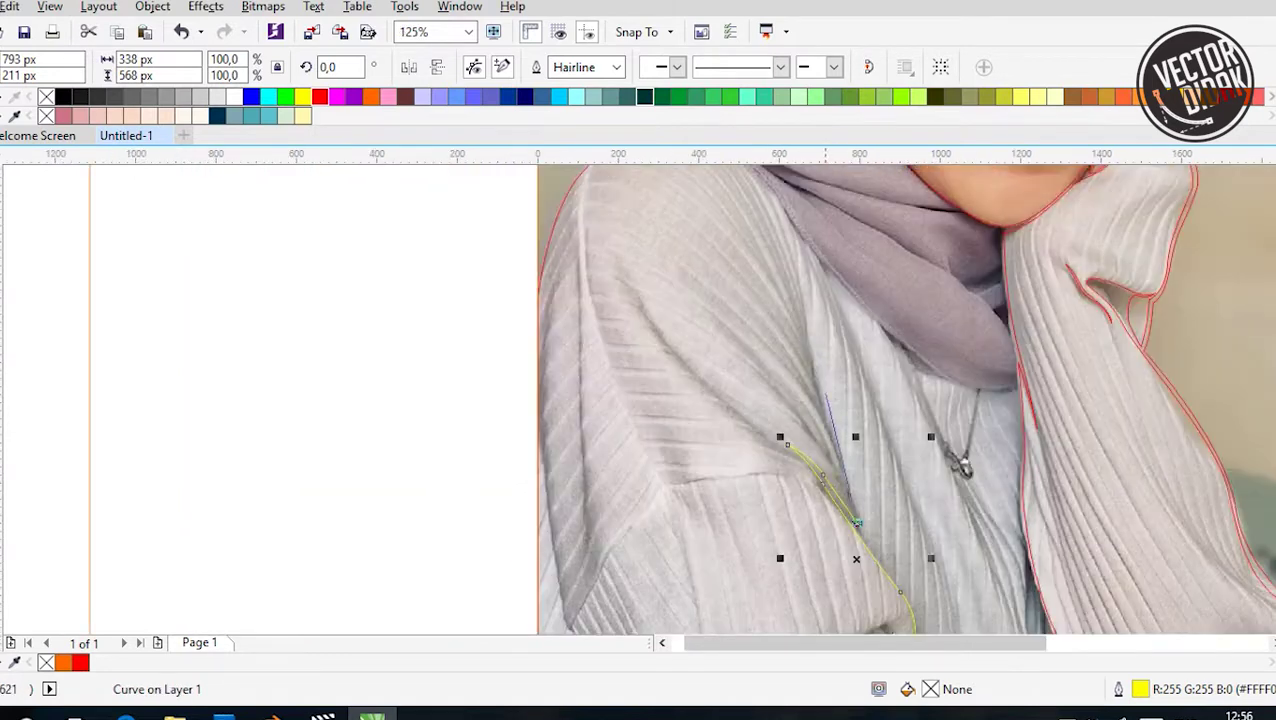
Extend the outline up the long crease between sleeve and chest, then back down to the lower sleeve's edge
scroll(856, 521, "up", 2)
left_click(796, 252)
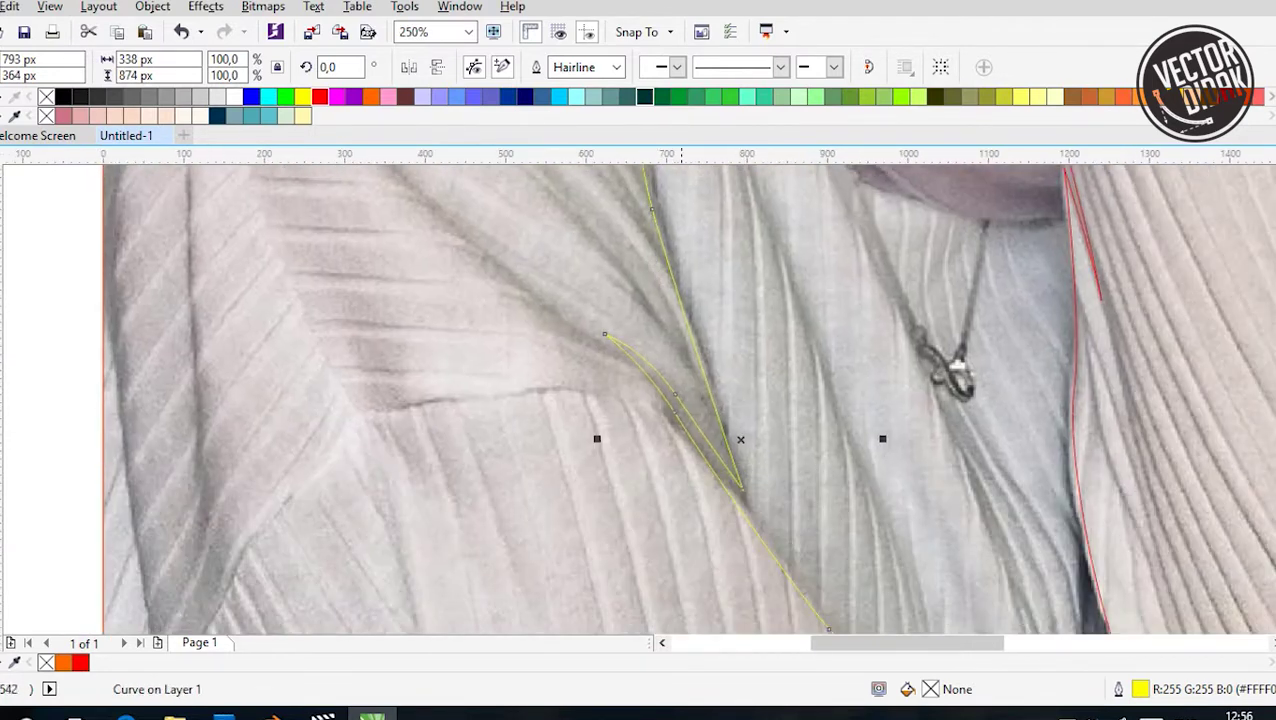
left_click_drag(760, 532, 764, 522)
scroll(628, 200, "down", 2)
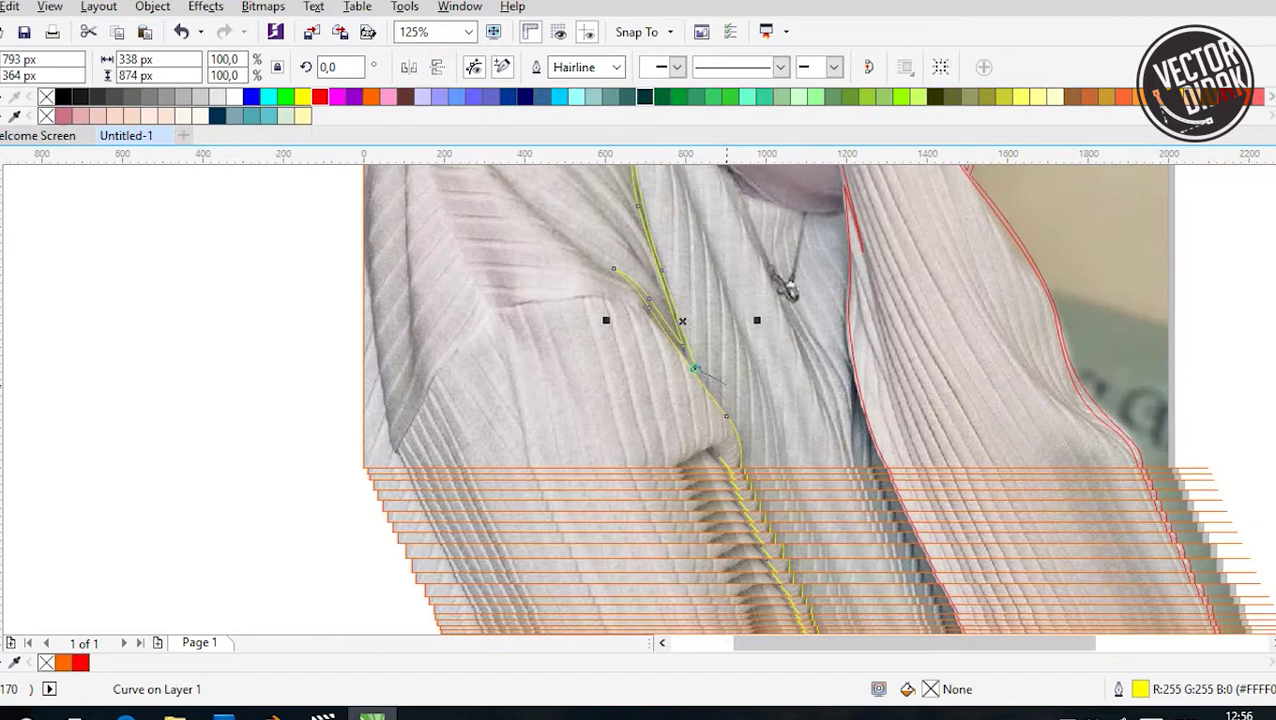
Continue the outline down around the cuff, beneath the photo's lower edge and up around the dark gap beside the raised arm
scroll(751, 481, "up", 2)
left_click_drag(733, 383, 757, 428)
left_click(1003, 495)
left_click(988, 400)
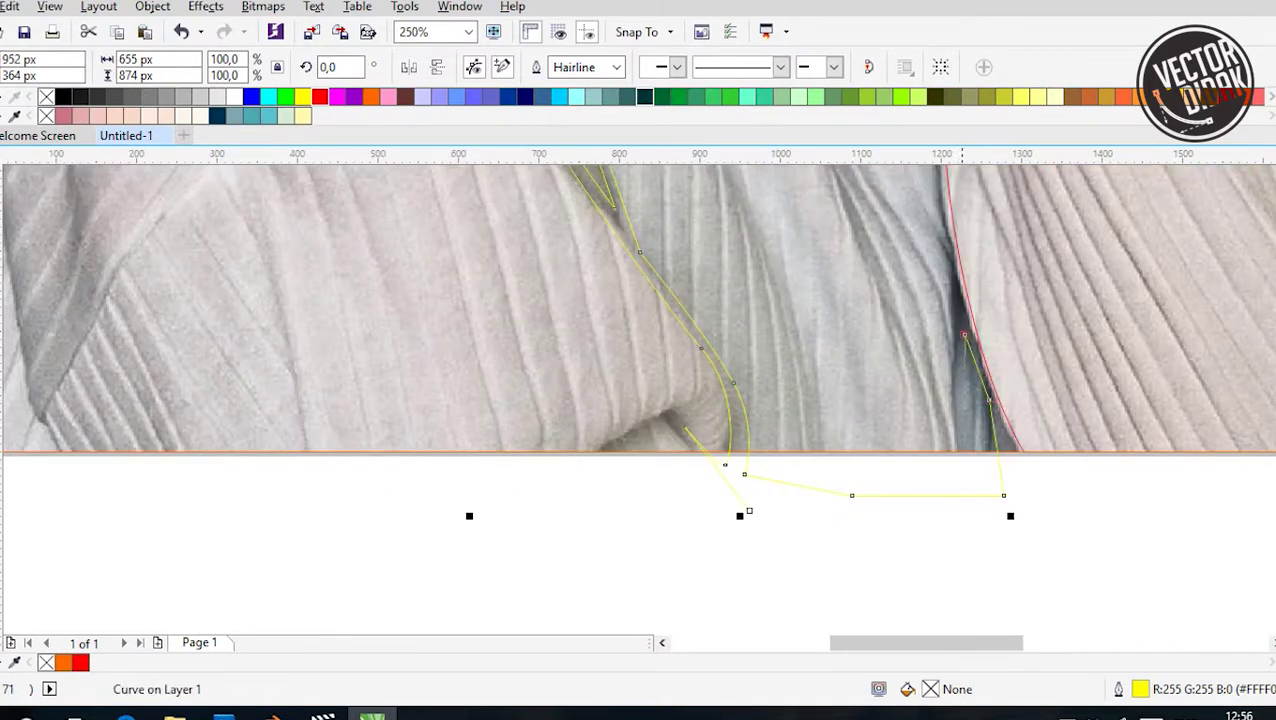
scroll(956, 428, "up", 2)
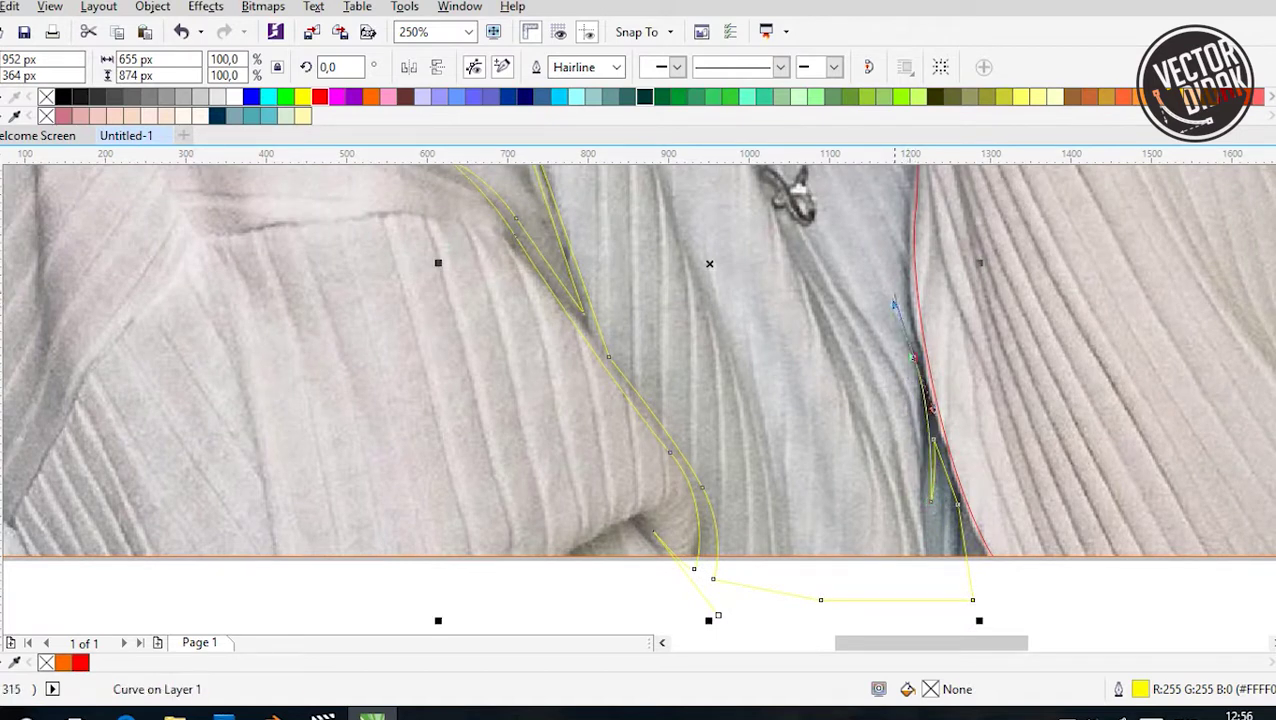
scroll(805, 512, "up", 4)
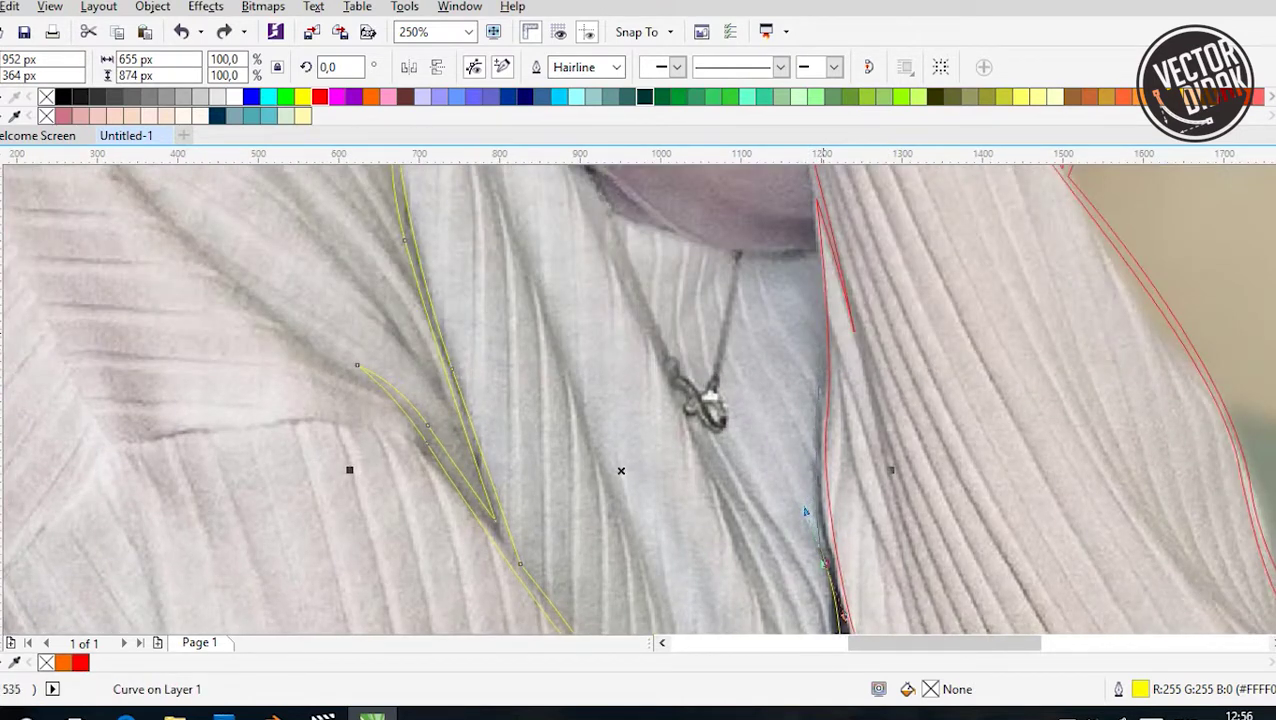
Trace the shirt's edge up along the raised sleeve and across the lower hem of the scarf
left_click(811, 252)
scroll(811, 252, "up", 2)
left_click_drag(709, 357, 629, 323)
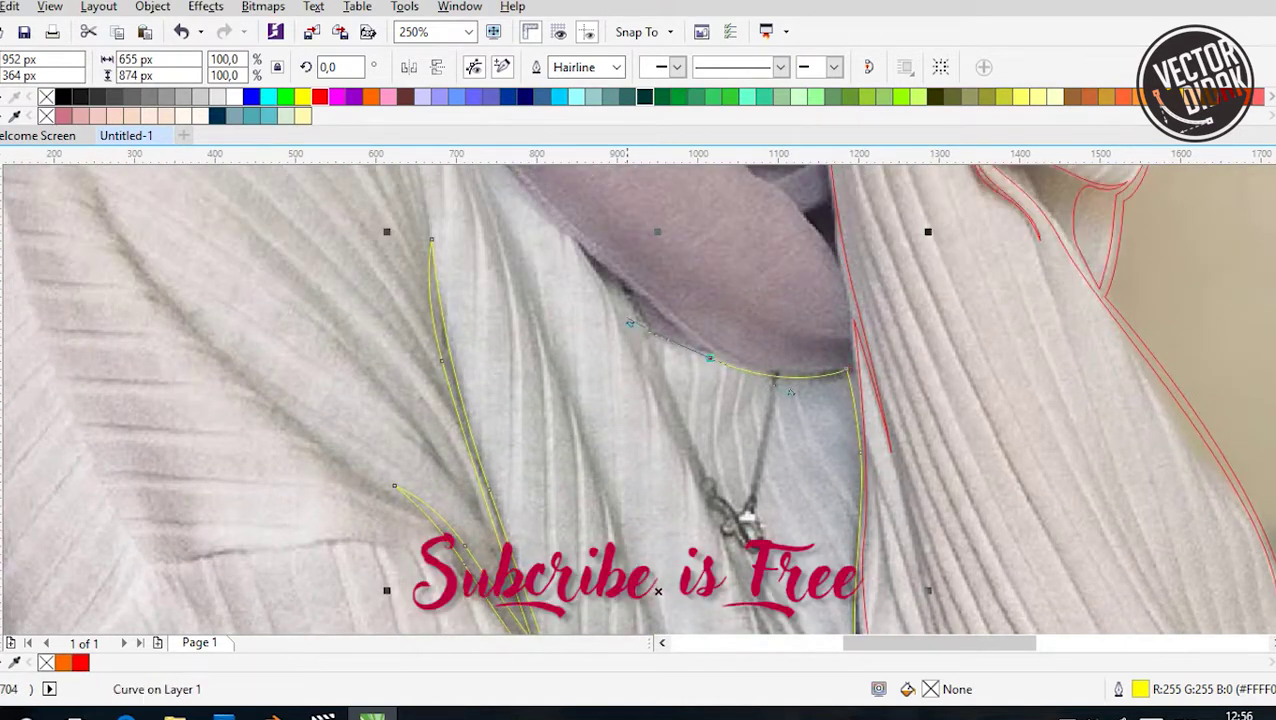
scroll(610, 293, "up", 3)
left_click(631, 263)
Add the small fold at the scarf's edge and carry the outline along the scarf to the shoulder
scroll(640, 400, "up", 3)
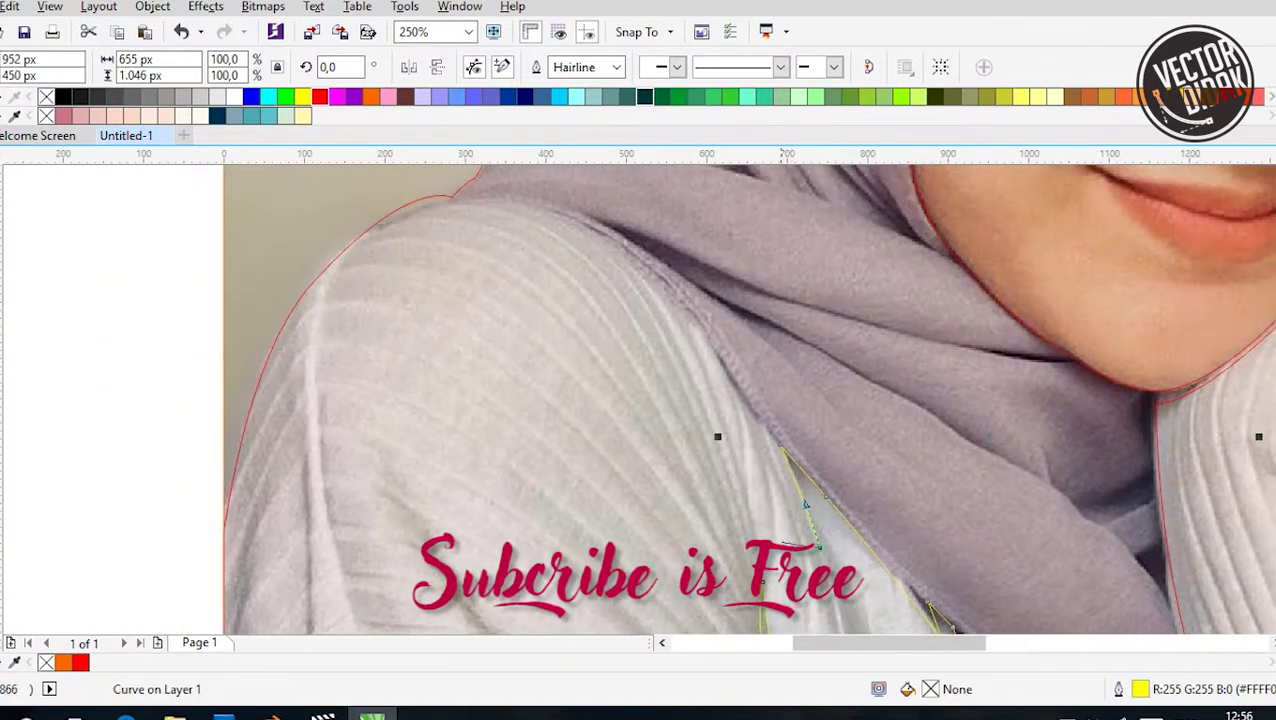
scroll(751, 422, "up", 2)
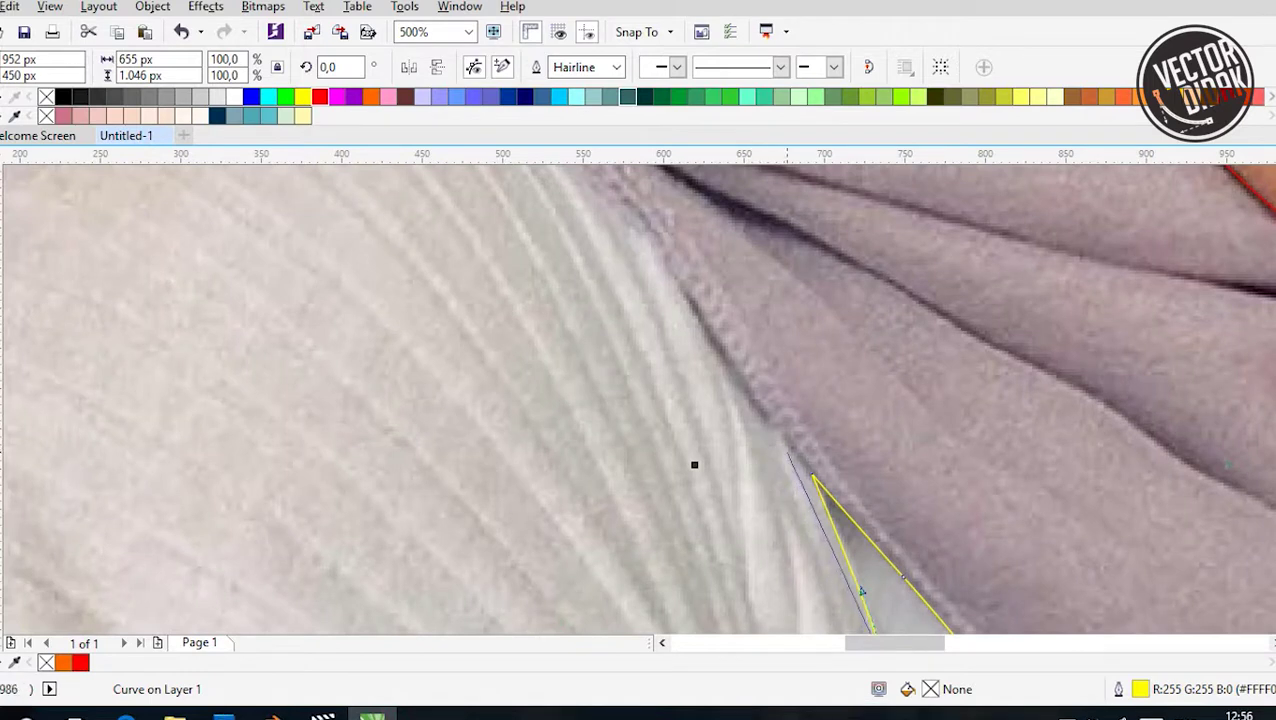
scroll(861, 538, "down", 2)
left_click_drag(597, 325, 413, 336)
scroll(473, 432, "down", 2)
scroll(550, 355, "down", 2)
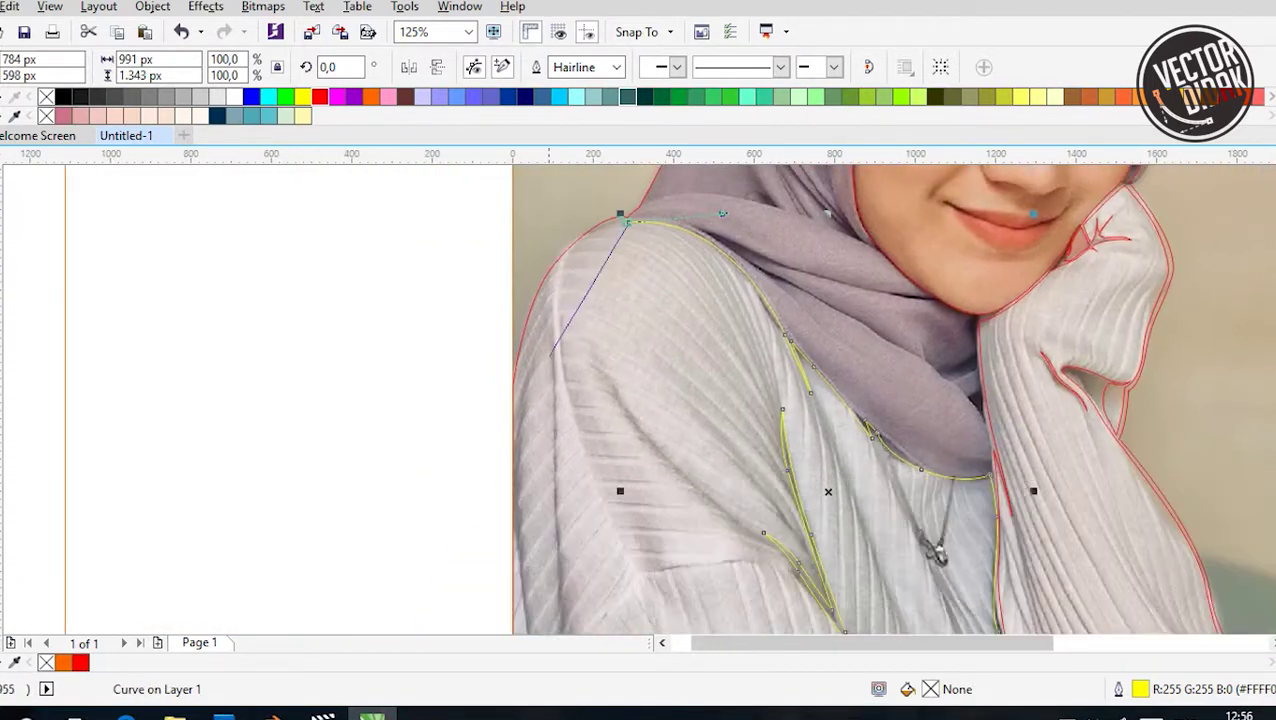
Close the shirt outline down the outer sleeve and below the photo, and make its outline red
left_click(497, 569)
scroll(510, 470, "down", 3)
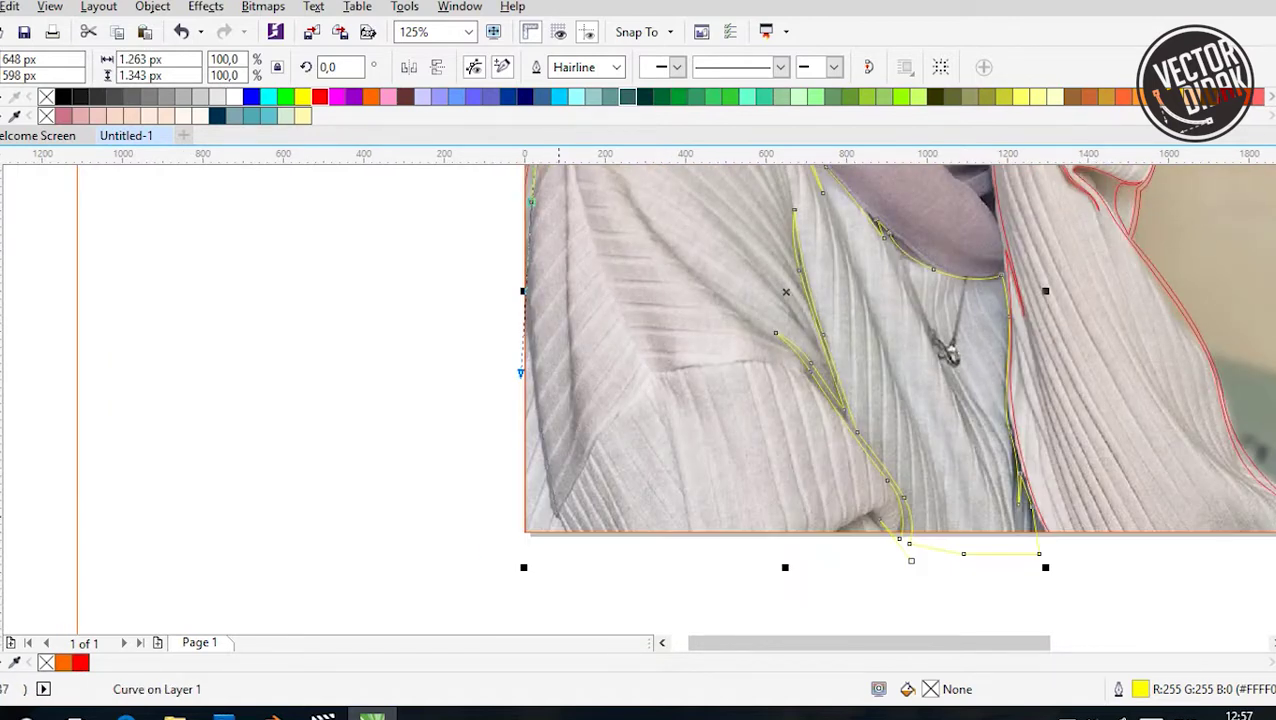
left_click(607, 572)
left_click(863, 581)
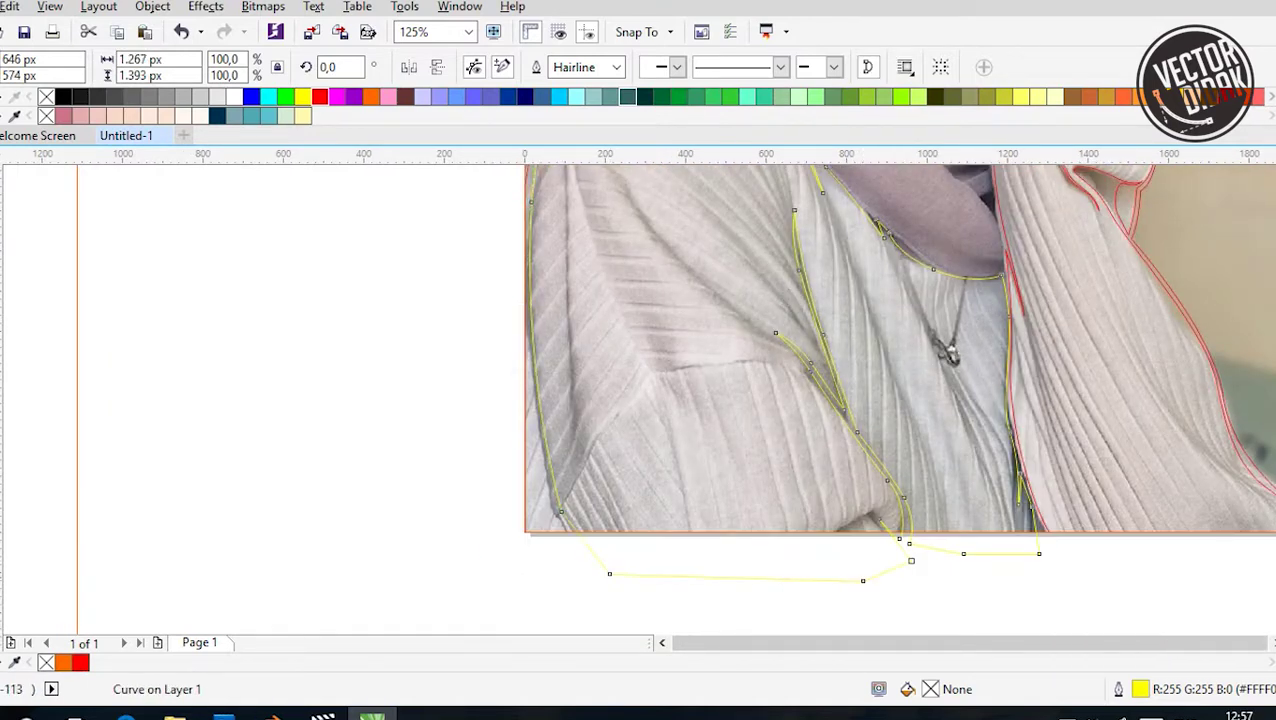
scroll(809, 290, "down", 2)
key("ctrl+l")
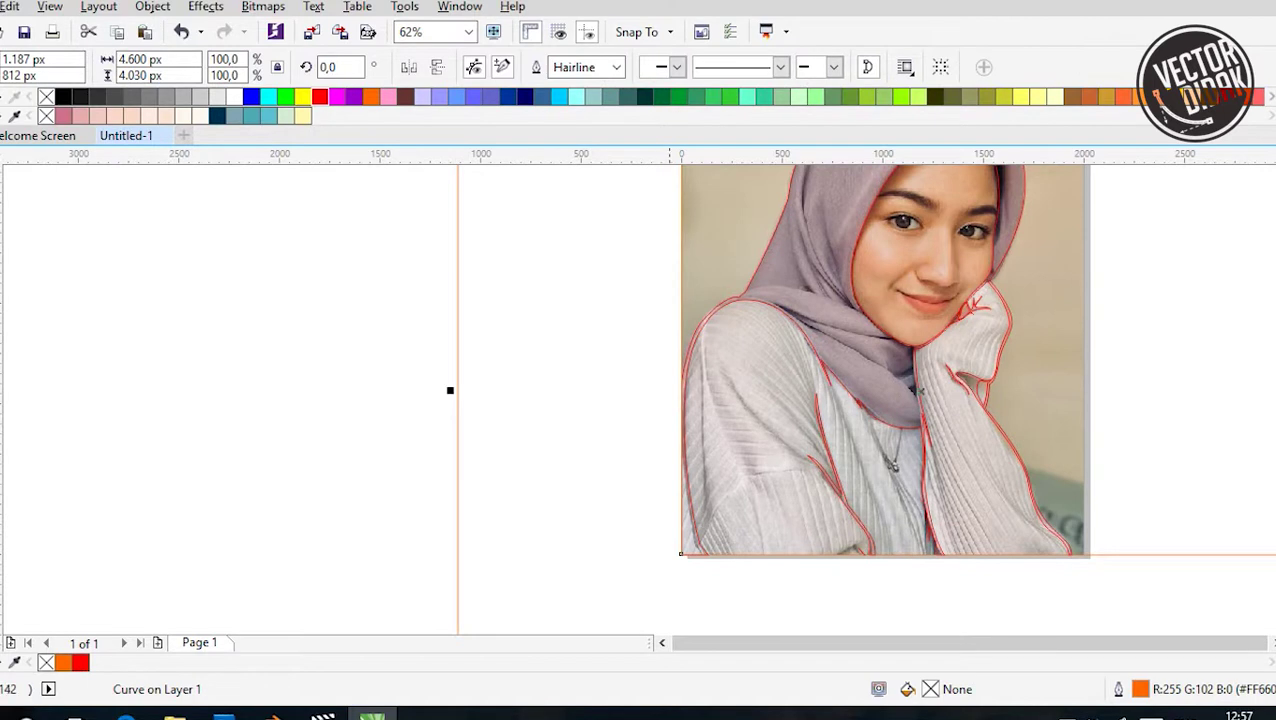
Draw a thin diagonal fold shape on the chest, about 180 px wide and 498 px high
scroll(903, 513, "up", 4)
scroll(740, 460, "down", 2)
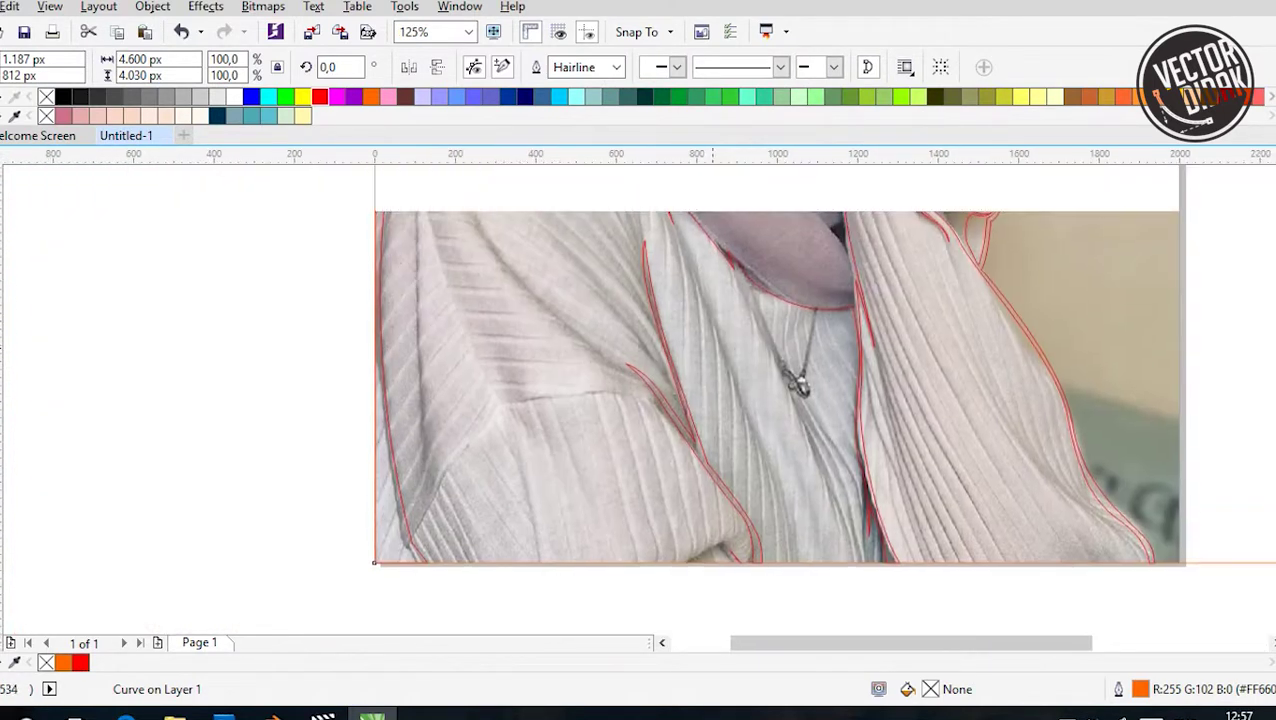
left_click(764, 468)
double_click(700, 284)
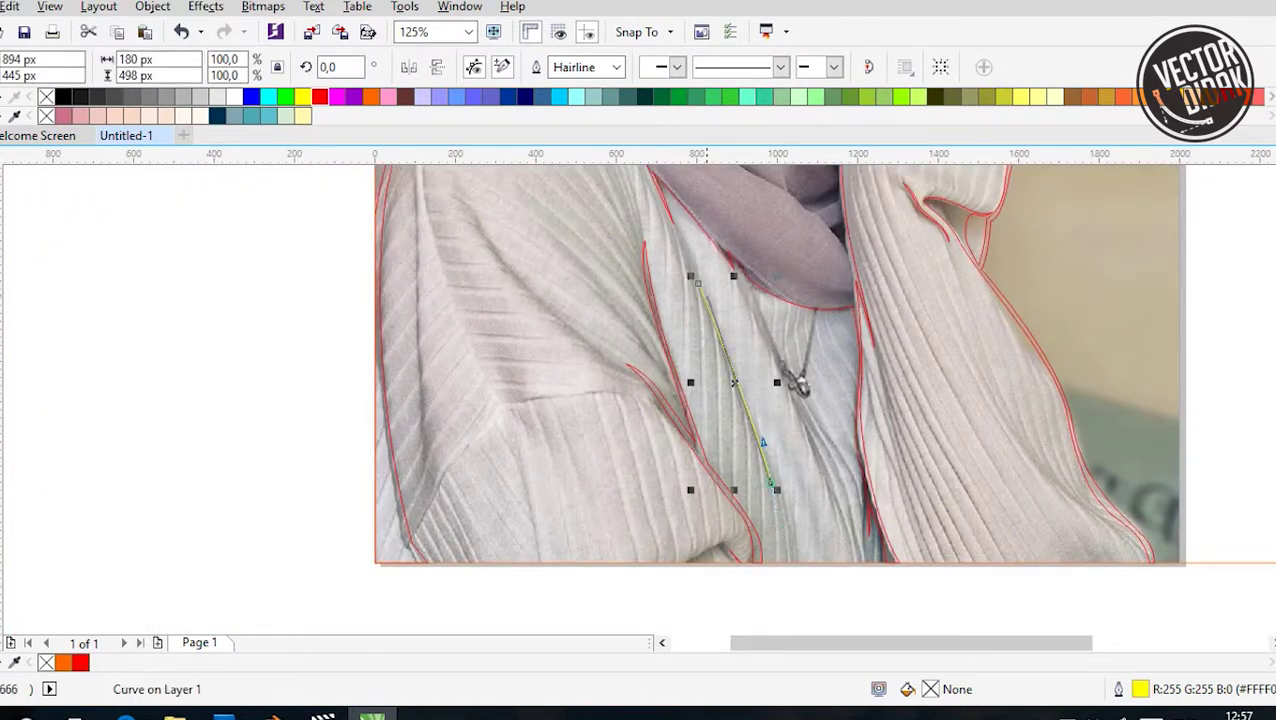
scroll(600, 380, "up", 2)
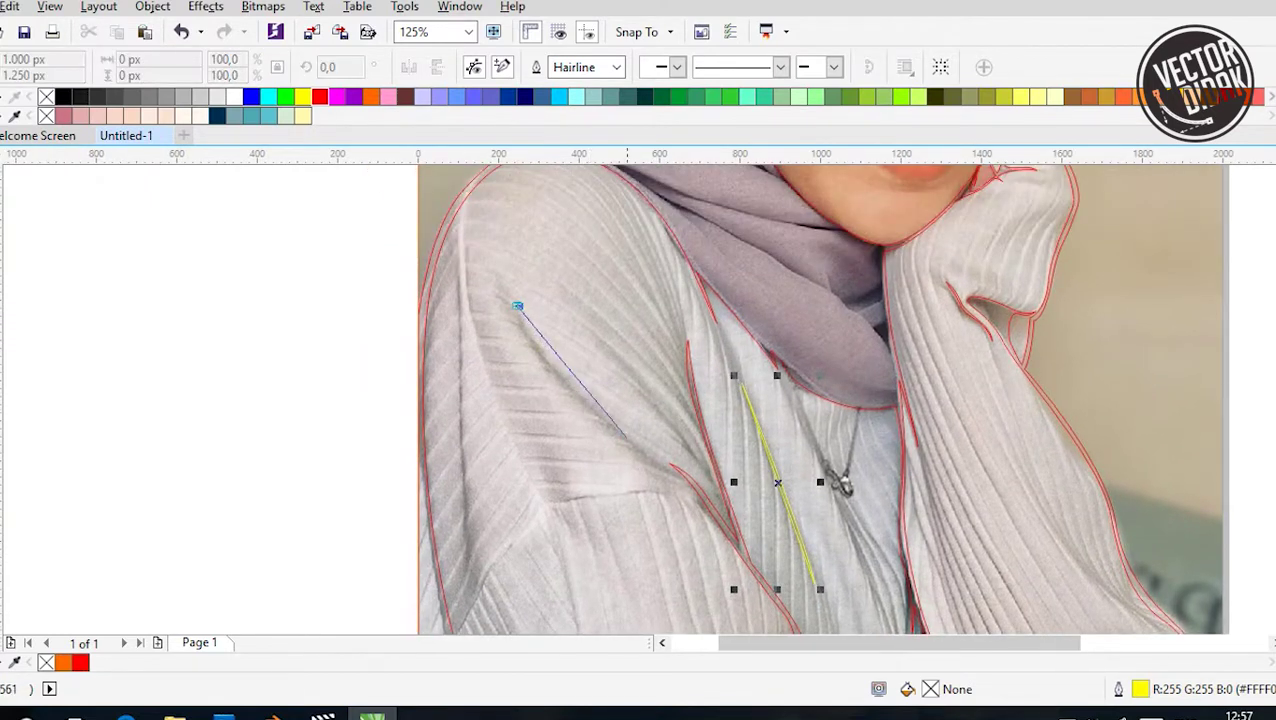
Draw a thin closed fold shape curving across the upper sleeve, about 280 px wide and 330 px high
double_click(517, 305)
left_click(517, 305)
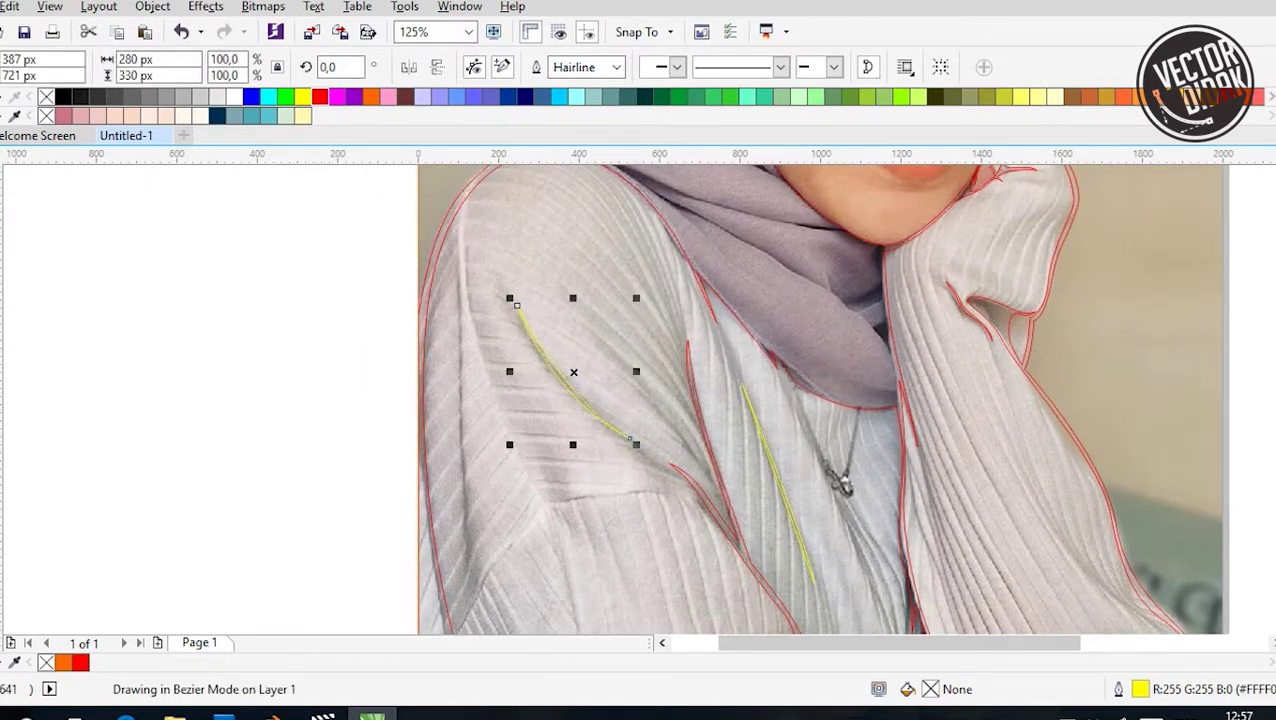
scroll(517, 305, "down", 2)
Draw a thin closed fold shape from the outer shoulder down toward the elbow, about 158 px wide and 553 px high
scroll(517, 305, "up", 3)
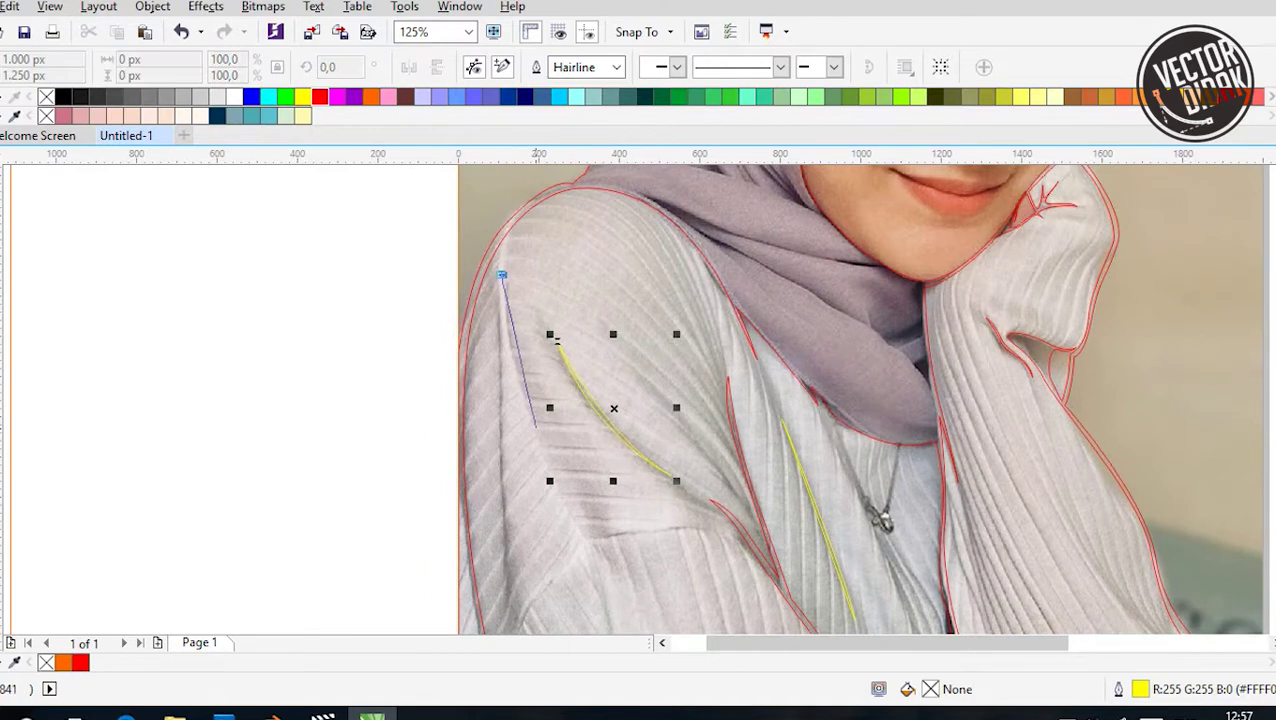
left_click_drag(565, 496, 621, 588)
left_click(499, 271)
scroll(563, 265, "up", 2)
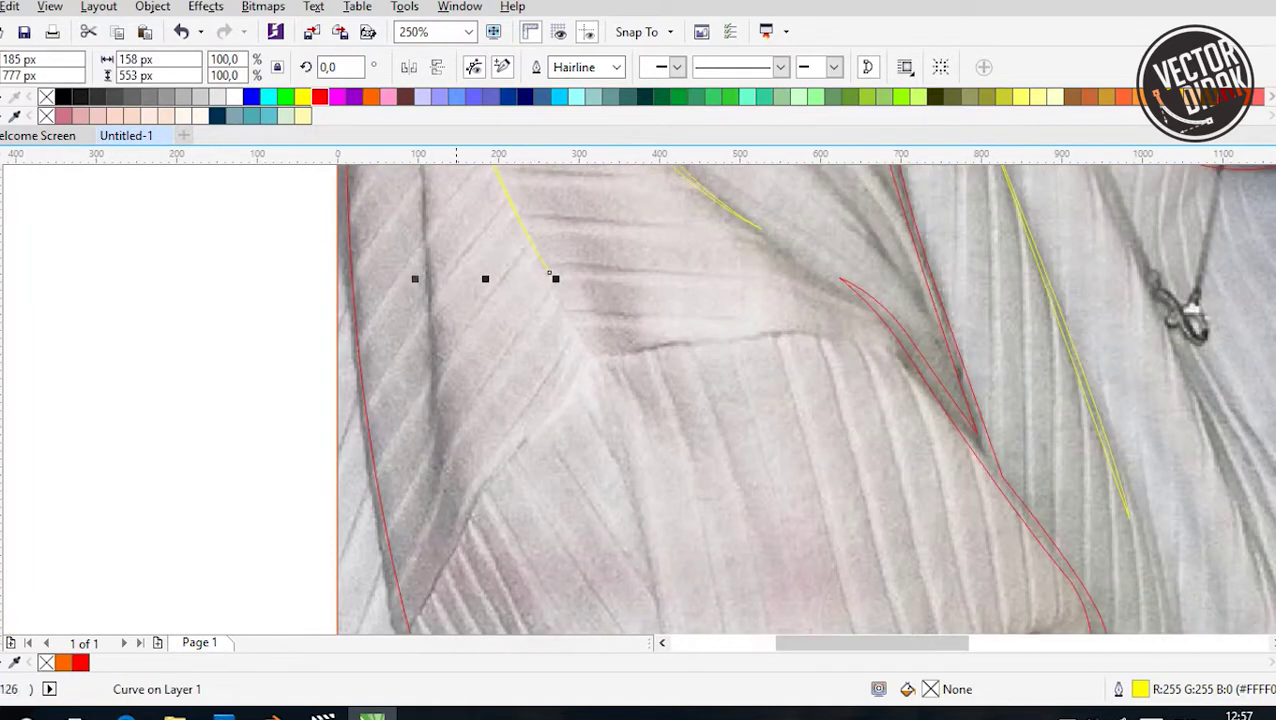
Draw a thin closed fold shape from the elbow down to the sleeve's lower corner, about 230 px wide and 376 px high
scroll(549, 271, "down", 2)
left_click_drag(476, 422, 522, 313)
left_click(600, 255)
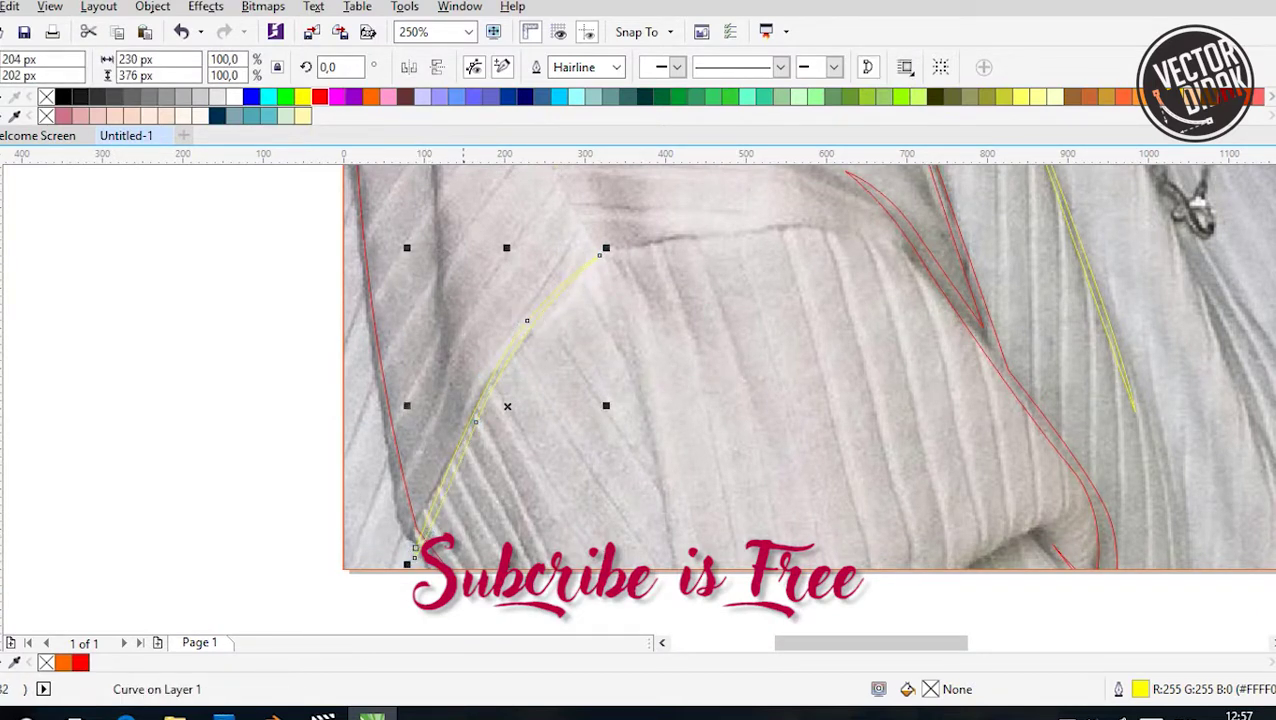
Draw a thin closed fold shape across the elbow crease, about 275 px wide and 28 px high
scroll(500, 340, "up", 2)
scroll(500, 340, "right", 2)
left_click(500, 340)
mouse_move(730, 330)
left_mouse_down()
mouse_move(769, 370)
mouse_move(787, 368)
left_mouse_up()
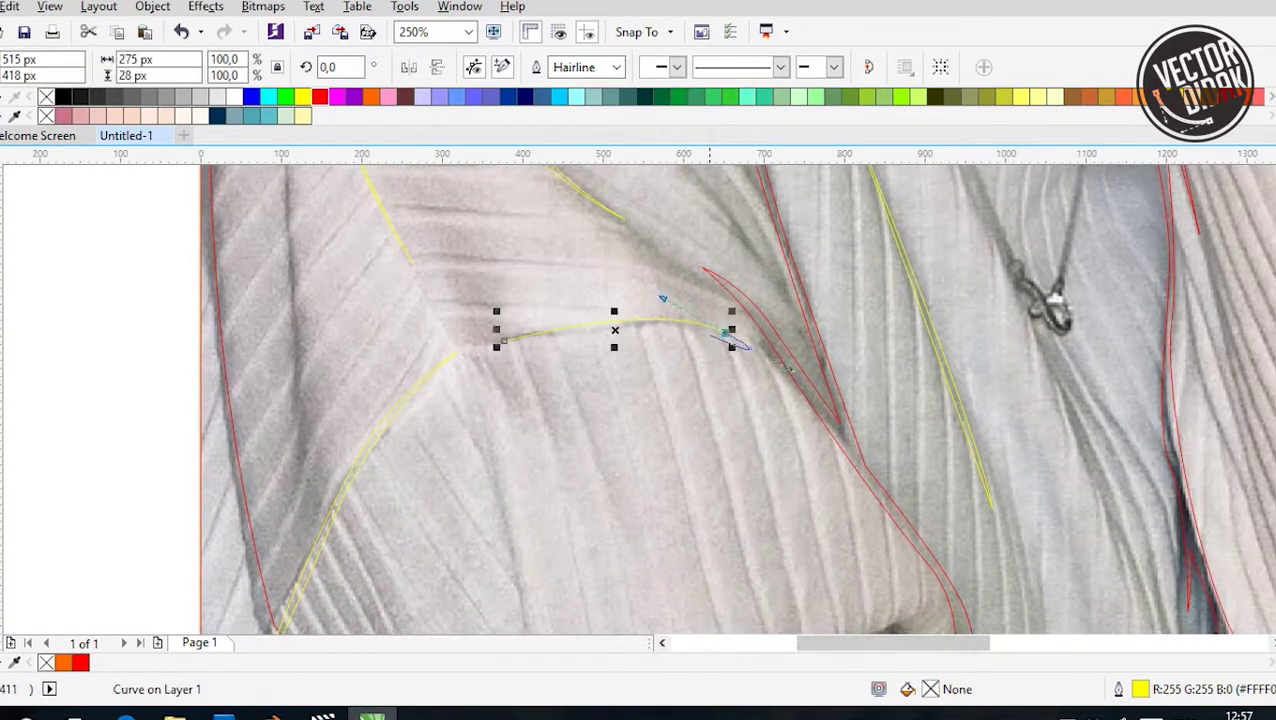
scroll(674, 330, "down", 2)
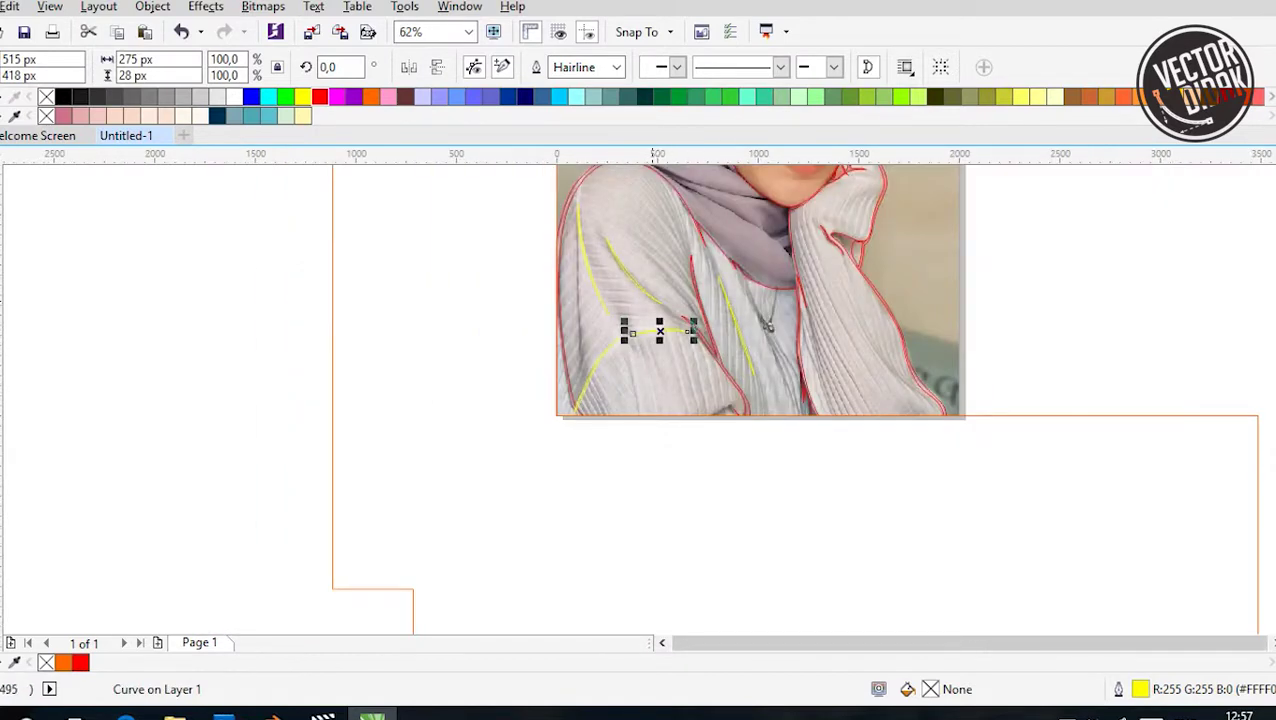
Draw a thin closed vertical fold shape along the outer sleeve, about 33 px wide and 540 px high
scroll(588, 295, "up", 1)
left_click(565, 205)
left_click(576, 428)
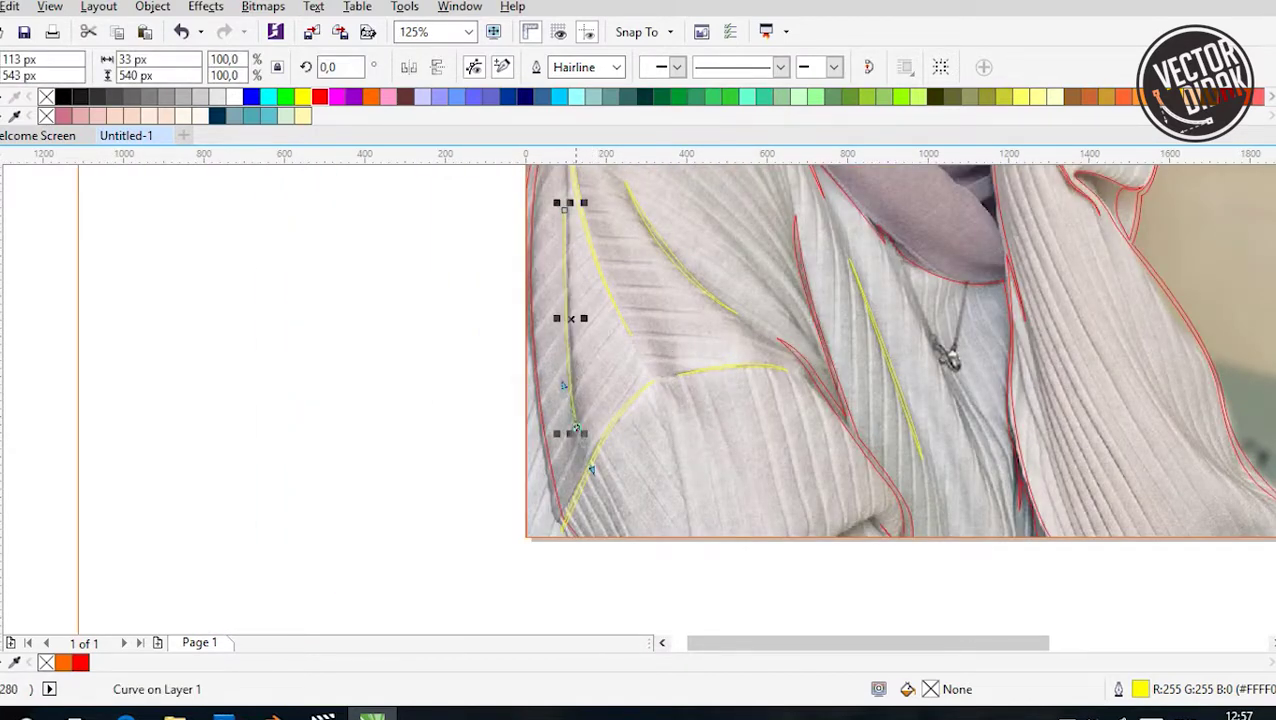
scroll(563, 385, "down", 2)
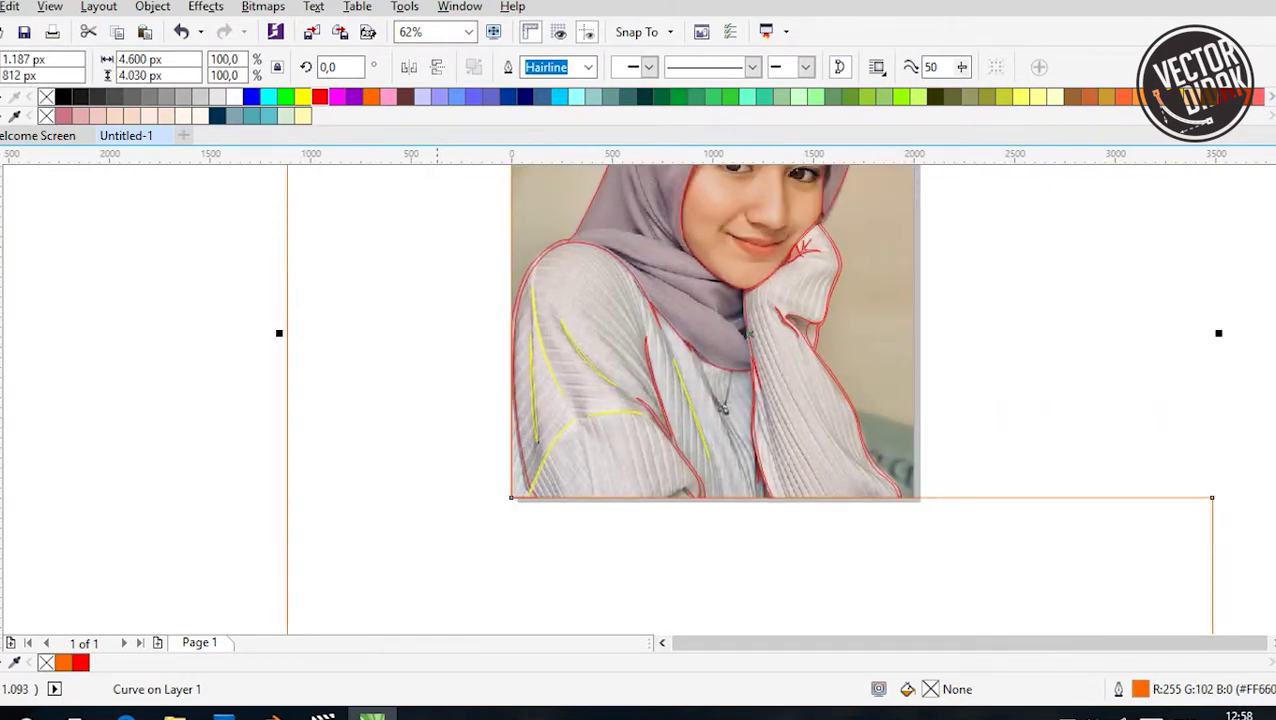
Select the shirt outline together with all the new yellow fold shapes and set their outline colour to red
key("Escape")
left_click_drag(427, 220, 920, 500)
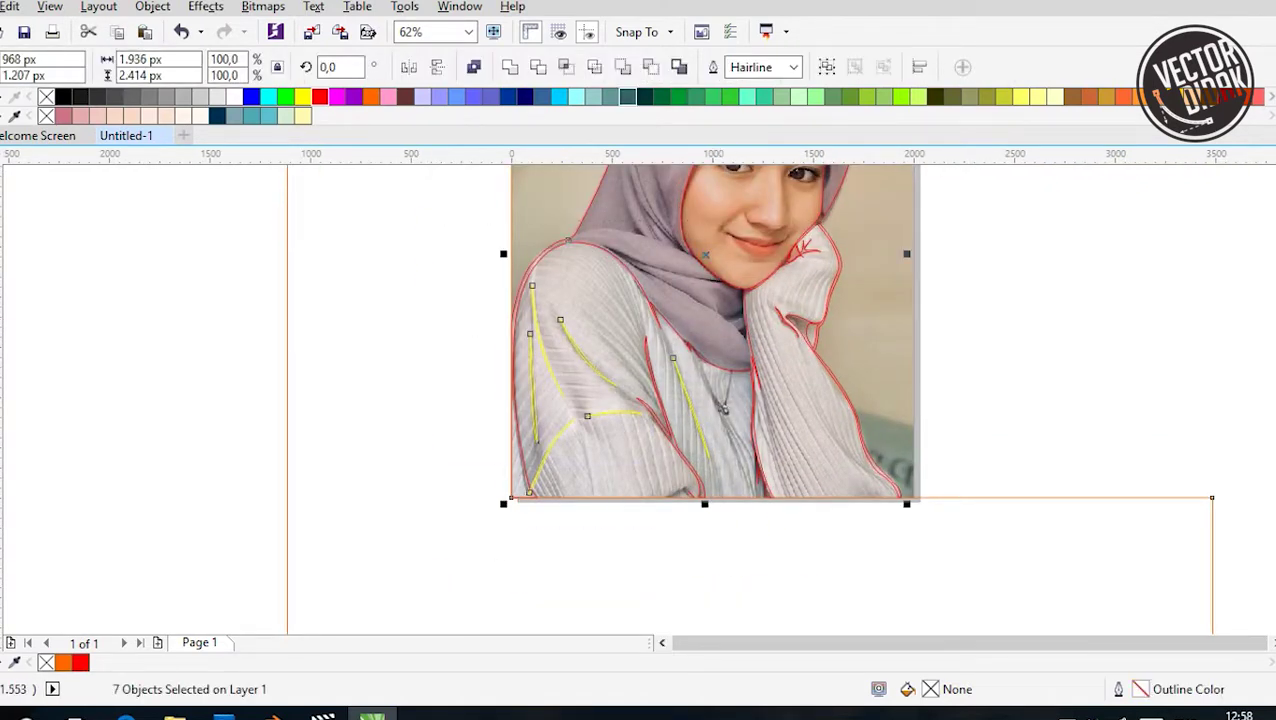
right_click(319, 96)
key("Escape")
scroll(561, 513, "up", 2)
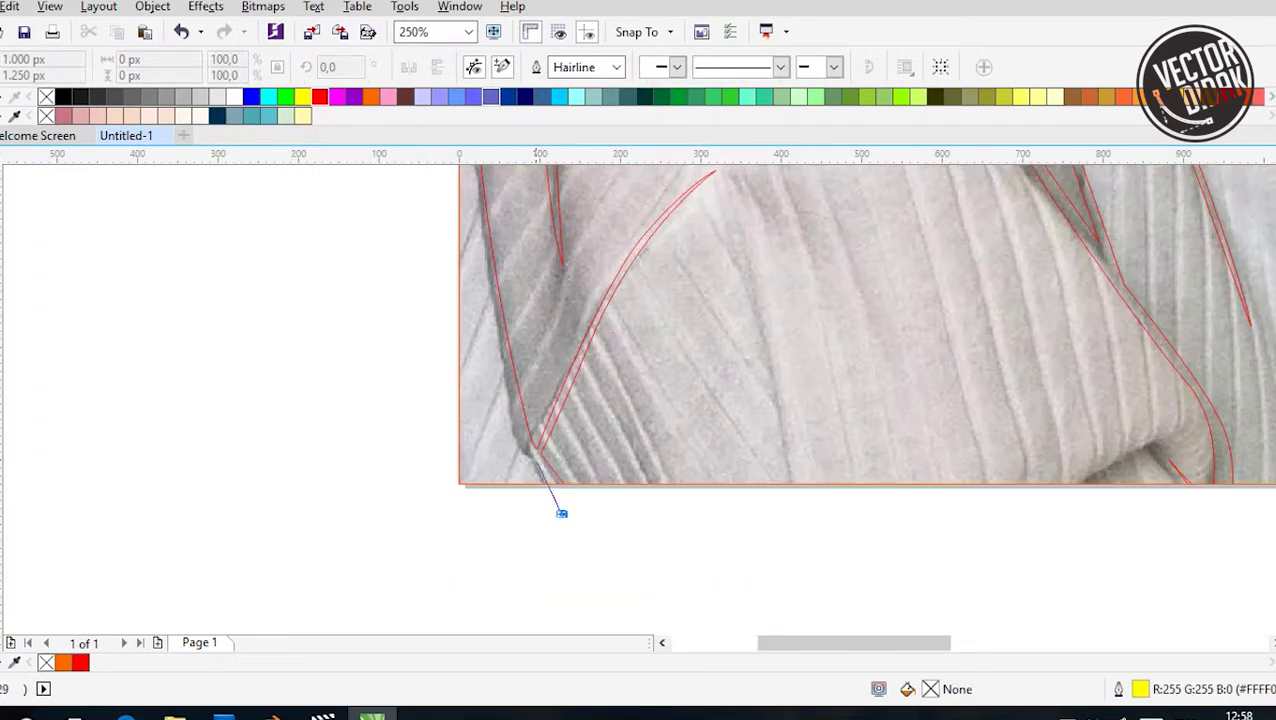
Trace the fabric corner beside the lower outer sleeve as a closed shape extending outside the photo, and colour its outline red
left_click(561, 513)
scroll(561, 513, "up", 1)
scroll(560, 540, "up", 2)
left_click(503, 270)
scroll(405, 506, "down", 1)
left_click(405, 506)
left_click(468, 553)
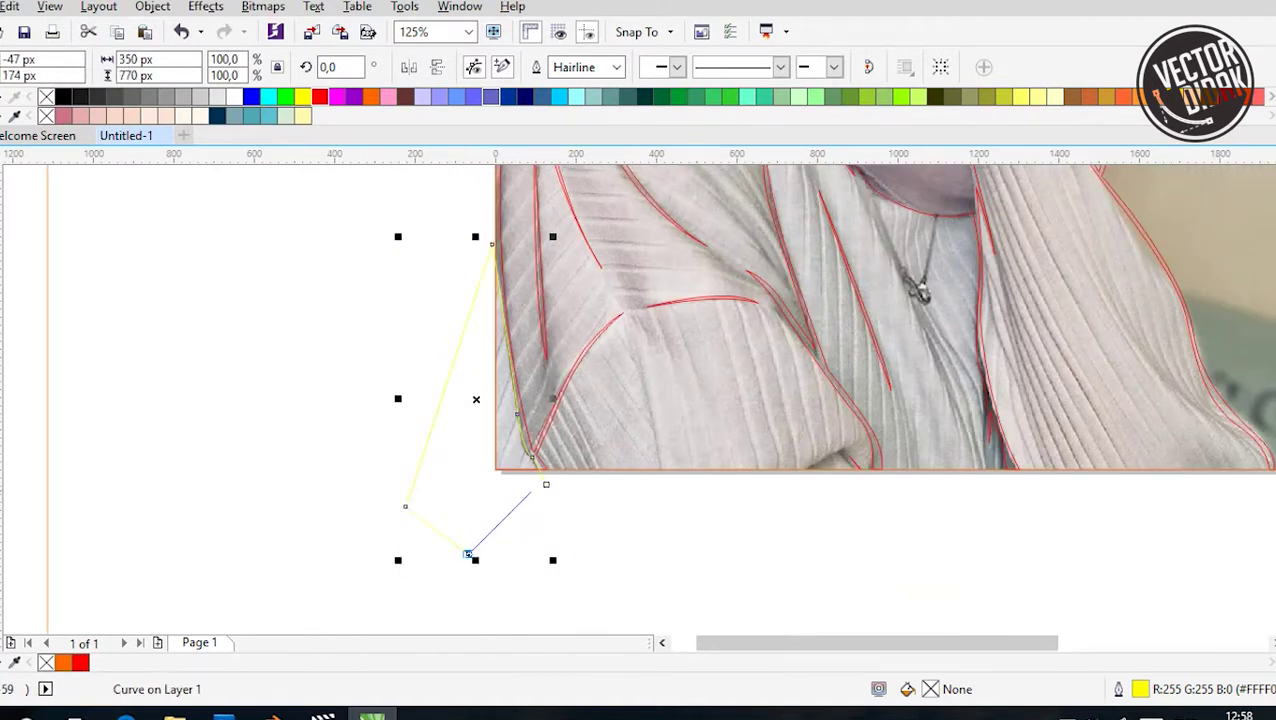
scroll(346, 202, "down", 2)
scroll(346, 202, "up", 1)
key("ctrl+a")
key("Escape")
key("space")
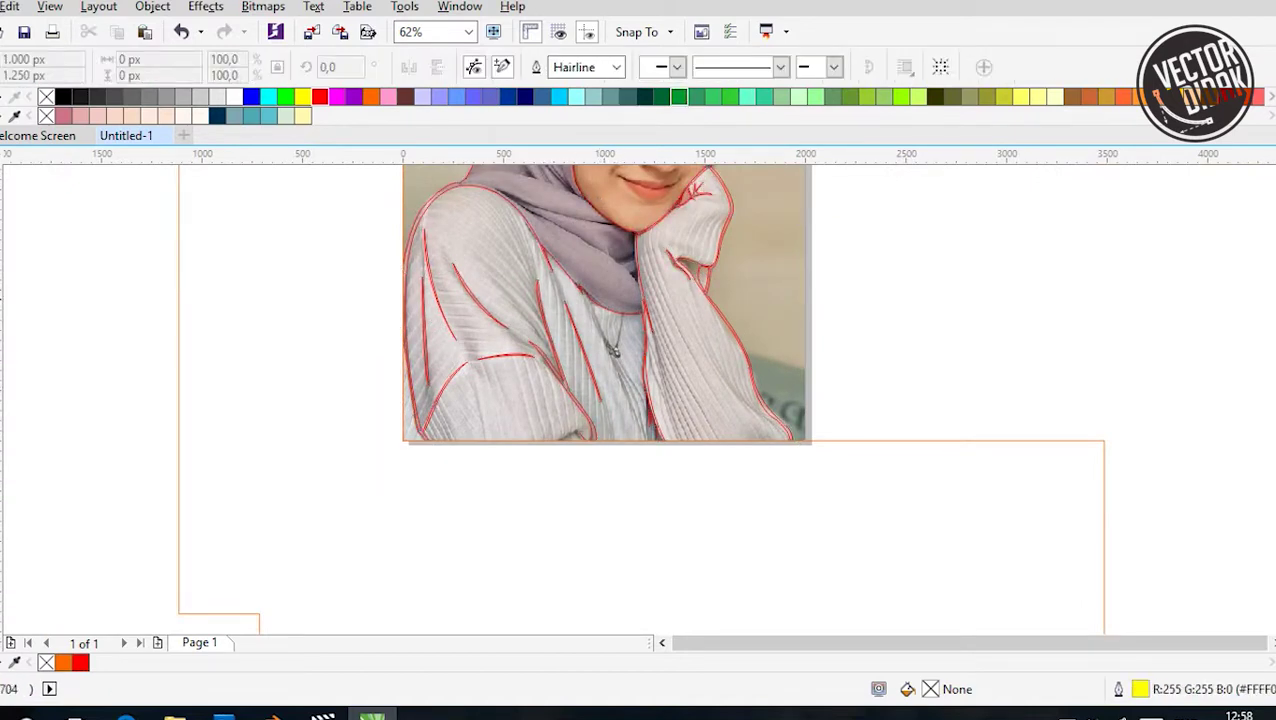
Draw the long necklace strand from under the scarf to the pendant as a thin closed shape about 156 px wide and 395 px high
scroll(640, 400, "up", 2)
scroll(640, 400, "up", 4)
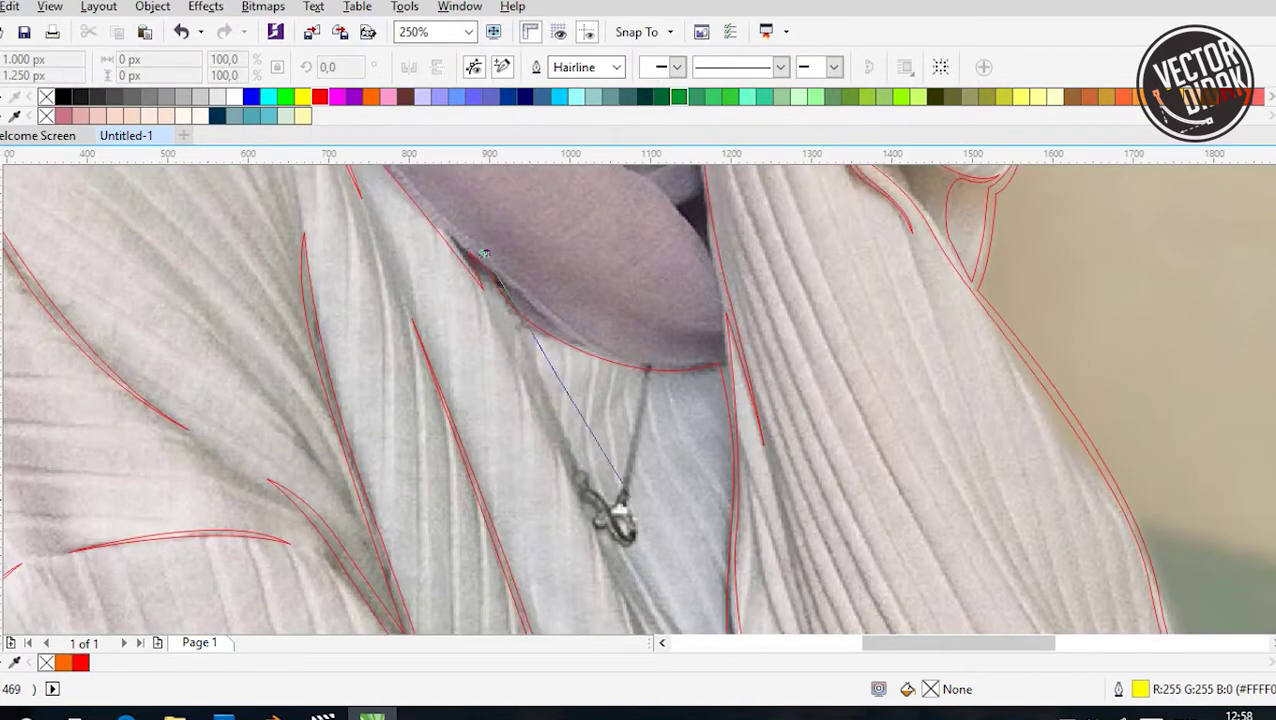
left_click(484, 254)
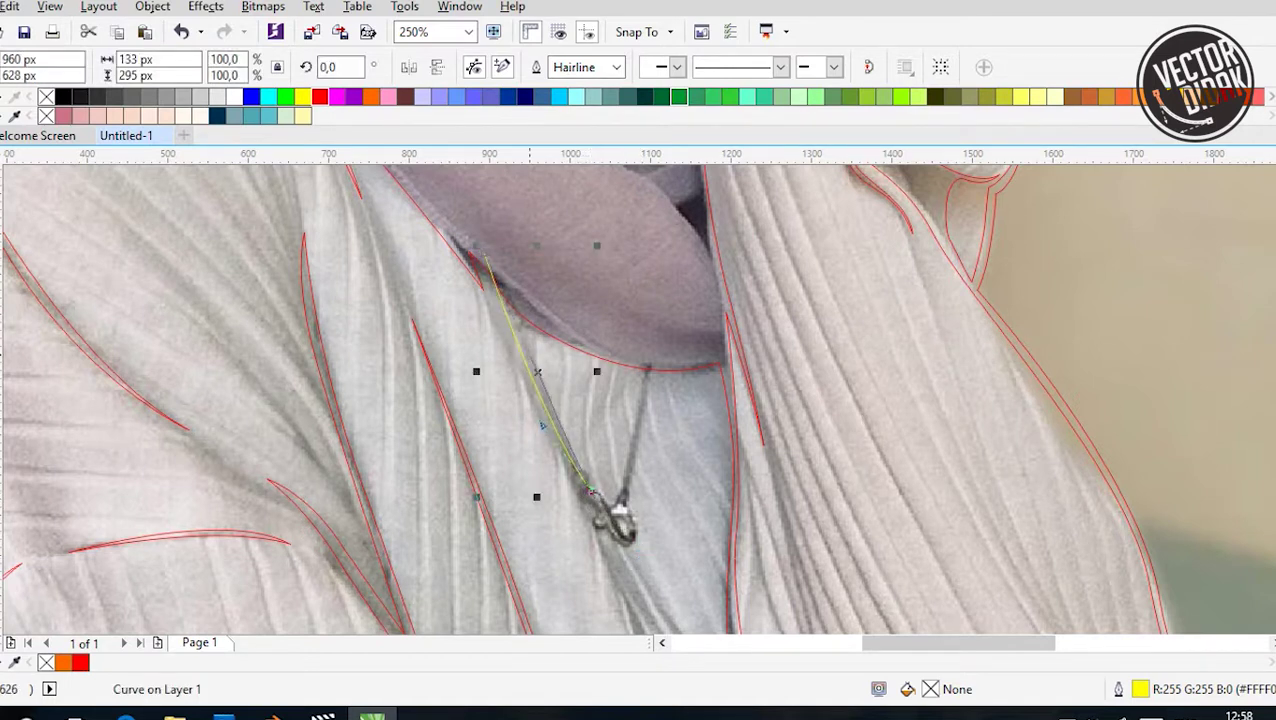
scroll(640, 400, "up", 1)
mouse_move(517, 356)
left_mouse_down()
mouse_move(514, 302)
mouse_move(490, 268)
left_mouse_up()
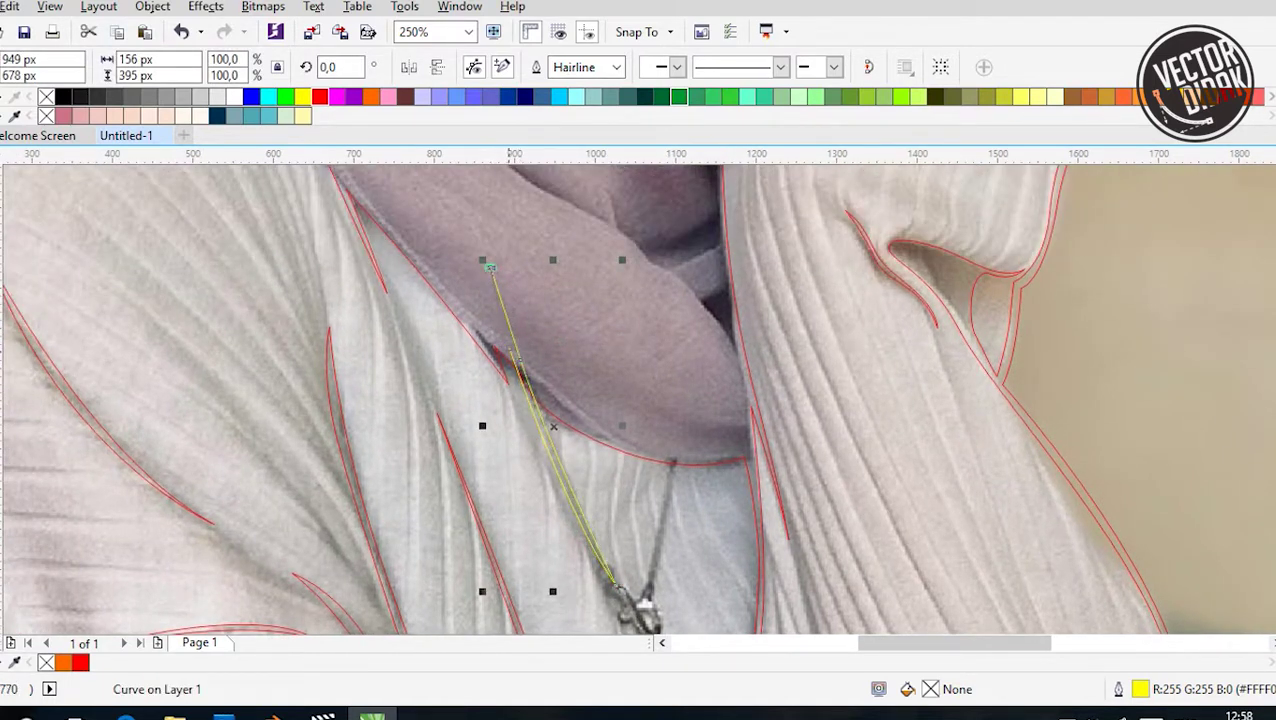
Draw the short necklace strand as a thin closed shape about 46 px wide and 244 px high, and combine both strands with the red line art
scroll(640, 400, "down", 2)
left_click(677, 296)
left_click_drag(641, 455, 617, 490)
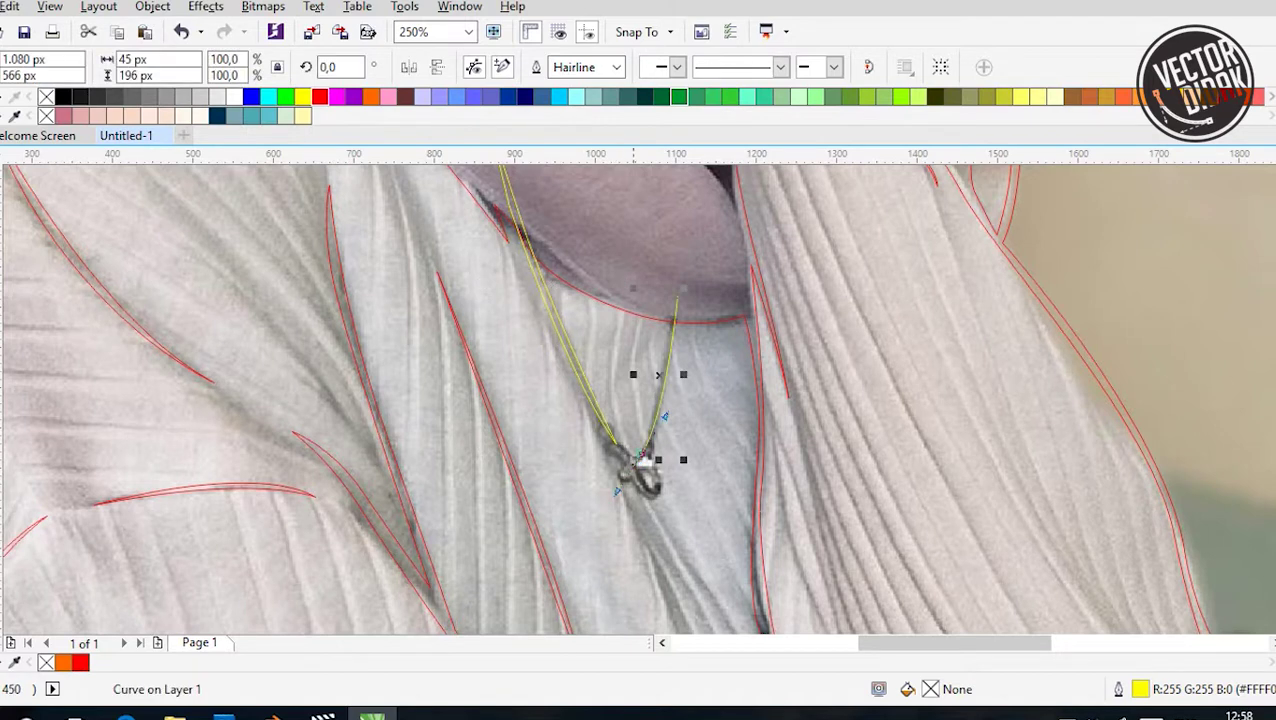
left_click_drag(673, 262, 666, 310)
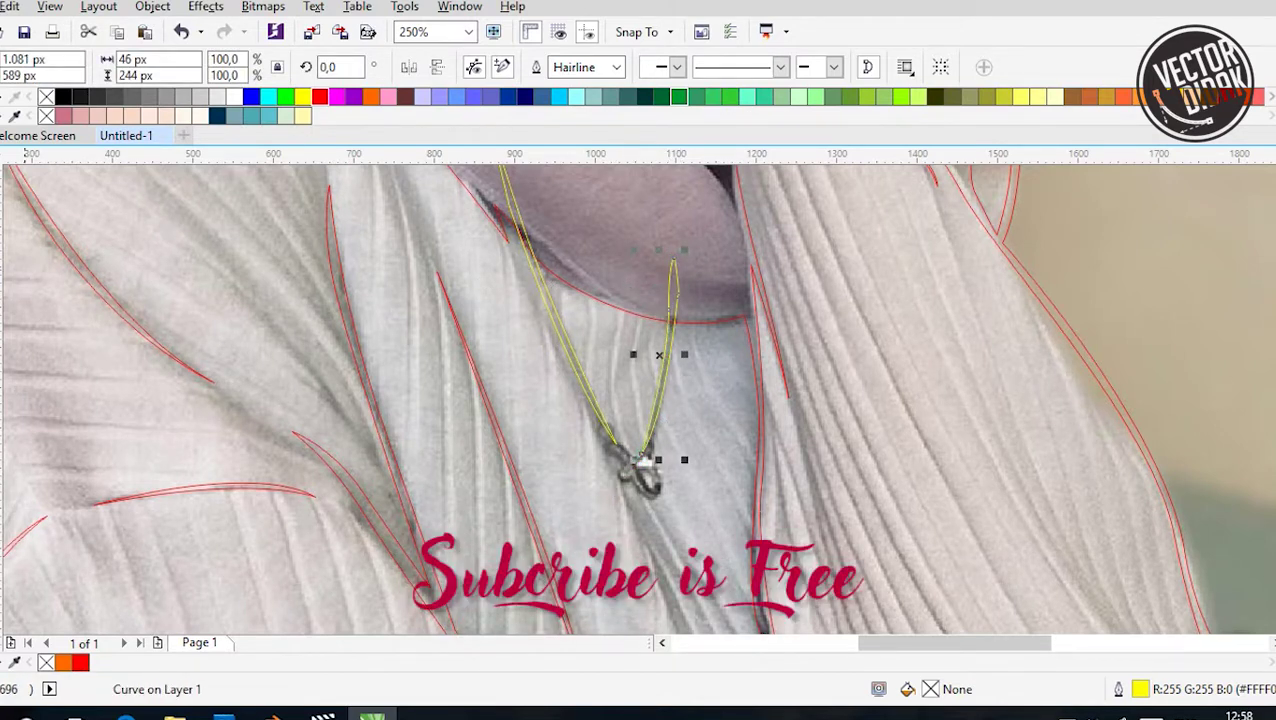
left_click(573, 350, "shift")
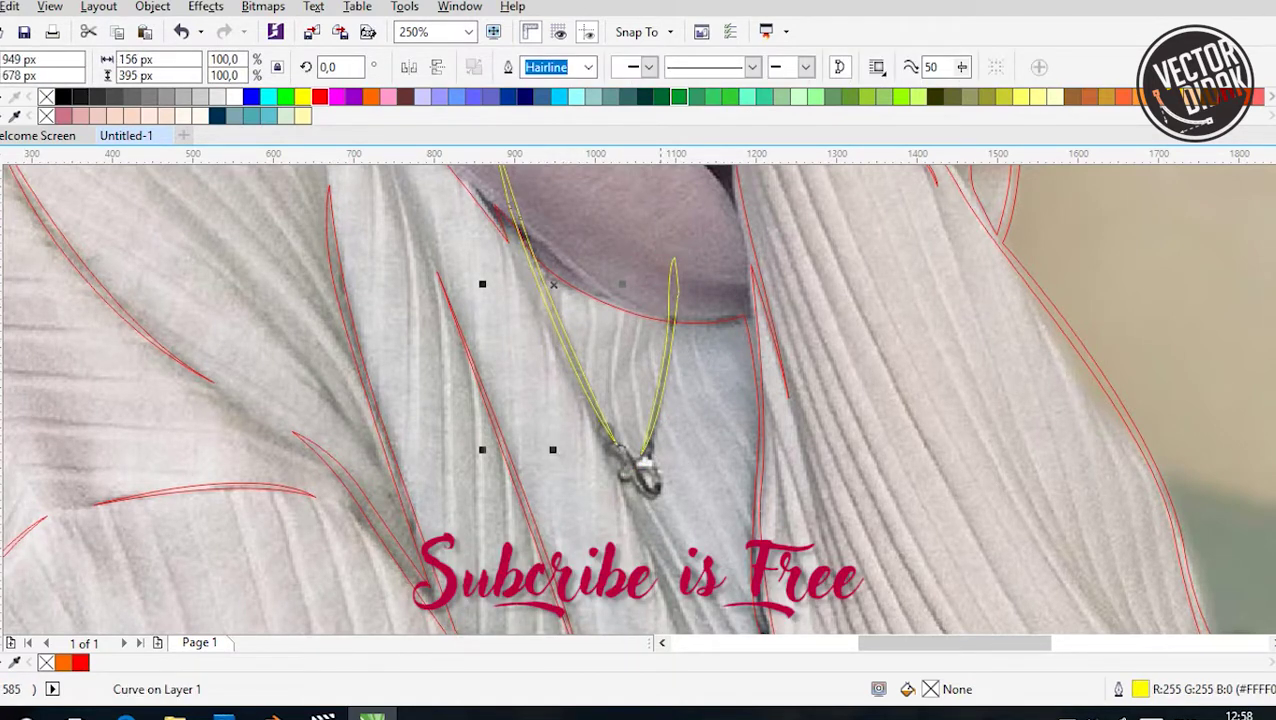
key("ctrl+l")
Trace the necklace pendant with a closed curved loop shape and a short closed crosspiece across it
scroll(654, 518, "up", 4)
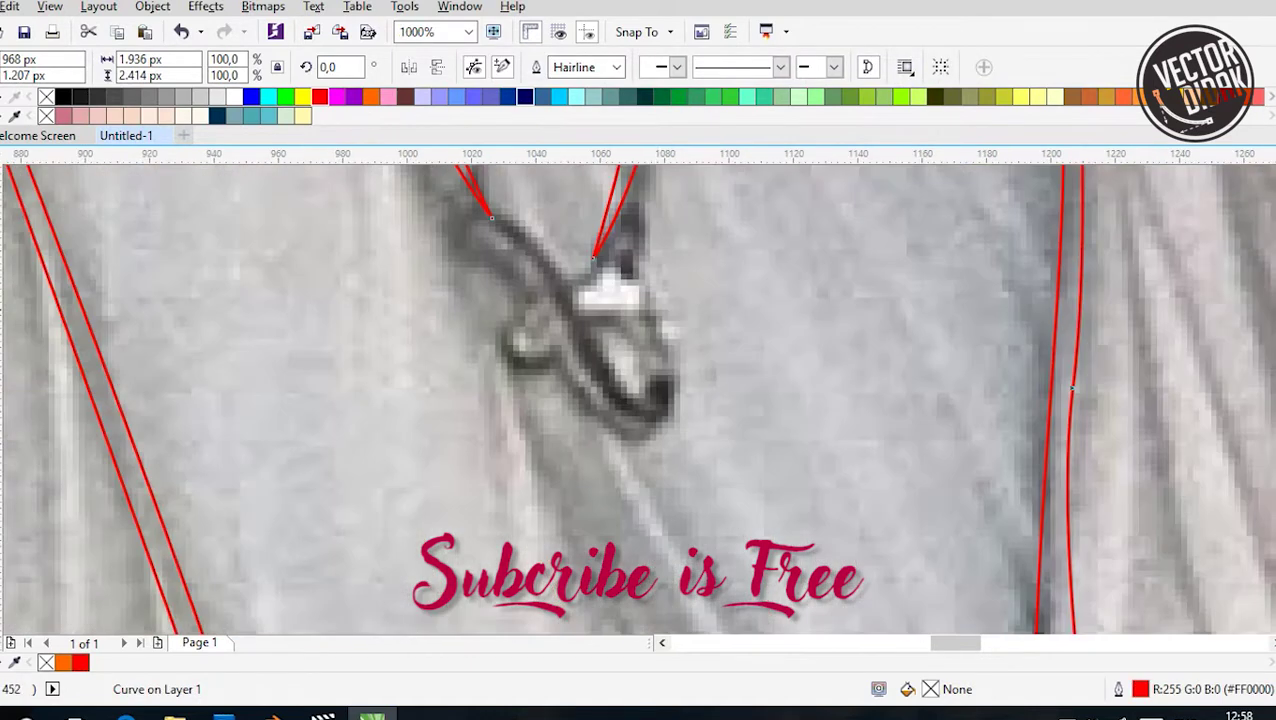
scroll(1071, 388, "up", 1)
left_click(447, 320)
left_click_drag(510, 303, 516, 280)
left_click_drag(620, 466, 591, 361)
left_click(584, 362)
left_click_drag(620, 287, 632, 330)
left_click_drag(645, 490, 612, 528)
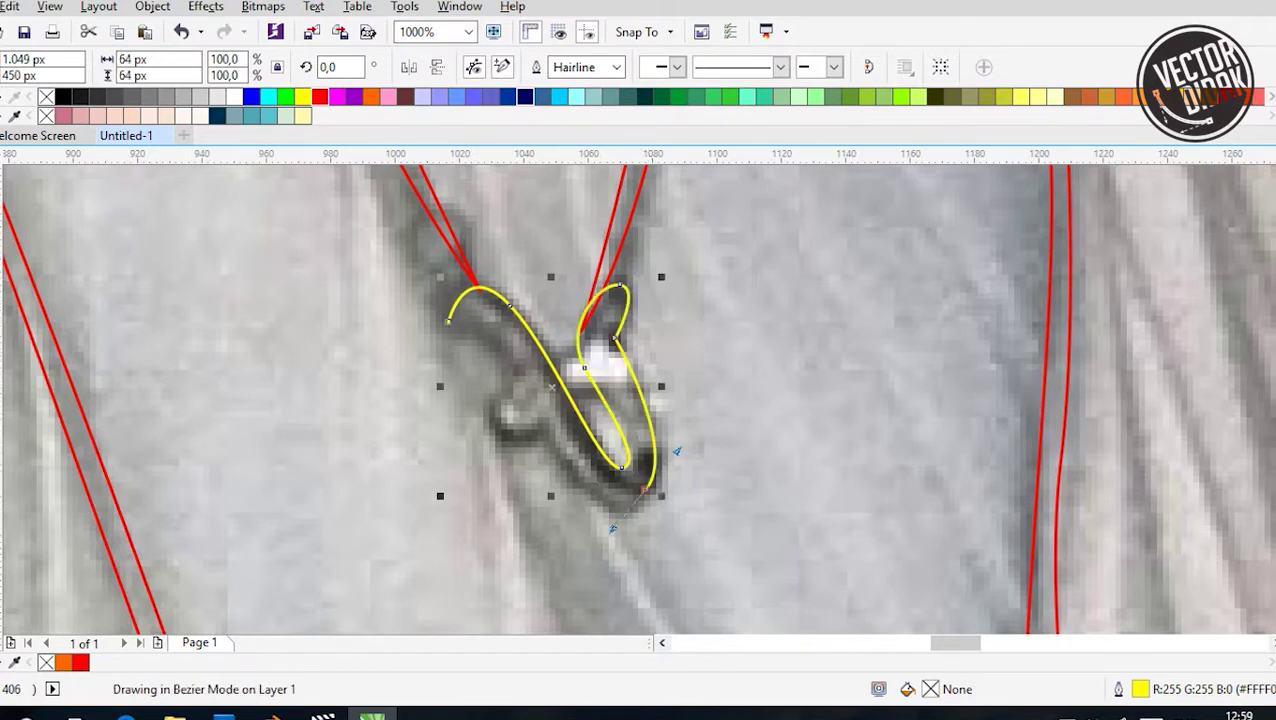
left_click_drag(495, 342, 528, 440)
Select the two pendant shapes with the red line art and merge them into one red outline
key("space")
key("ctrl+a")
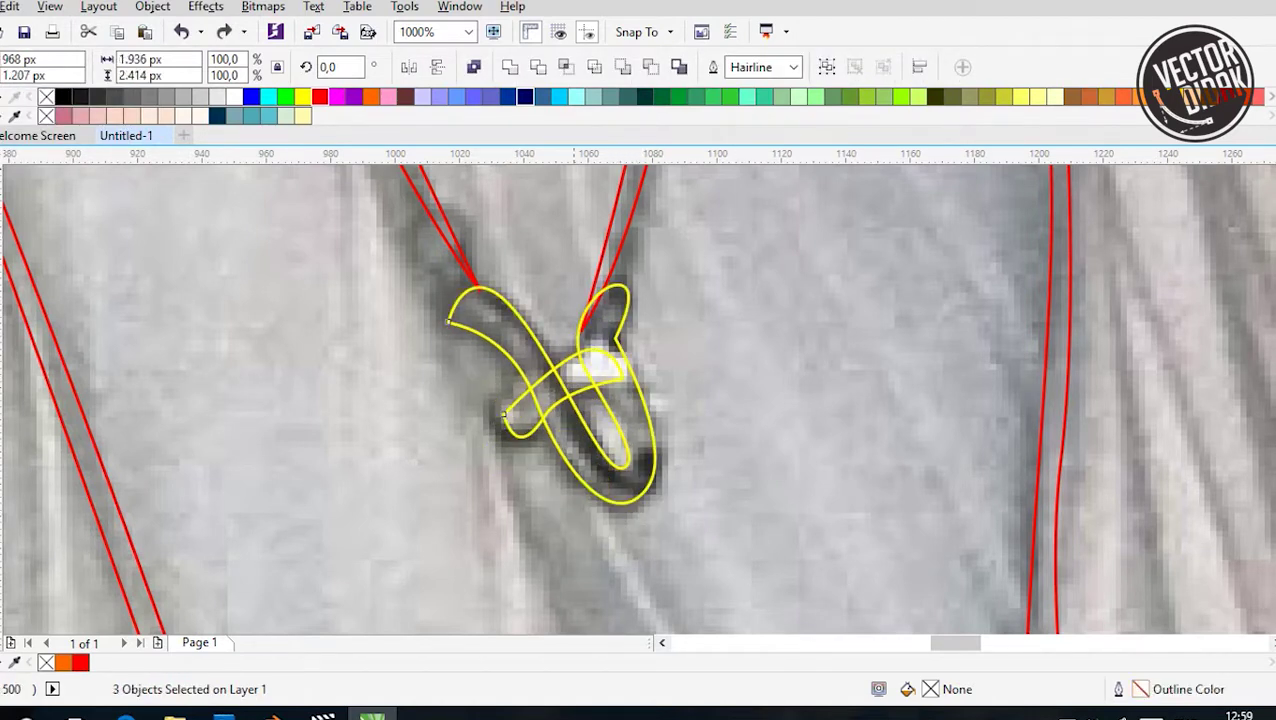
key("ctrl+l")
key("Tab")
key("F4")
Draw a thin closed sliver about 38 px wide and 52 px high along the pendant's diagonal band
scroll(640, 400, "up", 10)
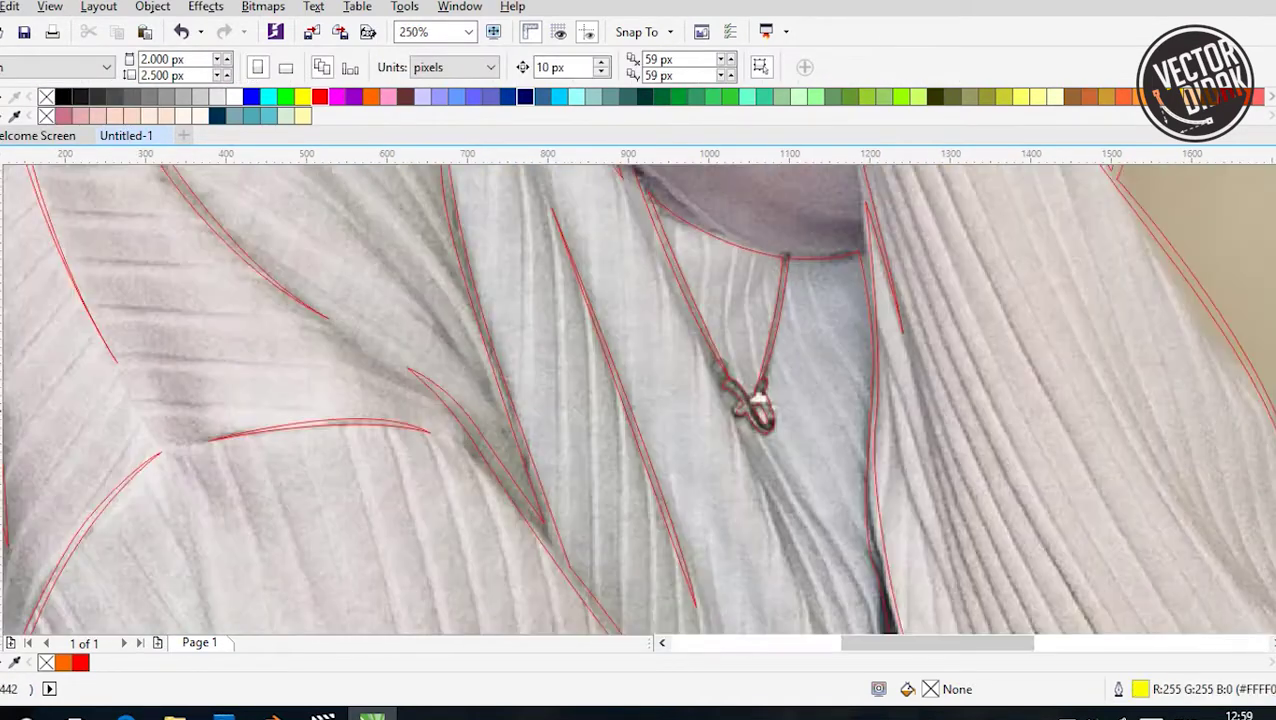
scroll(640, 400, "up", 2)
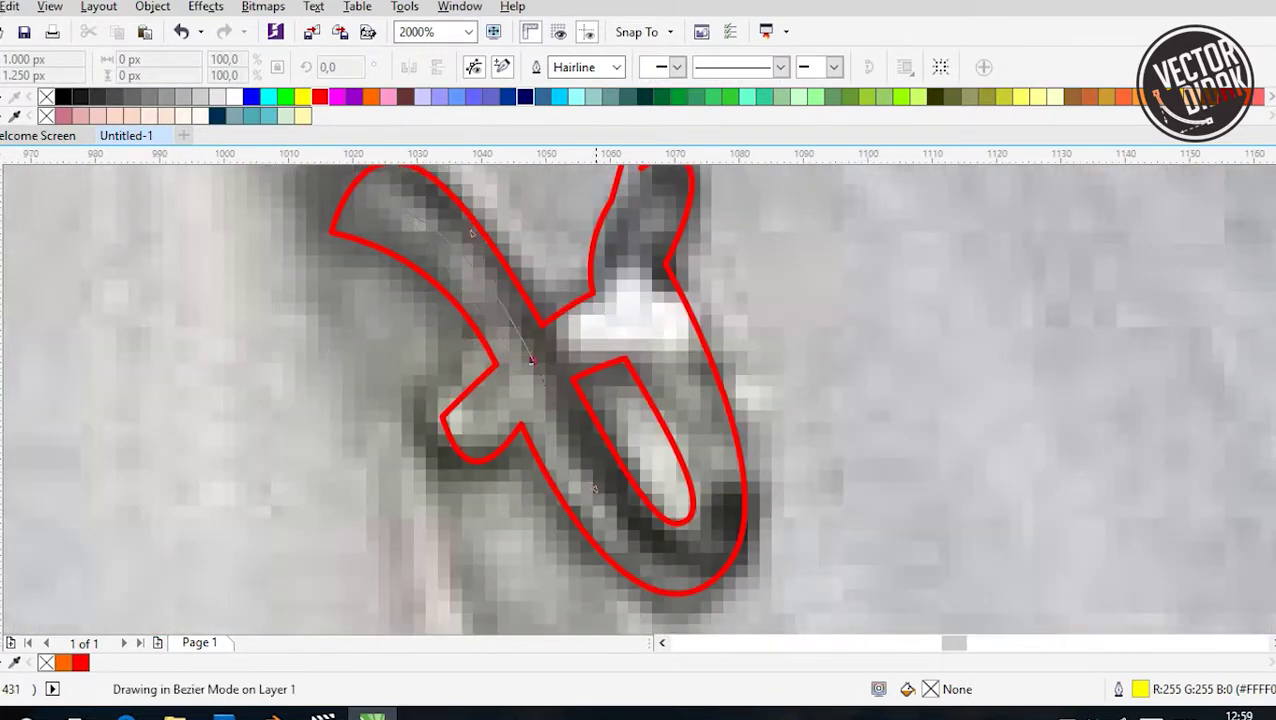
left_click(645, 545)
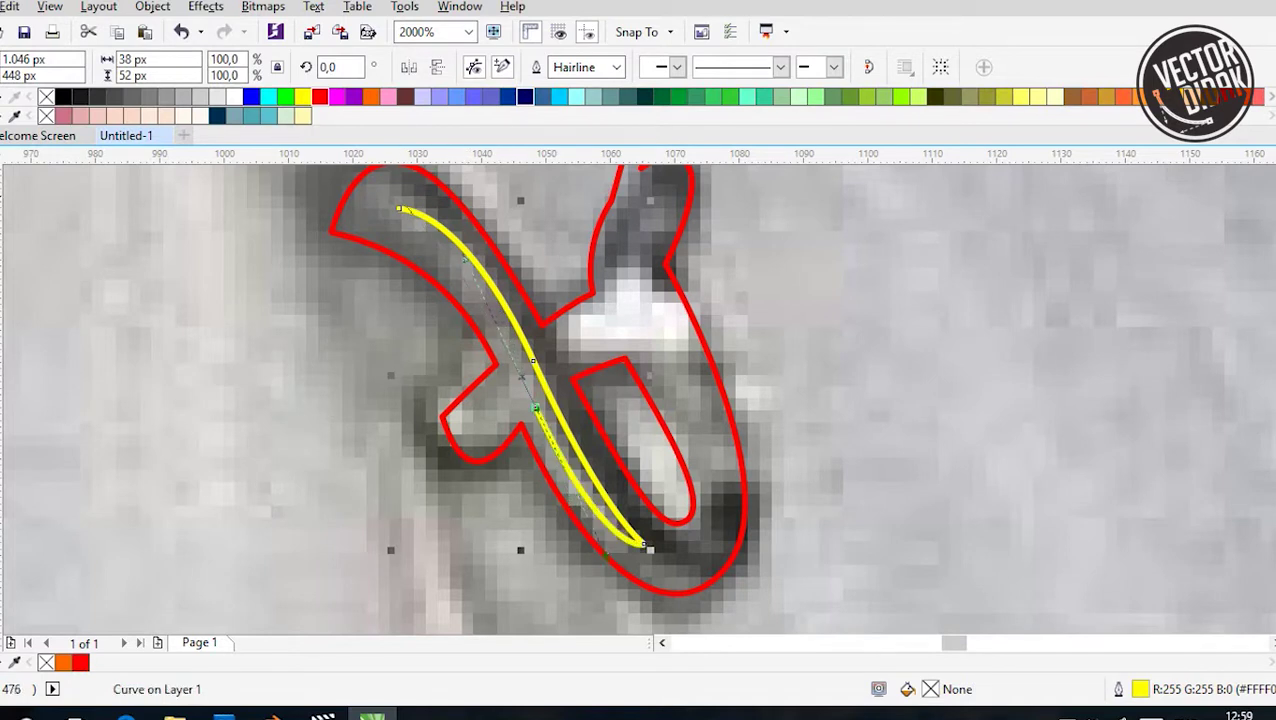
left_click(399, 209)
Draw a closed shape about 18 px wide and 11 px high over the pendant's white highlight, and combine both inner shapes with the red line art
left_click_drag(572, 336, 658, 292)
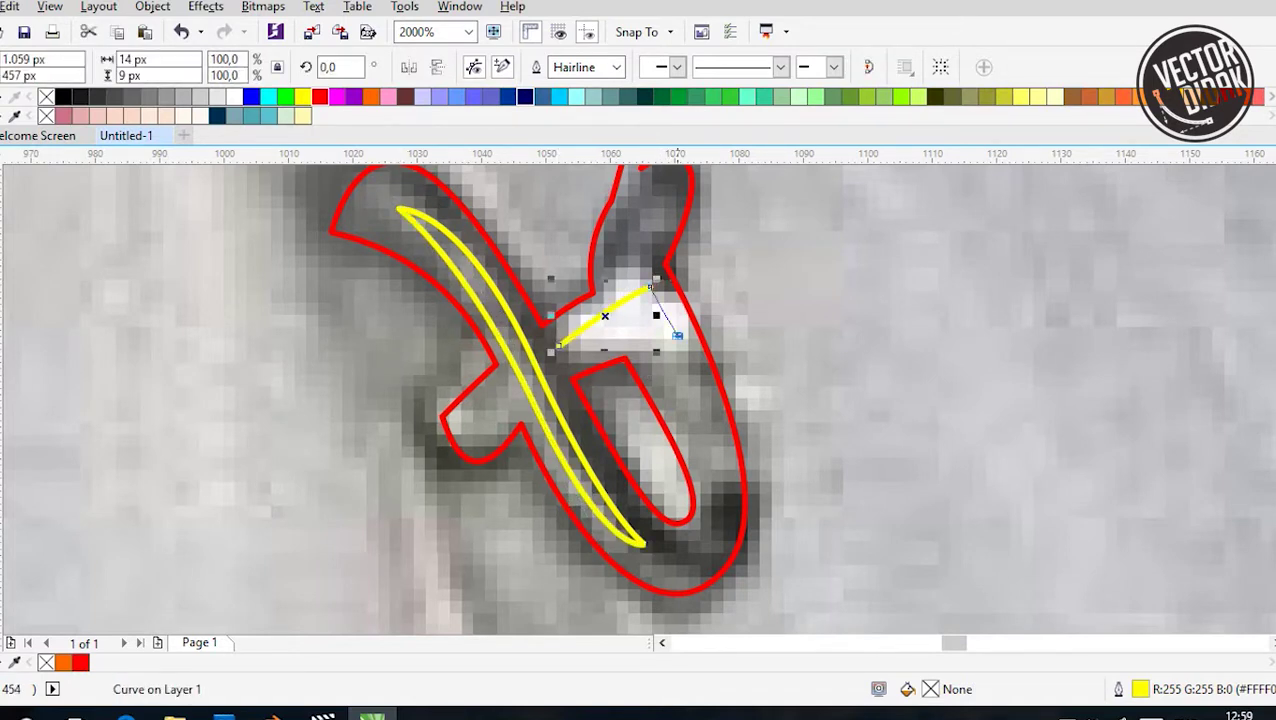
left_click(684, 316)
scroll(570, 335, "down", 1)
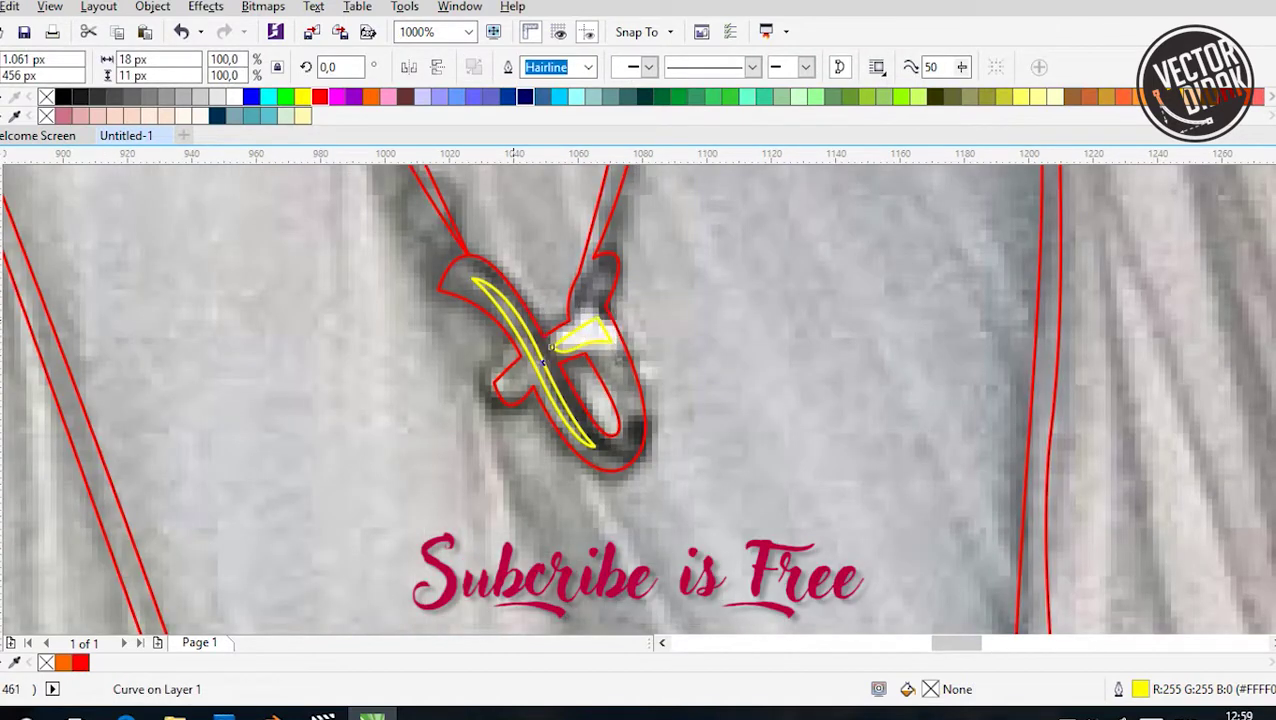
key("space")
left_click(548, 350)
key("F4")
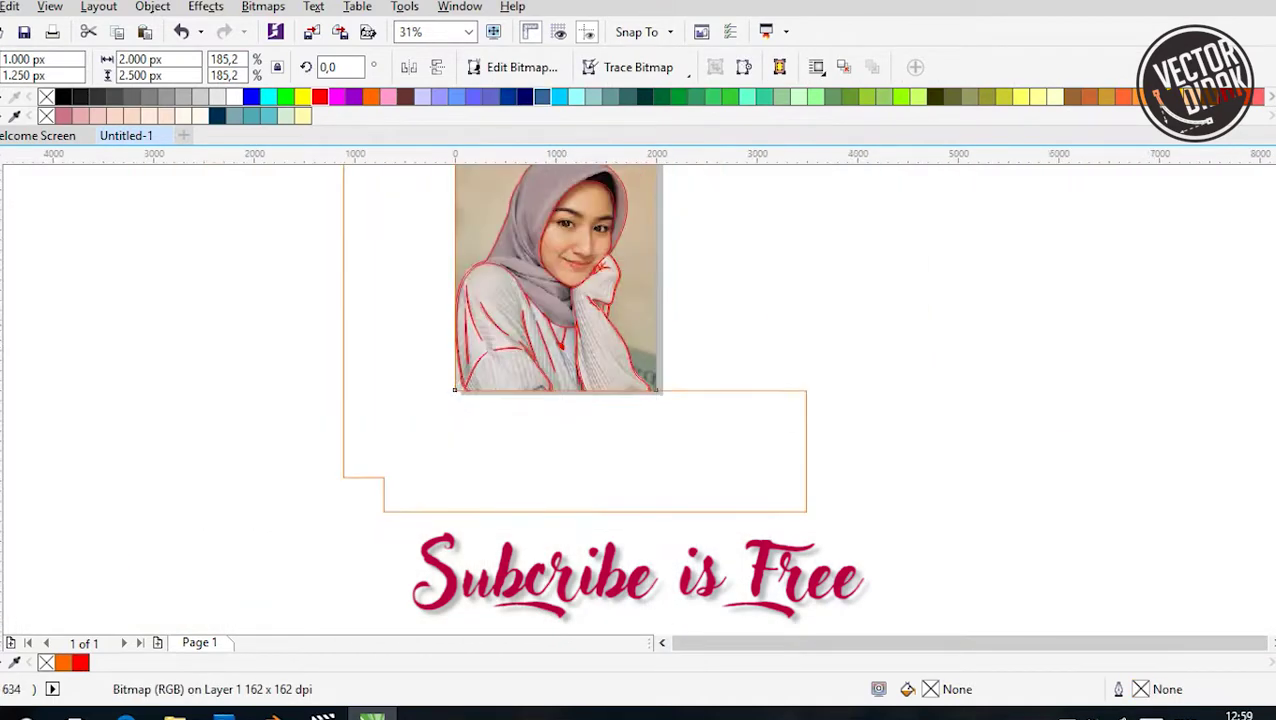
Start a Bezier curve at the scarf's lower corner and trace its fold edge up around the small dark gap beside the sleeve
key("space")
scroll(540, 300, "up", 6)
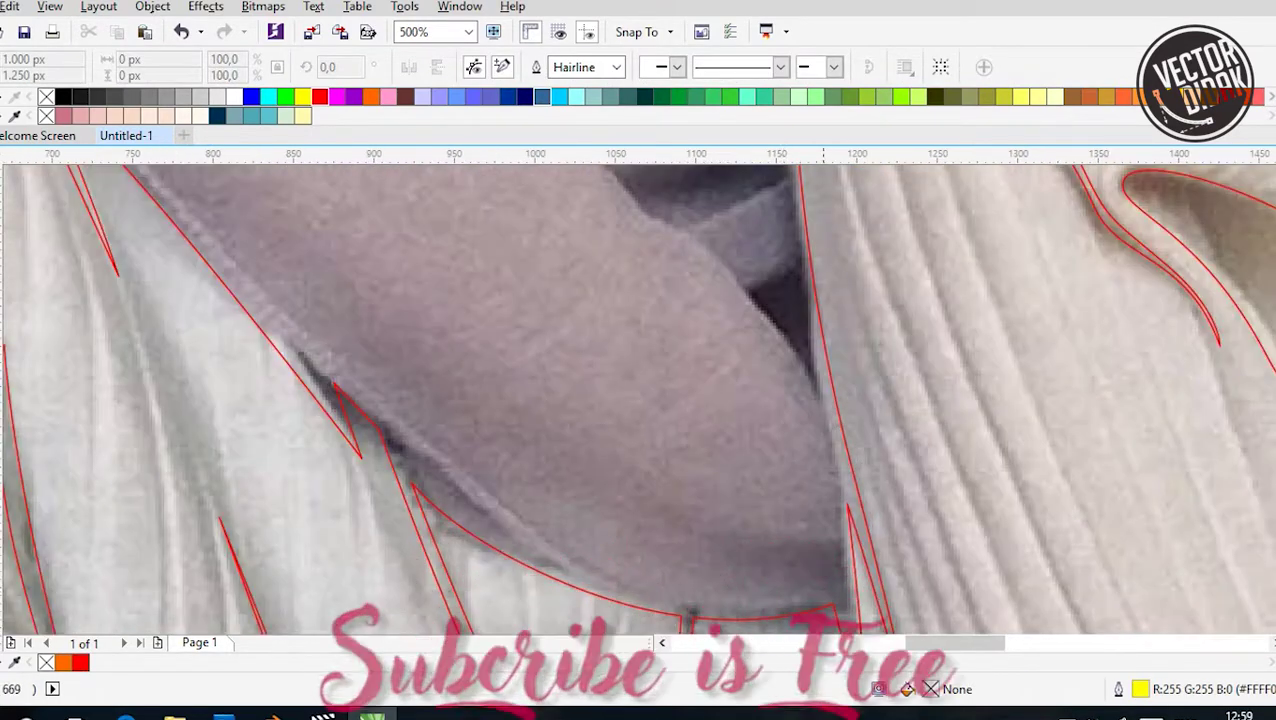
left_click(832, 572)
scroll(848, 413, "down", 5)
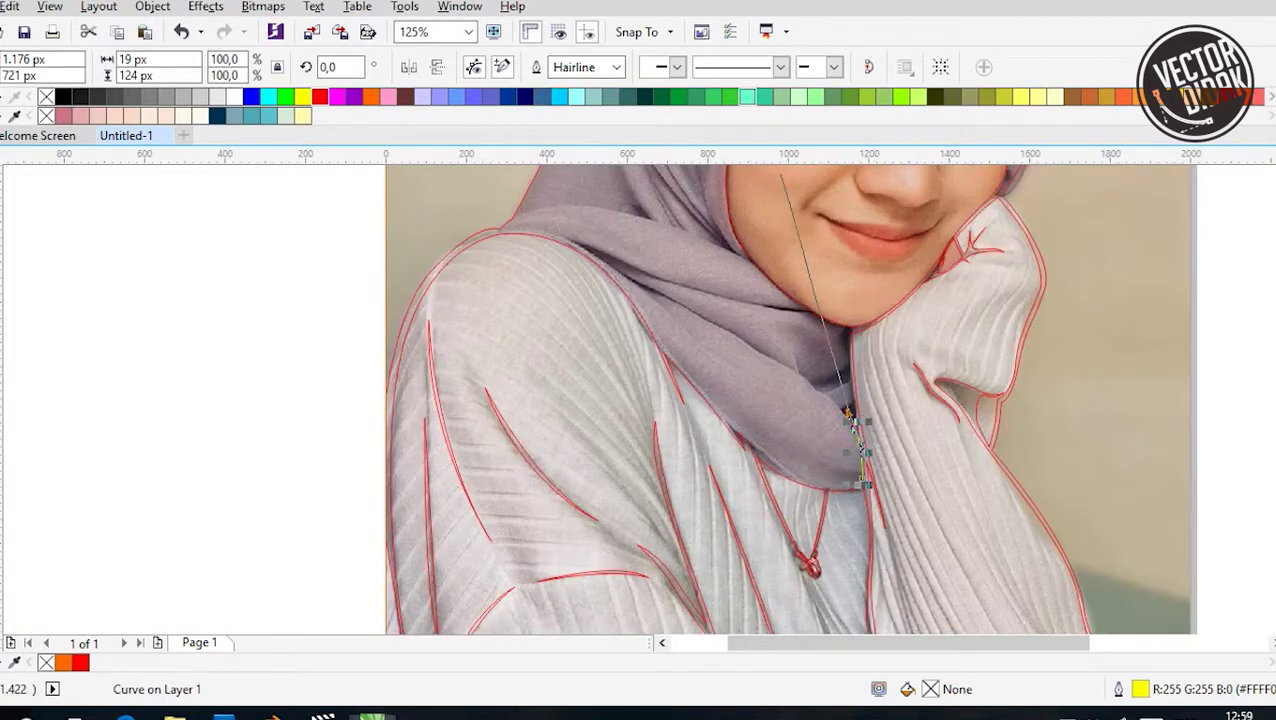
scroll(848, 413, "up", 5)
left_click(887, 373)
scroll(948, 412, "down", 3)
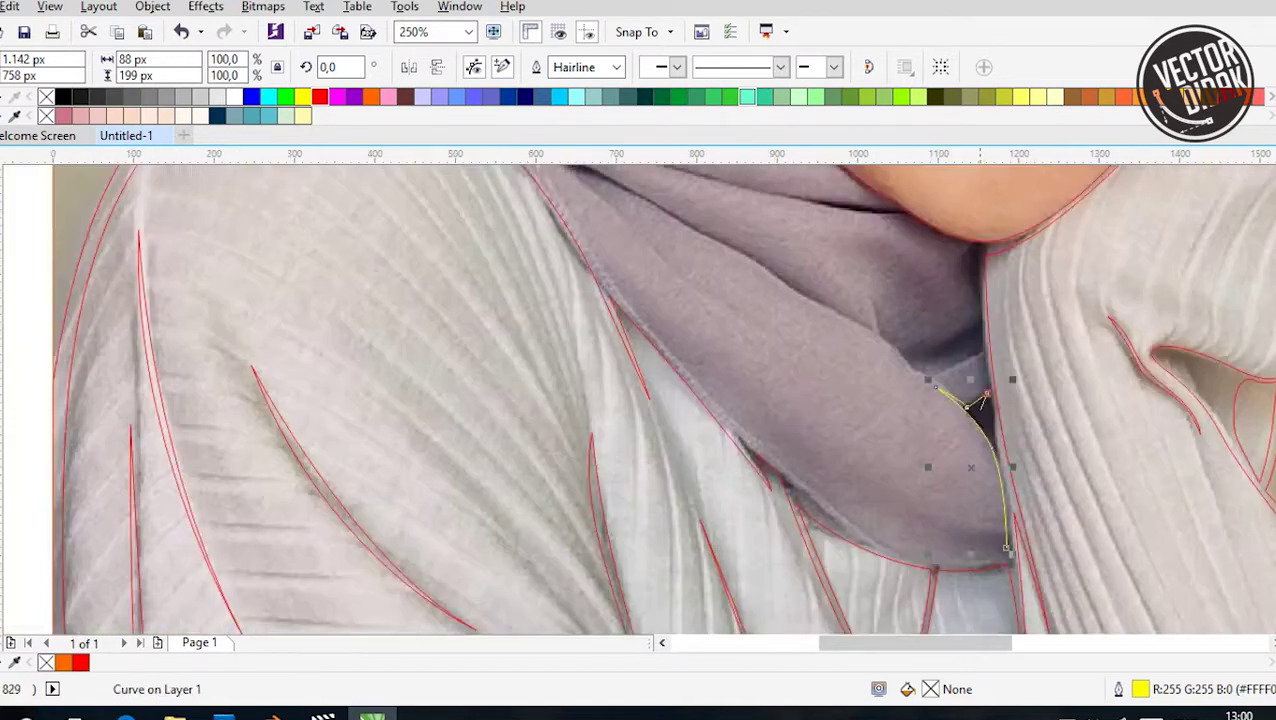
Continue the scarf curve around the shadowed folds below the chin, adding sharp points where the creases end
scroll(955, 500, "up", 3)
left_click_drag(840, 447, 940, 440)
left_click_drag(972, 377, 978, 300)
scroll(978, 300, "up", 3)
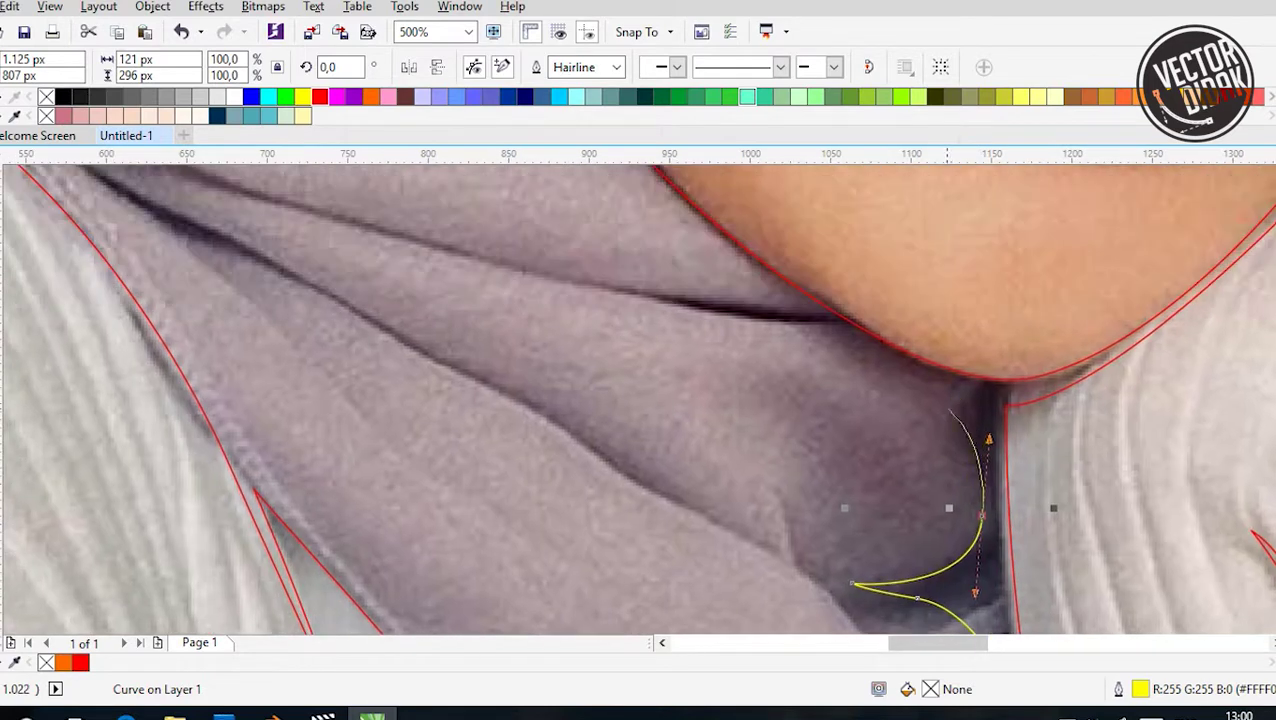
left_click_drag(955, 402, 986, 474)
left_click_drag(965, 428, 963, 392)
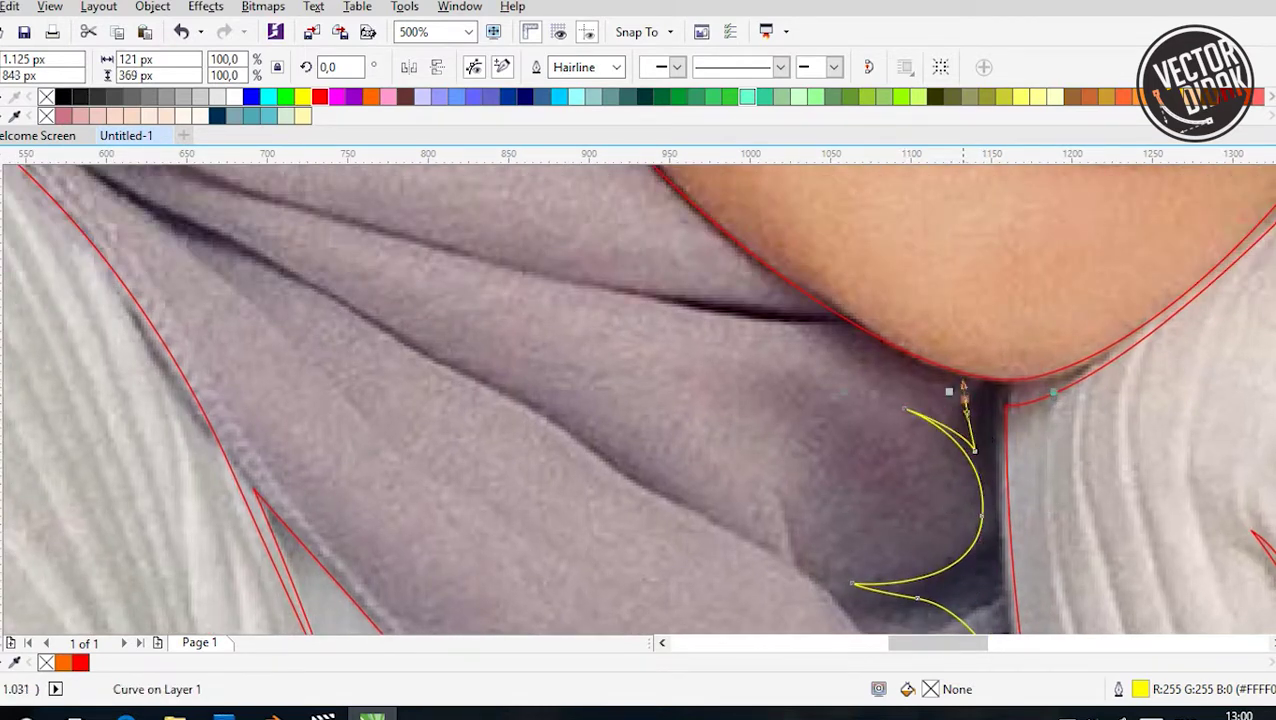
Extend the scarf curve along the dark crease under the jaw as a long pointed fold, reaching about 324 px wide and 447 px high overall
scroll(822, 331, "up", 2)
scroll(822, 331, "left", 3)
left_click_drag(703, 338, 978, 376)
scroll(978, 376, "down", 2)
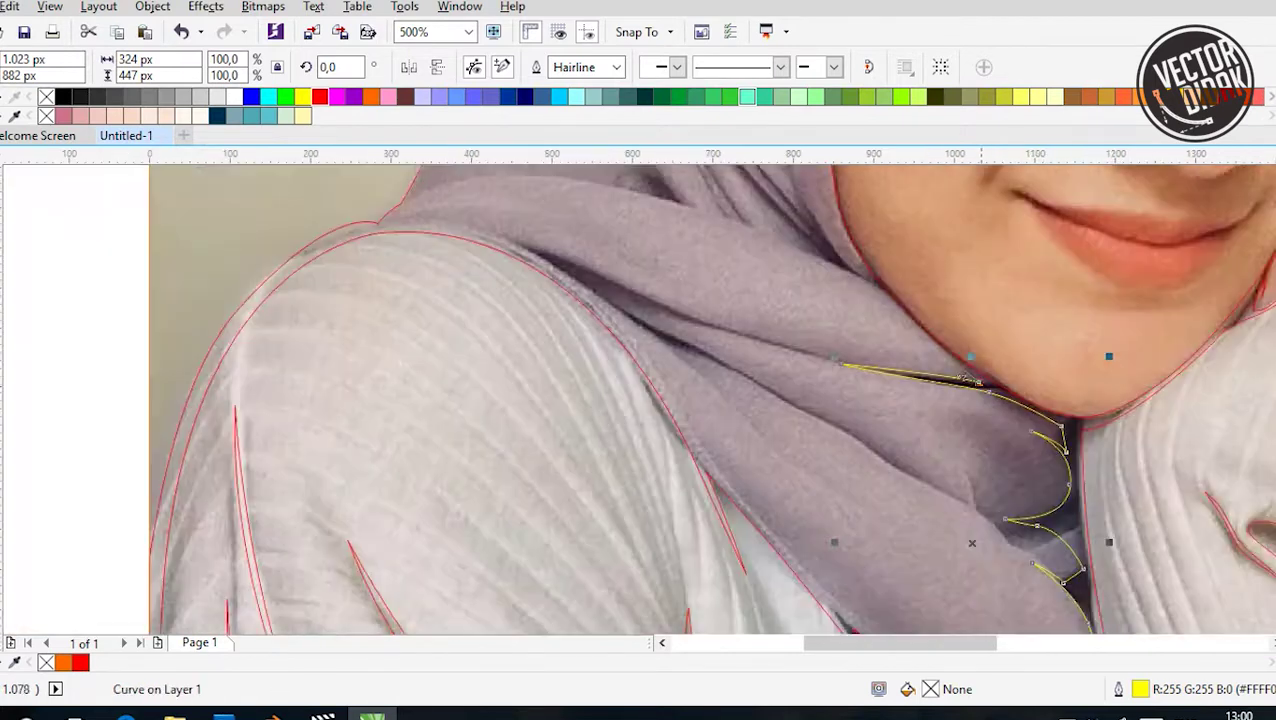
Continue the scarf curve up the jaw and along the upper edge of the wide neck fold to a pointed end
scroll(1062, 450, "up", 2)
scroll(1062, 450, "up", 5)
scroll(1062, 450, "left", 5)
left_click_drag(855, 323, 753, 293)
left_click_drag(1060, 398, 1095, 418)
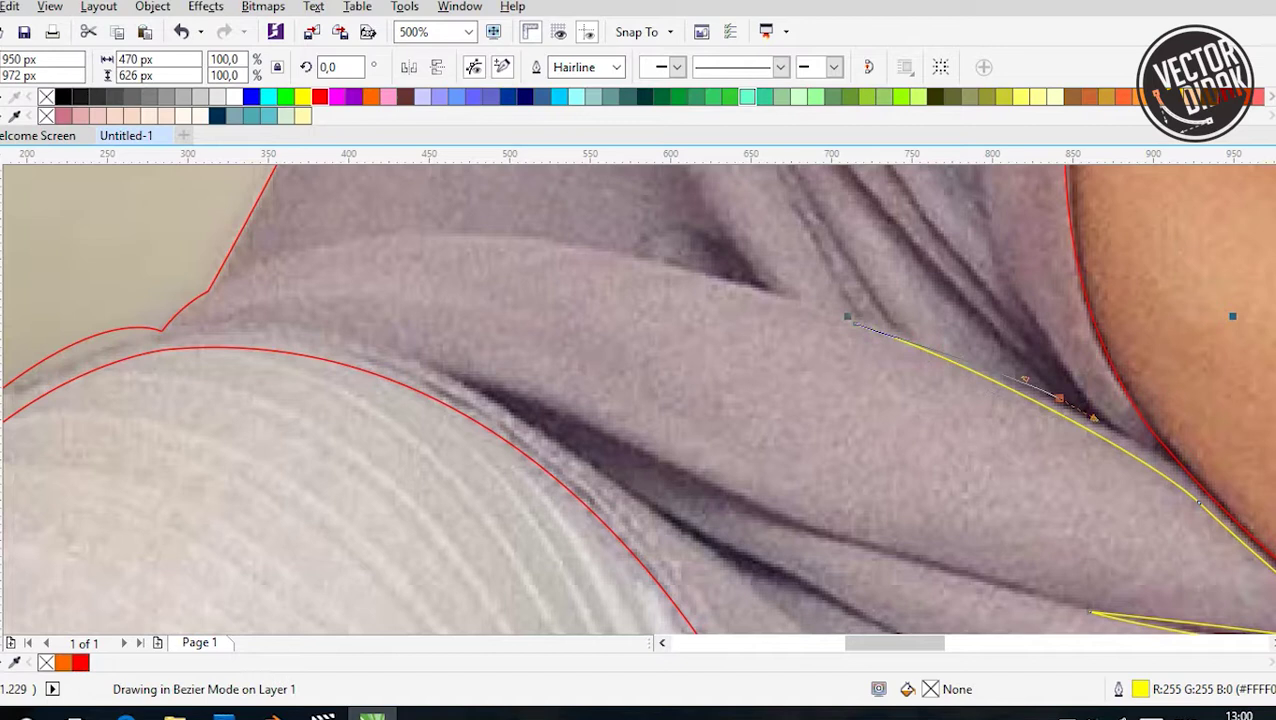
Trace the narrow pointed creases of the scarf beside the lower cheek, returning the curve to the jawline
scroll(1139, 370, "down", 2)
scroll(1081, 226, "up", 2)
left_click_drag(918, 345, 862, 262)
left_click(854, 250)
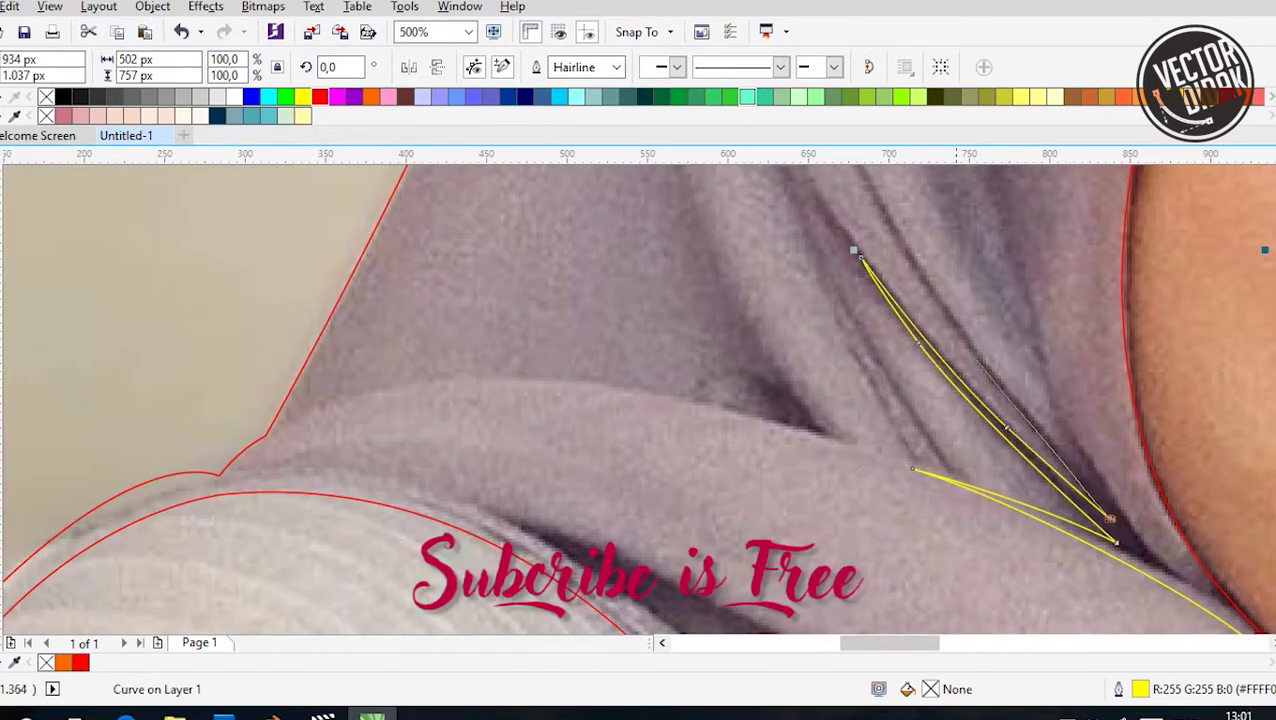
left_click_drag(930, 300, 878, 200)
left_click_drag(1055, 445, 876, 335)
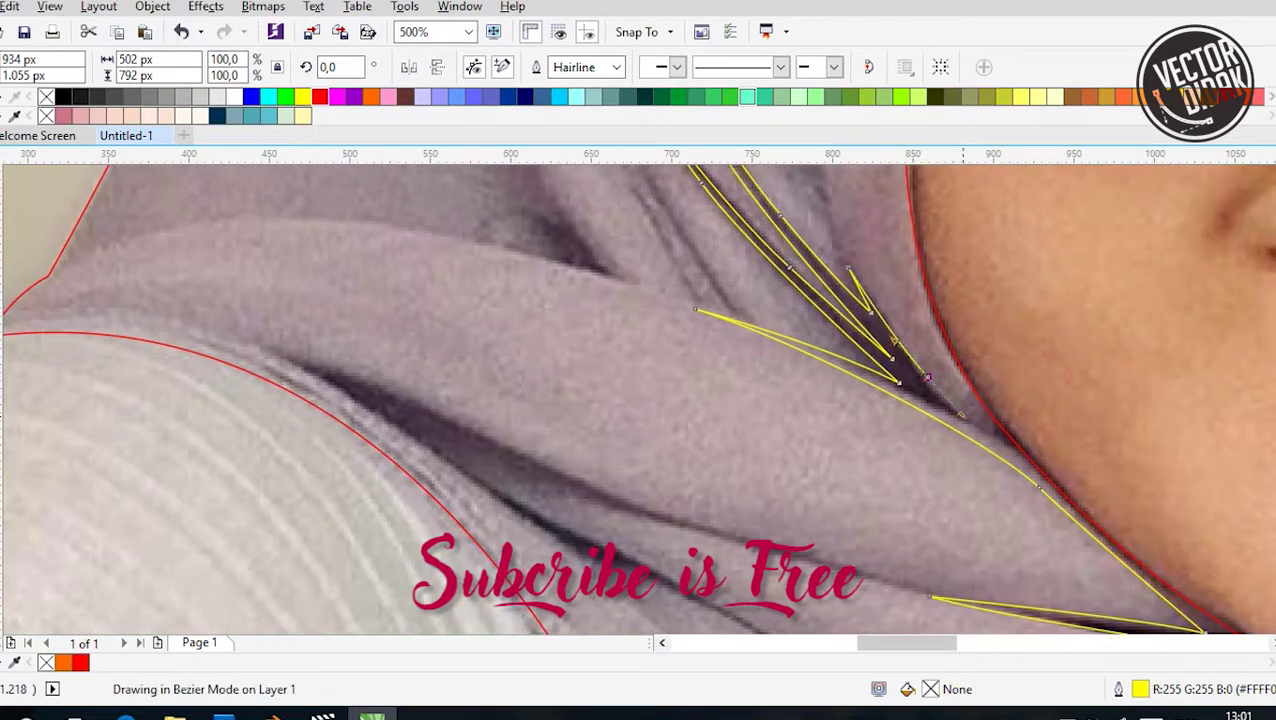
Trace the hijab's inner edge from the cheek up over the forehead and down to a pointed fold beside the opposite temple
scroll(927, 378, "down", 2)
scroll(870, 335, "up", 1)
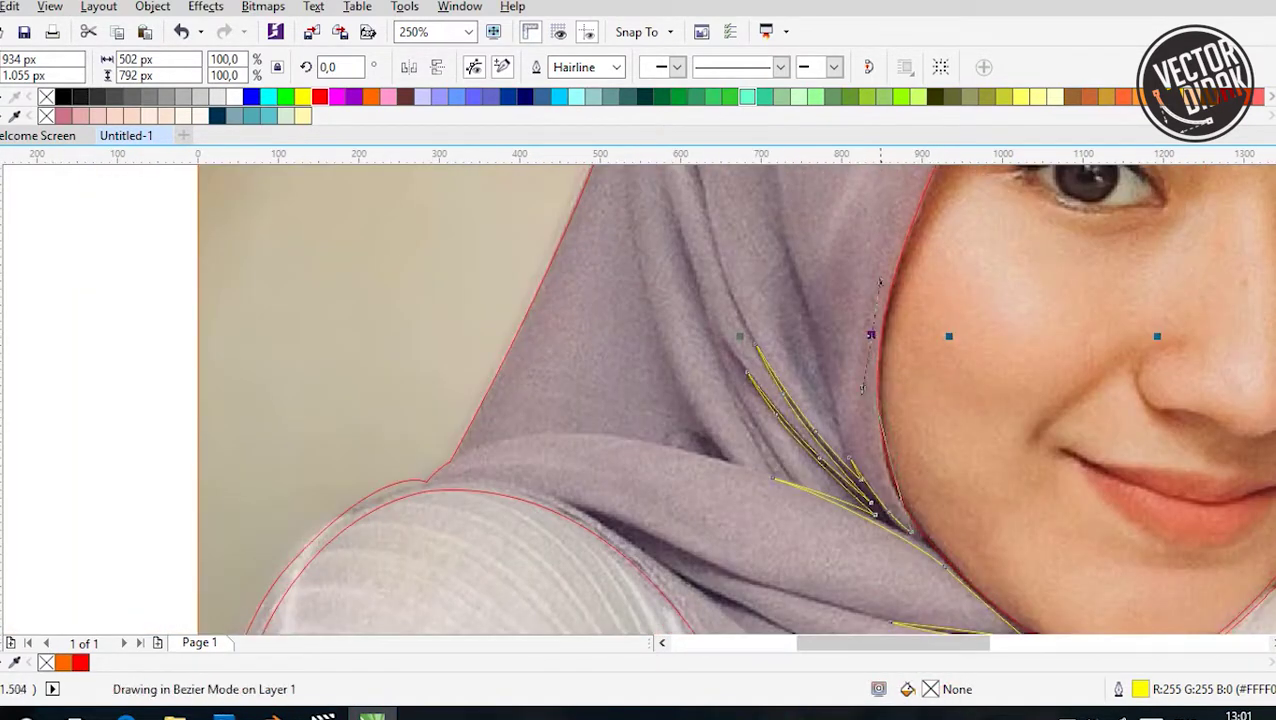
left_click_drag(870, 335, 716, 602)
left_click_drag(894, 222, 761, 349)
key("ctrl+z")
left_click_drag(1107, 244, 993, 122)
left_click_drag(1037, 388, 1037, 463)
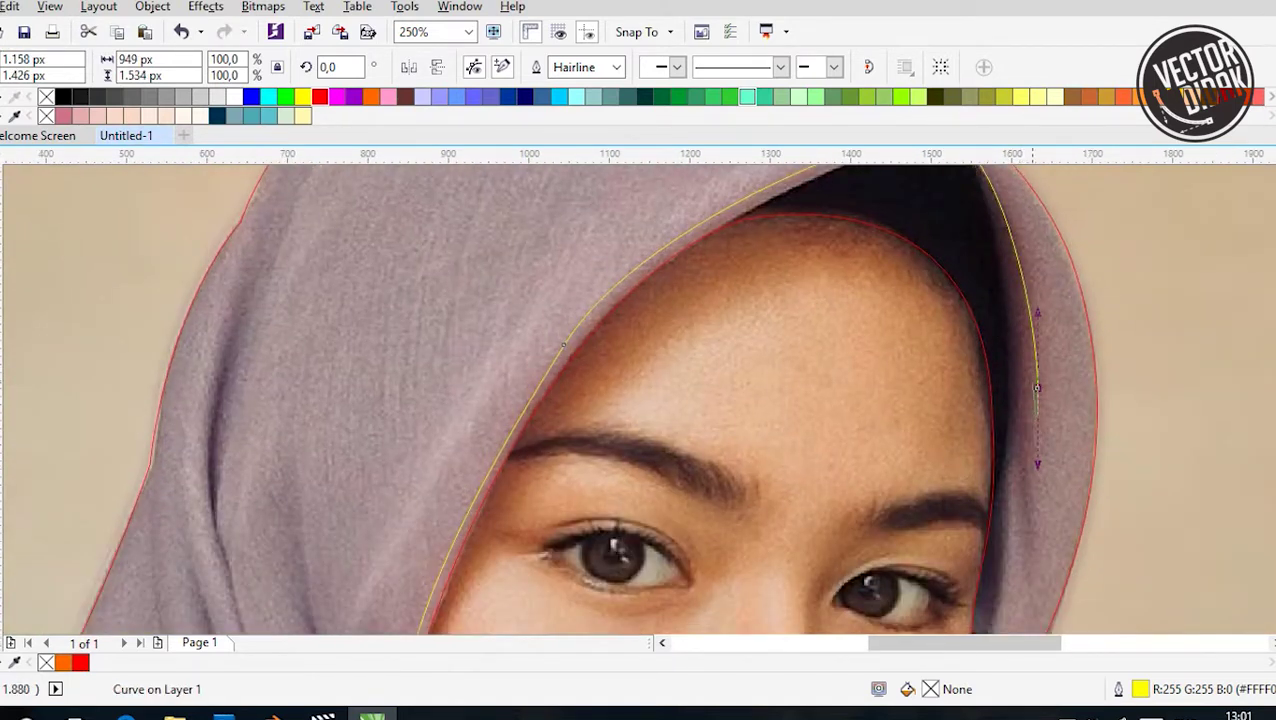
Close off the pointed temple fold and trace the hijab's inner edge down beside the eye to the tip above the hand
left_click_drag(1002, 240, 986, 210)
scroll(1002, 240, "down", 3)
left_click_drag(990, 380, 980, 442)
scroll(960, 400, "down", 3)
scroll(900, 350, "up", 2)
left_click_drag(982, 385, 956, 440)
scroll(956, 440, "down", 2)
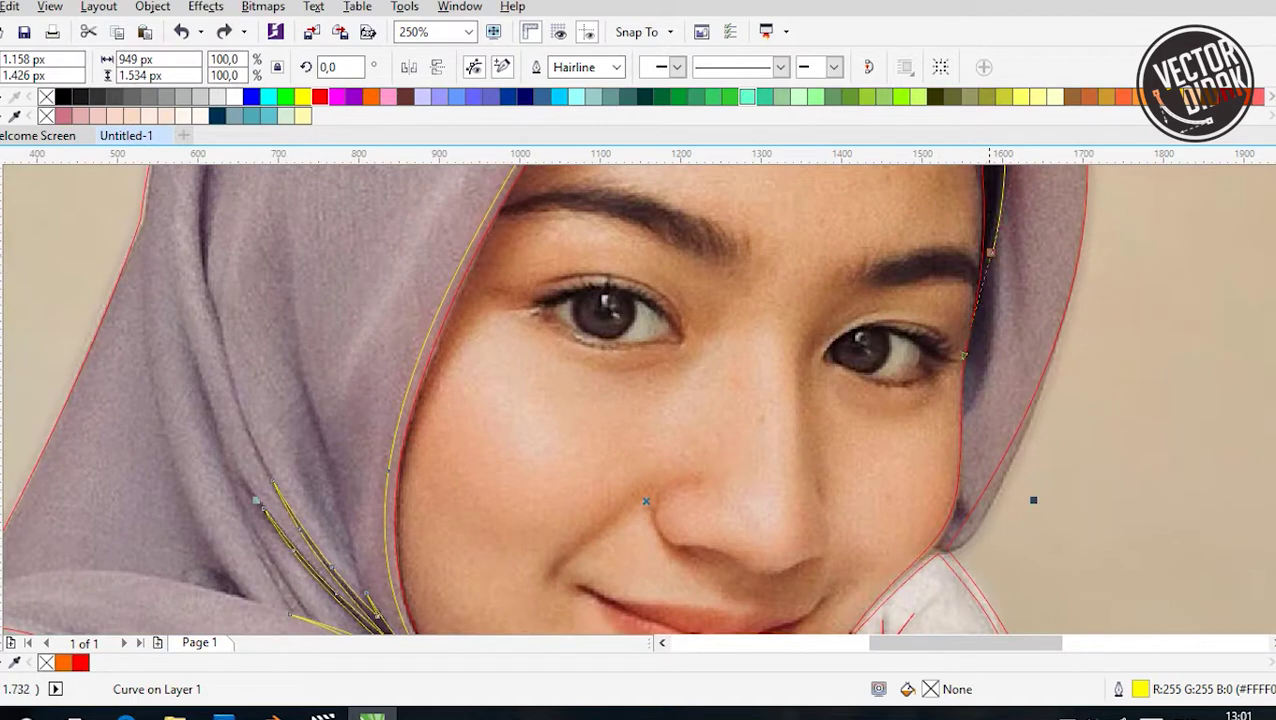
scroll(970, 400, "up", 2)
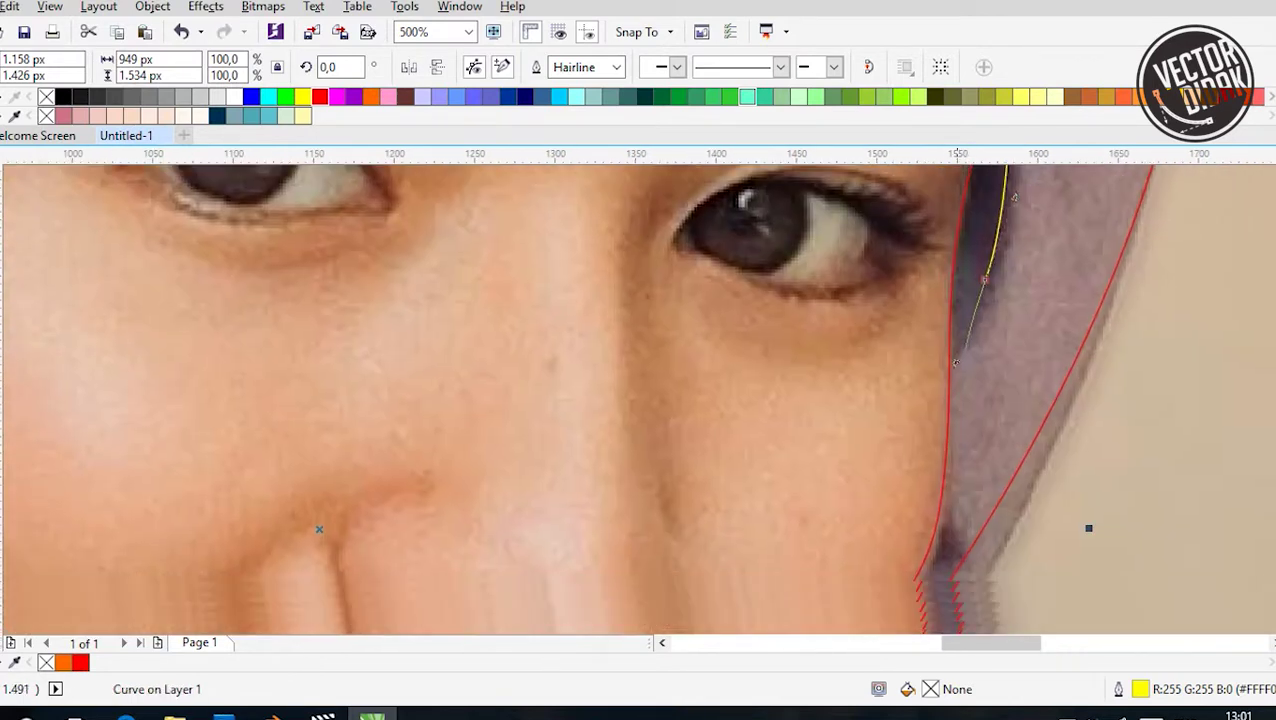
scroll(940, 352, "up", 3)
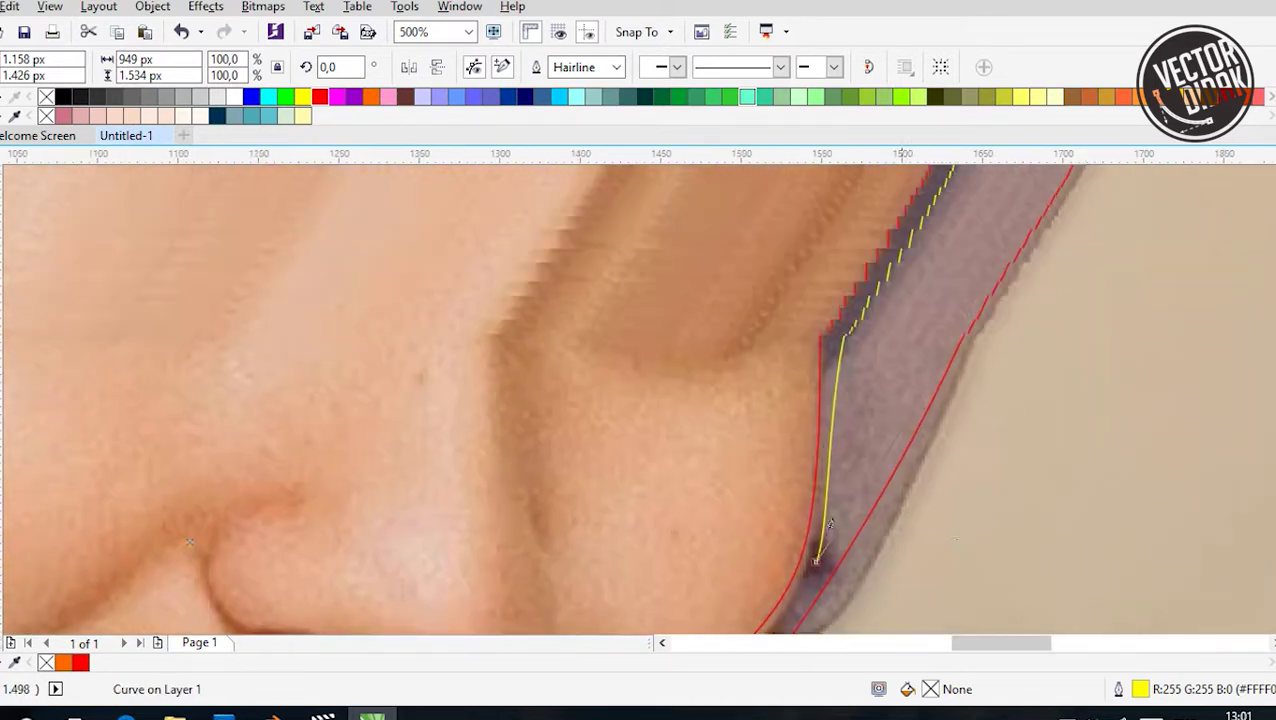
Continue the curve from the tip above the hand up just inside the hijab's outer edge to the fold above the forehead
key("space")
scroll(968, 447, "down", 2)
scroll(911, 598, "up", 3)
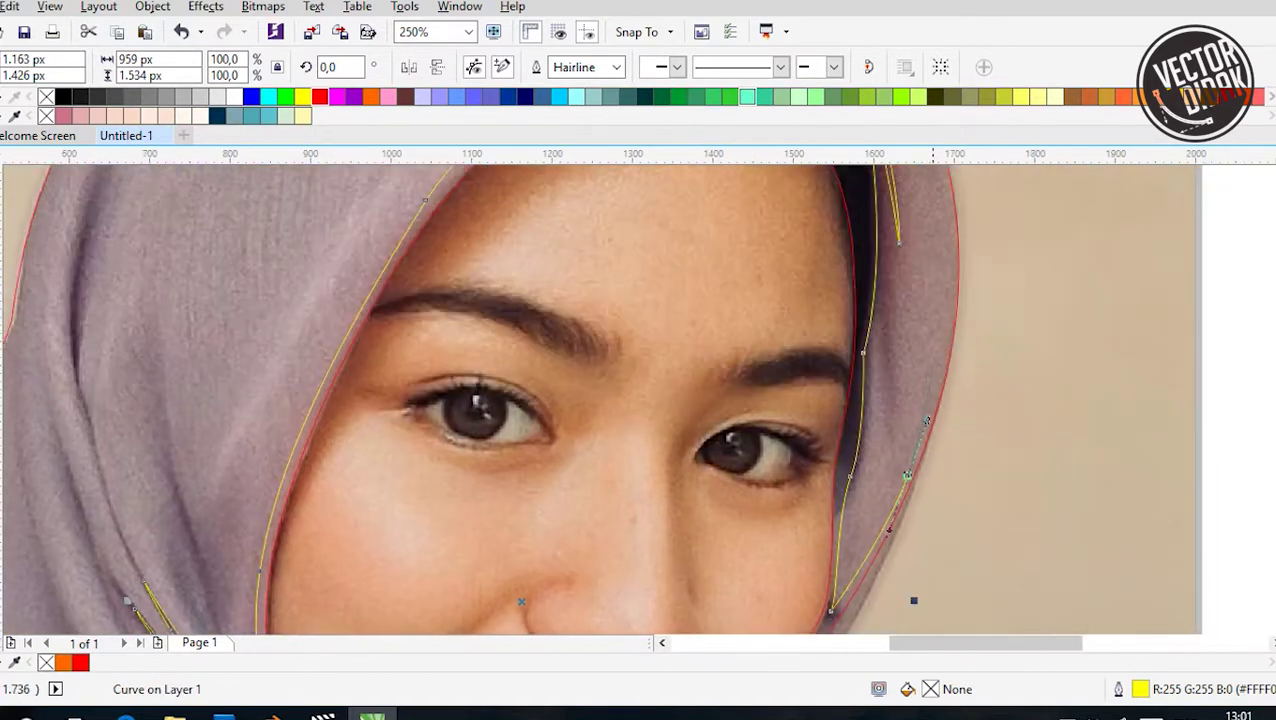
key("space")
scroll(916, 330, "up", 3)
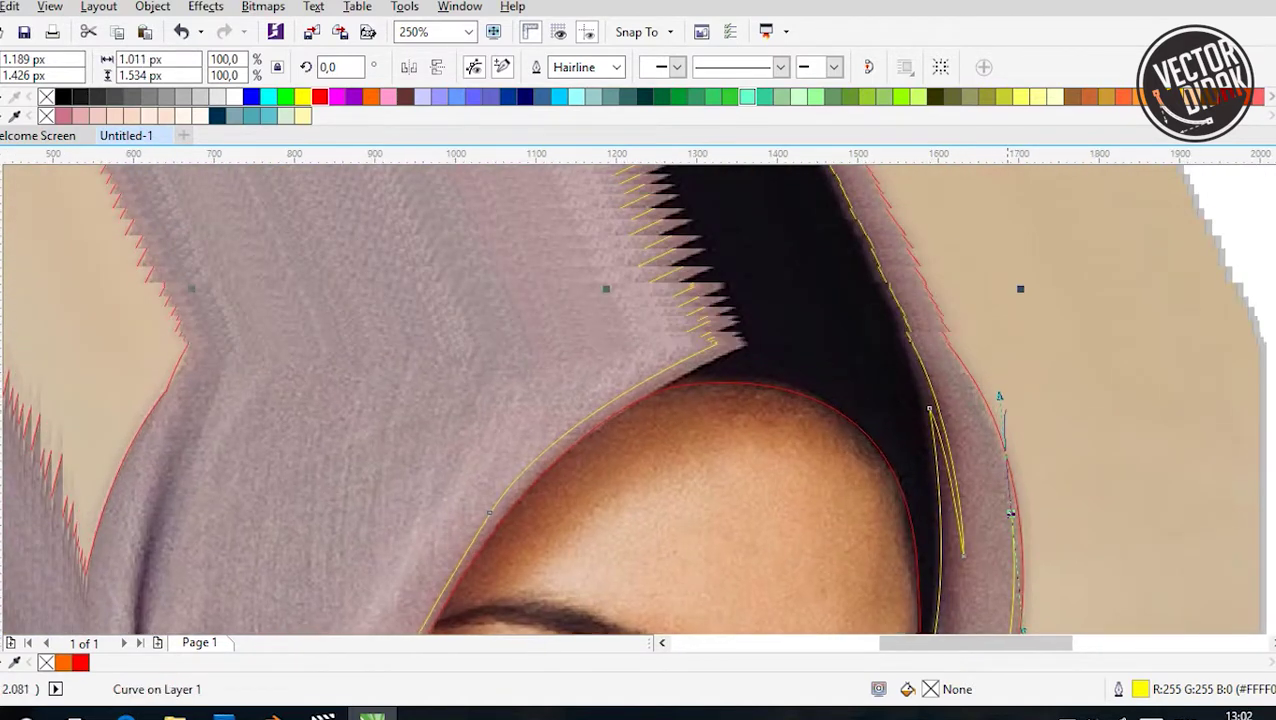
key("space")
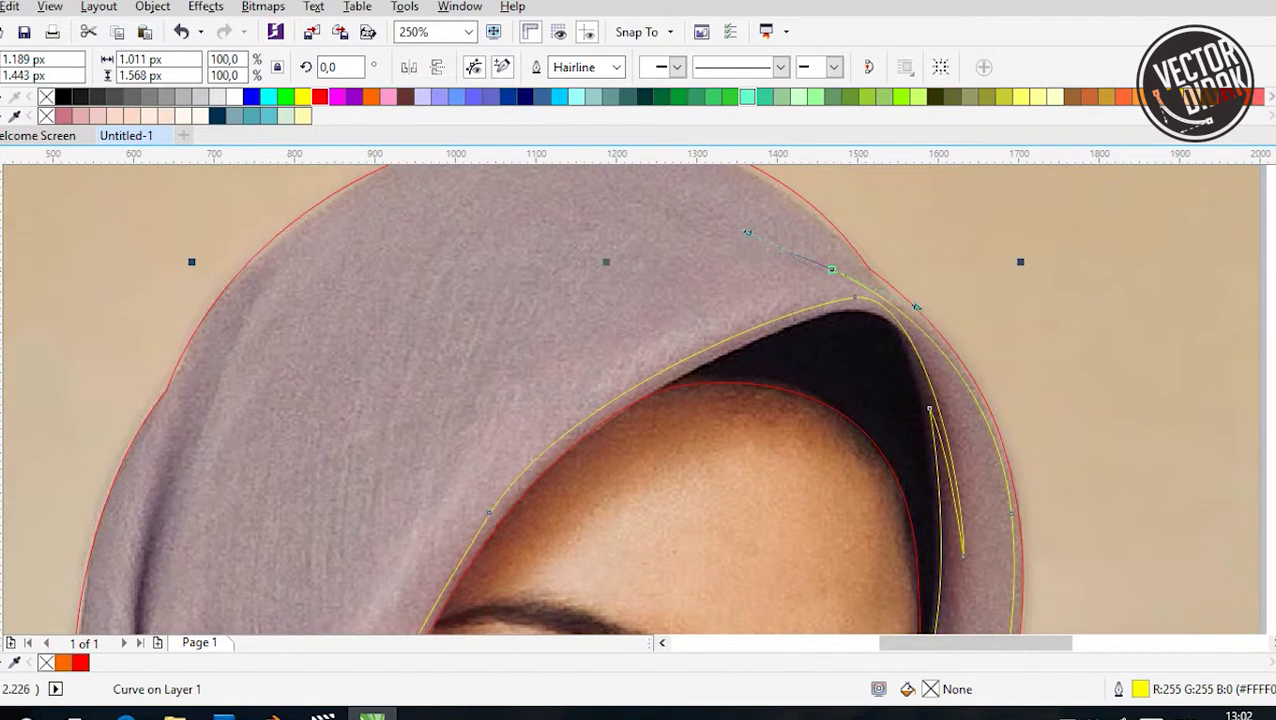
Form the short pointed fold above the forehead and trace just inside the hijab's crown to the notch on the opposite side
scroll(907, 305, "up", 2)
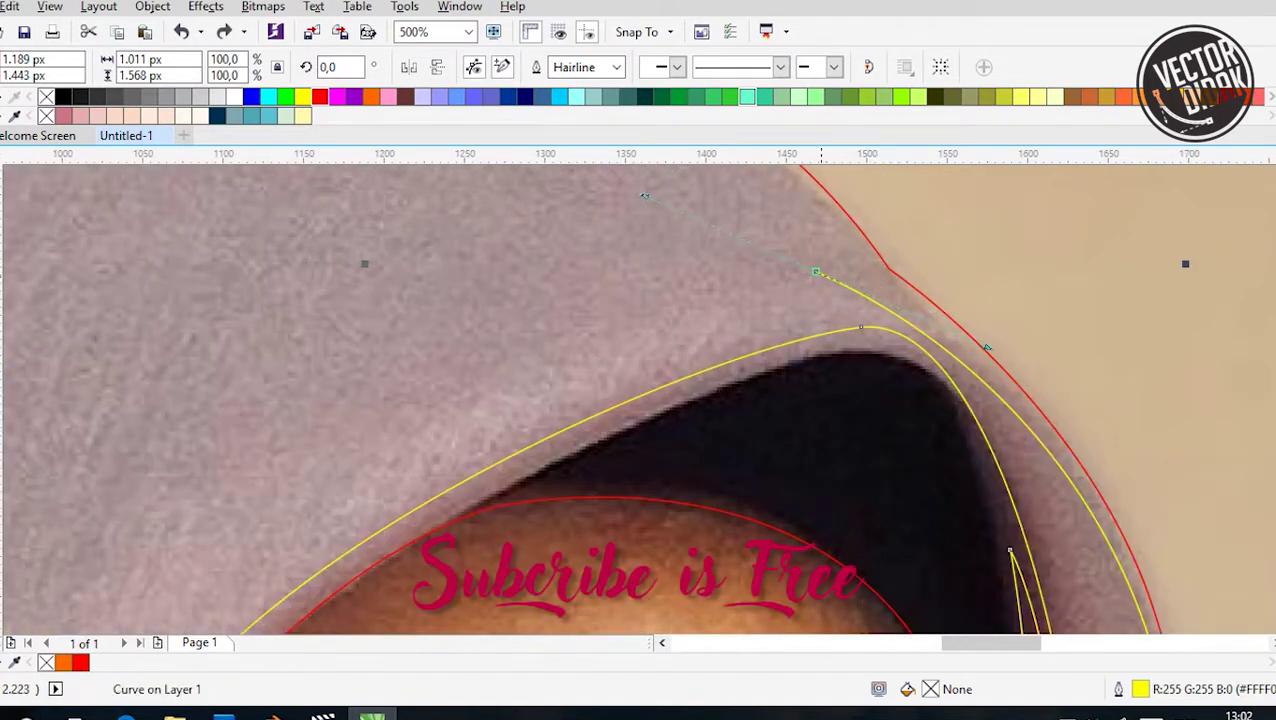
scroll(817, 272, "down", 2)
scroll(817, 272, "up", 3)
left_click_drag(683, 202, 866, 196)
scroll(640, 400, "down", 2)
scroll(640, 400, "up", 2)
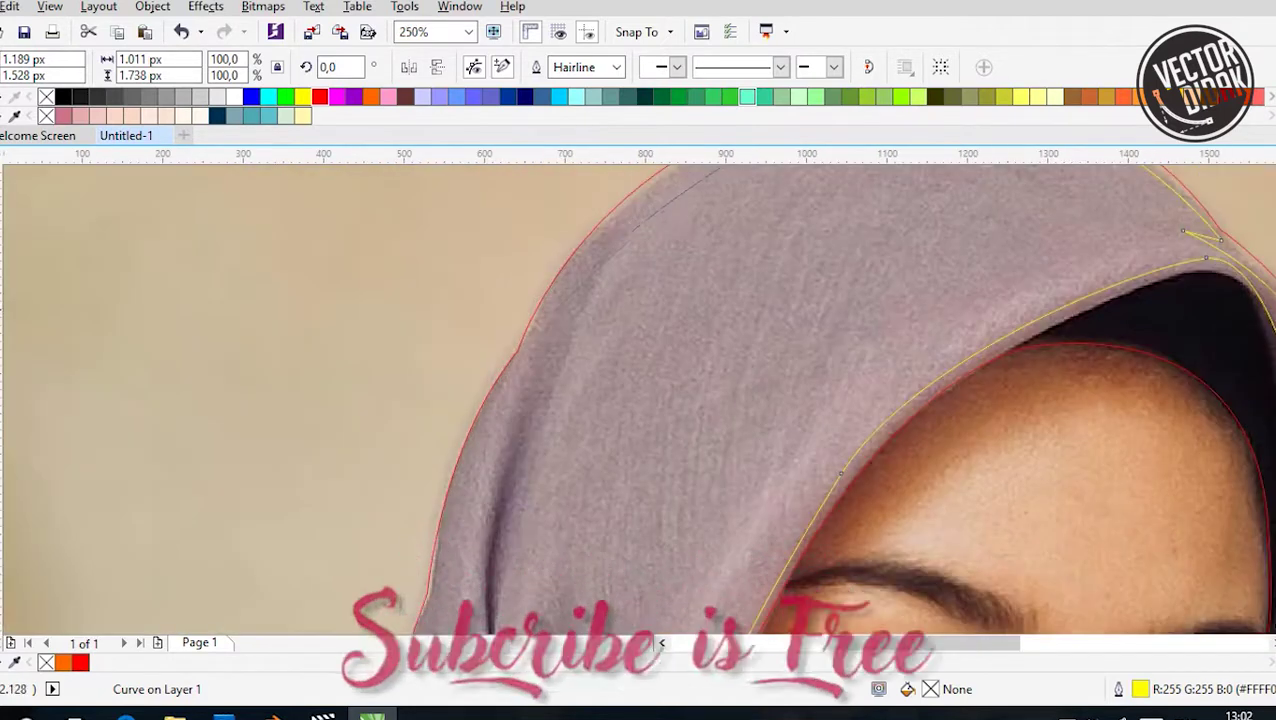
left_click(510, 482)
scroll(407, 580, "down", 2)
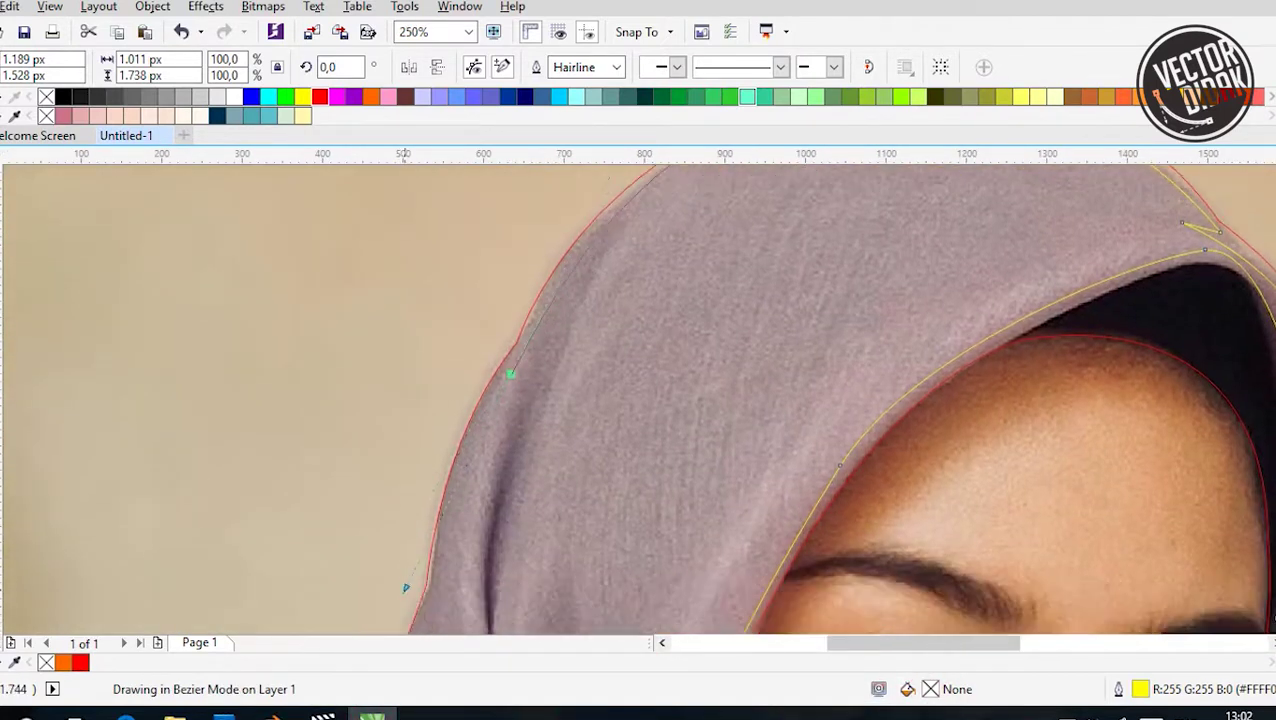
Trace the hijab's outer edge down from the upper side notch to a pointed fold level with the eye
left_click_drag(425, 568, 426, 569)
scroll(493, 507, "down", 5)
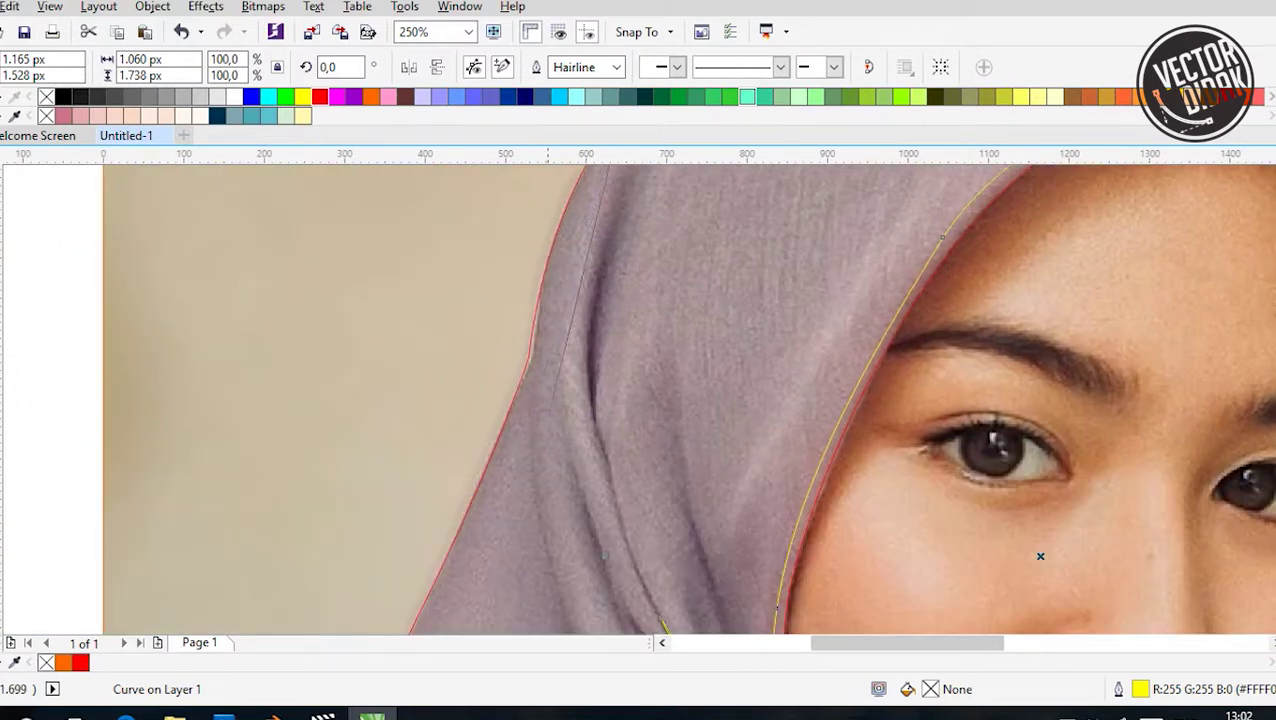
left_click_drag(535, 401, 540, 533)
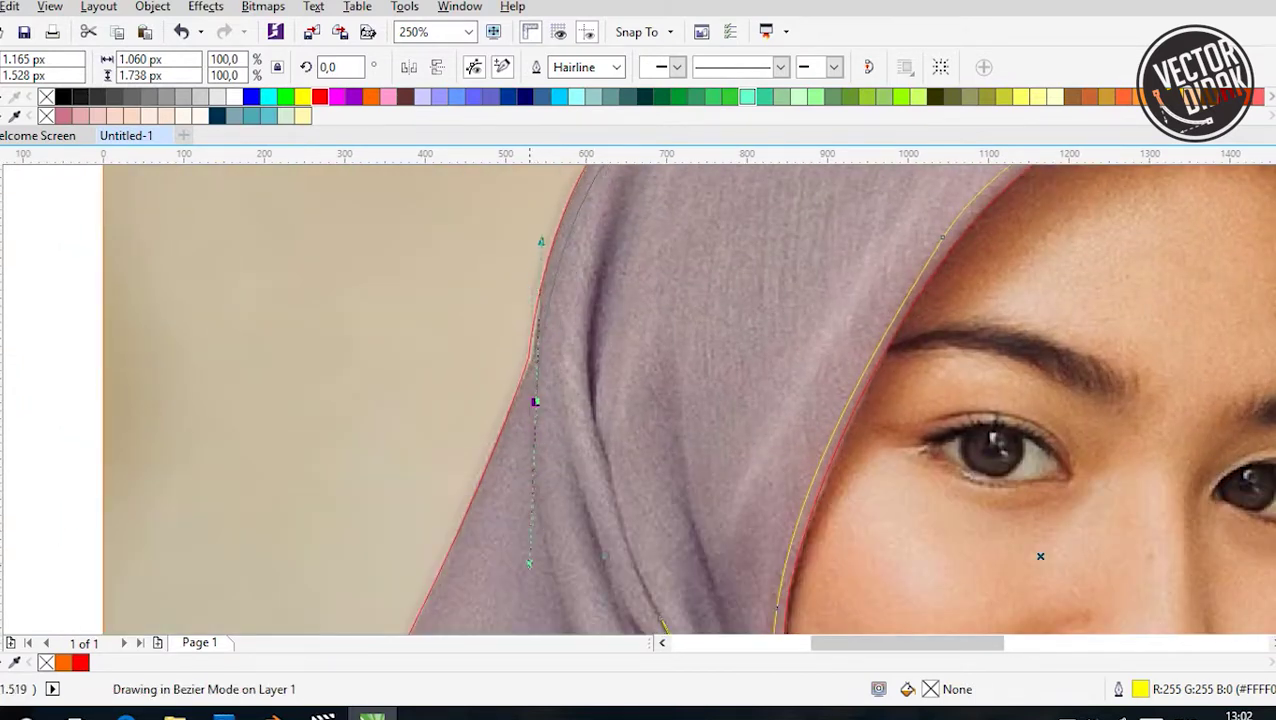
scroll(540, 420, "up", 3)
scroll(540, 420, "down", 3)
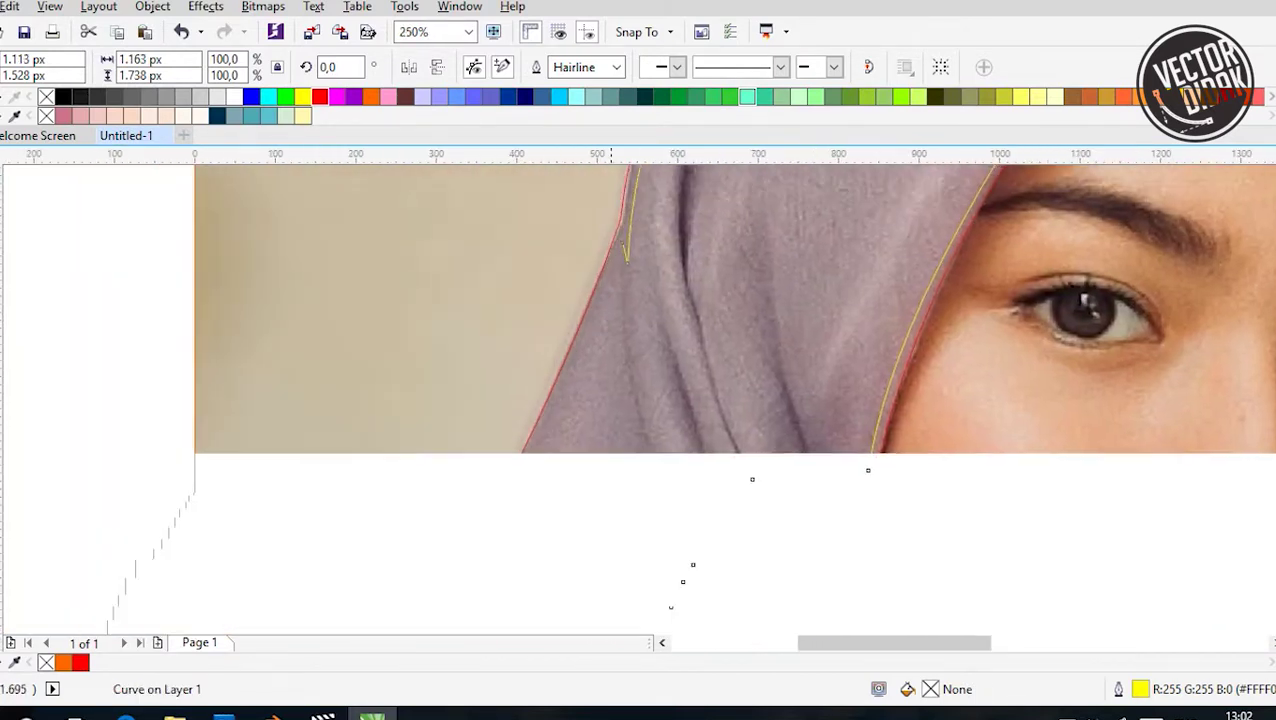
Trace down just inside the hijab's outer edge to the corner at the shoulder and begin along the scarf's lower layer
scroll(1126, 331, "down", 2)
scroll(1079, 330, "down", 3)
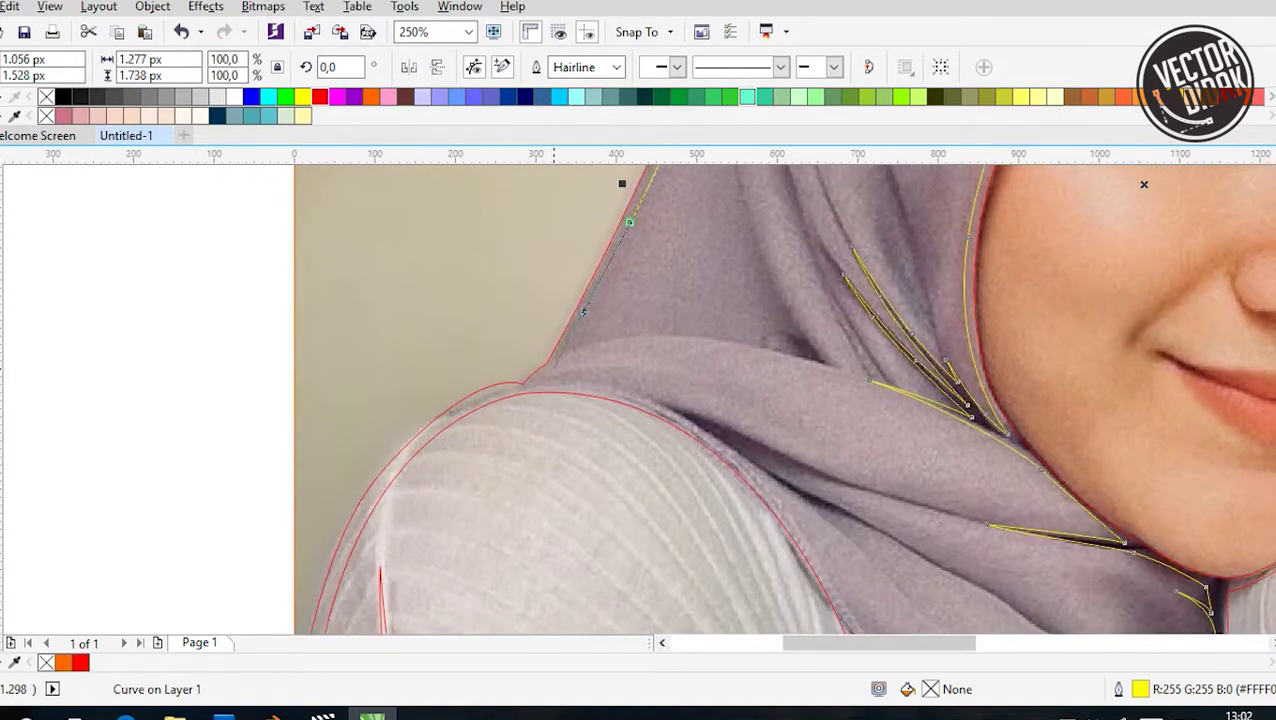
scroll(600, 470, "up", 1)
scroll(600, 470, "down", 1)
scroll(600, 470, "up", 1)
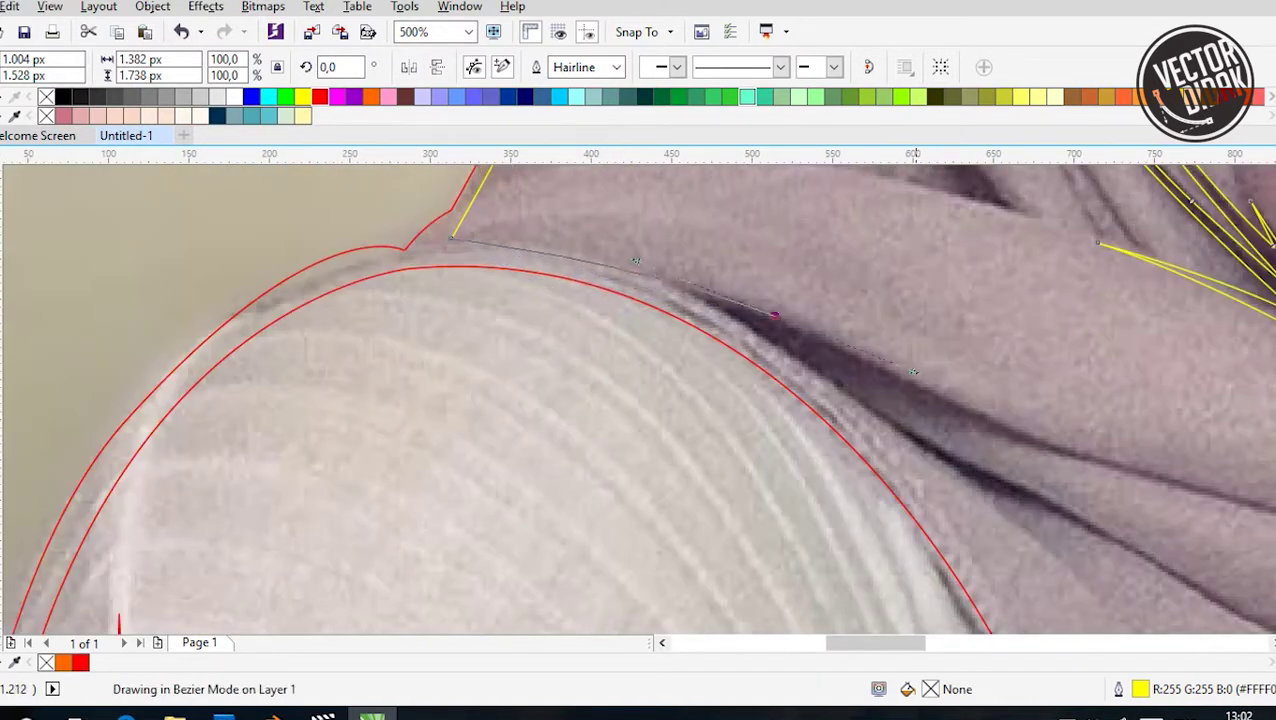
Trace the two long pointed creases across the scarf between the shoulder and the chin
scroll(567, 275, "right", 5)
scroll(567, 275, "down", 2)
left_click_drag(690, 340, 805, 358)
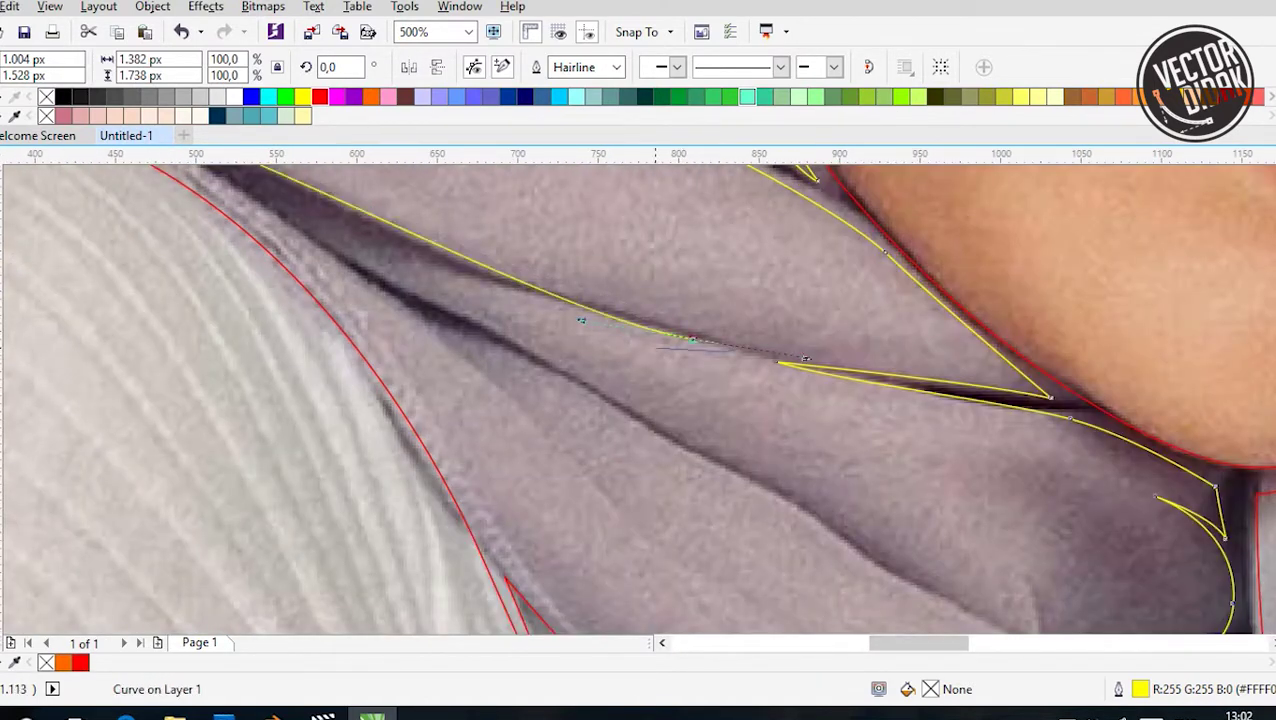
mouse_move(536, 300)
left_mouse_down()
mouse_move(467, 278)
mouse_move(527, 354)
left_mouse_up()
left_click(300, 220)
left_click(450, 317)
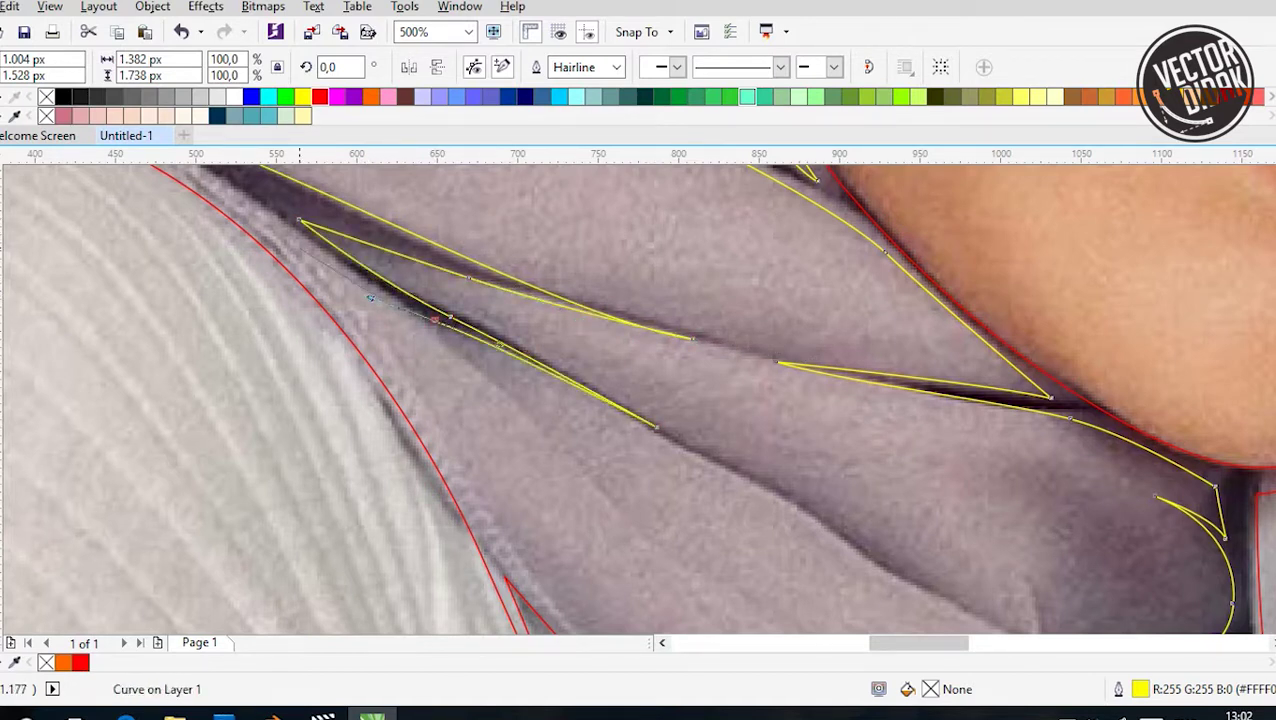
Trace the scarf's lower edge from the shoulder to its tip at the chest, closing the curve at its starting node
scroll(352, 225, "down", 3)
scroll(403, 395, "up", 2)
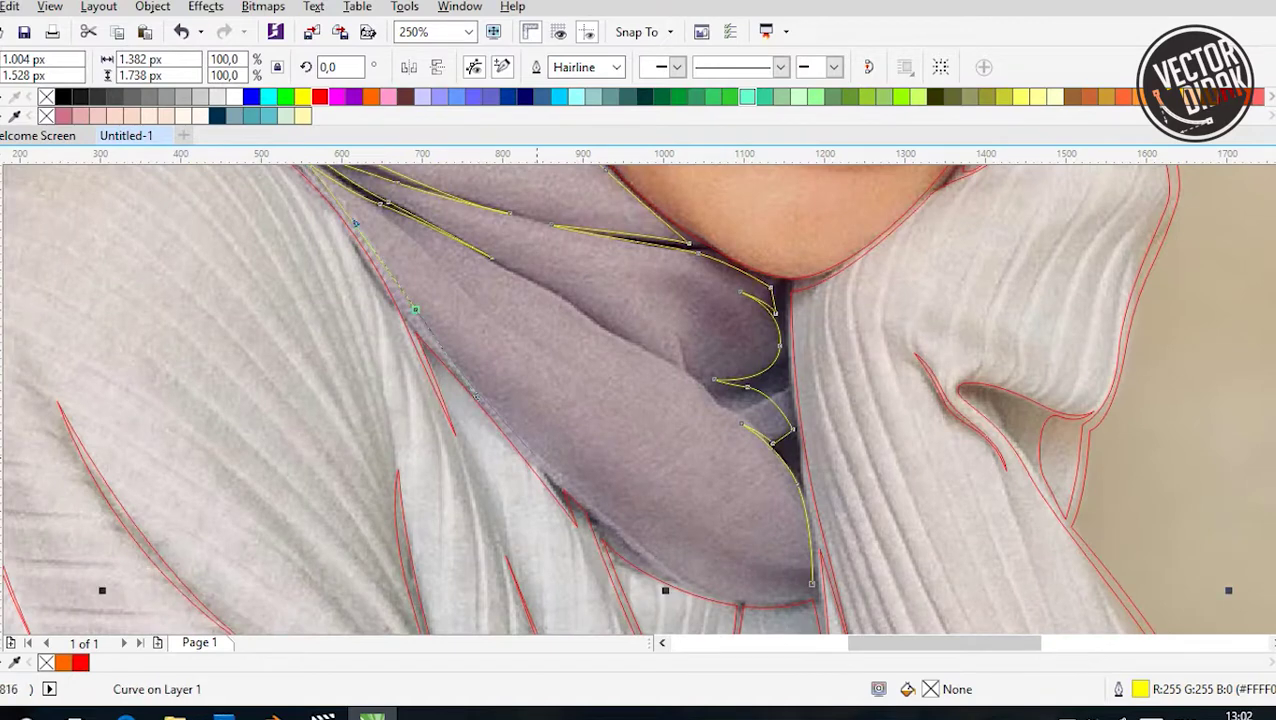
scroll(632, 462, "up", 2)
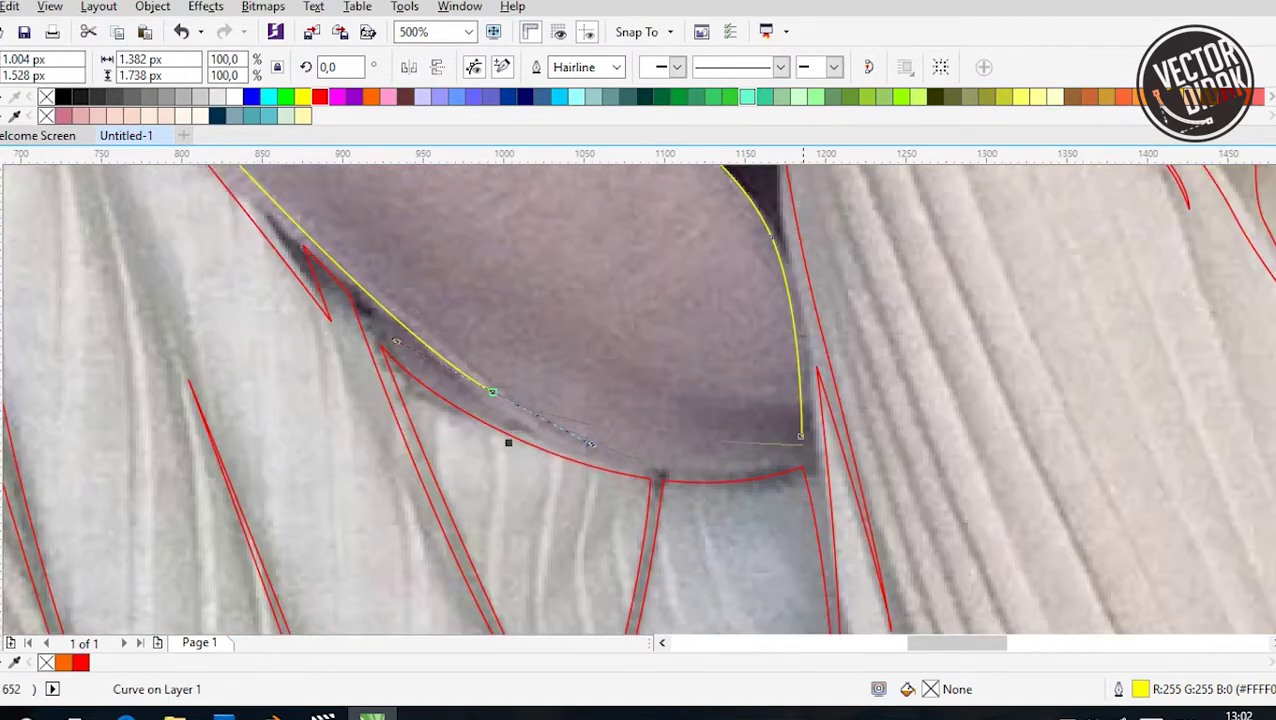
left_click(800, 436)
scroll(790, 450, "down", 2)
scroll(488, 290, "up", 2)
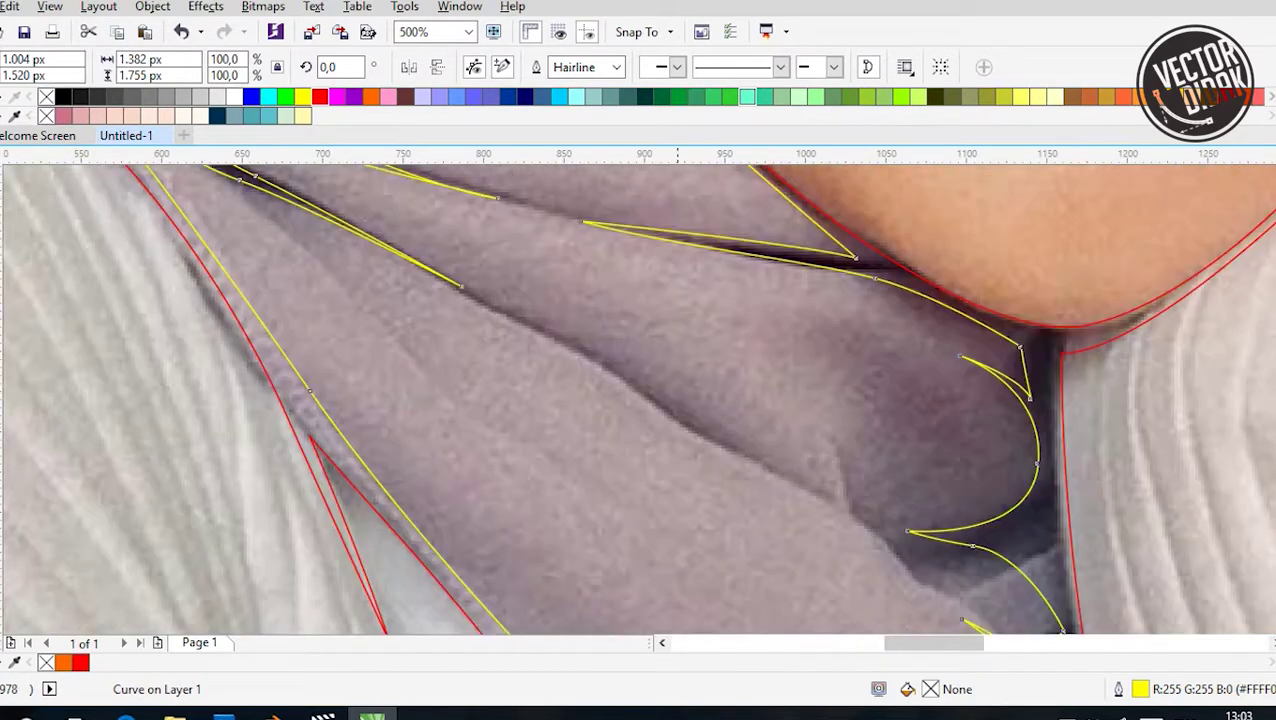
Trace a separate narrow crease across the middle of the lower scarf, about 129 px wide and 75 px tall
left_click(591, 354)
left_click_drag(804, 479, 845, 514)
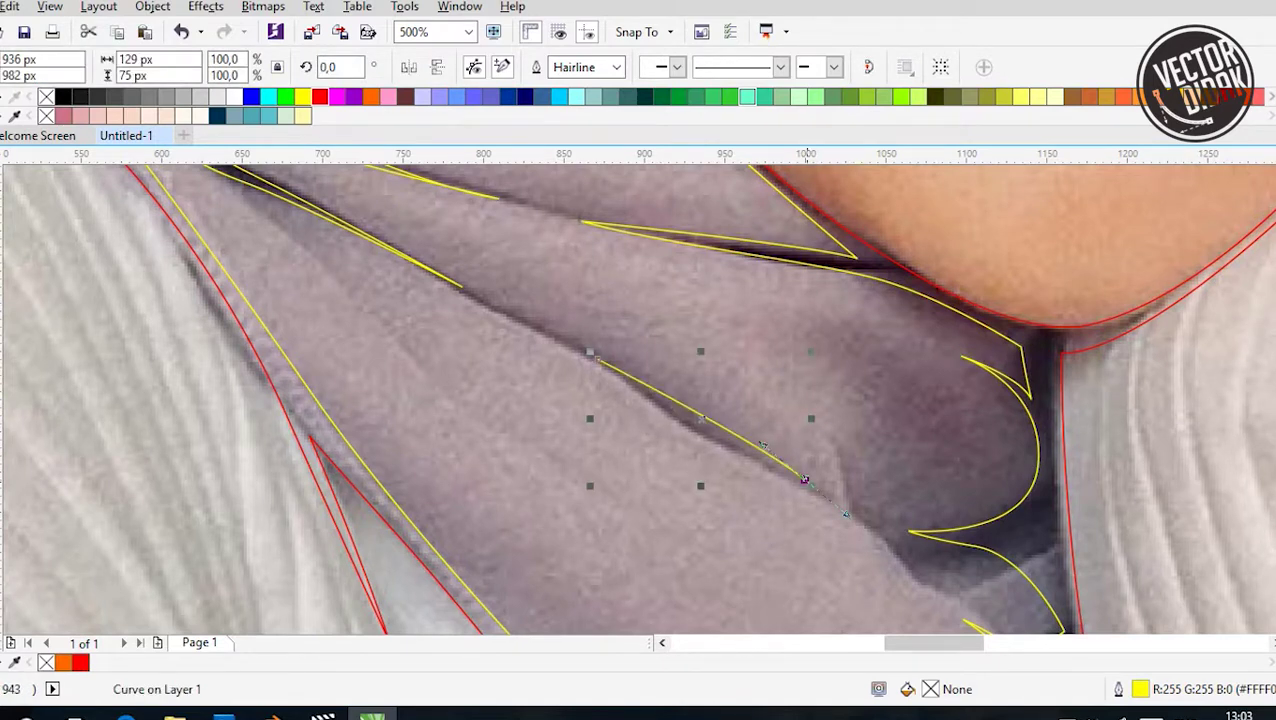
key("F4")
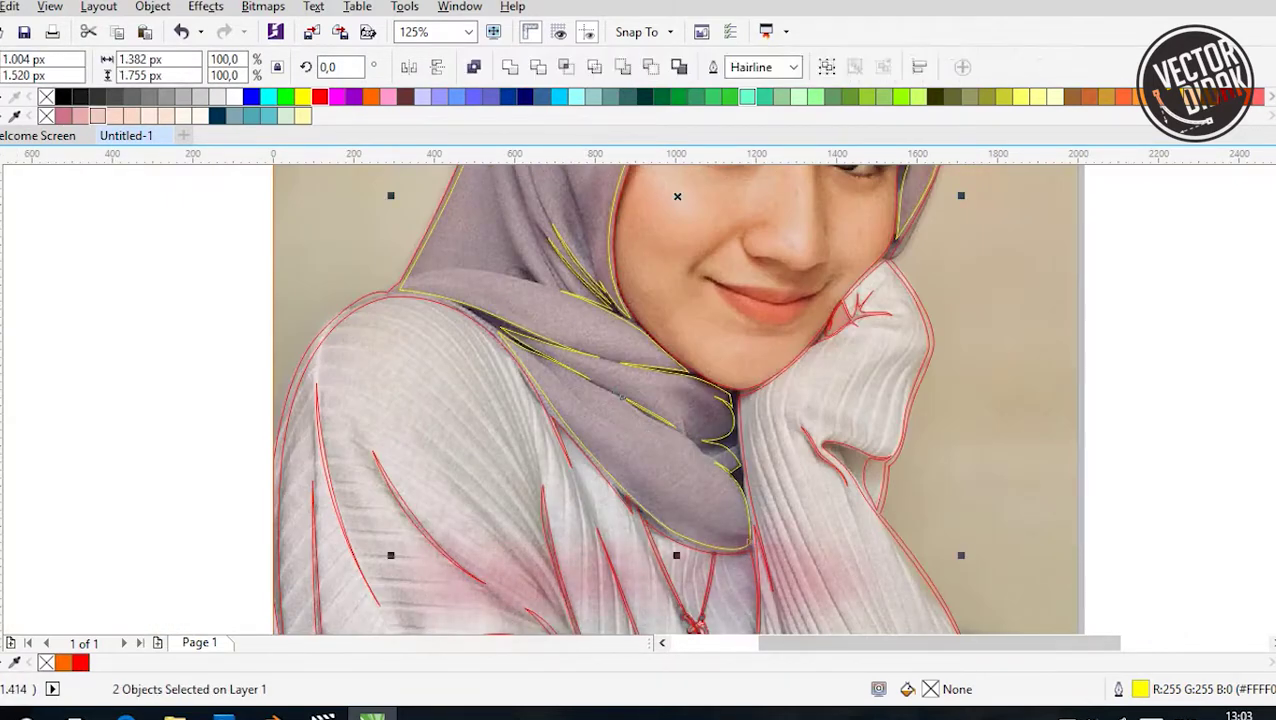
Combine the separate scarf crease and the hijab curve into one curve object
key("Escape")
key("ctrl+z")
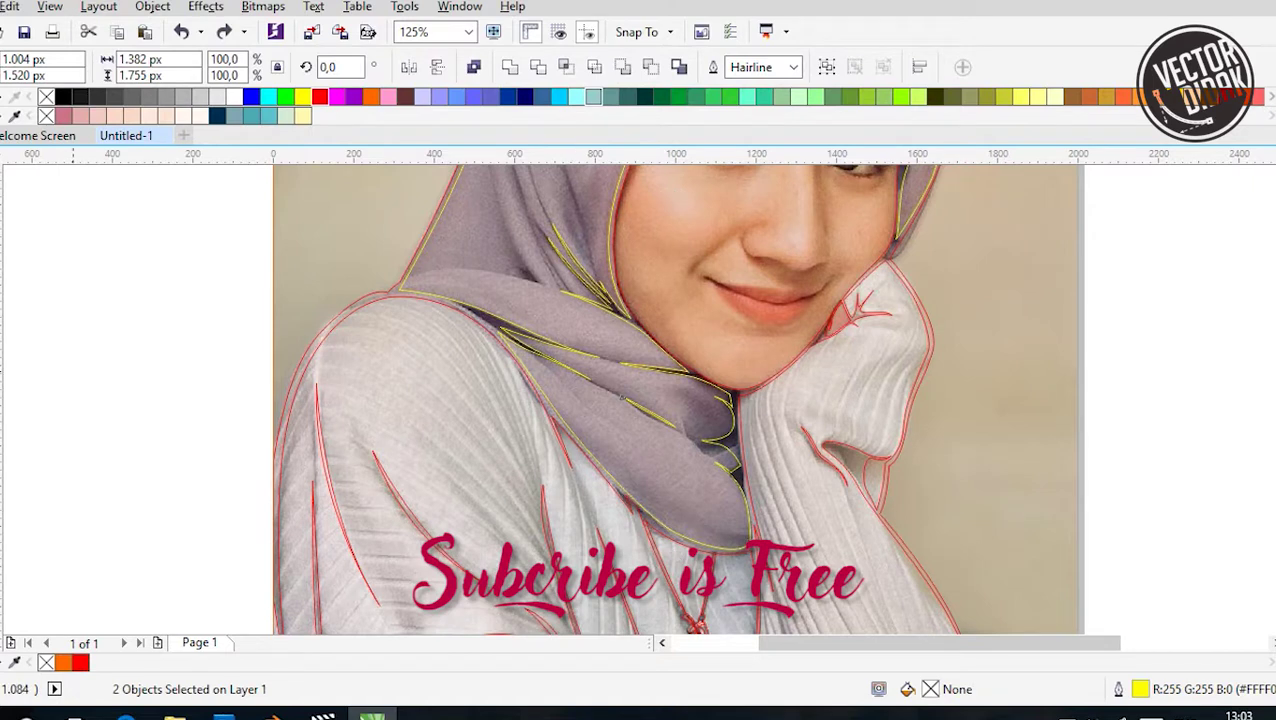
key("ctrl+shift+z")
key("ctrl+z")
key("ctrl+shift+z")
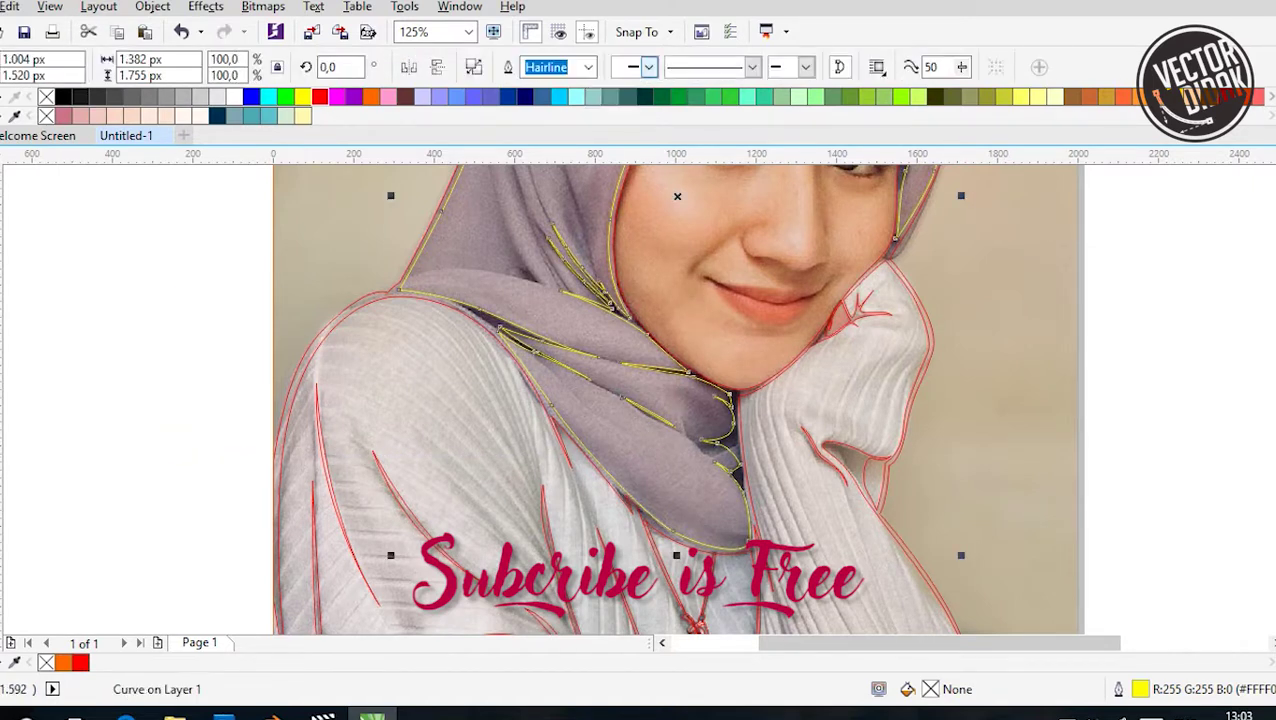
key("ctrl+z")
key("ctrl+z")
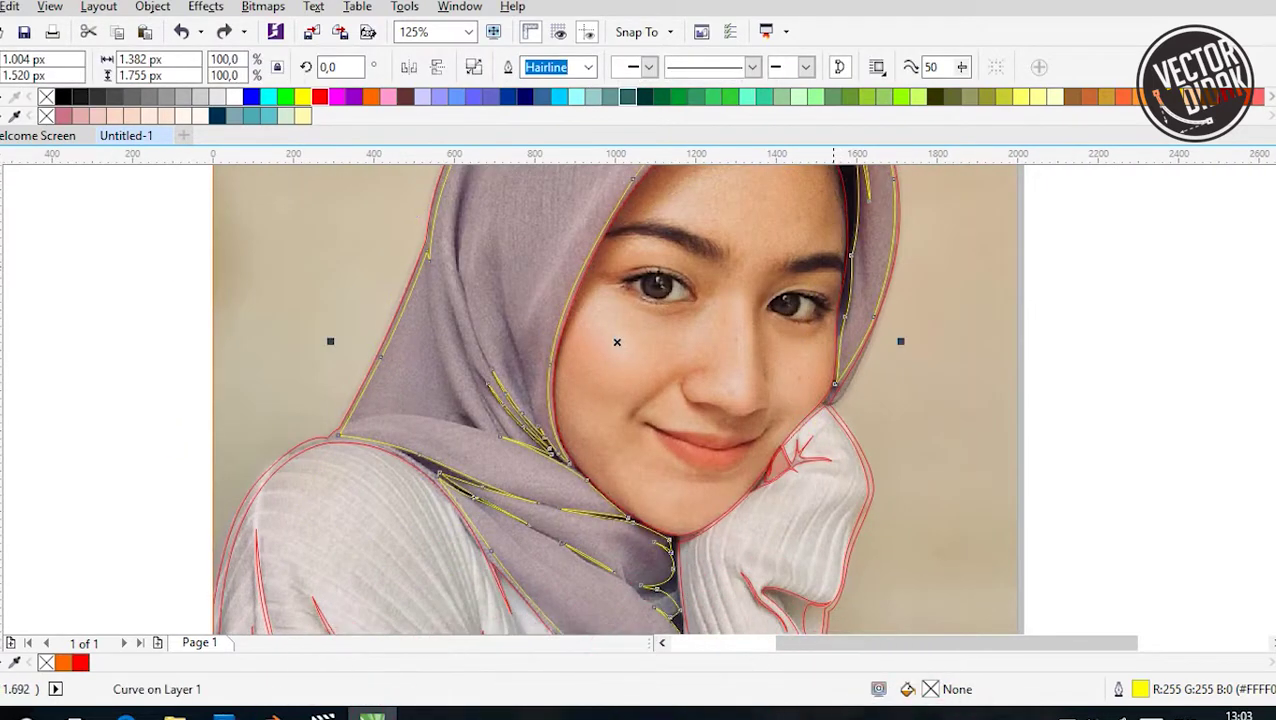
Recolour the combined hijab curve's outline red and combine it with the clothing line art
key("ctrl+z")
key("ctrl+z")
key("ctrl+z")
key("ctrl+z")
key("ctrl+z")
key("ctrl+z")
key("ctrl+z")
key("ctrl+z")
key("ctrl+z")
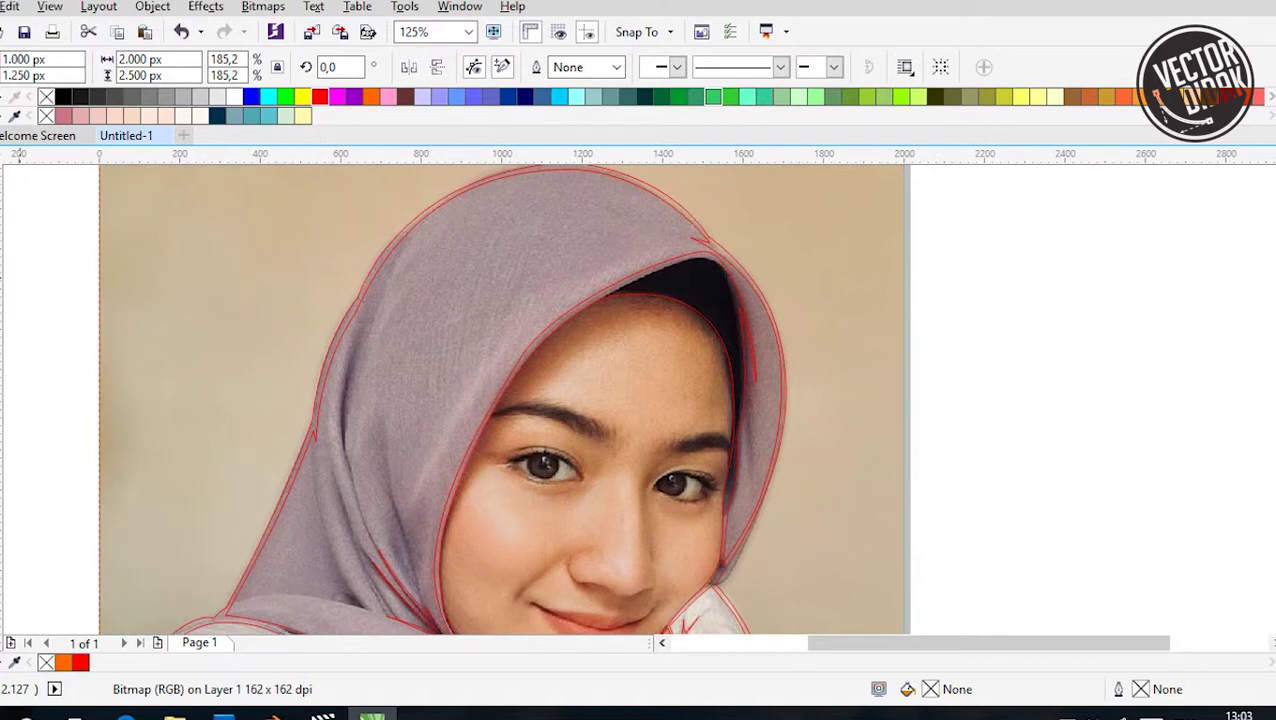
Adjust the hijab's inner edge above the forehead by reshaping the curve at a node
key("ctrl+z")
key("ctrl+z")
key("ctrl+z")
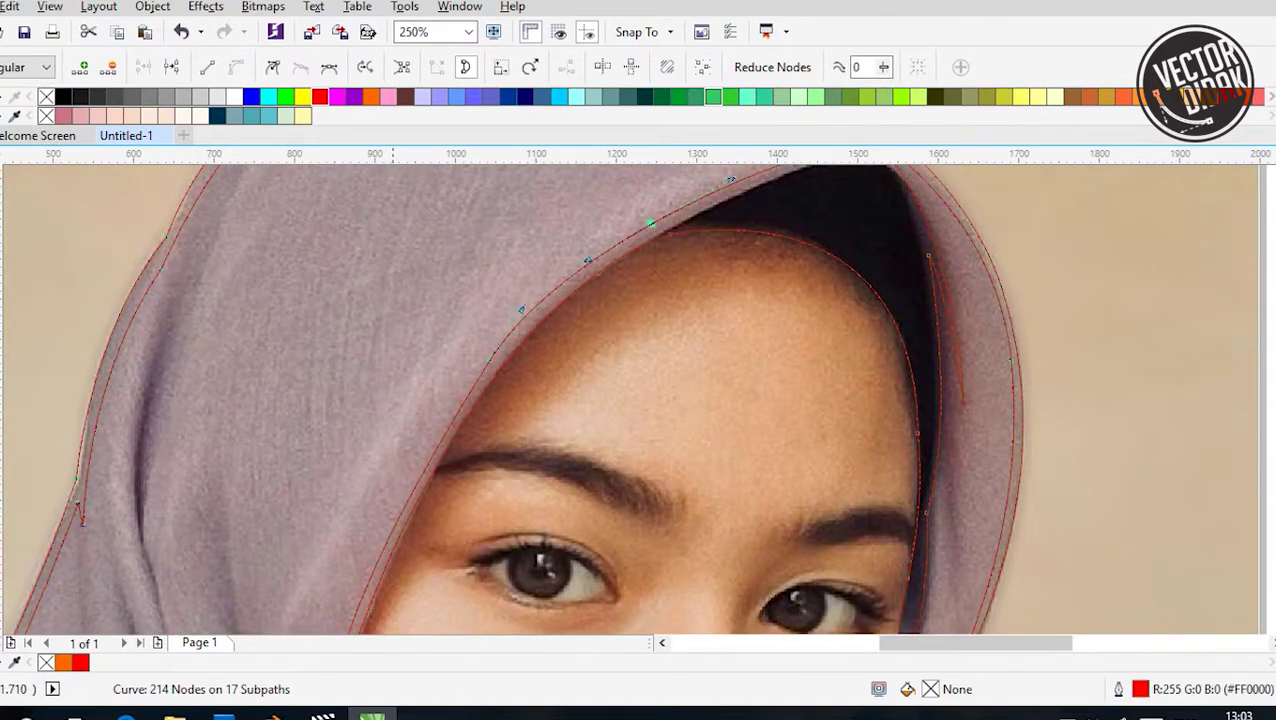
key("ctrl+z")
key("ctrl+z")
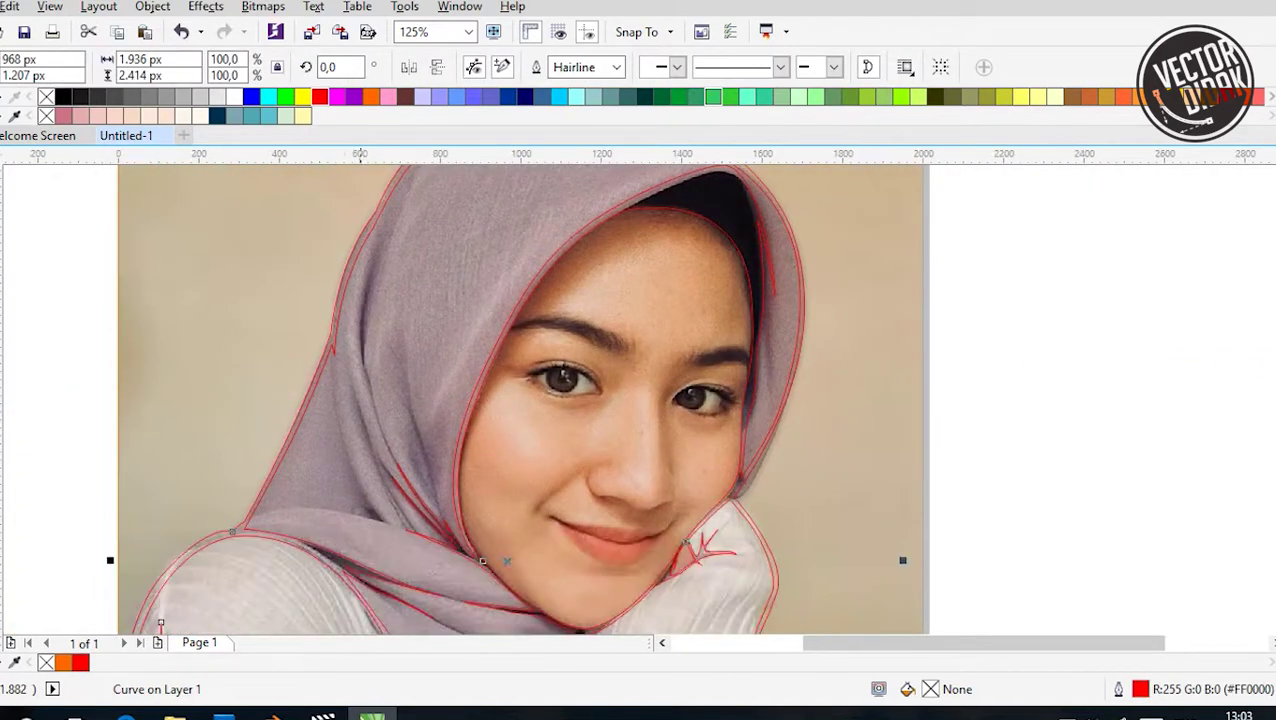
key("ctrl+z")
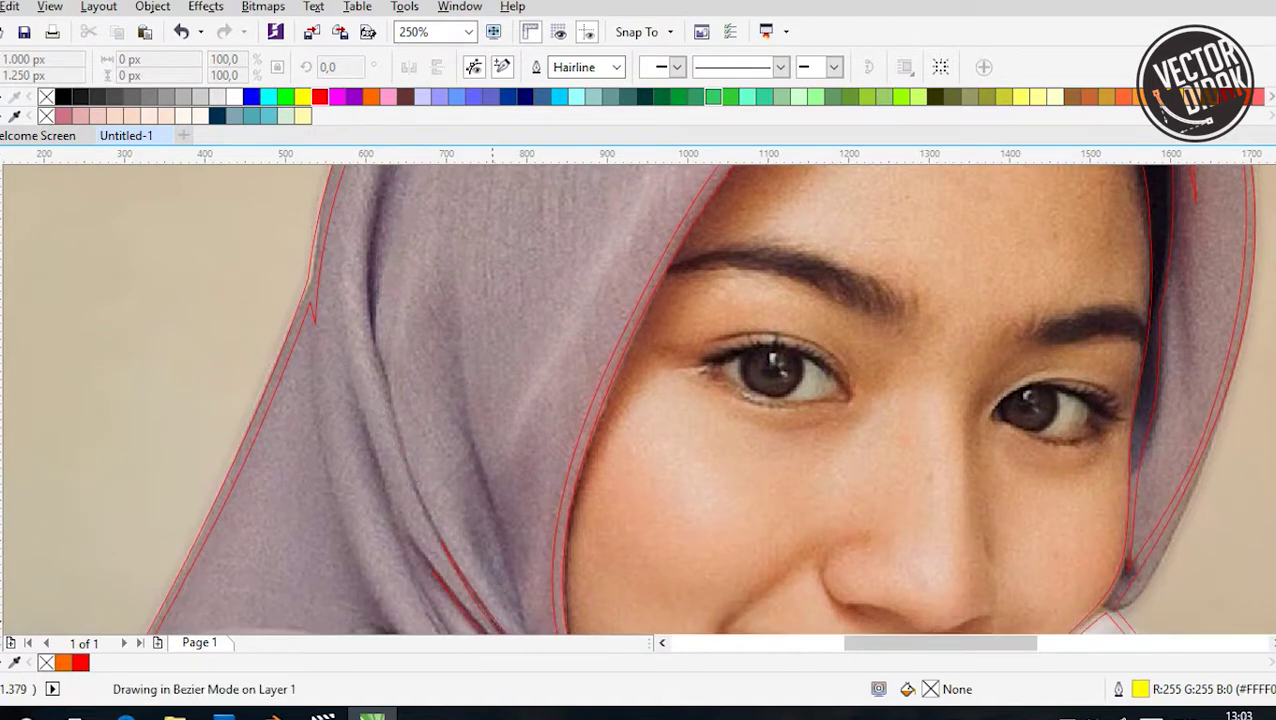
Trace the long narrow crease down the side of the hijab, about 57 px wide and 463 px tall, as a closed curve
key("ctrl+z")
left_click_drag(420, 372, 422, 395)
scroll(405, 300, "up", 2)
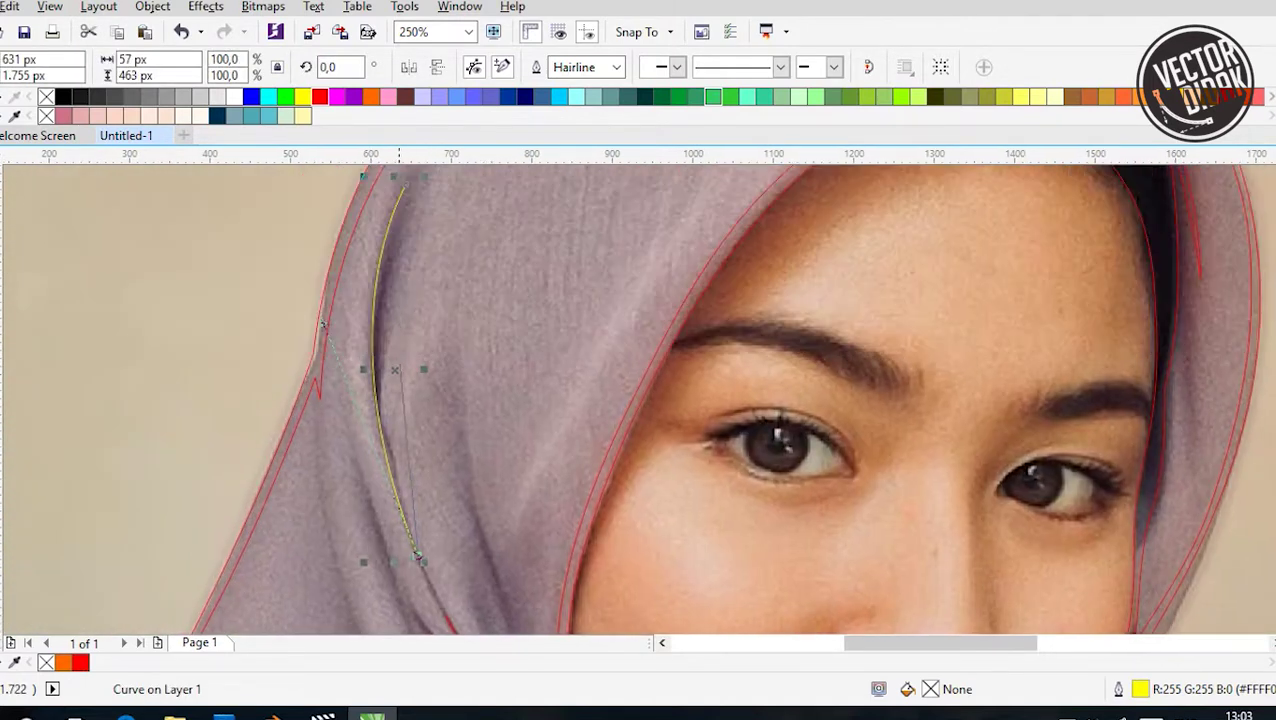
left_click(406, 185)
Trace the pointed fold where the hijab's side drape meets the scarf above the shoulder, about 211 px wide and 342 px tall
scroll(406, 185, "down", 3)
left_click_drag(460, 470, 400, 470)
scroll(355, 439, "up", 2)
left_click_drag(228, 437, 323, 430)
left_click(228, 437)
scroll(500, 495, "down", 2)
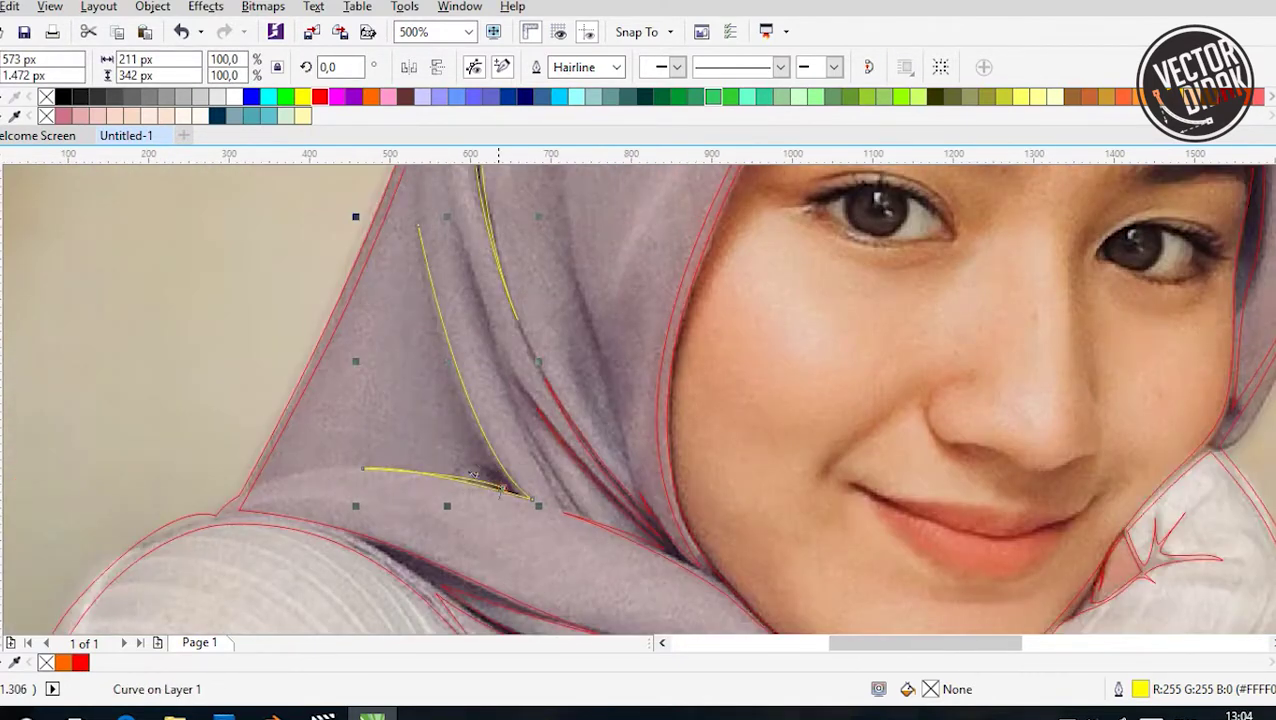
Trace two more narrow creases on the hijab's side beside the cheek, about 359 px and 320 px tall
left_click(447, 203)
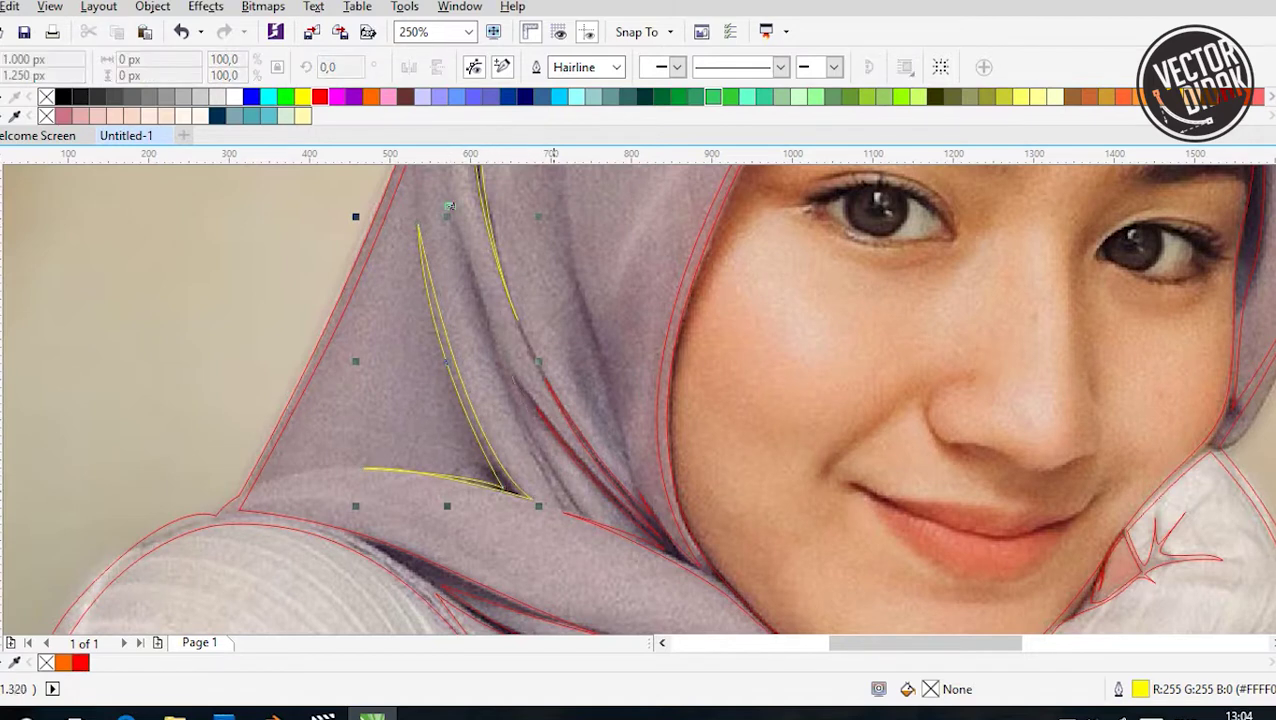
left_click(567, 494)
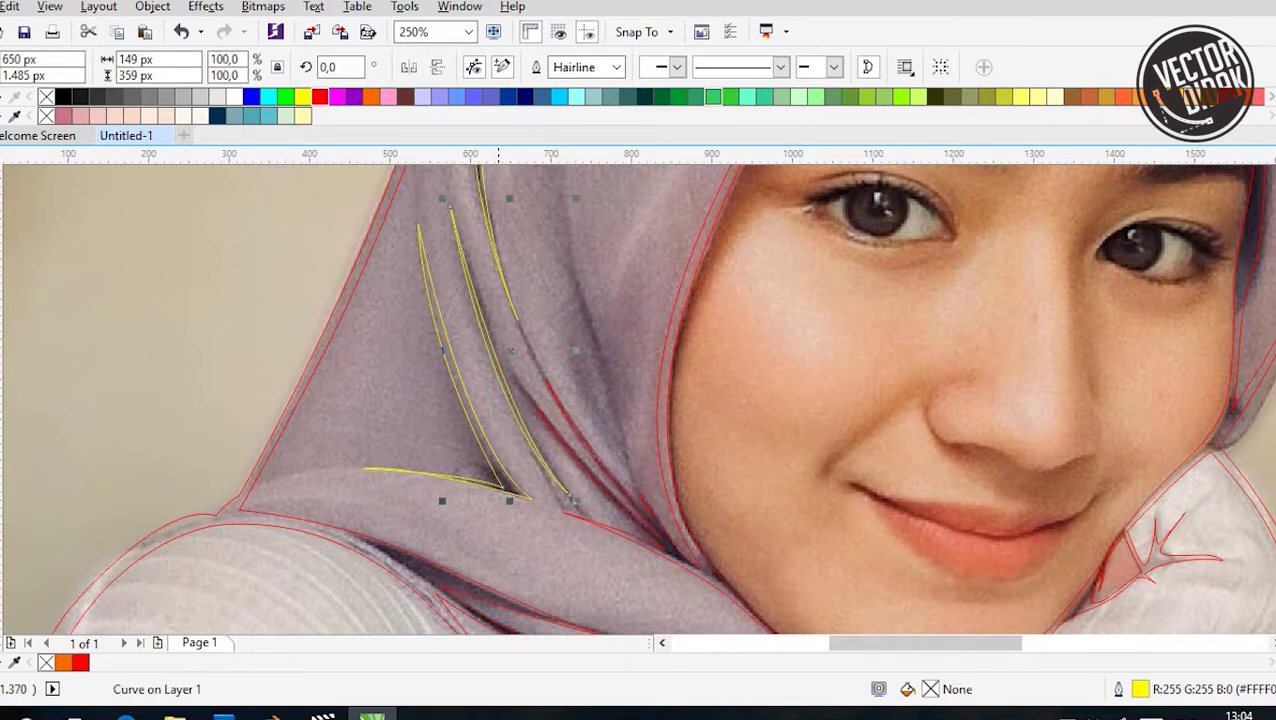
scroll(514, 287, "up", 2)
left_click(514, 287)
left_click_drag(579, 543, 609, 608)
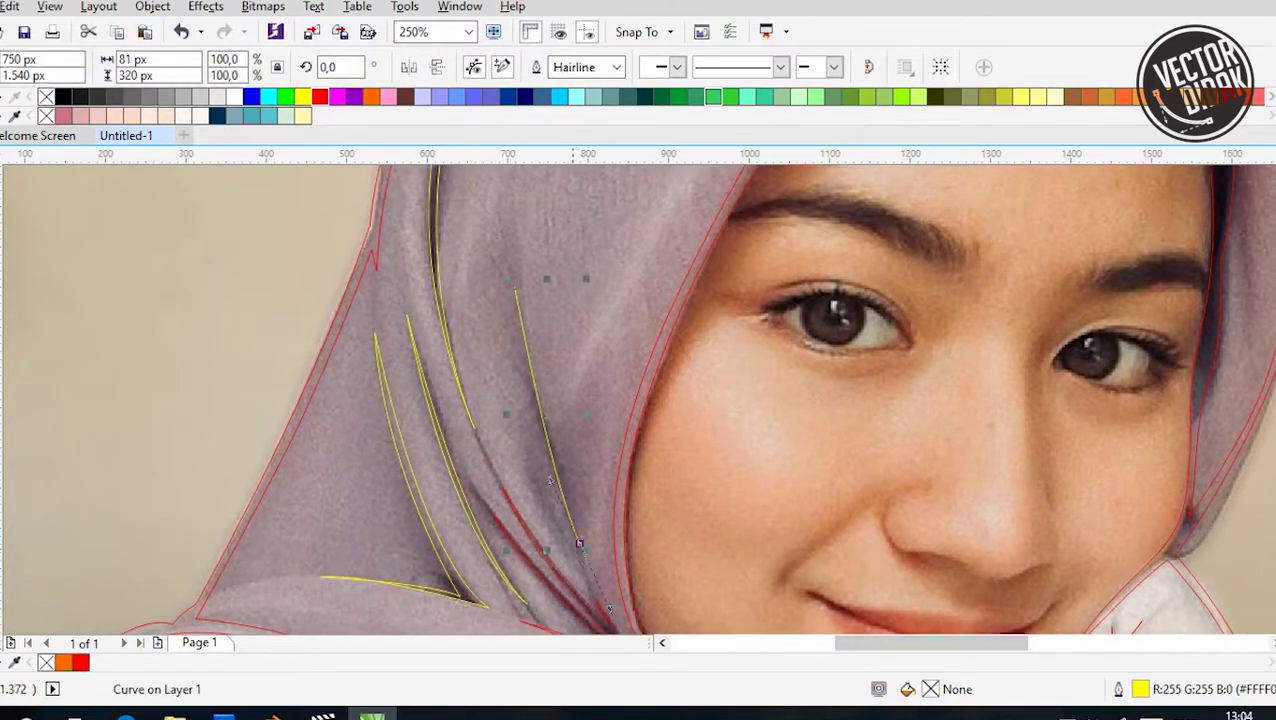
Recolour the outlines of the new yellow hijab crease curves red
key("F4")
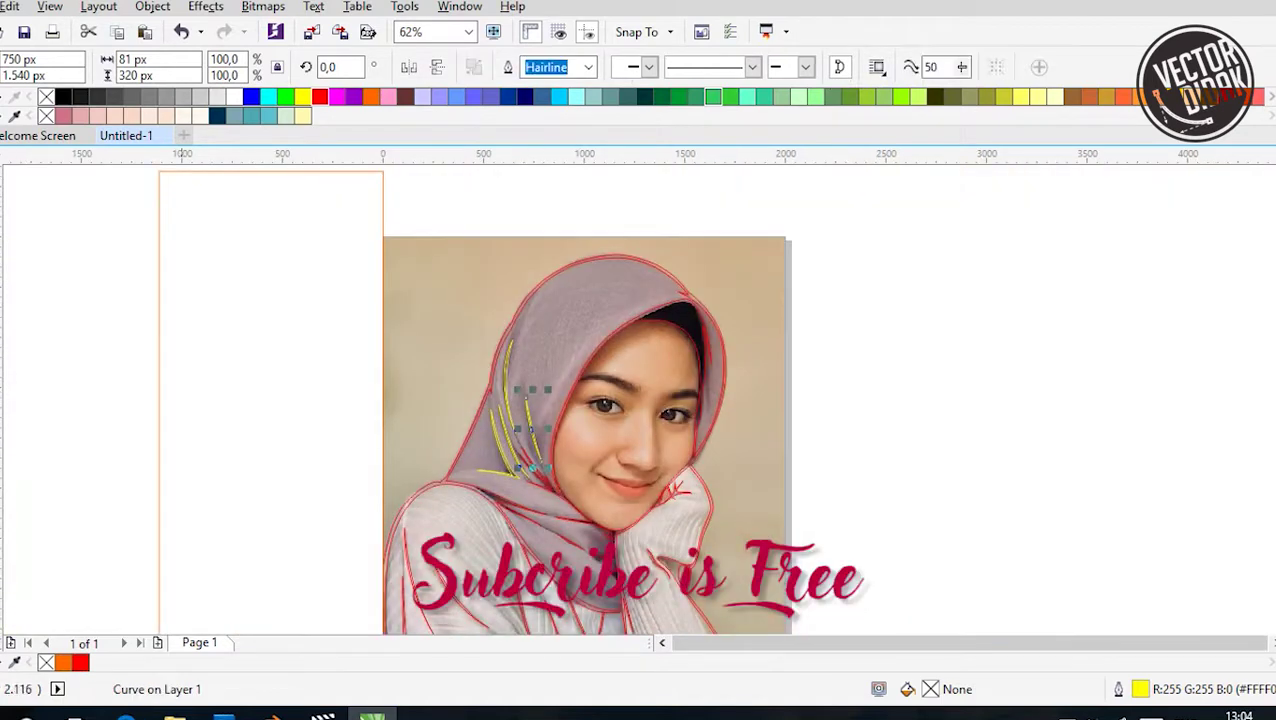
key("space")
key("Escape")
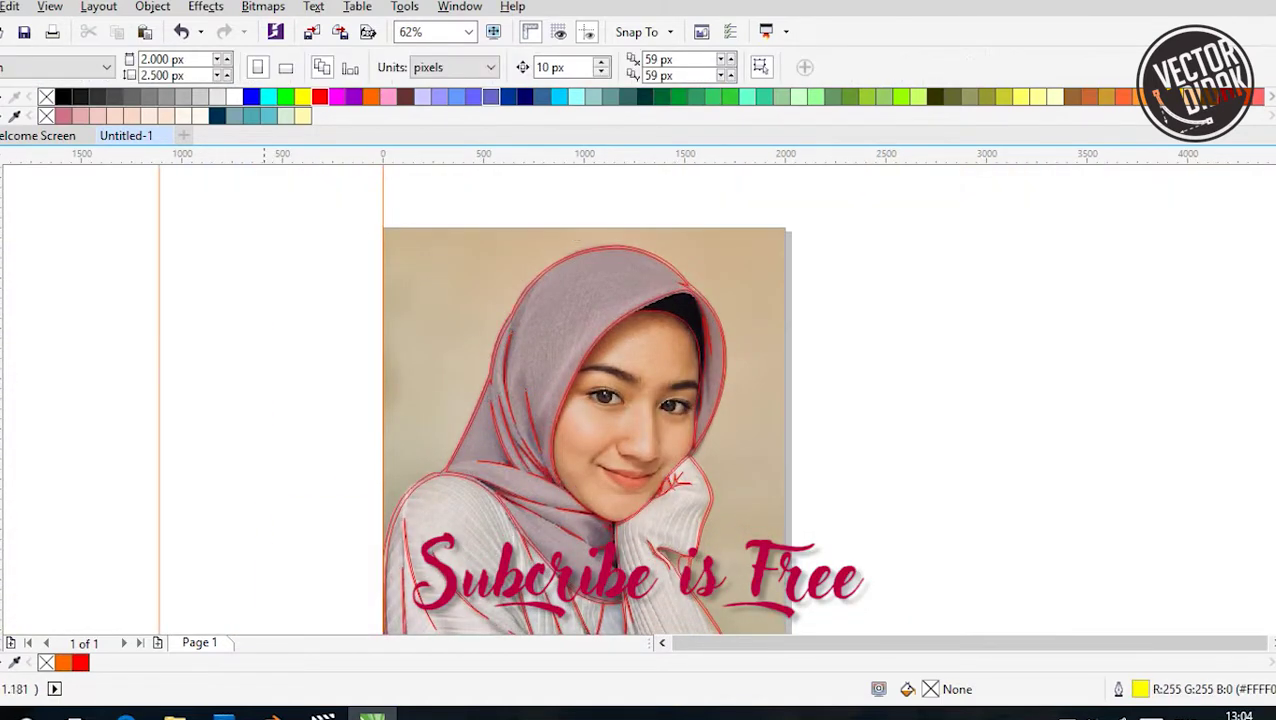
Review the red line art over the whole portrait, from the sleeves up to the hijab's crown
scroll(573, 392, "down", 1)
key("space")
scroll(515, 367, "up", 3)
key("F4")
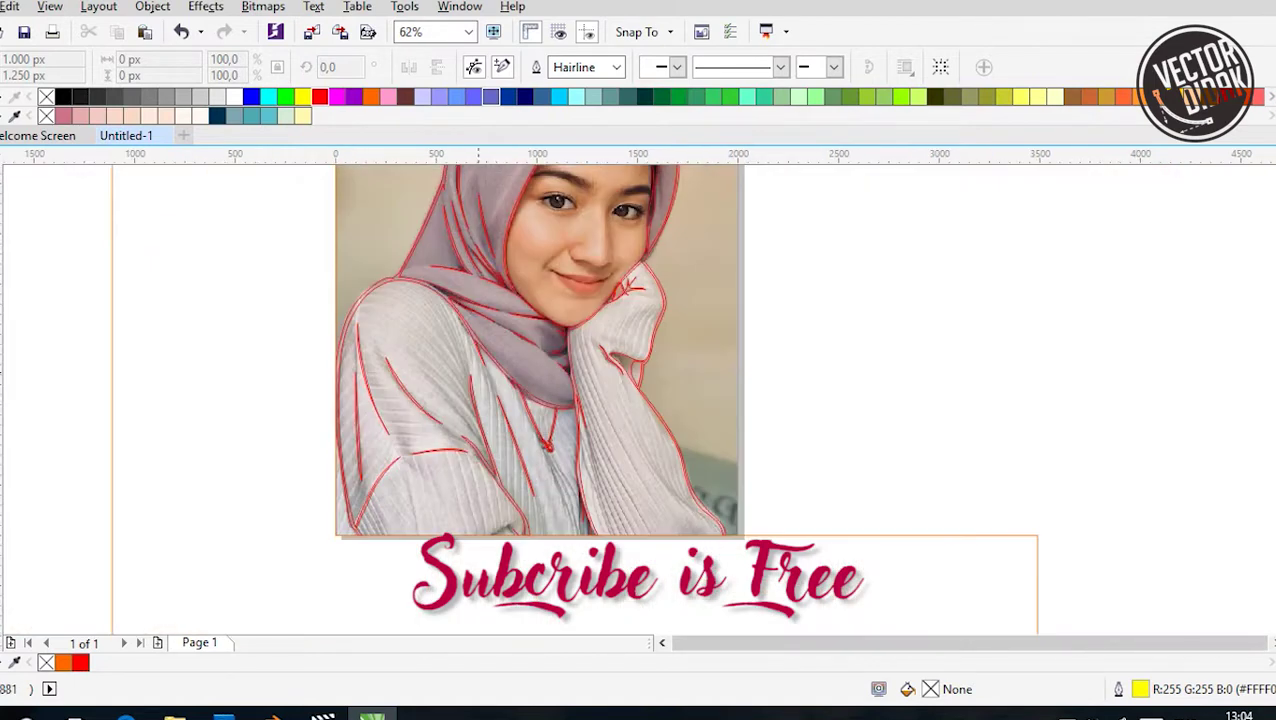
scroll(578, 390, "up", 1)
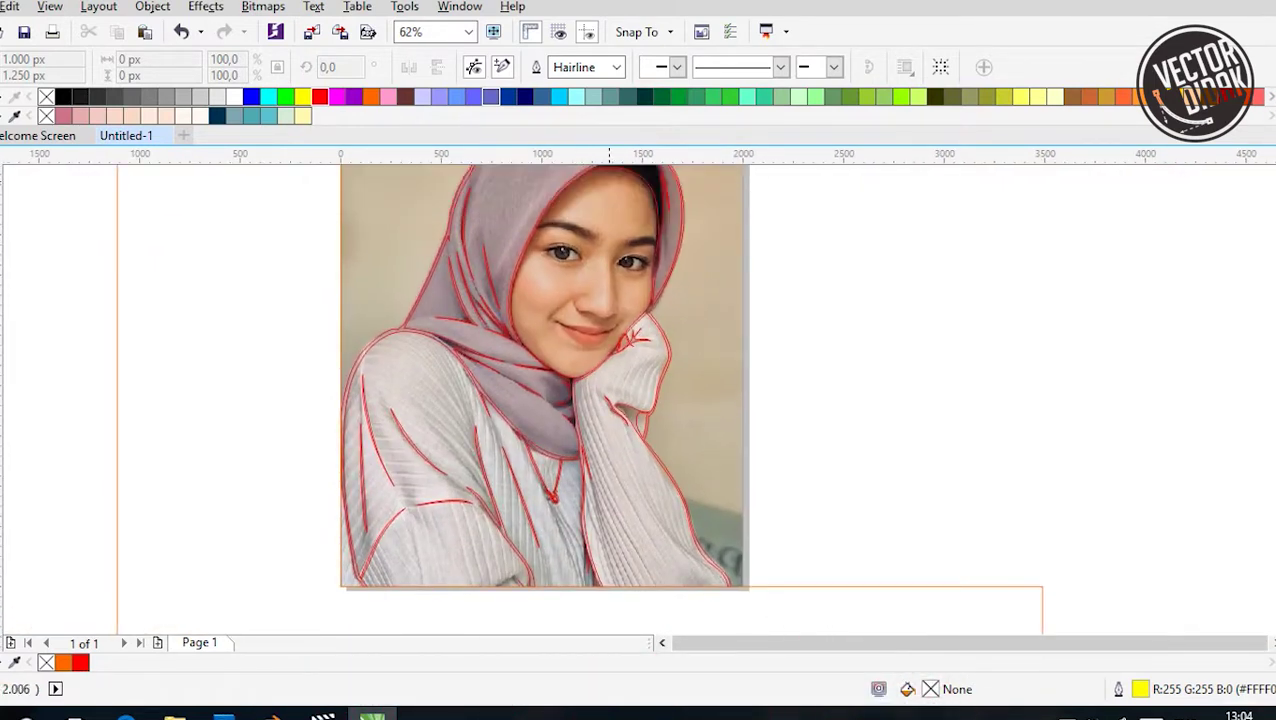
scroll(609, 390, "up", 1)
scroll(620, 400, "up", 2)
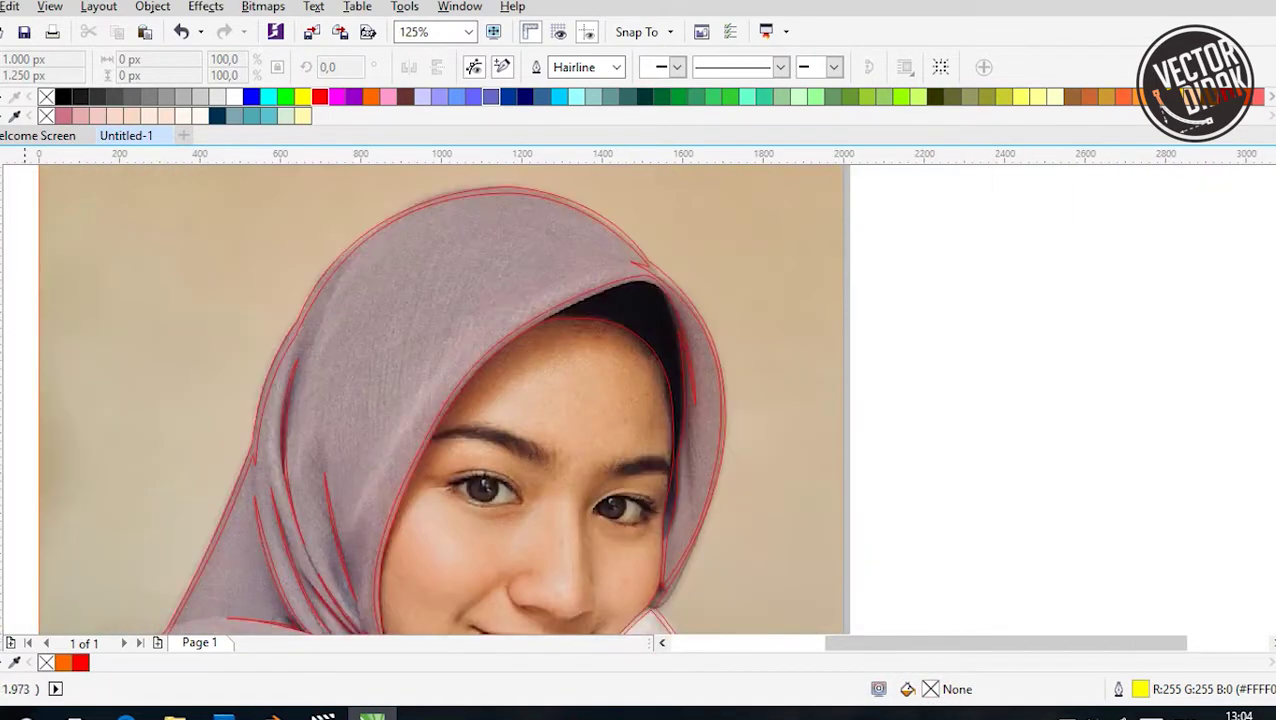
Save the drawing as Untitled-1.cdr in a new desktop folder named 1
key("Escape")
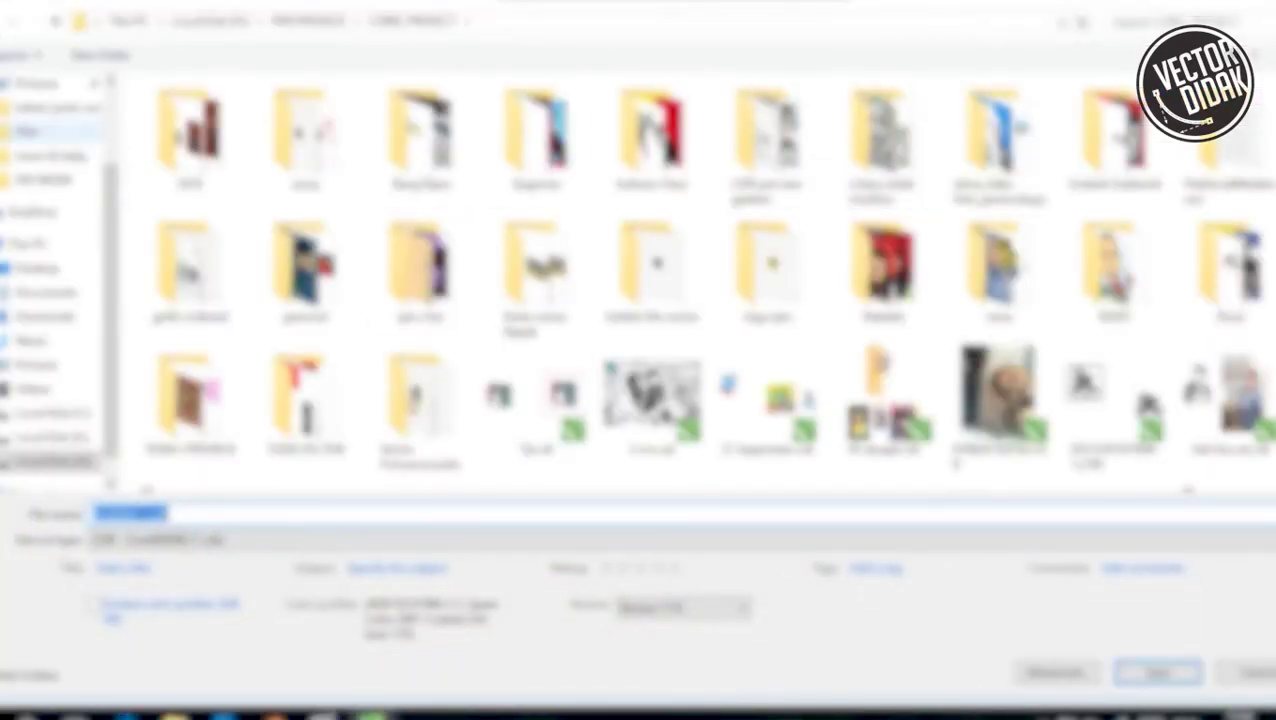
scroll(50, 280, "up", 5)
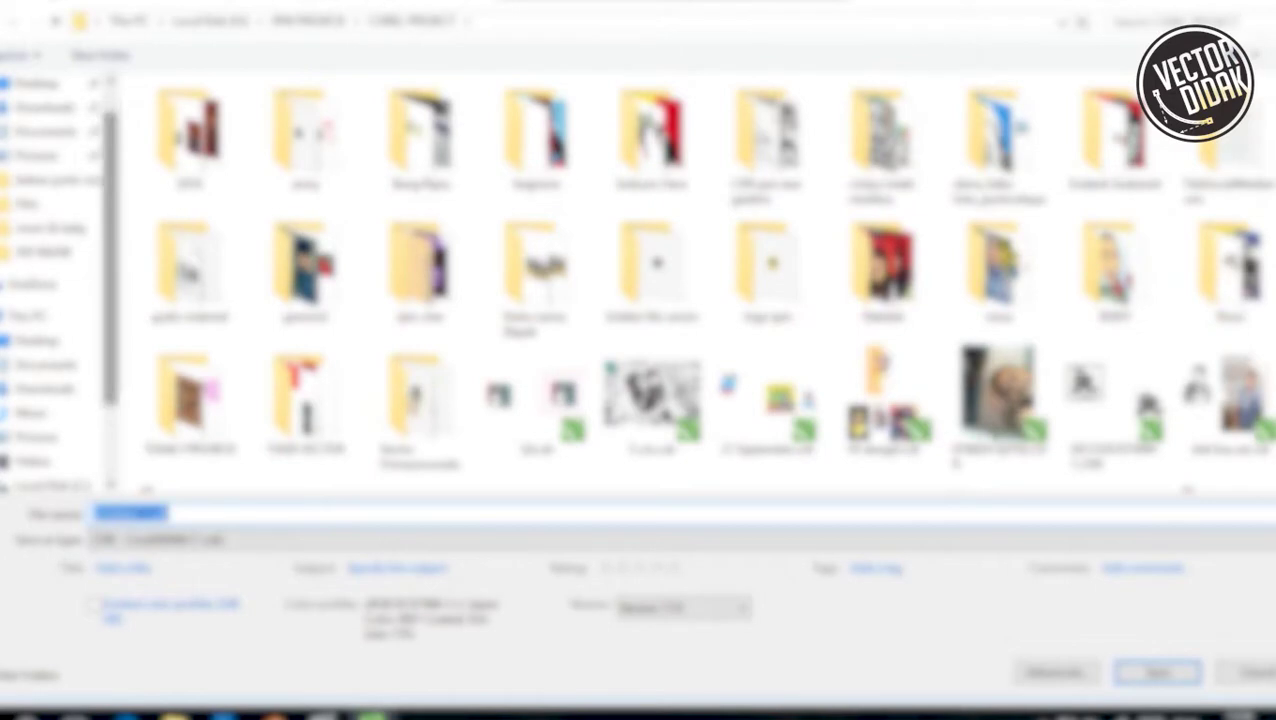
left_click(40, 82)
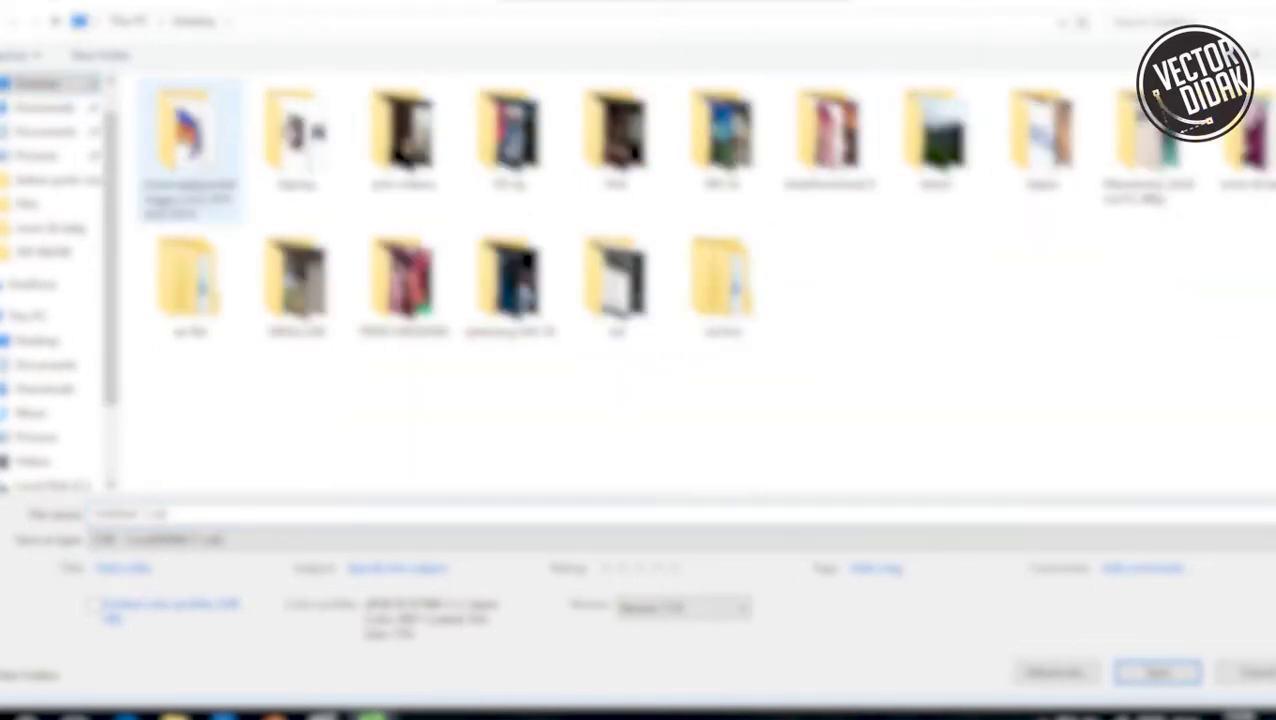
left_click(100, 55)
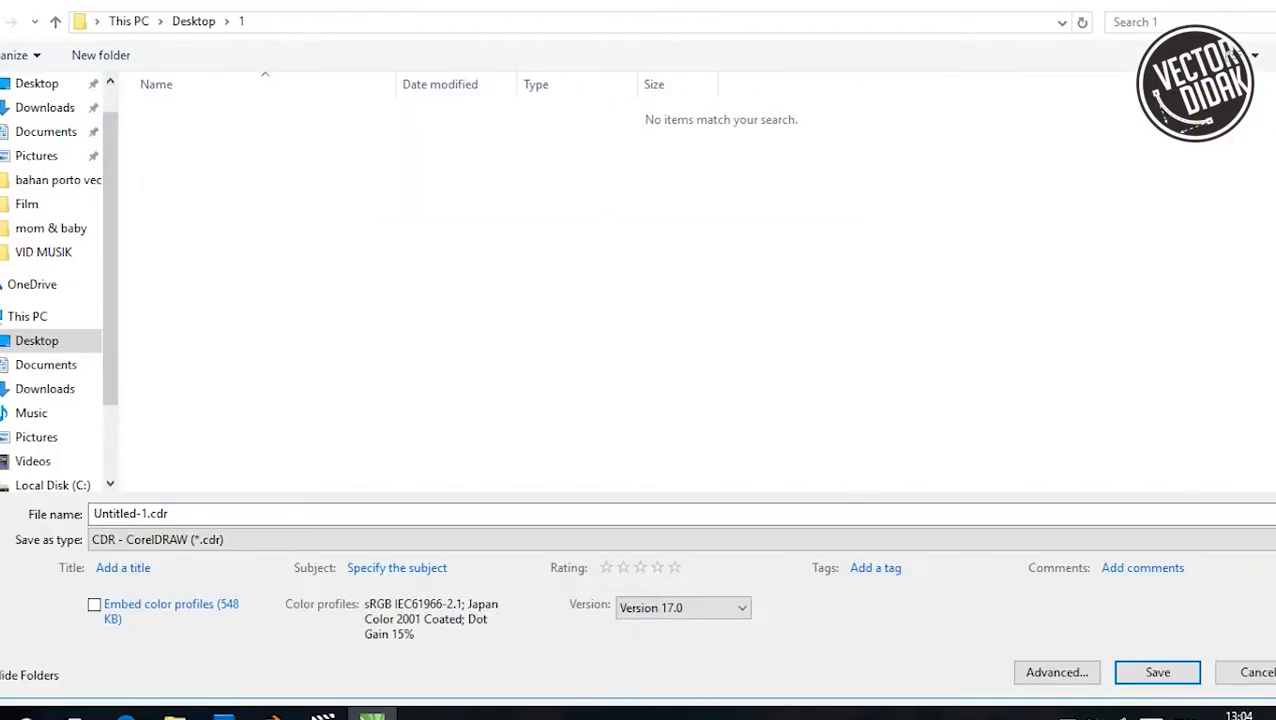
left_click(1157, 672)
Place a copy of the traced line art in the empty space beside the photo and fill it dark blue (C100 M77 Y45 K41)
scroll(929, 210, "down", 2)
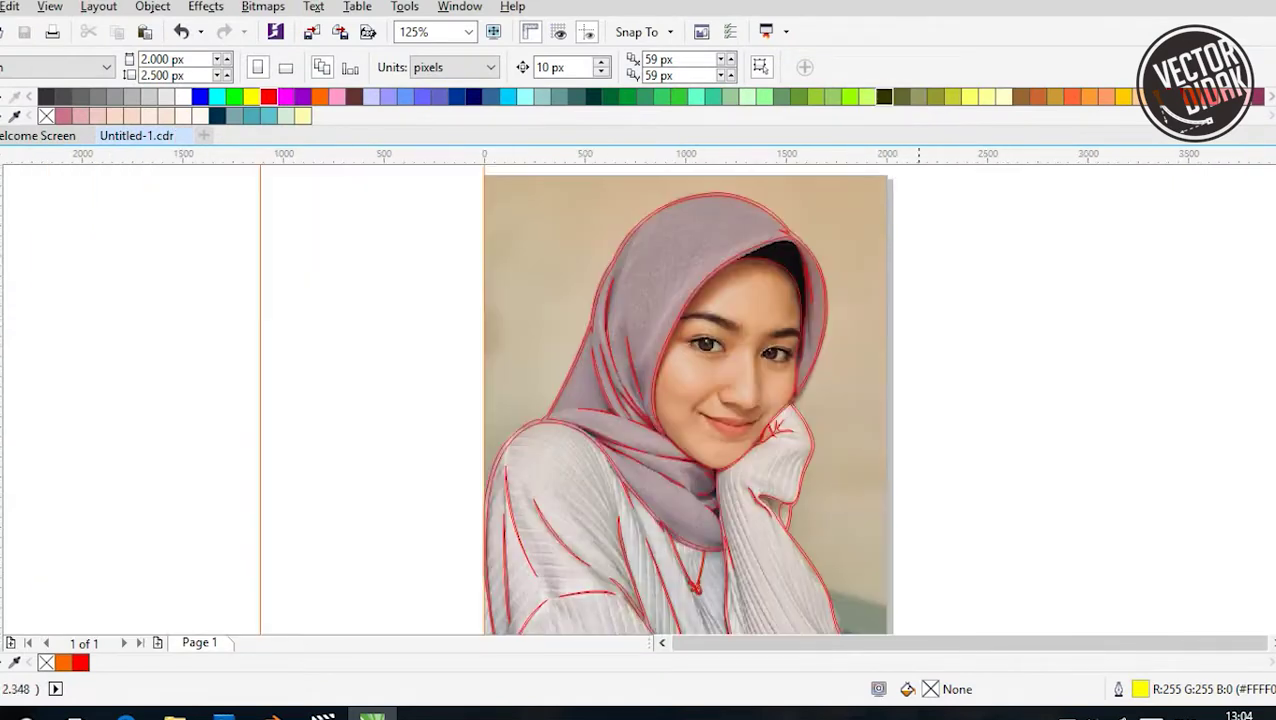
scroll(914, 270, "down", 1)
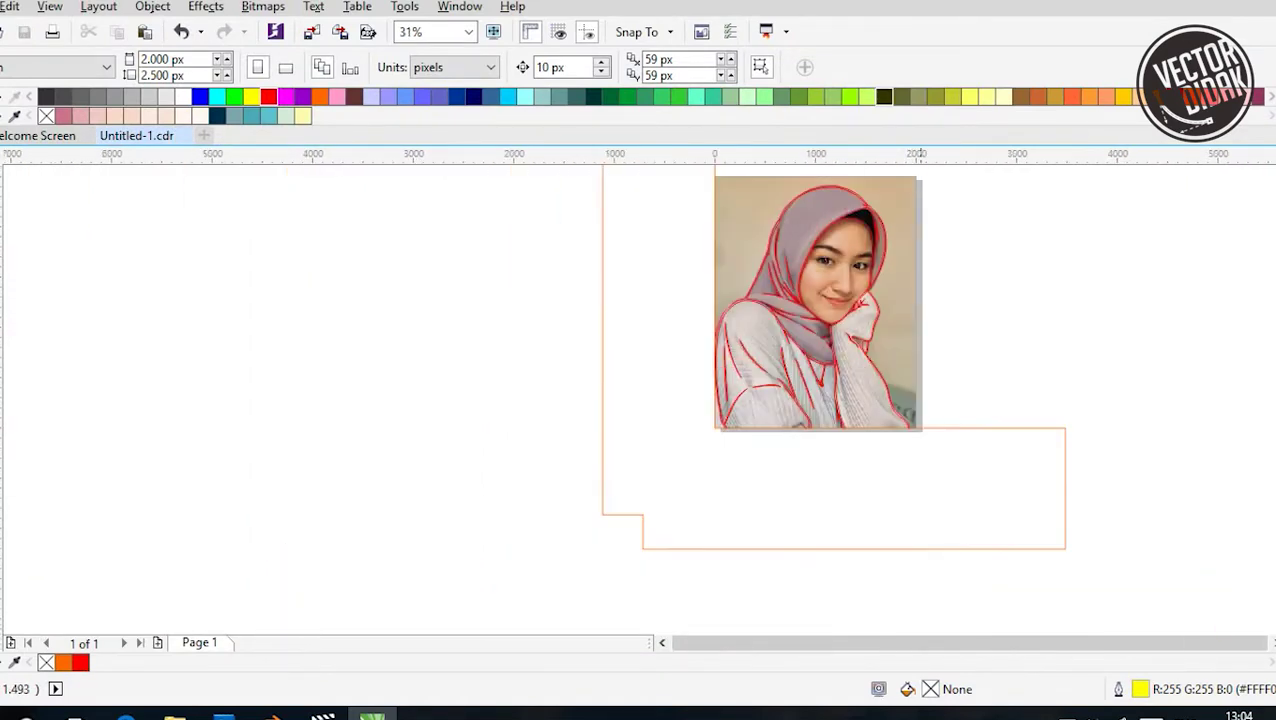
scroll(902, 268, "up", 1)
scroll(896, 258, "down", 1)
left_click_drag(860, 290, 516, 320)
right_click(217, 116)
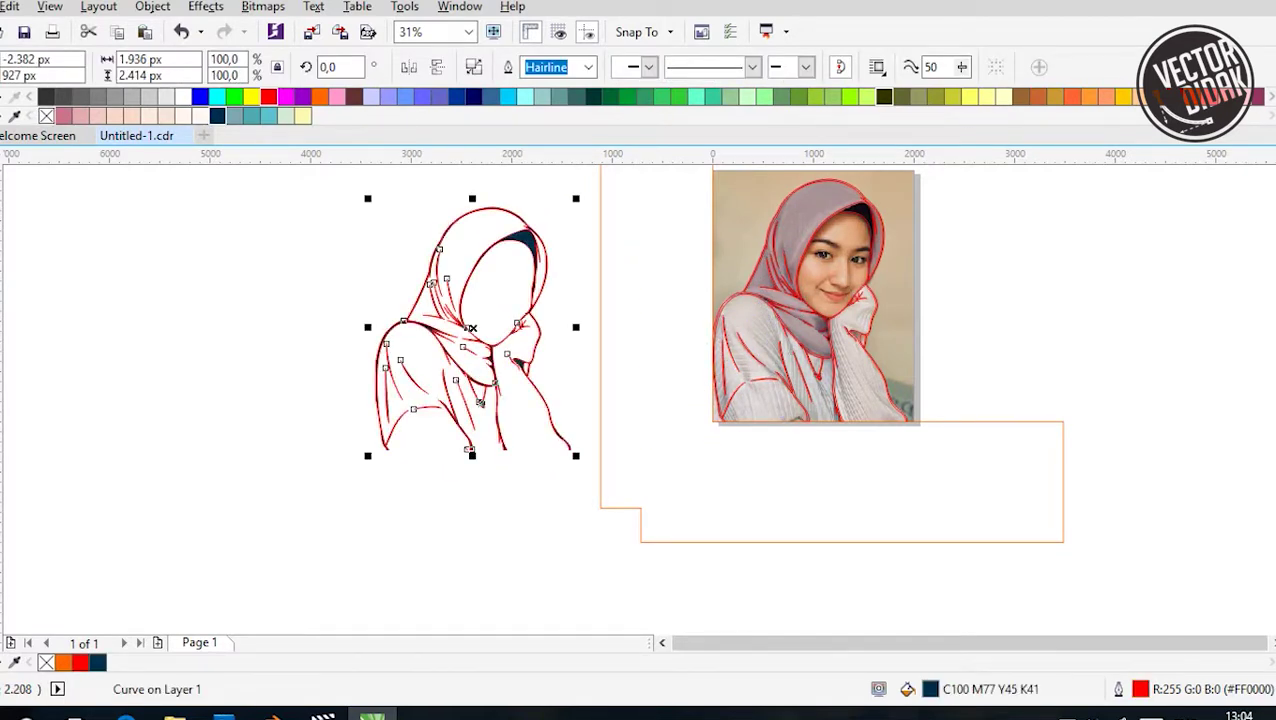
key("Escape")
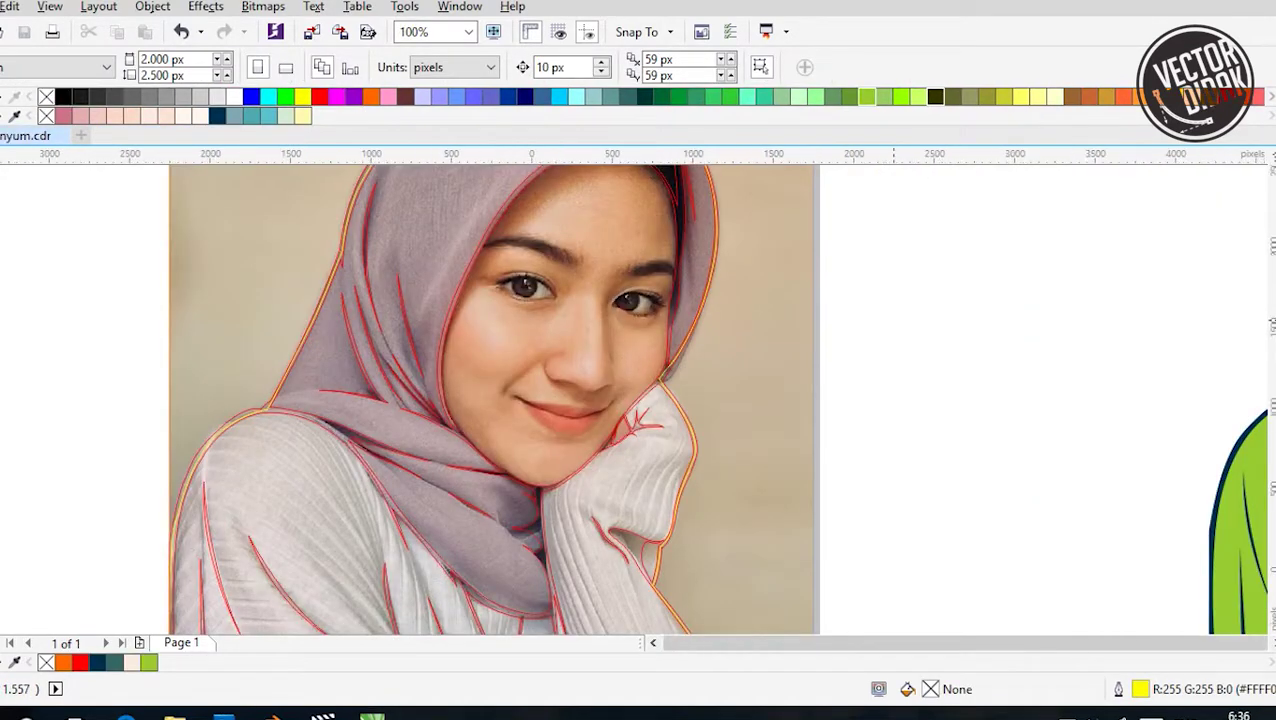
Try a green fill (#339966) on the closed silhouette curve around the whole figure, and undo it
scroll(896, 318, "down", 1)
key("Tab")
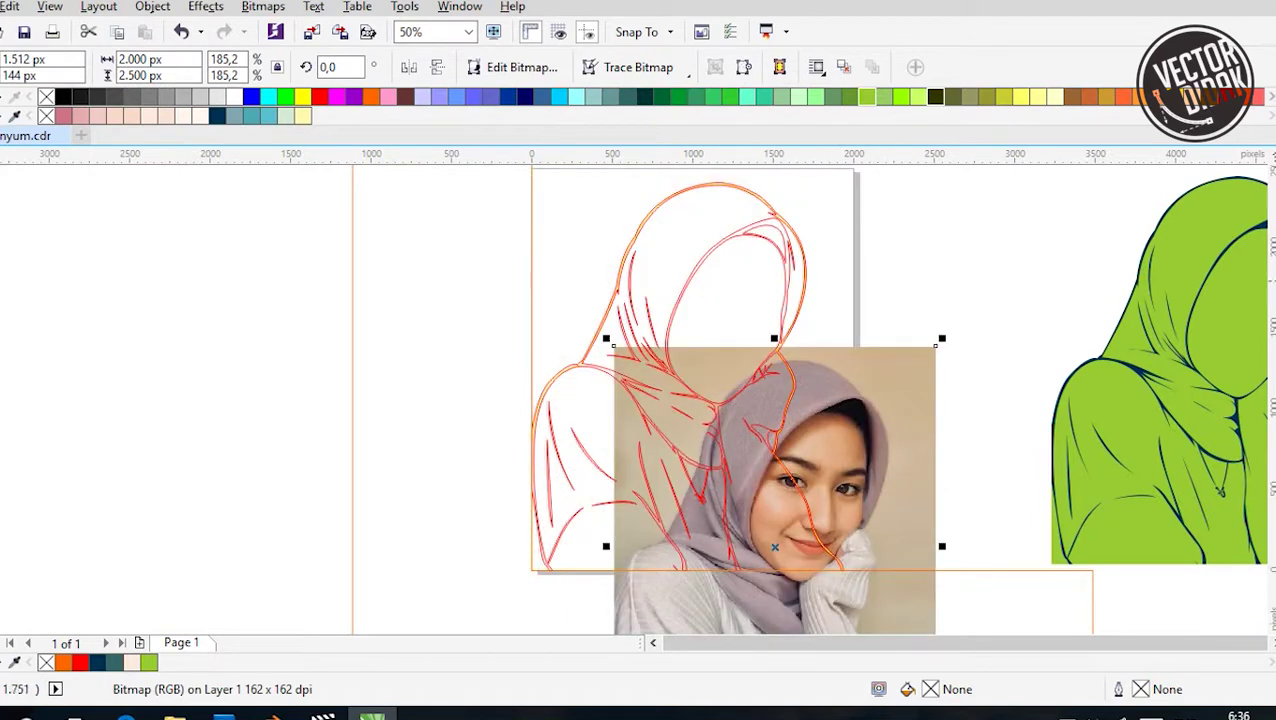
key("Tab")
key("Tab")
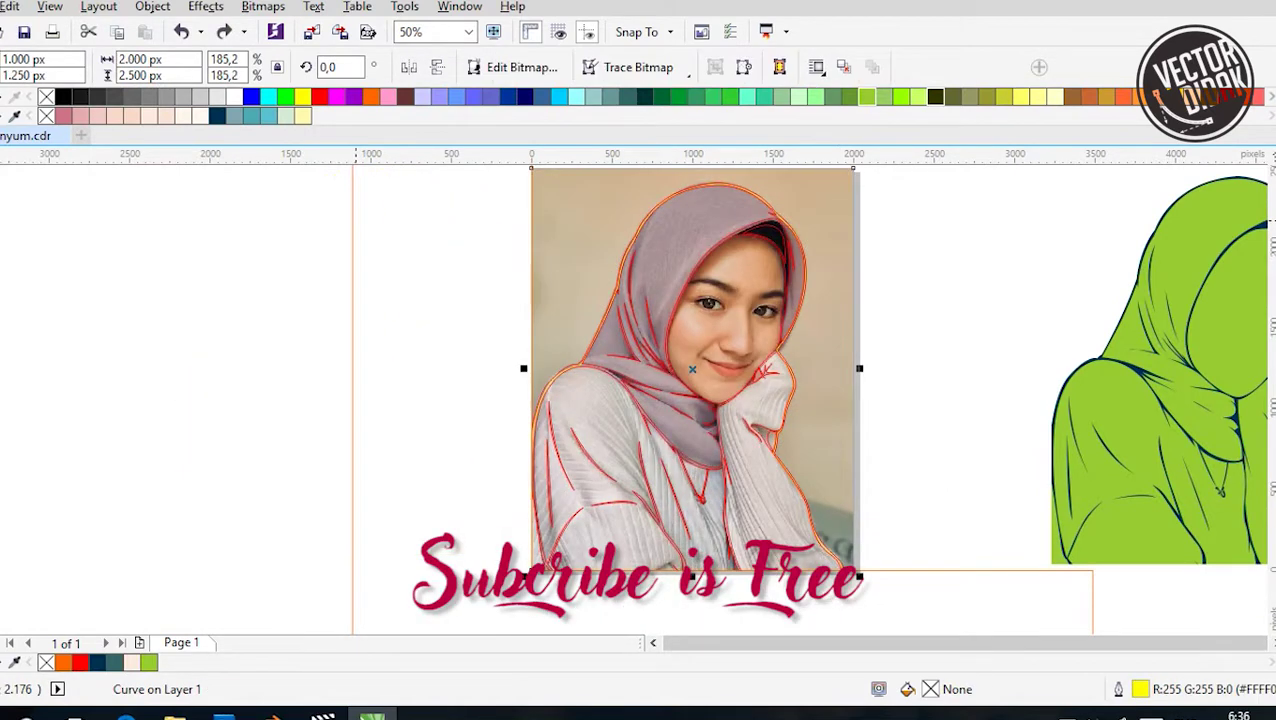
key("Tab")
key("Escape")
key("Tab")
left_click(696, 97)
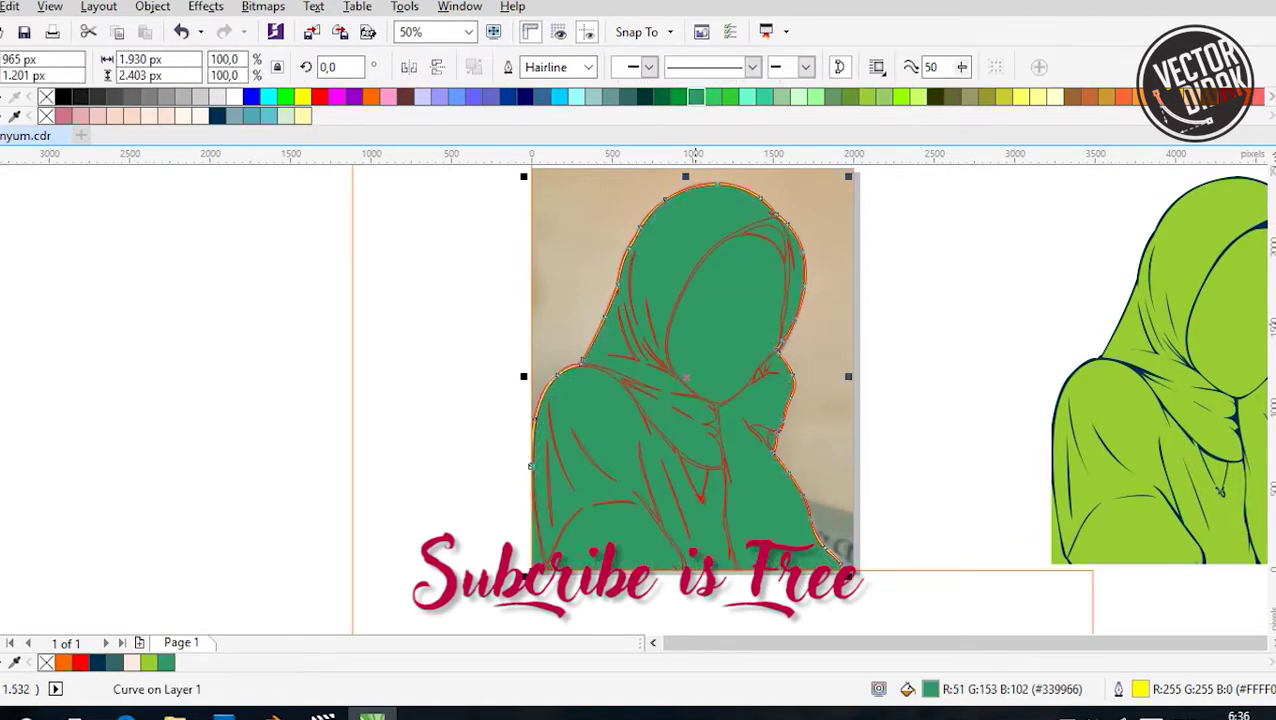
key("ctrl+z")
key("Escape")
Try a light blue fill on the figure's silhouette curve and clear it again
scroll(640, 400, "up", 2)
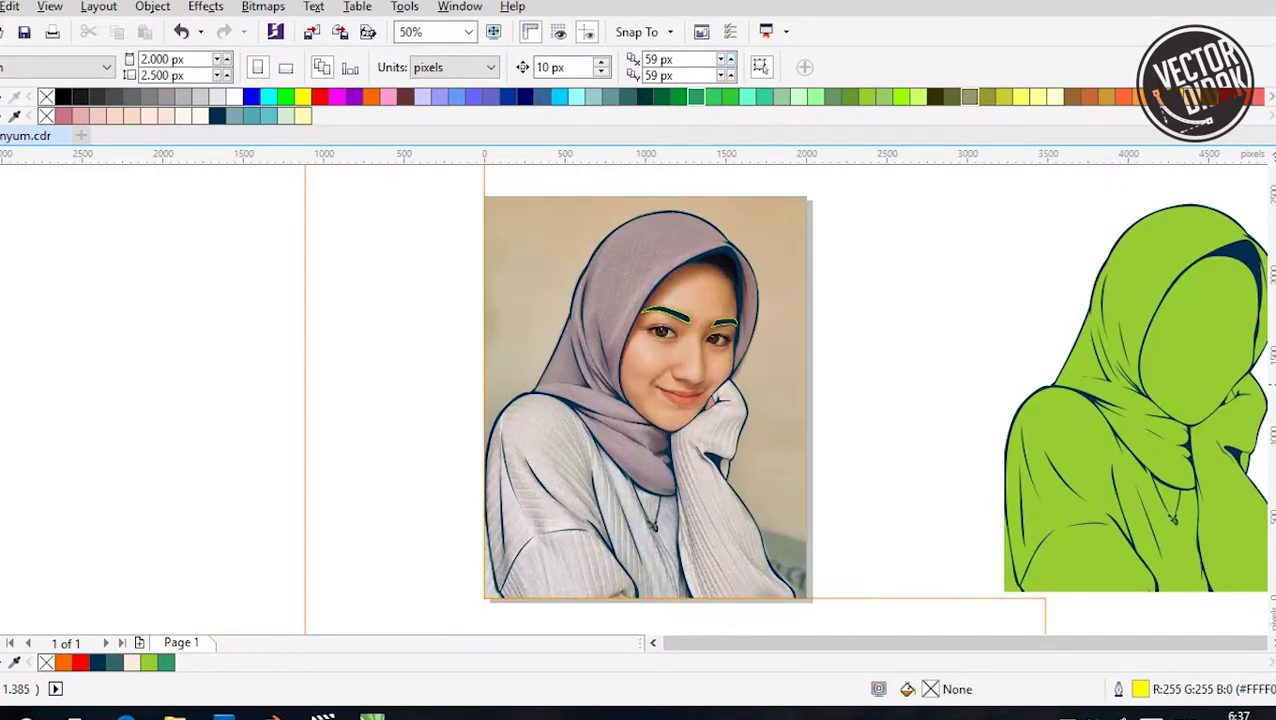
scroll(640, 400, "down", 1)
left_click(482, 457)
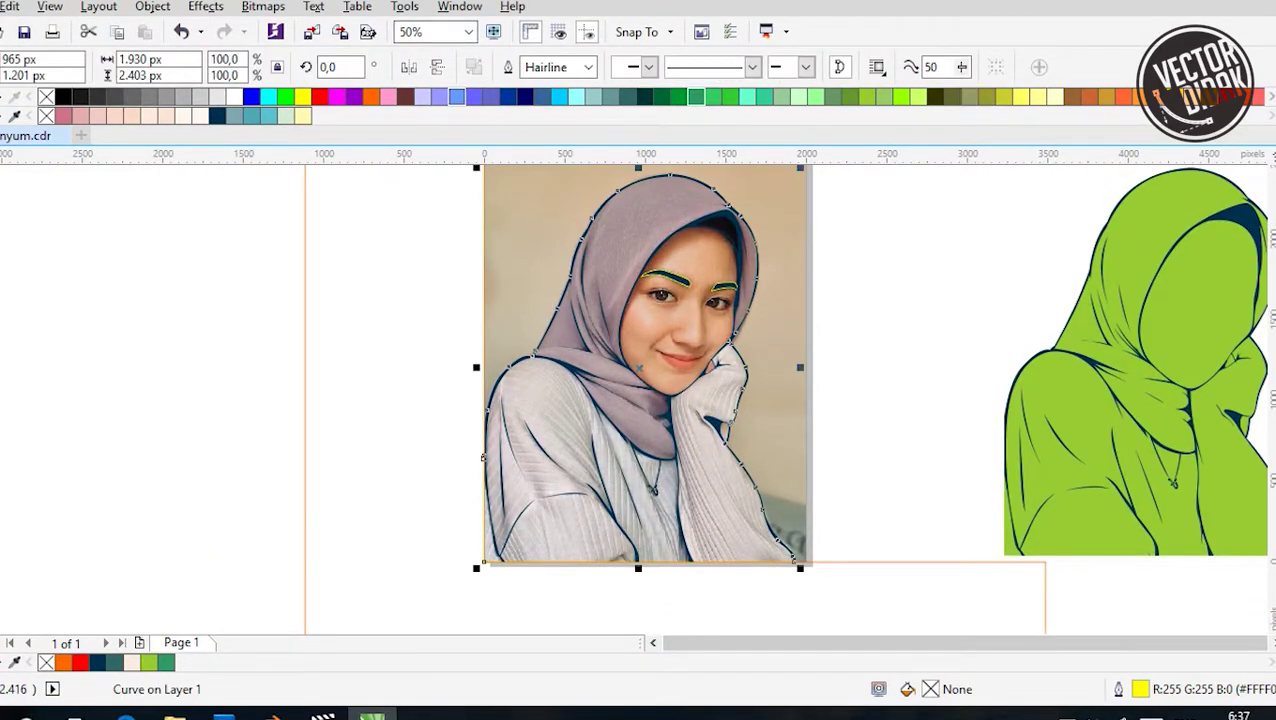
left_click(456, 96)
left_click(46, 116)
key("Escape")
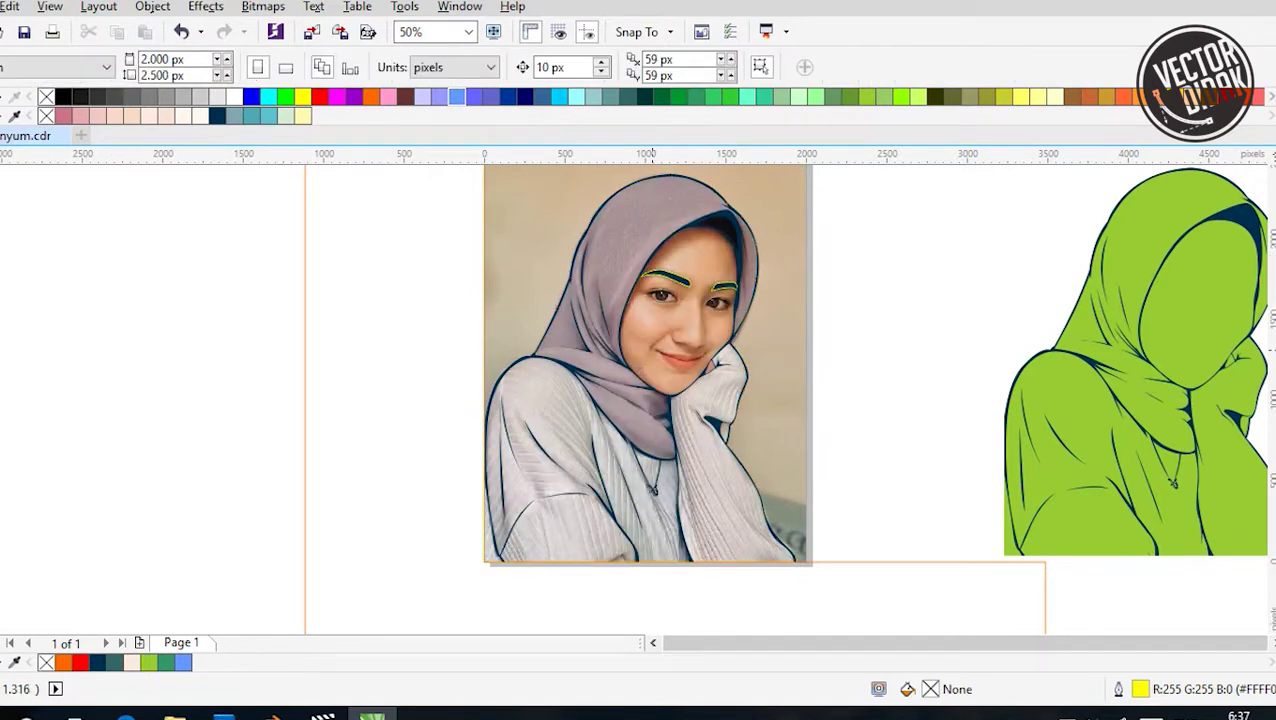
Select both eyebrow shapes together and reapply the dark blue fill (C100 M77 Y45 K41)
scroll(640, 400, "up", 2)
left_click_drag(470, 210, 890, 330)
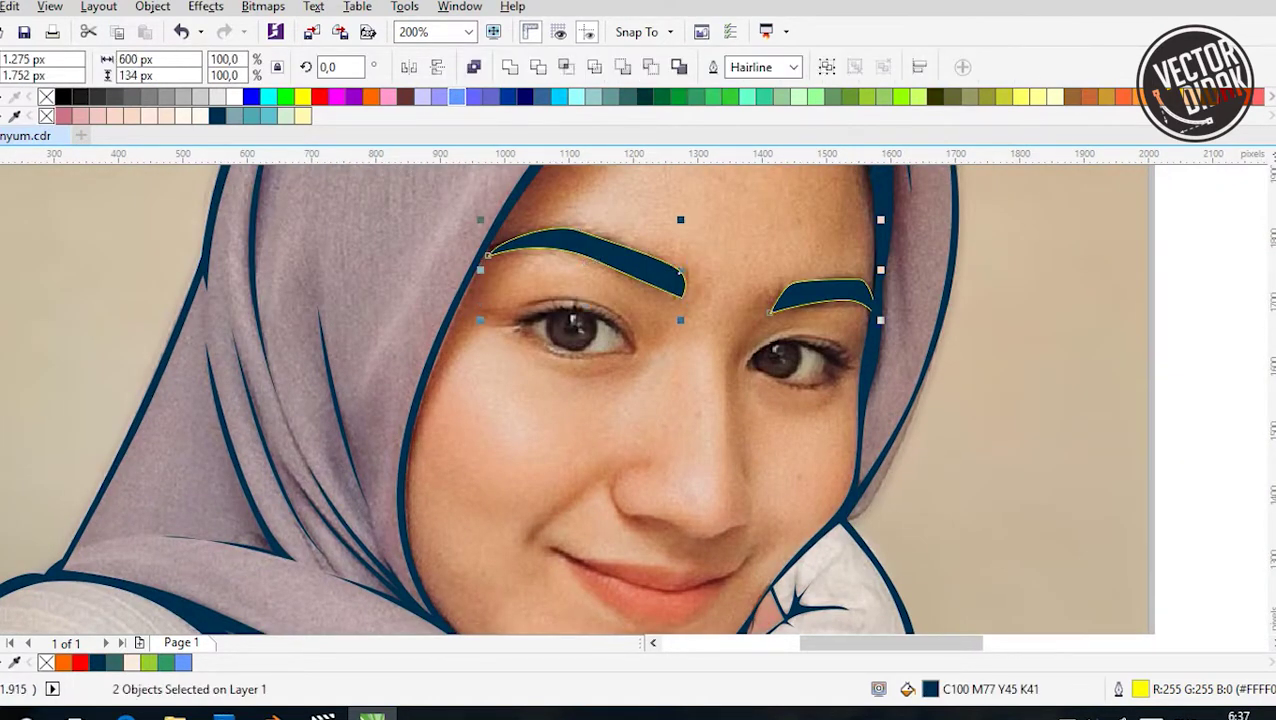
left_click(46, 116)
left_click(216, 116)
Fade the inner ends of both eyebrows with linear transparencies and remove their yellow outlines
key("Tab")
key("Tab")
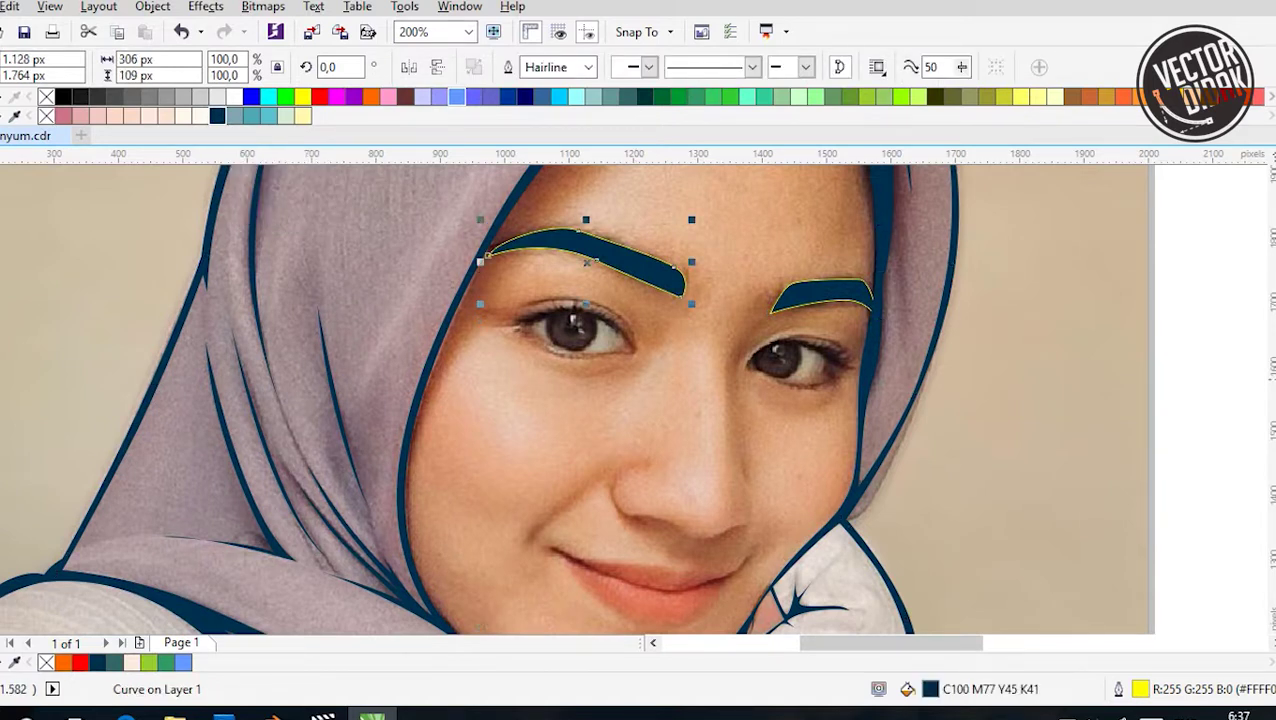
left_click_drag(619, 200, 706, 341)
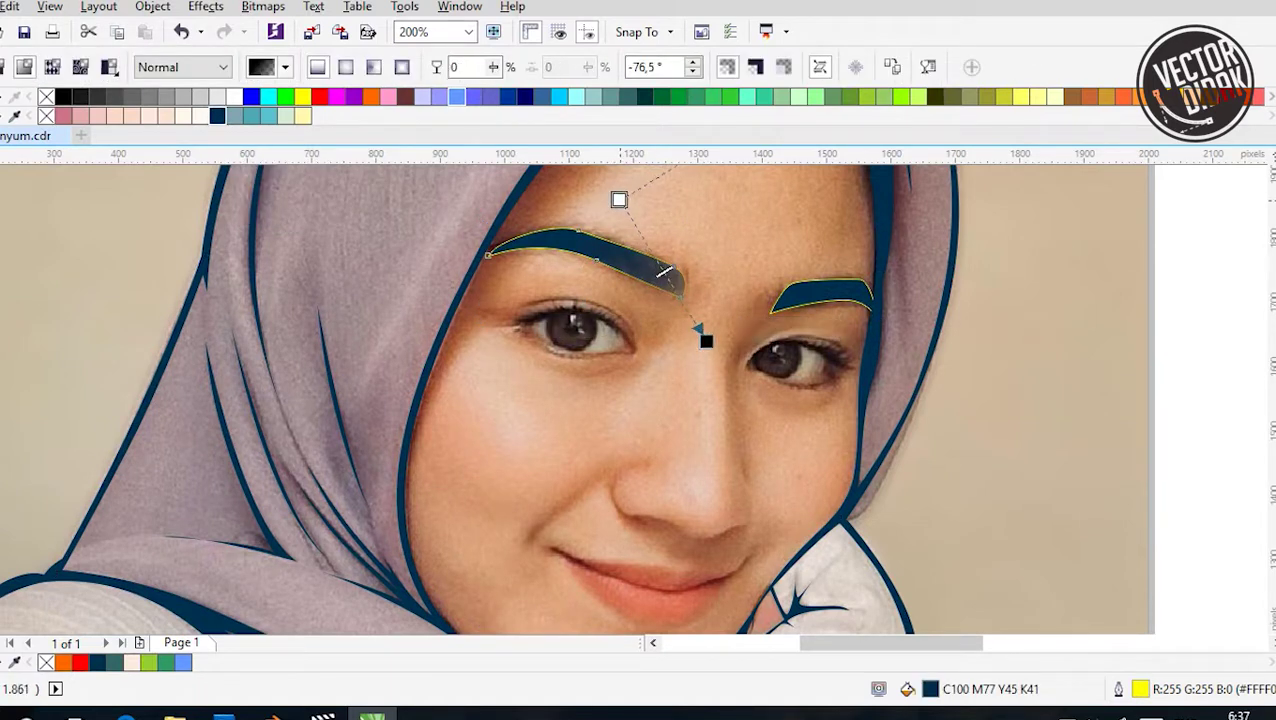
left_click(860, 300)
left_click_drag(850, 263, 749, 330)
key("space")
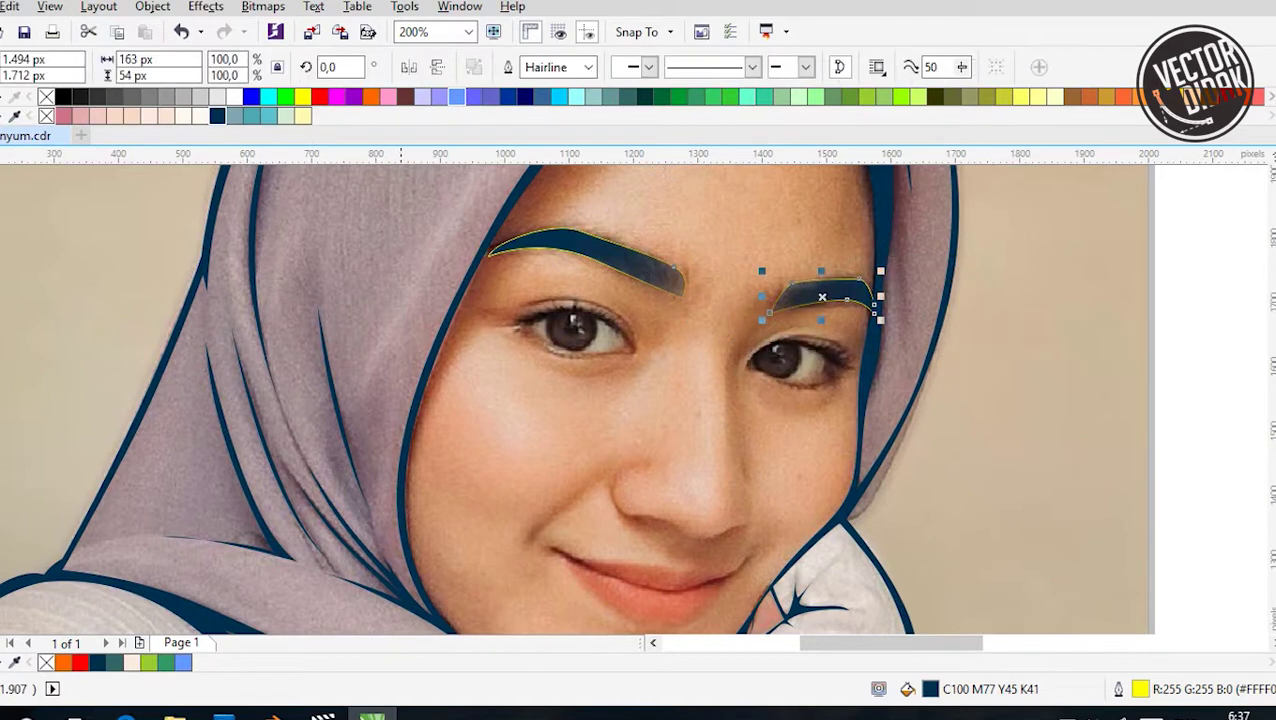
left_click(610, 248, "shift")
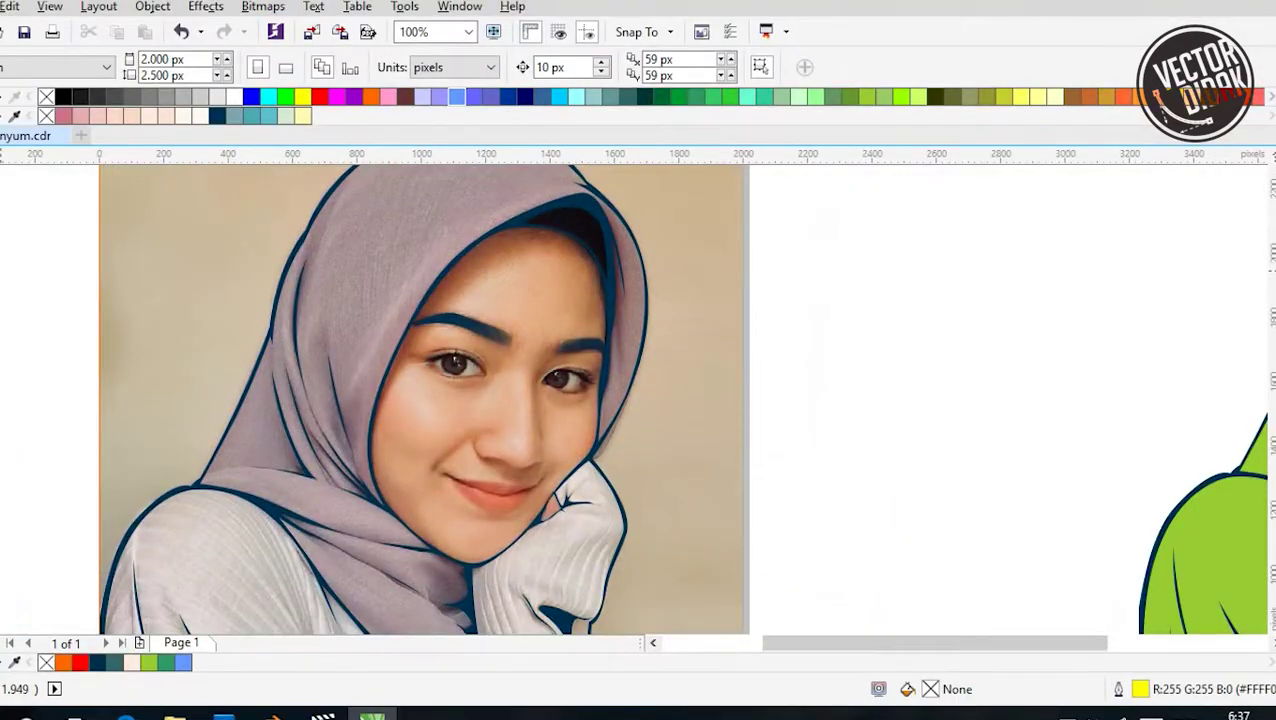
Start a Bezier face contour along the forehead's upper edge and around the temple, inside the dark blue hijab line
left_click(540, 245)
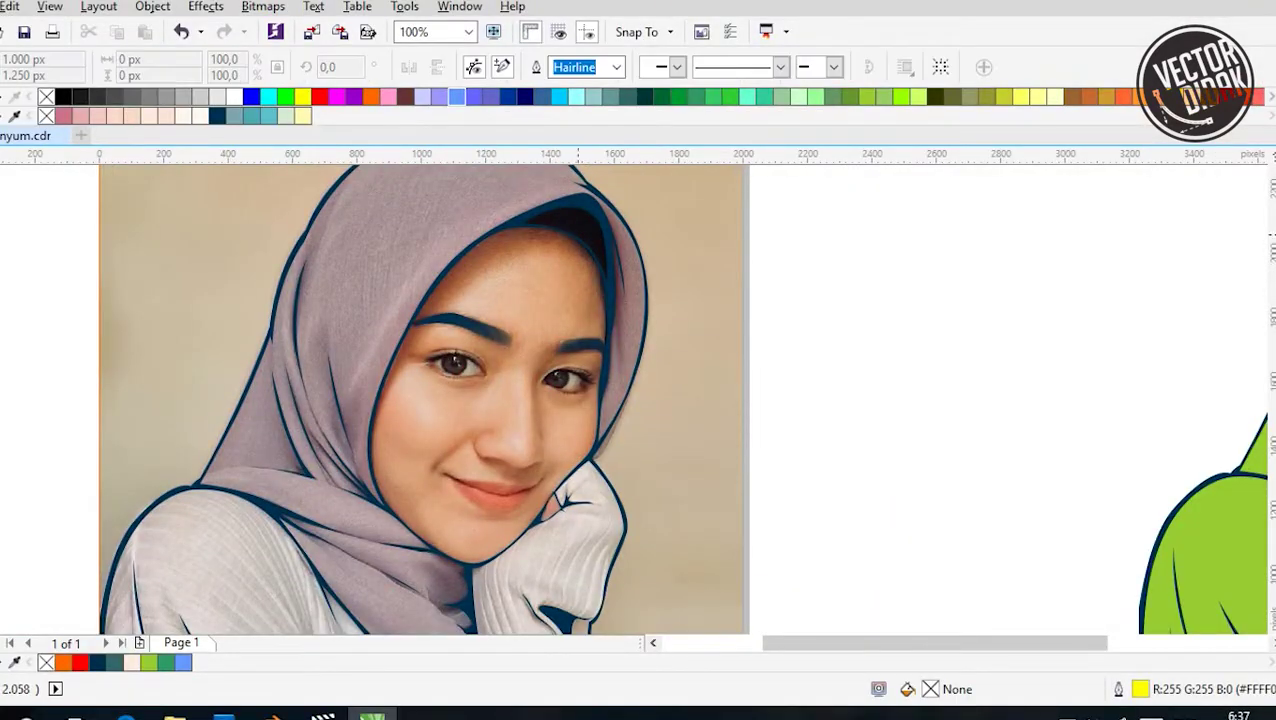
scroll(540, 245, "up", 4)
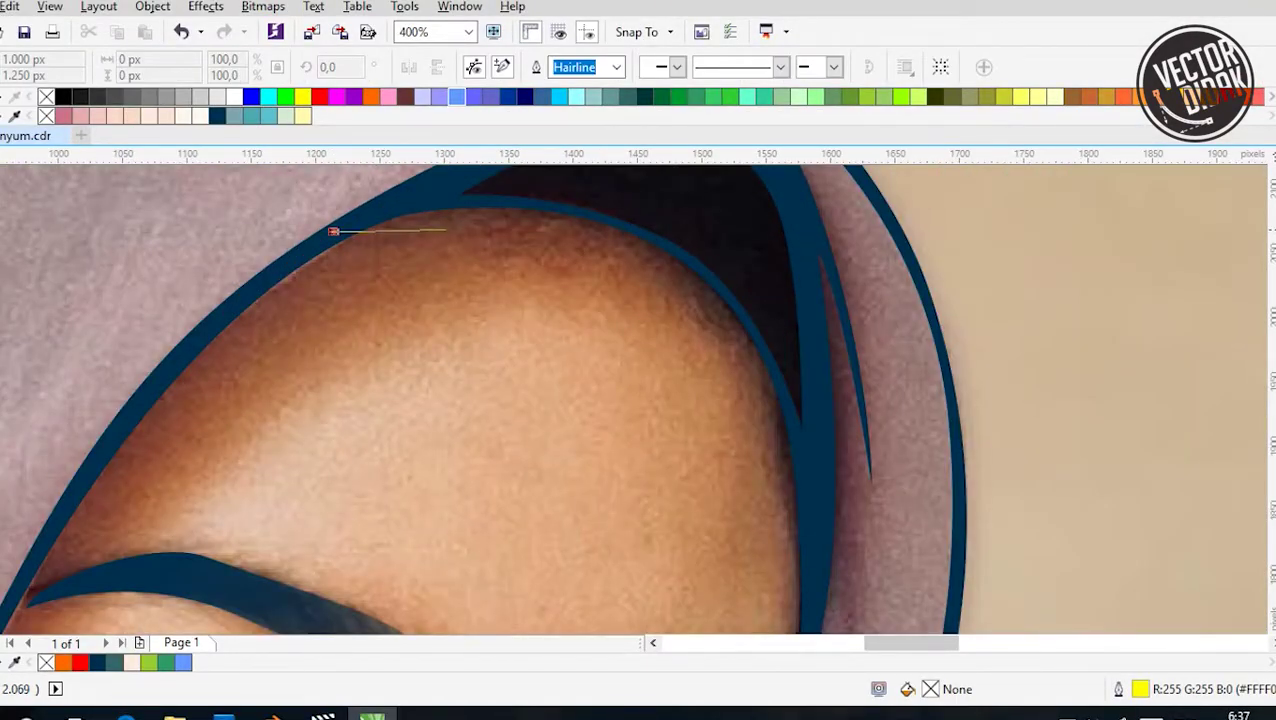
left_click_drag(592, 217, 735, 262)
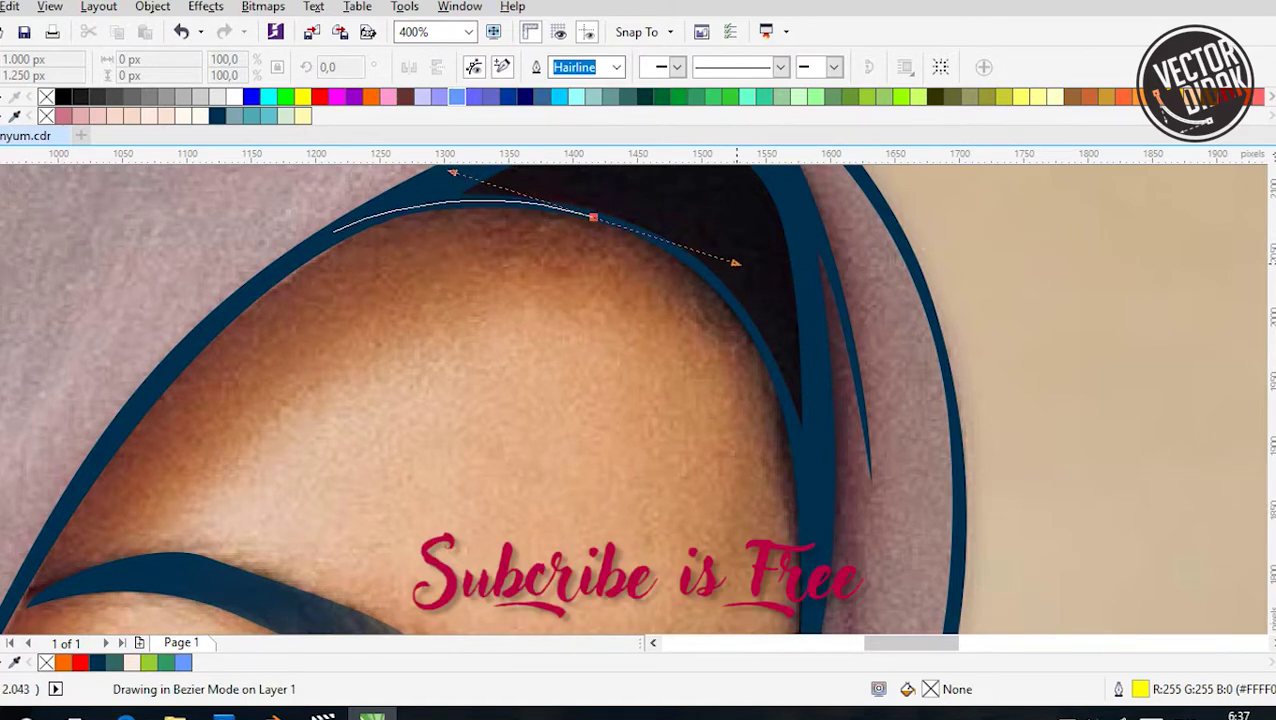
left_click(797, 441)
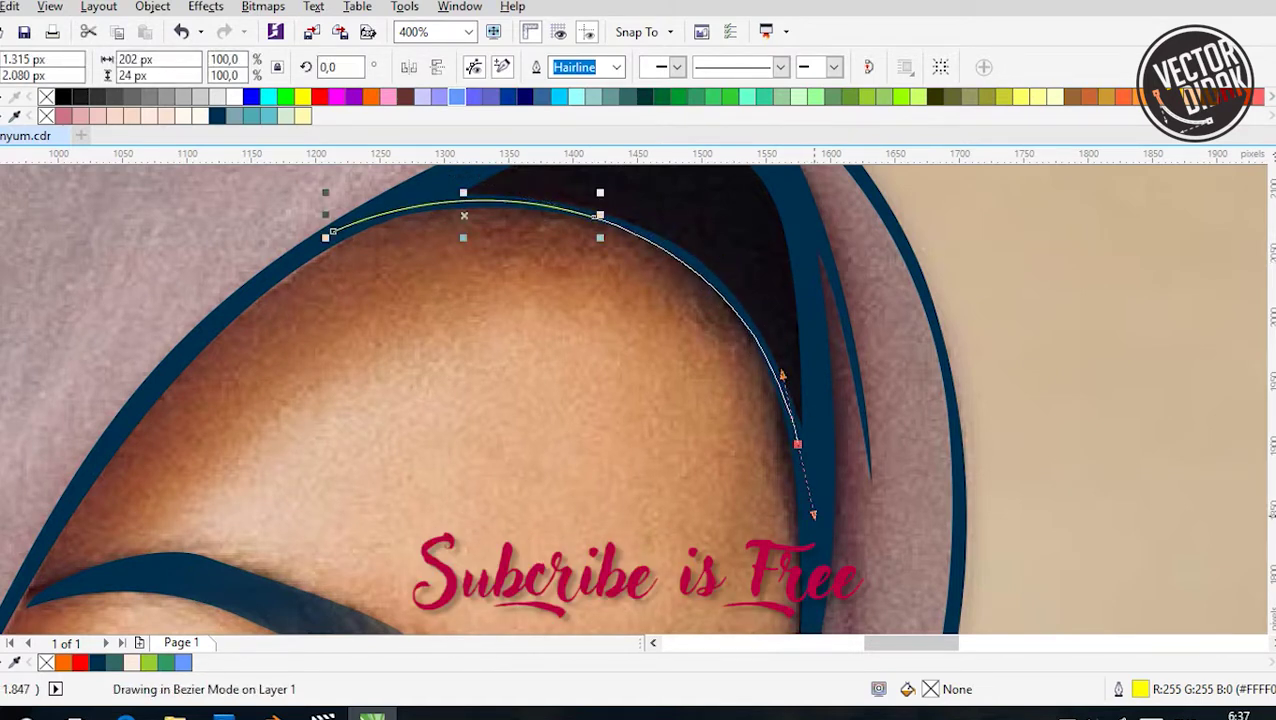
key("ctrl+z")
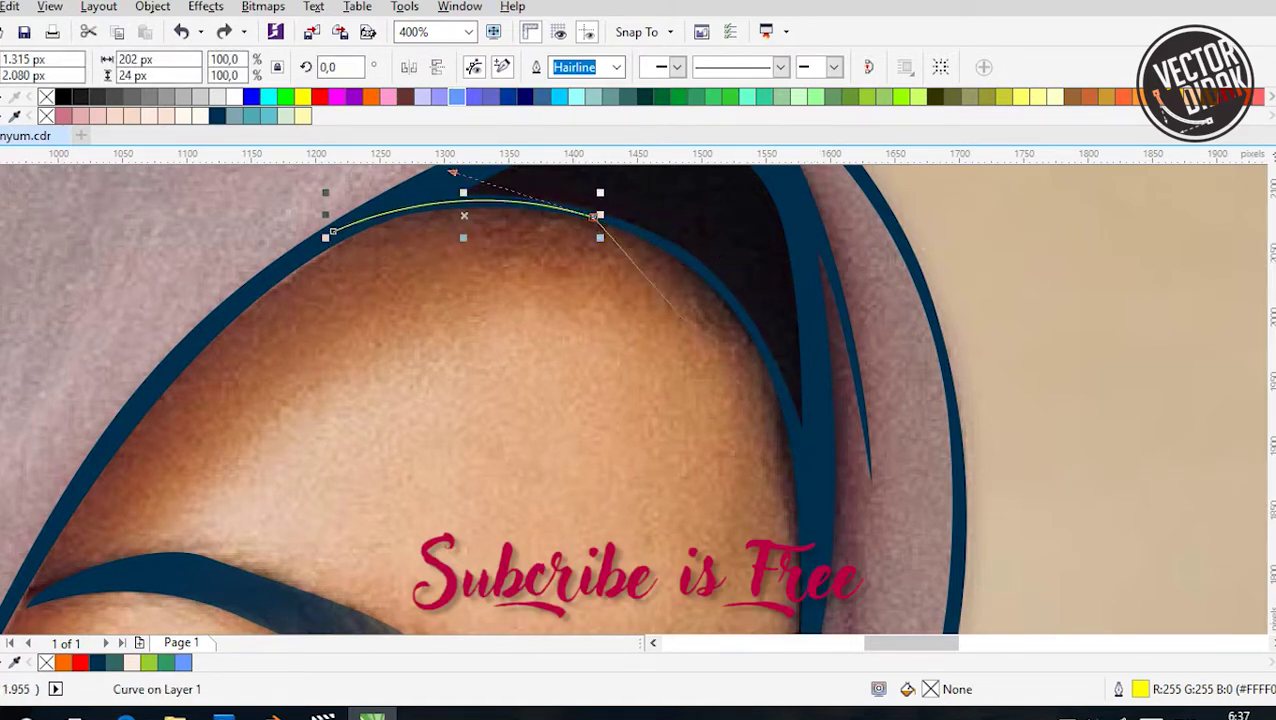
left_click_drag(783, 390, 826, 546)
left_click(715, 441)
Continue the face contour down the cheek edge and along the line where the cheek meets the raised sleeve
scroll(703, 242, "down", 6)
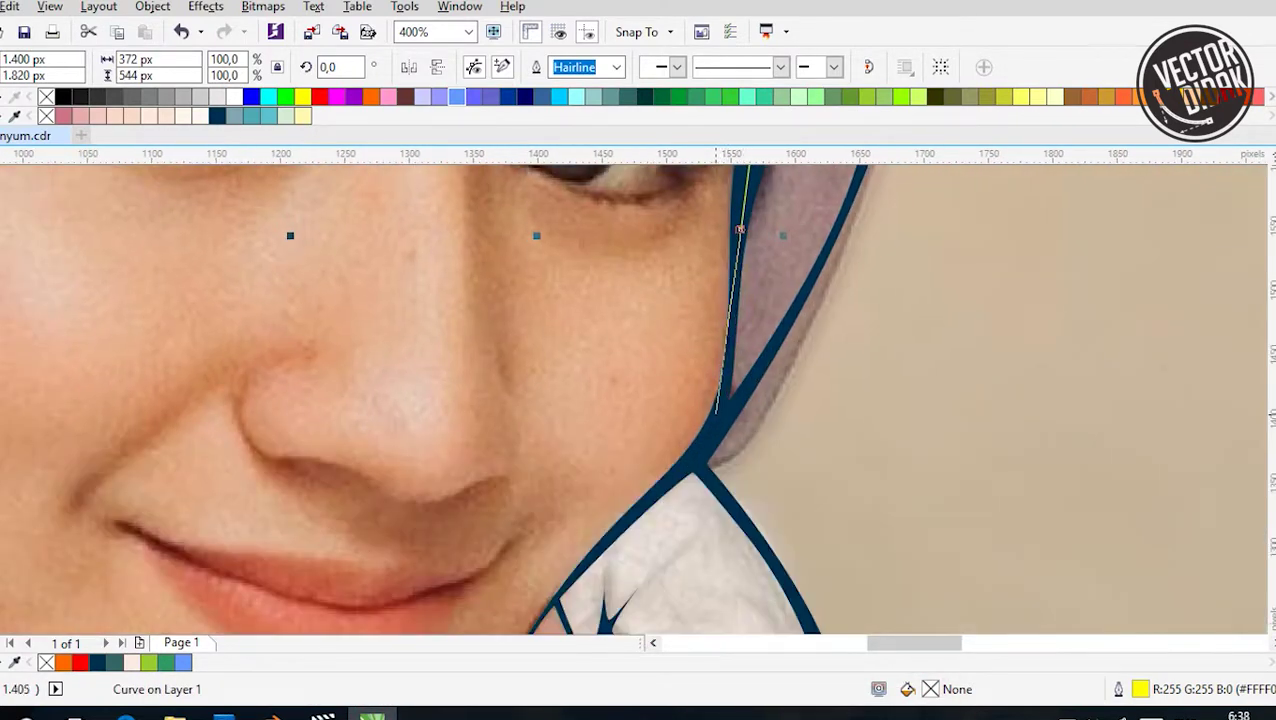
scroll(716, 410, "down", 3)
scroll(716, 410, "left", 2)
left_click_drag(703, 365, 652, 420)
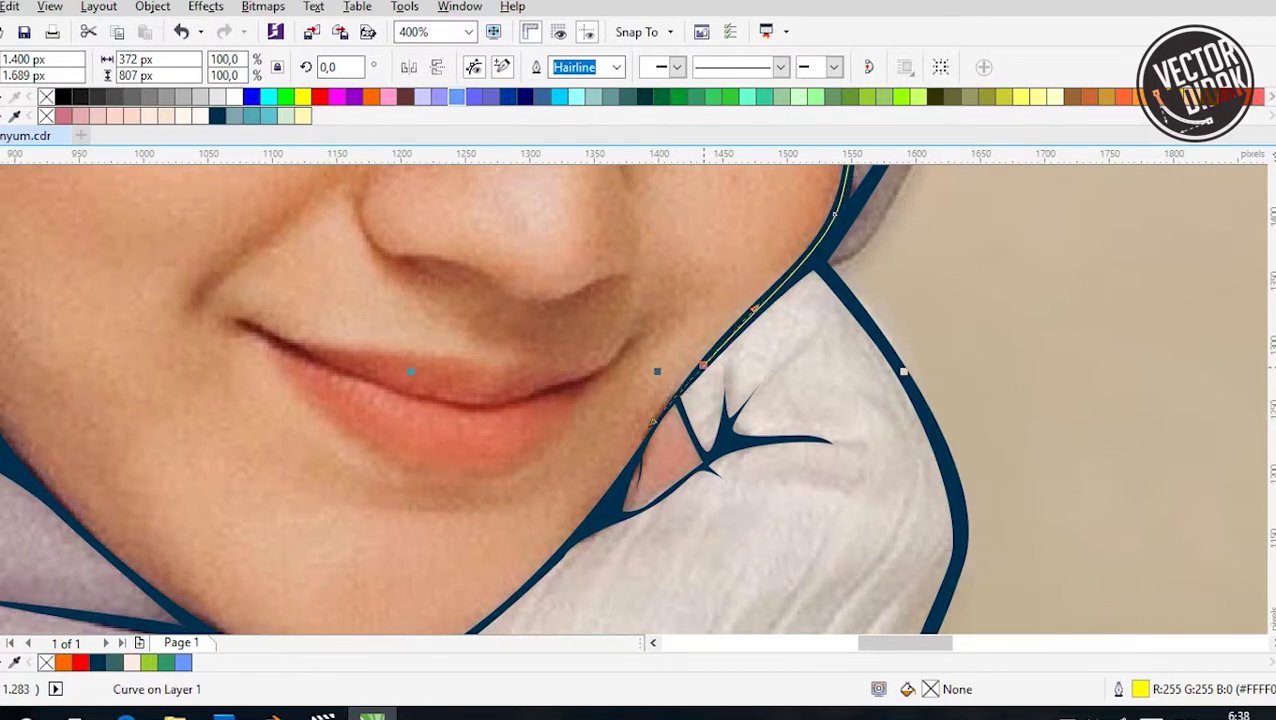
Extend the face contour around the small patch of skin showing between the cheek and the sleeve cuff
scroll(607, 545, "up", 2)
scroll(636, 390, "up", 1)
scroll(636, 390, "right", 1)
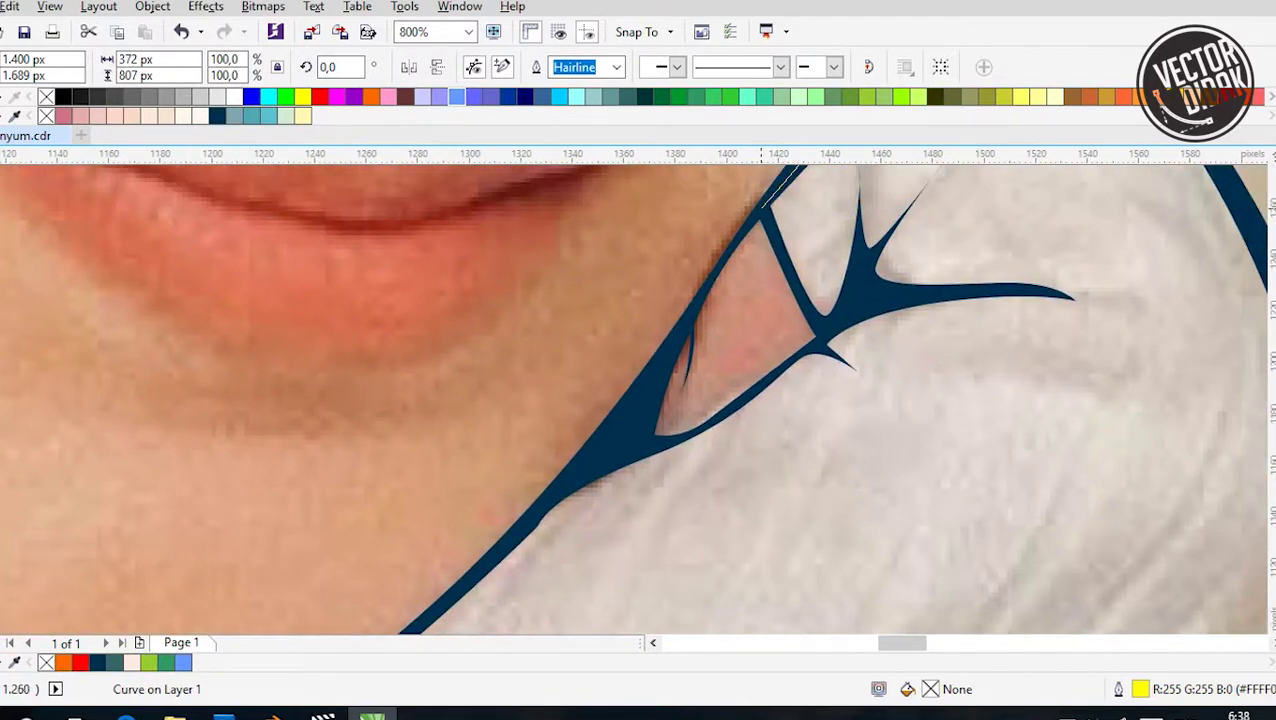
left_click_drag(612, 455, 600, 462)
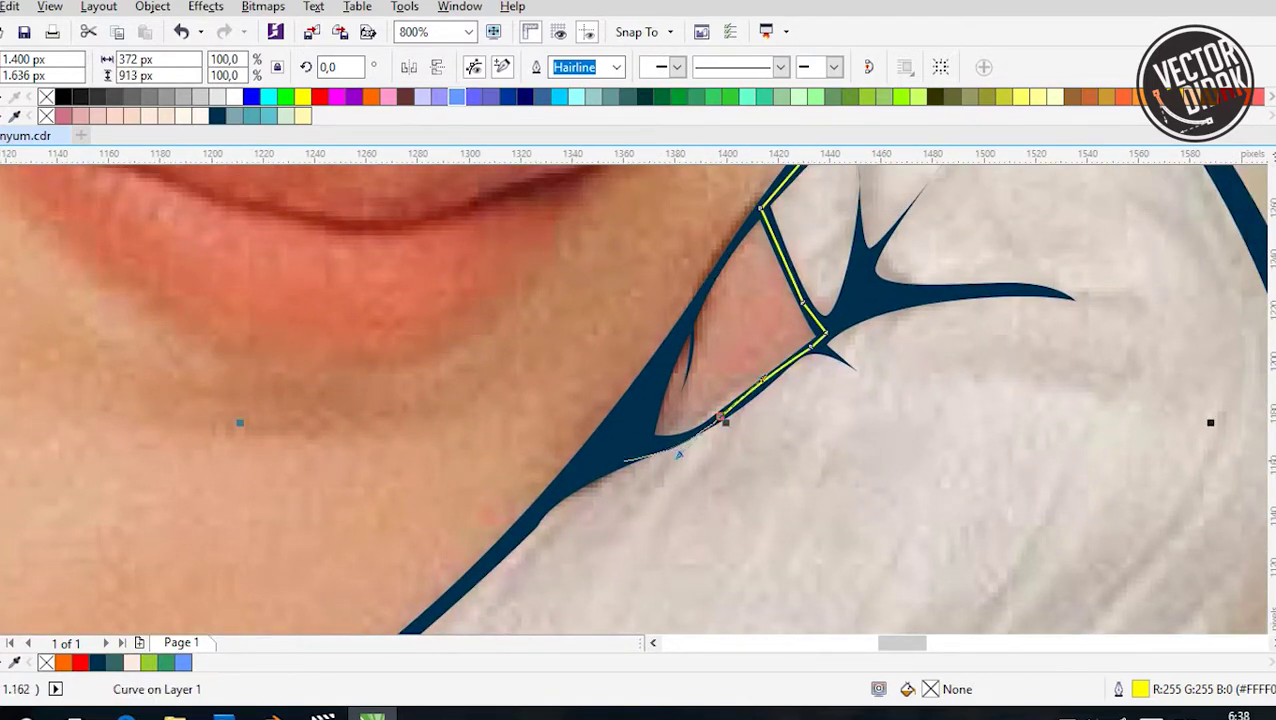
Trace the face contour along the lower jaw above the sleeve and around the chin to the hijab
scroll(640, 456, "down", 2)
scroll(640, 456, "up", 2)
left_click(652, 418)
left_click(426, 515)
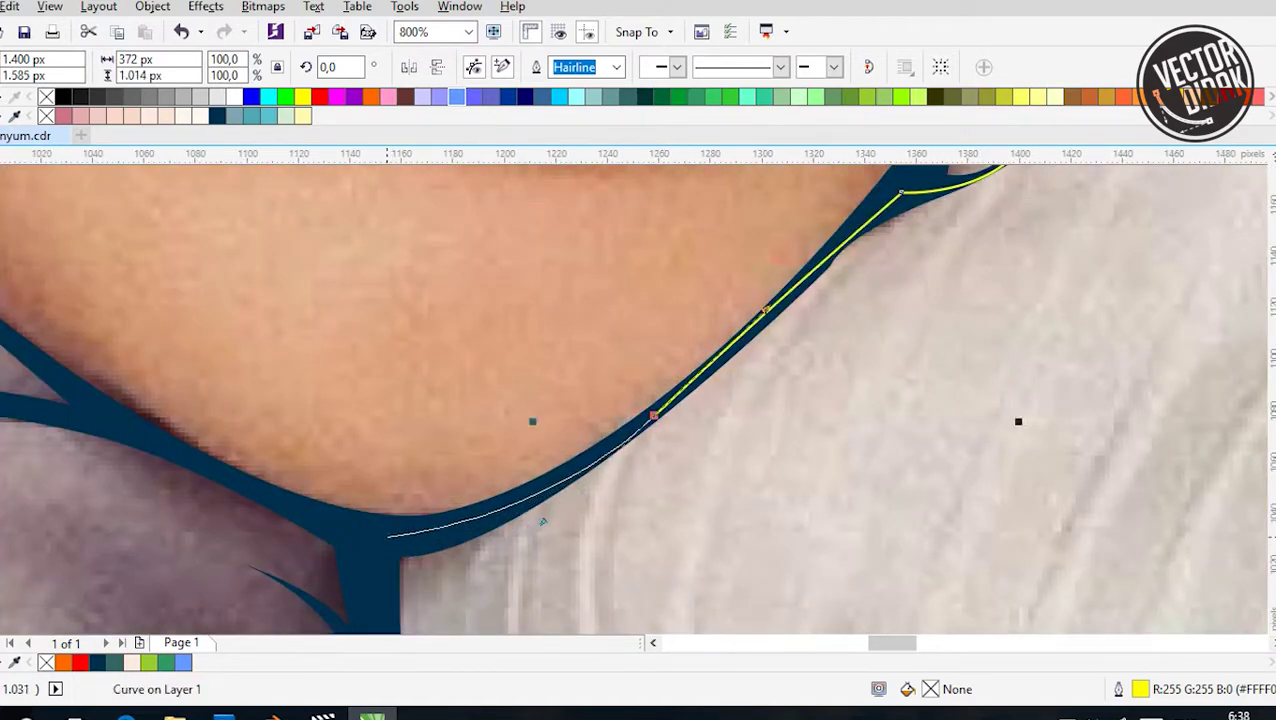
scroll(426, 515, "down", 2)
scroll(537, 375, "up", 2)
left_click(537, 375)
Carry the face contour from the chin up the other jaw and cheek, inside the hijab's dark blue edge line
scroll(537, 375, "up", 1)
scroll(537, 375, "down", 3)
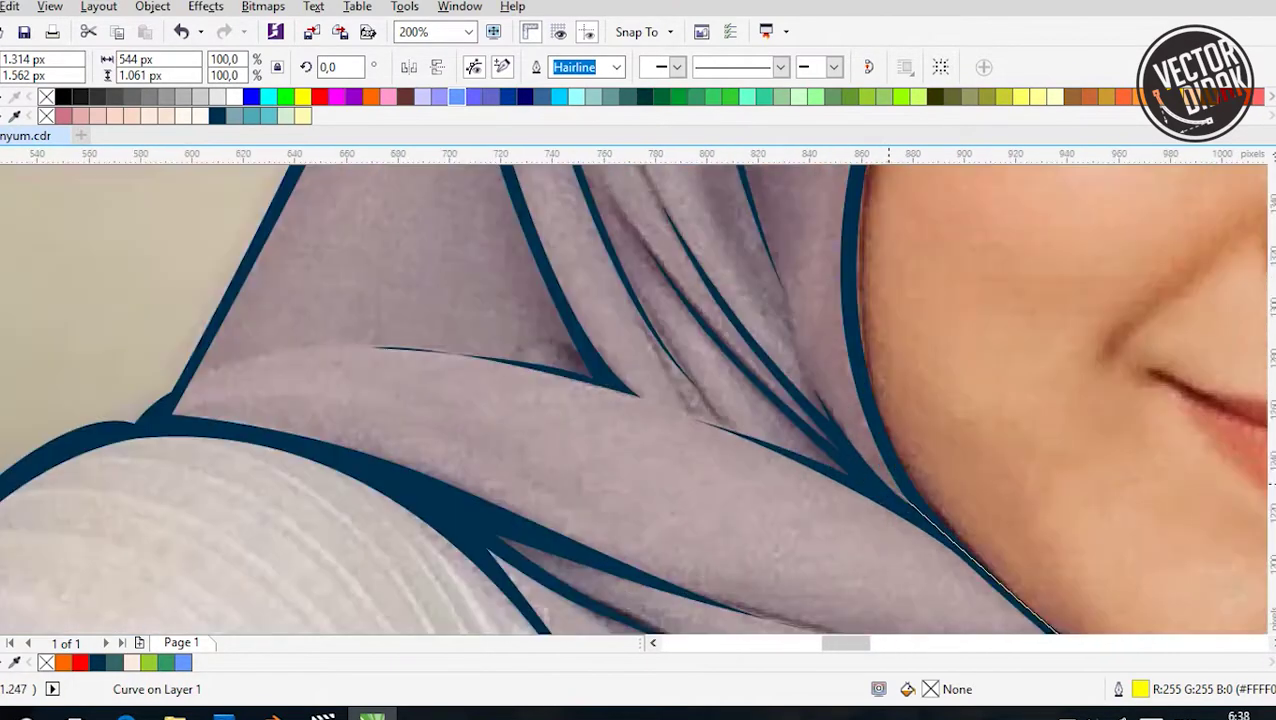
scroll(537, 375, "up", 2)
scroll(537, 375, "down", 1)
scroll(968, 522, "up", 1)
left_click(684, 325)
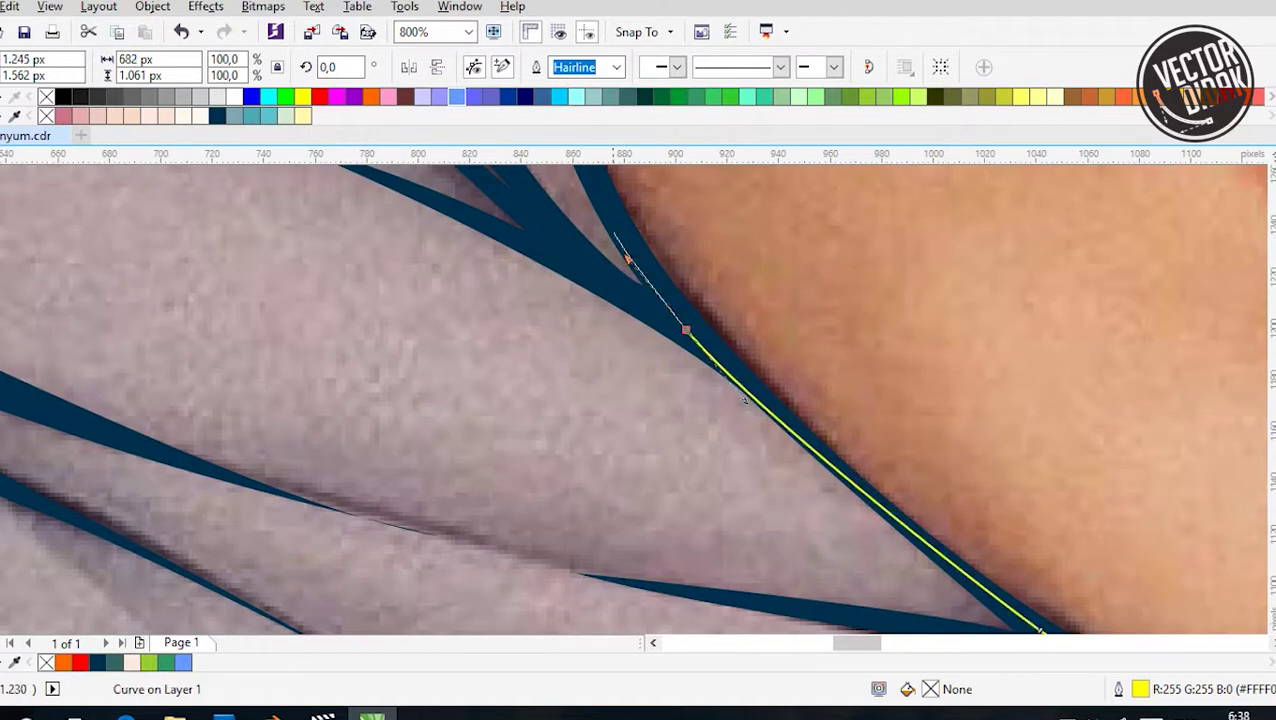
scroll(627, 251, "down", 1)
scroll(517, 265, "up", 1)
scroll(517, 265, "up", 1)
left_click(517, 265)
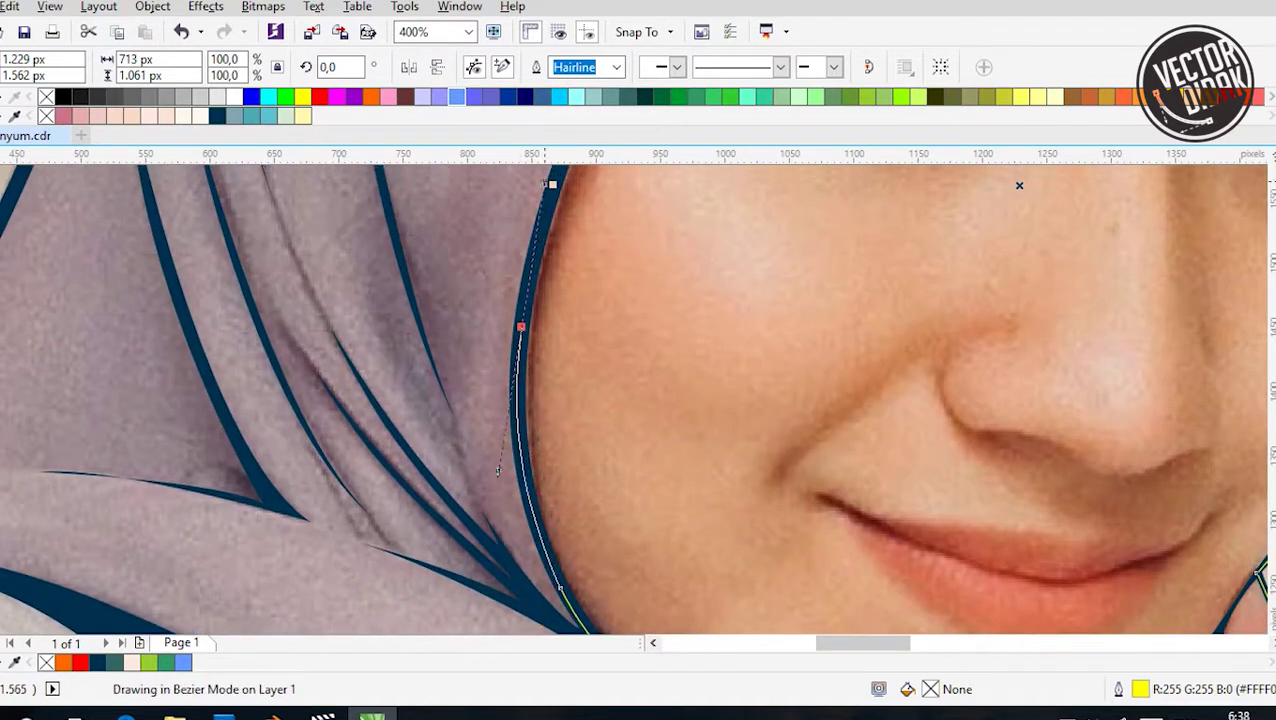
Close the face contour at its starting point on the forehead, about 748 px wide and 1061 px tall overall
scroll(500, 264, "up", 1)
scroll(490, 262, "down", 1)
scroll(490, 262, "up", 1)
scroll(350, 450, "down", 1)
left_click_drag(465, 257, 610, 193)
scroll(501, 205, "down", 1)
scroll(567, 205, "up", 1)
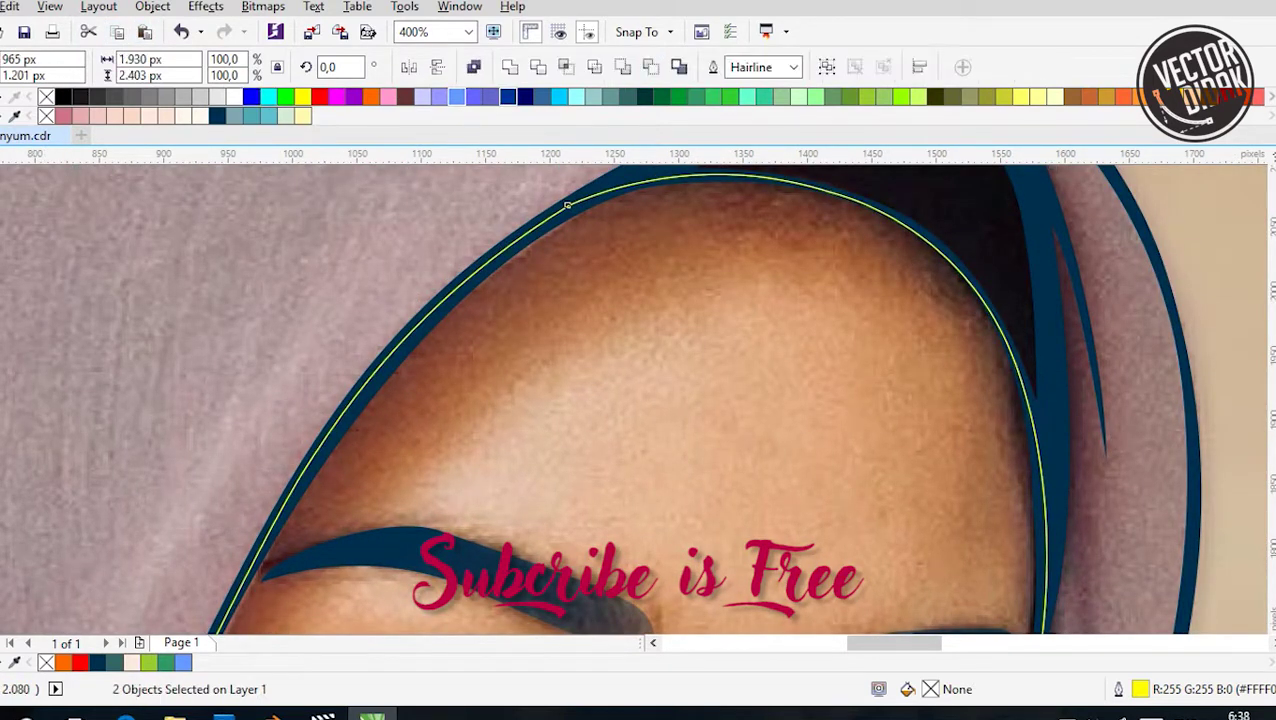
Fill the closed face contour with blue-violet #6666FF and place it behind the dark blue line art and eyebrows
scroll(432, 389, "down", 1)
left_click(474, 96)
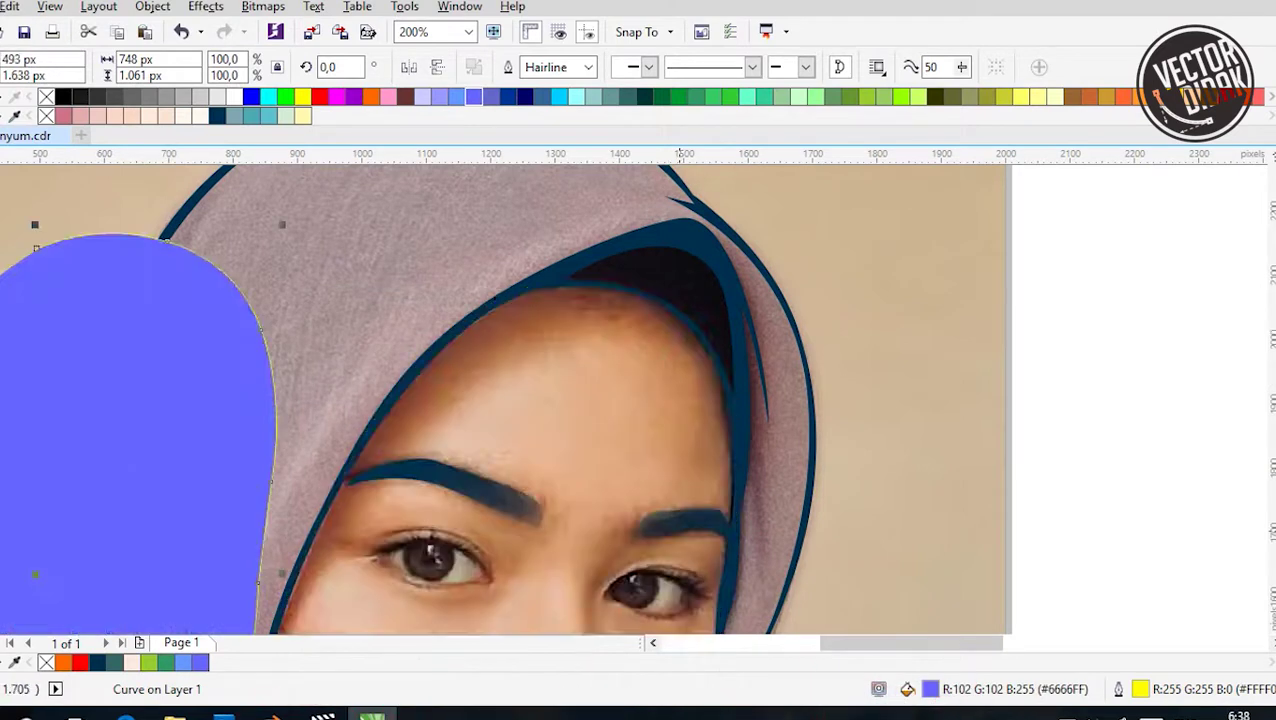
right_click(637, 185)
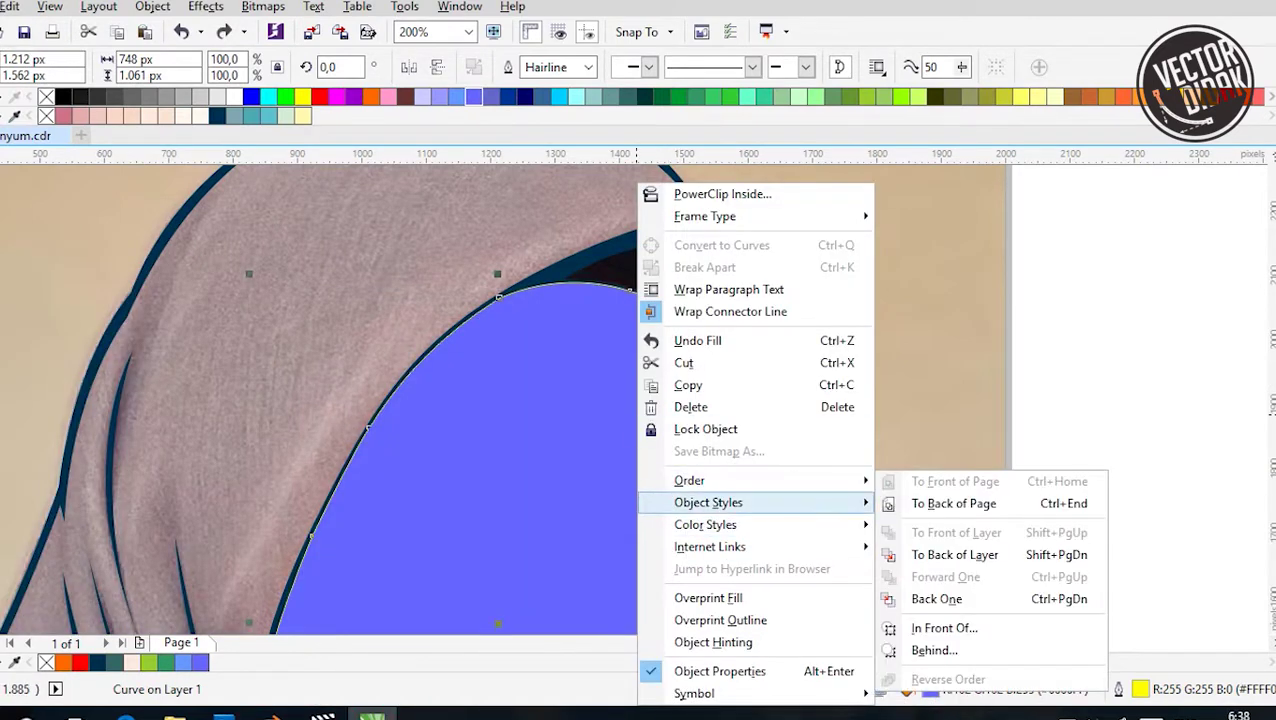
mouse_move(705, 524)
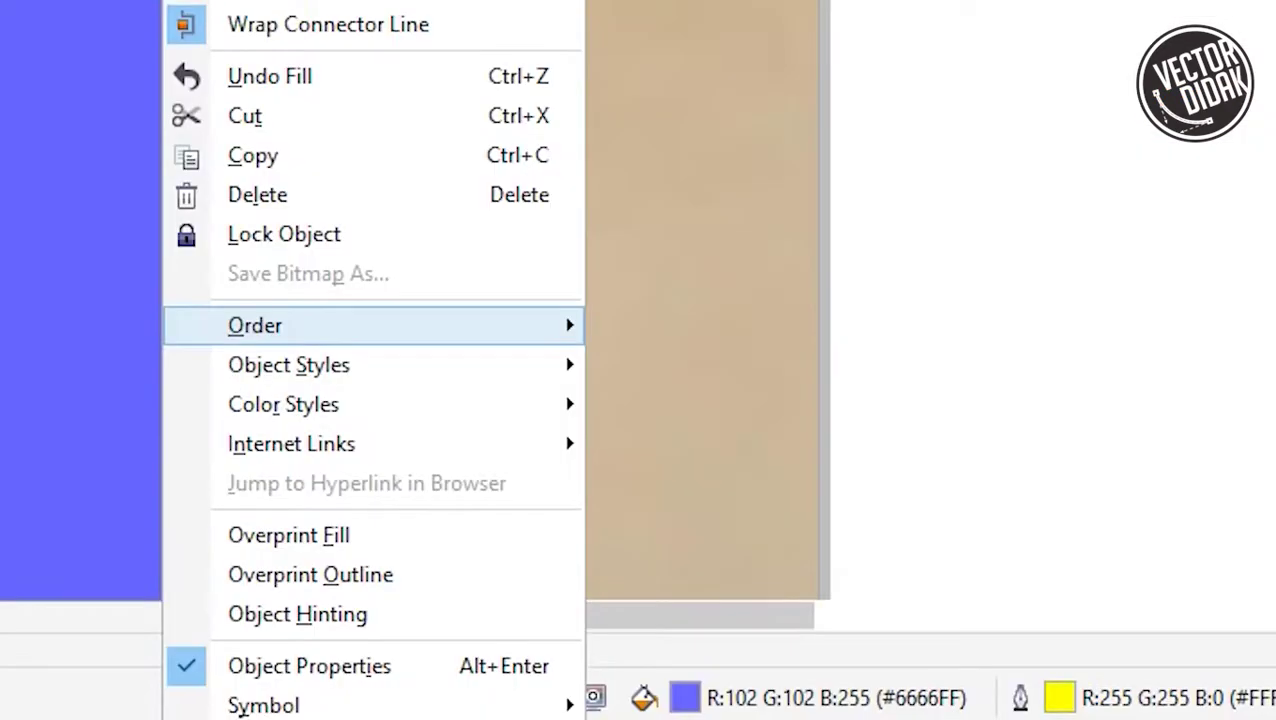
mouse_move(690, 480)
left_click(708, 589)
left_click(620, 540)
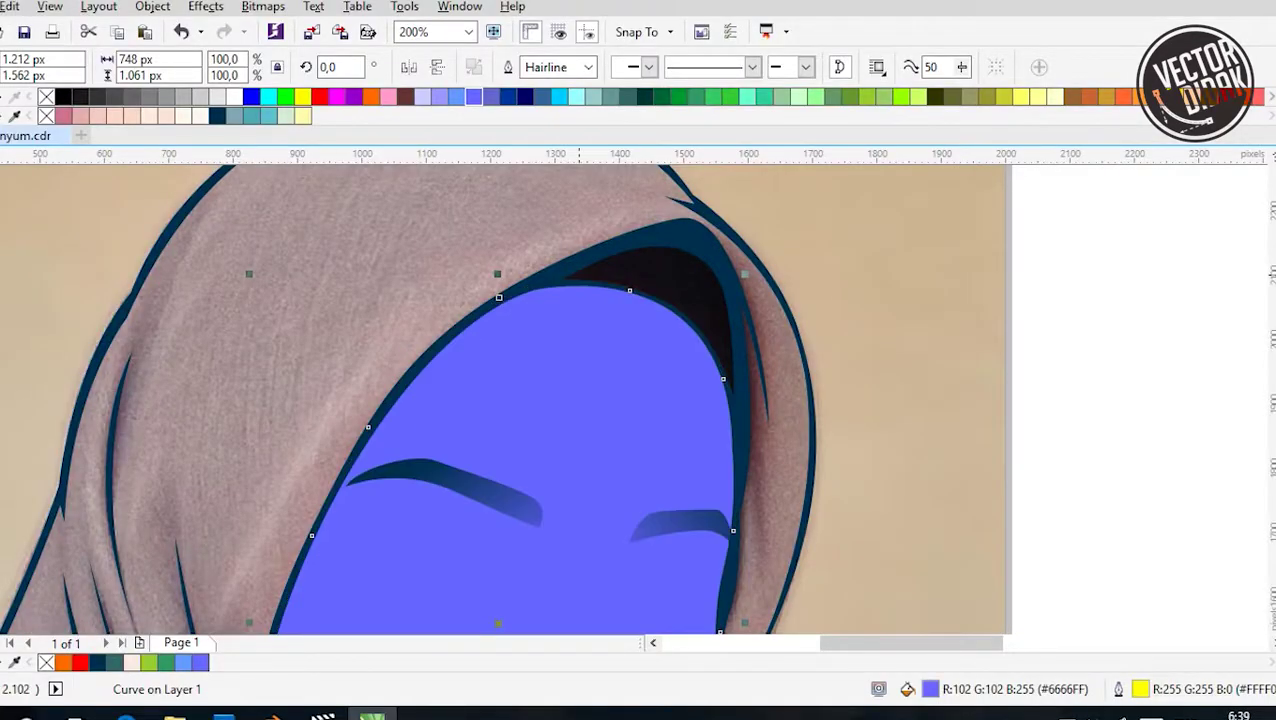
scroll(620, 540, "down", 1)
key("Escape")
Trace the upper lid of the portrait's left-hand eye with a Bezier curve, from the inner corner over the iris to the first lash tip
scroll(628, 550, "down", 2)
left_click(628, 410)
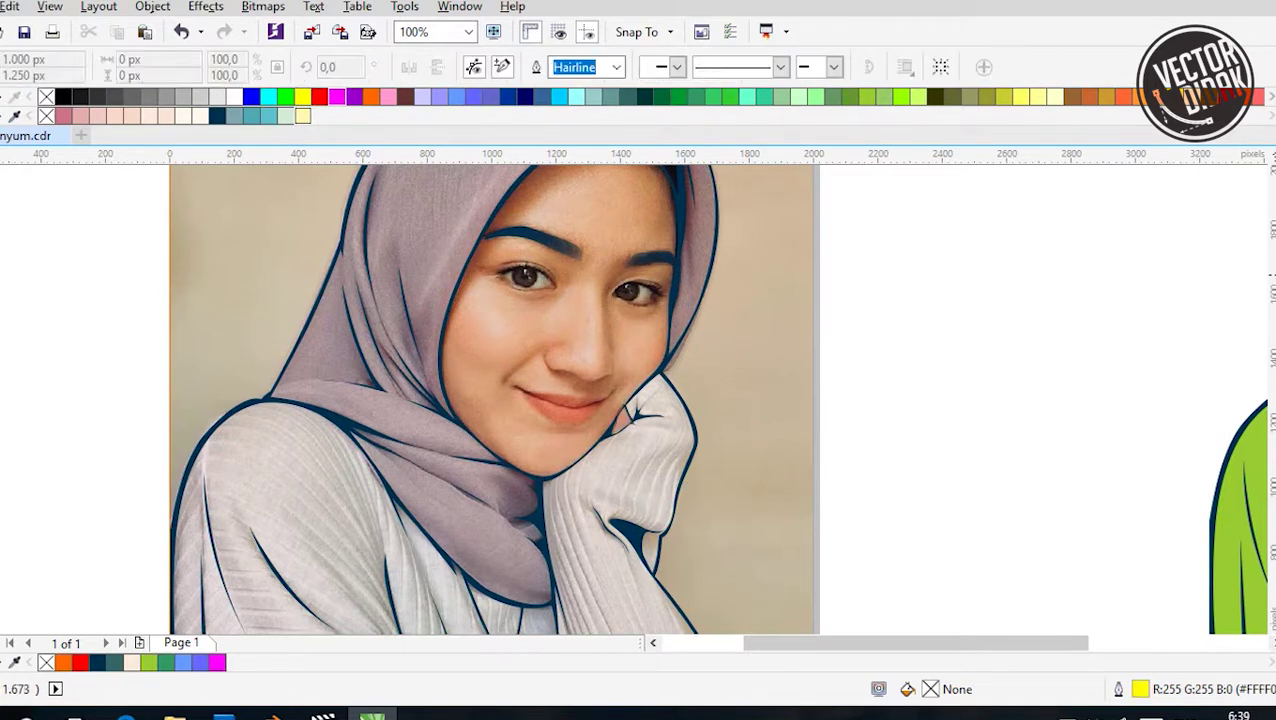
scroll(533, 270, "up", 4)
scroll(345, 240, "up", 2)
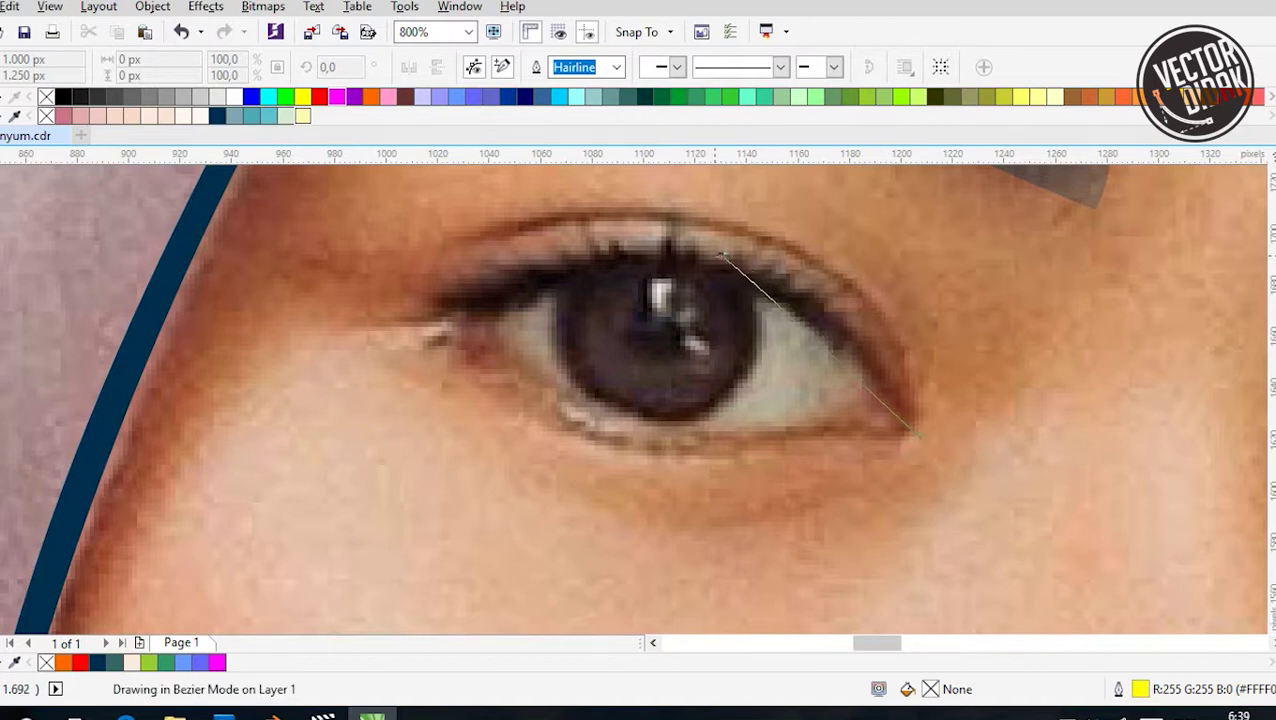
left_click(720, 257)
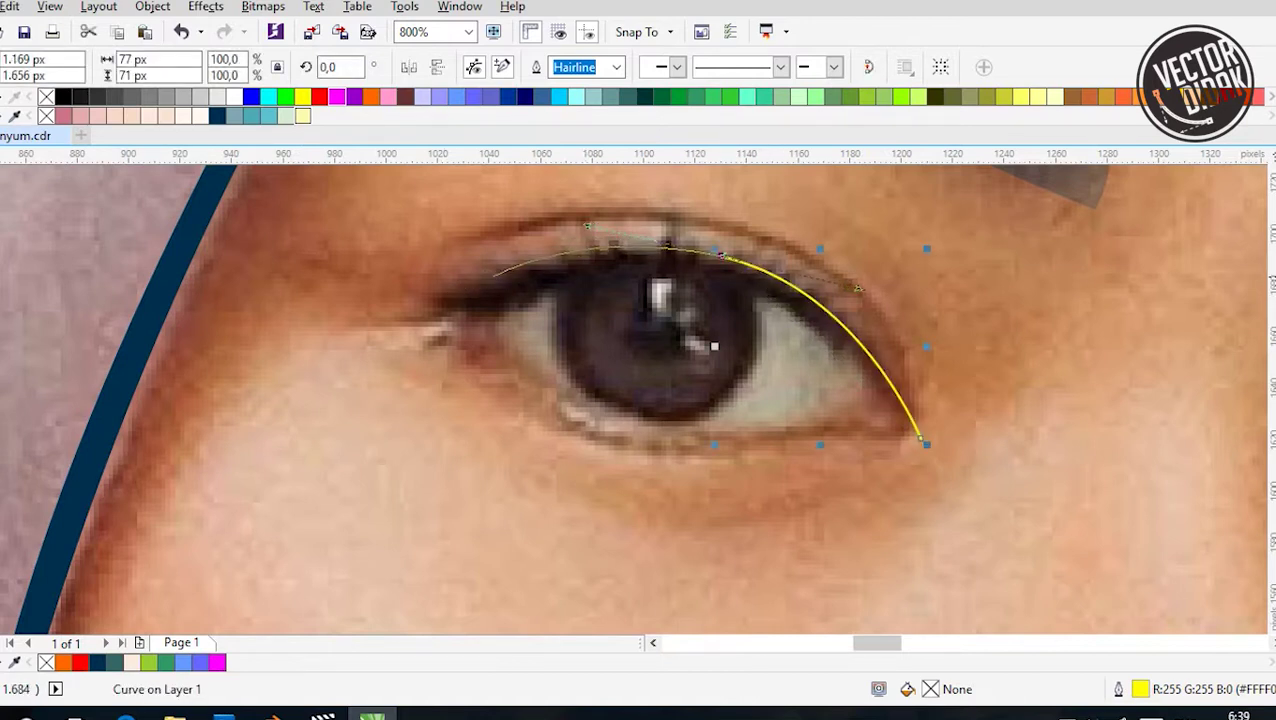
key("space")
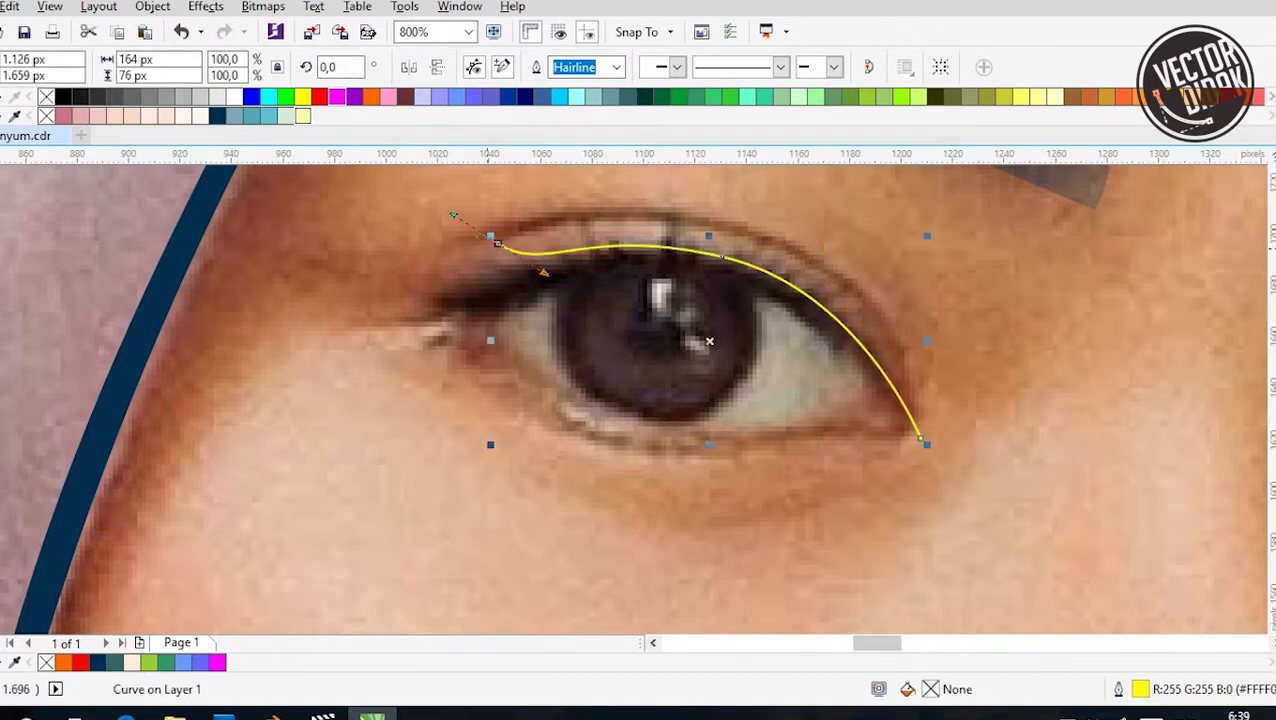
scroll(495, 270, "up", 2)
left_click(500, 222)
Continue the eye outline with a zigzag of curved lash spikes descending along the outer upper lid
left_click_drag(591, 265, 650, 268)
left_click_drag(463, 262, 410, 242)
left_click_drag(540, 286, 574, 295)
left_click_drag(402, 299, 360, 279)
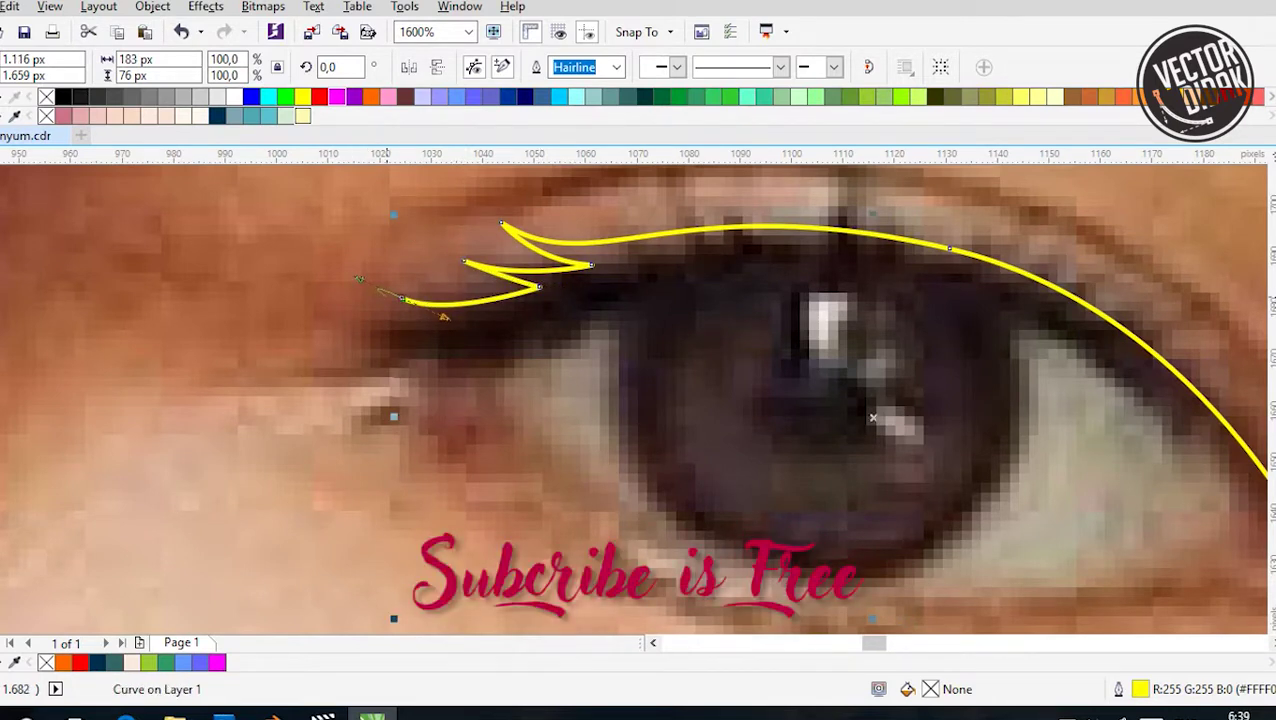
left_click_drag(488, 320, 541, 320)
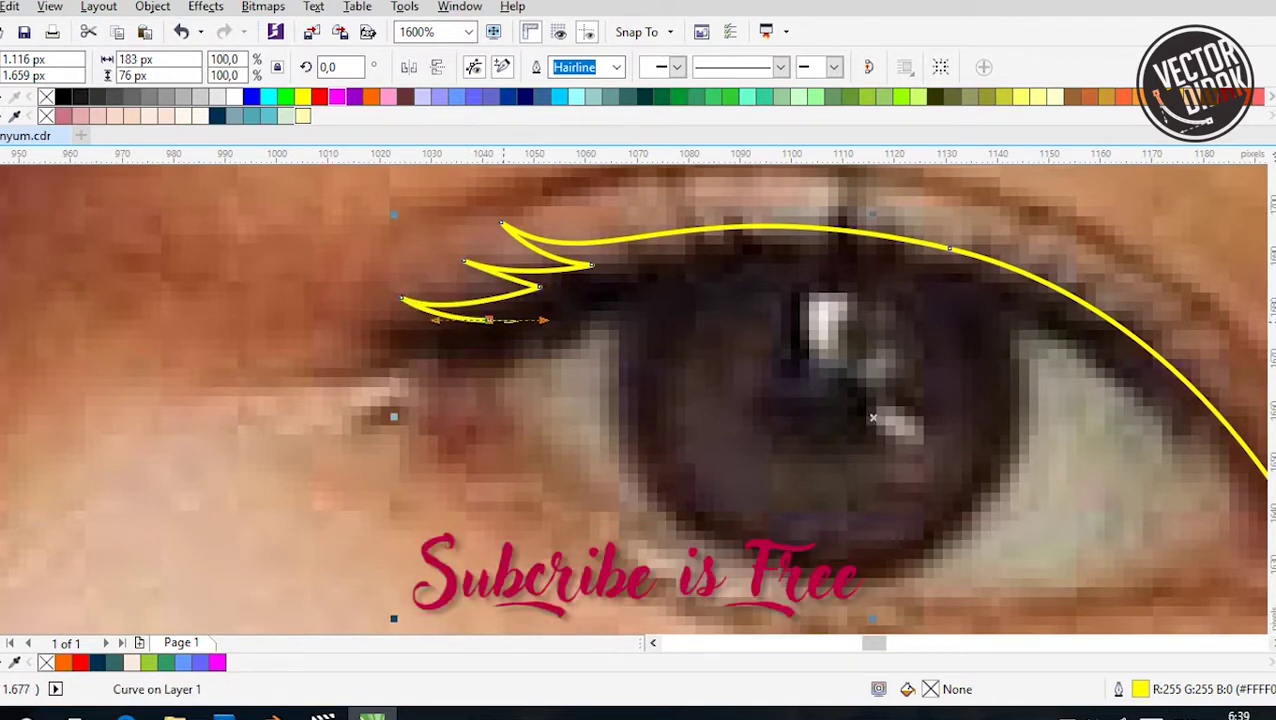
left_click_drag(313, 309, 264, 274)
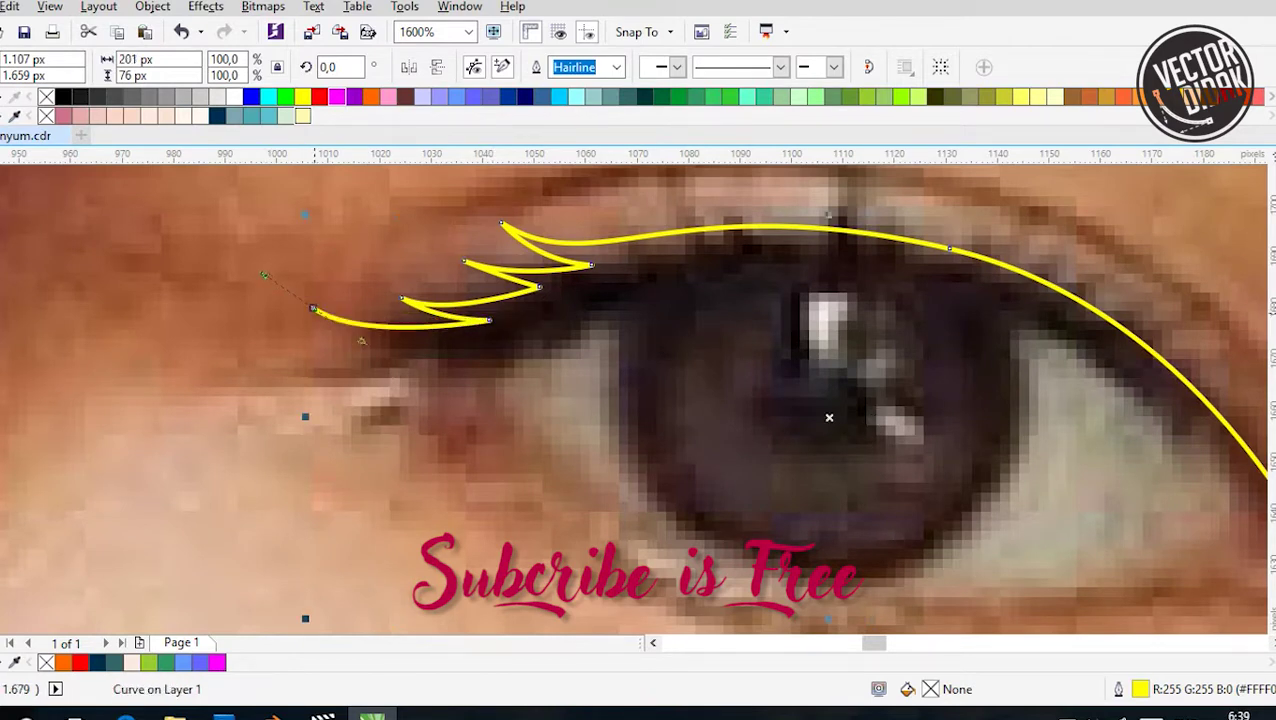
left_click_drag(410, 347, 455, 349)
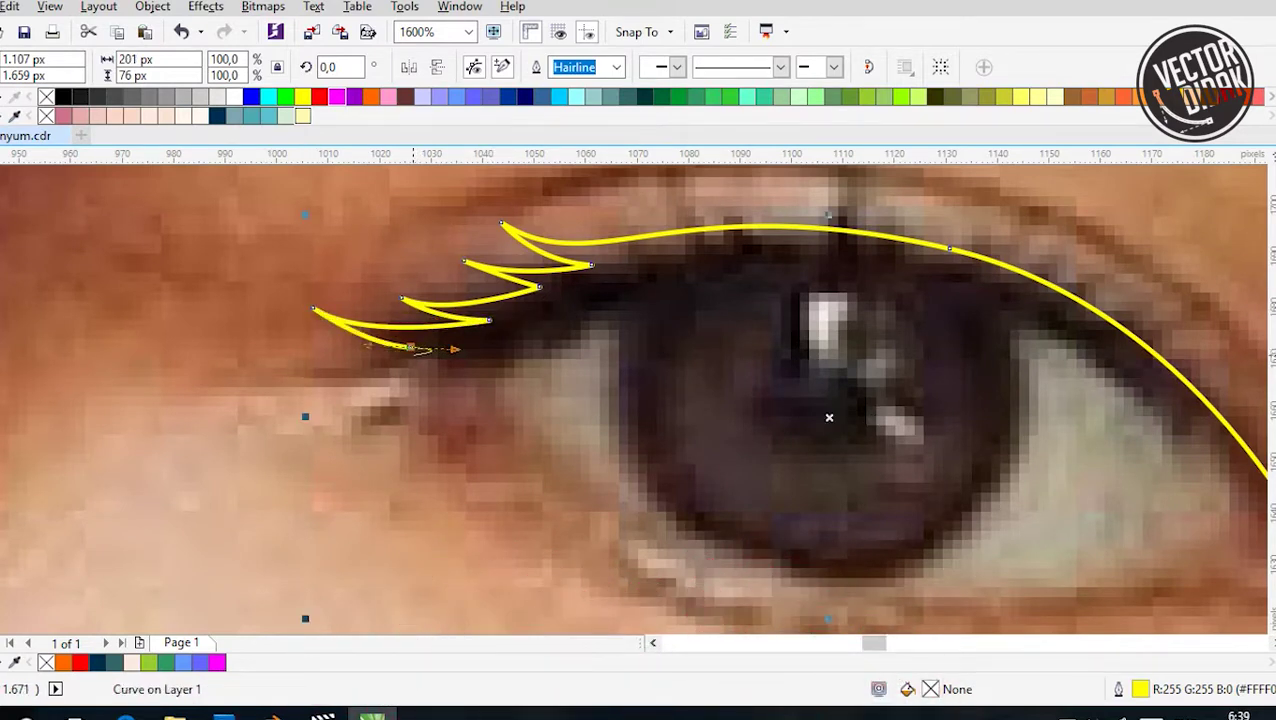
left_click_drag(244, 365, 185, 354)
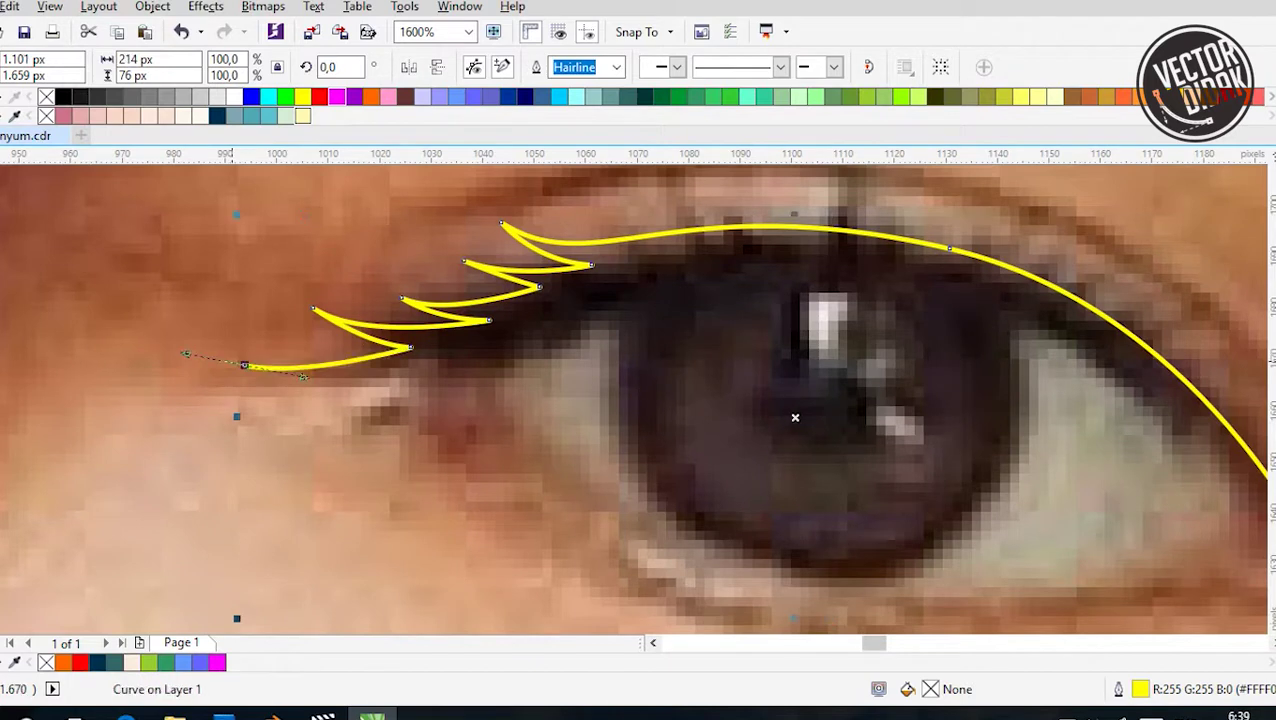
Add the last small lash at the outer corner and close the outline along the lower lid, about 214 px wide and 77 px tall
scroll(795, 417, "down", 2)
scroll(778, 324, "up", 2)
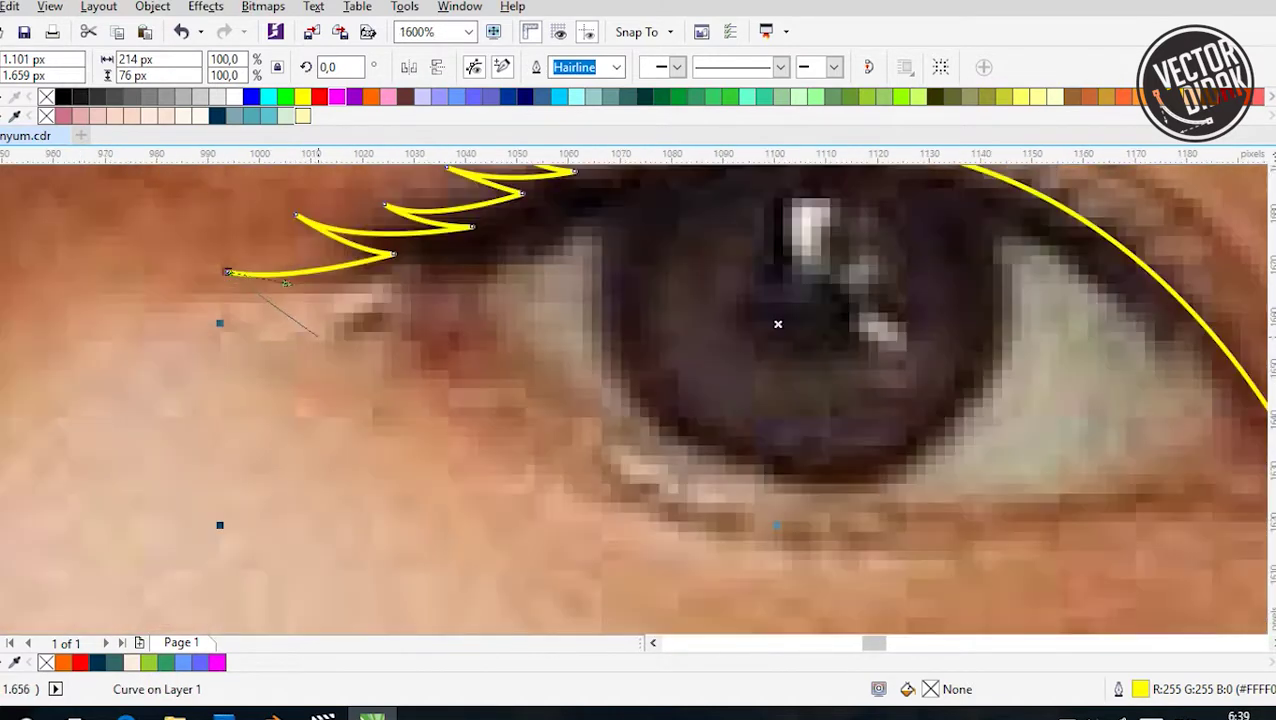
left_click_drag(372, 289, 420, 278)
key("space")
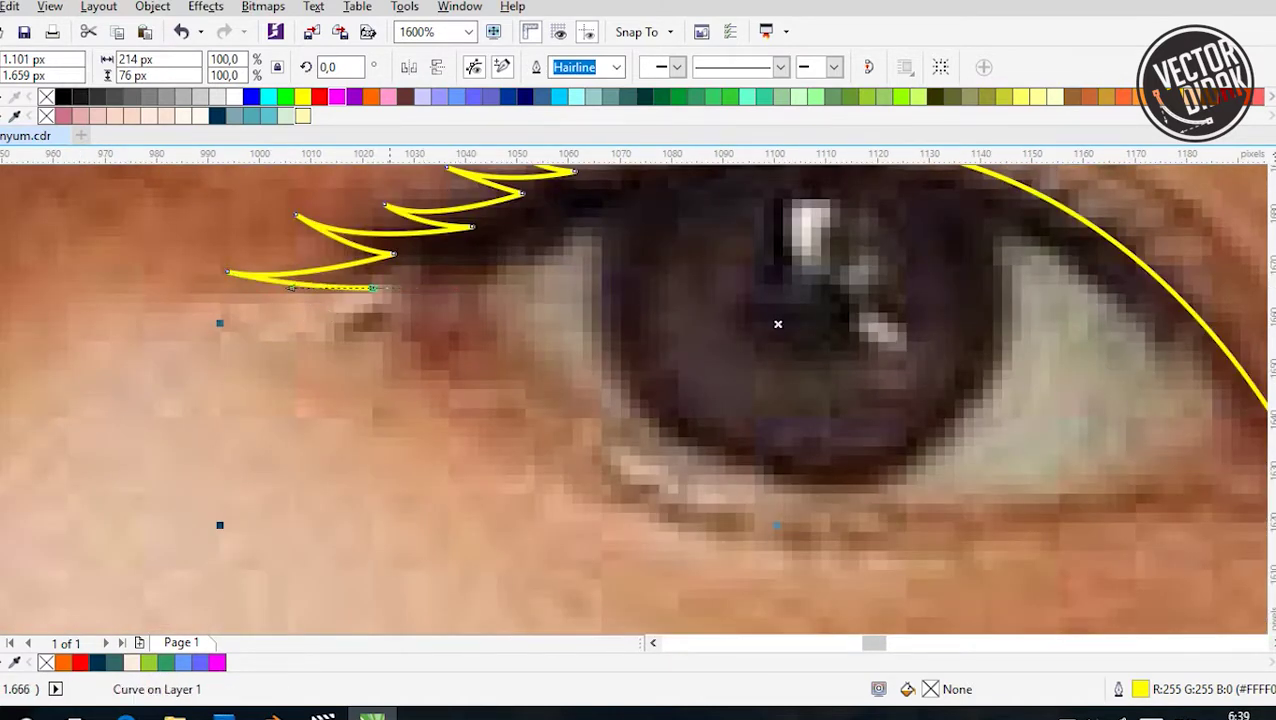
left_click_drag(283, 318, 240, 325)
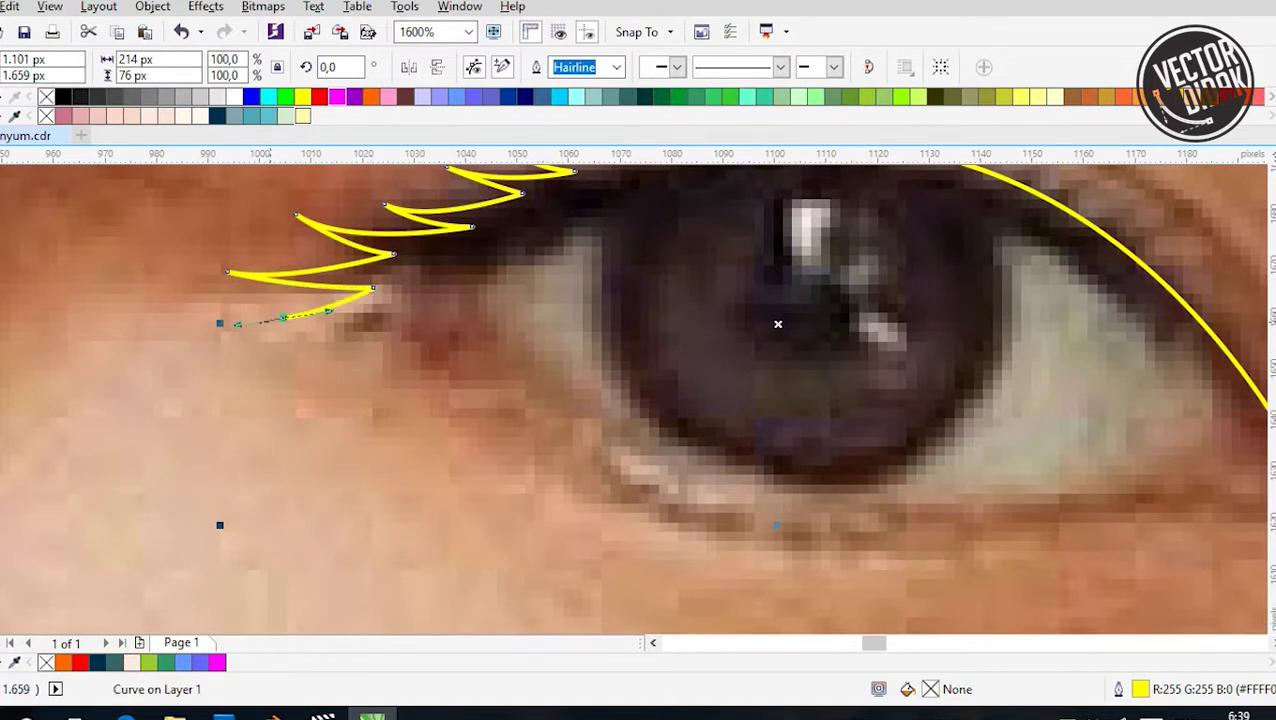
left_click_drag(380, 328, 435, 324)
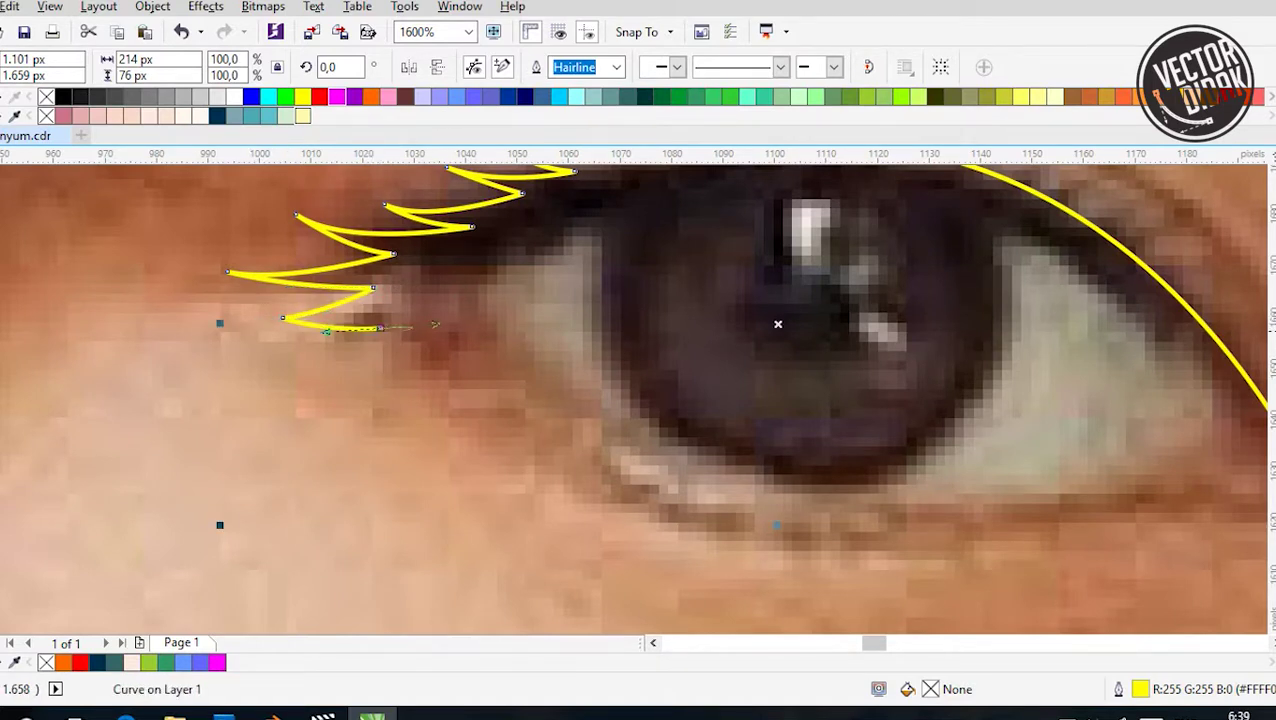
scroll(396, 338, "down", 1)
left_click_drag(616, 430, 748, 409)
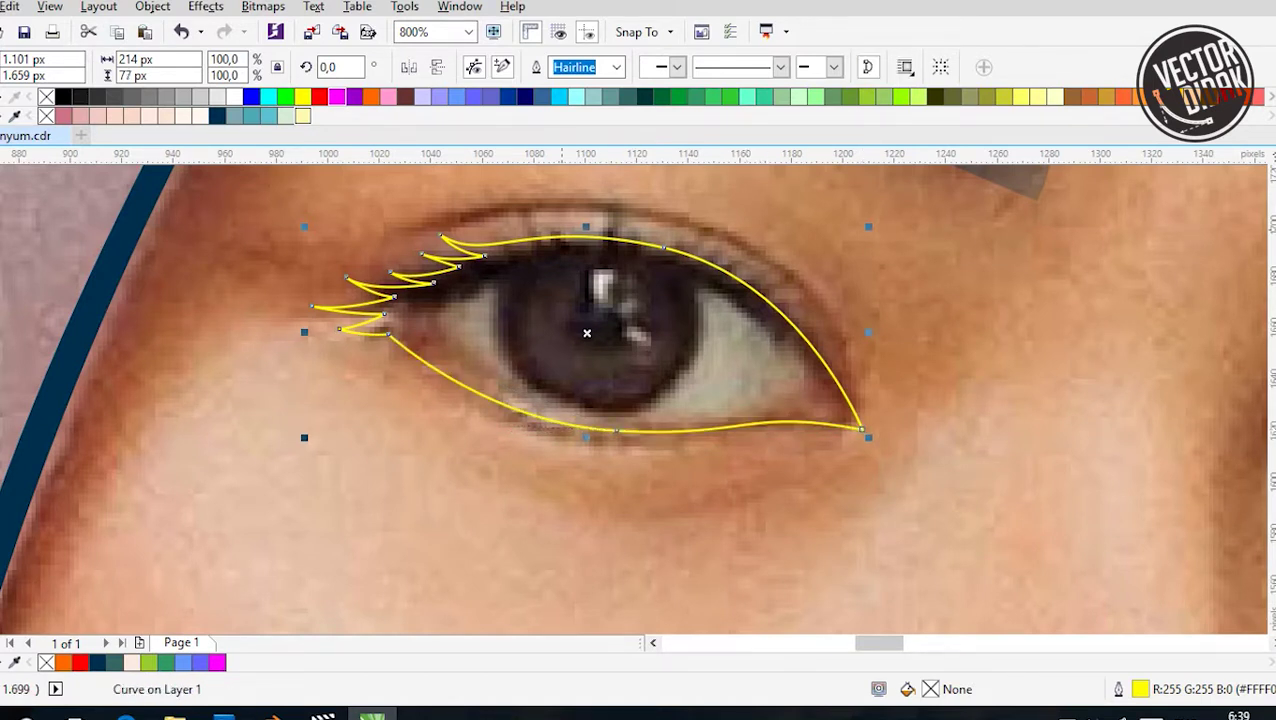
Start a separate lash shape above the iris, curving from an upright lash into the lid and along to a second lash tip
scroll(587, 333, "up", 2)
left_click(549, 257)
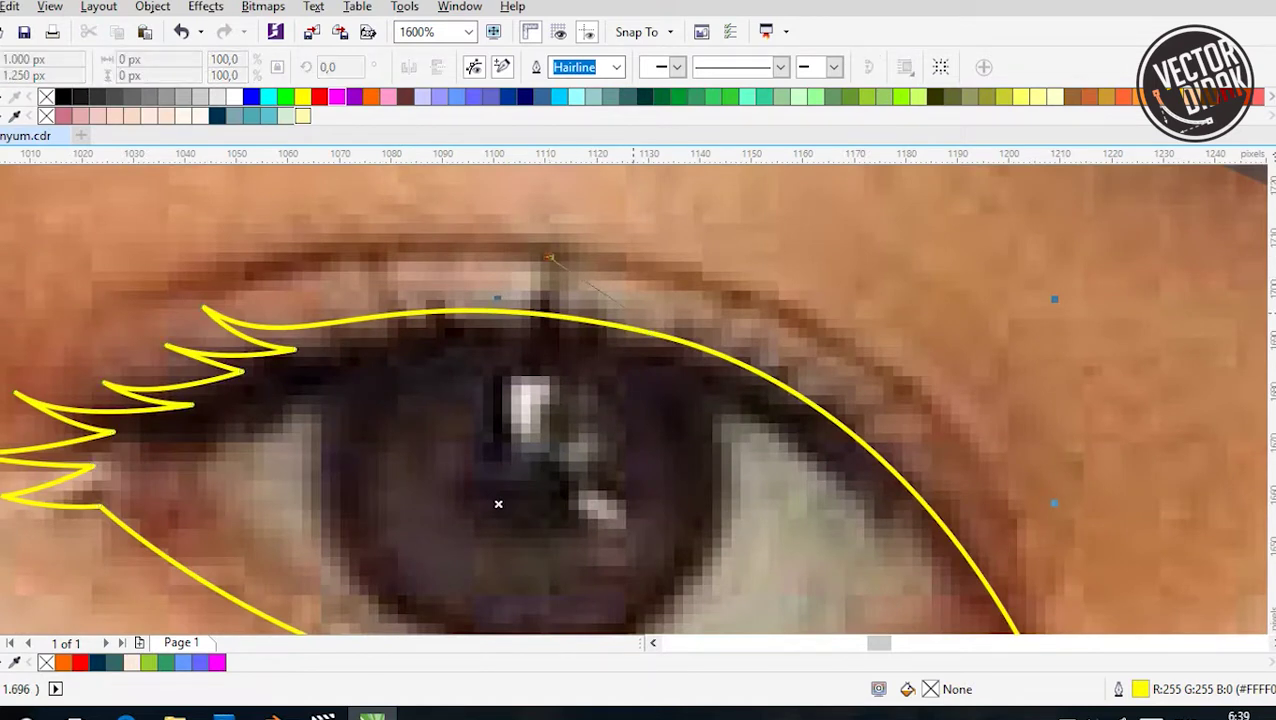
left_click_drag(583, 320, 662, 343)
left_click(662, 366)
left_click_drag(425, 342, 257, 222)
key("space")
left_click(425, 342)
key("space")
left_click(425, 316)
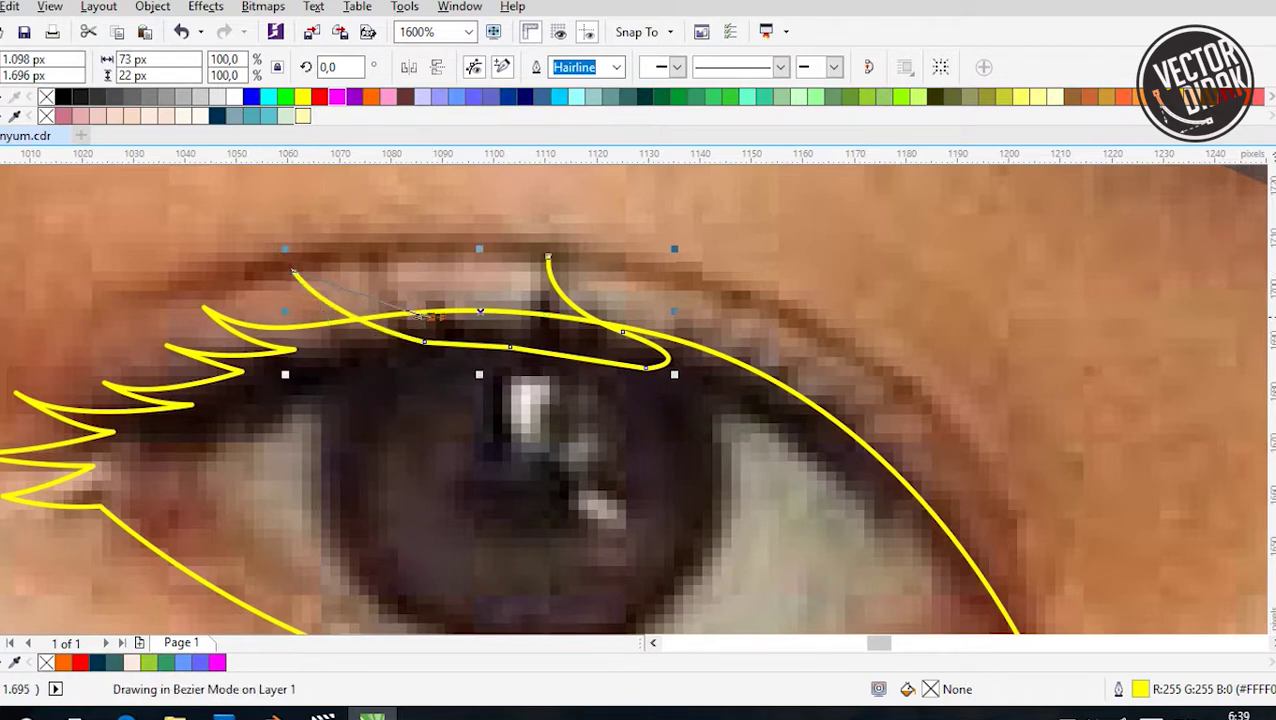
Add the middle lash spike and close the separate lash shape at its starting tip, about 73 px wide and 23 px tall
left_click_drag(325, 305, 313, 308)
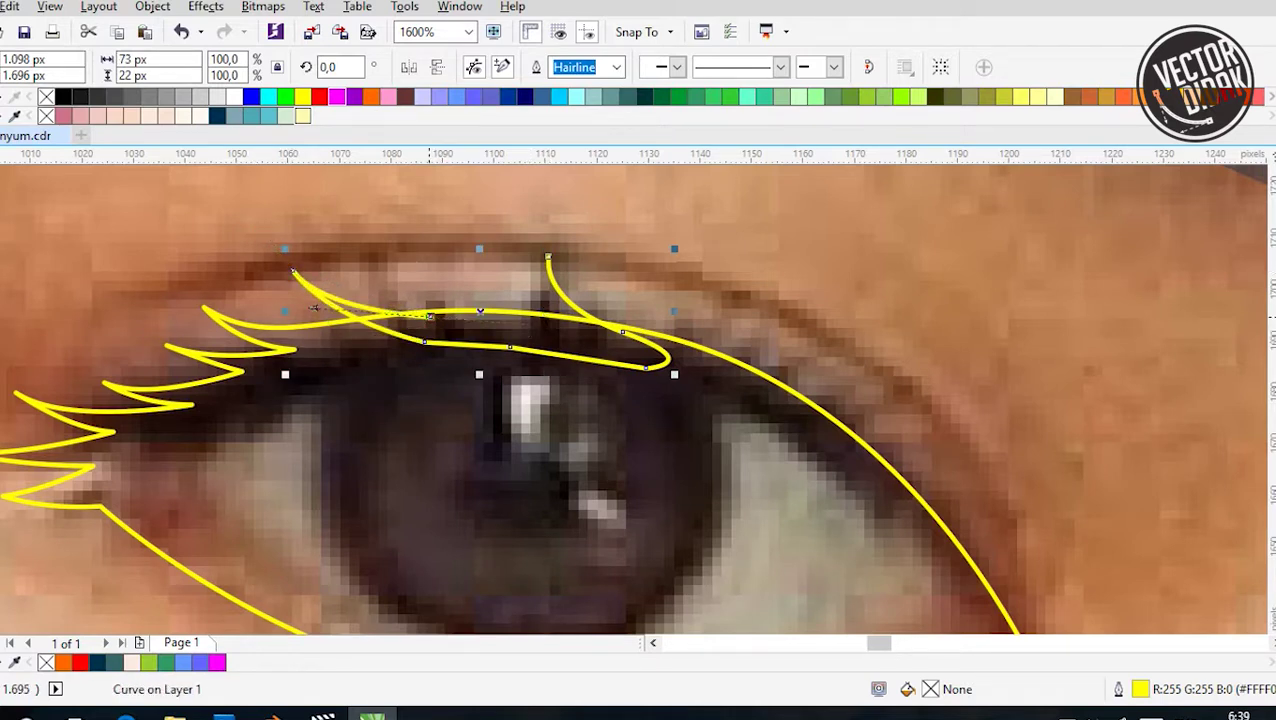
left_click(456, 318)
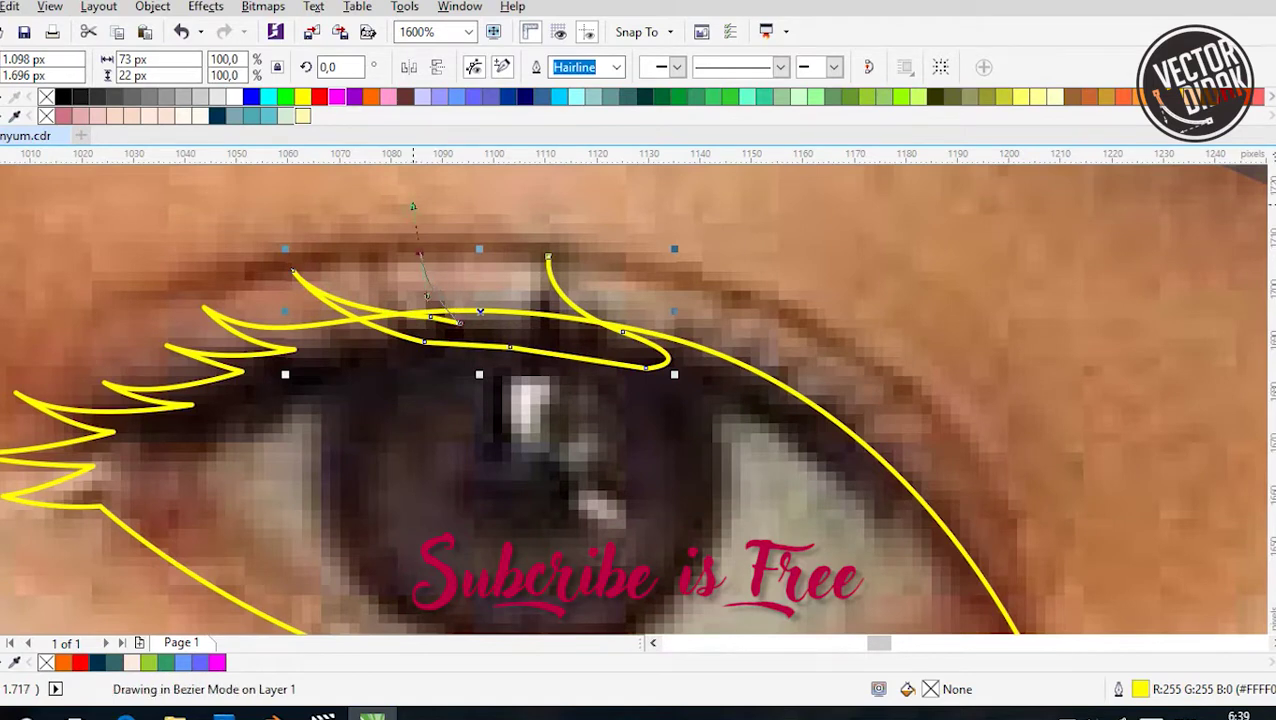
left_click_drag(412, 206, 412, 206)
left_click_drag(458, 318, 580, 342)
scroll(675, 242, "down", 2)
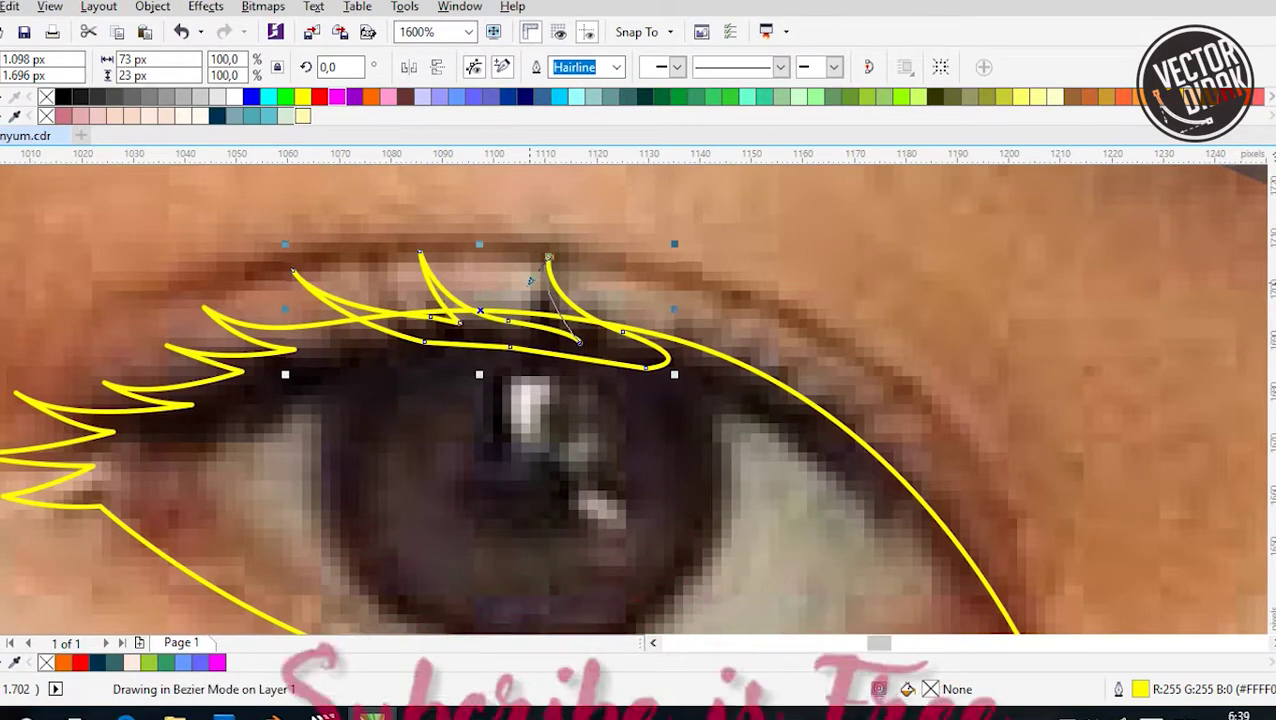
scroll(675, 242, "down", 1)
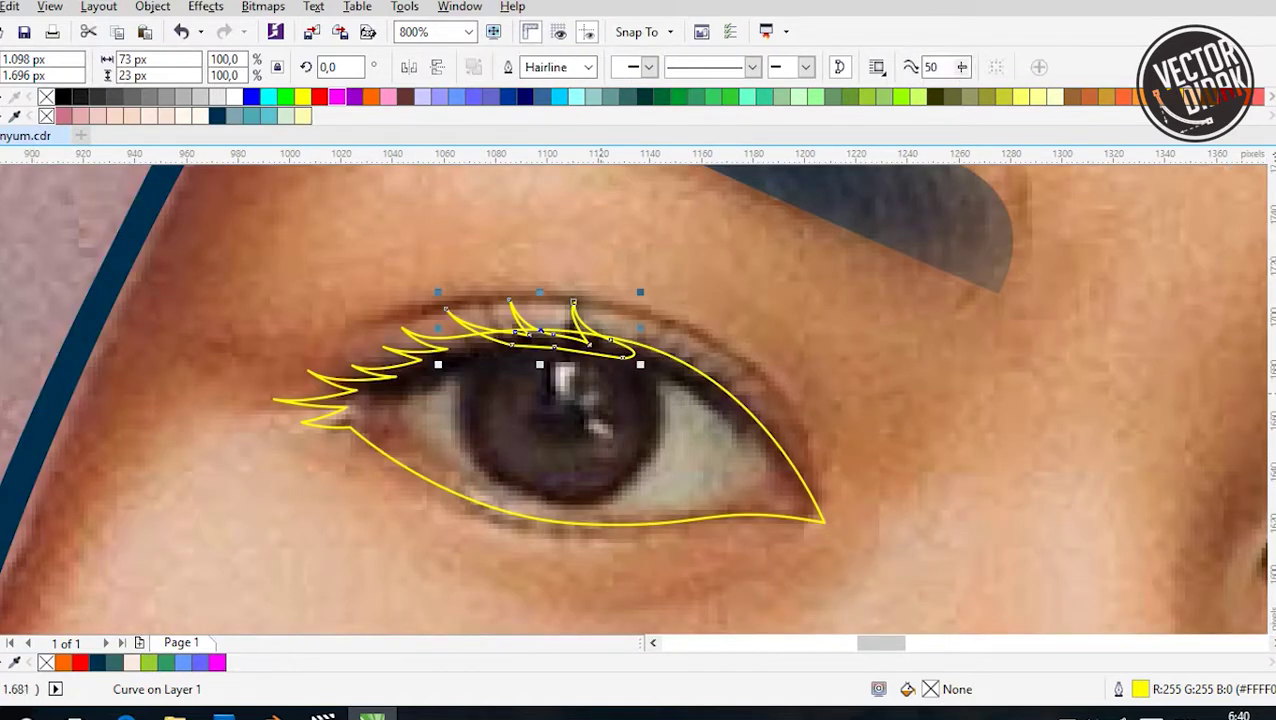
Weld the separate lash shape and the eye outline into one curve
left_click(760, 420, "shift")
left_click(509, 67)
scroll(470, 265, "down", 4)
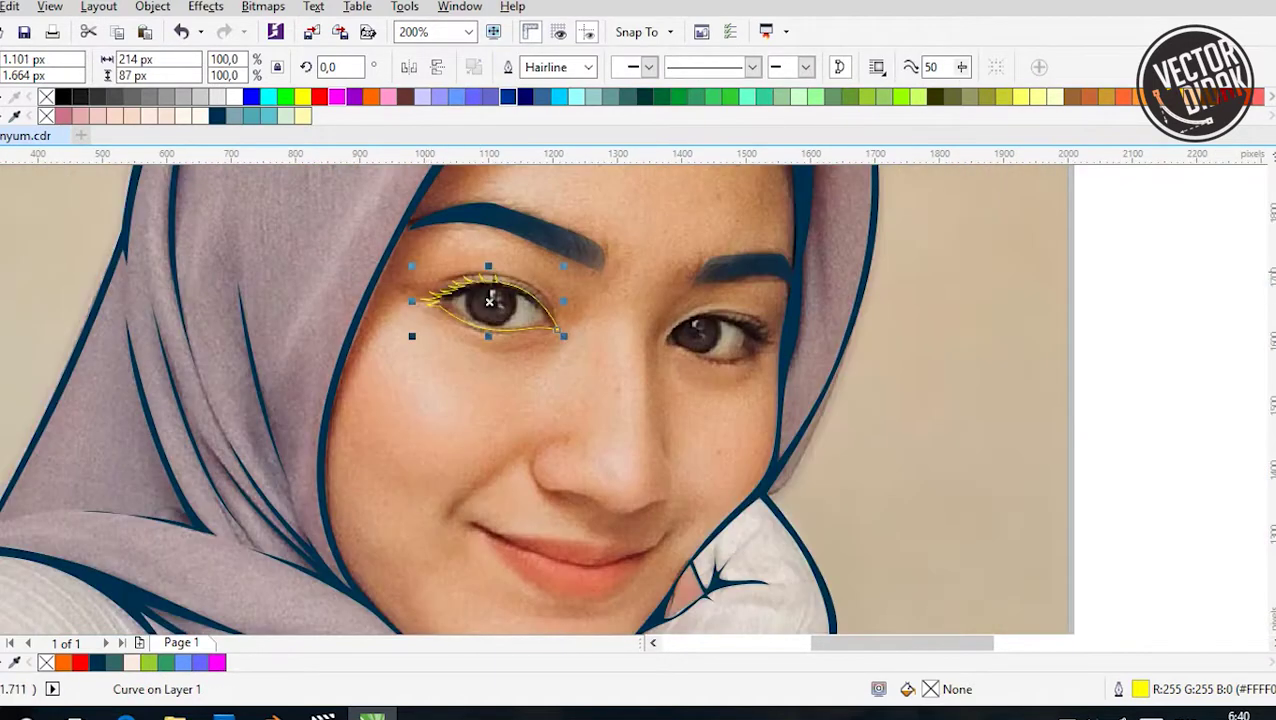
Fill the large figure base shape covering the hijab and clothing with pale green beneath the dark blue line art
right_click(316, 290)
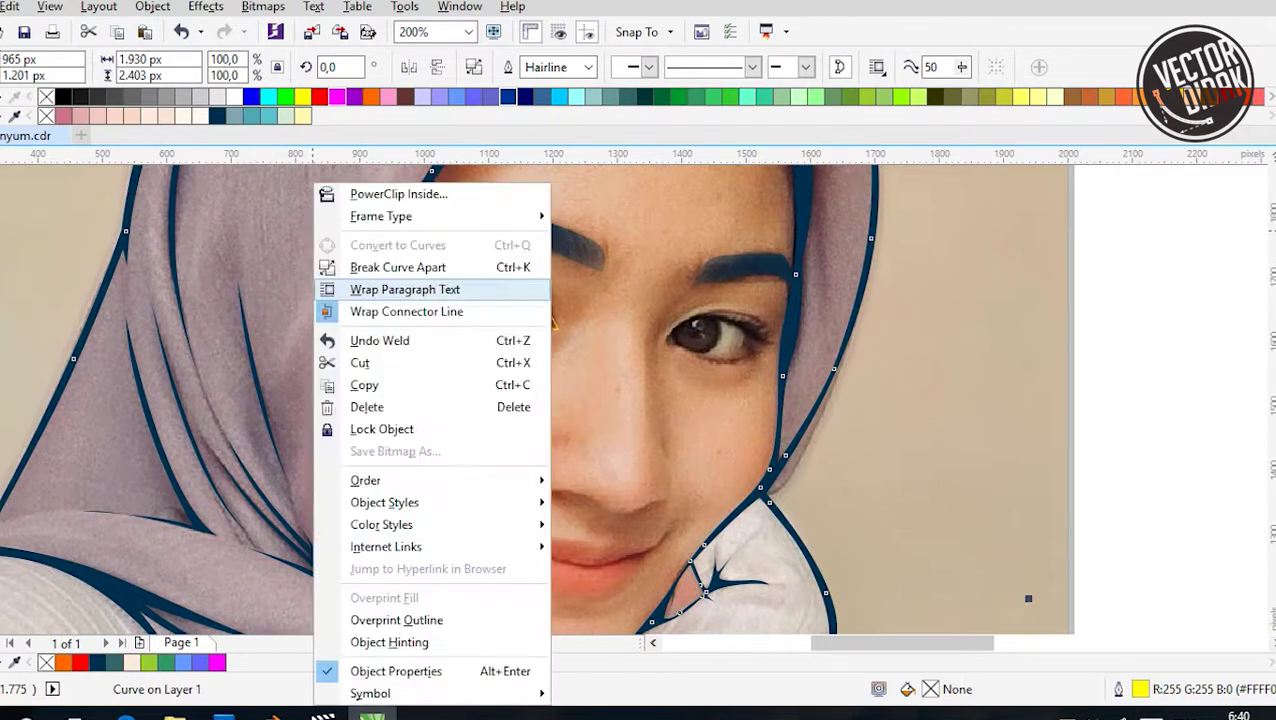
key("Escape")
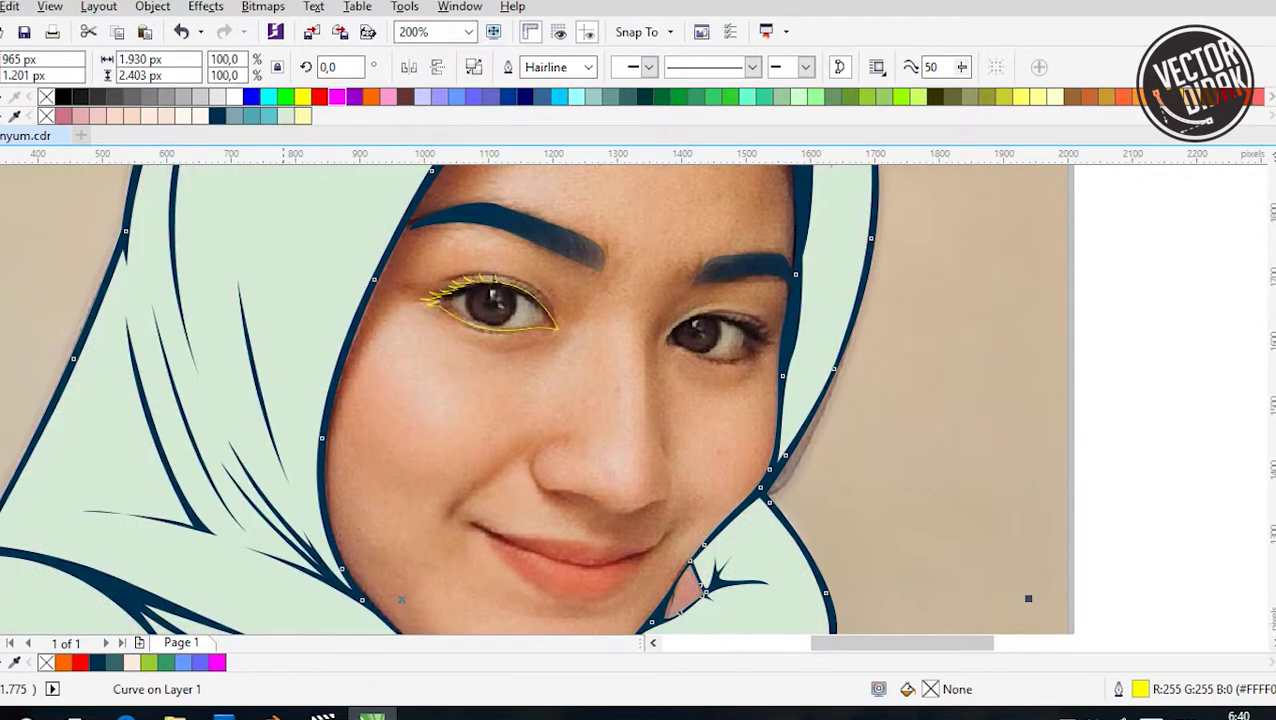
right_click(282, 300)
left_click(350, 428)
left_click(400, 598)
key("Escape")
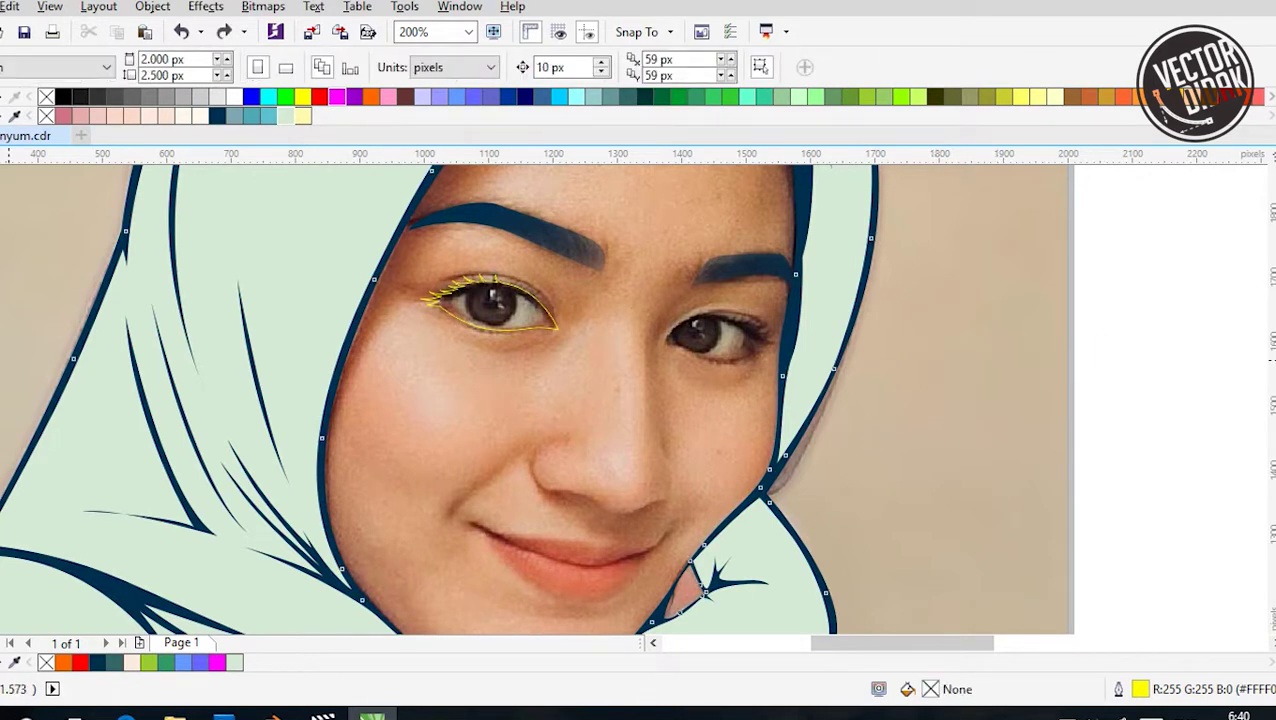
key("Tab")
scroll(536, 400, "right", 3)
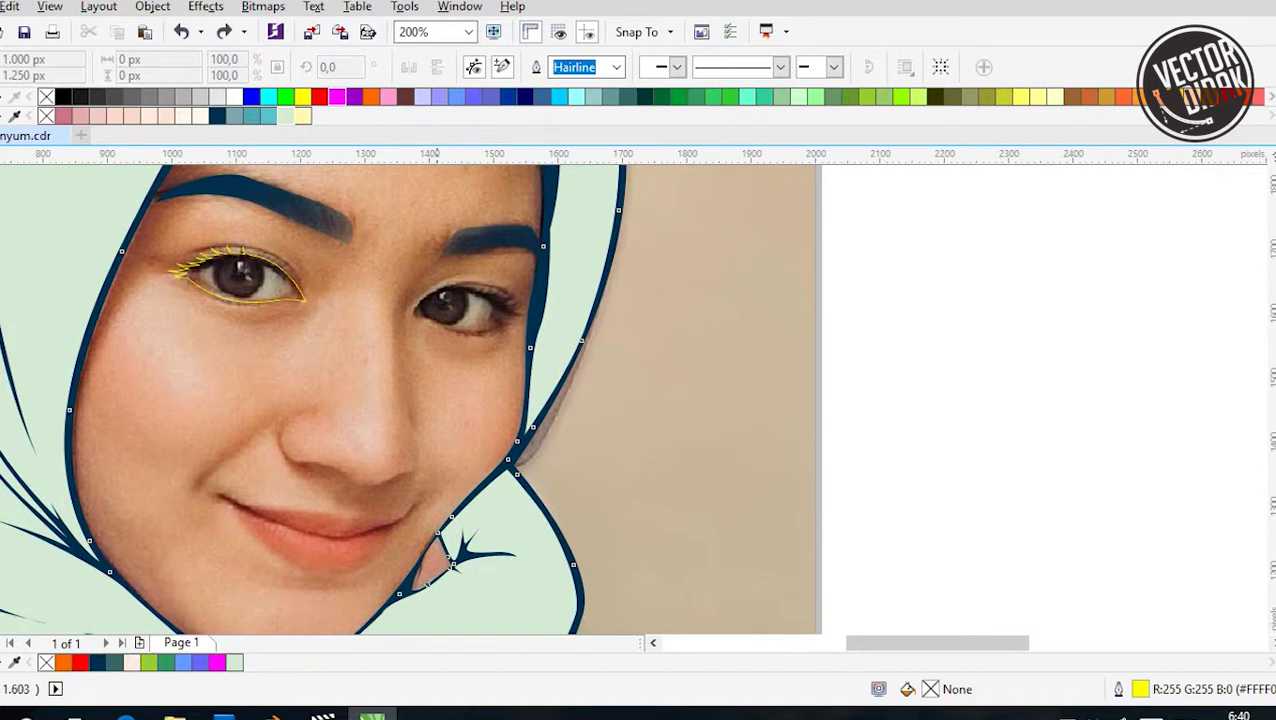
scroll(420, 272, "up", 2)
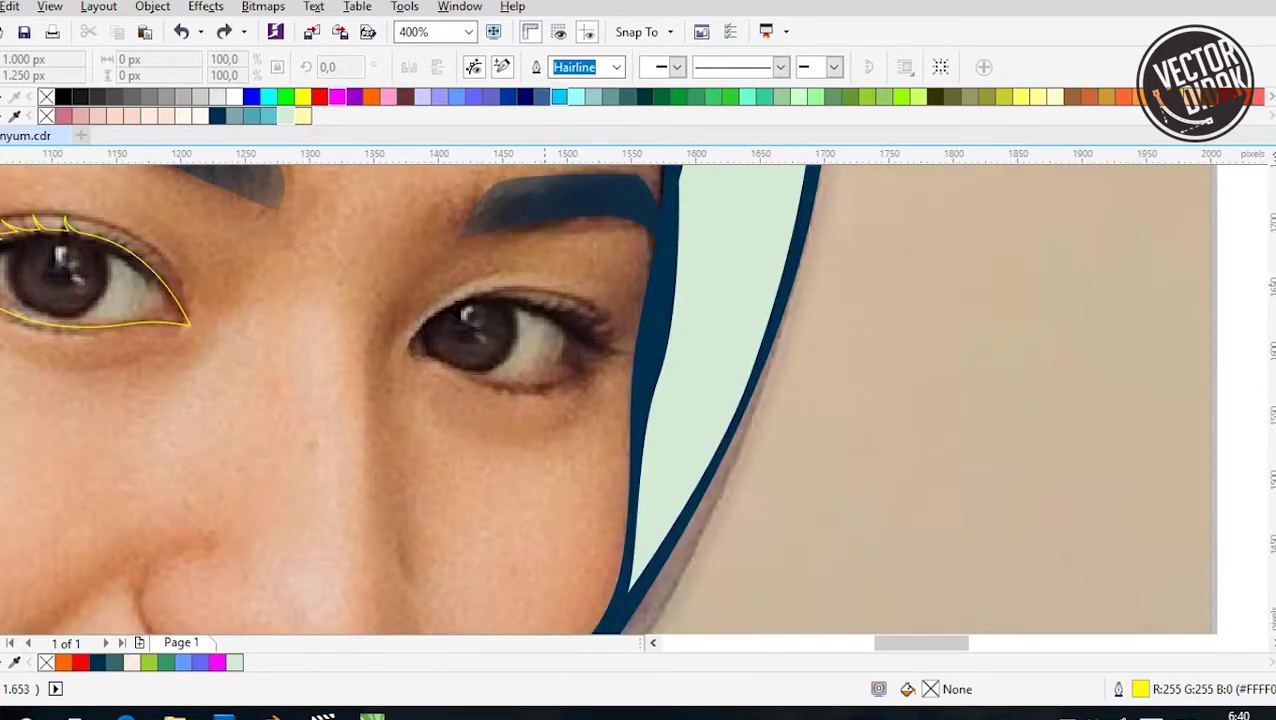
left_click(860, 473)
left_click(977, 421)
left_click(917, 358)
left_click(977, 358)
key("Delete")
Trace the upper lid of the portrait's right-hand eye with a Bezier curve, from the inner corner over the iris to the outer lash tip
scroll(480, 330, "up", 2)
scroll(480, 330, "down", 1)
left_click(540, 265)
left_click_drag(317, 386, 300, 440)
scroll(635, 310, "up", 1)
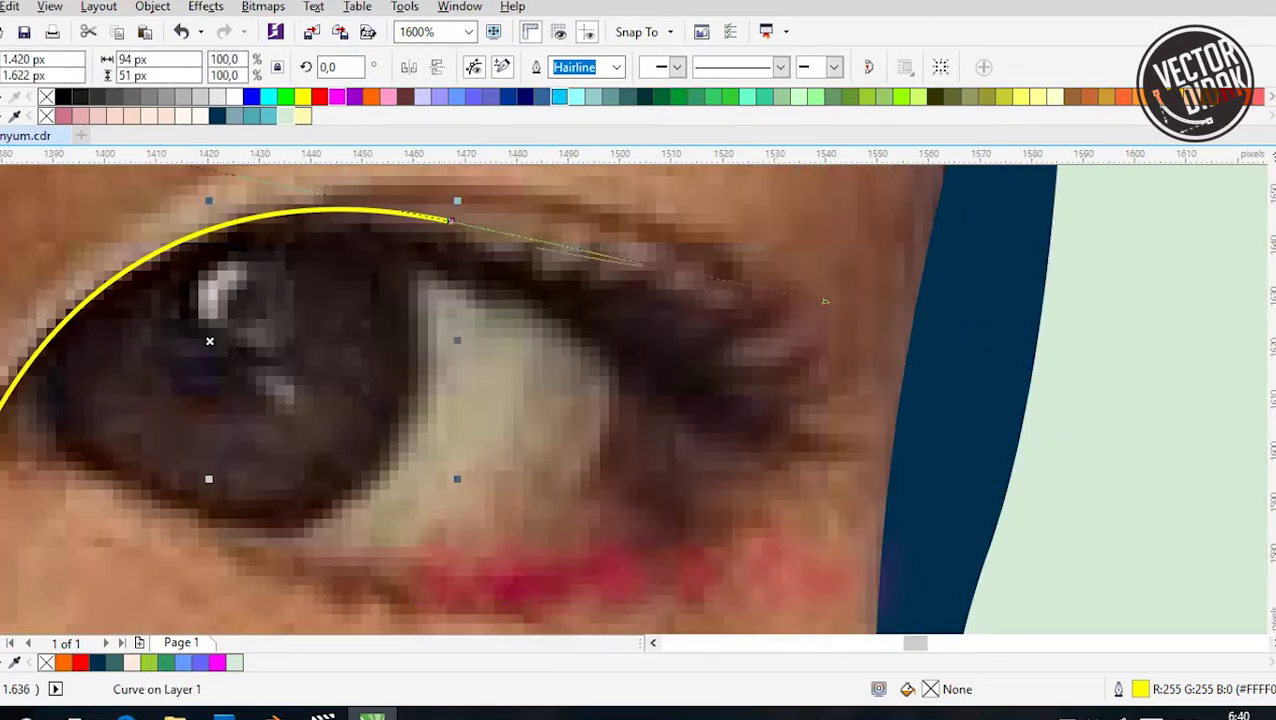
left_click(413, 223)
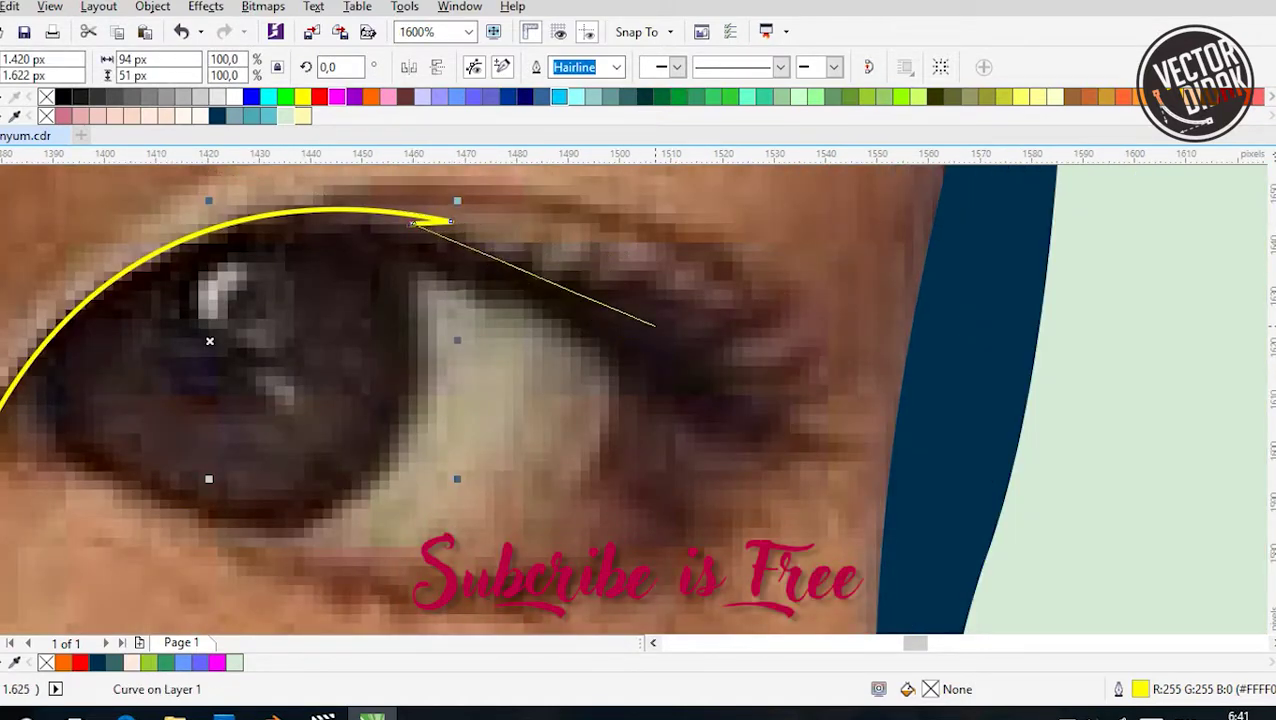
left_click_drag(830, 390, 860, 370)
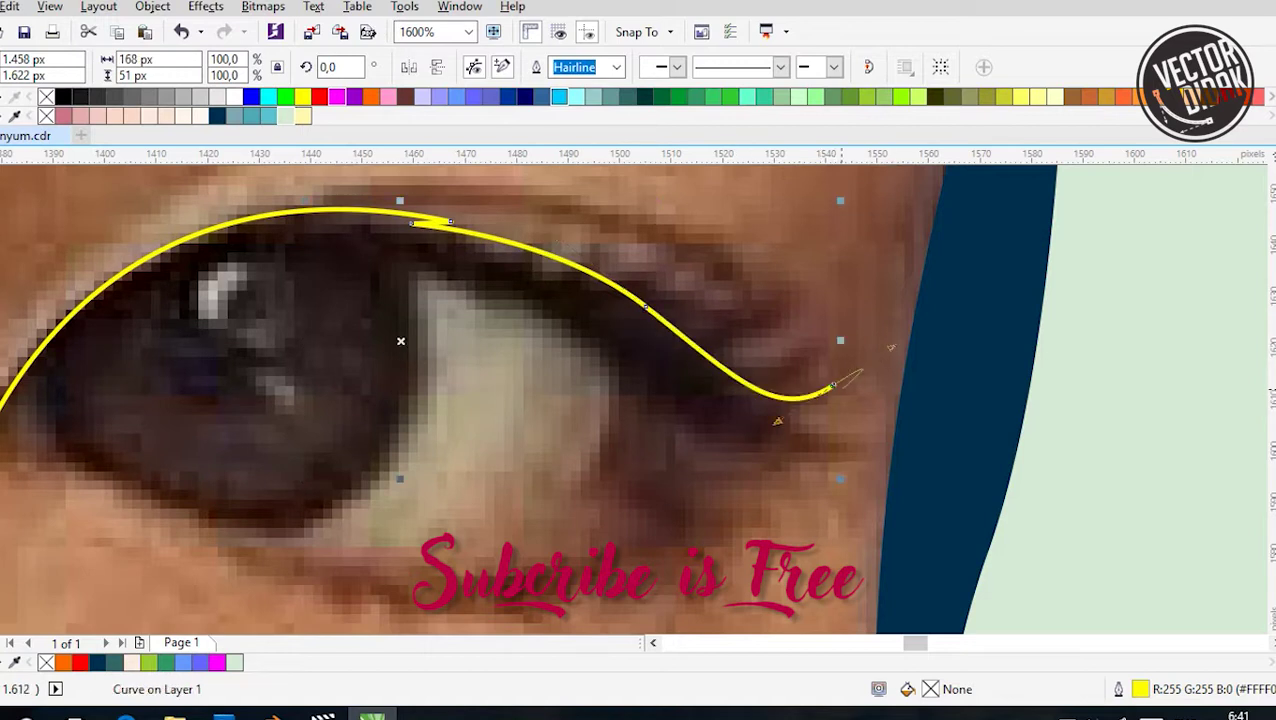
Continue the right-hand eye outline with curved lash spikes around its outer corner
left_click_drag(744, 410, 684, 407)
left_click(815, 433)
scroll(815, 433, "down", 3)
scroll(790, 420, "up", 3)
left_click_drag(768, 364, 818, 325)
left_click_drag(843, 397, 858, 425)
left_click_drag(682, 425, 670, 427)
Trace the lower lid of the right-hand eye back toward the inner corner and close the eye outline
scroll(670, 427, "up", 2)
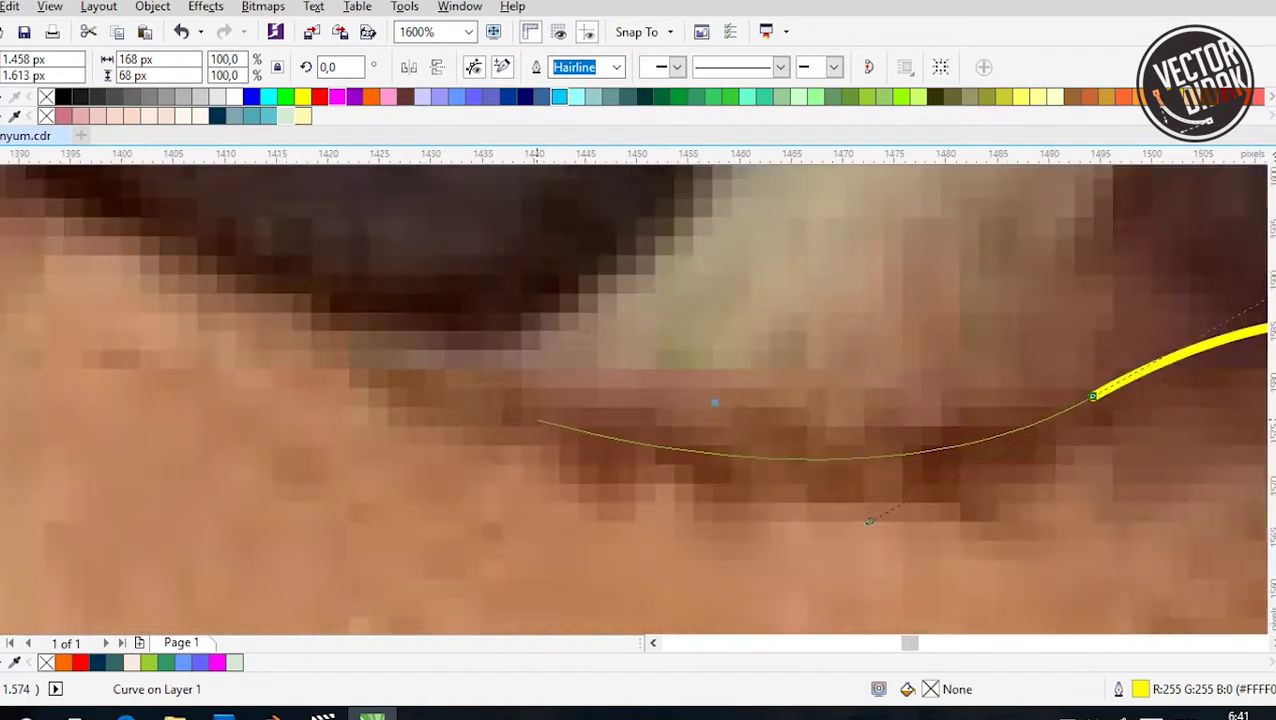
scroll(640, 427, "down", 3)
scroll(627, 426, "up", 1)
left_click_drag(473, 374, 524, 401)
left_click_drag(630, 417, 630, 417)
scroll(630, 417, "down", 2)
scroll(713, 330, "up", 2)
Start a separate lash shape on the right-hand eye, curving from a lash tip onto the lid with a straight edge toward the outer corner
left_click(627, 211)
left_click(398, 265)
left_click(737, 371)
left_click(843, 336)
Continue the lash shape with a row of curved spikes along the outer upper lid of the right-hand eye and close it
left_click_drag(833, 331, 862, 278)
left_click_drag(720, 338, 648, 311)
left_click_drag(783, 302, 797, 268)
left_click_drag(676, 303, 610, 270)
left_click_drag(745, 281, 760, 255)
left_click_drag(626, 279, 565, 246)
left_click_drag(626, 279, 565, 246)
left_click_drag(706, 267, 706, 267)
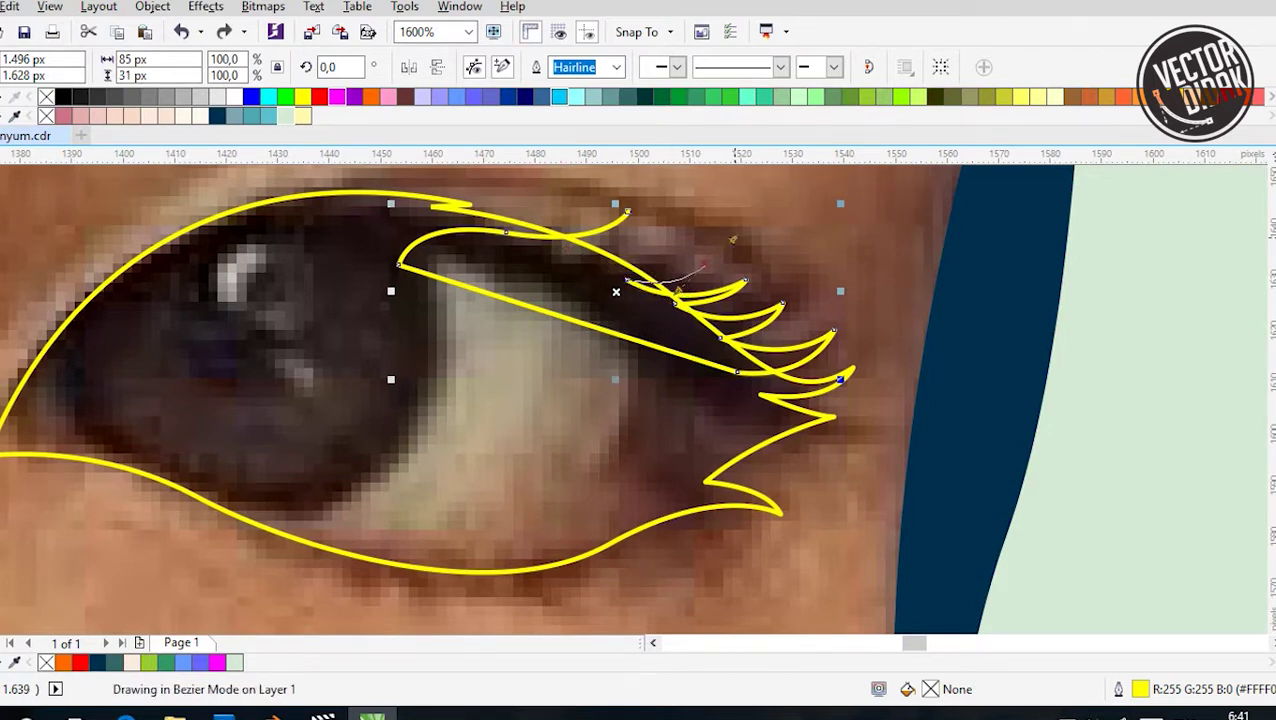
left_click_drag(595, 255, 512, 215)
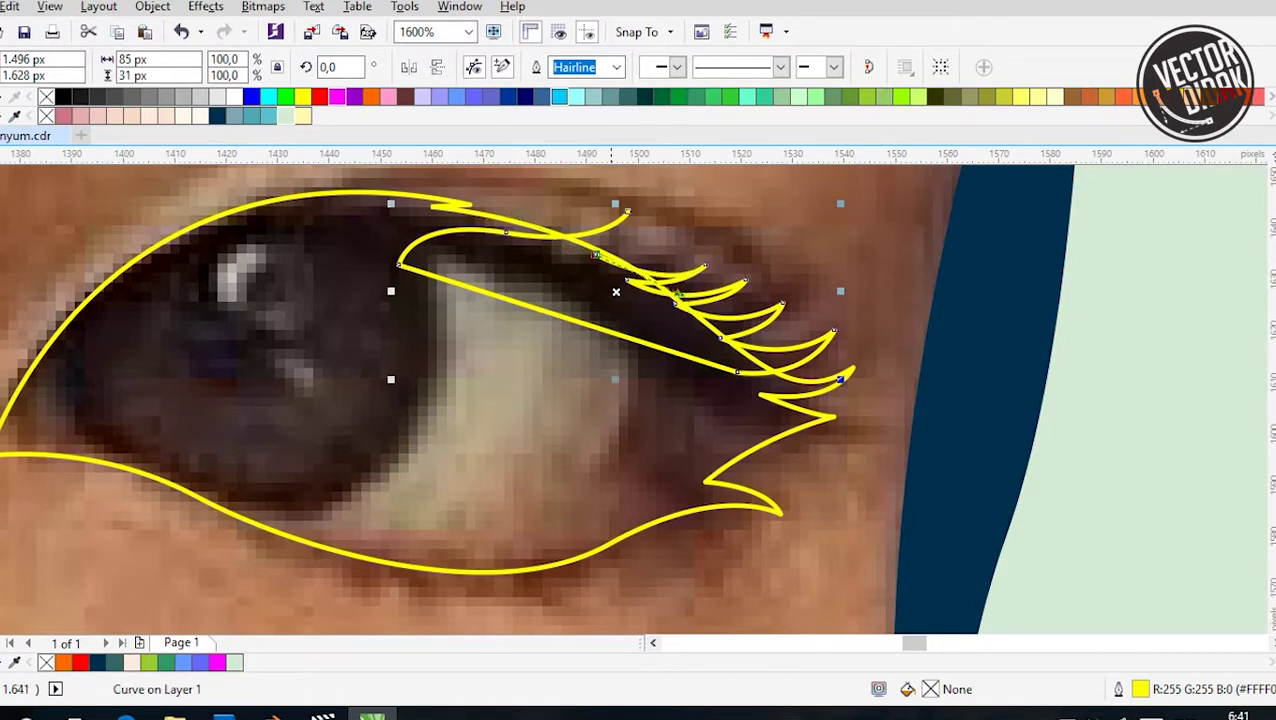
Weld the new lash shape to the right-hand eye outline
scroll(622, 250, "down", 1)
left_click(460, 228, "shift")
key("ctrl+l")
scroll(957, 511, "down", 2)
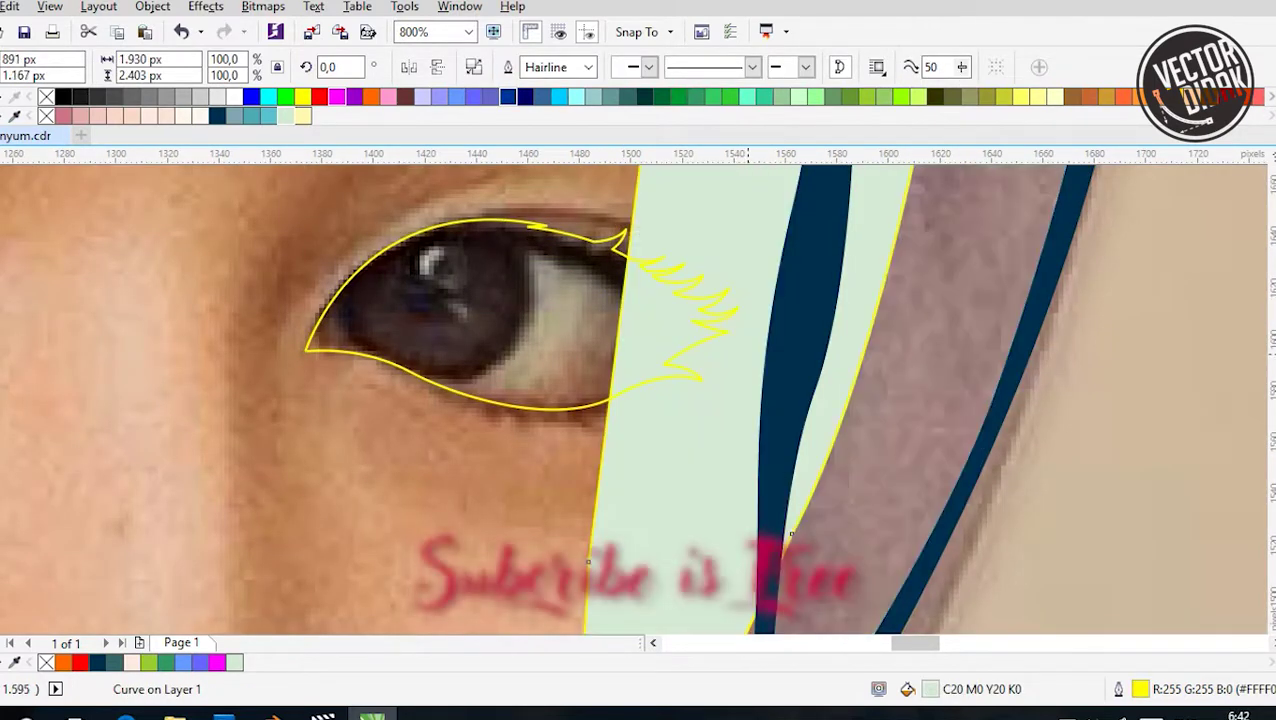
left_click(1002, 609)
key("Escape")
left_click(535, 373)
key("Escape")
scroll(720, 383, "up", 1)
scroll(640, 400, "down", 1)
left_click(670, 327)
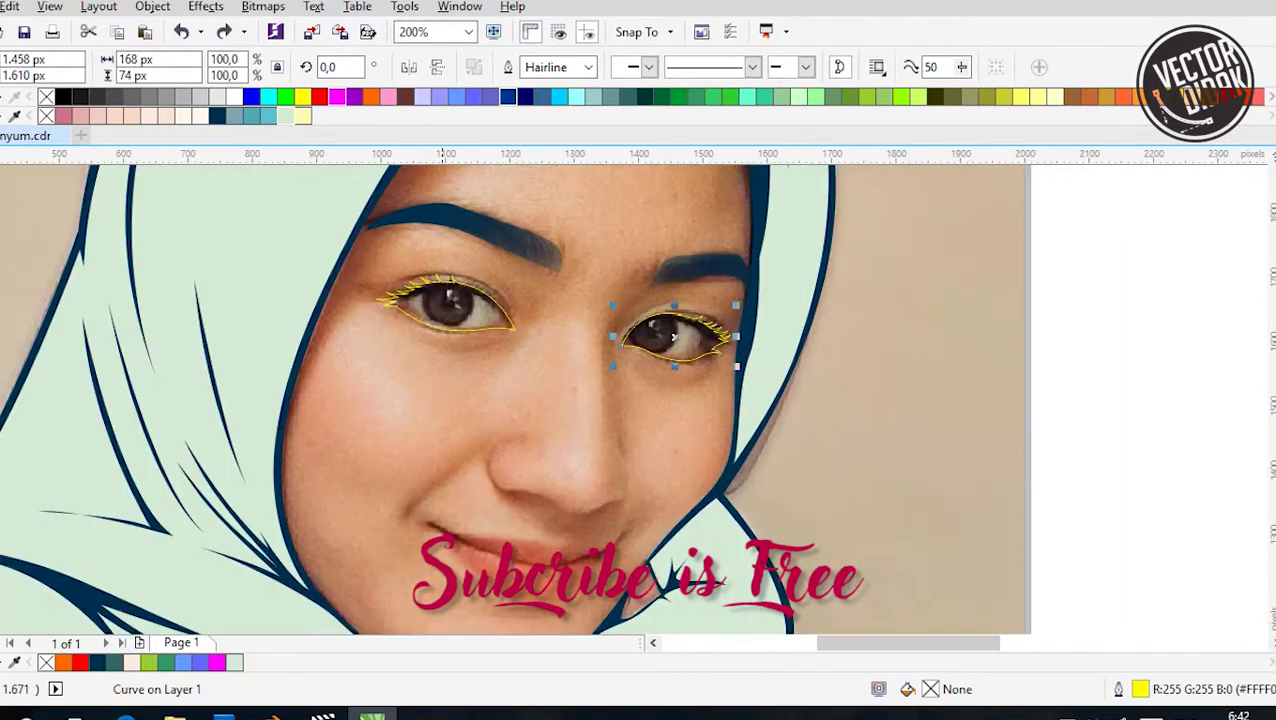
left_click(441, 293, "shift")
key("ctrl+l")
scroll(507, 232, "up", 1)
scroll(507, 232, "down", 1)
left_click(383, 340)
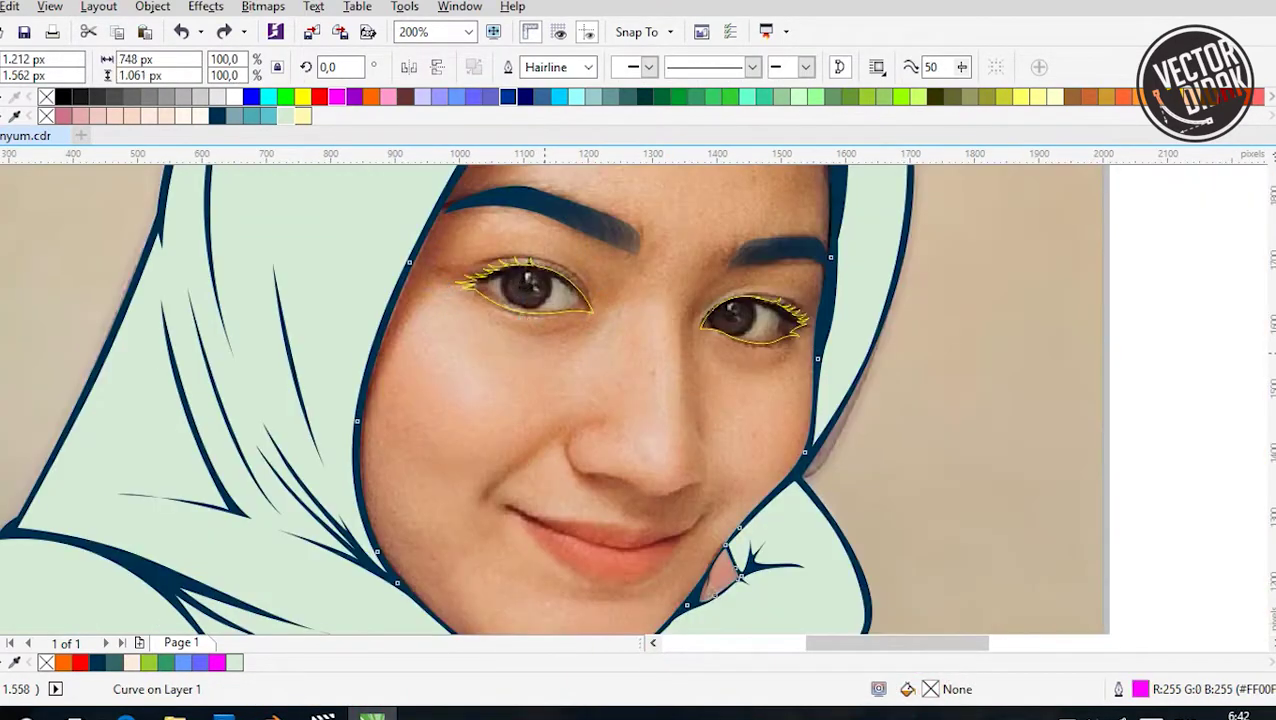
key("Escape")
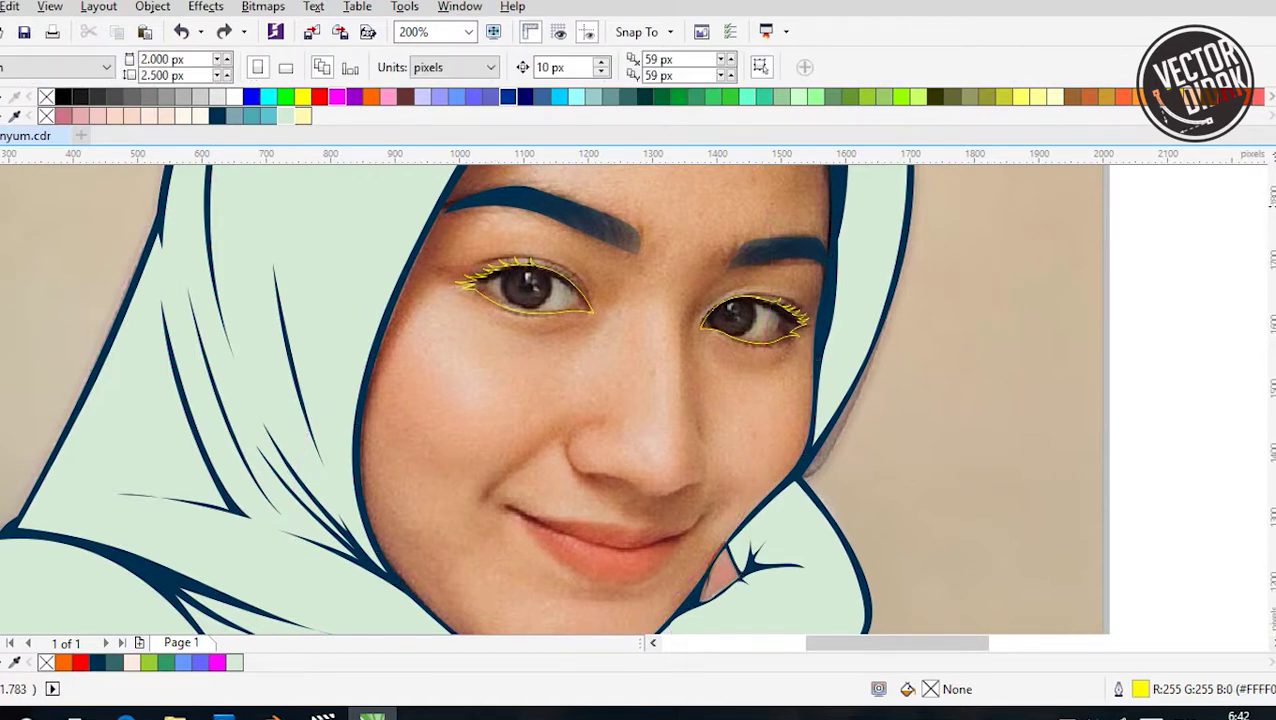
Trace a closed inner opening in the left-hand eye, curving from the inner corner over the iris and back along the lower lid
scroll(545, 298, "up", 2)
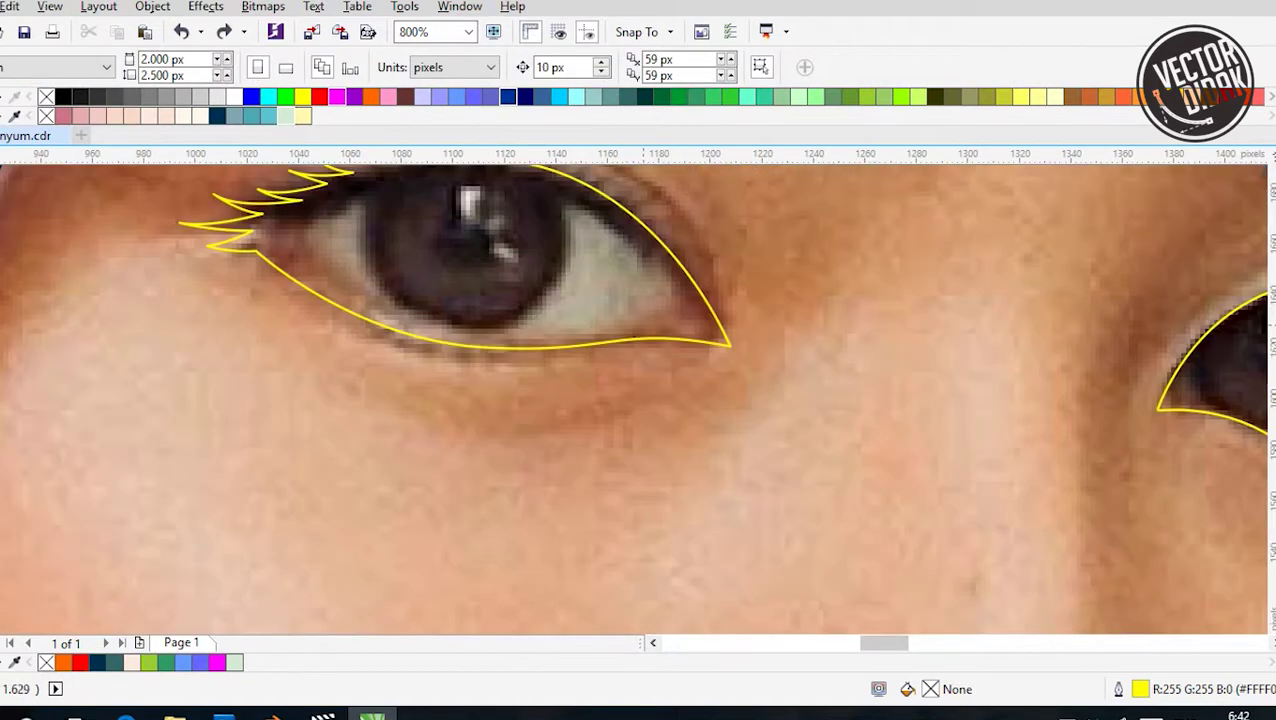
key("Tab")
left_click(573, 67)
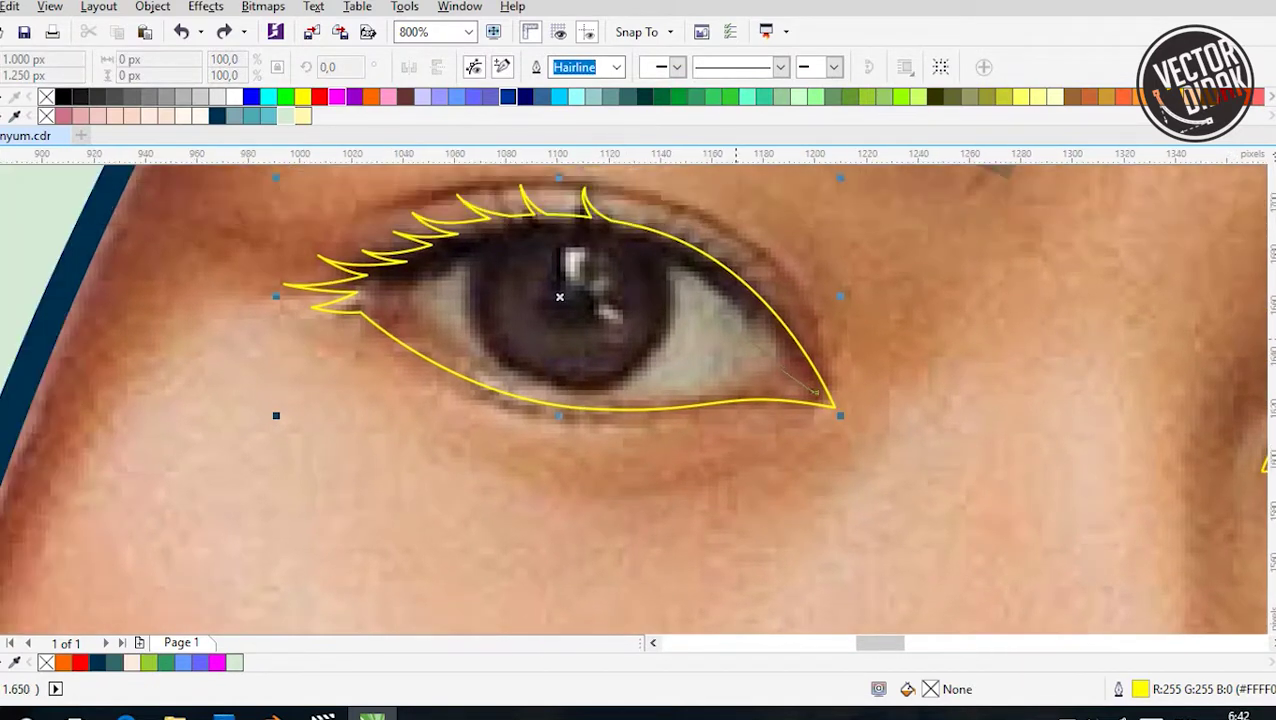
left_click_drag(613, 240, 754, 266)
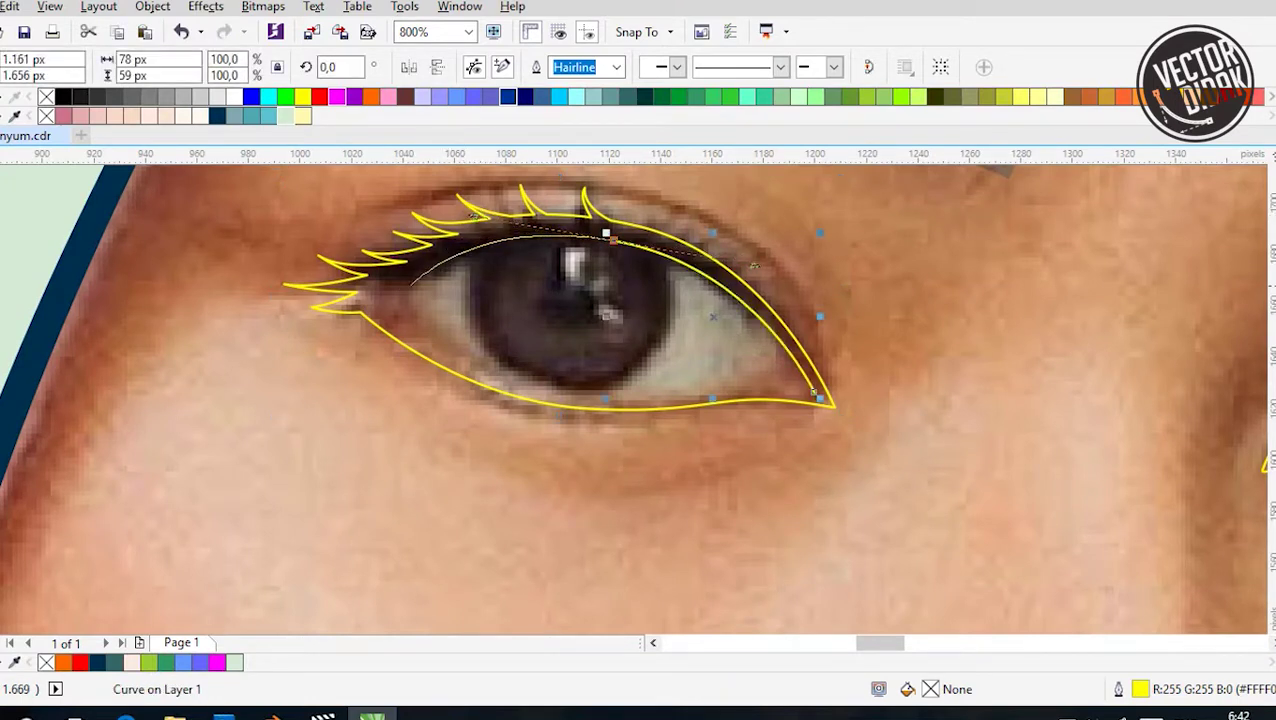
left_click(396, 293)
left_click_drag(580, 402, 658, 403)
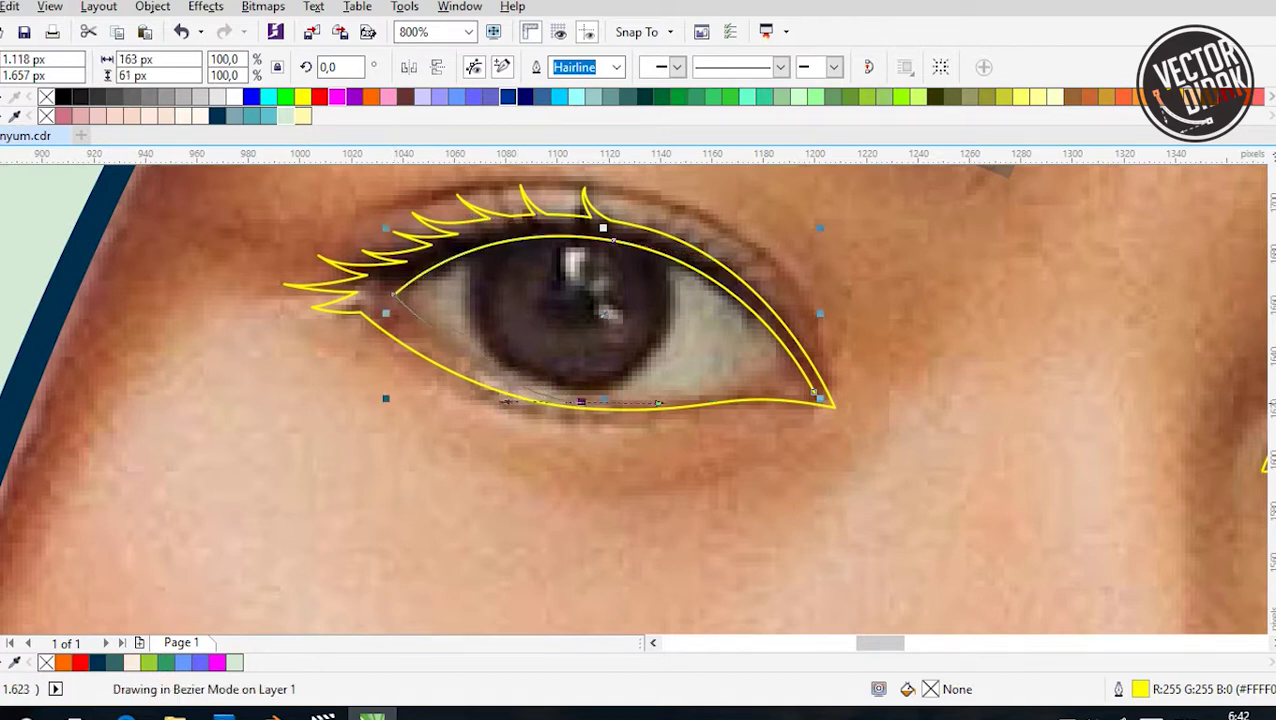
left_click_drag(738, 425, 738, 425)
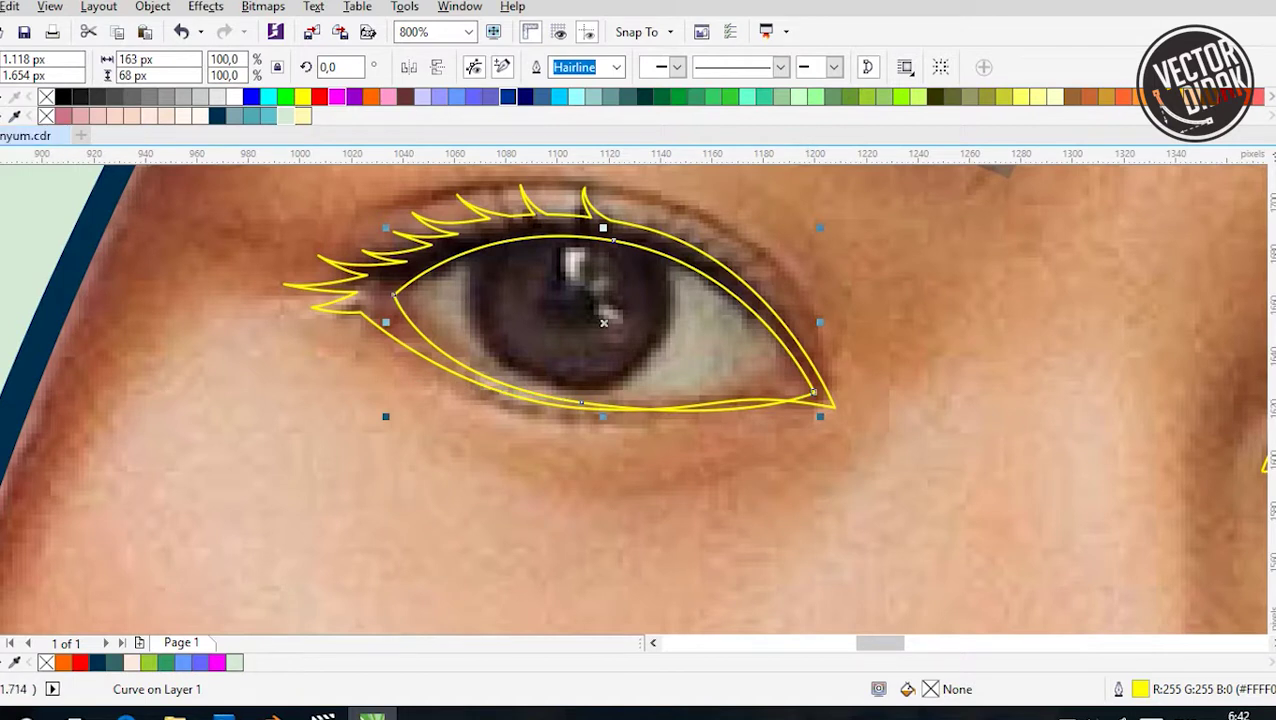
Trim the inner opening out of the left-hand eye outline, keeping the opening as its own shape
key("Tab")
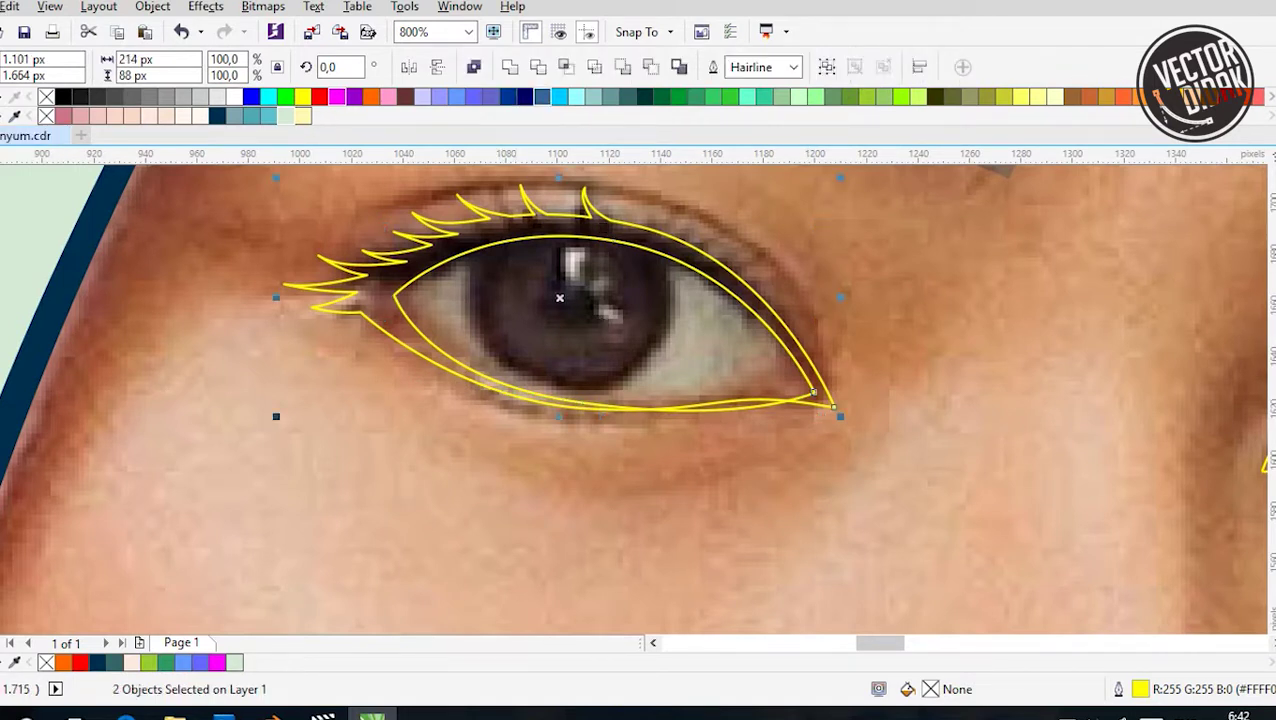
key("Tab")
key("Tab")
key("Tab")
key("Tab")
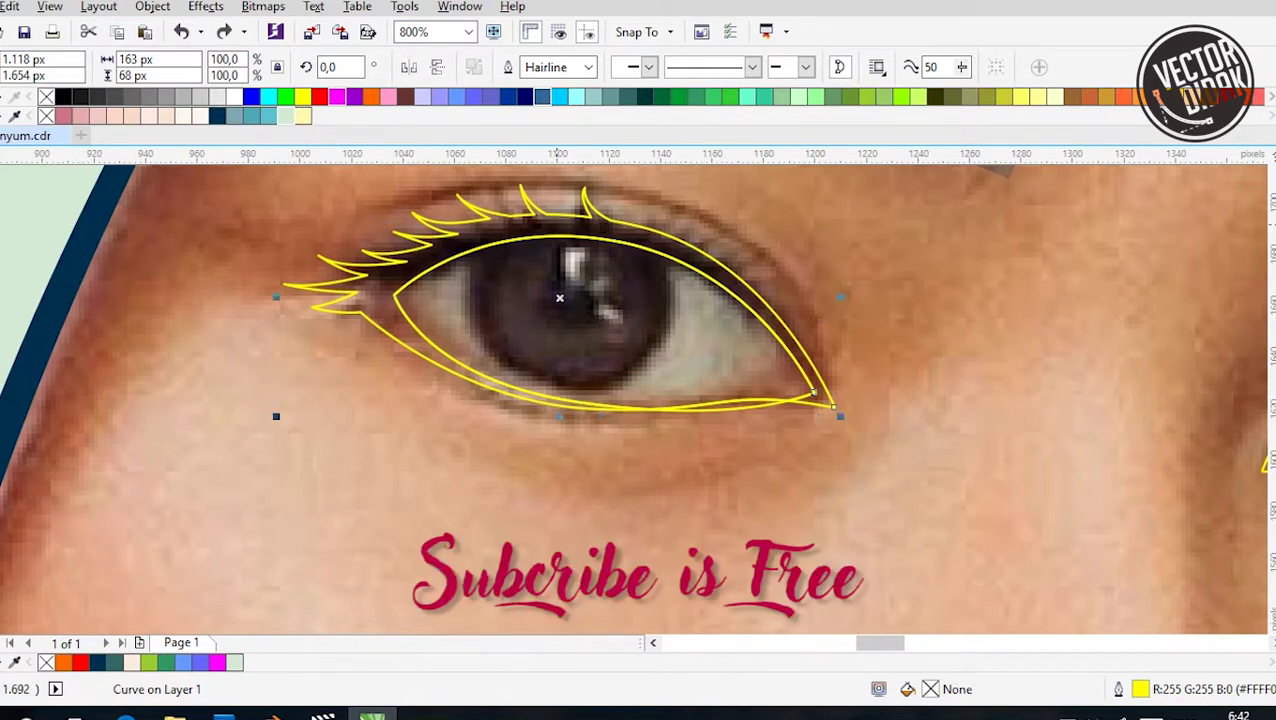
key("Tab")
Trace the upper edge of the right-hand eye's inner opening with a Bezier curve, starting at the inner corner and arching over the iris
scroll(545, 299, "down", 2)
key("Tab")
scroll(638, 400, "right", 3)
scroll(690, 378, "up", 2)
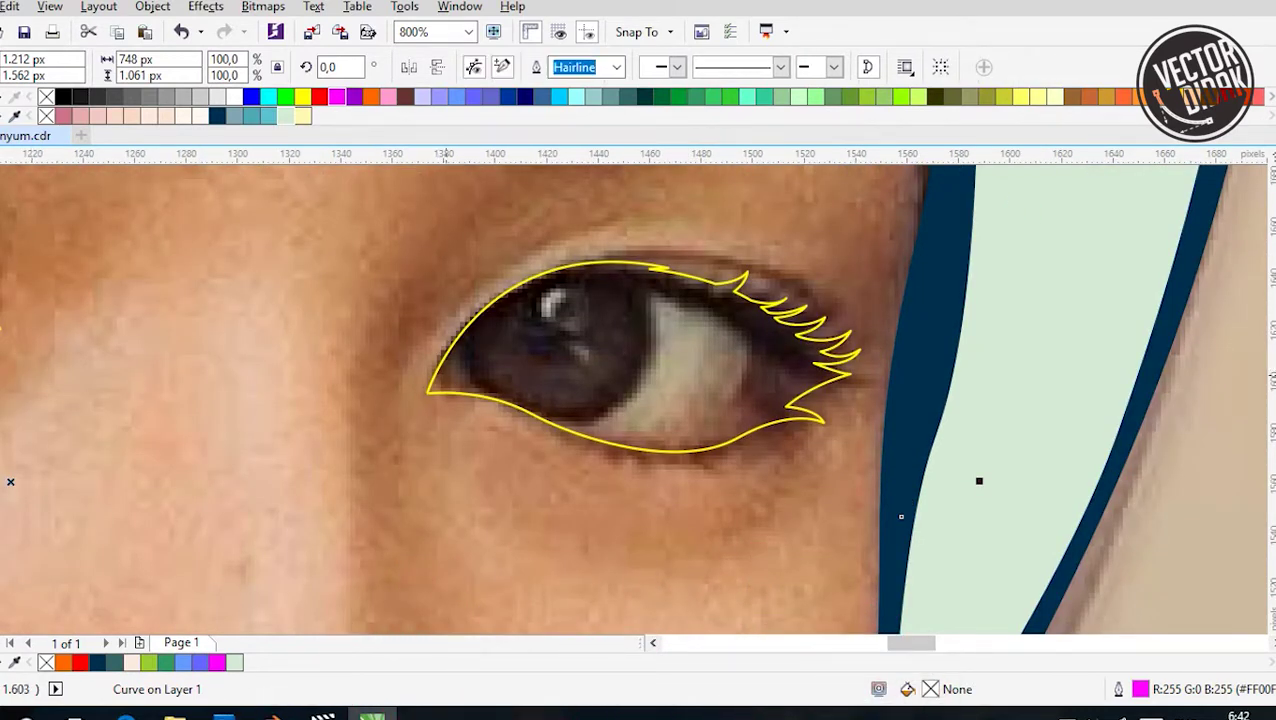
key("F5")
left_click(445, 378)
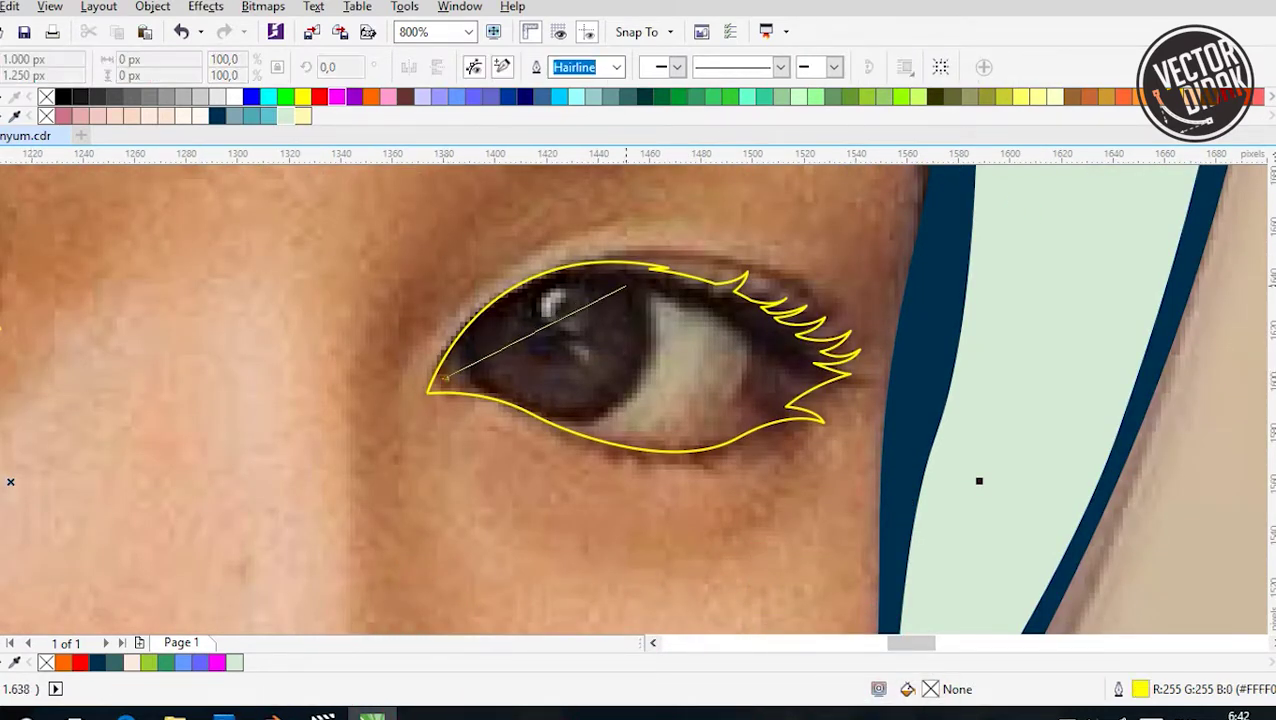
left_click_drag(660, 291, 831, 331)
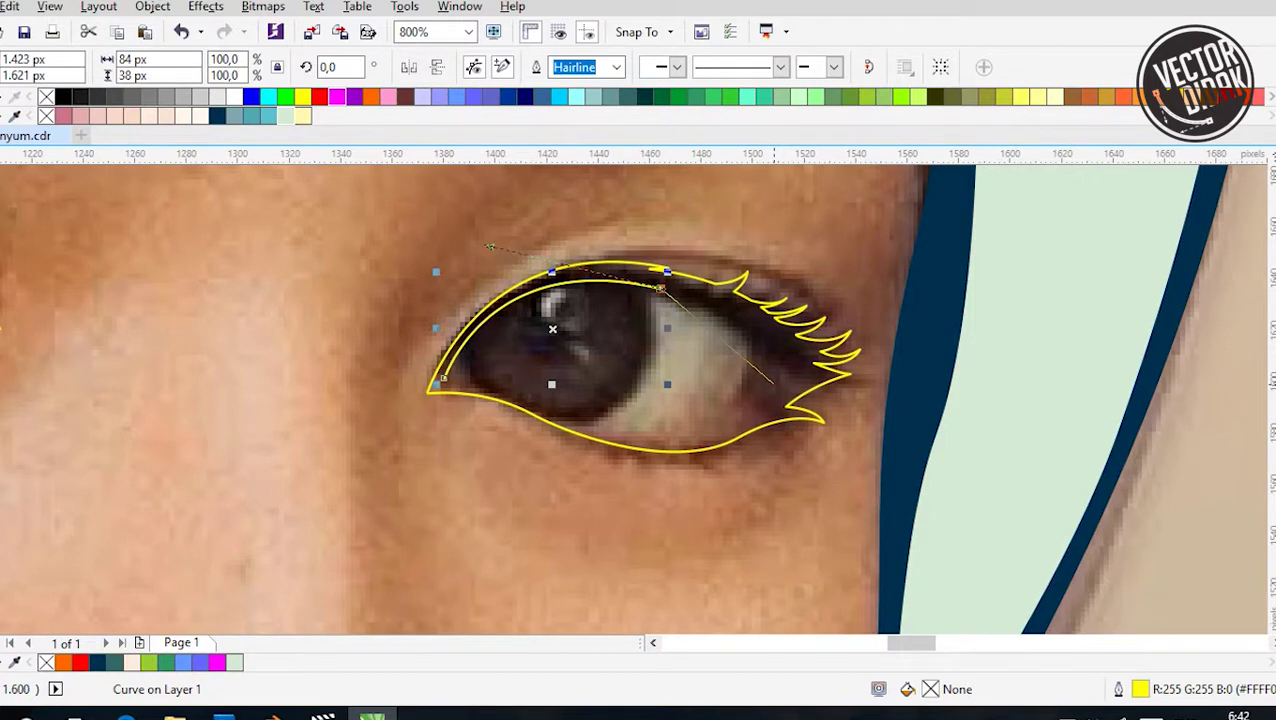
Continue the right-hand inner opening around the outer corner and along the lower lid, closing it at the inner corner
left_click_drag(773, 381, 785, 438)
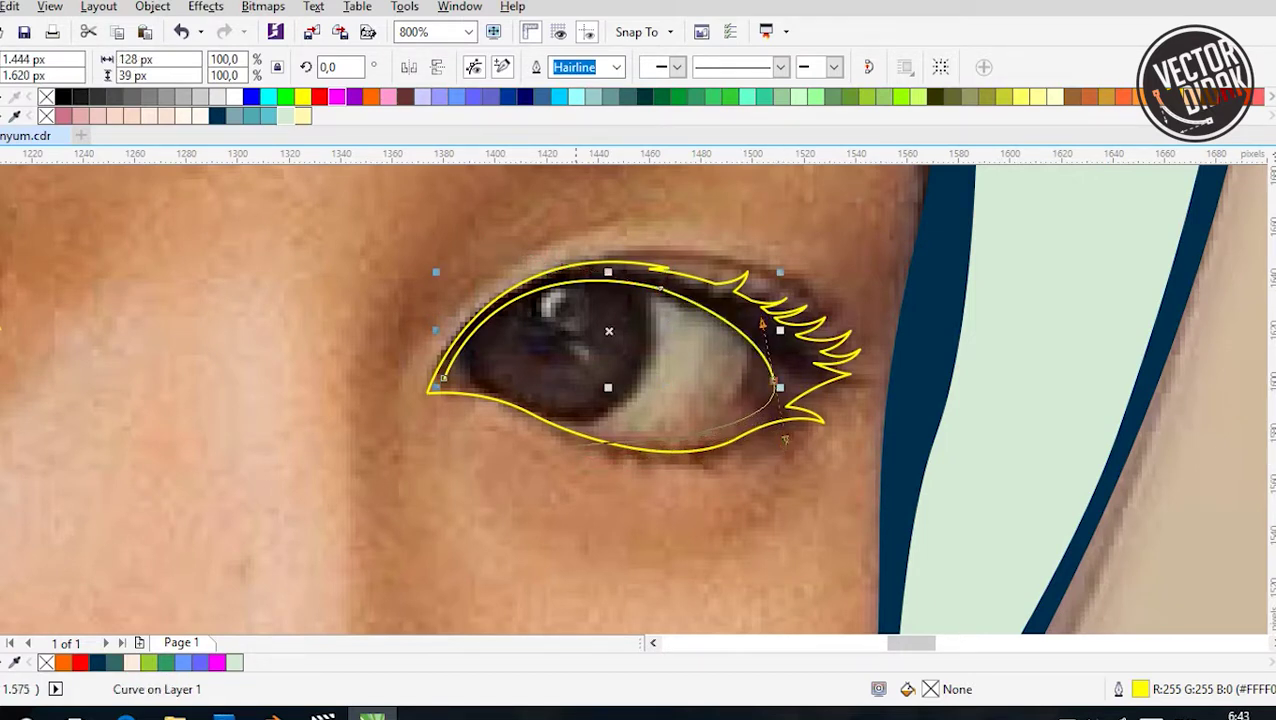
mouse_move(598, 440)
left_mouse_down()
mouse_move(645, 442)
mouse_move(490, 432)
left_mouse_up()
key("ctrl+z")
mouse_move(765, 452)
left_mouse_down()
mouse_move(750, 456)
mouse_move(760, 452)
left_mouse_up()
left_click(760, 452)
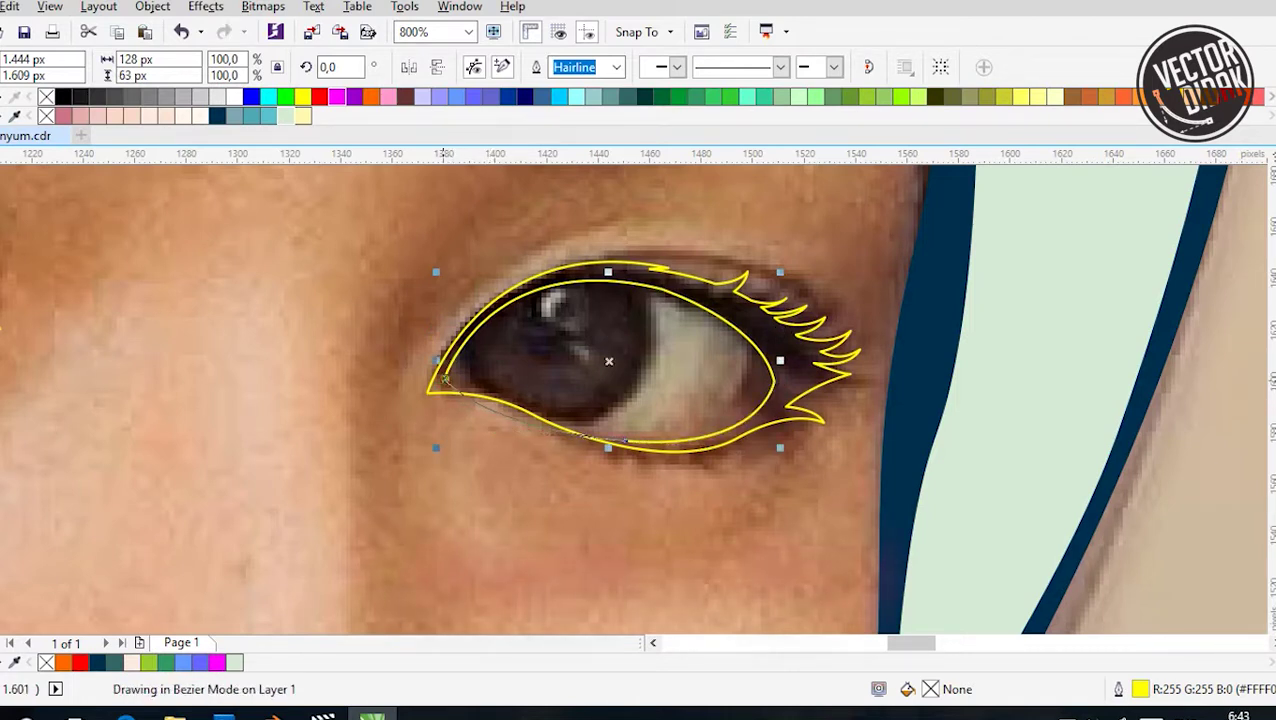
key("space")
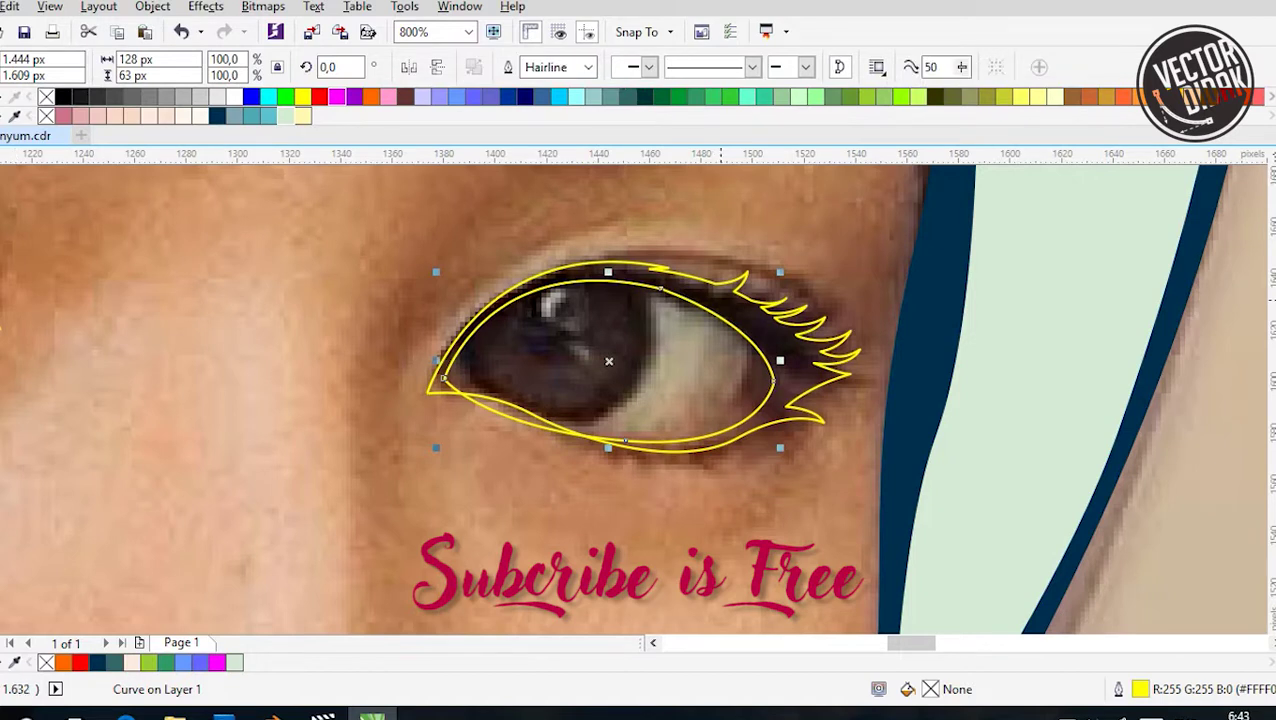
Trim the inner opening out of the right-hand eye outline
left_click(901, 516)
left_click(625, 440)
mouse_move(625, 440)
left_mouse_down()
mouse_move(587, 535)
mouse_move(625, 440)
left_mouse_up()
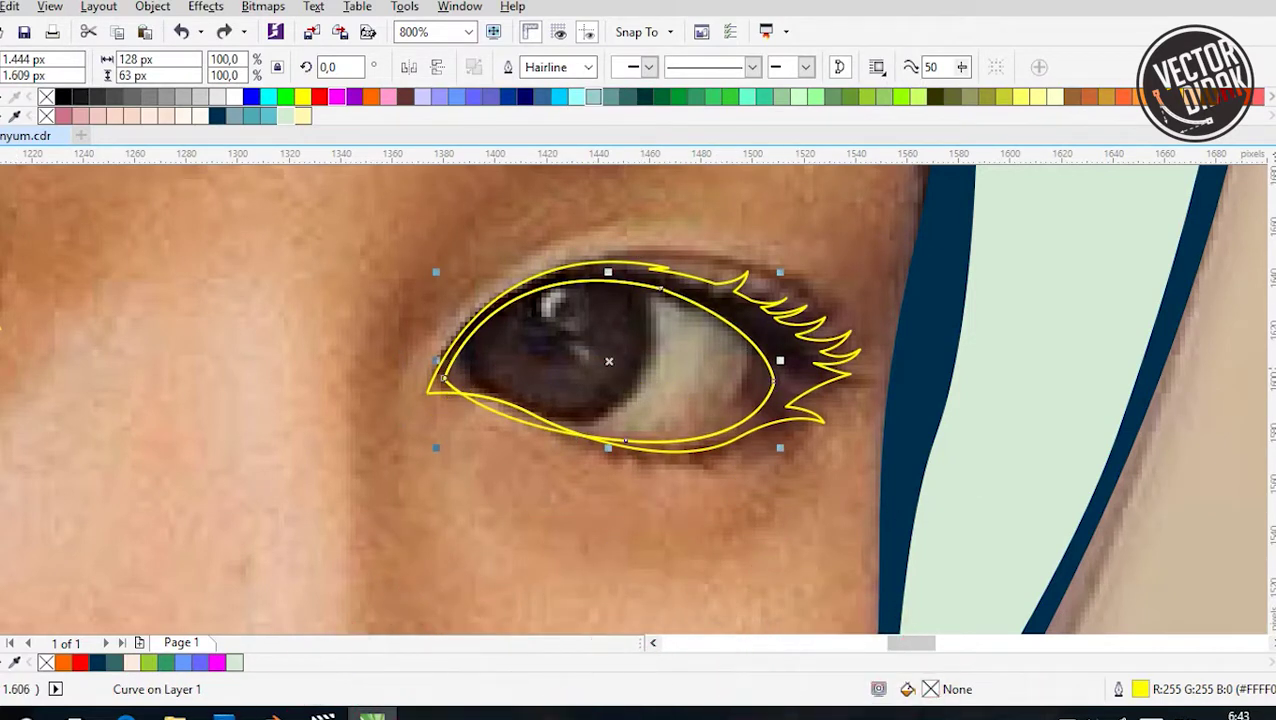
scroll(670, 380, "down", 2)
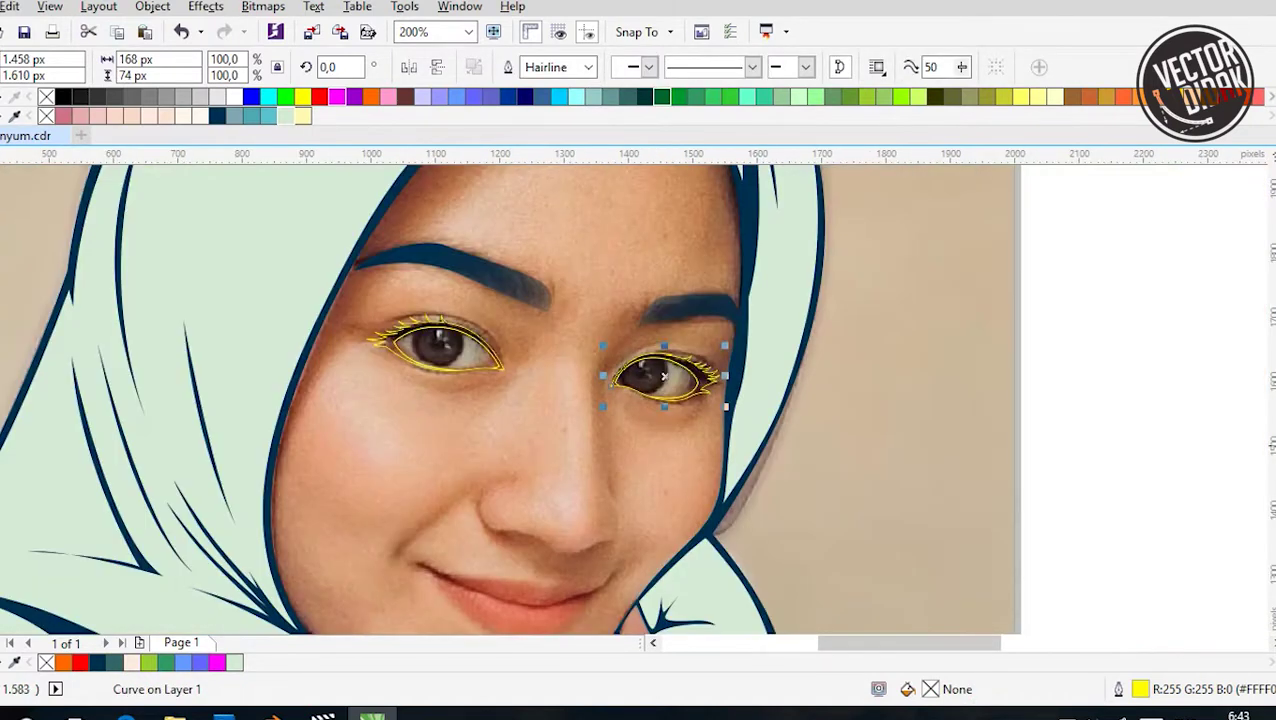
key("Escape")
scroll(690, 385, "up", 2)
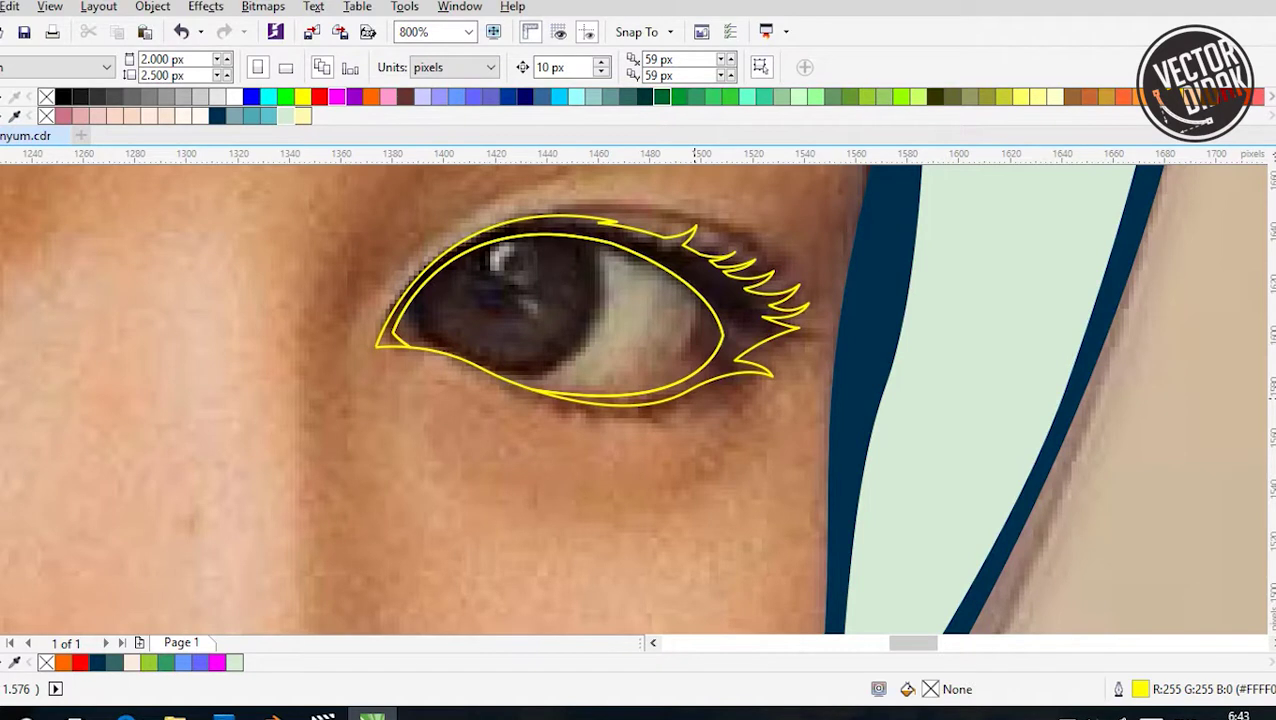
Fill the left-hand eye's lash outline with dark blue C100 M77 Y45 K41
scroll(640, 400, "down", 1)
scroll(640, 400, "left", 3)
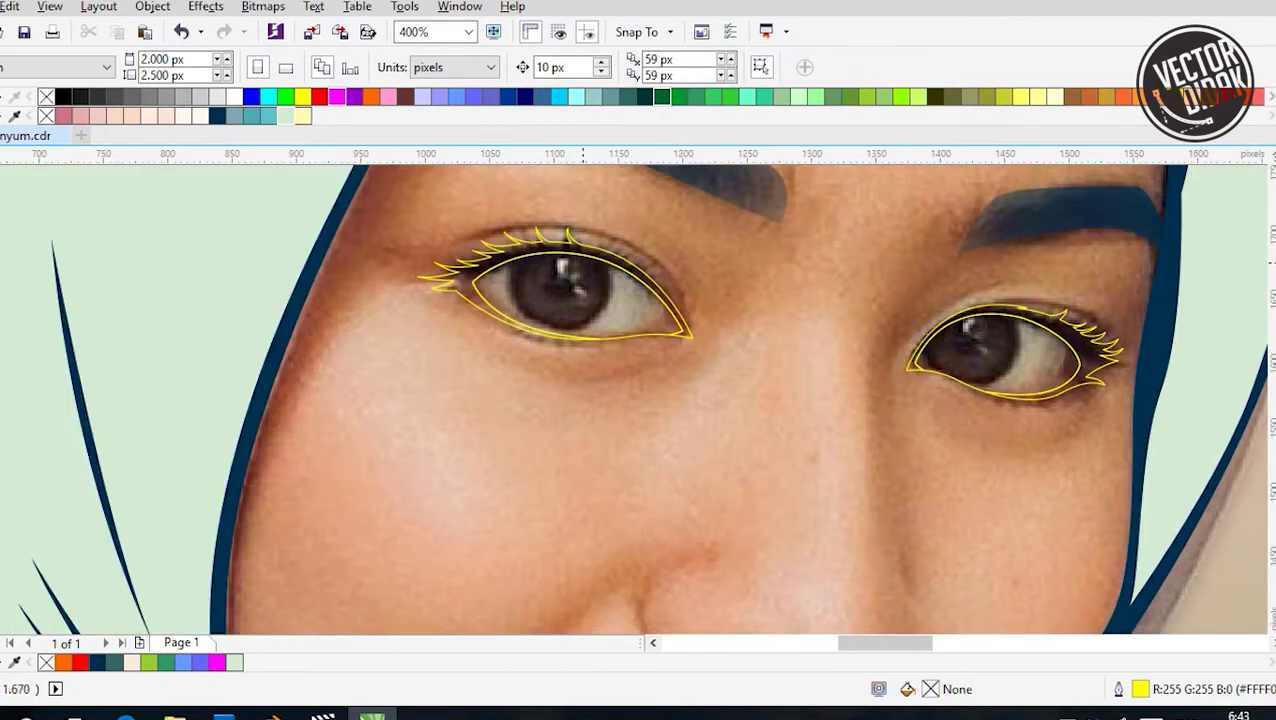
scroll(508, 260, "up", 1)
left_click(508, 262)
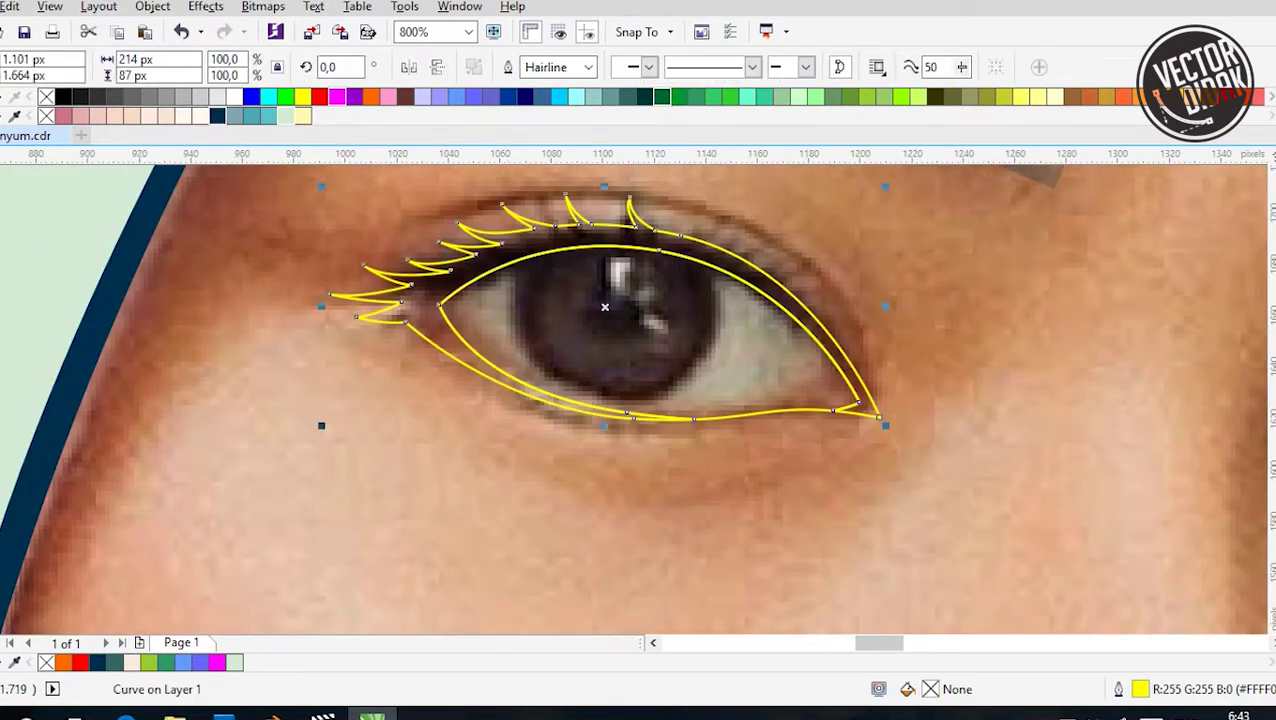
left_click(217, 115)
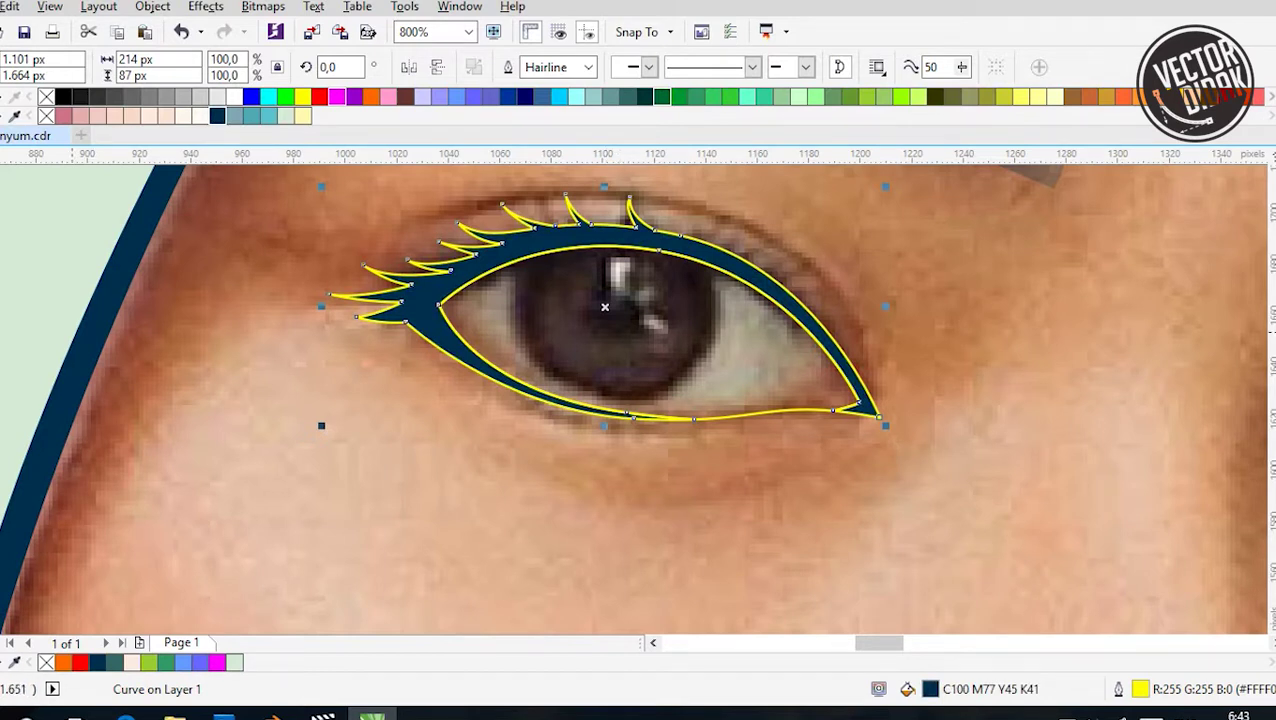
Draw a circle about 77 px wide over the left-hand iris and intersect it with the inner eye opening
key("F7")
left_click_drag(604, 347, 698, 441)
left_click_drag(604, 347, 612, 313)
left_click_drag(516, 217, 501, 203)
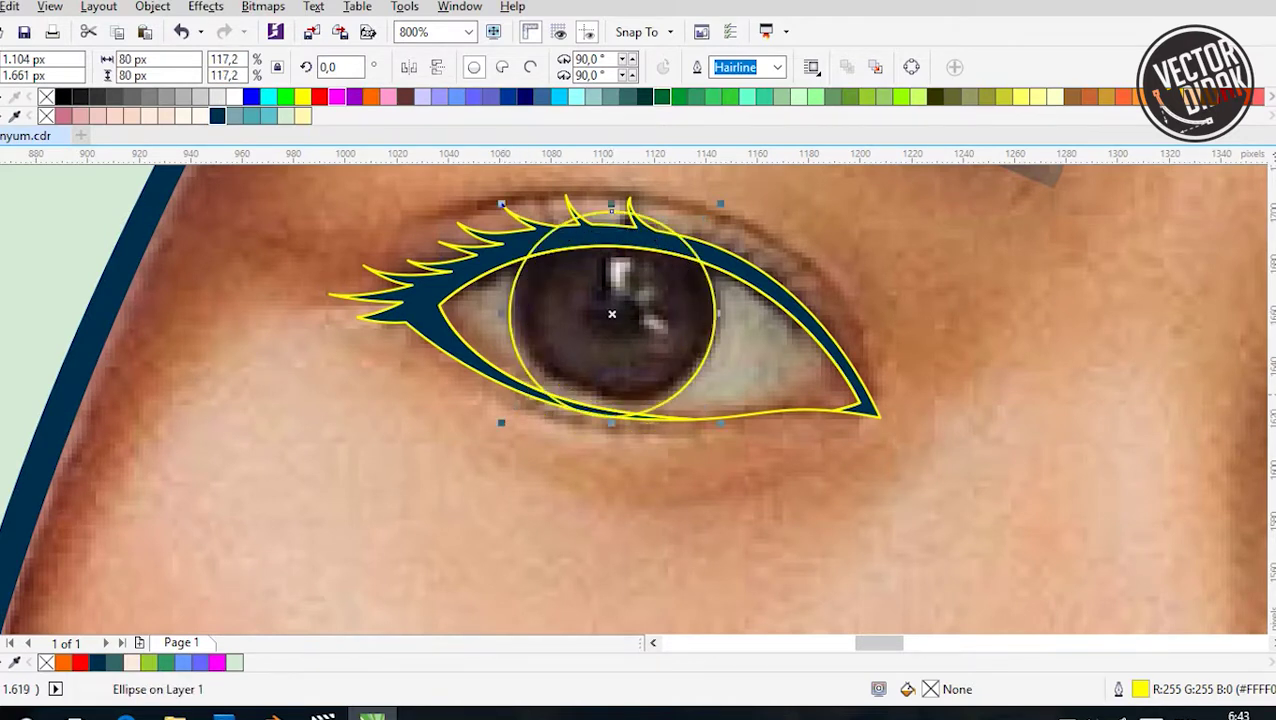
left_click_drag(498, 424, 504, 419)
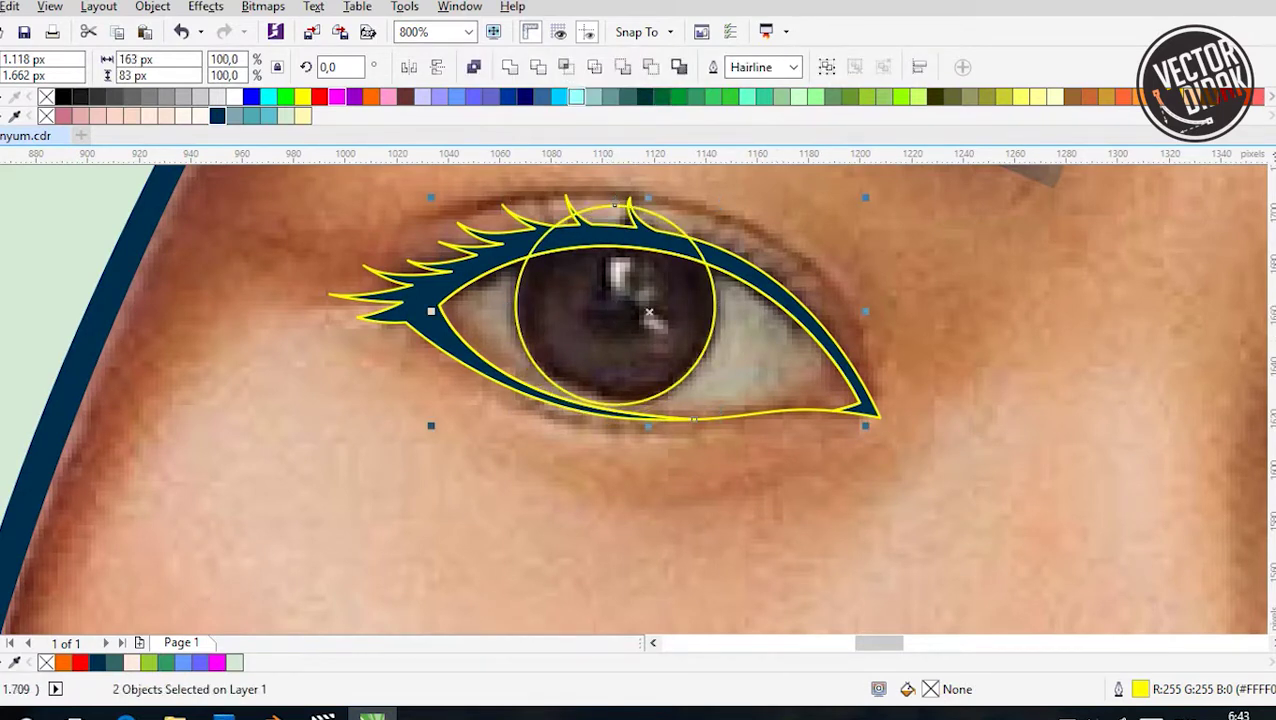
key("Tab")
key("Tab")
Turn the leftover circle into three small highlight circles over the iris reflections, the smallest about 5 px wide
left_click_drag(615, 205, 576, 298)
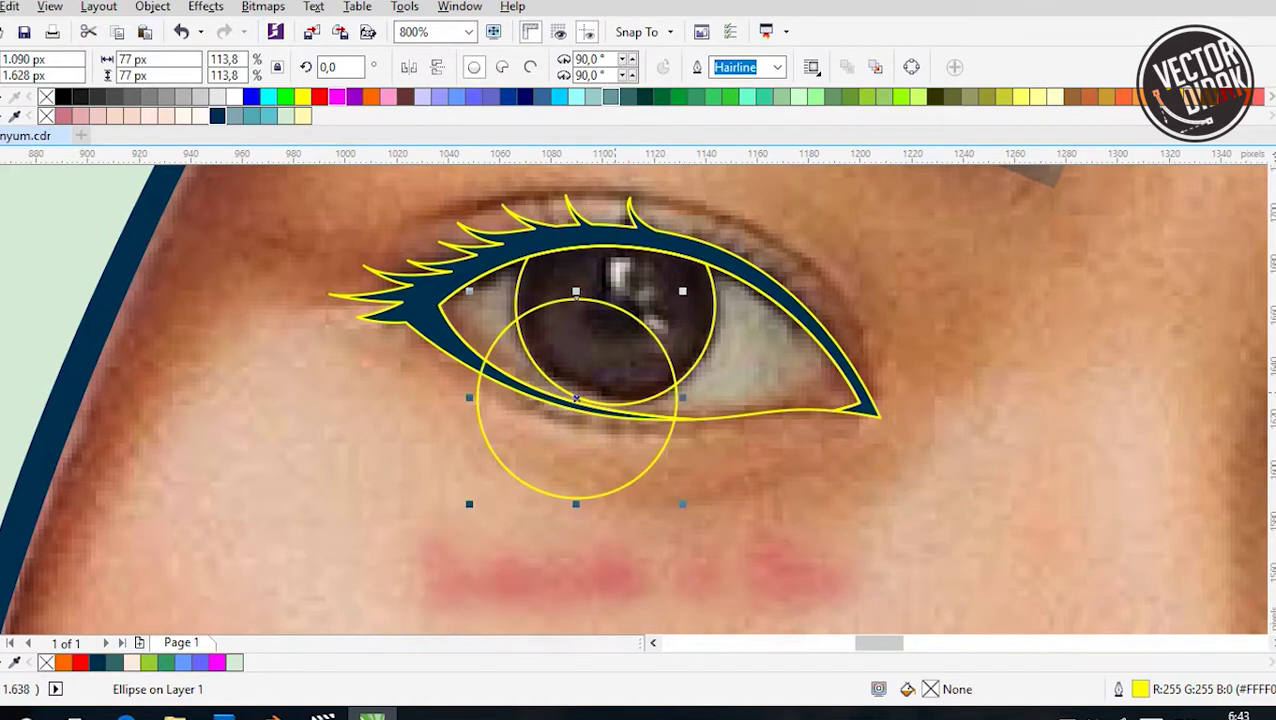
left_click_drag(676, 498, 657, 243)
scroll(656, 320, "up", 1)
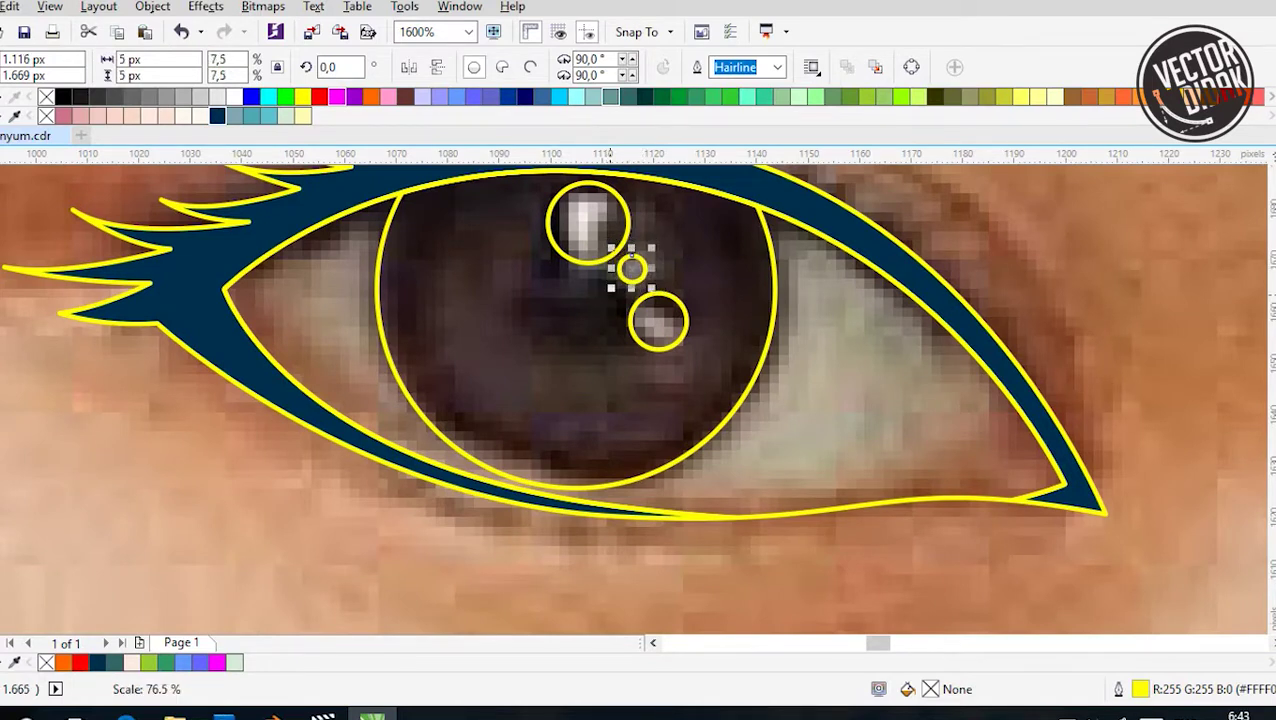
Place a pupil circle about 22 px wide at the iris centre and fill it with the dark blue line-art colour
left_click_drag(586, 180, 580, 250)
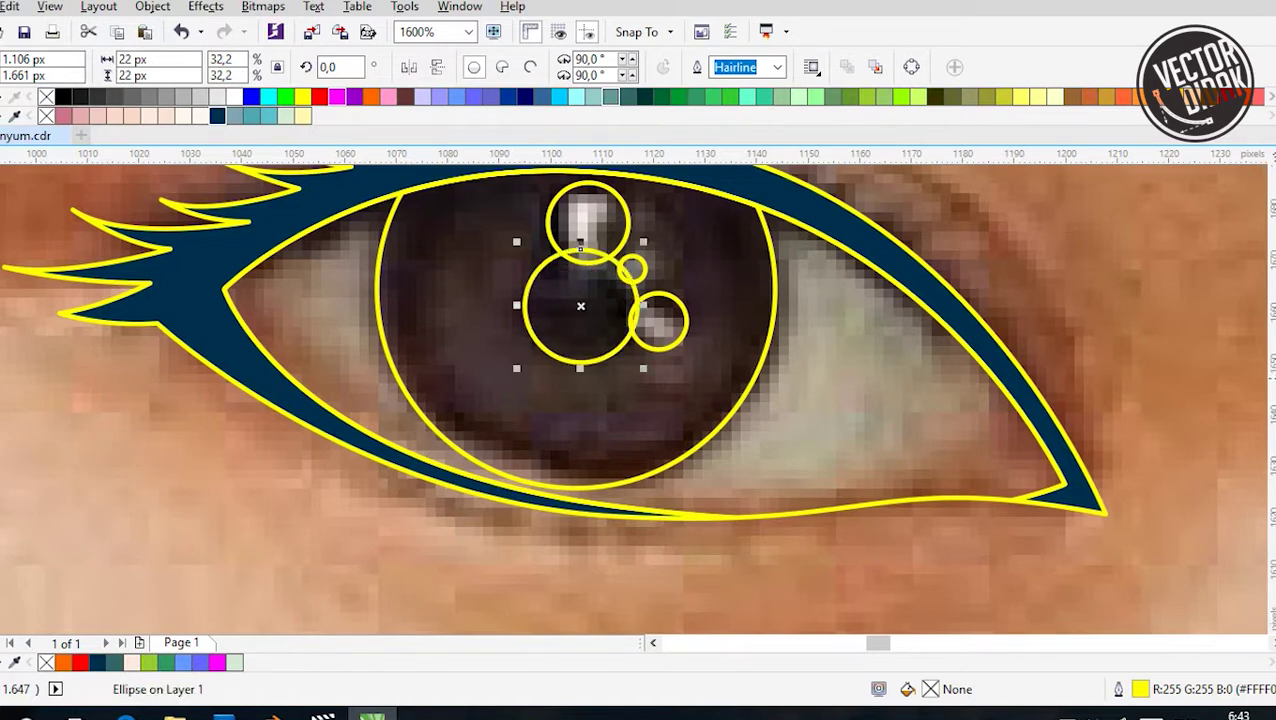
left_click(217, 115)
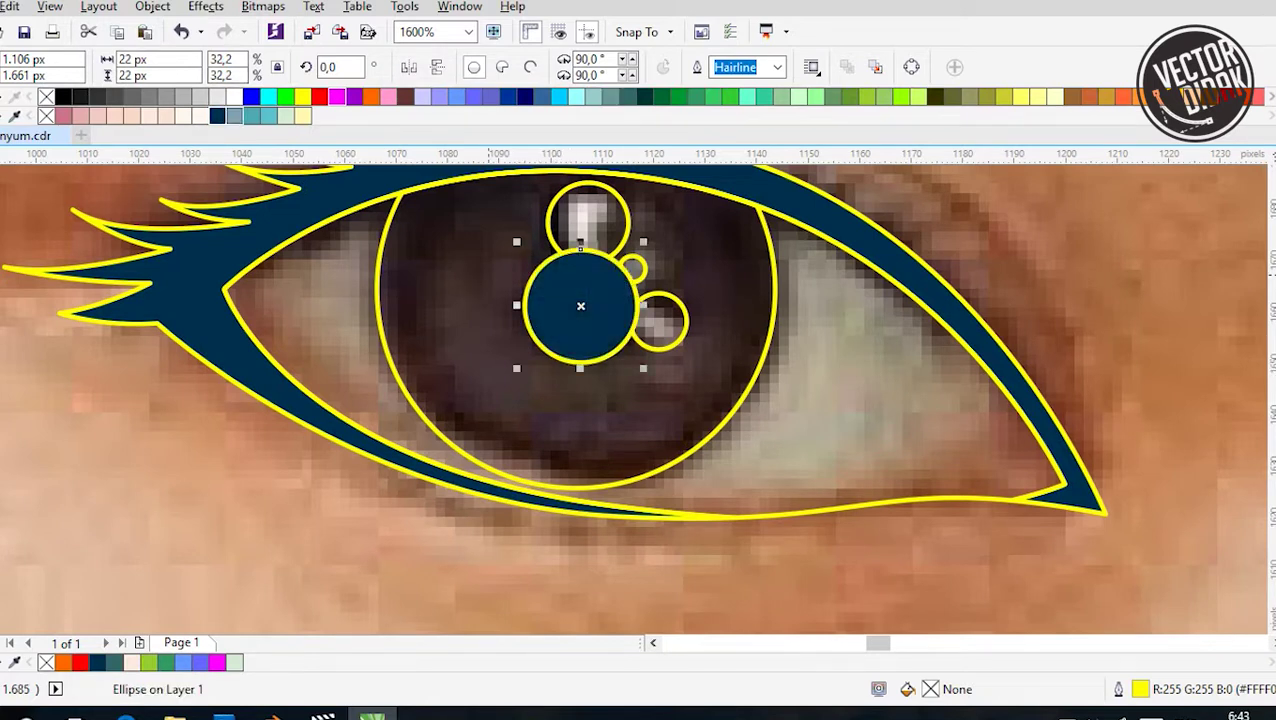
Scale a copy of the iris outline to about 86 px wide and intersect it with the inner eye opening
key("Tab")
key("Tab")
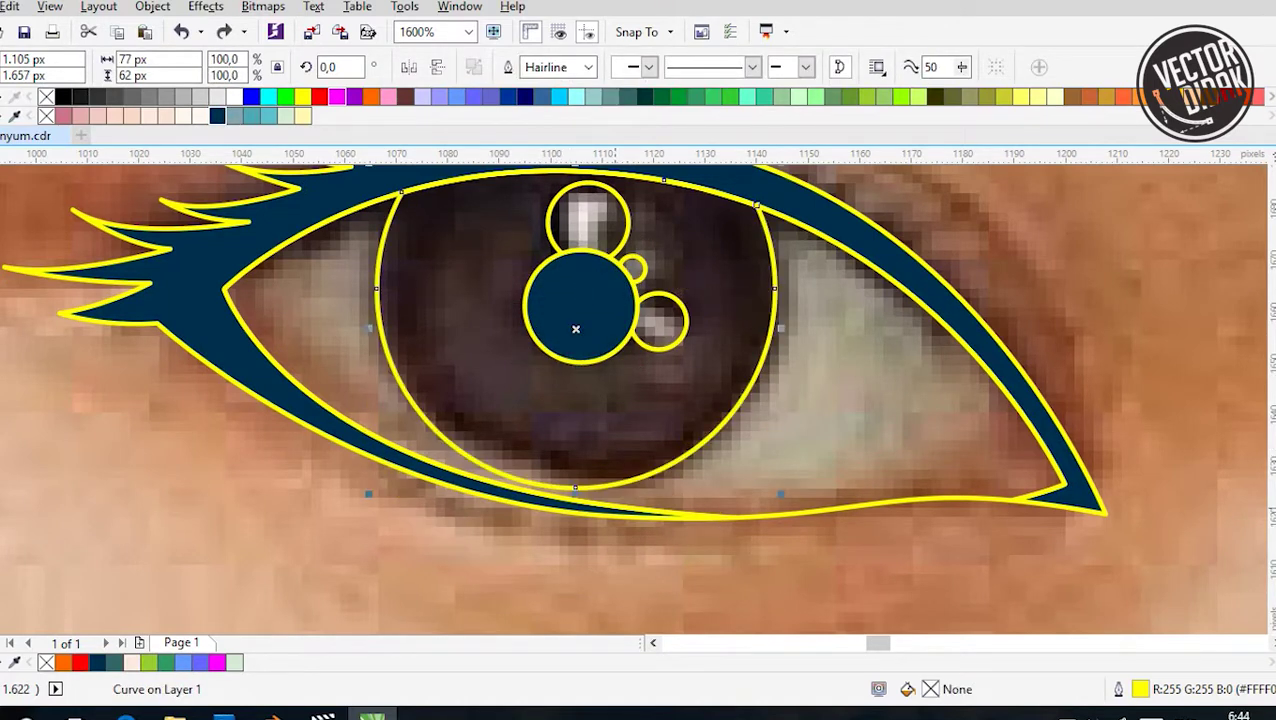
key("F3")
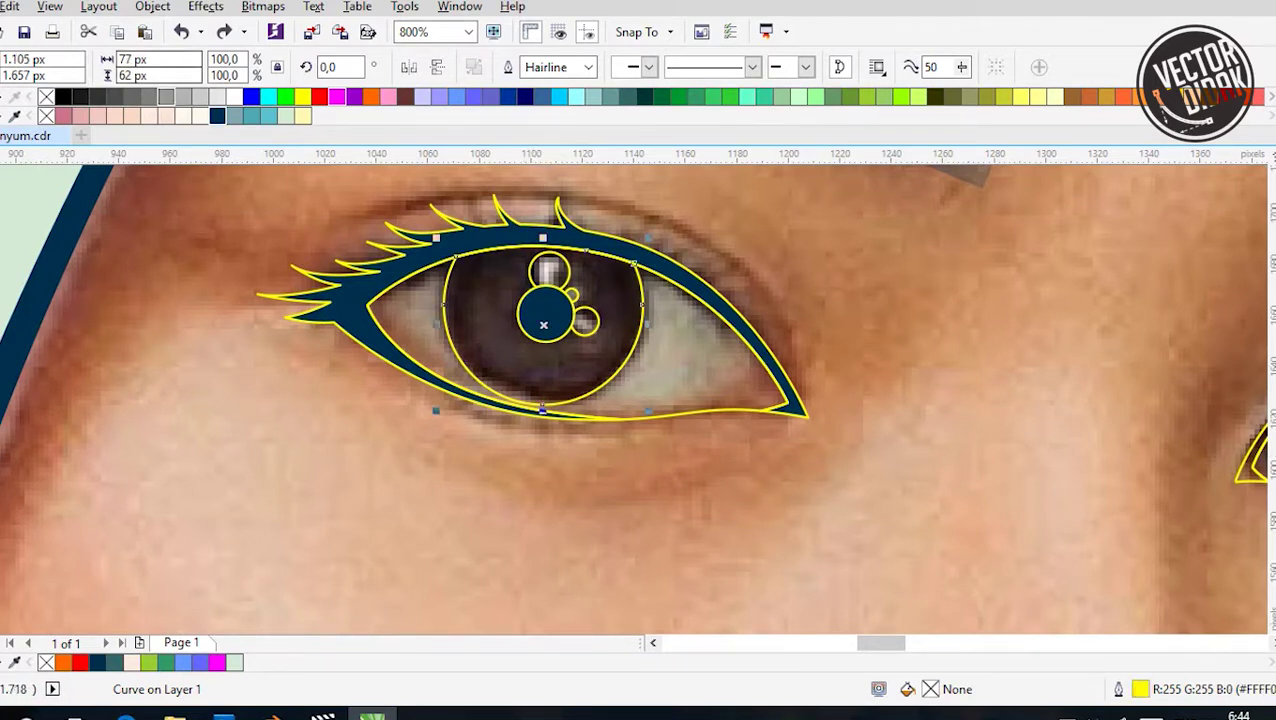
key("ctrl+v")
left_click_drag(436, 238, 424, 228)
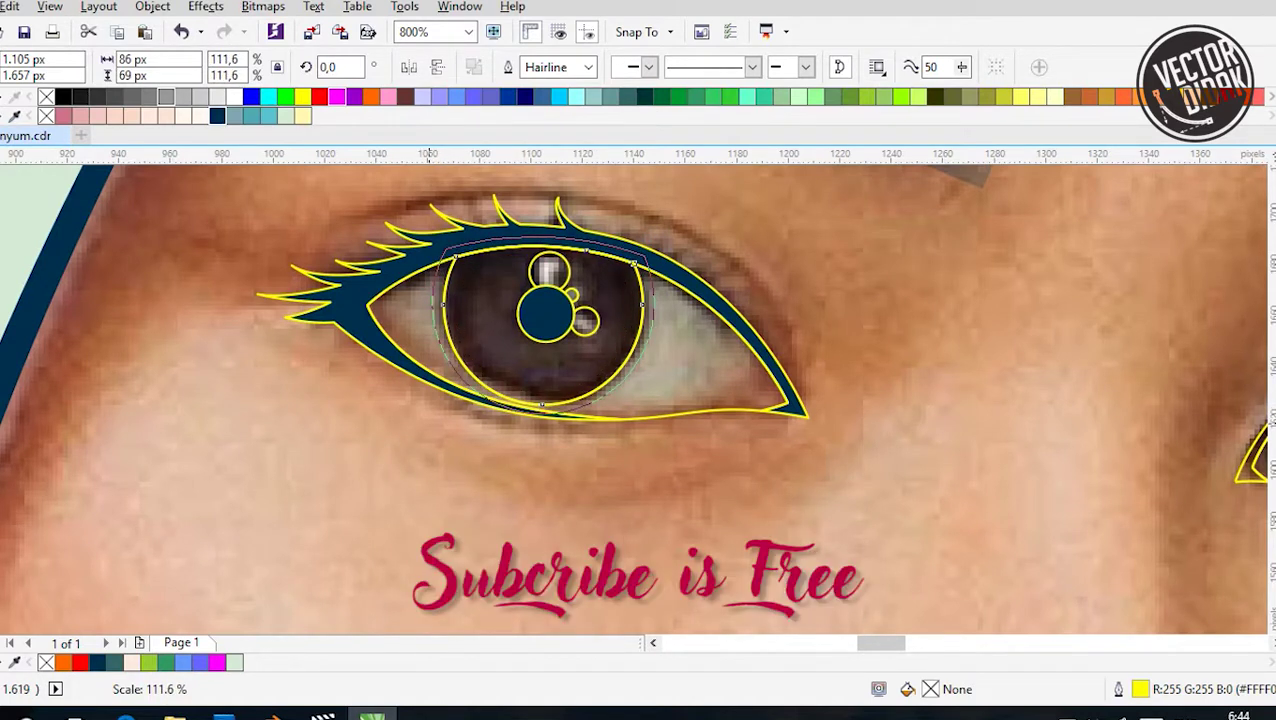
left_click(575, 230, "shift")
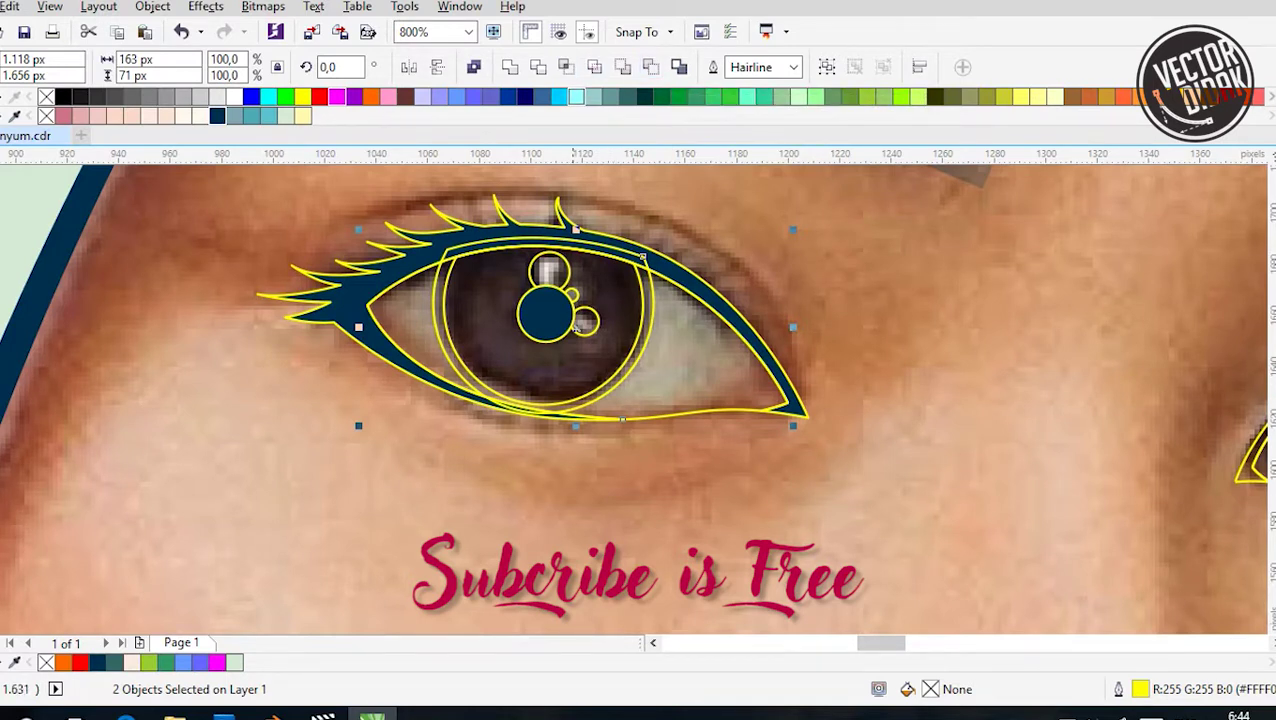
left_click(576, 328)
left_click_drag(465, 405, 404, 547)
key("ctrl+z")
left_click(427, 410, "shift")
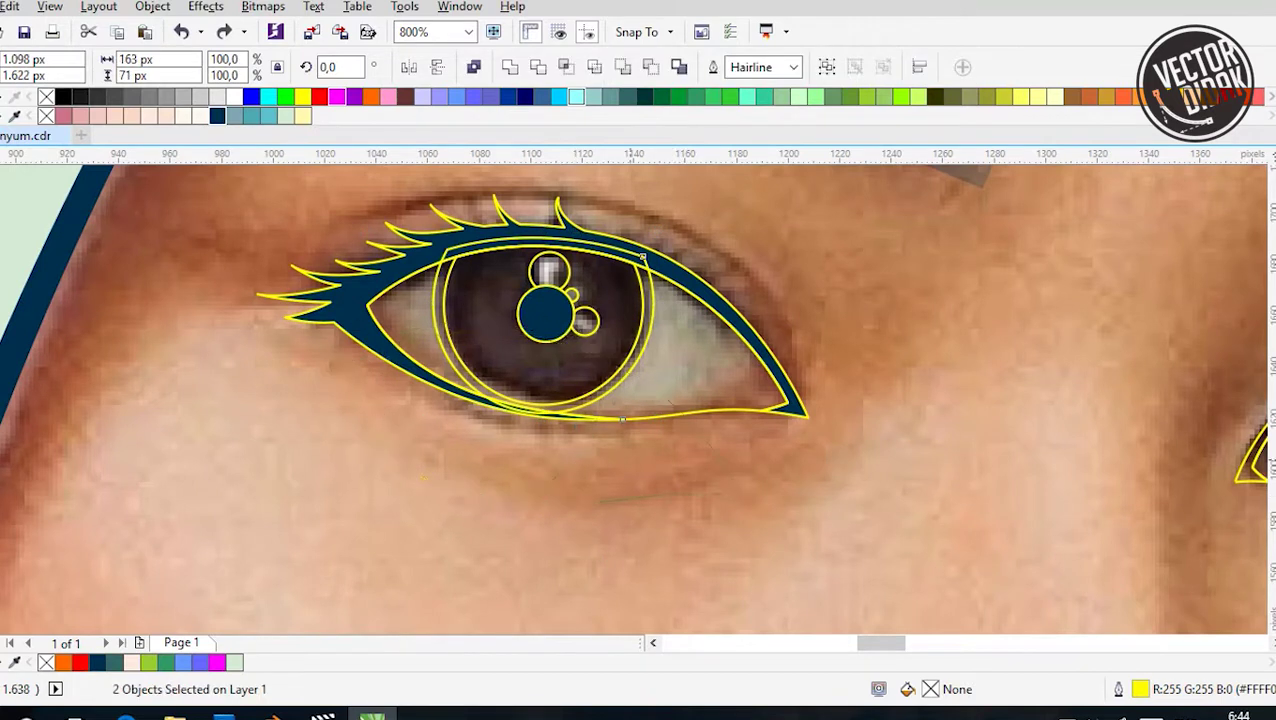
left_click(566, 67)
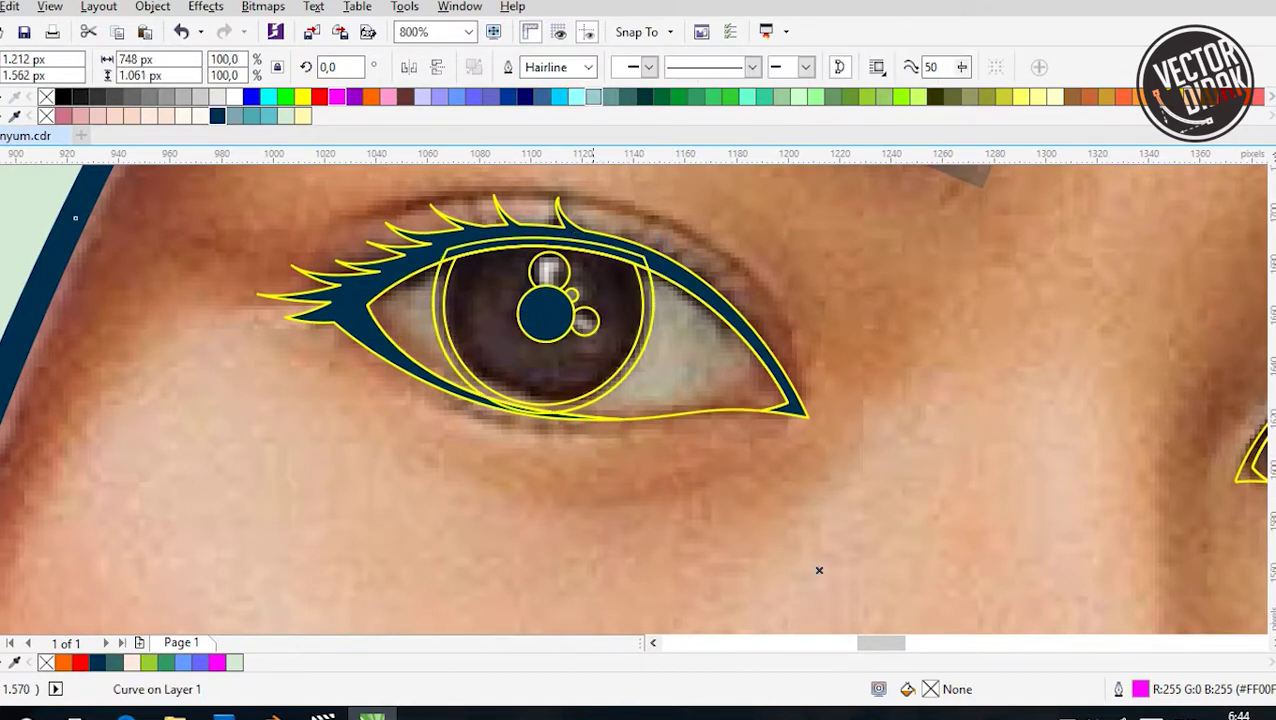
left_click_drag(543, 325, 499, 387)
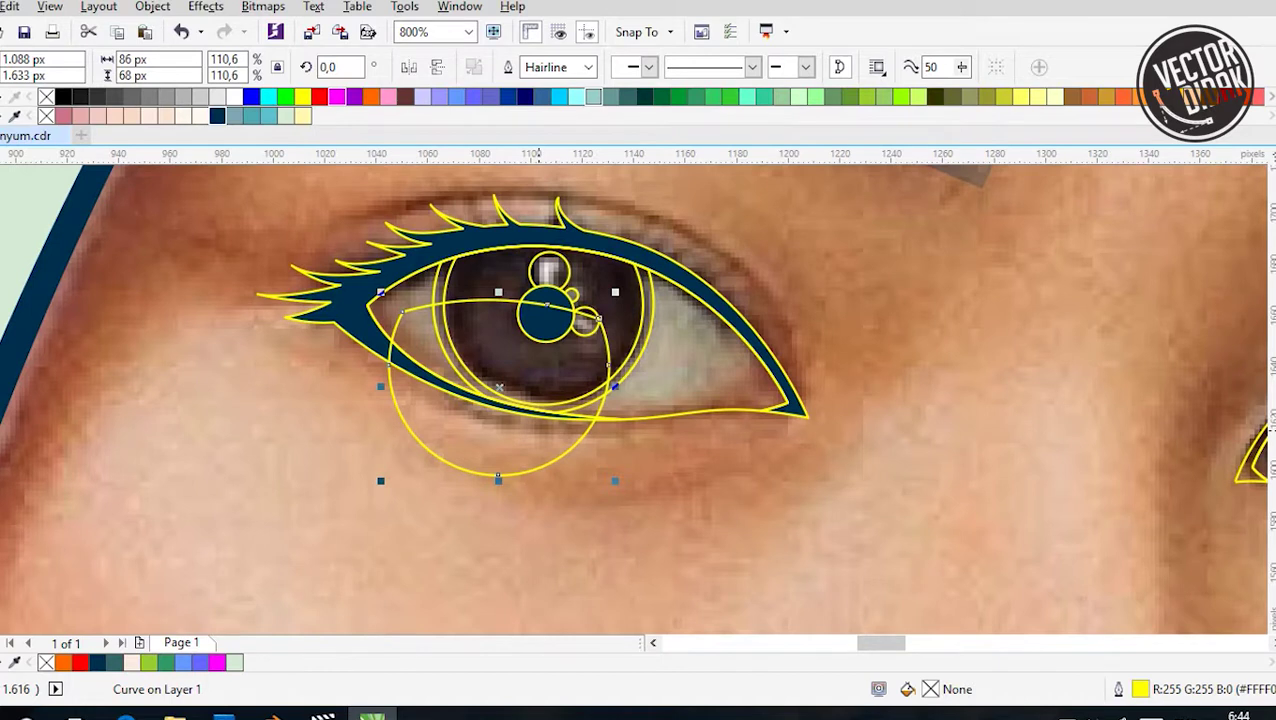
Clear the leftover enlarged outline and subtract a copy of the iris from the intersected shape to form a ring
key("ctrl+z")
key("ctrl+z")
key("ctrl+z")
key("ctrl+c")
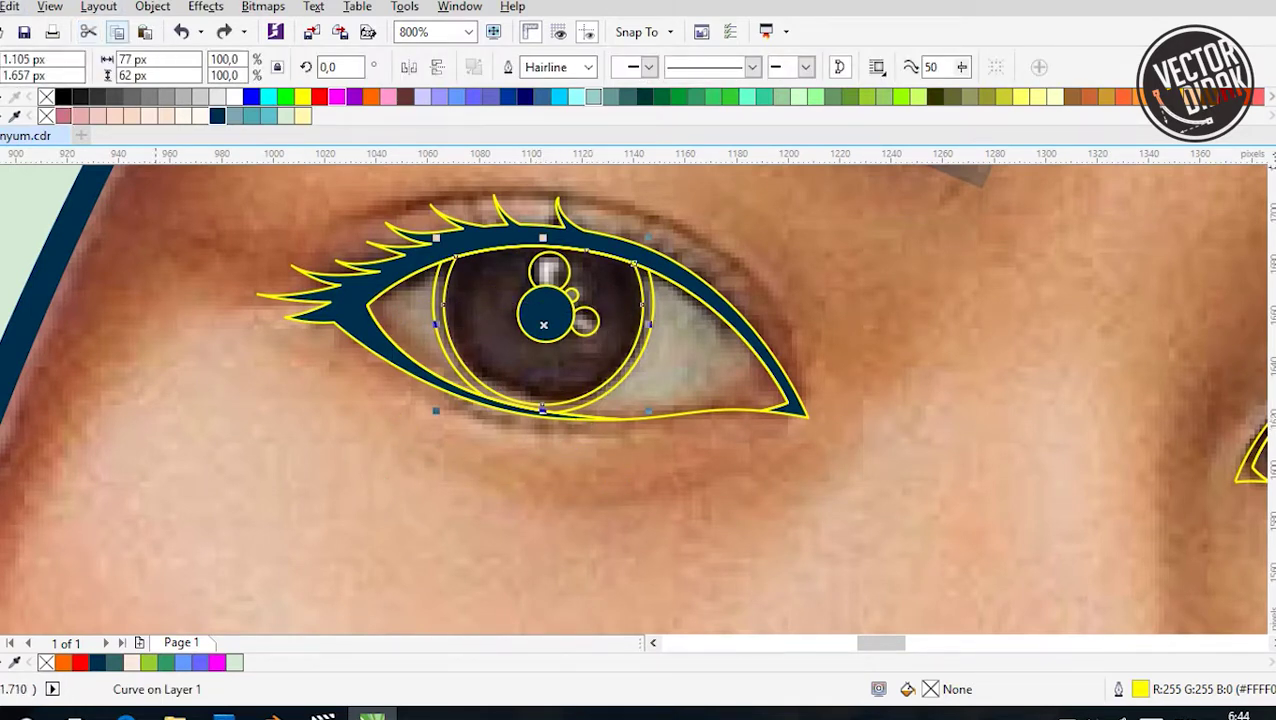
key("ctrl+v")
scroll(601, 378, "up", 1)
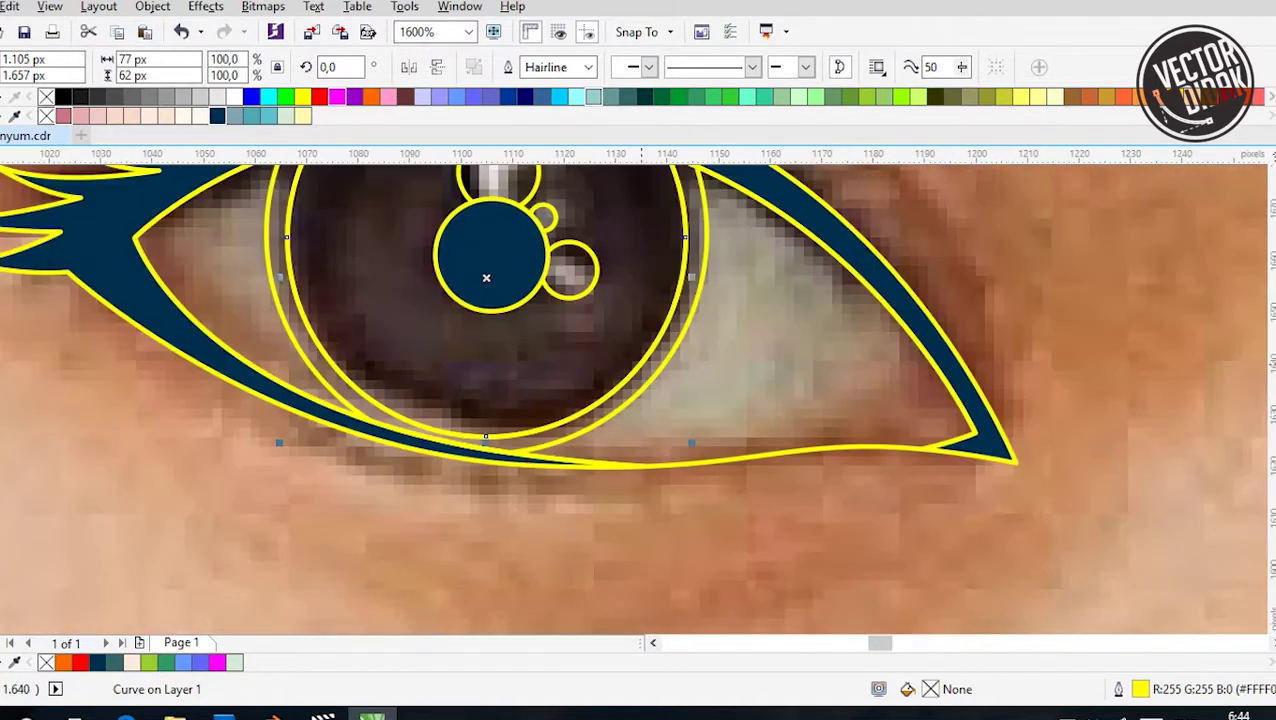
left_click(266, 300, "shift")
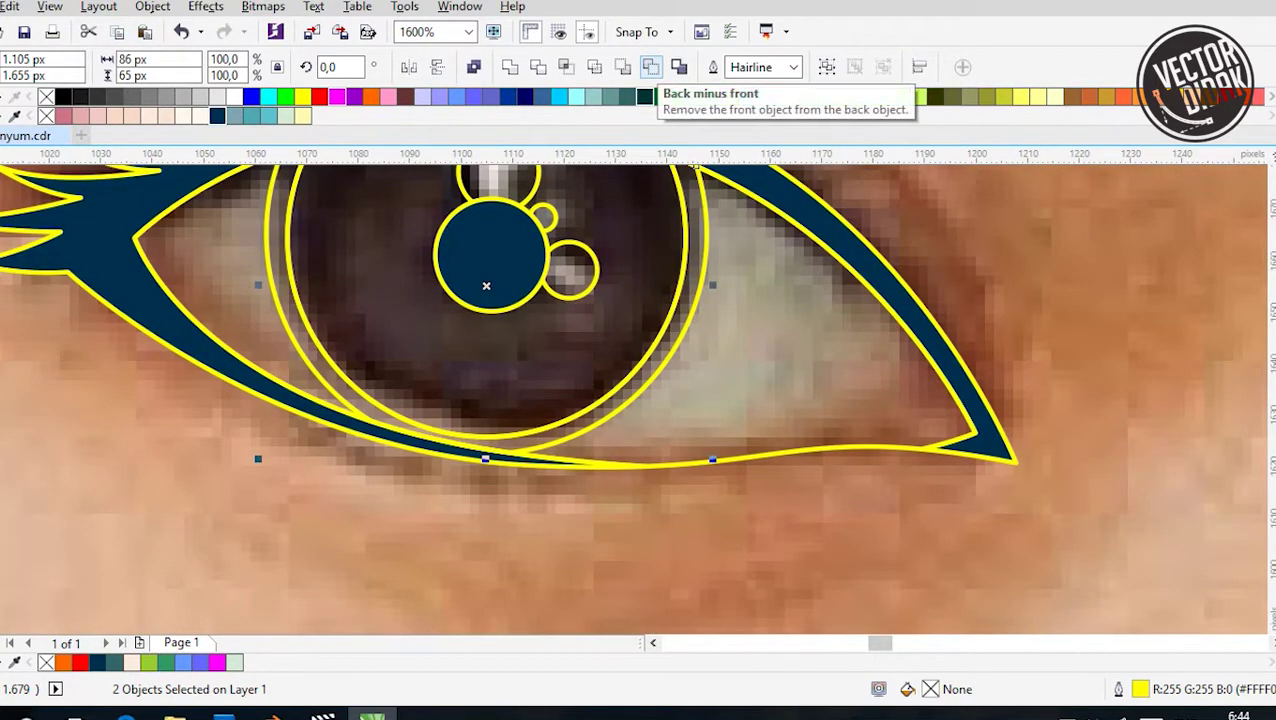
left_click(650, 67)
scroll(592, 494, "down", 1)
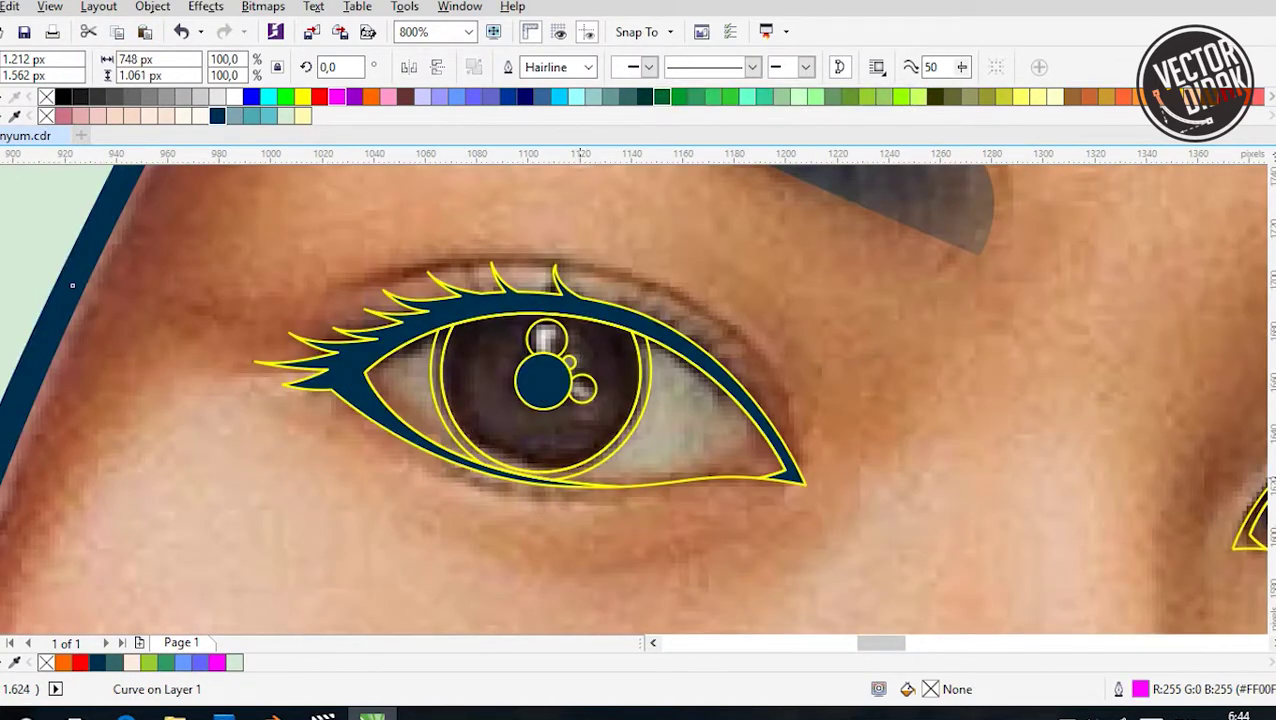
Try a dark brown fill on the iris shape and undo it
key("ctrl+z")
key("ctrl+z")
key("ctrl+shift+z")
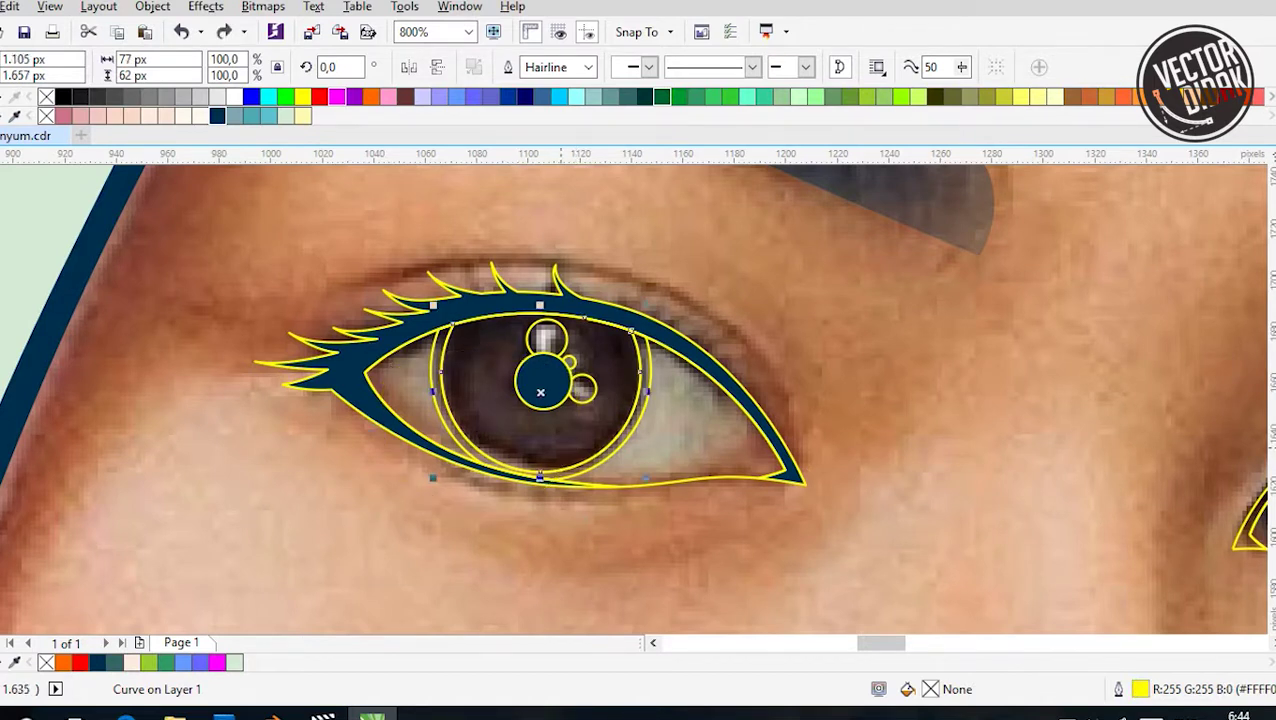
left_click(405, 96)
key("ctrl+z")
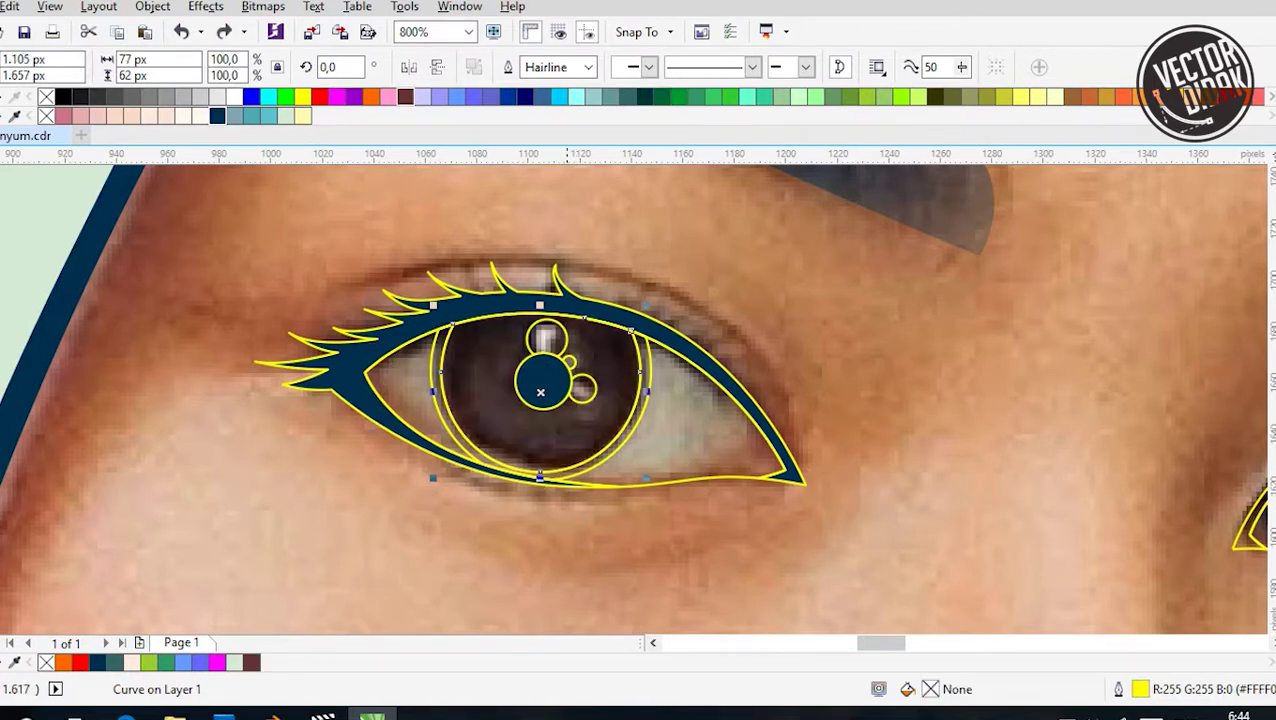
key("ctrl+z")
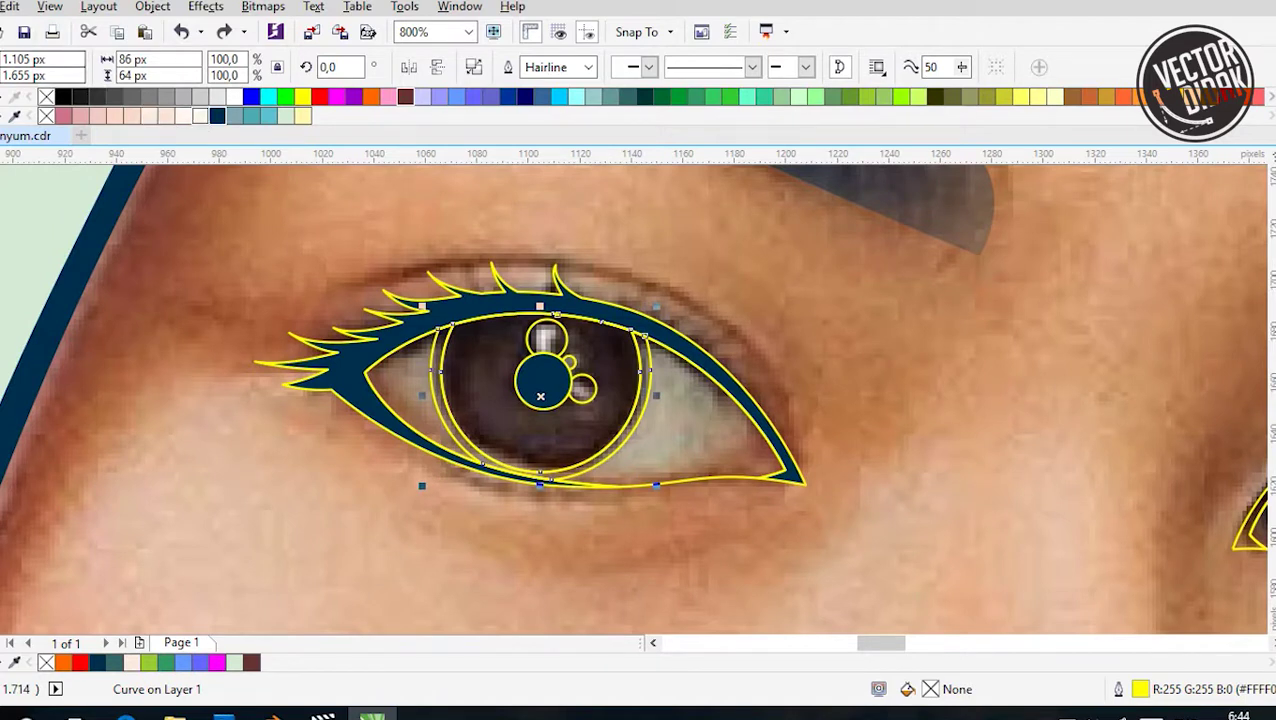
Fill the iris ring with dark blue C100 M77 Y45 K41 and remove the outlines of the ring and the lash shape
scroll(605, 404, "up", 2)
left_click(997, 568)
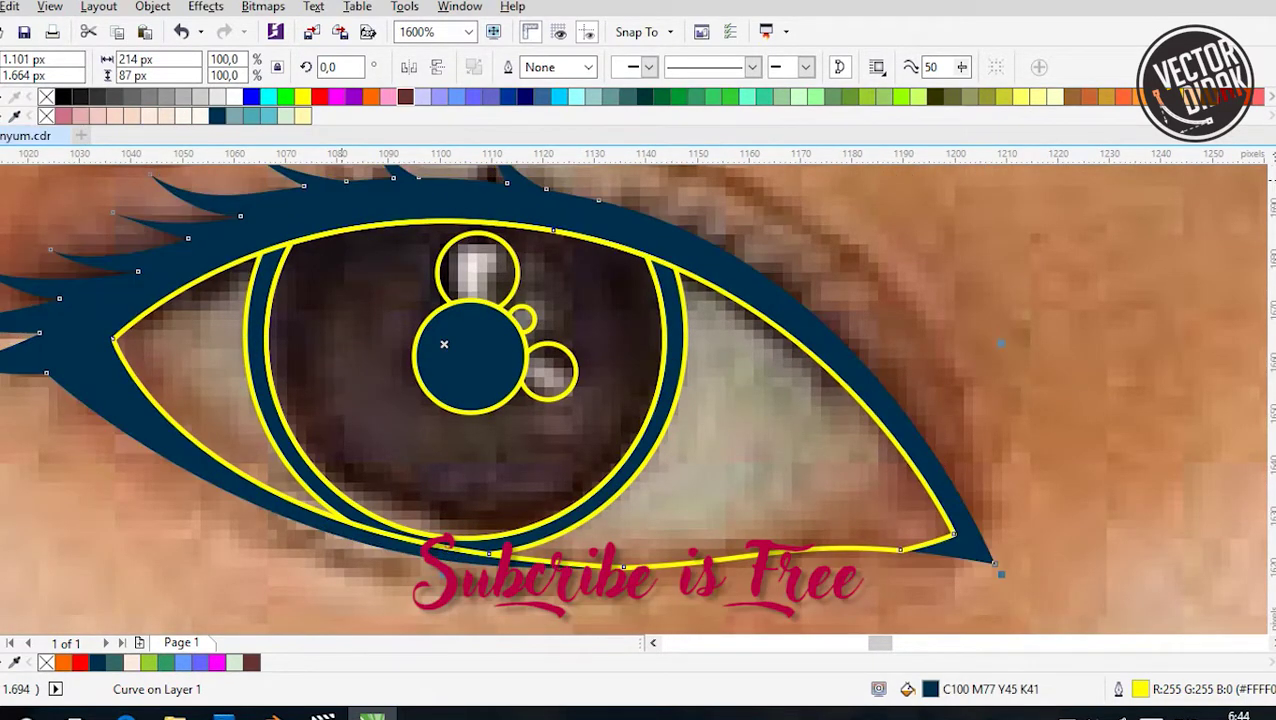
left_click(465, 388)
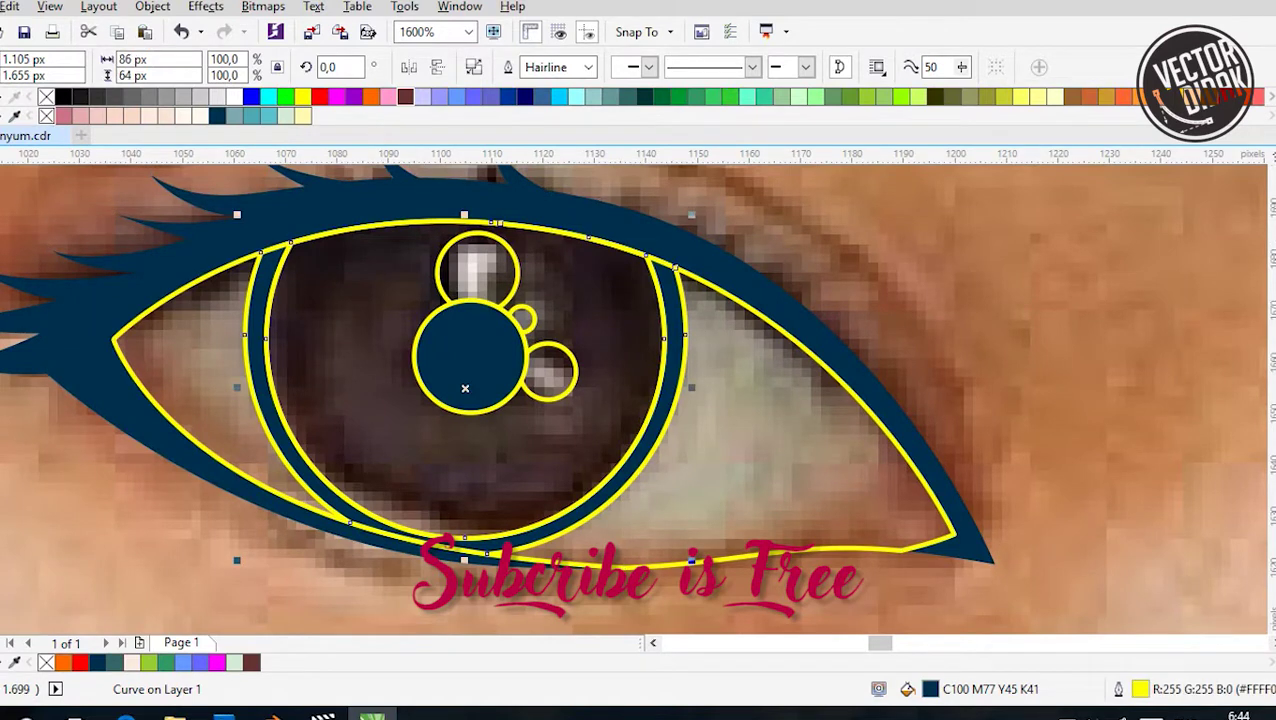
scroll(452, 230, "down", 1)
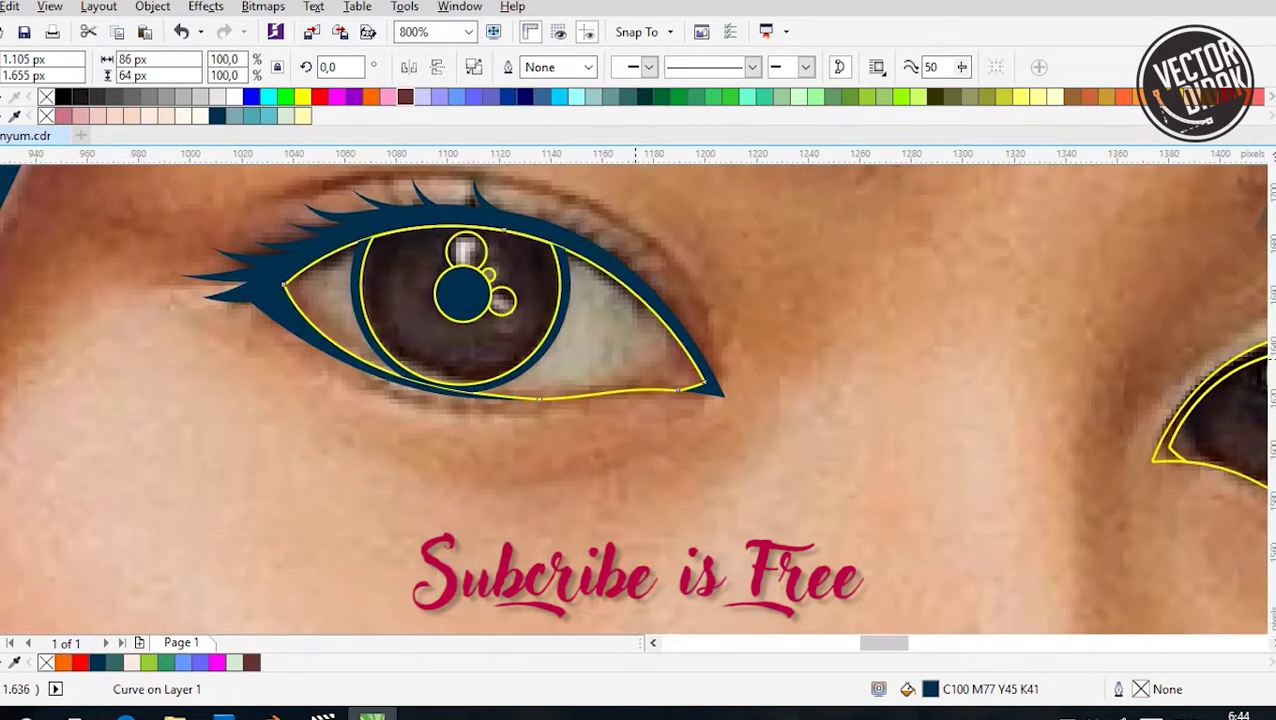
Give the inner eye opening an orange outline and place it behind the dark blue line art
left_click(493, 311)
right_click(370, 96)
right_click(656, 322)
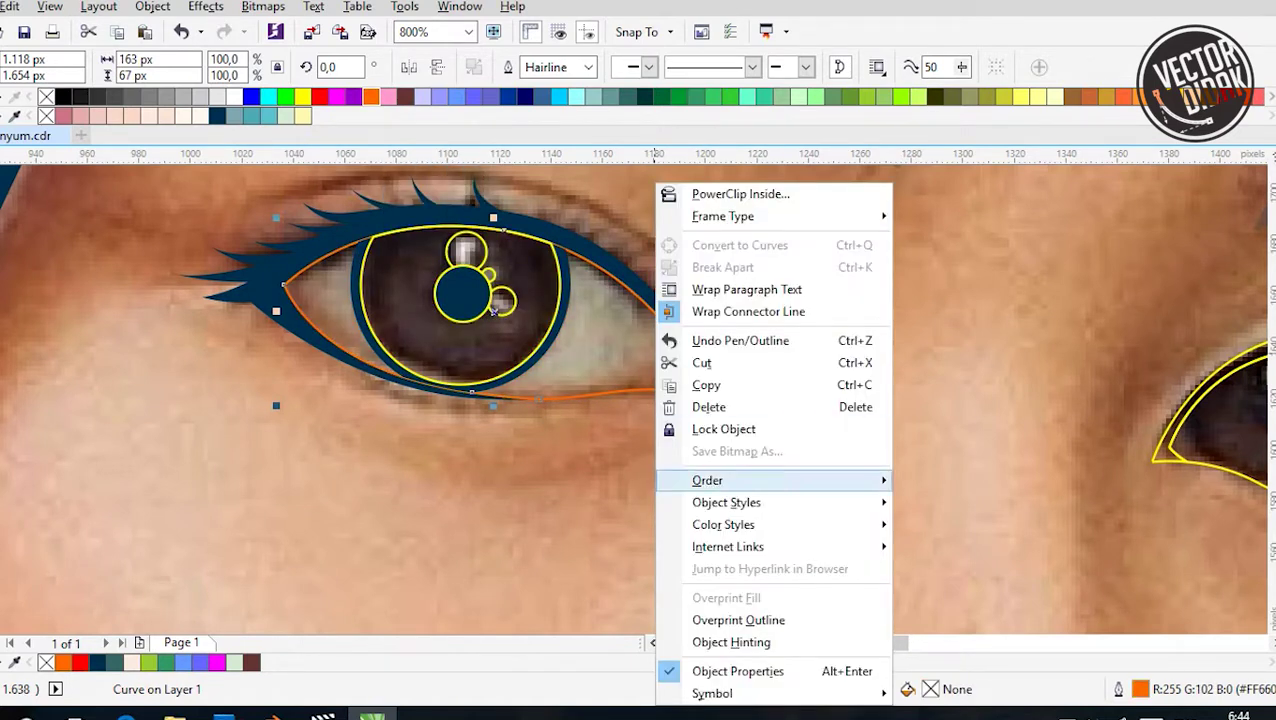
mouse_move(707, 480)
left_click(952, 650)
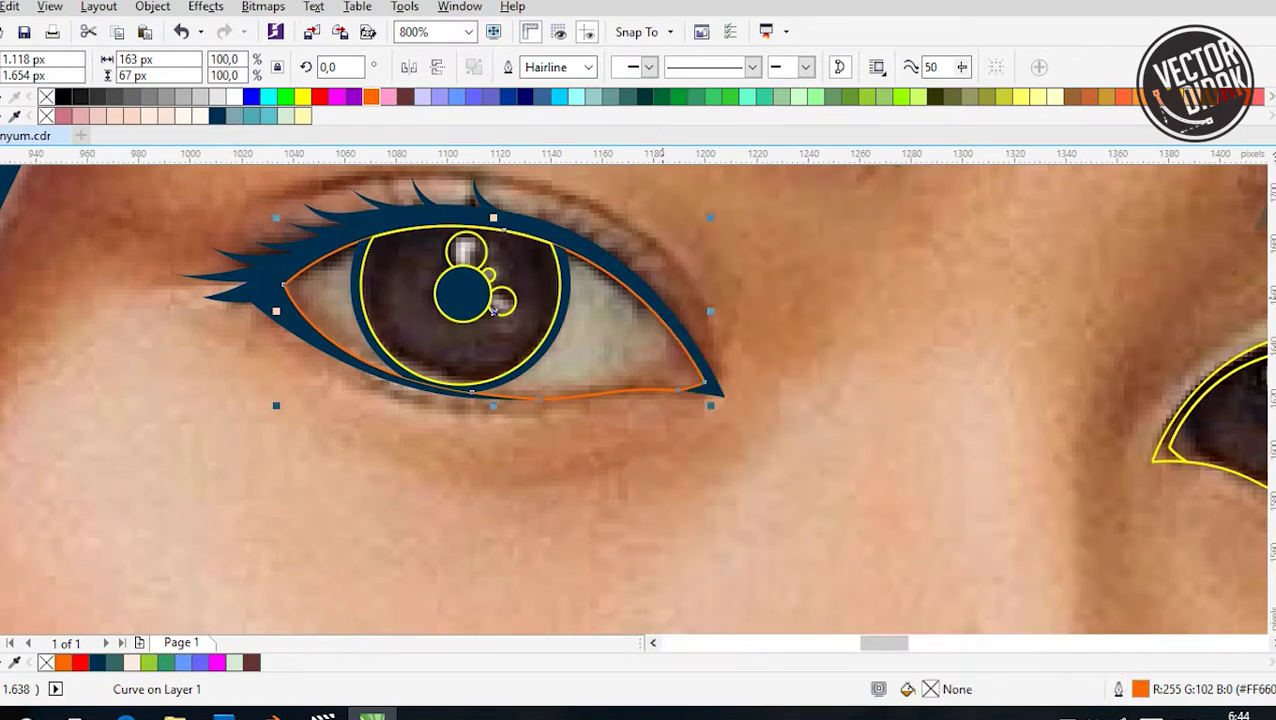
left_click(690, 365)
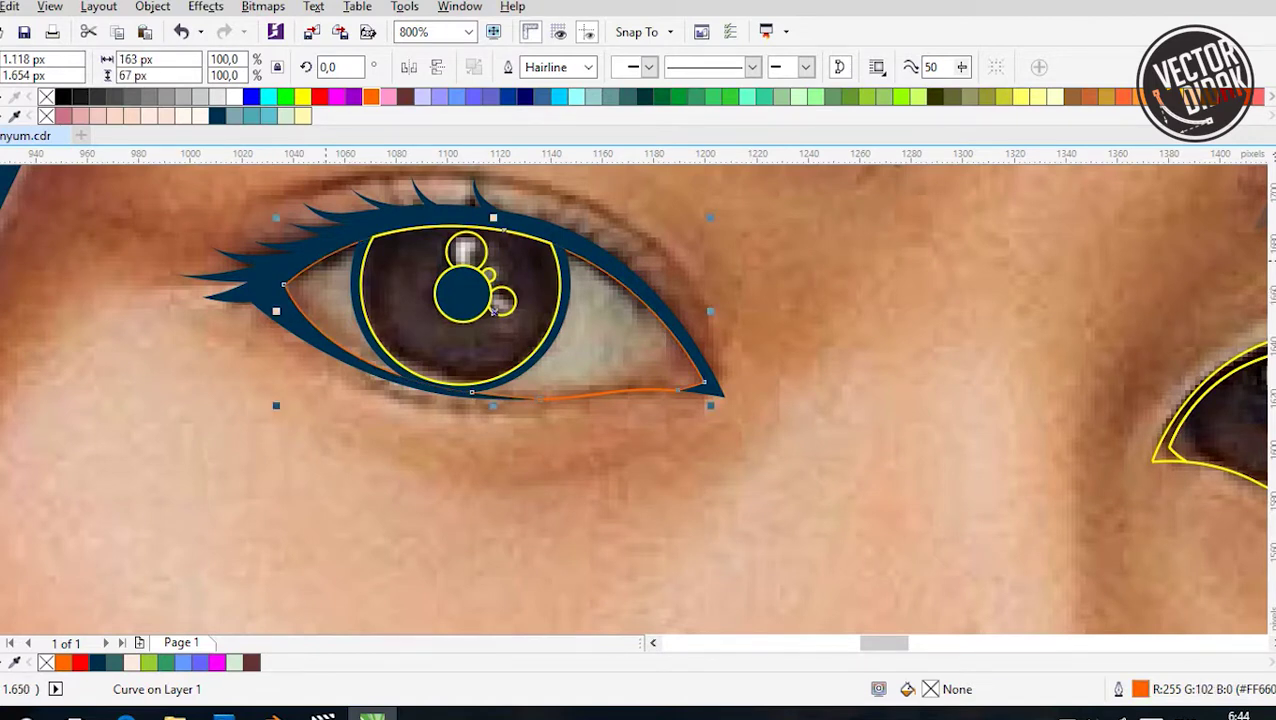
Shift the eye opening's upper-edge node and outer-corner node outward beneath the dark blue lash shape
key("F10")
scroll(362, 236, "up", 2)
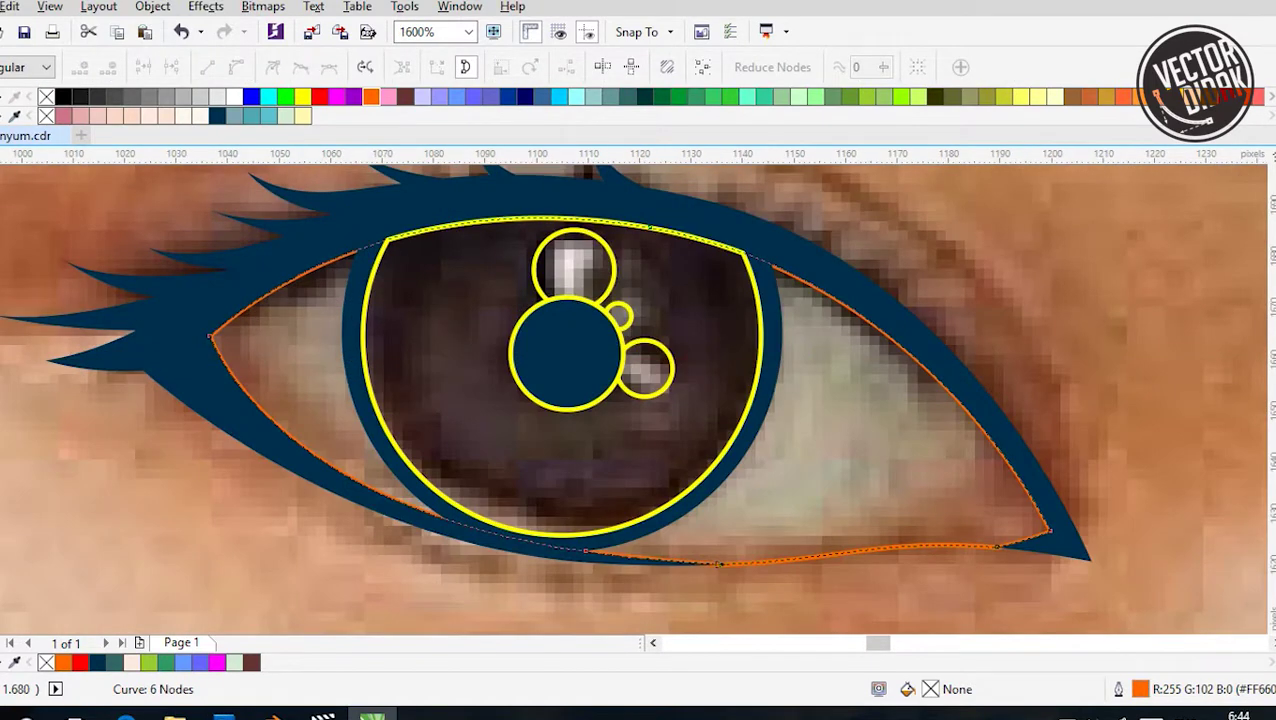
left_click_drag(660, 240, 933, 271)
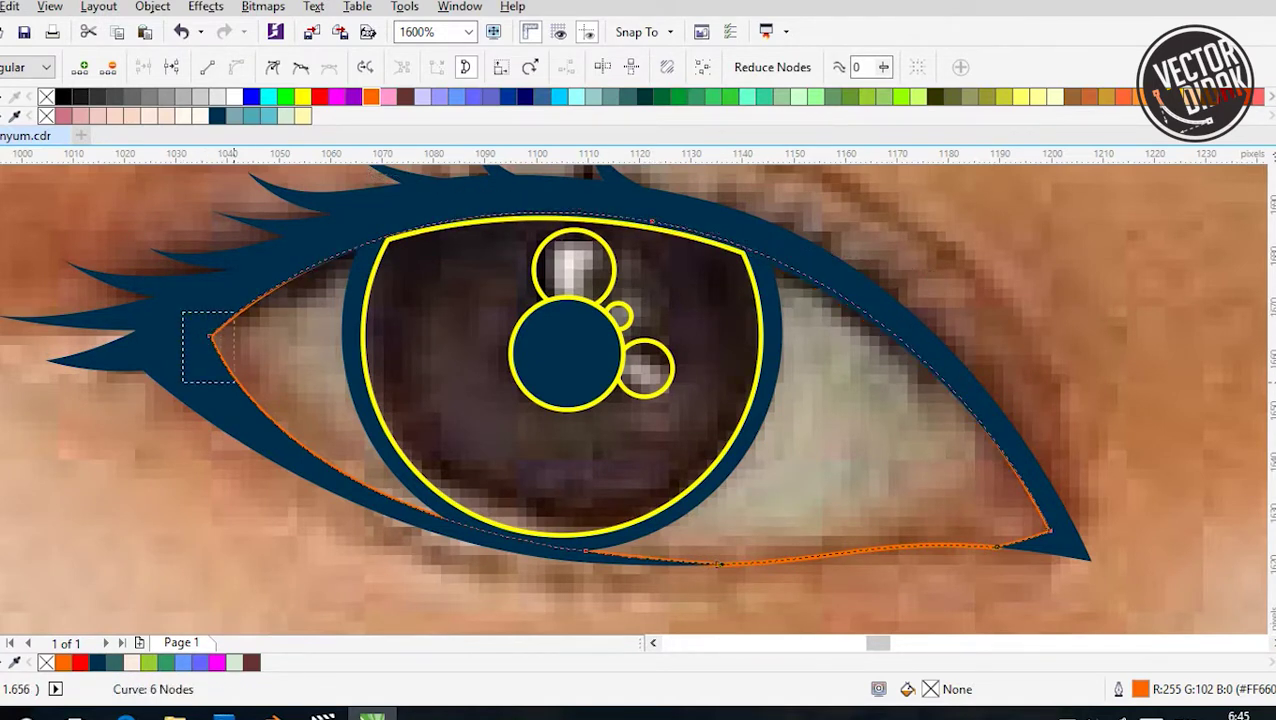
scroll(210, 338, "up", 1)
left_click_drag(214, 328, 207, 325)
Add a node on the eye opening's lower outer edge, place it beneath the lash line, and move the outer-corner node about 2 px outward
scroll(212, 328, "down", 1)
left_click_drag(428, 474, 293, 456)
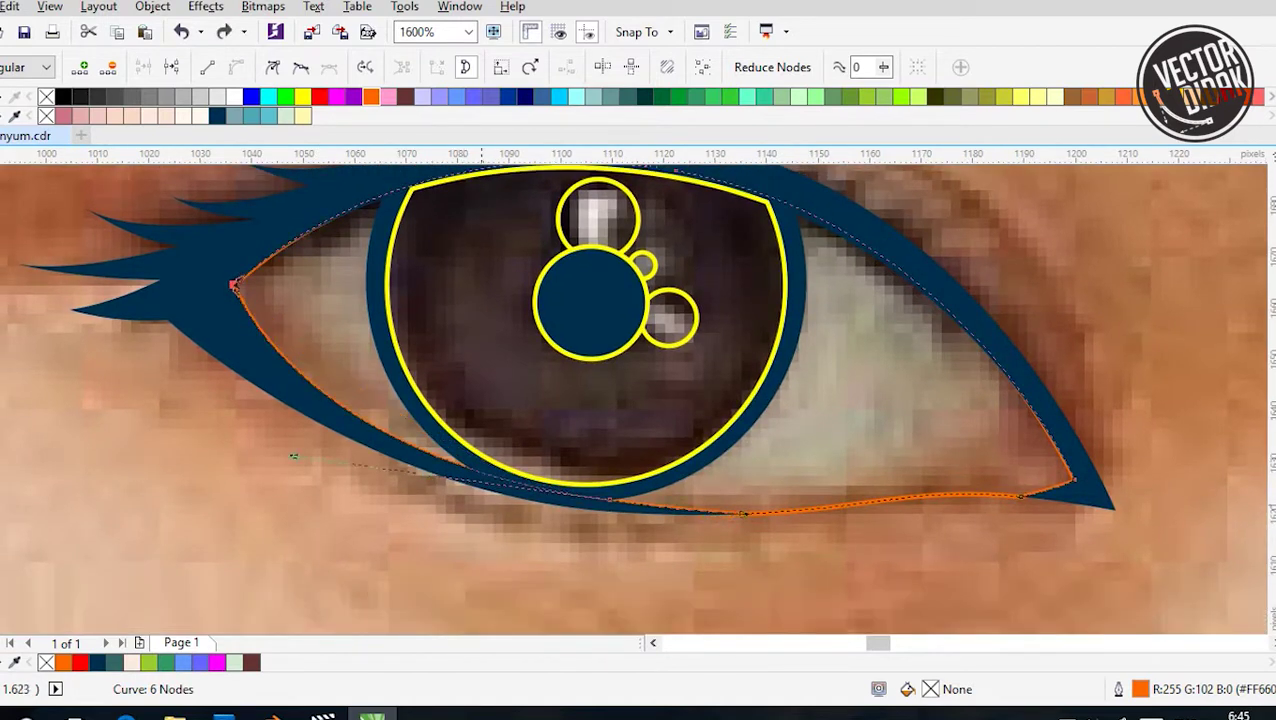
double_click(420, 460)
left_click_drag(420, 460, 357, 425)
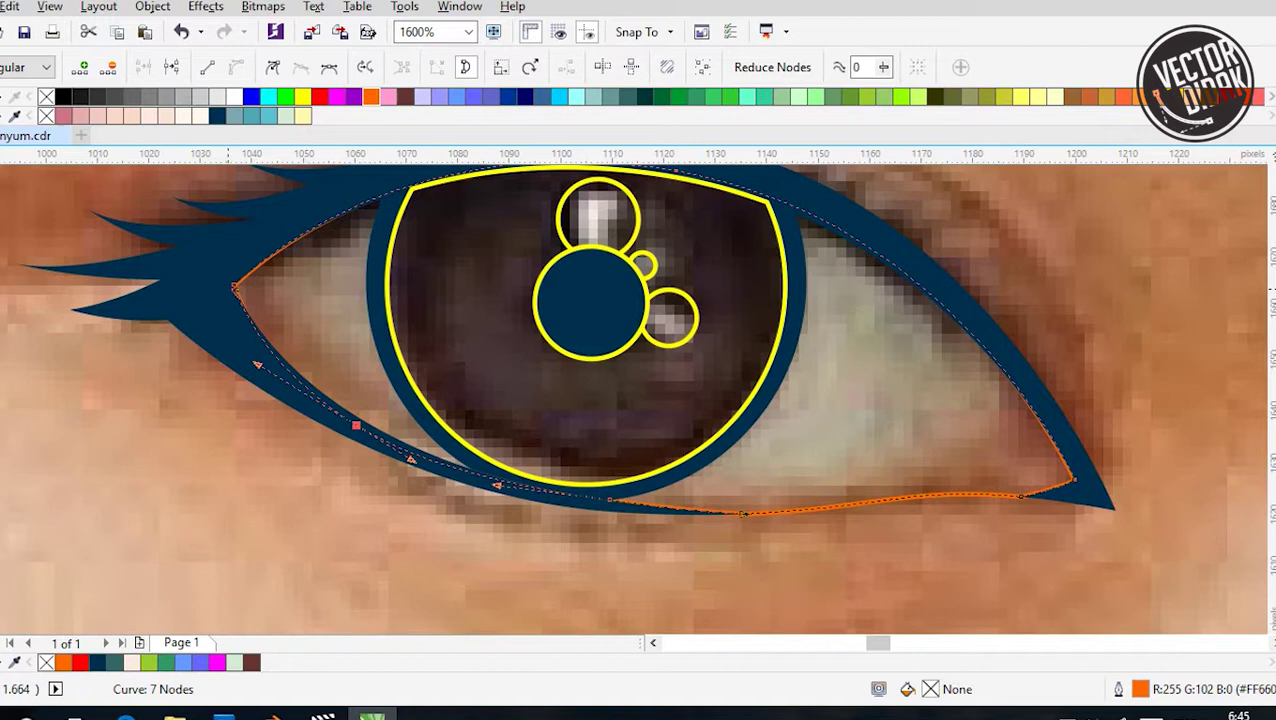
scroll(232, 288, "up", 1)
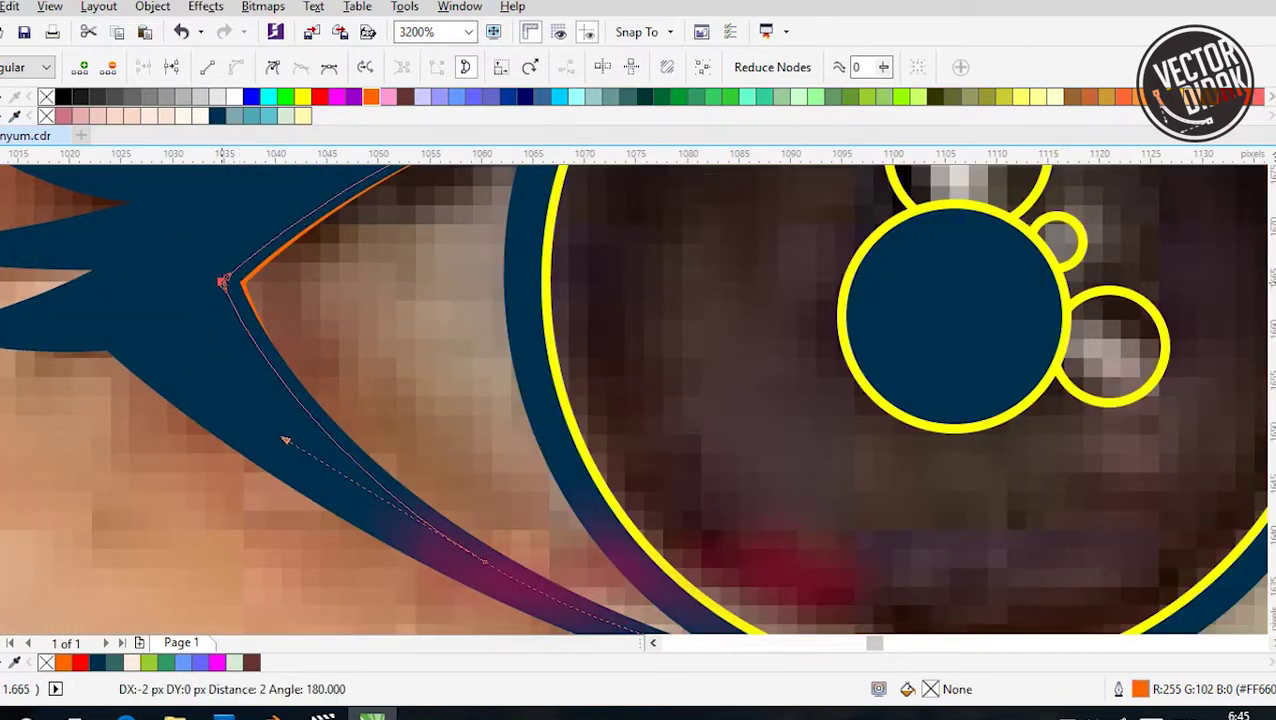
scroll(802, 460, "down", 1)
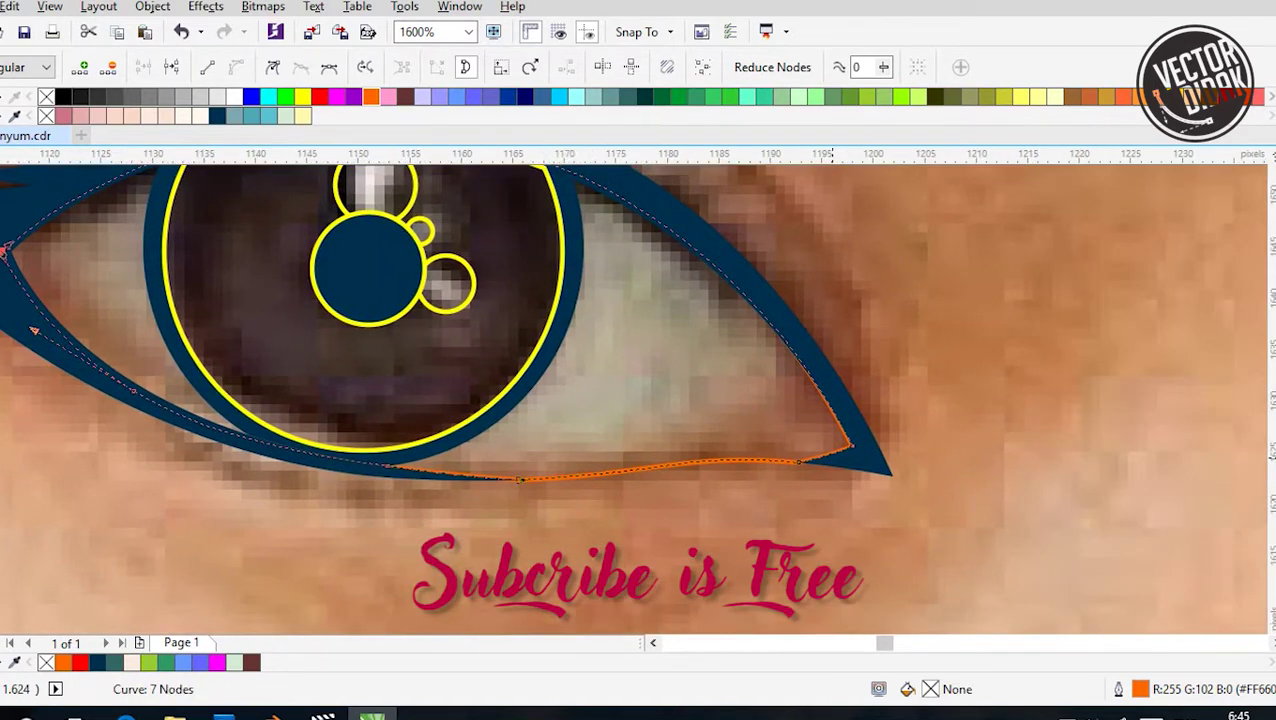
Move the eye opening's inner-corner node and bottom node outward so they are hidden beneath the lash shape
scroll(829, 456, "up", 1)
left_click_drag(868, 434, 877, 434)
scroll(863, 436, "up", 1)
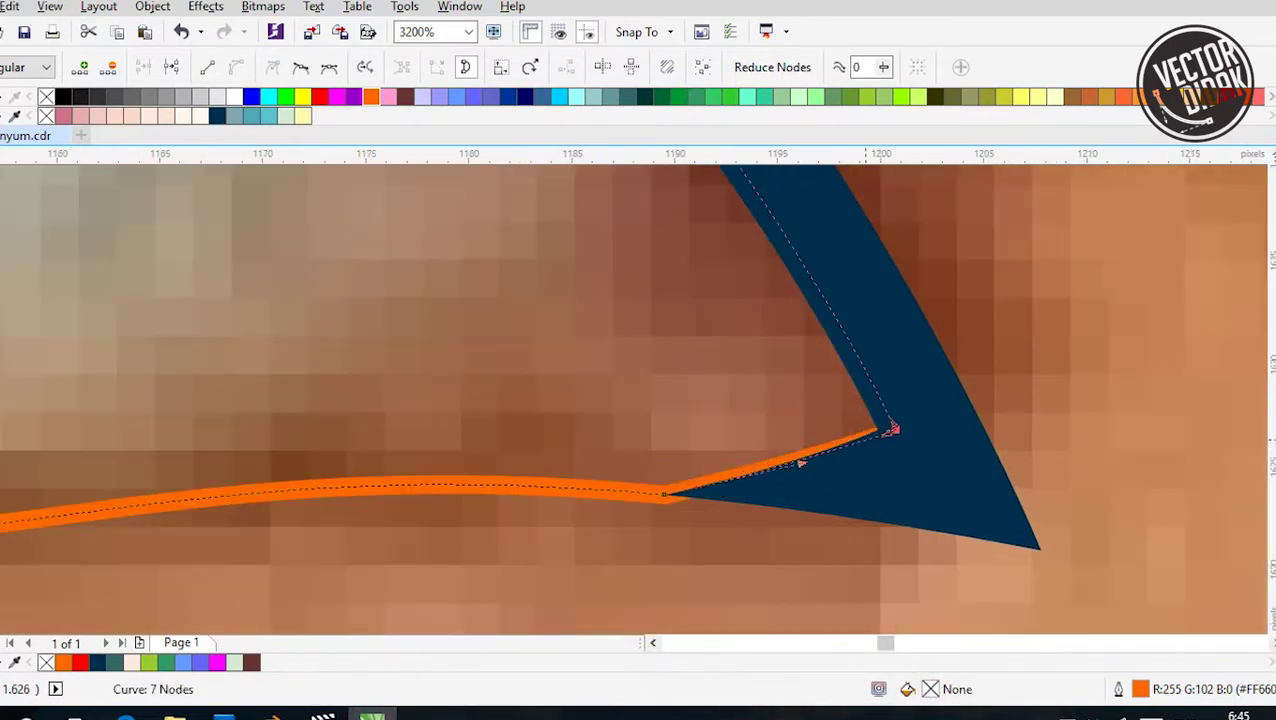
scroll(888, 435, "down", 1)
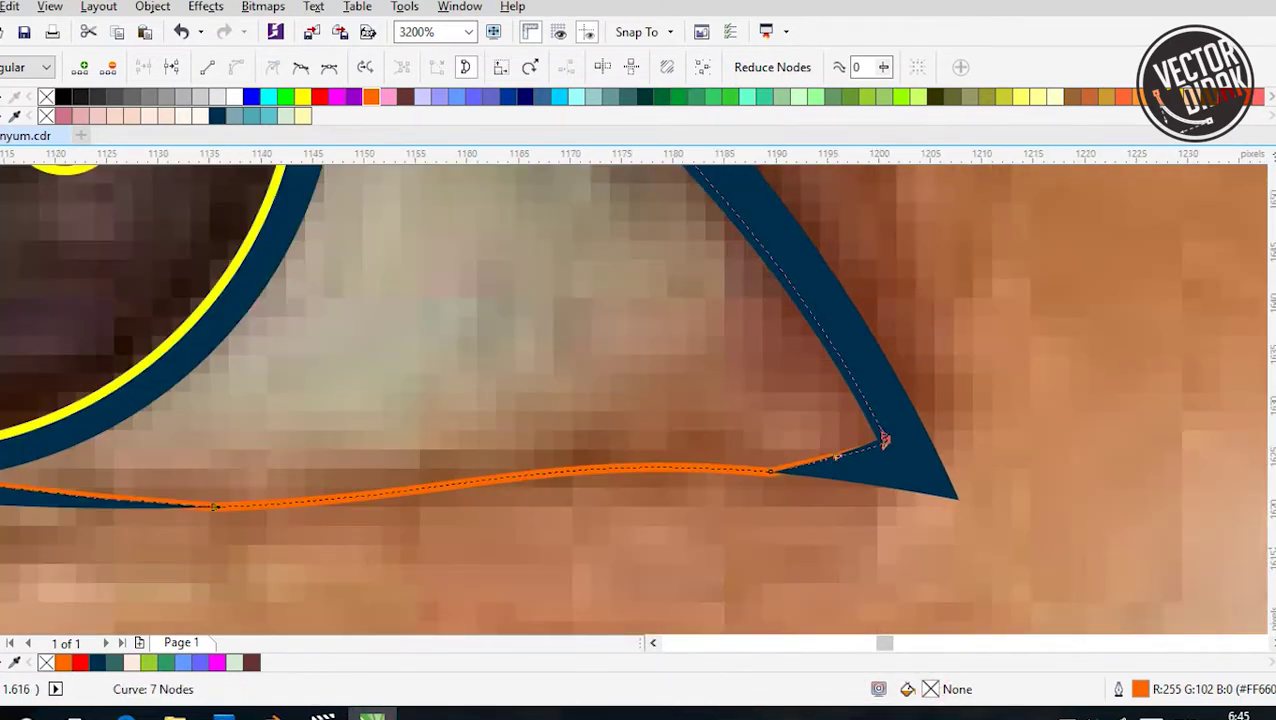
scroll(703, 403, "left", 5)
scroll(703, 403, "down", 3)
scroll(917, 416, "up", 3)
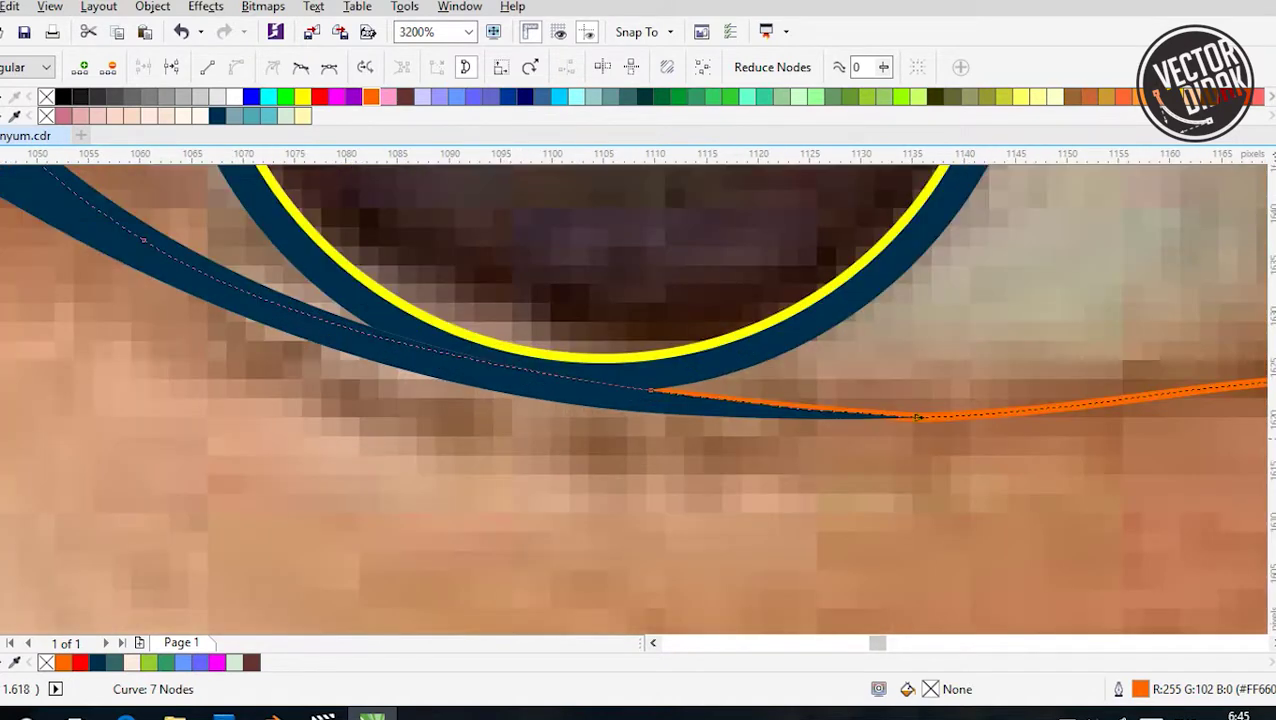
left_click_drag(650, 390, 641, 396)
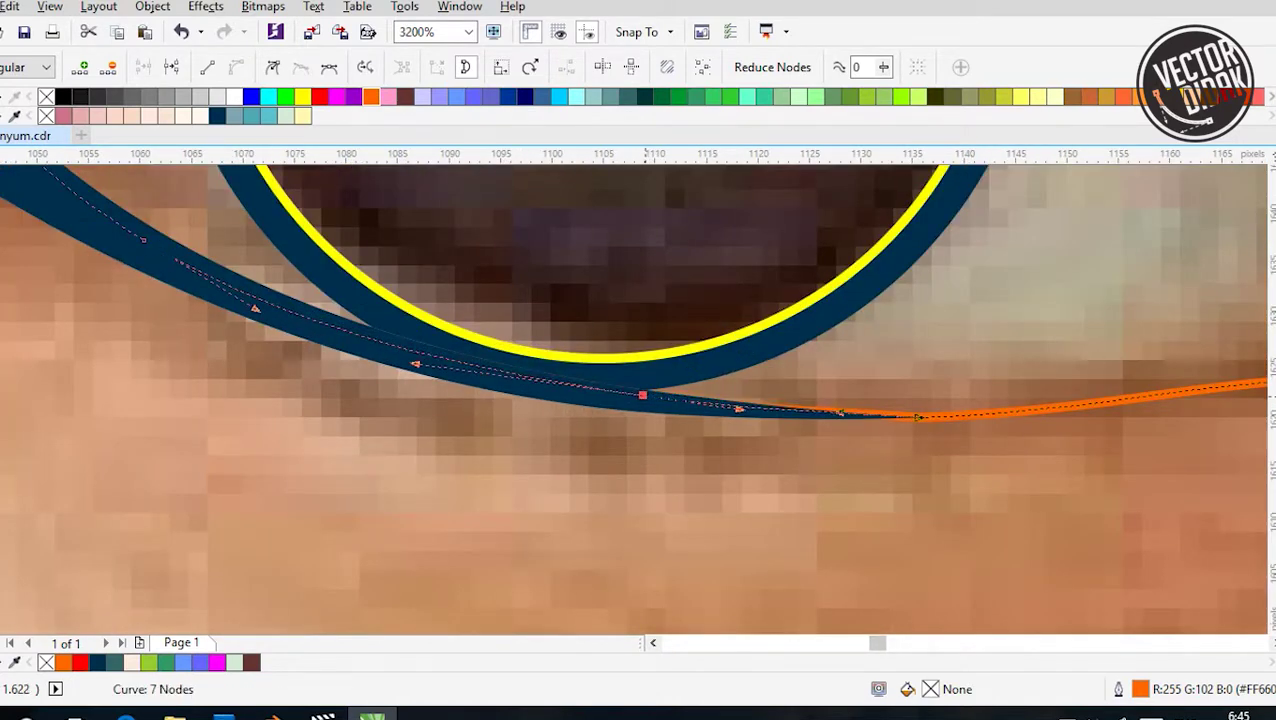
scroll(641, 396, "down", 1)
scroll(643, 399, "down", 1)
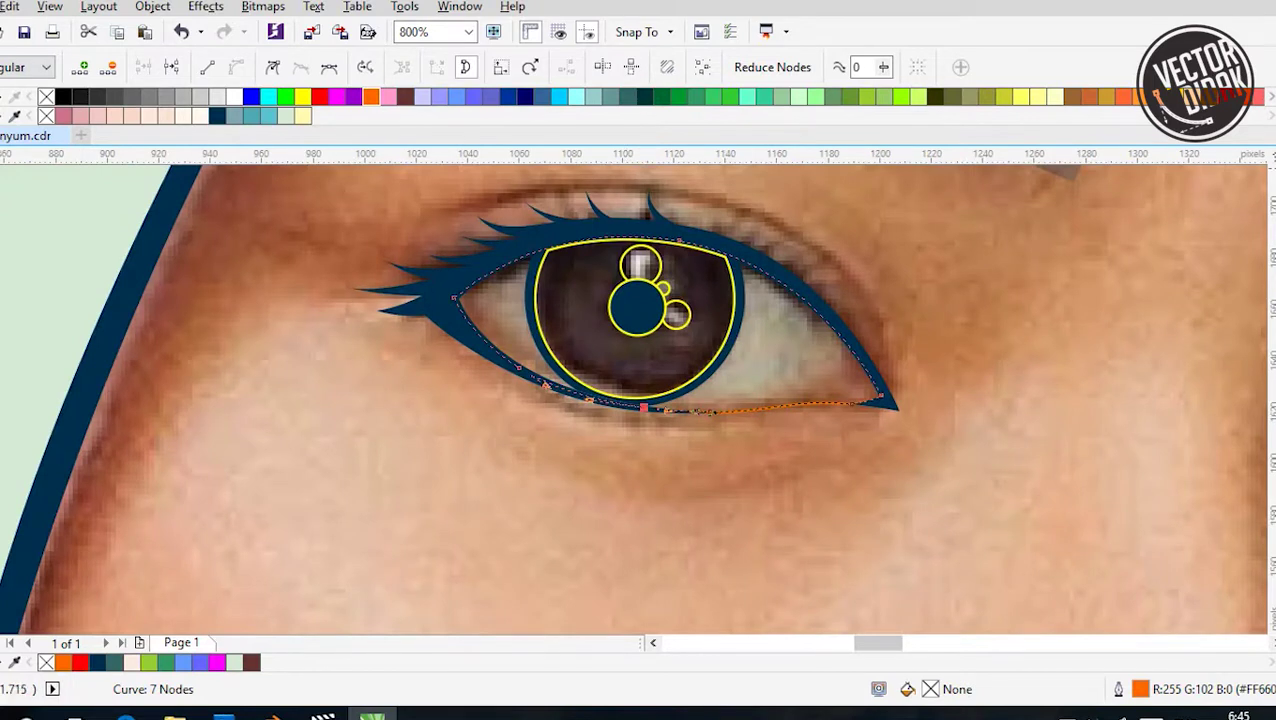
key("space")
key("Escape")
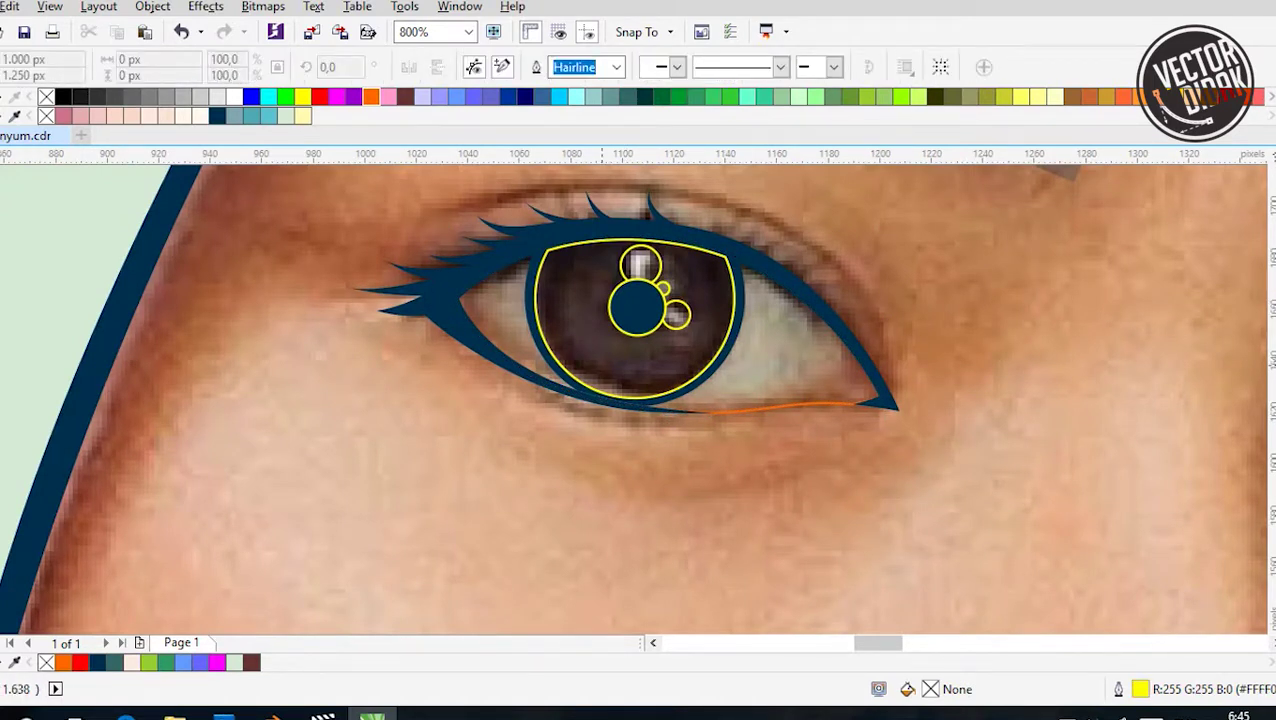
left_click(600, 300)
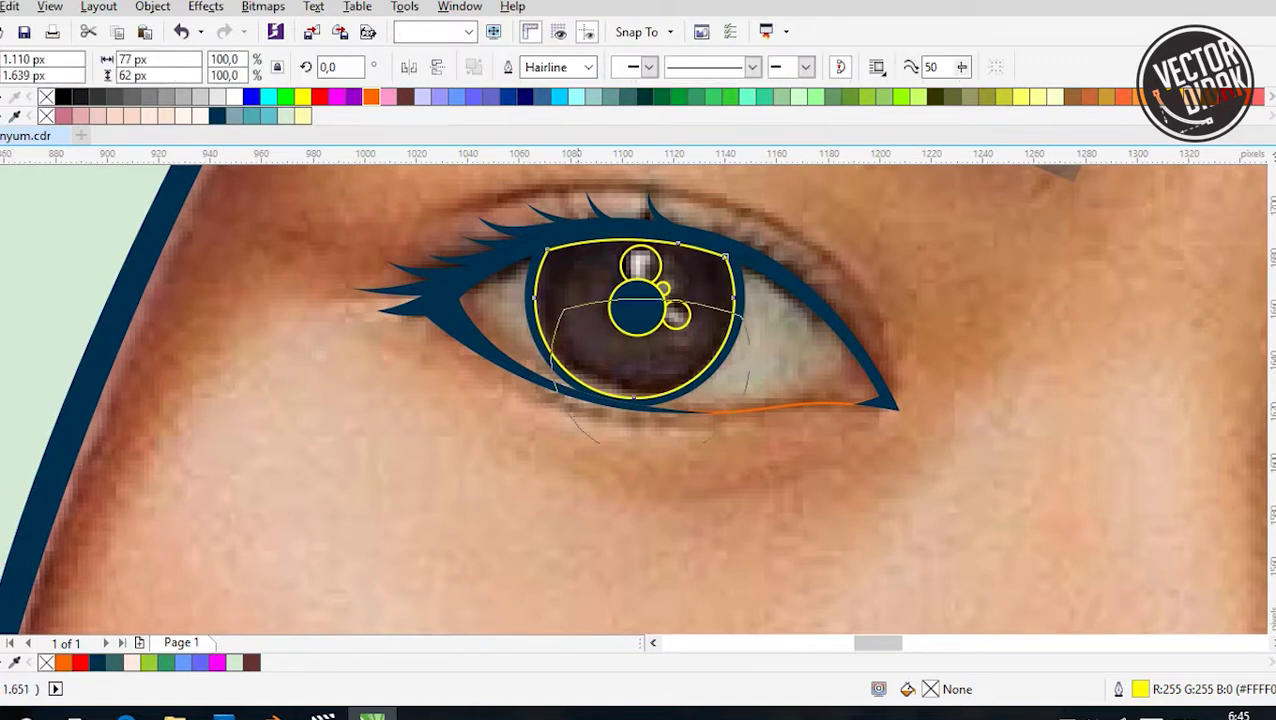
left_click_drag(600, 300, 622, 409)
scroll(584, 375, "up", 1)
key("ctrl+z")
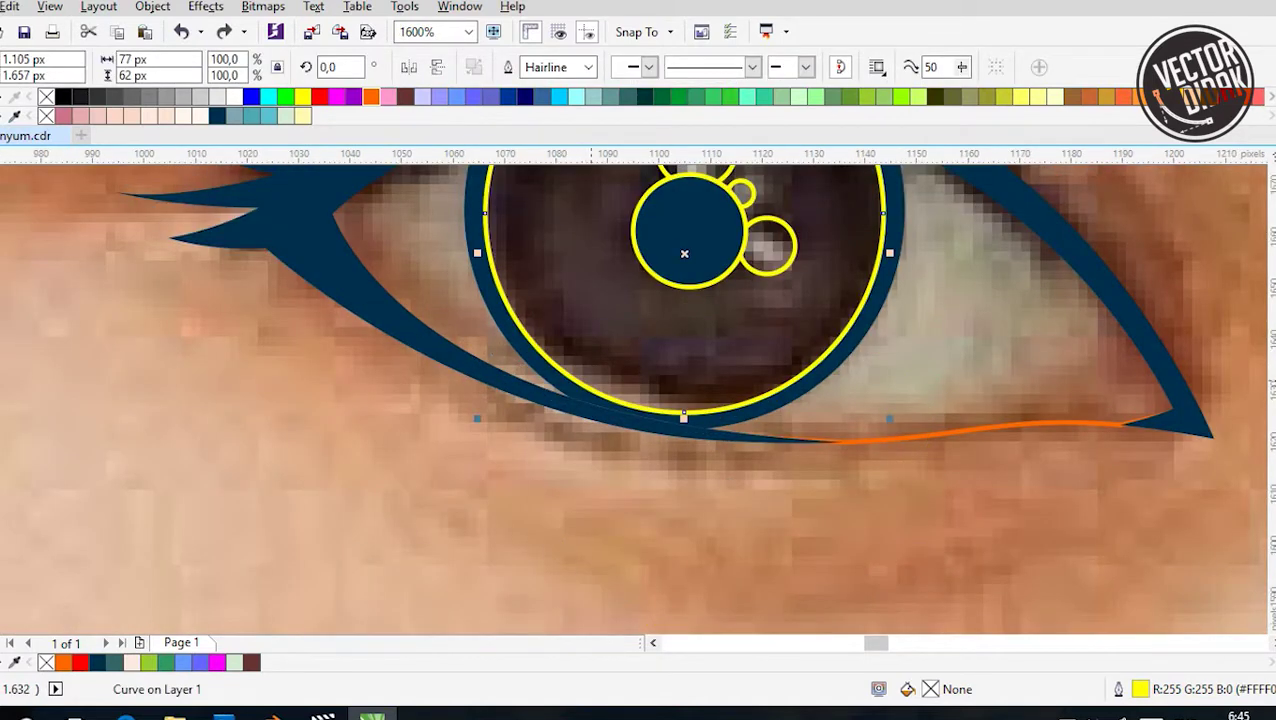
key("ctrl+shift+z")
key("ctrl+shift+z")
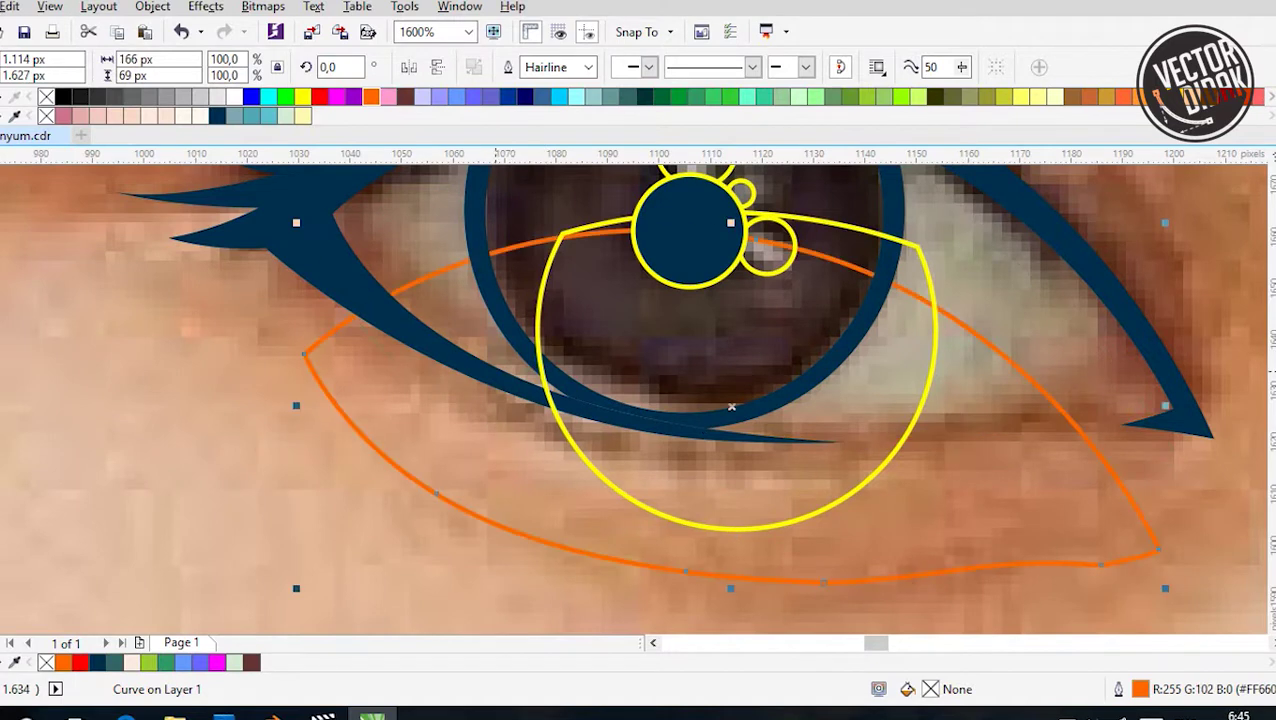
key("ctrl+z")
scroll(525, 460, "down", 1)
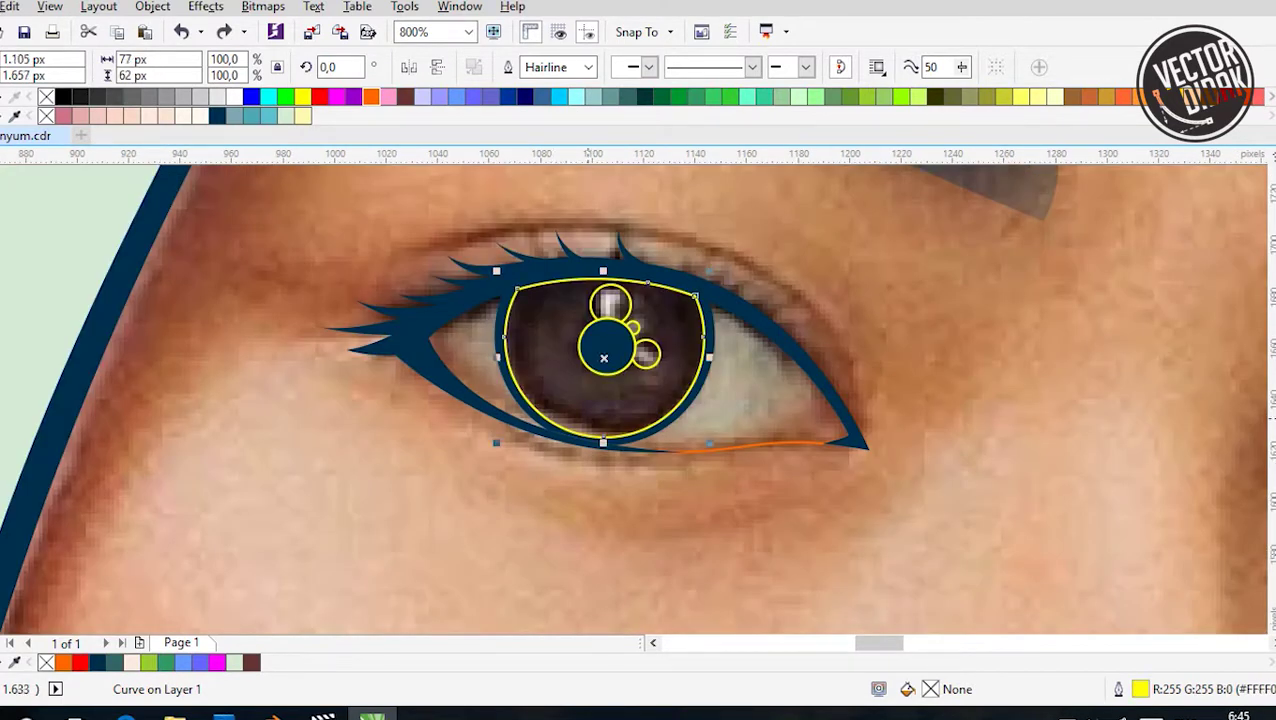
Place the yellow inner iris shape in front of the orange eye opening, beneath the dark blue line art
right_click(597, 182)
mouse_move(700, 480)
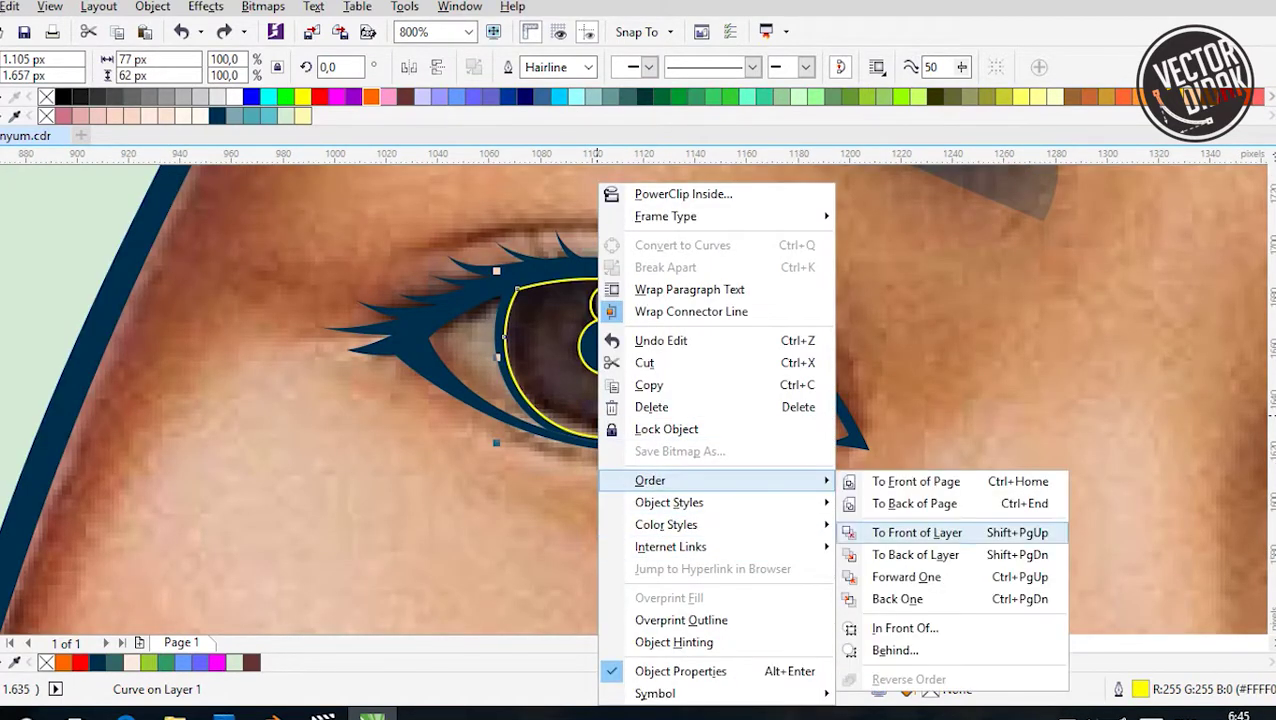
left_click(905, 628)
left_click(752, 310)
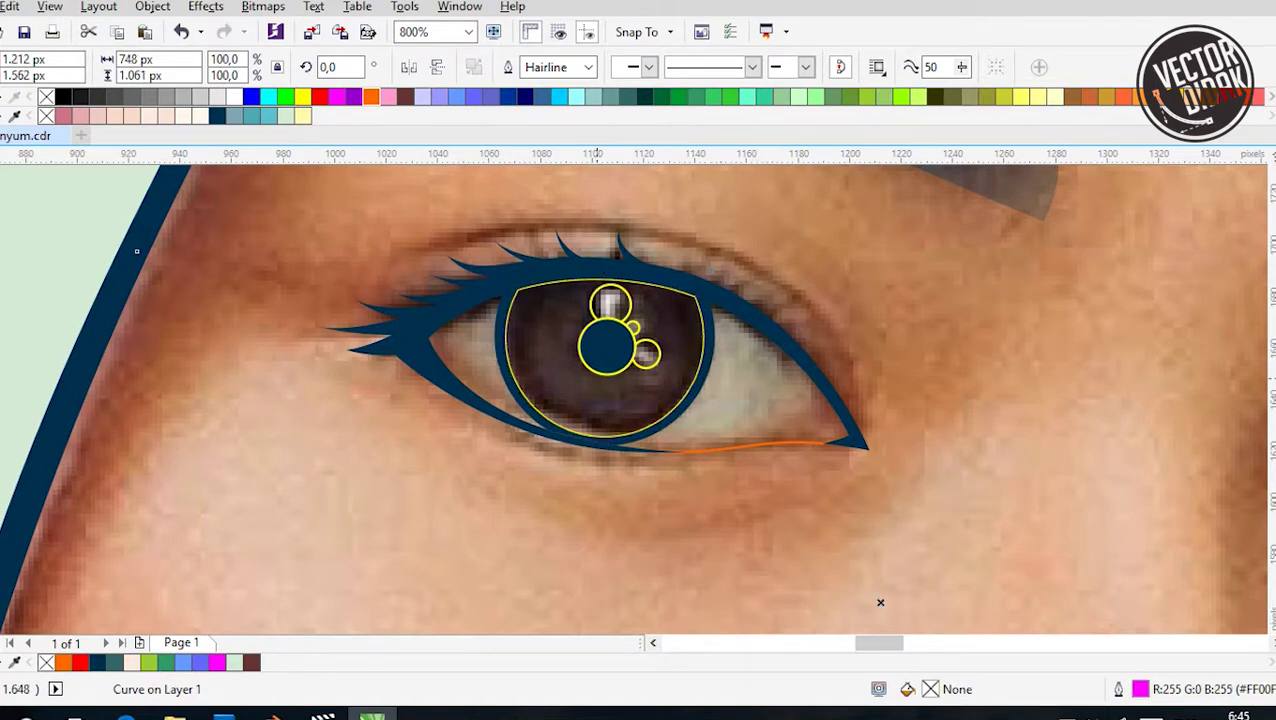
Enlarge the pupil circle to about 27 px and place it behind the three highlight circles
scroll(602, 380, "up", 1)
left_click(590, 350)
left_click_drag(673, 372, 690, 390)
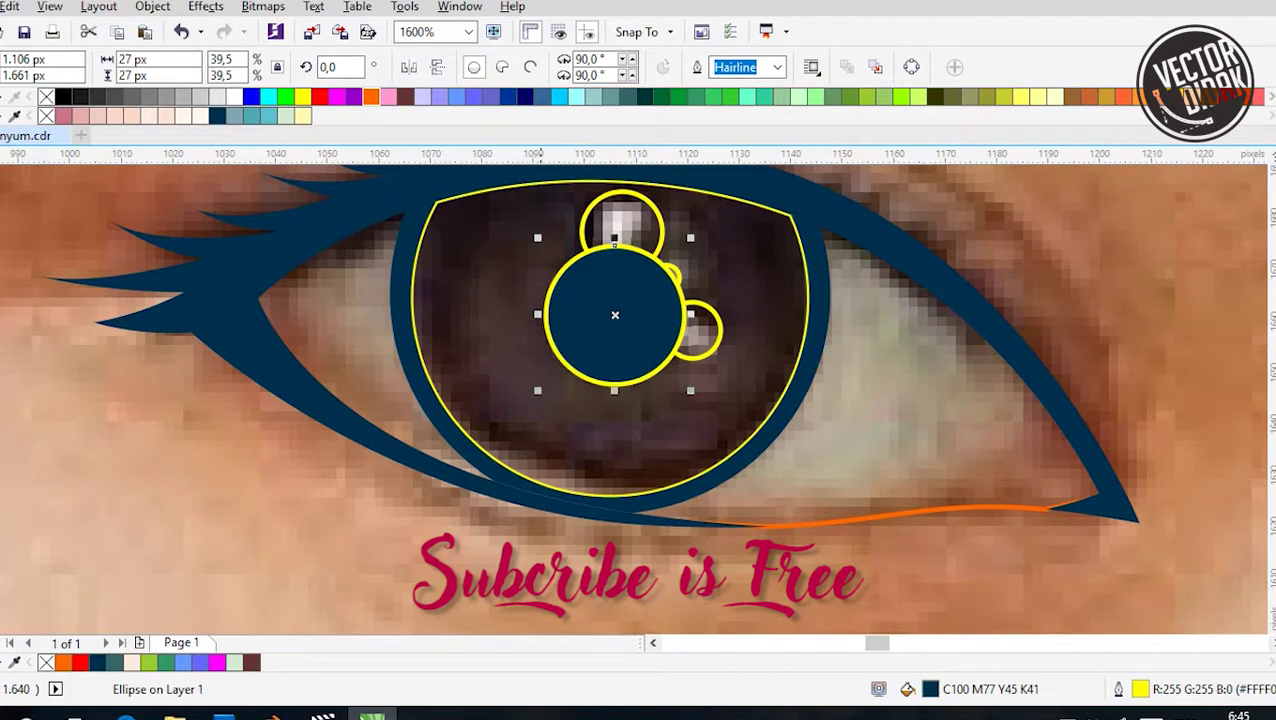
right_click(610, 300)
mouse_move(680, 478)
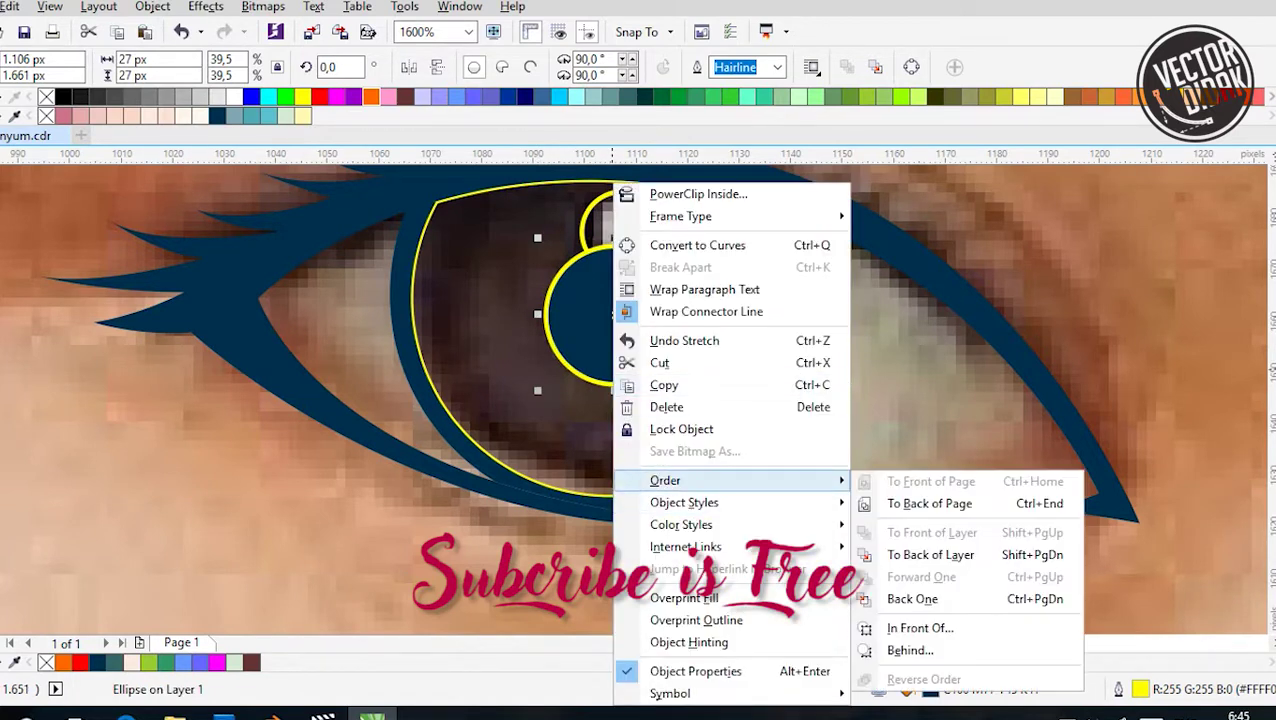
left_click(925, 627)
key("ctrl+Page_Down")
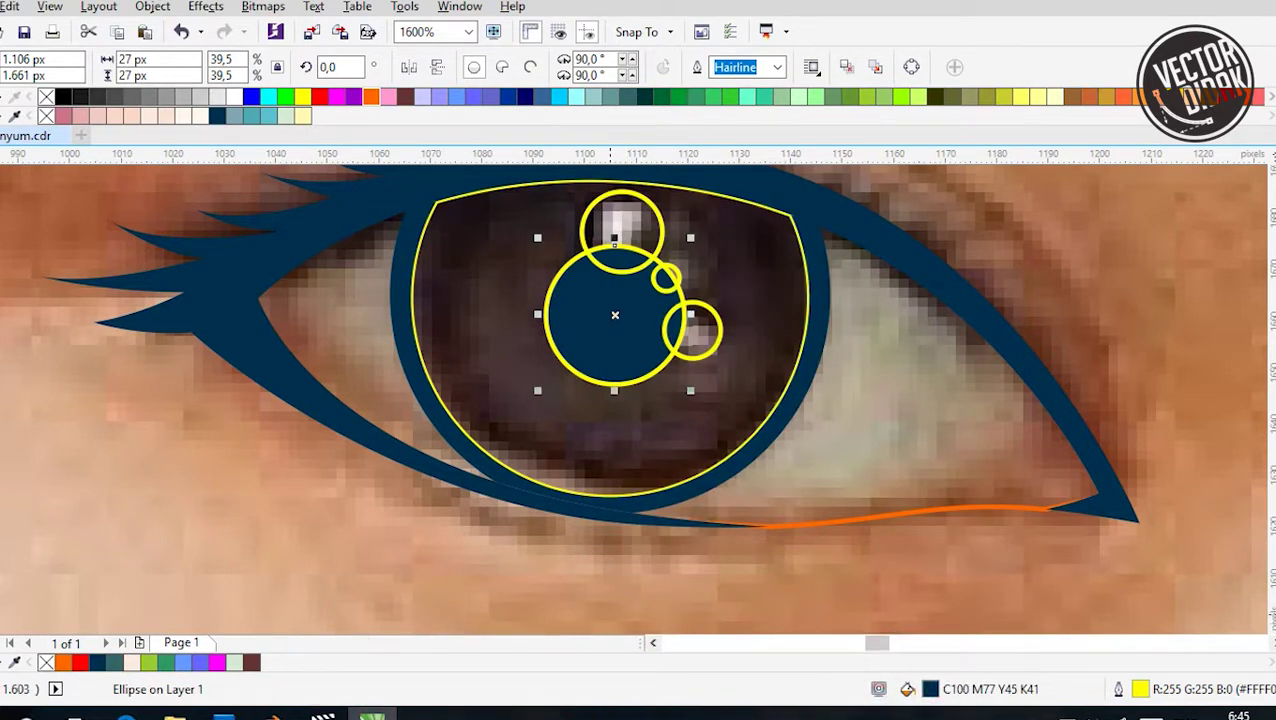
Fill the three highlight circles with off-white (C0 M3 Y6 K0) and remove their outlines
left_click(621, 231)
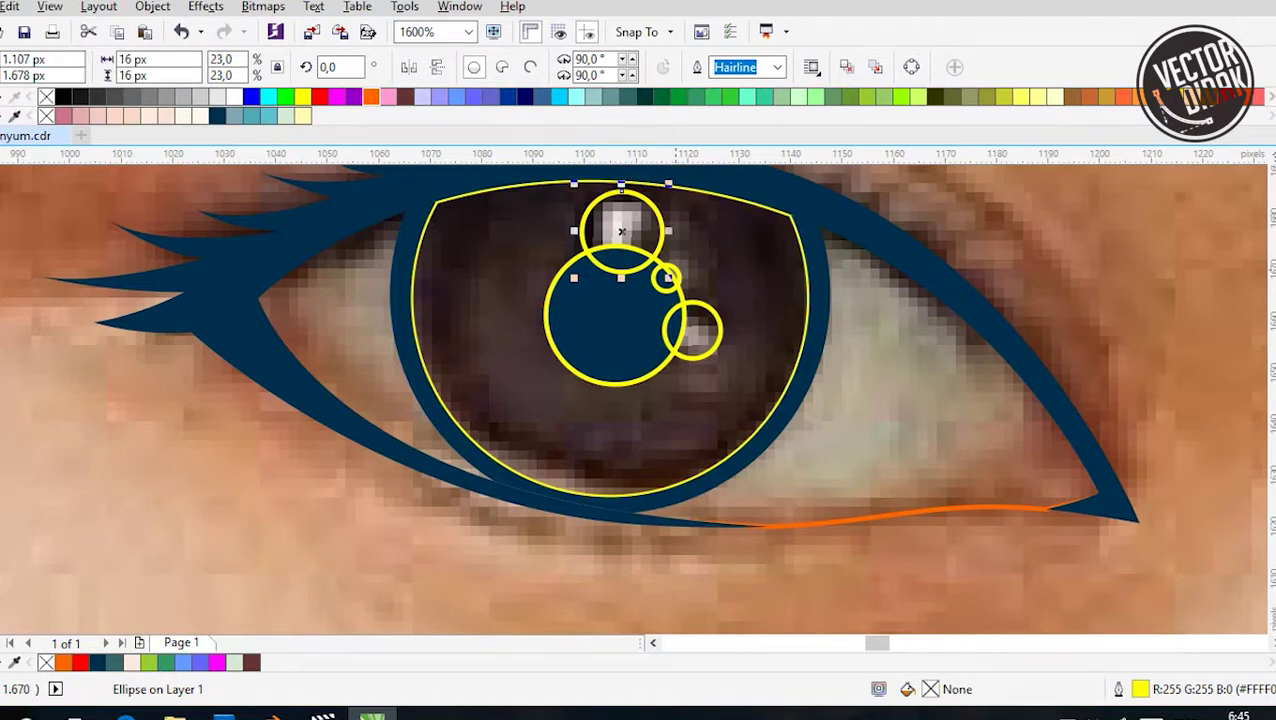
left_click(665, 278, "shift")
left_click(692, 303, "shift")
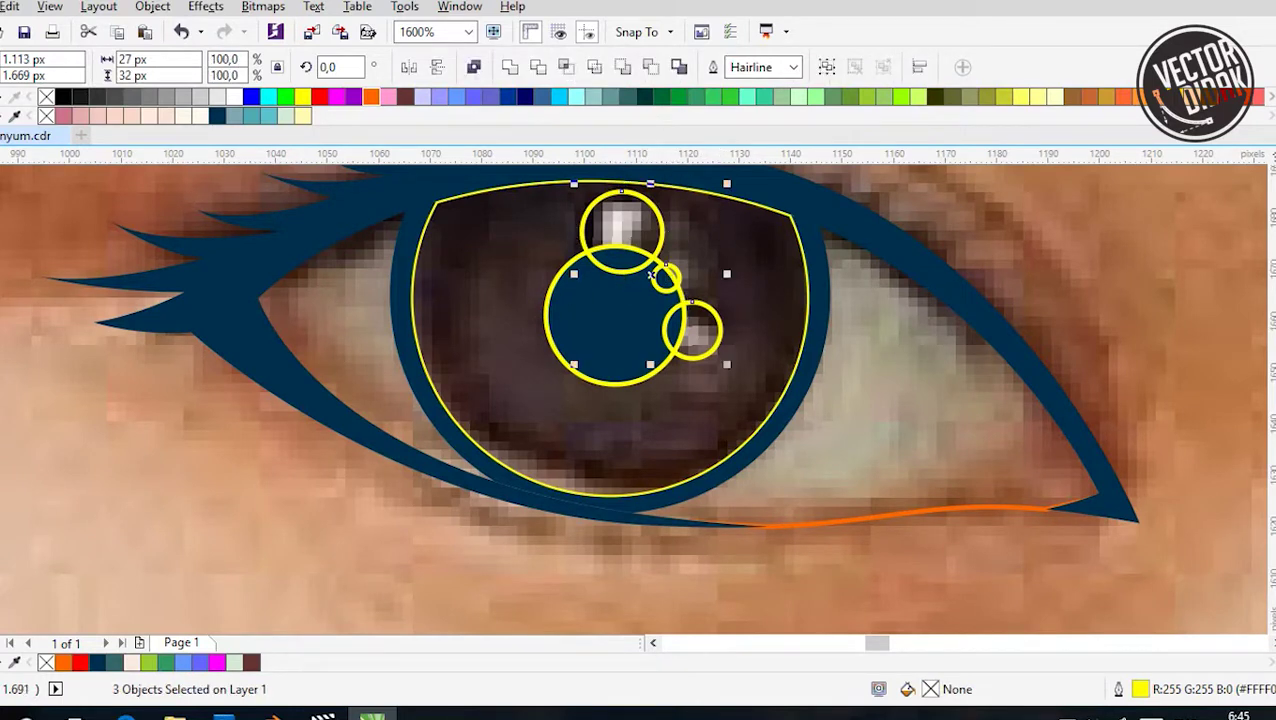
left_click(176, 115)
right_click(46, 96)
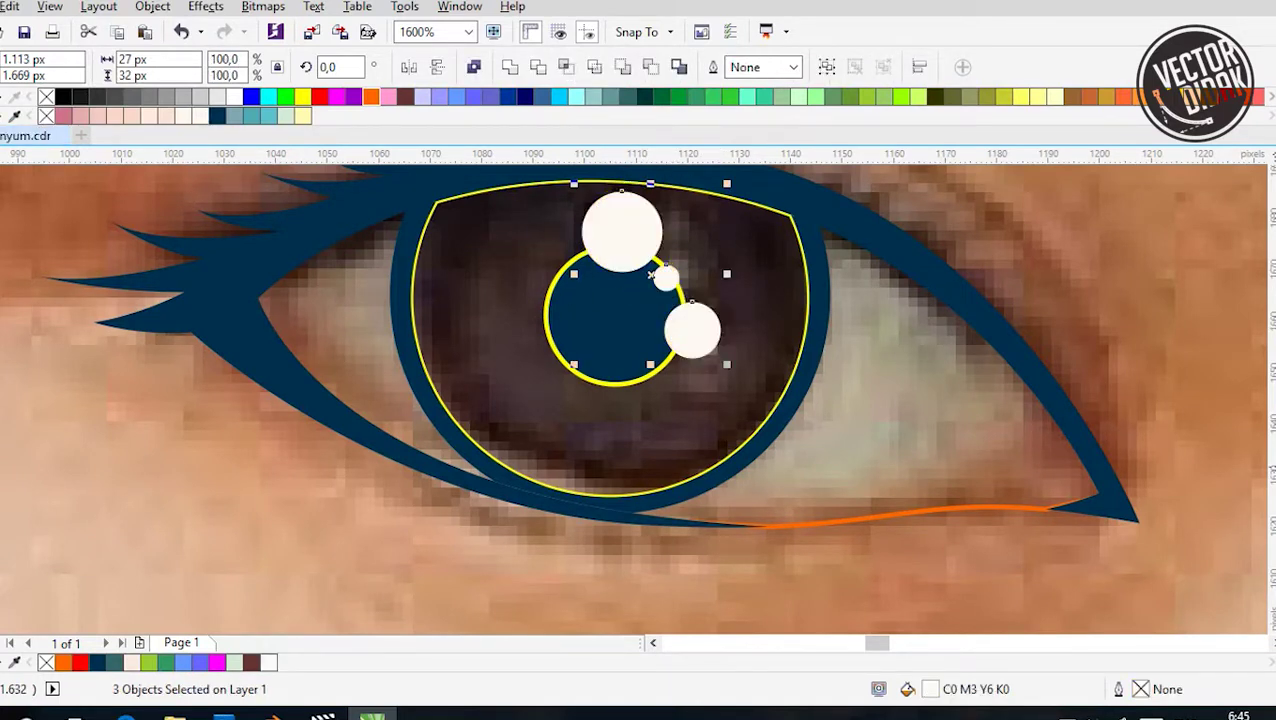
Apply a uniform transparency of 50 to the three highlight circles
left_click(24, 67)
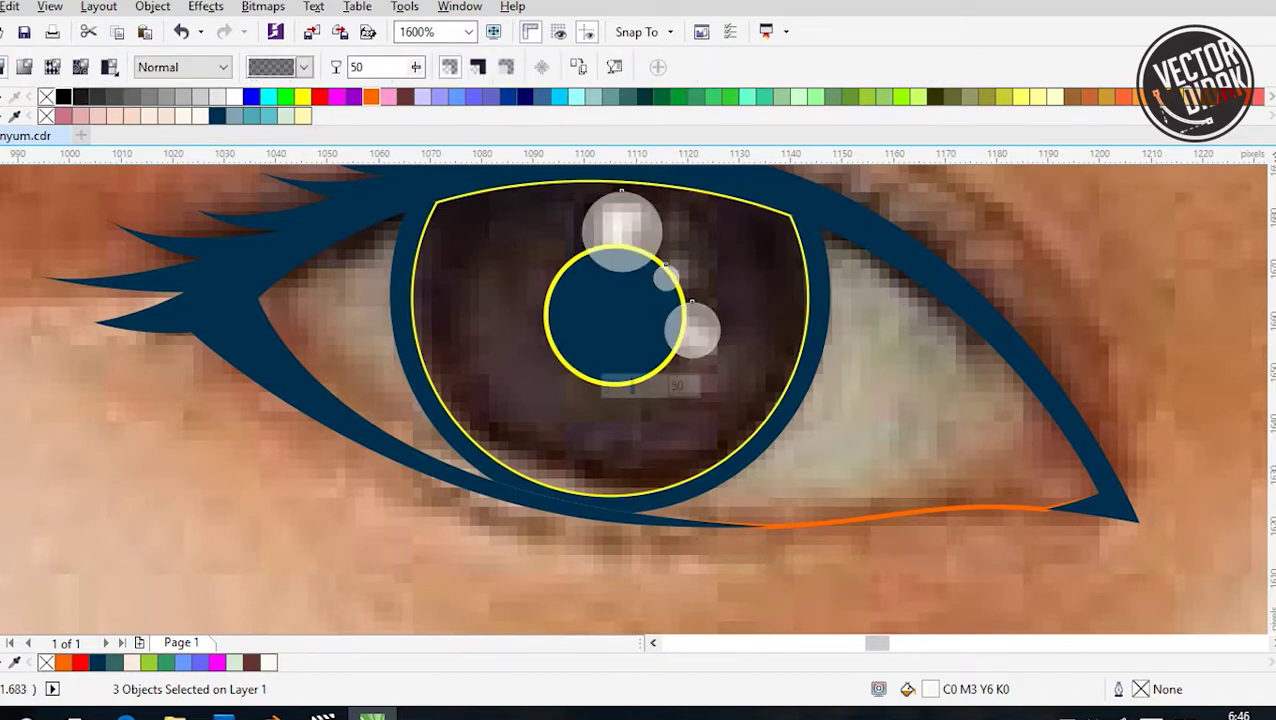
key("space")
key("Tab")
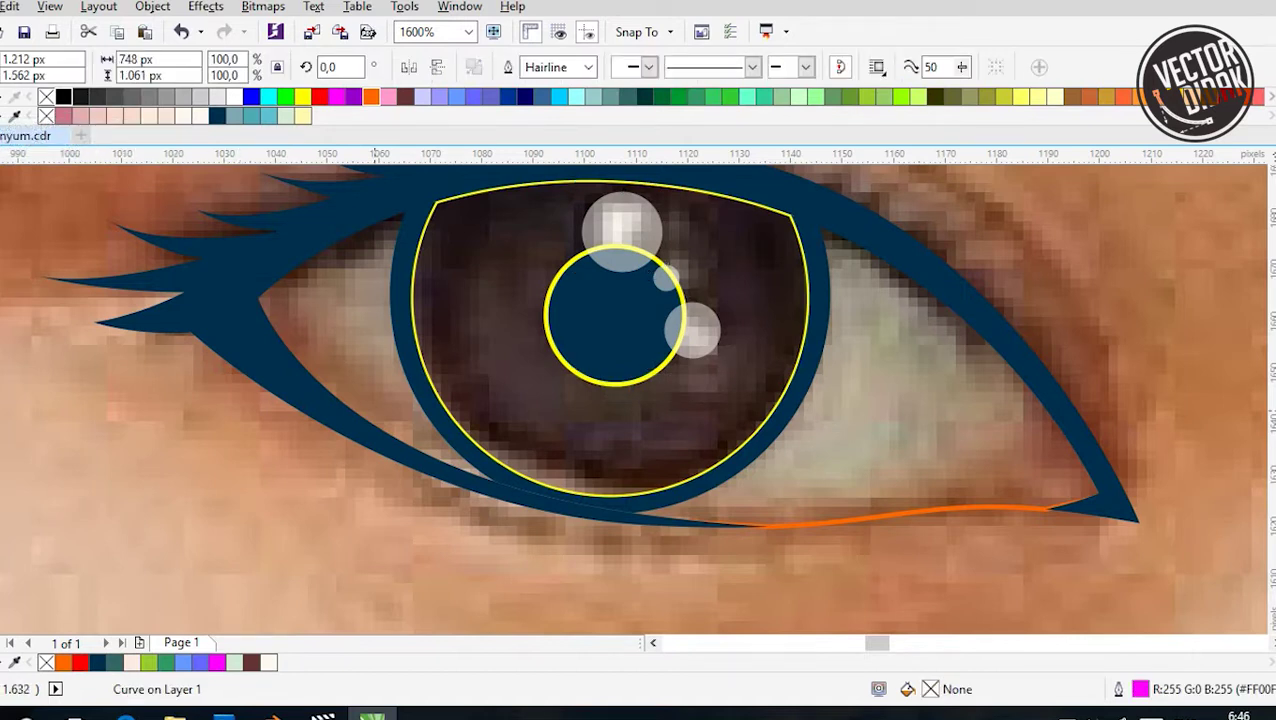
Draw a closed shape about 60 by 55 px over the eye's inner corner, with a slanted curve crossing the eye white
scroll(485, 345, "down", 1)
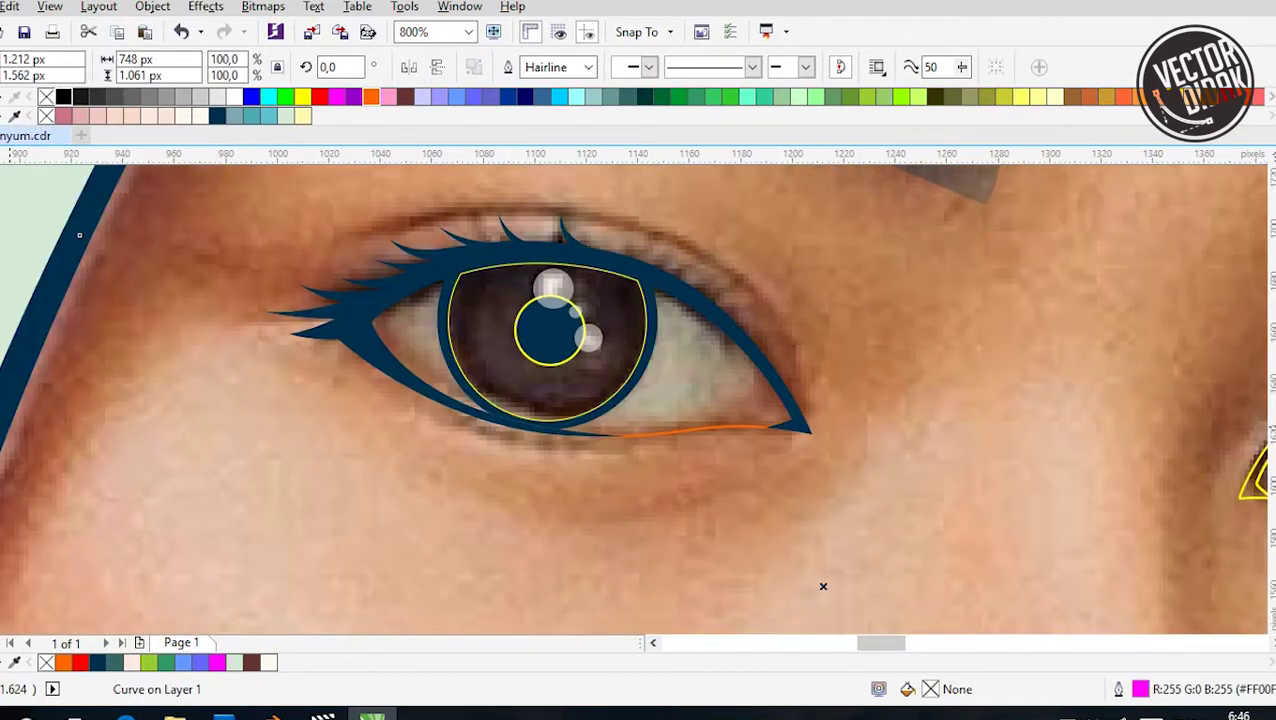
key("F10")
scroll(723, 370, "up", 1)
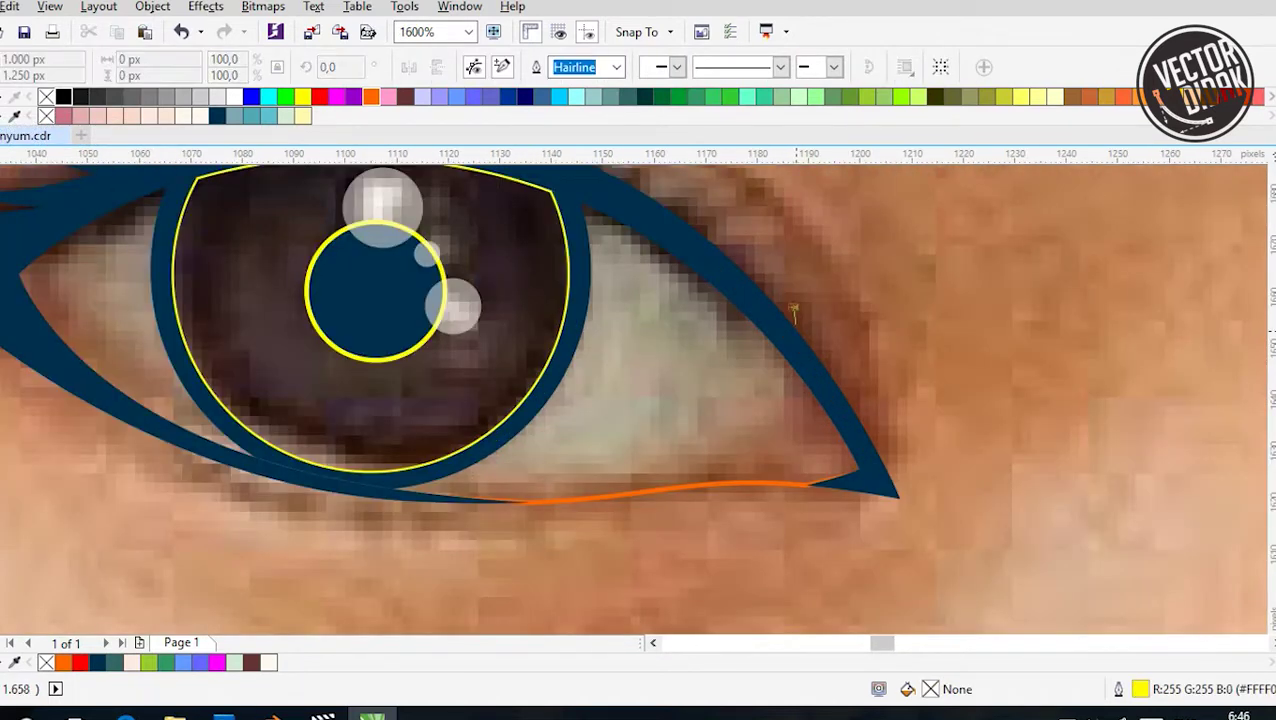
left_click_drag(712, 590, 800, 585)
left_click(1007, 570)
left_click(903, 386)
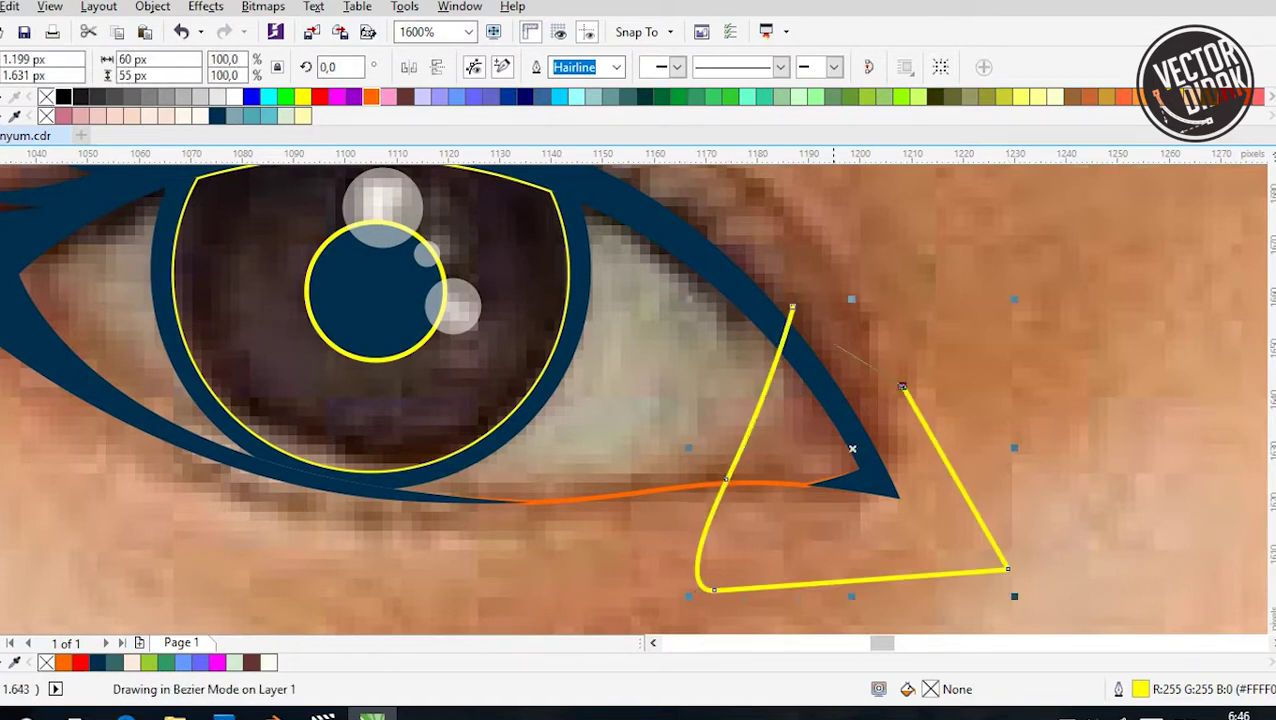
left_click(792, 308)
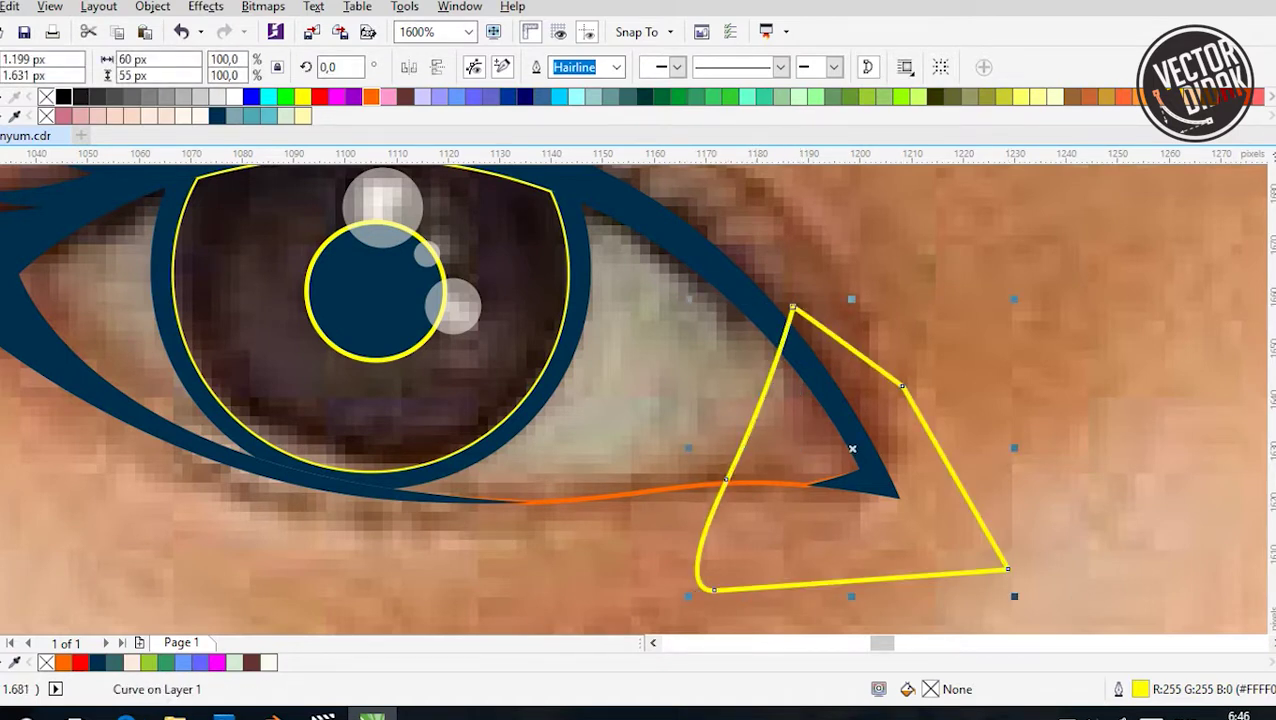
Intersect the drawn corner shape with the eye opening to get an inner-corner piece, and delete the drawn shape
key("F10")
left_click(620, 494)
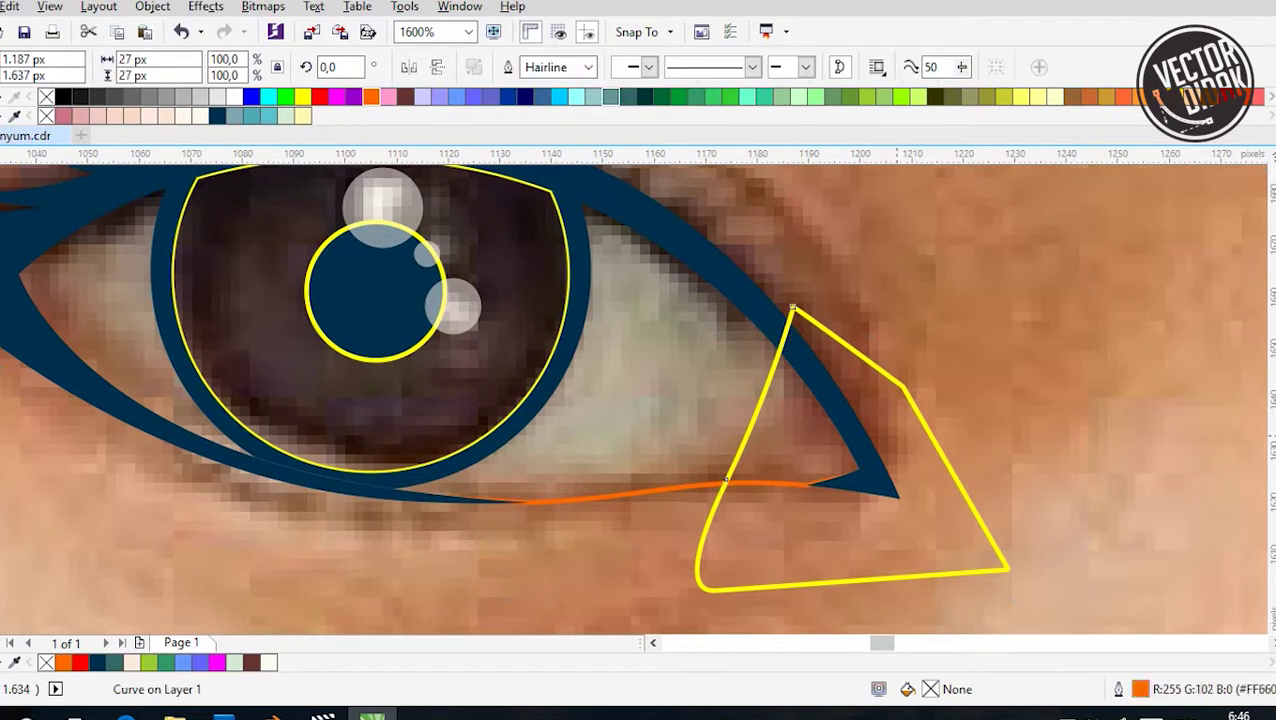
key("Tab")
key("Delete")
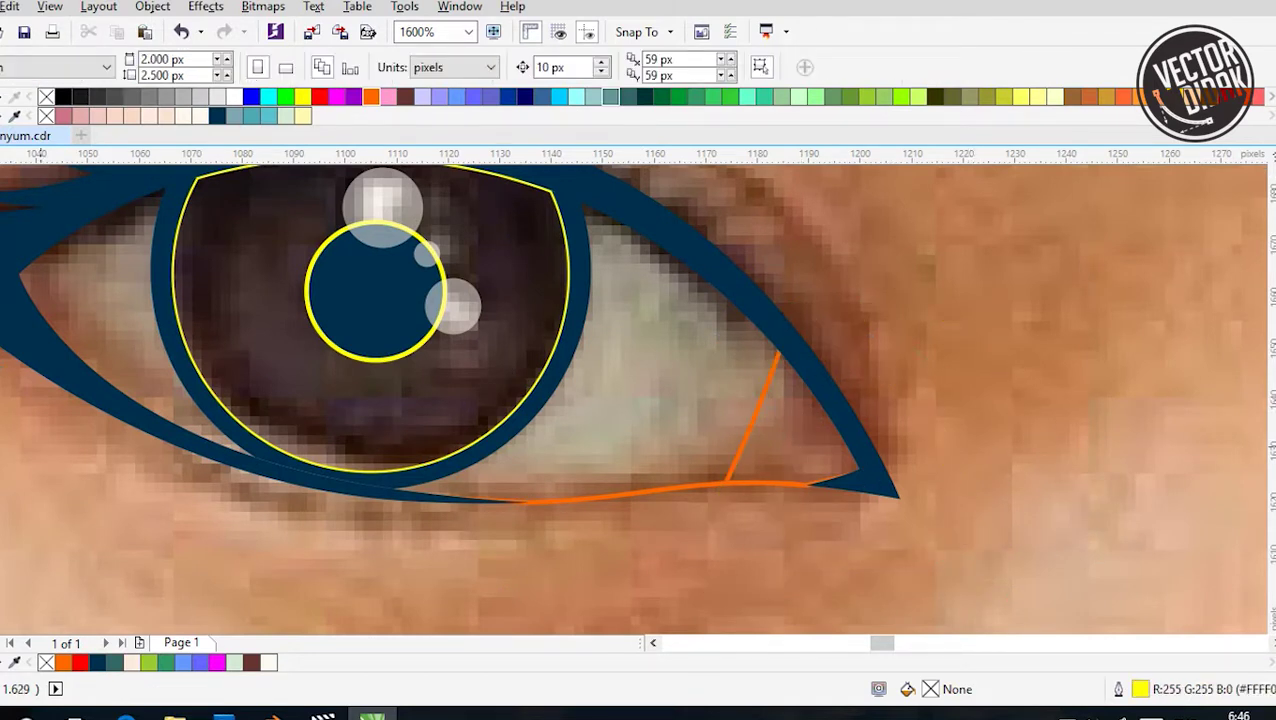
Apply a linear transparency at 155.1° to the inner-corner piece, fading out toward the iris
key("g")
left_click(770, 487)
left_click_drag(685, 388, 839, 459)
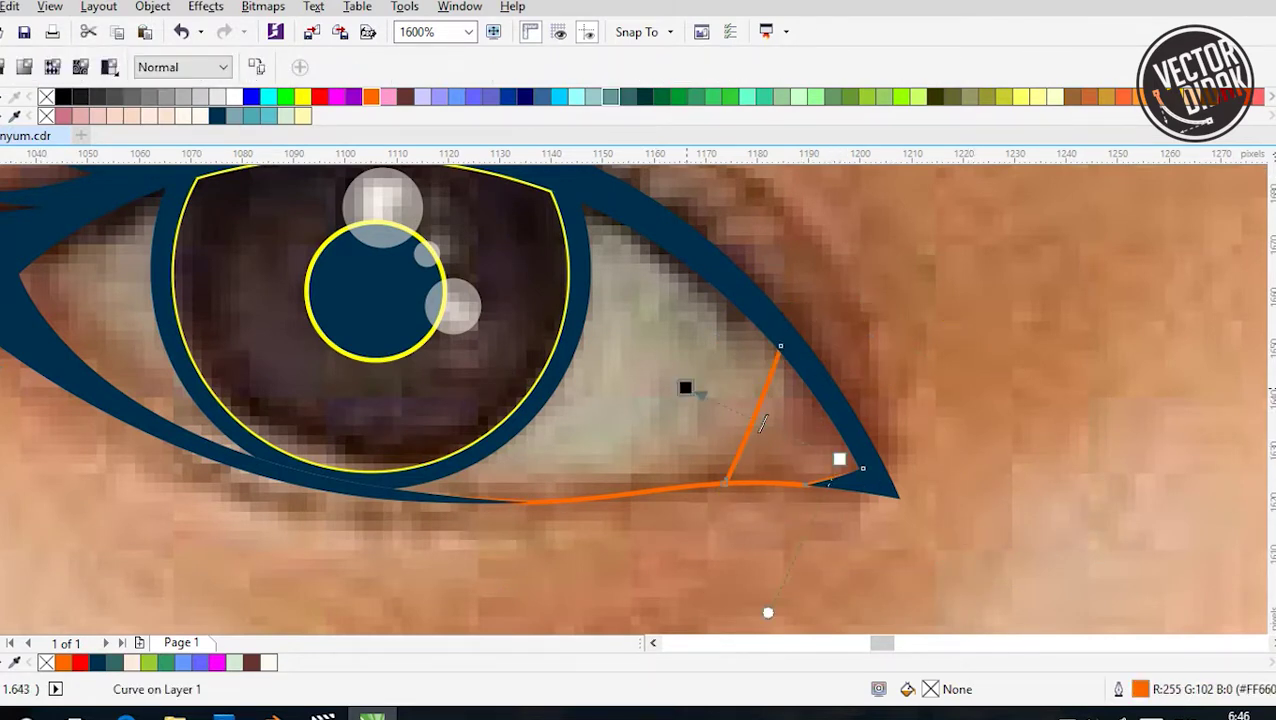
type("56")
key("Return")
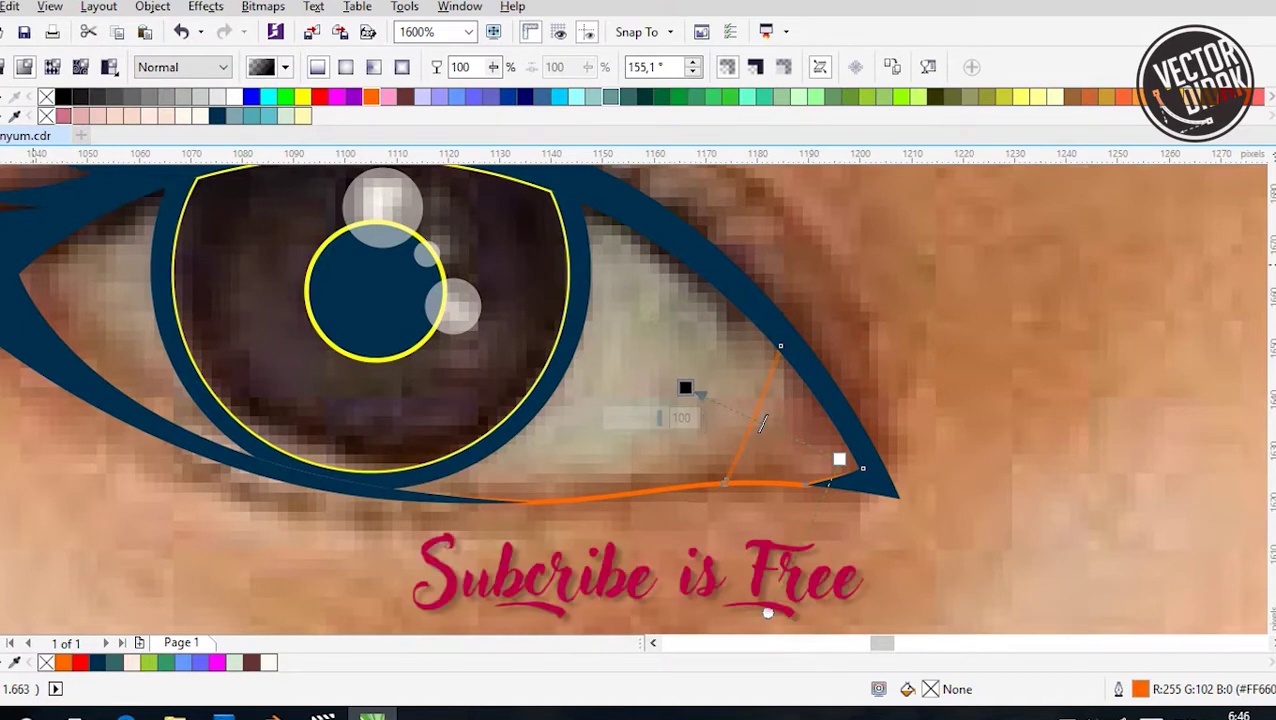
key("ctrl+z")
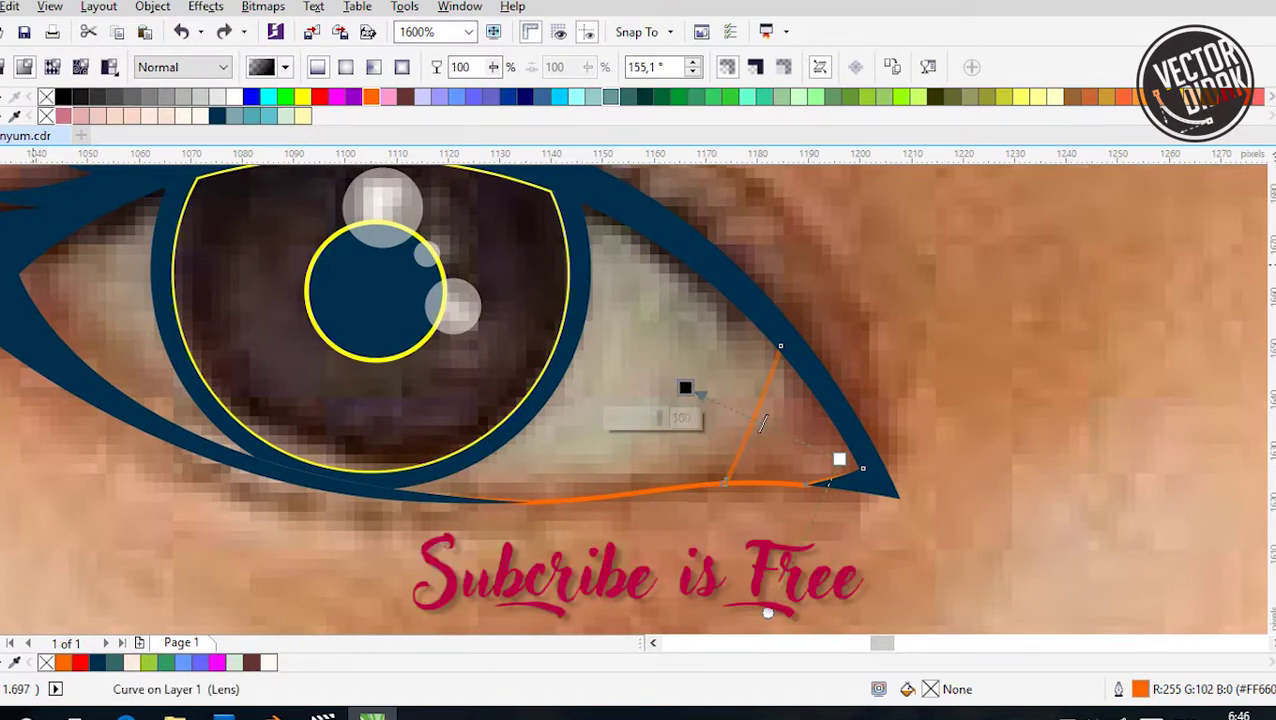
Fill the inner-corner piece with pink (C0 M60 Y20 K20) and extend the opaque end of its transparency outward past the eye corner
key("space")
left_click(63, 115)
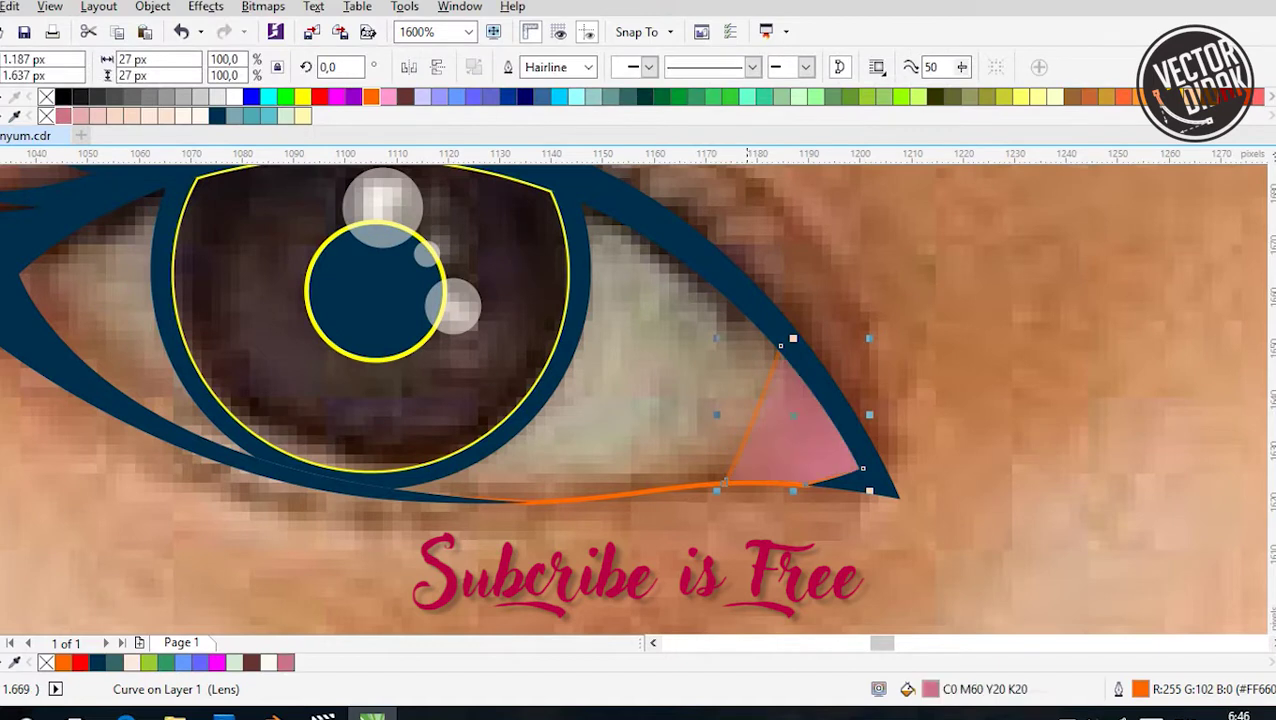
scroll(640, 400, "down", 2)
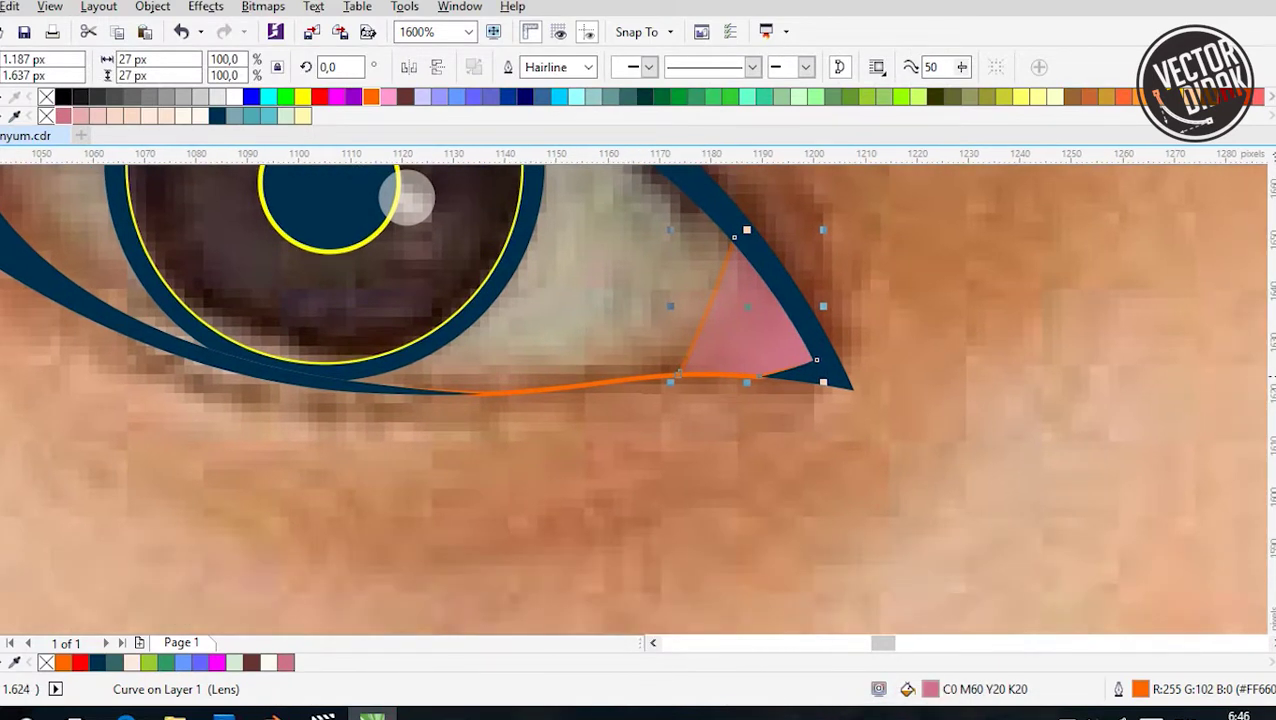
key("space")
left_click_drag(792, 351, 864, 383)
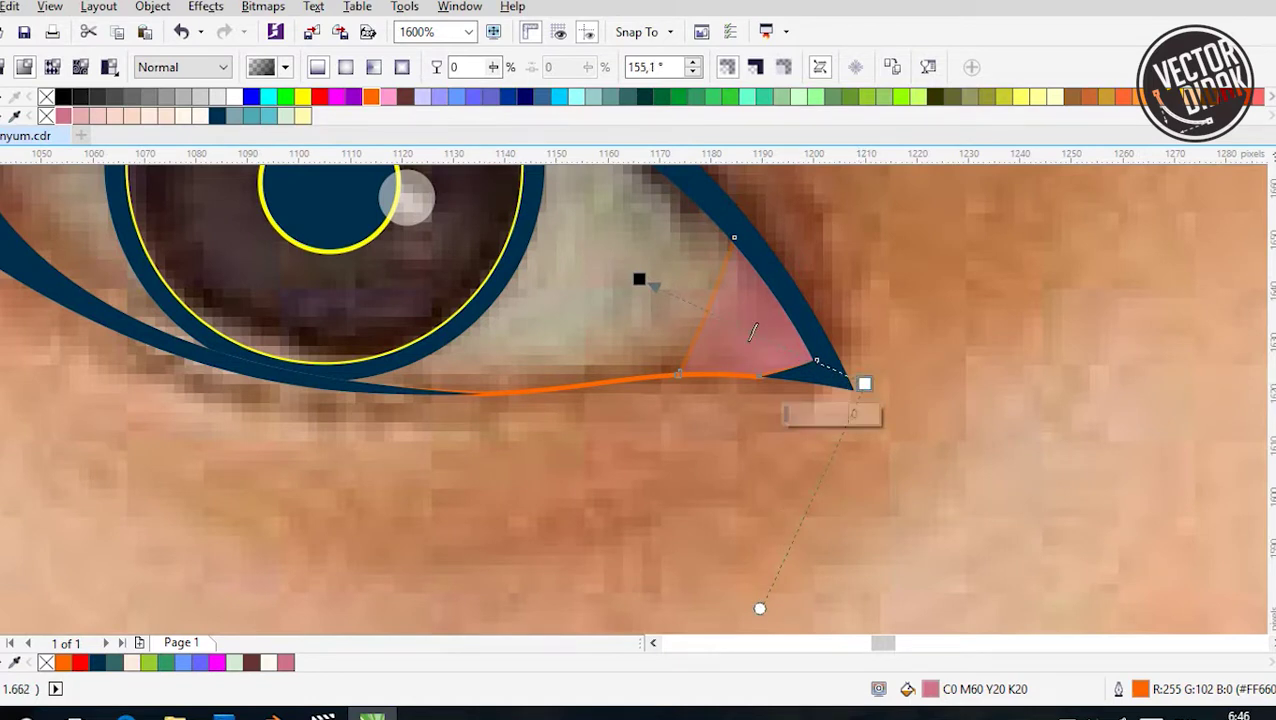
key("space")
scroll(753, 333, "down", 5)
scroll(753, 333, "up", 1)
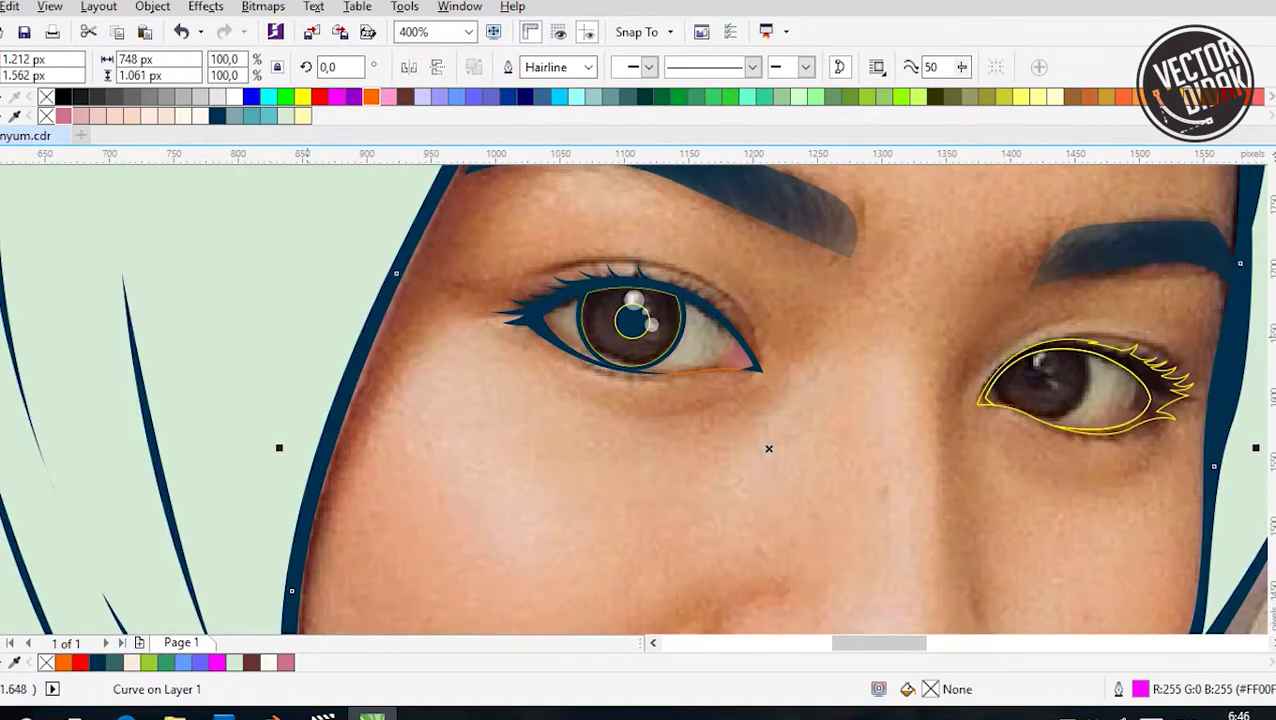
Draw an arched curve from the outer lower lid across the pupil to just below the eye's inner corner
key("Escape")
left_click(654, 341)
scroll(654, 341, "up", 5)
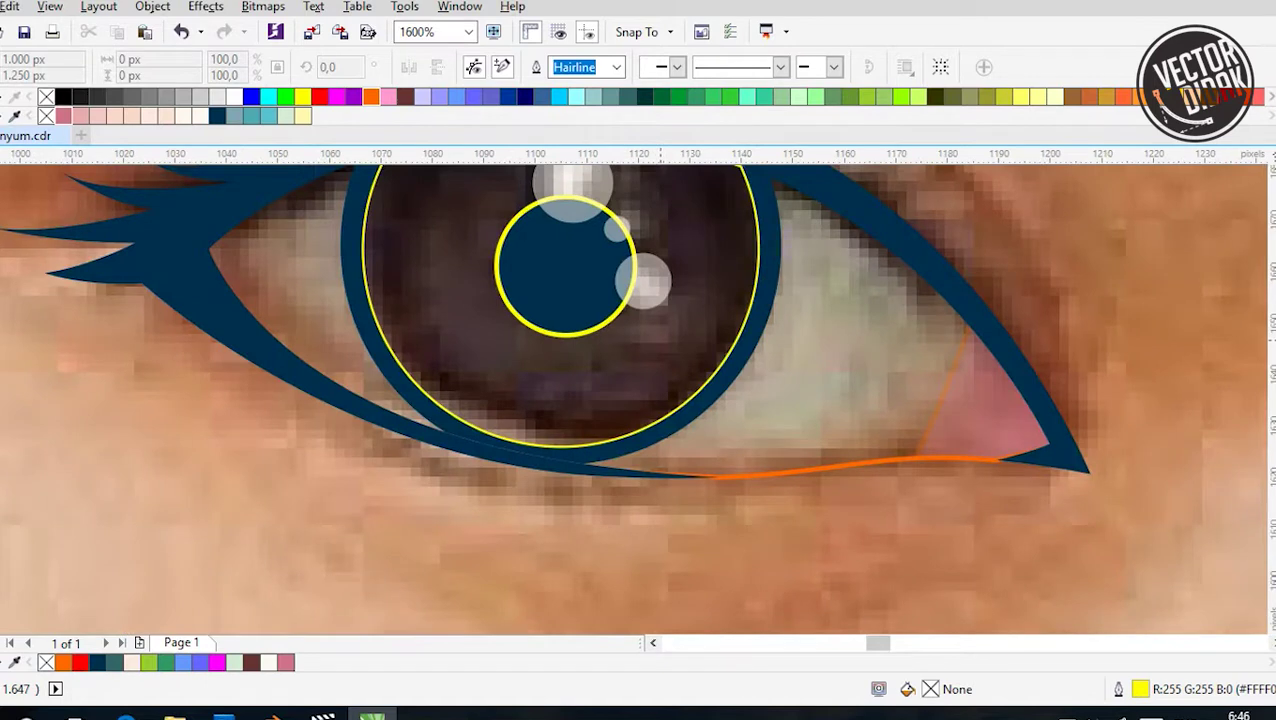
scroll(564, 361, "down", 3)
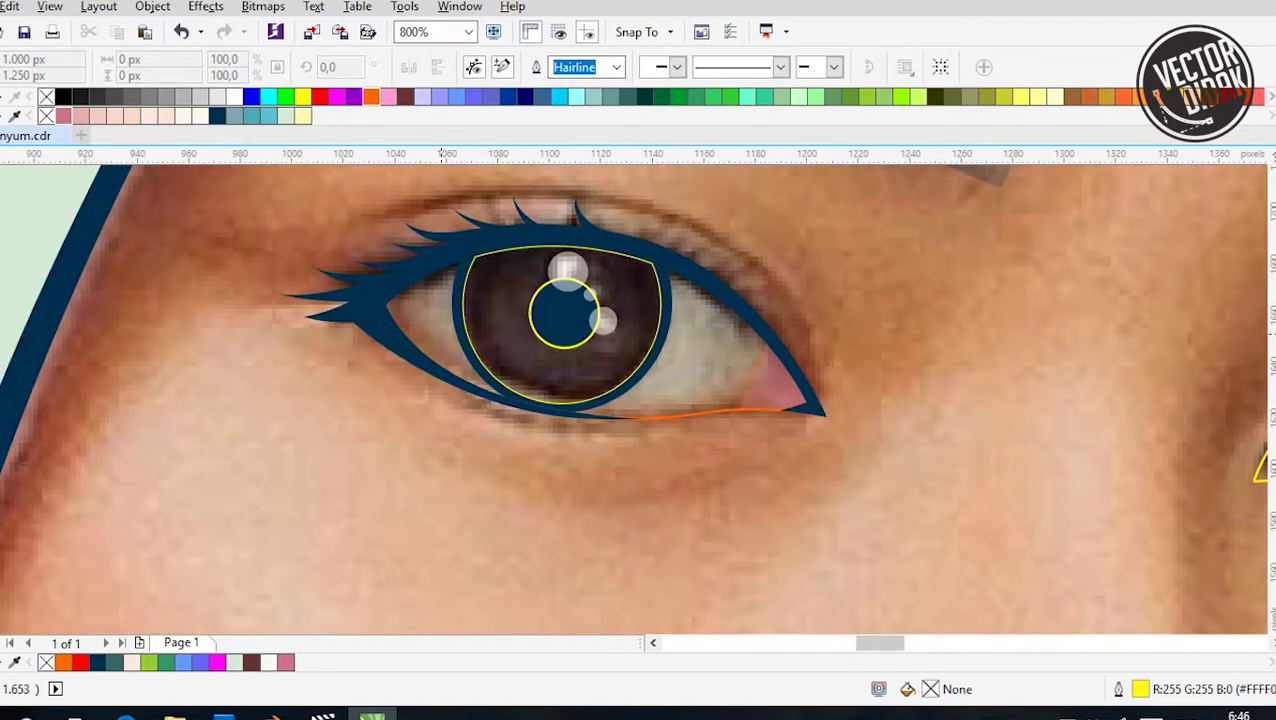
scroll(460, 360, "up", 3)
scroll(460, 360, "down", 3)
left_click_drag(580, 312, 372, 370)
left_click_drag(580, 301, 730, 307)
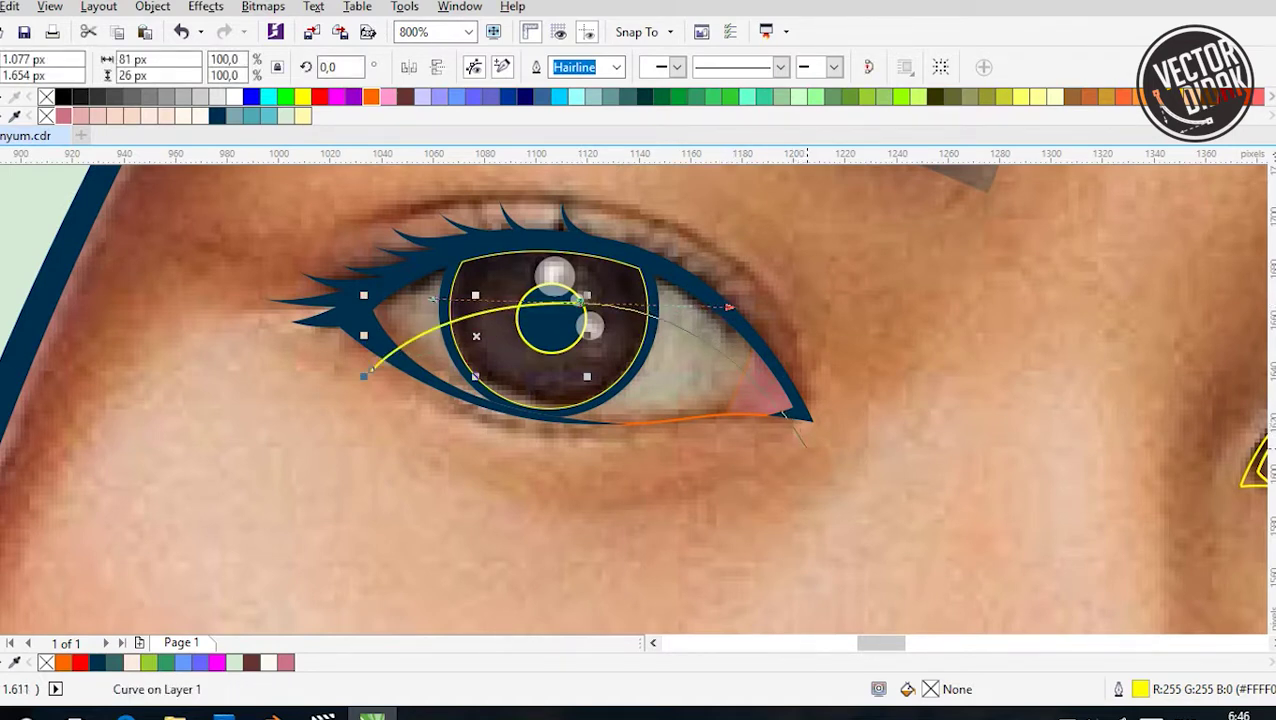
left_click(806, 446)
Close the arched curve with straight segments around the upper lid and lashes, forming a shape about 251 by 98 px
left_click(864, 368)
left_click(797, 283)
left_click(598, 205)
left_click(428, 198)
left_click(285, 238)
left_click(218, 295)
left_click(280, 369)
left_click(371, 370)
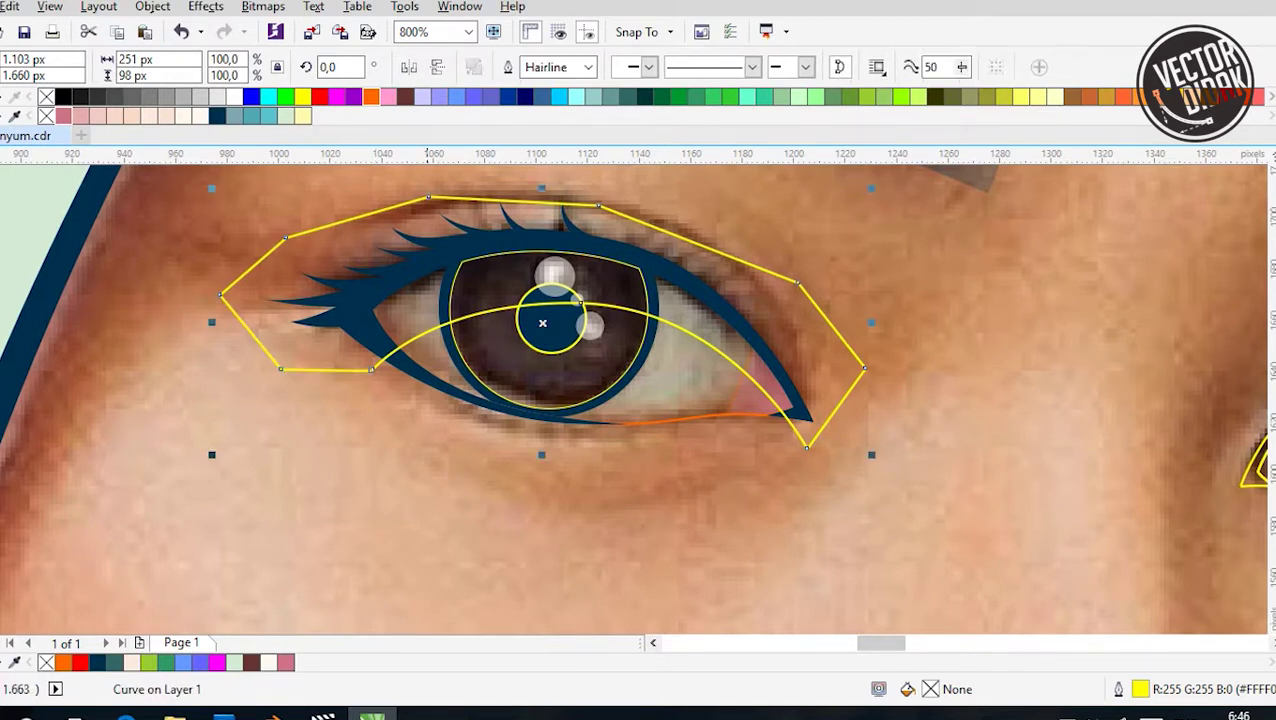
Intersect the upper-lid shape with the eye opening to get an upper shadow piece, and delete the drawn shape
left_click(360, 328, "shift")
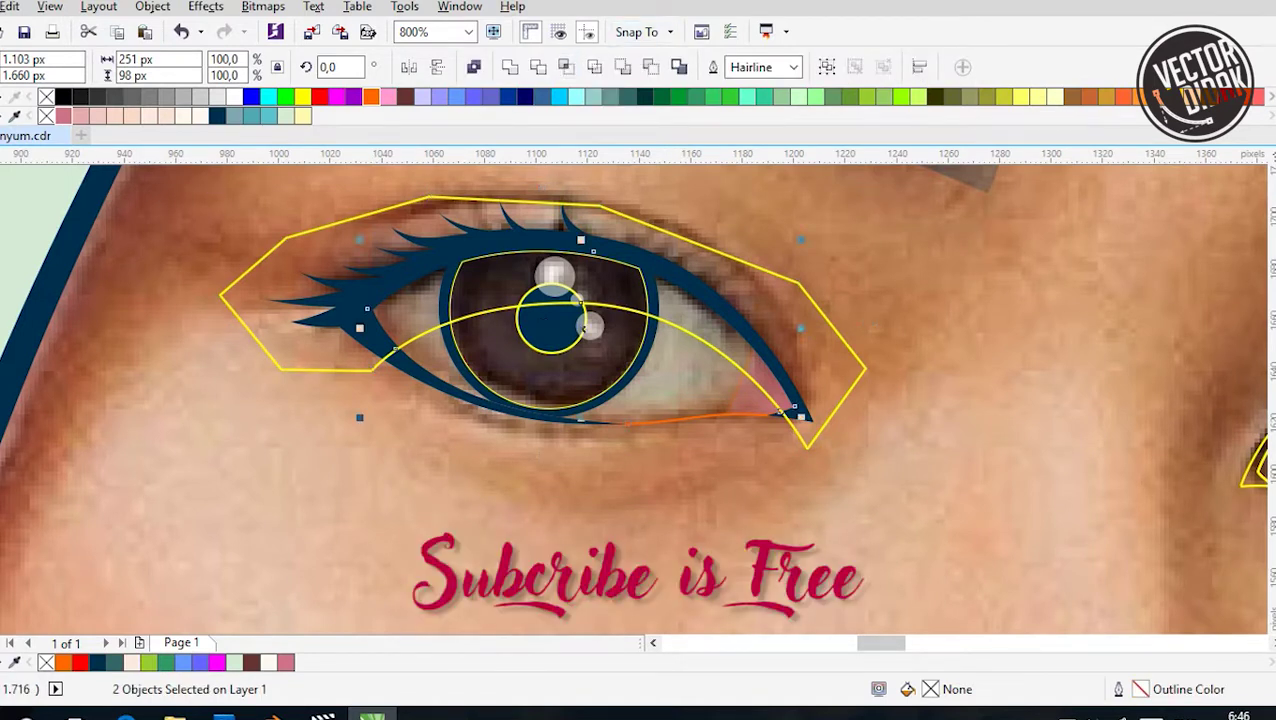
key("Delete")
left_click(584, 328)
left_click(824, 574)
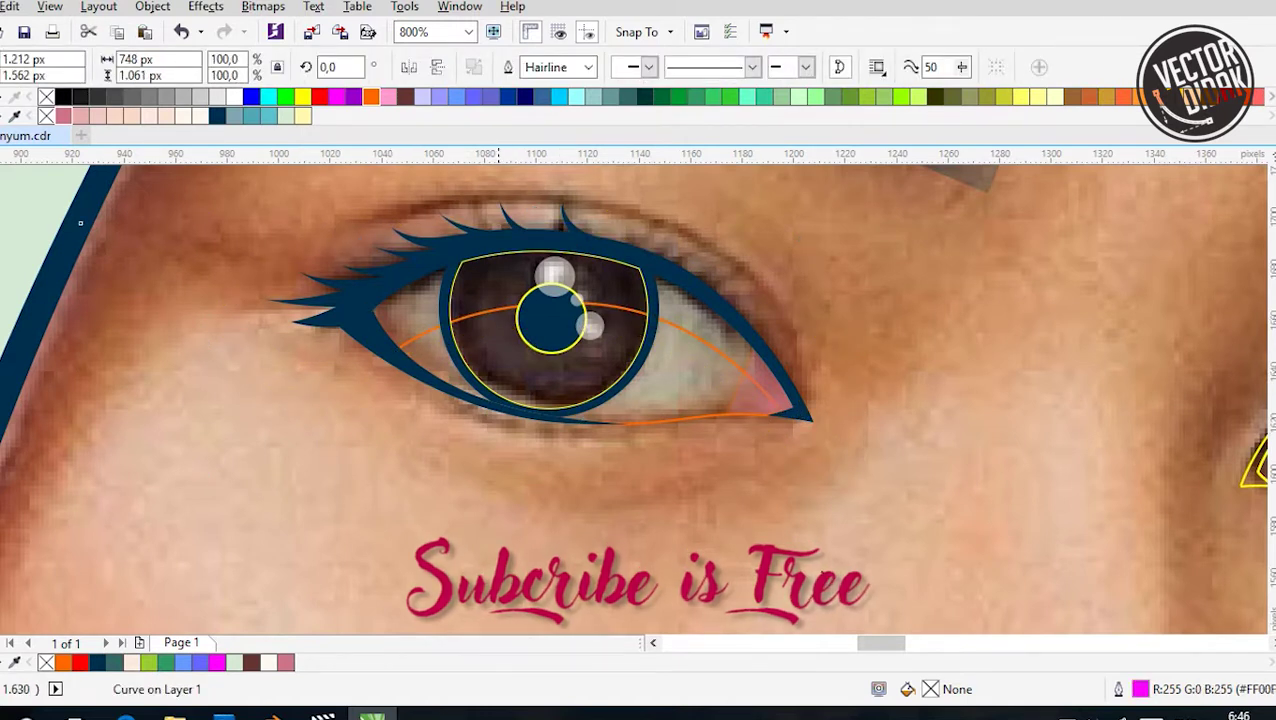
Duplicate the pupil circle in place and enlarge the copy about its center to about 63 px
scroll(569, 359, "up", 1)
left_click(533, 277)
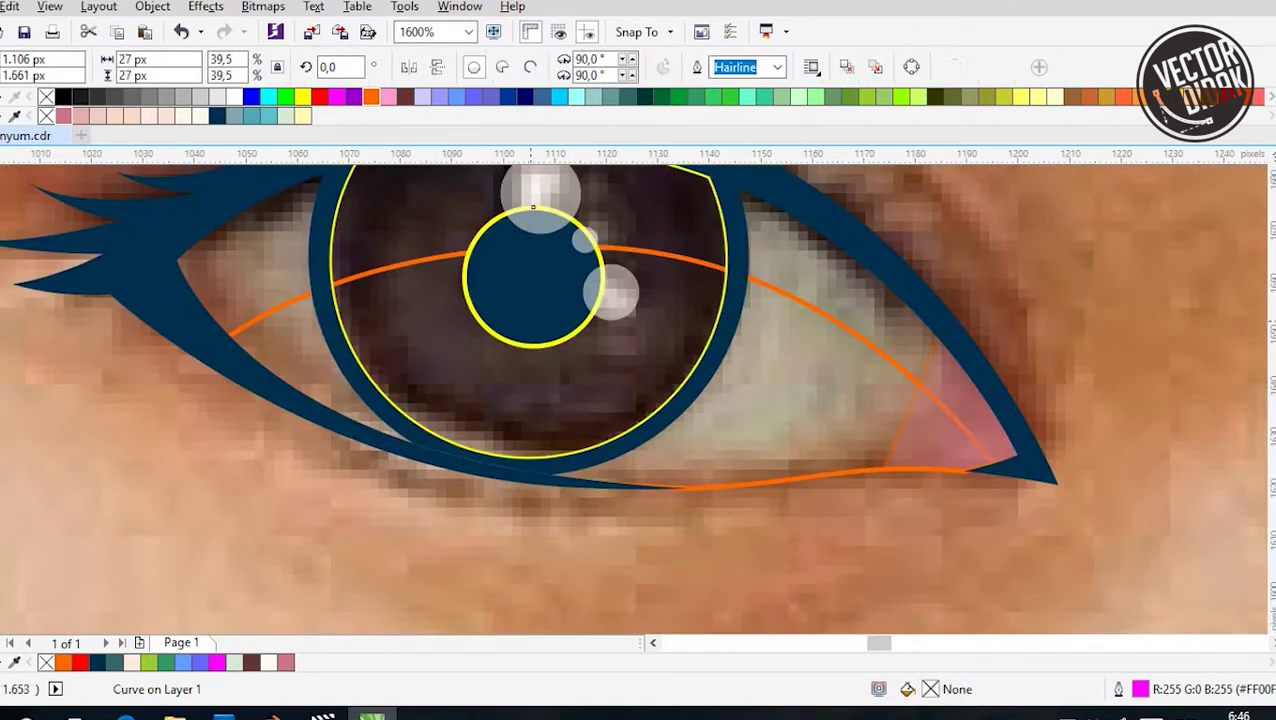
key("ctrl+c")
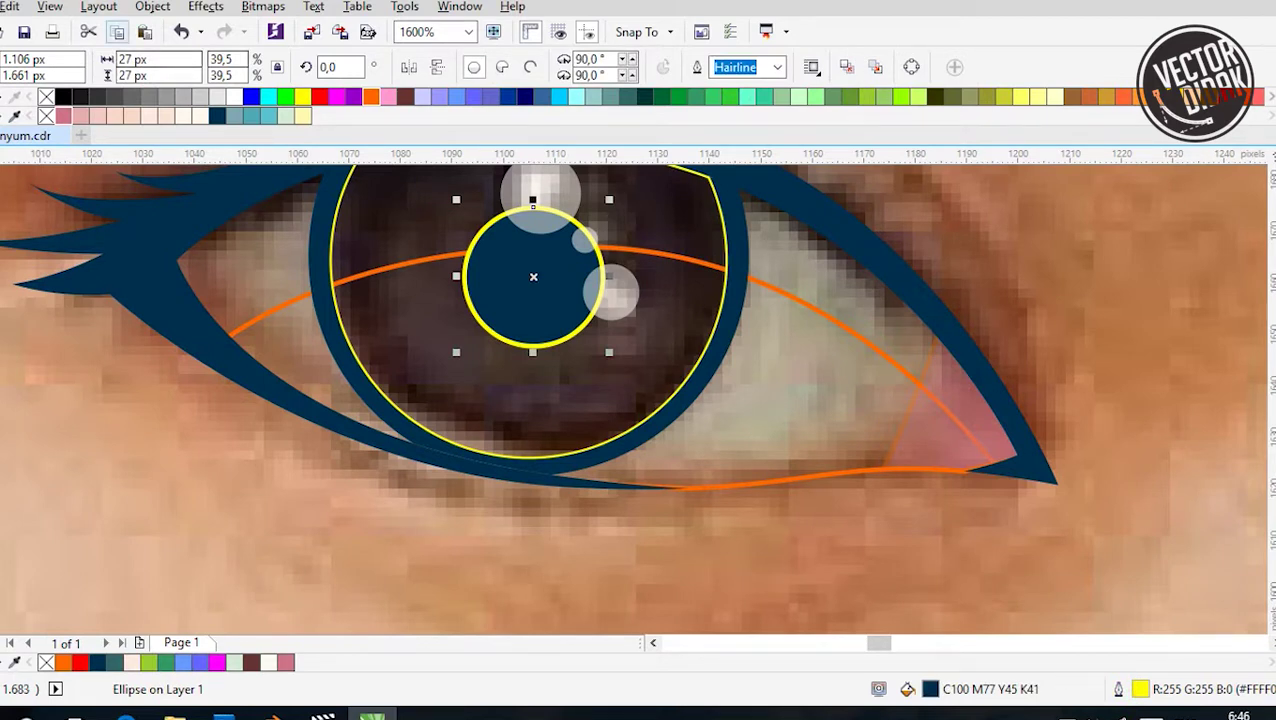
key("ctrl+v")
left_click_drag(609, 352, 713, 455)
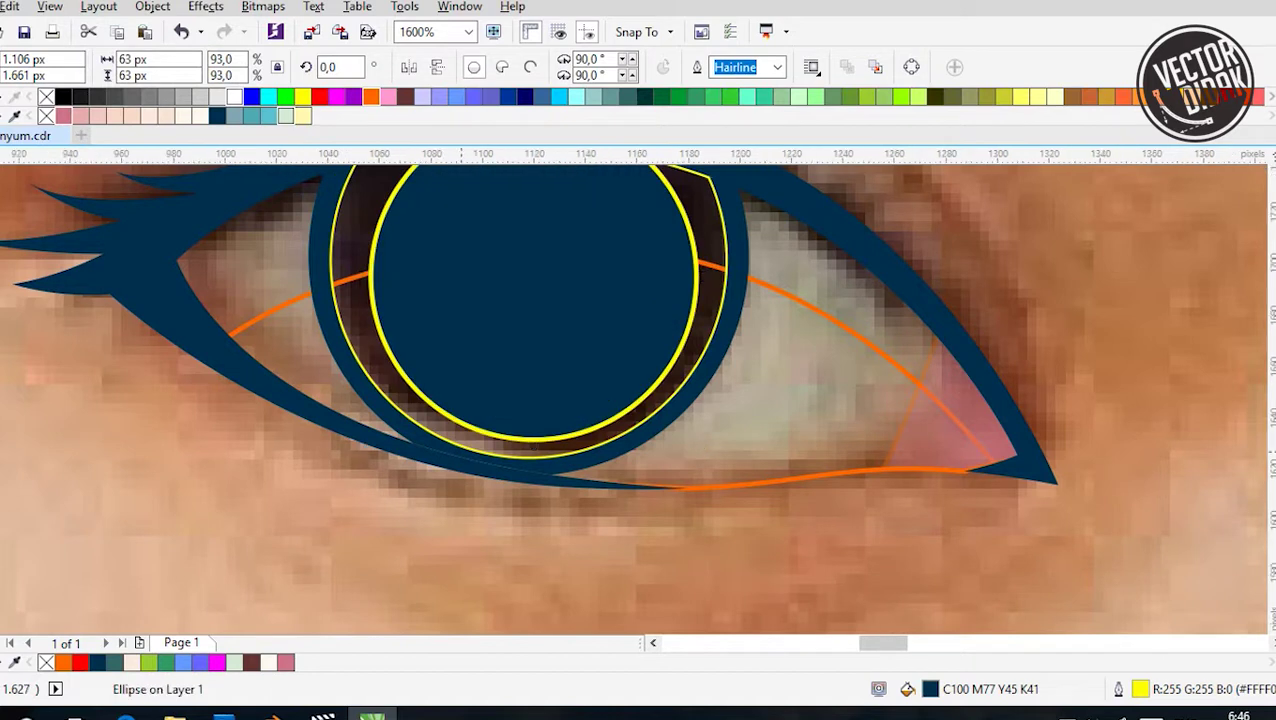
scroll(462, 451, "down", 1)
Draw a closed shape about 140 by 100 px around the upper eye, with an arched lower edge crossing the middle of the enlarged circle
key("F5")
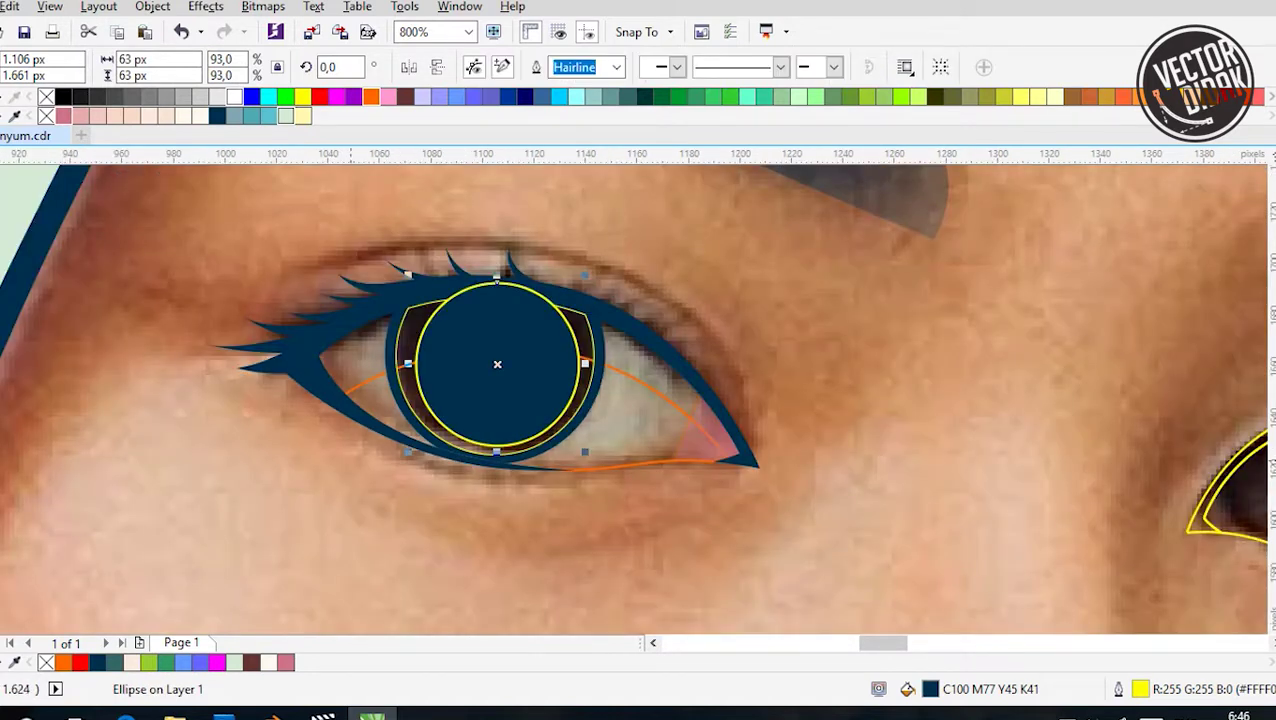
left_click(333, 441)
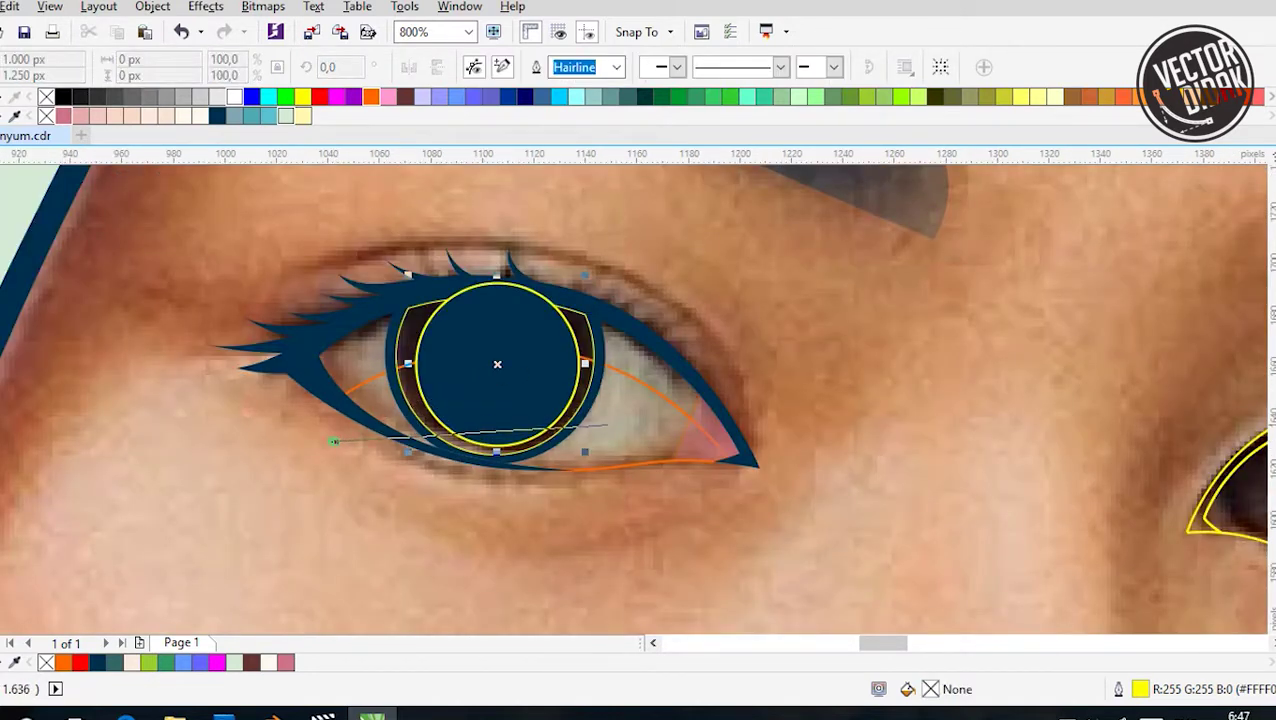
left_click_drag(505, 367, 608, 372)
left_click(660, 462)
left_click(612, 261)
left_click(505, 206)
left_click(343, 258)
left_click(298, 362)
left_click(333, 441)
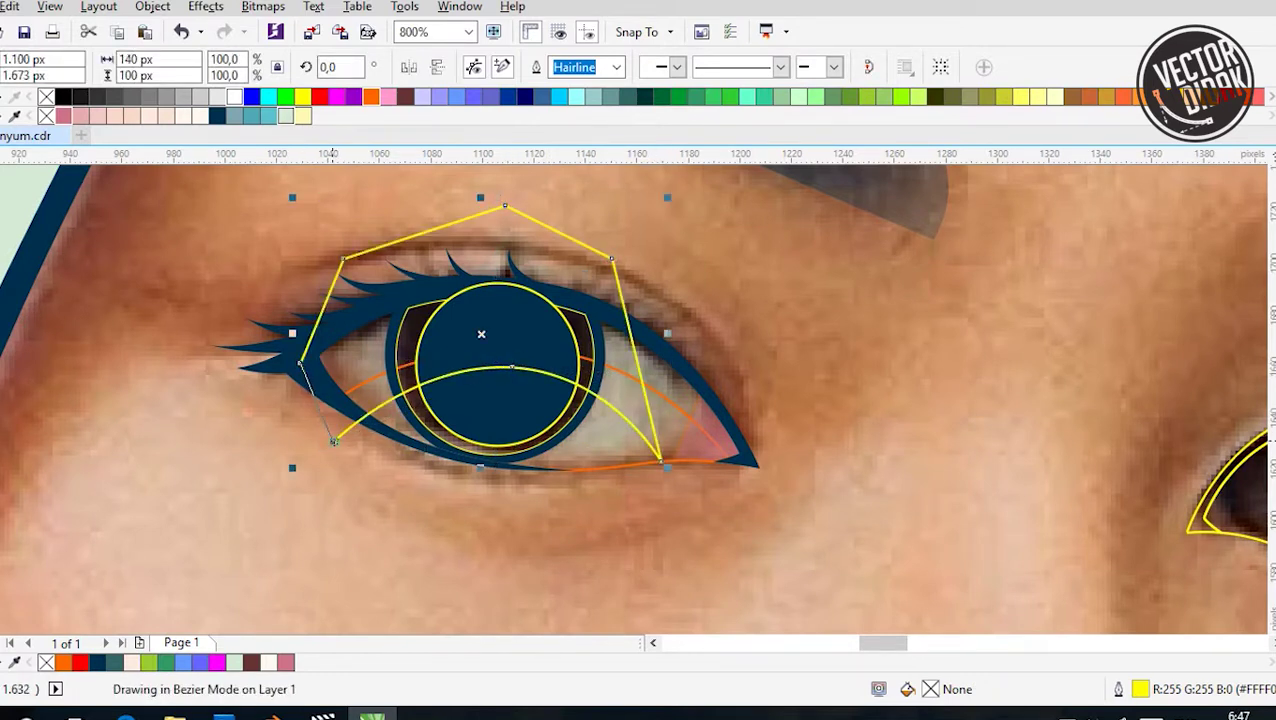
Cut the drawn shape out of the enlarged circle to leave its lower segment, and order that segment behind the pupil
left_click(481, 334, "shift")
left_click(650, 67)
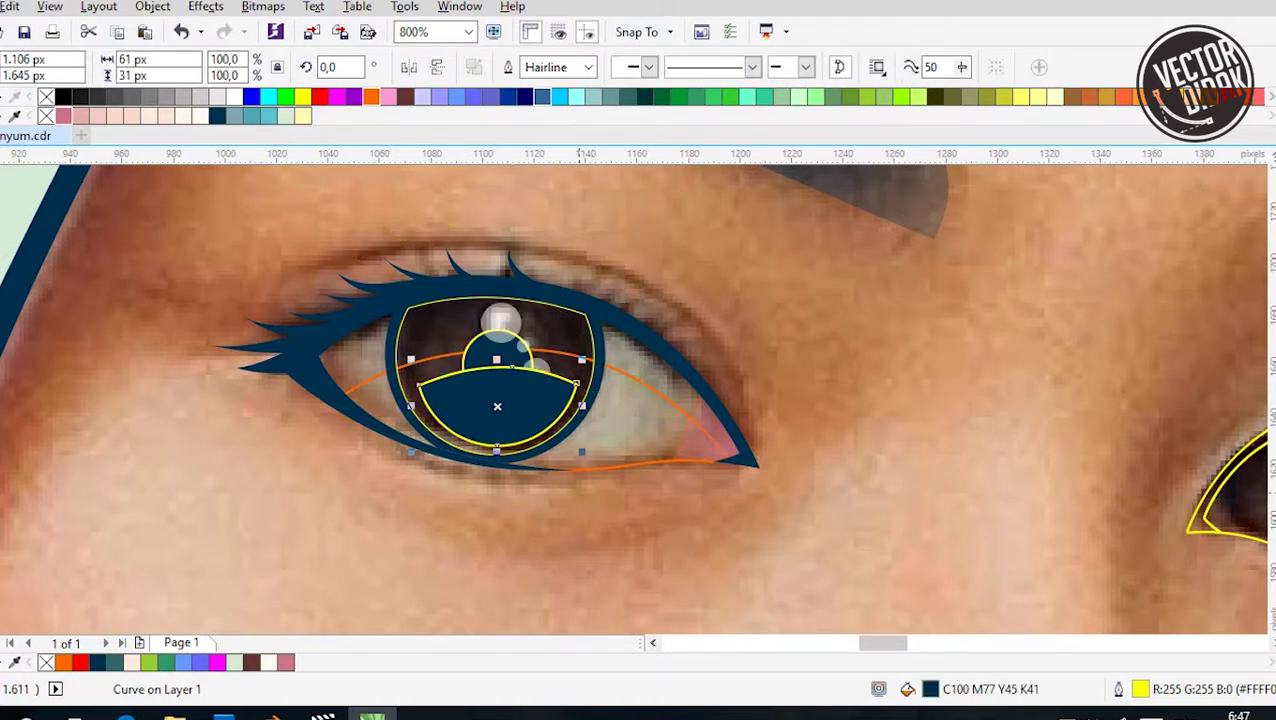
scroll(481, 455, "up", 1)
right_click(514, 358)
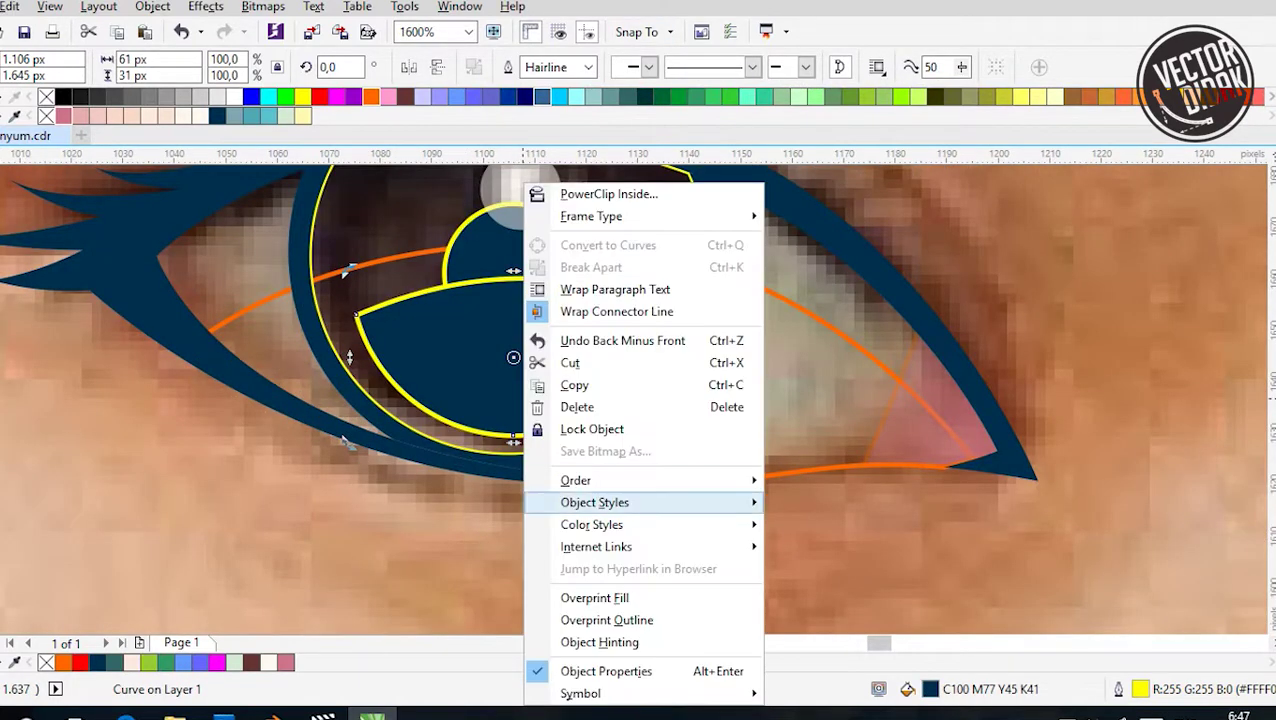
mouse_move(580, 481)
left_click(812, 626)
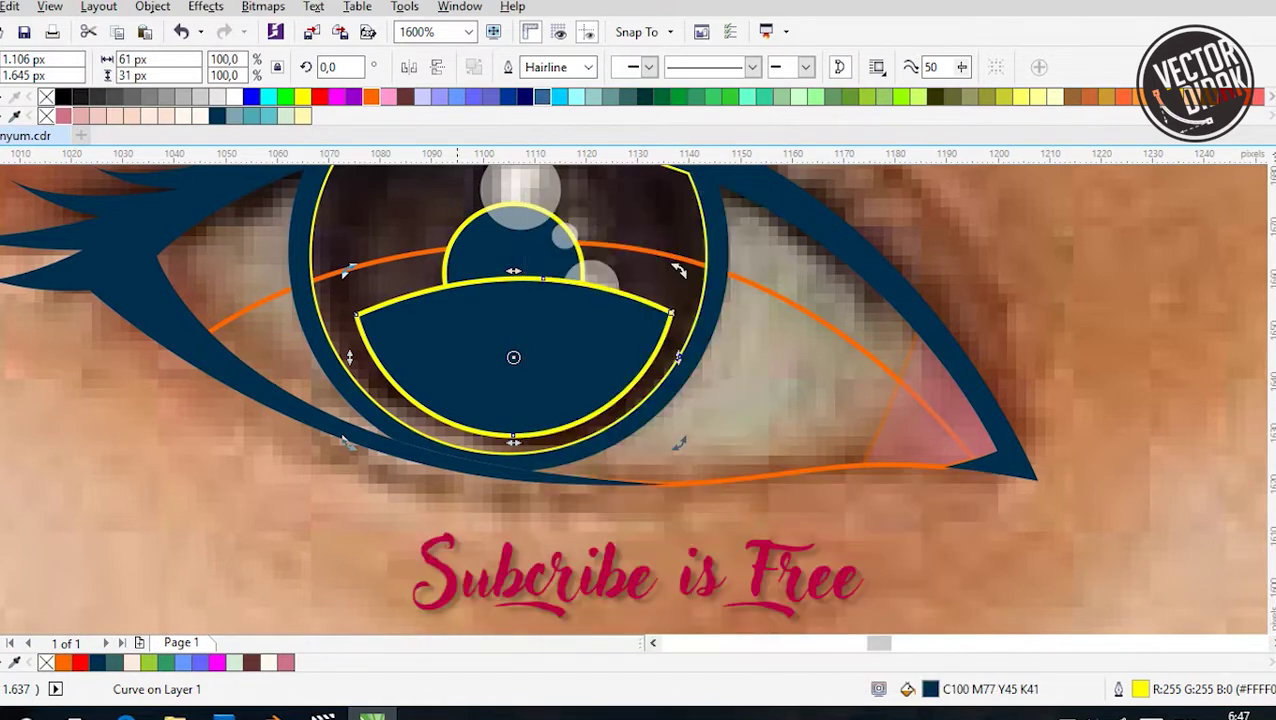
key("Escape")
scroll(449, 443, "down", 1)
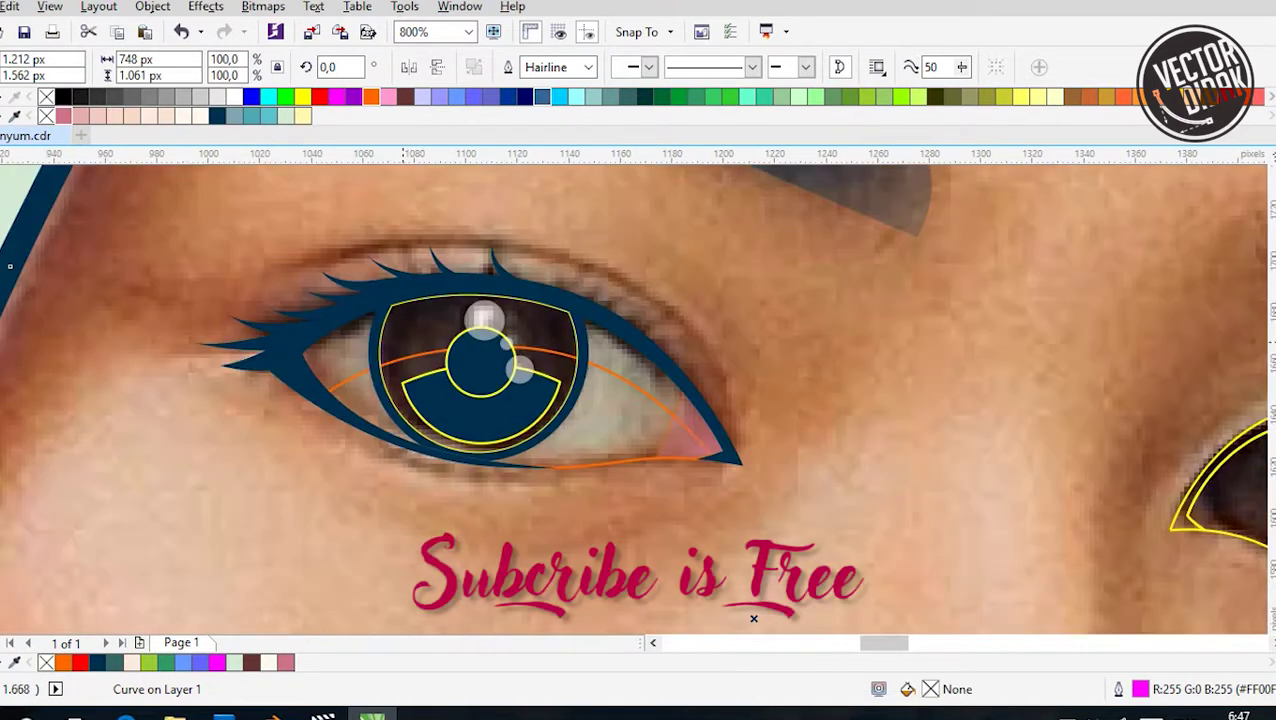
Fill the iris shape with dark blue (C100 M77 Y45 K41) and fade it with a fountain fill down to white below the eye
left_click(478, 373)
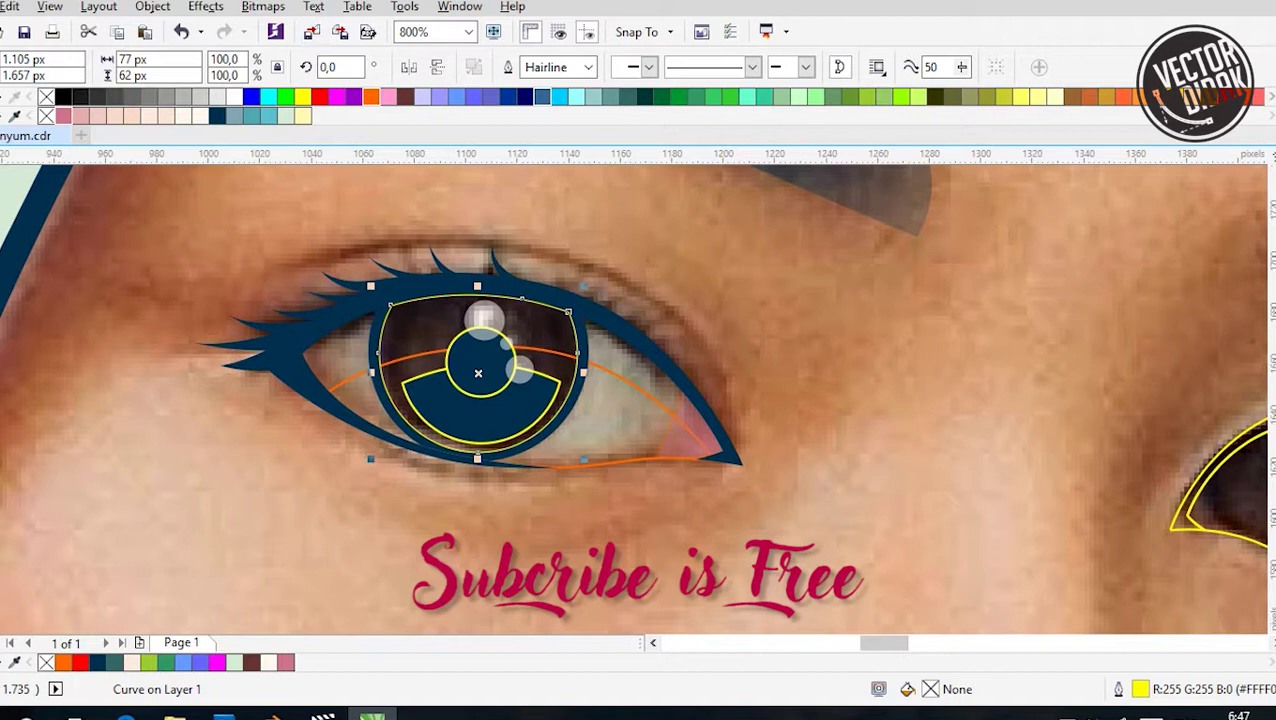
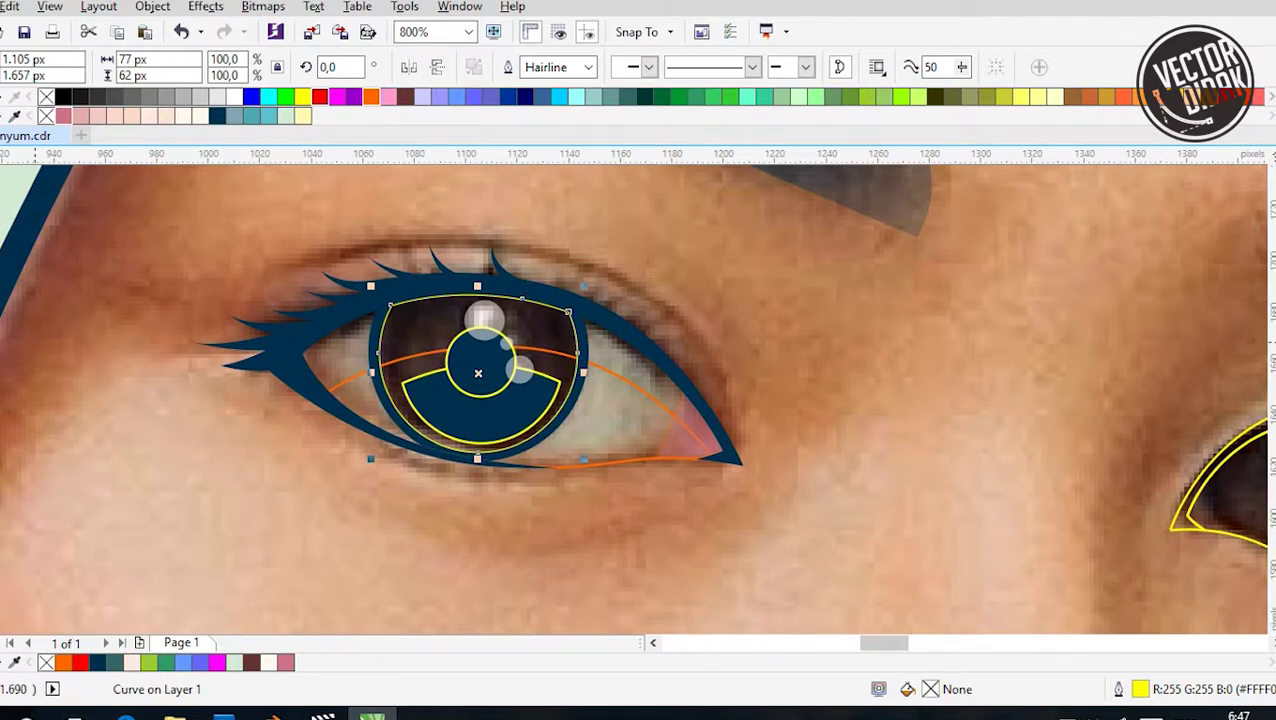
left_click(217, 115)
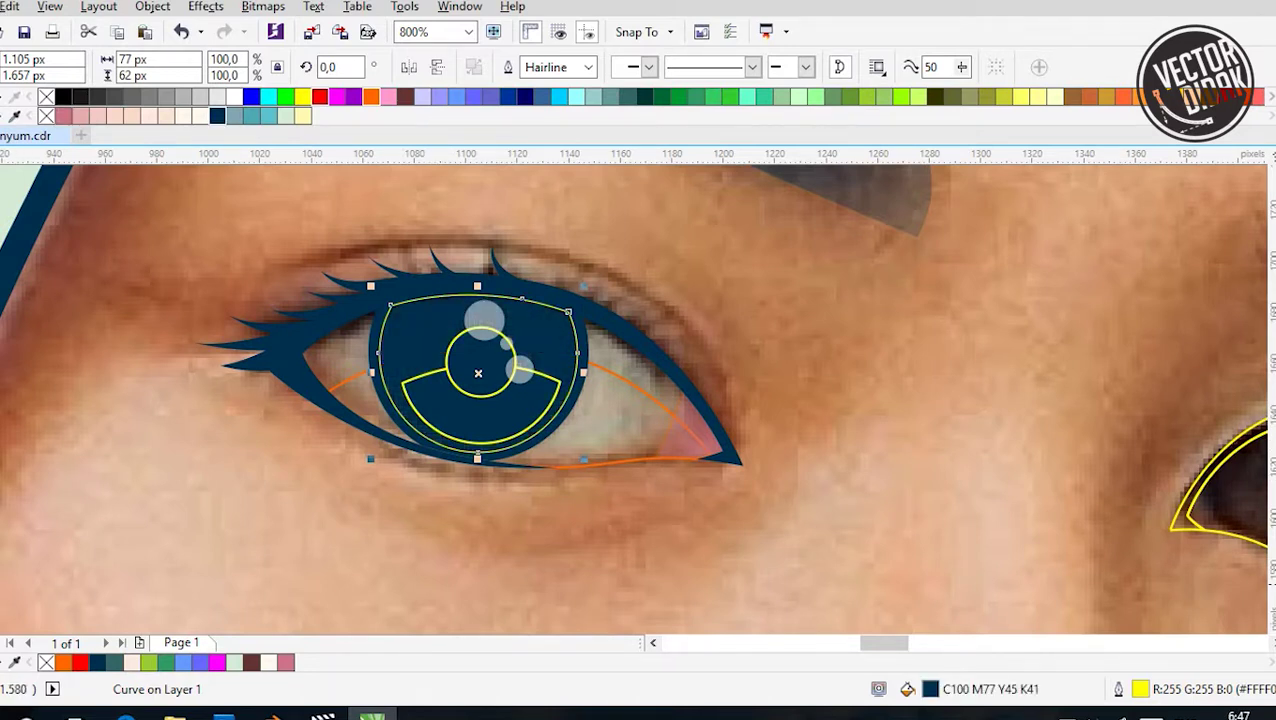
key("Escape")
left_click_drag(472, 316, 476, 470)
left_click_drag(474, 316, 481, 328)
left_click_drag(476, 470, 460, 505)
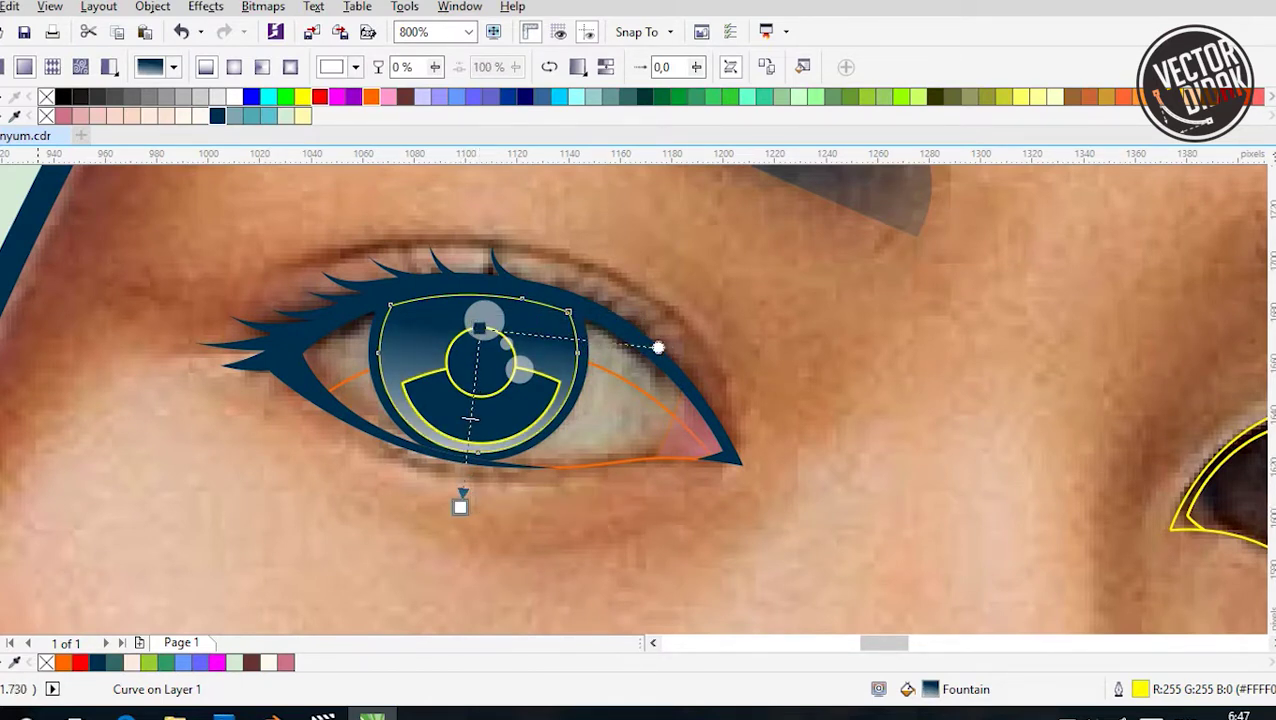
Remove the outline from the gradient-filled iris shape
key("space")
key("Tab")
key("Tab")
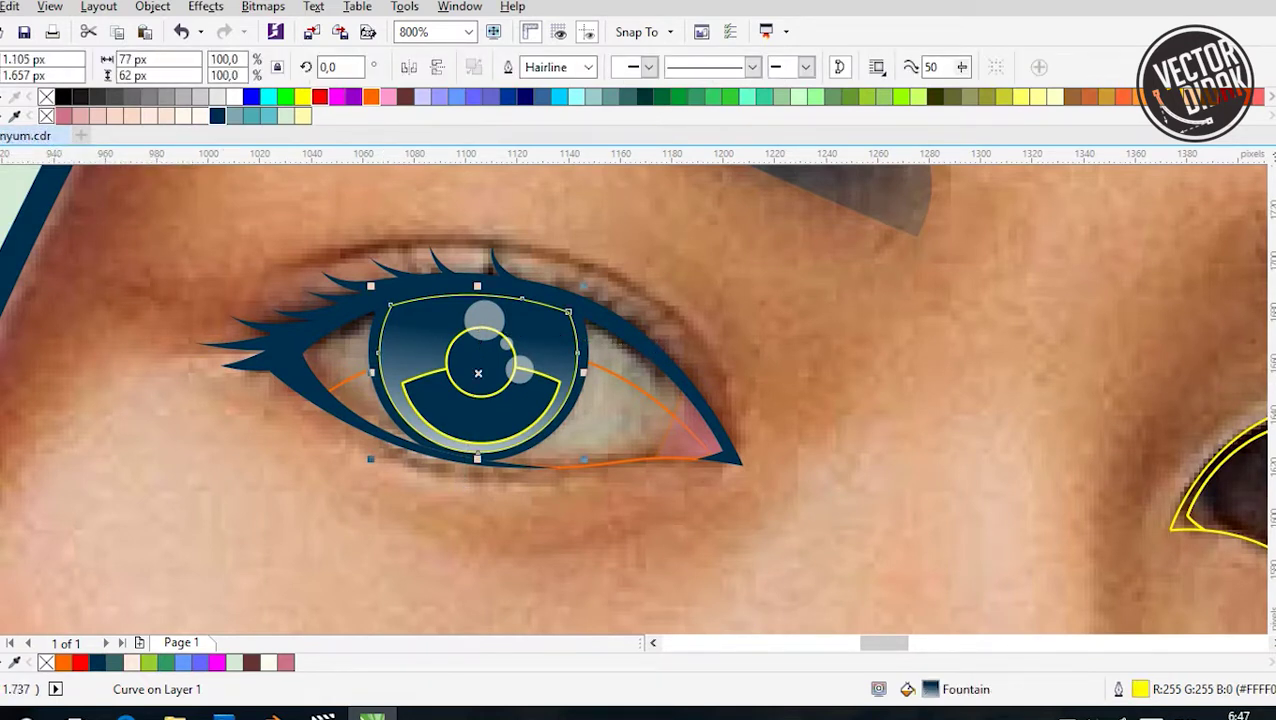
scroll(462, 352, "up", 1)
scroll(462, 352, "down", 1)
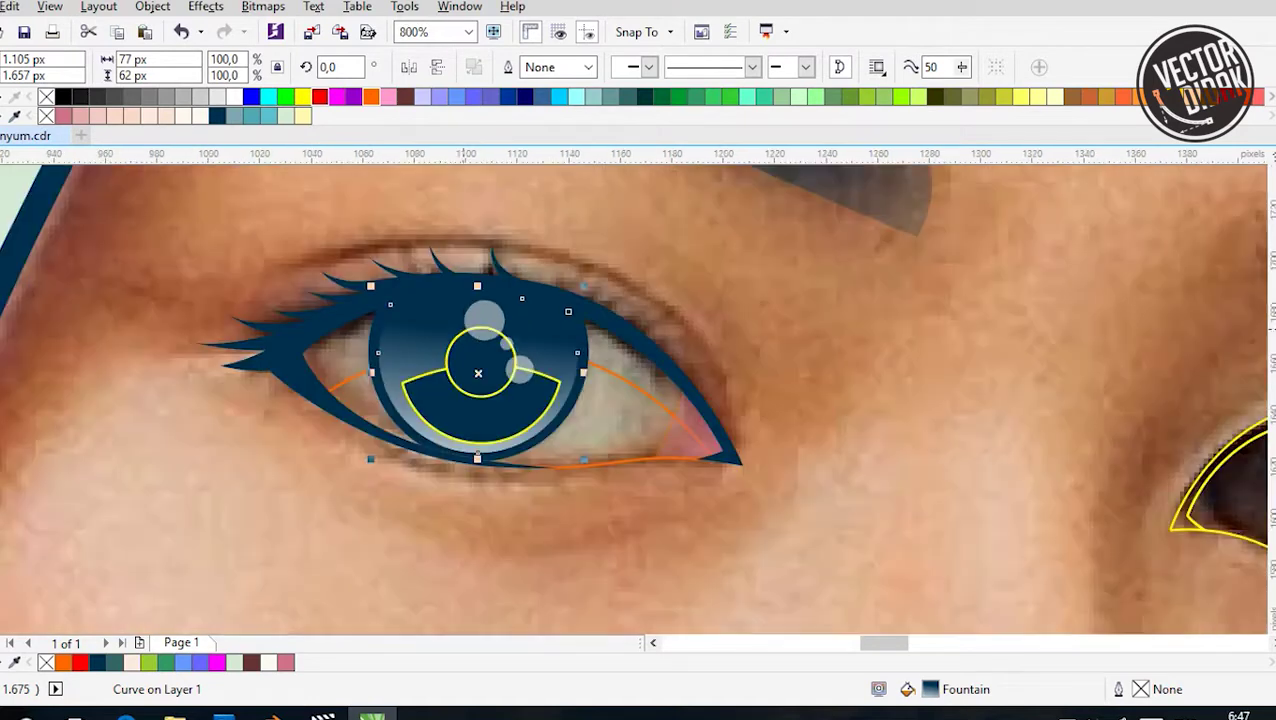
Move the iris shape's upper nodes up into the lash line and its bottom node slightly down into the dark ring
scroll(462, 352, "up", 1)
key("F10")
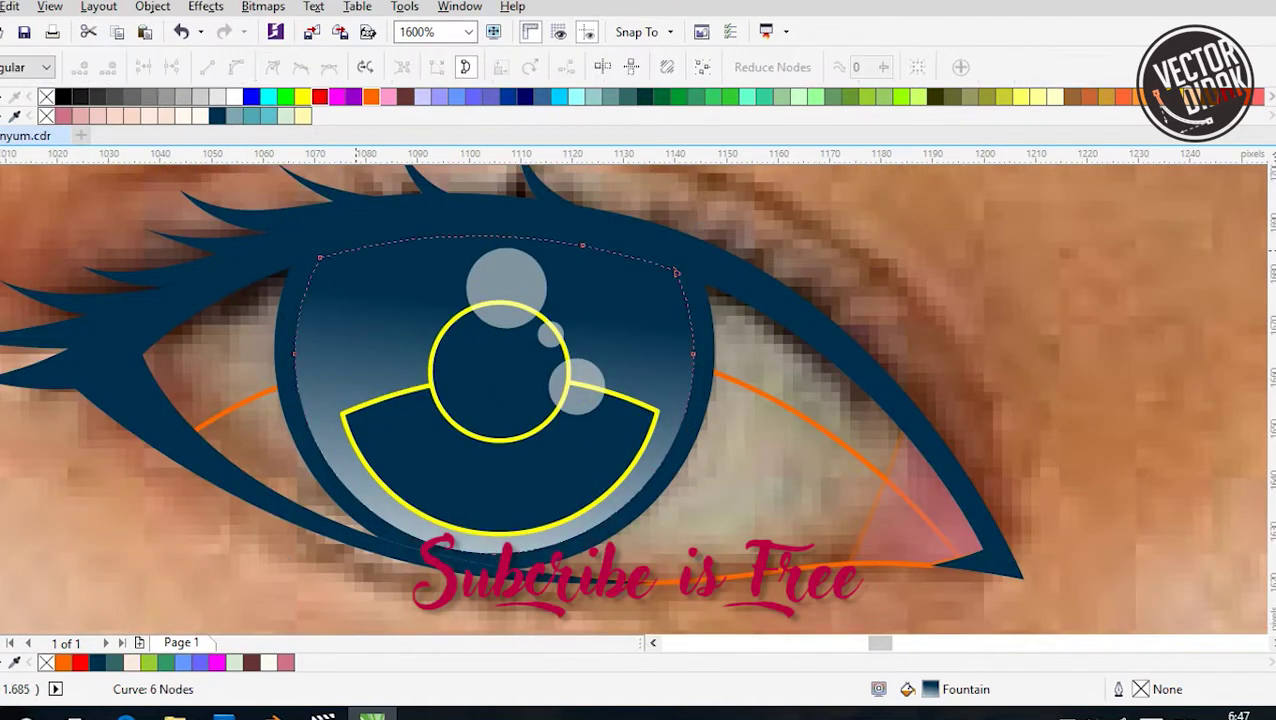
scroll(320, 256, "up", 1)
left_click_drag(320, 256, 320, 253)
left_click_drag(848, 237, 848, 225)
left_click(1033, 290)
left_click_drag(1033, 290, 1039, 282)
scroll(1039, 282, "down", 1)
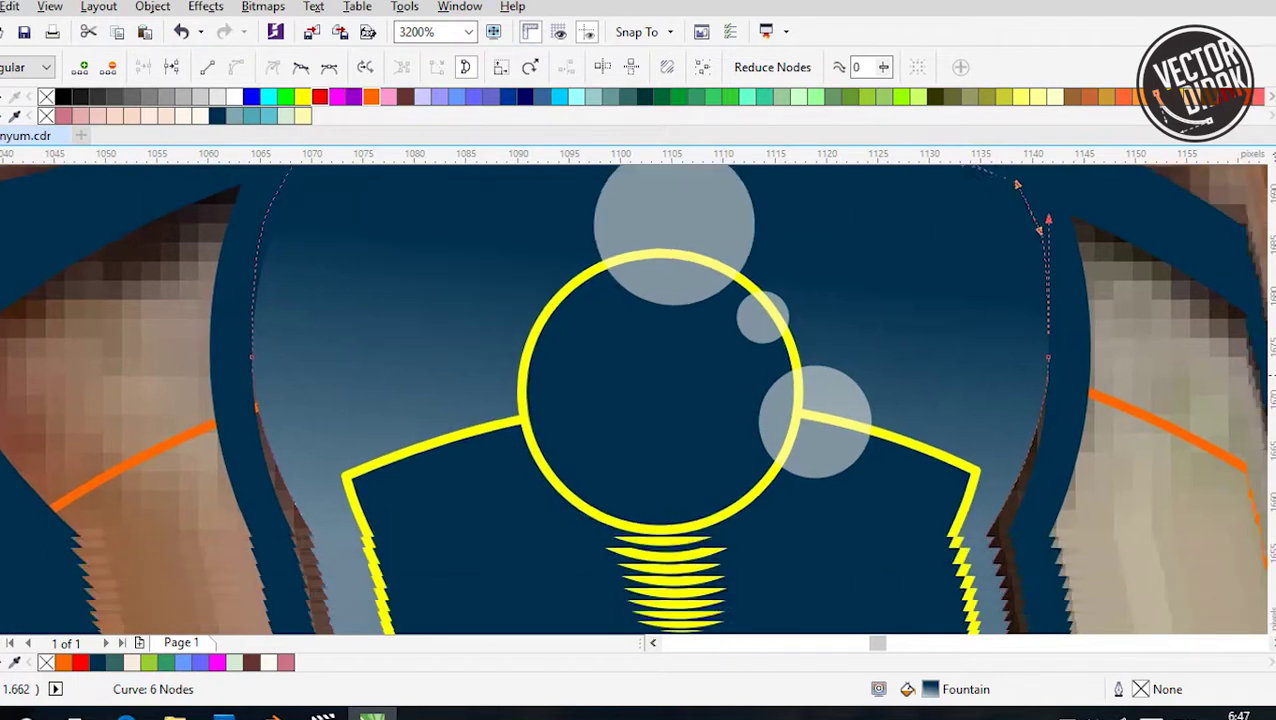
scroll(638, 400, "down", 2)
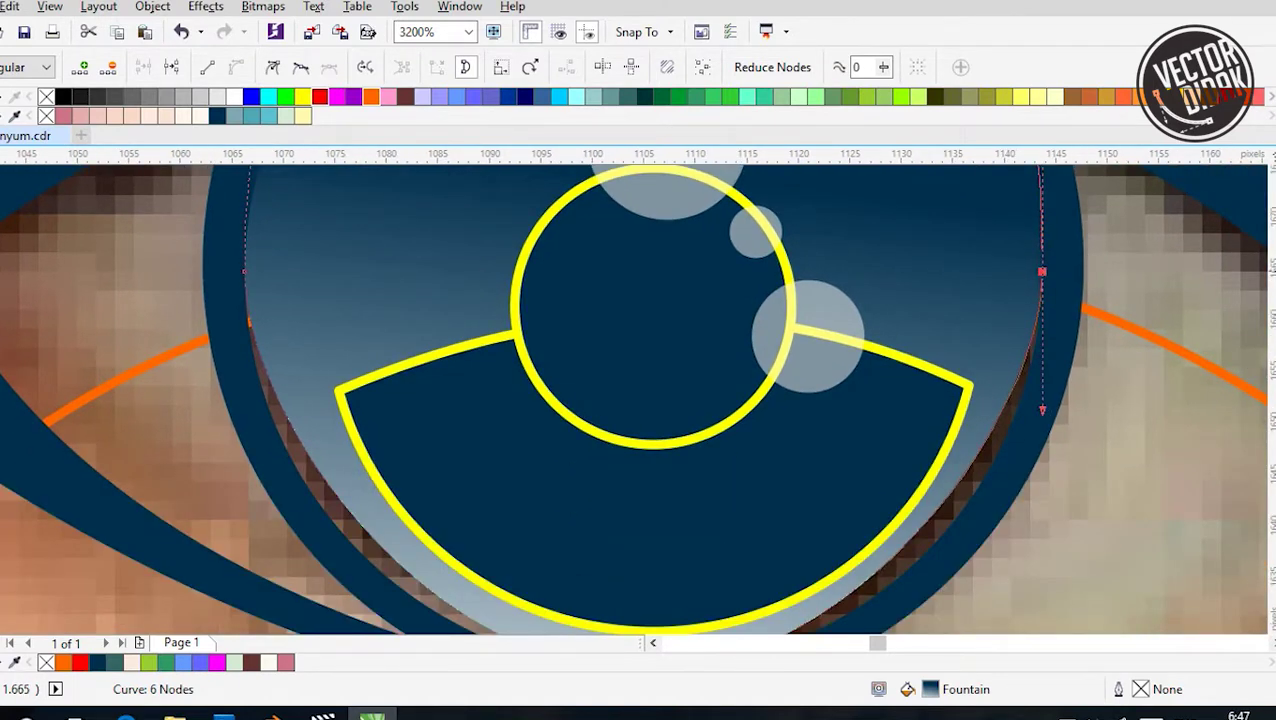
scroll(638, 400, "down", 3)
left_click_drag(670, 508, 671, 518)
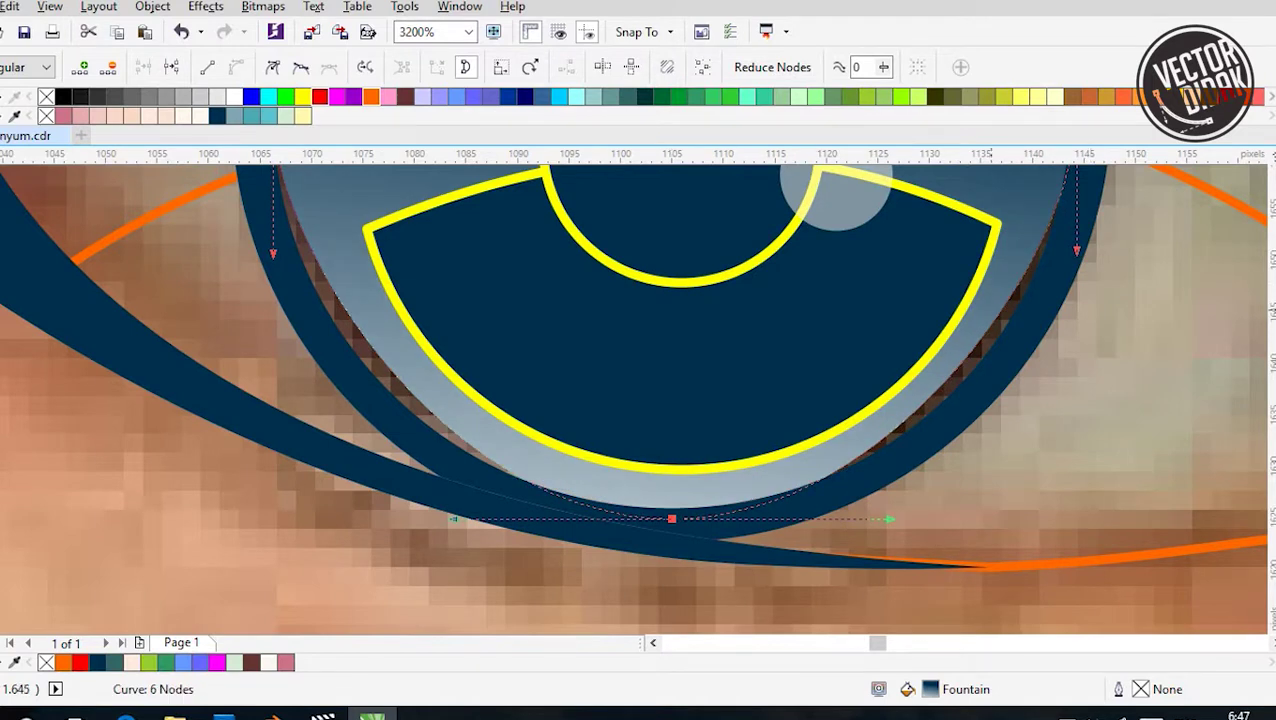
Add a node on each lower side of the iris shape and pull both outward to close the gaps to the dark ring
double_click(1003, 346)
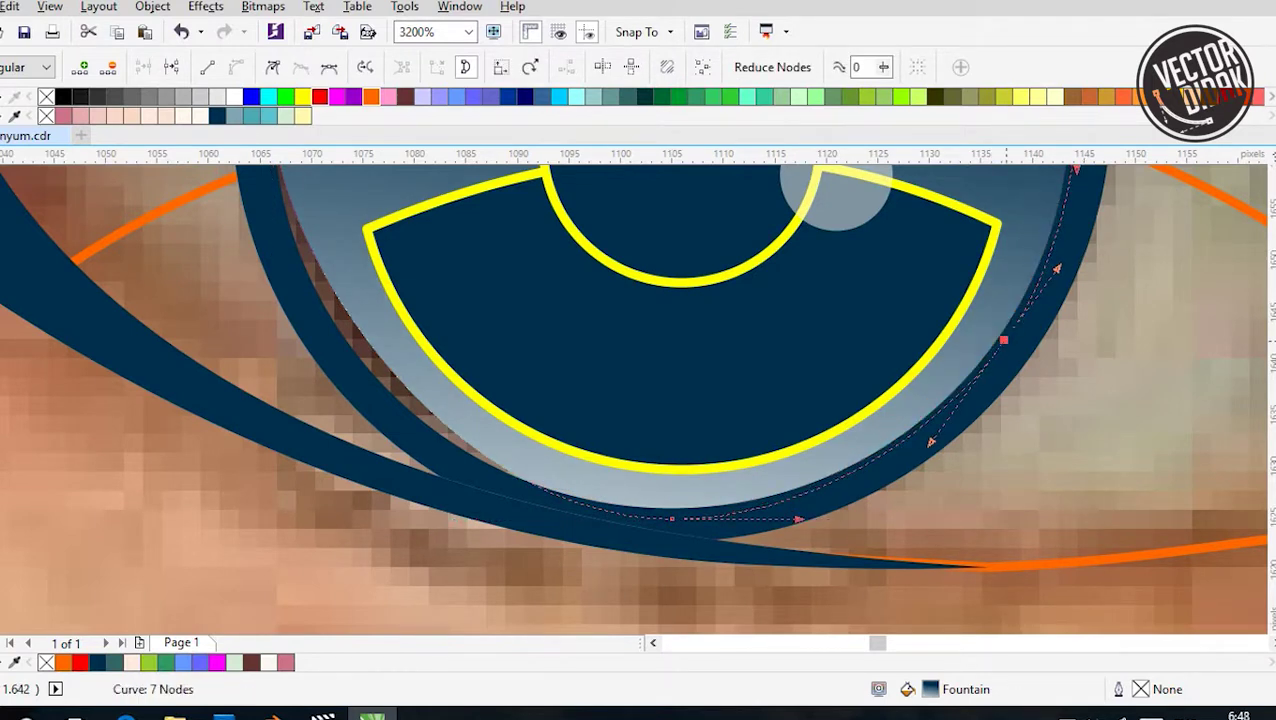
scroll(1007, 349, "down", 1)
scroll(679, 351, "up", 1)
double_click(688, 359)
left_click_drag(688, 359, 610, 348)
scroll(678, 357, "down", 1)
scroll(620, 365, "up", 1)
scroll(612, 352, "down", 1)
scroll(637, 249, "up", 1)
left_click(637, 249)
scroll(637, 250, "down", 1)
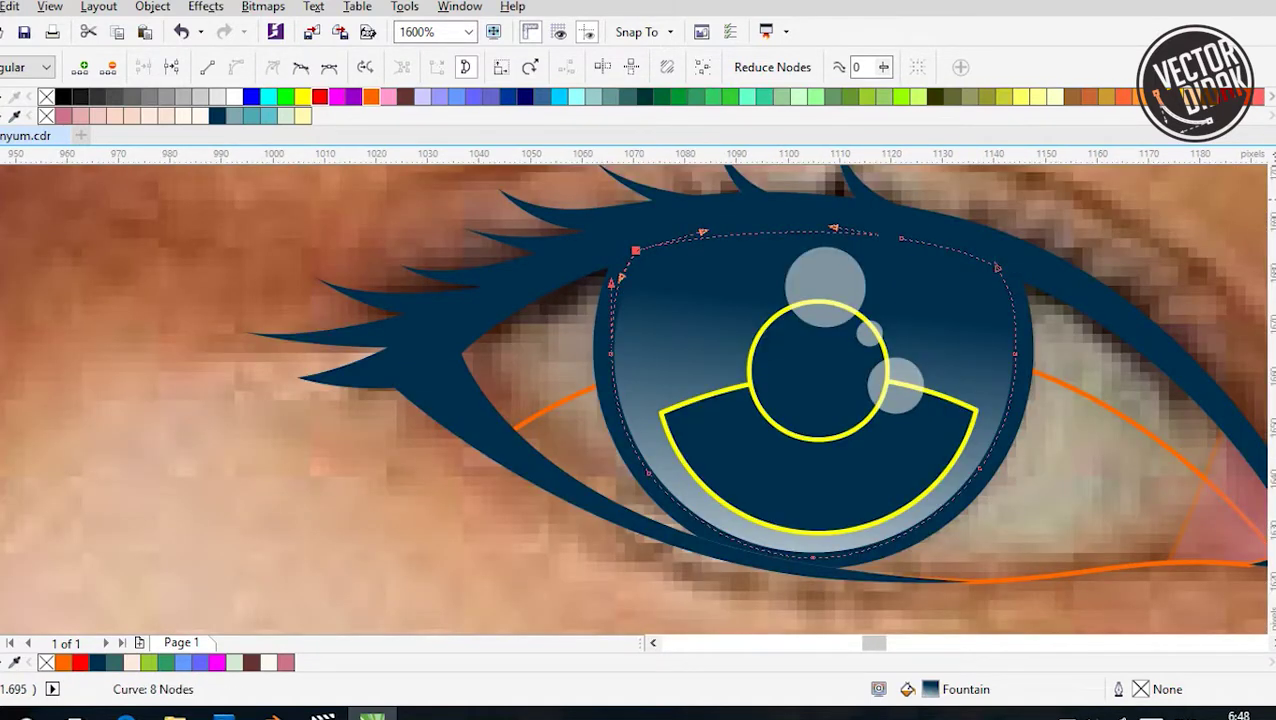
key("space")
scroll(429, 380, "down", 1)
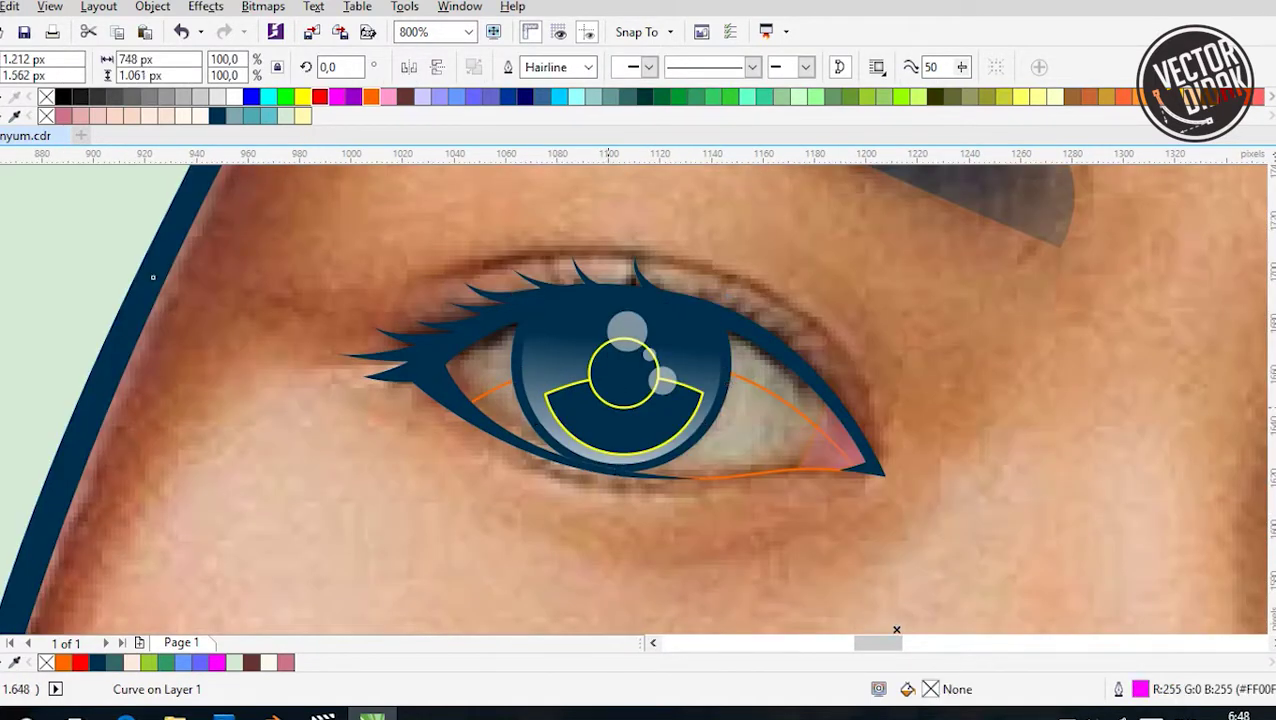
Remove the pupil circle's outline and fill the lower iris segment with pale yellow (C0 M0 Y40 K0)
left_click(622, 340)
right_click(46, 96)
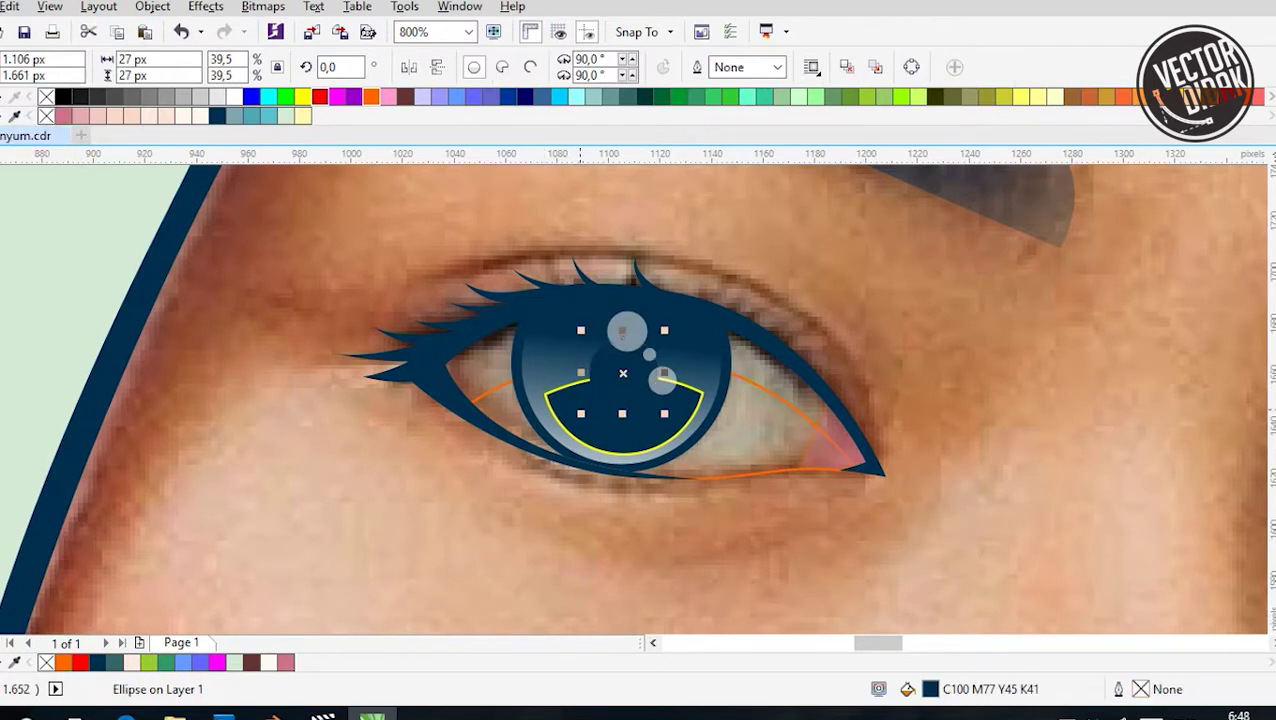
left_click(563, 386)
left_click(268, 116)
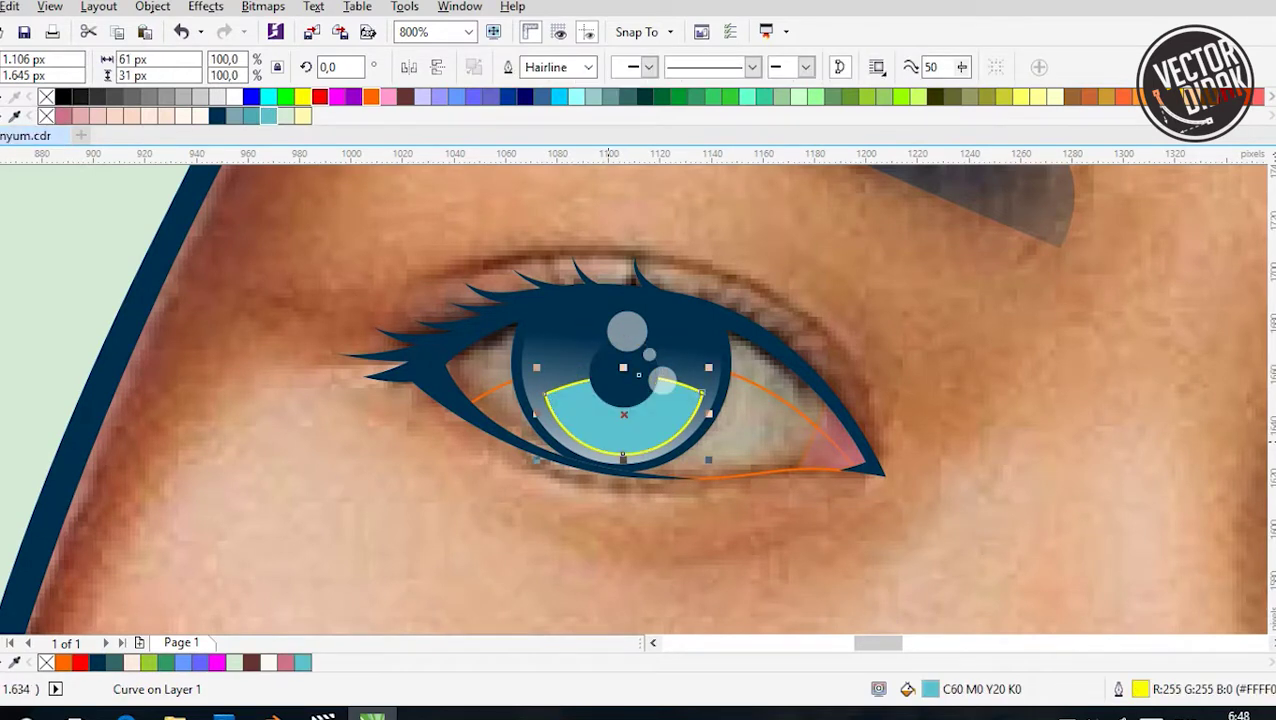
left_click(302, 116)
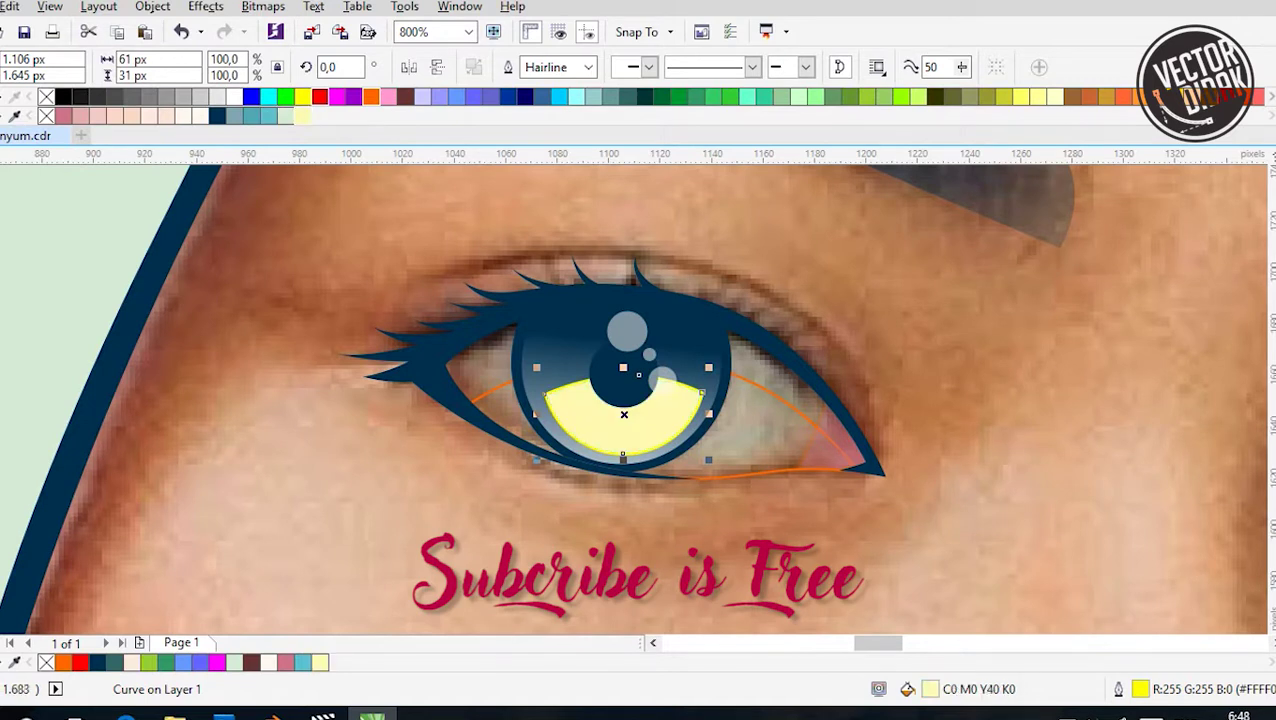
Remove the yellow segment's outline and apply a vertical linear transparency, fully transparent at the pupil and opaque below the eye
left_click_drag(635, 442, 628, 375)
left_click_drag(635, 442, 628, 566)
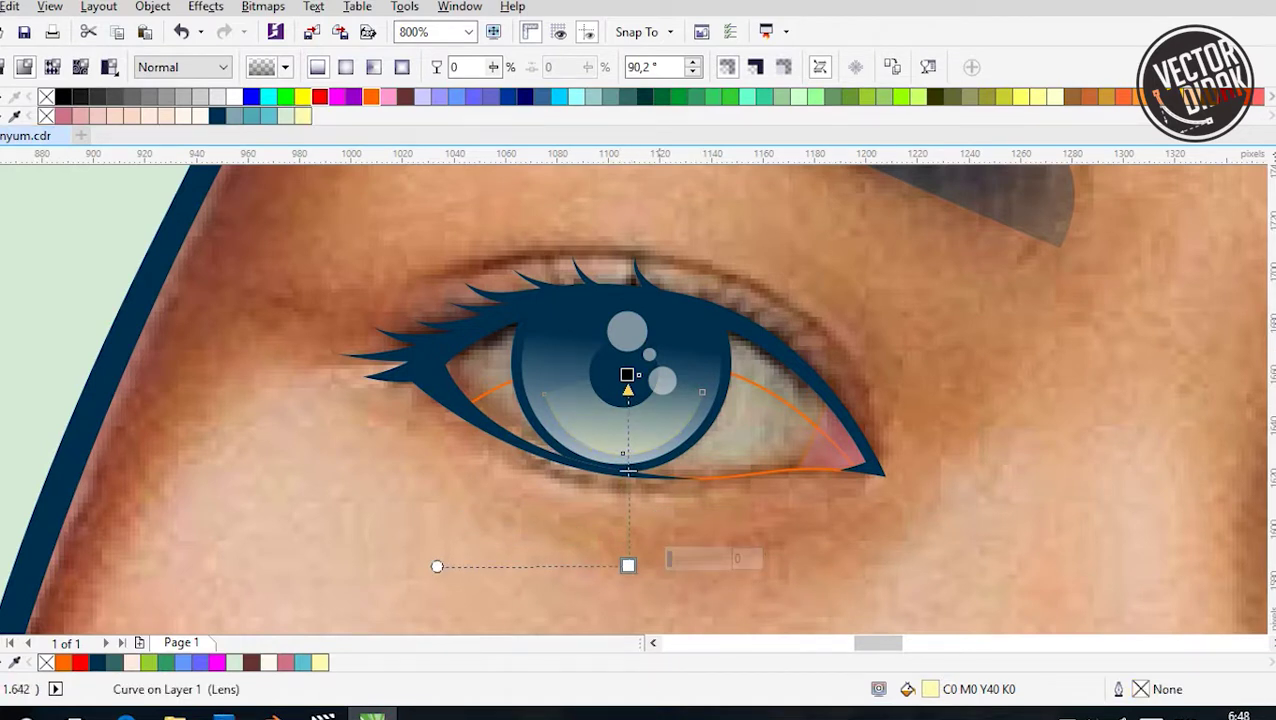
left_click_drag(627, 375, 628, 391)
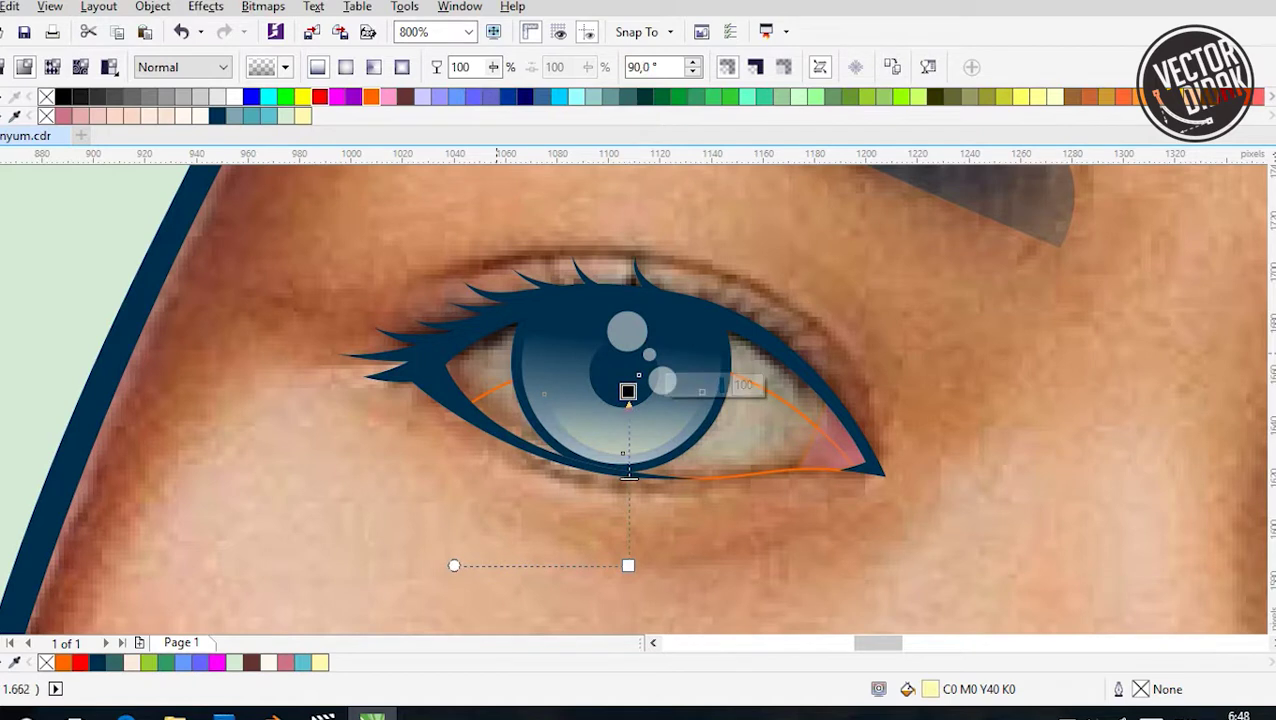
key("space")
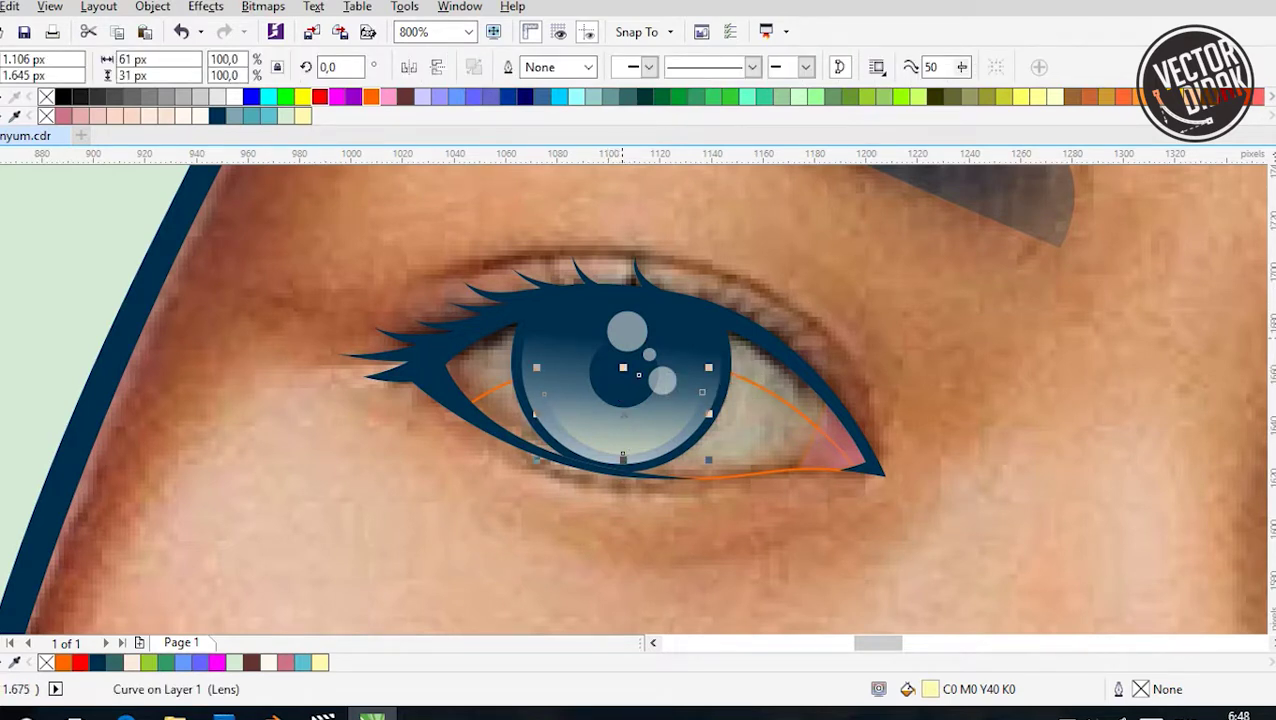
left_click(626, 330)
scroll(650, 355, "up", 2)
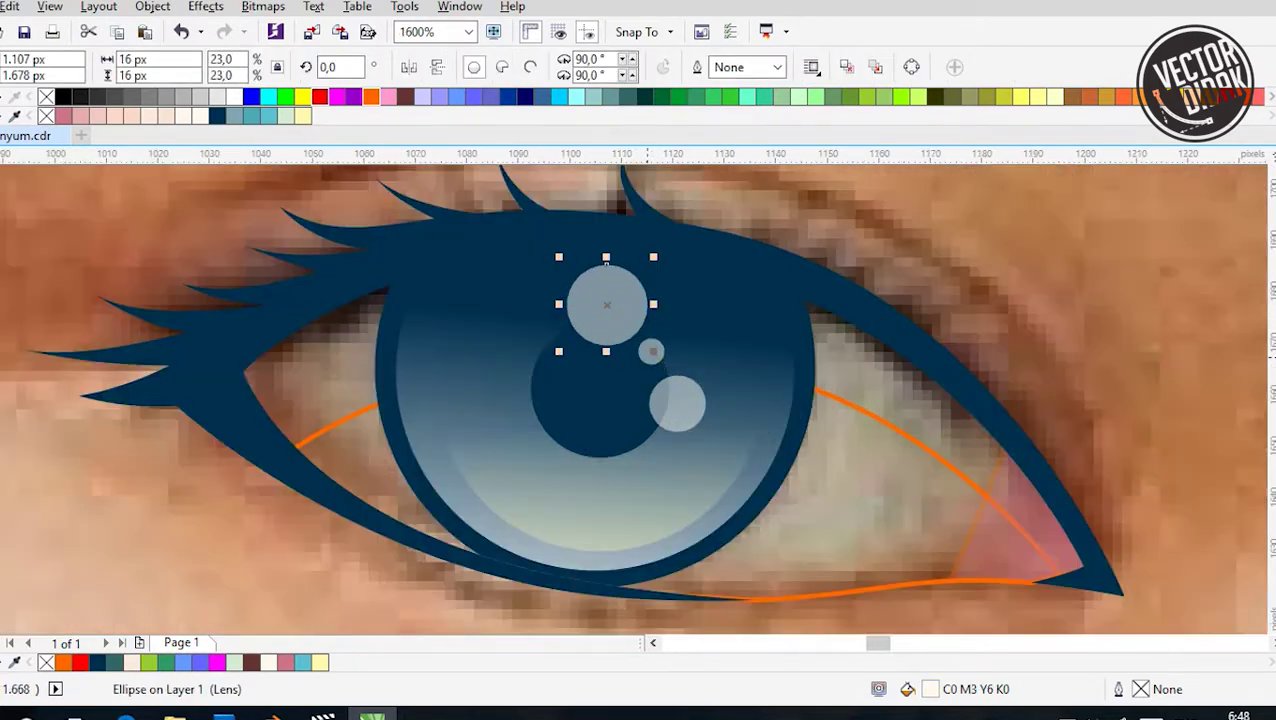
left_click(650, 350, "shift")
left_click(677, 403, "shift")
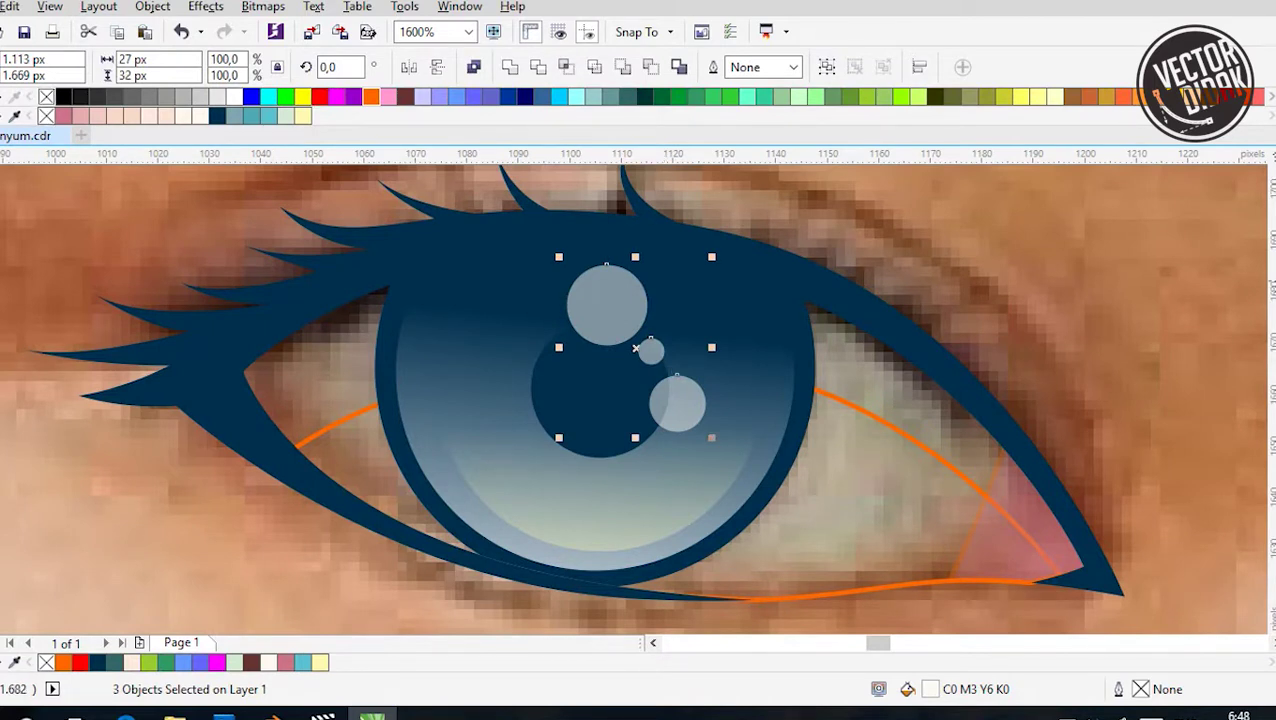
key("space")
key("space")
scroll(460, 305, "down", 2)
key("Tab")
scroll(631, 452, "up", 1)
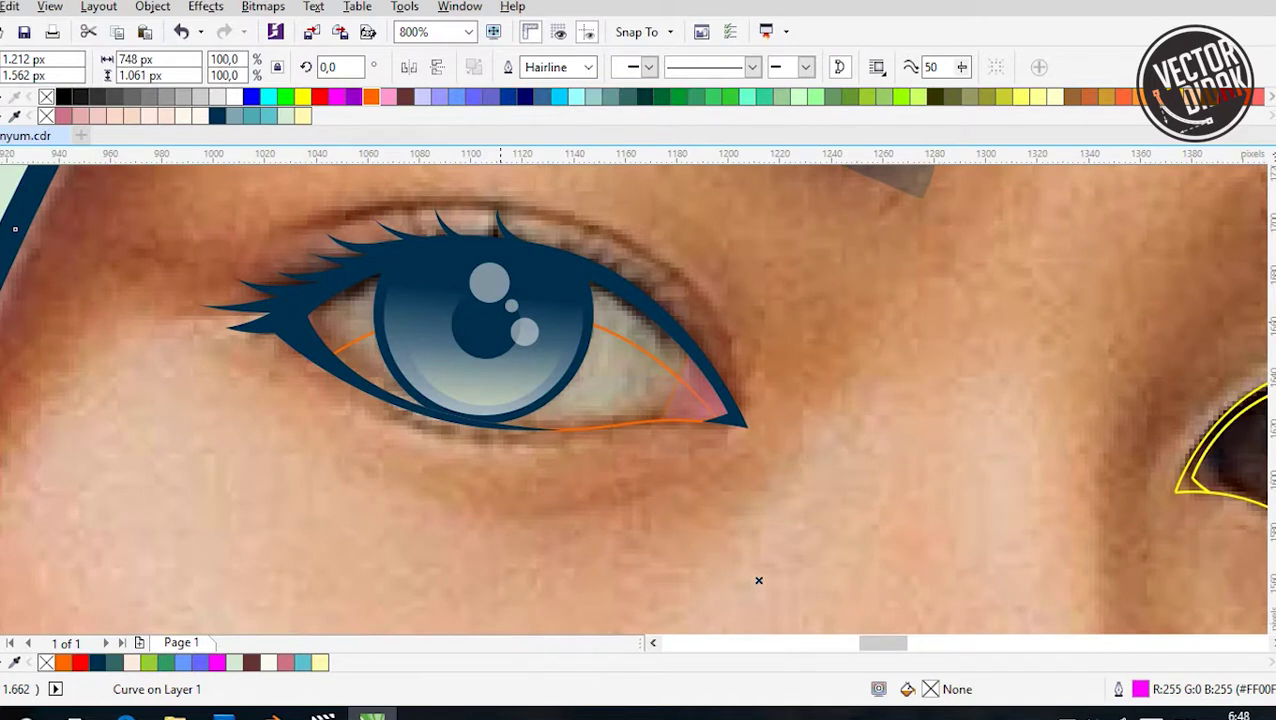
Fill the upper shadow piece inside the eye opening with dark blue (C100 M77 Y45 K41)
scroll(758, 580, "down", 1)
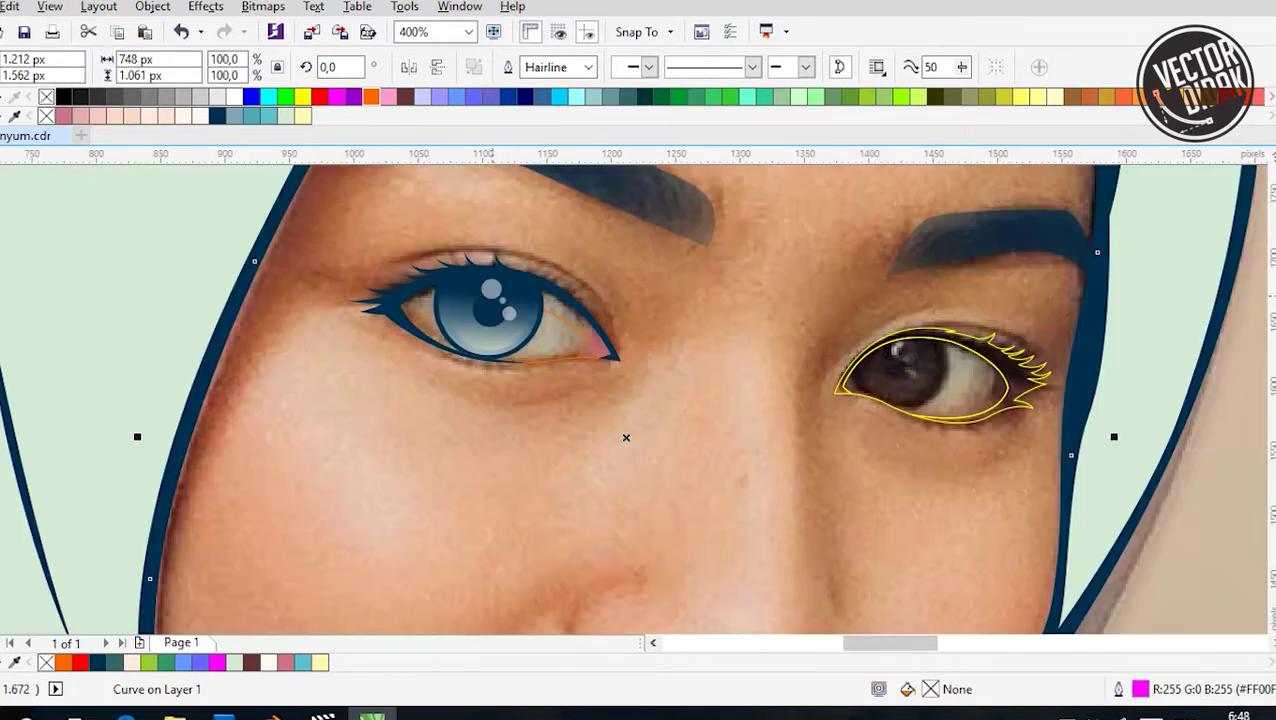
key("Tab")
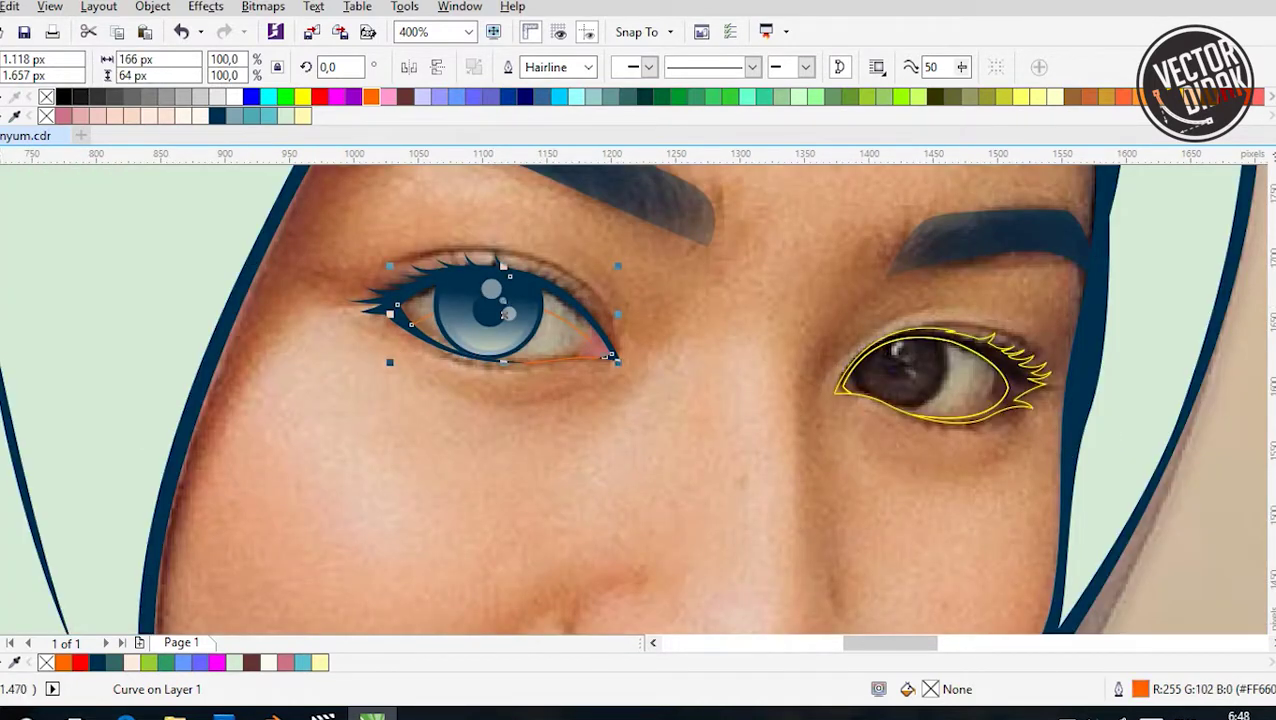
left_click(607, 354)
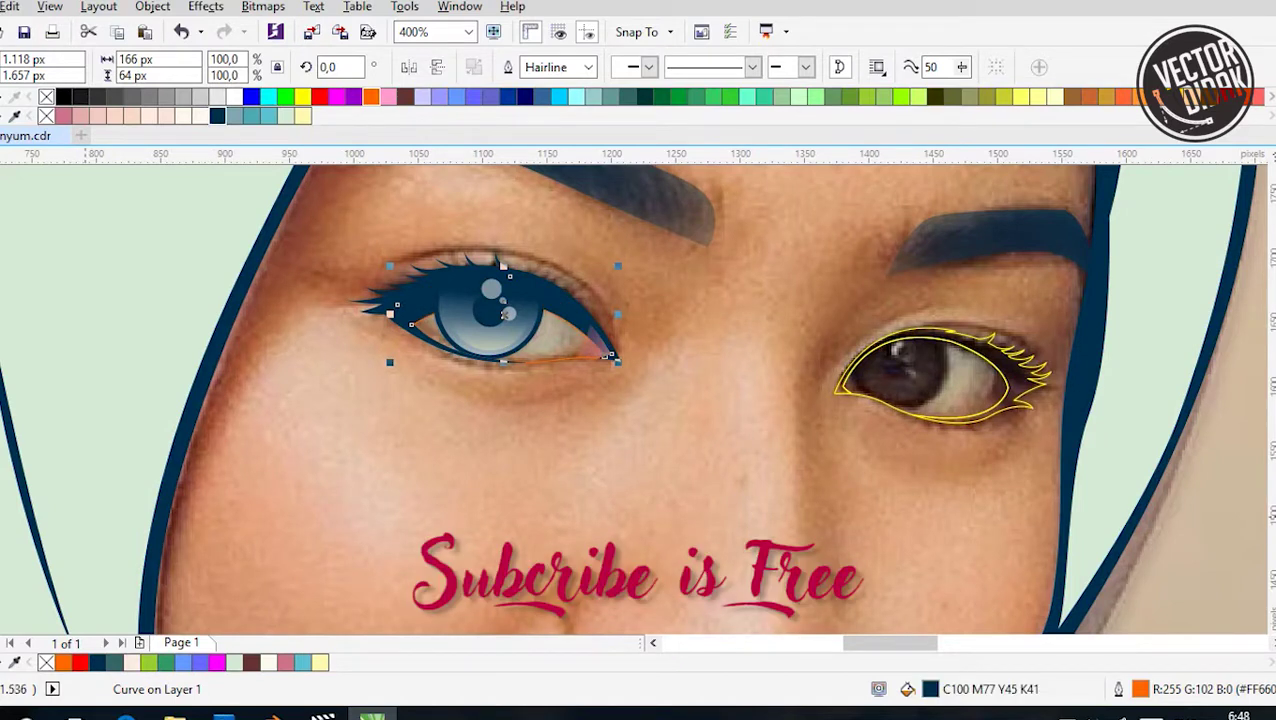
Apply a vertical linear transparency to the dark blue upper eye shadow, fully transparent at the lower lid, and remove its outline
left_click_drag(480, 247, 480, 360)
scroll(480, 360, "up", 1)
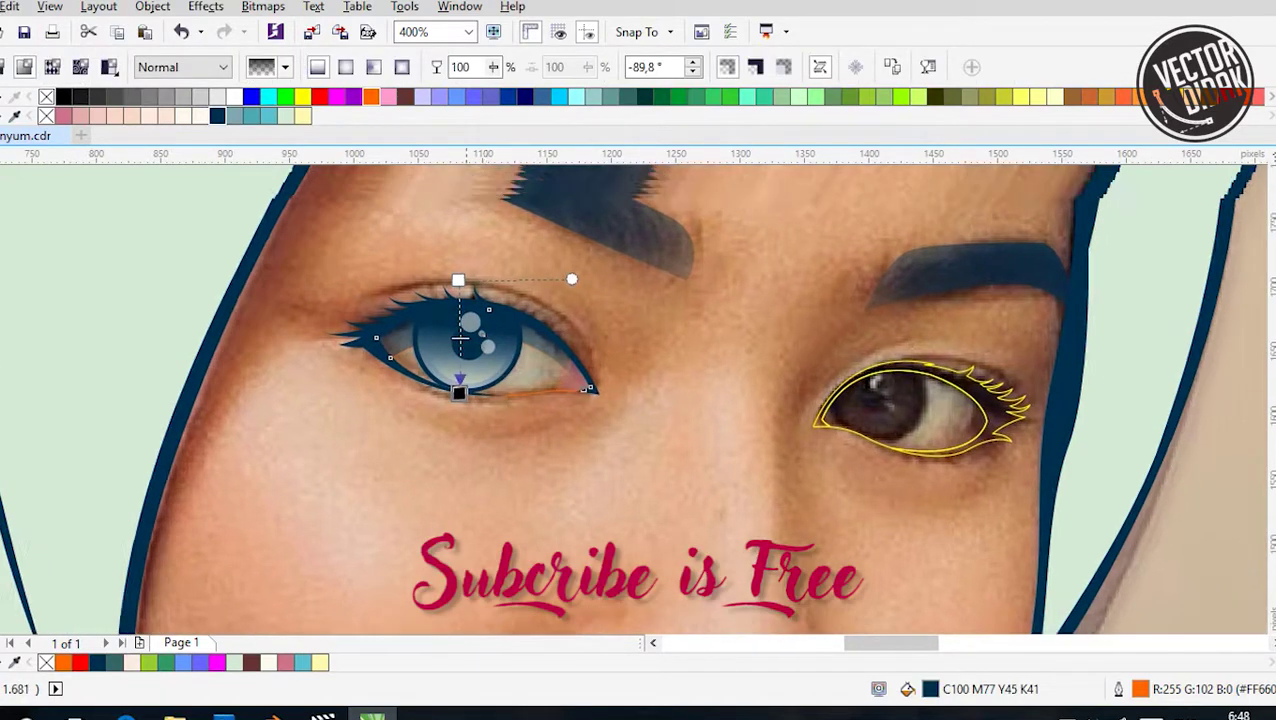
left_click_drag(445, 294, 456, 277)
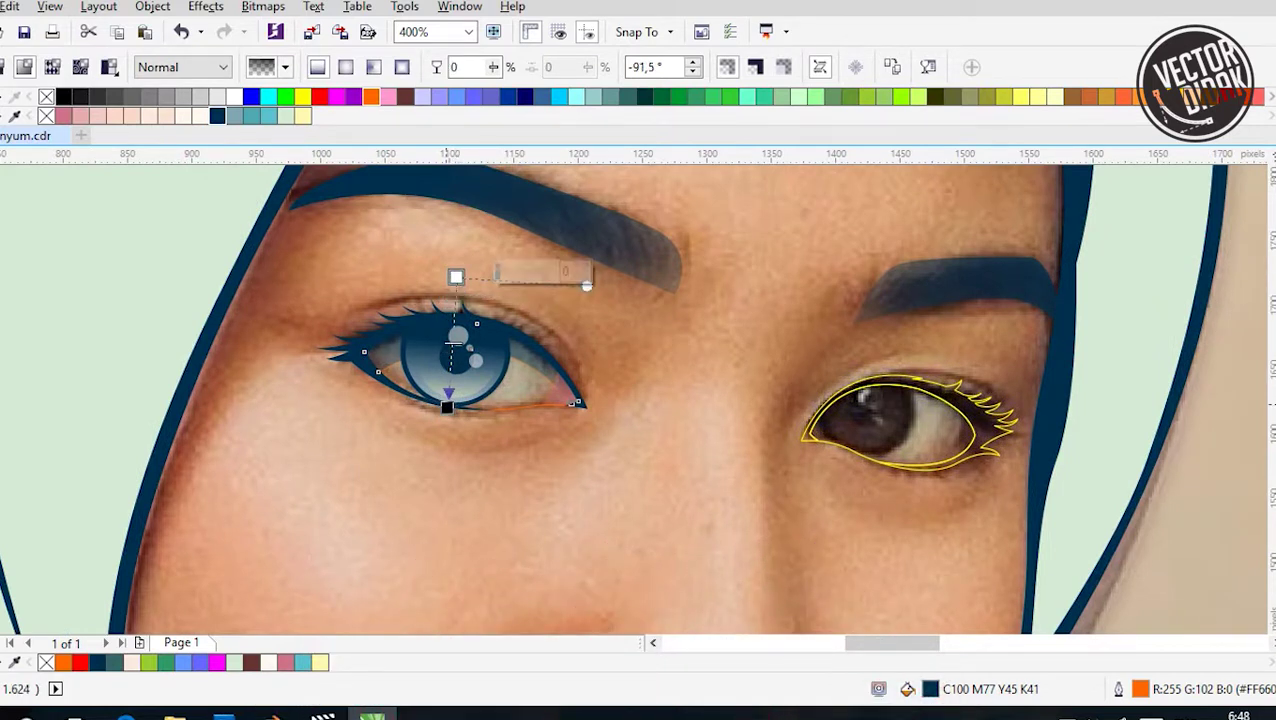
left_click_drag(447, 406, 450, 388)
mouse_move(456, 277)
left_mouse_down()
mouse_move(458, 264)
mouse_move(458, 282)
left_mouse_up()
key("space")
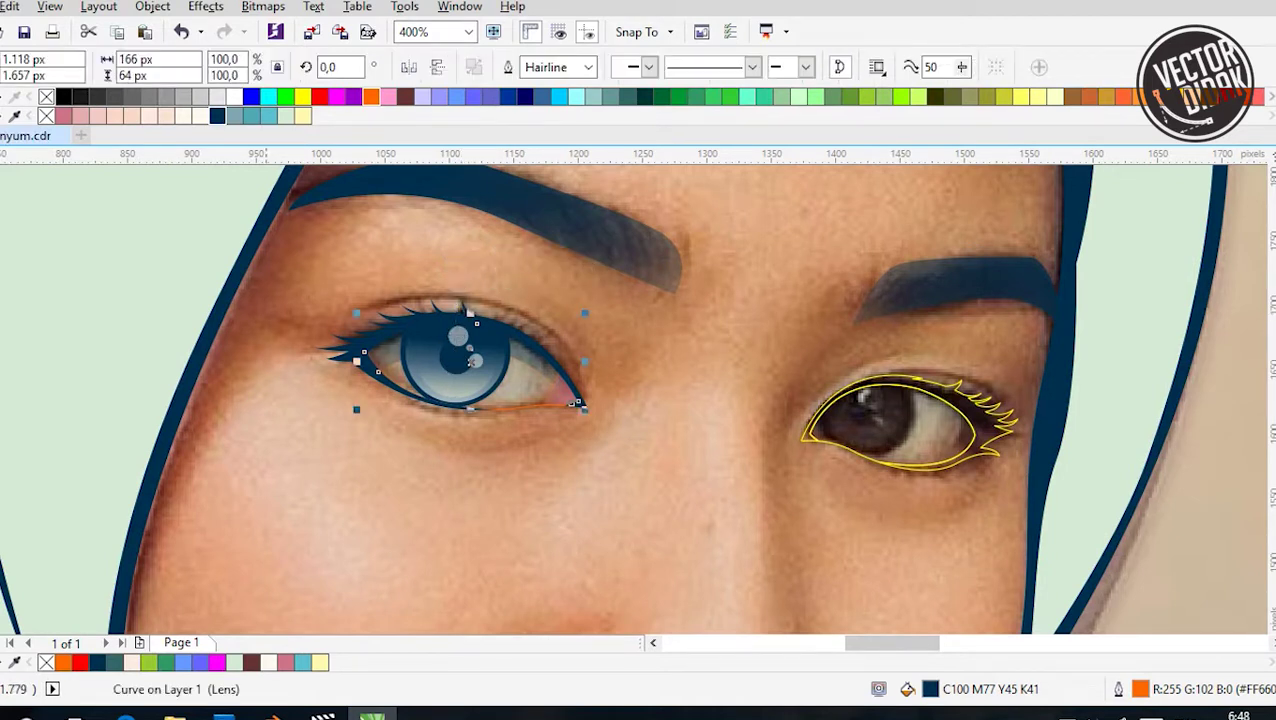
right_click(46, 96)
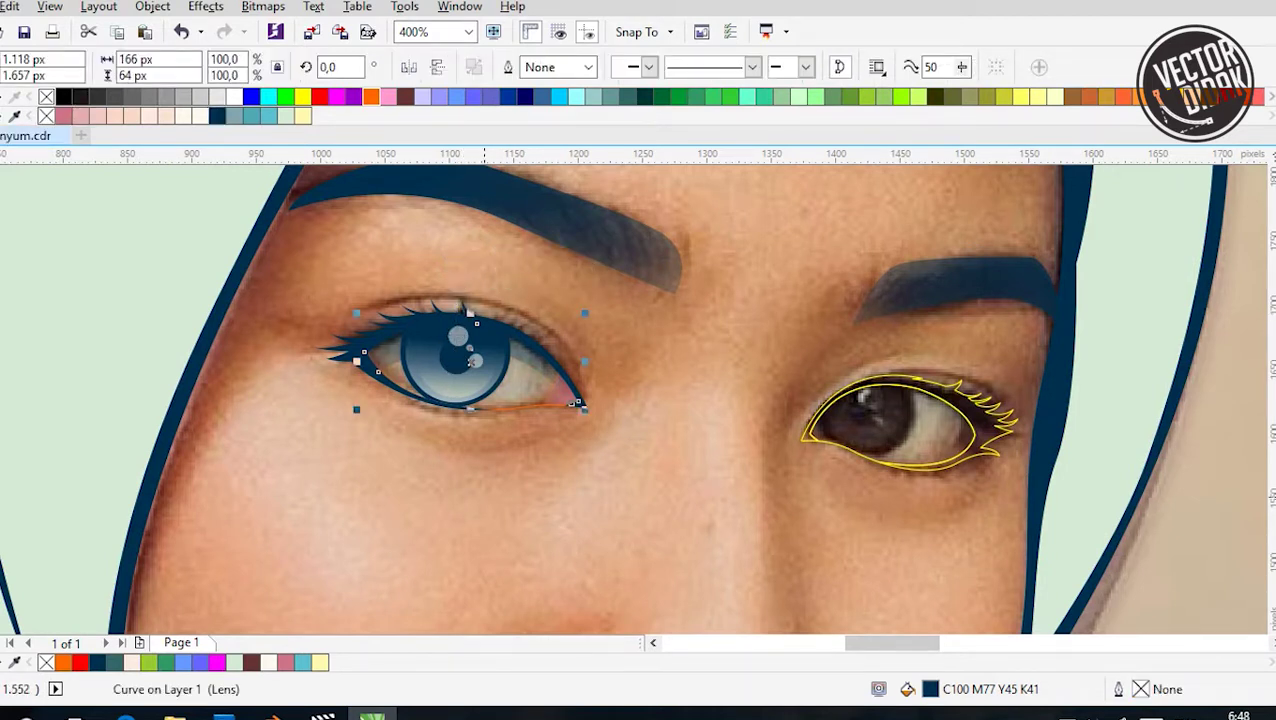
Remove the outline of the pink piece in the inner corner of the eye
left_click(562, 393)
scroll(536, 390, "up", 1)
left_click(563, 392)
right_click(46, 96)
key("Tab")
scroll(458, 416, "down", 1)
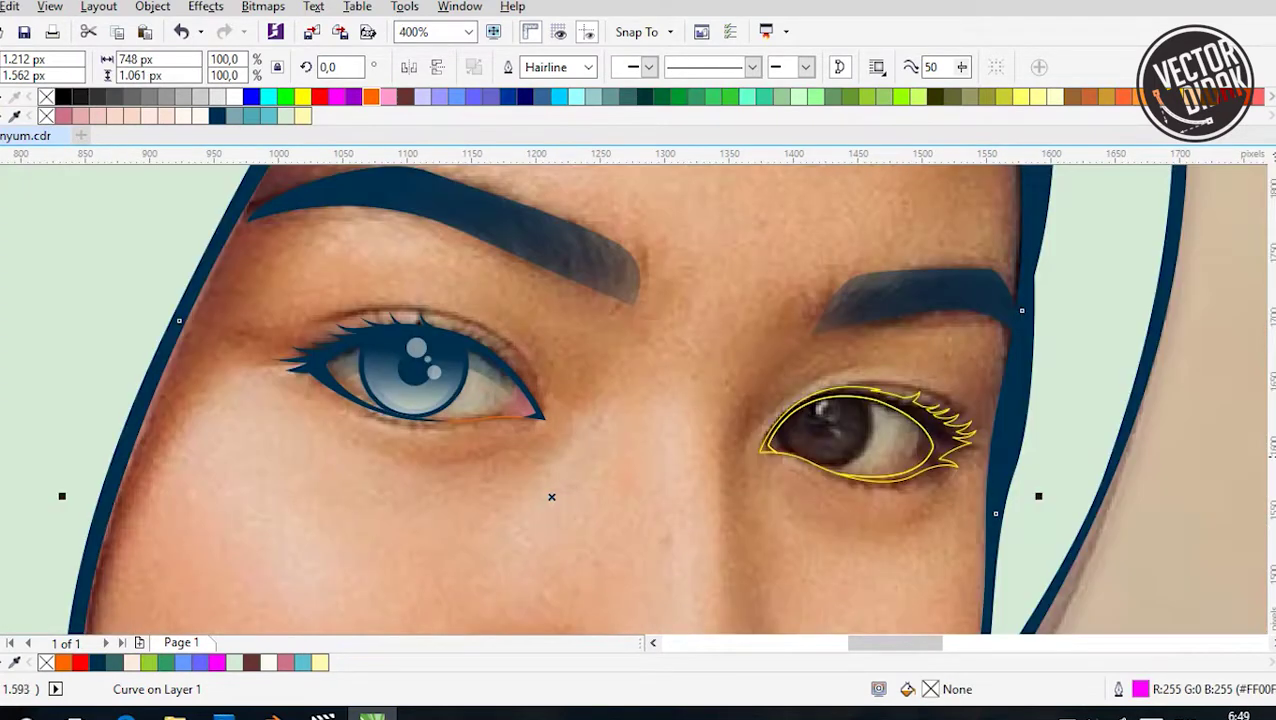
key("Escape")
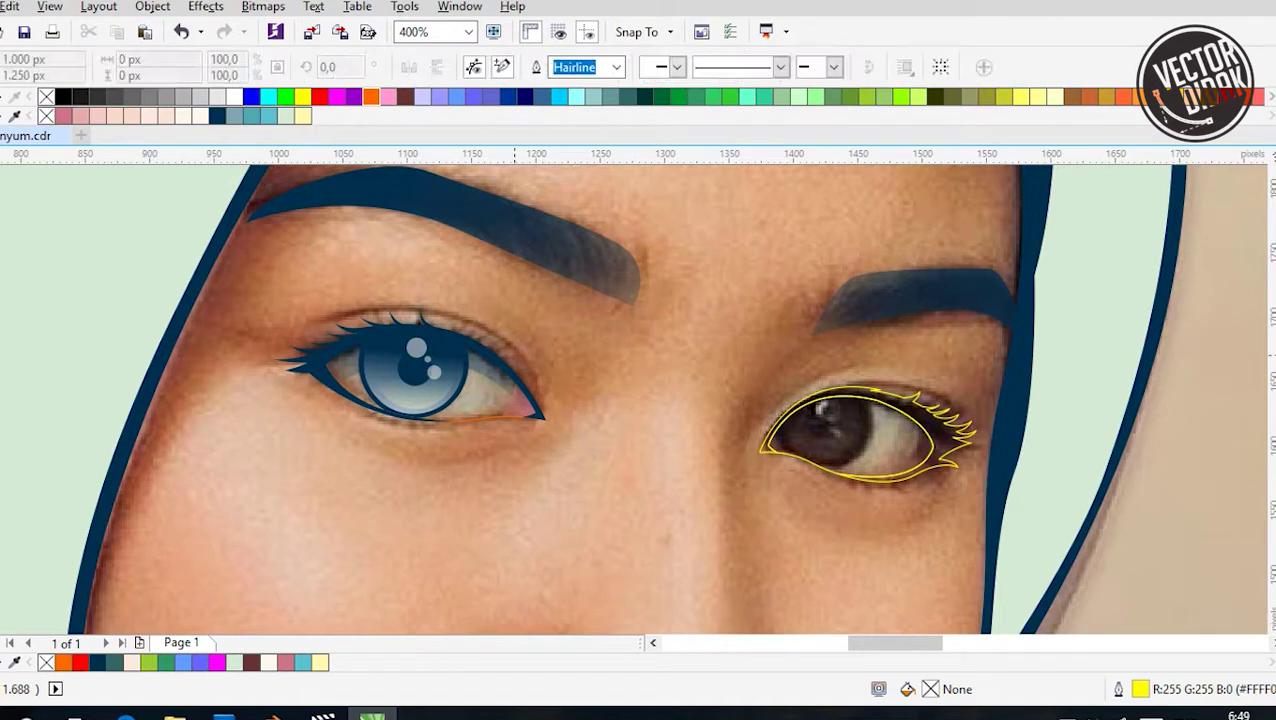
Cut an outer shading piece from the eye white by intersecting it with a closed Bezier curve about 159 by 108 px
scroll(446, 405, "up", 1)
left_click(396, 210)
left_click(497, 222)
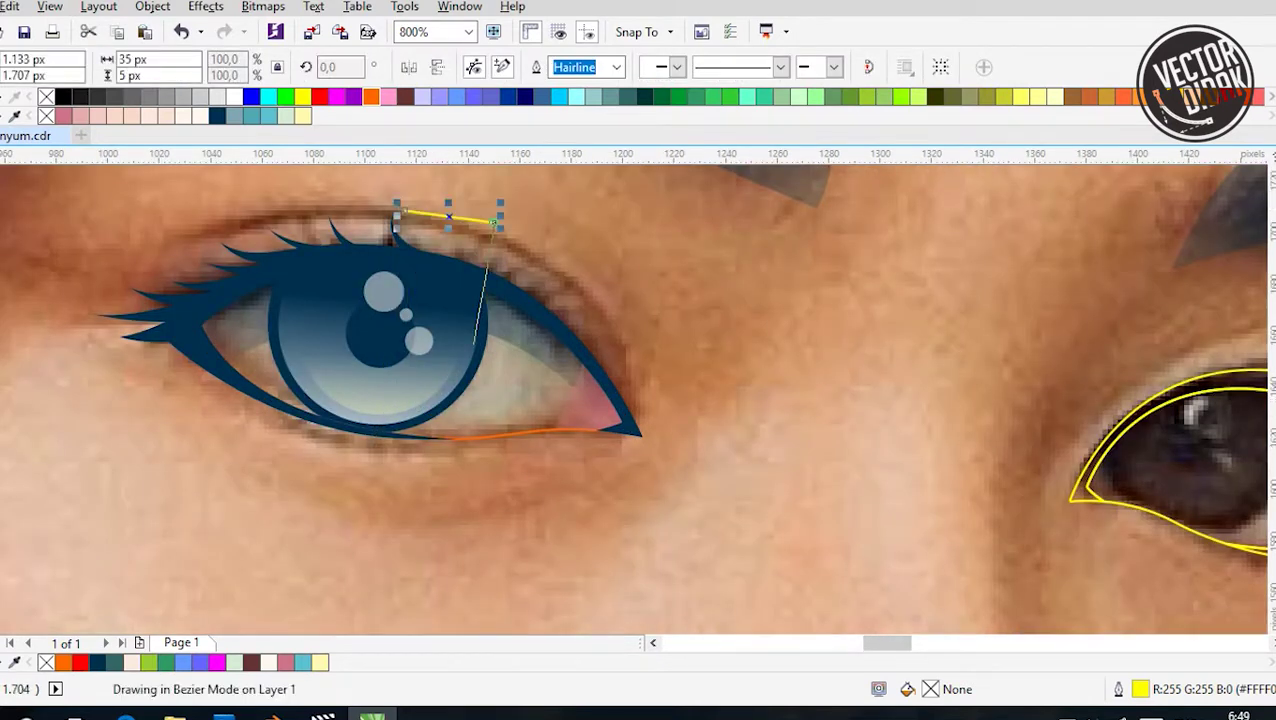
left_click_drag(447, 456, 353, 541)
left_click(97, 297)
left_click(172, 200)
left_click(403, 211)
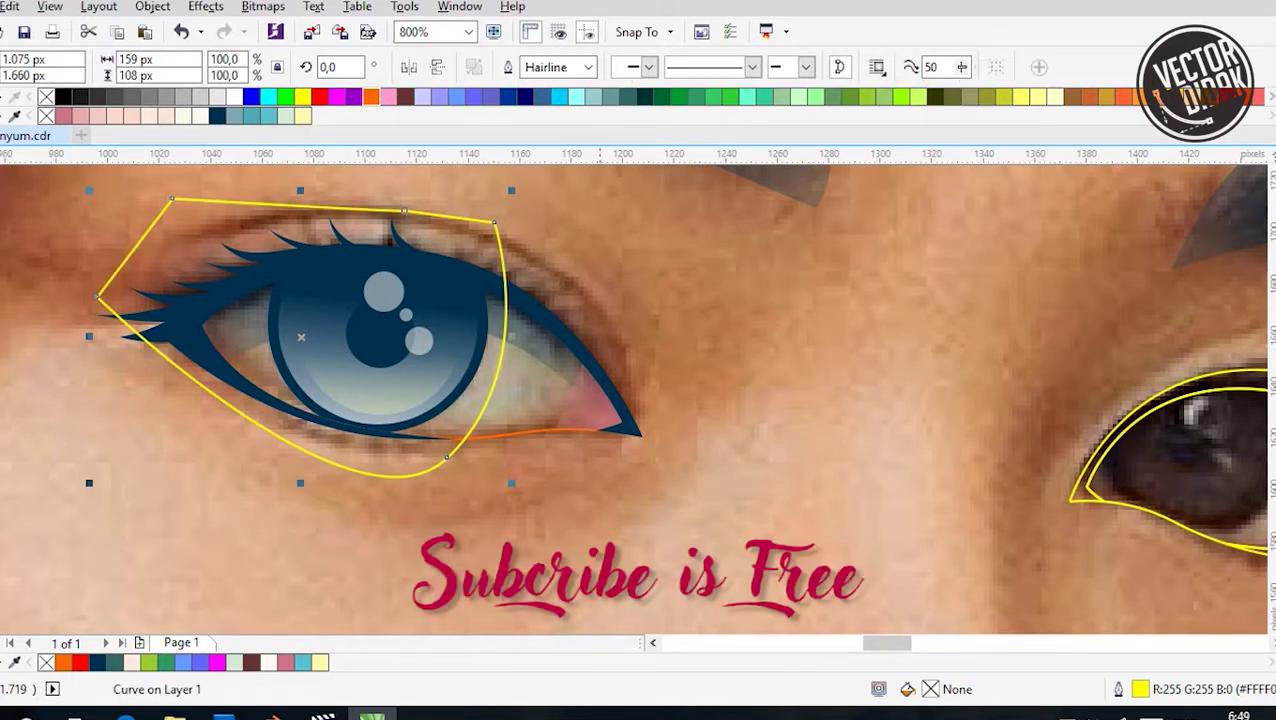
left_click(350, 255, "shift")
left_click(350, 255)
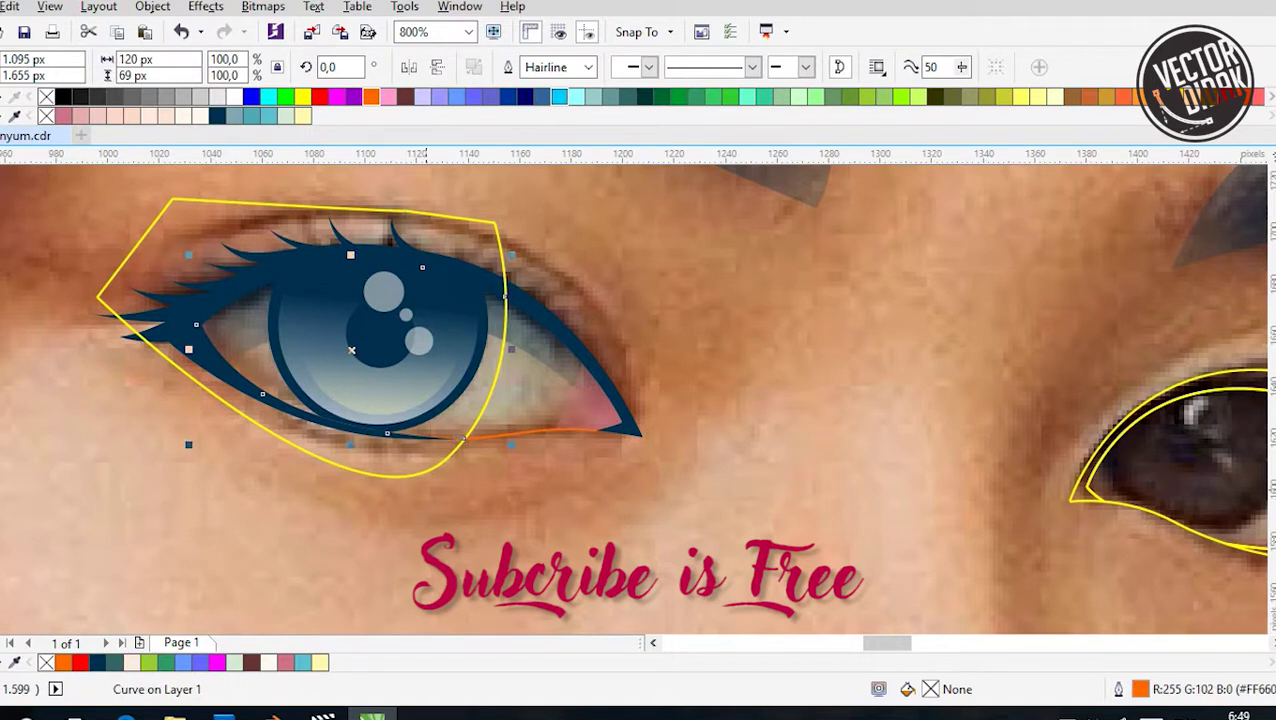
key("Delete")
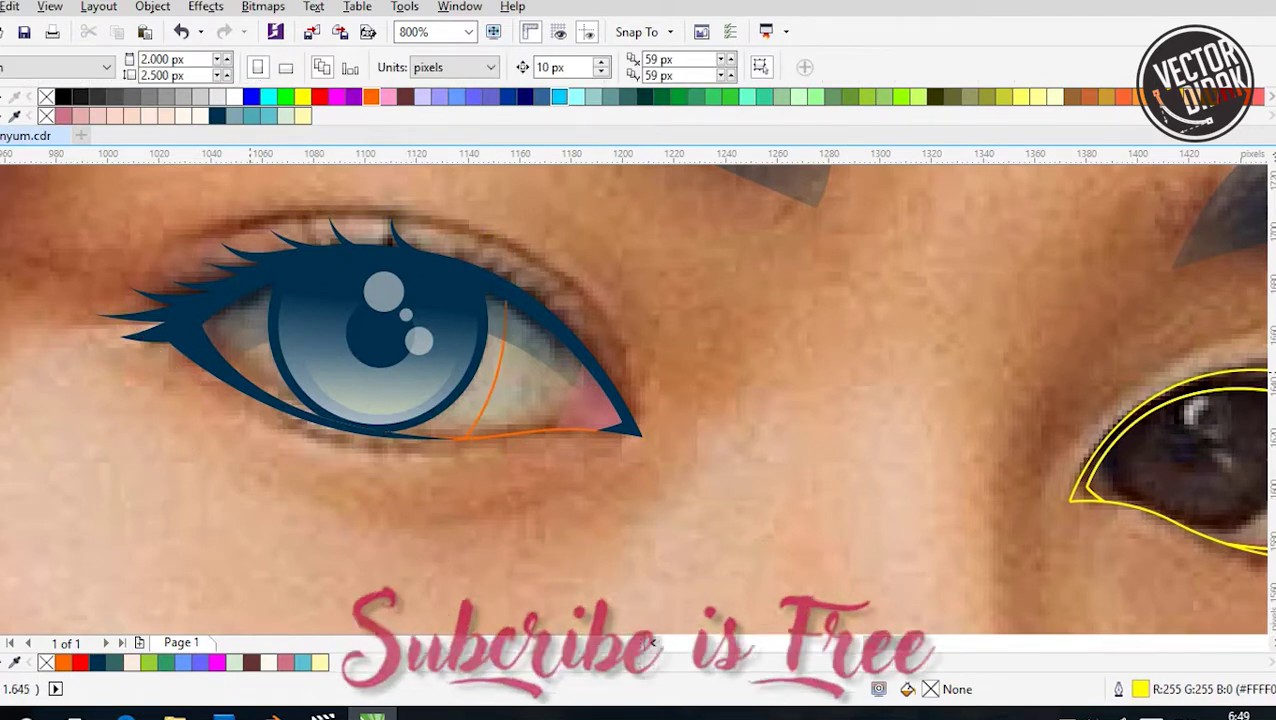
Fill the outer eye-white piece with light teal (C60 M0 Y20 K0) and apply a linear transparency fading out toward the inner corner
left_click(268, 115)
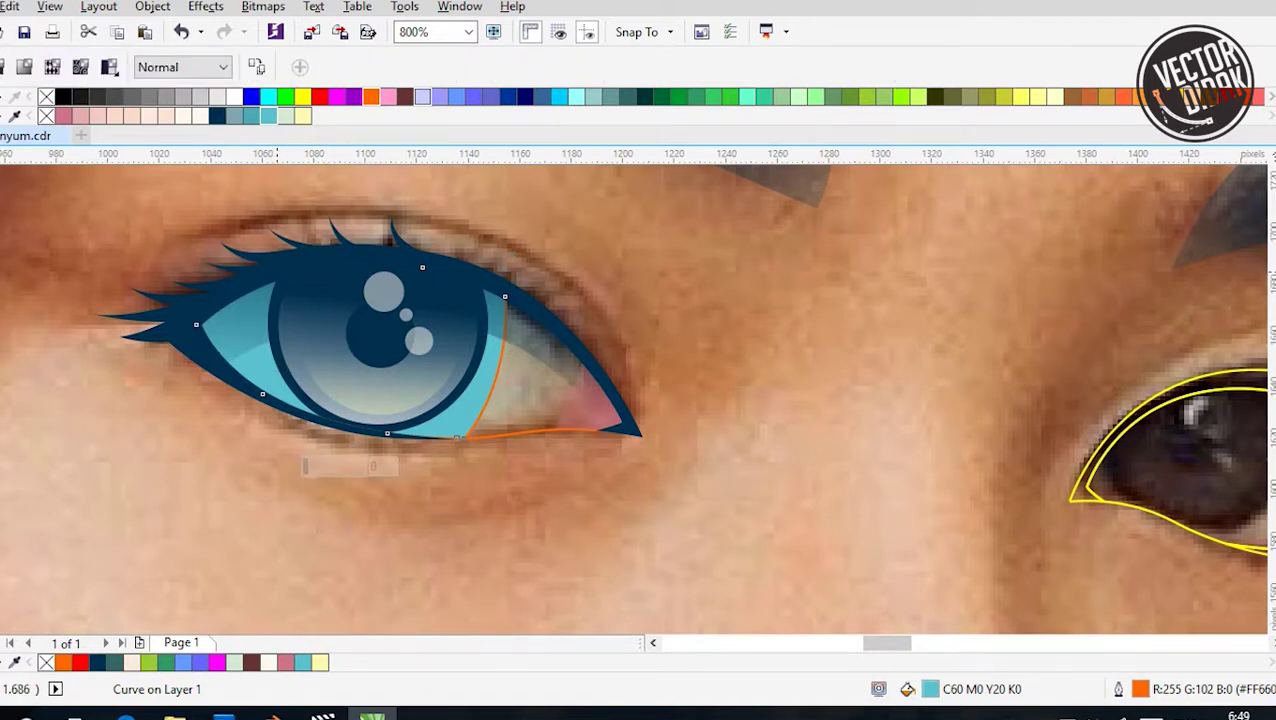
left_click(285, 115)
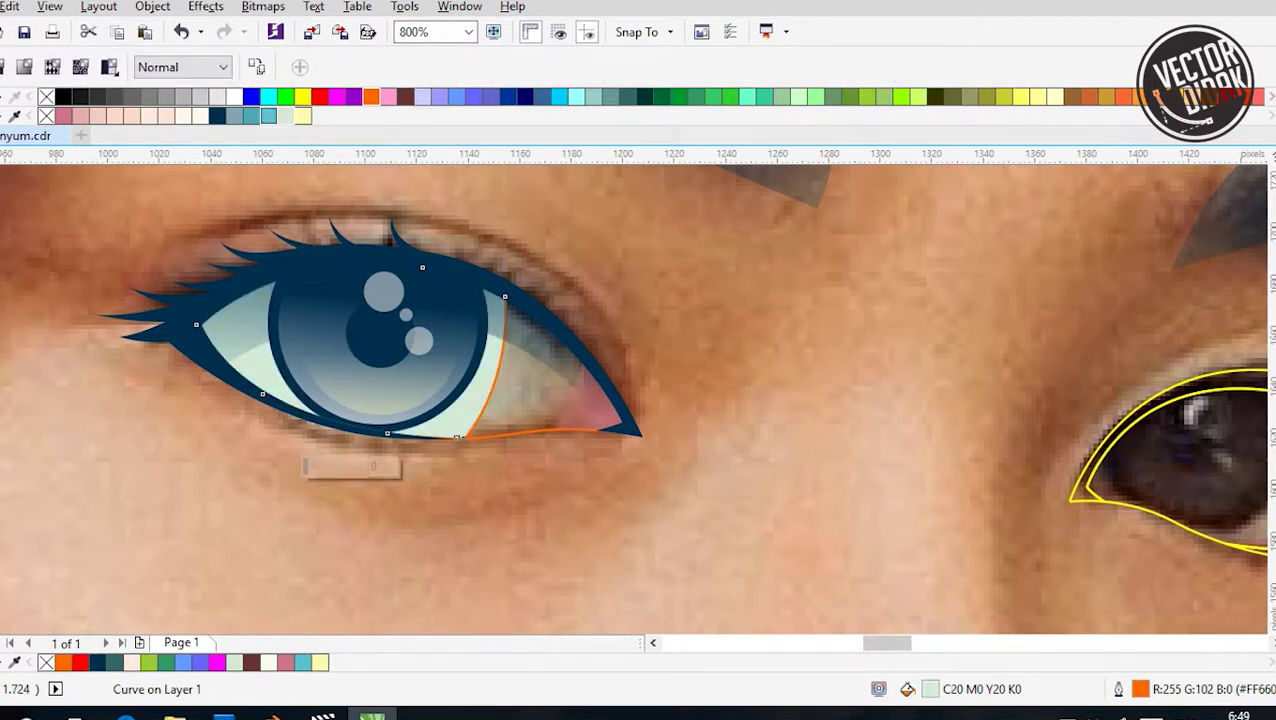
left_click(268, 115)
left_click_drag(230, 334, 557, 395)
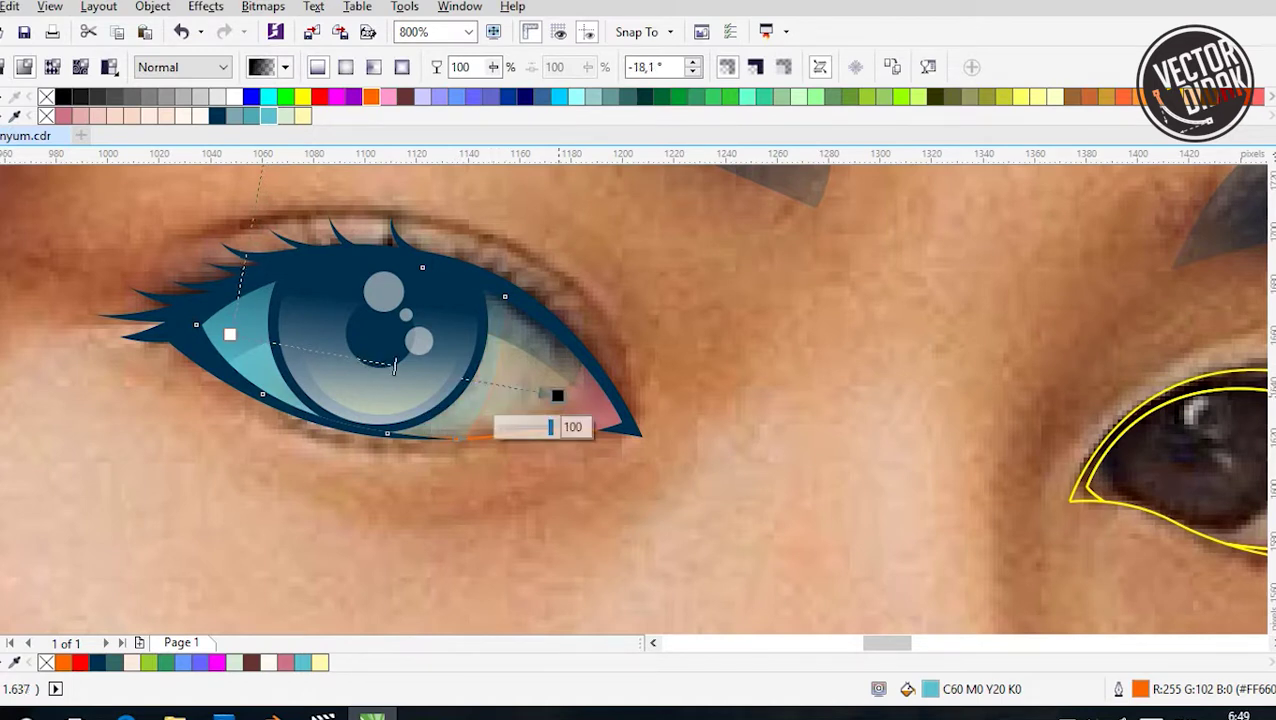
scroll(557, 395, "down", 2)
left_click_drag(475, 380, 285, 339)
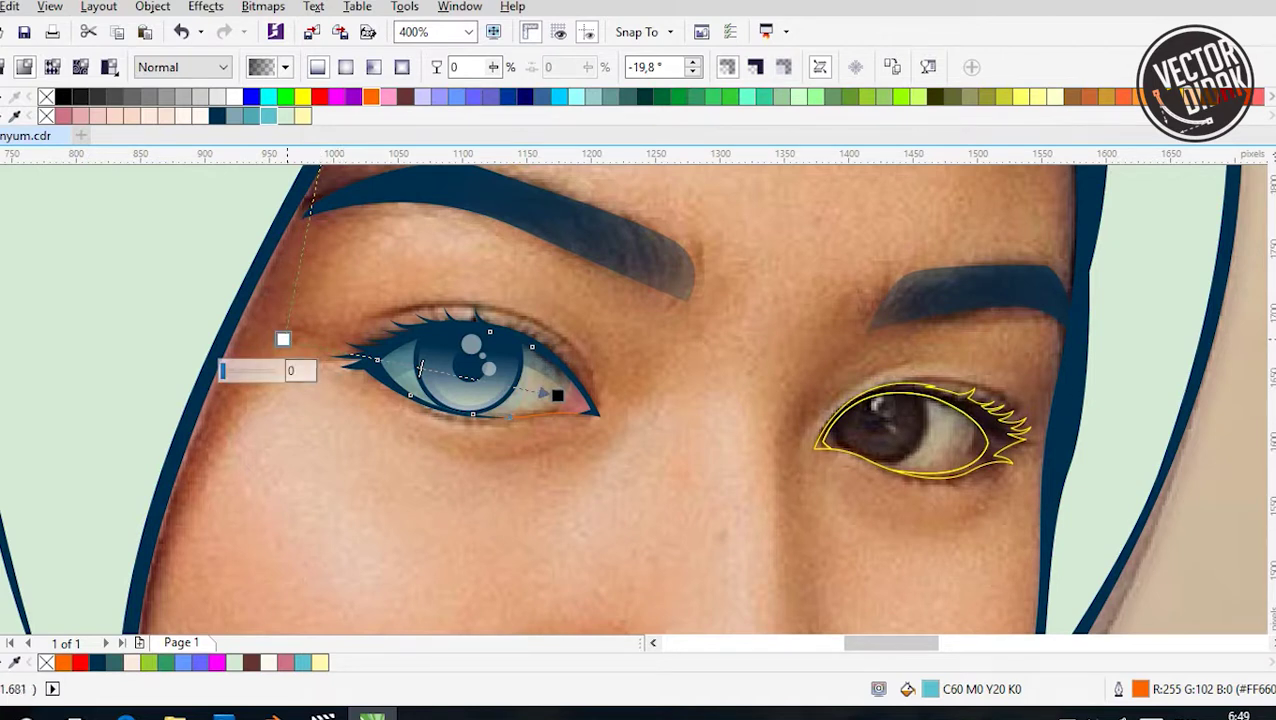
left_click_drag(283, 339, 211, 300)
left_click(370, 427)
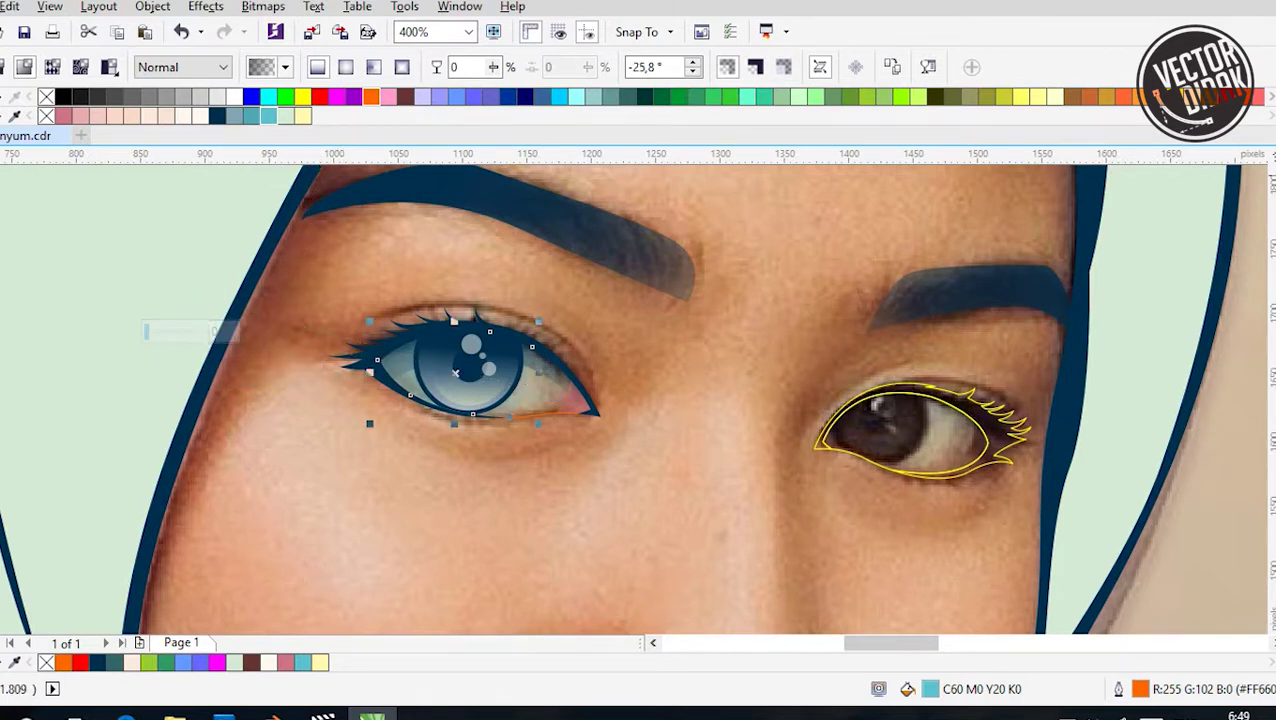
key("space")
Cut an inner-corner shading piece from the eye white by intersecting it with a closed Bezier curve about 150 by 124 px
scroll(606, 492, "up", 2)
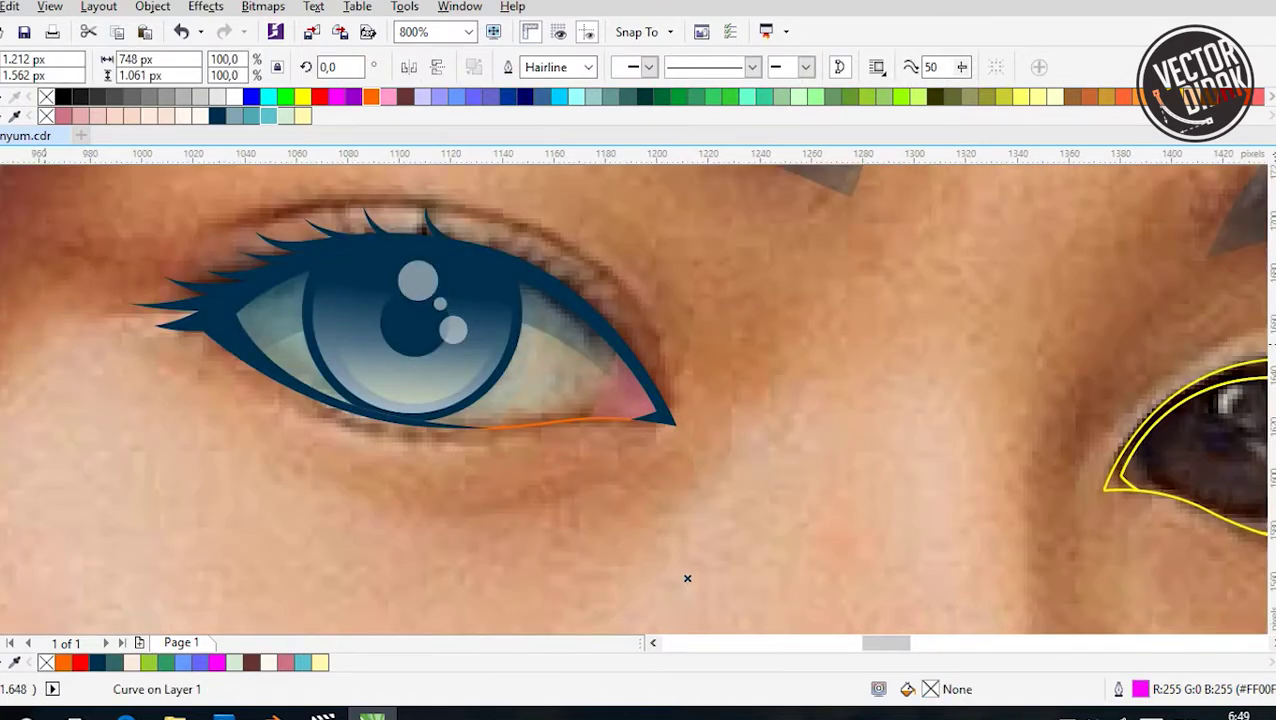
left_click(392, 481)
left_click_drag(570, 365, 575, 201)
left_click(575, 201)
left_click(663, 299)
left_click(787, 471)
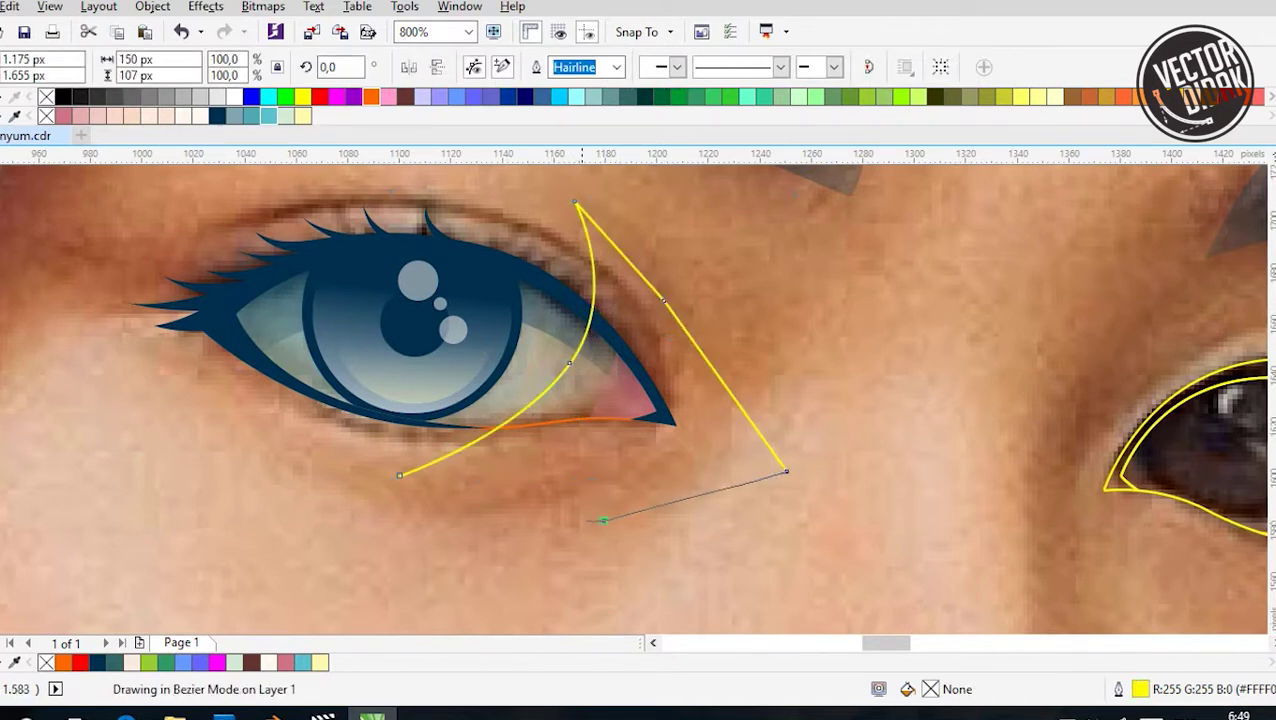
left_click(604, 521)
left_click(397, 476)
left_click_drag(604, 521, 604, 521)
scroll(557, 351, "up", 1)
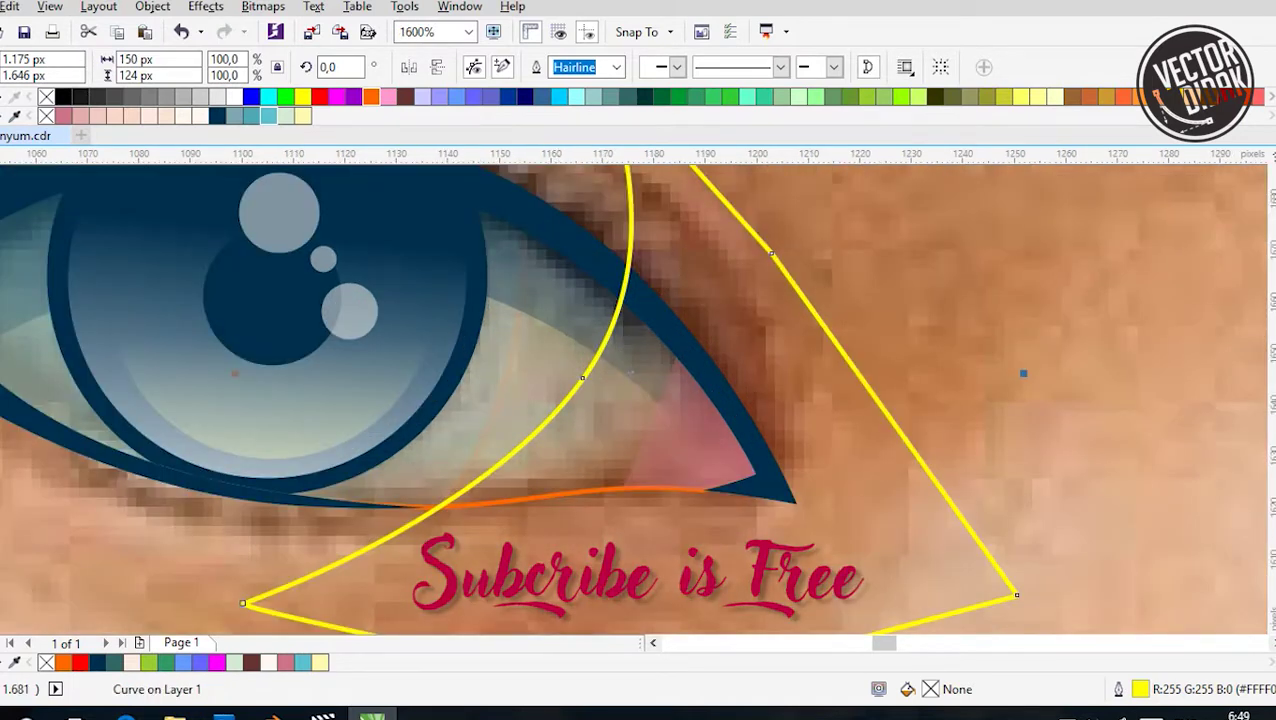
left_click(460, 374, "shift")
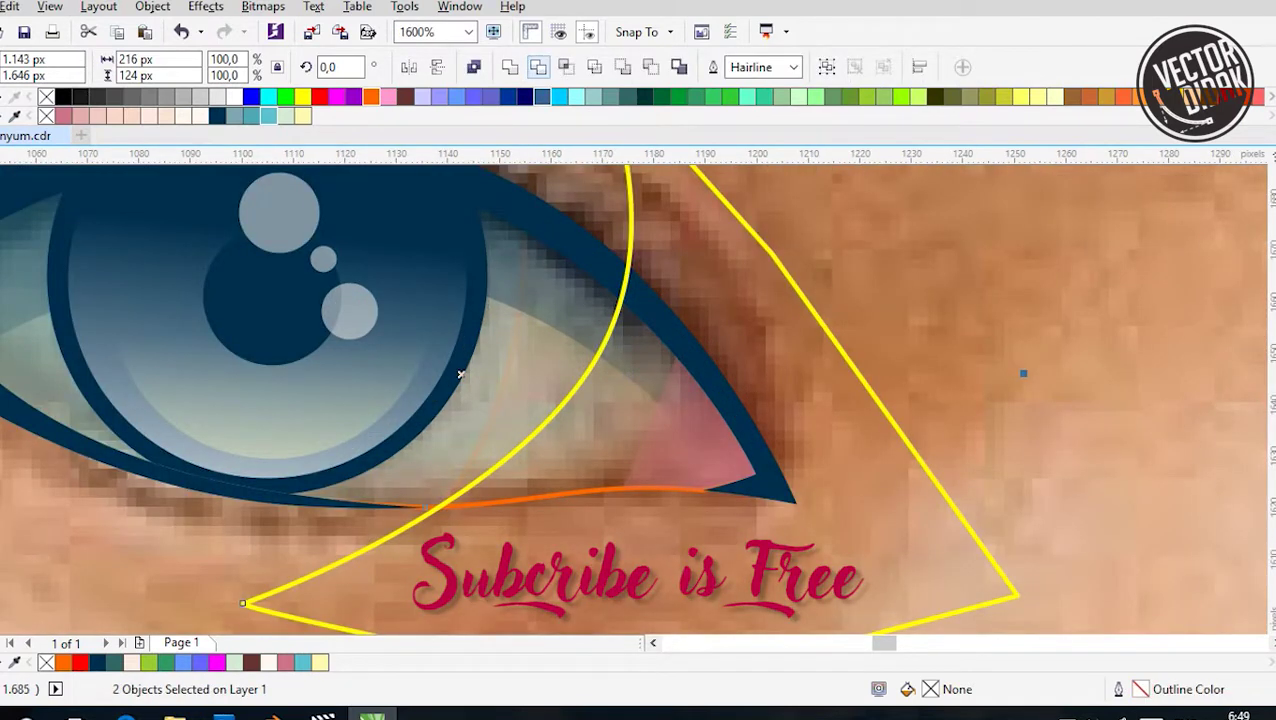
key("Delete")
key("Tab")
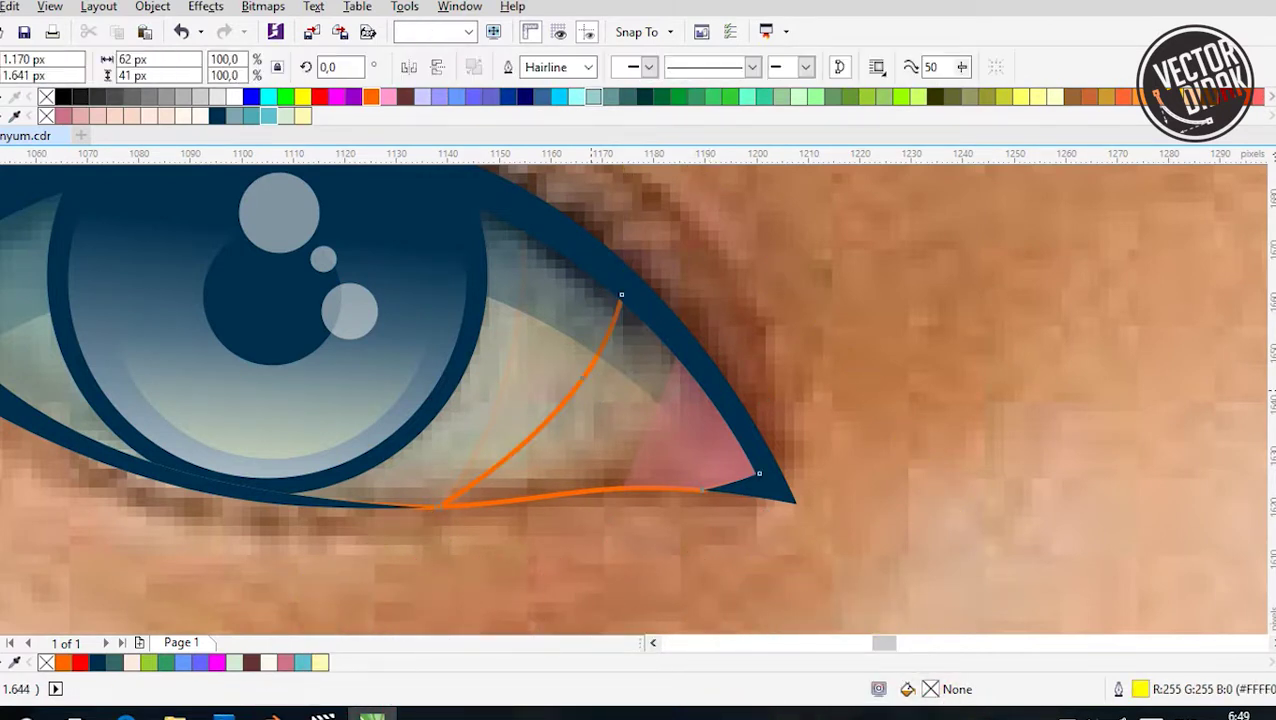
Fill the inner-corner piece with pale green (C20 M0 Y20 K0) and apply a linear transparency, opaque at the corner and fading toward the iris
left_click(285, 115)
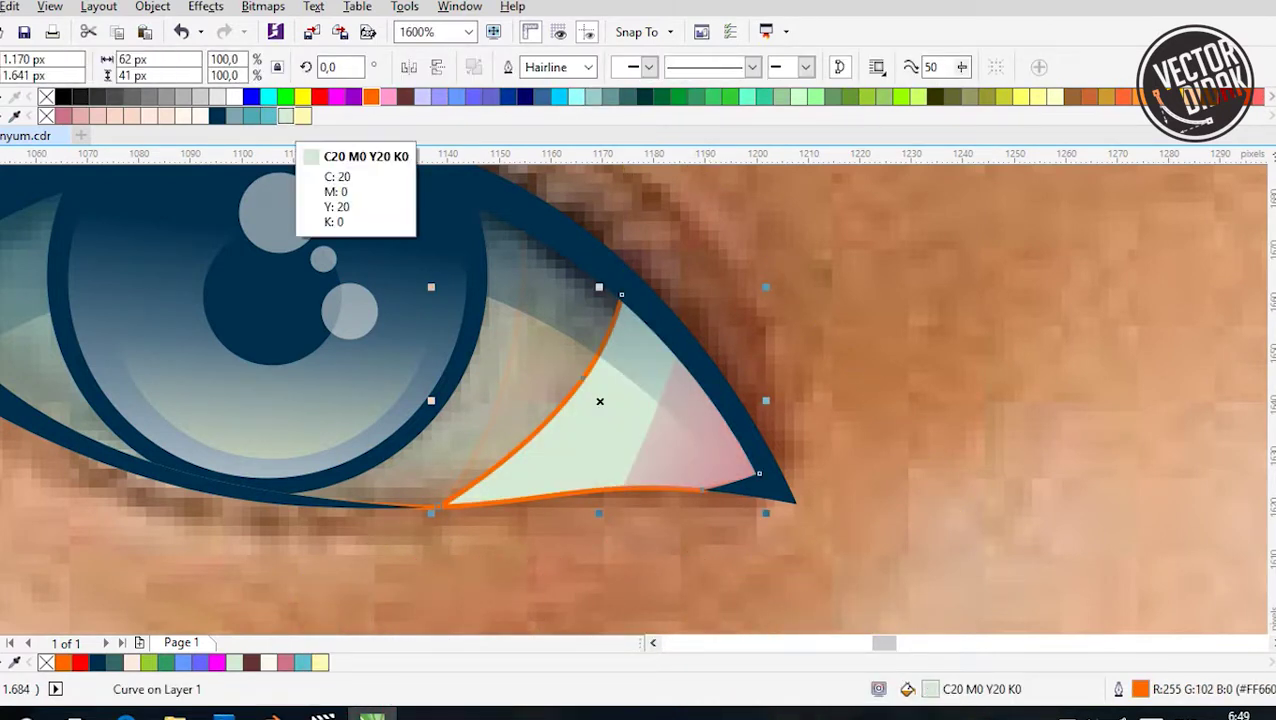
left_click(302, 115)
key("ctrl+z")
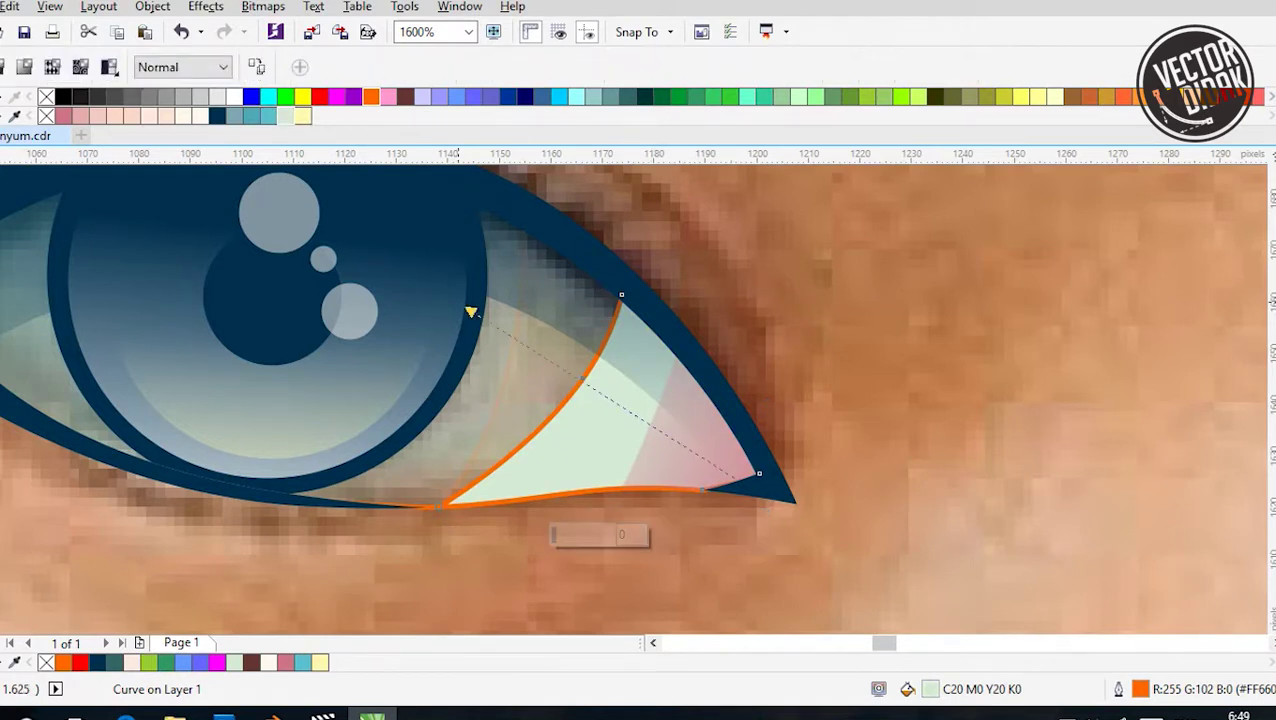
left_click_drag(456, 300, 733, 478)
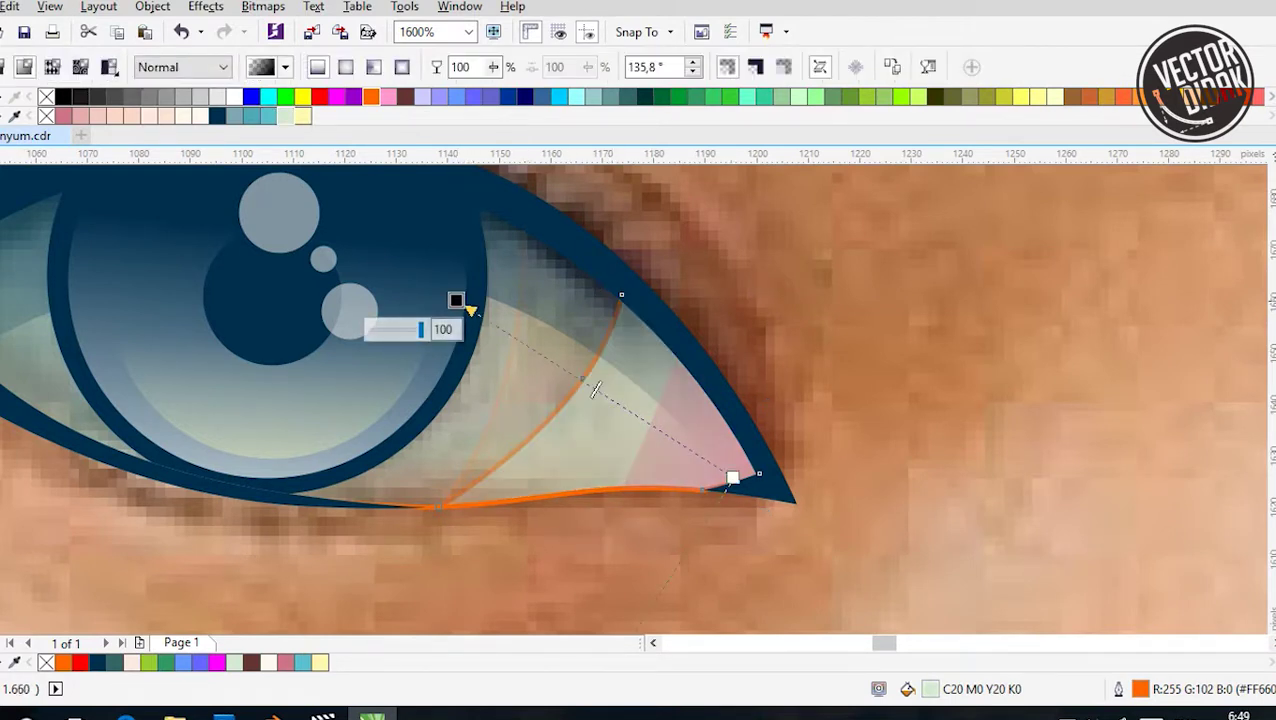
left_click_drag(456, 300, 530, 348)
mouse_move(733, 478)
left_mouse_down()
mouse_move(683, 447)
mouse_move(755, 470)
mouse_move(745, 483)
left_mouse_up()
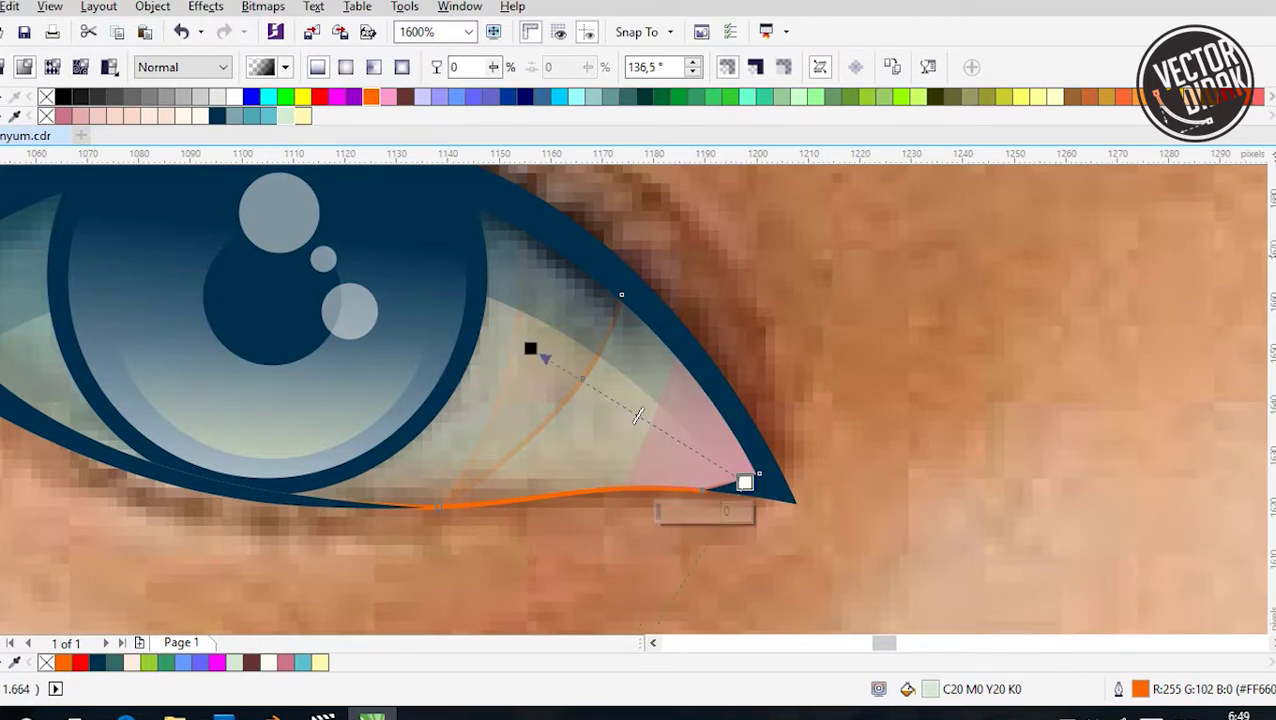
key("space")
Fill the base eye-white shape with off-white and remove the outlines from all pieces of the eye
key("F10")
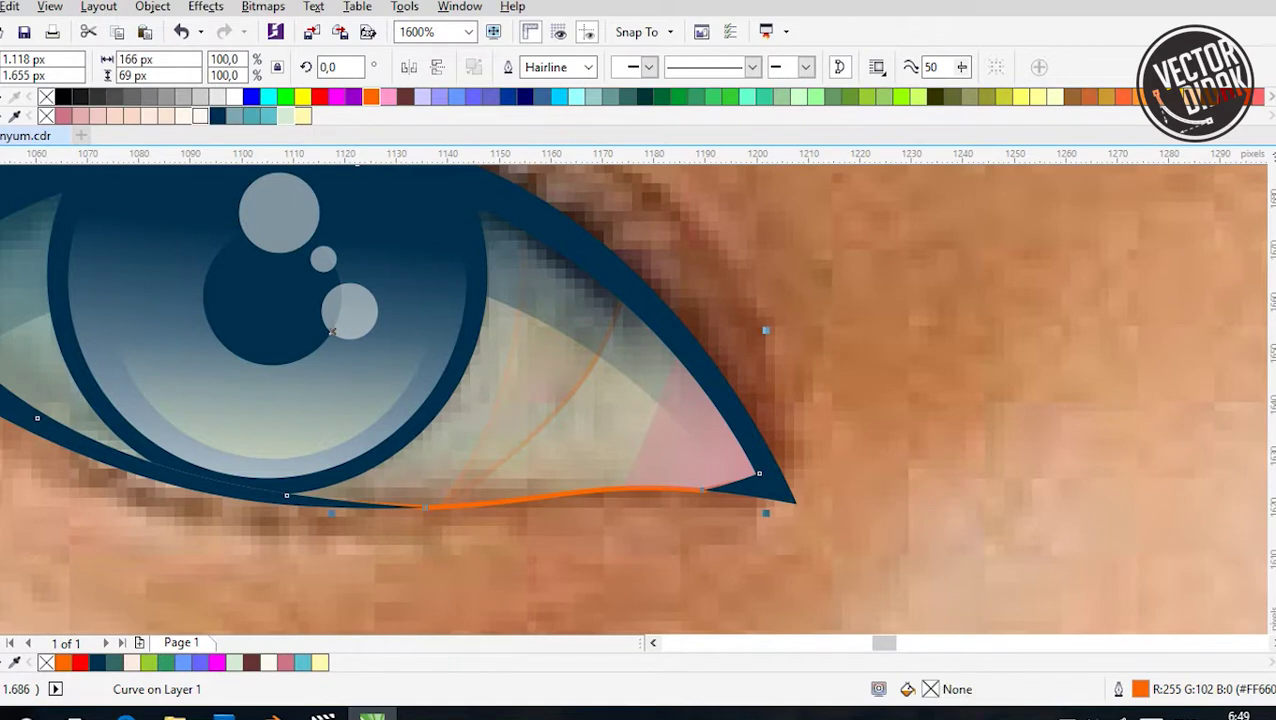
scroll(508, 340, "down", 4)
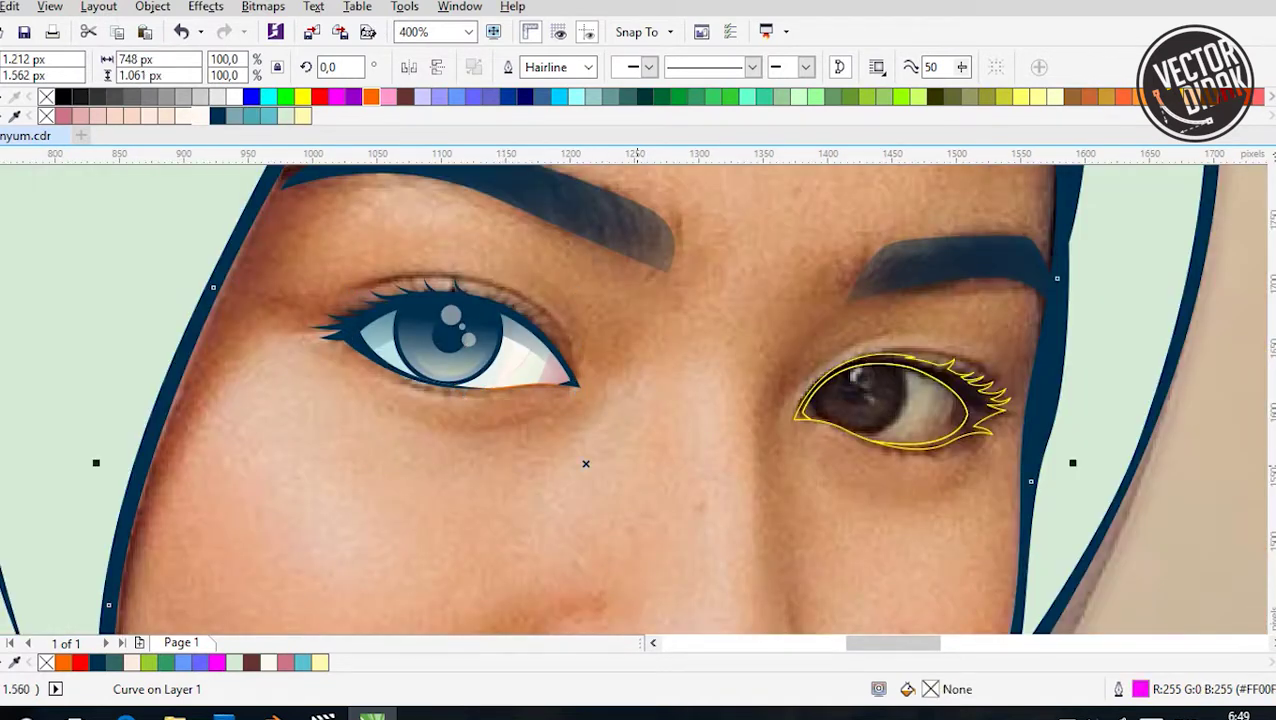
right_click(622, 463)
left_click(683, 427)
left_click_drag(684, 473, 249, 276)
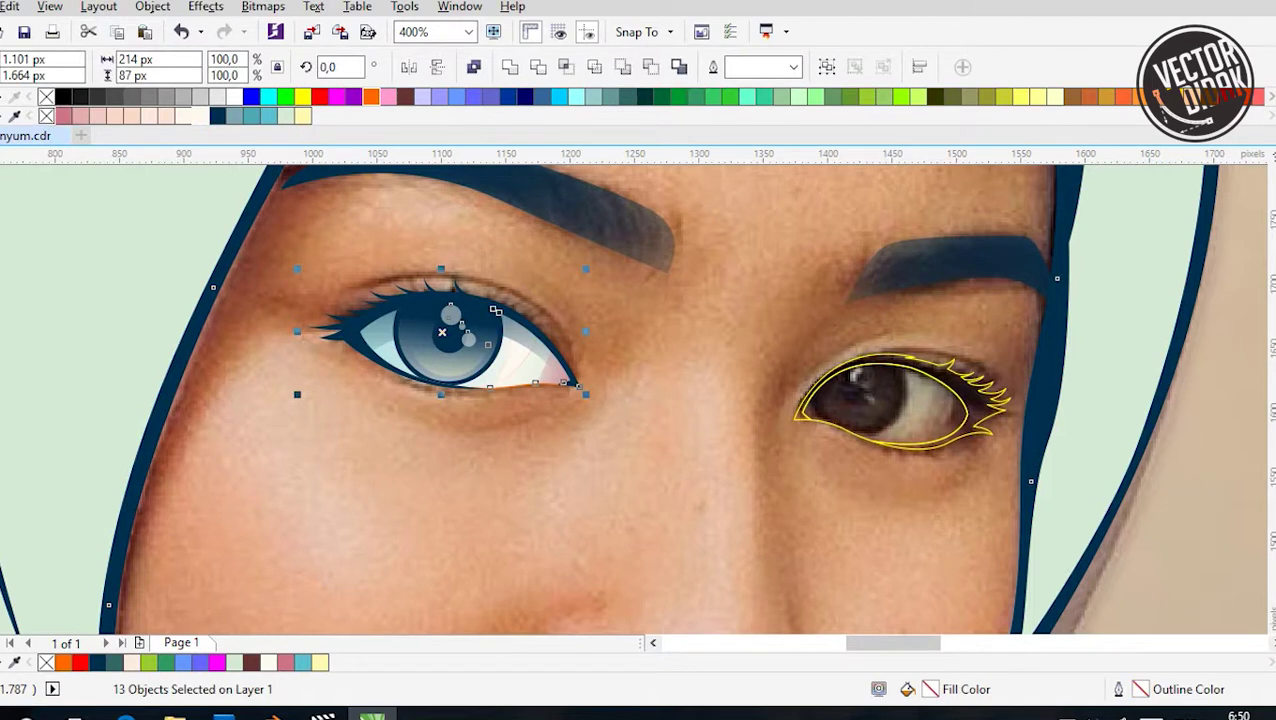
key("Escape")
scroll(495, 312, "down", 4)
scroll(478, 312, "right", 3)
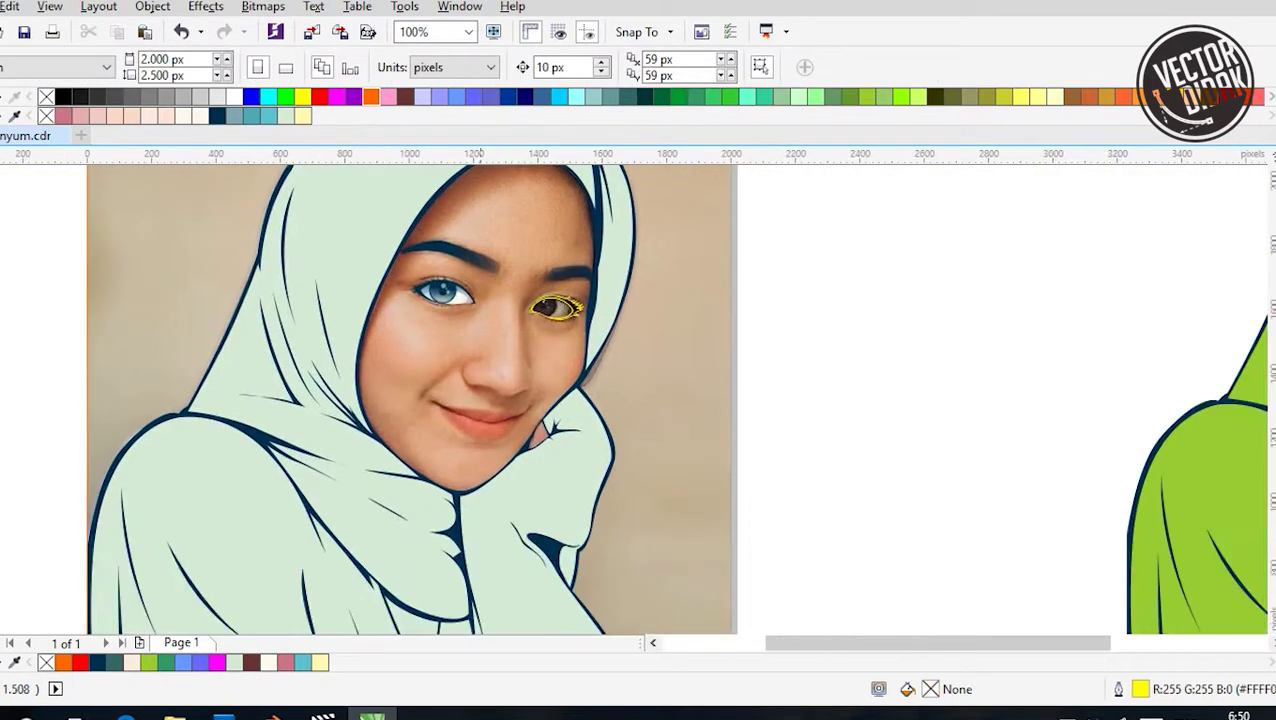
Apply a vertical linear transparency to the large upper iris highlight, fully transparent at its top edge and more opaque downward
scroll(475, 292, "up", 2)
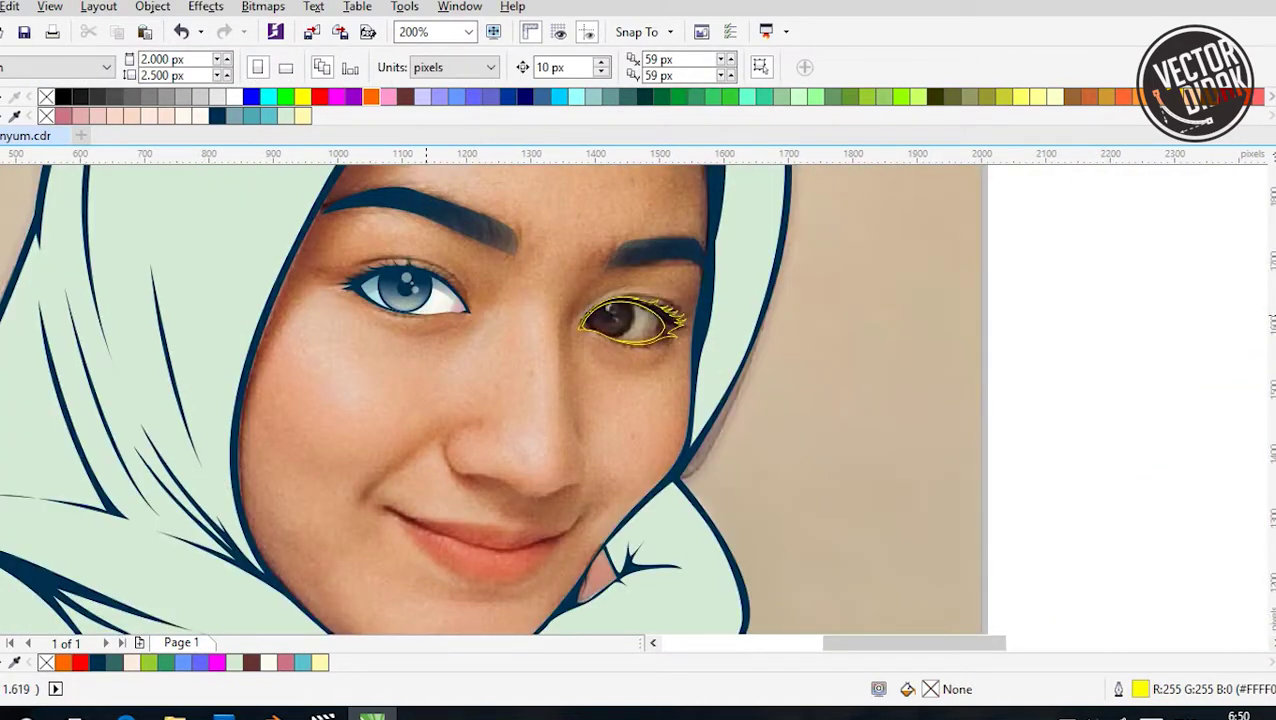
scroll(395, 277, "up", 4)
left_click(439, 296)
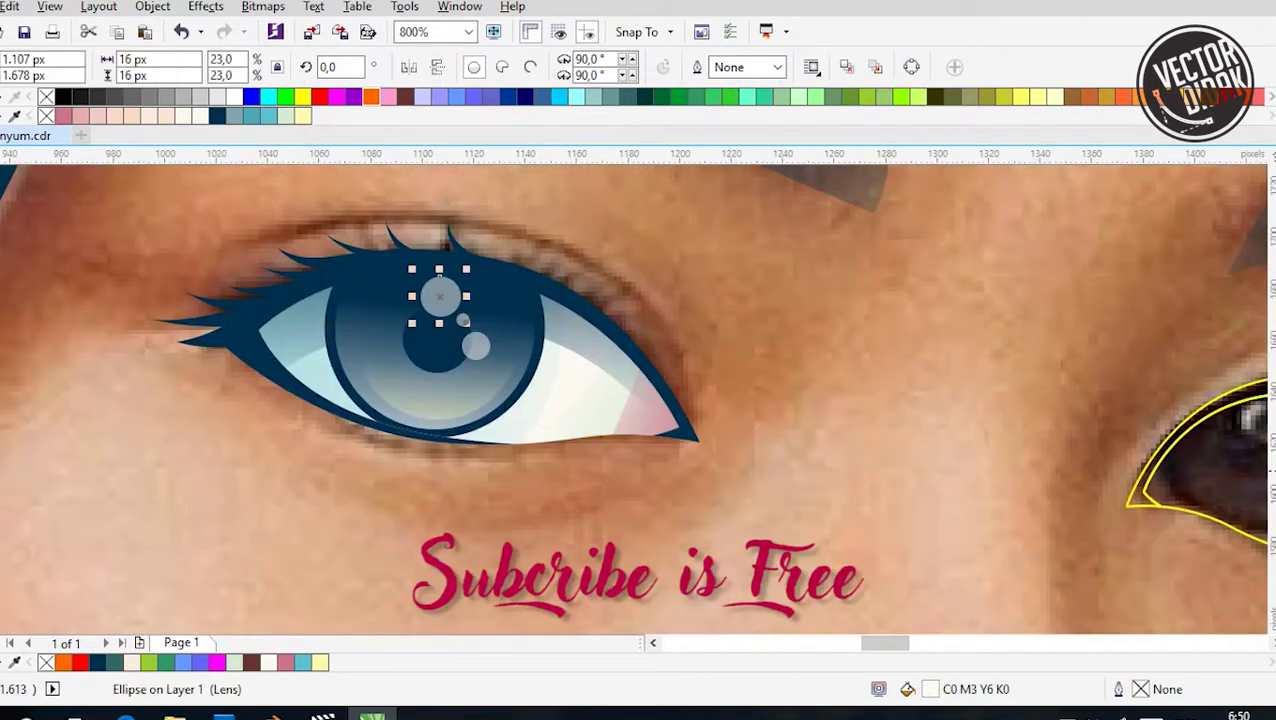
left_click_drag(427, 296, 429, 513)
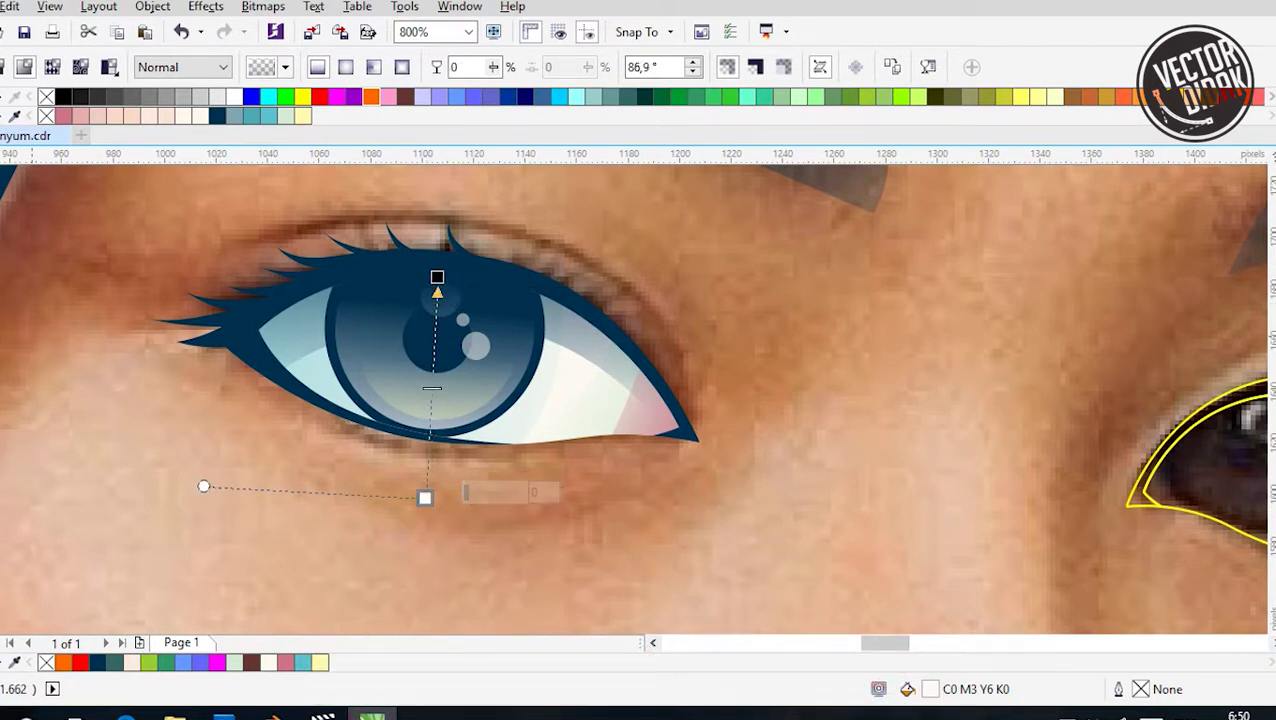
key("space")
key("Escape")
Add nodes near the upper outer-corner end of the dark iris ring and move its tip up beneath the eyelid
scroll(320, 280, "up", 1)
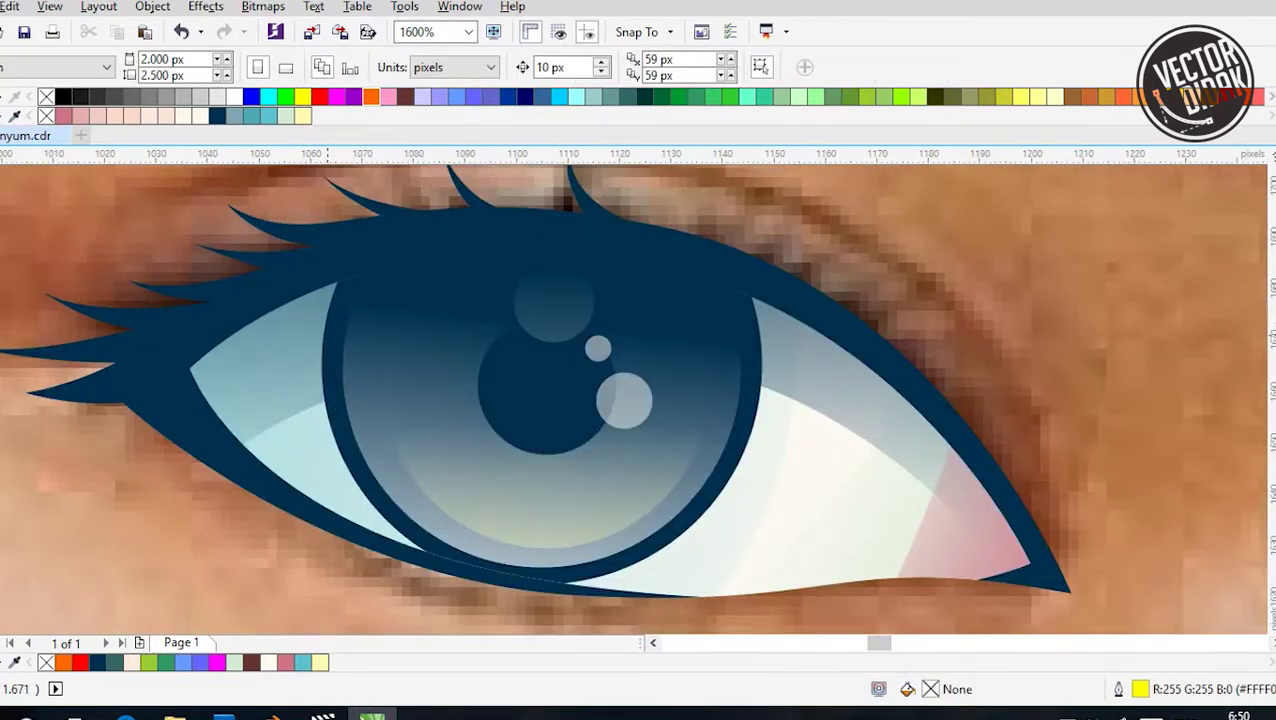
left_click(333, 400)
key("F10")
scroll(779, 222, "up", 1)
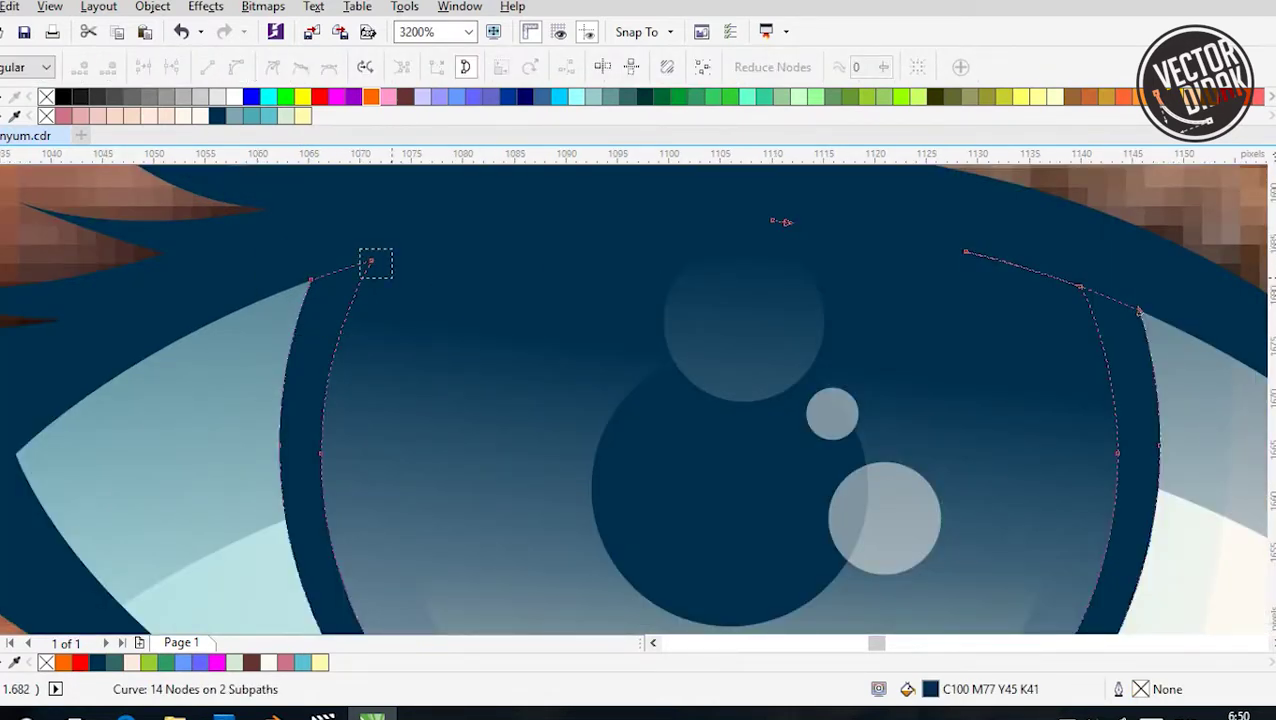
left_click(311, 279)
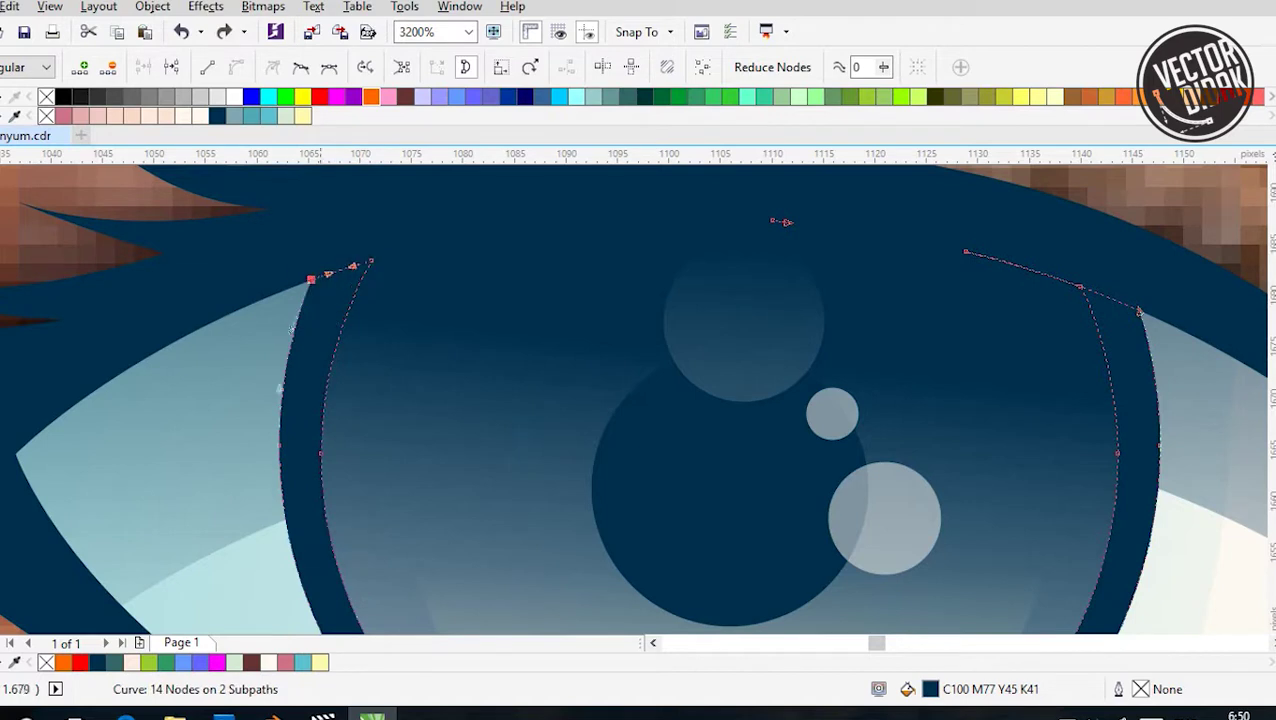
left_click_drag(311, 279, 317, 269)
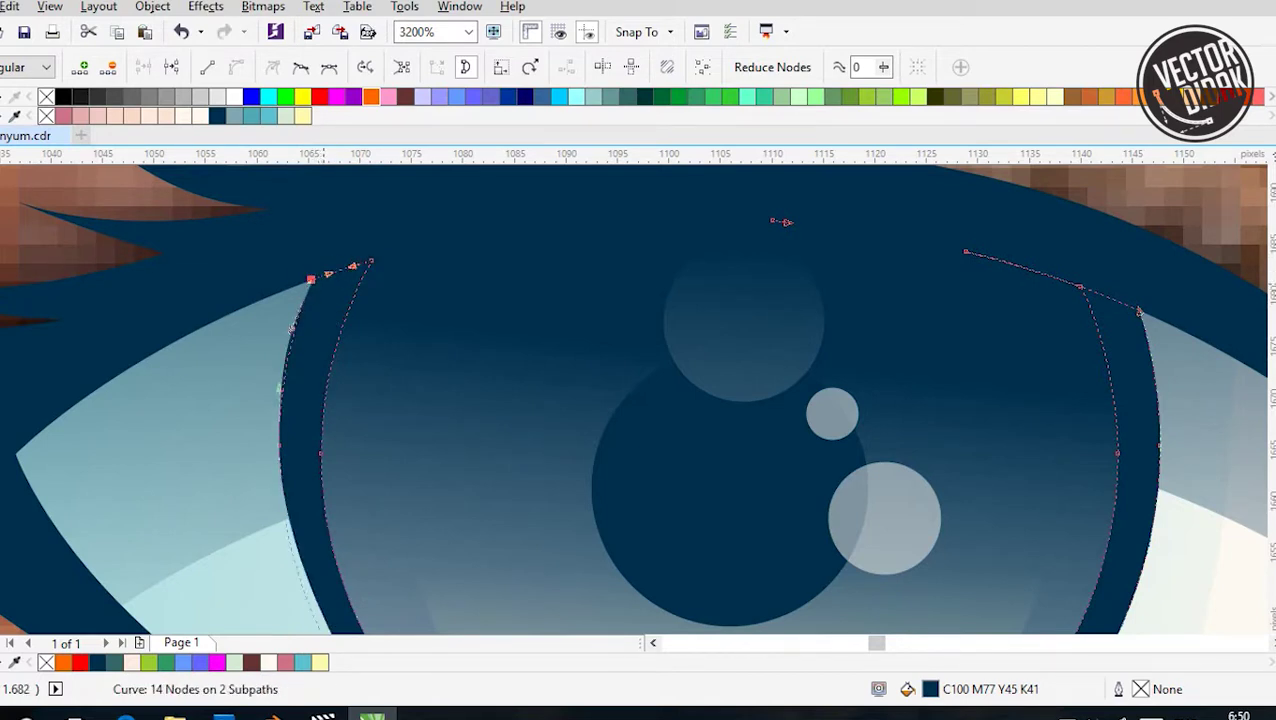
scroll(309, 282, "up", 1)
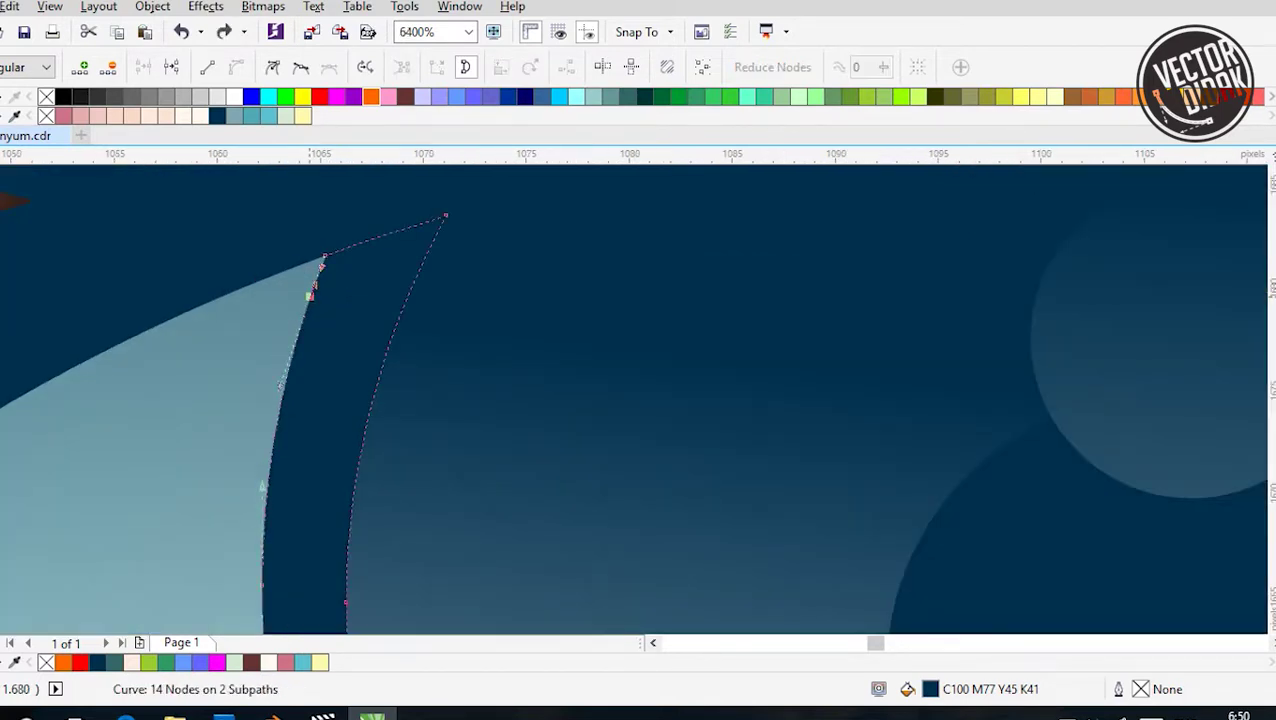
left_click(307, 281)
left_click(404, 301)
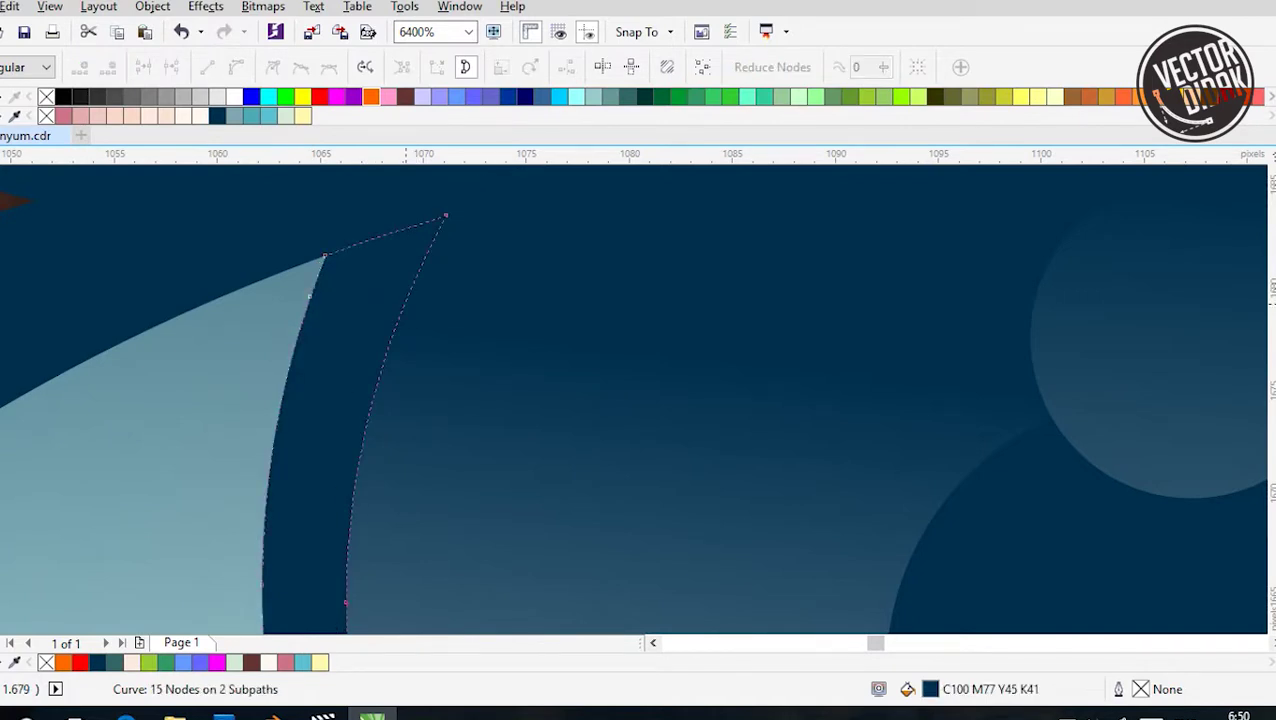
left_click(404, 301)
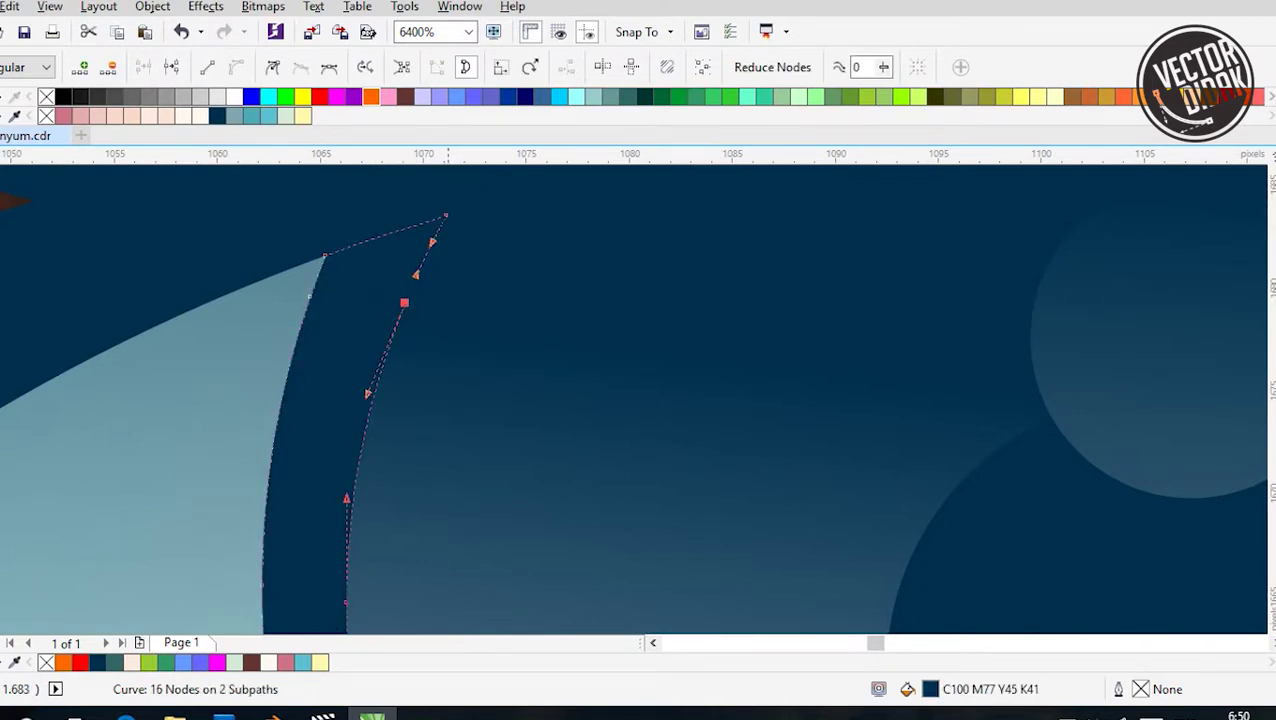
scroll(454, 222, "up", 1)
scroll(450, 225, "down", 1)
left_click(441, 229)
left_click_drag(441, 229, 441, 216)
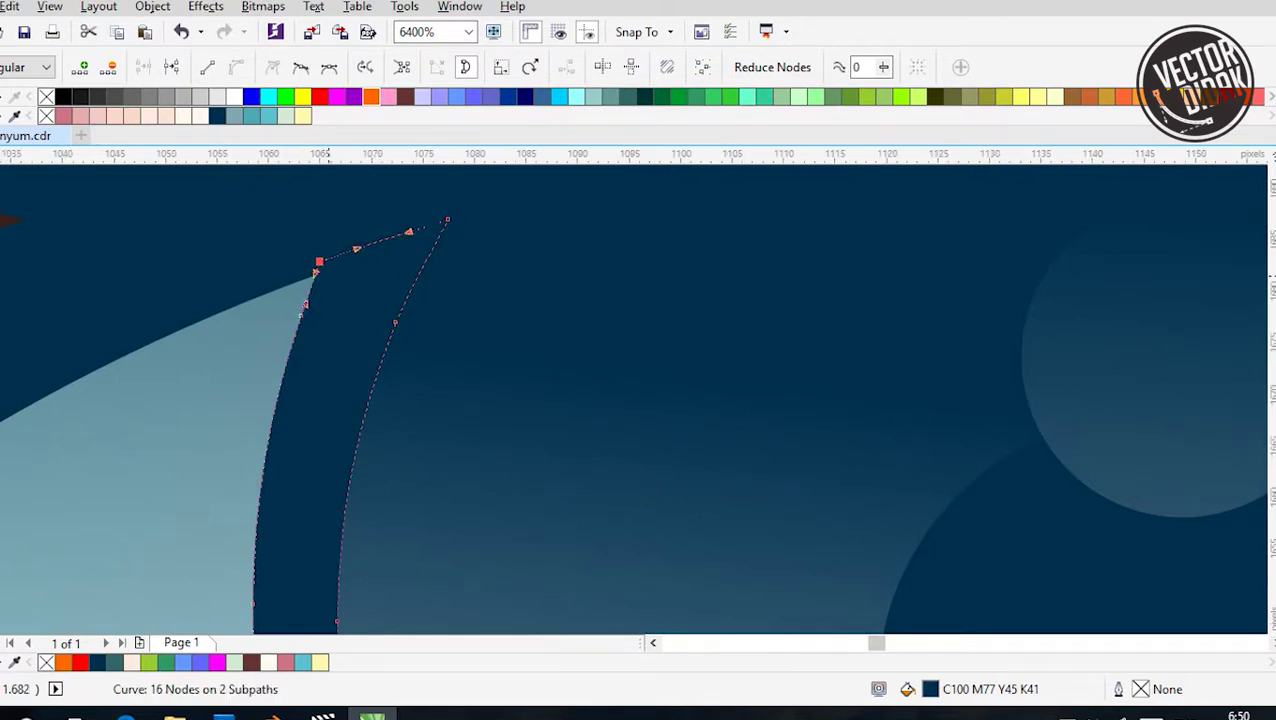
Delete the stray nodes at the iris ring's upper inner-corner end, add supporting nodes and tuck that tip beneath the eyelid
scroll(338, 255, "down", 1)
scroll(338, 255, "right", 1)
scroll(635, 400, "right", 1)
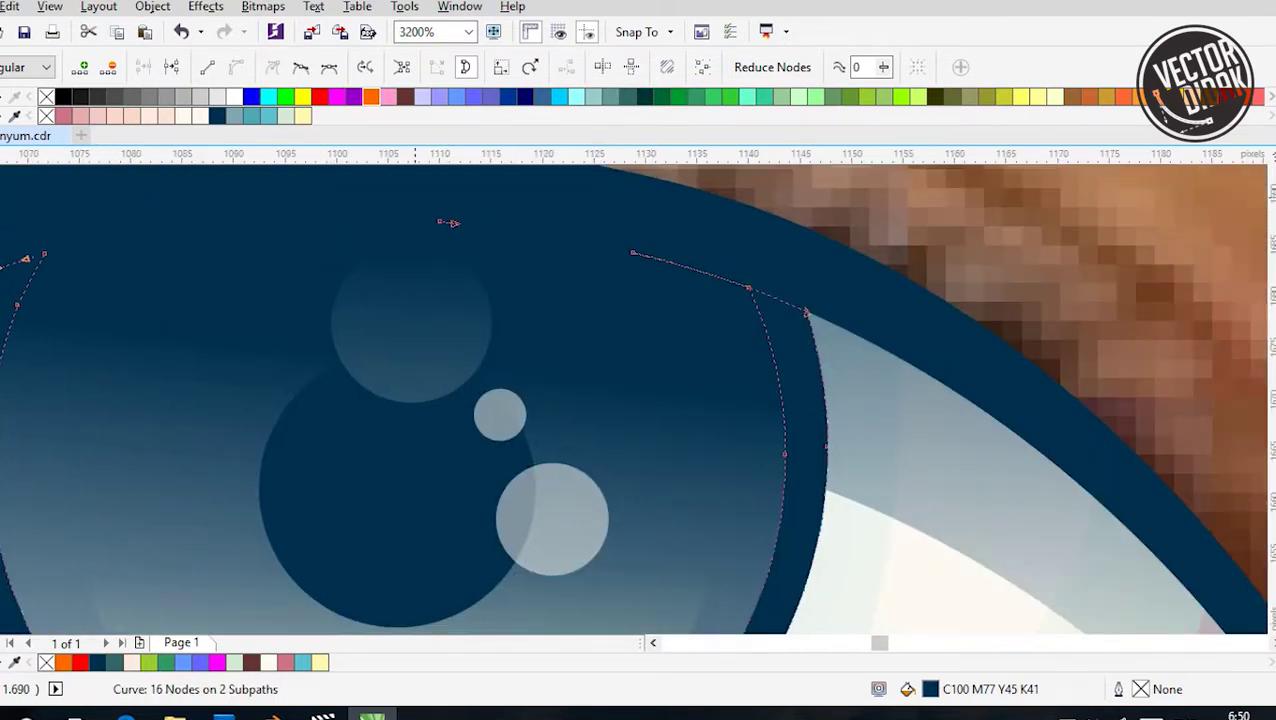
key("Delete")
left_click_drag(544, 222, 672, 313)
key("Delete")
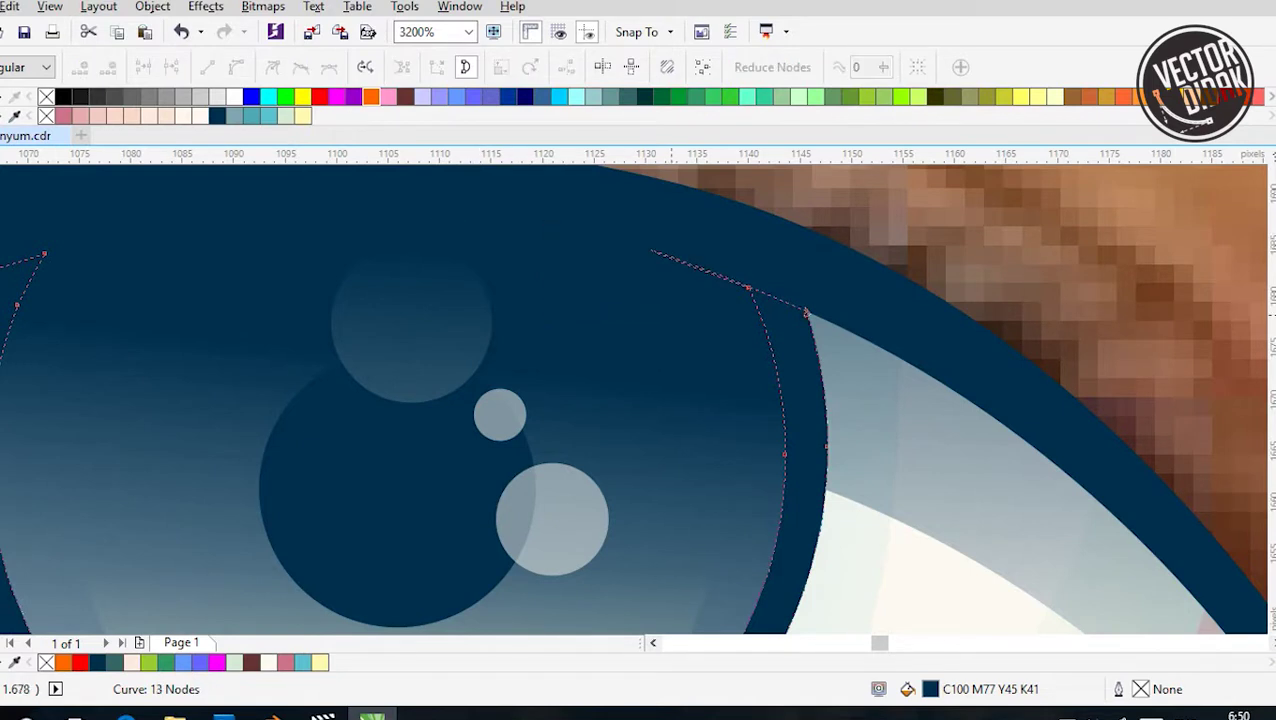
double_click(812, 337)
key("ctrl+z")
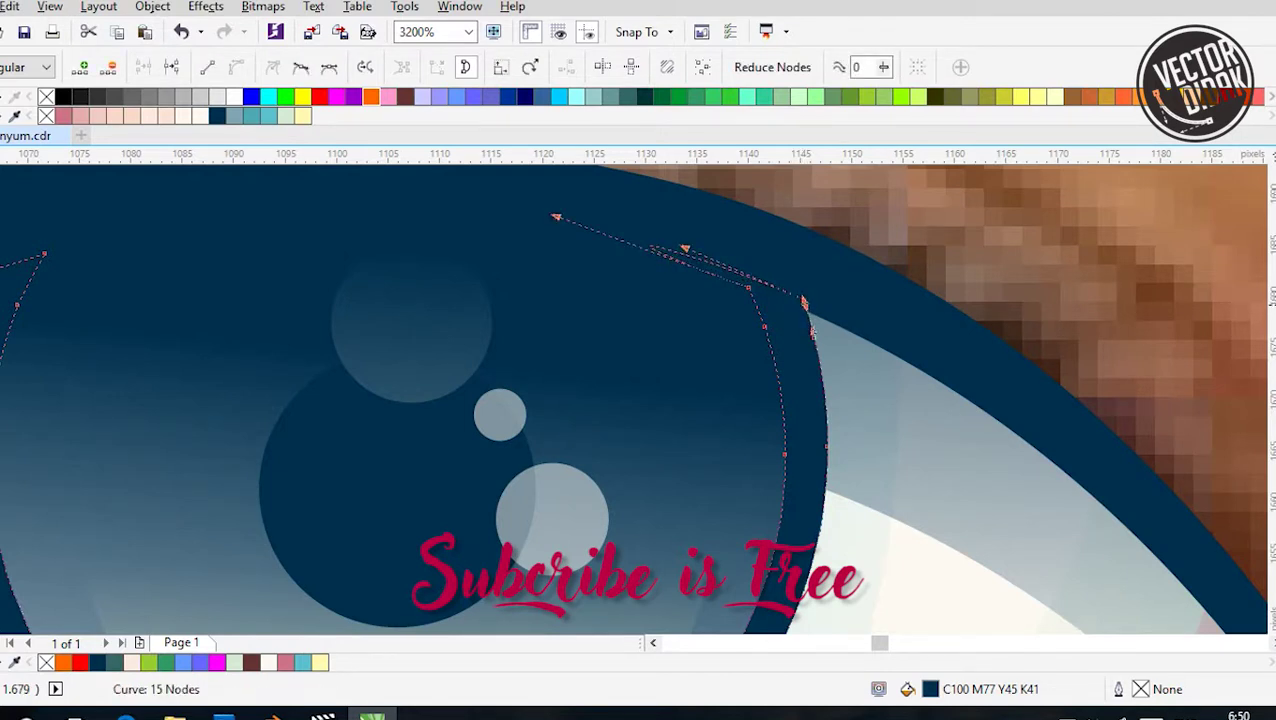
left_click_drag(805, 302, 778, 296)
scroll(778, 296, "down", 2)
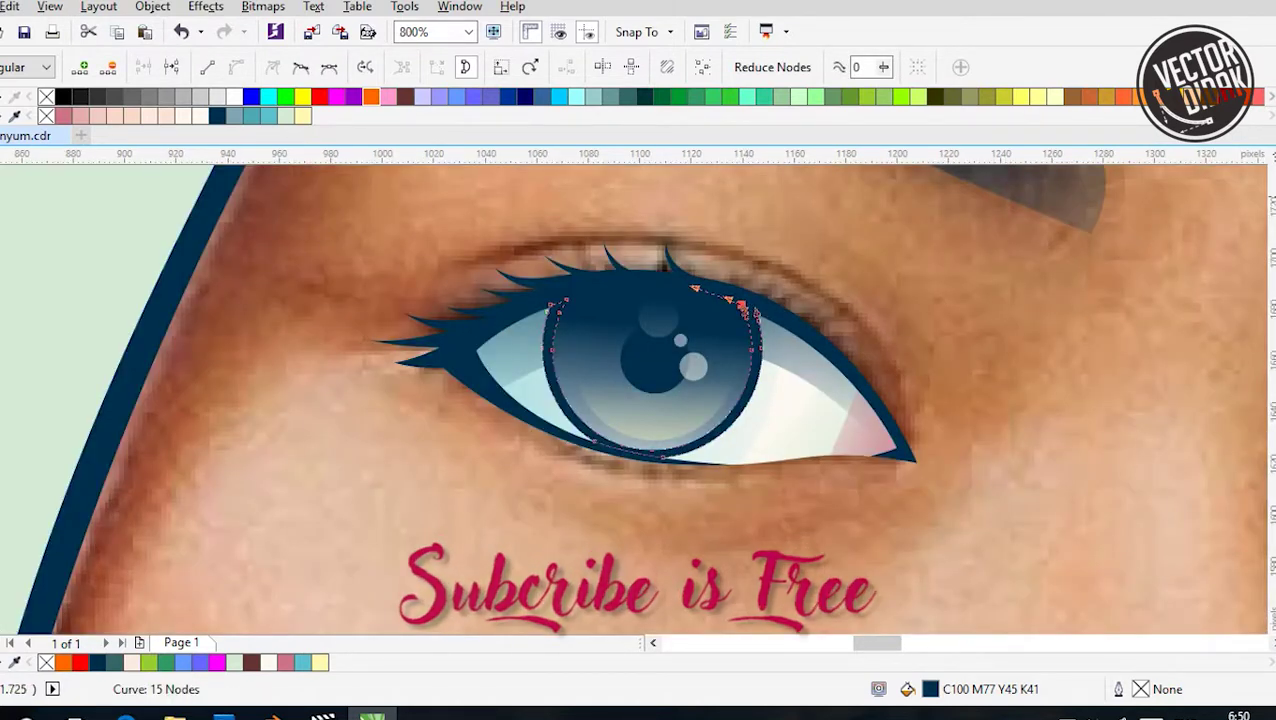
key("space")
key("Escape")
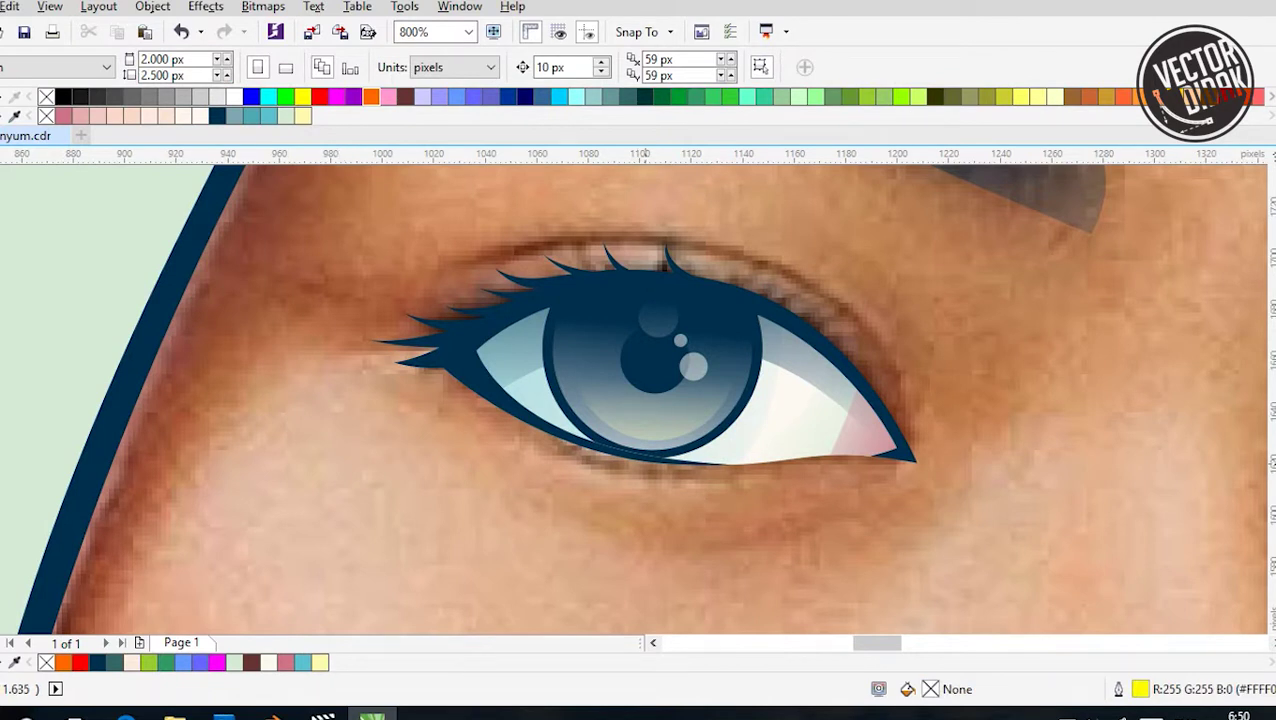
Draw a closed curve about 34 by 40 px across the pink inner corner of the finished eye
scroll(630, 400, "right", 5)
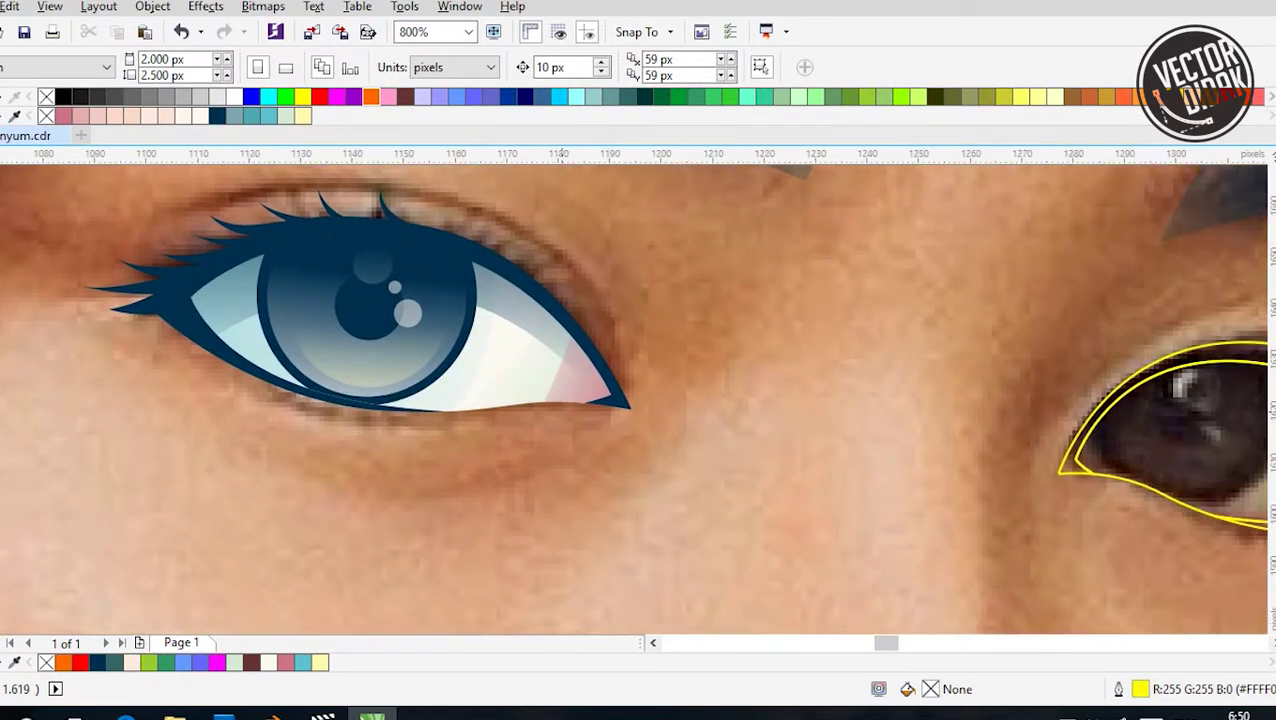
scroll(560, 405, "up", 1)
key("F5")
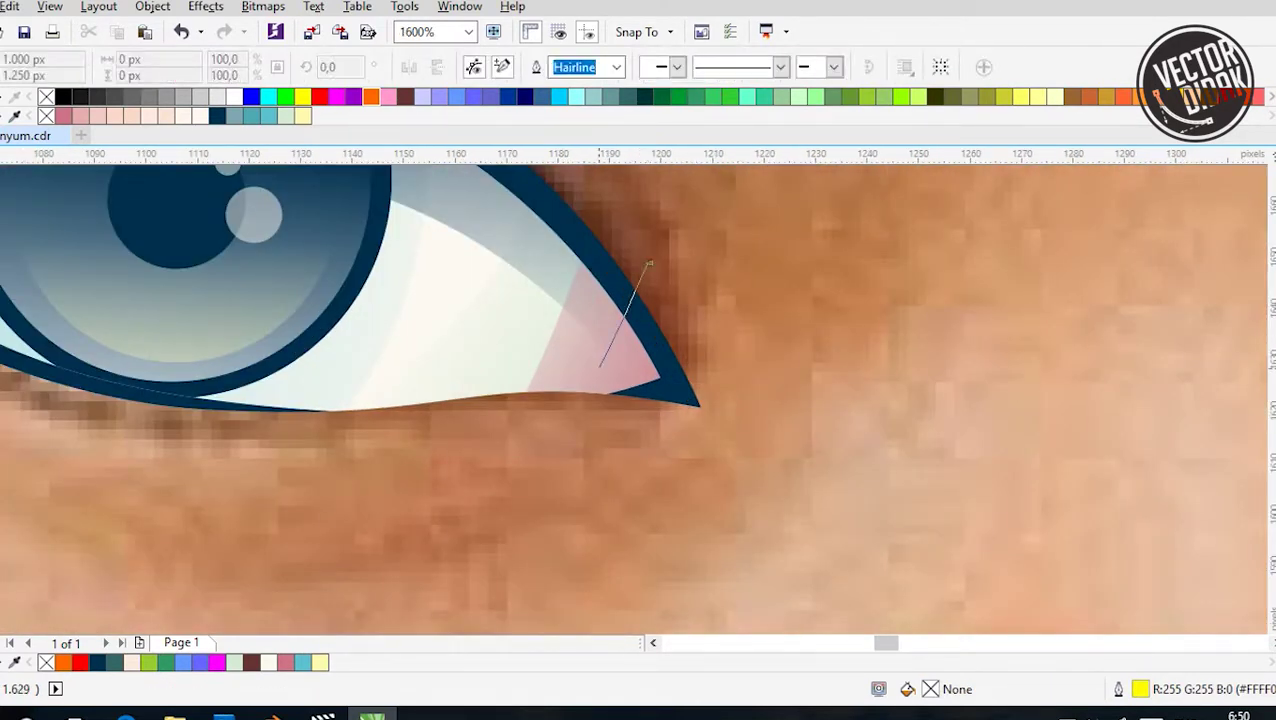
left_click_drag(640, 467, 820, 405)
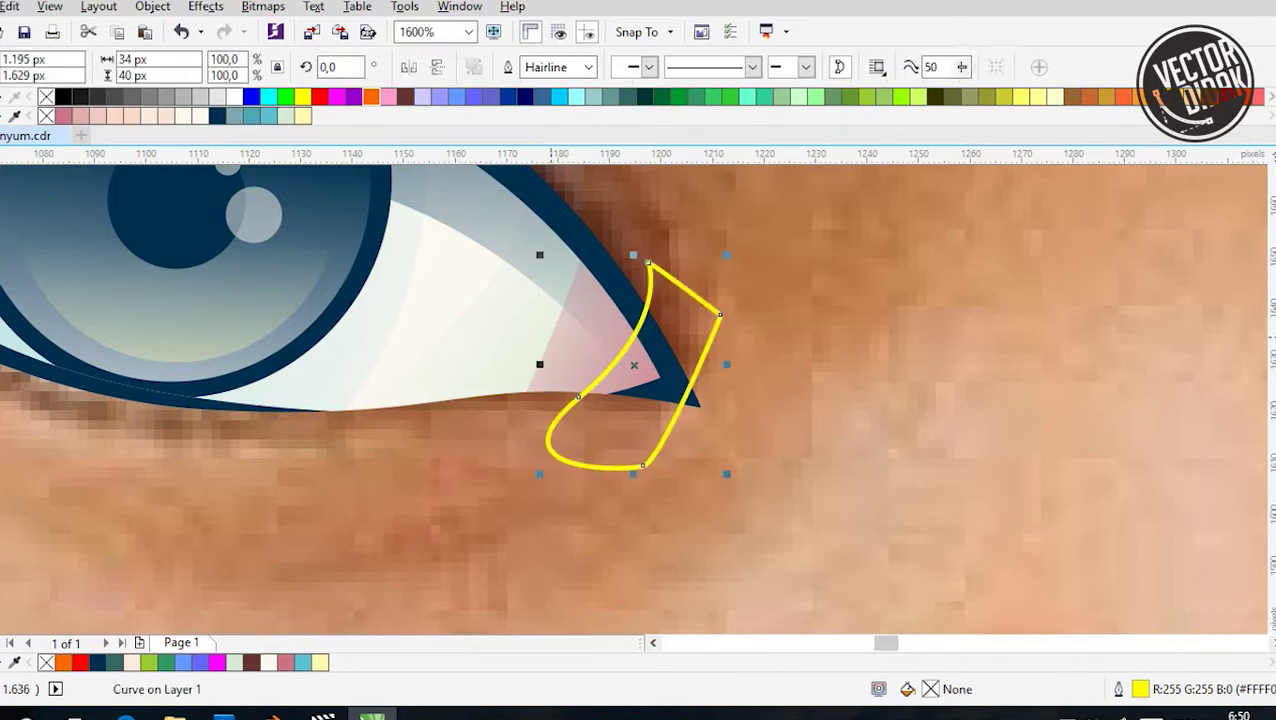
left_click(600, 340, "shift")
key("F5")
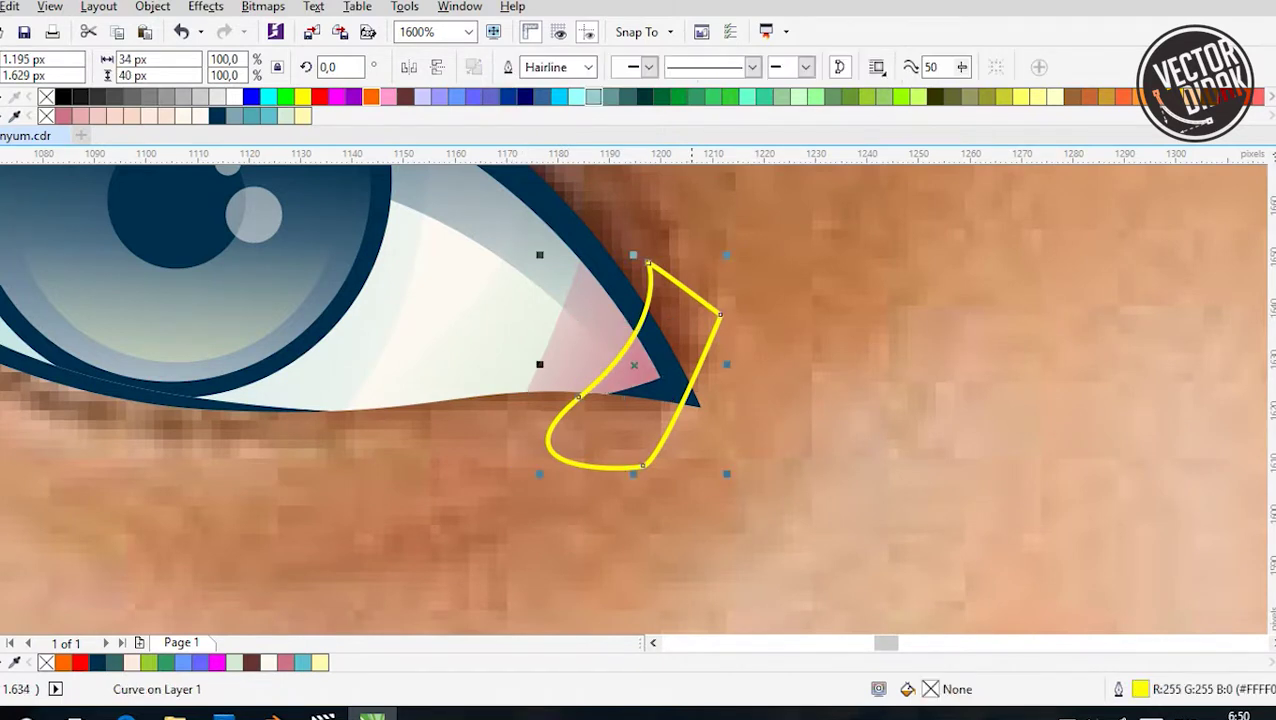
scroll(640, 400, "down", 1)
scroll(681, 412, "down", 3)
scroll(640, 400, "right", 3)
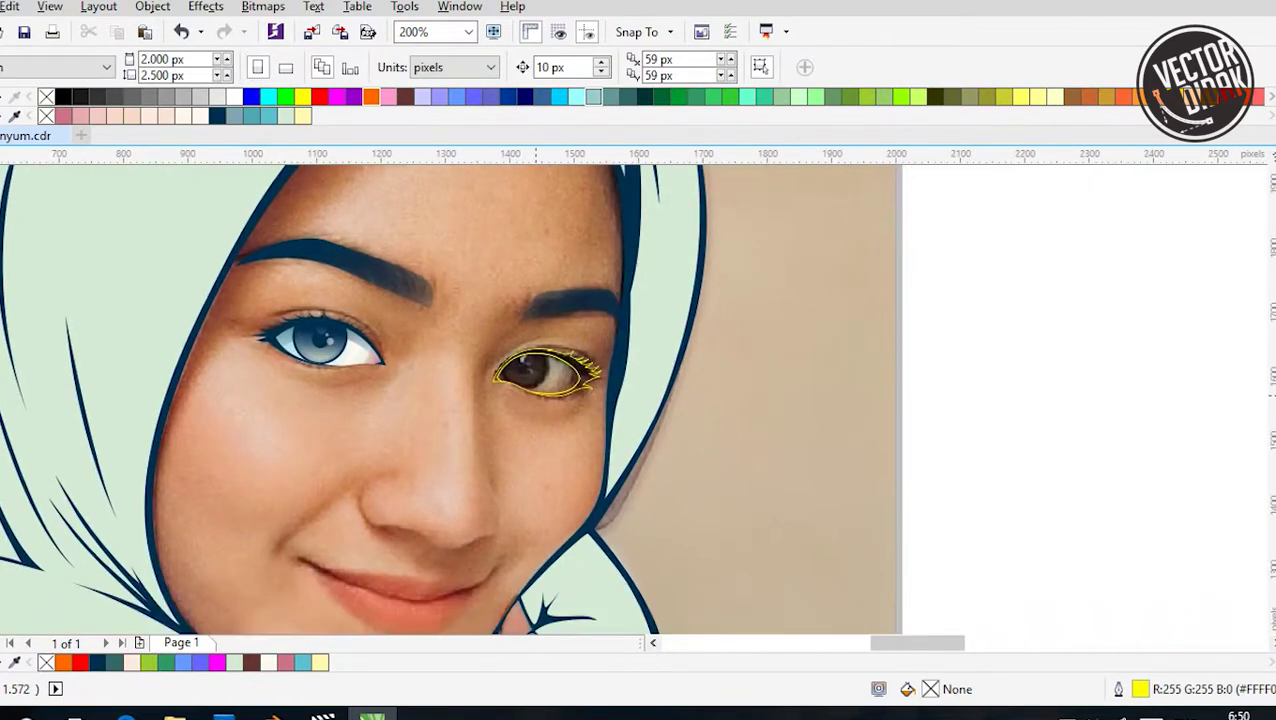
Fill the second eye's eyelid and lash shape with dark blue, remove its outline, and colour the eye opening's outline magenta
scroll(560, 375, "up", 2)
key("space")
left_click(217, 115)
right_click(46, 96)
key("Escape")
left_click(470, 268)
right_click(337, 96)
right_click(661, 300)
key("Escape")
right_click(684, 178)
left_click(997, 649)
Draw a circle about 82 px across and fit it over the second eye's iris
left_click(360, 350)
key("F5")
key("F7")
left_click_drag(91, 179, 316, 404)
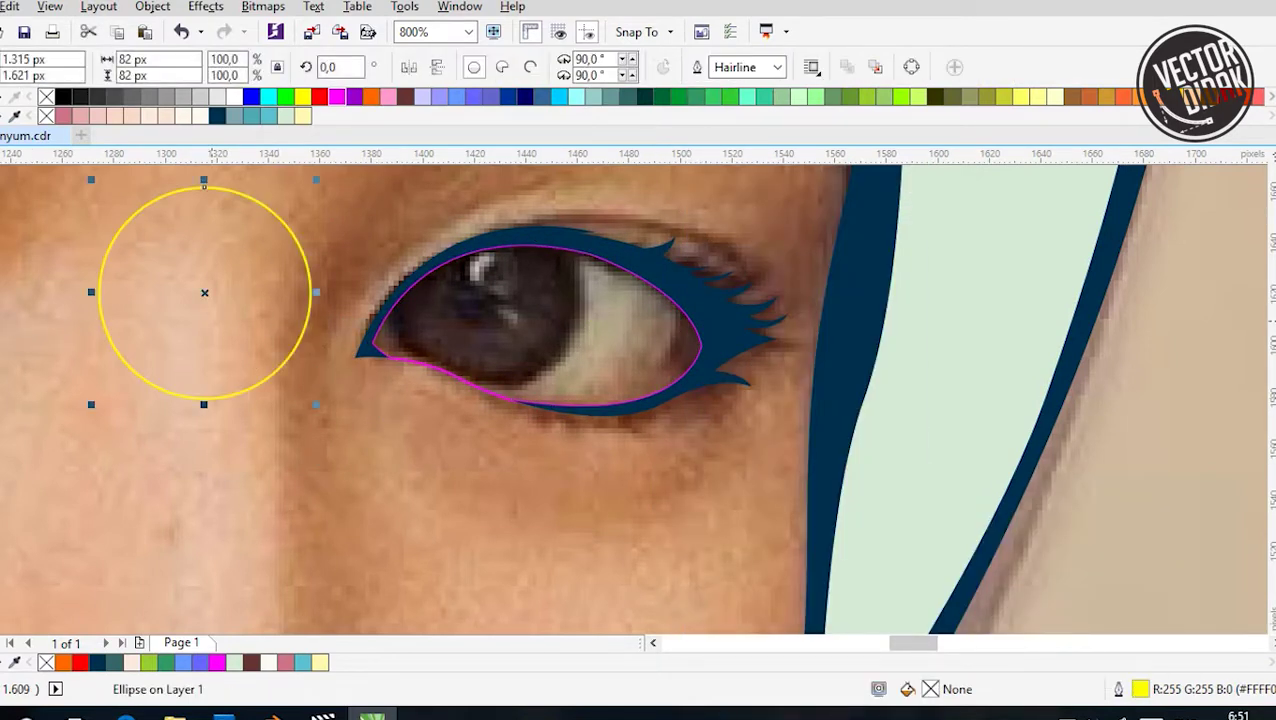
left_click_drag(471, 191, 471, 191)
left_click_drag(358, 184, 372, 191)
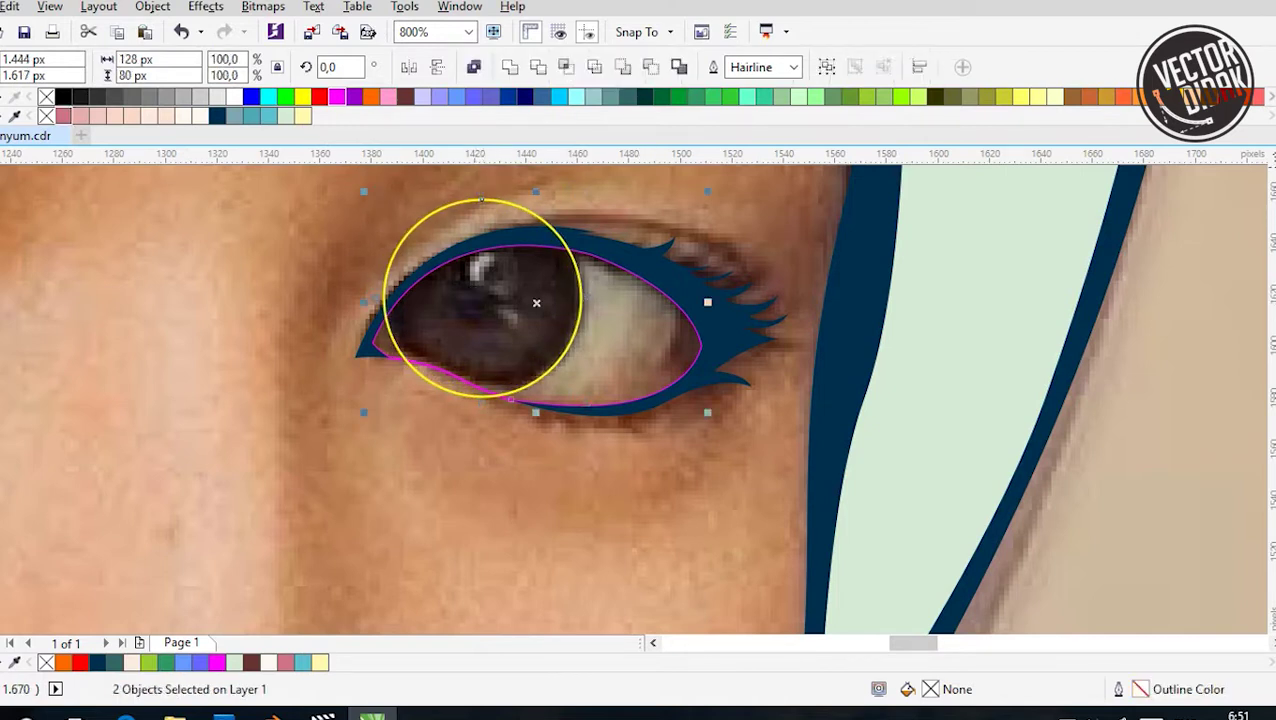
Cut the iris circle to the eye opening and add smaller circles for the pupil and two highlights
left_click_drag(578, 200, 468, 300)
scroll(510, 297, "up", 2)
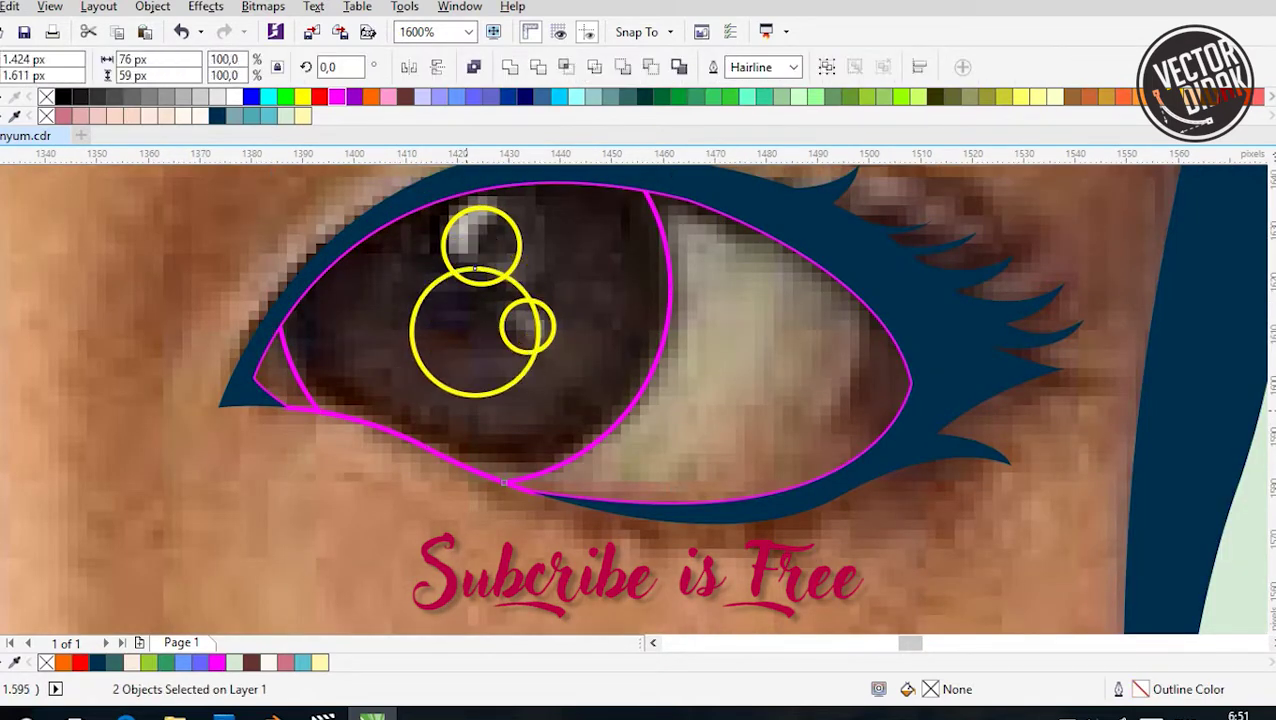
left_click(668, 300)
scroll(436, 400, "down", 1)
Scale a circle to 66 px inside the second eye's iris and intersect it with the cut iris shape
left_click(404, 300)
scroll(450, 434, "up", 1)
left_click_drag(556, 365, 652, 432)
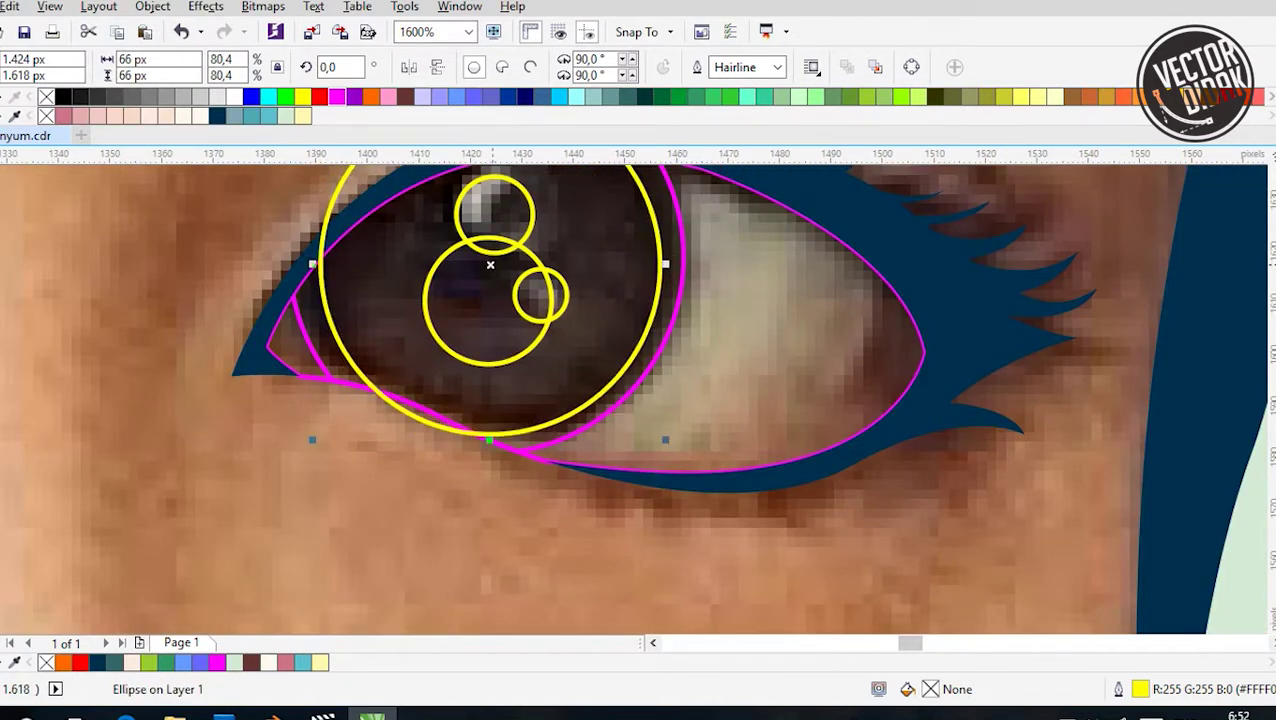
left_click(668, 300, "shift")
left_click(561, 67)
Delete the leftover circle and turn the outer iris shape into a ring around the inner iris
left_click_drag(330, 300, 95, 385)
key("Delete")
left_click(322, 300)
key("ctrl+z")
key("ctrl+shift+z")
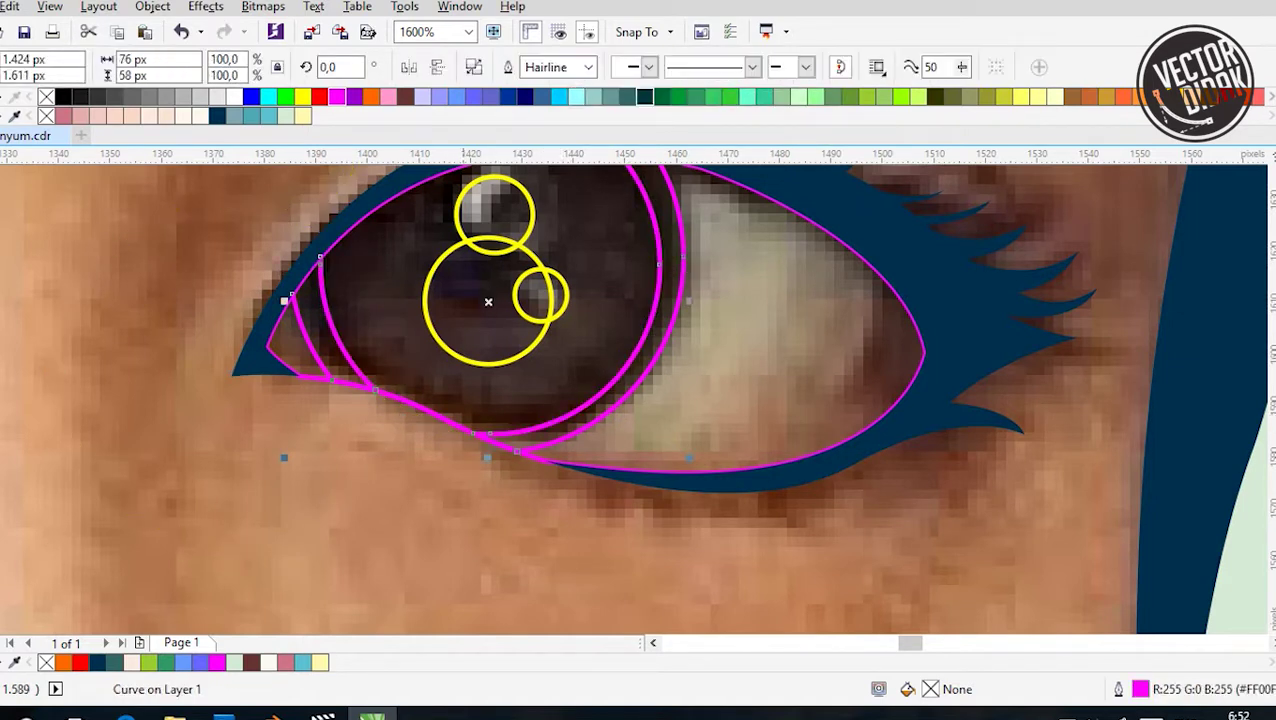
Enlarge the pupil circle to about 118%, keep it behind the highlights, and fill the pupil and iris ring with dark blue
scroll(440, 489, "down", 1)
key("Escape")
scroll(435, 475, "up", 1)
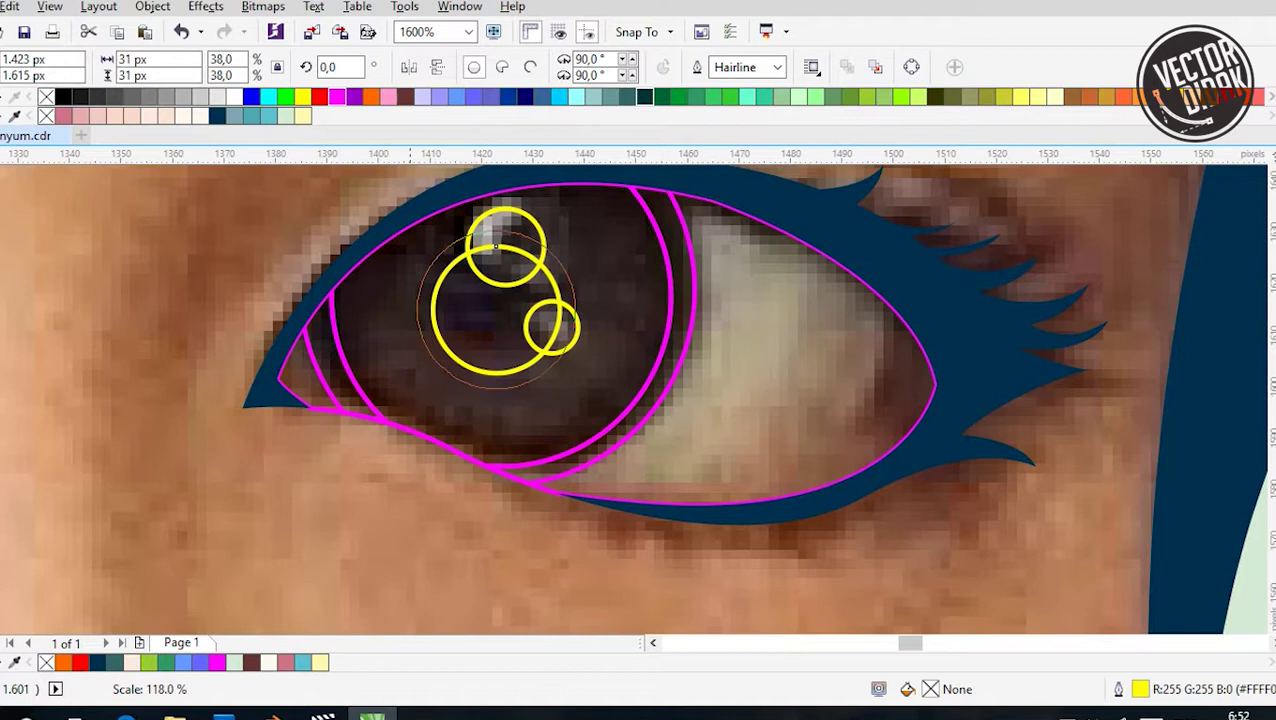
right_click(526, 310)
key("ctrl+Page_Down")
left_click(668, 300)
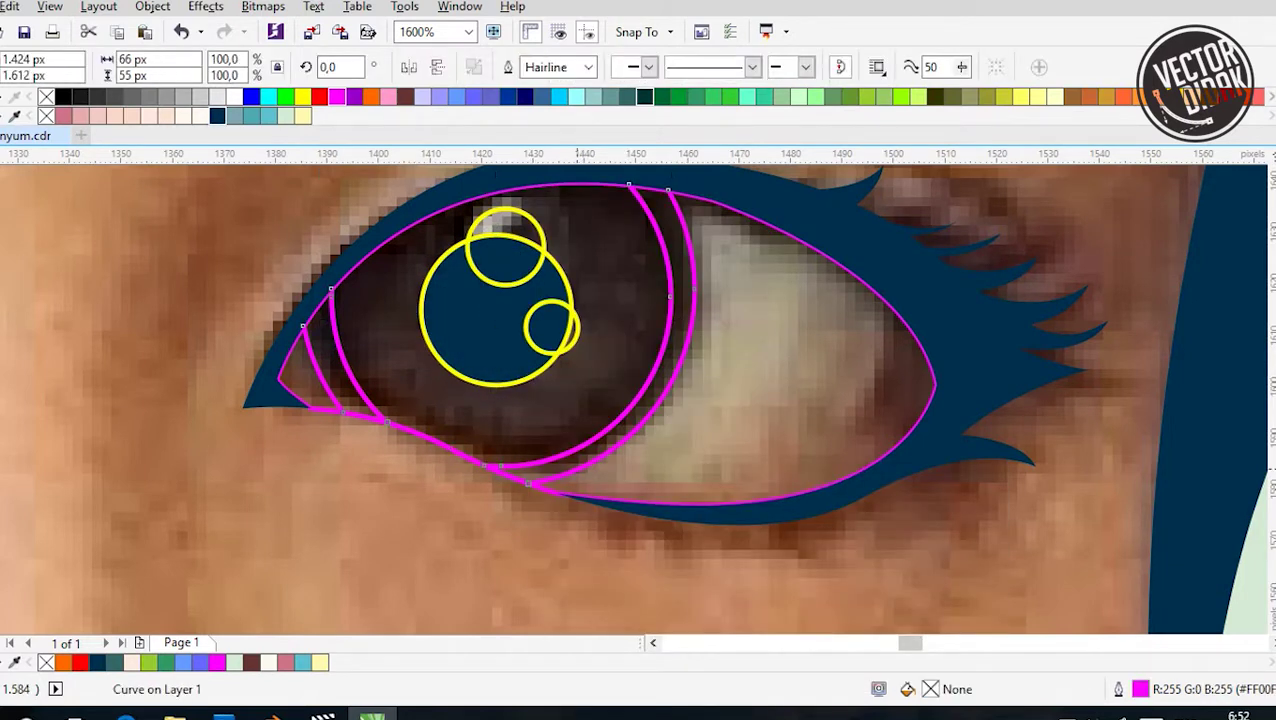
key("Escape")
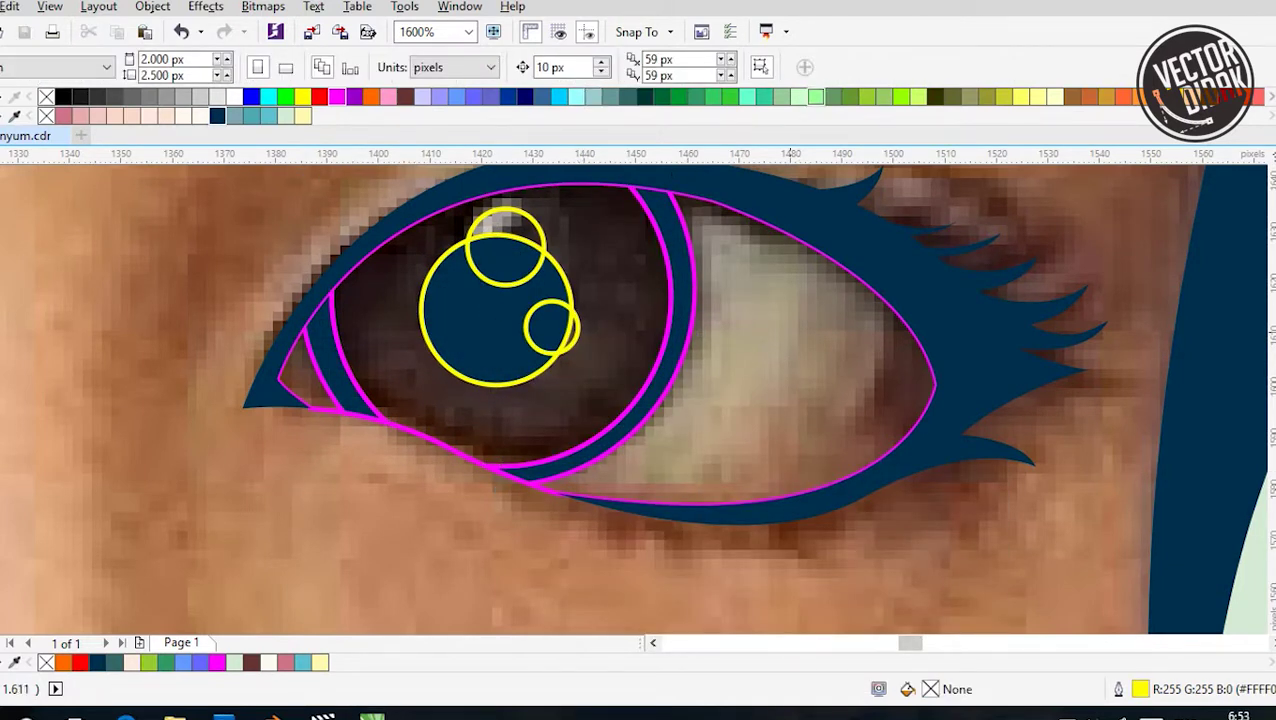
Draw a closed guide shape about 33 × 41 px around the eye's inner corner with the freehand curve tool
key("F5")
scroll(638, 400, "left", 2)
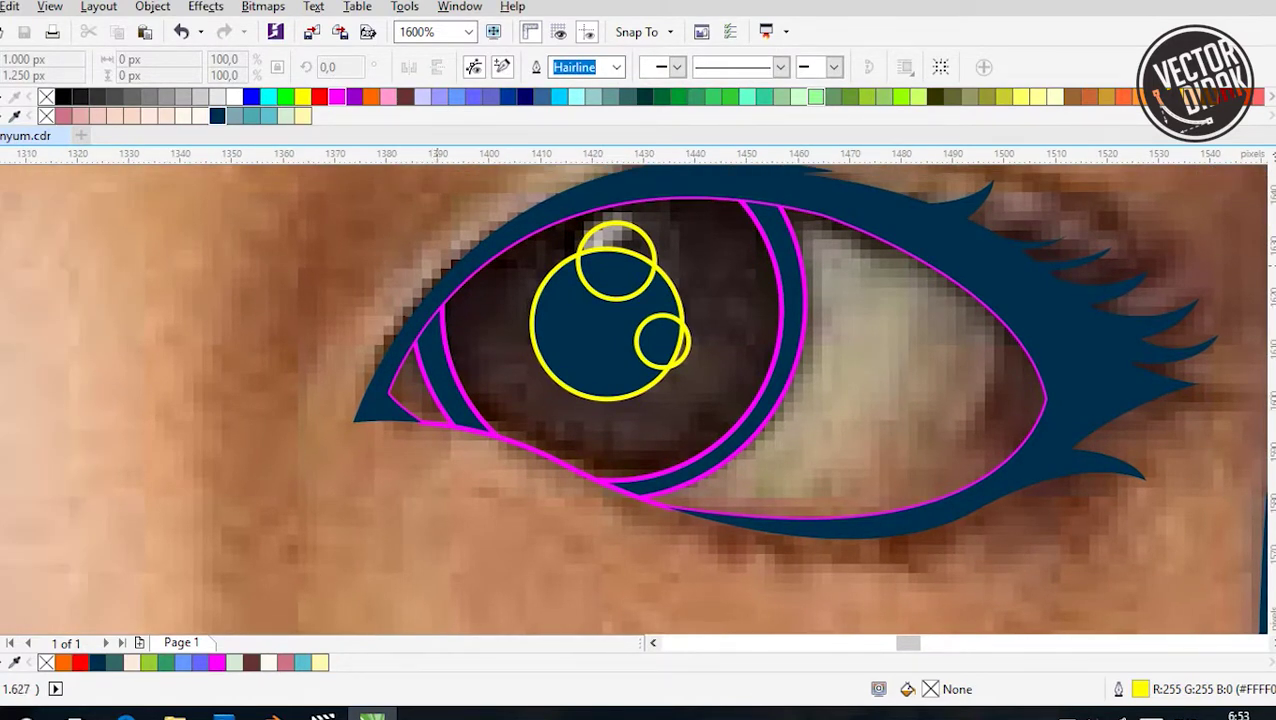
left_click(468, 462)
left_click(430, 476)
left_click(297, 433)
left_click(301, 356)
left_click(435, 268)
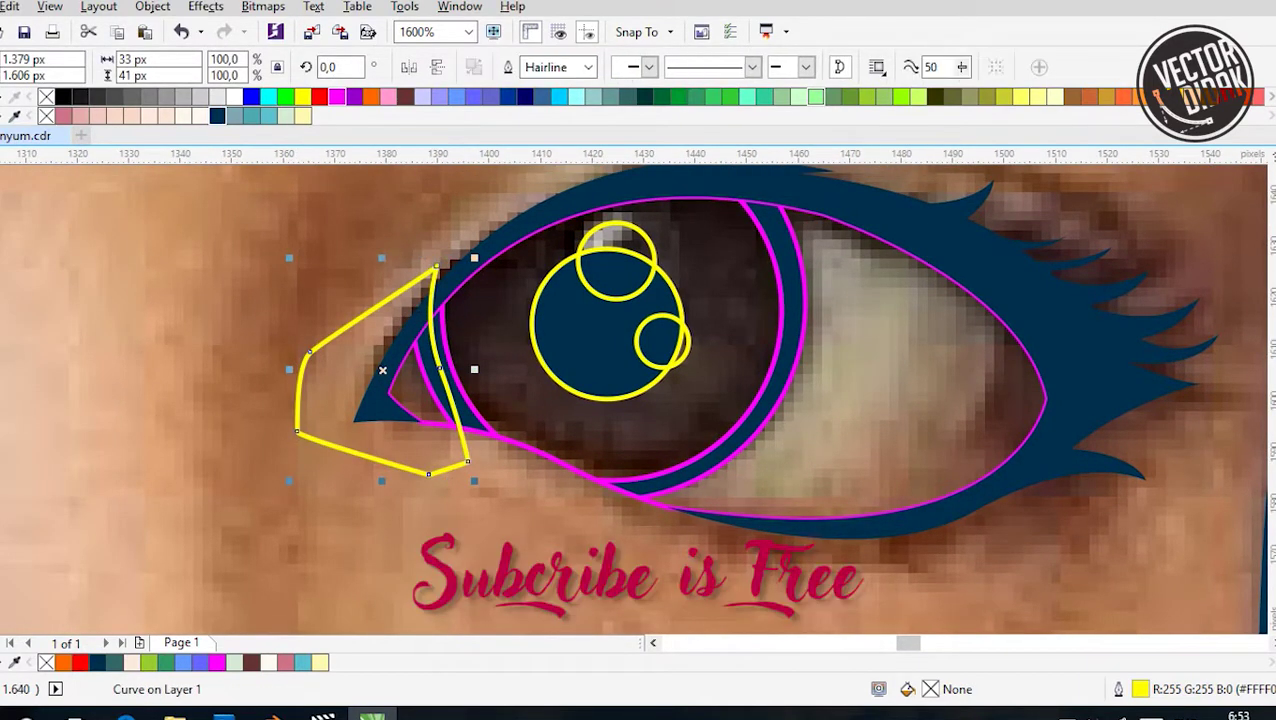
Intersect the guide shape with the eye outline, delete the guide, and fill the resulting inner corner pink
left_click(566, 67)
key("Delete")
left_click_drag(63, 115, 405, 392)
scroll(638, 400, "right", 2)
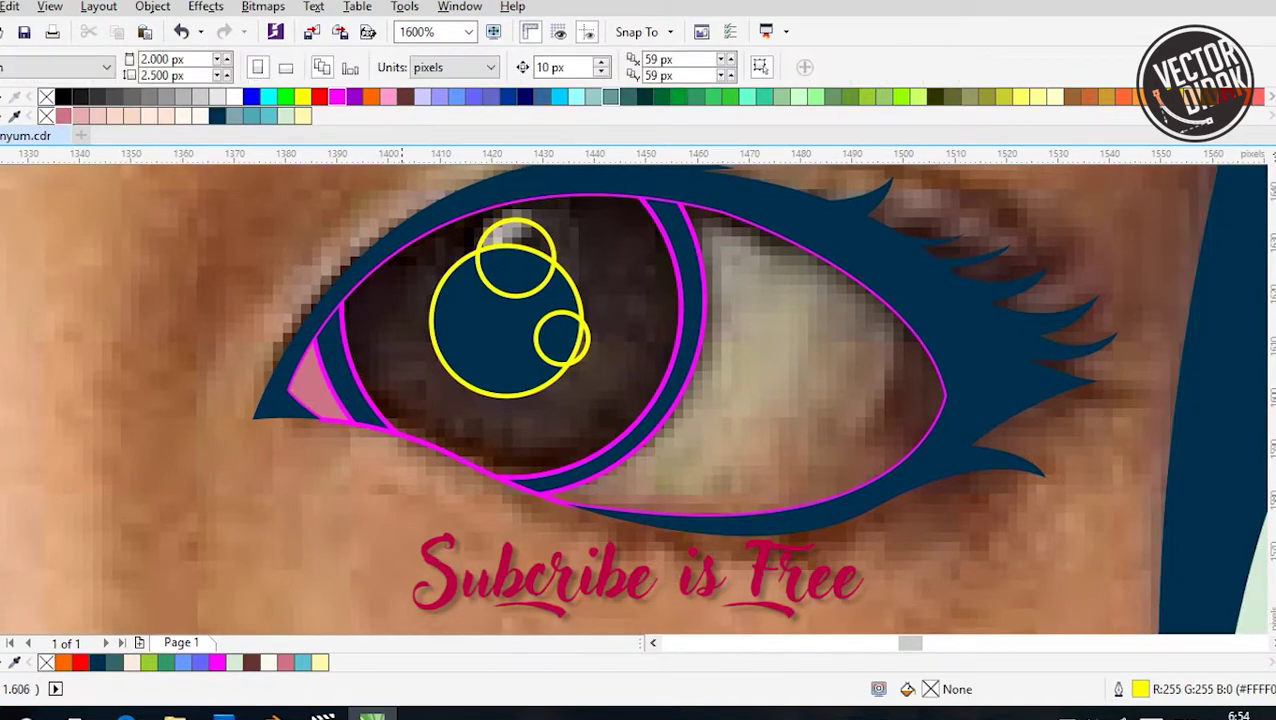
Add a 51 px concentric copy of the pupil circle inside the iris, clipped to the iris outline
left_click(432, 330)
left_click_drag(423, 238, 367, 182)
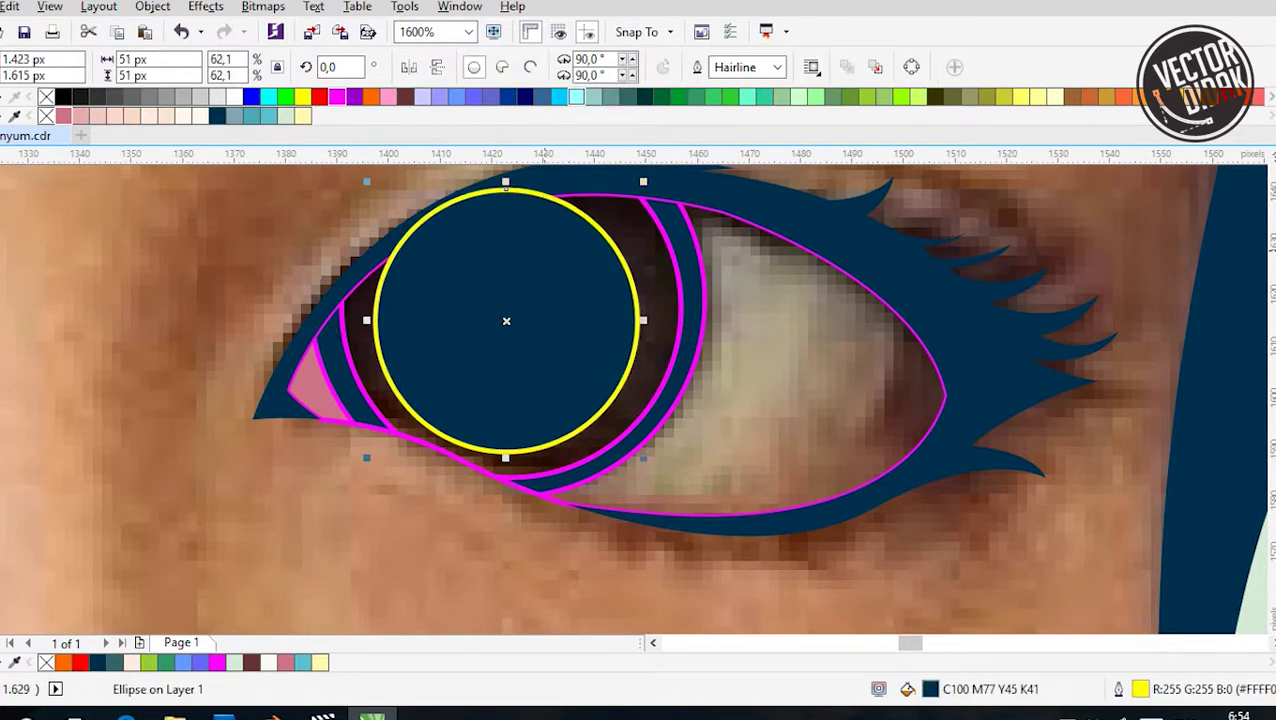
key("ctrl+z")
Draw a closed guide about 134 × 58 px over the upper iris and cut the inner circle down to its lower part with it
left_click(747, 363)
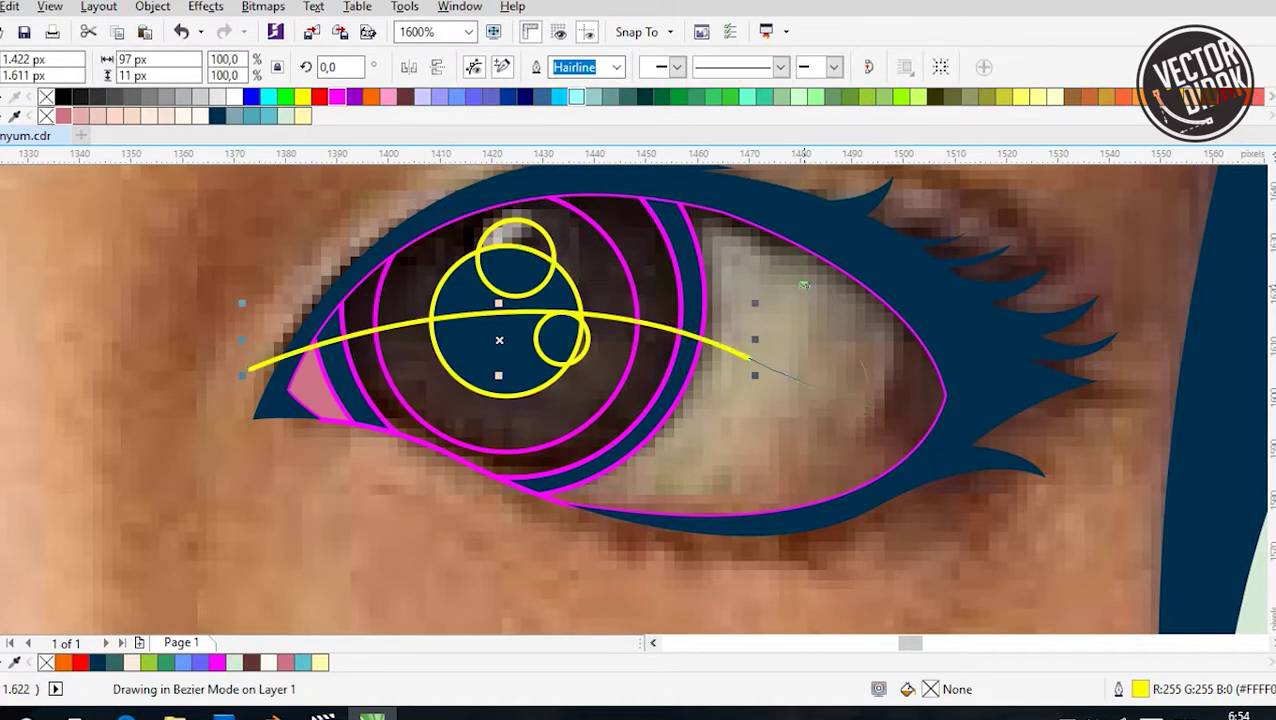
scroll(692, 181, "up", 1)
left_click(802, 290)
left_click(691, 185)
left_click(438, 157)
left_click(202, 295)
left_click(174, 378)
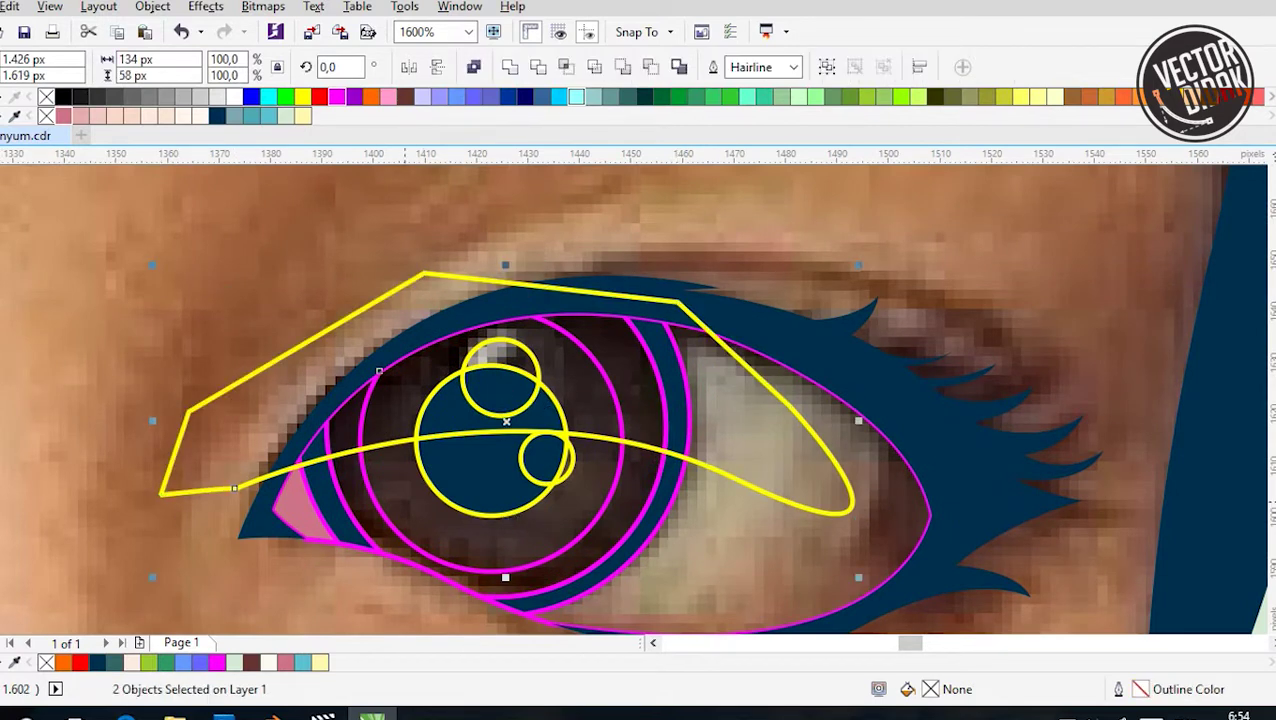
key("Delete")
scroll(638, 400, "down", 1)
scroll(638, 400, "down", 3)
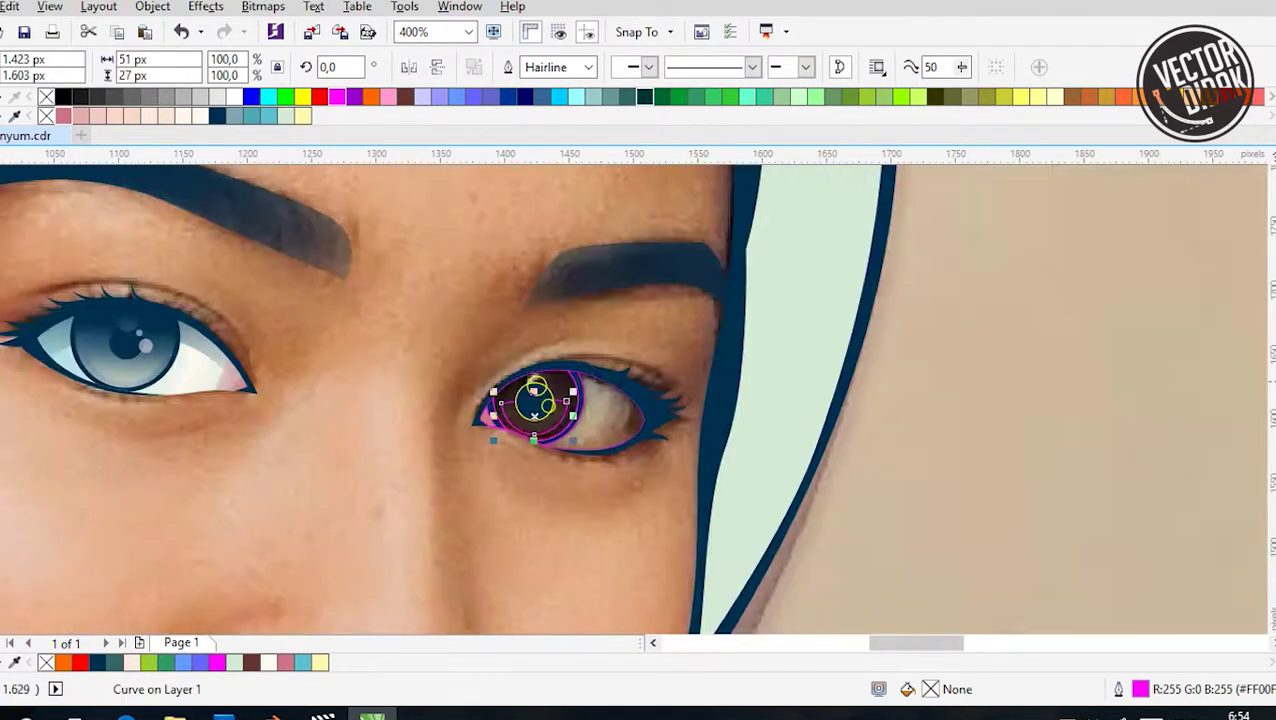
Fill the lower iris shape with pale yellow C0 M0 Y40 K0 and fade it upward with a linear transparency
key("Tab")
scroll(638, 400, "up", 3)
left_click_drag(743, 495, 743, 495)
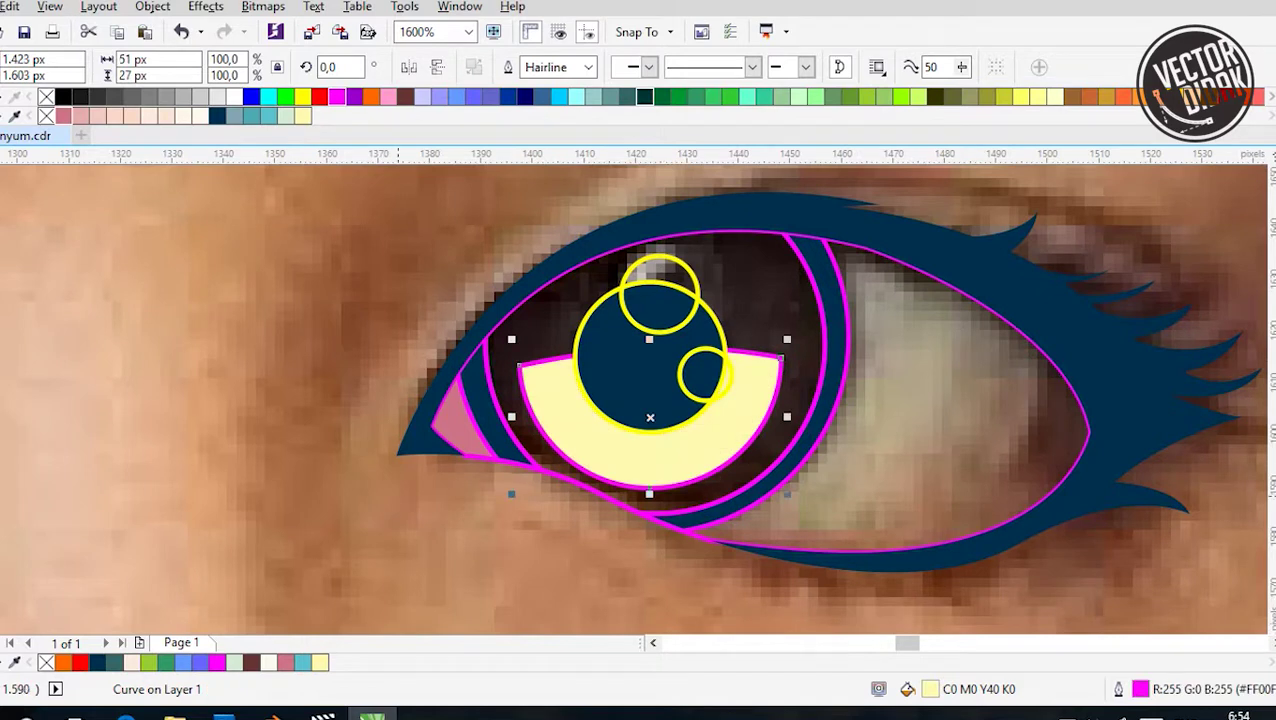
left_click_drag(660, 365, 656, 520)
key("space")
Fill the iris with a linear fountain running from dark blue near the pupil's upper part to white below the eye
scroll(638, 400, "down", 2)
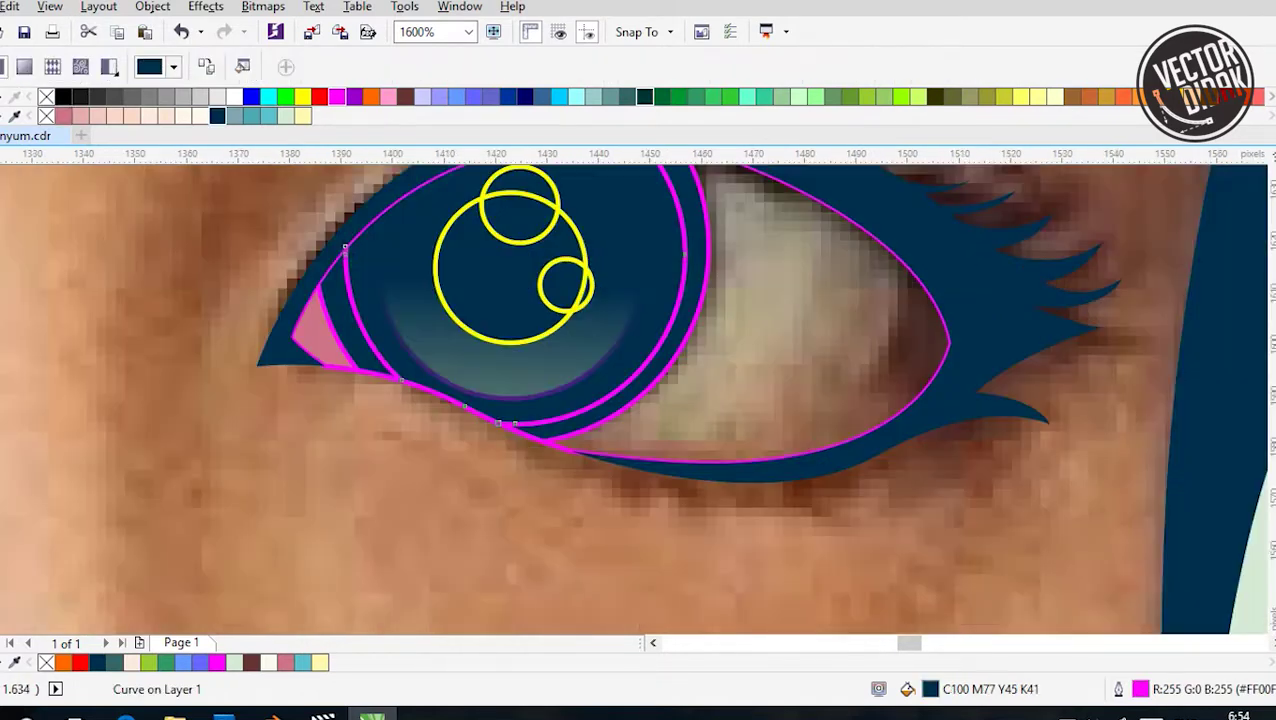
scroll(638, 400, "up", 1)
scroll(638, 400, "right", 3)
scroll(622, 425, "up", 1)
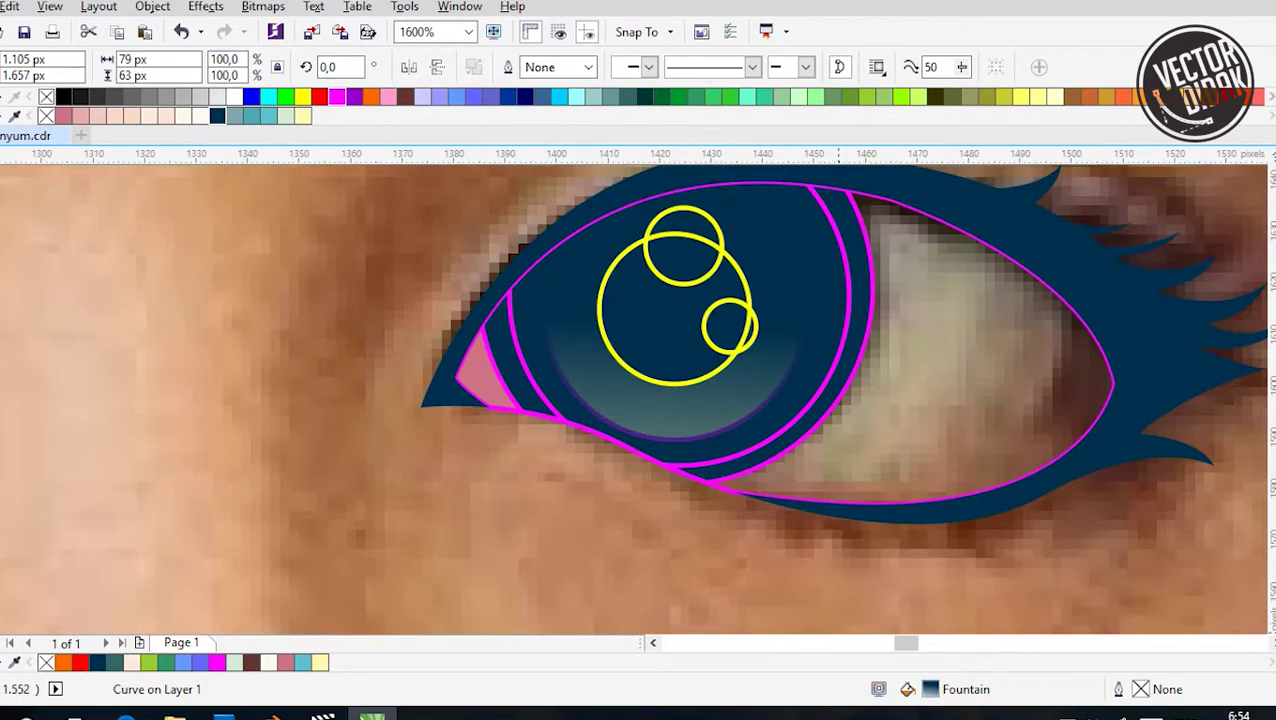
key("g")
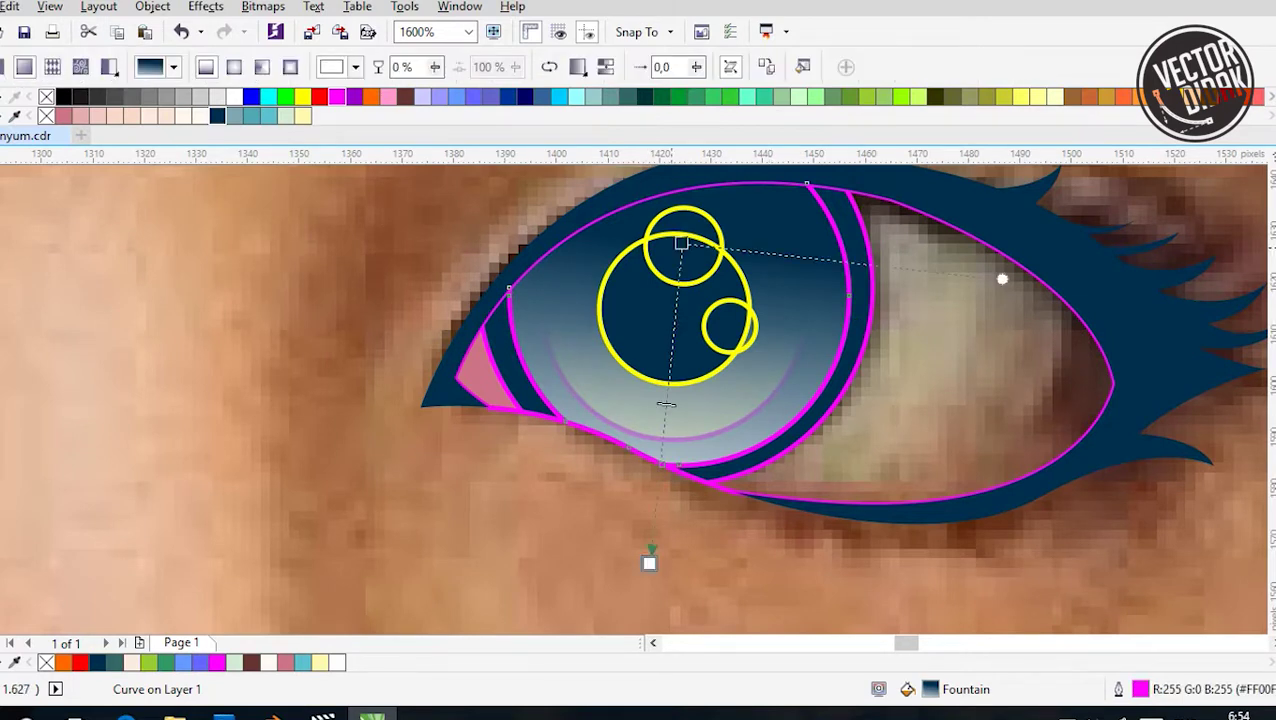
key("space")
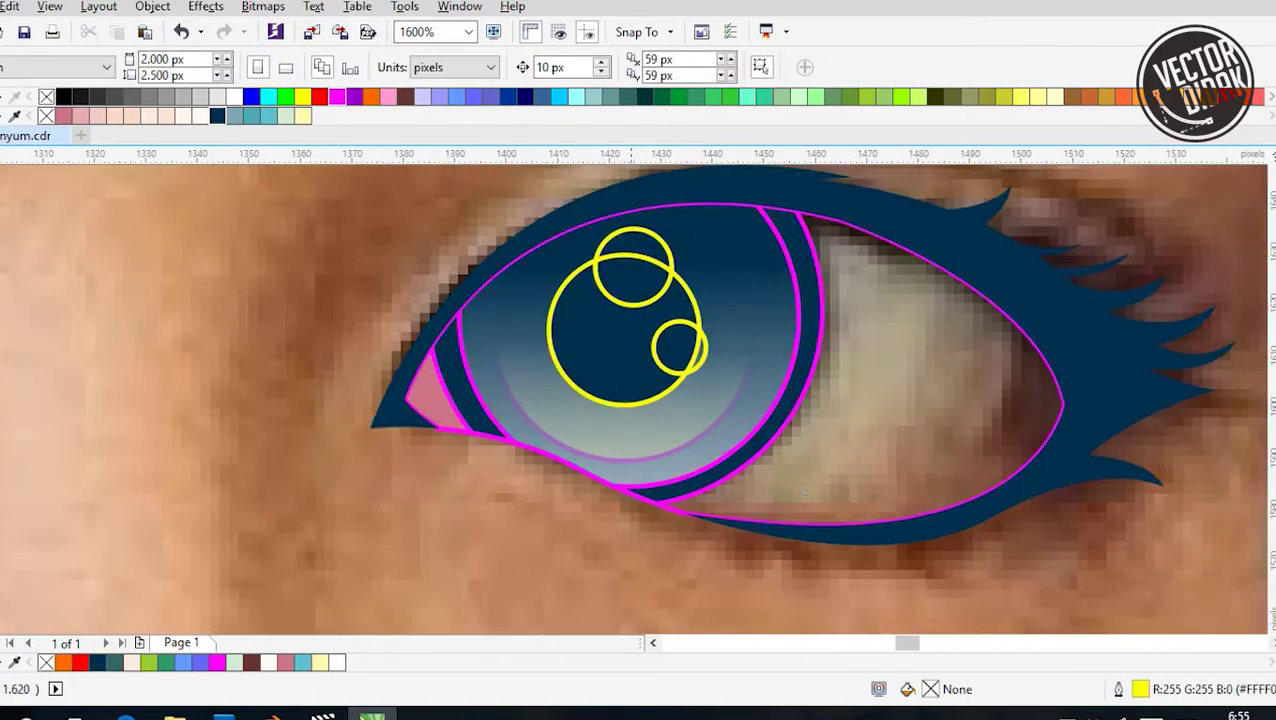
Make two small highlight circles at the pupil's outer edge, filled with C0 M3 Y6 K0 at 50% uniform transparency
key("Tab")
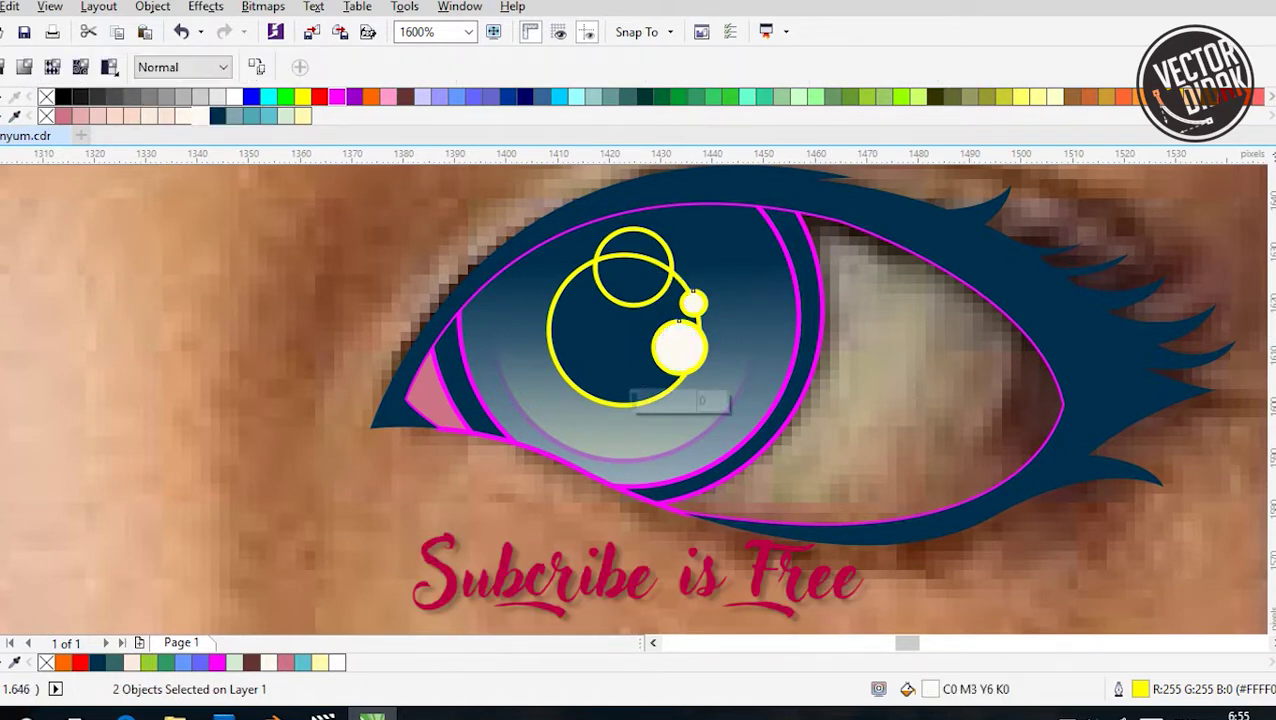
left_click(5, 67)
right_click(5, 67)
key("Escape")
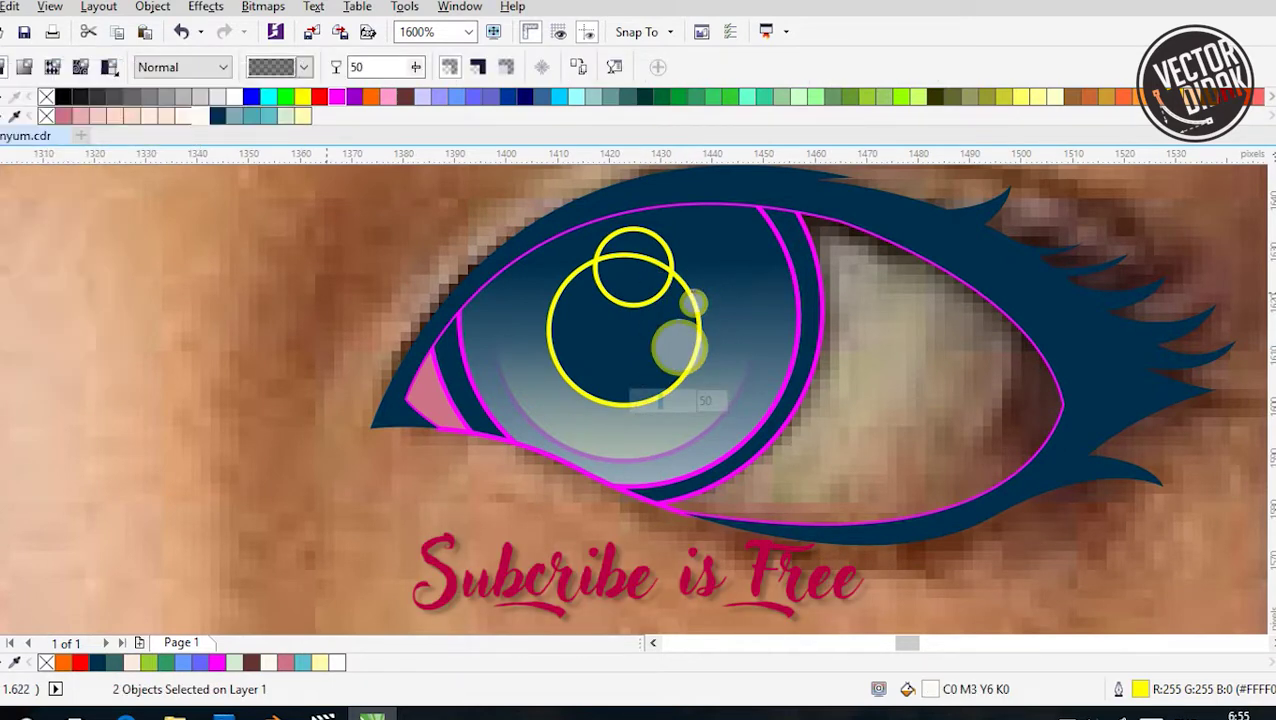
key("space")
left_click(679, 378, "shift")
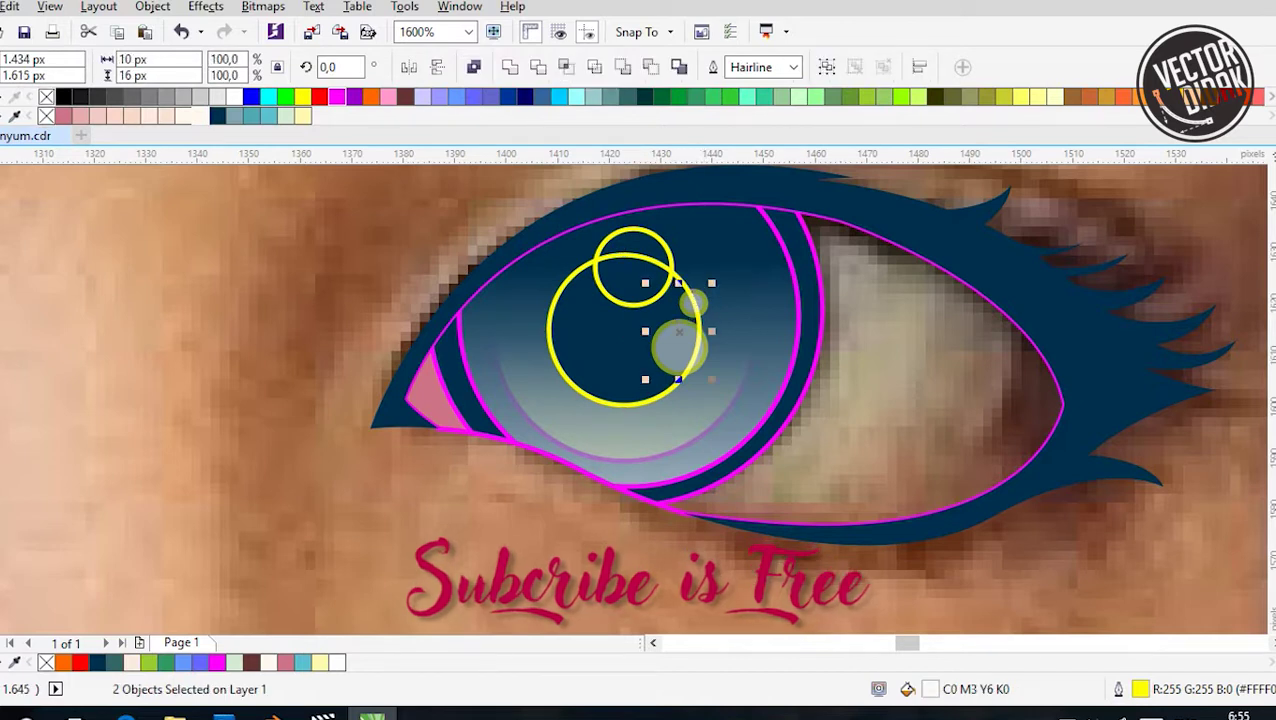
Fill the large highlight circle above the pupil with C0 M3 Y6 K0, without an outline, and fade it with a linear transparency
left_click(612, 234)
left_click(198, 116)
right_click(46, 96)
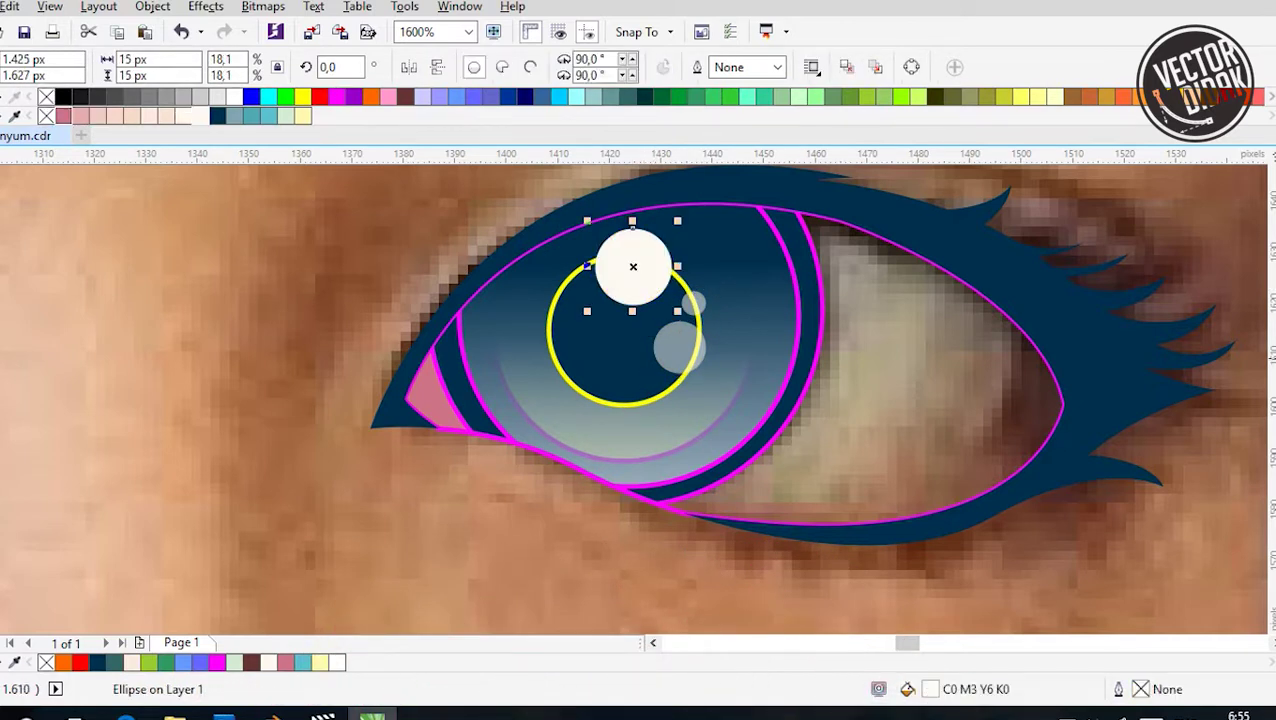
key("space")
left_click_drag(627, 234, 620, 585)
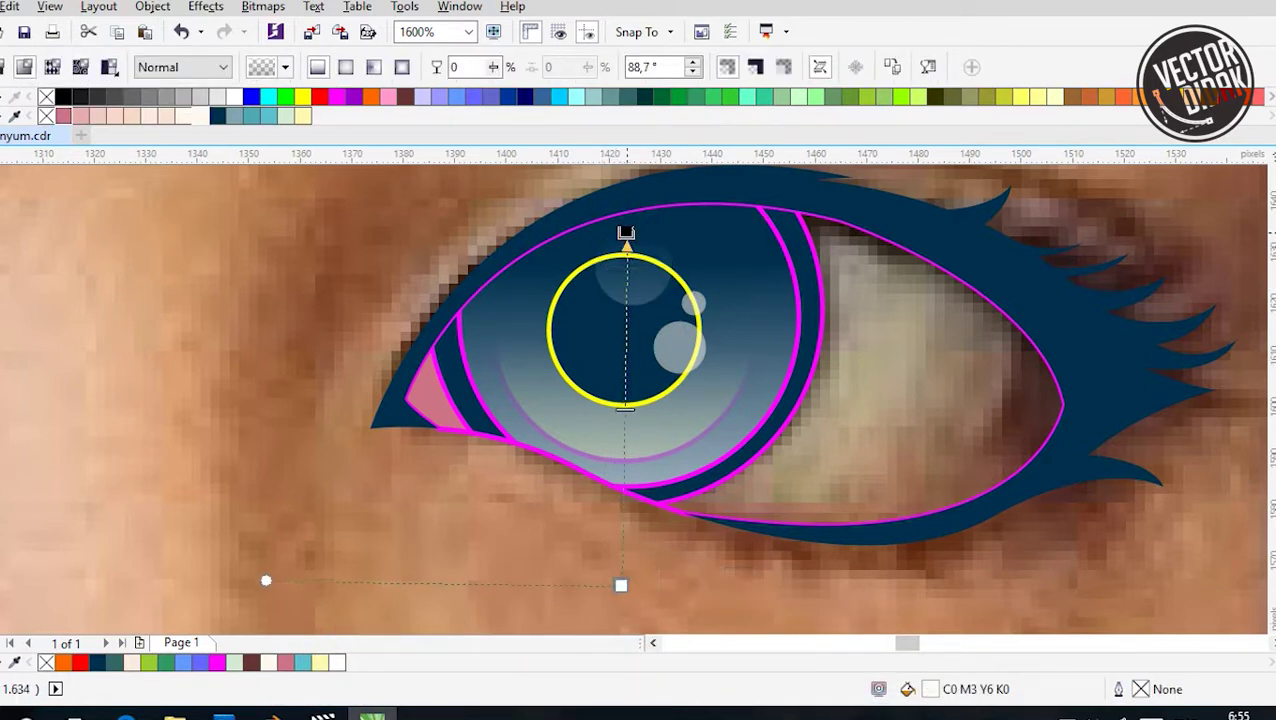
key("space")
key("Escape")
scroll(685, 260, "down", 1)
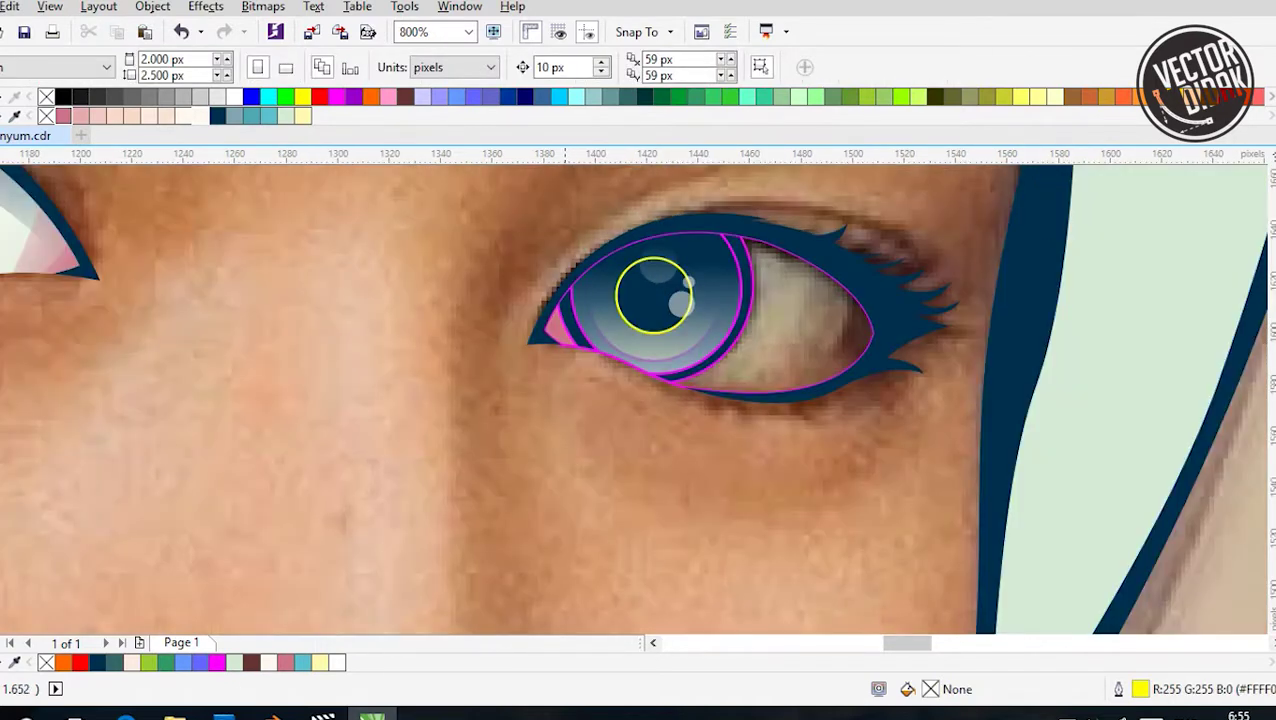
Remove the outlines from the iris parts and pink corner, and give the eye-white shape a pale yellow outline
left_click_drag(540, 205, 760, 405)
right_click(46, 96)
left_click(800, 320)
right_click(46, 96)
key("Escape")
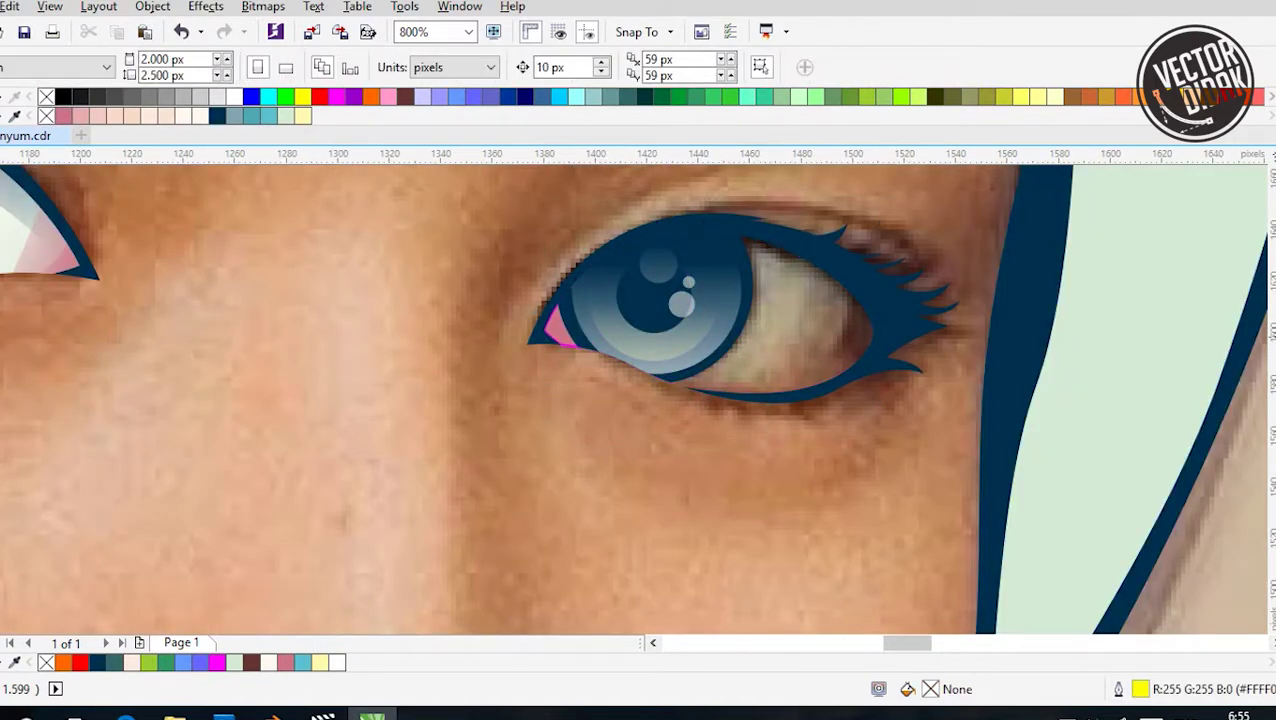
left_click(563, 320)
key("Escape")
left_click(800, 320)
right_click(302, 116)
Add nodes near the upper corners of the gradient iris shape and move its outer upper corner slightly up under the eyelid
scroll(635, 277, "up", 2)
scroll(640, 400, "down", 1)
left_click(480, 450)
key("F10")
scroll(640, 400, "up", 1)
double_click(809, 234)
left_click(198, 424)
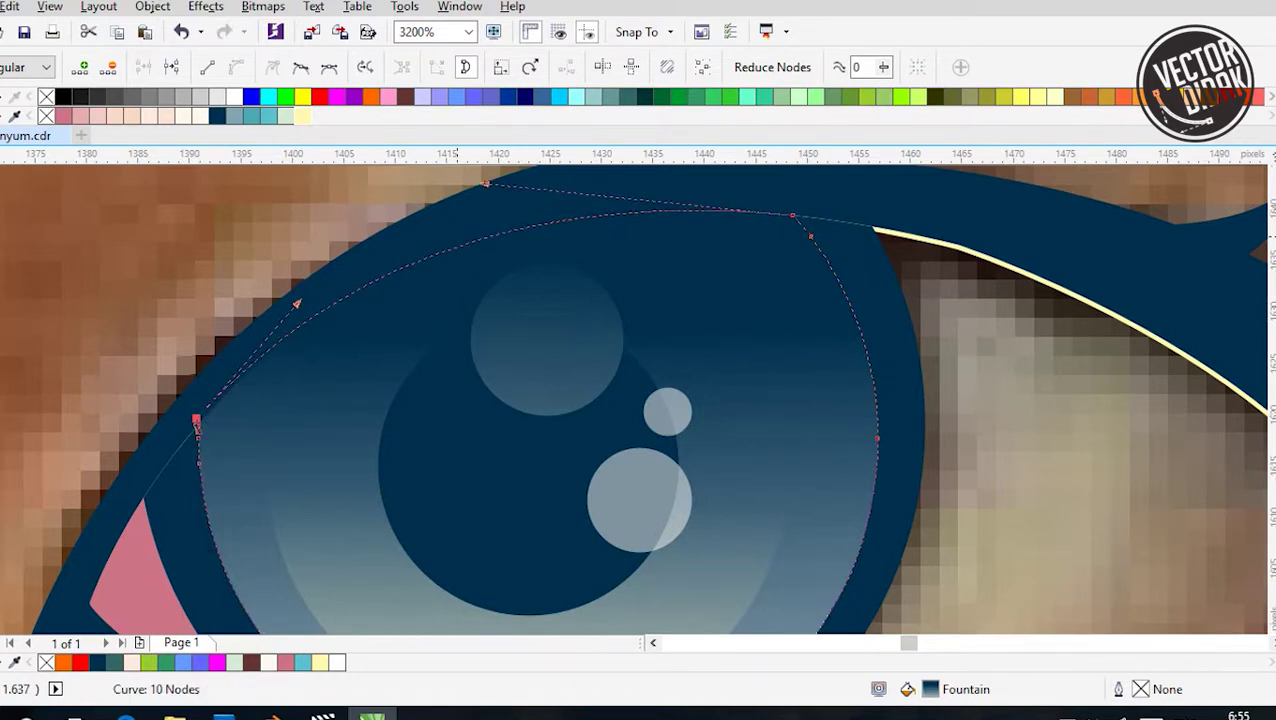
scroll(792, 215, "up", 1)
left_click_drag(792, 215, 792, 211)
Extend the dark iris ring's upper ends further under the eyelid and add nodes on its side beside the pink corner
left_click_drag(810, 254, 872, 242)
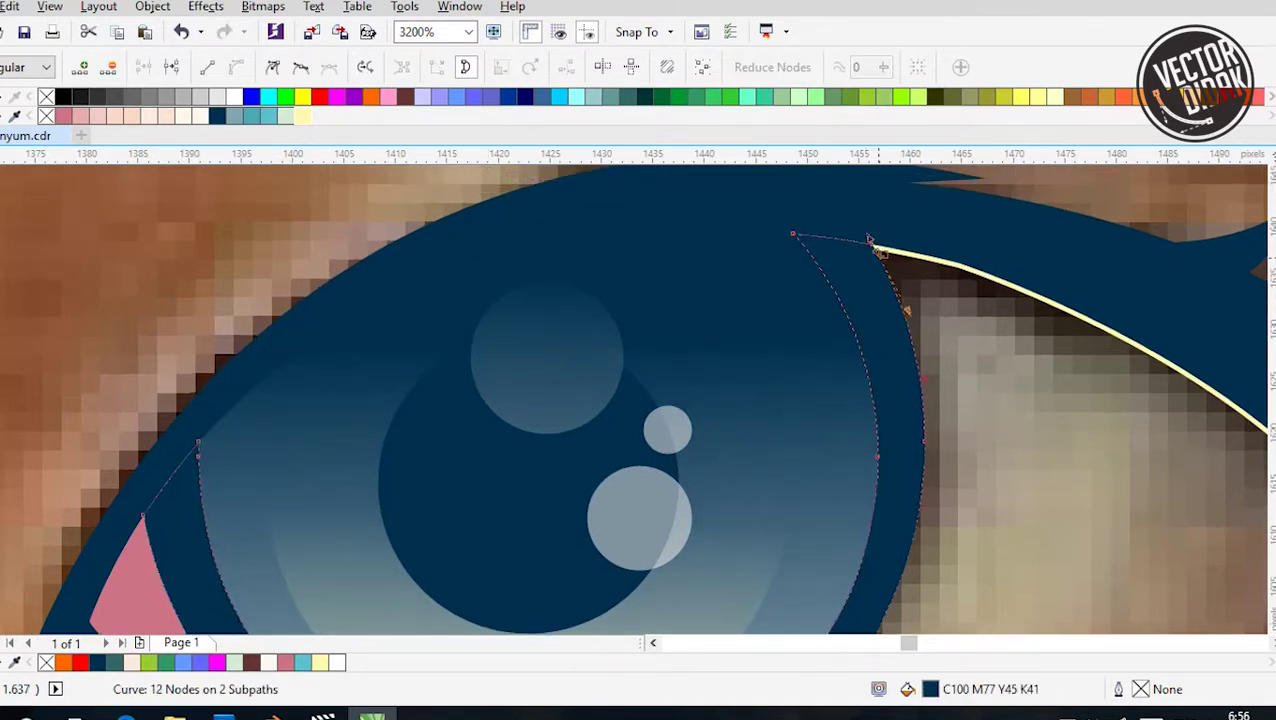
left_click_drag(792, 235, 790, 229)
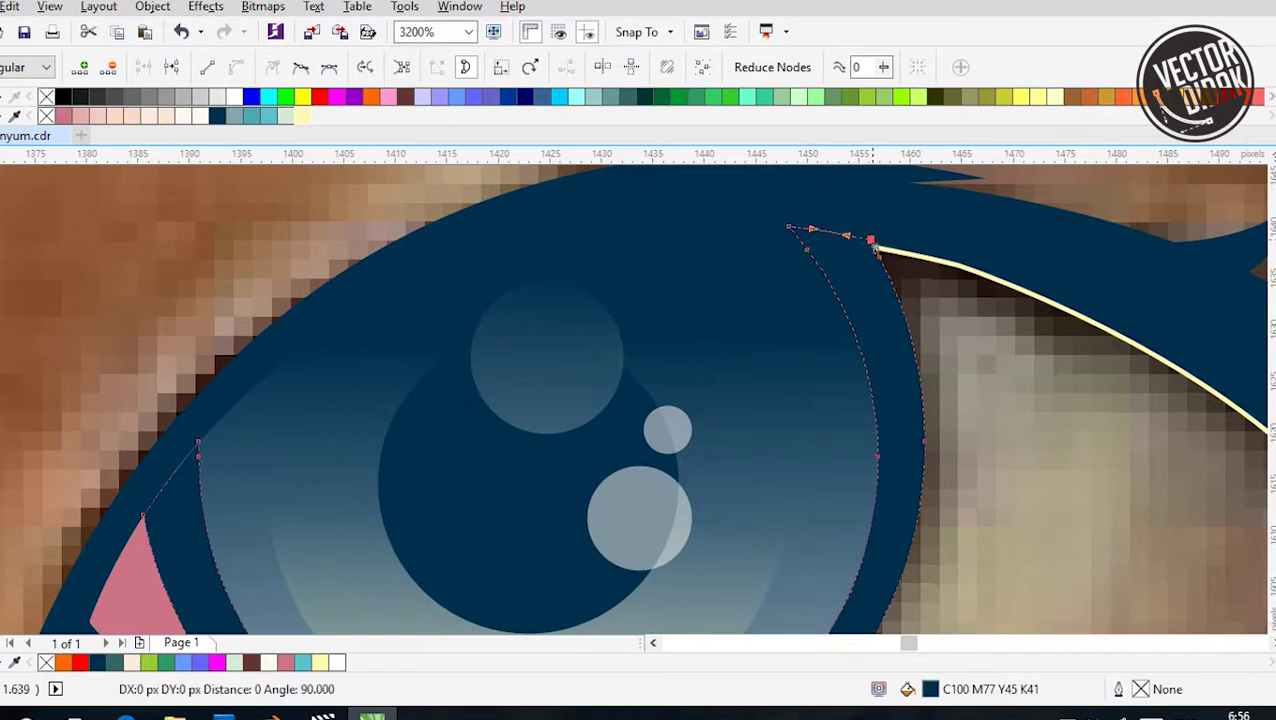
scroll(876, 250, "down", 2)
scroll(876, 250, "left", 3)
double_click(387, 368)
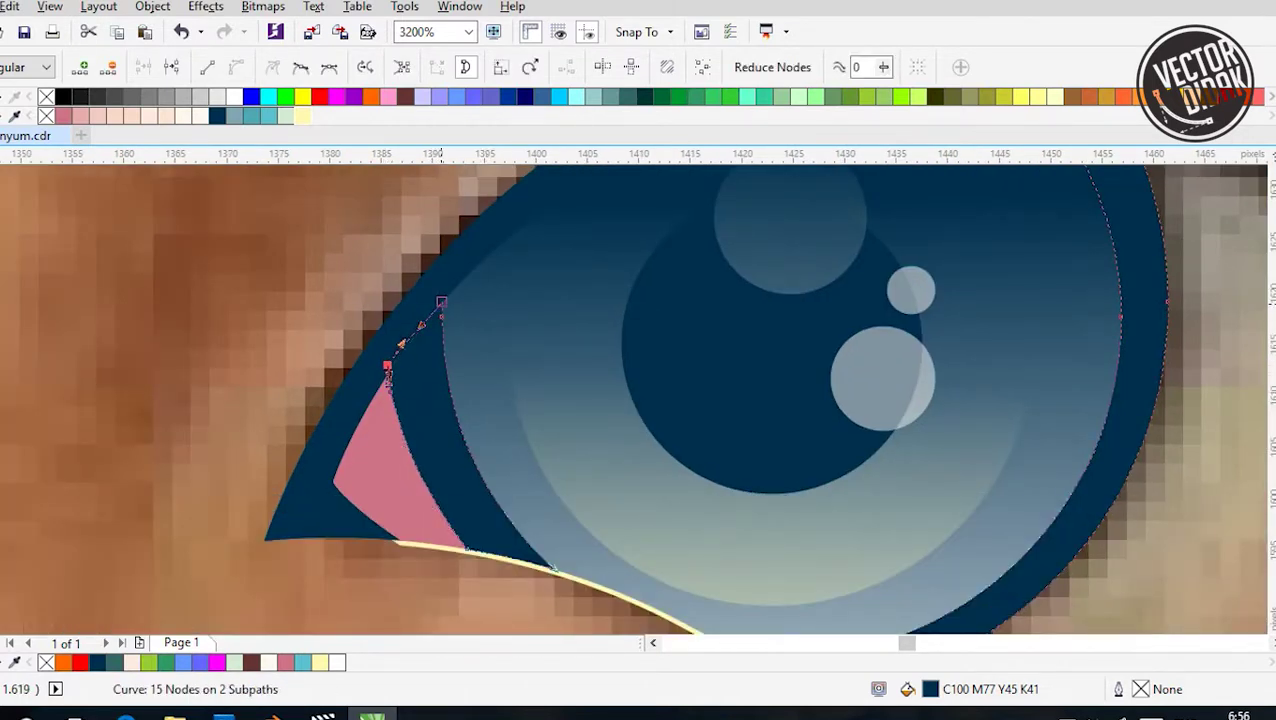
double_click(473, 463)
scroll(432, 320, "down", 1)
scroll(432, 320, "up", 2)
scroll(432, 320, "down", 1)
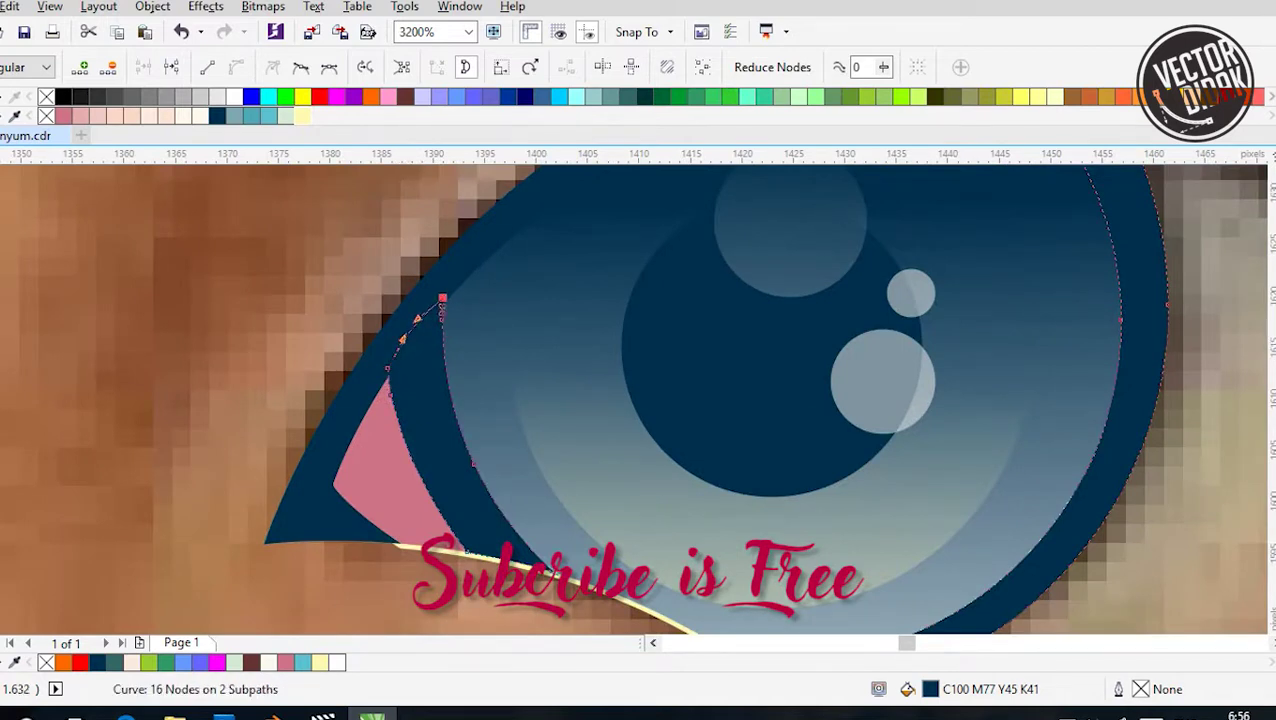
Adjust the nodes at the gradient iris shape's upper inner corner to fit its edge against the dark ring
scroll(466, 400, "down", 2)
scroll(466, 400, "up", 3)
scroll(466, 400, "up", 1)
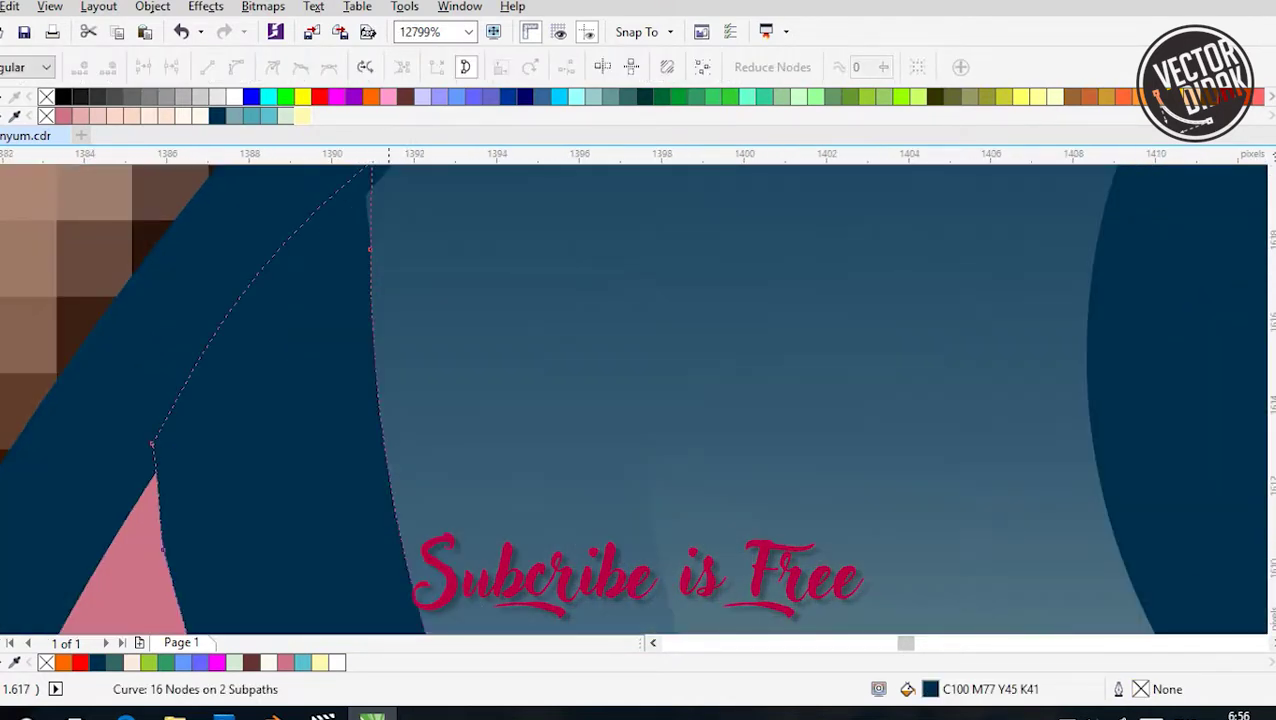
scroll(364, 240, "up", 1)
left_click(364, 233)
double_click(368, 318)
left_click(368, 300)
left_click_drag(388, 238, 348, 396)
scroll(402, 415, "down", 2)
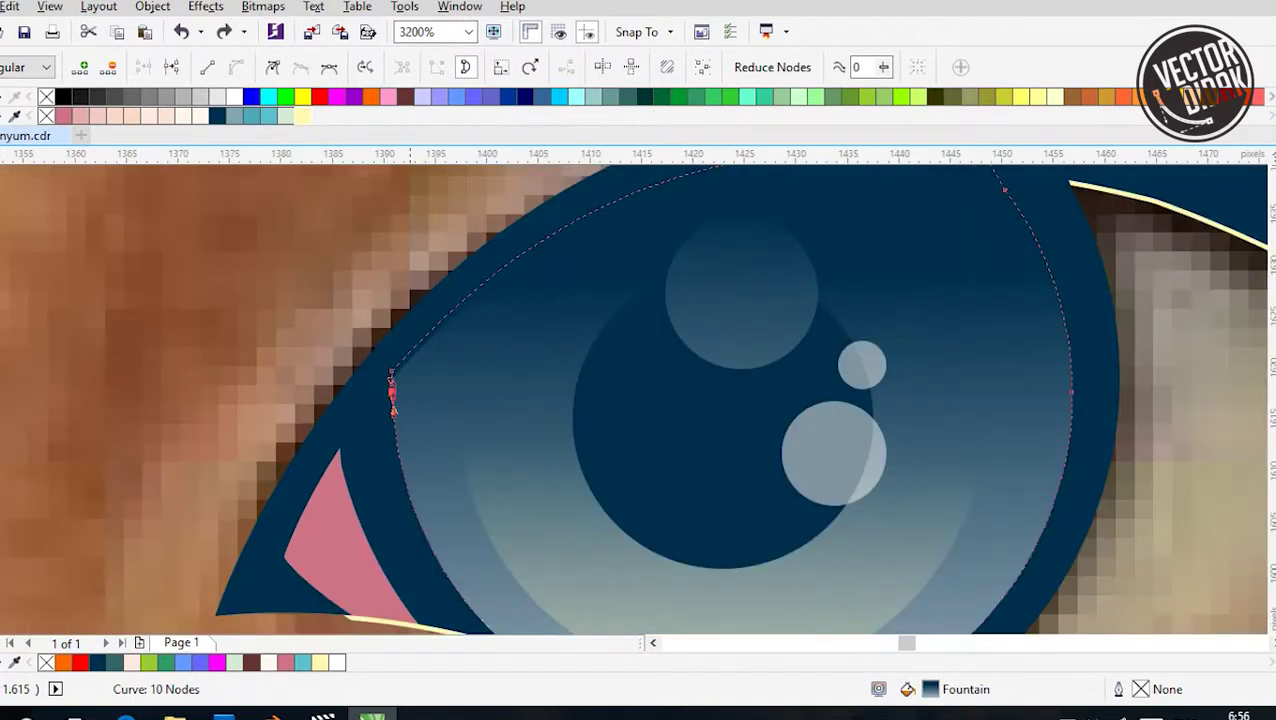
Remove the extra node just below the gradient iris shape's upper inner corner and check its edge against the ring
key("space")
right_click(441, 182)
left_click(770, 624)
key("space")
scroll(405, 410, "up", 2)
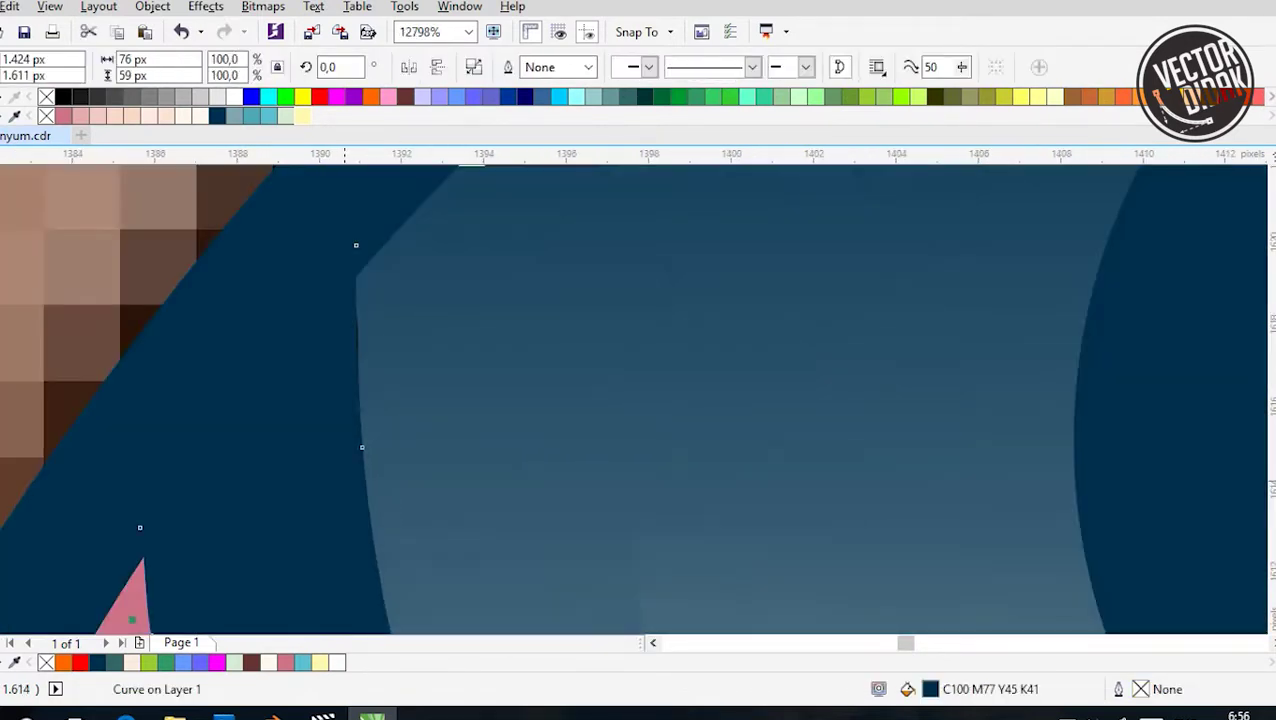
key("space")
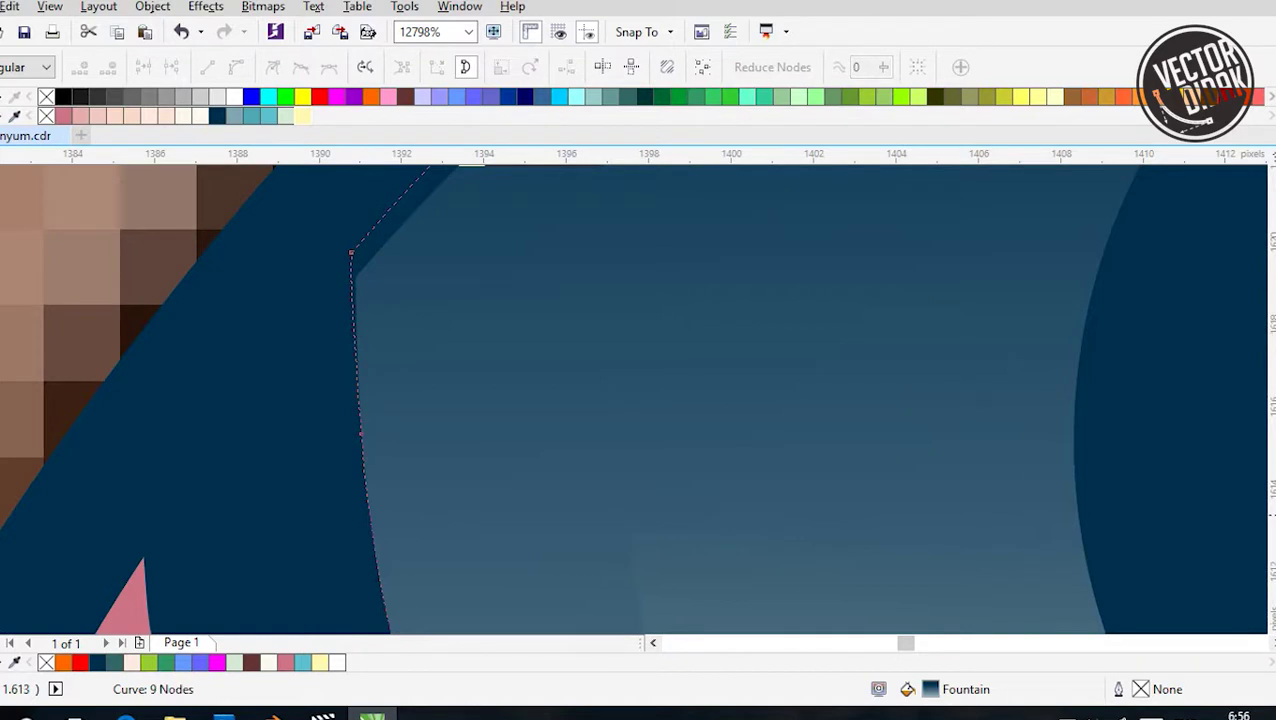
scroll(638, 400, "down", 2)
key("space")
scroll(638, 400, "up", 2)
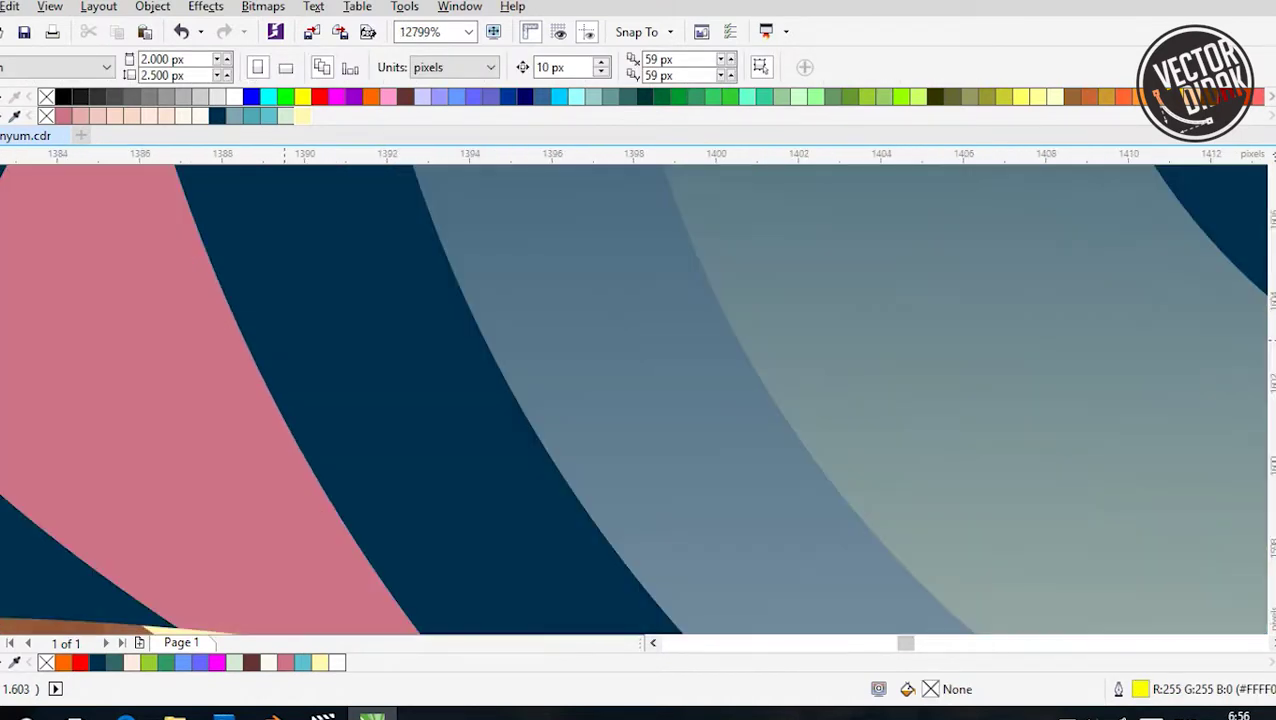
scroll(370, 440, "down", 3)
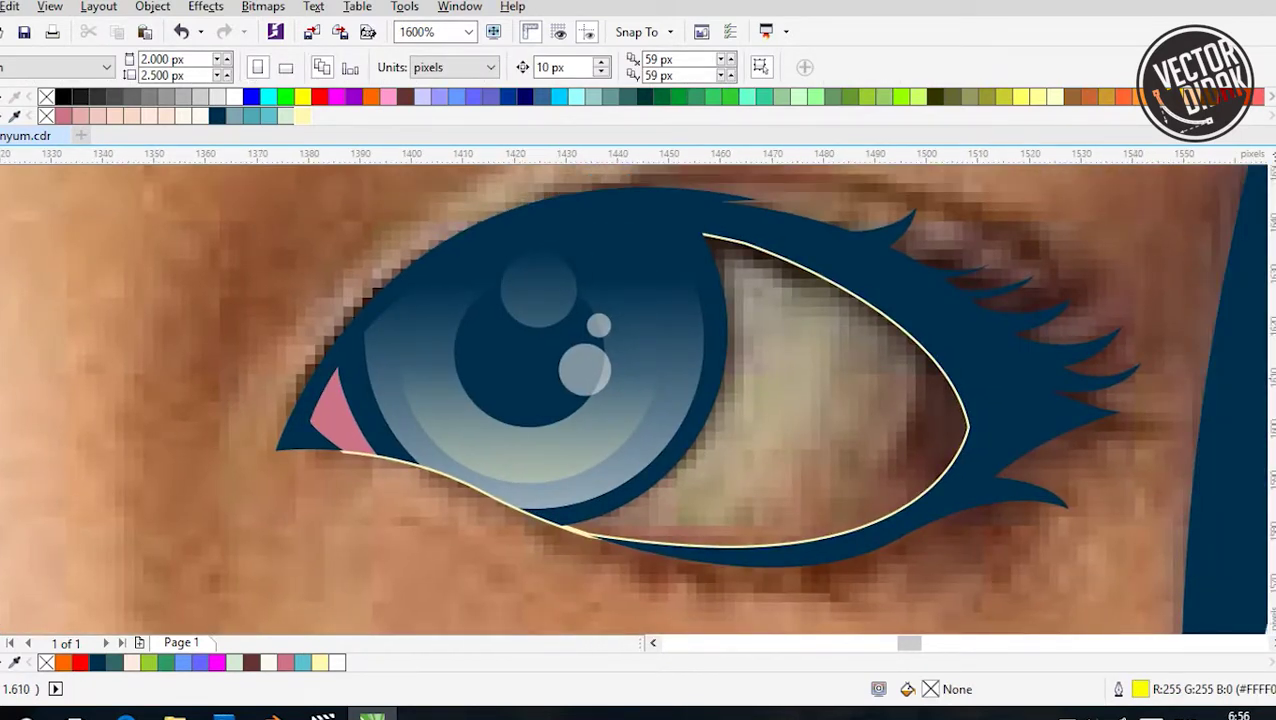
Draw a closed shadow guide about 90 × 79 px from the iris around the upper and outer parts of the eye white
key("Tab")
left_click(660, 448)
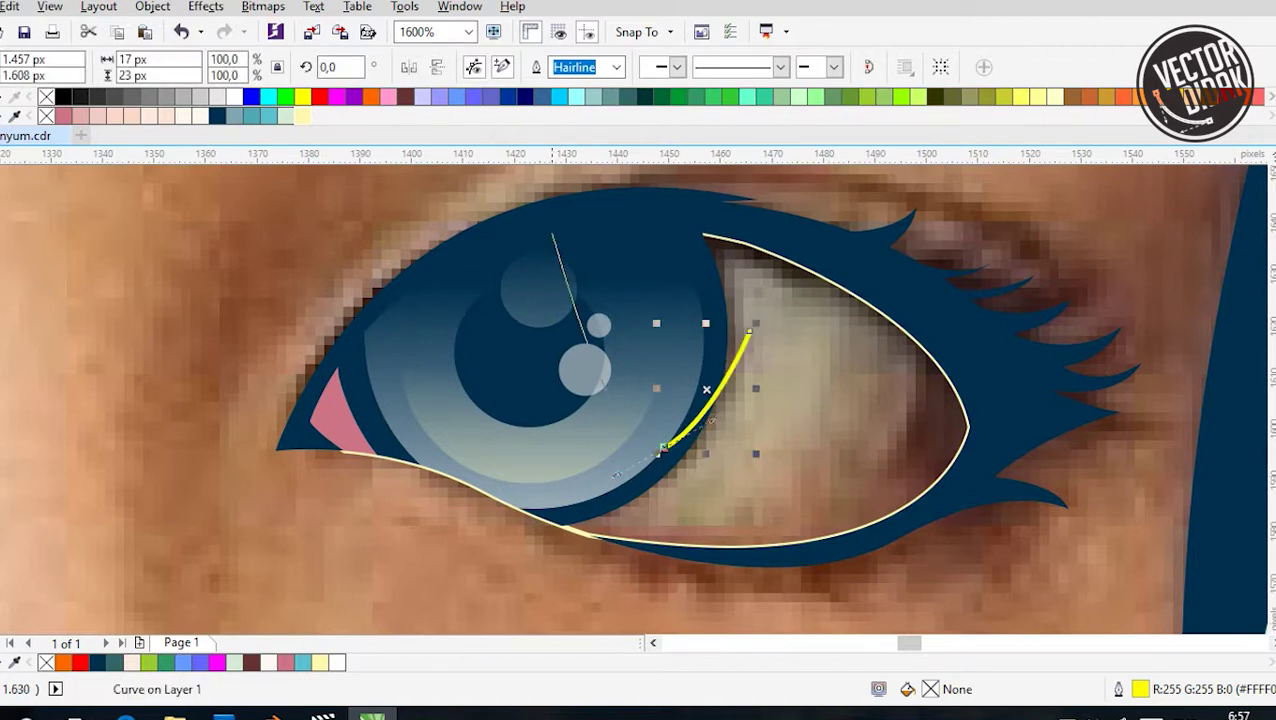
left_click(550, 222)
left_click(657, 183)
left_click(883, 238)
left_click(997, 347)
left_click(1015, 552)
left_click(764, 588)
left_click_drag(864, 404, 873, 342)
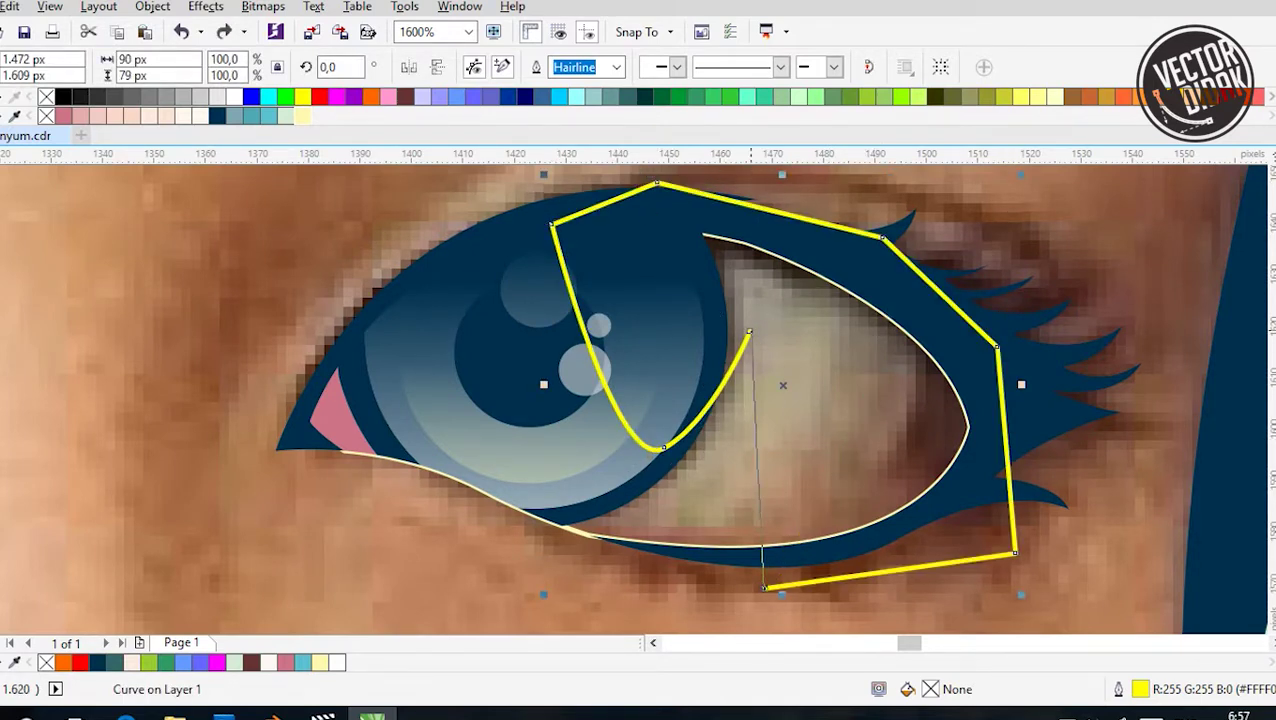
left_click(750, 332)
Intersect the shadow guide with the eye-white shape and delete the guide
left_click(830, 470, "shift")
left_click(700, 67)
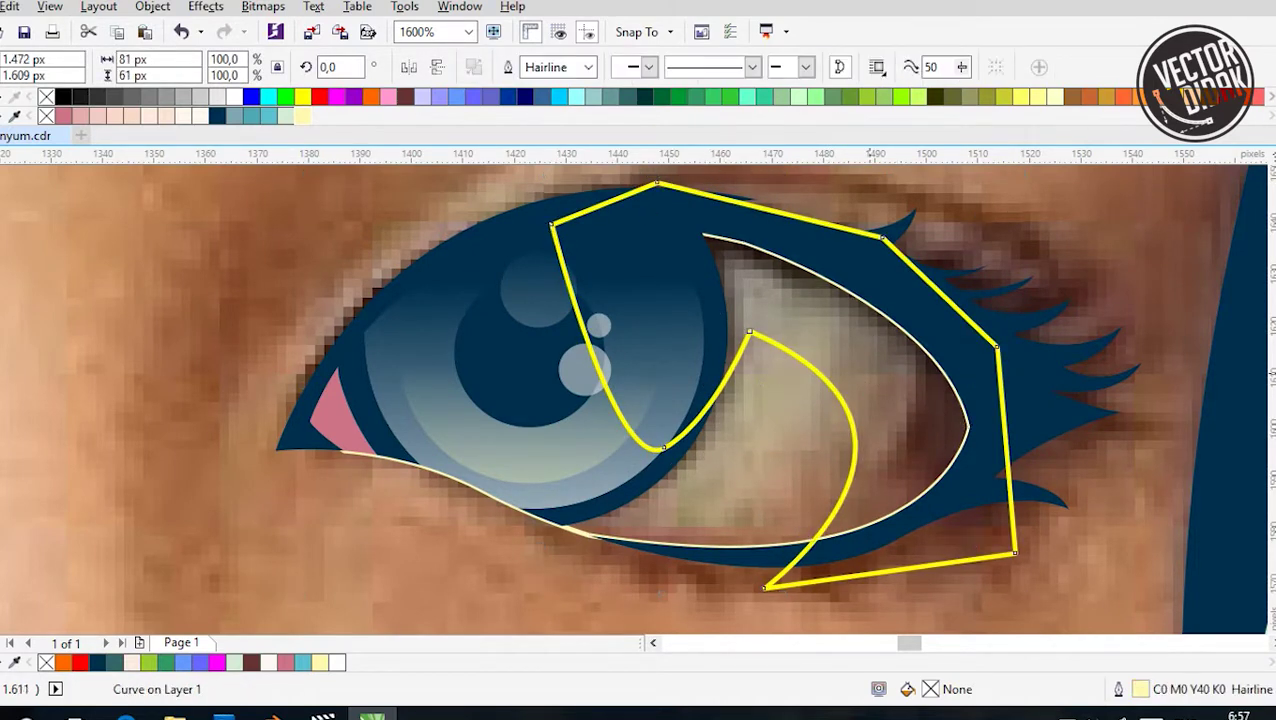
key("Delete")
Fill the eye-white shadow with dark blue C100 M77 Y45 K41, without an outline, and fade it with a linear transparency
scroll(496, 260, "down", 1)
key("Tab")
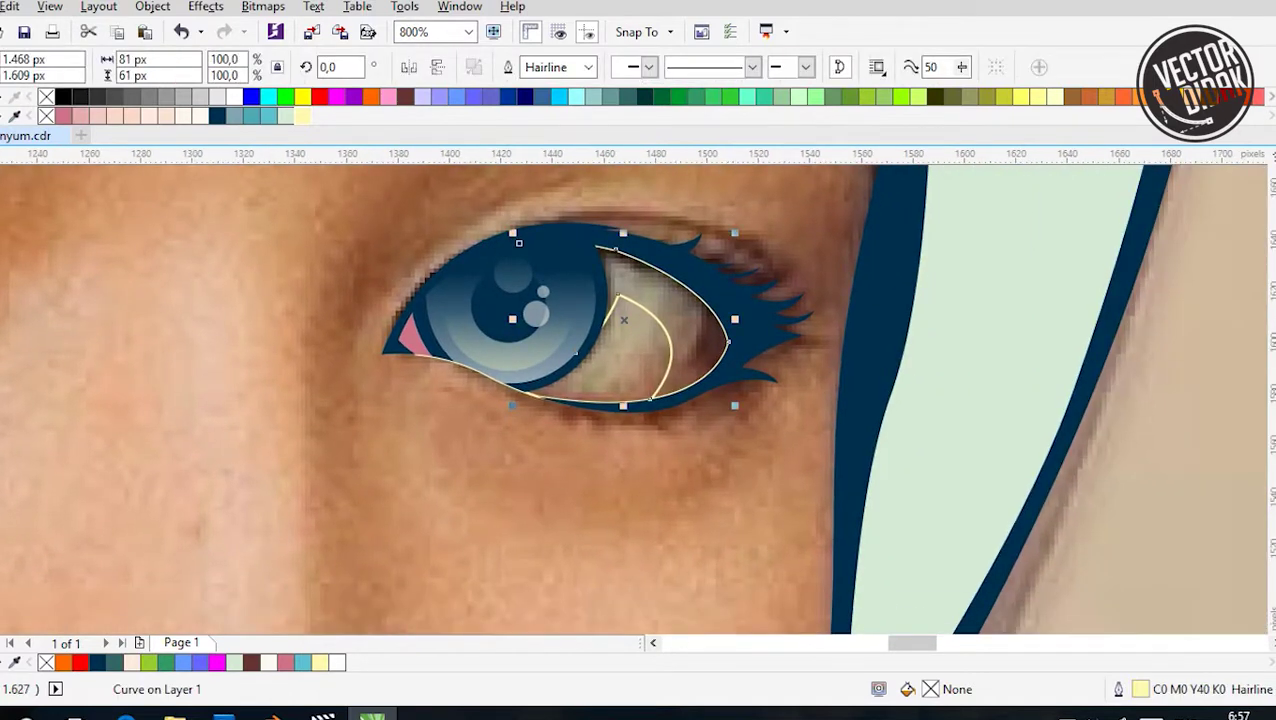
left_click_drag(601, 402, 623, 374)
key("space")
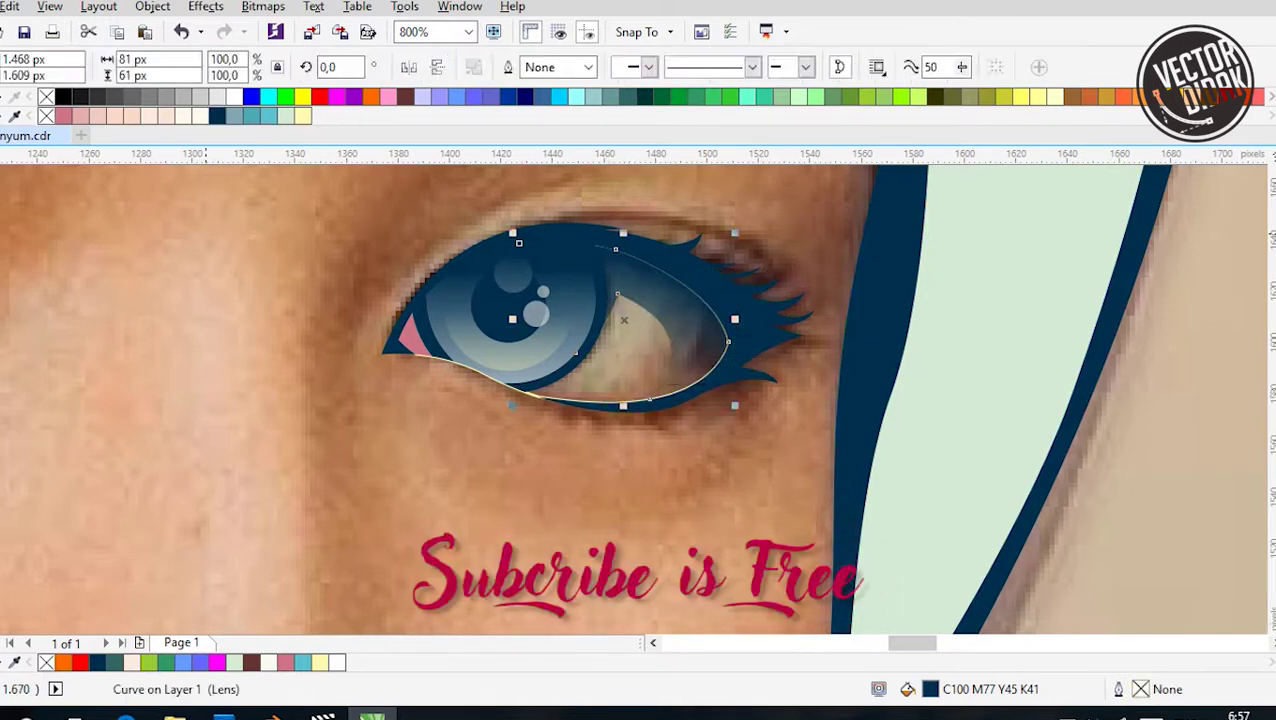
Draw a closed guide about 155 × 96 px around the iris and the inner part of the eye white
key("Escape")
key("F5")
left_click(622, 210)
left_click(672, 229)
left_click_drag(570, 447, 540, 456)
left_click(272, 332)
left_click(622, 212)
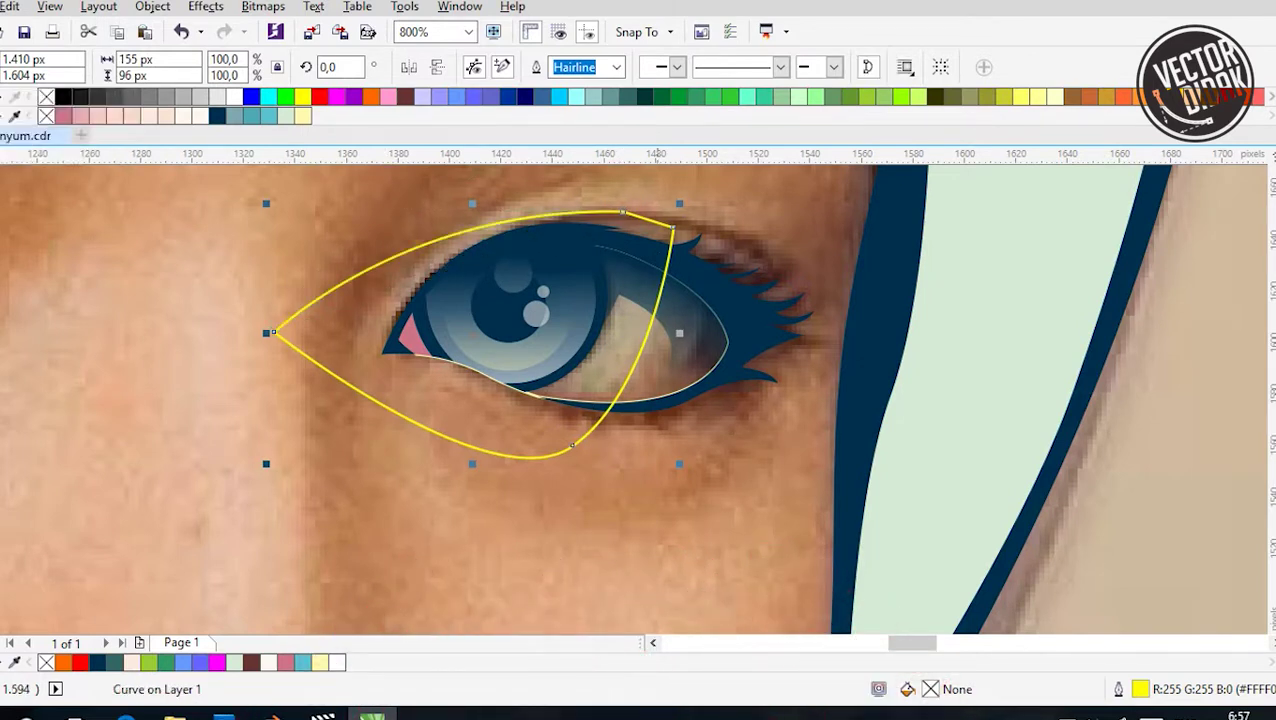
Intersect the guide with the eye-white shape and delete the guide
key("space")
left_click(600, 330, "shift")
left_click(565, 66)
left_click(280, 332)
key("Delete")
Fill the inner eye-white piece with C60 M0 Y20 K0, without an outline, and fade it outward with a linear transparency
left_click(509, 316)
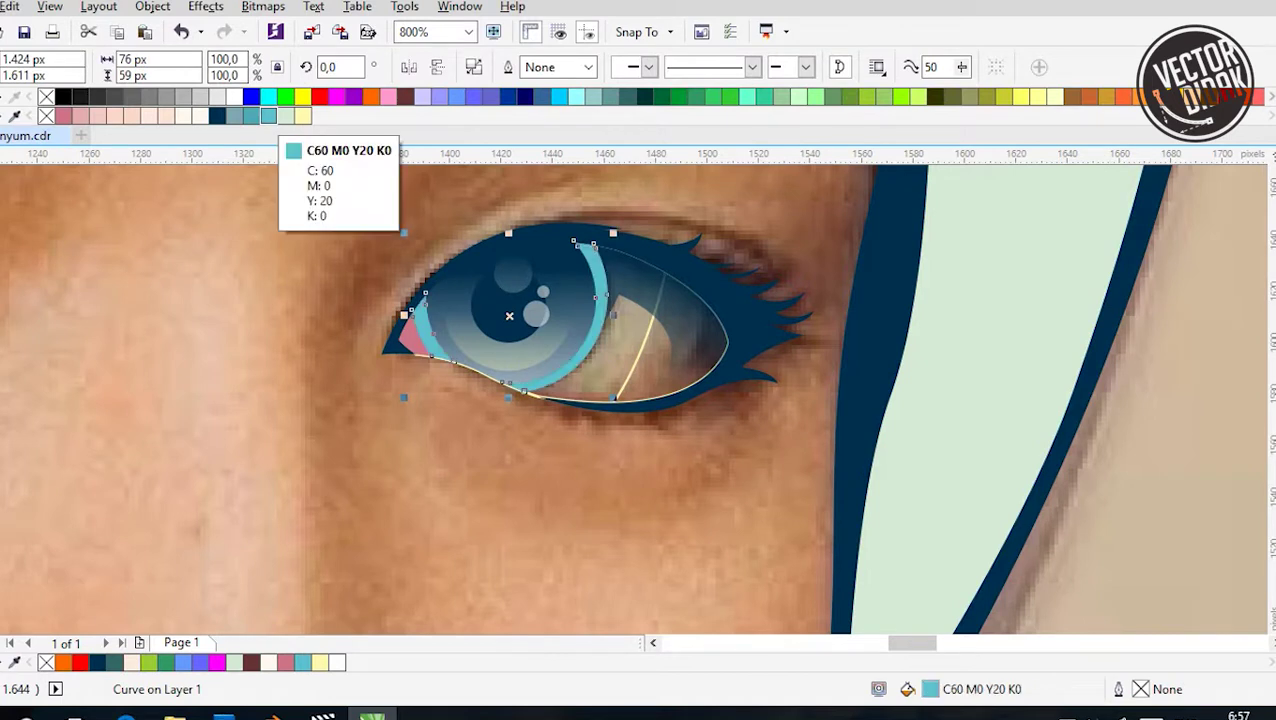
left_click(632, 340)
left_click(268, 115)
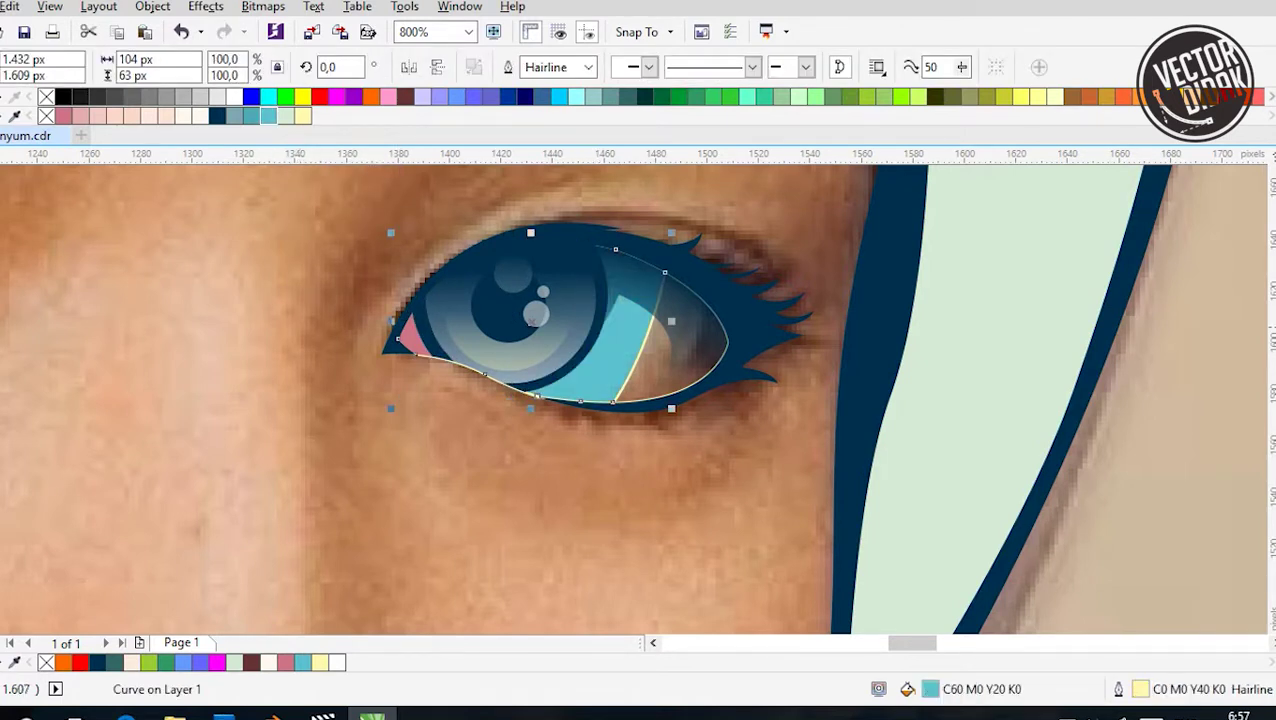
left_click_drag(413, 318, 691, 380)
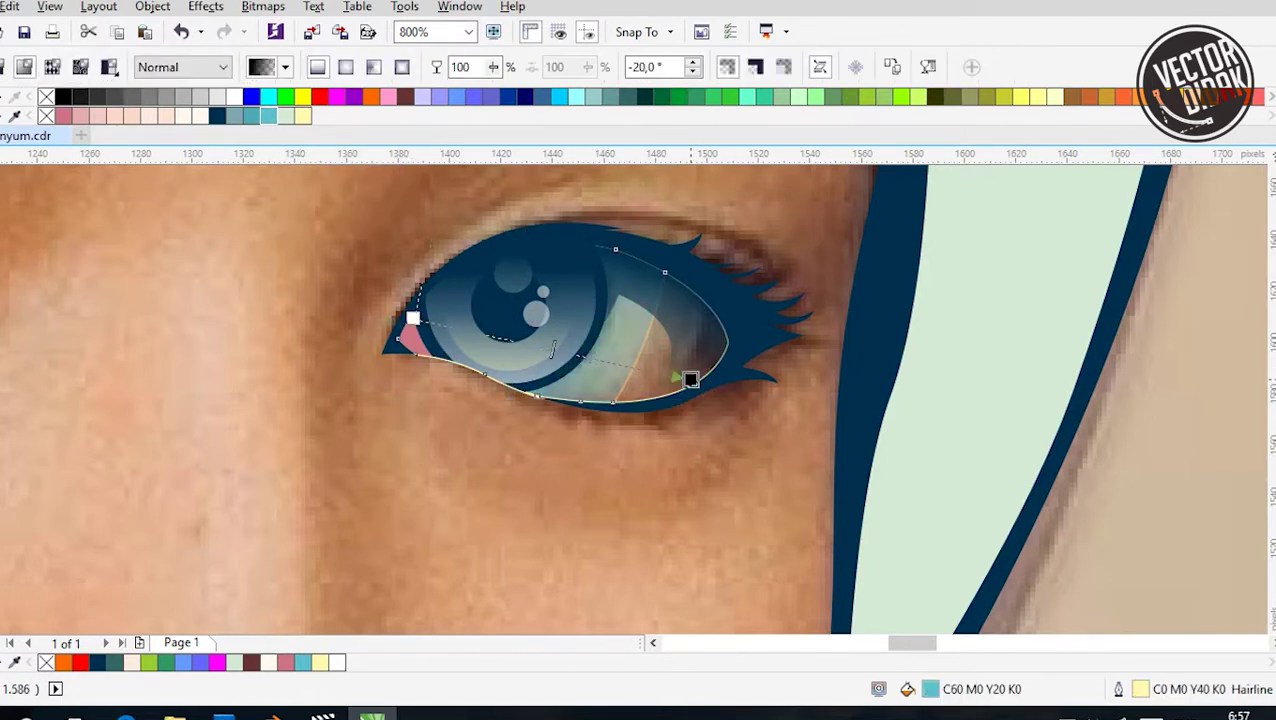
left_click_drag(413, 318, 468, 358)
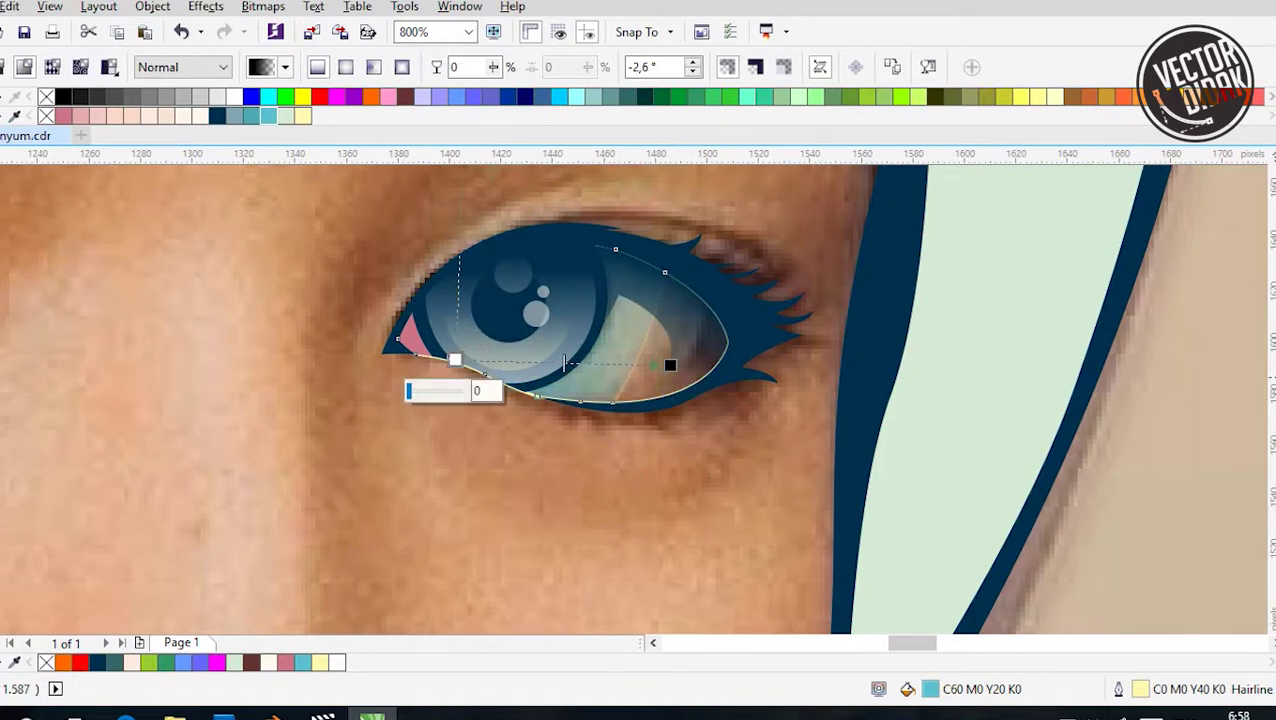
key("space")
left_click(560, 330)
scroll(510, 320, "down", 2)
left_click(500, 311)
key("Escape")
scroll(581, 405, "up", 2)
left_click(650, 245)
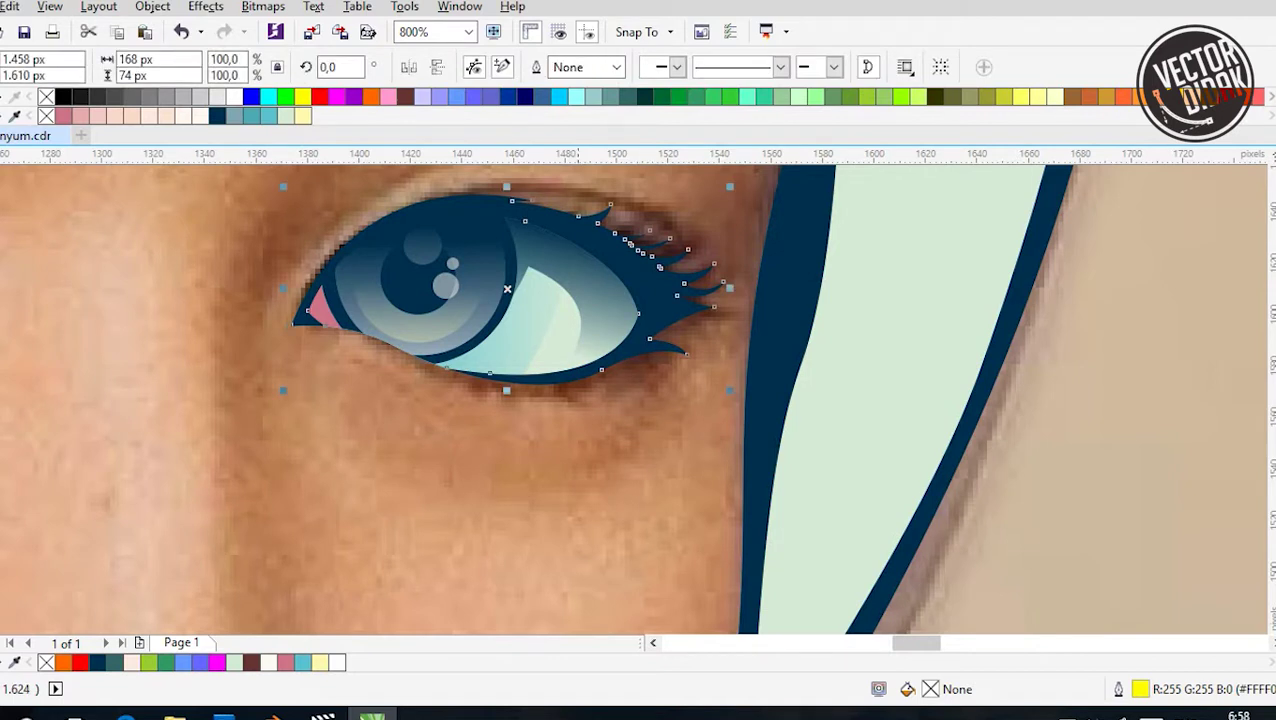
left_click_drag(503, 388, 564, 444)
key("Delete")
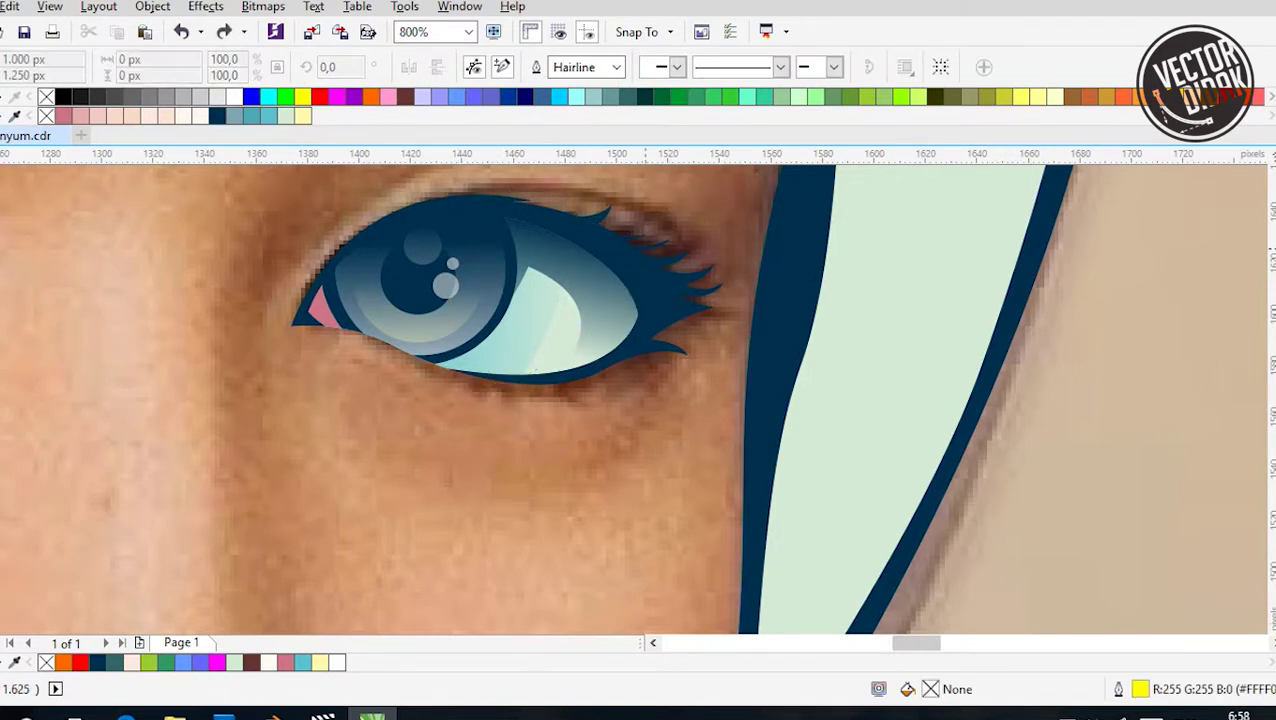
Draw a closed guide about 173 × 107 px below the eye and move it down across the eye white's outer corner
left_click(295, 463)
left_click(570, 480)
left_click(715, 395)
left_click(738, 255)
left_click(663, 211)
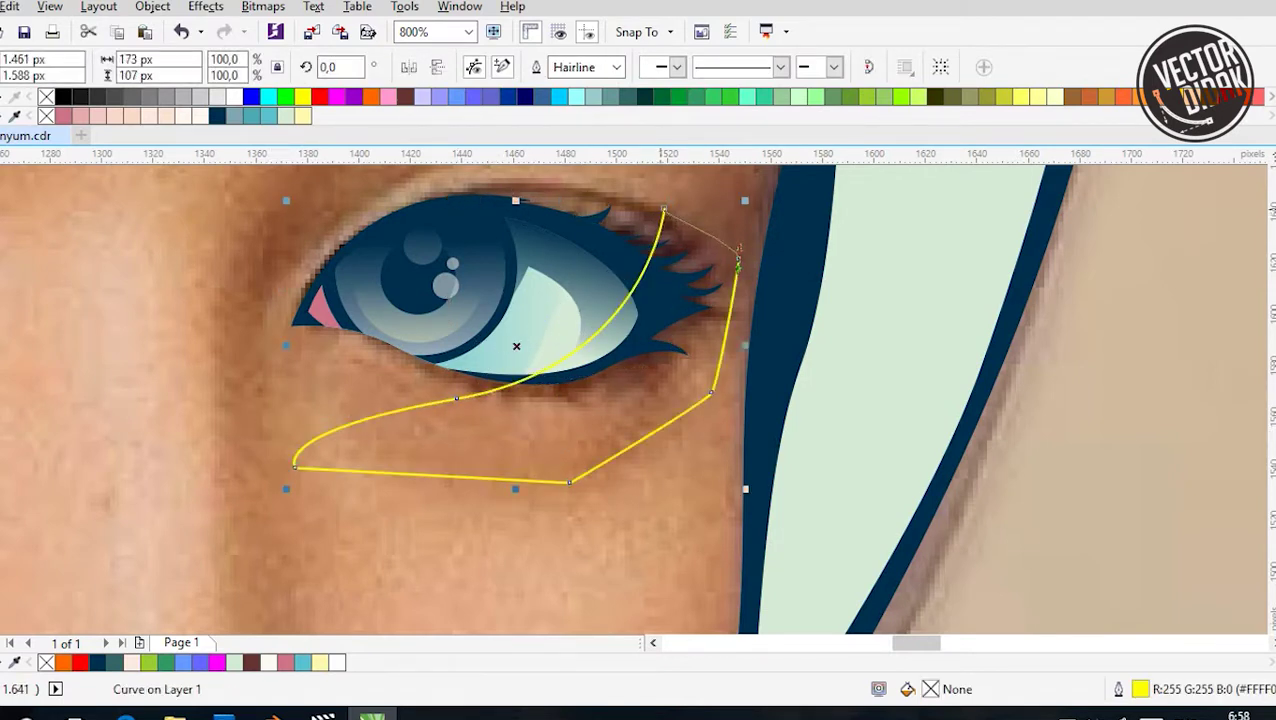
key("space")
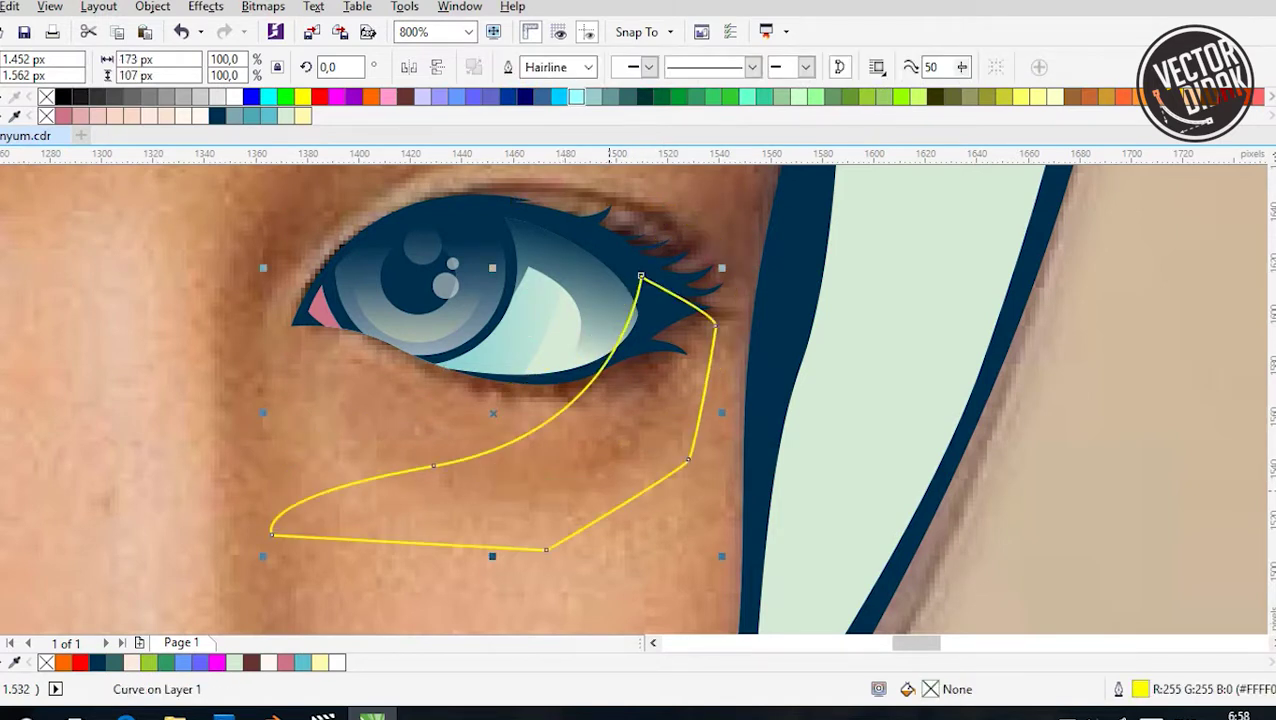
scroll(623, 392, "up", 1)
Cut the guide to the eye white's outer corner, fill that piece pink without an outline and fade it with a linear transparency
left_click(608, 329)
left_click(525, 96)
scroll(577, 380, "down", 1)
left_click(62, 115)
left_click(540, 372)
mouse_move(600, 345)
left_mouse_down()
mouse_move(780, 502)
mouse_move(755, 458)
left_mouse_up()
left_click_drag(659, 298, 726, 222)
key("space")
scroll(652, 315, "down", 2)
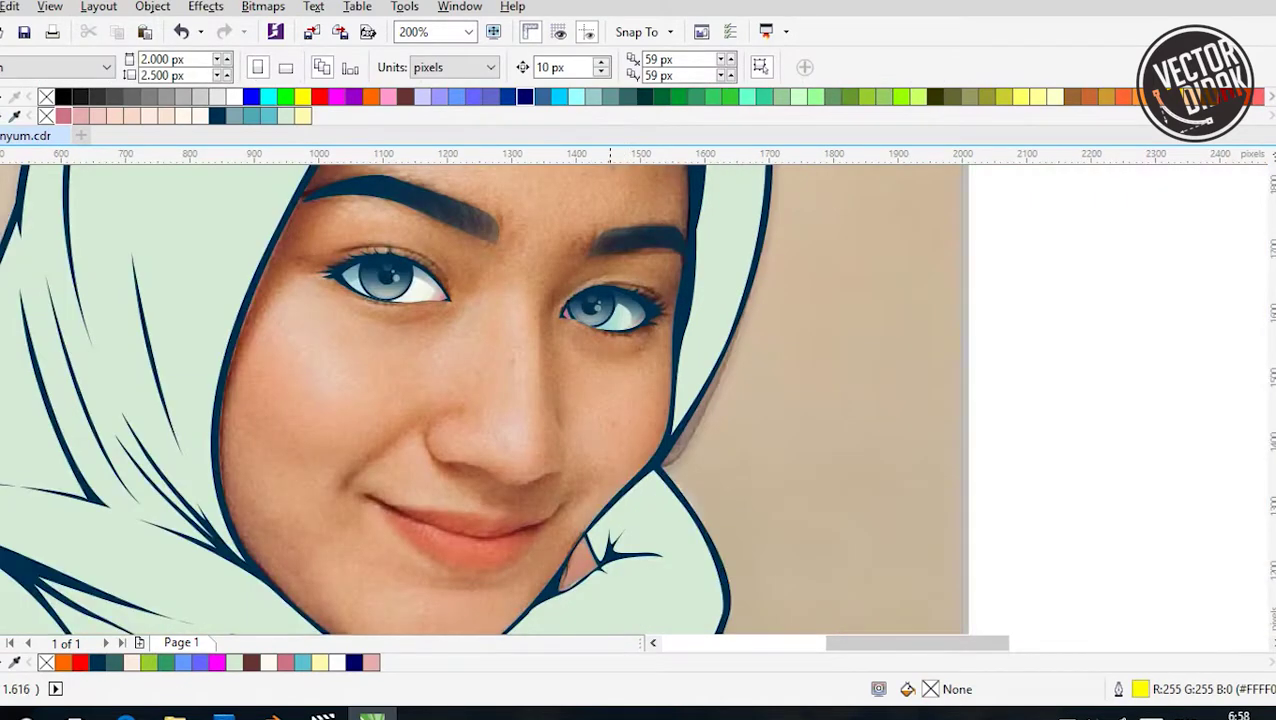
Nudge the upper node of the eye-white shape about 1 px sideways and 2 px up under the lash line
scroll(610, 285, "up", 2)
left_click(648, 400)
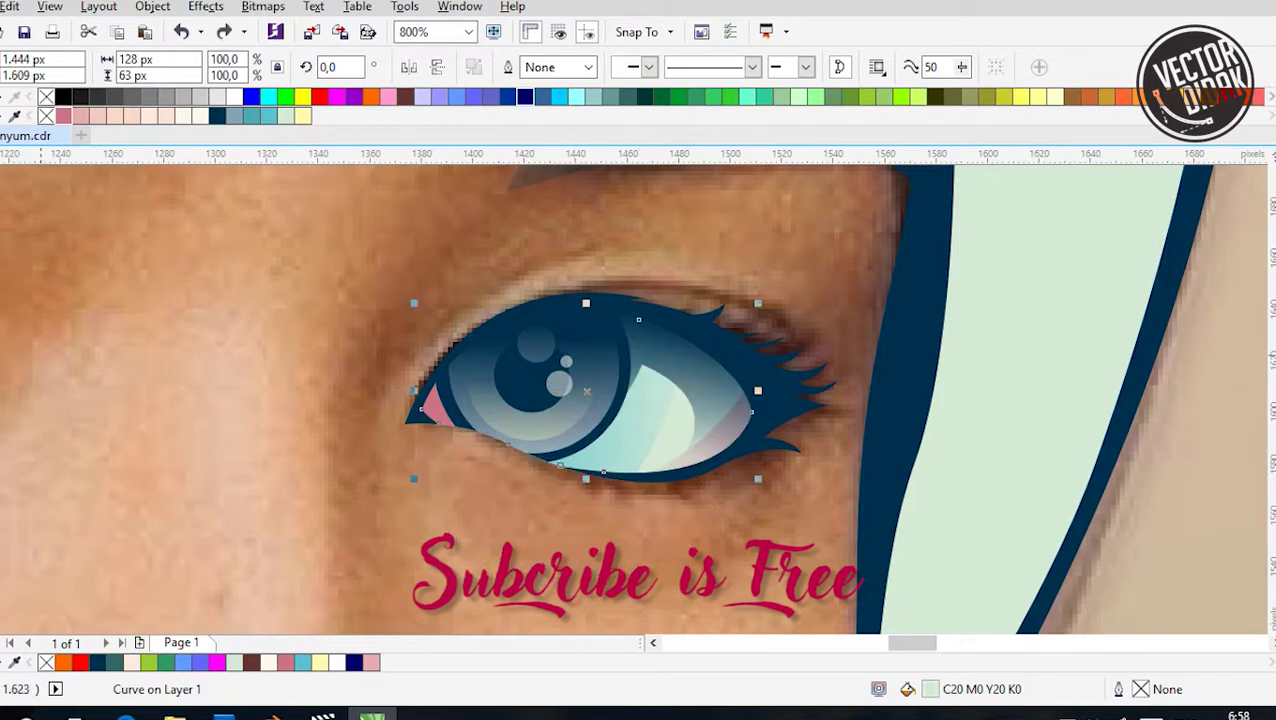
key("F10")
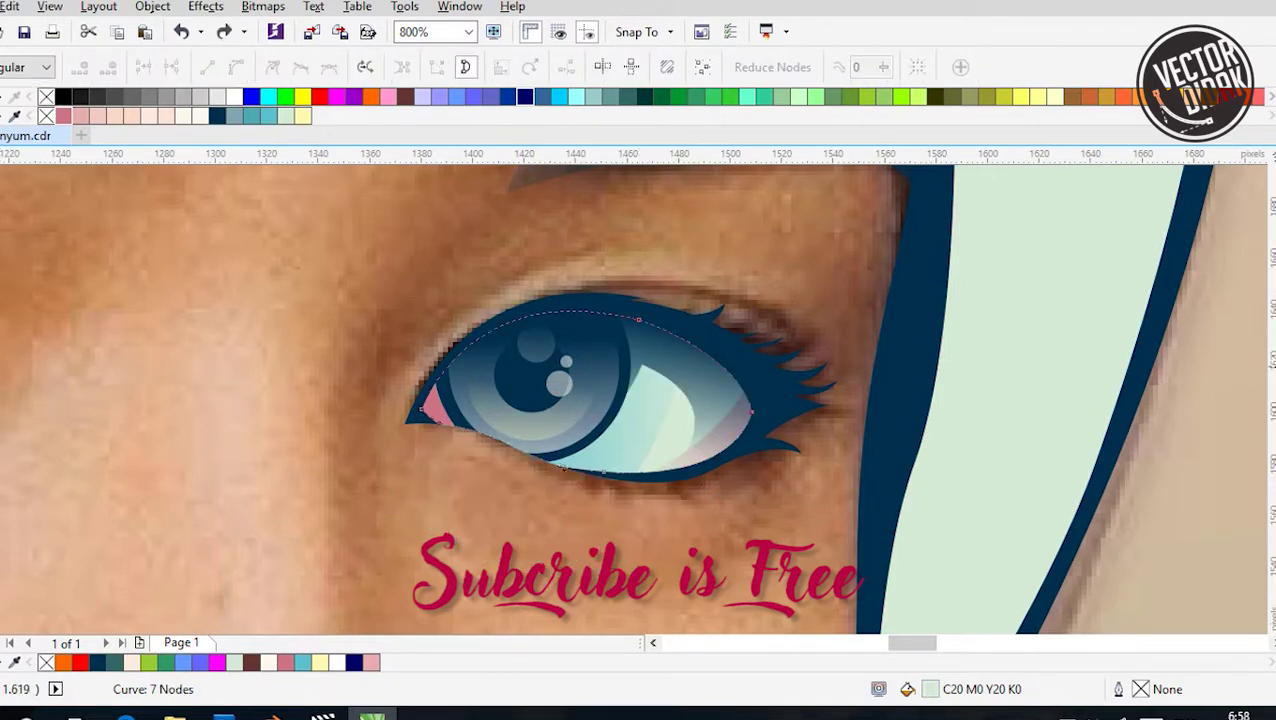
scroll(658, 363, "up", 2)
left_click_drag(638, 319, 638, 320)
left_click_drag(622, 275, 628, 272)
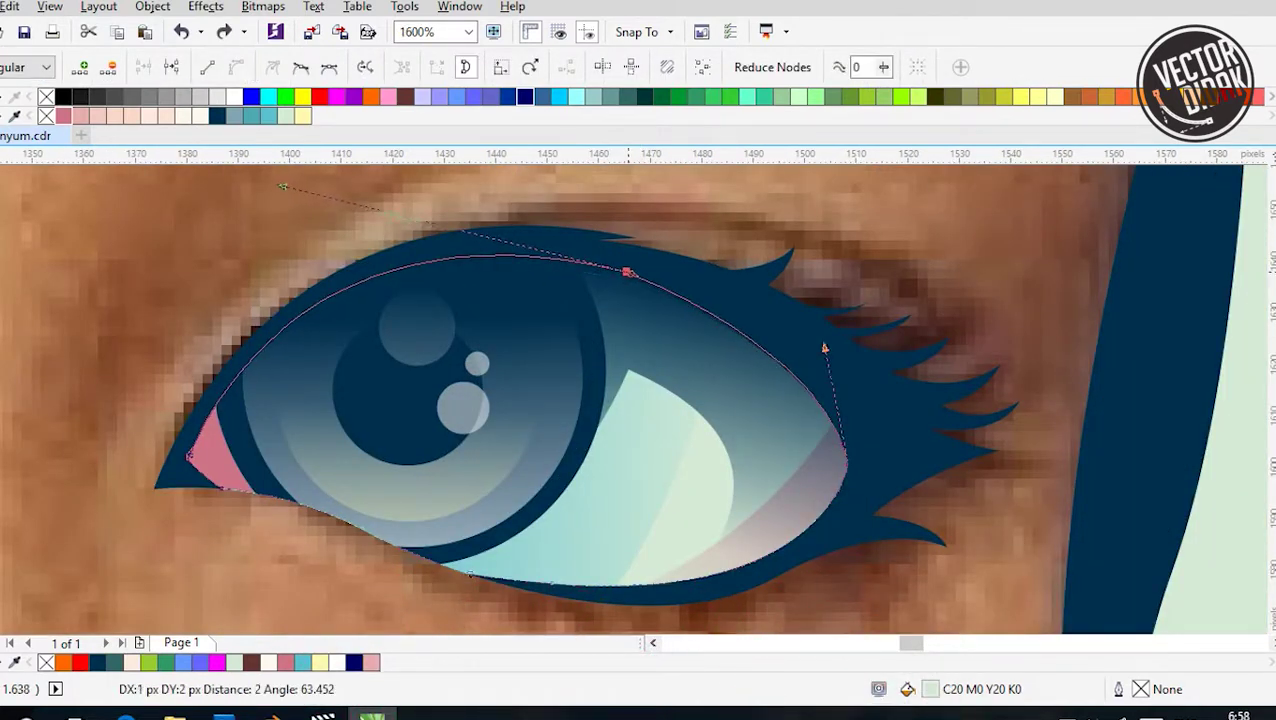
key("Delete")
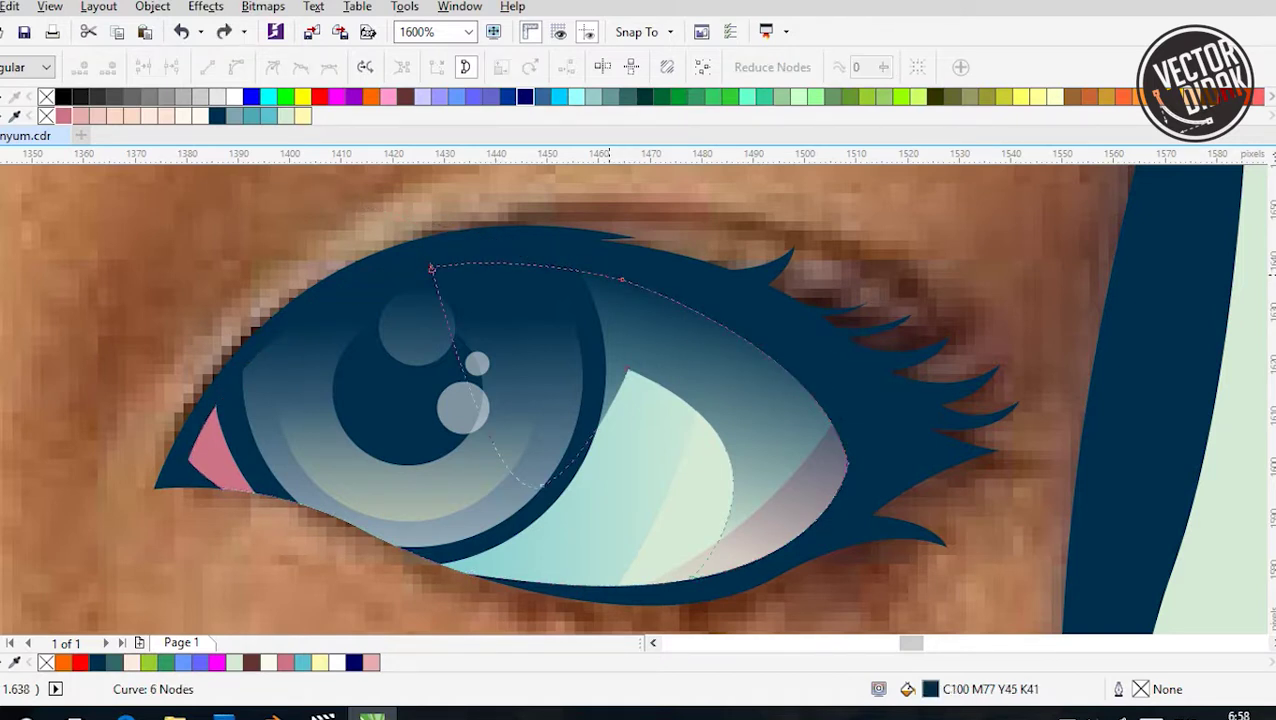
Adjust the upper and outer nodes of the dark blue eye-white shadow so its edge follows the eye white
left_click_drag(622, 279, 625, 276)
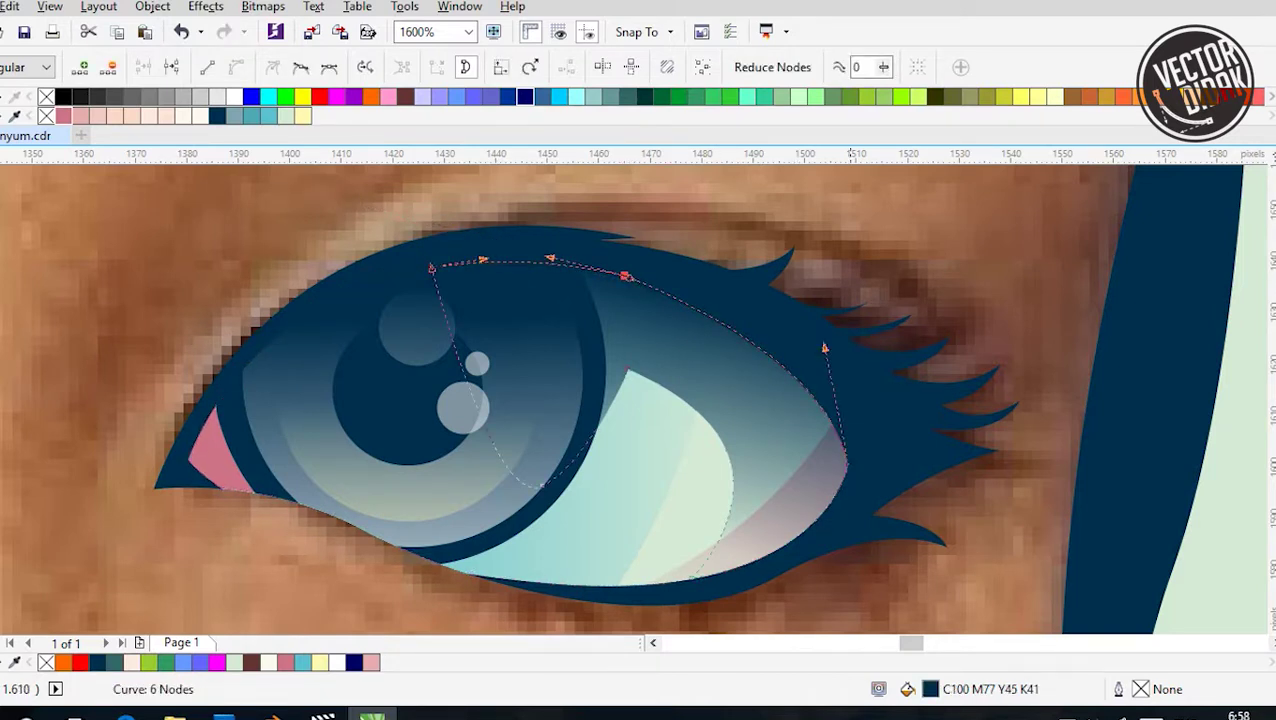
left_click_drag(844, 465, 846, 466)
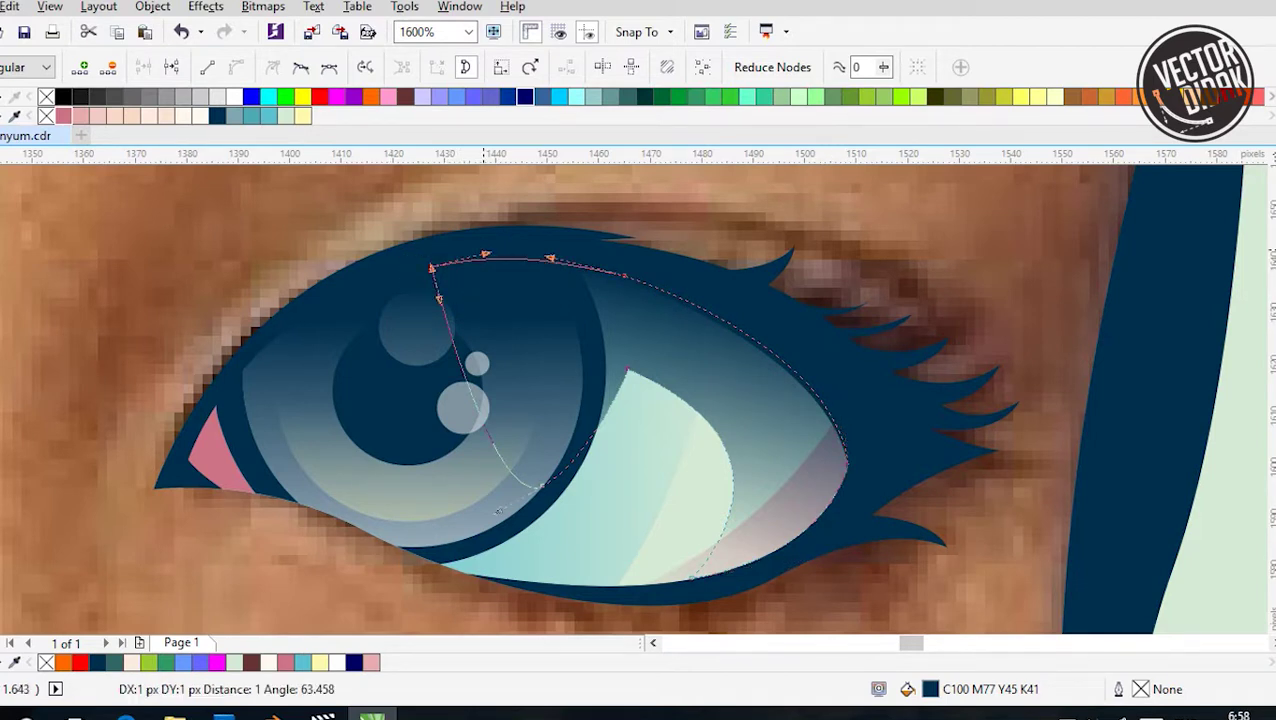
key("space")
key("Escape")
scroll(468, 302, "down", 2)
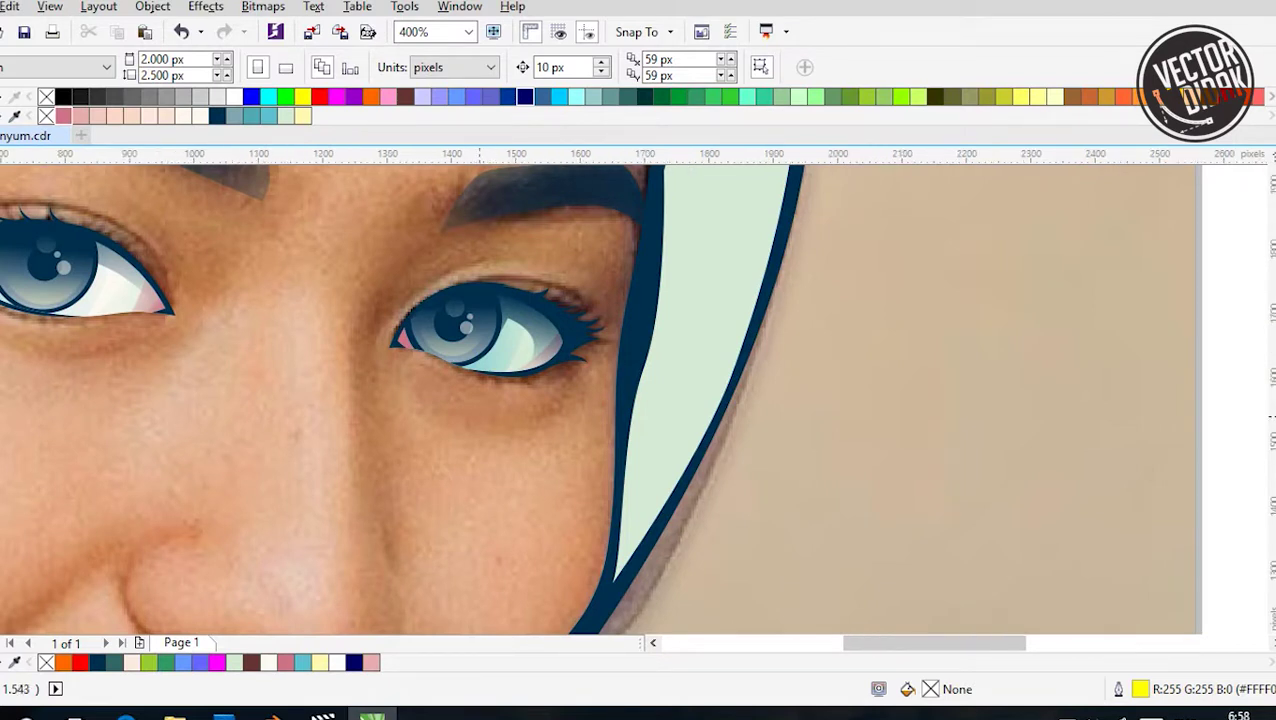
scroll(484, 419, "down", 1)
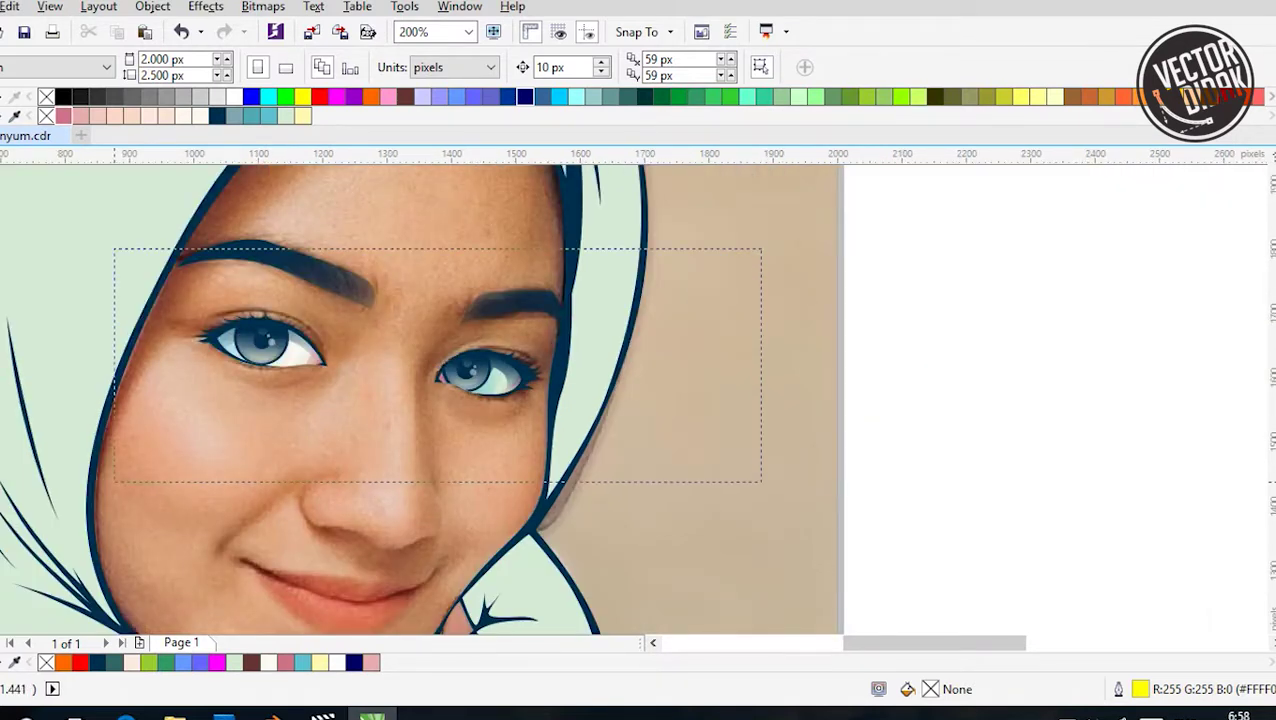
left_click_drag(761, 482, 761, 480)
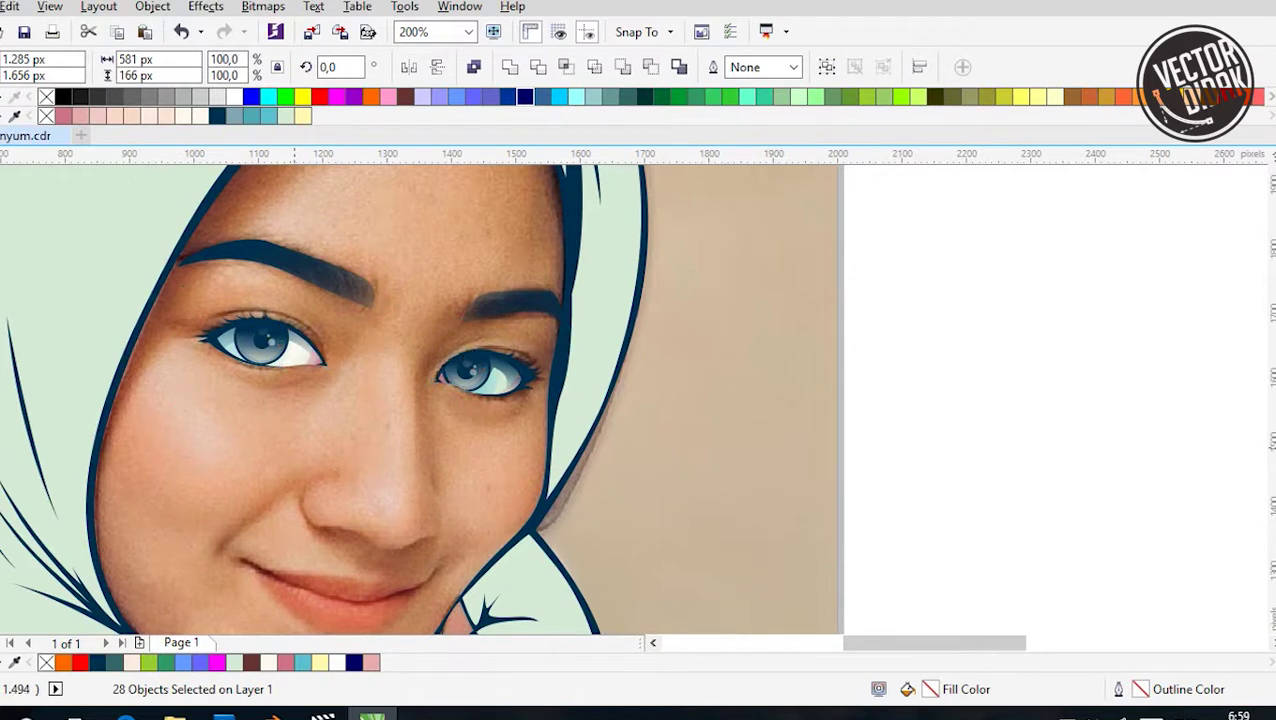
key("Escape")
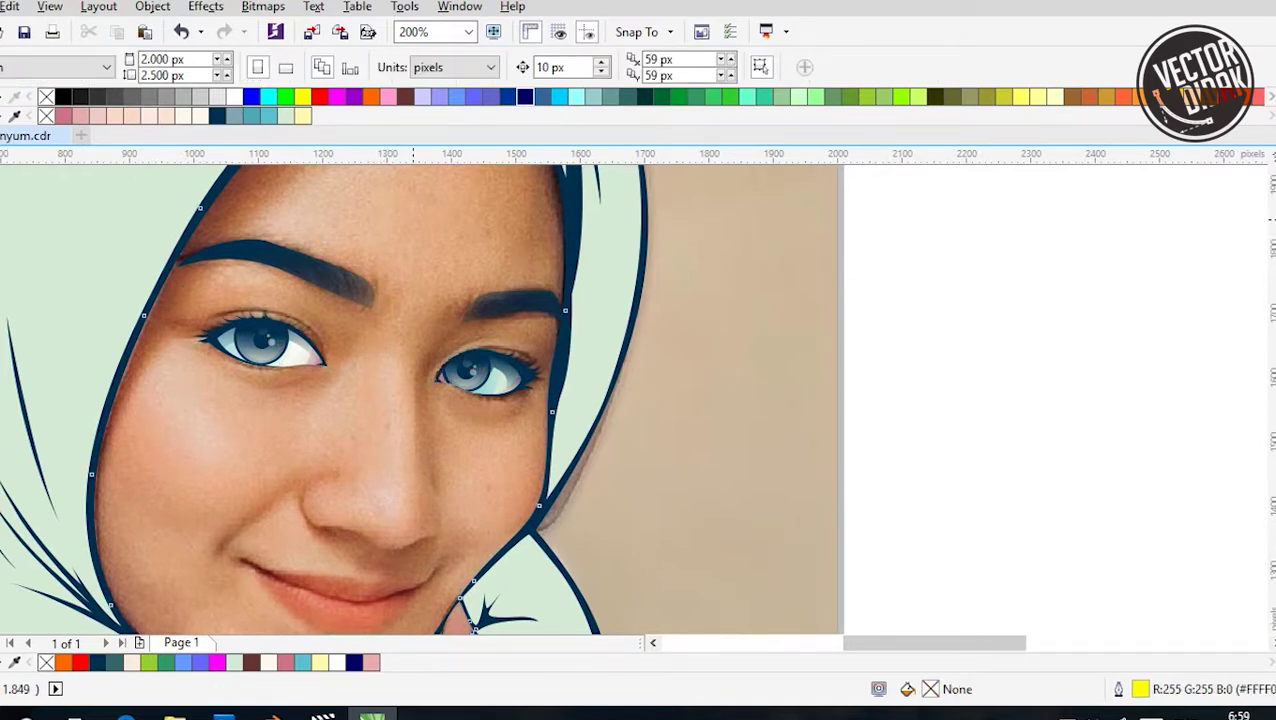
right_click(412, 218)
left_click(470, 231)
key("F3")
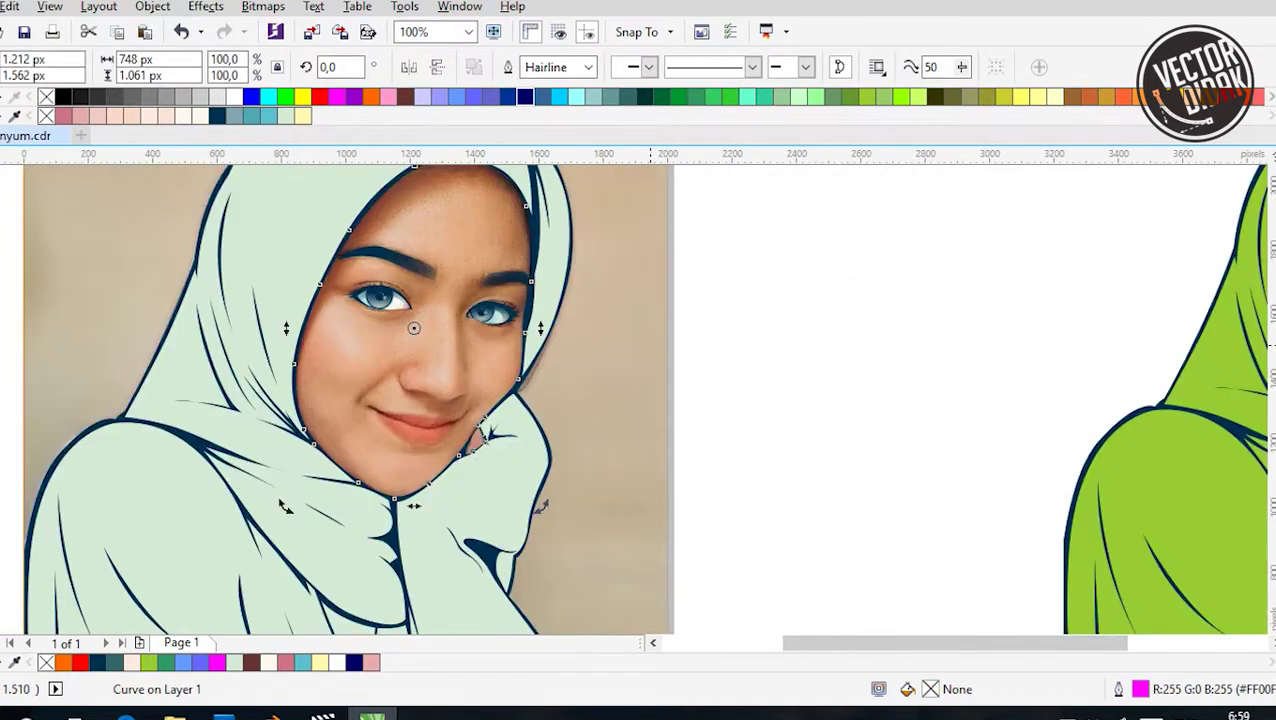
key("Escape")
Trace a closed, tapering contour about 164 × 108 px around the left nostril wing and along the nose base
key("F5")
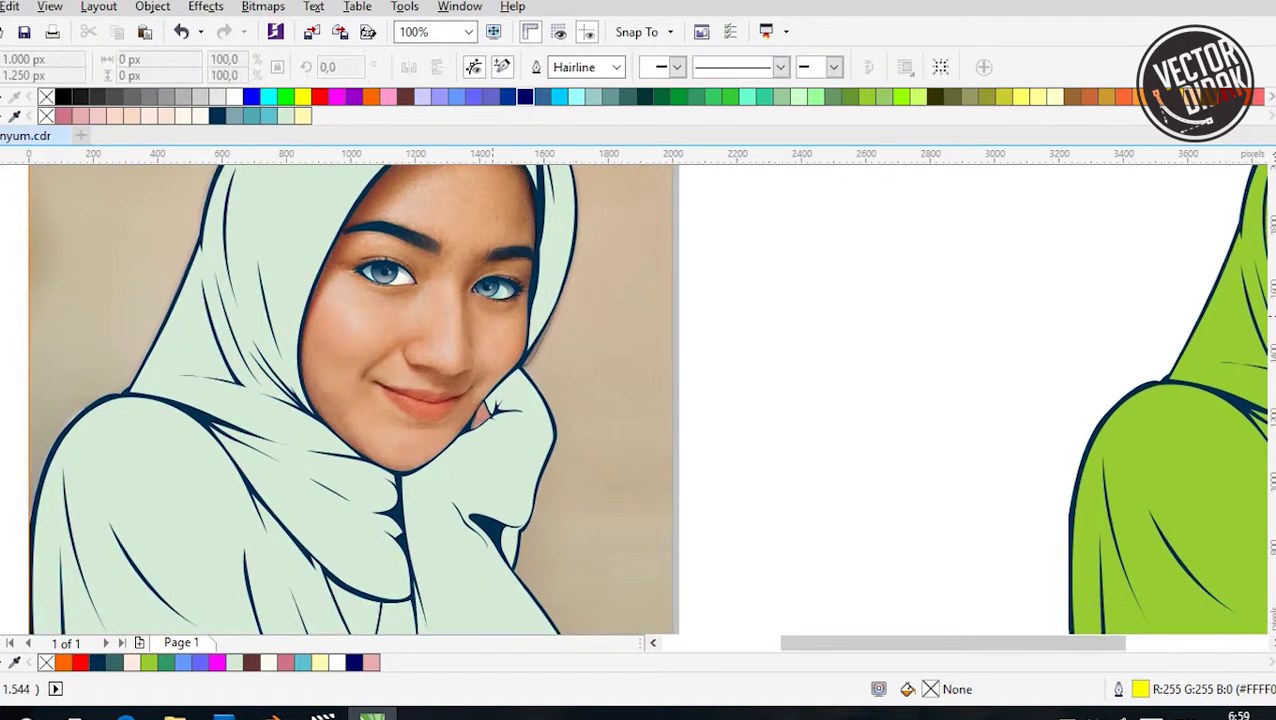
scroll(450, 375, "up", 2)
scroll(450, 375, "up", 1)
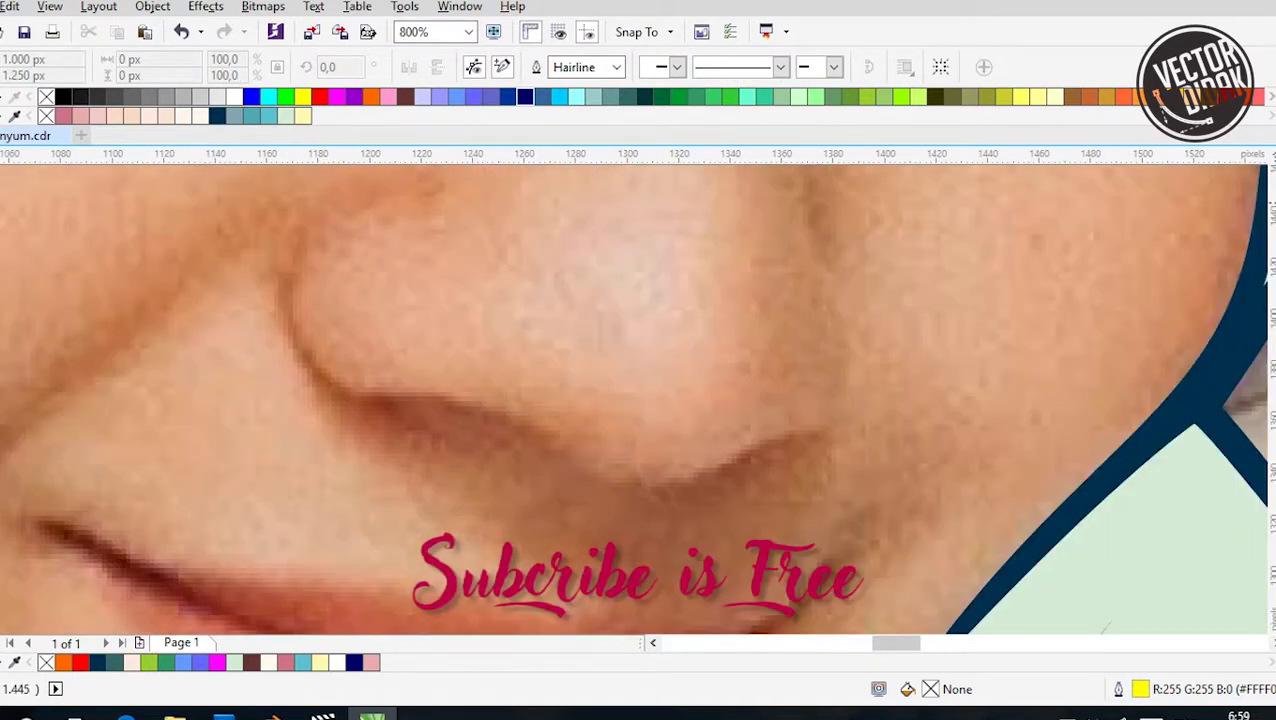
left_click(345, 207)
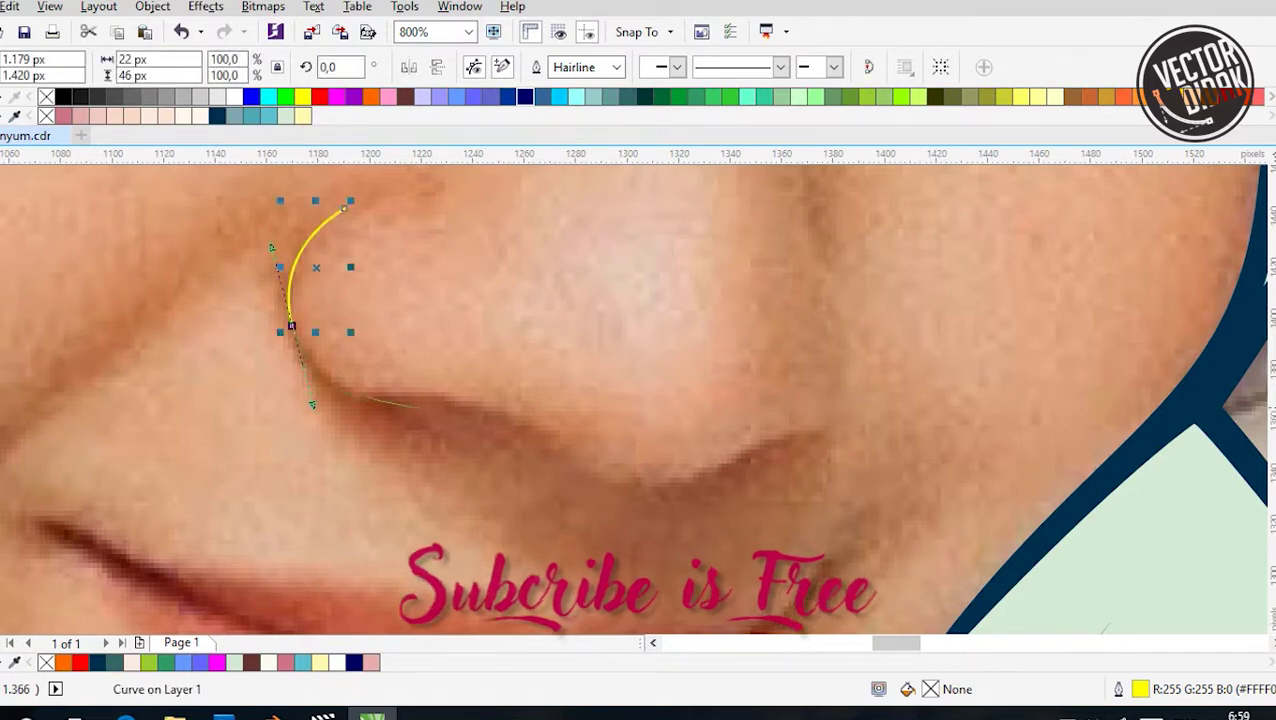
left_click_drag(505, 422, 516, 428)
left_click_drag(576, 465, 636, 505)
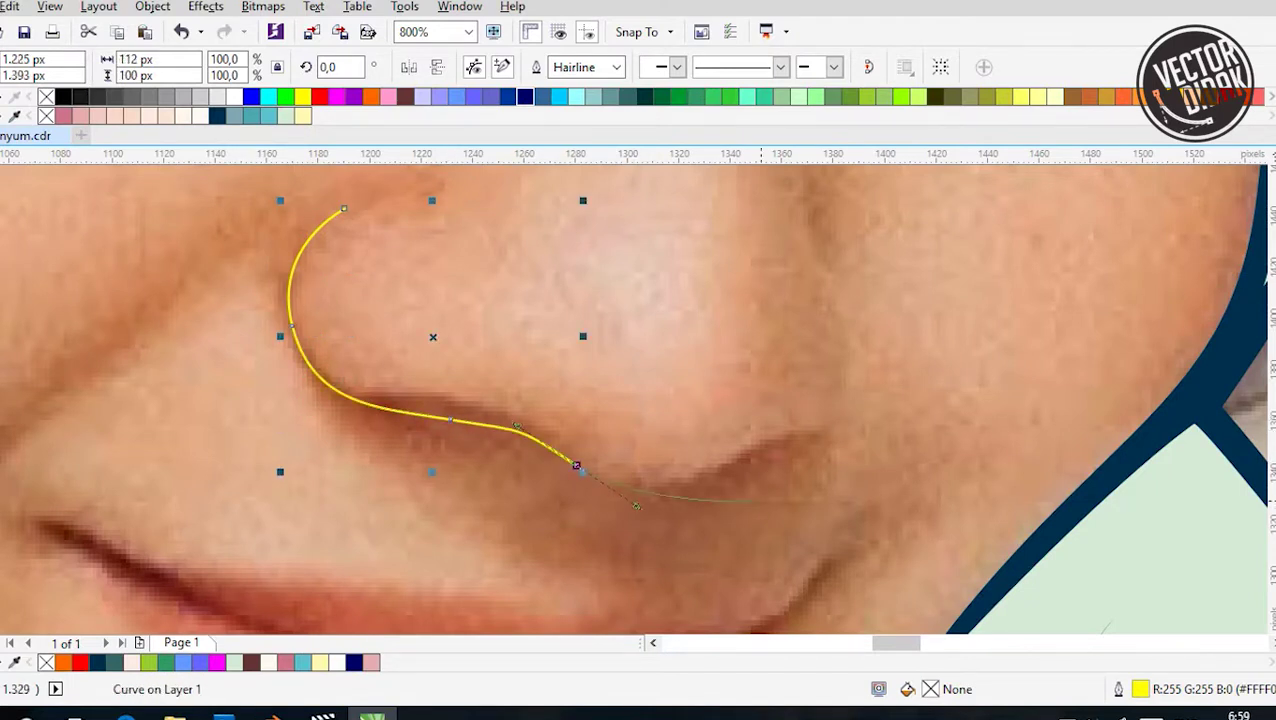
left_click(710, 478)
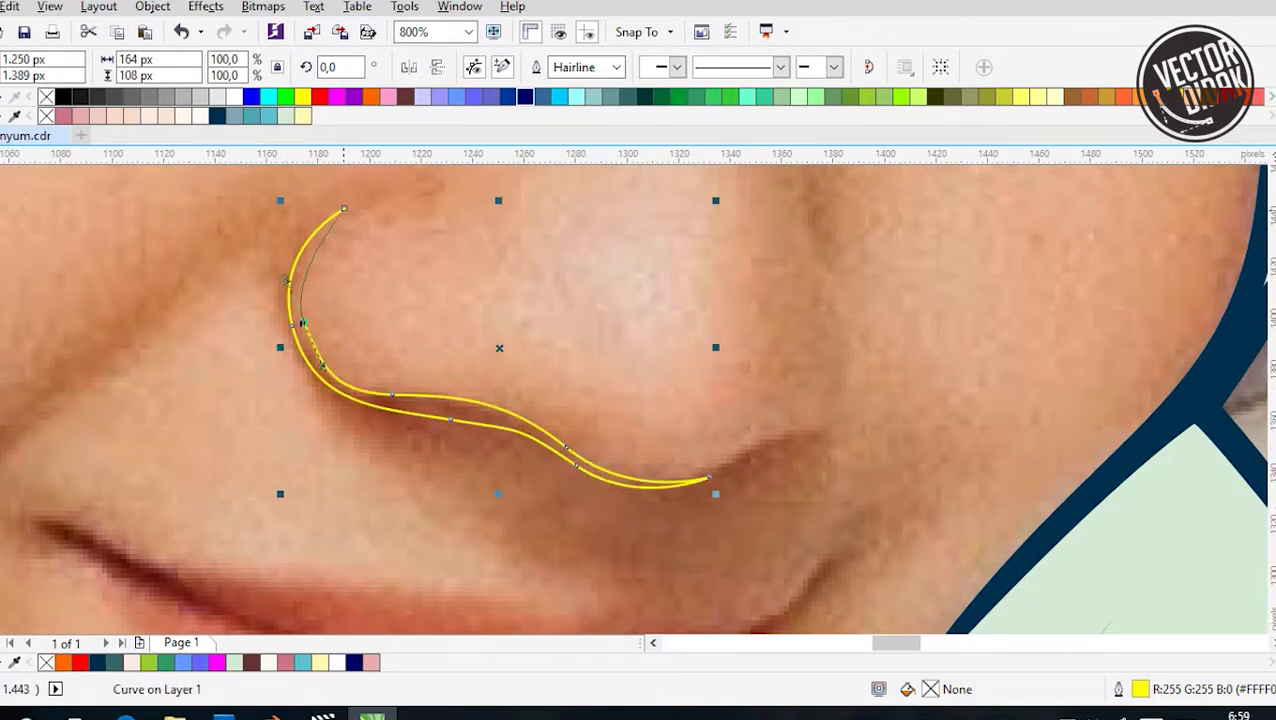
left_click(344, 209)
Trace a closed, tapering contour about 54 × 89 px from beside the nose tip around the right nostril wing
scroll(306, 284, "down", 1)
scroll(421, 318, "up", 2)
scroll(131, 452, "down", 1)
left_click(610, 403)
left_click_drag(611, 410, 612, 484)
scroll(755, 400, "left", 2)
scroll(640, 250, "up", 1)
left_click_drag(593, 437, 718, 365)
left_click(871, 238)
scroll(848, 333, "up", 1)
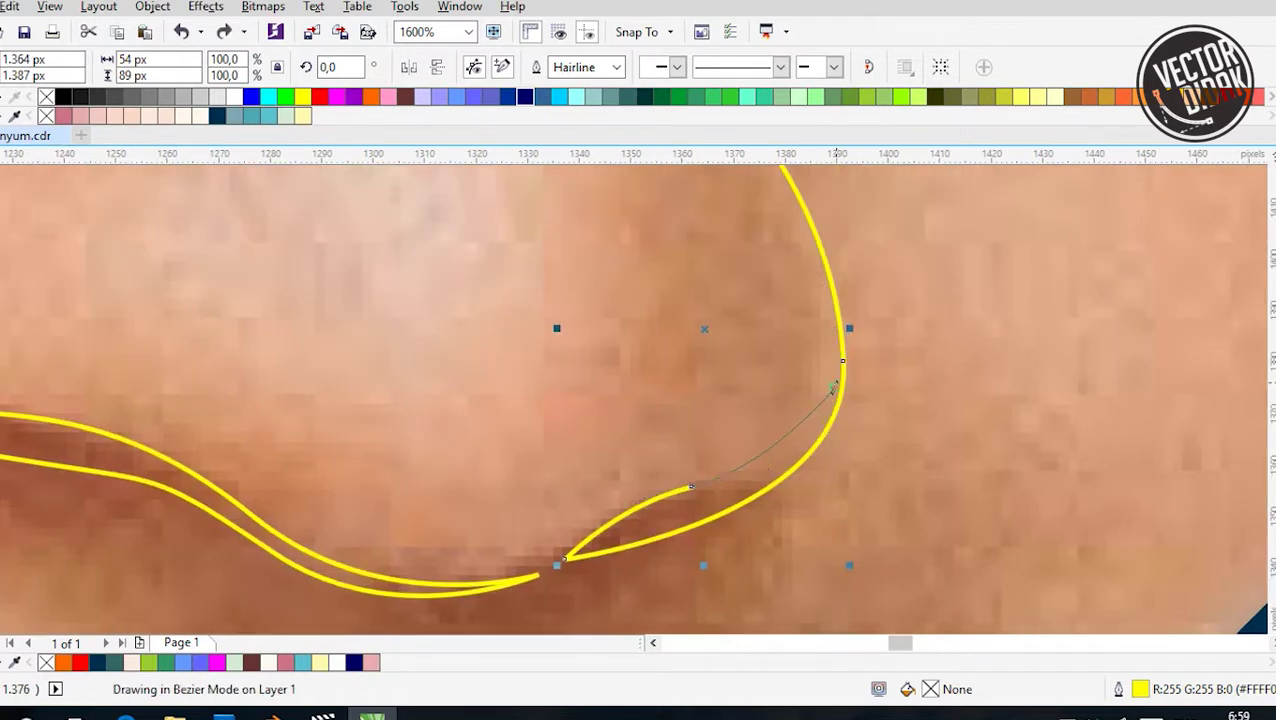
left_click(841, 364)
scroll(845, 400, "up", 1)
left_click(733, 218)
scroll(733, 218, "down", 2)
scroll(690, 430, "up", 1)
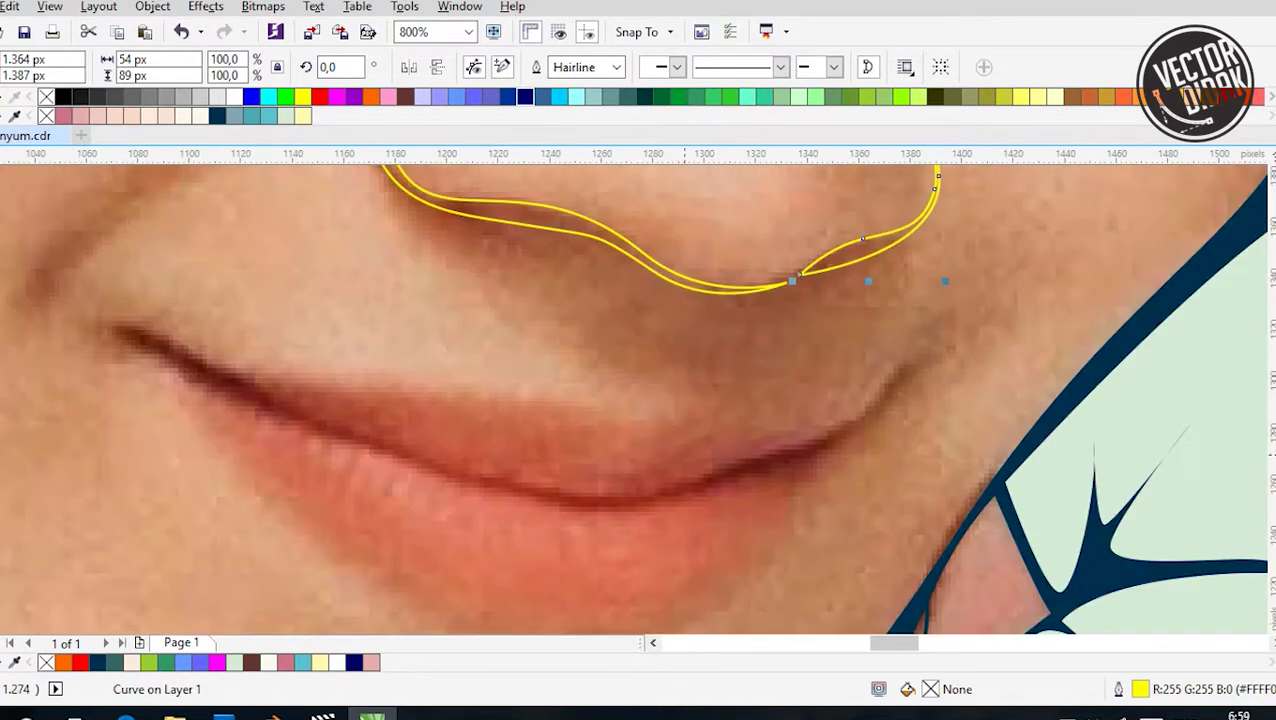
Trace the upper edge of the line between the lips from the left corner to the upturned right corner
left_click(110, 328)
left_click(215, 365)
left_click_drag(615, 495, 738, 492)
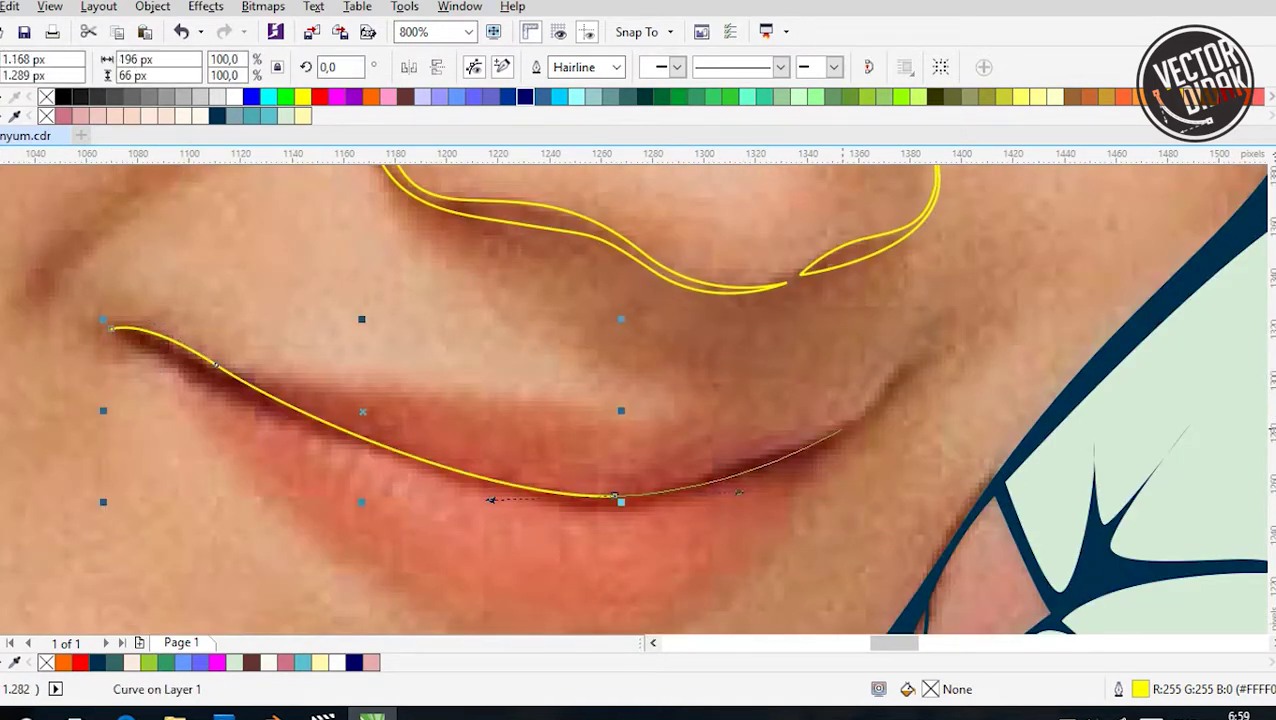
left_click(861, 422)
scroll(861, 422, "up", 1)
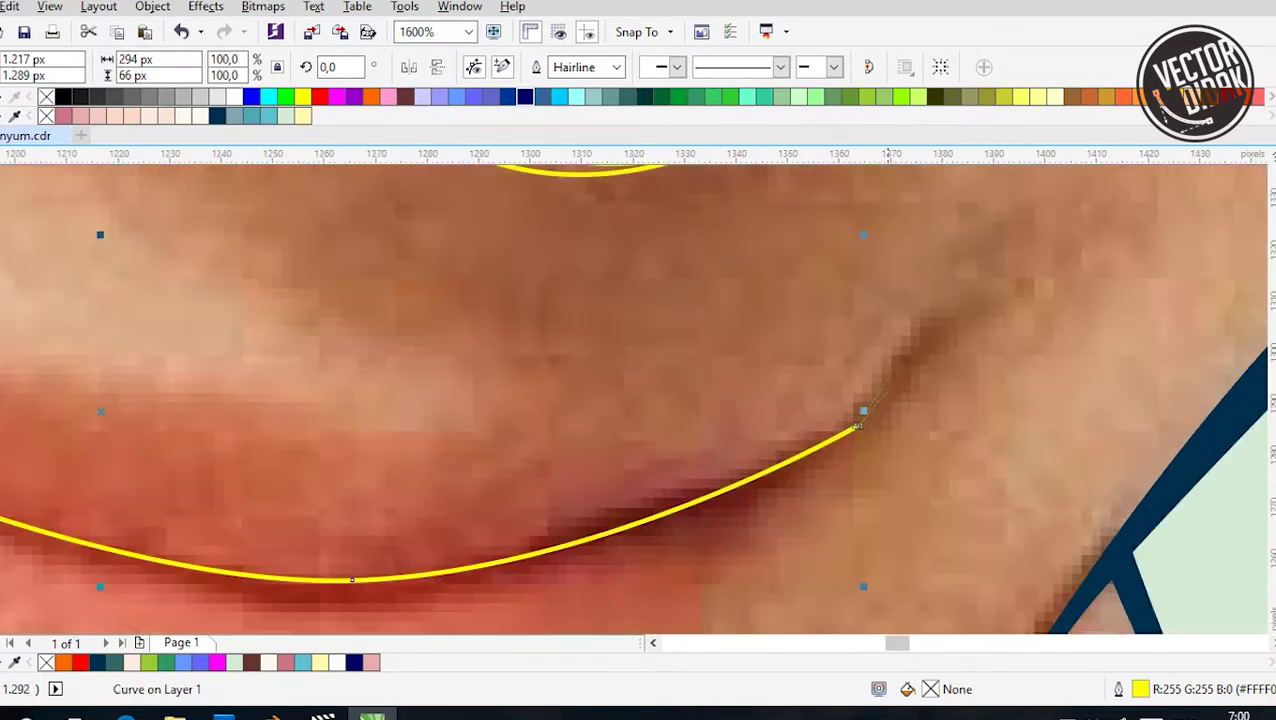
left_click(921, 364)
mouse_move(860, 432)
left_mouse_down()
mouse_move(940, 347)
mouse_move(1137, 288)
left_mouse_up()
left_click(937, 345)
Trace the lower edge of the lip line back to the left corner, closing a shape about 304 × 69 px
scroll(683, 427, "down", 1)
left_click_drag(683, 427, 805, 411)
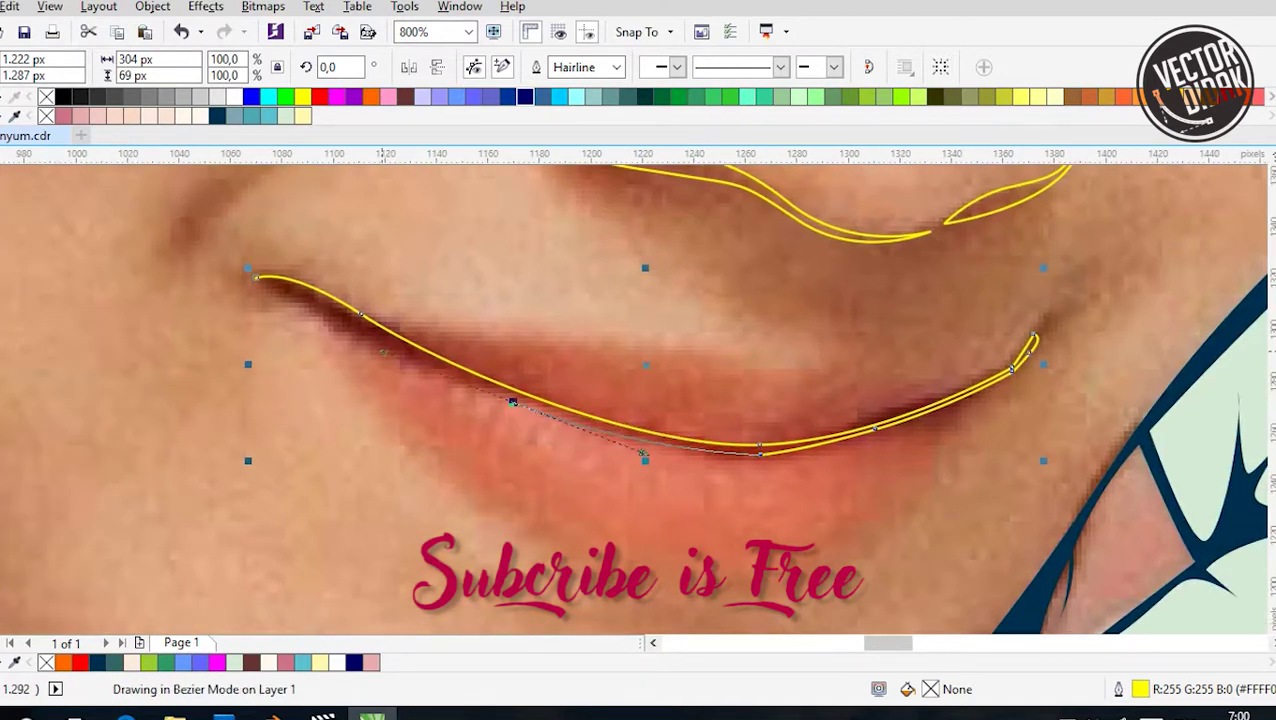
scroll(490, 421, "up", 1)
left_click_drag(522, 384, 865, 529)
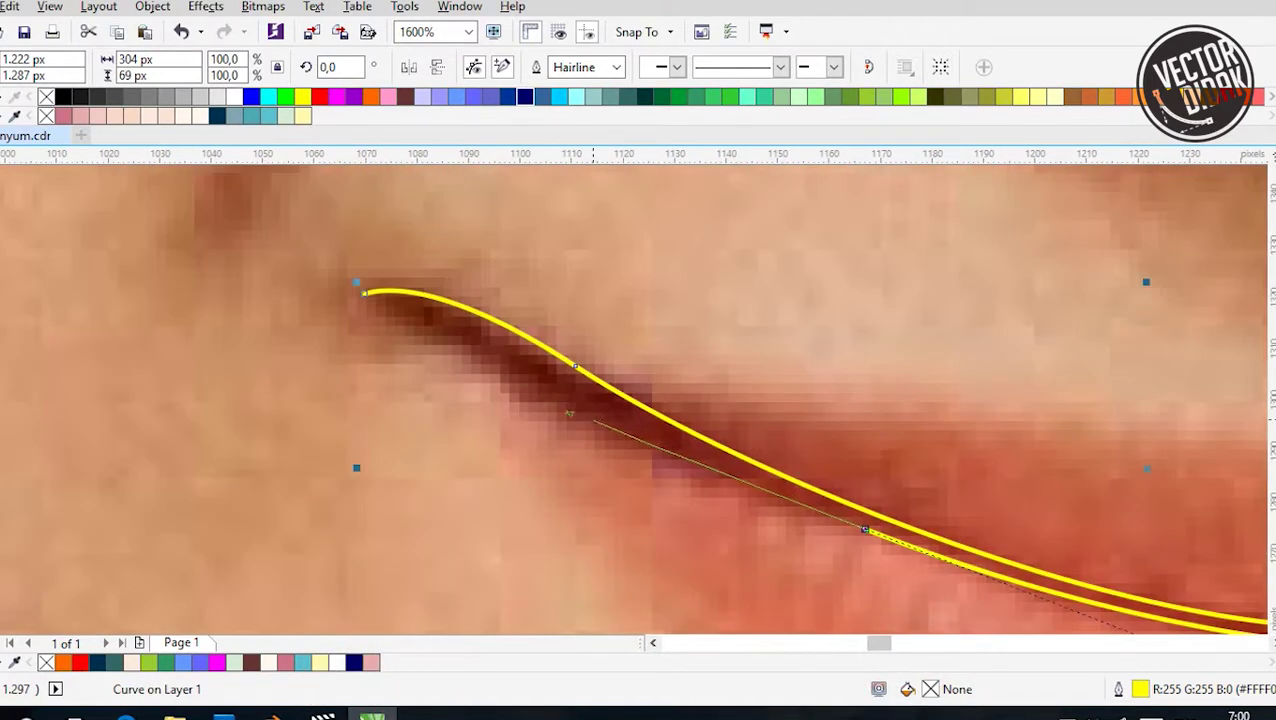
scroll(361, 368, "down", 2)
Fill the lip line and both nose contours with dark blue and remove their outlines
key("F10")
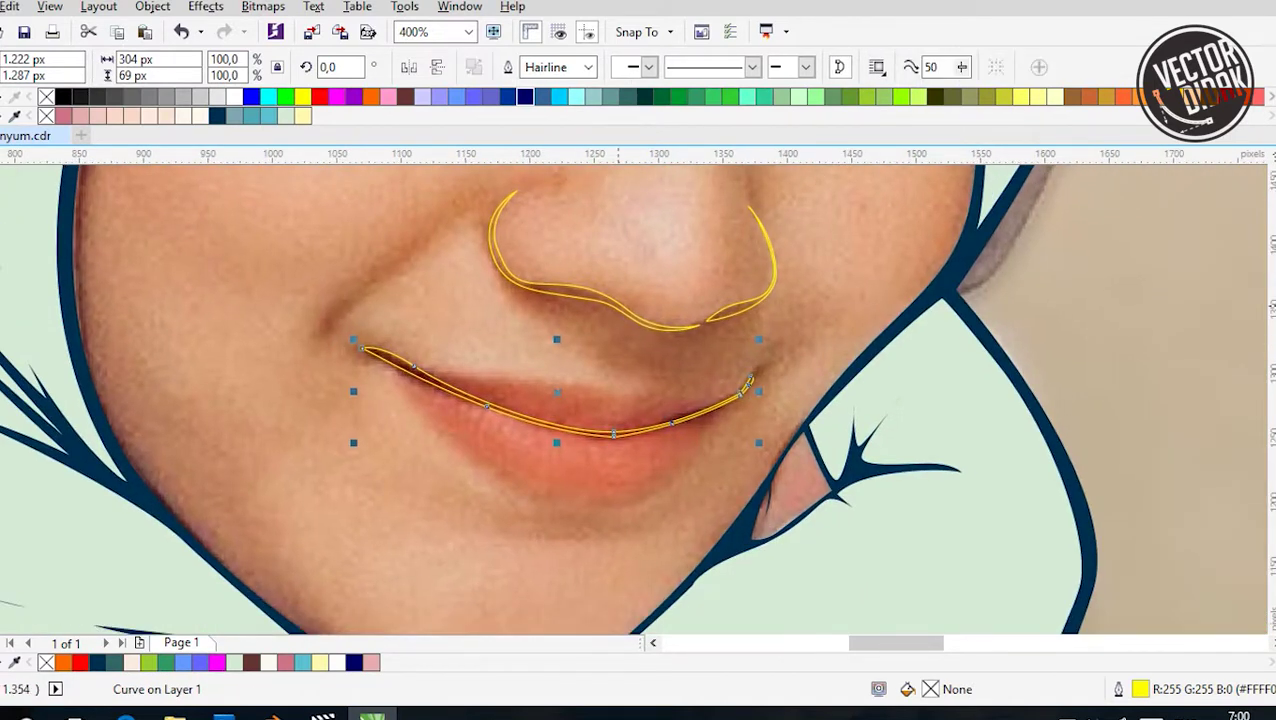
left_click(550, 425, "shift")
left_click(508, 96)
right_click(46, 96)
scroll(638, 400, "down", 2)
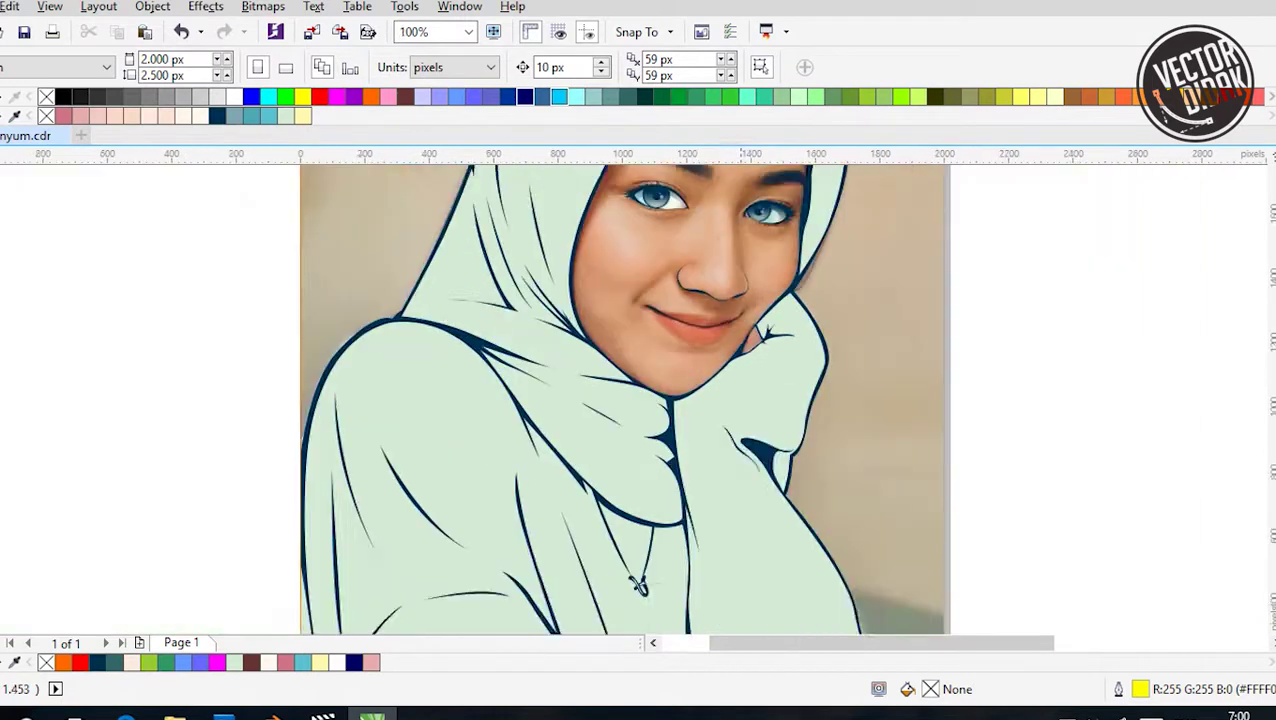
Trace a narrow curved contour about 28 × 98 px along the nose bridge beside the right eye's inner corner
scroll(700, 250, "up", 1)
key("Escape")
scroll(476, 218, "up", 1)
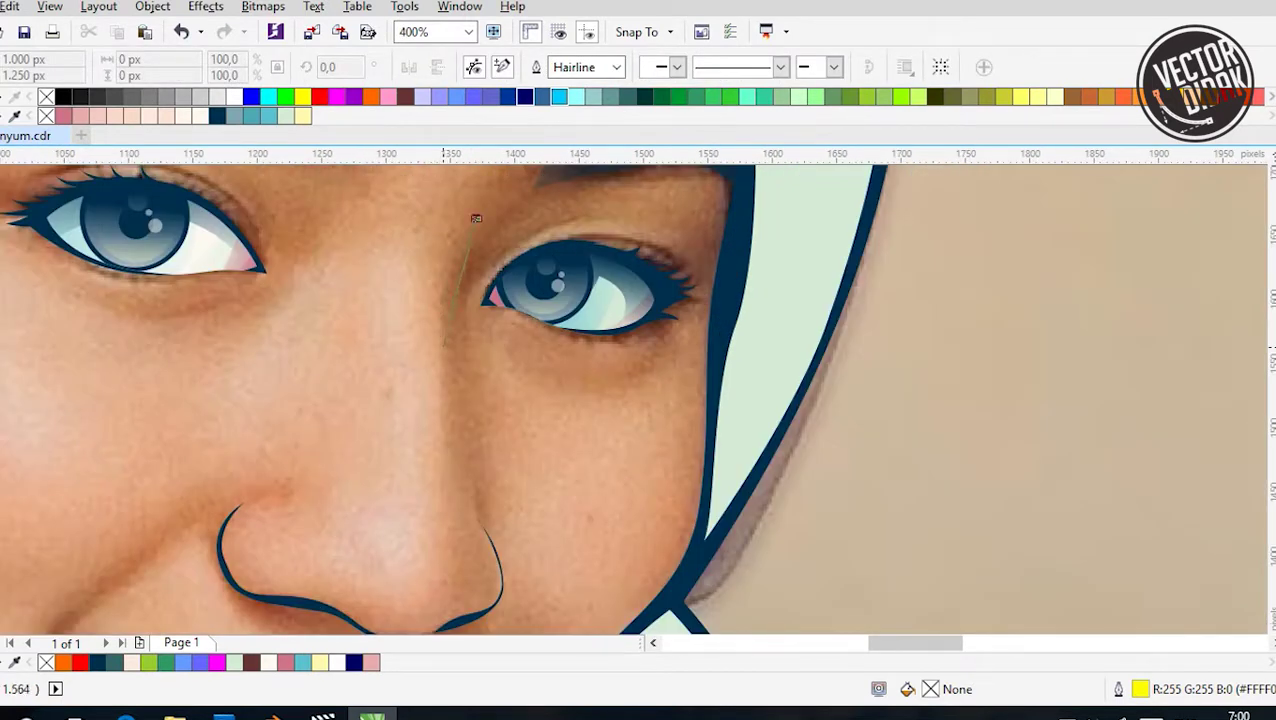
key("space")
scroll(433, 405, "up", 2)
scroll(433, 405, "down", 1)
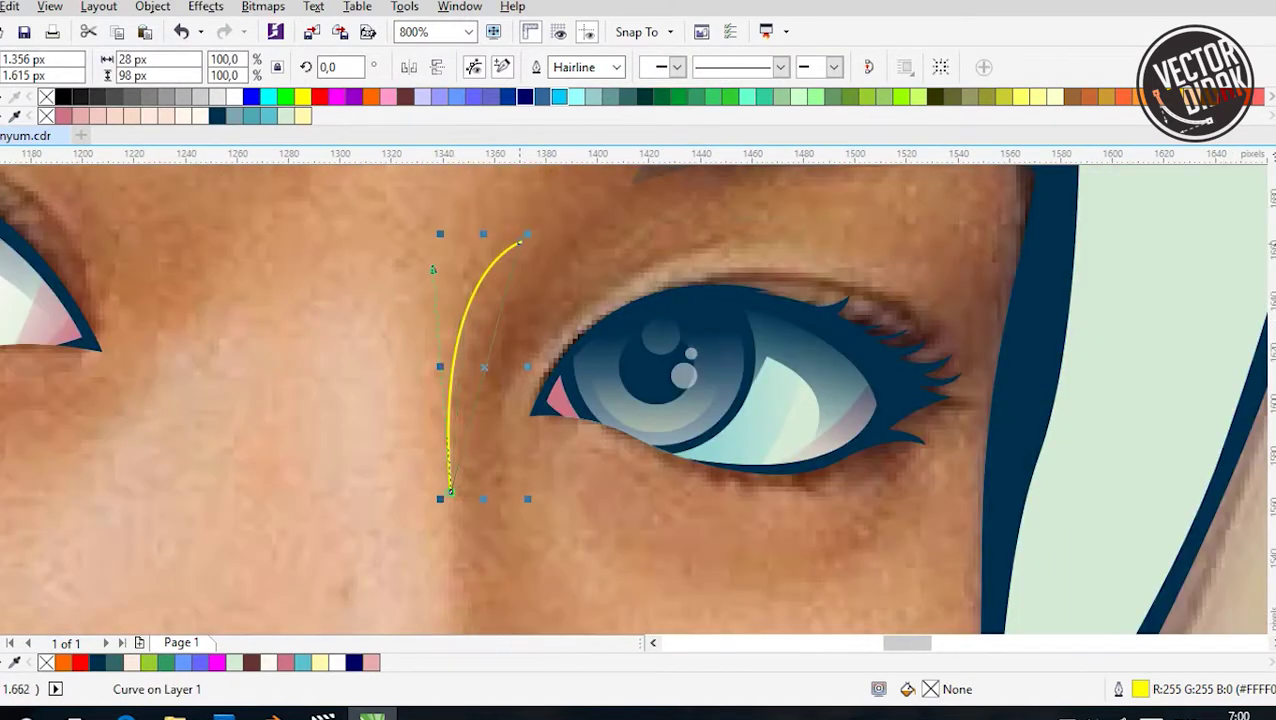
Combine the dark blue facial line with the portrait's large line-art object into one curve
key("space")
scroll(521, 242, "down", 1)
left_click(427, 384, "shift")
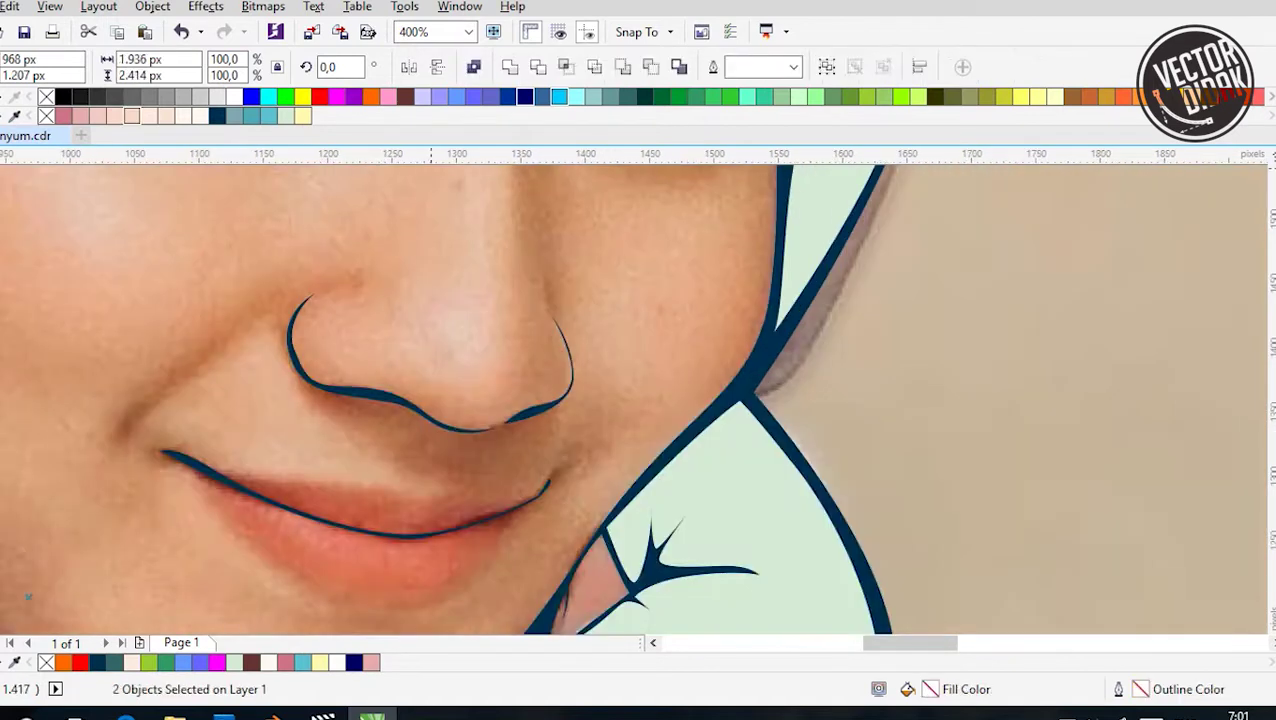
key("ctrl+l")
scroll(427, 384, "down", 1)
key("Escape")
Trace the upper lip's edge from the cupid's bow to the right mouth corner, about 117 × 7 px
scroll(520, 420, "down", 1)
scroll(520, 420, "up", 2)
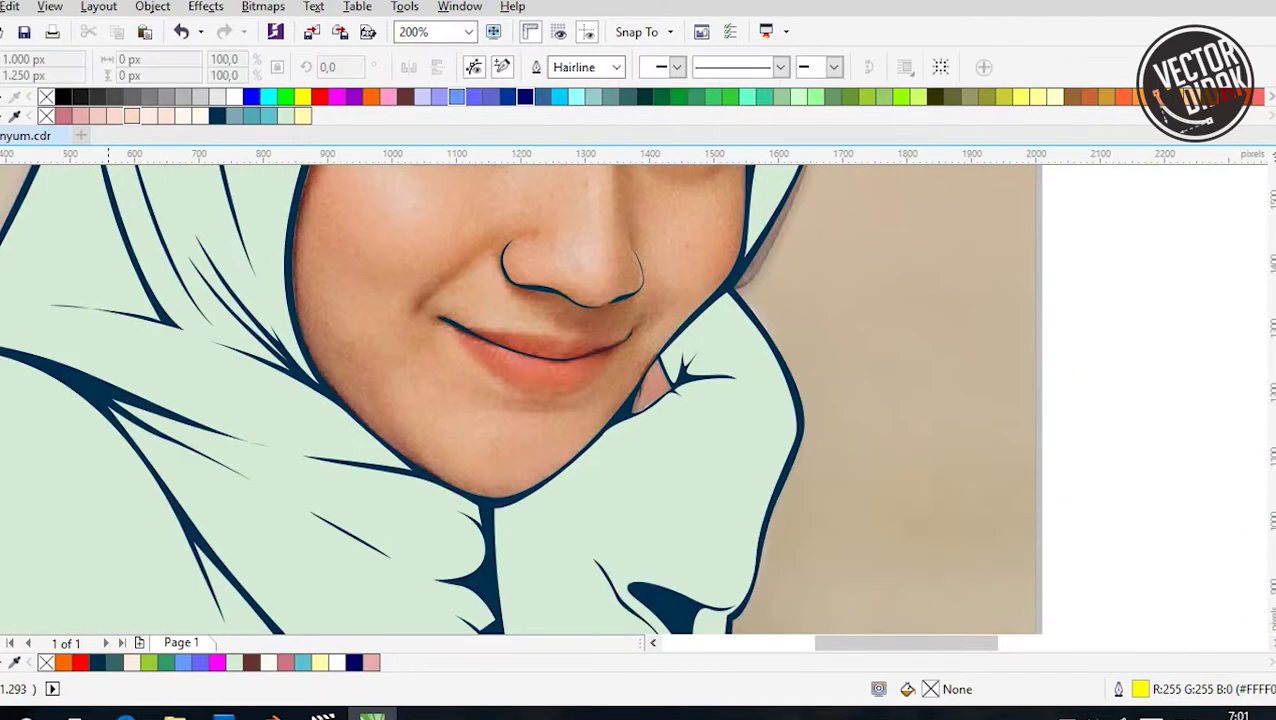
scroll(548, 346, "up", 1)
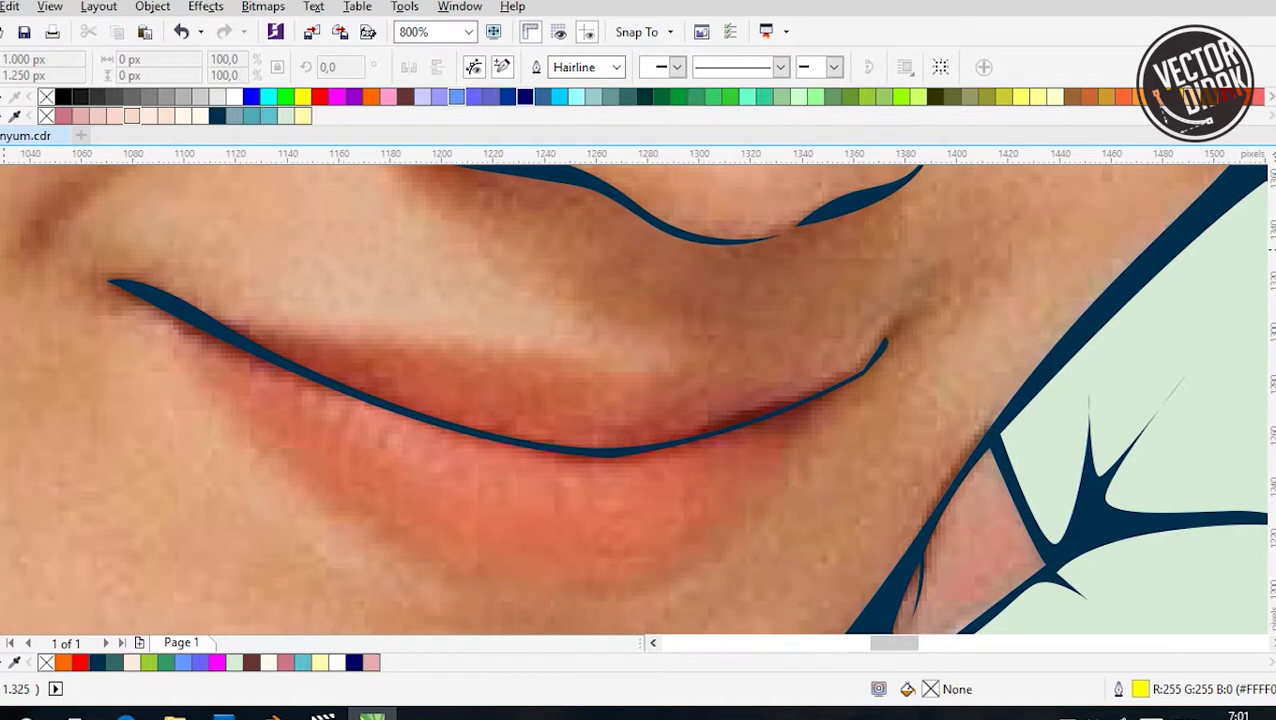
key("space")
key("space")
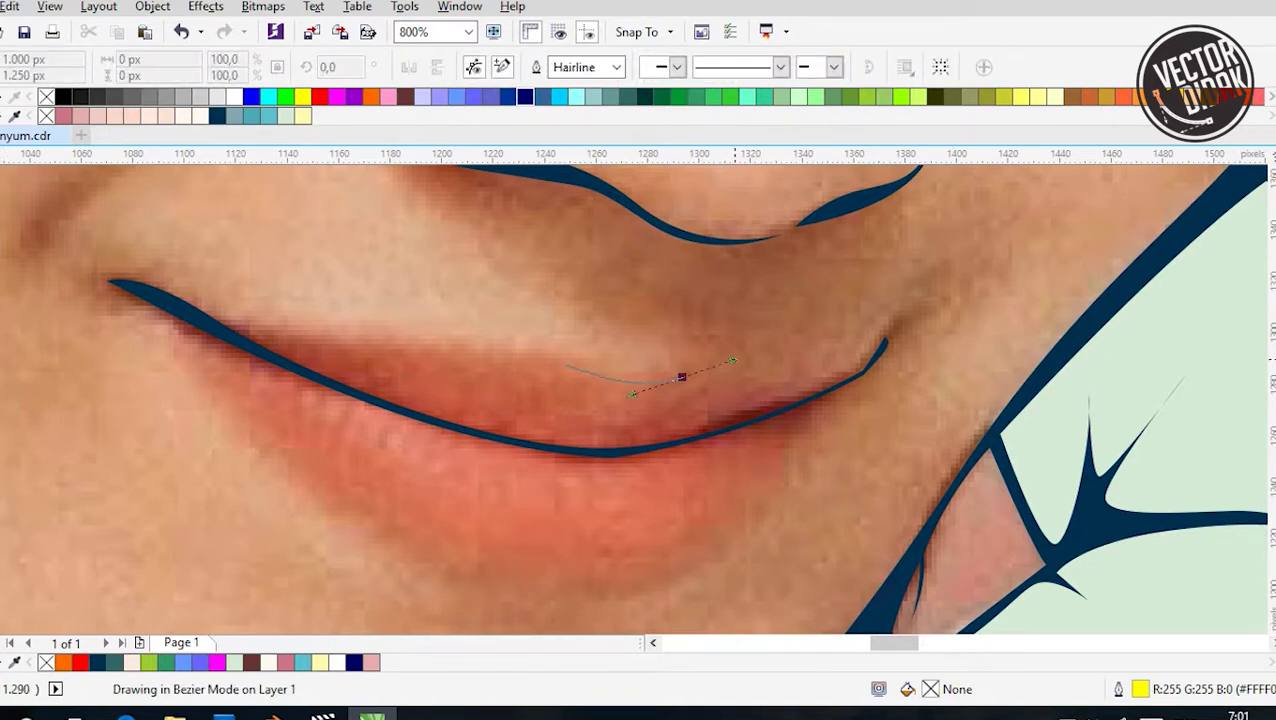
left_click_drag(733, 360, 735, 360)
scroll(848, 374, "up", 1)
left_click(869, 369)
key("ctrl+z")
left_click(889, 349)
scroll(917, 299, "down", 1)
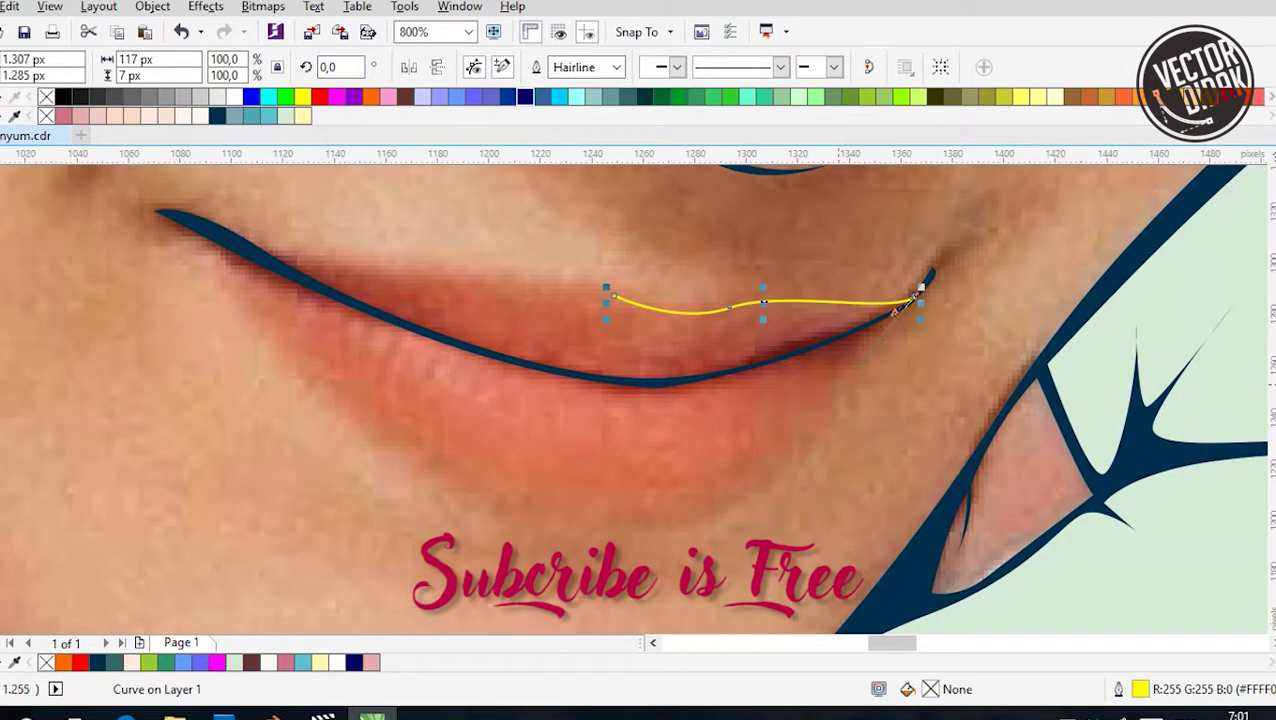
Continue the lip outline along the lower lip's bottom edge from the right mouth corner to the left corner
scroll(895, 311, "down", 1)
scroll(895, 311, "right", 1)
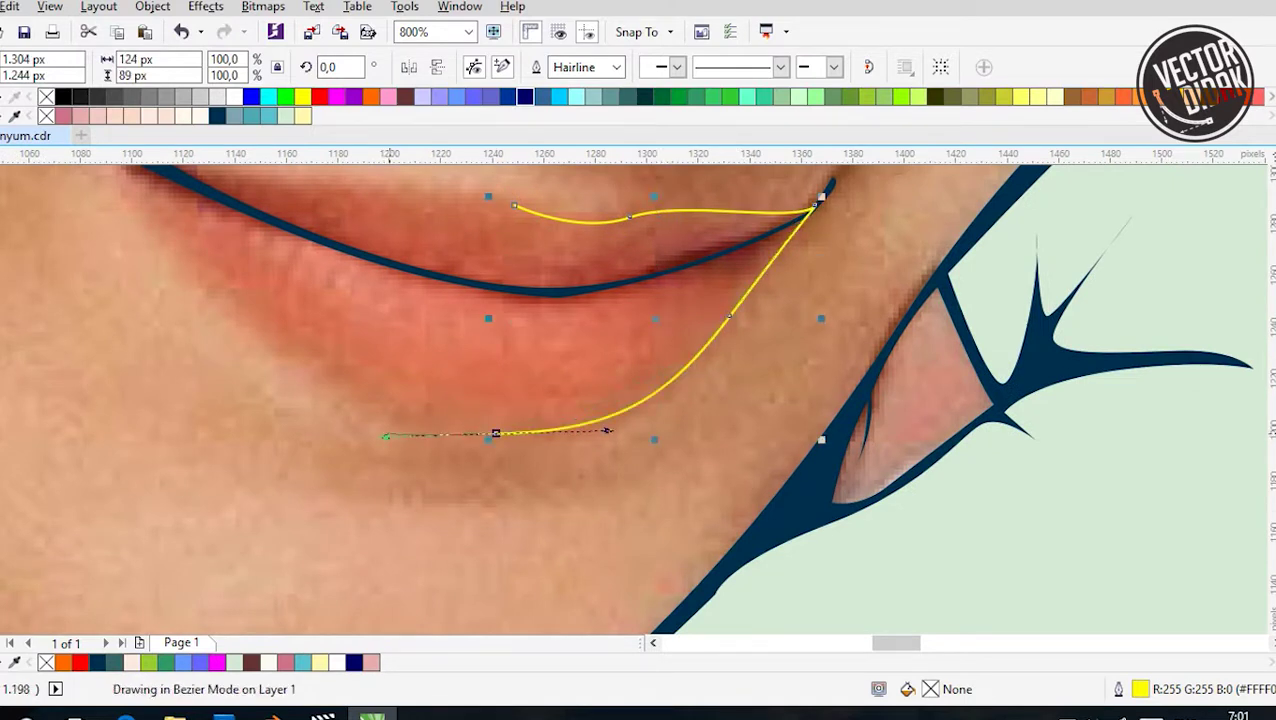
scroll(608, 430, "down", 1)
scroll(460, 385, "up", 1)
key("ctrl+z")
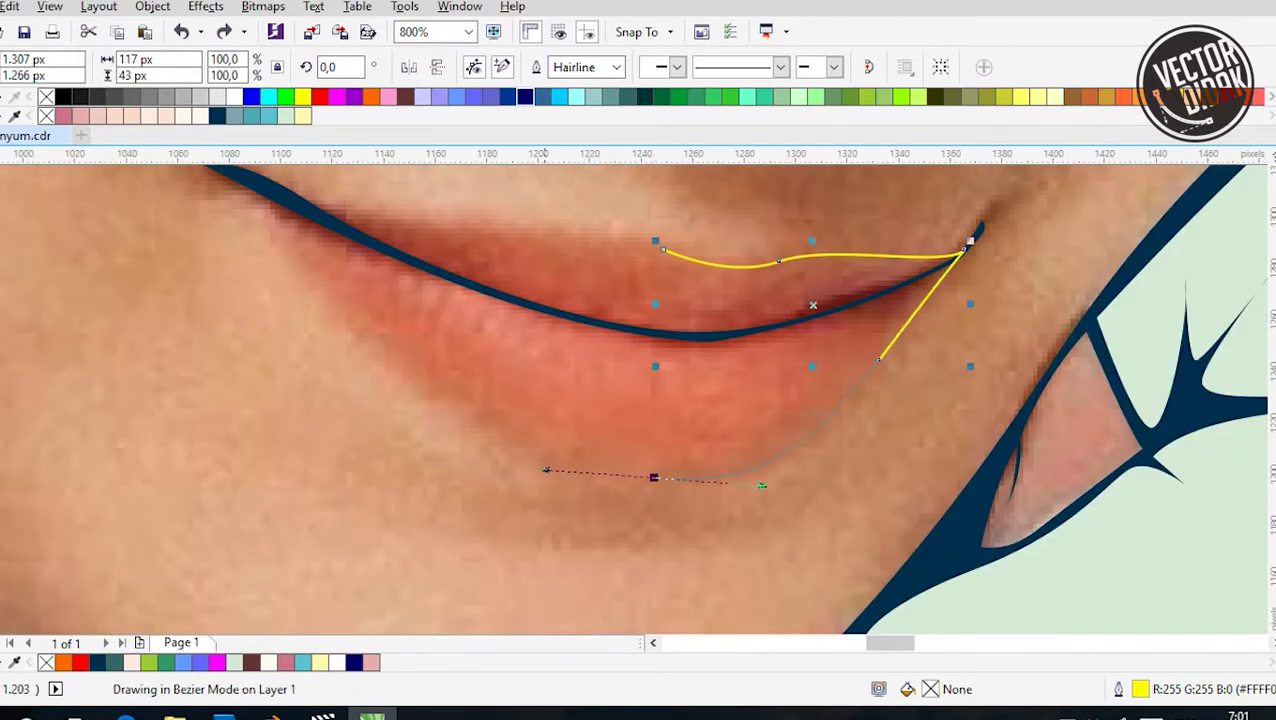
left_click_drag(762, 485, 762, 485)
scroll(762, 485, "down", 1)
scroll(862, 550, "up", 1)
left_click_drag(383, 318, 395, 310)
key("ctrl+z")
left_click(314, 244)
Trace the upper lip's left edge back to the cupid's bow, closing a lip outline about 289 × 117 px
scroll(388, 262, "up", 1)
scroll(403, 268, "down", 1)
scroll(420, 270, "up", 1)
key("ctrl+z")
scroll(615, 332, "down", 1)
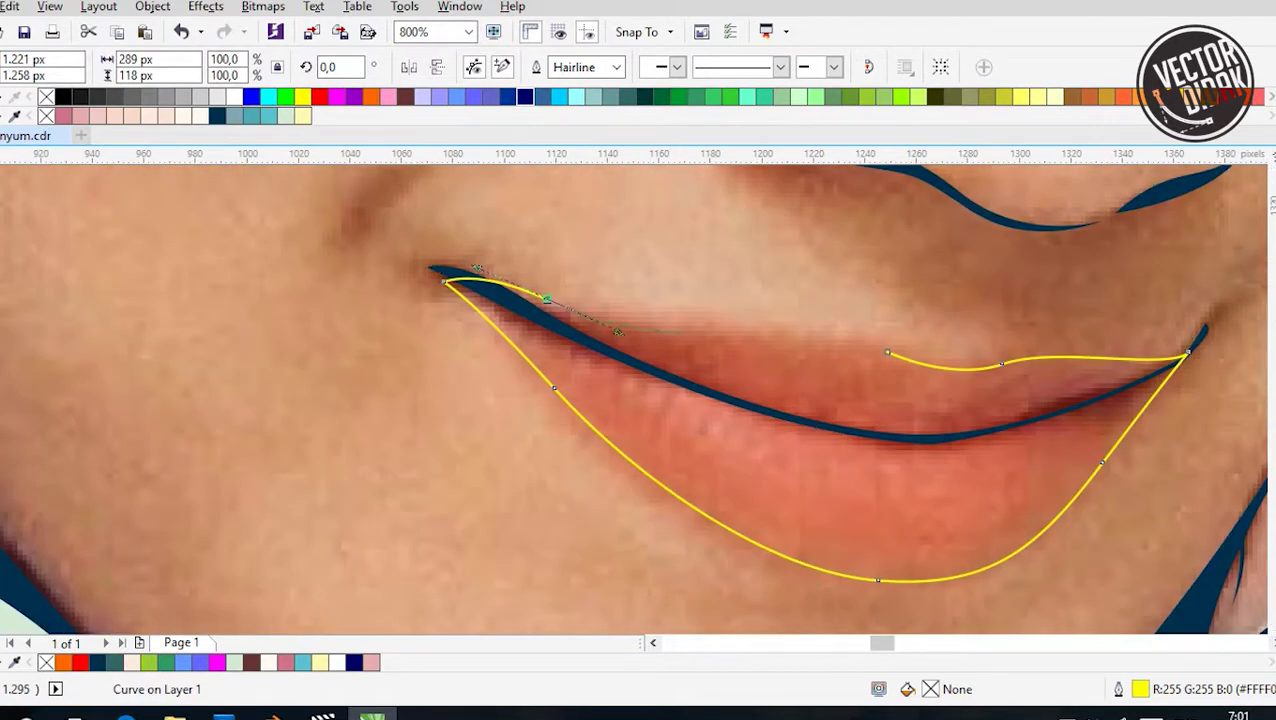
scroll(622, 334, "up", 1)
left_click_drag(473, 298, 662, 314)
scroll(854, 305, "down", 1)
scroll(854, 305, "up", 1)
left_click(765, 368)
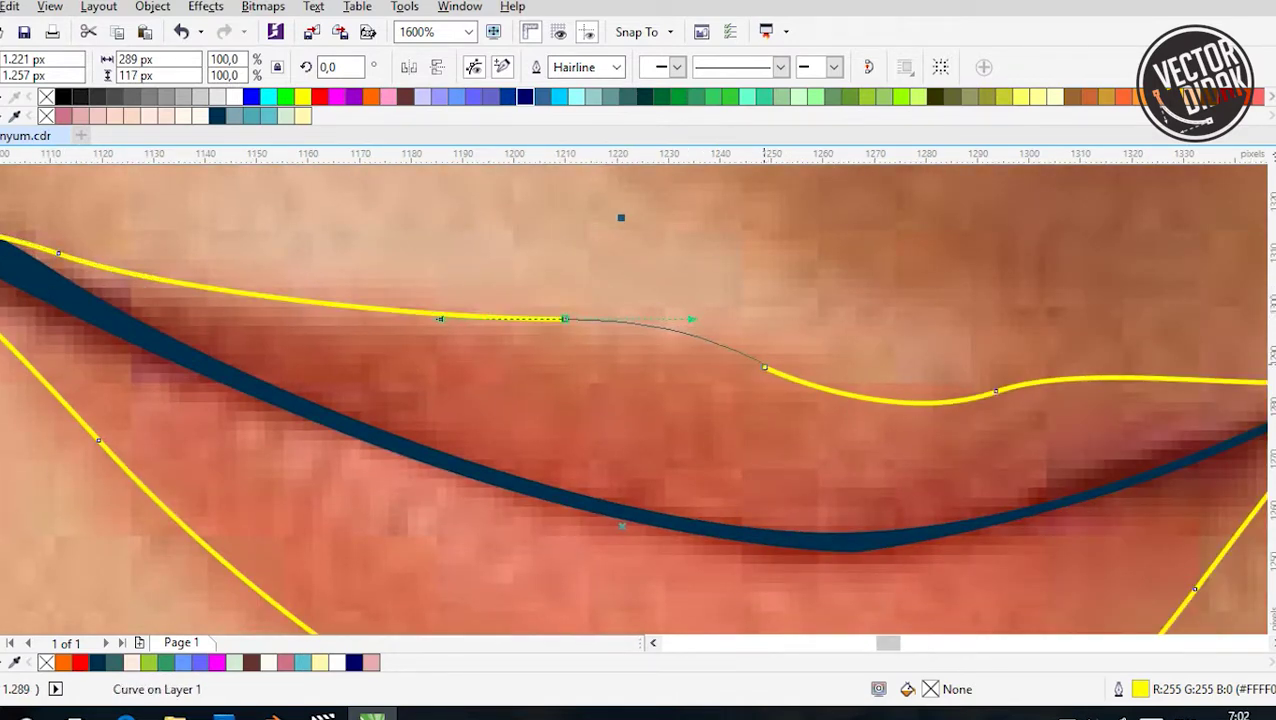
Refine the nodes and curve handles of the lip outline so its bottom edge follows the lower lip
scroll(511, 320, "down", 2)
key("F10")
scroll(599, 394, "up", 1)
left_click(541, 393)
left_click_drag(541, 393, 550, 390)
left_click_drag(698, 366, 705, 370)
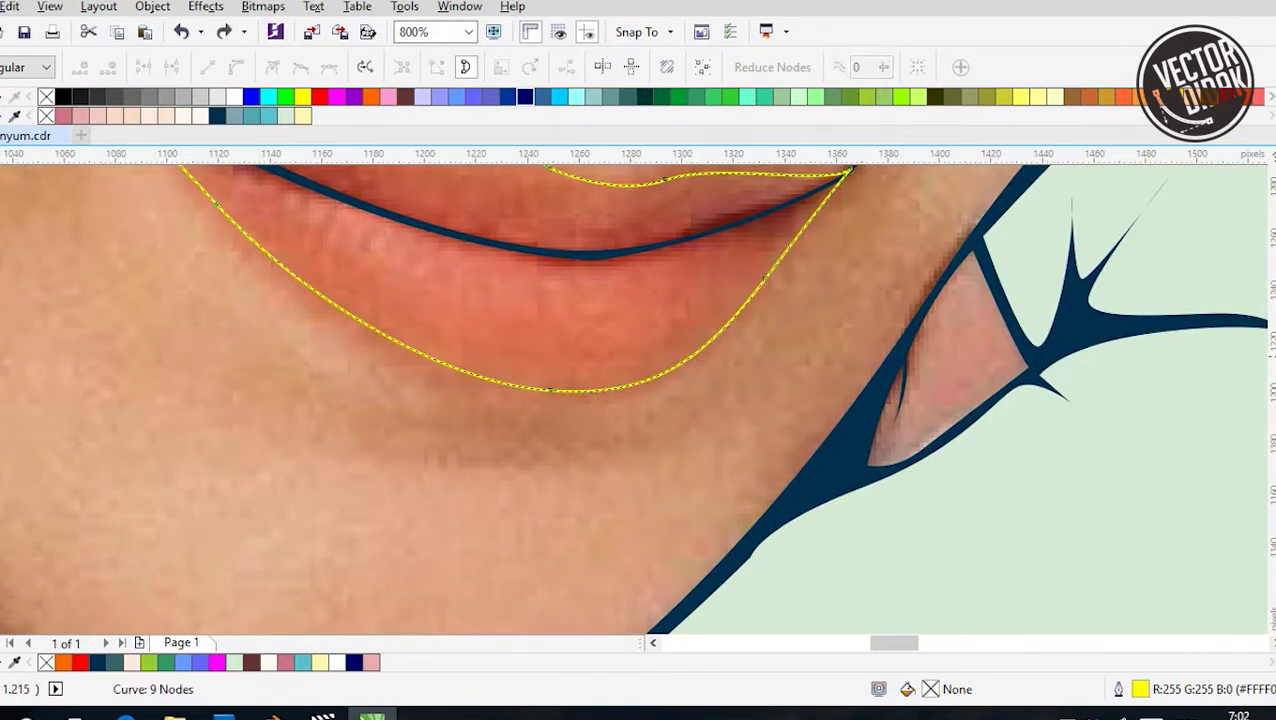
key("space")
scroll(711, 365, "down", 2)
scroll(660, 320, "up", 2)
key("F10")
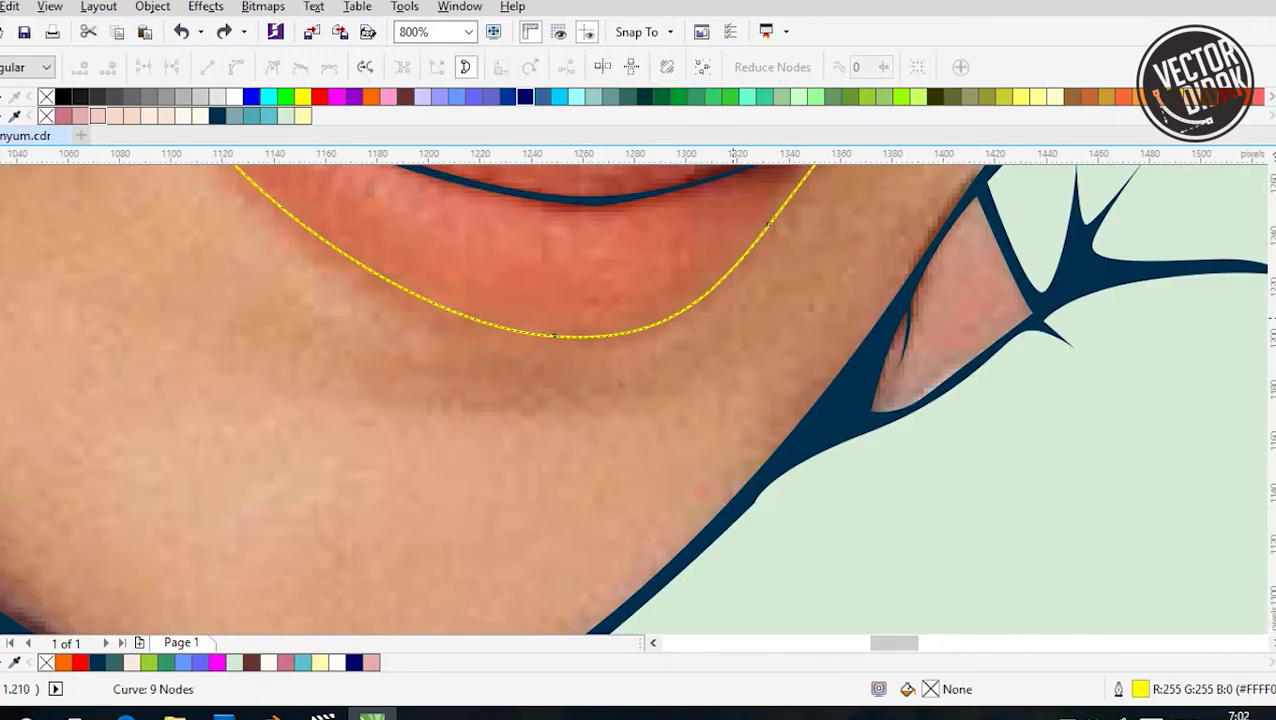
left_click_drag(533, 402, 533, 404)
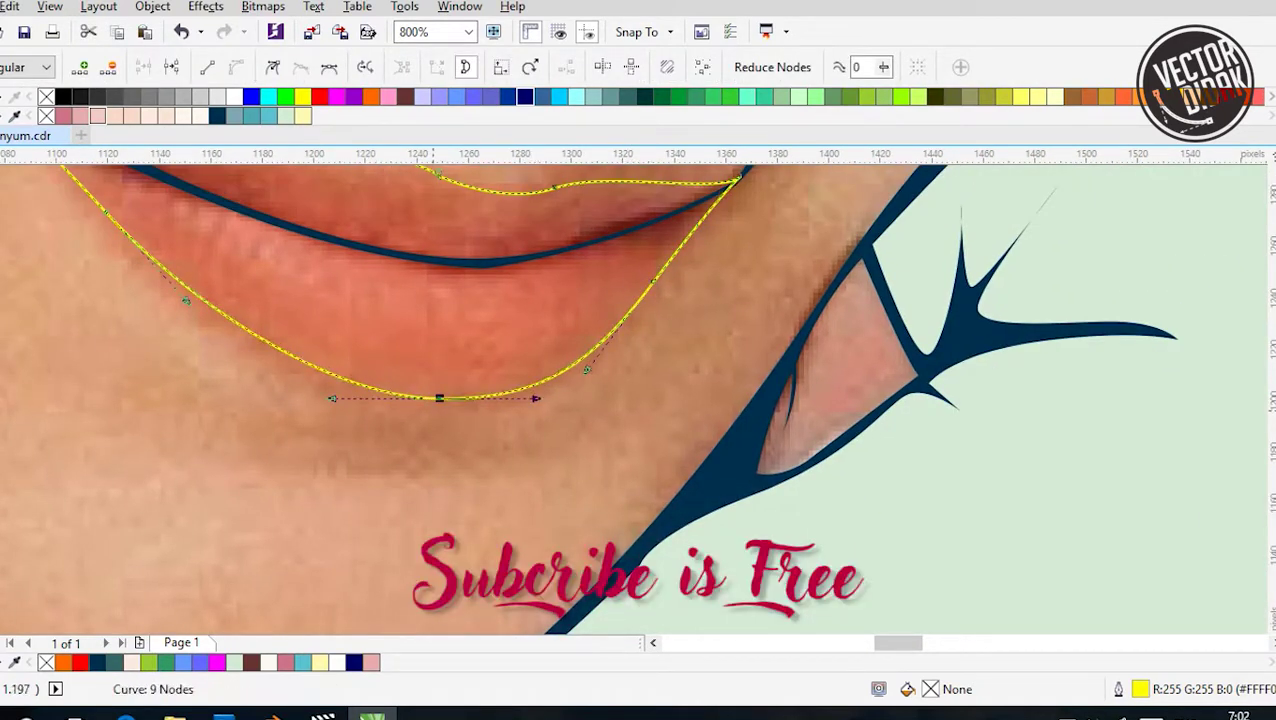
scroll(435, 376, "down", 1)
Give the closed lip shape a magenta outline
key("space")
scroll(263, 240, "down", 1)
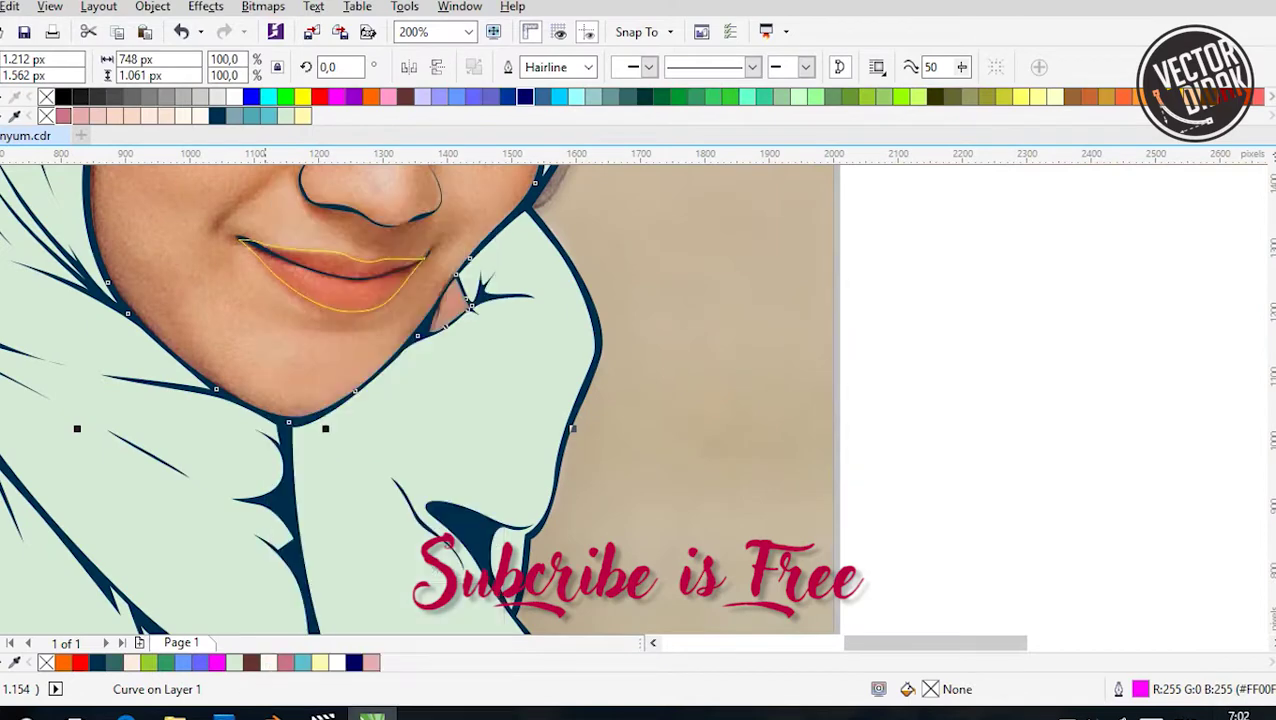
scroll(375, 312, "up", 1)
left_click(430, 370)
scroll(293, 600, "down", 2)
key("Escape")
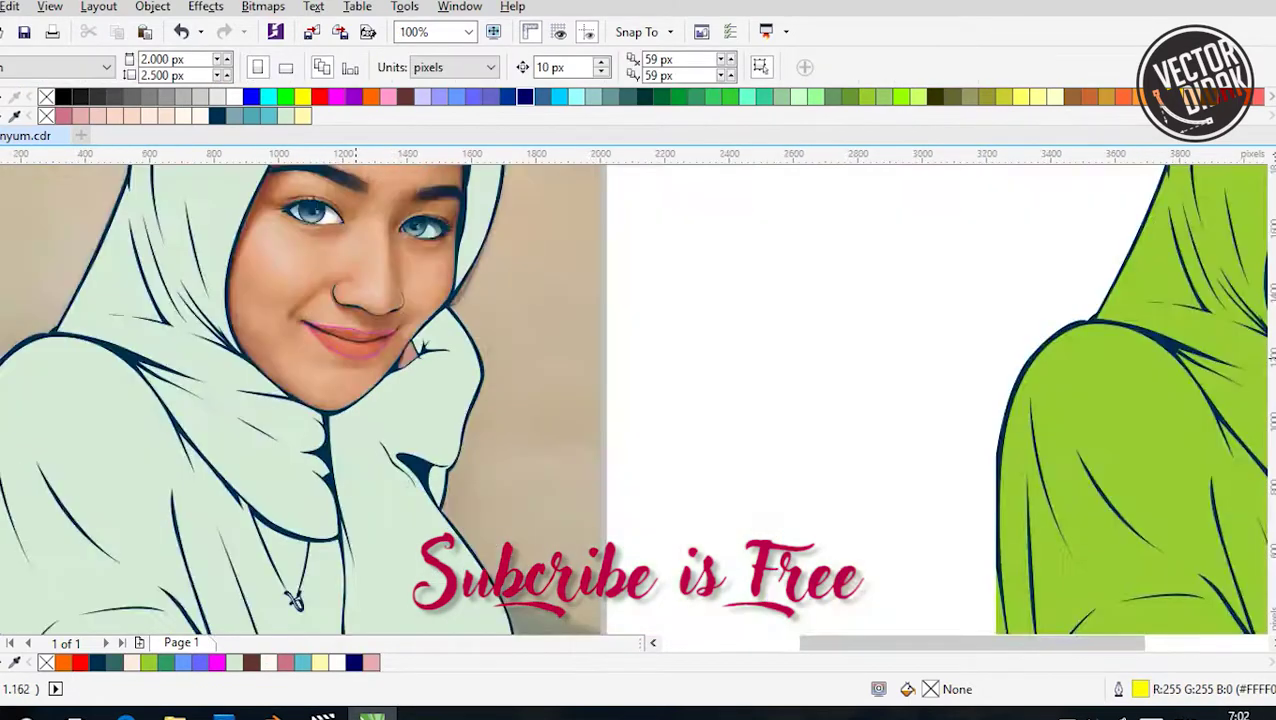
Convert the unlocked portrait photo bitmap to CMYK colour mode and lock it again
scroll(345, 318, "up", 2)
scroll(355, 325, "down", 1)
scroll(355, 325, "left", 2)
scroll(710, 306, "up", 1)
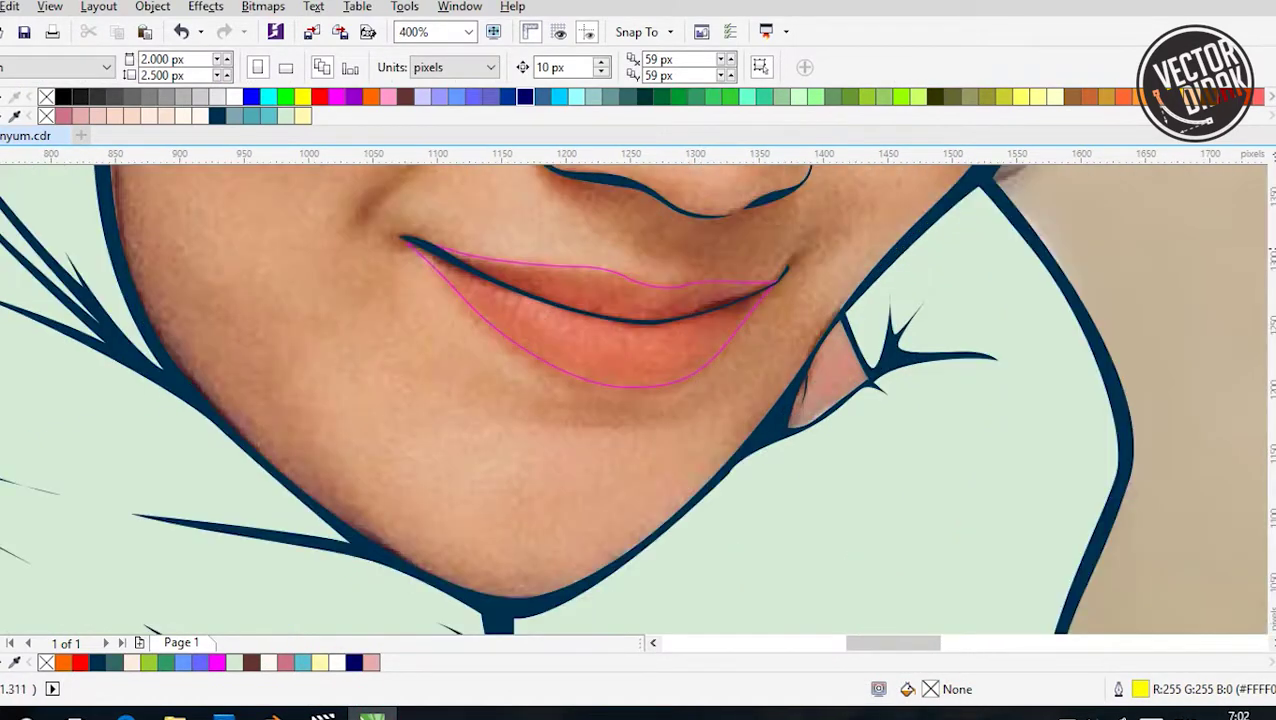
scroll(346, 382, "down", 2)
right_click(597, 321)
left_click(640, 333)
left_click(263, 6)
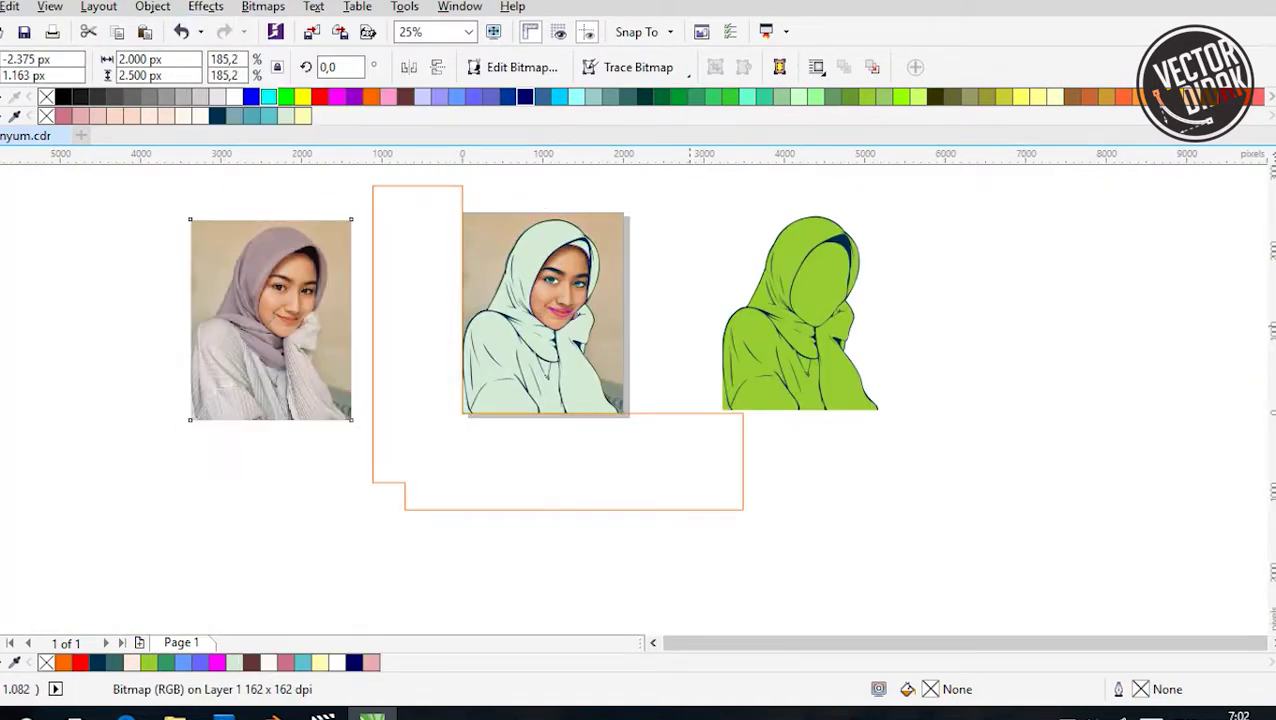
scroll(619, 266, "up", 1)
left_click(263, 6)
mouse_move(285, 197)
left_click(534, 330)
right_click(605, 400)
left_click(612, 370)
Trace a closed mouth-shadow shape about 345 × 88 px around the line between the lips, extending past both corners
scroll(465, 312, "up", 1)
scroll(468, 310, "up", 1)
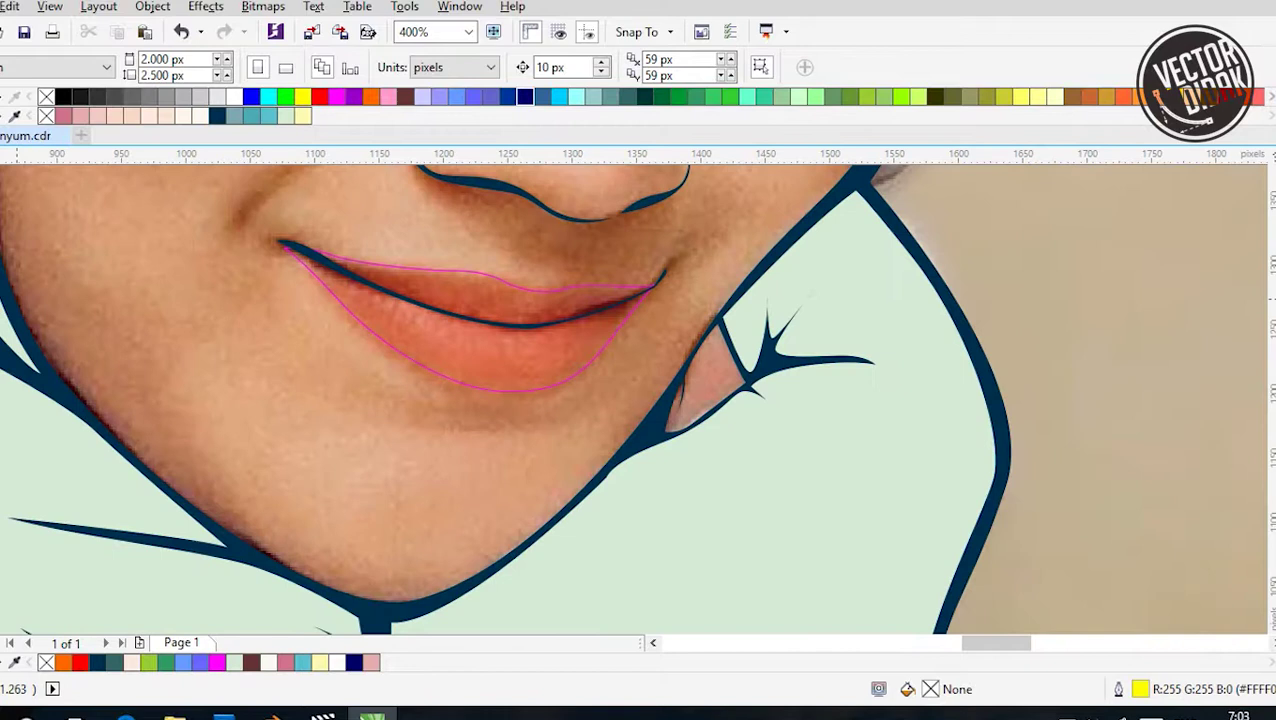
scroll(386, 300, "up", 1)
left_click_drag(760, 355, 828, 327)
left_click(882, 397)
left_click(995, 186)
left_click(165, 180)
left_click(108, 195)
left_click(165, 297)
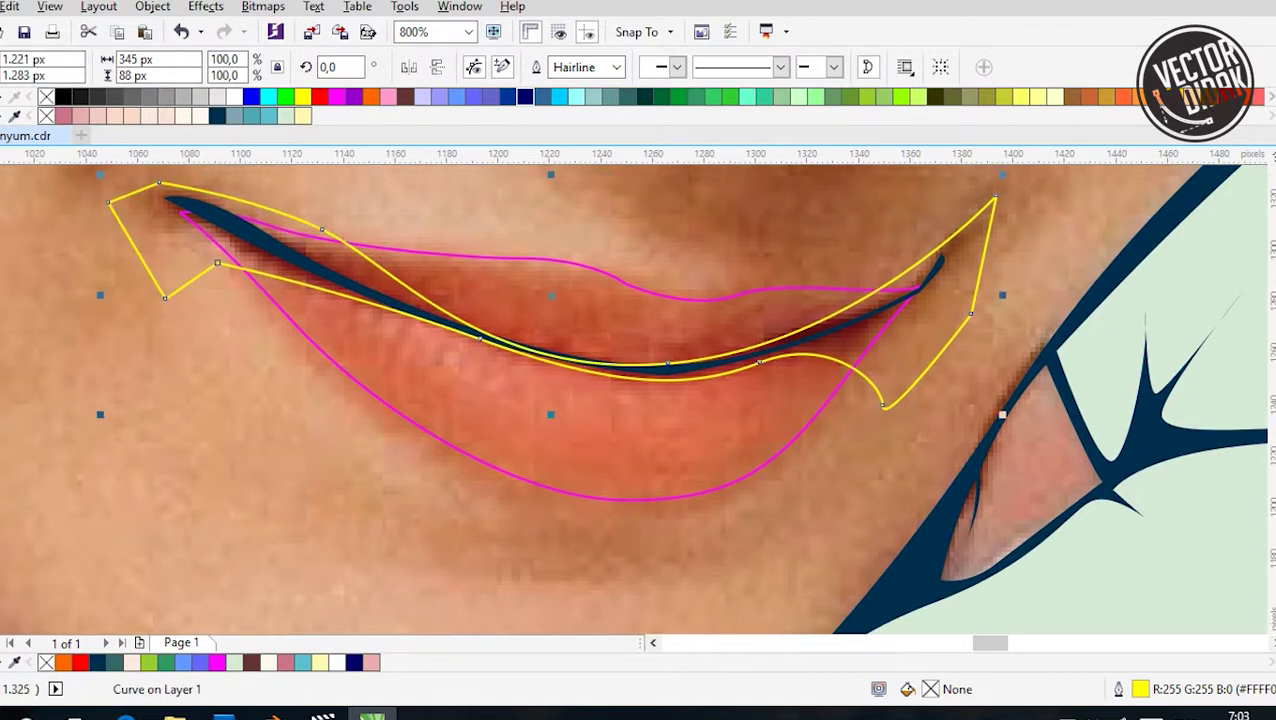
Move the lip outline's left corner node up onto the dark blue mouth line
key("F10")
scroll(178, 205, "up", 4)
left_click_drag(182, 203, 183, 204)
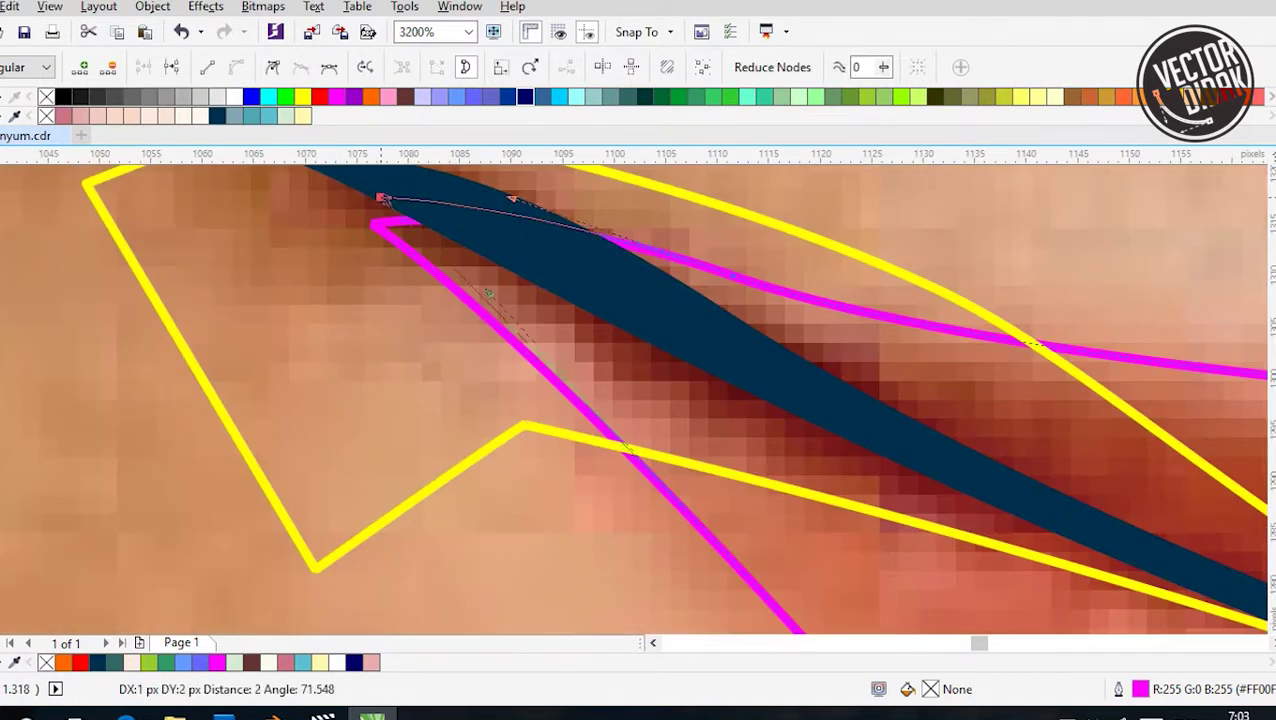
left_click_drag(383, 198, 383, 198)
scroll(383, 198, "down", 2)
Intersect the mouth-shadow shape with the magenta lip shape and delete the original shadow outline
key("space")
left_click(240, 198, "shift")
left_click(240, 198)
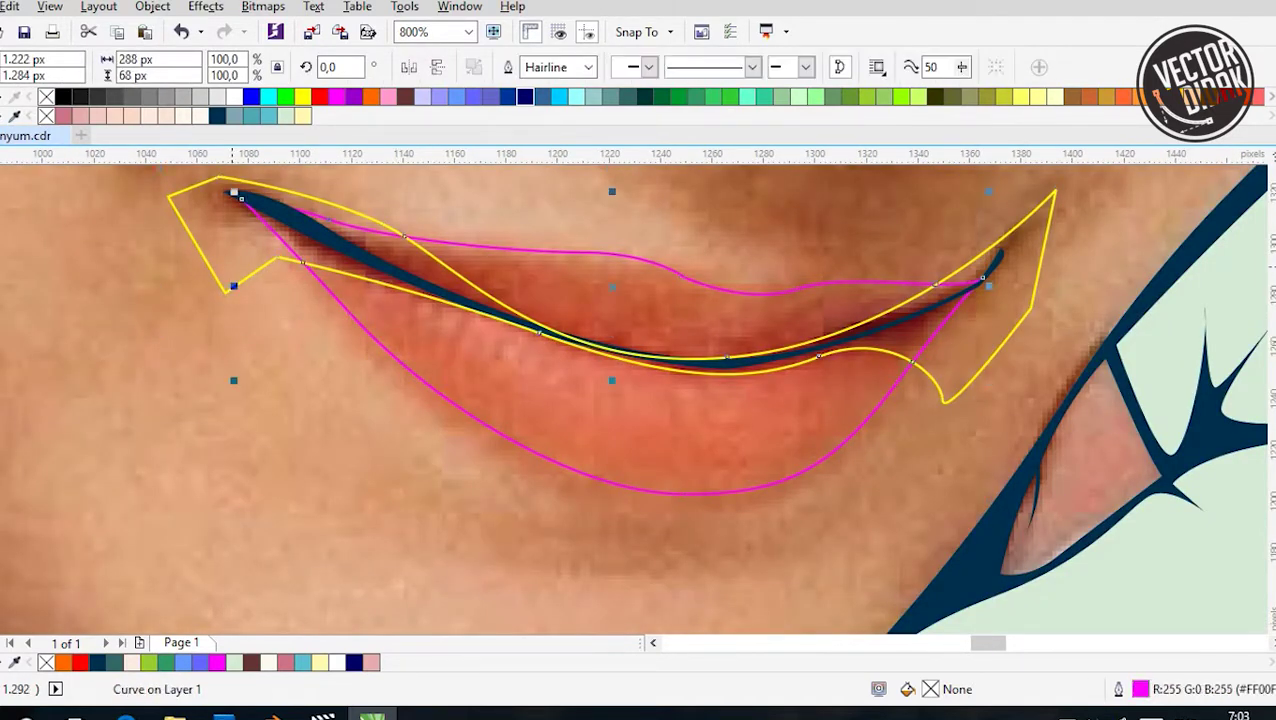
key("Delete")
Sample a dark red (C 43, M 93, Y 100, K 9) from the photo's lips and fill the mouth shadow with it
key("i")
scroll(435, 265, "up", 1)
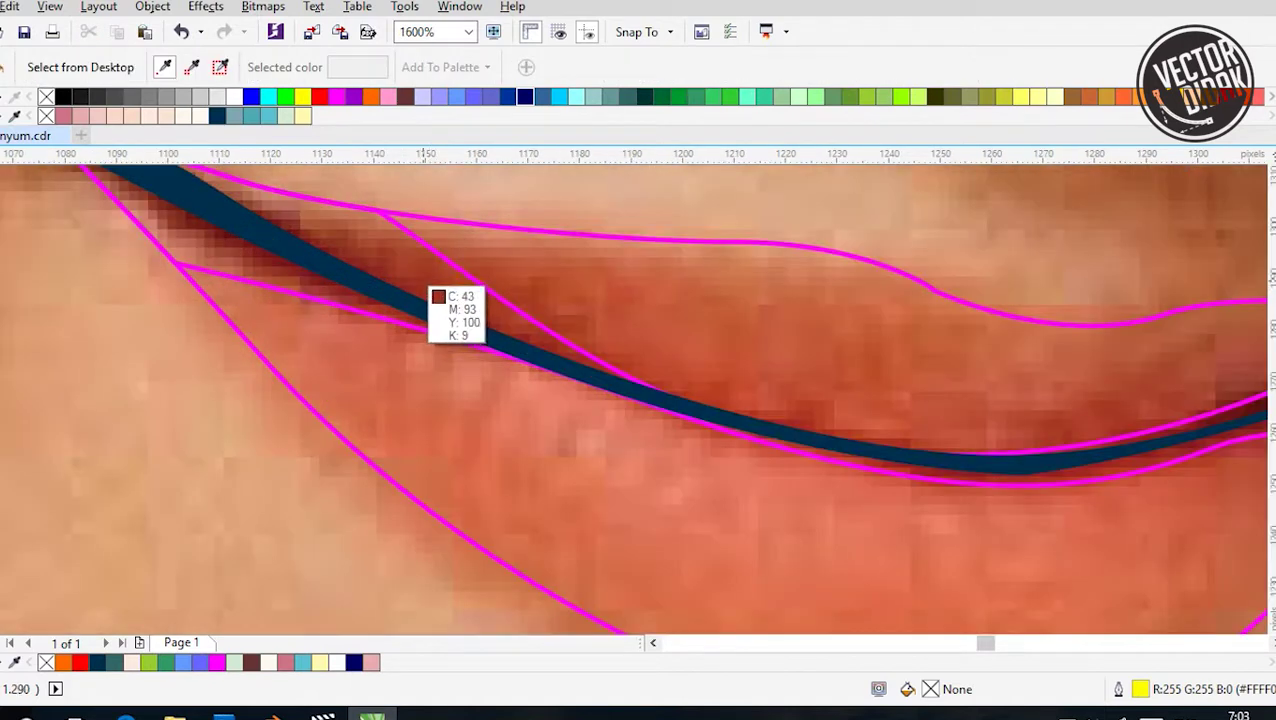
left_click(420, 280)
left_click(420, 280)
scroll(24, 222, "down", 2)
key("space")
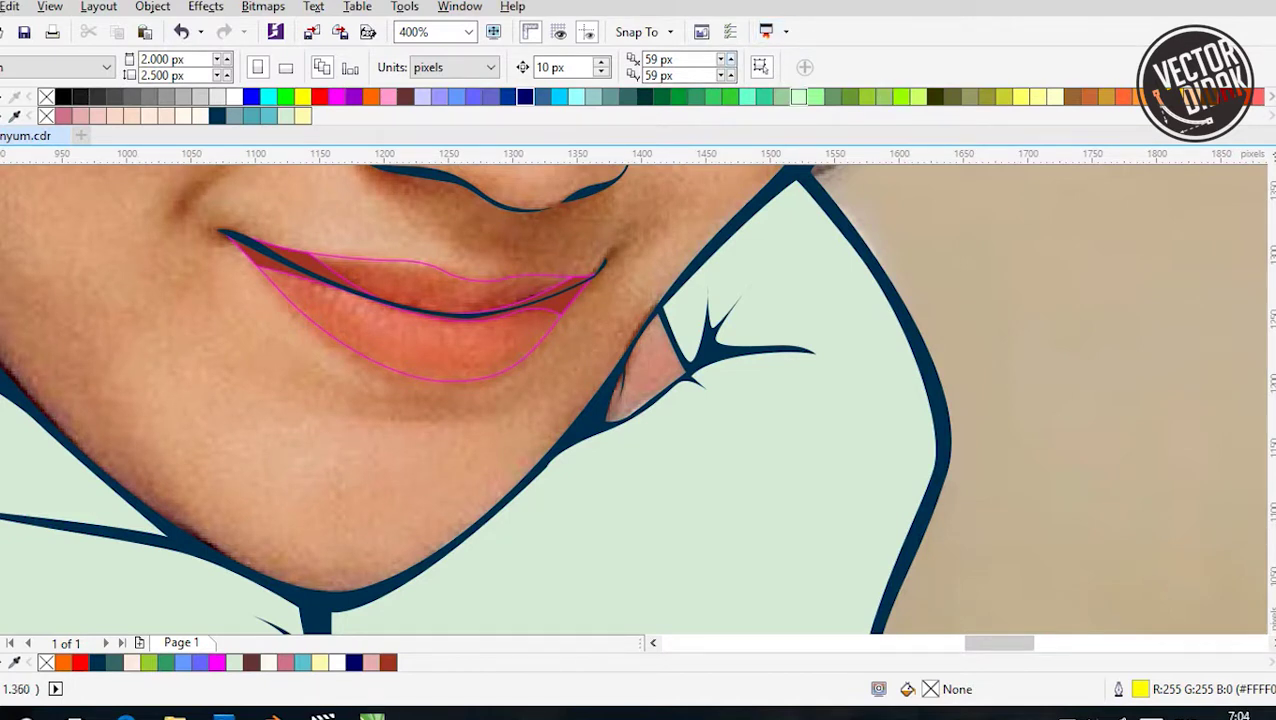
Trace a closed leaf-shaped highlight about 85 px wide on the left part of the lower lip
scroll(640, 400, "down", 1)
key("F5")
scroll(310, 260, "up", 2)
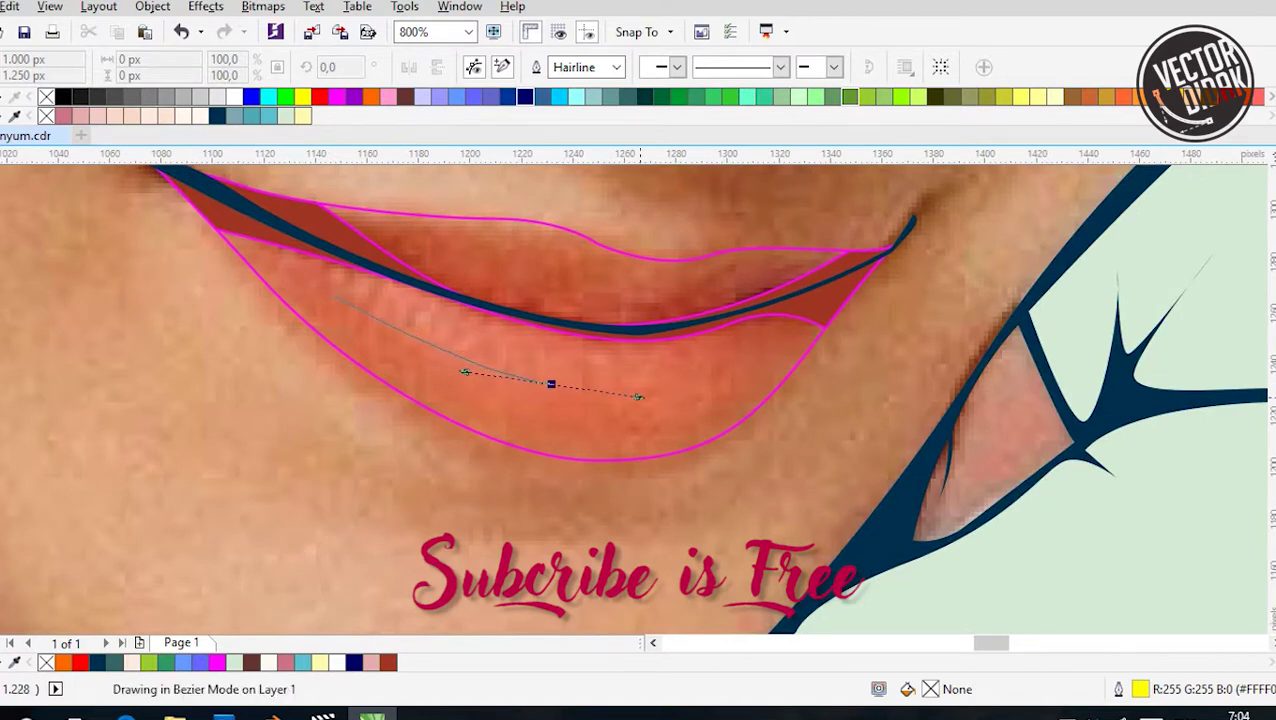
left_click_drag(638, 396, 638, 396)
scroll(485, 335, "up", 1)
left_click(197, 267)
scroll(300, 260, "down", 1)
scroll(264, 230, "up", 1)
Trace a thin closed highlight about 49 × 10 px on the upper lip, left of the cupid's bow
left_click(264, 230)
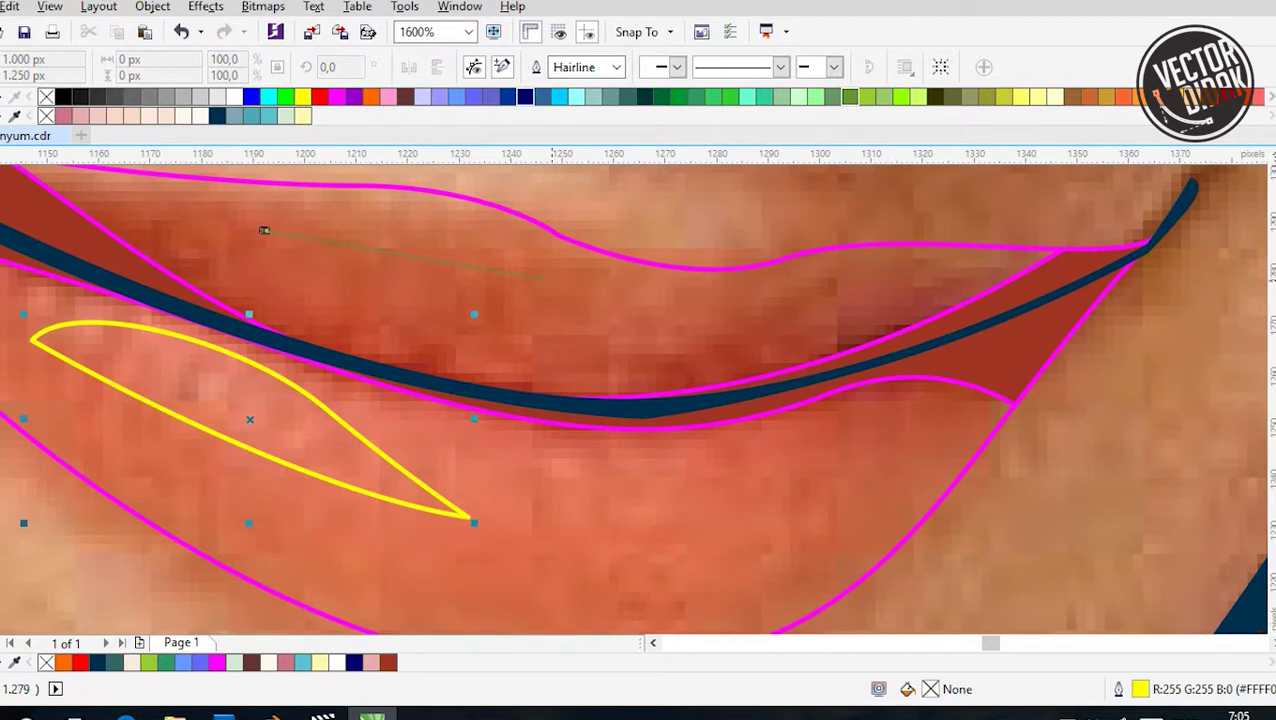
left_click_drag(518, 263, 592, 286)
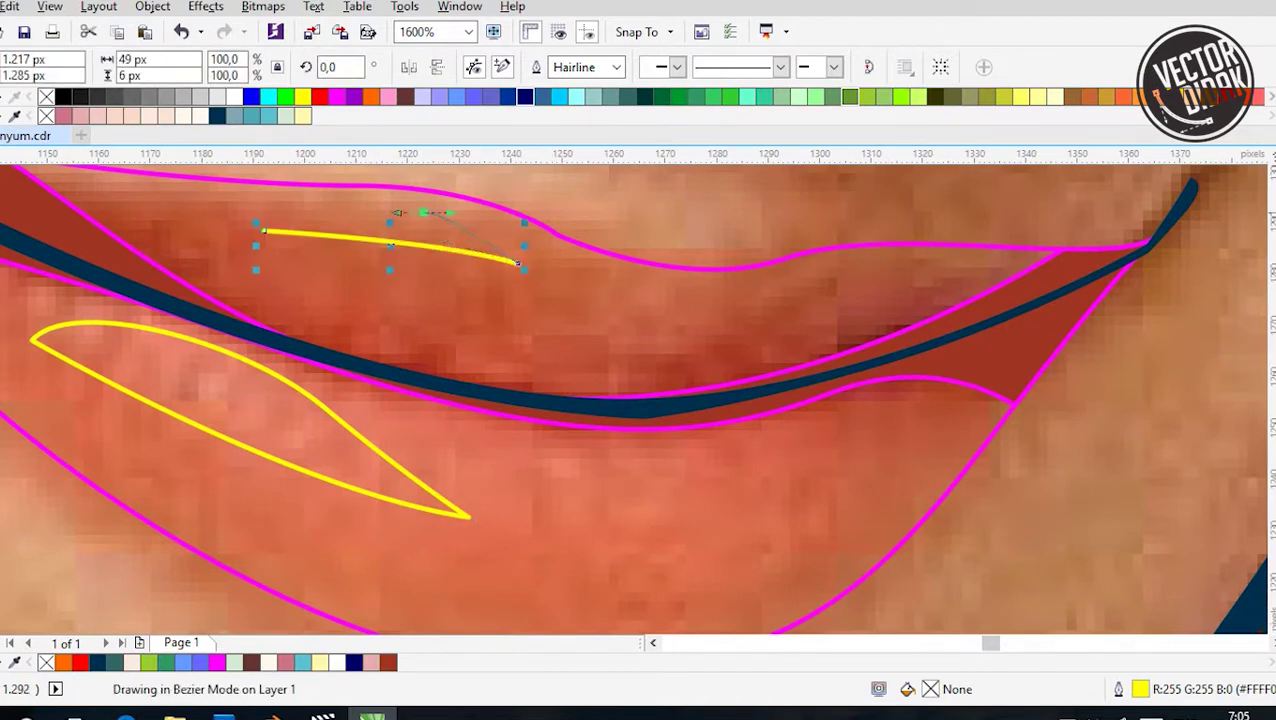
left_click_drag(497, 217, 497, 217)
scroll(316, 257, "down", 1)
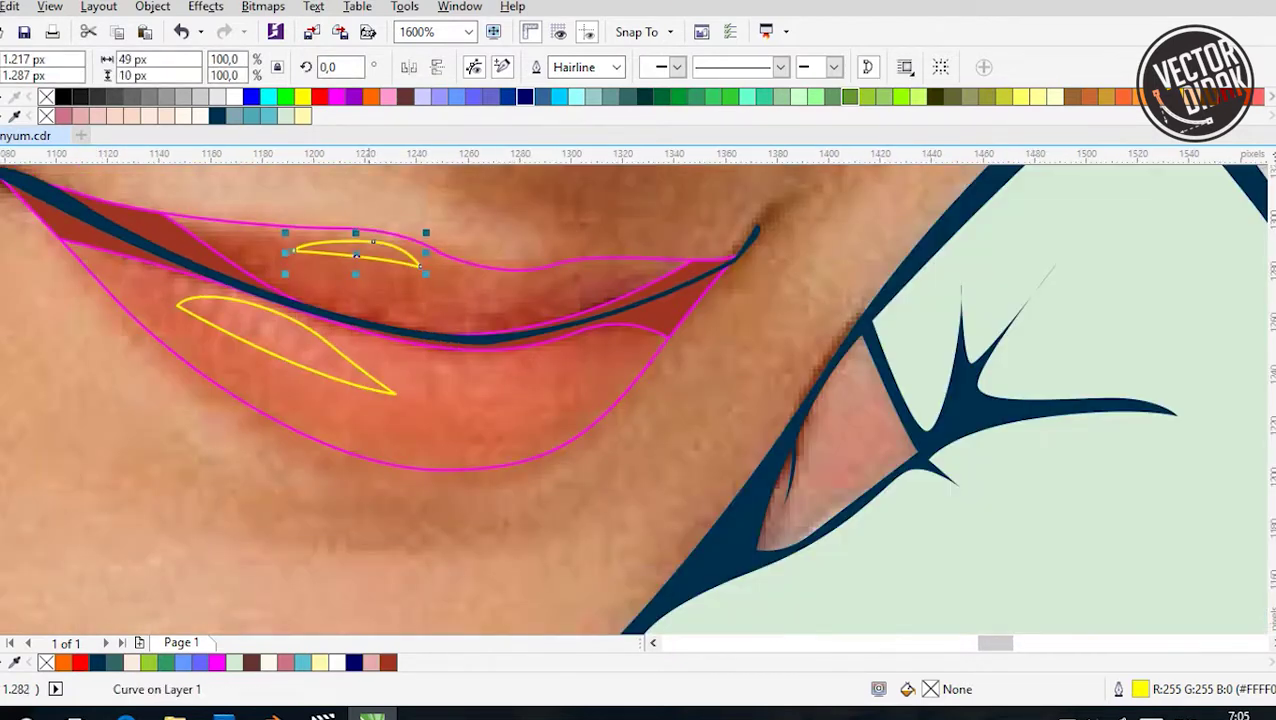
Trace a small closed highlight about 45 × 10 px on the right part of the lower lip
scroll(316, 257, "down", 2)
left_click(505, 310)
scroll(589, 293, "up", 2)
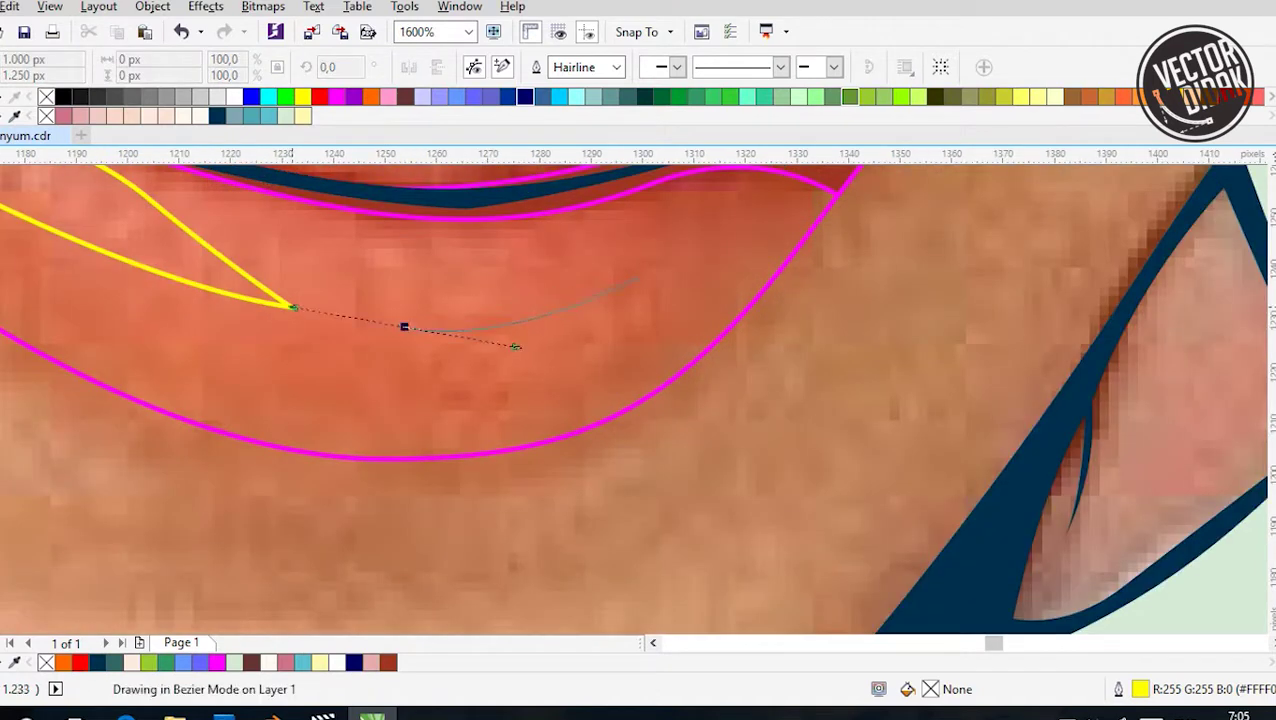
left_click(640, 278)
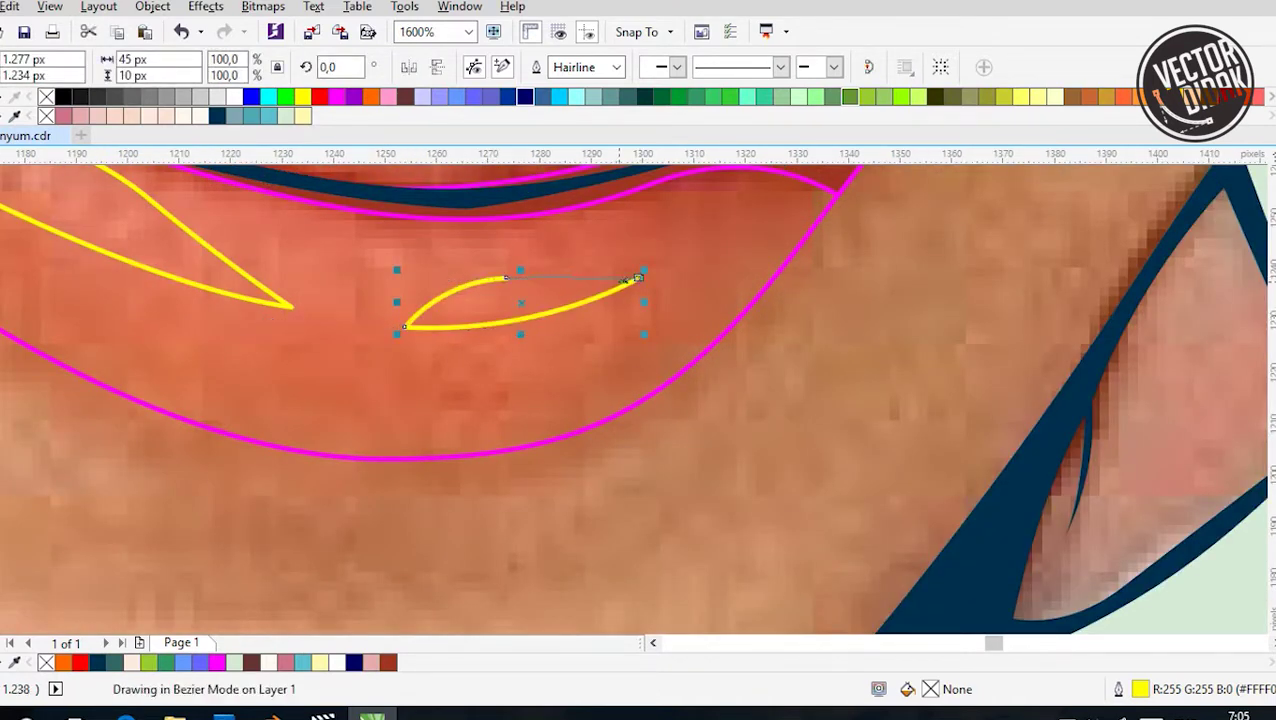
scroll(638, 278, "down", 4)
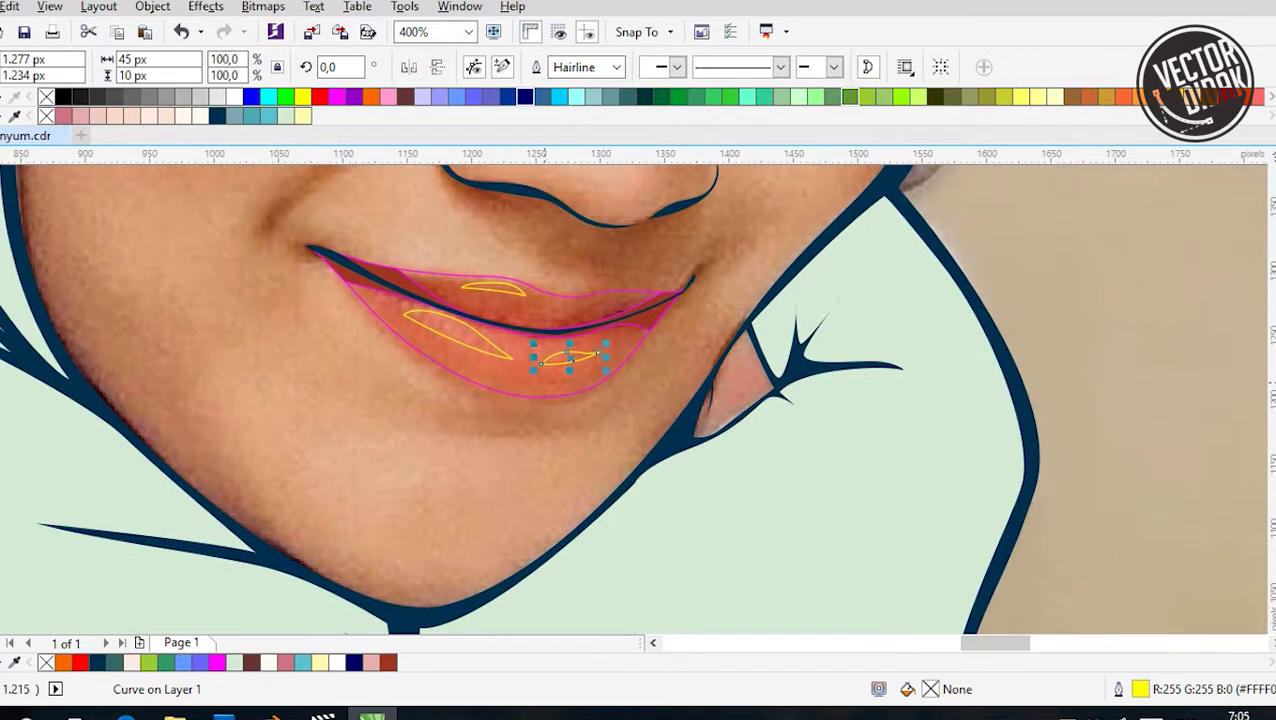
Trace the curved inner edge of a lower-lip shading shape from the mouth line beneath the highlights, about 131 × 49 px
scroll(547, 380, "up", 2)
left_click(336, 231)
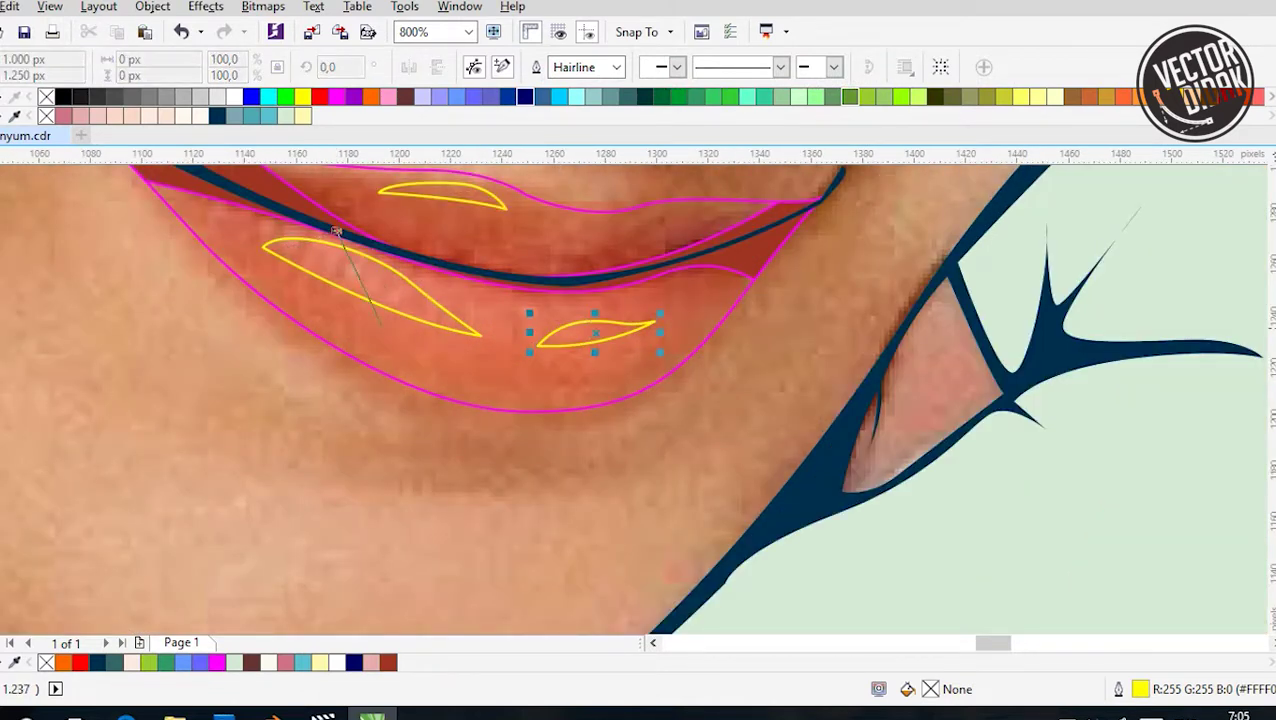
left_click_drag(679, 384, 679, 384)
left_click_drag(648, 277, 693, 287)
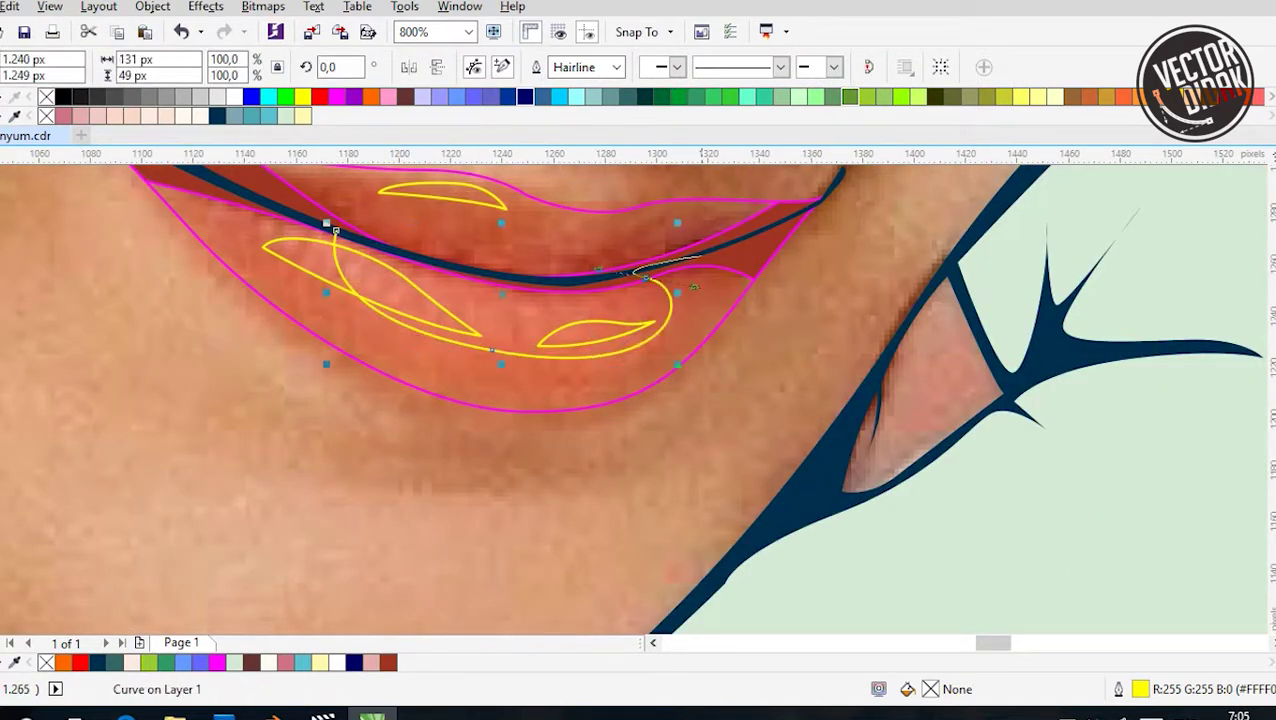
Extend the lower-lip shading outline around the outside of the lip and close it at about 286 × 123 px
left_click(839, 231)
left_click(772, 367)
left_click(561, 471)
left_click(271, 471)
left_click(196, 341)
left_click(140, 233)
left_click(372, 288)
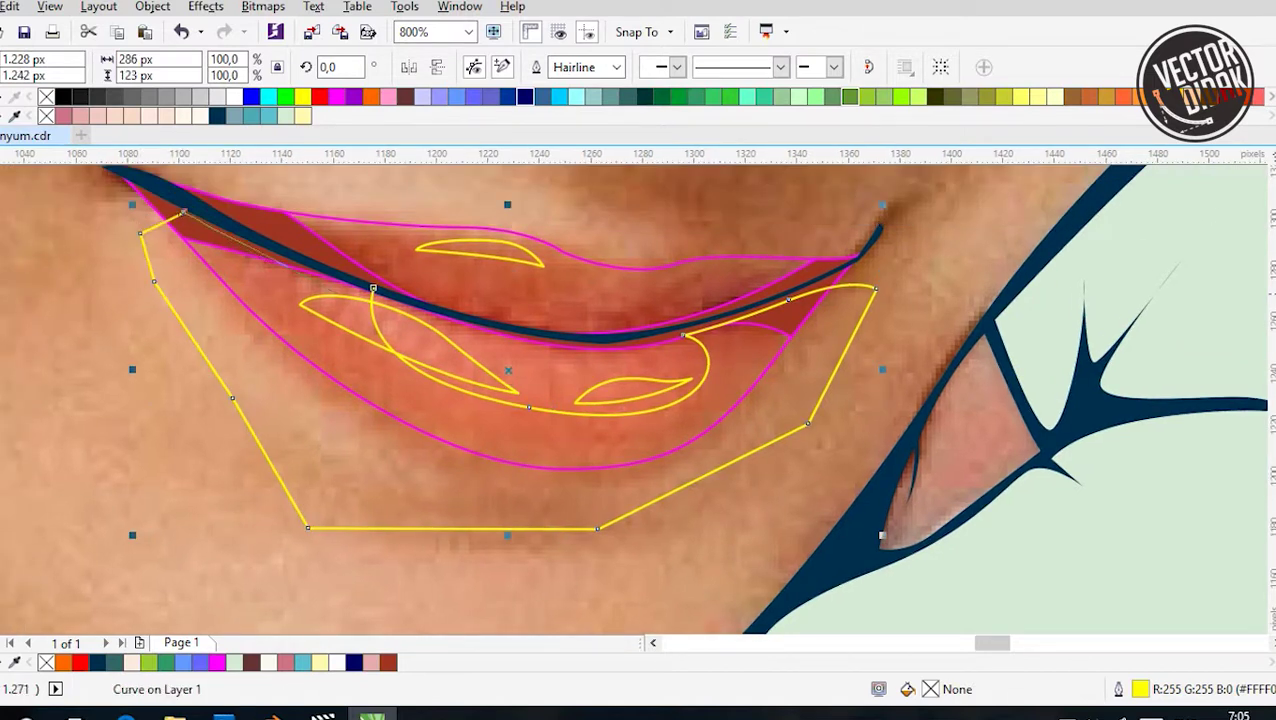
left_click(372, 288)
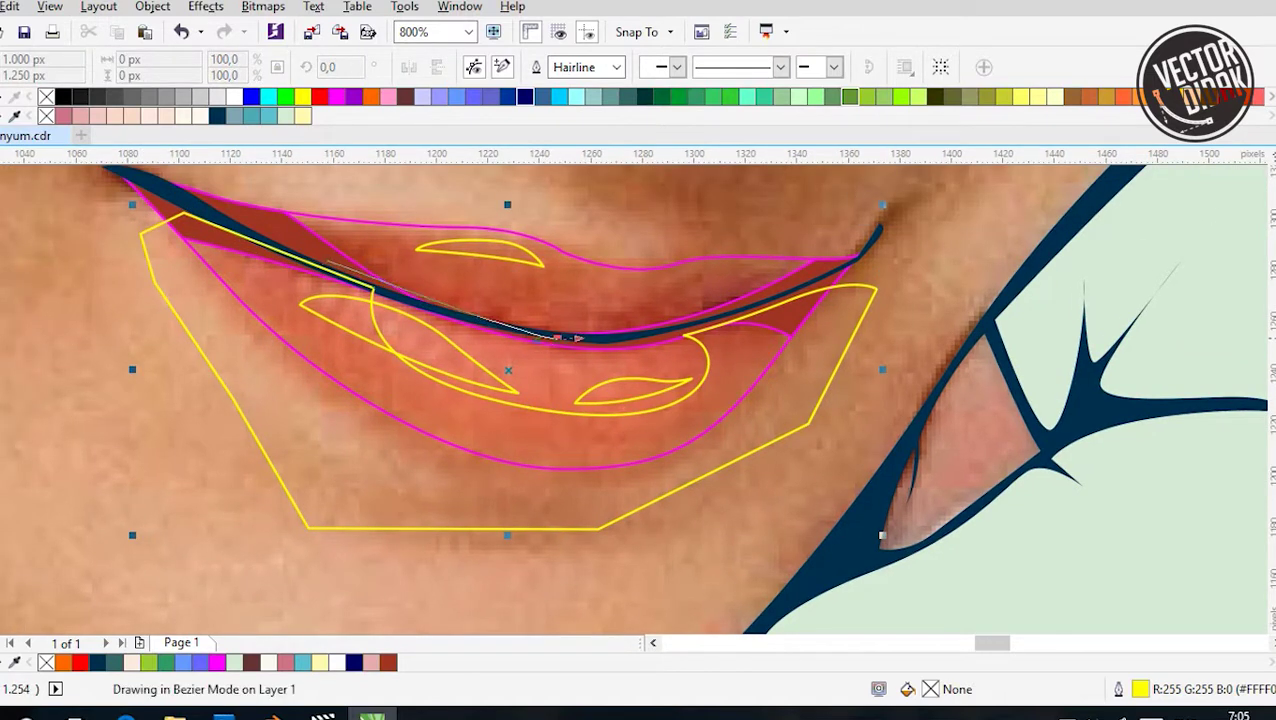
Trace a closed shape about 176 × 60 px over the left part of the upper lip and intersect it with the lip
left_click(566, 338)
left_click_drag(651, 268, 651, 268)
left_click(676, 214)
left_click_drag(415, 185, 383, 185)
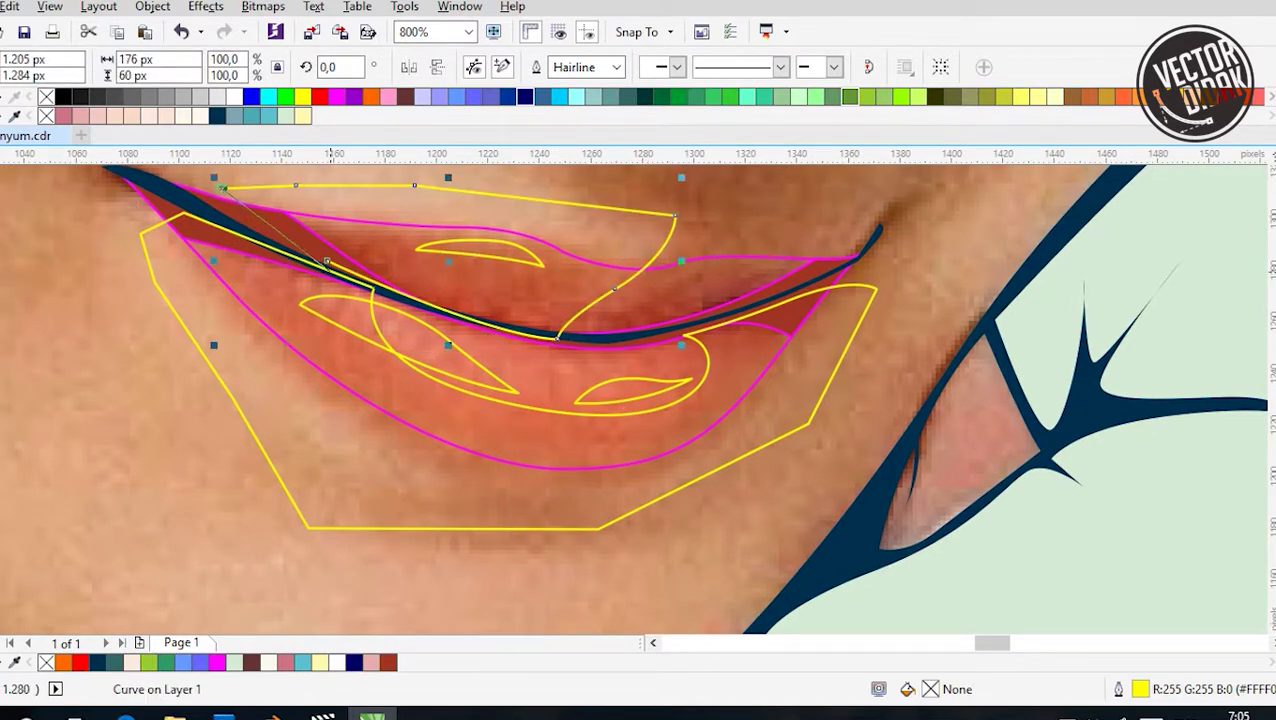
key("ctrl+z")
key("ctrl+z")
key("ctrl+z")
key("ctrl+z")
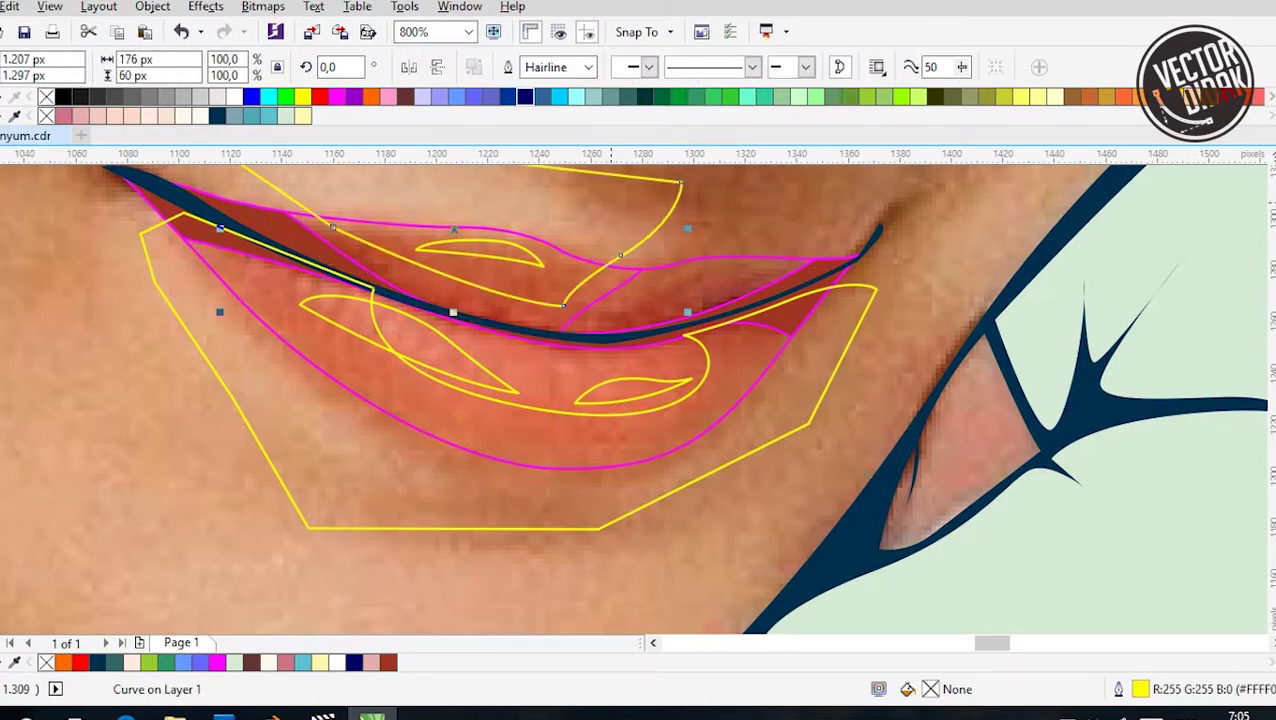
Fill the left upper-lip shading shape with the photo's lip colour, C21 M75 Y74 K0
key("i")
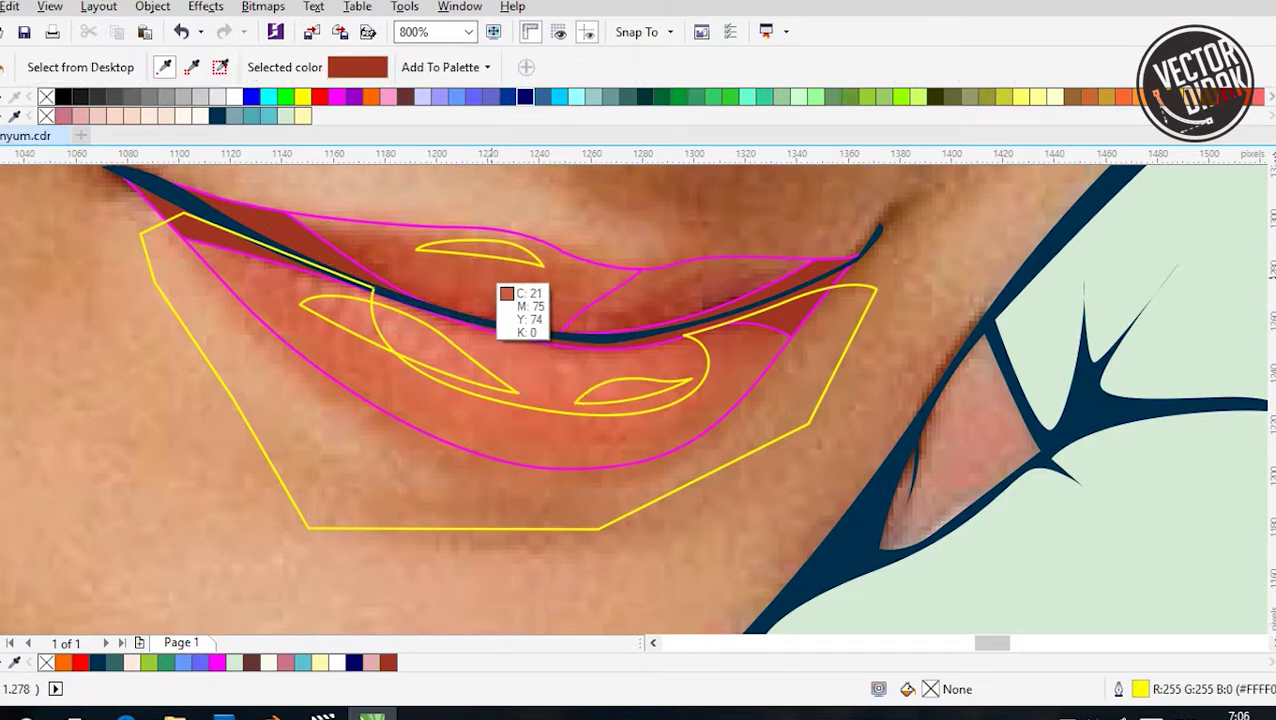
left_click(507, 292)
left_click(490, 280)
key("space")
Intersect the lower-lip shading outline with the lips, delete the leftover outline and fill the new shape with a sampled orange-red
left_click(229, 404)
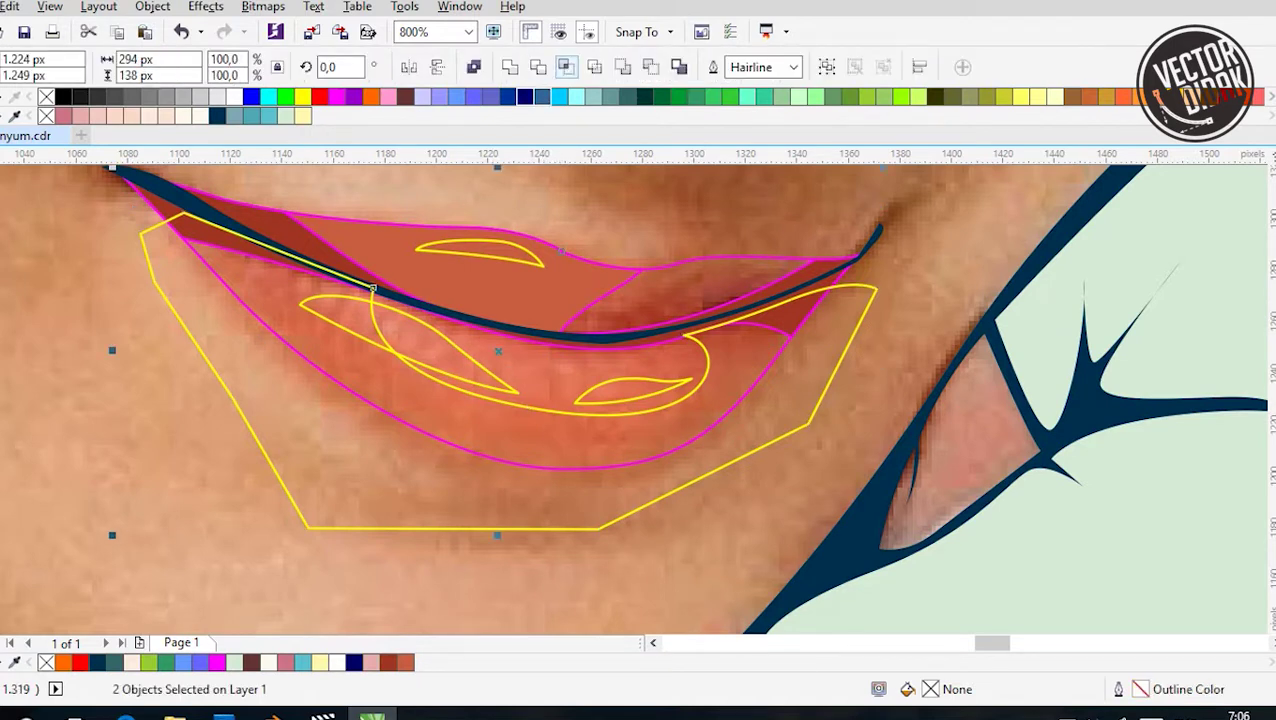
left_click_drag(229, 404, 169, 454)
key("Delete")
key("i")
left_click(568, 360)
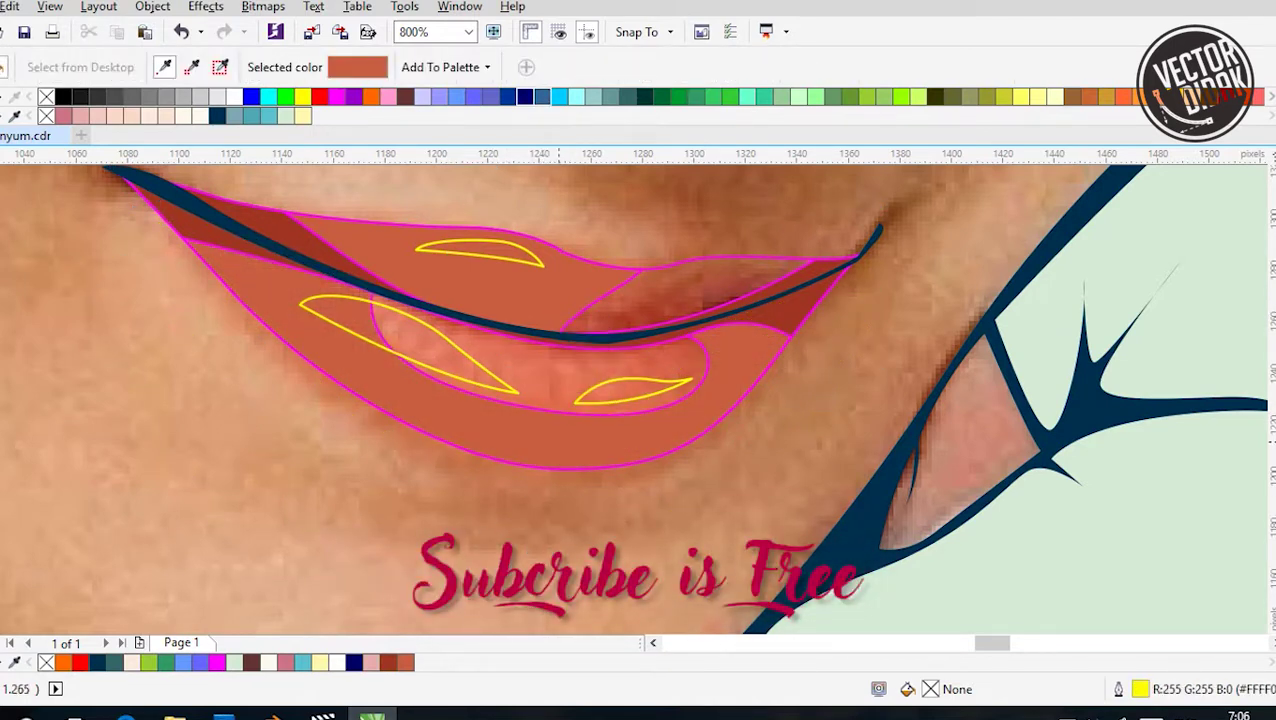
Change the lower-lip shading fill to C17 M74 Y74 K0
key("space")
key("shift+F11")
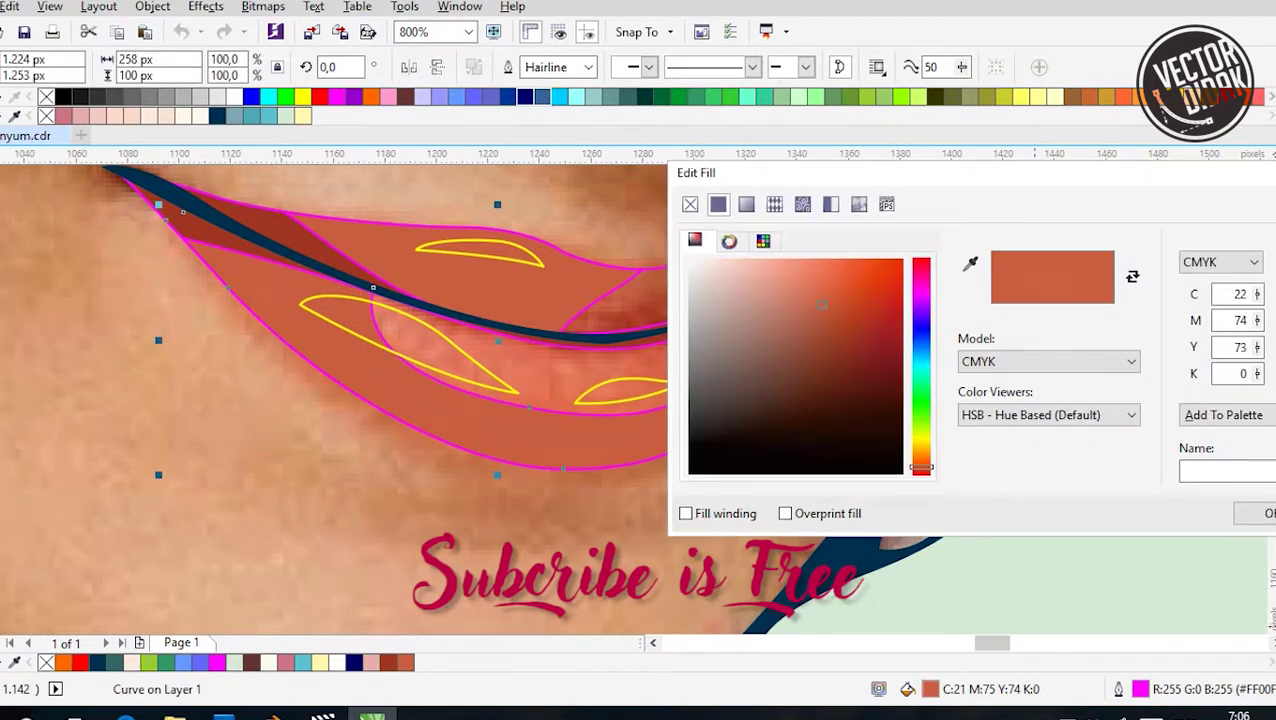
key("Return")
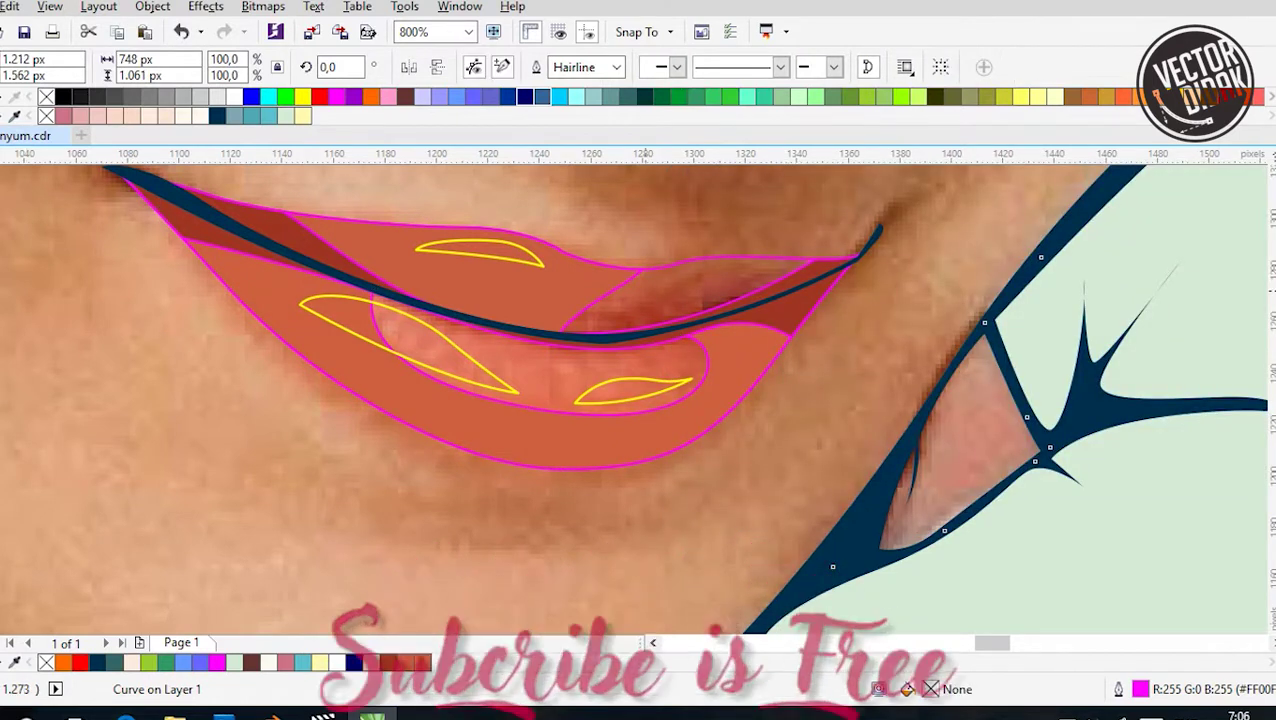
Trace a closed shading shape about 93 × 38 px over the right part of the upper lip, following the mouth line
scroll(650, 290, "up", 1)
left_click(575, 372)
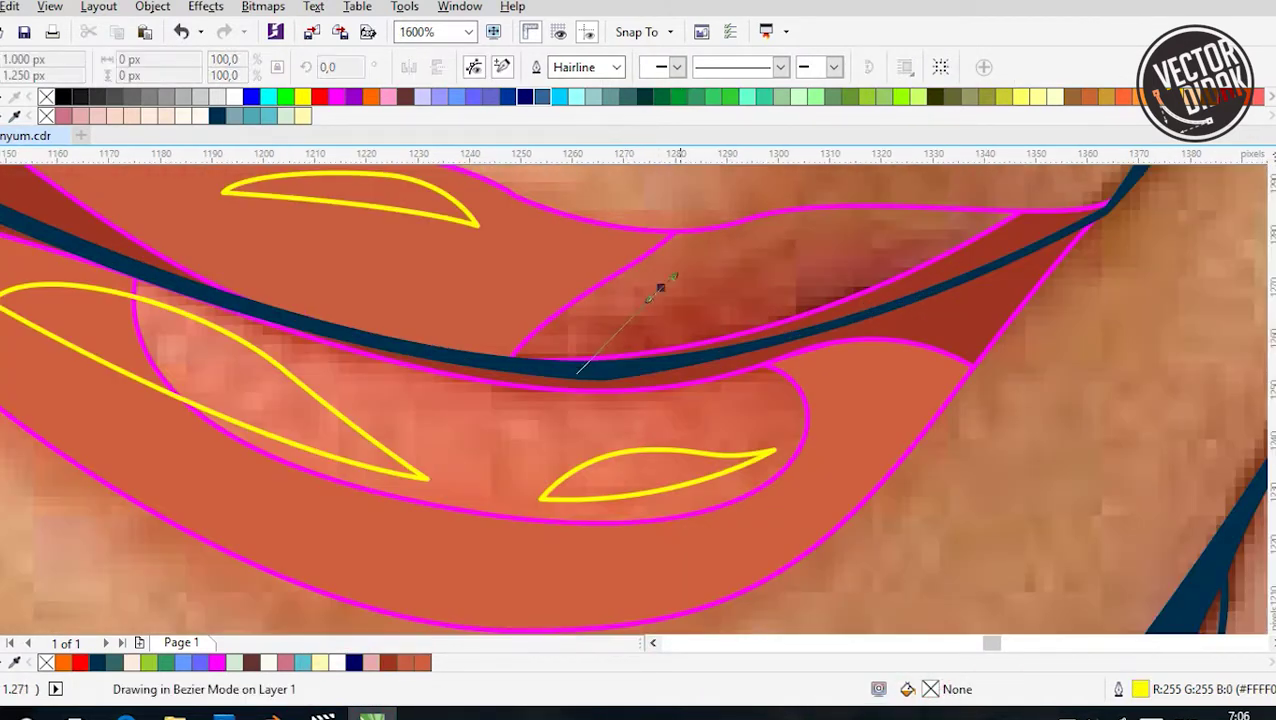
left_click(660, 288)
left_click(722, 183)
left_click(918, 177)
left_click(1053, 186)
left_click(1045, 228)
left_click(575, 372)
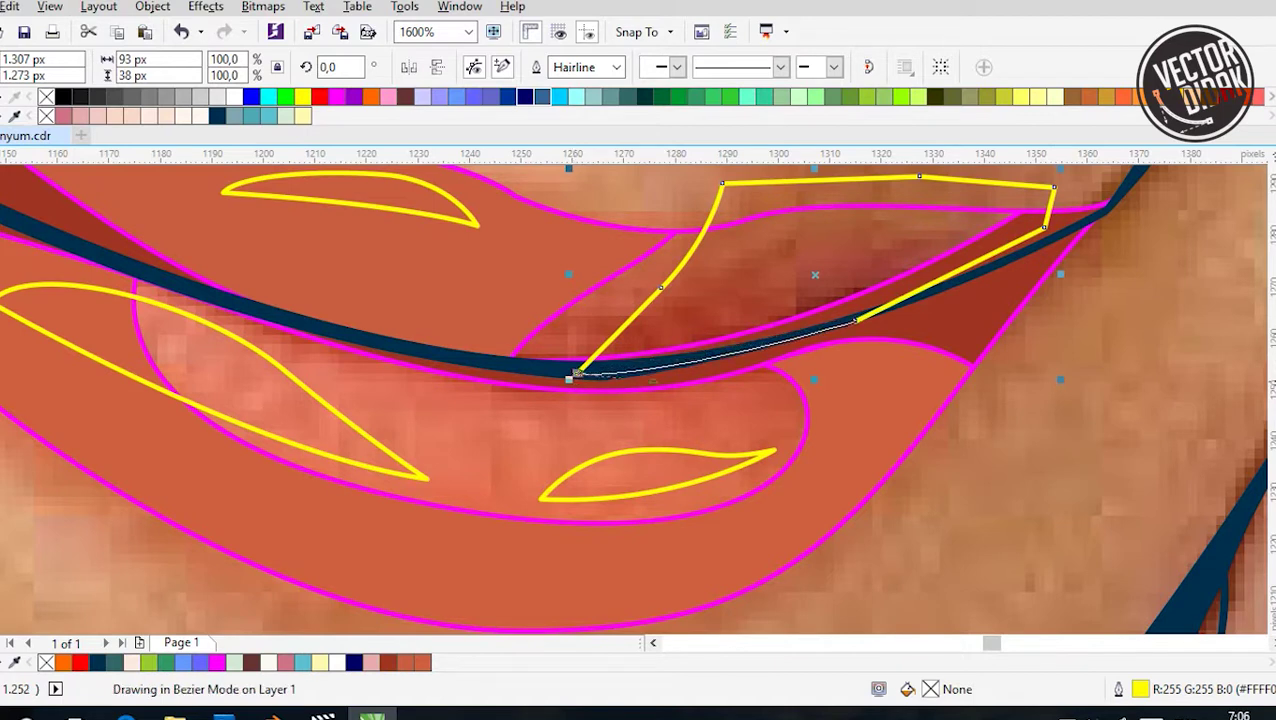
Intersect the traced shape with the lips and fill the resulting right upper-lip shading with dark red-brown
key("space")
left_click(373, 337, "shift")
left_click(740, 293)
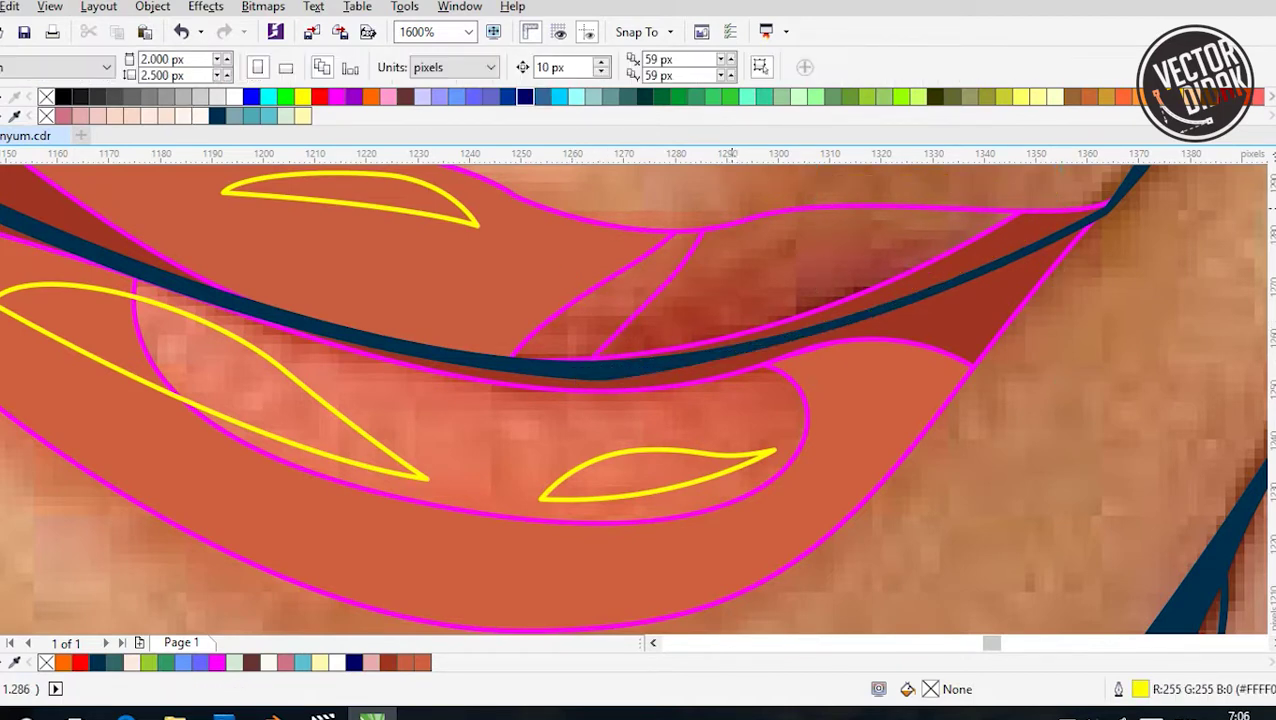
scroll(740, 293, "down", 1)
key("space")
left_click(612, 350)
scroll(612, 350, "down", 1)
scroll(612, 350, "up", 1)
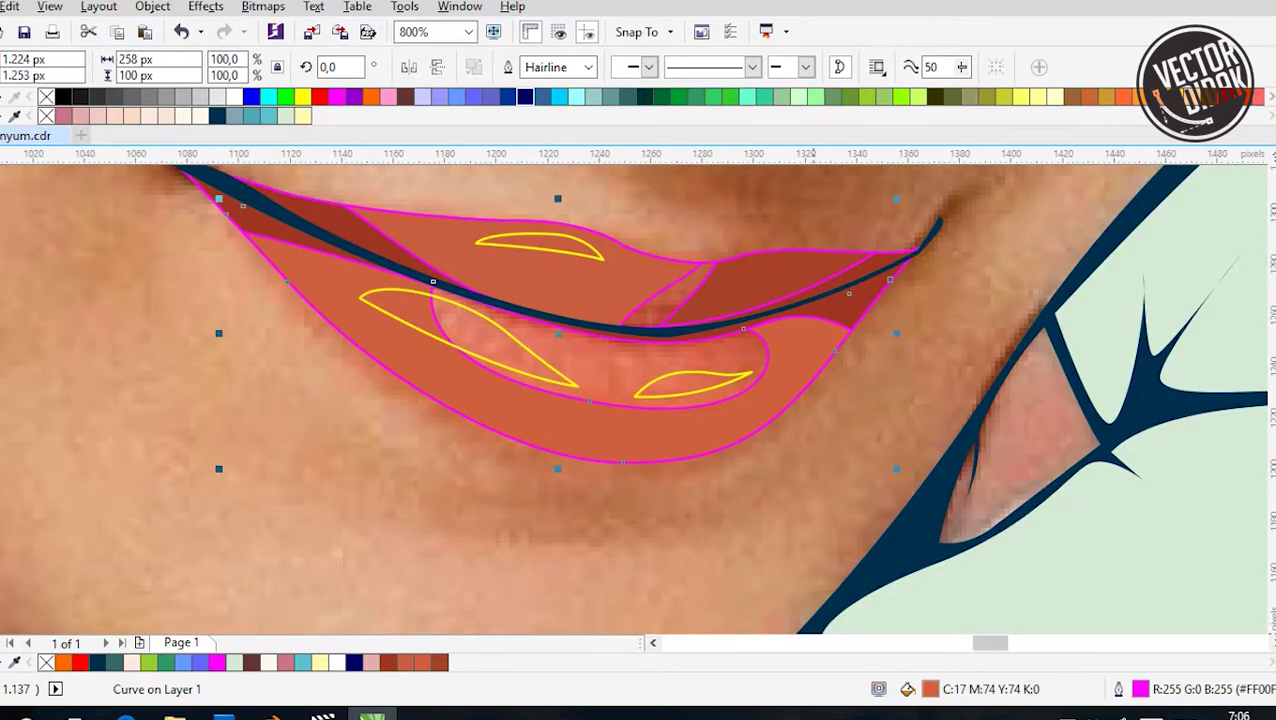
Fill the base lip shape with salmon, C10 M60 Y53 K0
left_click(600, 360)
key("shift+F11")
left_click_drag(790, 275, 798, 284)
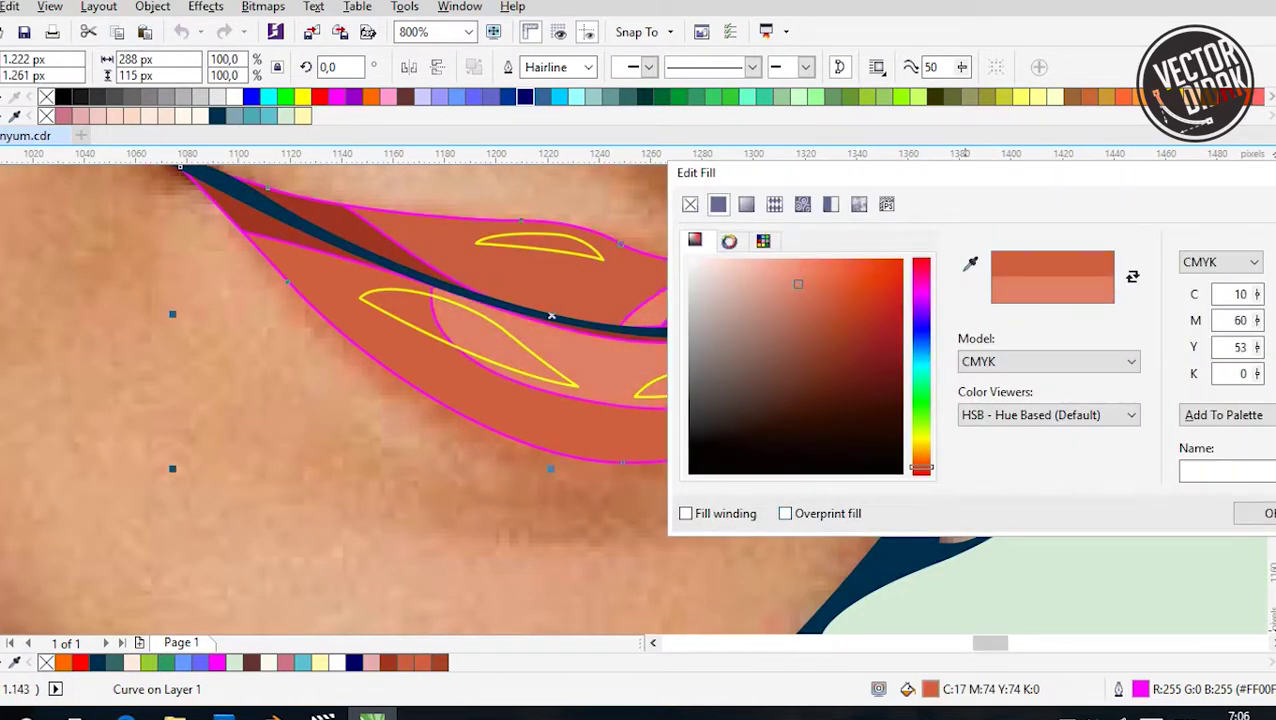
key("Return")
Apply linear transparencies to the left and right upper-lip shading shapes so both fade toward the middle of the lip
scroll(620, 340, "down", 1)
scroll(620, 340, "up", 1)
key("h")
left_click_drag(680, 353, 573, 404)
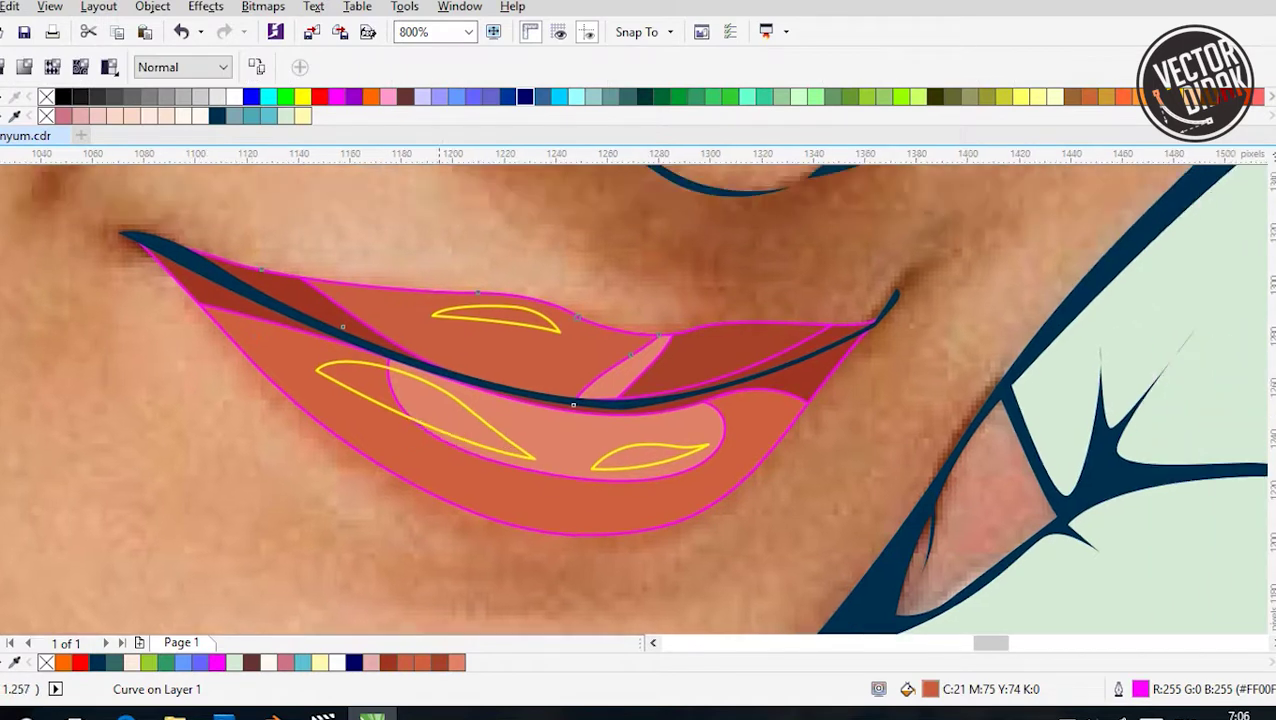
left_click(615, 370)
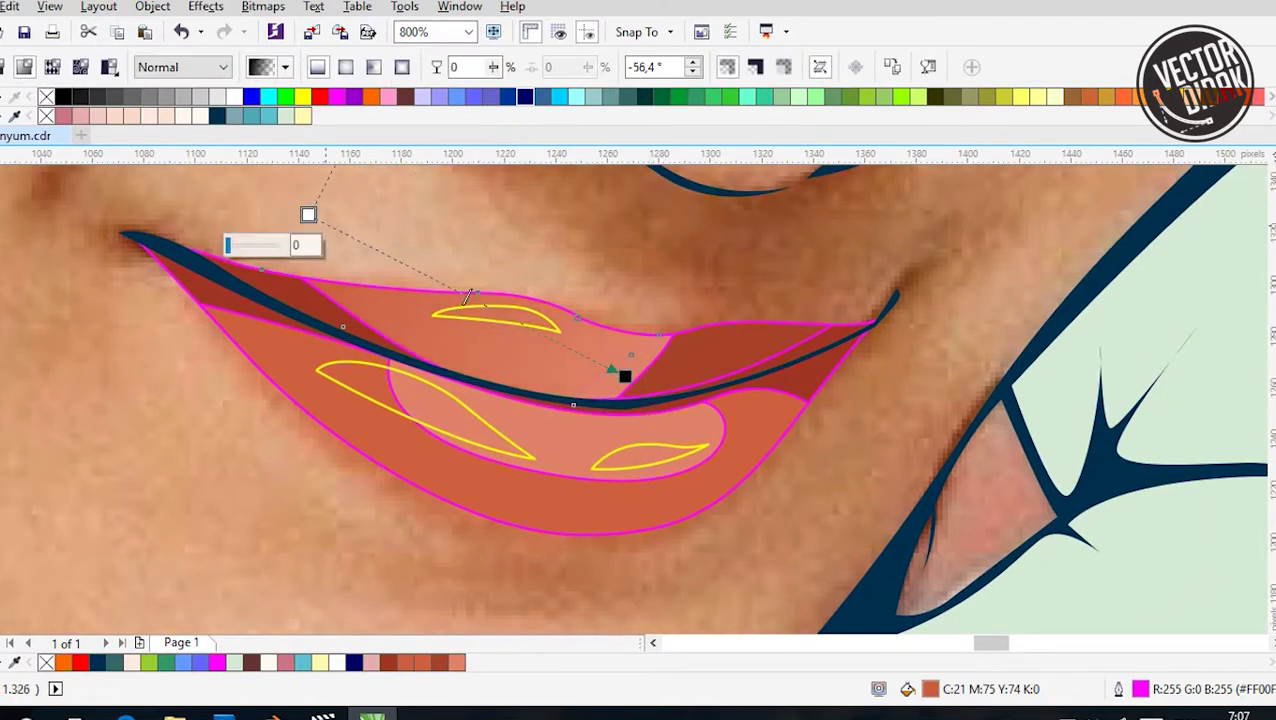
left_click_drag(736, 345, 861, 299)
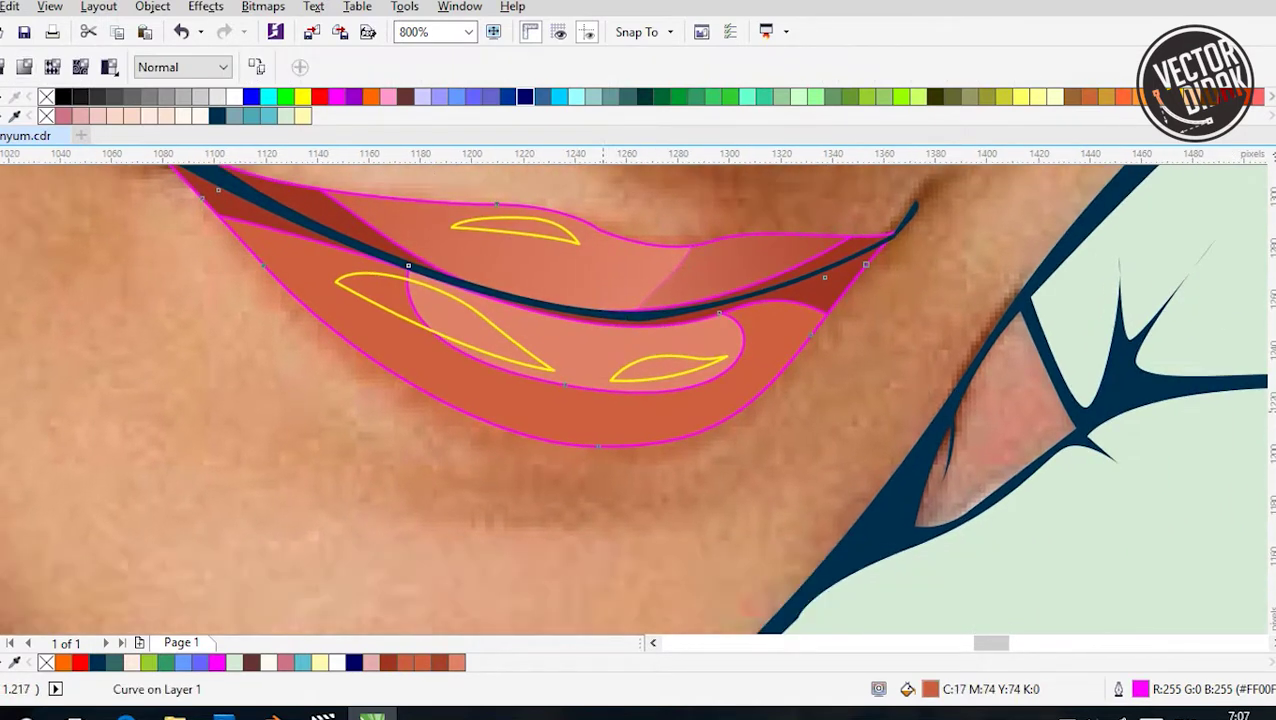
Apply a linear transparency to the lower-lip shading shape and adjust it to fade toward the lip's bottom edge
left_click_drag(580, 332, 584, 502)
mouse_move(578, 420)
left_mouse_down()
mouse_move(584, 325)
mouse_move(561, 532)
mouse_move(577, 421)
left_mouse_up()
left_click_drag(585, 325, 584, 490)
left_click_drag(577, 420, 595, 317)
mouse_move(584, 491)
left_mouse_down()
mouse_move(584, 447)
mouse_move(589, 470)
left_mouse_up()
left_click_drag(596, 319, 596, 301)
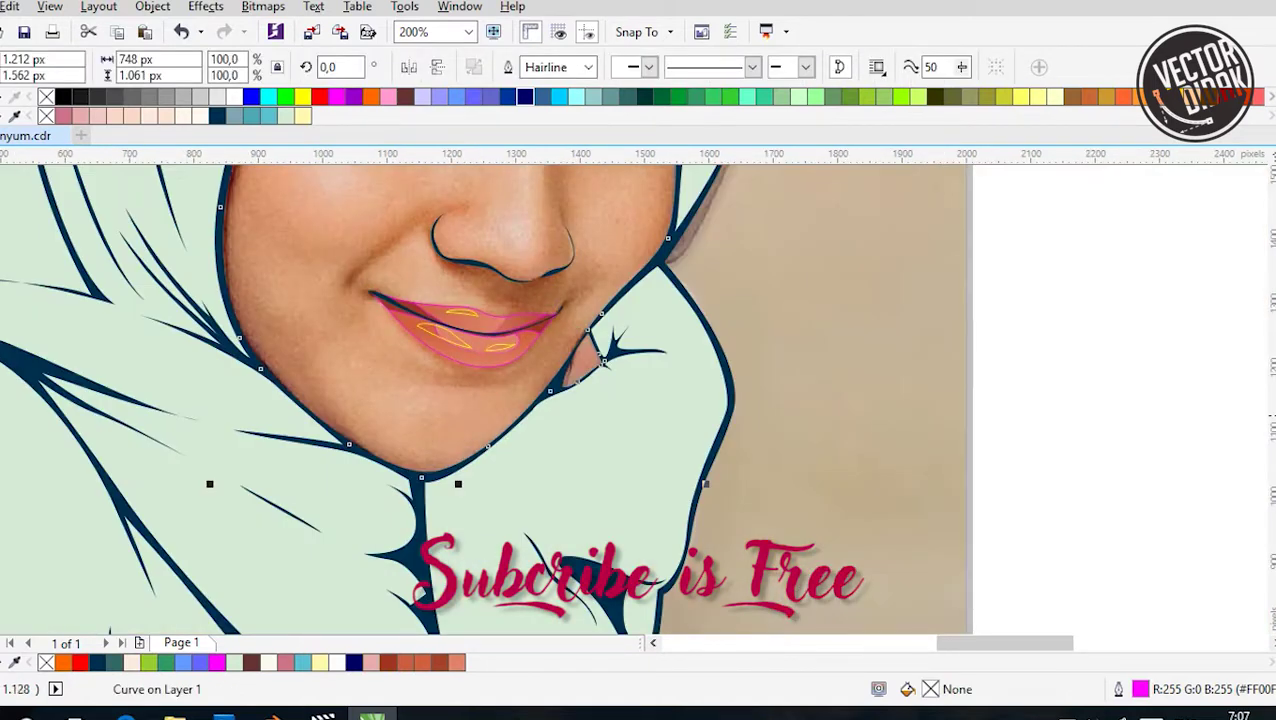
Remove the outlines from the lip shapes and fill the highlights with C0 M3 Y6 K0
left_click(450, 318)
left_click(430, 332, "shift")
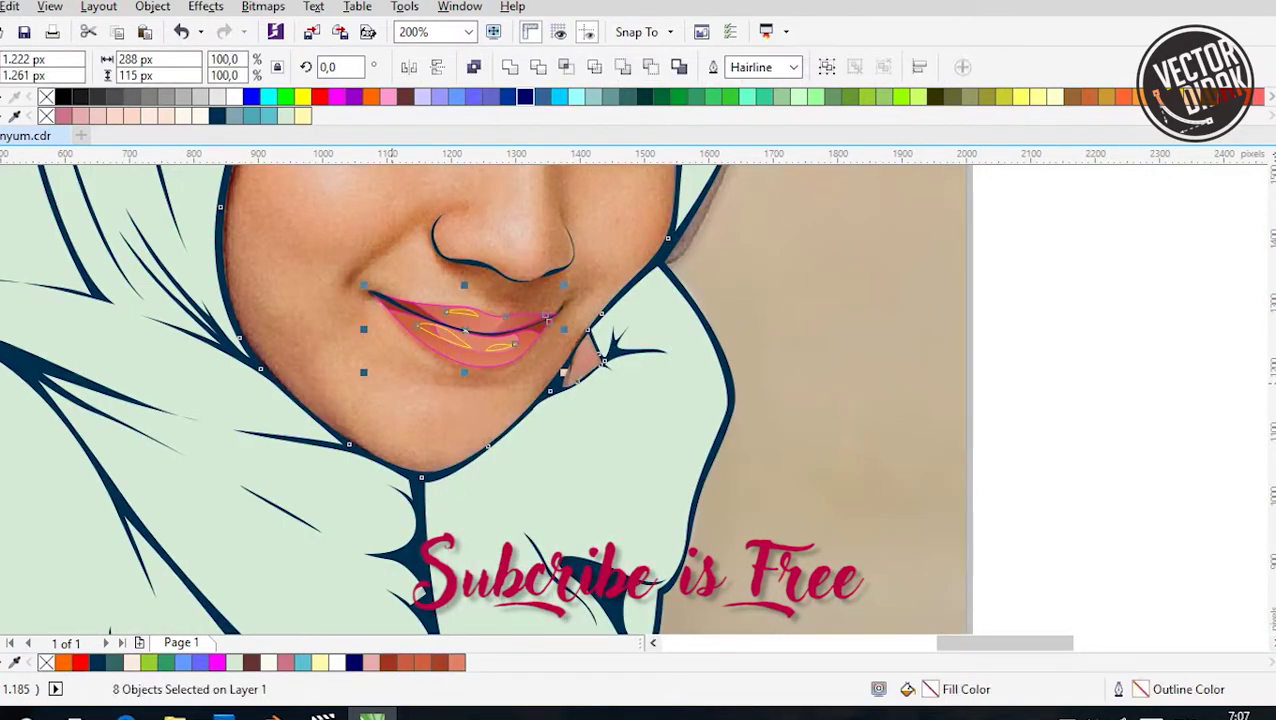
key("shift+F2")
scroll(470, 315, "down", 4)
left_click_drag(228, 270, 561, 399)
scroll(444, 317, "up", 4)
Apply linear transparencies to the upper-lip highlight and both lower-lip highlights so each one fades out along its length
left_click(420, 295)
left_click_drag(397, 293, 487, 310)
left_click(320, 368)
left_click_drag(312, 360, 480, 438)
scroll(392, 410, "down", 2)
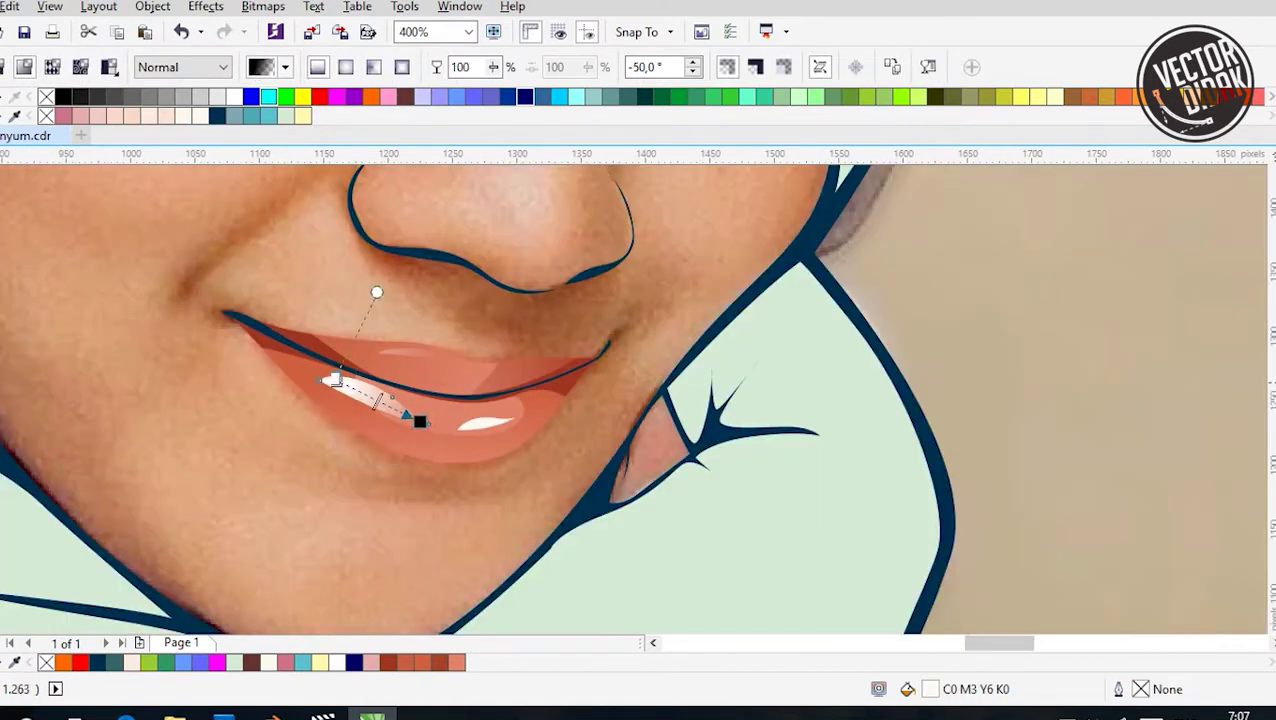
scroll(479, 432, "up", 2)
left_click_drag(564, 413, 252, 502)
scroll(370, 280, "down", 2)
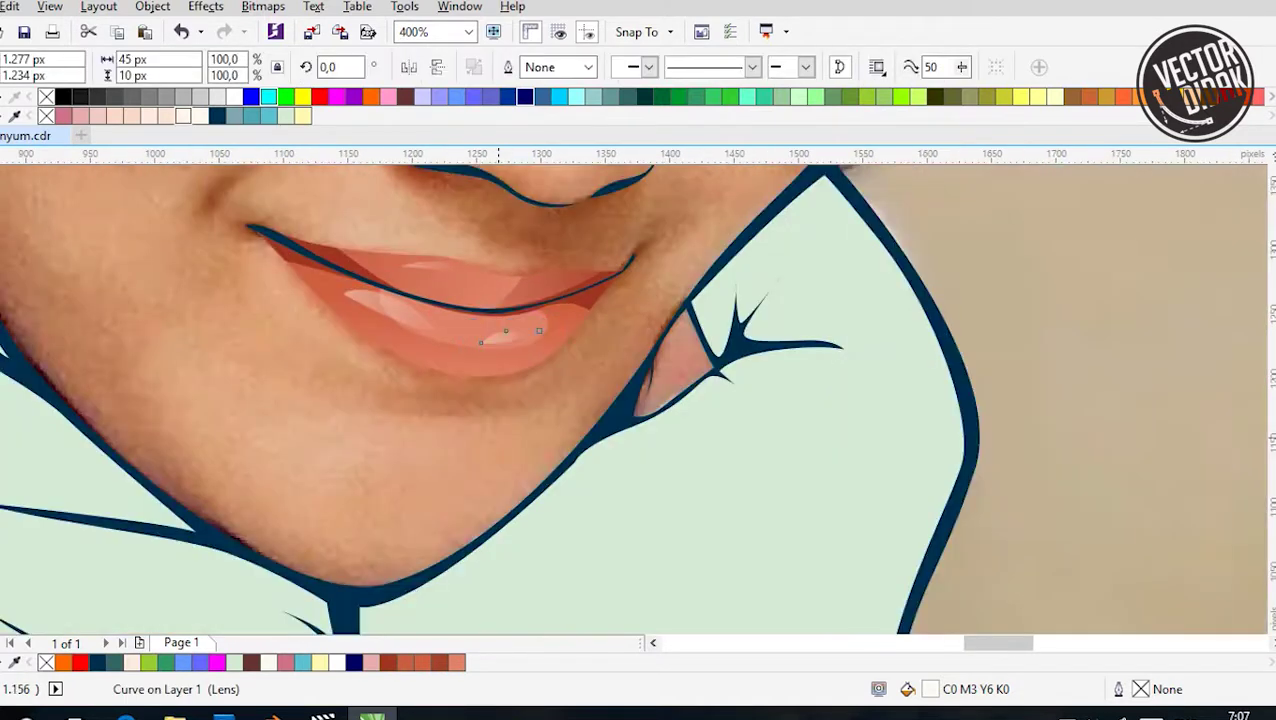
Draw a closed four-sided outline around the right half of the lips and cut the dark mouth-line shadow with it
scroll(380, 318, "up", 4)
scroll(613, 376, "down", 2)
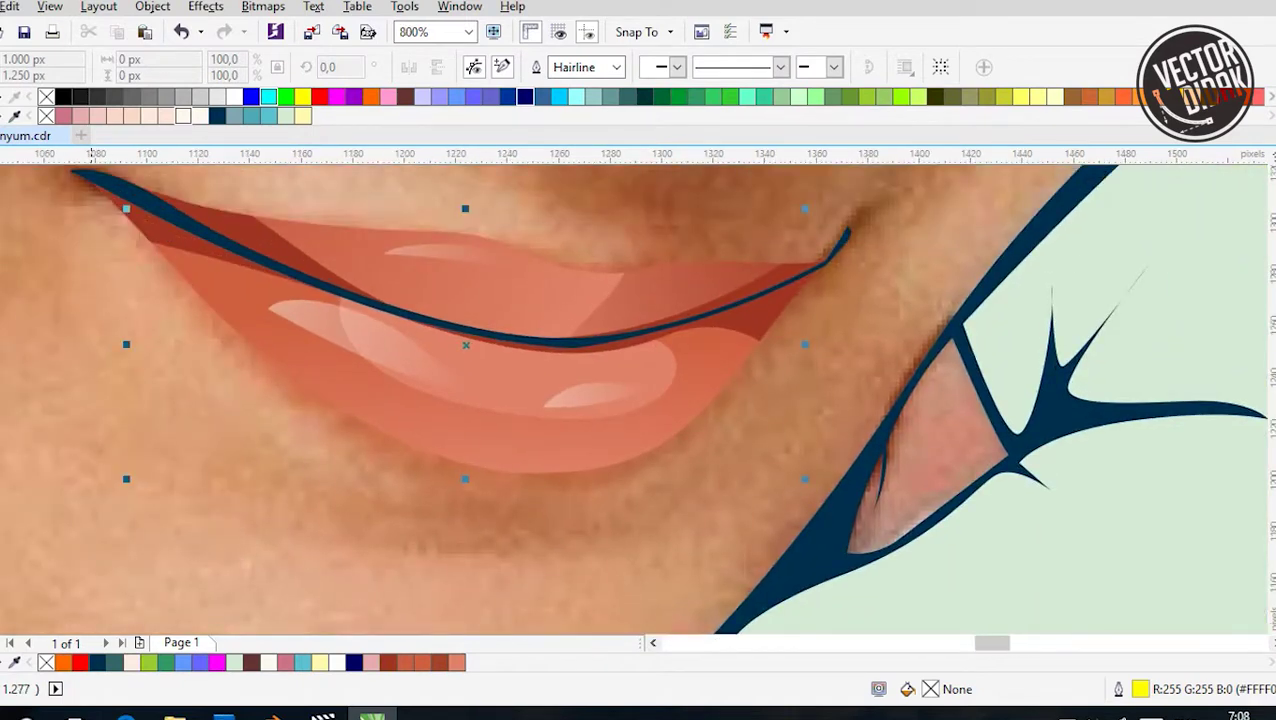
left_click(579, 204)
left_click(523, 448)
left_click(840, 407)
left_click(877, 257)
left_click(578, 203)
left_click(783, 263, "shift")
left_click(651, 67)
Fade the right and left parts of the dark mouth-line shadow toward the centre with linear transparencies
left_click_drag(772, 310, 427, 378)
left_click_drag(117, 183, 552, 355)
scroll(552, 355, "down", 1)
key("space")
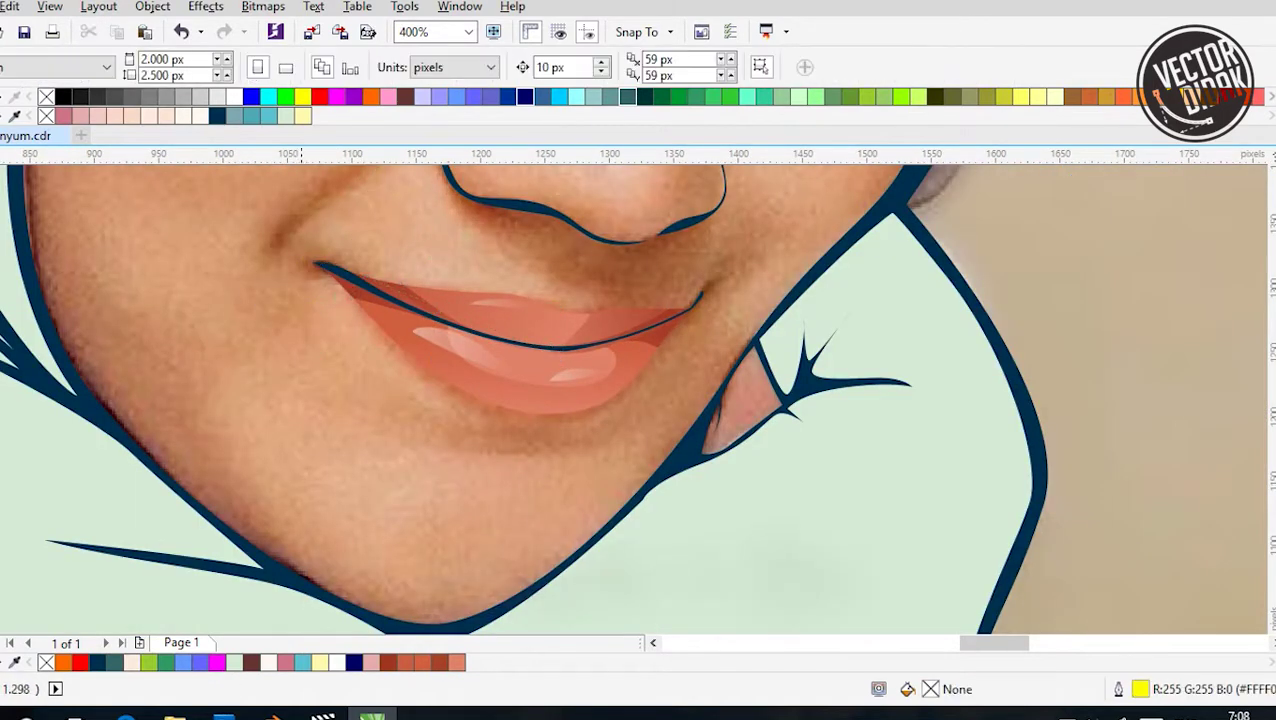
Set the right dark shadow's linear transparency to run from the mouth corner to the lip centre at about -144.7°
scroll(580, 355, "up", 1)
key("Escape")
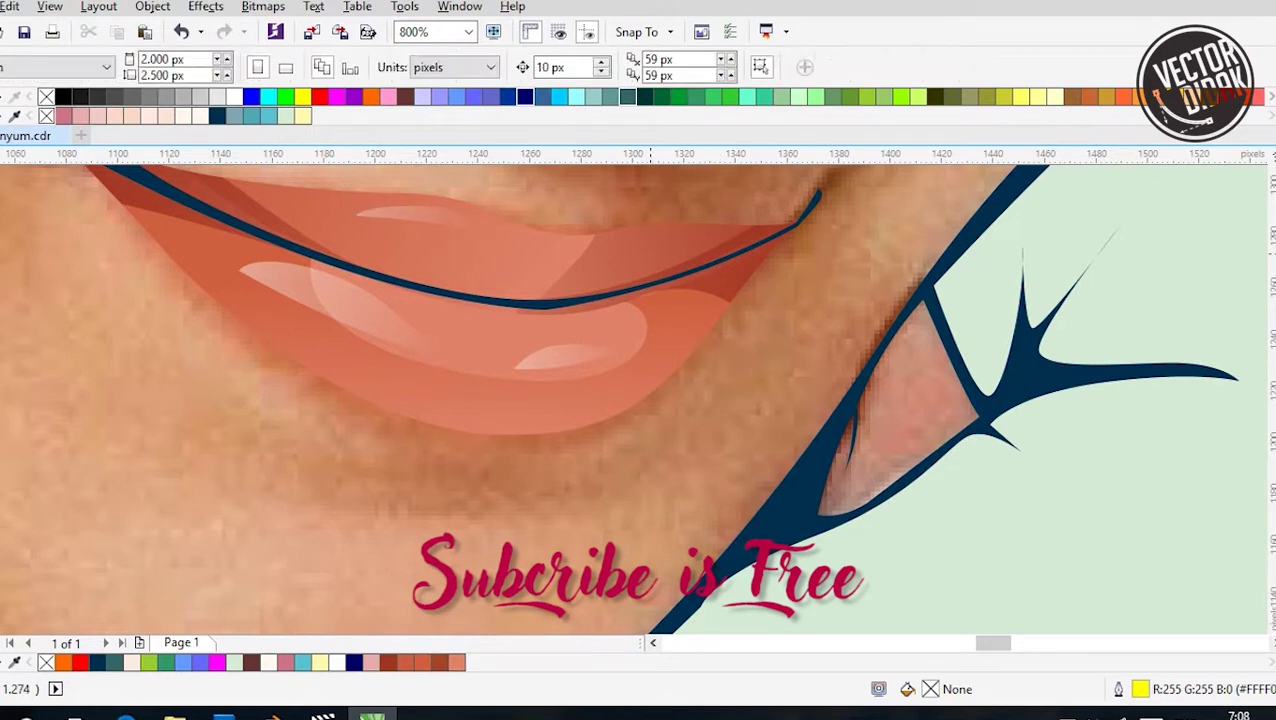
key("t")
left_click_drag(399, 339, 527, 305)
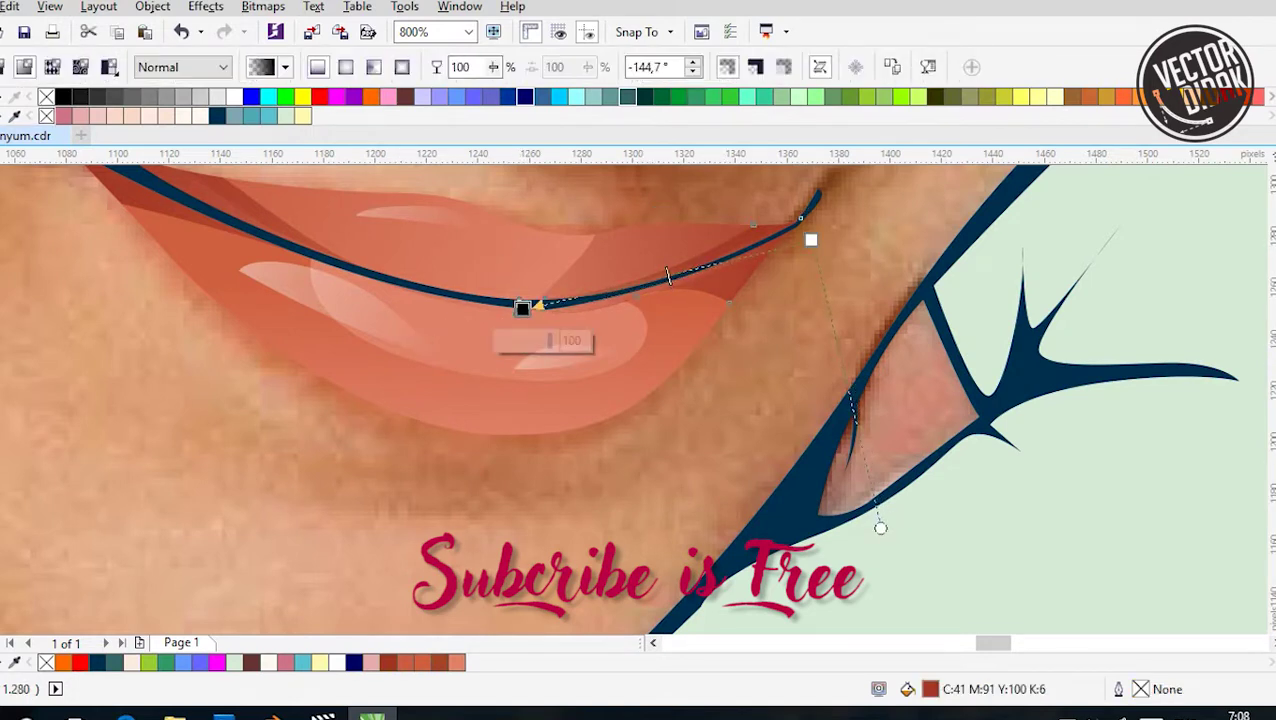
key("space")
Trace a closed shape about 251 × 67 px along the underside of the mouth line, fill it light blue and place it behind the shading
key("F5")
left_click(130, 233)
left_click_drag(336, 284, 527, 336)
left_click_drag(708, 285, 736, 254)
scroll(735, 300, "up", 2)
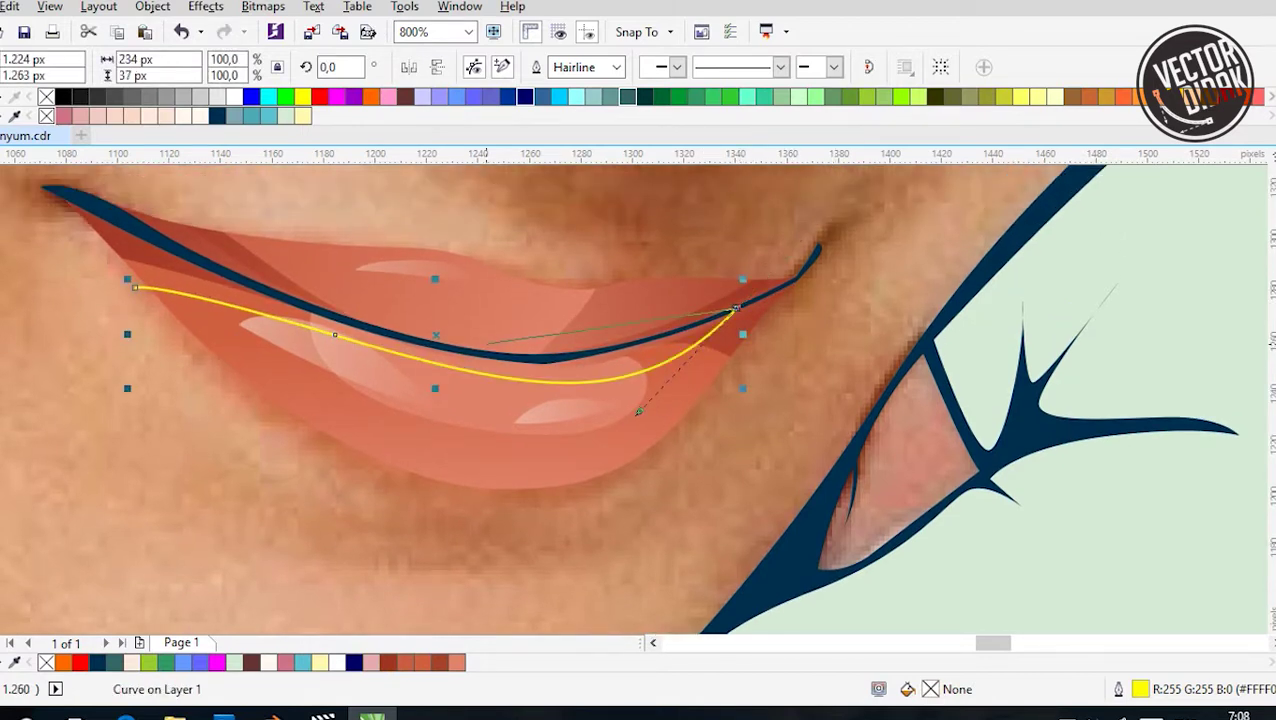
mouse_move(134, 287)
left_mouse_down()
mouse_move(300, 320)
mouse_move(150, 250)
mouse_move(105, 330)
mouse_move(115, 300)
left_mouse_up()
key("Delete")
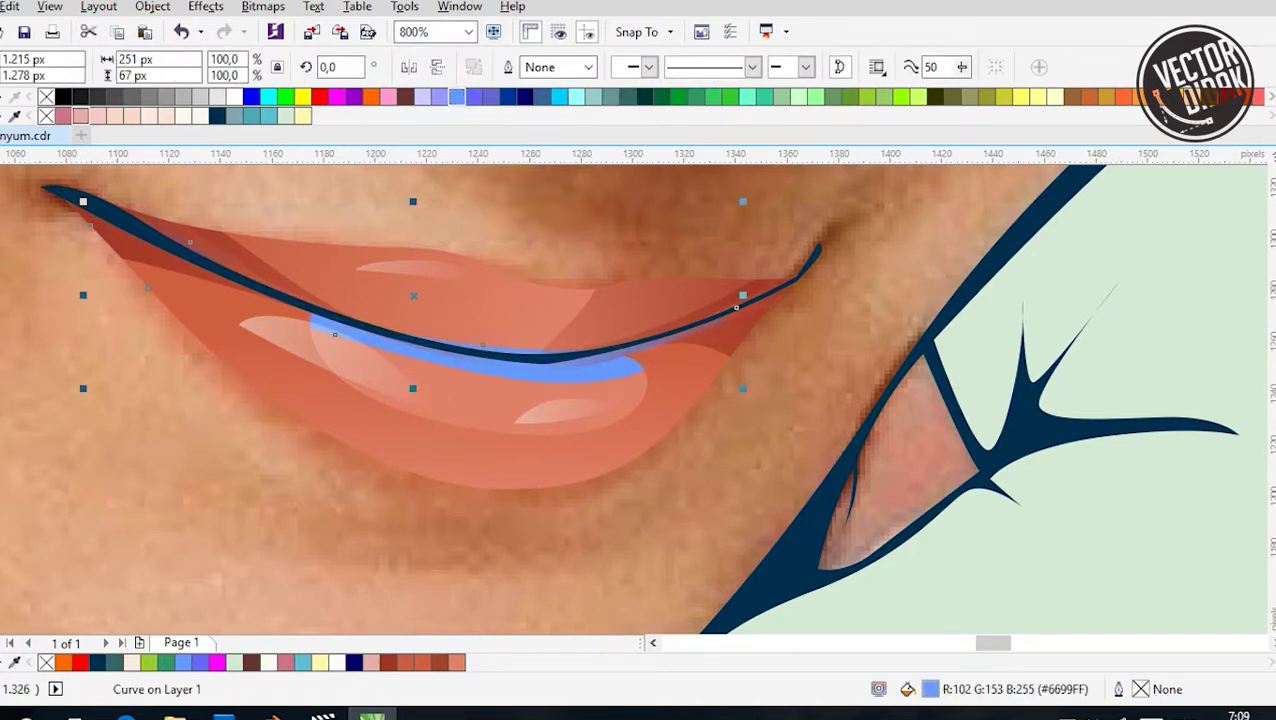
Recolour the shape under the mouth line with the sampled lower-lip orange, C17 M74 Y74 K0
key("i")
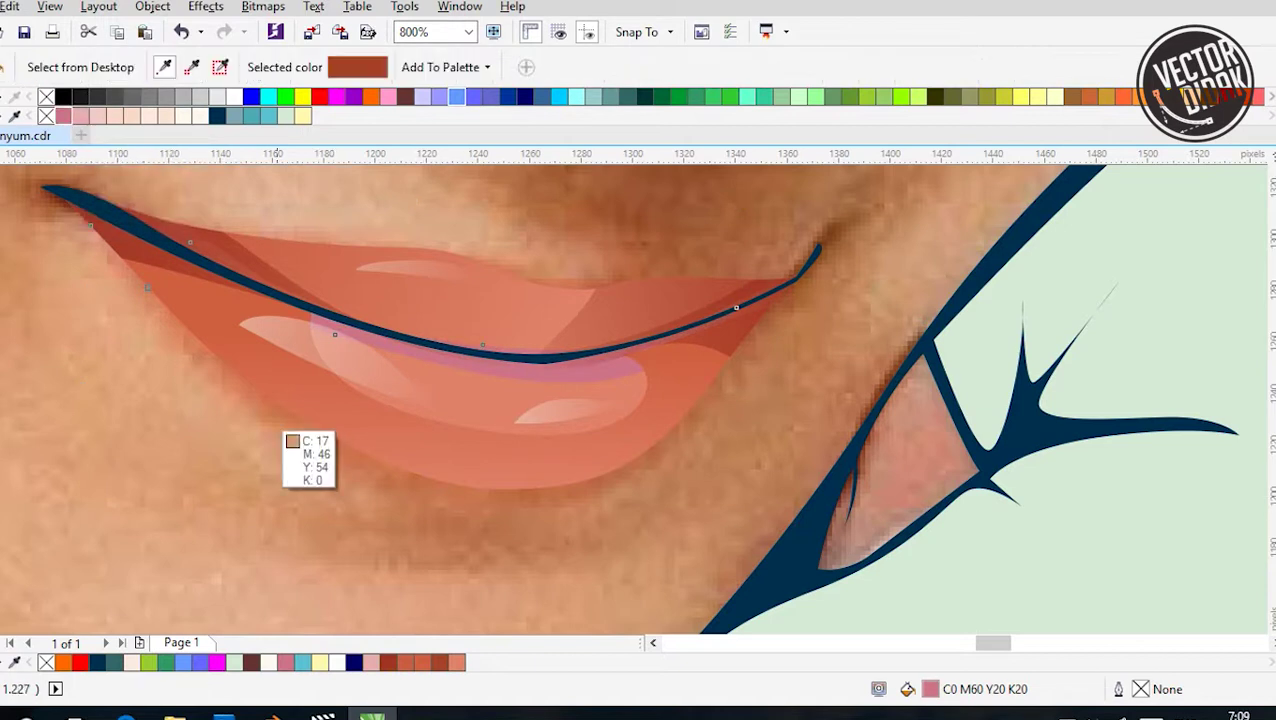
left_click(208, 310)
left_click(507, 384)
key("space")
key("Escape")
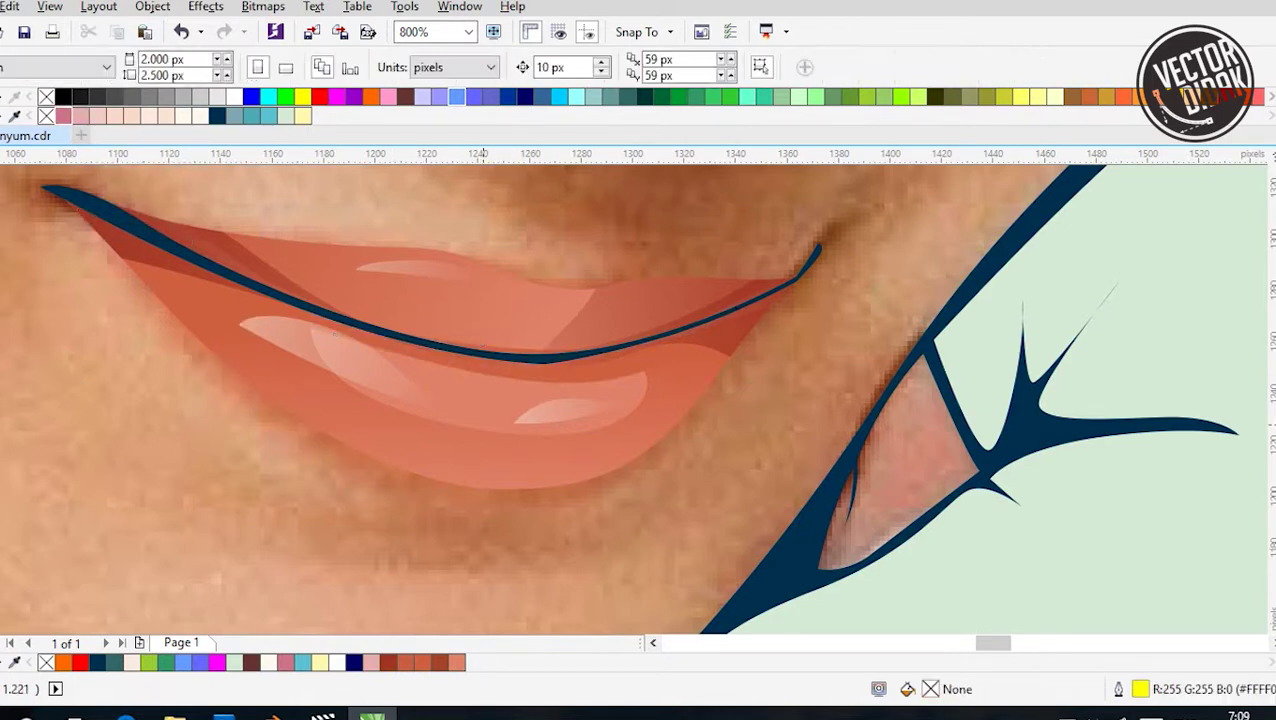
Apply a linear transparency of about -47.4° to the left dark shadow, fading it from the mouth corner toward the lip centre
scroll(507, 384, "down", 2)
scroll(507, 384, "up", 4)
scroll(629, 338, "down", 1)
left_click(400, 250)
left_click_drag(104, 176, 540, 352)
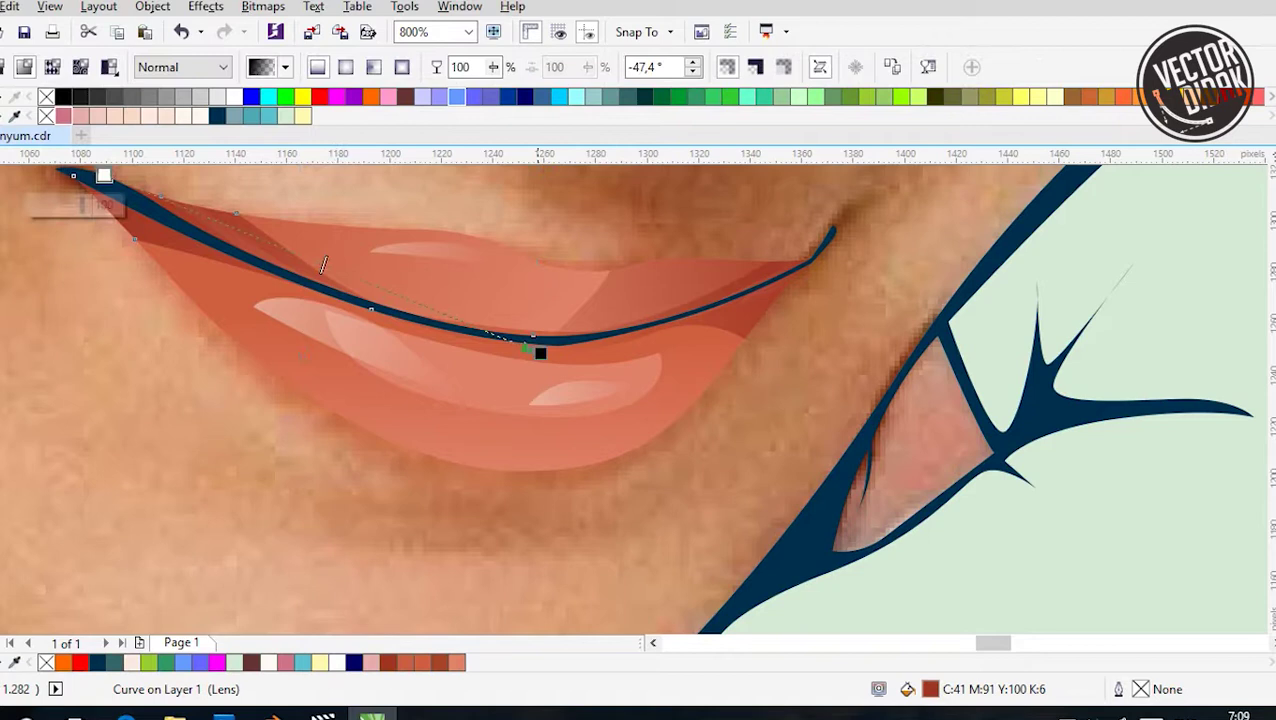
left_click_drag(538, 210, 511, 268)
mouse_move(598, 278)
left_mouse_down()
mouse_move(598, 232)
mouse_move(706, 208)
mouse_move(598, 277)
left_mouse_up()
key("Escape")
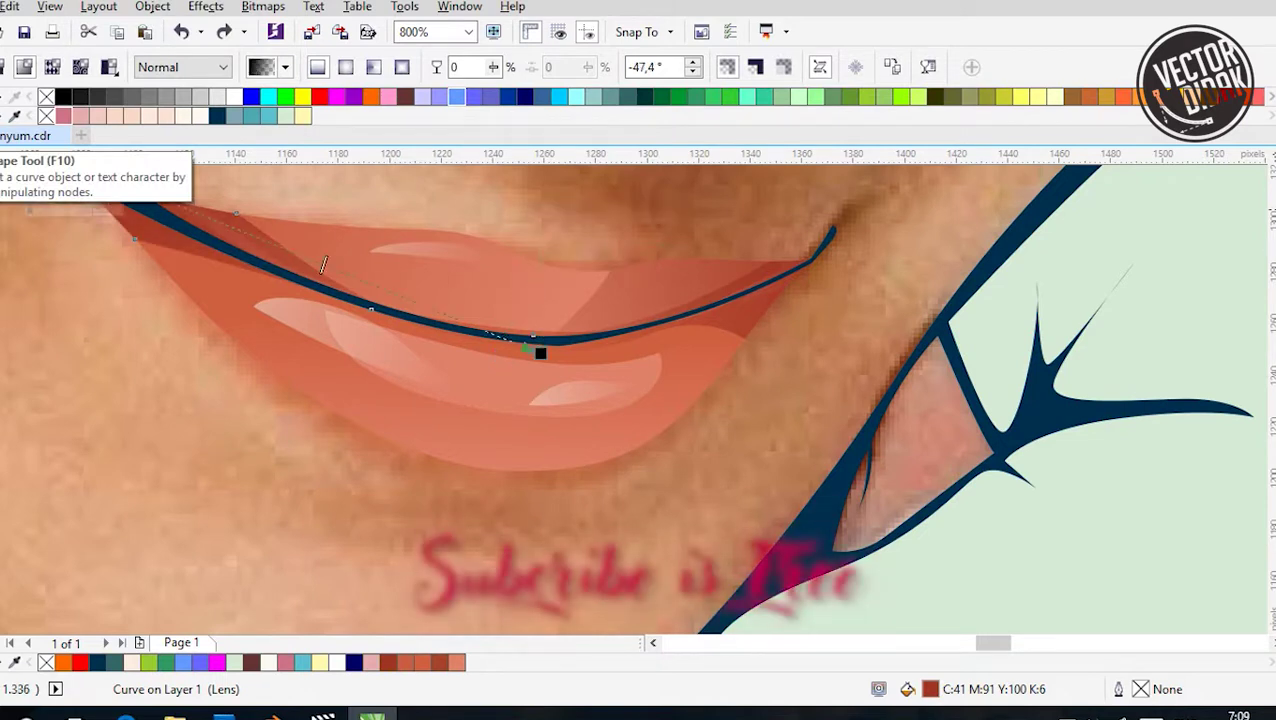
Apply a near-vertical linear transparency to the orange shape under the mouth line, fading it downward into the lower lip
scroll(501, 365, "up", 1)
scroll(501, 365, "down", 1)
left_click(501, 322)
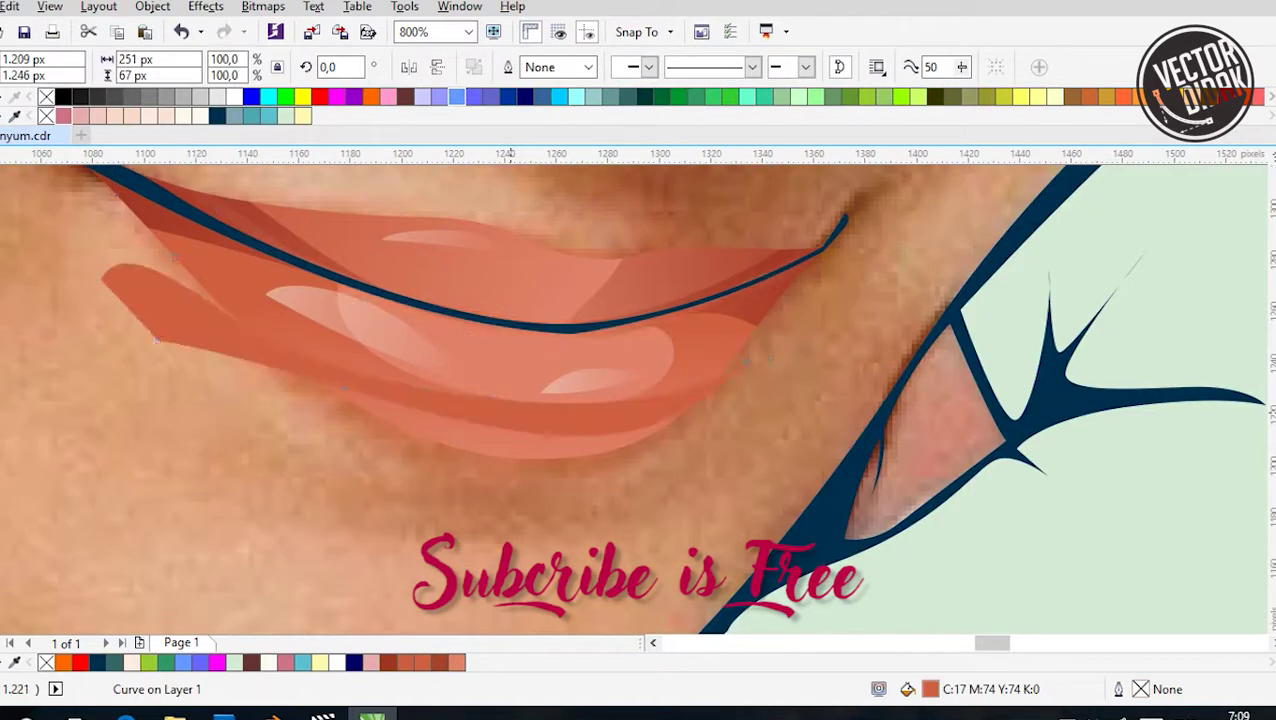
left_click_drag(534, 192, 514, 381)
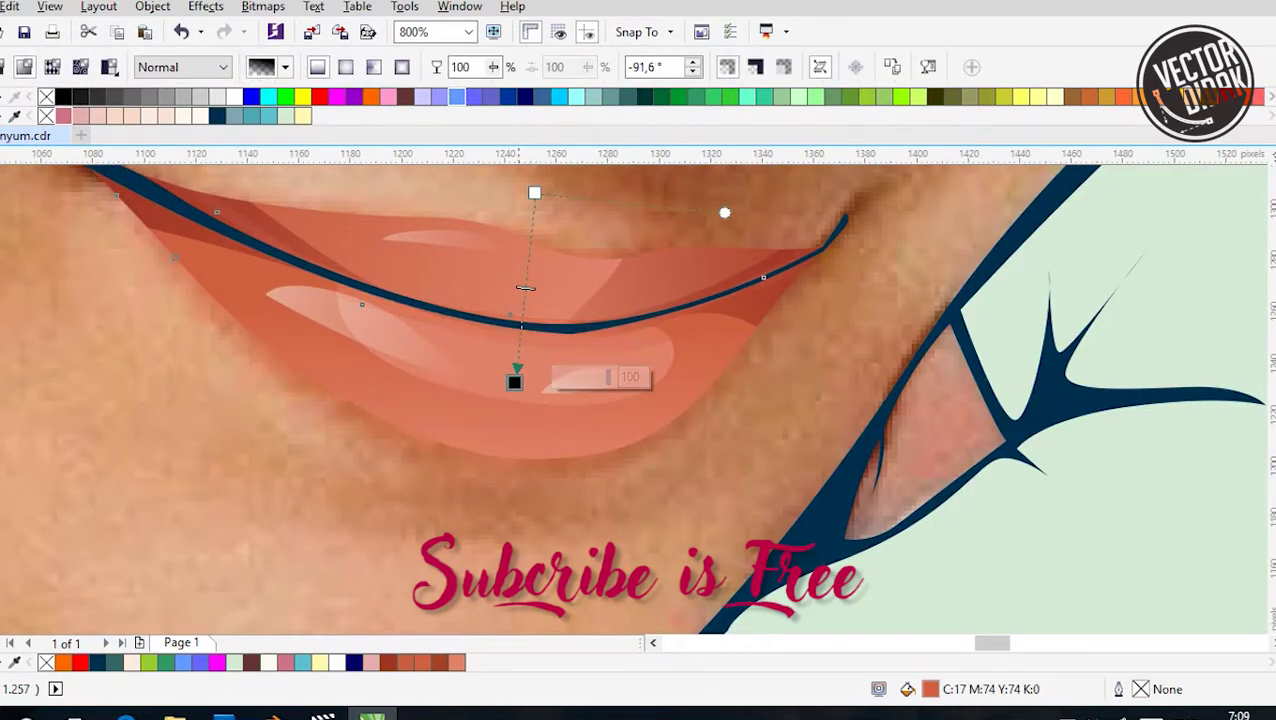
left_click(534, 192)
scroll(534, 192, "up", 2)
scroll(532, 211, "down", 1)
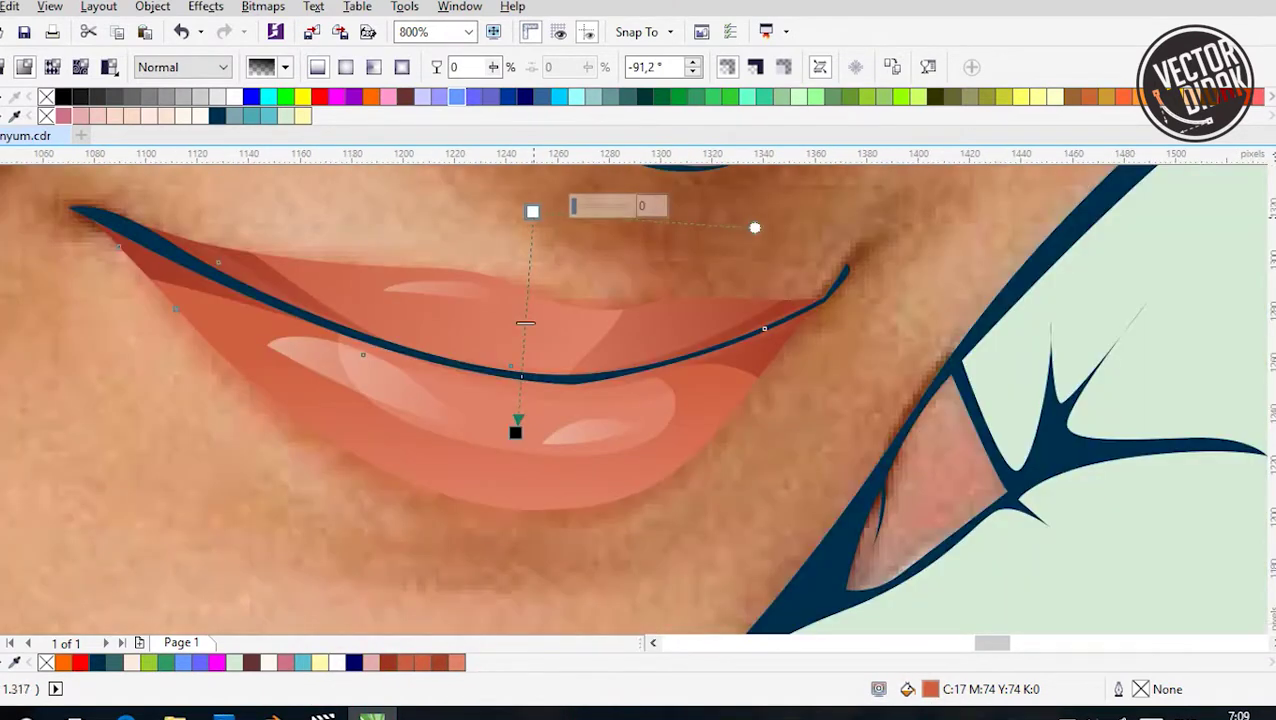
Shift the start and end of the orange shape's transparency lower and deselect the shape
left_click_drag(539, 214, 539, 237)
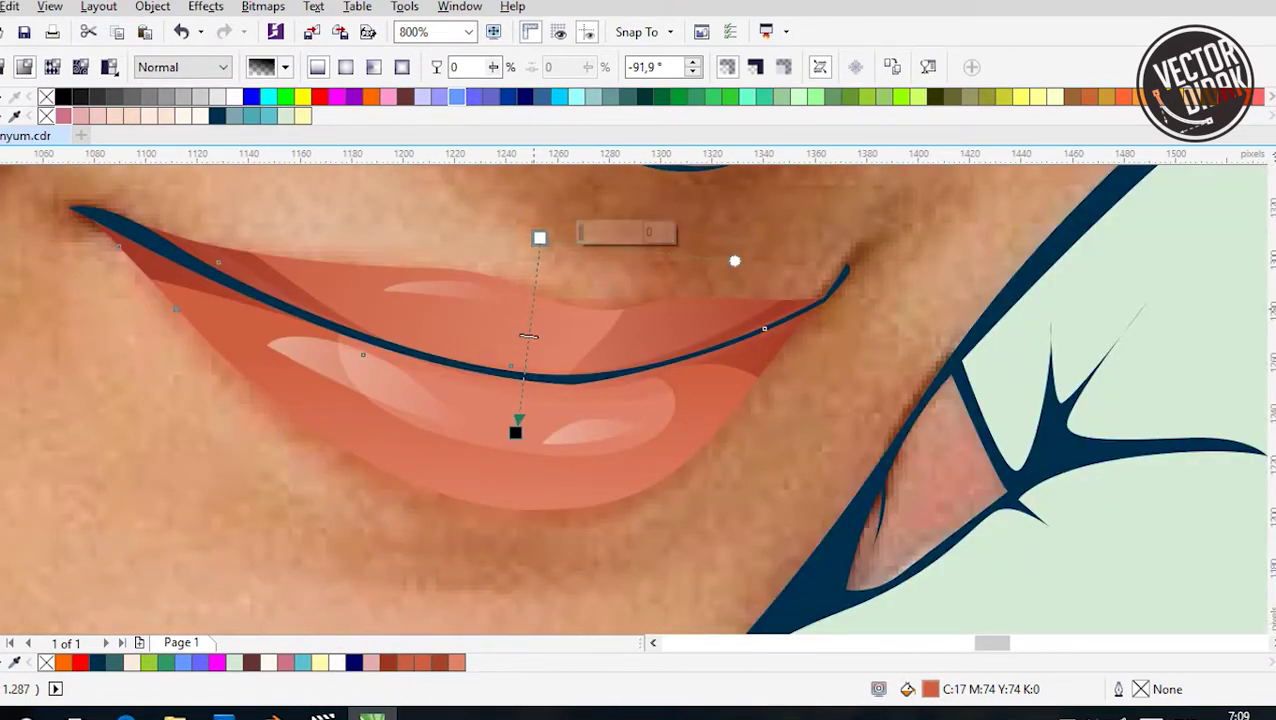
left_click_drag(515, 432, 511, 479)
key("space")
scroll(526, 359, "down", 1)
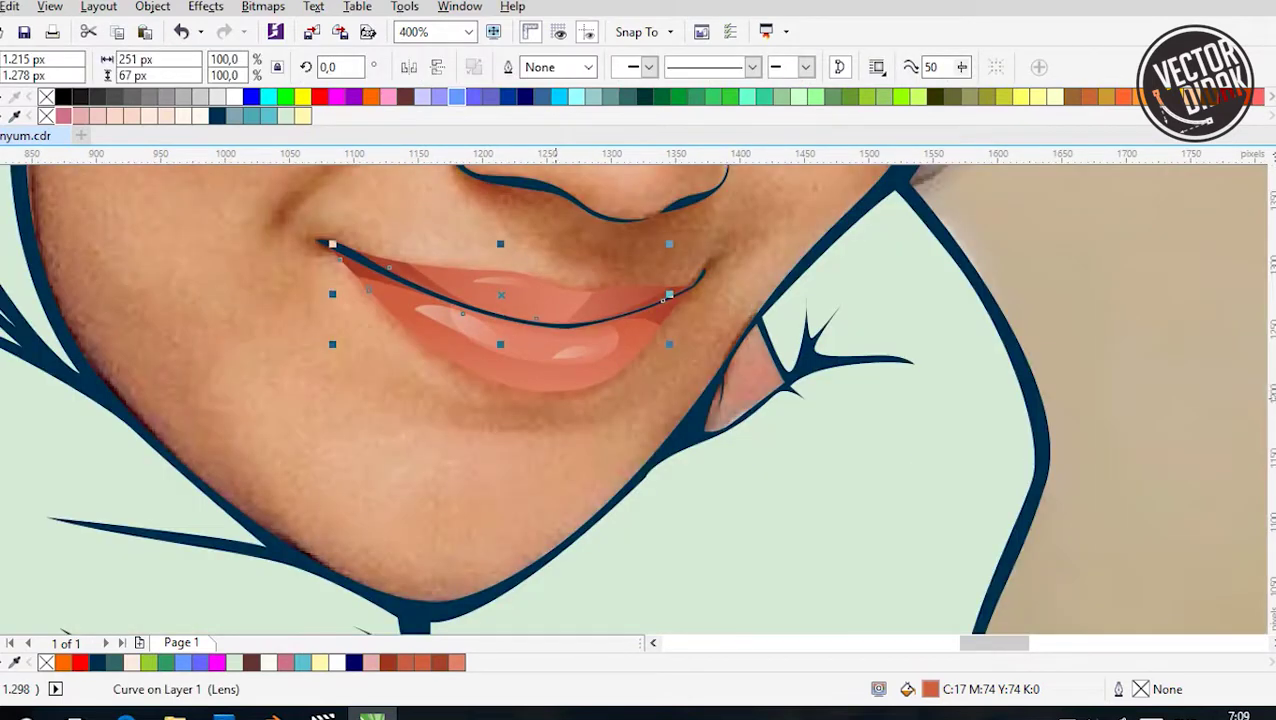
key("Escape")
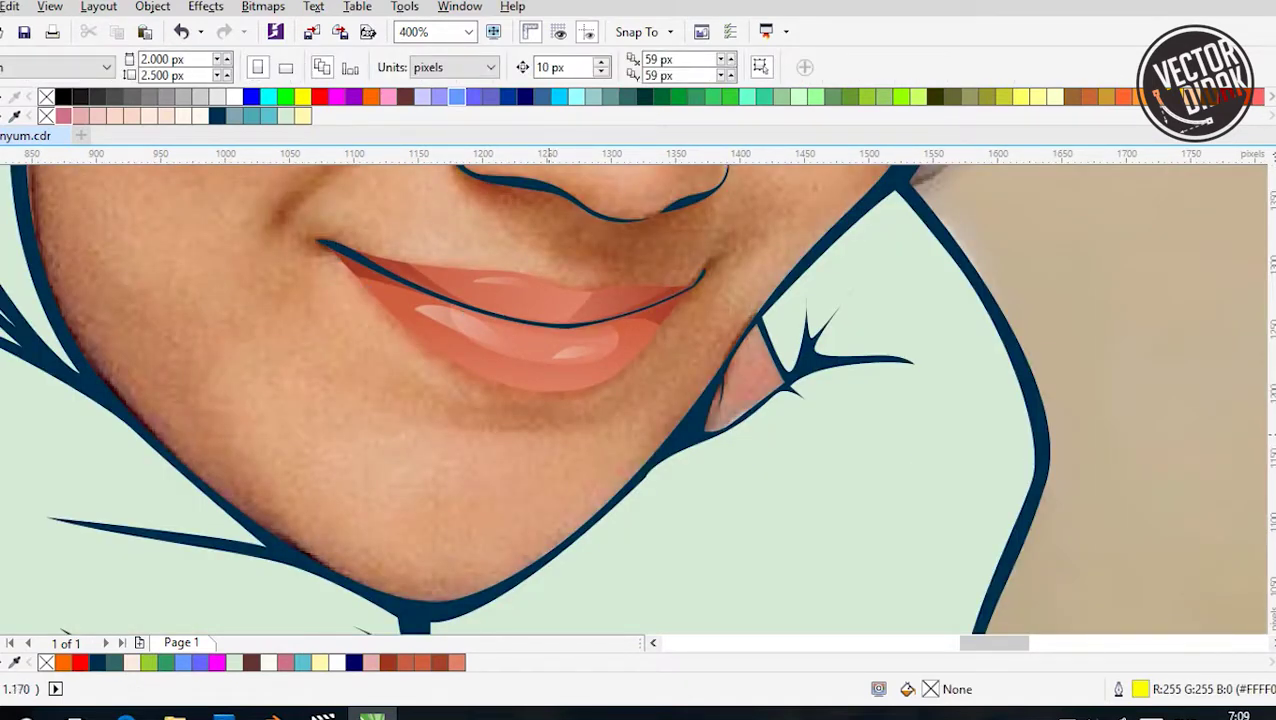
Duplicate all ten lip shapes onto the blank area beside the portrait and examine the copy on white
scroll(549, 455, "down", 1)
scroll(549, 455, "down", 1)
scroll(549, 455, "up", 1)
scroll(520, 455, "down", 2)
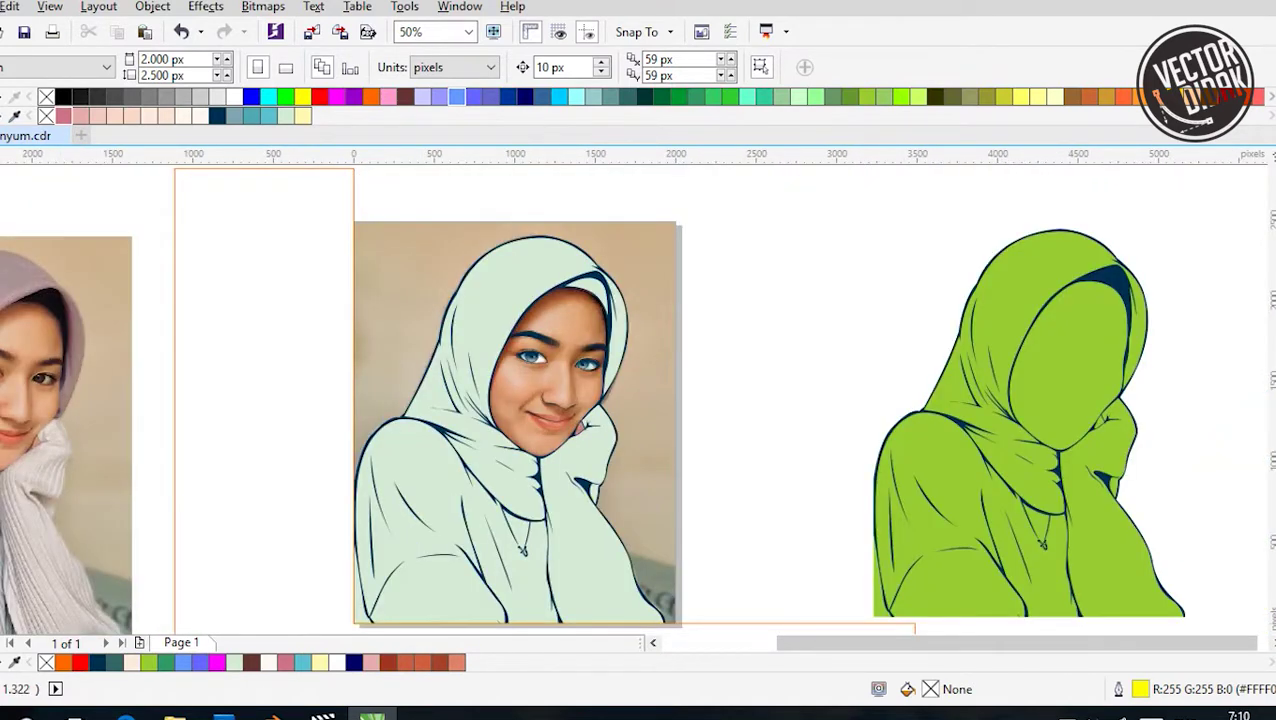
left_click_drag(503, 447, 681, 382)
scroll(581, 434, "up", 1)
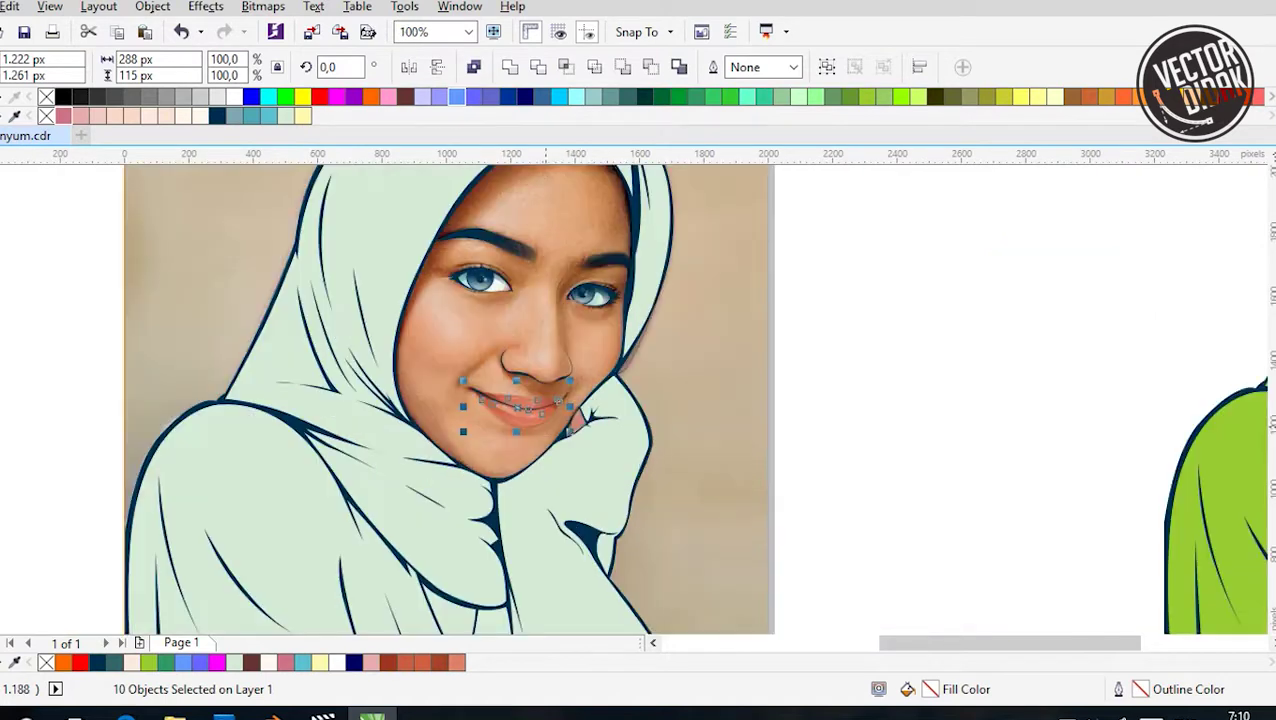
left_click_drag(790, 345, 862, 341)
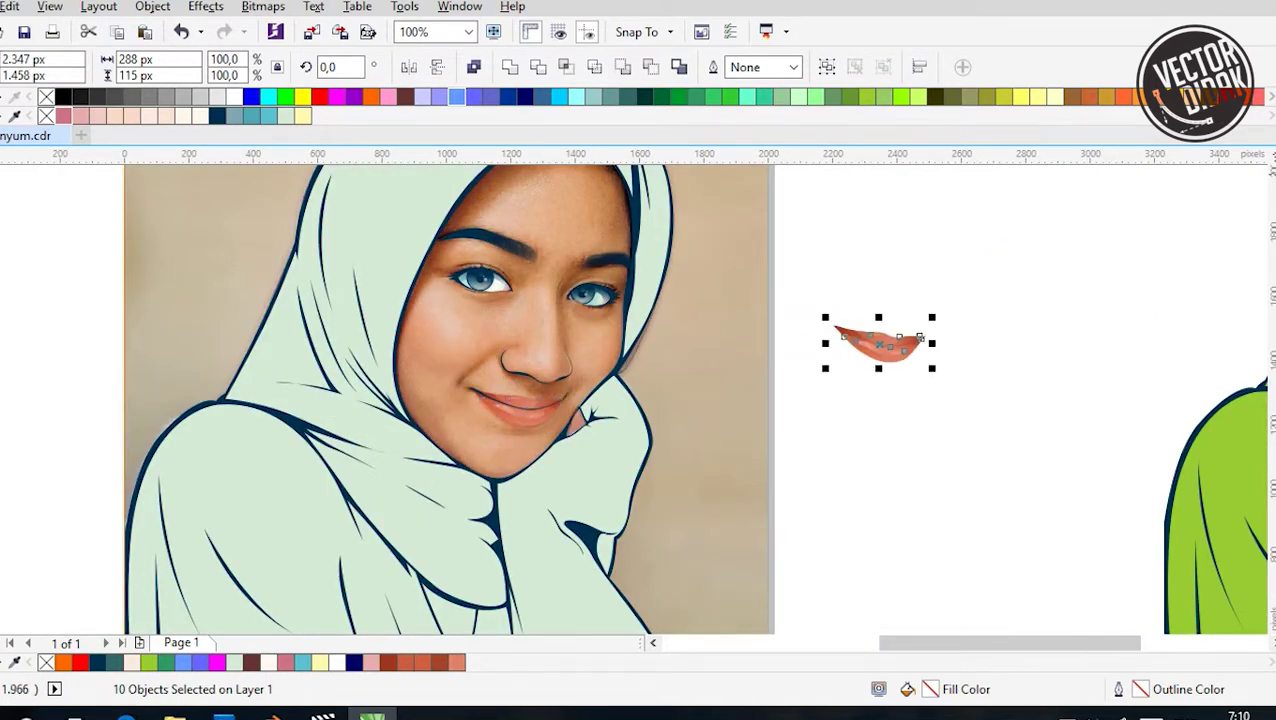
key("Escape")
scroll(855, 334, "up", 2)
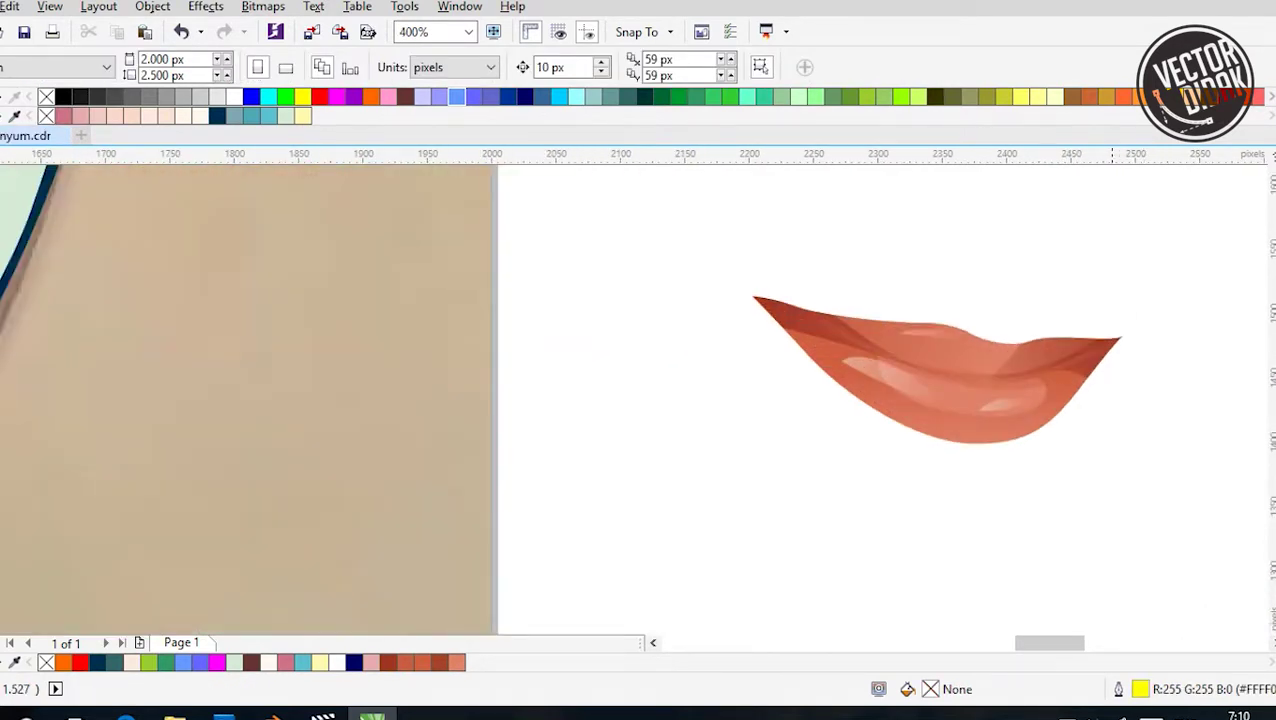
scroll(718, 290, "down", 1)
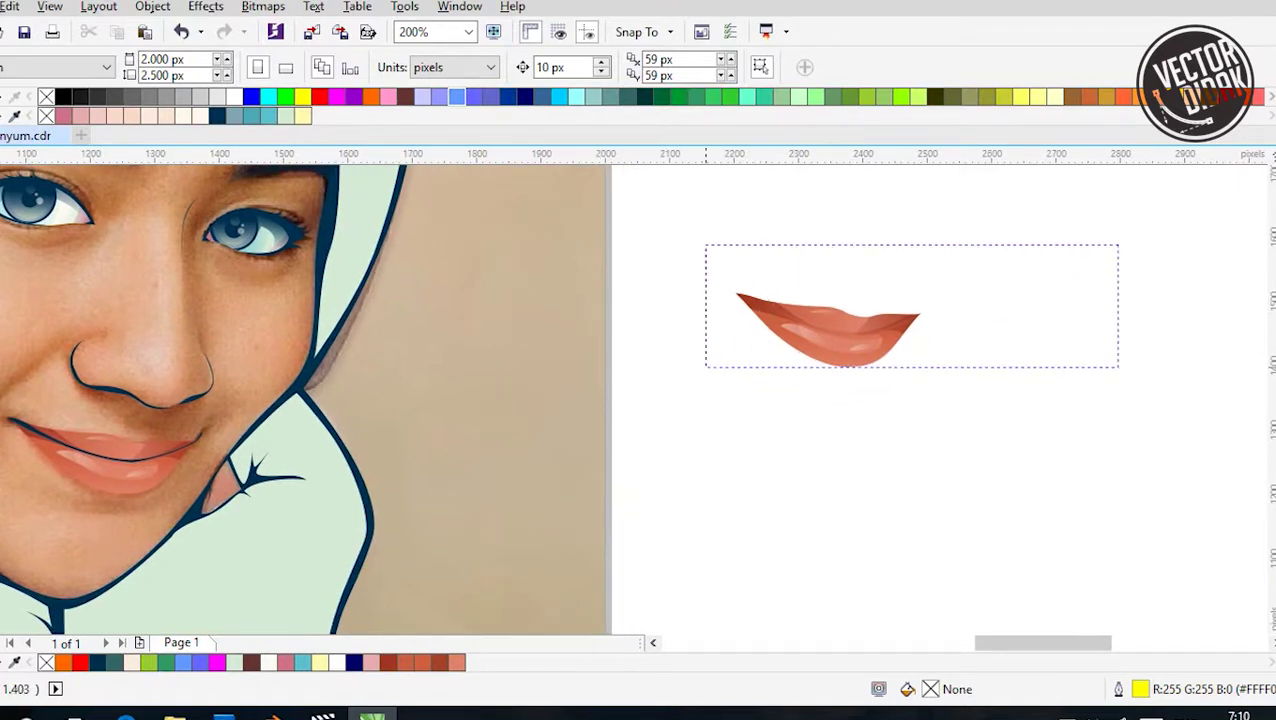
Delete the lip copy beside the portrait and save the document
left_click_drag(1117, 366, 1118, 367)
key("Delete")
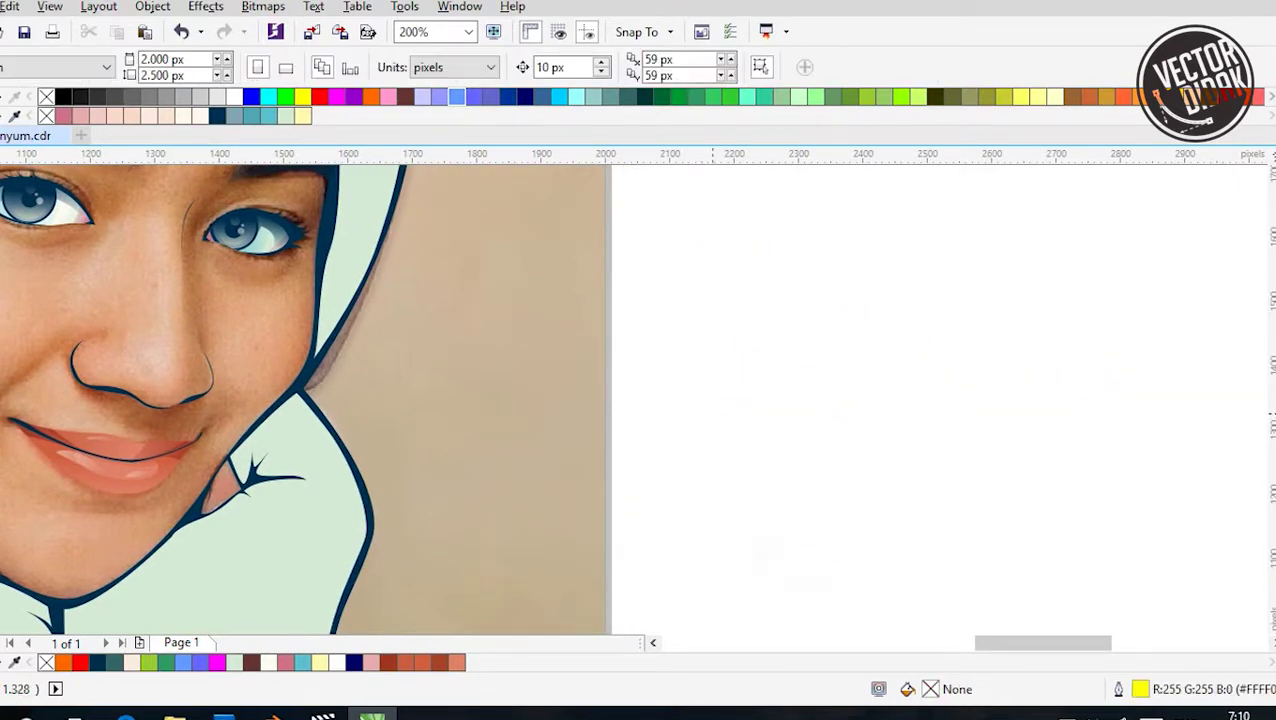
key("ctrl+s")
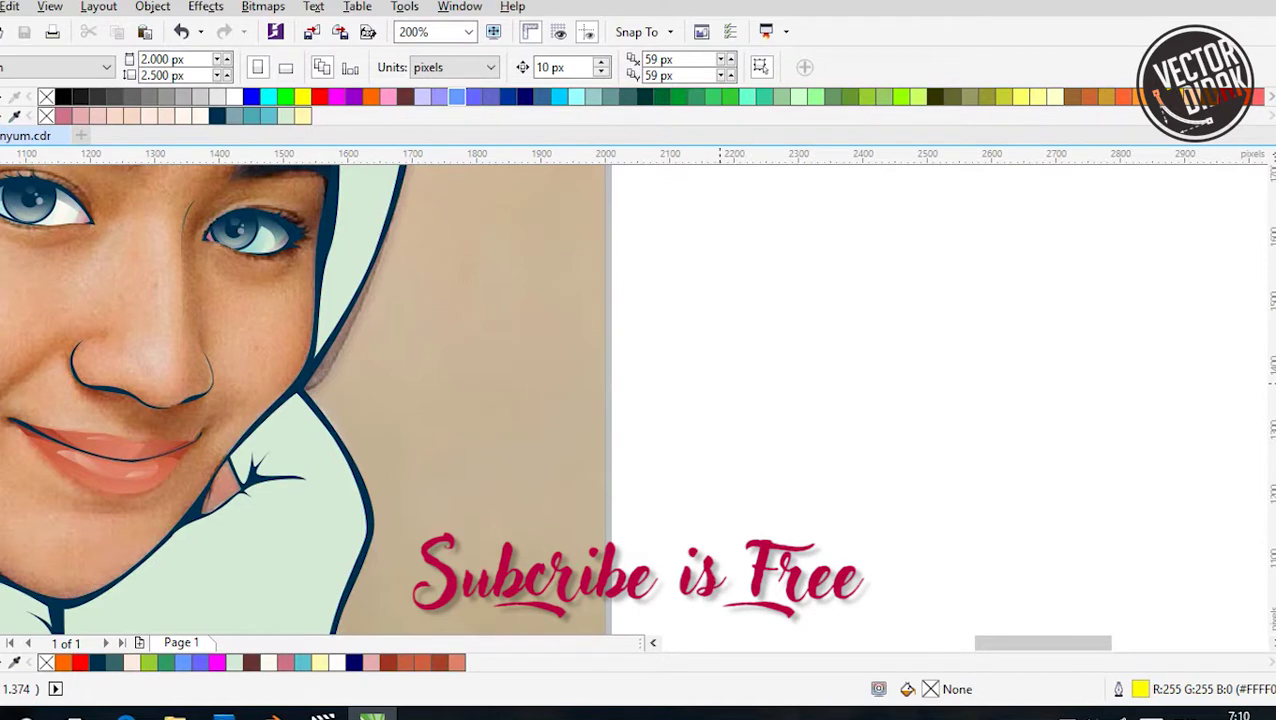
scroll(719, 390, "down", 1)
scroll(640, 400, "left", 3)
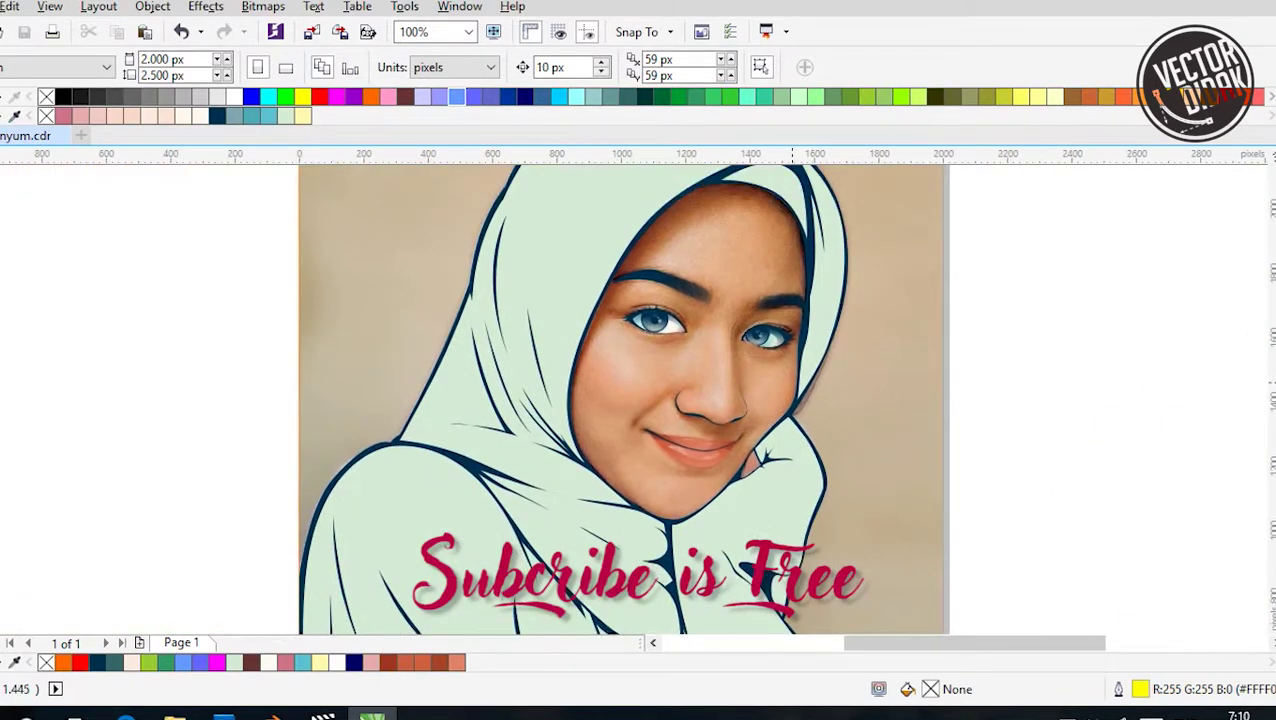
right_click(508, 350)
left_click(545, 364)
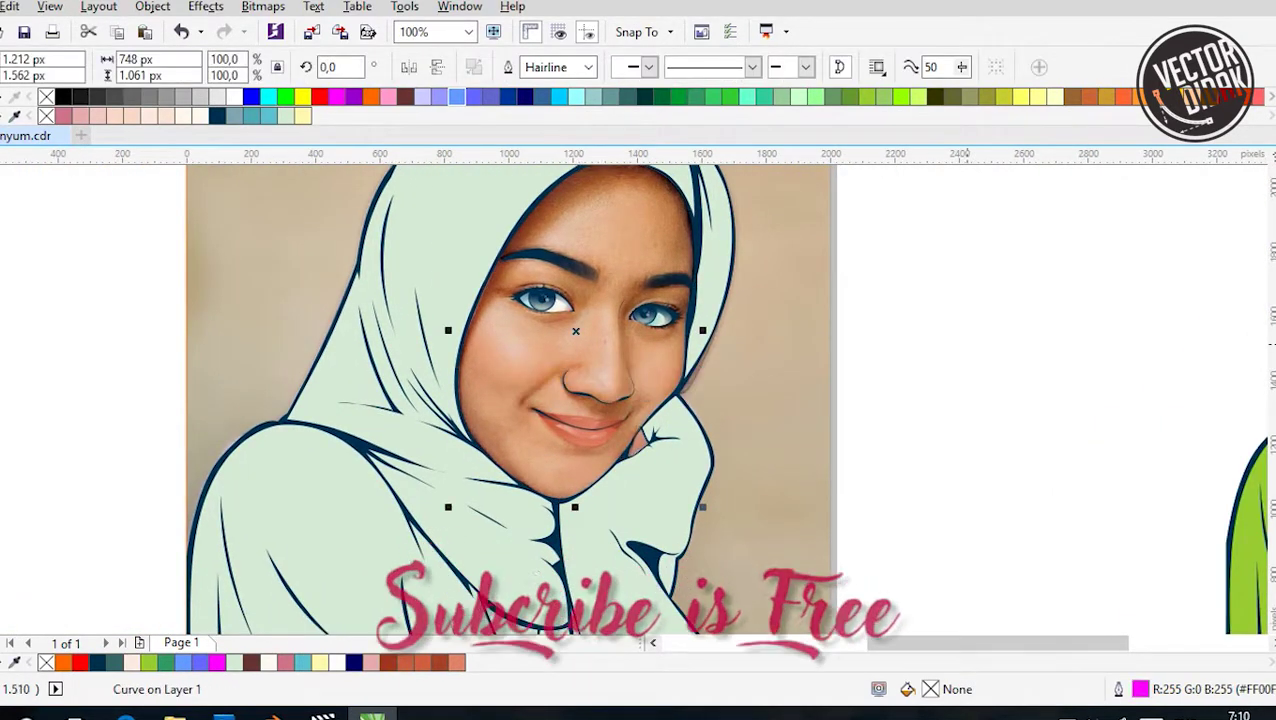
key("Escape")
scroll(508, 370, "up", 1)
scroll(505, 360, "down", 1)
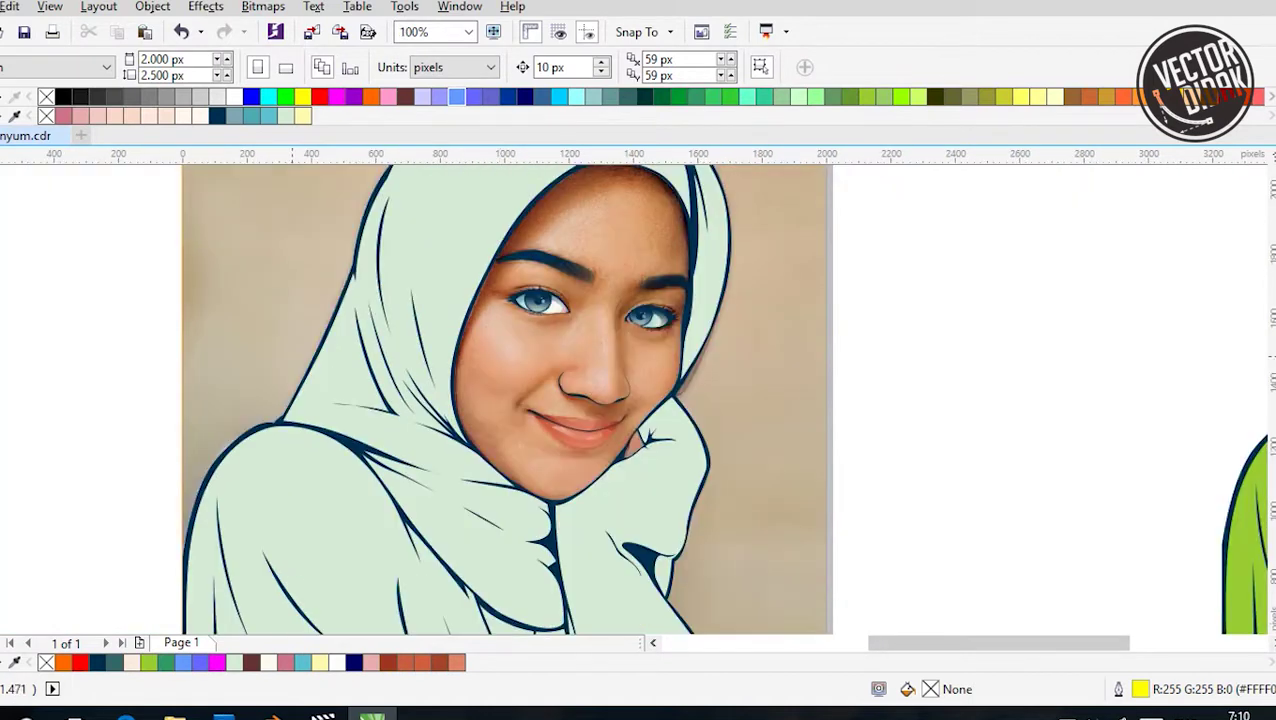
Begin a face-shadow outline with the Bezier tool at the chin and trace it up along the left jaw and cheek
key("Tab")
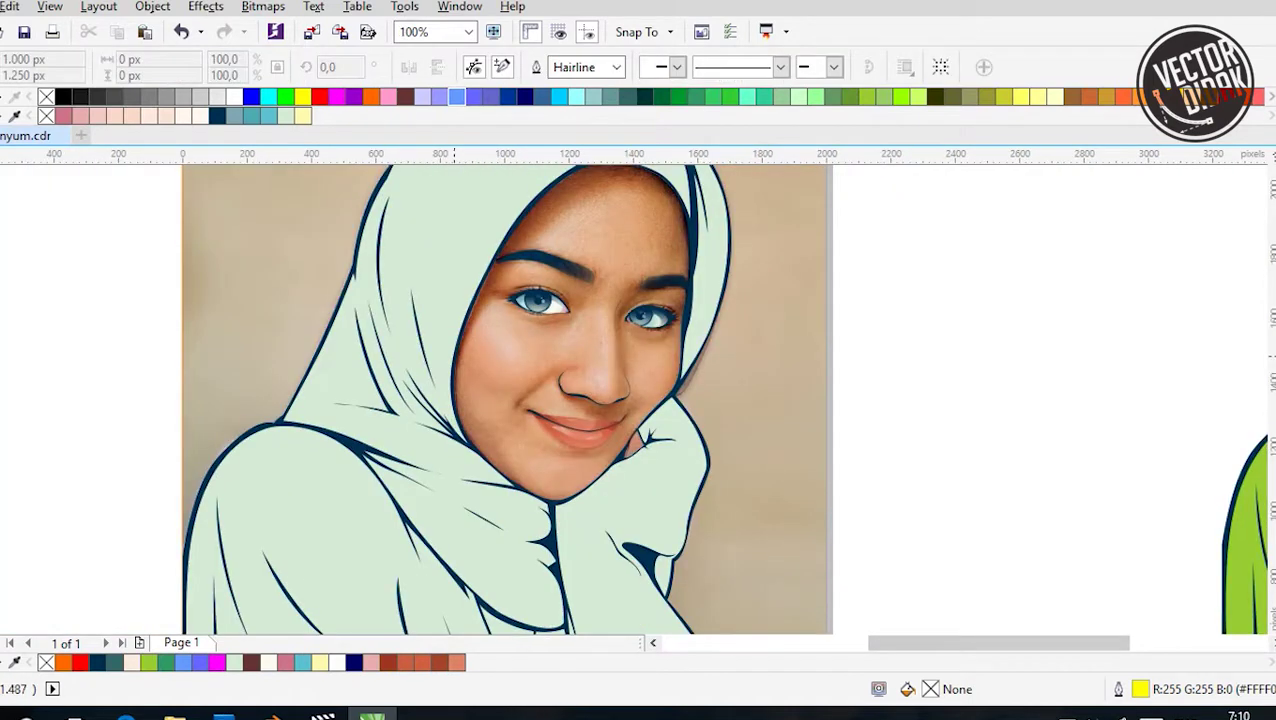
scroll(480, 365, "up", 1)
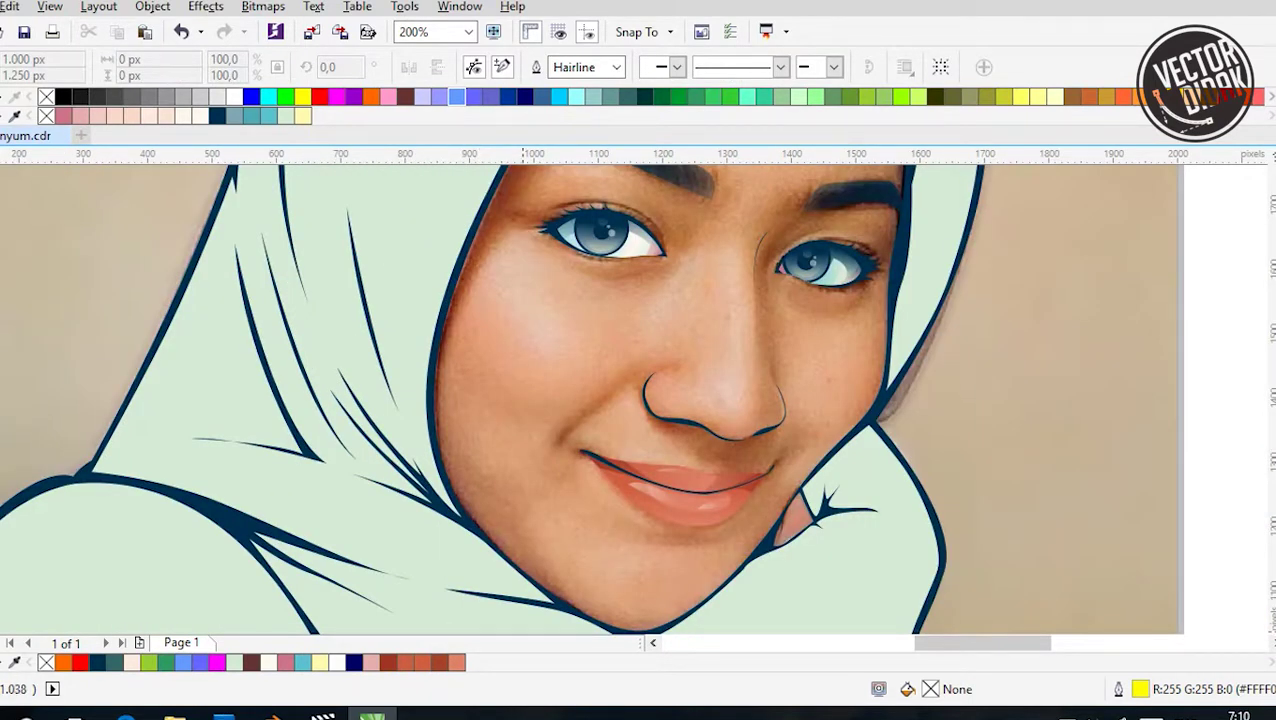
scroll(615, 400, "down", 3)
scroll(610, 400, "up", 1)
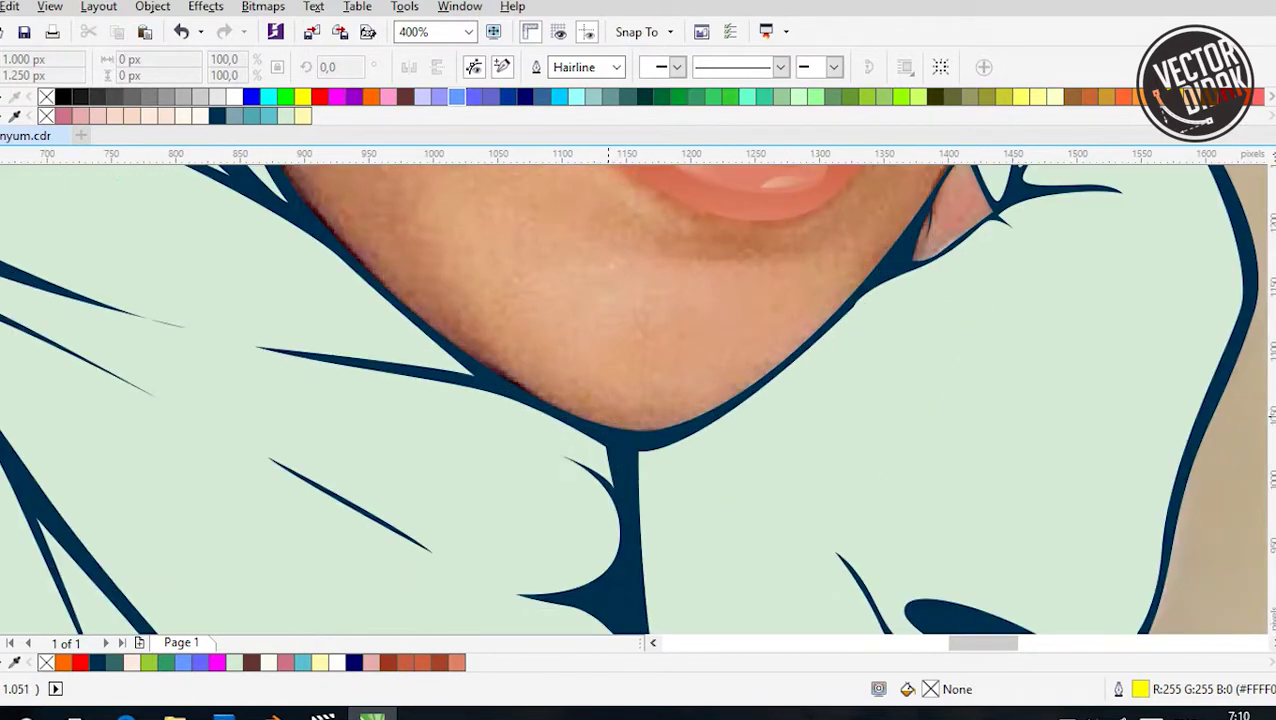
left_click(608, 443)
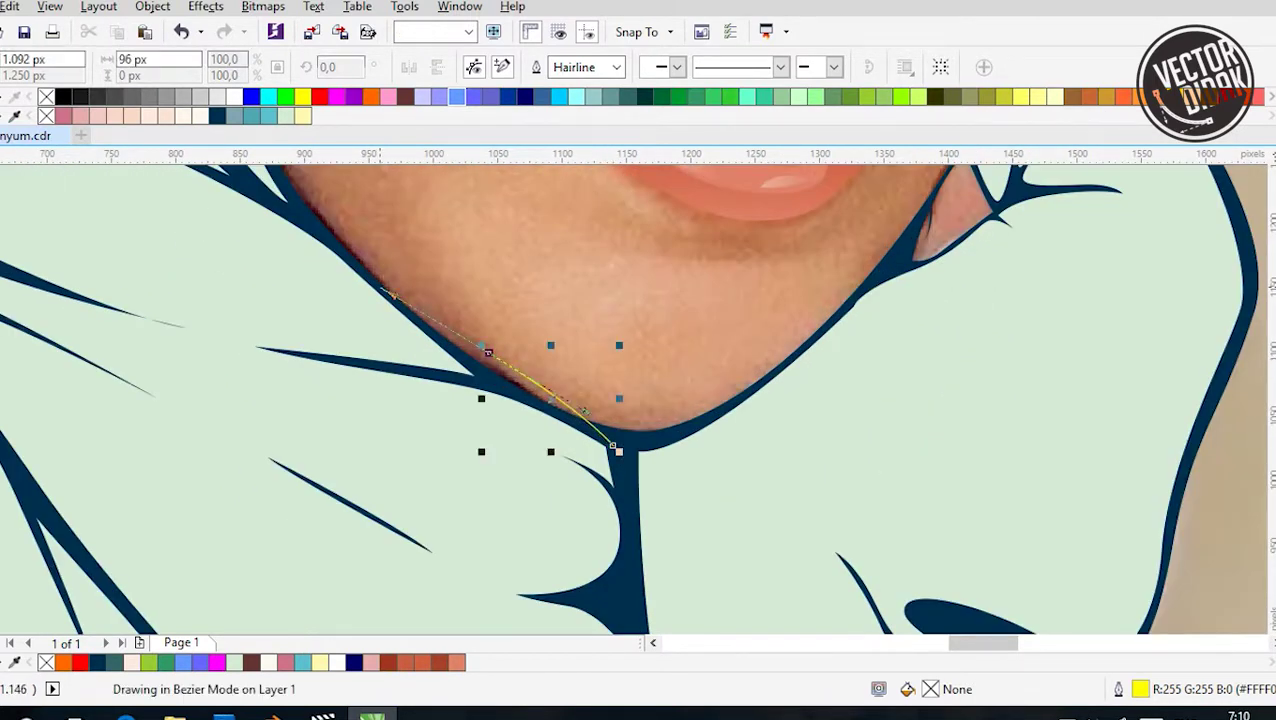
key("space")
scroll(608, 443, "up", 3)
scroll(608, 443, "down", 1)
scroll(608, 443, "up", 3)
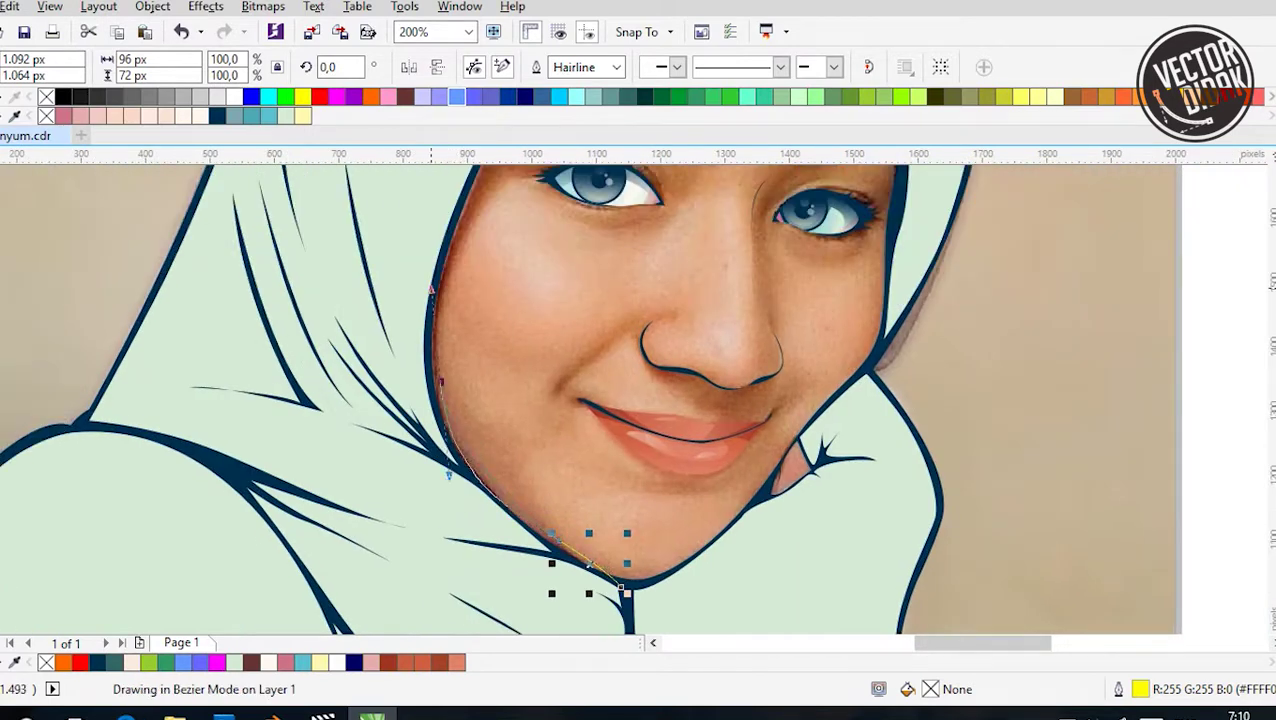
Extend the face-shadow outline from the left cheek under the left eye, around its inner corner and back over the upper lid
scroll(460, 330, "up", 3)
scroll(460, 330, "up", 1)
left_click(506, 306)
left_click_drag(700, 358, 783, 296)
scroll(783, 296, "up", 1)
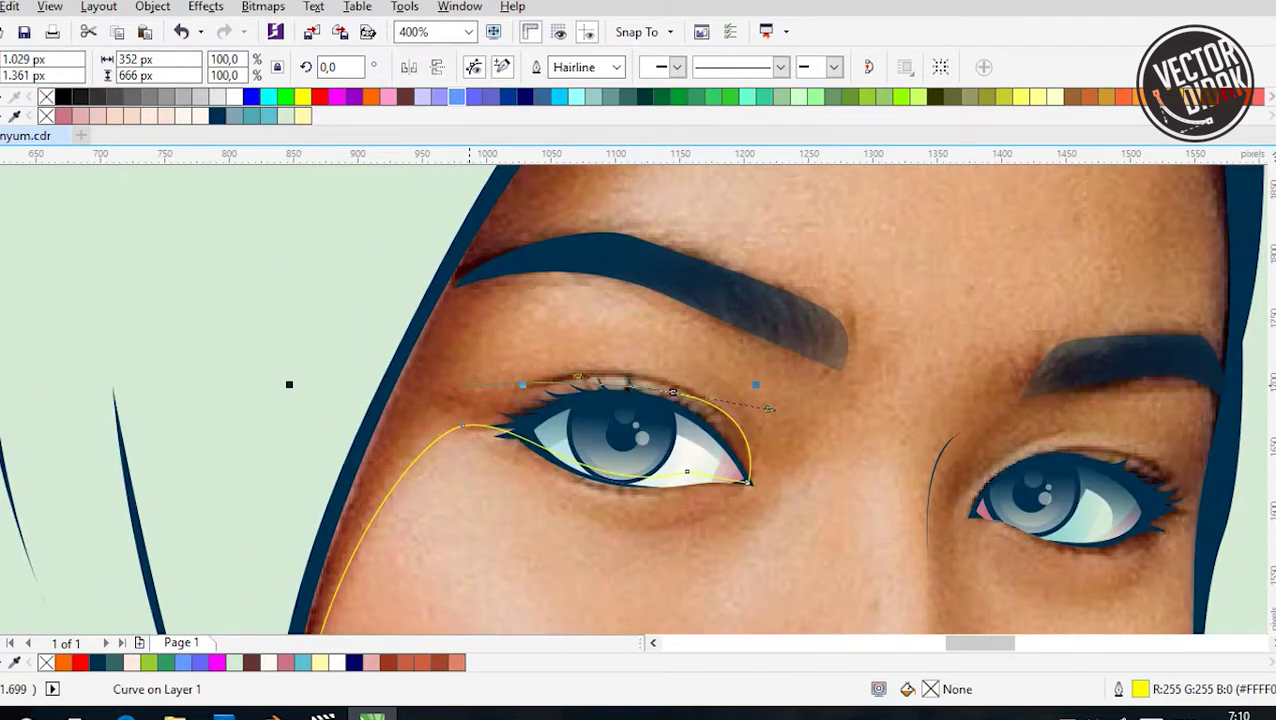
left_click(468, 384)
scroll(468, 380, "down", 1)
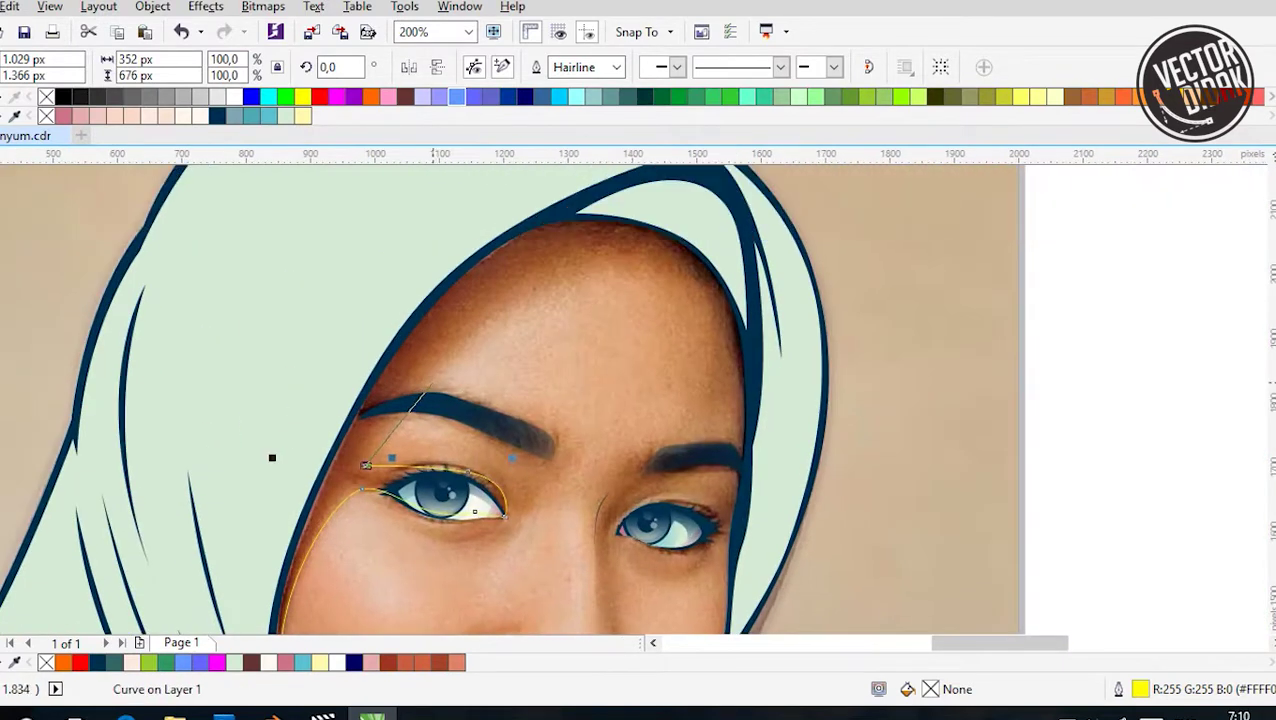
Continue the shadow outline from the left eyelid up around the left eyebrow and along the hairline across the forehead
scroll(165, 397, "up", 1)
left_click_drag(515, 295, 632, 293)
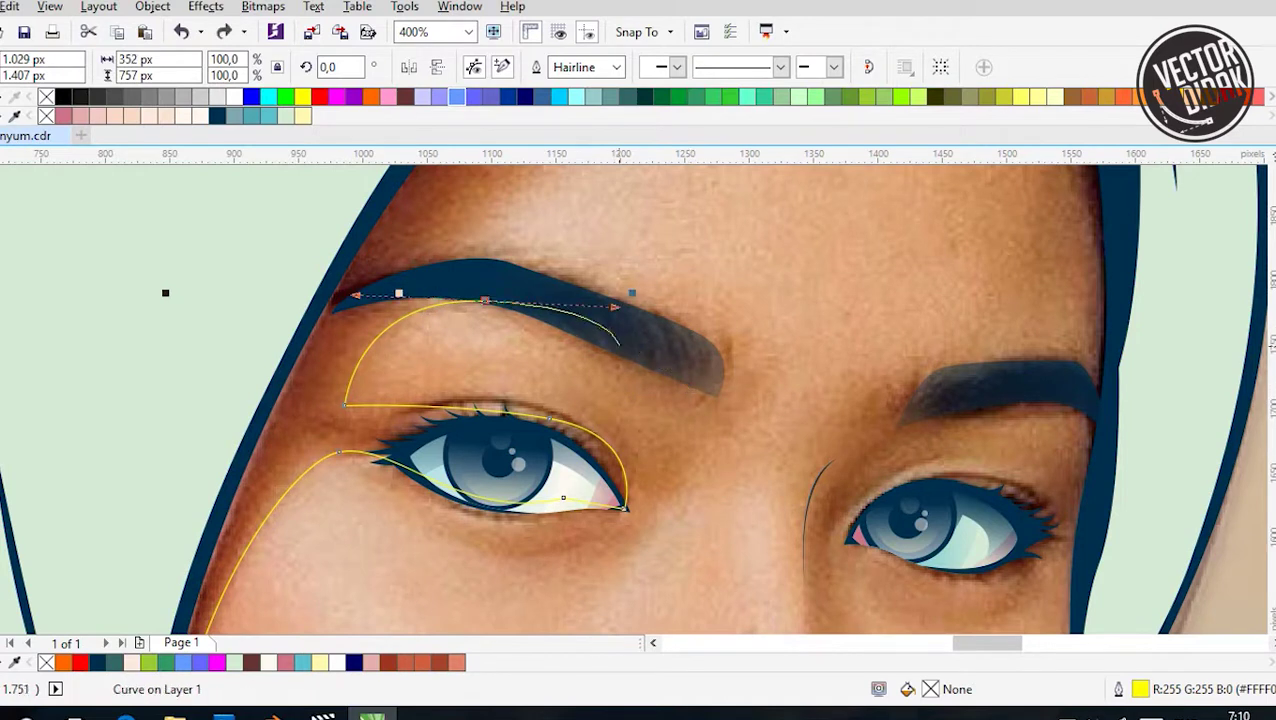
scroll(636, 399, "up", 1)
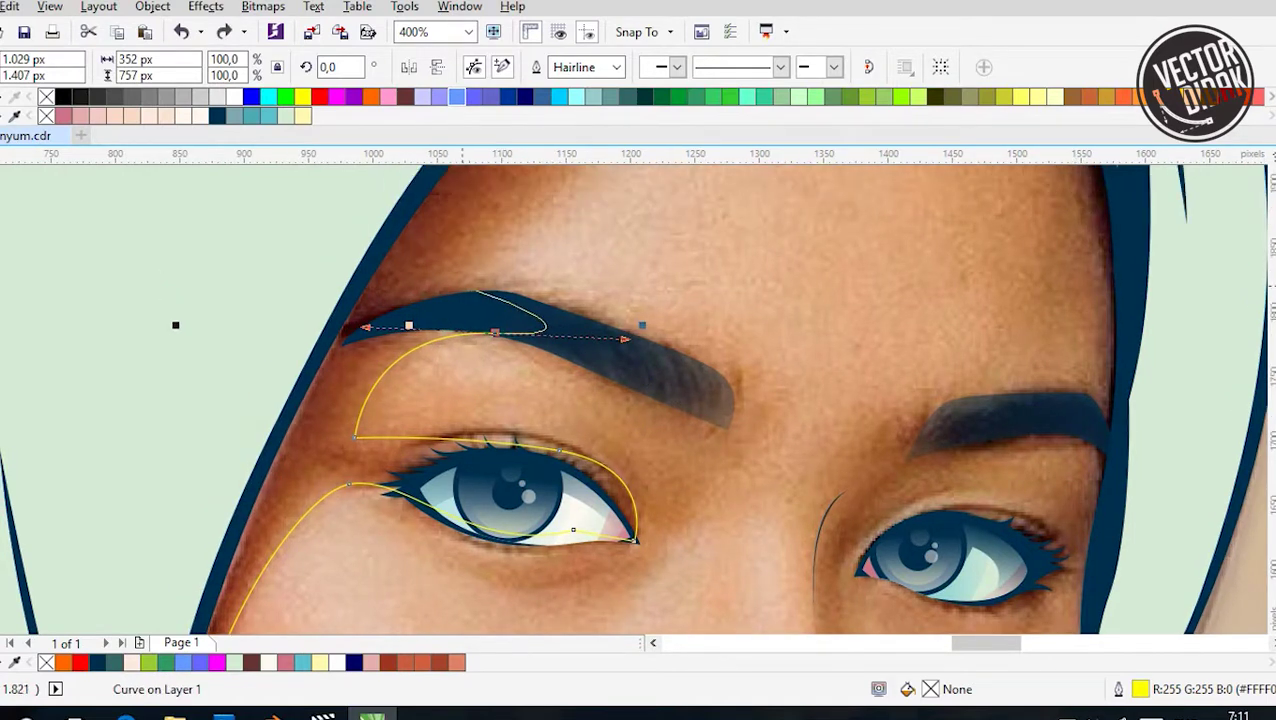
scroll(315, 389, "down", 1)
key("ctrl+z")
left_click_drag(736, 260, 757, 261)
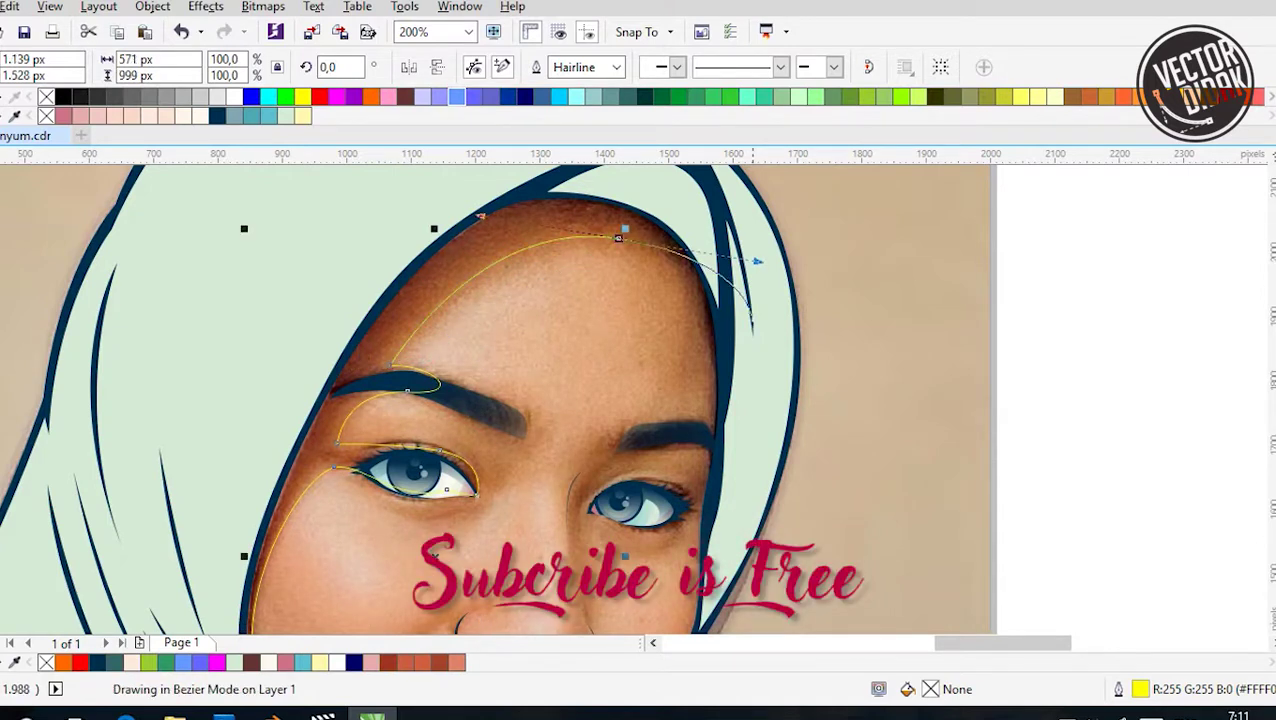
Carry the shadow outline down the right temple, around the right eyebrow and on to the face edge beside the right eye
left_click_drag(650, 355, 666, 376)
scroll(642, 419, "up", 3)
left_click_drag(385, 395, 330, 540)
left_click_drag(802, 382, 854, 401)
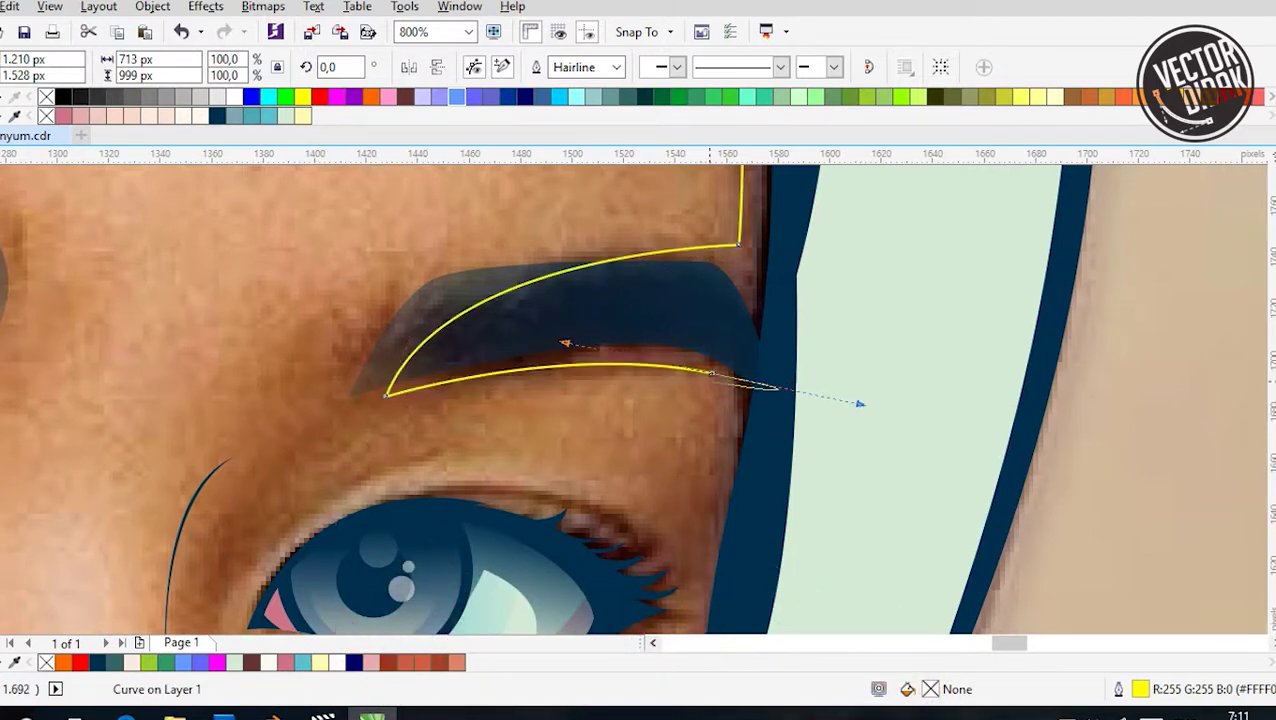
scroll(854, 401, "down", 2)
scroll(762, 581, "up", 2)
scroll(762, 581, "down", 3)
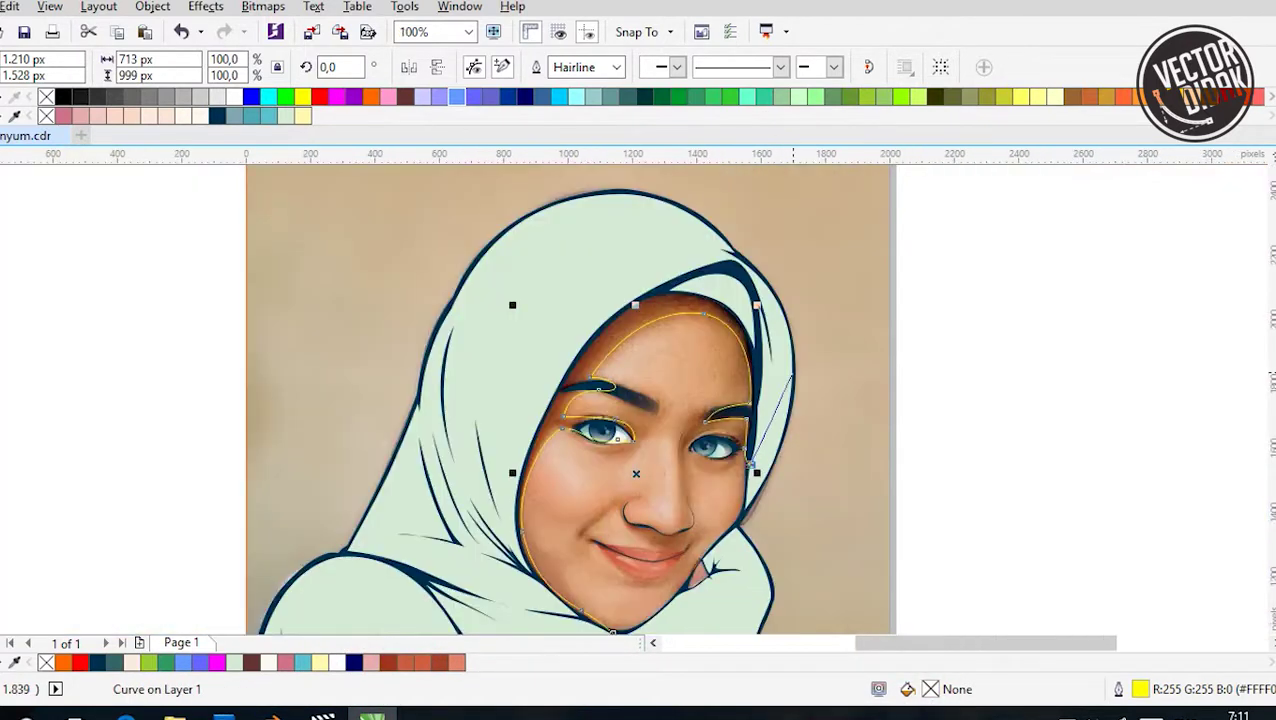
Close the face-shadow outline at the chin by running it loosely over the hijab, making it about 1,000 by 1,300 px
scroll(620, 560, "up", 1)
left_click_drag(705, 462, 558, 485)
scroll(558, 485, "down", 1)
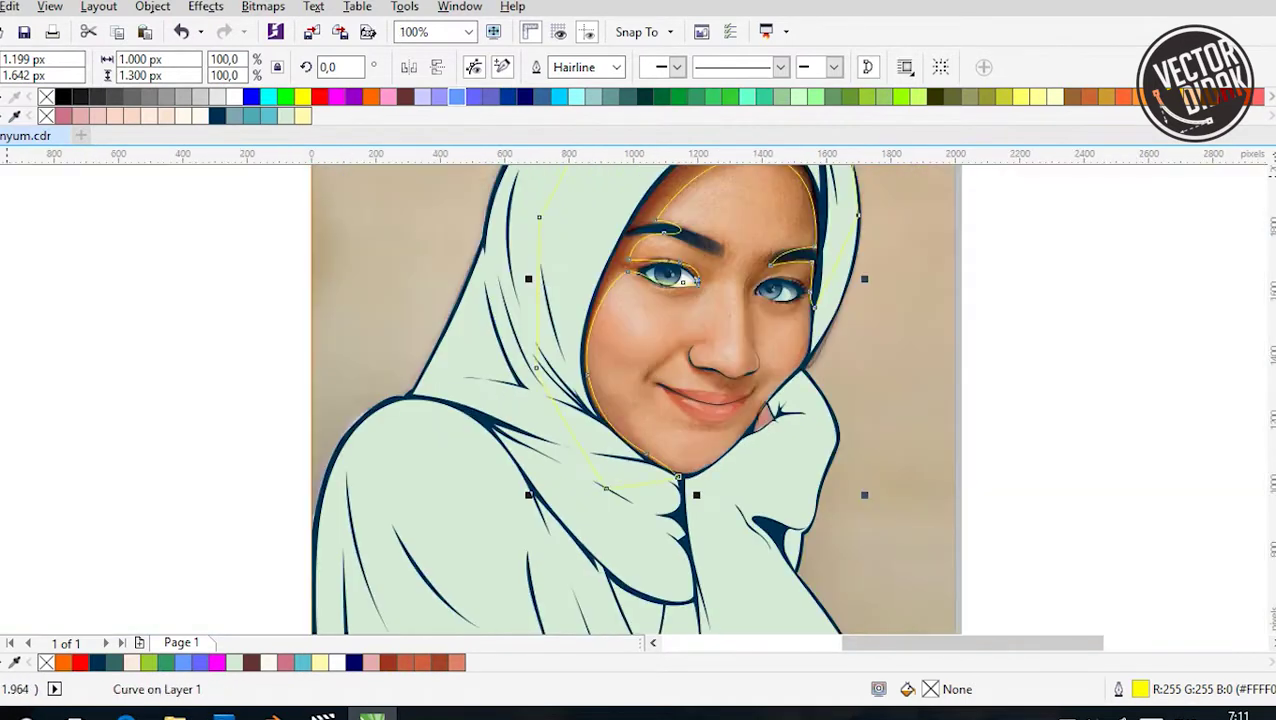
Draw a closed shadow outline over the outer half of the right eye, rounding its upper lid and lower lashes
scroll(660, 305, "up", 3)
left_click_drag(653, 309, 913, 428)
scroll(650, 355, "down", 2)
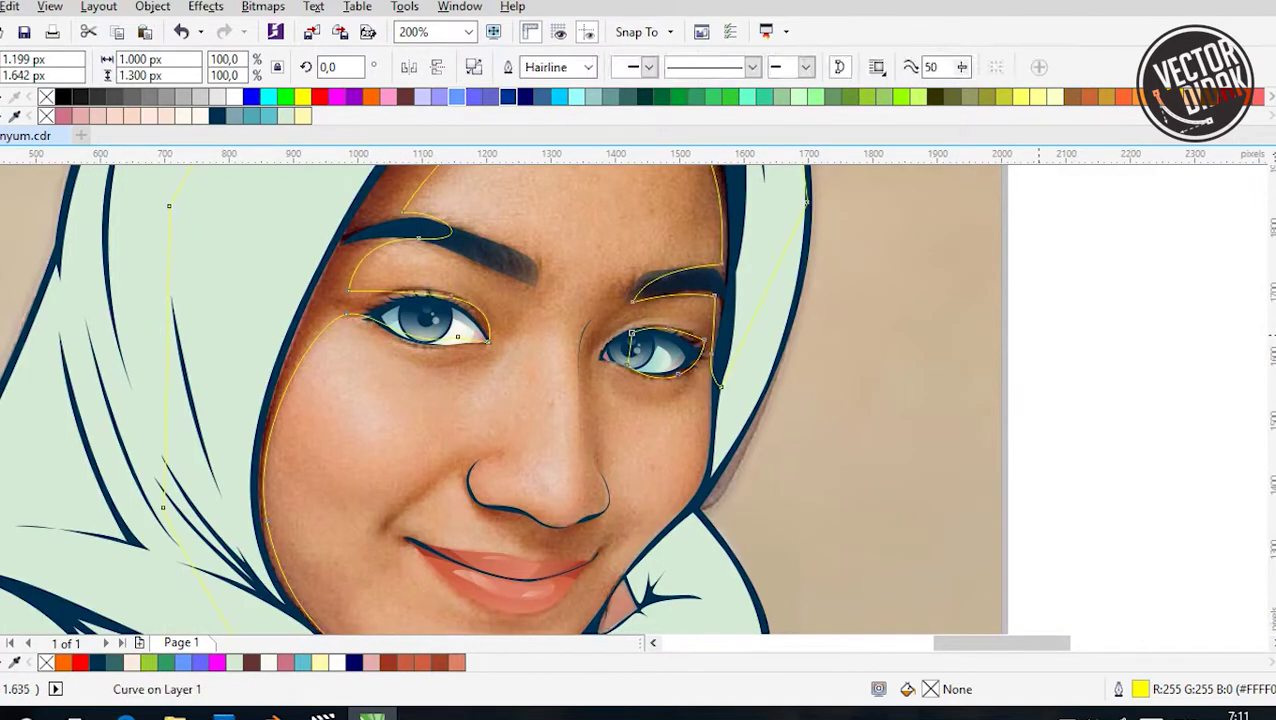
Draw a narrow curved shadow outline about 44 by 119 px between the nose bridge and the right eye's inner corner
scroll(636, 352, "up", 2)
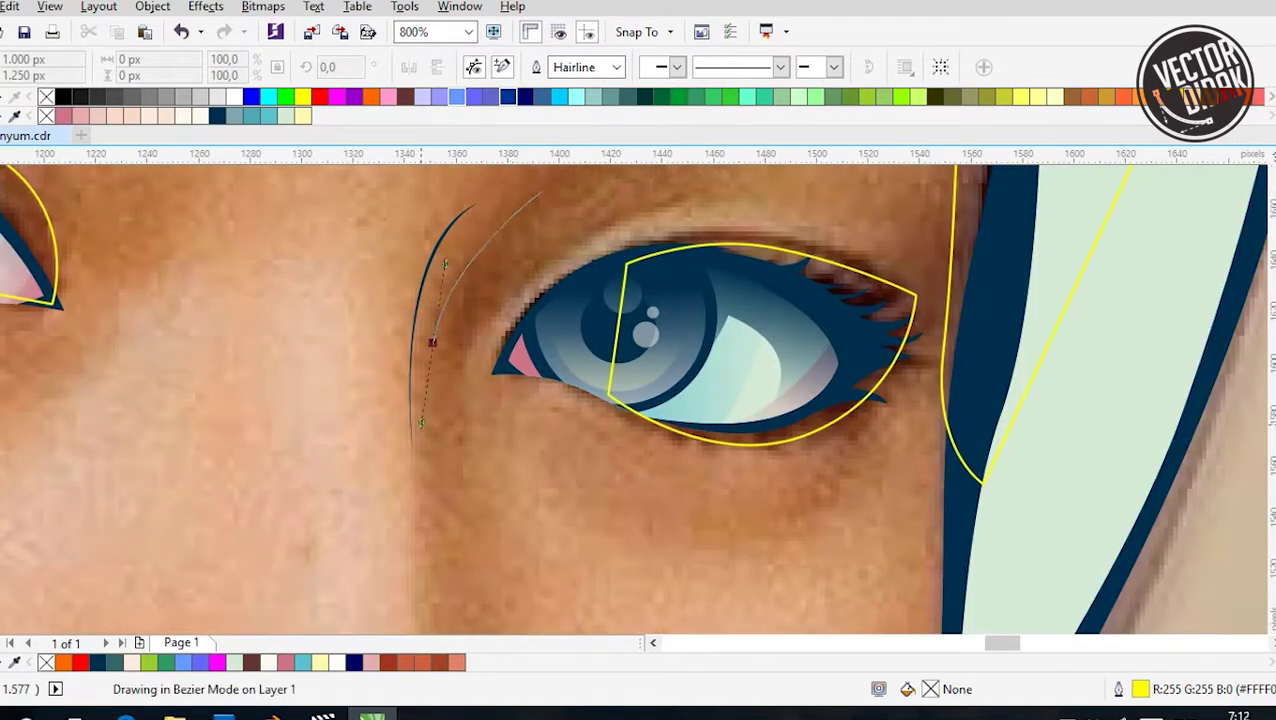
left_click(540, 193)
scroll(520, 300, "down", 2)
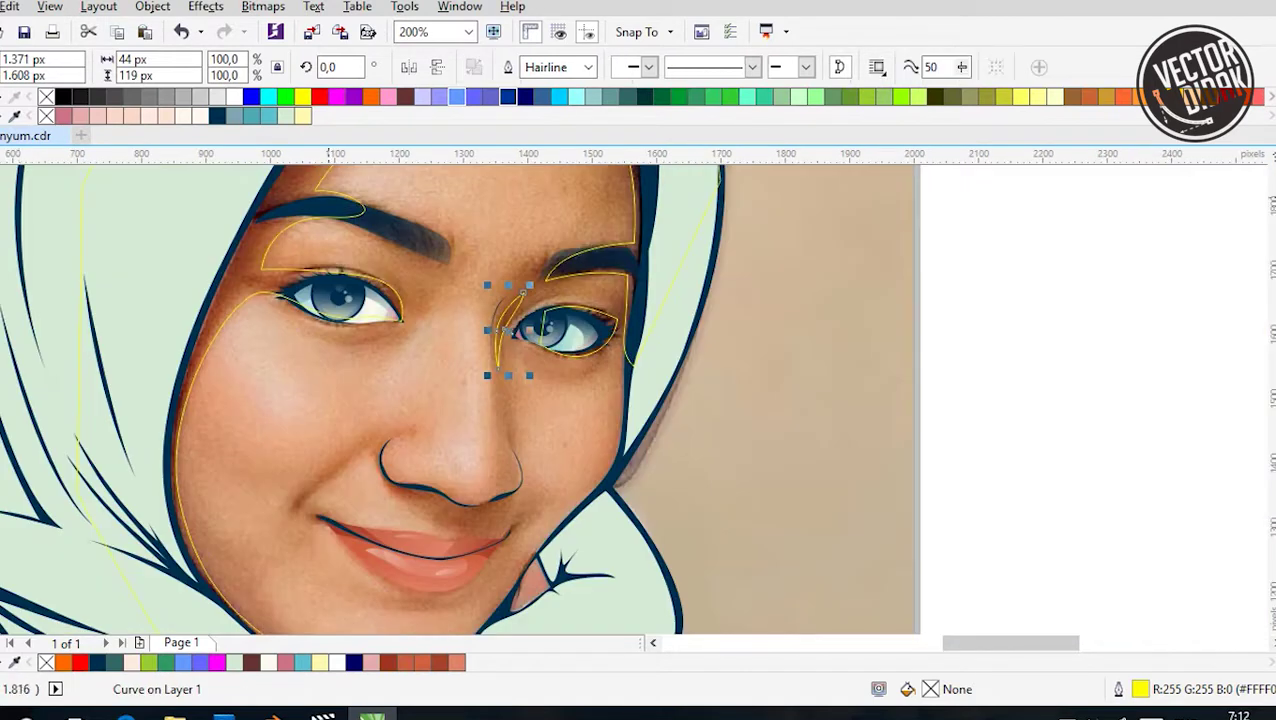
Trace the lower edge of a shadow outline beneath the nose, from the left nostril to the right nostril
scroll(421, 522, "up", 2)
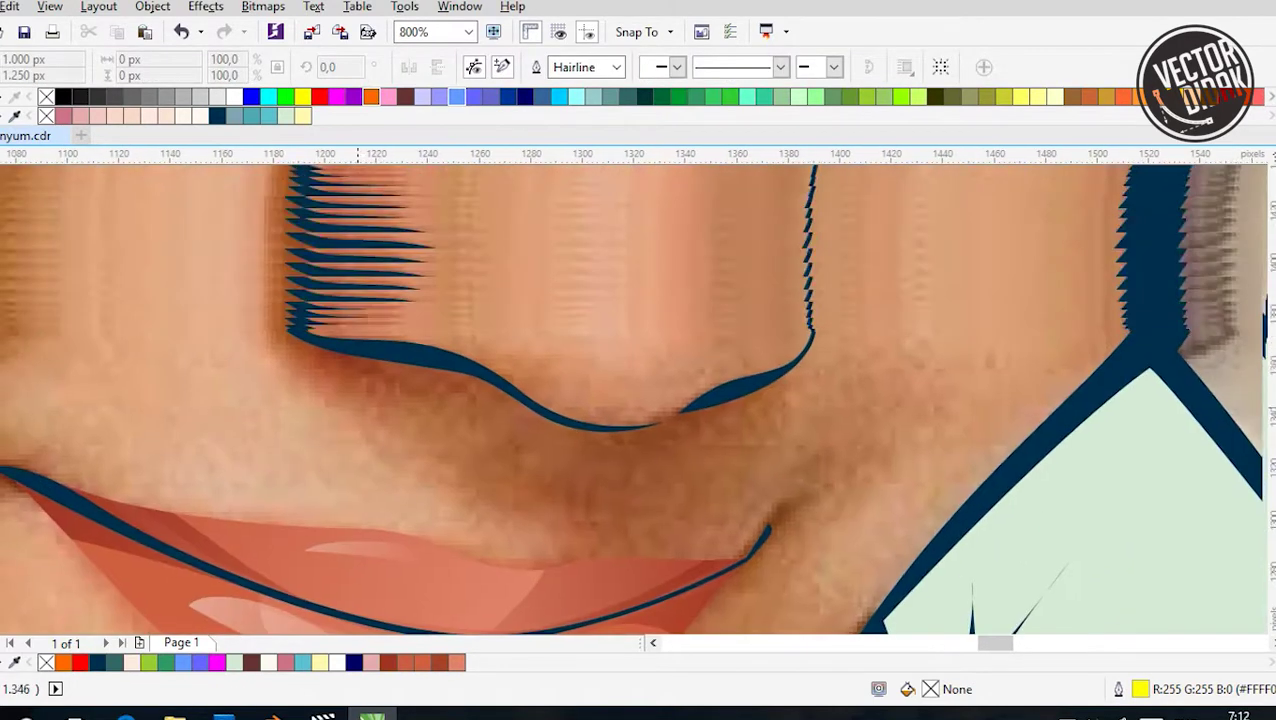
left_click_drag(514, 427, 613, 451)
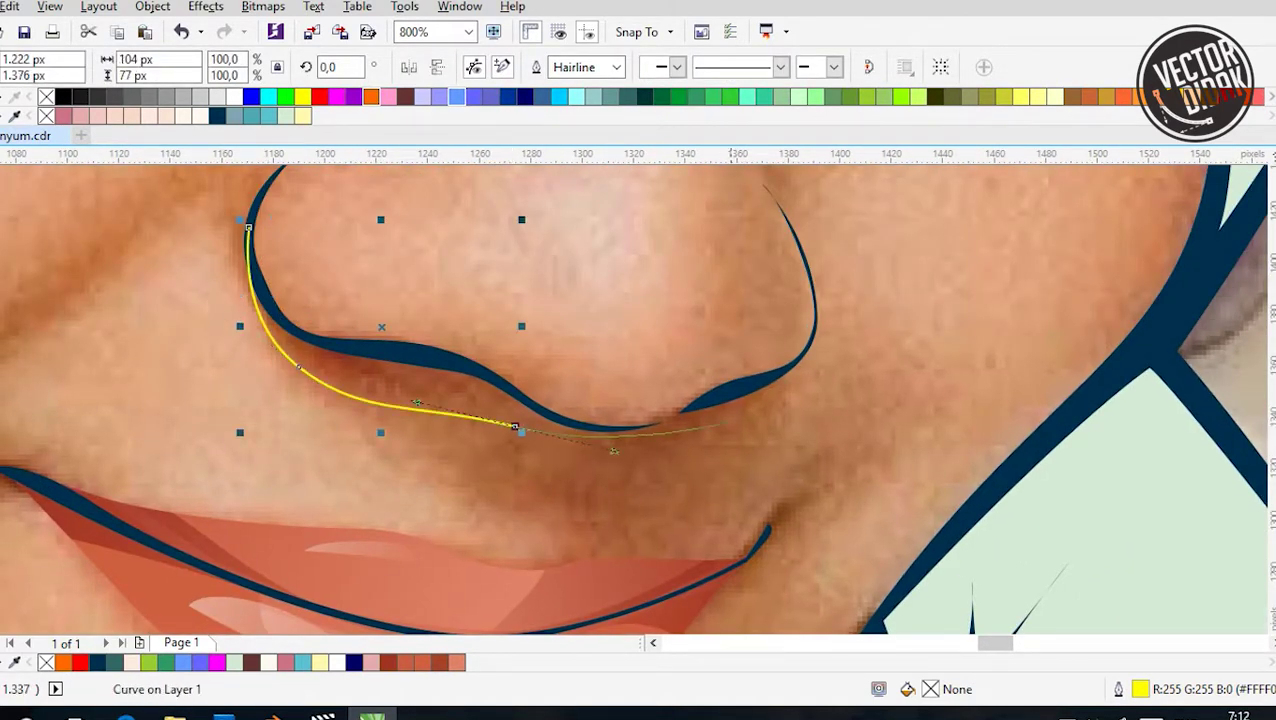
left_click(794, 368)
scroll(739, 406, "up", 1)
left_click_drag(445, 449, 590, 470)
key("Escape")
Close the under-nose shadow by tracing its upper edge back along the dark nose line to the left nostril
left_click(849, 327)
scroll(767, 389, "up", 1)
left_click(643, 410)
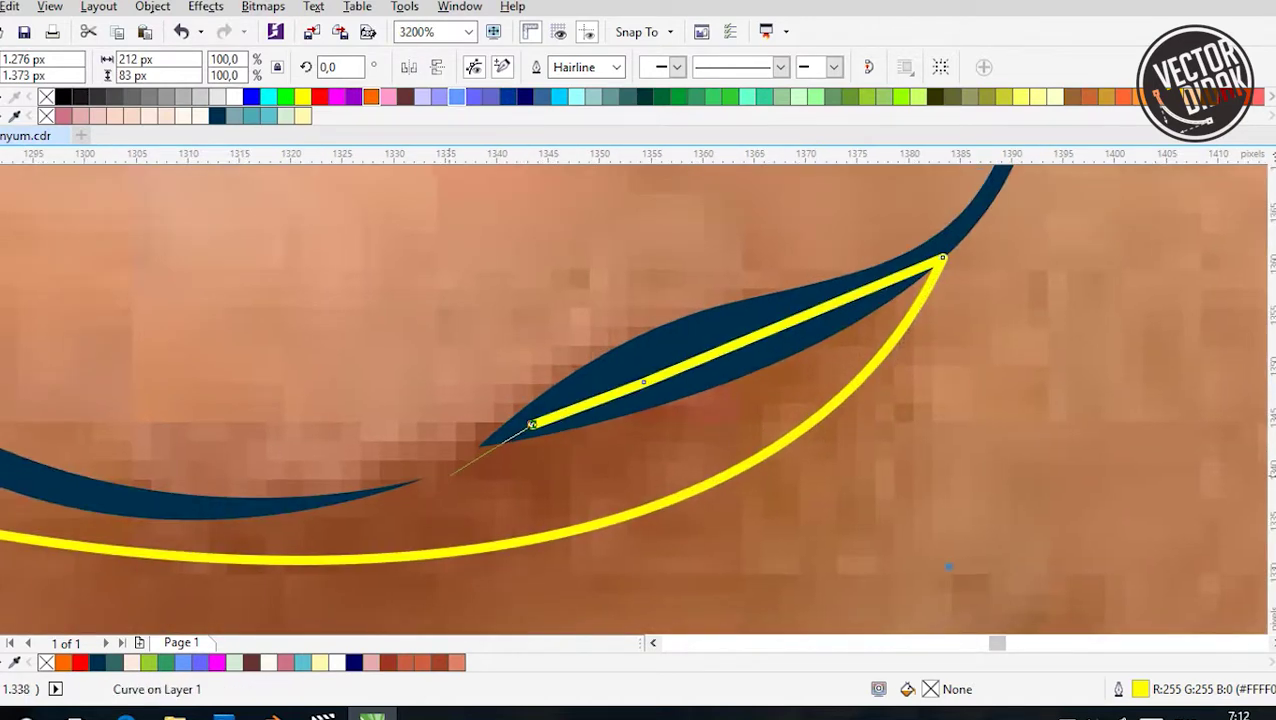
left_click_drag(481, 454, 567, 458)
key("Escape")
scroll(636, 468, "down", 1)
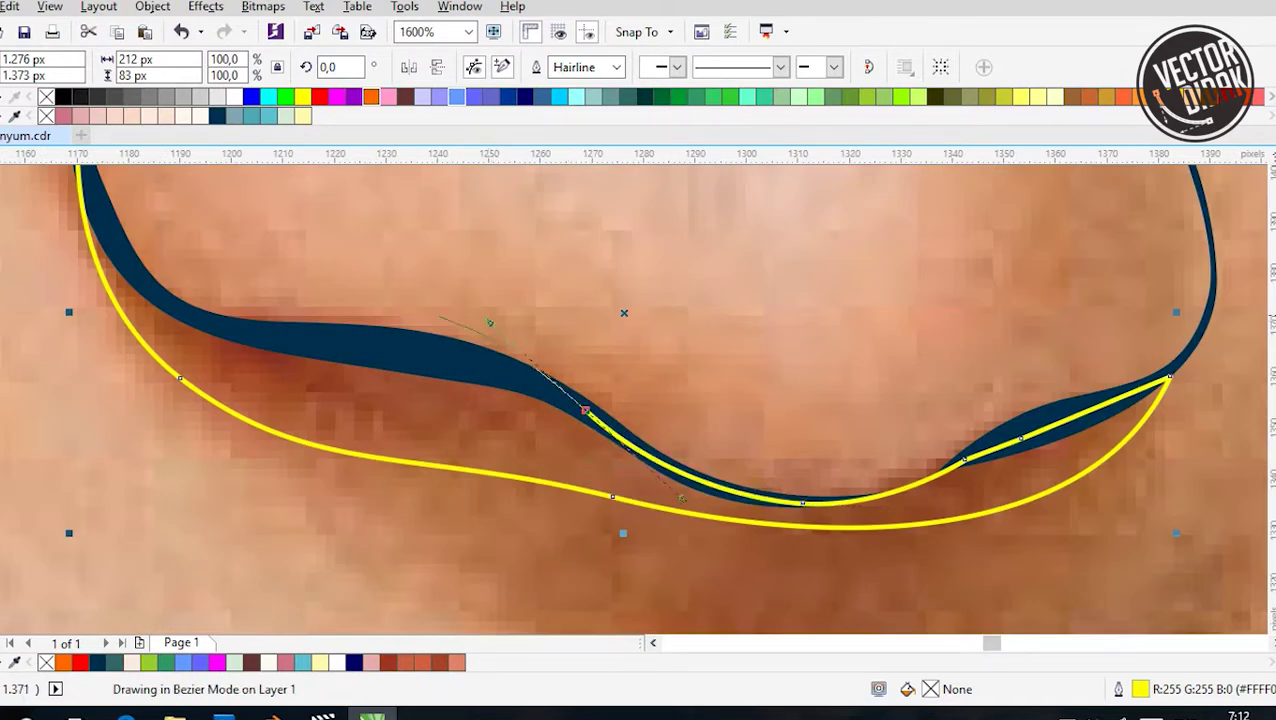
scroll(716, 490, "down", 1)
scroll(716, 490, "down", 1)
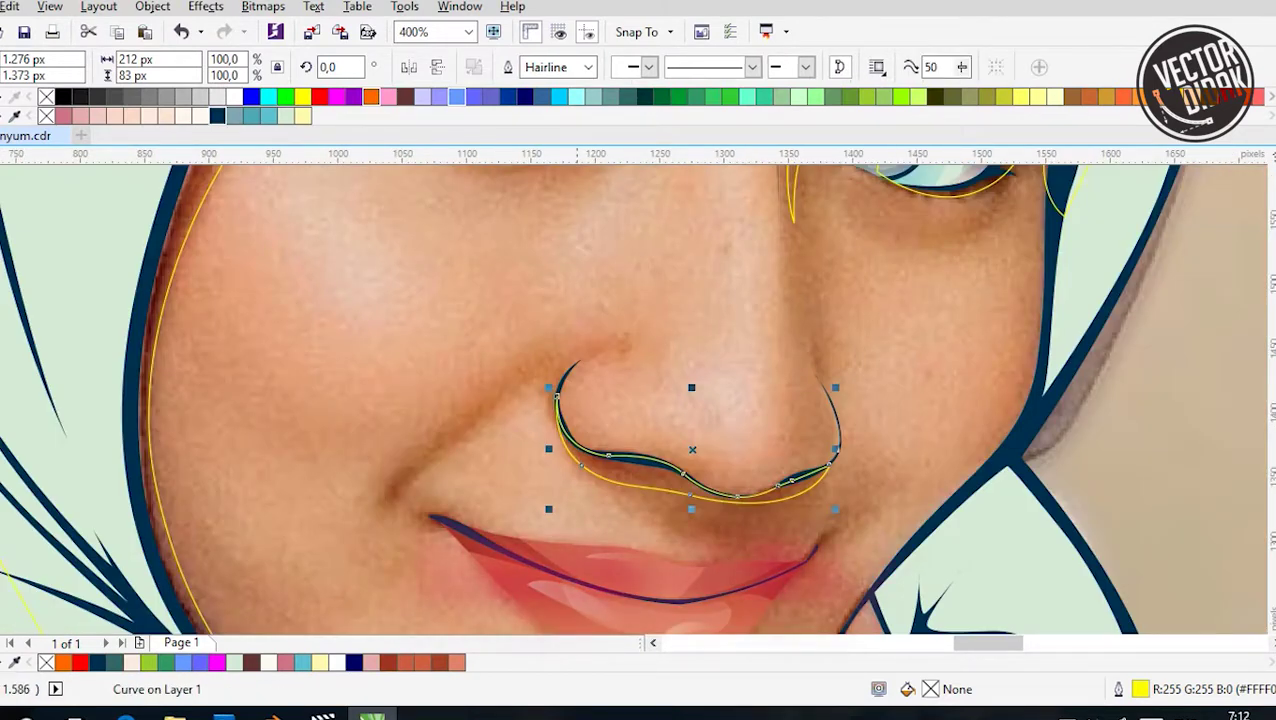
scroll(637, 305, "down", 2)
key("Escape")
Draw a closed shadow outline around the right mouth corner, running along the mouth line and over the lower lip
scroll(770, 382, "up", 1)
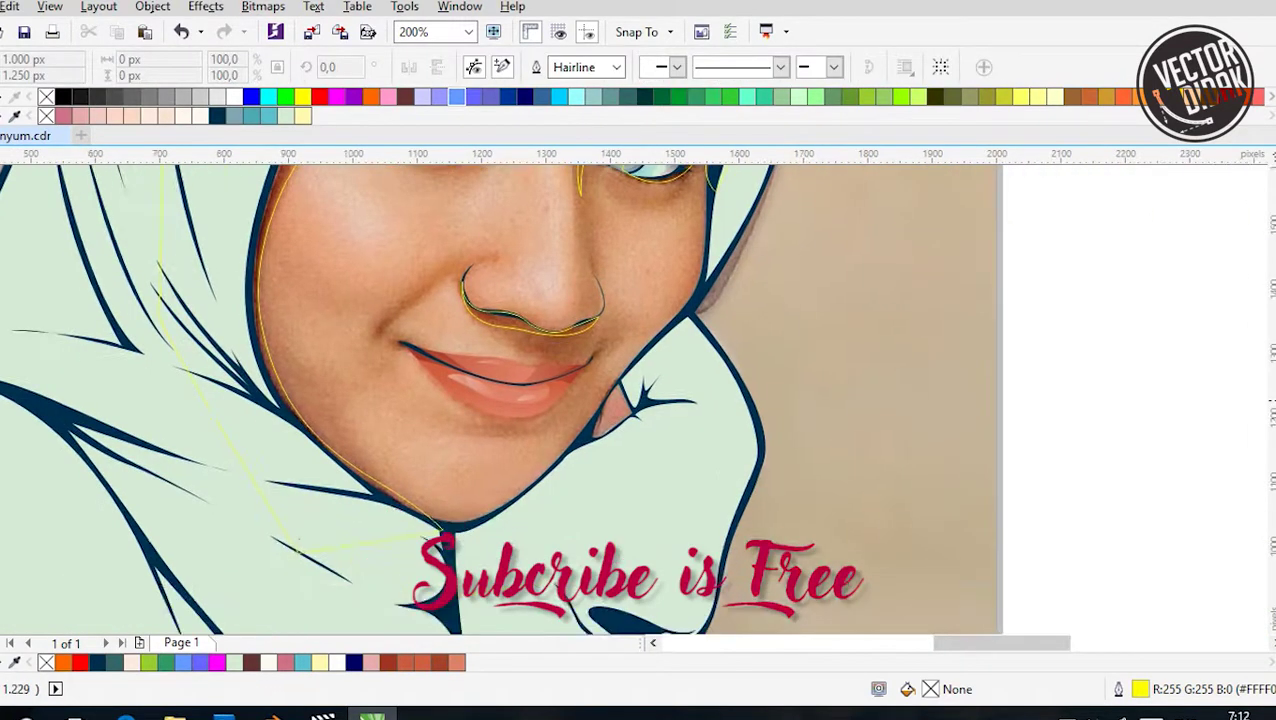
scroll(604, 370, "up", 2)
left_click(461, 369)
scroll(311, 384, "left", 3)
scroll(311, 384, "down", 1)
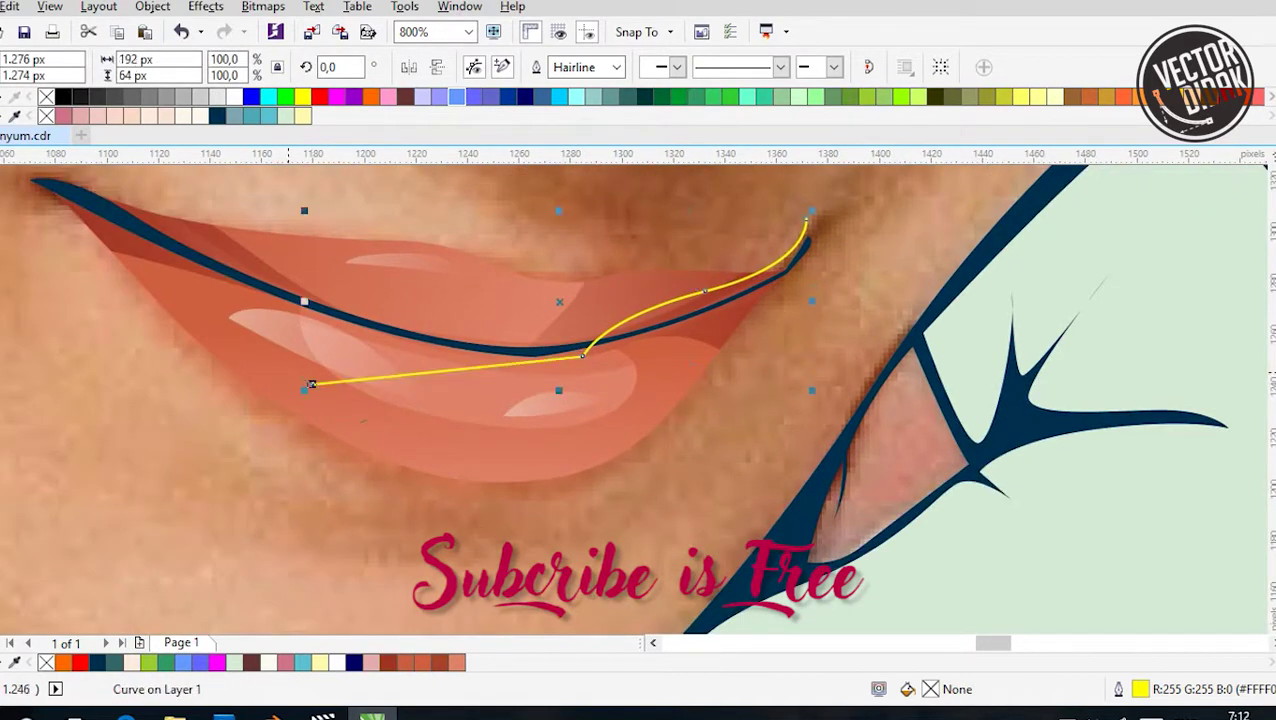
left_click(808, 218)
scroll(800, 300, "up", 1)
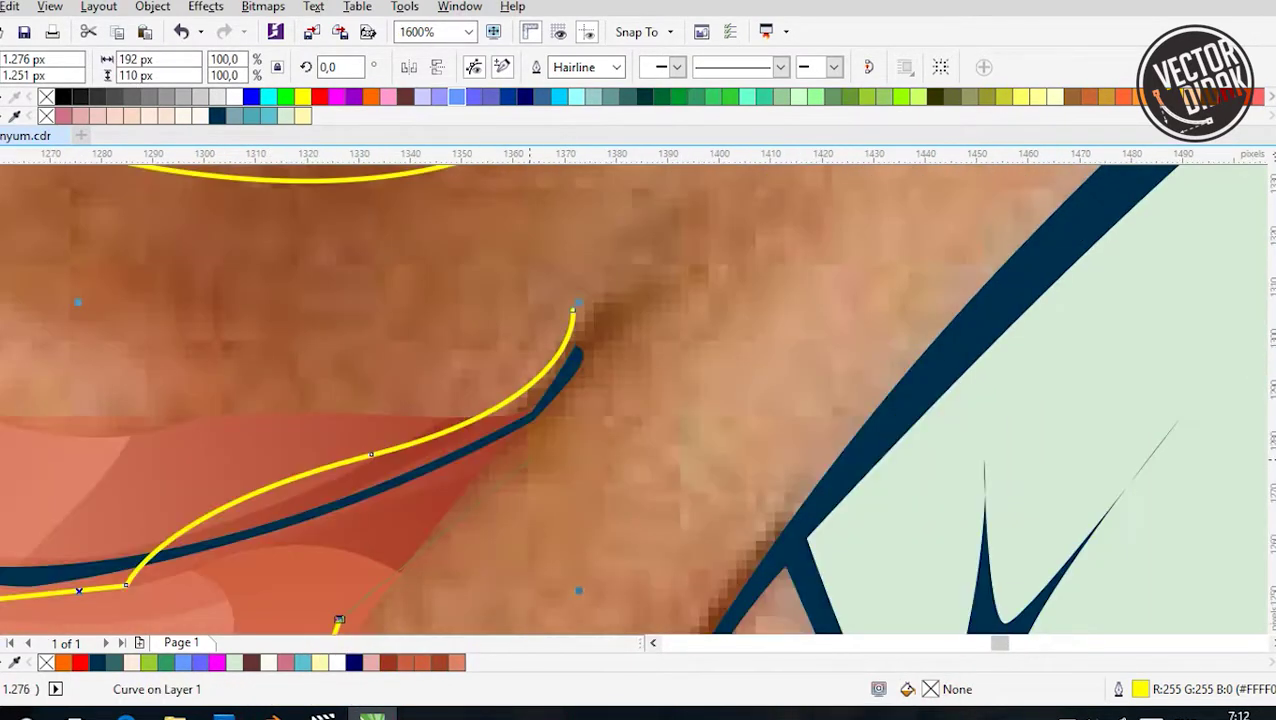
scroll(545, 450, "down", 2)
scroll(340, 370, "up", 1)
Draw a closed shadow outline about 122 by 54 px around the left mouth corner, crossing the mouth line
left_click(630, 410)
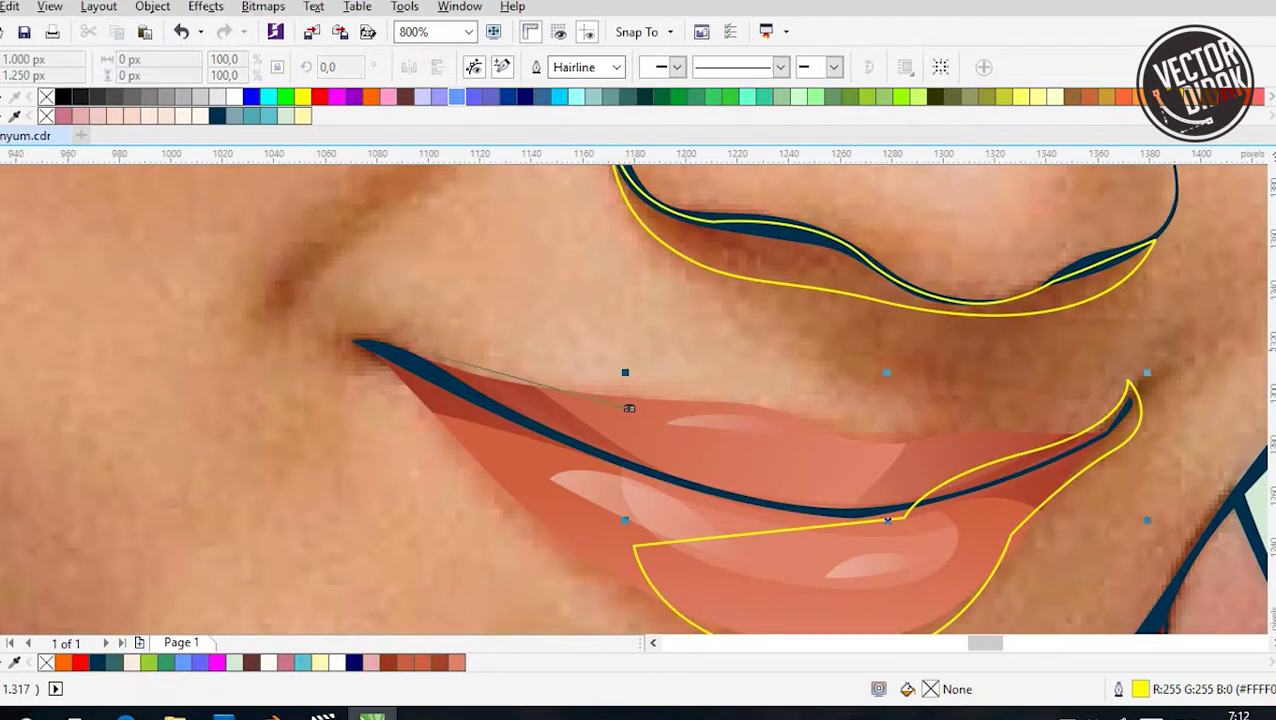
left_click(410, 345)
left_click(314, 327)
left_click(525, 456)
scroll(525, 458, "down", 2)
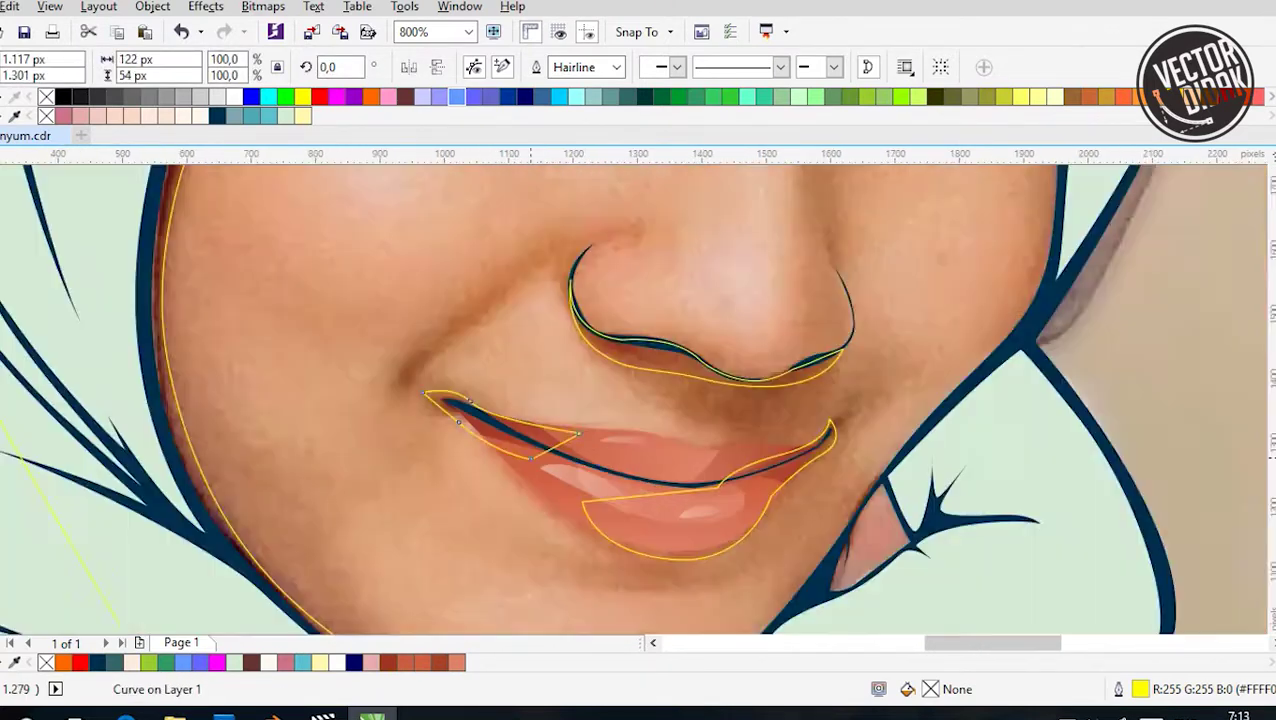
Combine the face, eye, nose and mouth shadow outlines into a single curve with a magenta outline
key("ctrl+a")
key("ctrl+l")
key("ctrl+a")
key("ctrl+l")
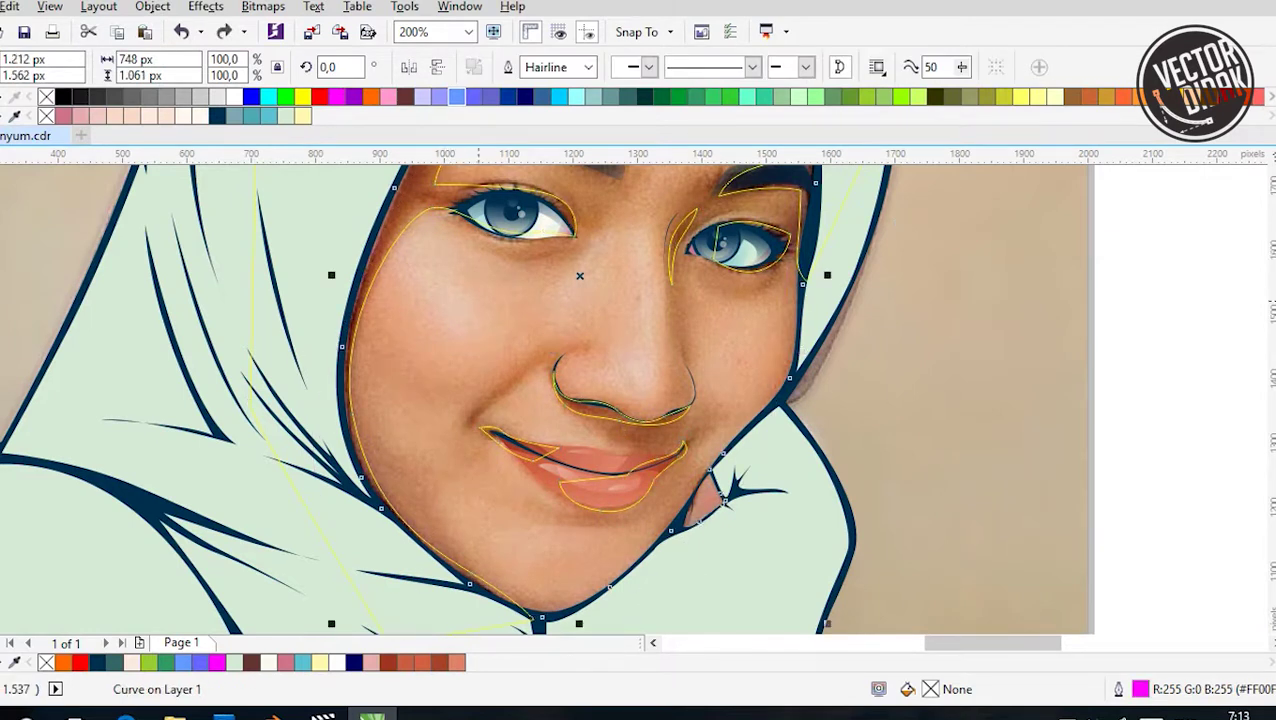
key("Escape")
key("ctrl+a")
key("ctrl+l")
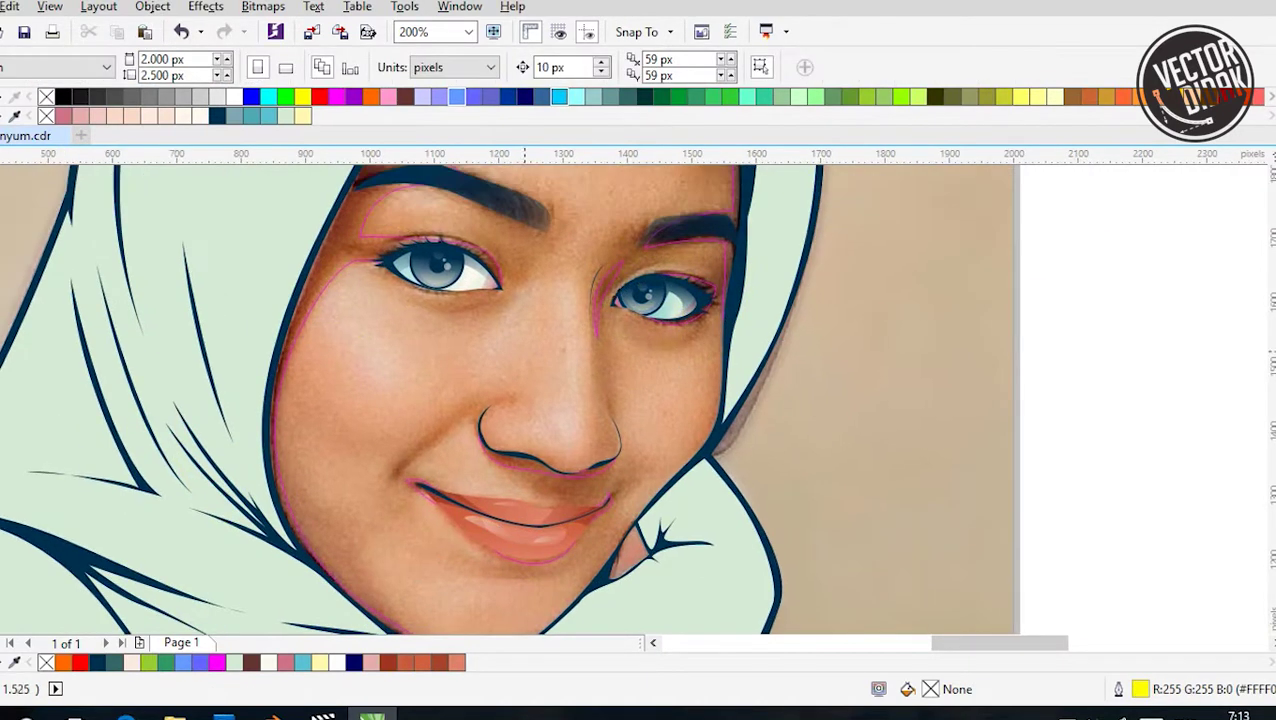
Draw a narrow shadow outline along the left smile crease and combine it with the magenta shadow curve
scroll(569, 285, "down", 1)
scroll(569, 285, "up", 2)
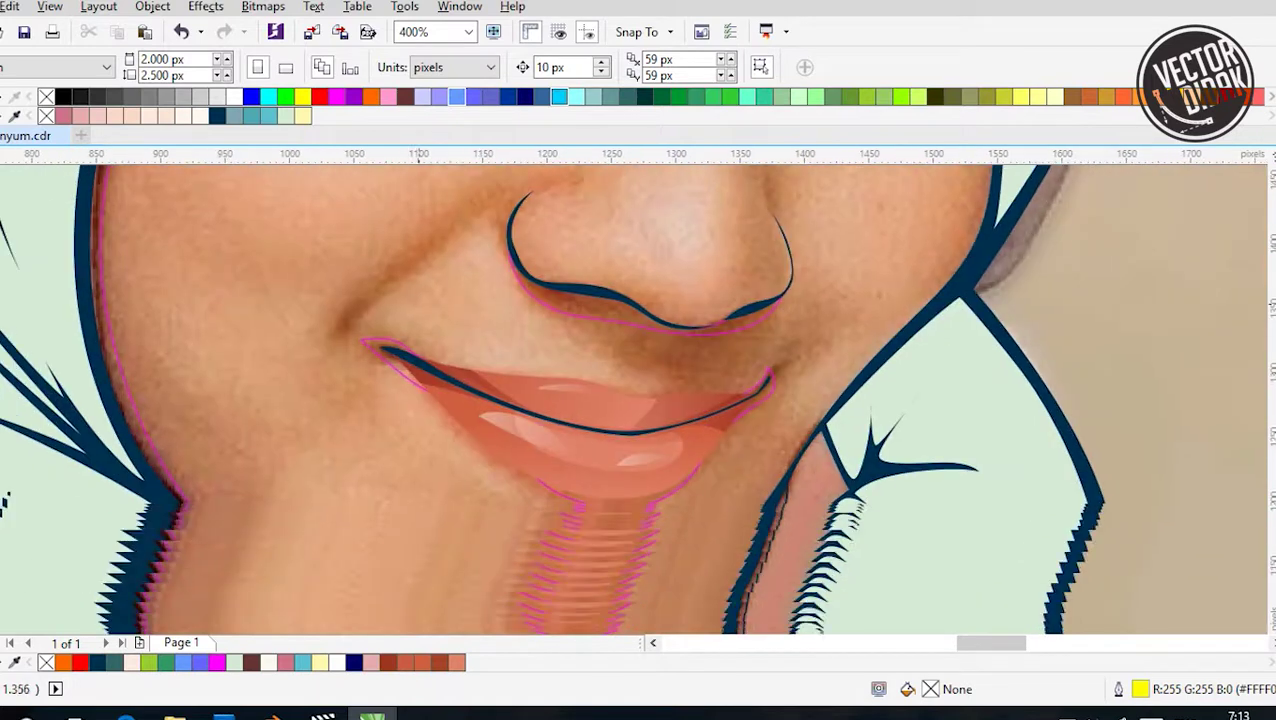
key("F5")
scroll(569, 285, "up", 1)
mouse_move(569, 285)
left_mouse_down()
mouse_move(411, 406)
mouse_move(367, 514)
left_mouse_up()
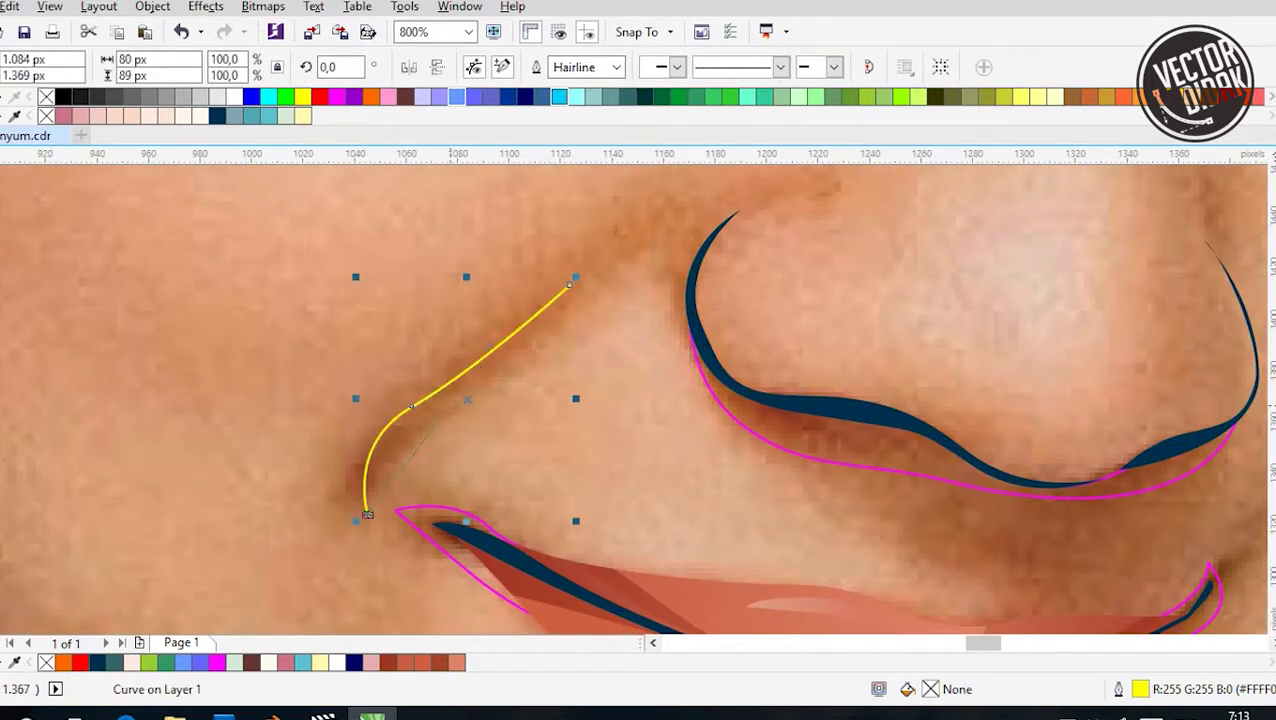
scroll(450, 404, "down", 2)
key("ctrl+a")
key("Escape")
Draw a thin curved shadow outline in the crease beneath the left eye
key("F5")
scroll(500, 400, "down", 2)
scroll(500, 400, "up", 2)
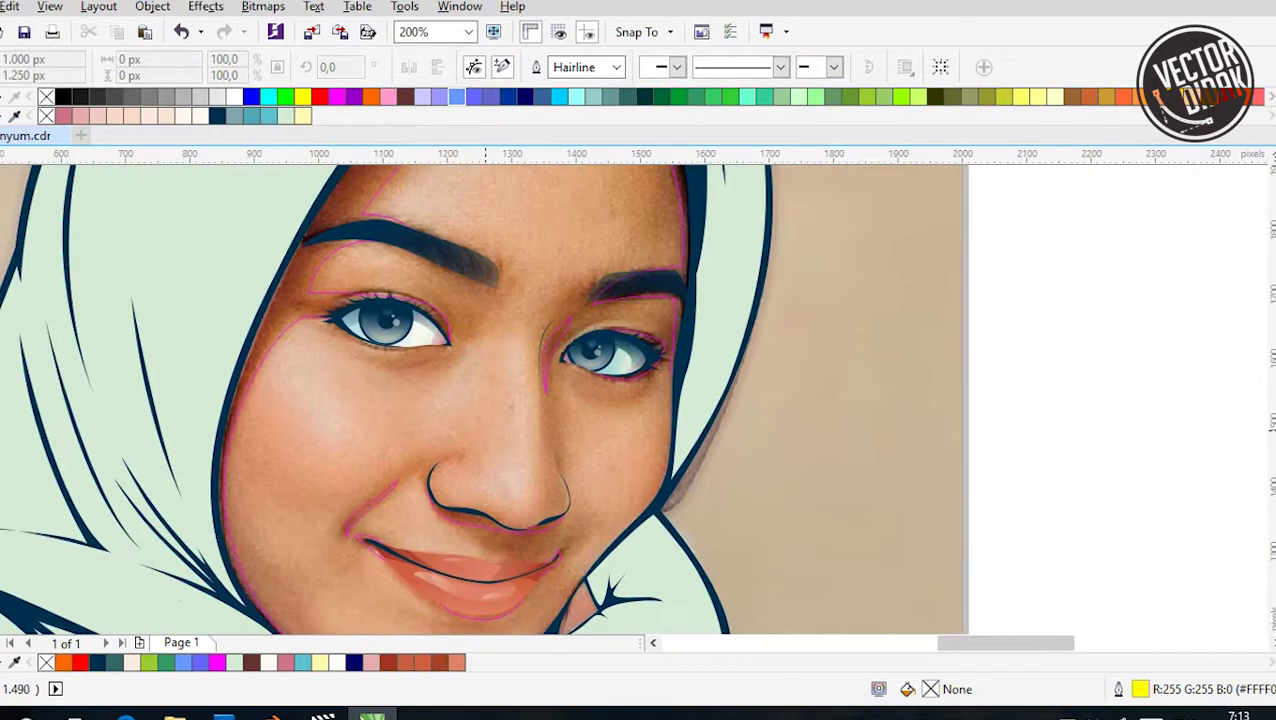
scroll(368, 361, "up", 2)
left_click_drag(670, 330, 405, 352)
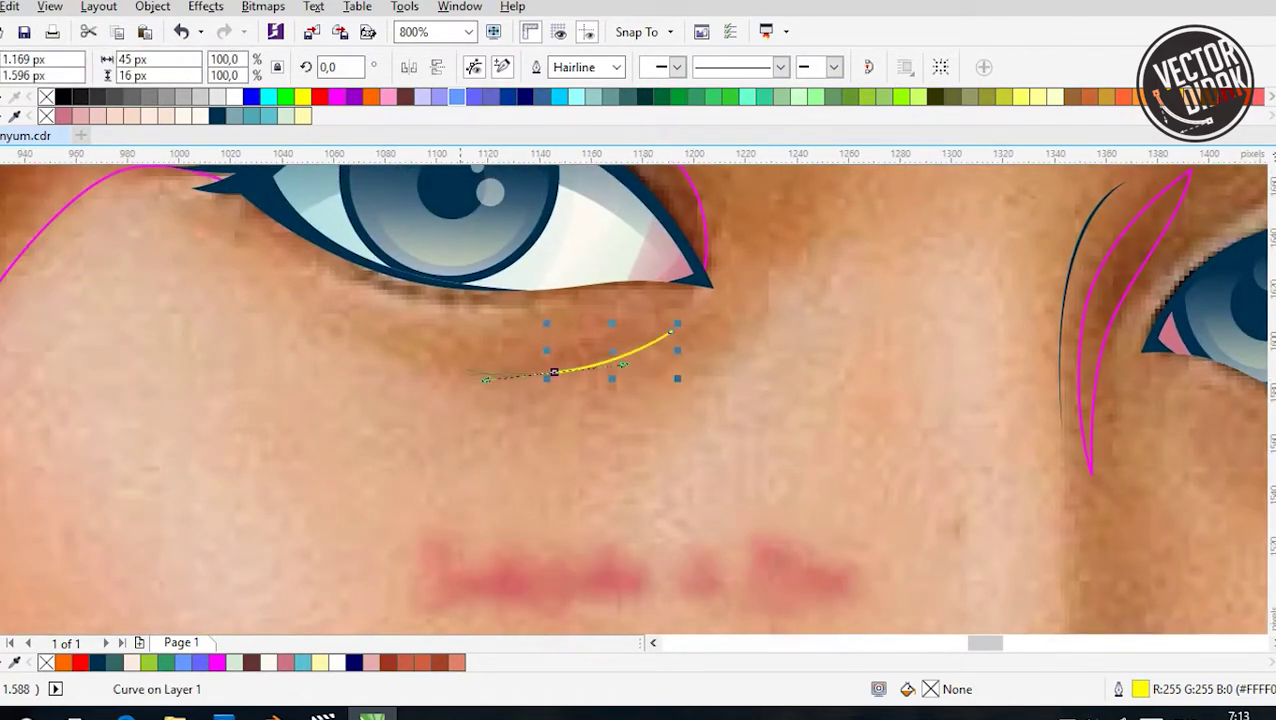
Draw a closed crescent shadow outline about 59 by 40 px beneath the right eye's outer half
scroll(560, 360, "down", 1)
scroll(683, 342, "up", 1)
left_click(772, 322)
left_click_drag(735, 421, 806, 419)
scroll(740, 400, "up", 1)
left_click(896, 260)
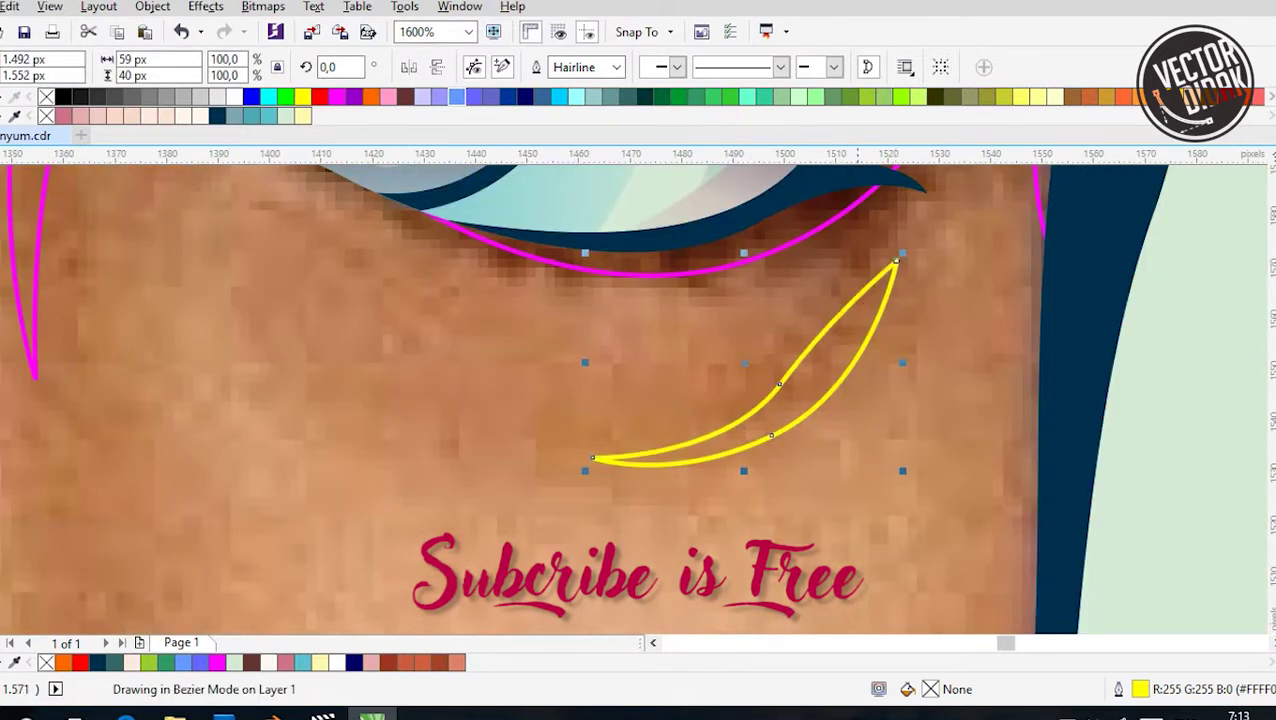
Draw a closed narrow shadow outline about 122 by 17 px in the hollow beneath the lower lip
scroll(780, 380, "down", 2)
scroll(640, 400, "down", 2)
scroll(450, 360, "up", 1)
left_click(409, 346)
left_click_drag(612, 384, 706, 379)
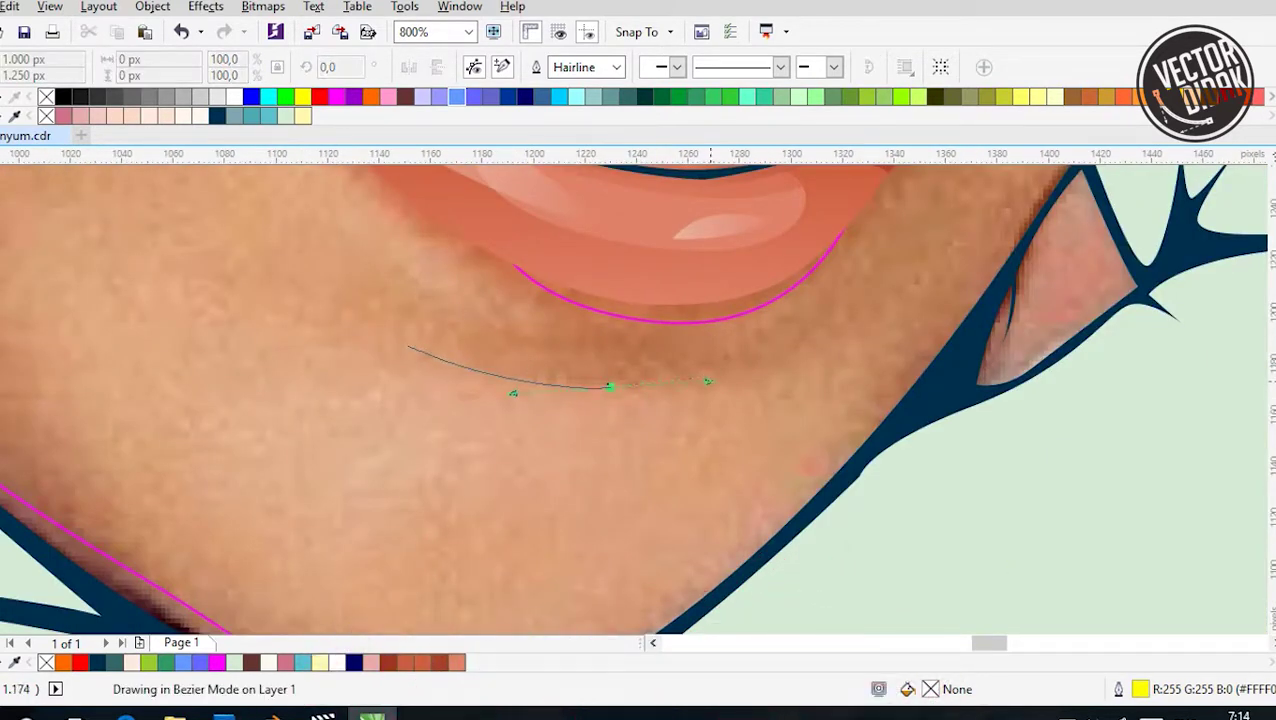
left_click(726, 365)
left_click_drag(403, 343, 470, 352)
scroll(647, 412, "down", 2)
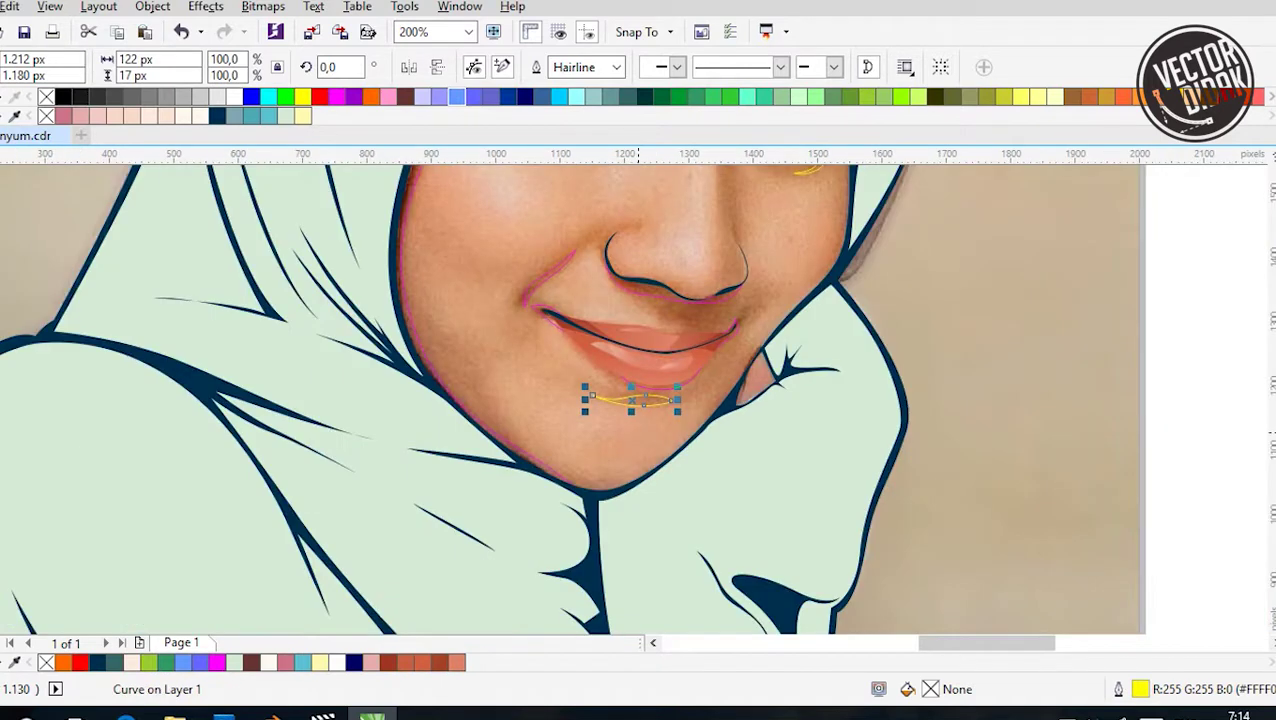
Combine the two under-eye outlines and the under-lip outline with the magenta shadow curve
scroll(570, 400, "up", 3)
key("space")
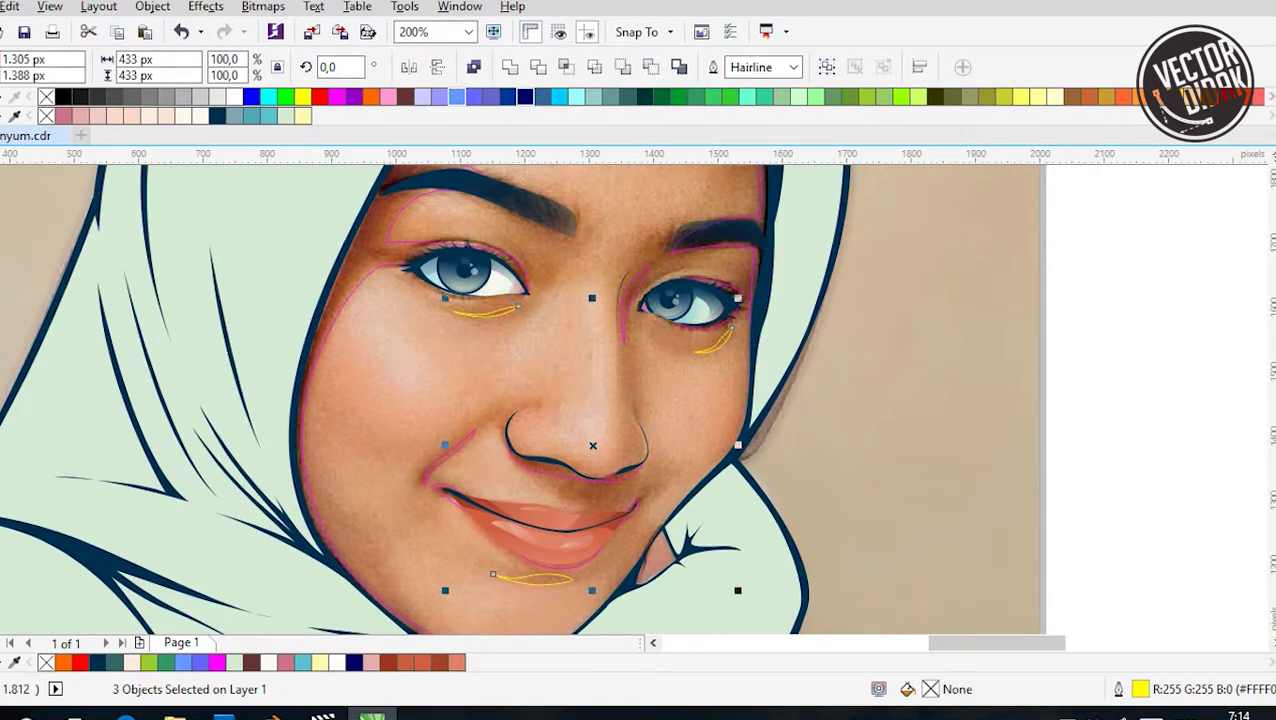
scroll(532, 330, "down", 1)
left_click(470, 330)
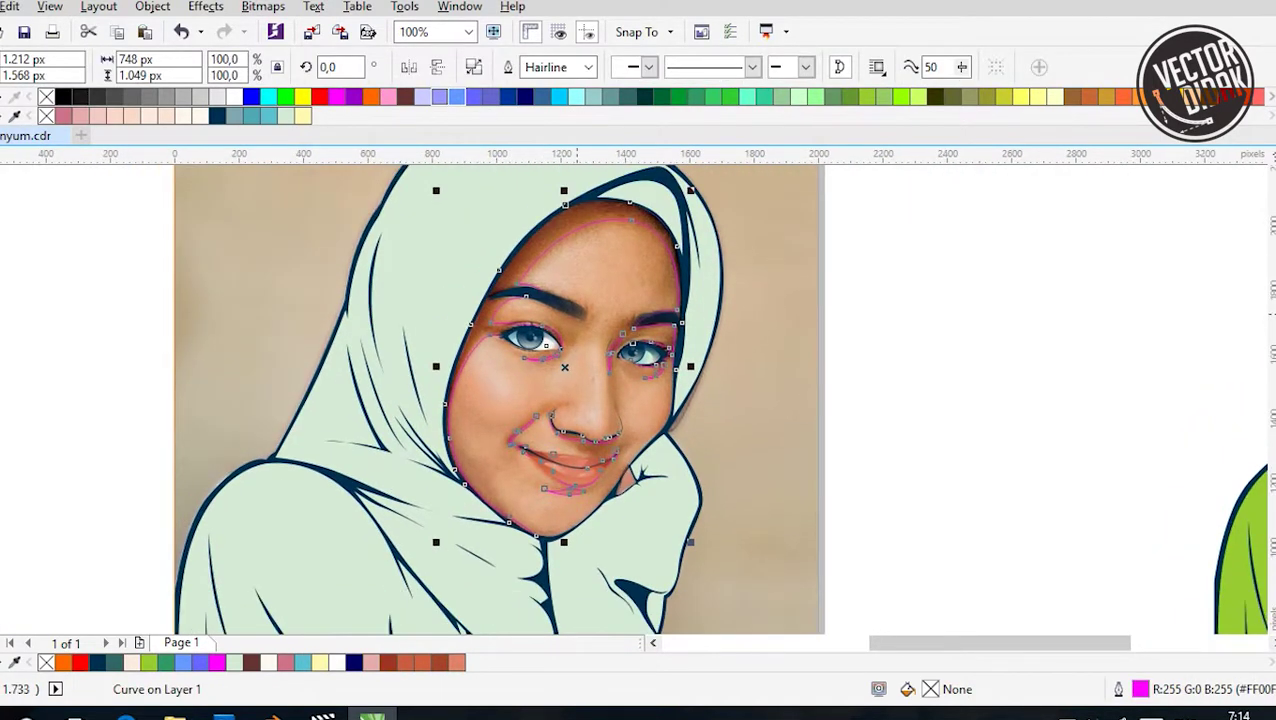
scroll(494, 266, "up", 1)
Fill the combined shadow curve with a brown sampled from the shaded skin around the left eye
key("i")
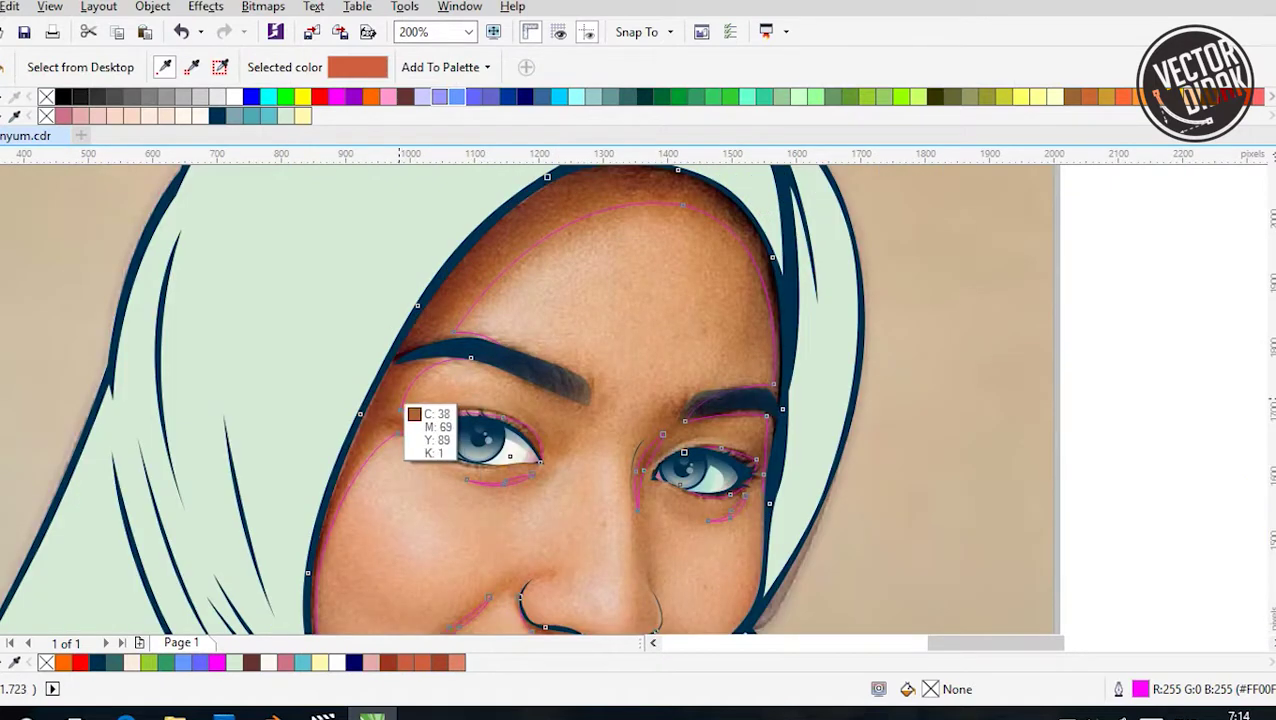
scroll(525, 443, "down", 2)
scroll(532, 250, "up", 1)
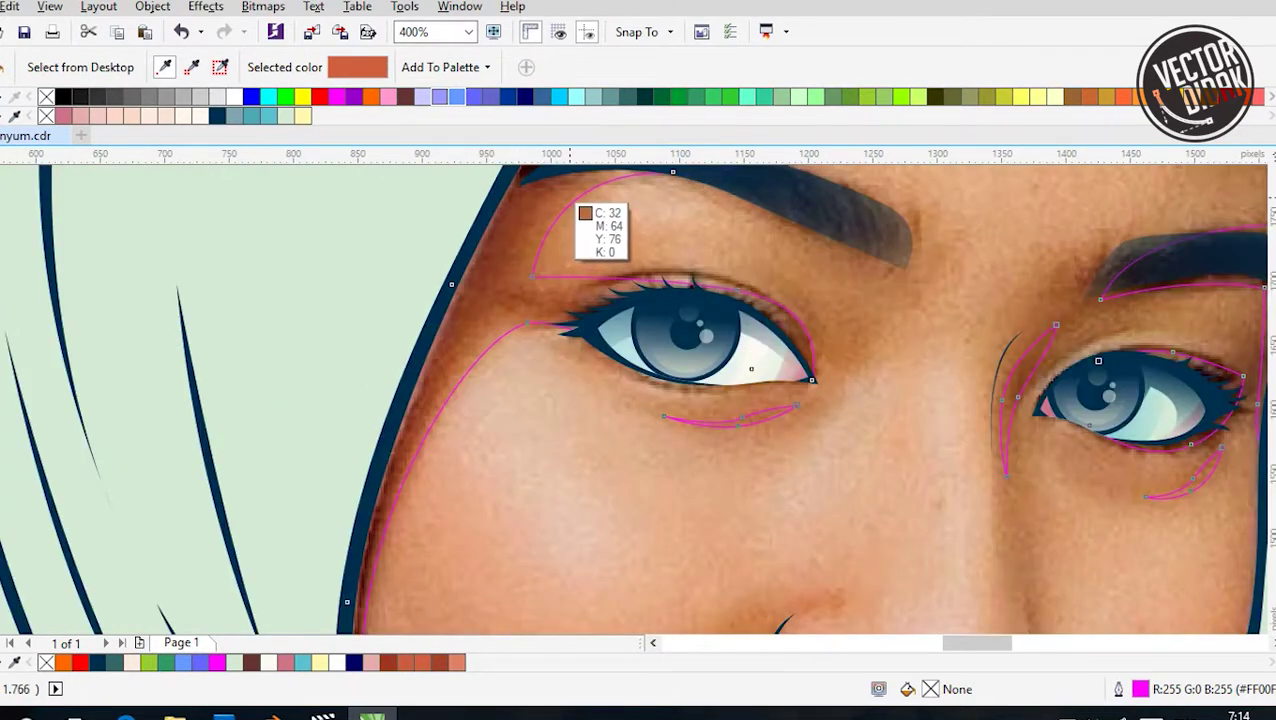
scroll(518, 332, "down", 1)
key("space")
left_click(518, 332)
scroll(518, 332, "down", 1)
key("Escape")
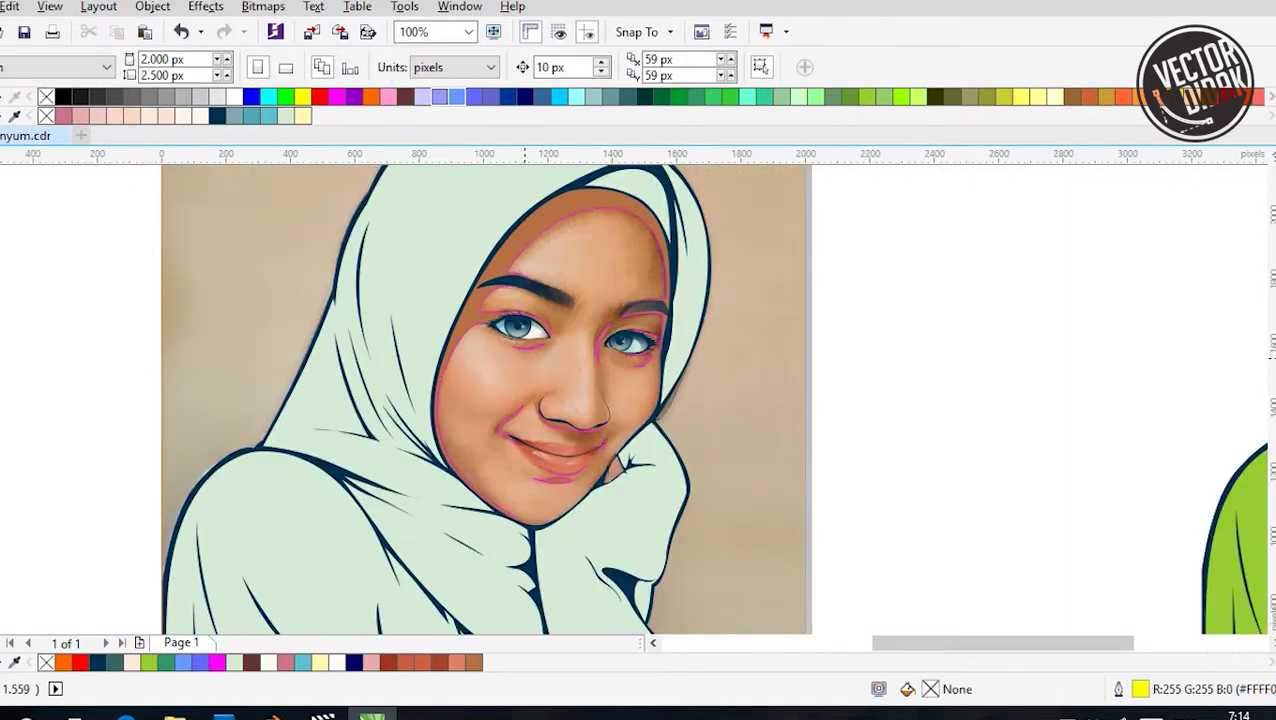
Start a second, wider shadow outline at the chin and trace it up along the left cheek
scroll(518, 332, "right", 2)
key("space")
scroll(375, 473, "up", 2)
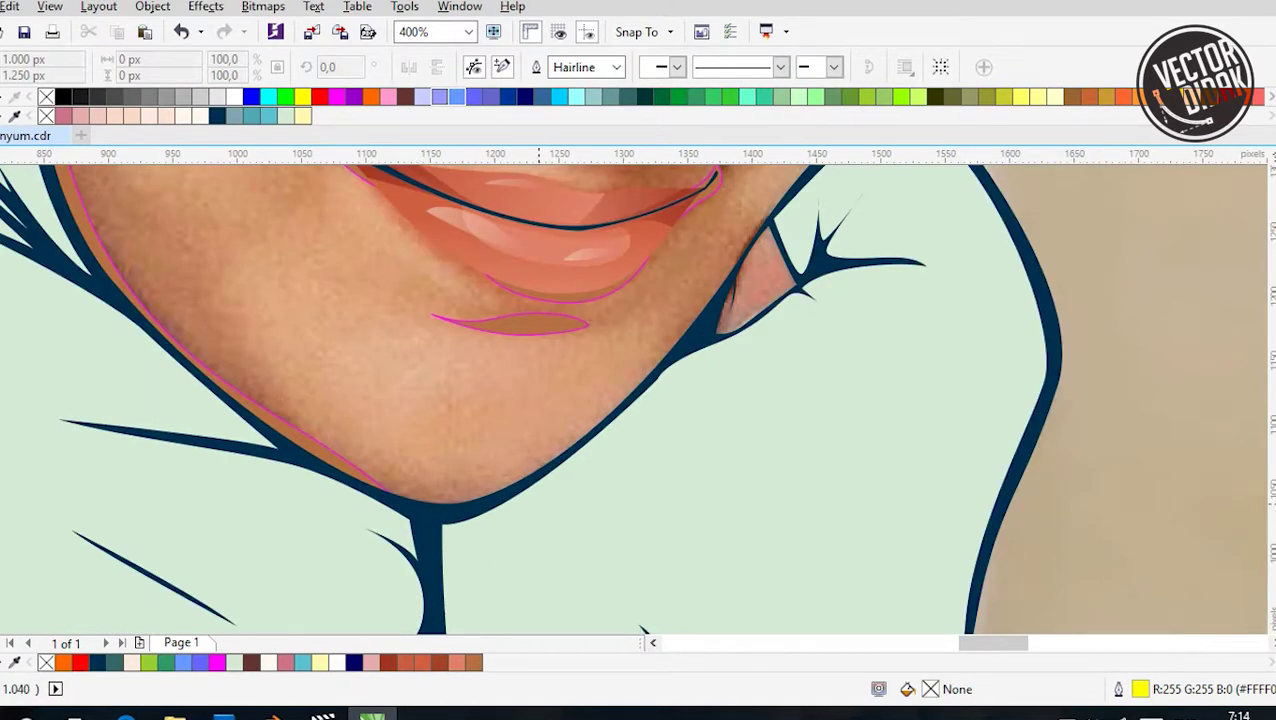
scroll(617, 462, "up", 3)
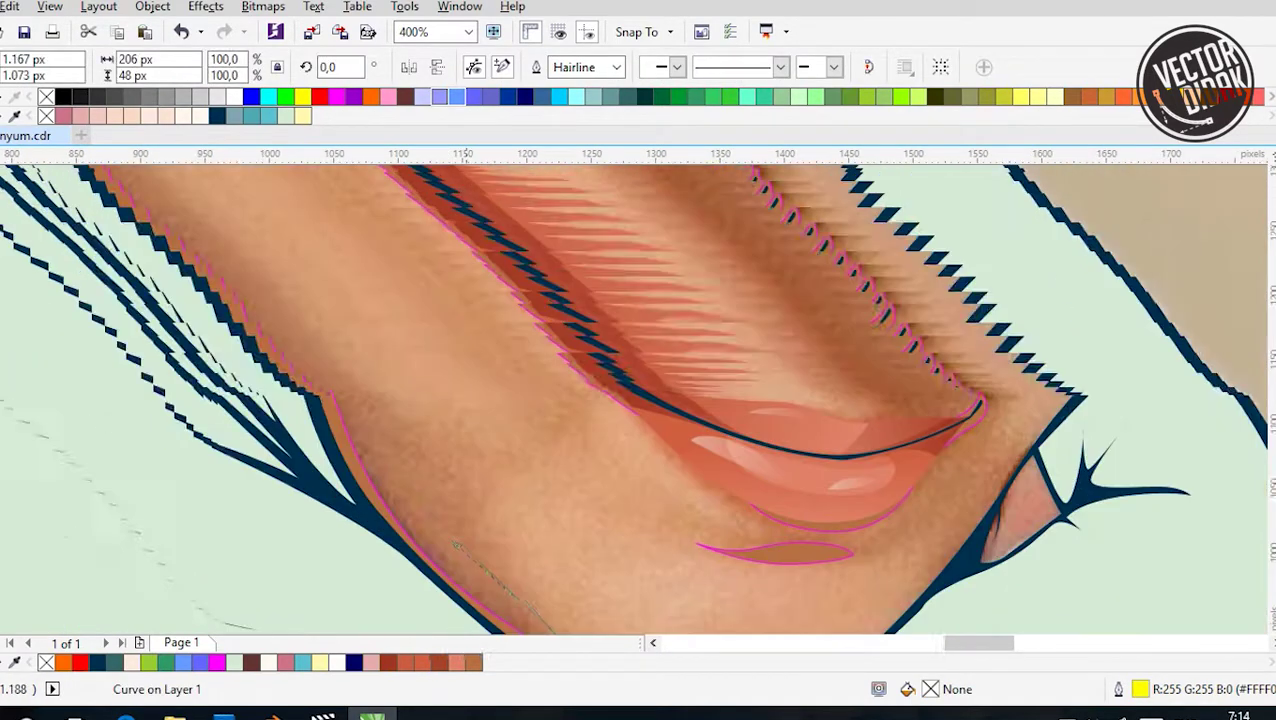
scroll(428, 548, "down", 1)
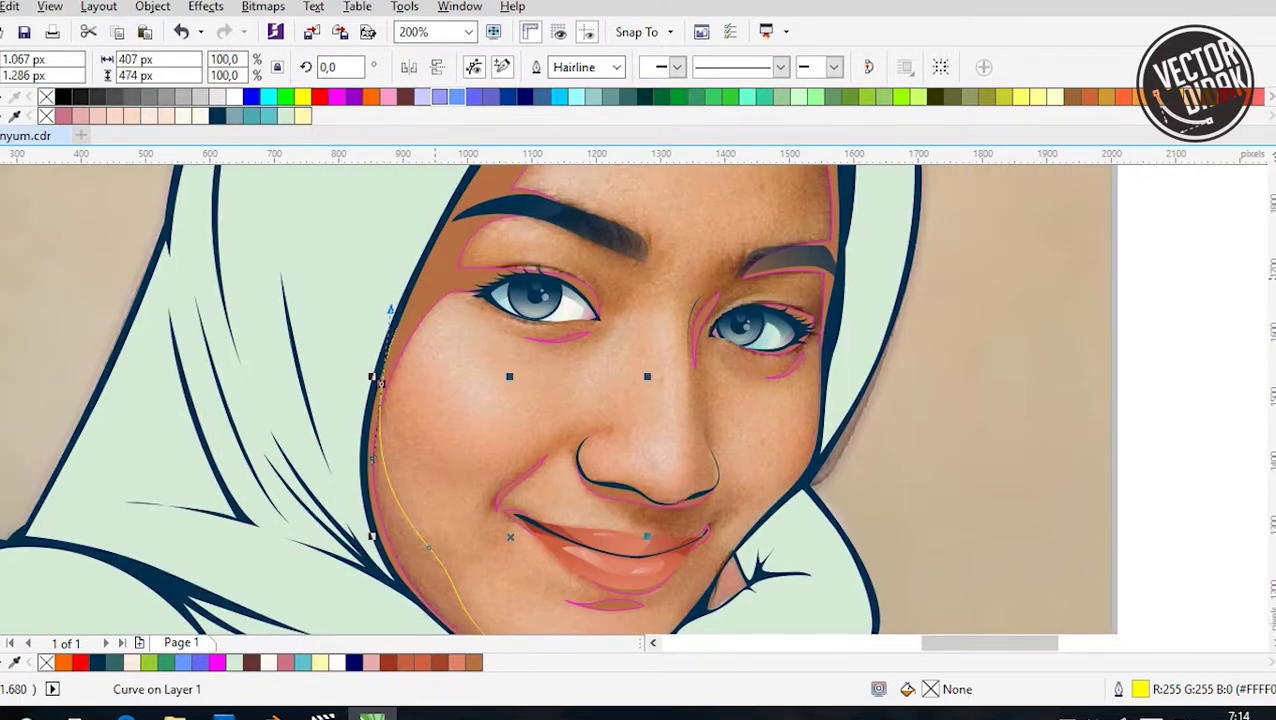
Continue the wider outline beneath the left eye, around its inner corner and over the lid to the left eyebrow
scroll(313, 487, "up", 1)
left_click_drag(519, 328, 597, 389)
left_click_drag(789, 356, 860, 258)
scroll(860, 260, "up", 2)
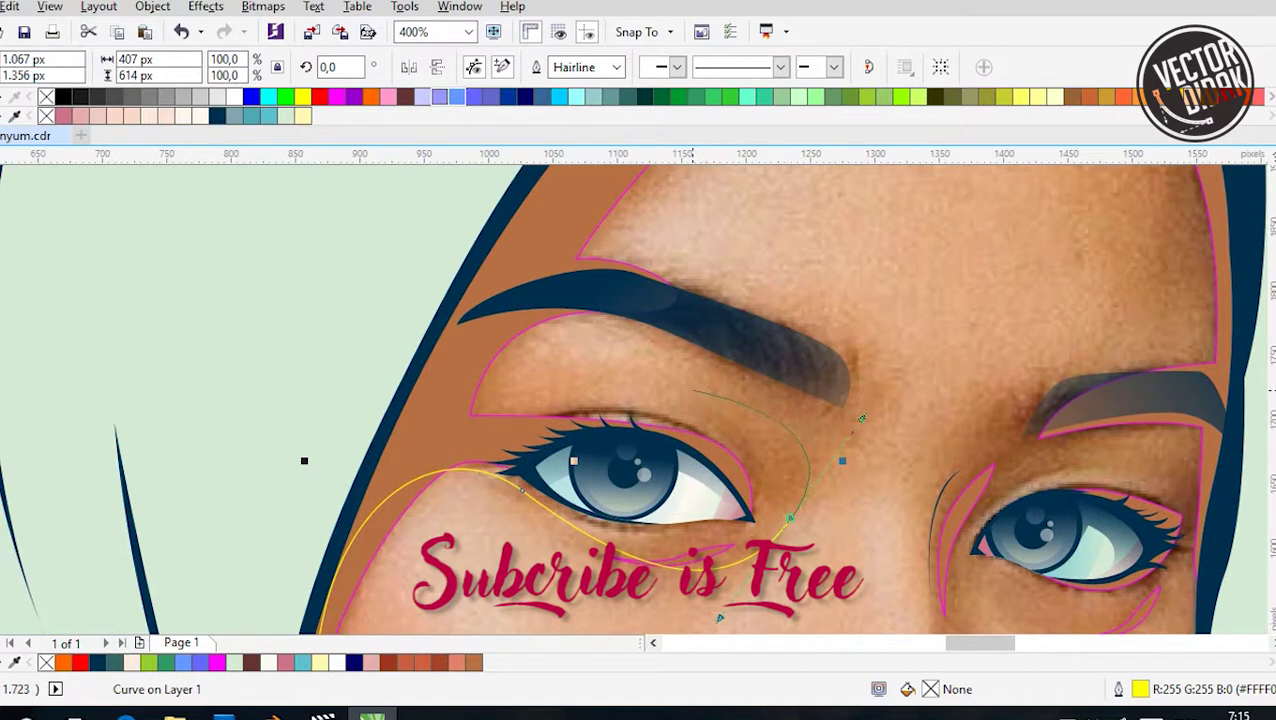
left_click_drag(718, 372, 718, 372)
left_click(538, 308)
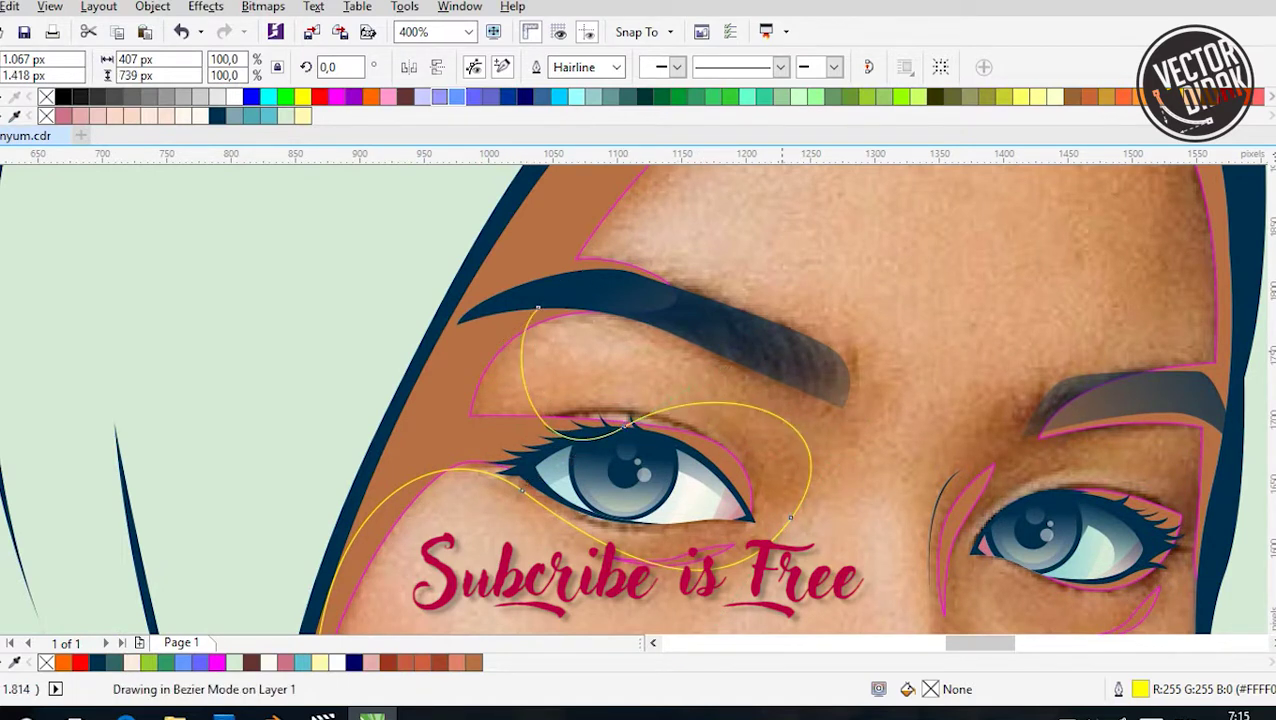
Trace the wider outline under the left eyebrow, around its inner end and back along its upper edge
left_click_drag(824, 445, 800, 369)
scroll(800, 369, "up", 2)
scroll(800, 369, "left", 2)
left_click_drag(940, 438, 960, 476)
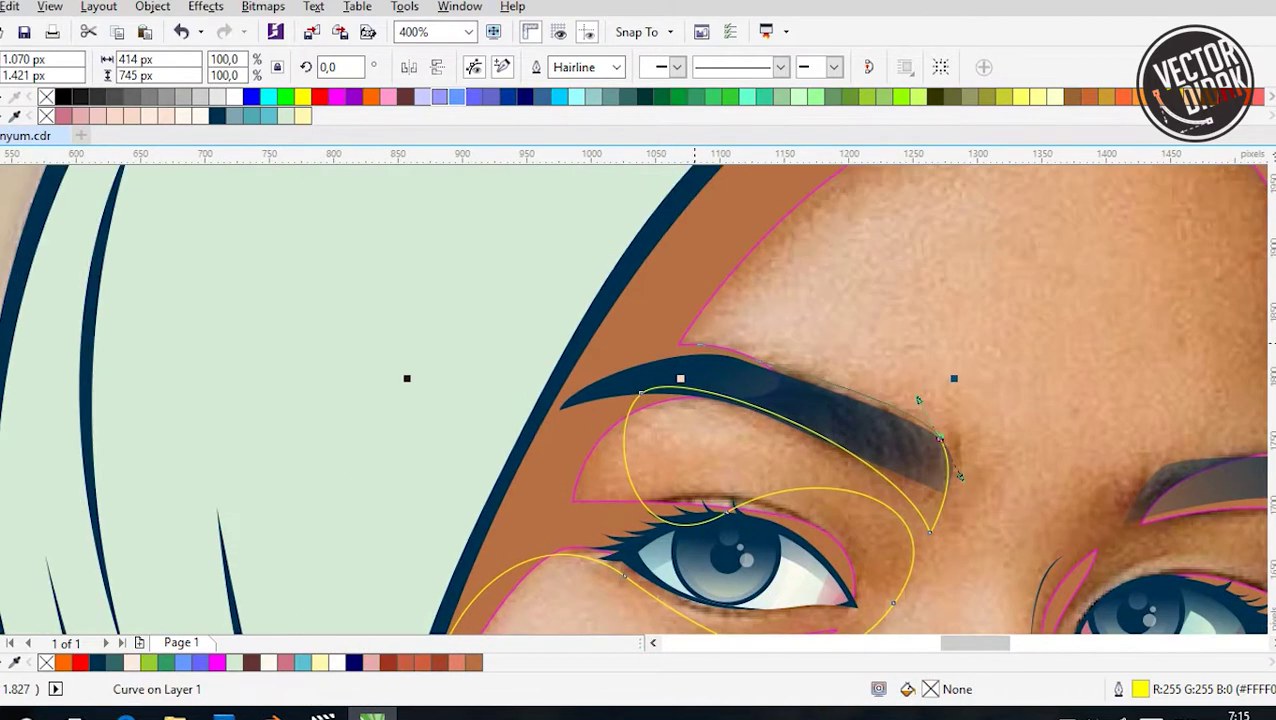
left_click_drag(681, 336, 757, 341)
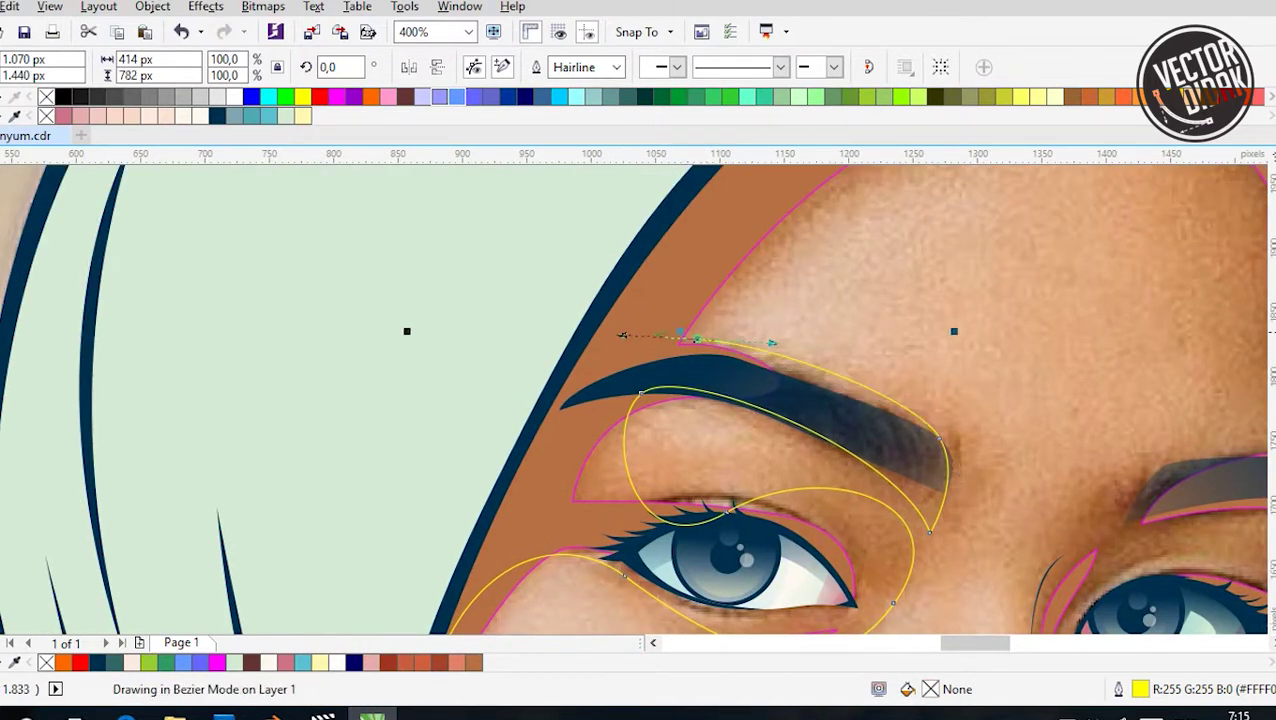
Continue the wider outline up over the forehead and down to the top of the right eyebrow
scroll(705, 349, "down", 2)
scroll(757, 321, "right", 4)
scroll(757, 321, "down", 1)
left_click_drag(649, 193, 762, 193)
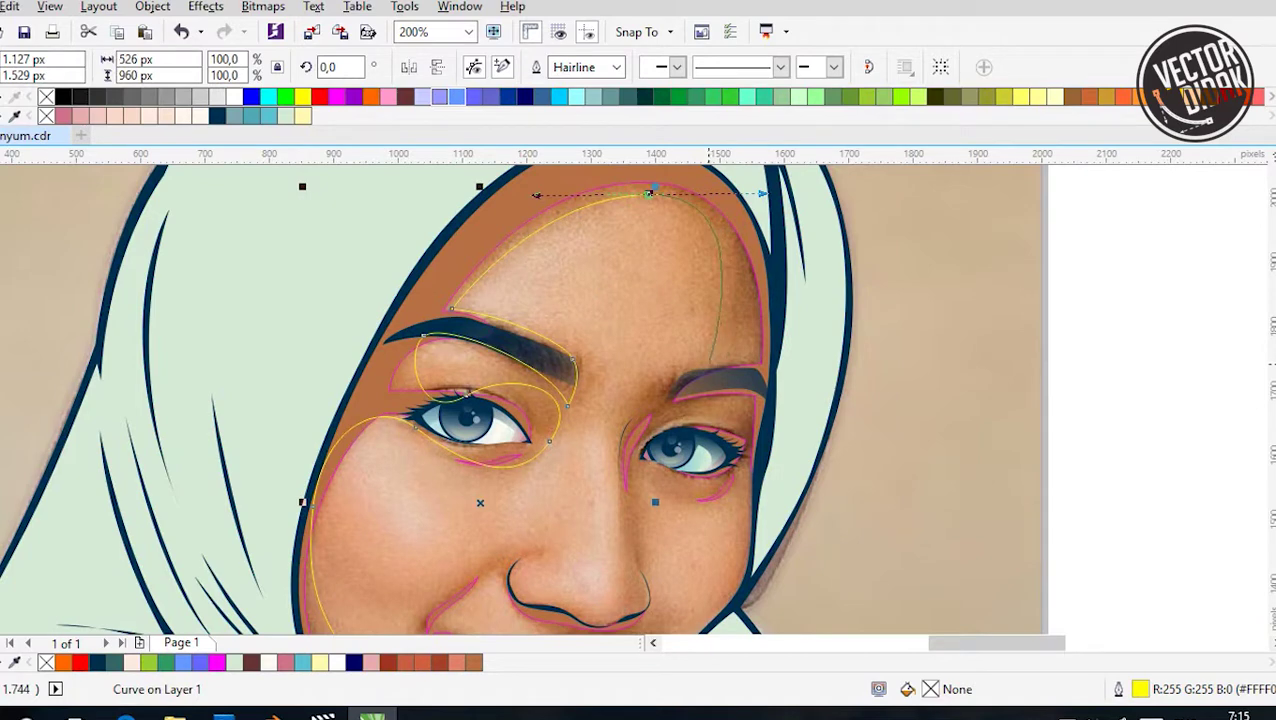
scroll(691, 564, "up", 1)
scroll(700, 400, "up", 2)
scroll(700, 400, "right", 1)
left_click(728, 366)
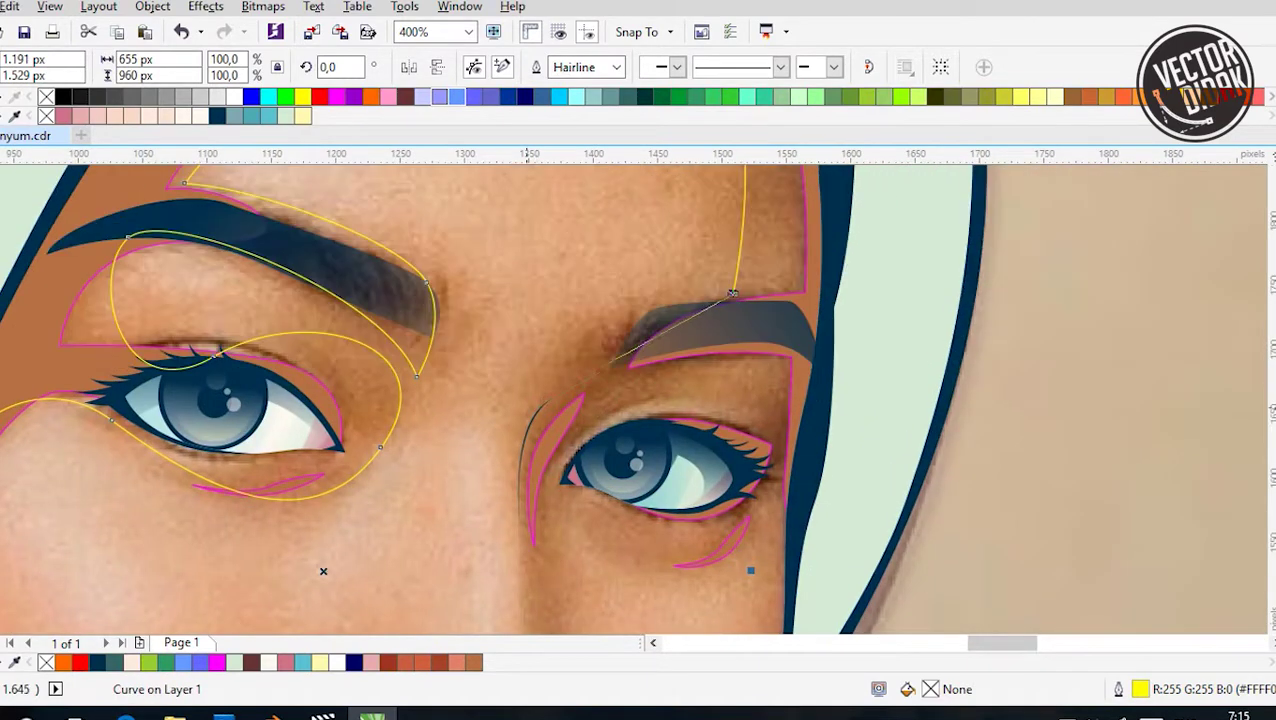
Trace the wider outline along the nose bridge and beneath the right eye, and close it outside the face
scroll(323, 571, "down", 1)
scroll(337, 374, "up", 1)
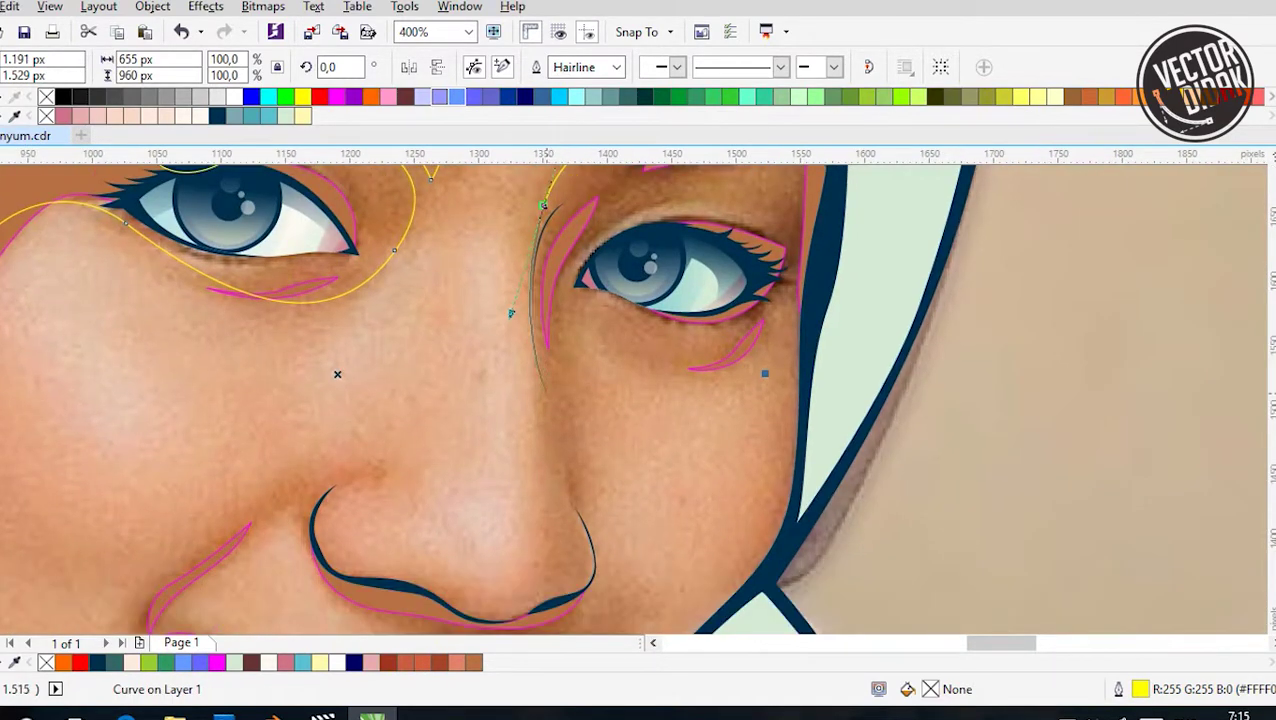
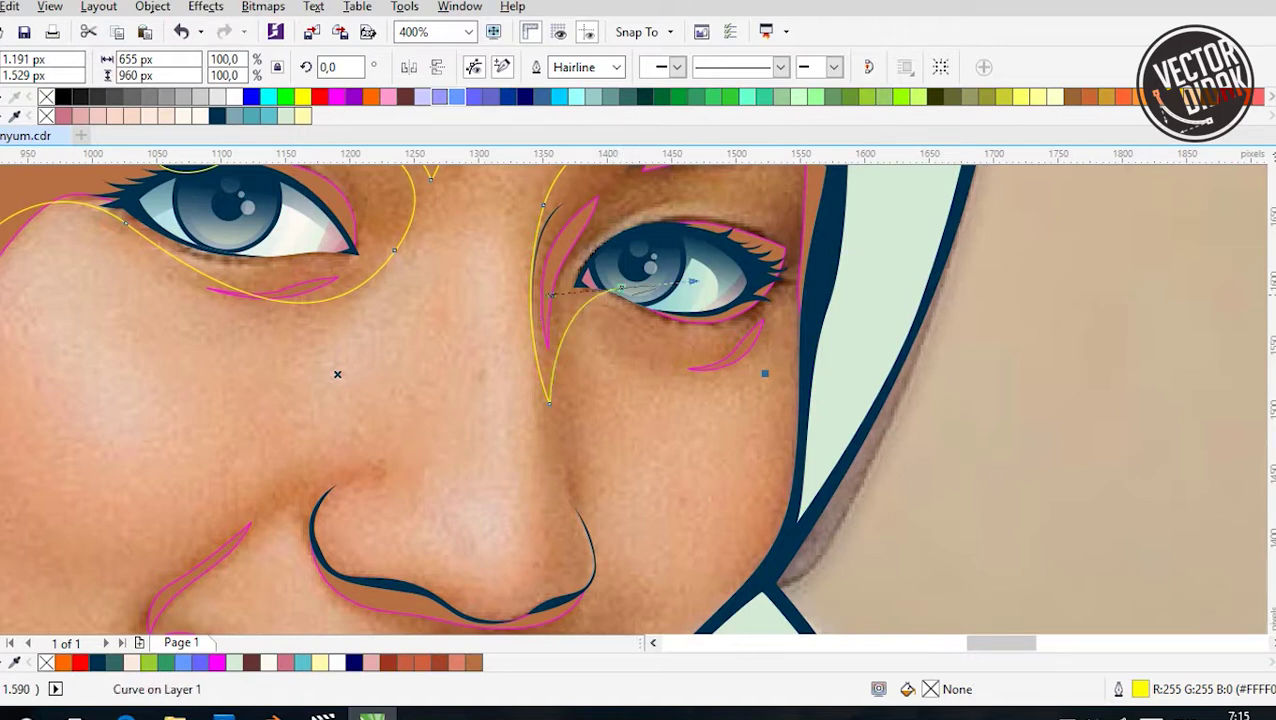
scroll(337, 374, "down", 2)
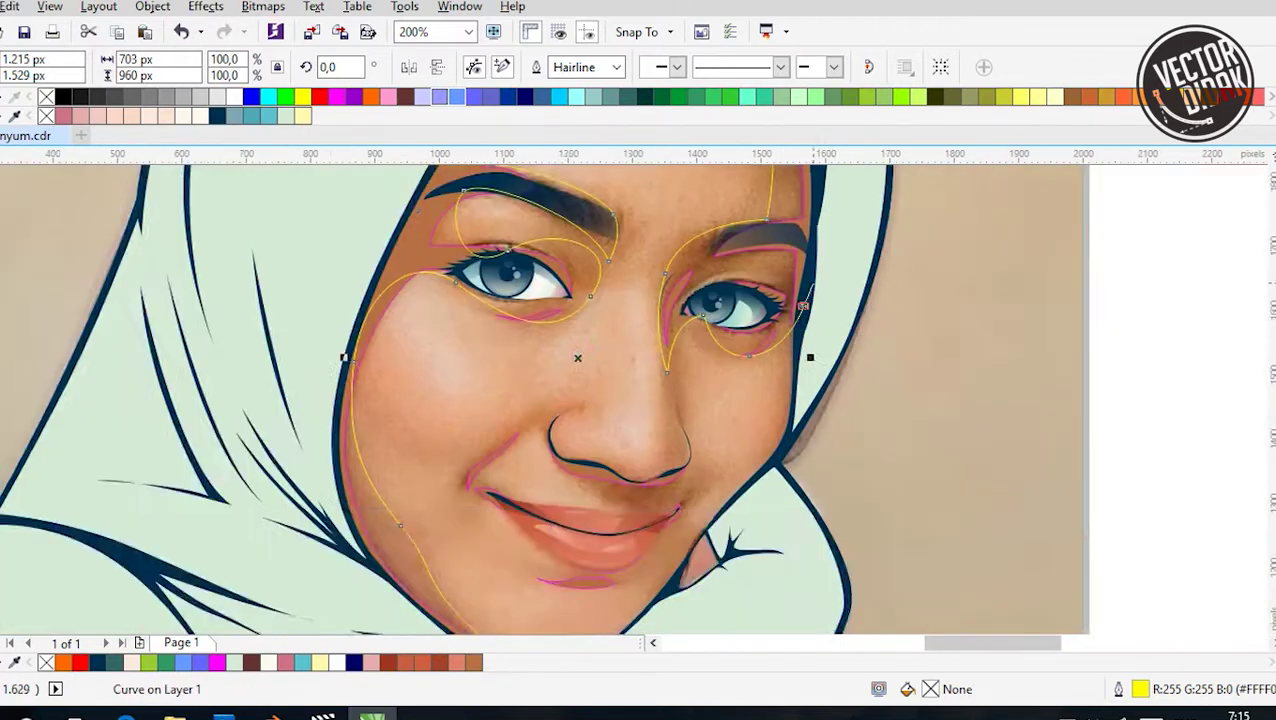
left_click_drag(570, 500, 681, 487)
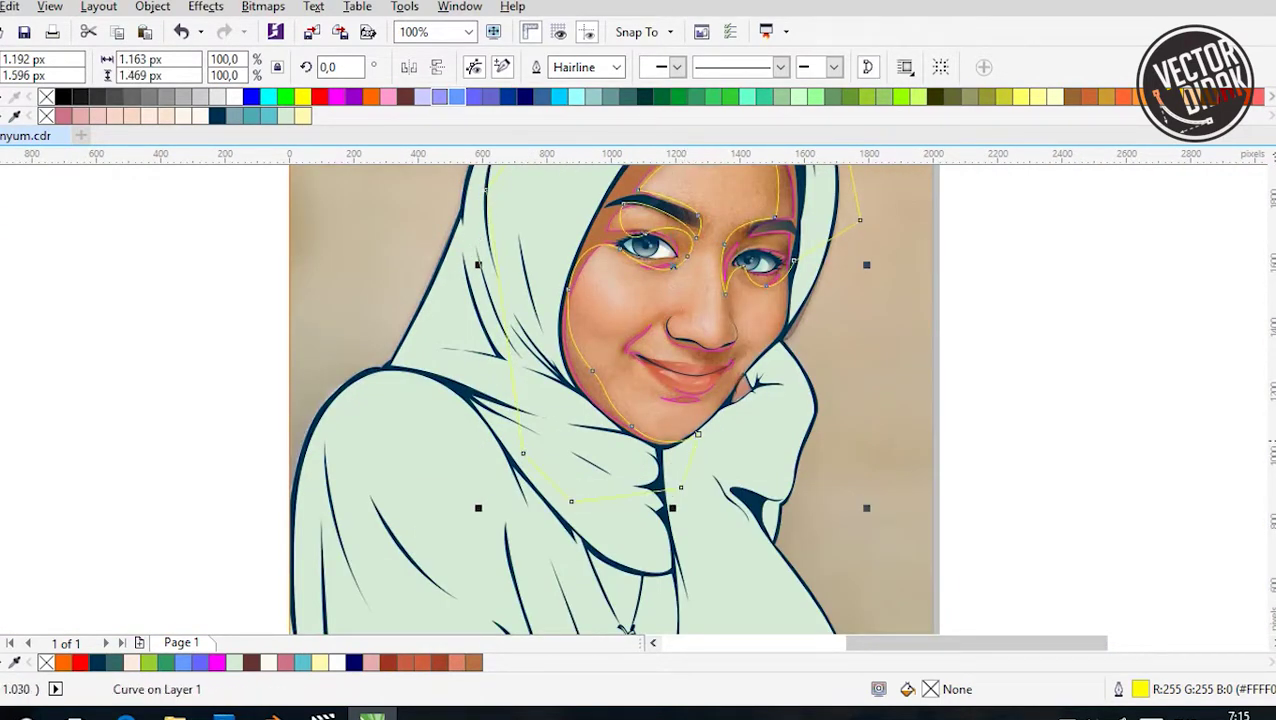
Start another shadow outline at the lower lip's left edge, curving beneath the lip and up onto the right cheek
scroll(650, 365, "up", 2)
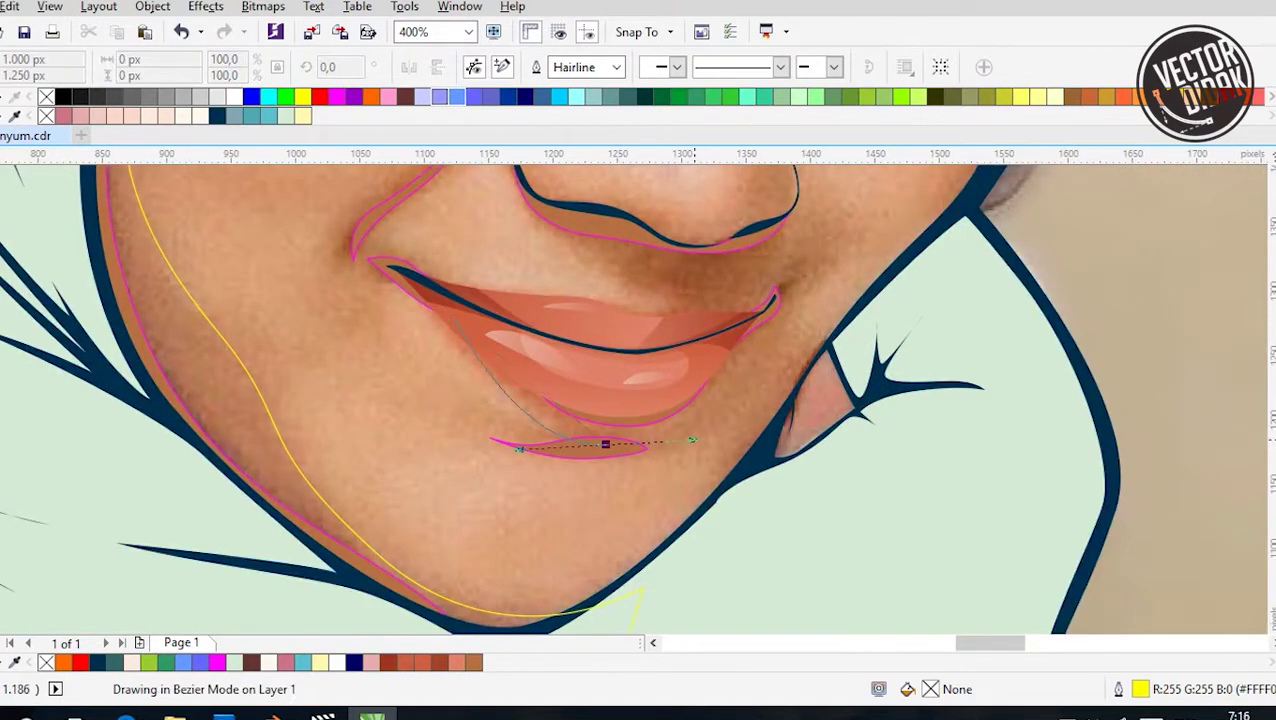
key("space")
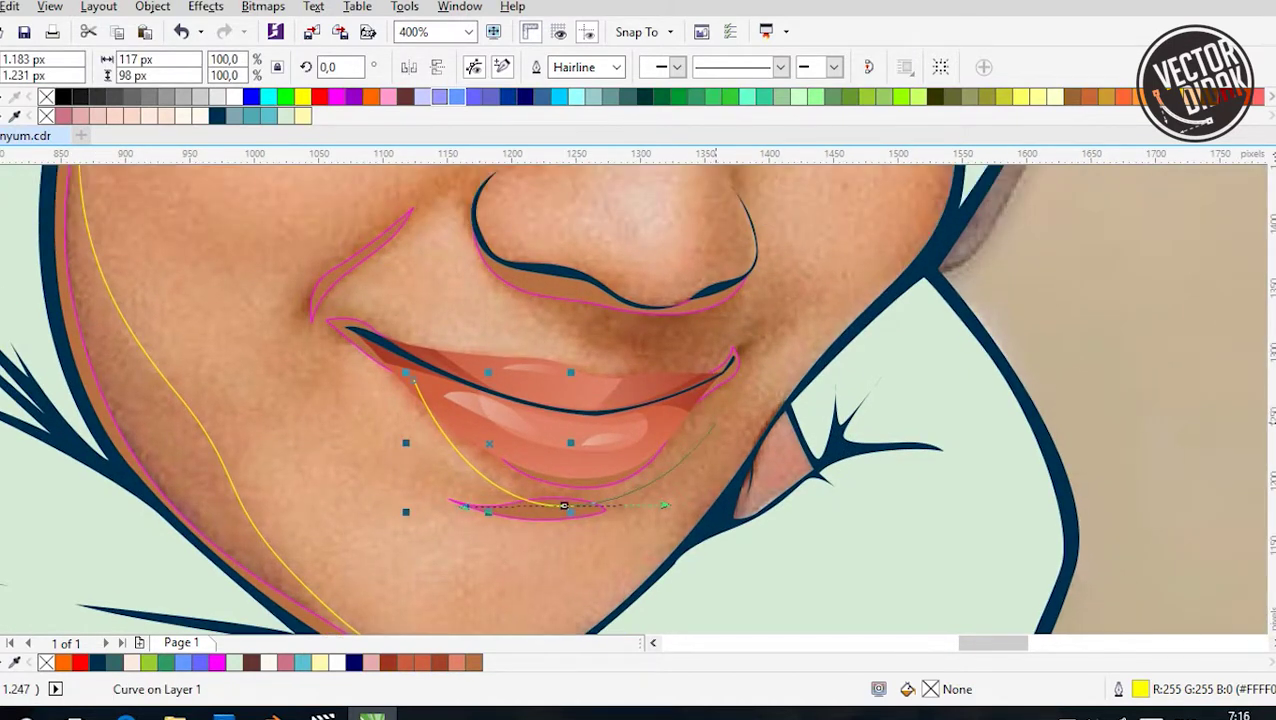
left_click_drag(563, 506, 530, 558)
key("space")
scroll(736, 375, "up", 1)
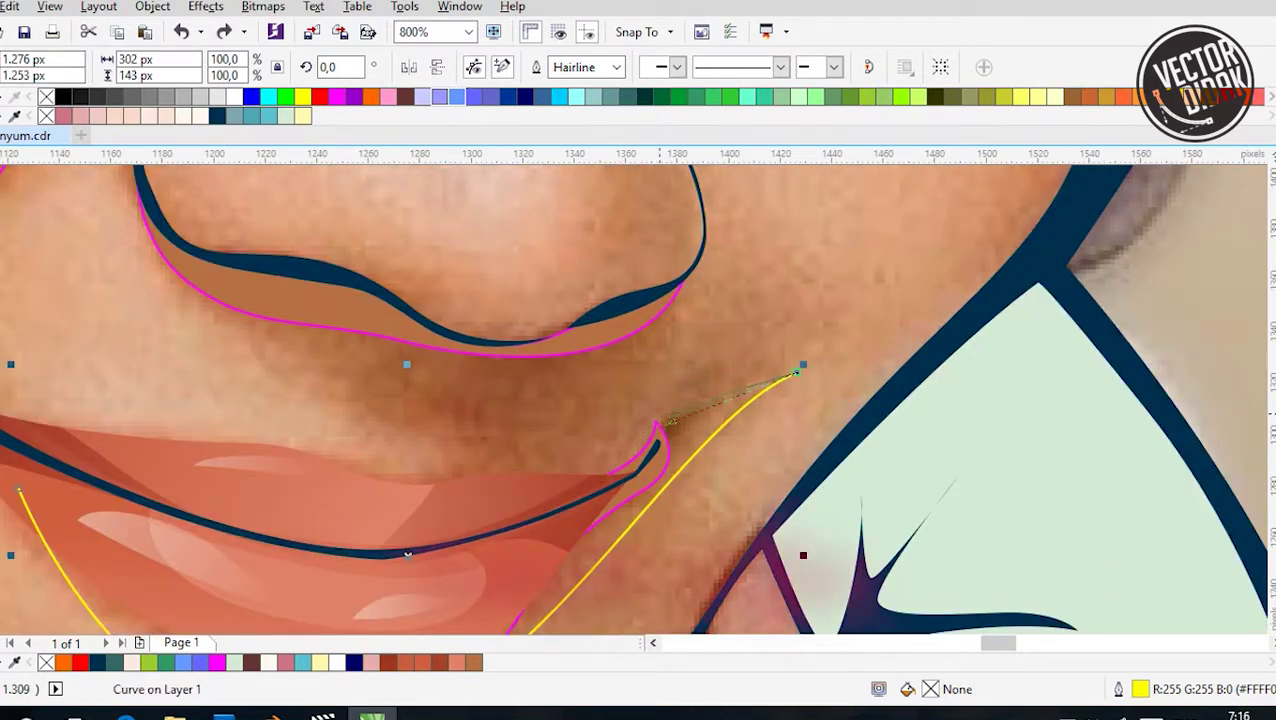
Trace the mouth shadow outline back to the right mouth corner and up toward the right nostril
left_click(657, 421)
scroll(657, 421, "down", 1)
scroll(660, 400, "up", 2)
key("space")
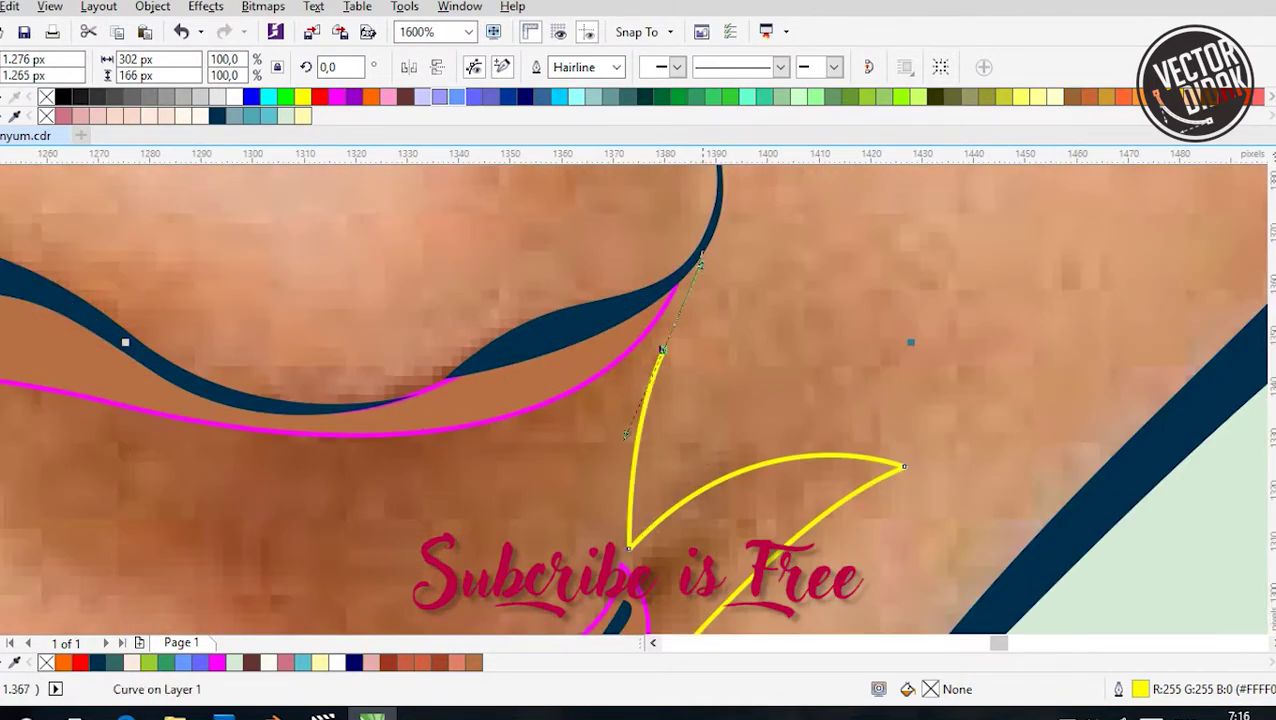
Continue the mouth shadow outline beneath the nose, around the left nostril and out above the nostril wing
scroll(911, 342, "down", 2)
scroll(783, 390, "up", 1)
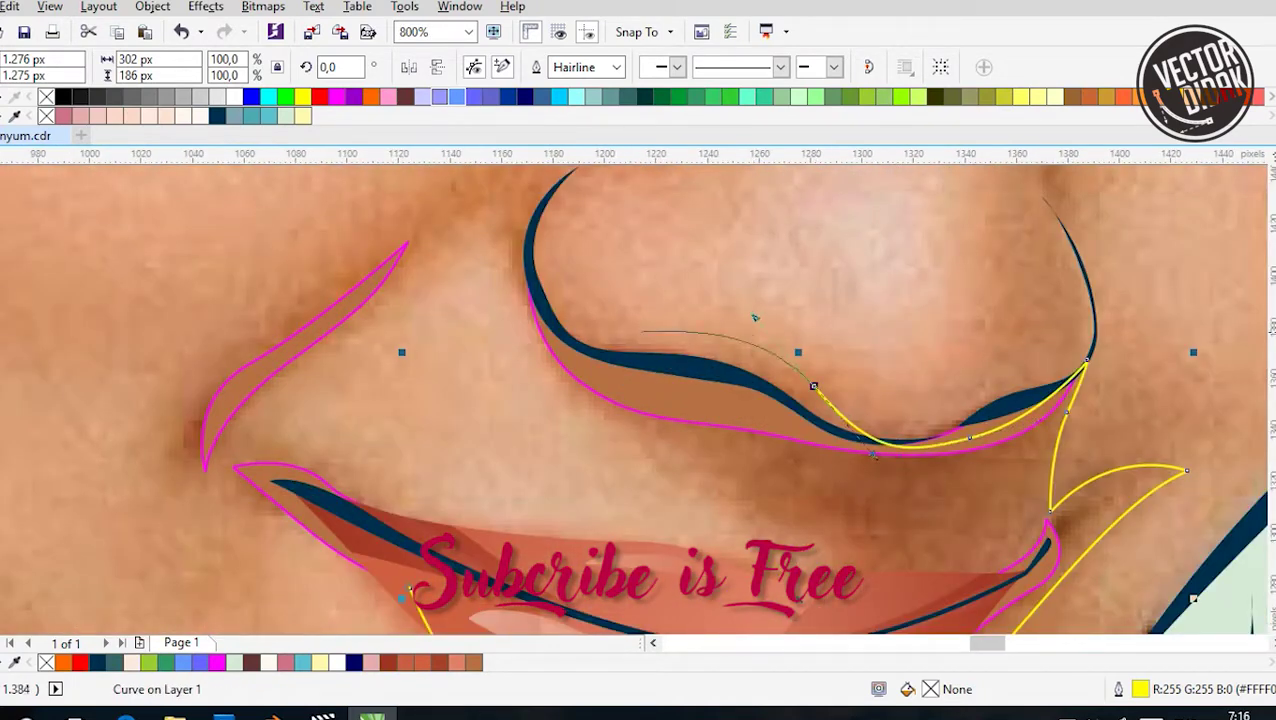
scroll(580, 485, "down", 1)
scroll(576, 345, "up", 1)
left_click_drag(533, 403, 525, 345)
left_click_drag(659, 281, 713, 265)
left_click(517, 325)
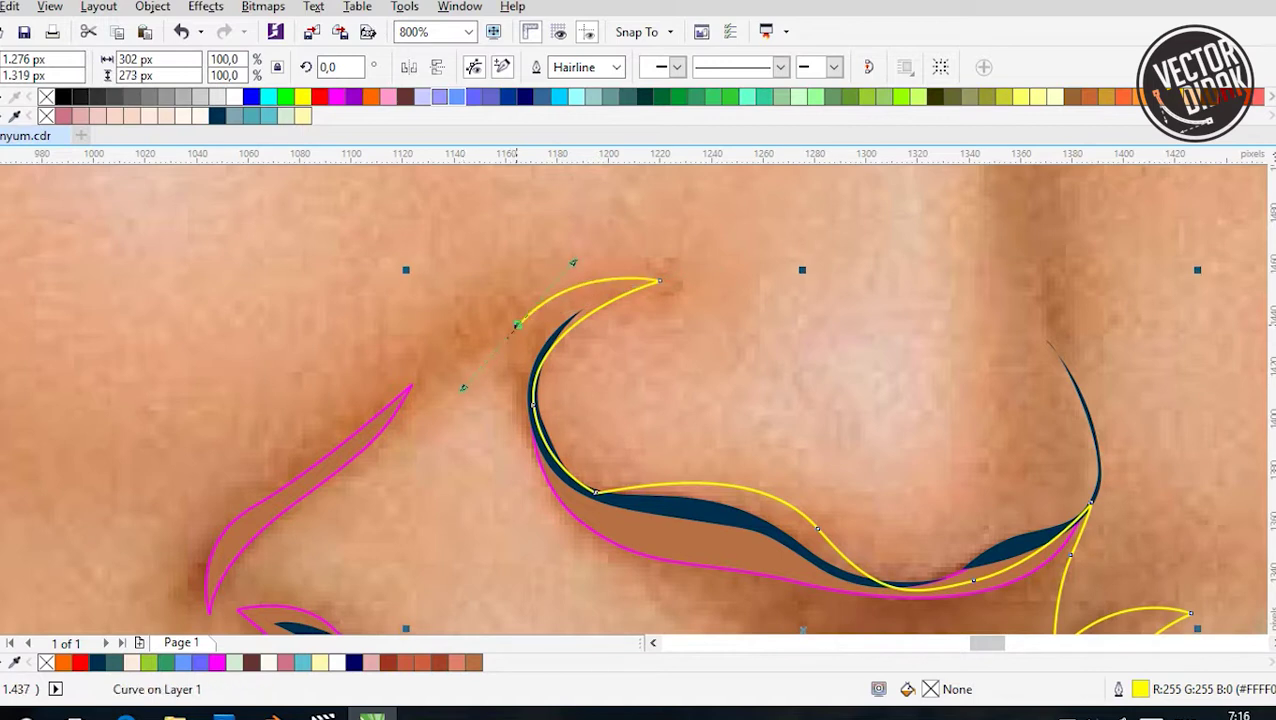
Trace the mouth shadow outline down the left smile line to its lower tip and back up beside the left nostril
left_click_drag(510, 342, 702, 318)
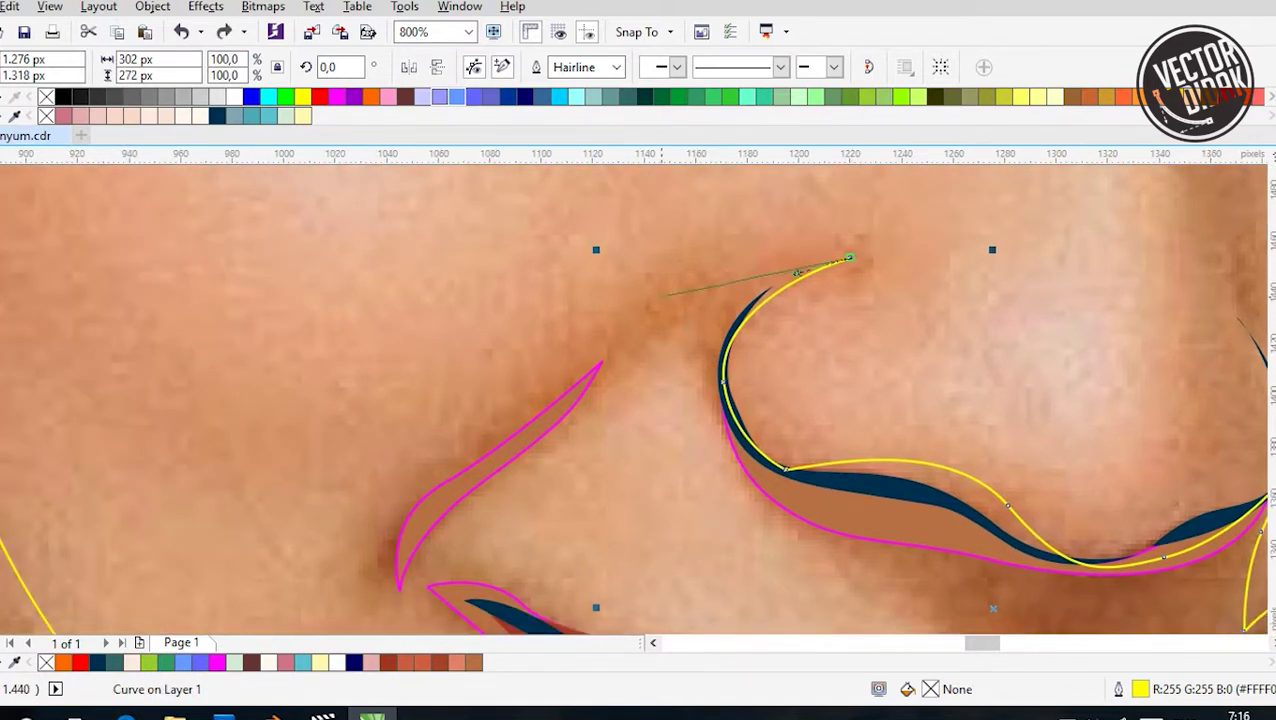
scroll(735, 231, "up", 1)
scroll(860, 532, "down", 1)
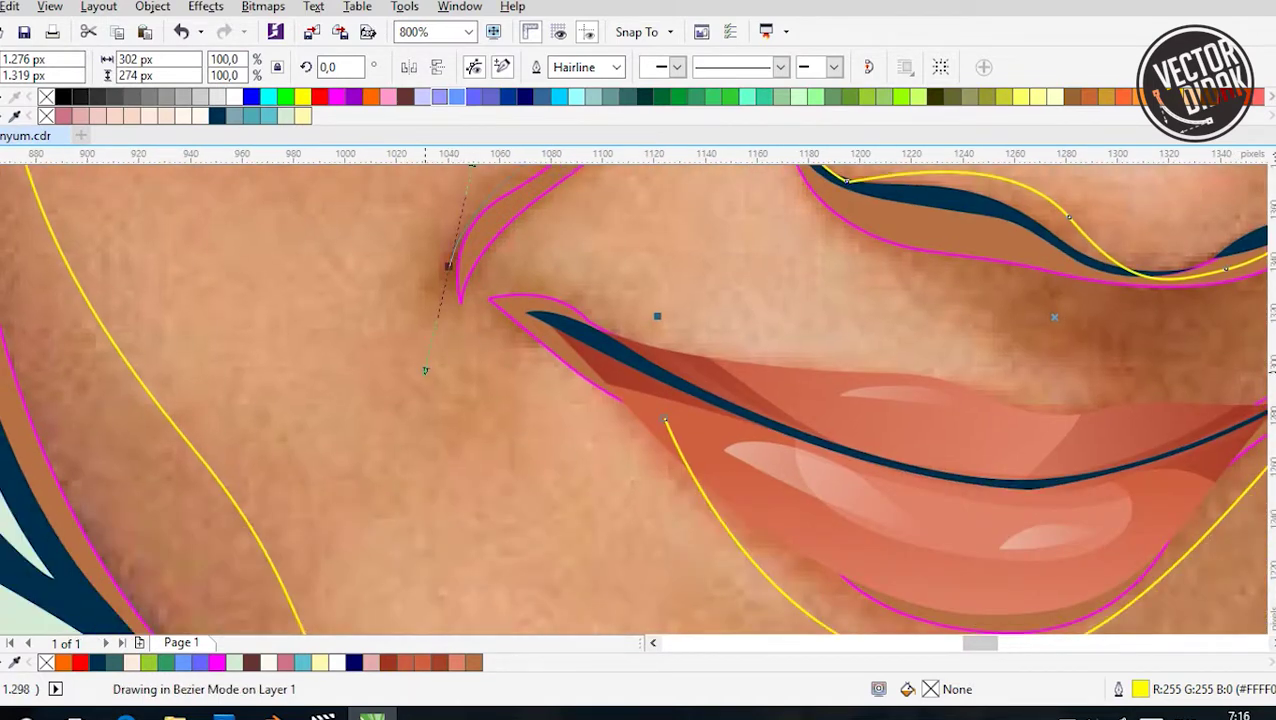
key("space")
scroll(589, 184, "down", 1)
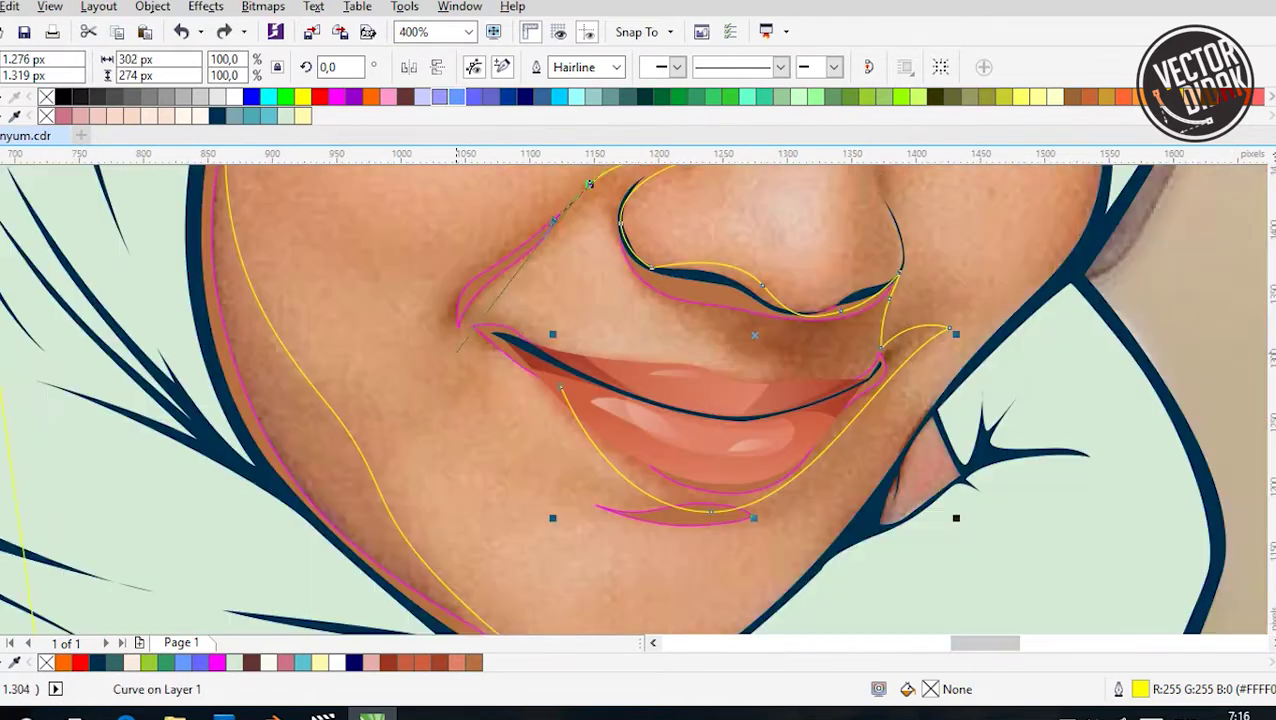
key("space")
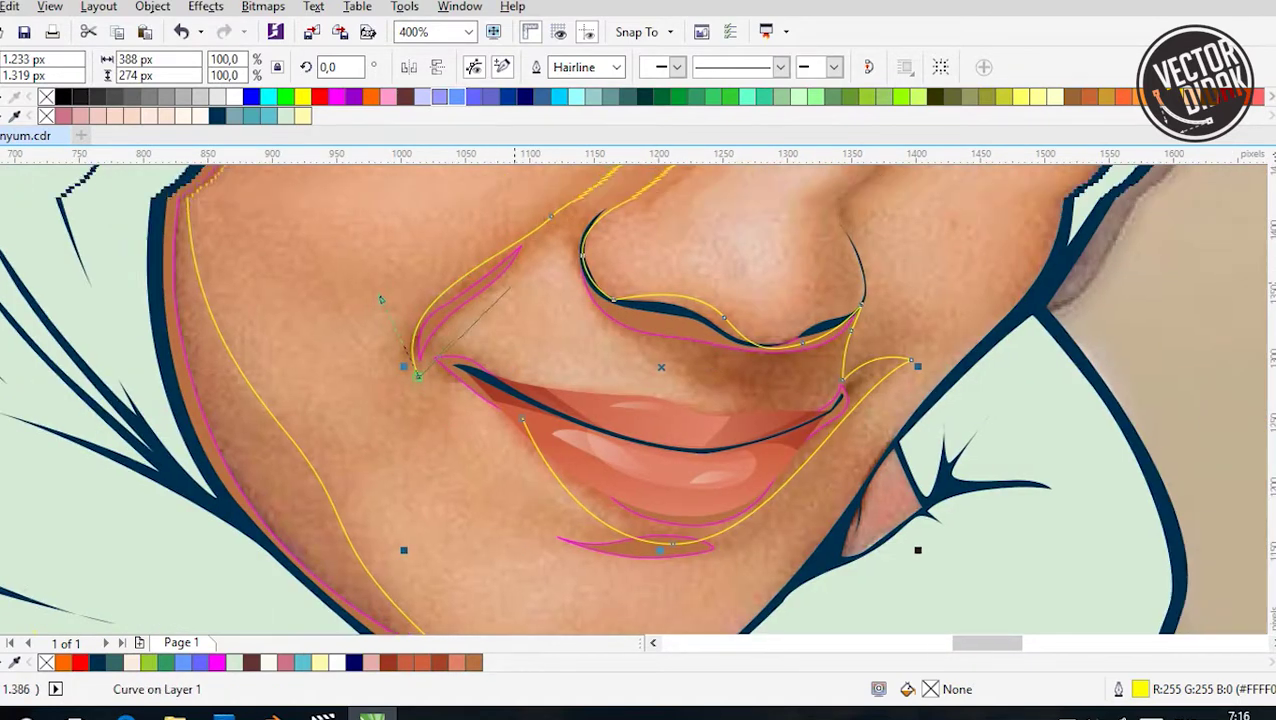
scroll(605, 215, "up", 1)
left_click(608, 177)
key("space")
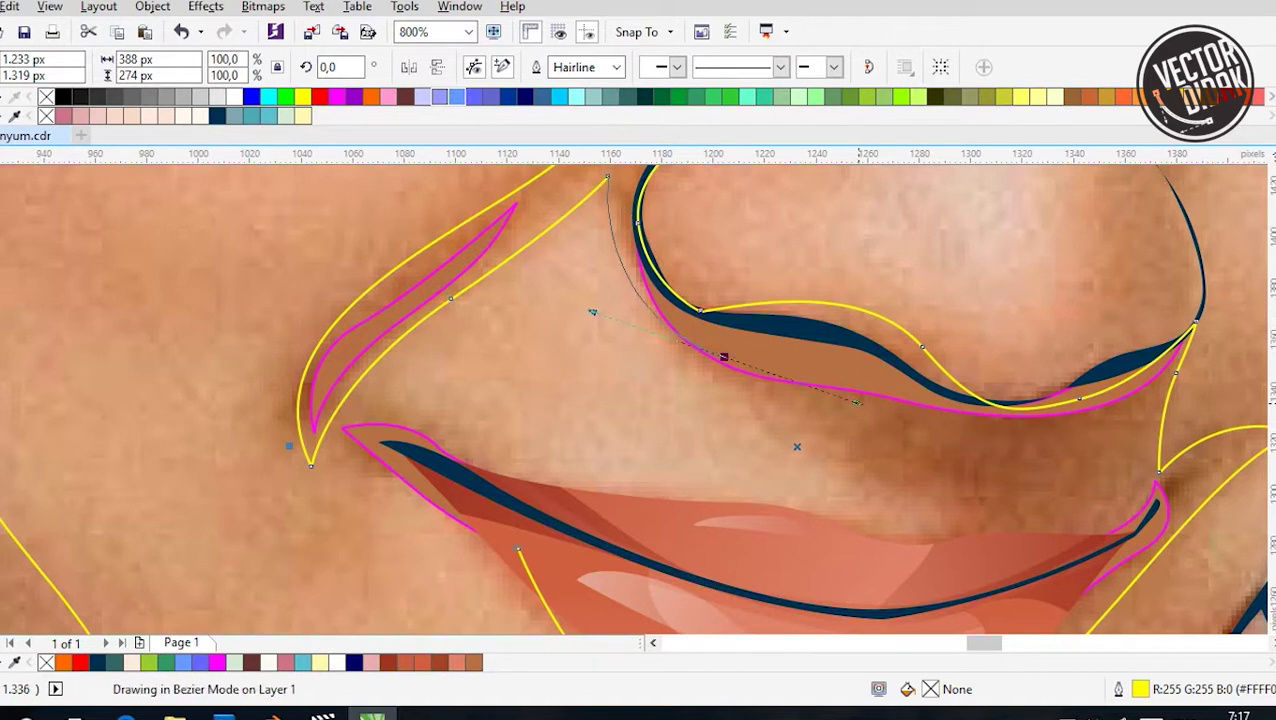
Run the mouth shadow outline beneath the nose and across the lips, and close it at the lower lip's left edge
key("space")
key("space")
left_click(823, 496)
key("space")
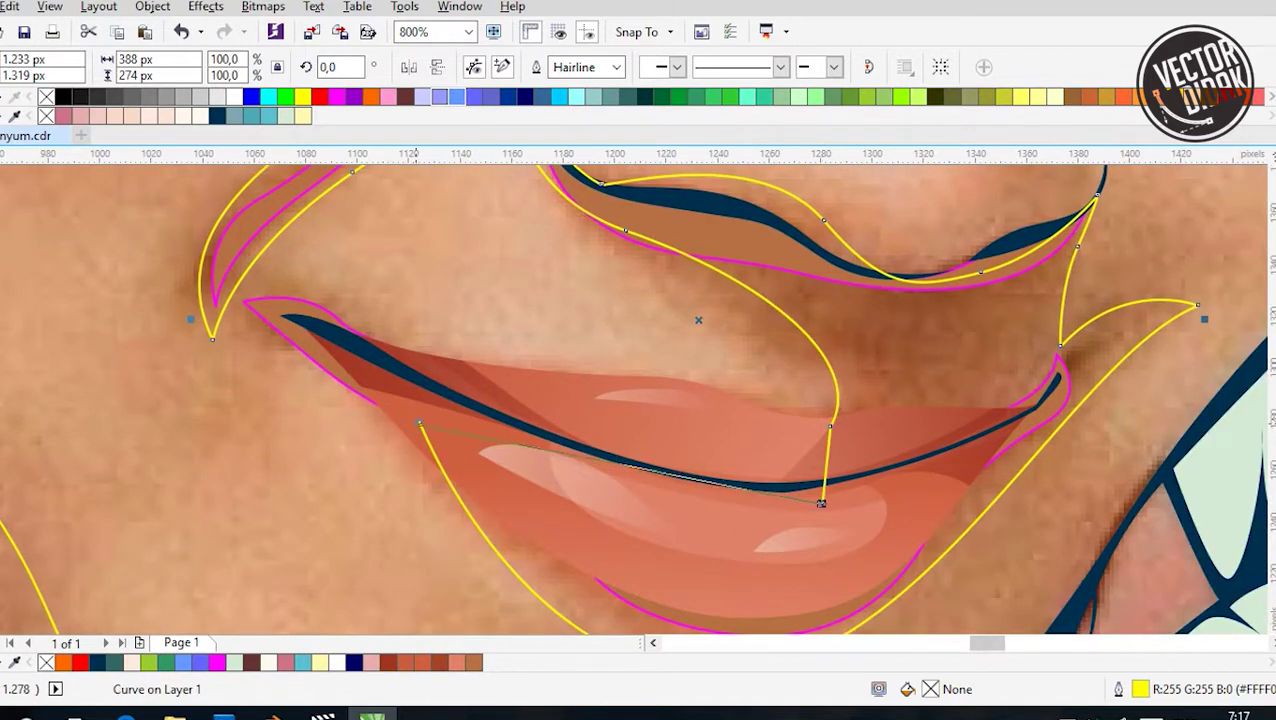
Draw a narrow closed shadow outline of about 25 by 72 px along the nose's right side above the nostril
scroll(571, 368, "down", 2)
scroll(710, 265, "up", 2)
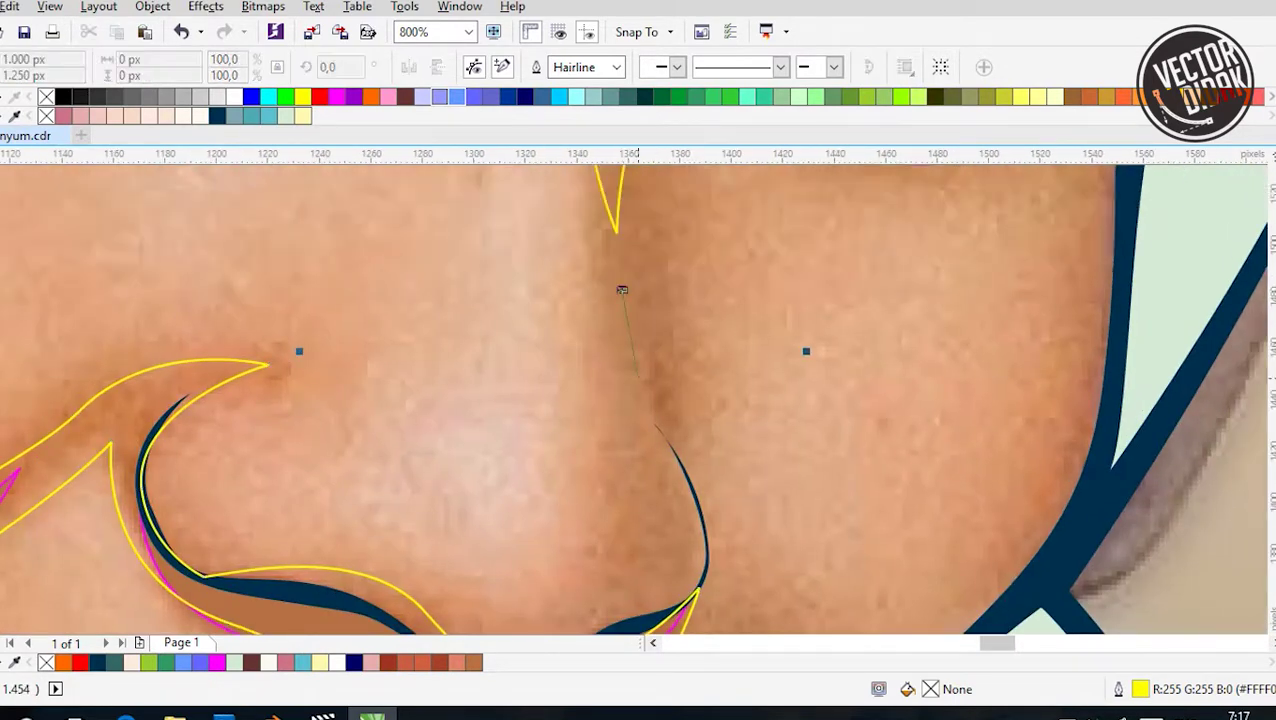
key("space")
left_click(620, 280)
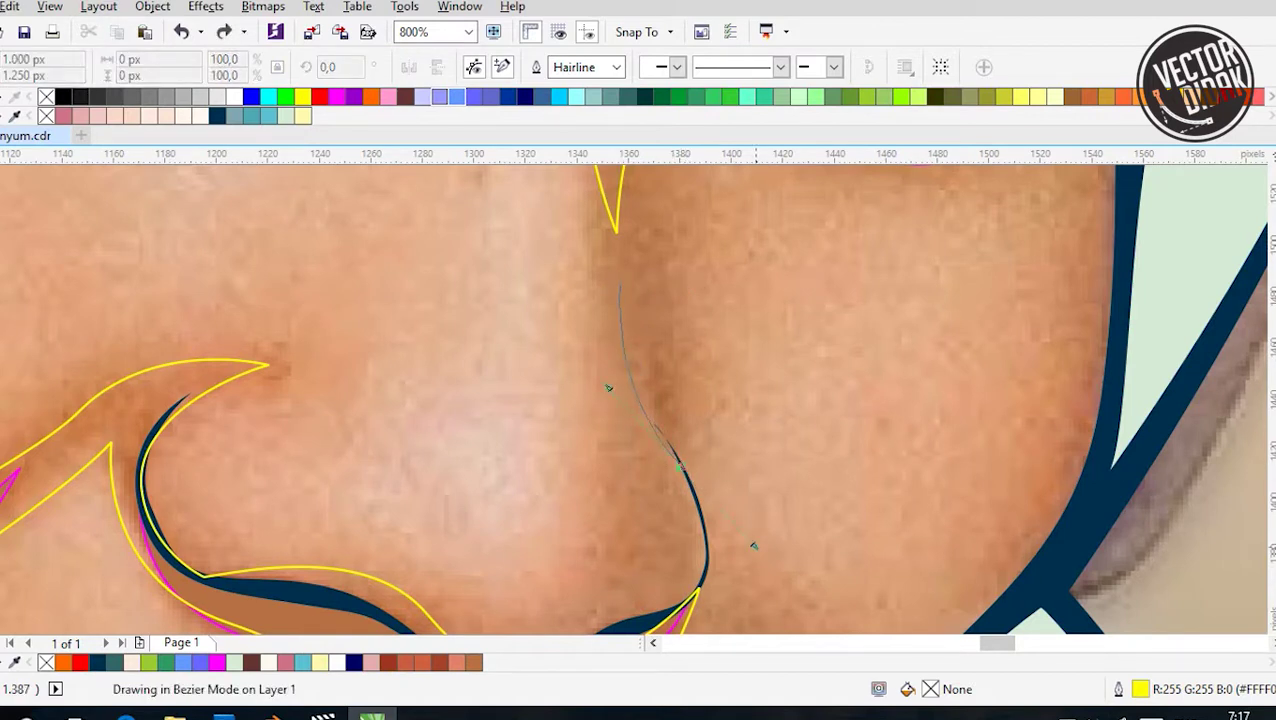
key("space")
Draw a shadow outline of about 326 by 499 px along the right jaw and cheek edge, closing it outside the face
scroll(621, 366, "down", 2)
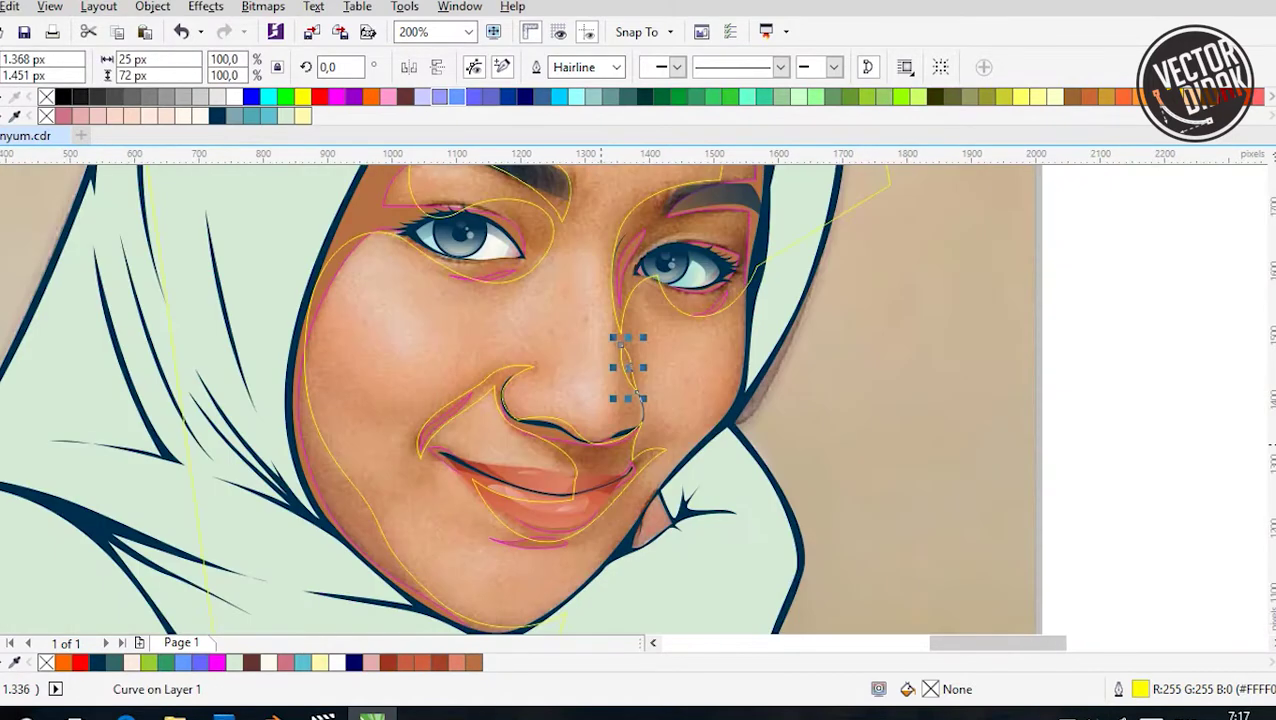
scroll(621, 366, "down", 2)
scroll(720, 460, "up", 1)
left_click(705, 460)
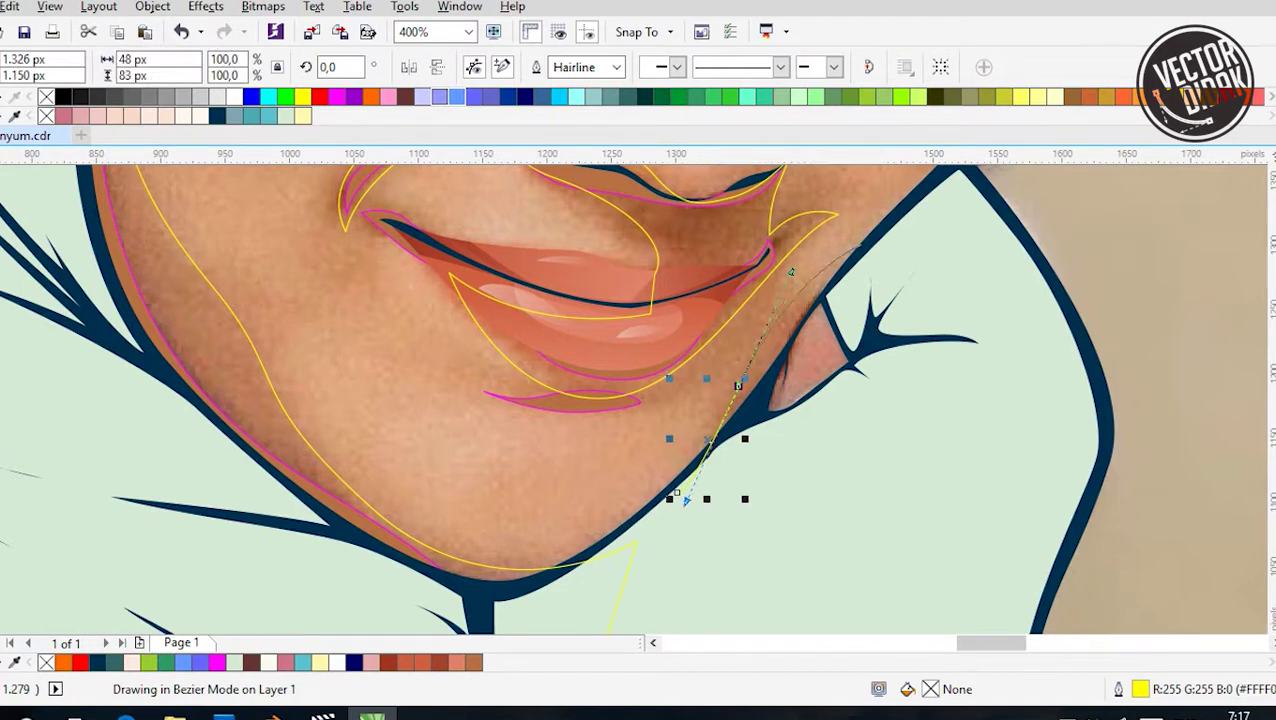
left_click_drag(705, 460, 765, 435)
left_click(741, 421)
scroll(746, 417, "down", 2)
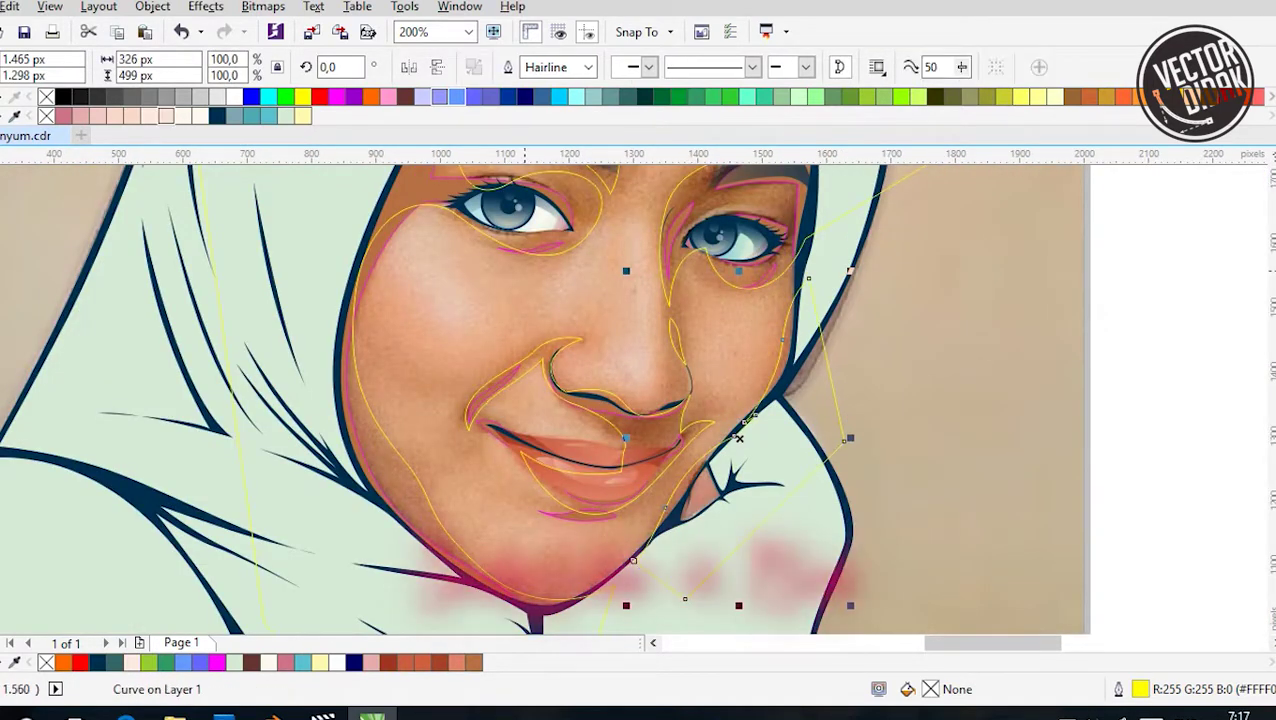
Try filling the yellow shadow shapes with pink (#FF99CC) and combining them into one curve
scroll(560, 400, "down", 2)
left_click(388, 96)
scroll(556, 400, "up", 3)
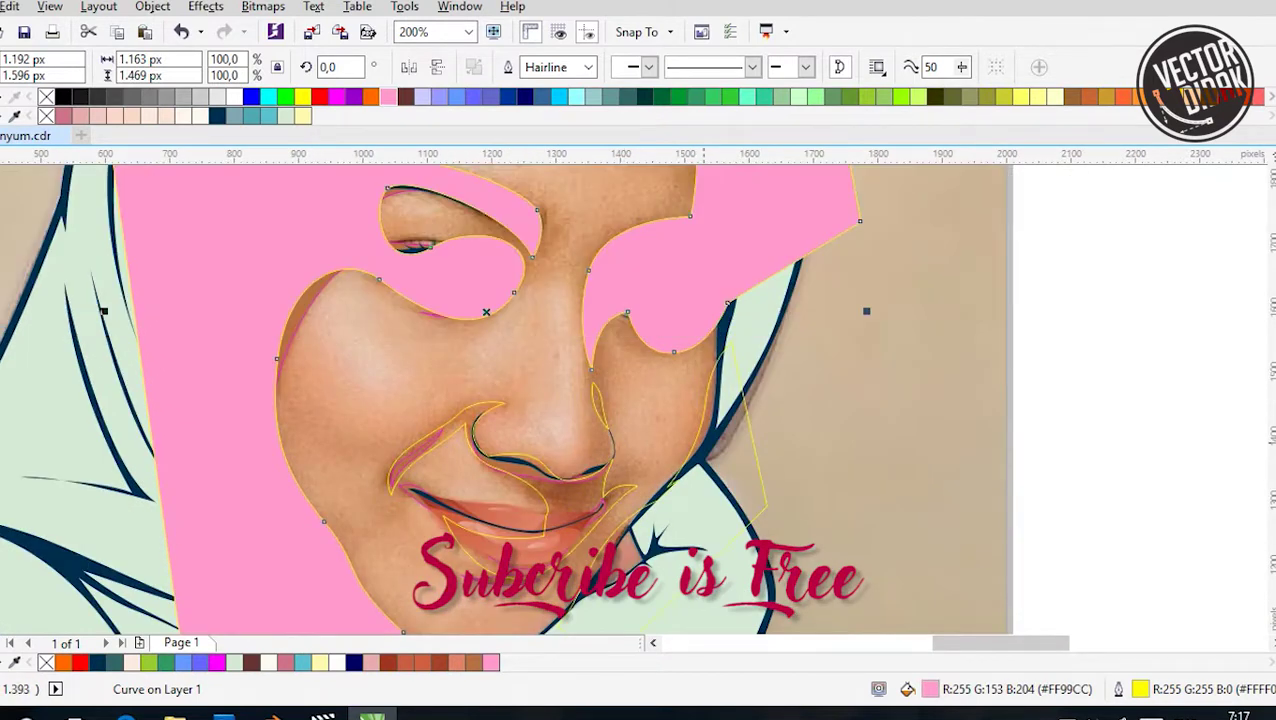
left_click(745, 420, "shift")
left_click(388, 96)
key("ctrl+l")
key("ctrl+z")
key("ctrl+l")
scroll(510, 400, "down", 2)
Undo the pink fills and the combining of the shadow shapes
key("F3")
key("ctrl+z")
key("ctrl+z")
key("ctrl+z")
key("ctrl+z")
key("ctrl+z")
key("ctrl+z")
key("Escape")
Change the second shadow layer's outline colour to teal and deselect it
scroll(543, 372, "up", 2)
left_click(300, 350)
key("Escape")
scroll(636, 391, "up", 2)
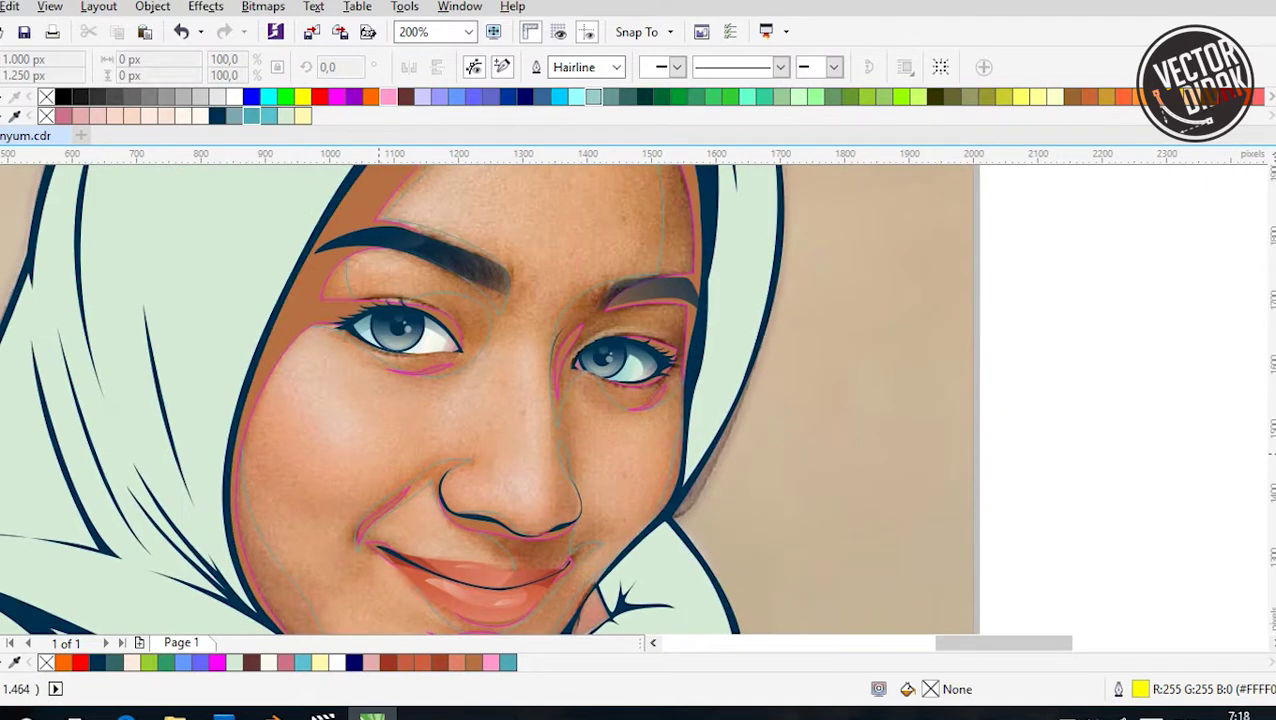
scroll(636, 391, "up", 3)
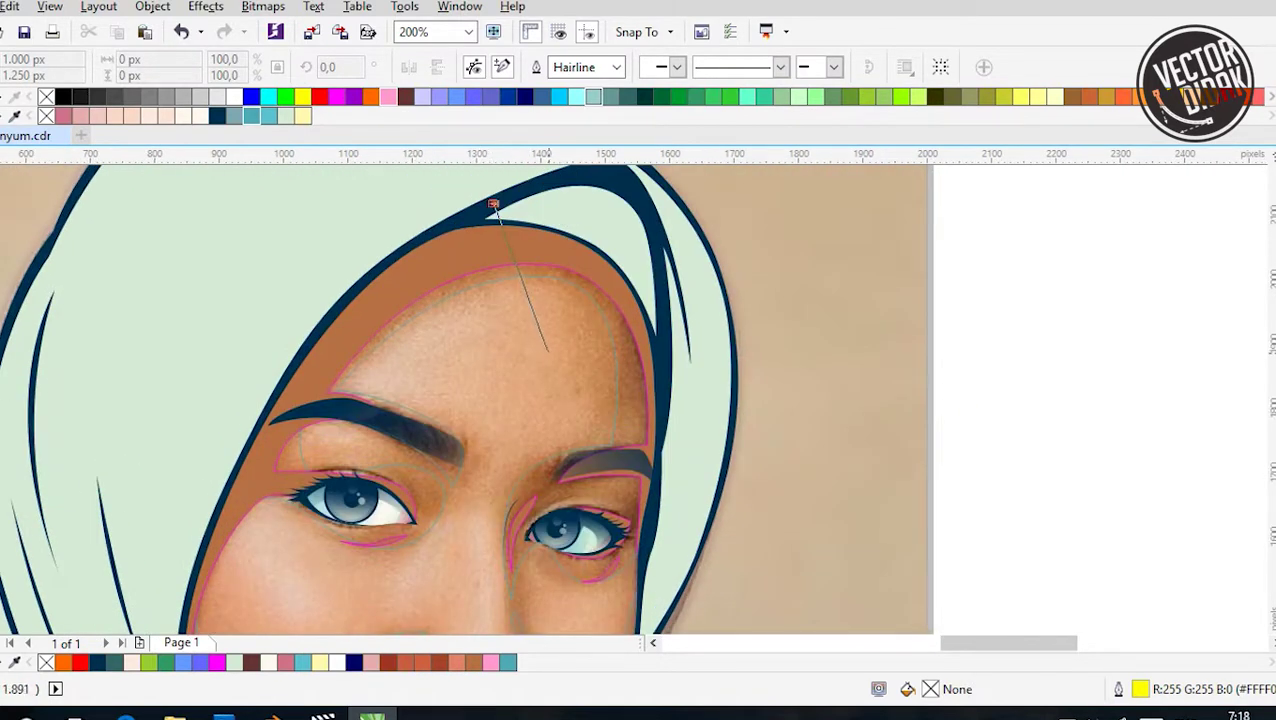
left_click_drag(554, 245, 554, 245)
scroll(554, 245, "up", 1)
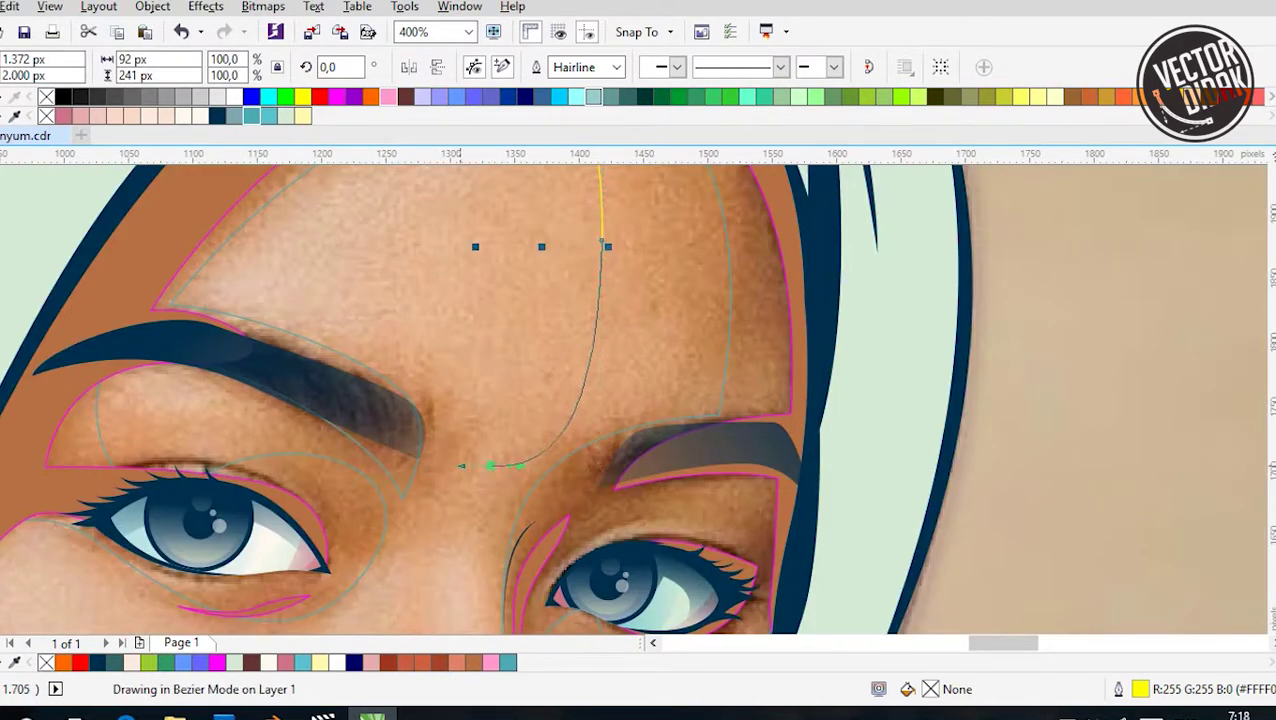
key("space")
scroll(602, 180, "down", 1)
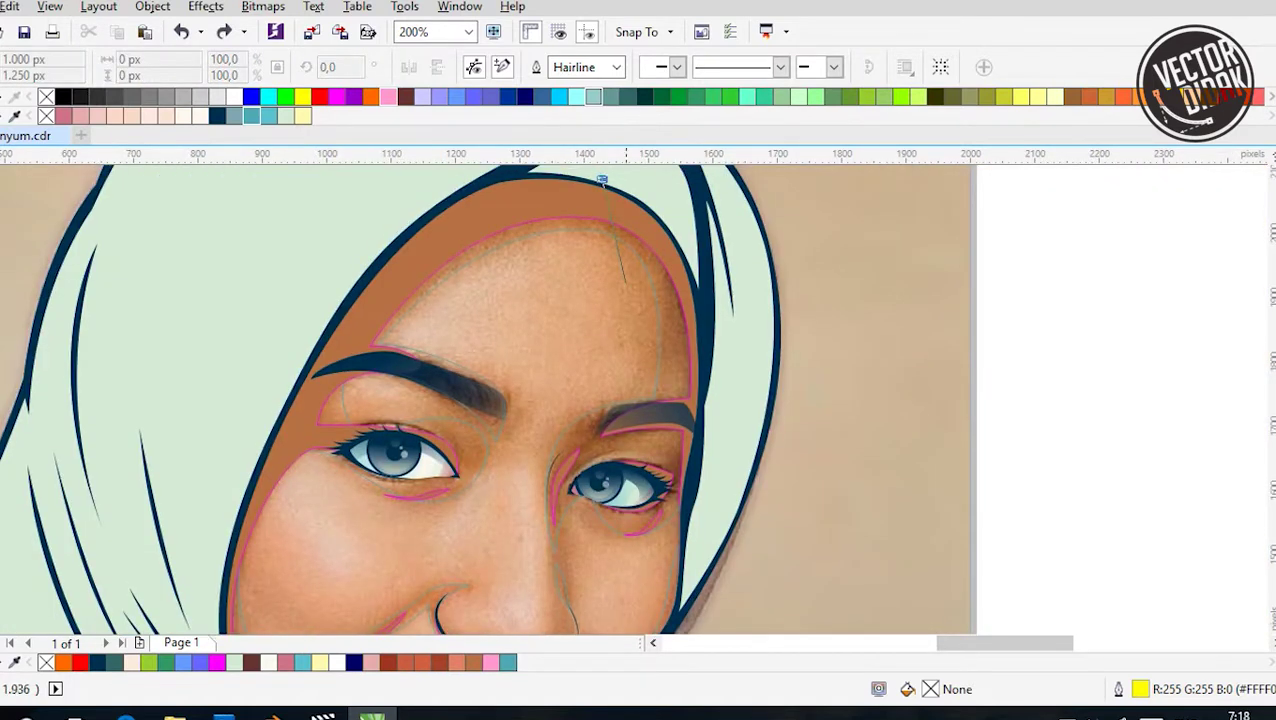
Start a third shadow outline above the forehead, curving down between the eyebrows and along the left eyebrow's upper edge
left_click(602, 180)
scroll(602, 180, "up", 1)
left_click_drag(500, 430, 556, 430)
scroll(476, 295, "down", 1)
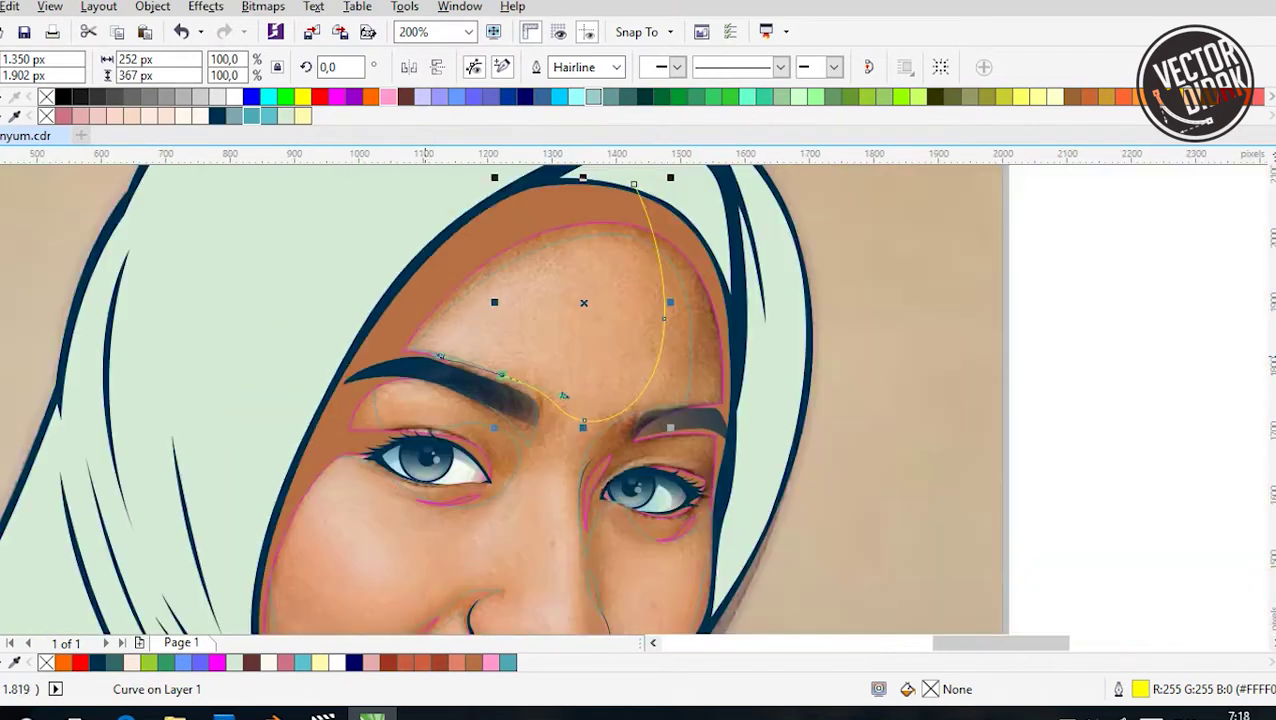
scroll(476, 295, "up", 1)
scroll(287, 189, "down", 1)
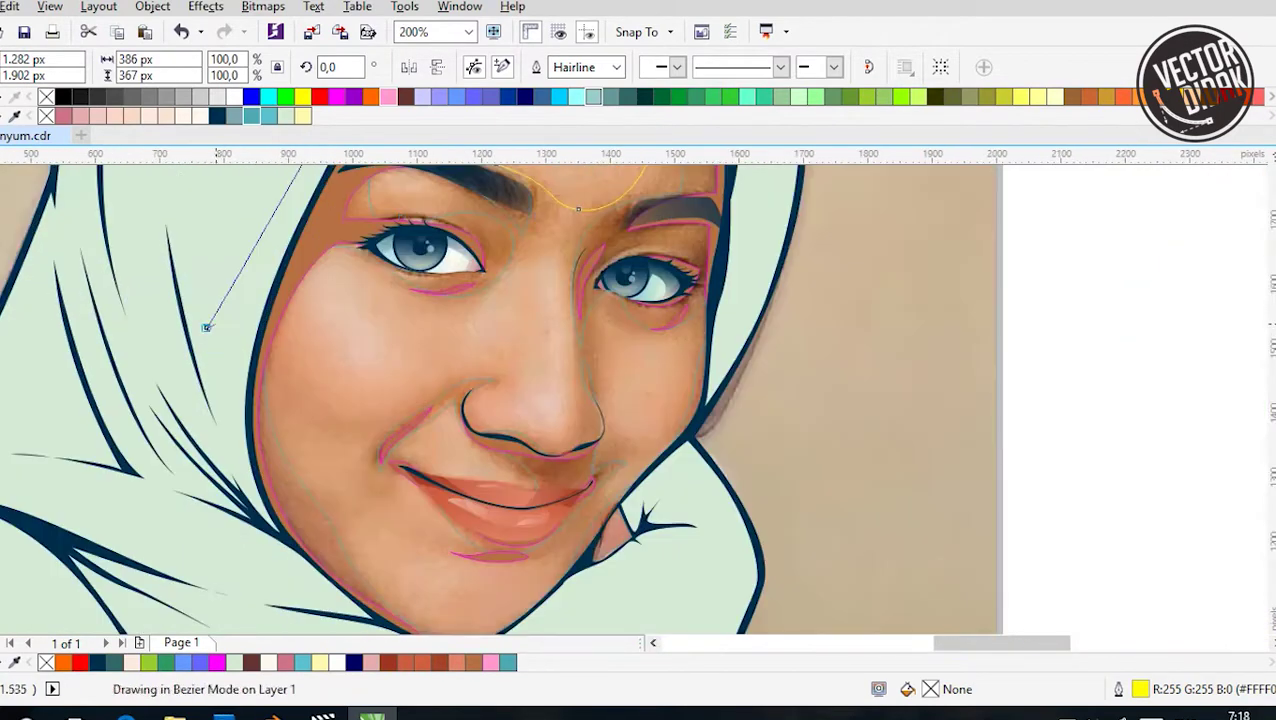
Continue the third outline outside the left face edge, back in beneath the left eye and onto the nose bridge
scroll(355, 348, "up", 1)
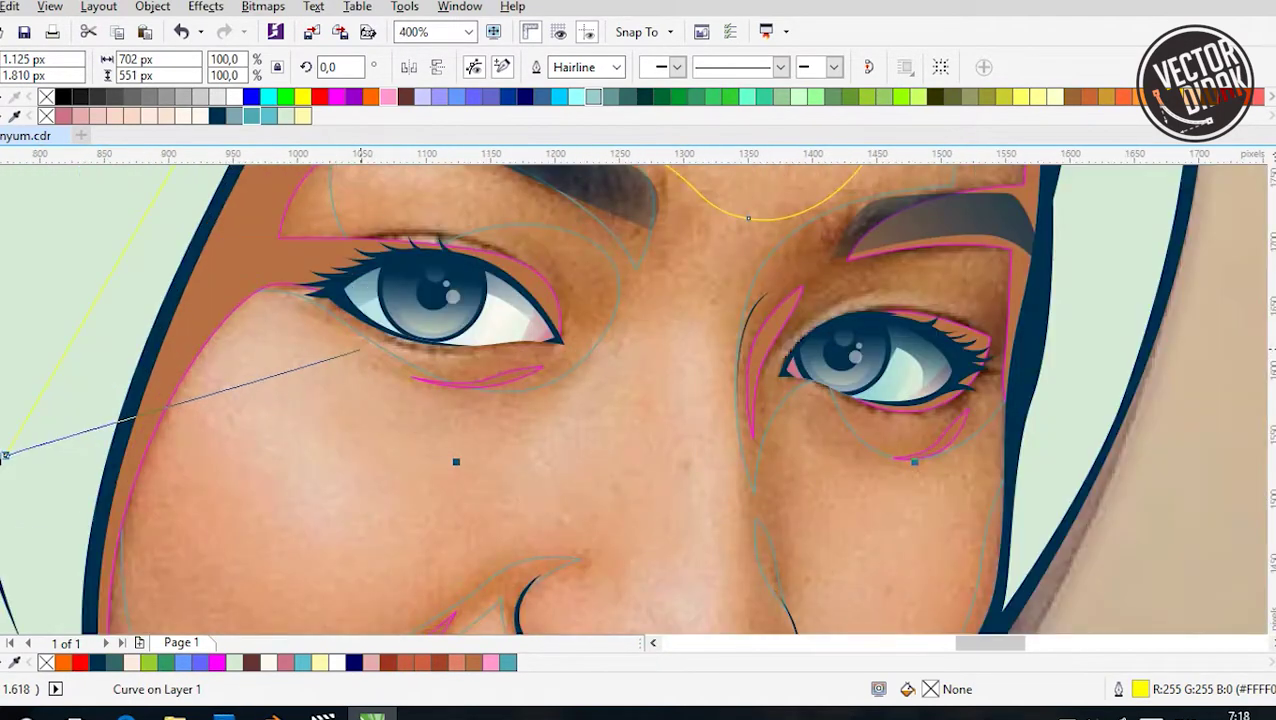
scroll(345, 340, "down", 1)
scroll(425, 273, "up", 1)
left_click_drag(585, 395, 618, 354)
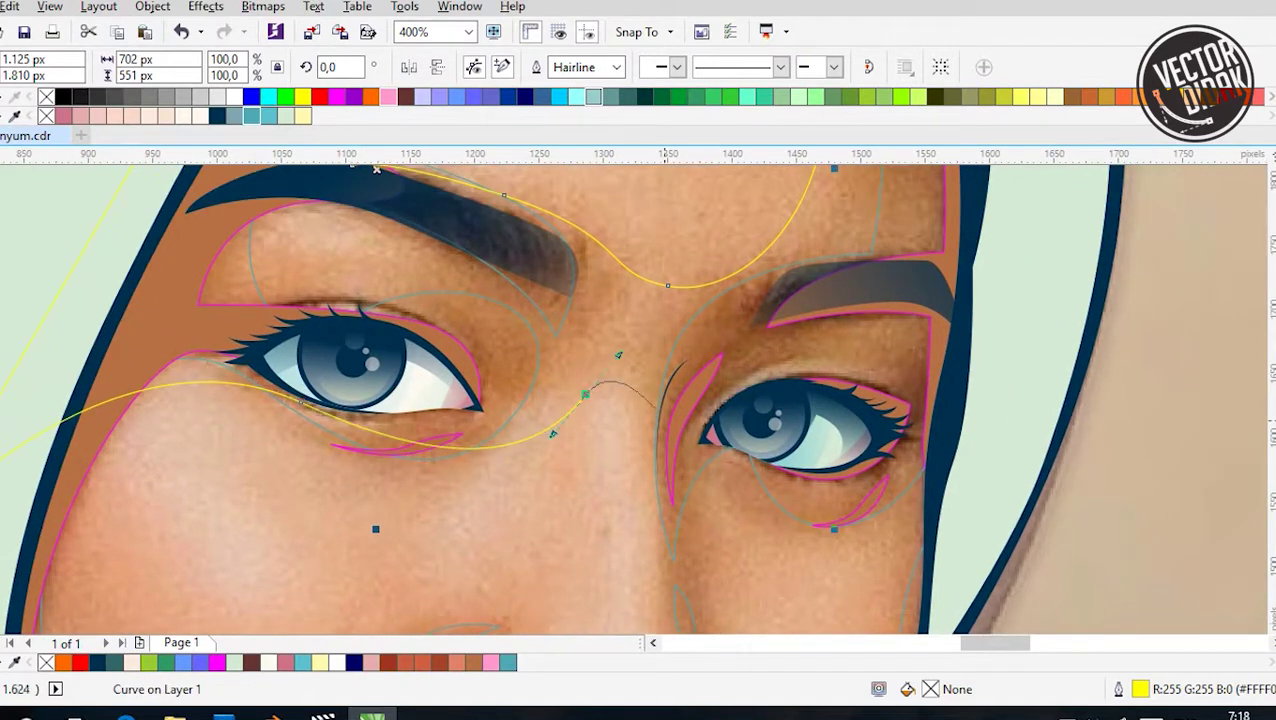
left_click(627, 383)
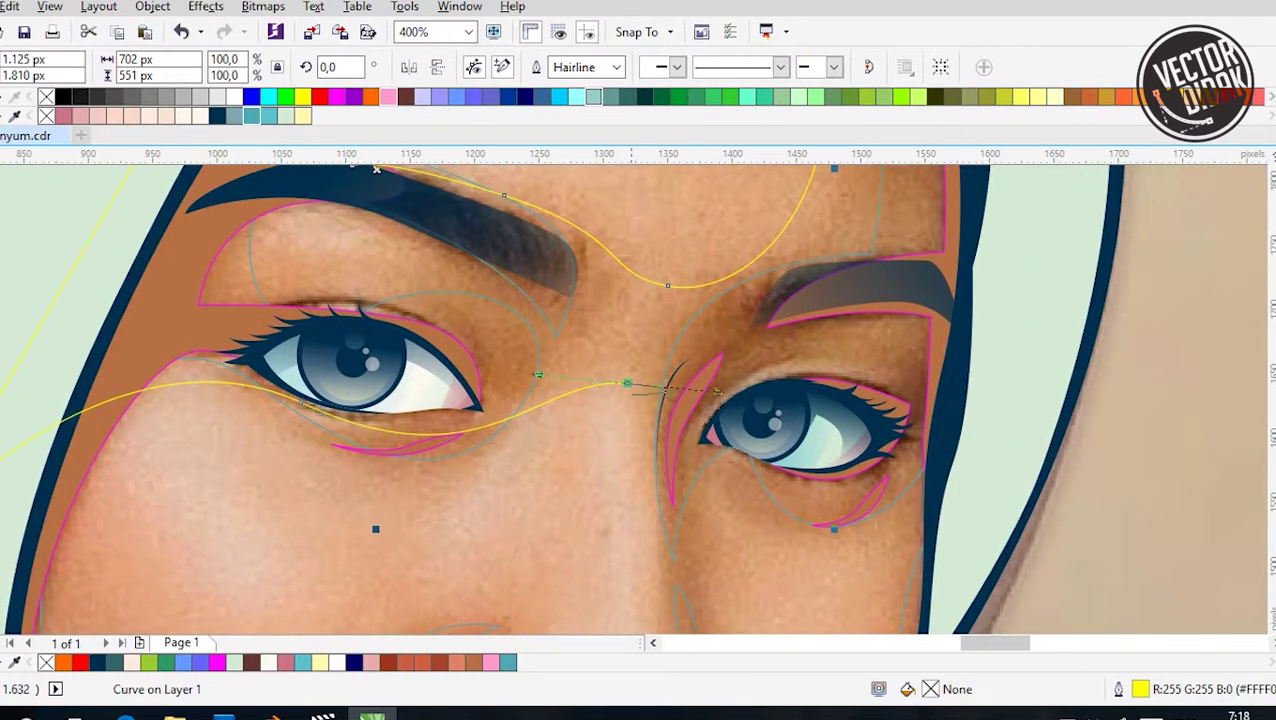
Trace the third outline down the nose's right side to a point above the nostril, then up and beneath the right eye
scroll(634, 386, "down", 1)
scroll(636, 405, "up", 1)
key("ctrl+z")
key("ctrl+z")
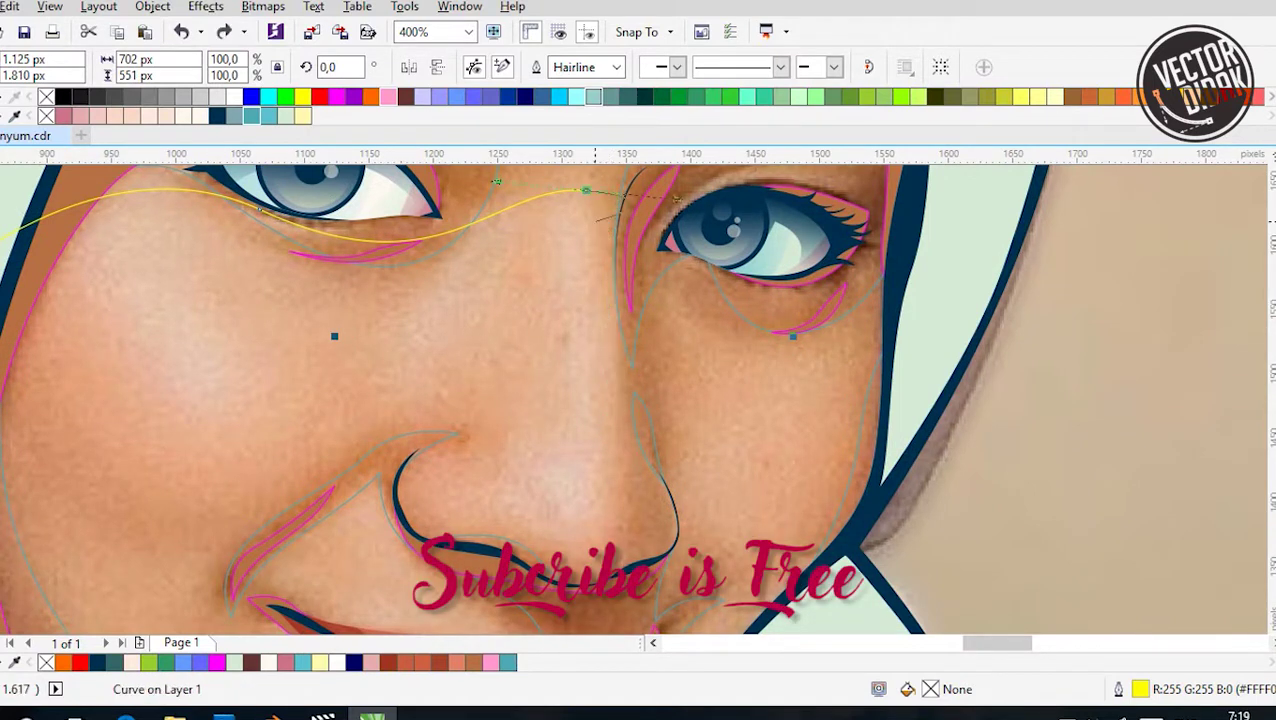
left_click(653, 462)
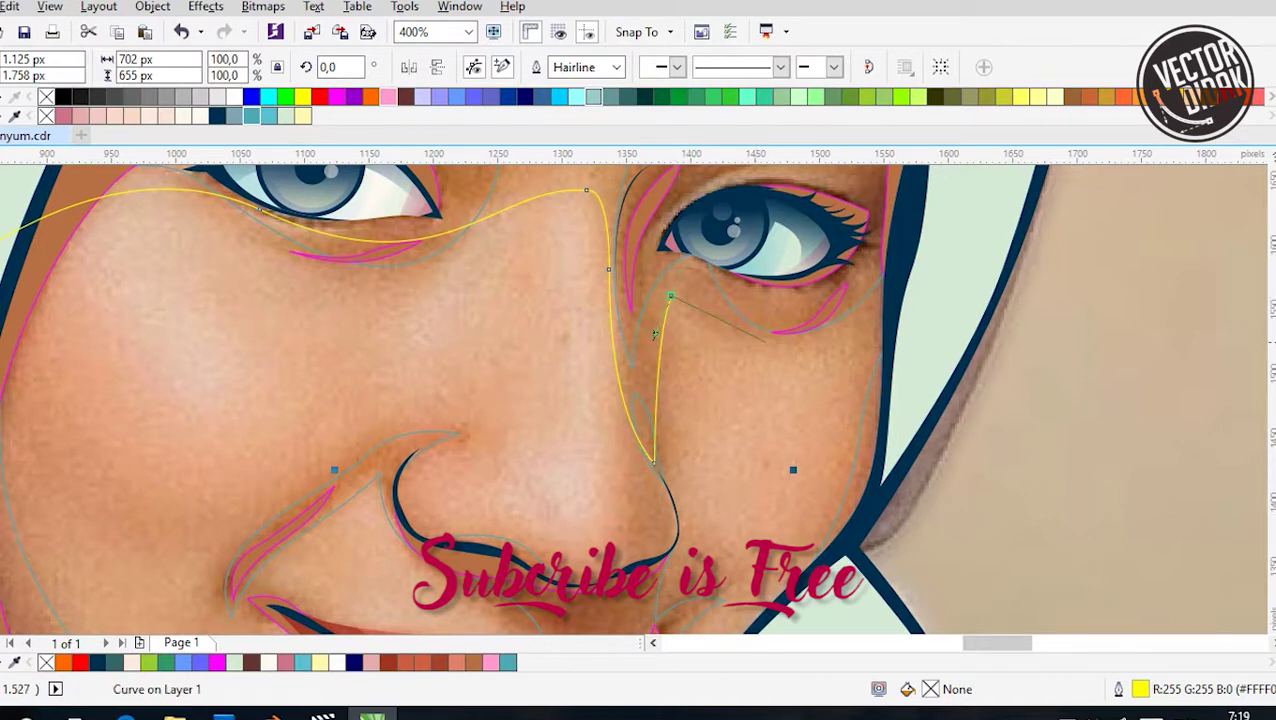
left_click_drag(850, 334, 876, 310)
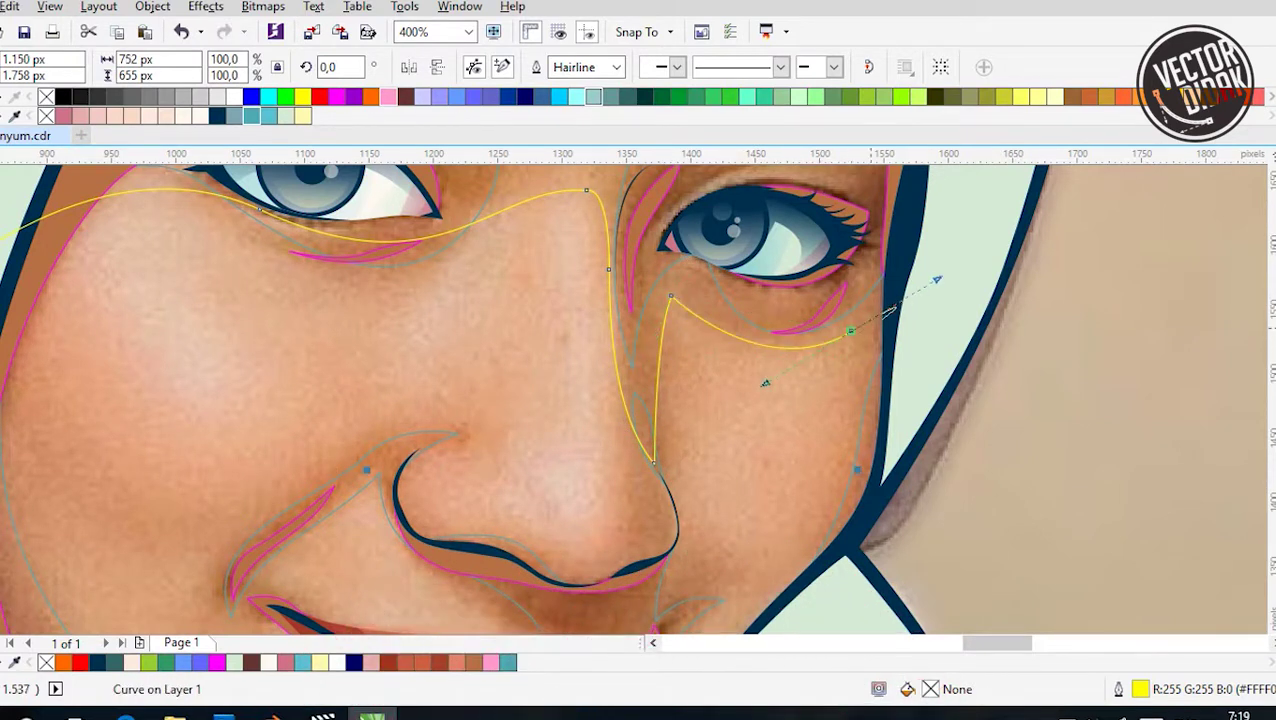
Run the third outline down the right cheek and close it outside the face back at the forehead
scroll(765, 250, "down", 2)
scroll(765, 250, "down", 1)
scroll(800, 255, "down", 4)
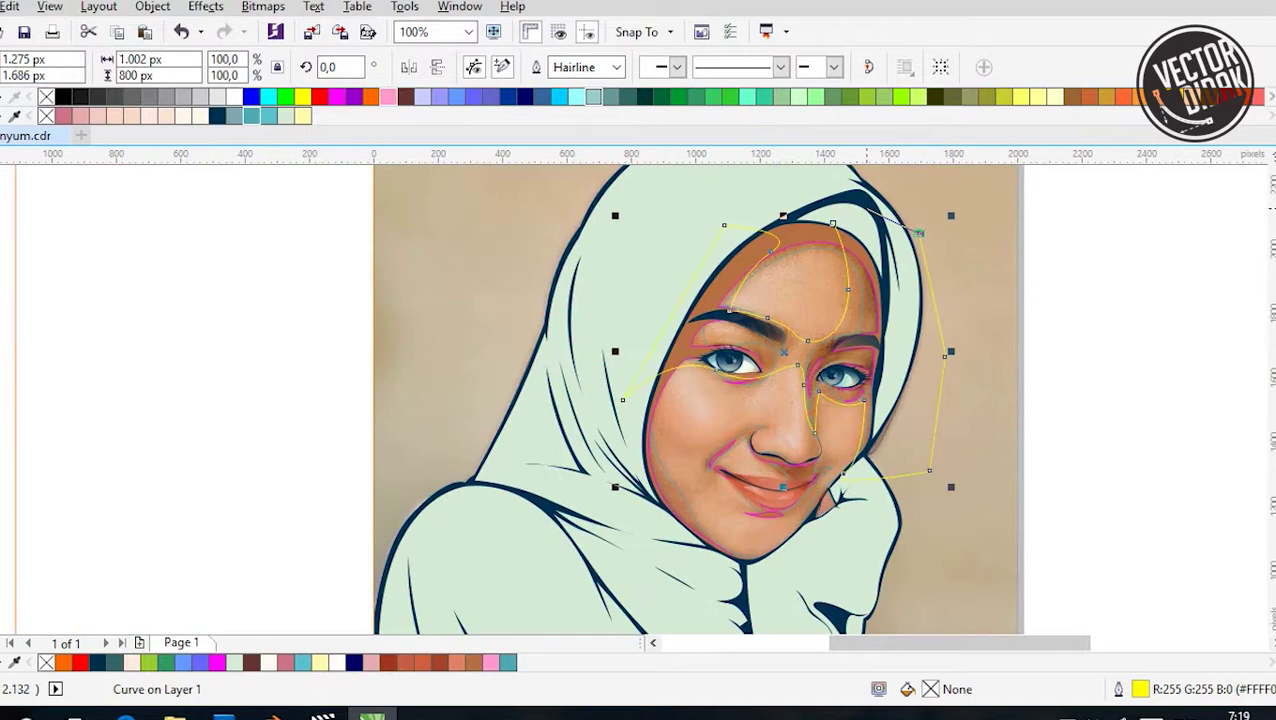
scroll(826, 265, "up", 1)
Draw a small closed outline on the left upper eyelid between the eyebrow and the lashes
scroll(760, 300, "up", 1)
scroll(706, 190, "up", 1)
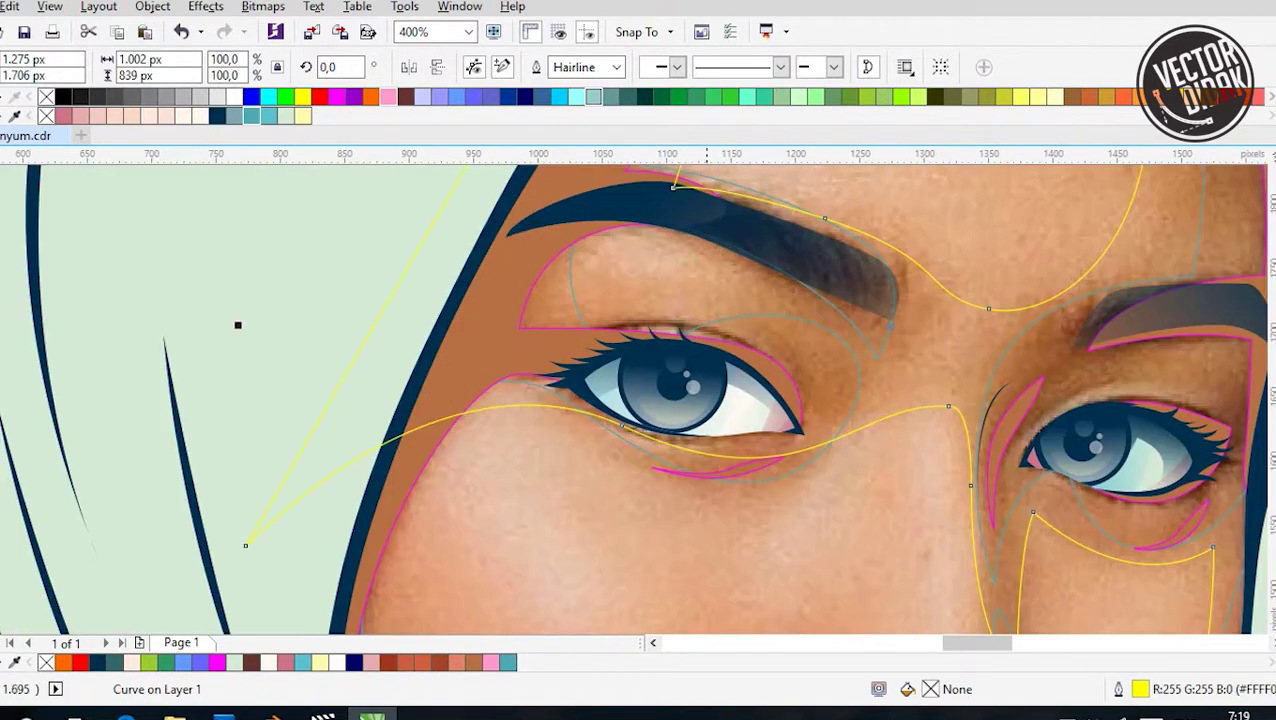
left_click(790, 298)
left_click_drag(610, 220, 705, 210)
left_click(521, 316)
key("space")
scroll(640, 400, "down", 1)
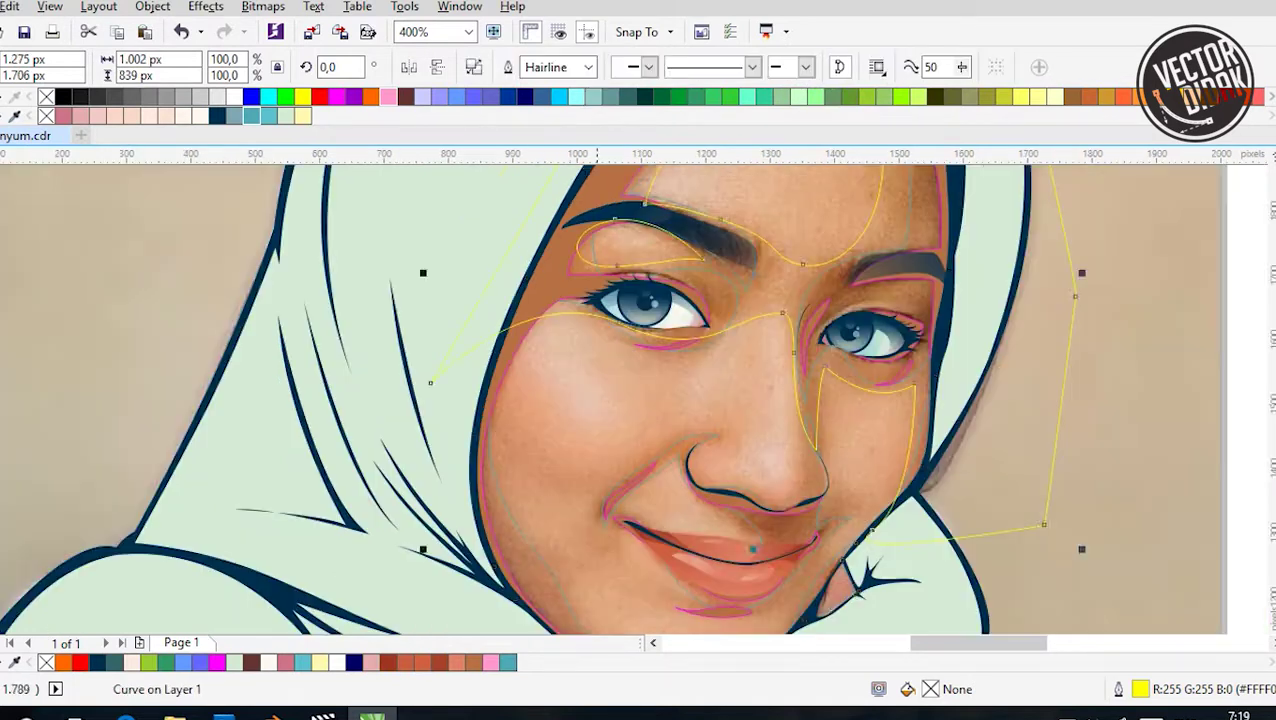
Start another outline beneath the nose tip, curving up over the right nostril and out to a point on the right cheek
key("Tab")
key("shift+F2")
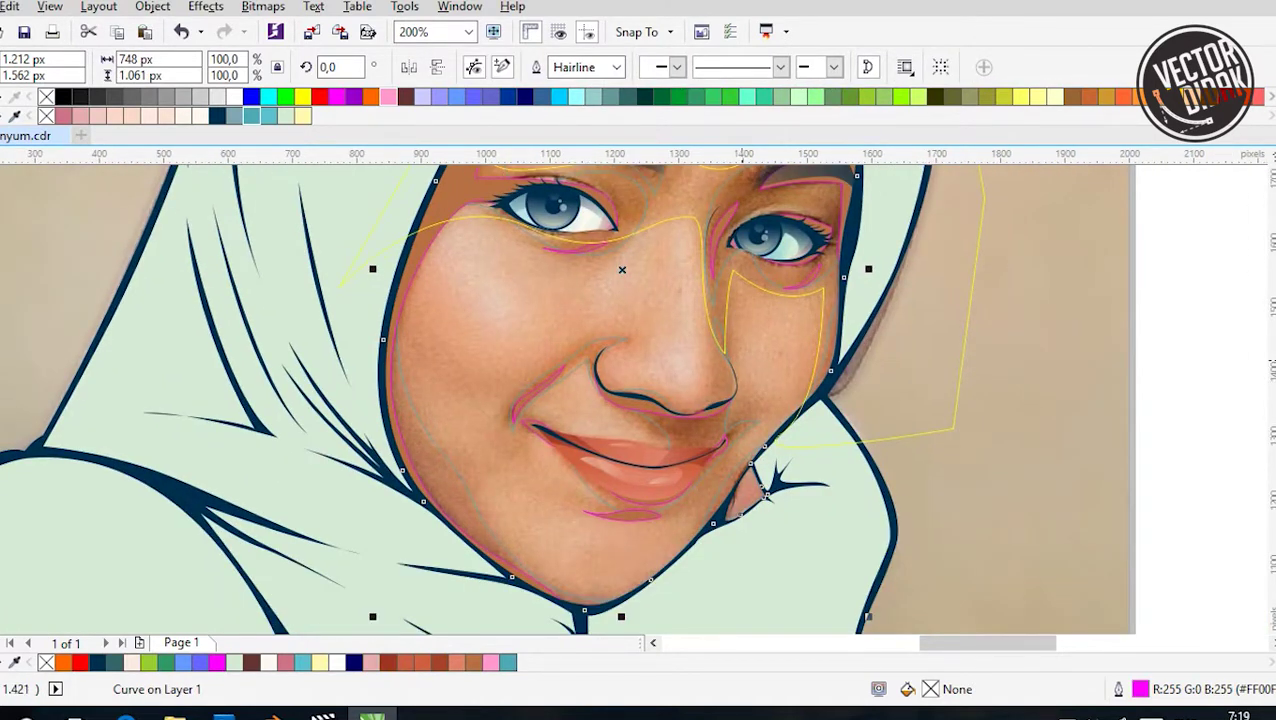
scroll(740, 420, "up", 4)
key("space")
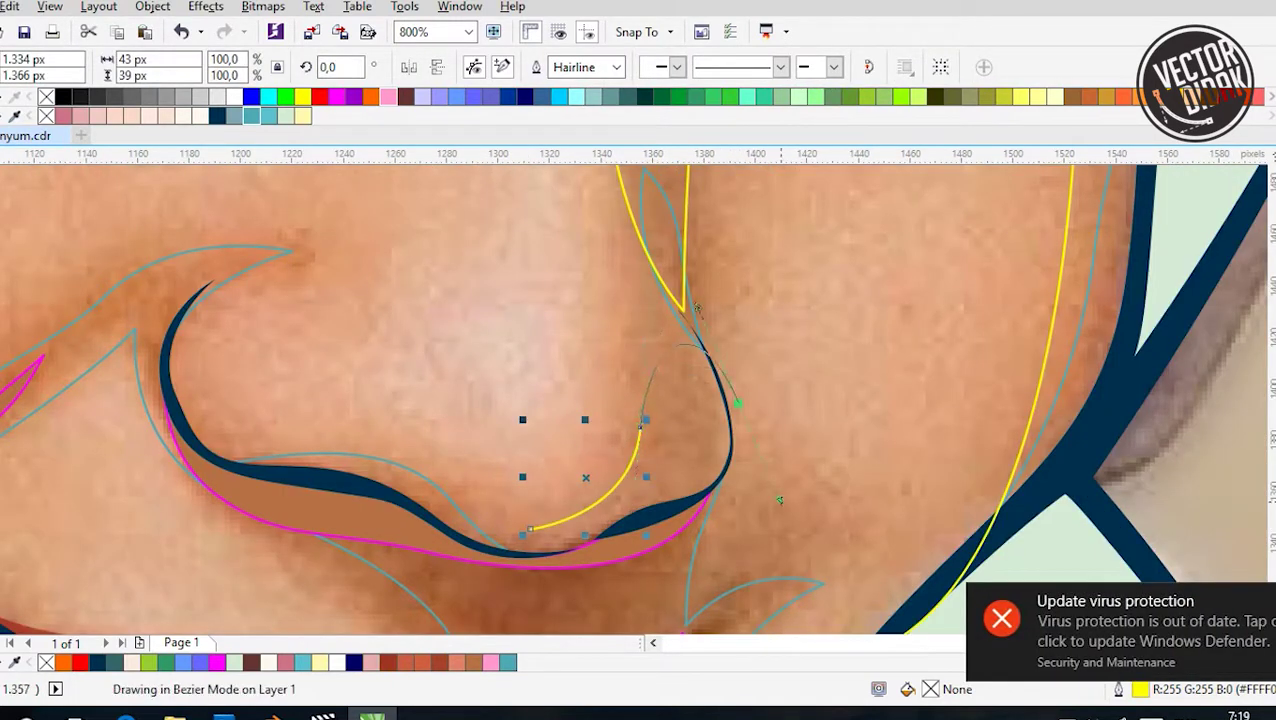
scroll(779, 500, "down", 2)
scroll(640, 400, "down", 2)
Continue the nose outline down along the right jaw to below the chin, then back up toward the lower lip
left_click_drag(716, 304, 618, 450)
scroll(646, 310, "down", 2)
left_click_drag(455, 578, 549, 440)
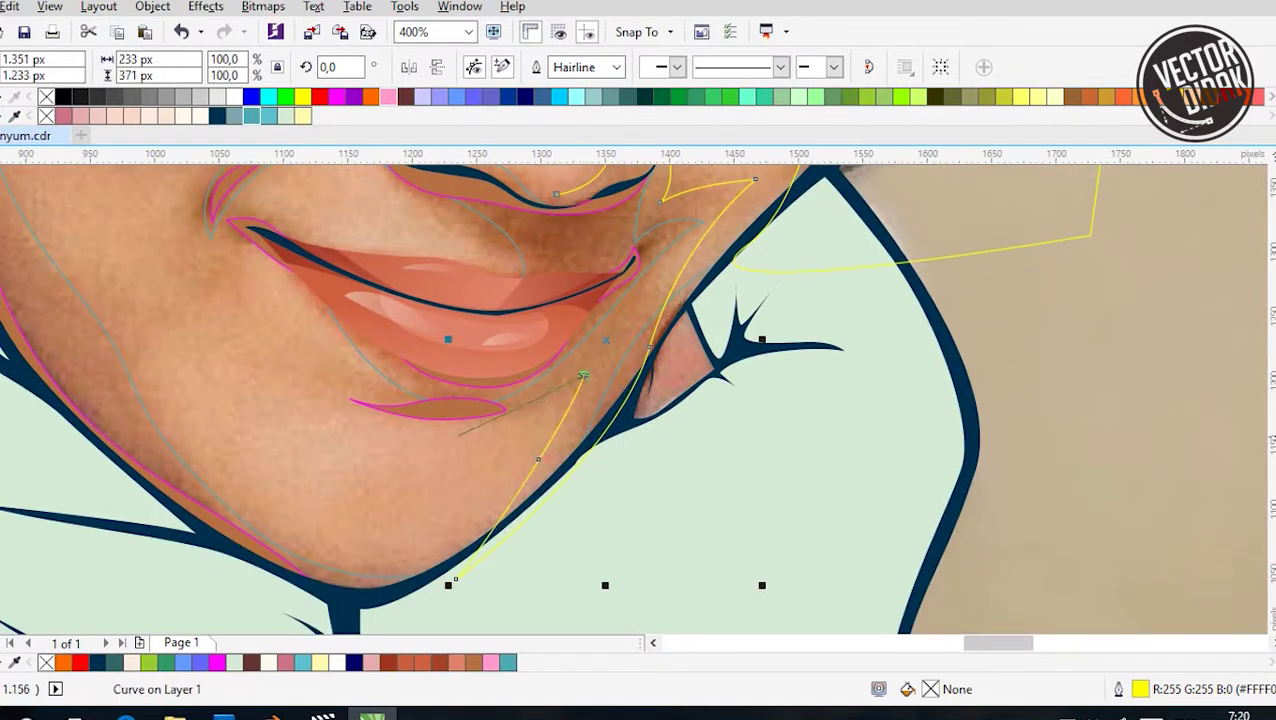
Trace the outline beneath the lower lip to the left mouth corner, then down to a point on the left cheek
left_click_drag(420, 441, 312, 445)
scroll(420, 441, "down", 1)
scroll(478, 390, "up", 1)
left_click(452, 300)
scroll(421, 407, "up", 2)
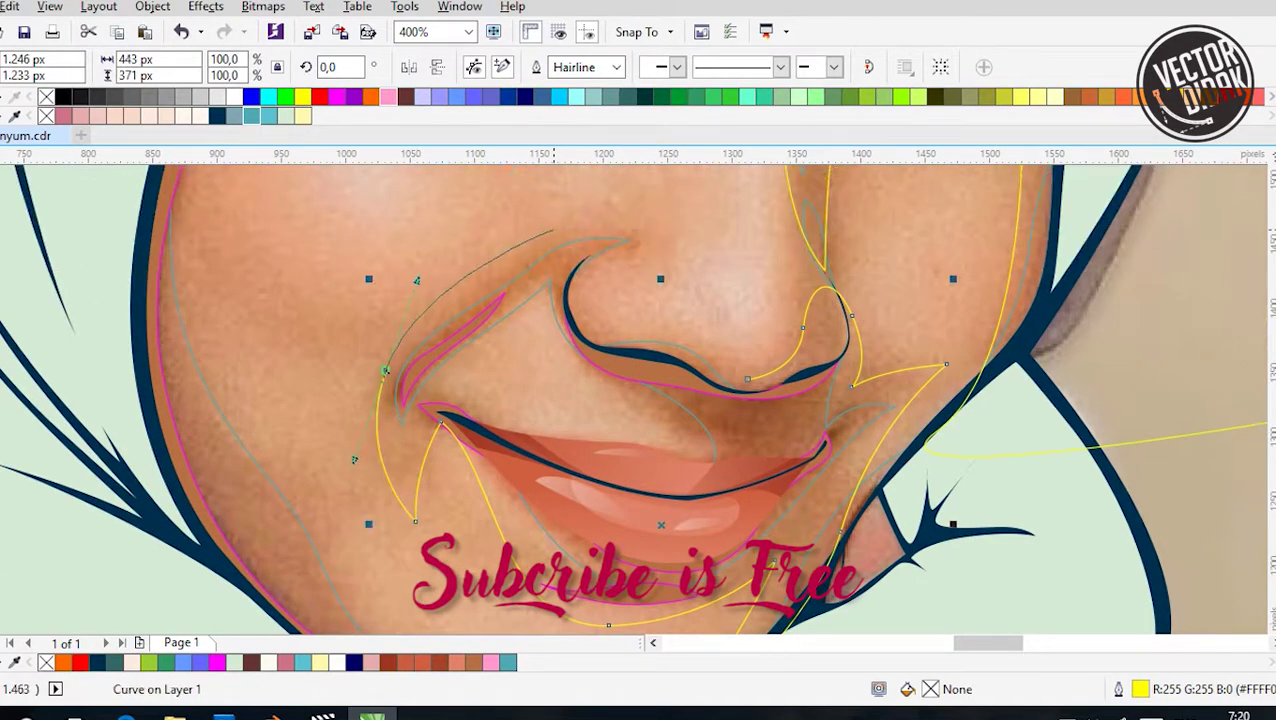
Trace the outline up outside the left smile line to the left nostril and close it beneath the nose tip
scroll(638, 400, "up", 2)
left_click(465, 412)
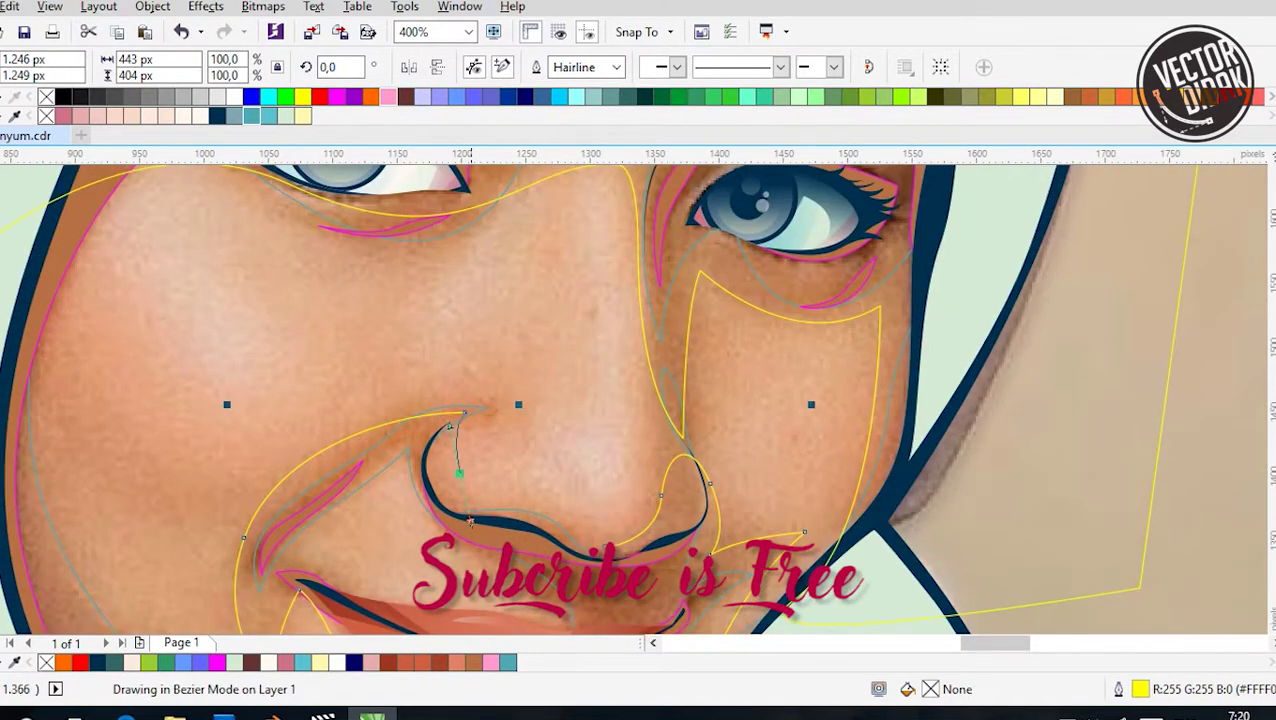
scroll(543, 525, "up", 2)
left_click(673, 560)
scroll(673, 560, "down", 6)
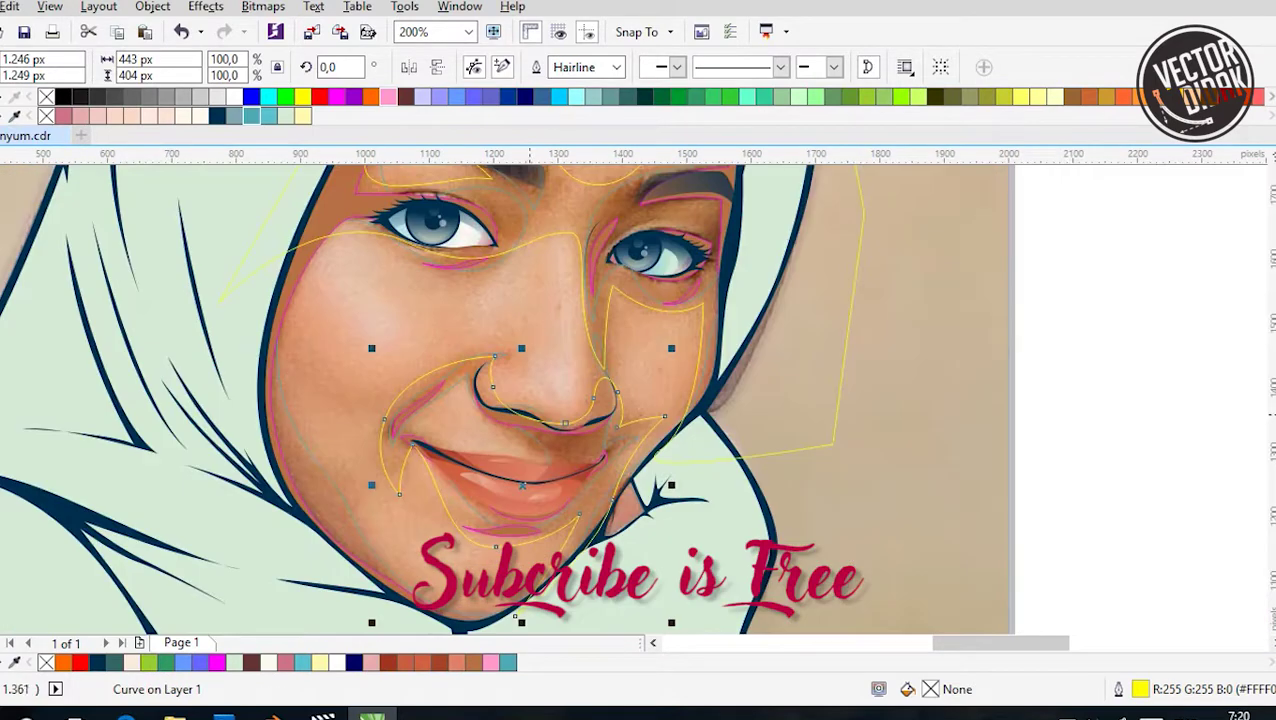
Combine the nose-and-mouth outline with the other yellow face outlines and give the combined shape a pale cyan (R153 G255 B255) outline
left_click(251, 96)
left_click(690, 330, "shift")
left_click(46, 96)
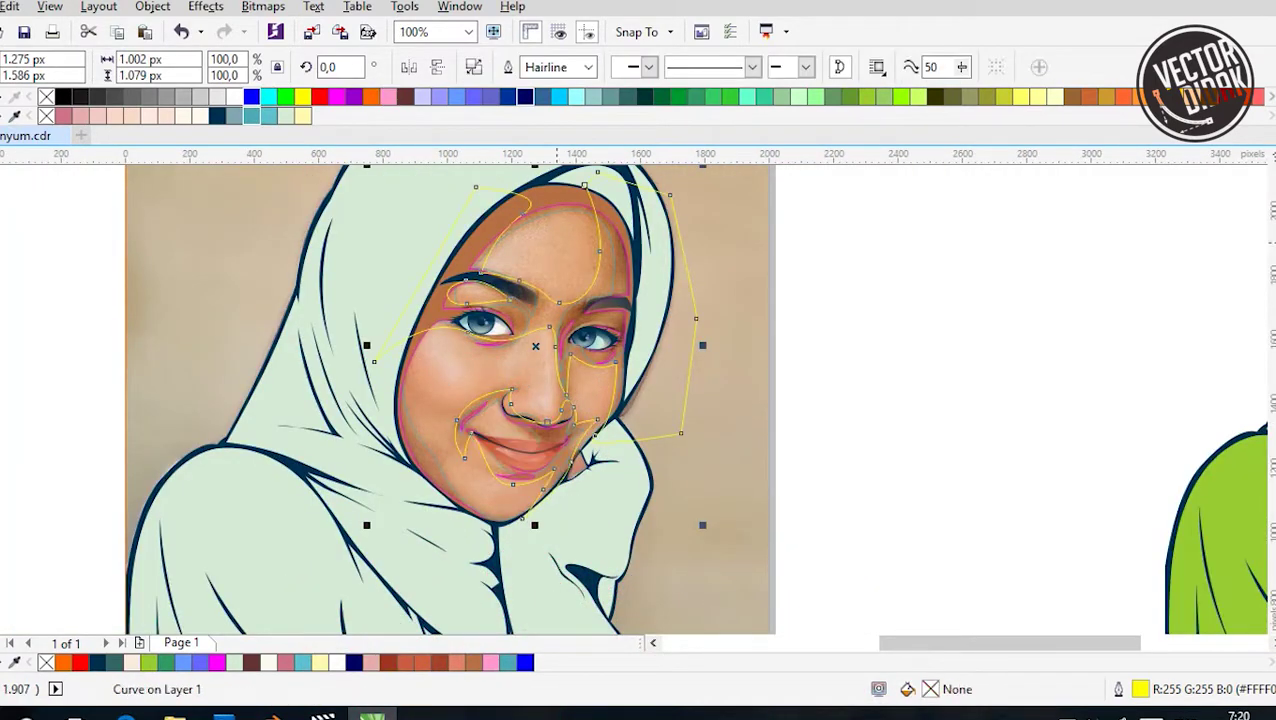
key("F10")
scroll(575, 295, "up", 2)
key("Escape")
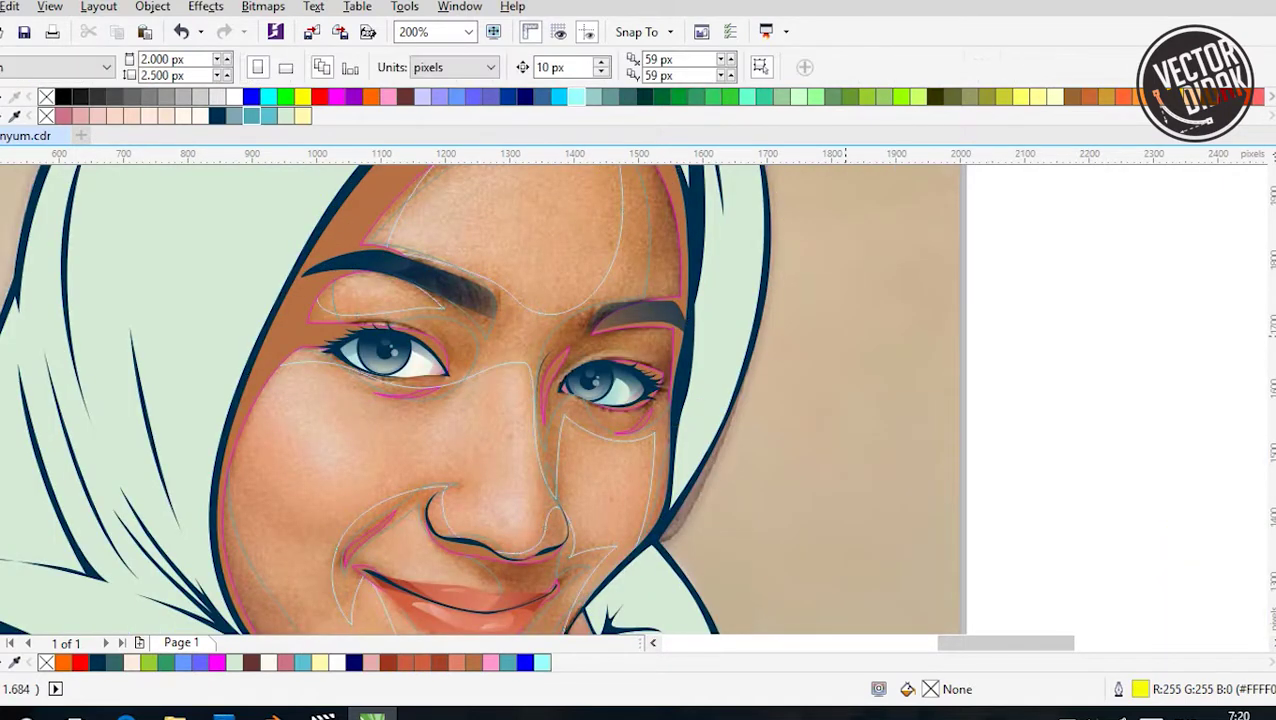
Fill the darker face shadow shape with sampled brown and sample the skin tone C16 M46 Y54 K0 from the photo
scroll(678, 380, "up", 1)
key("i")
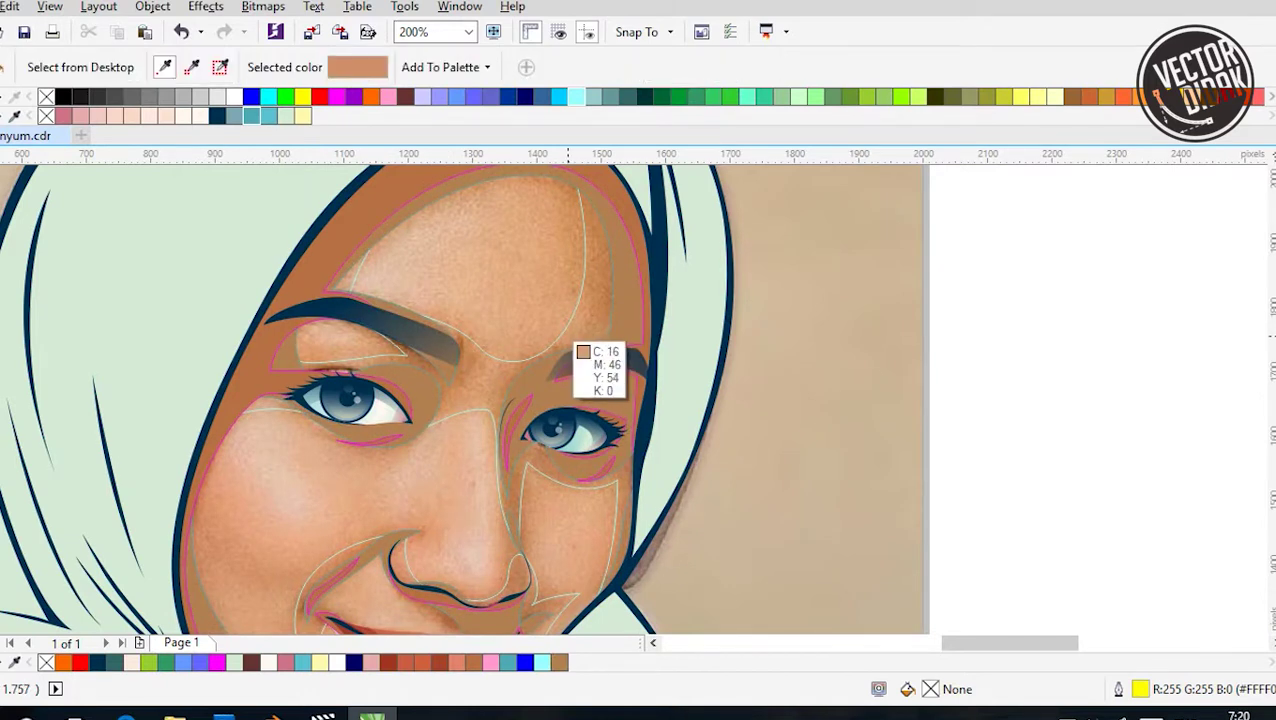
key("space")
scroll(574, 342, "down", 2)
scroll(600, 400, "up", 2)
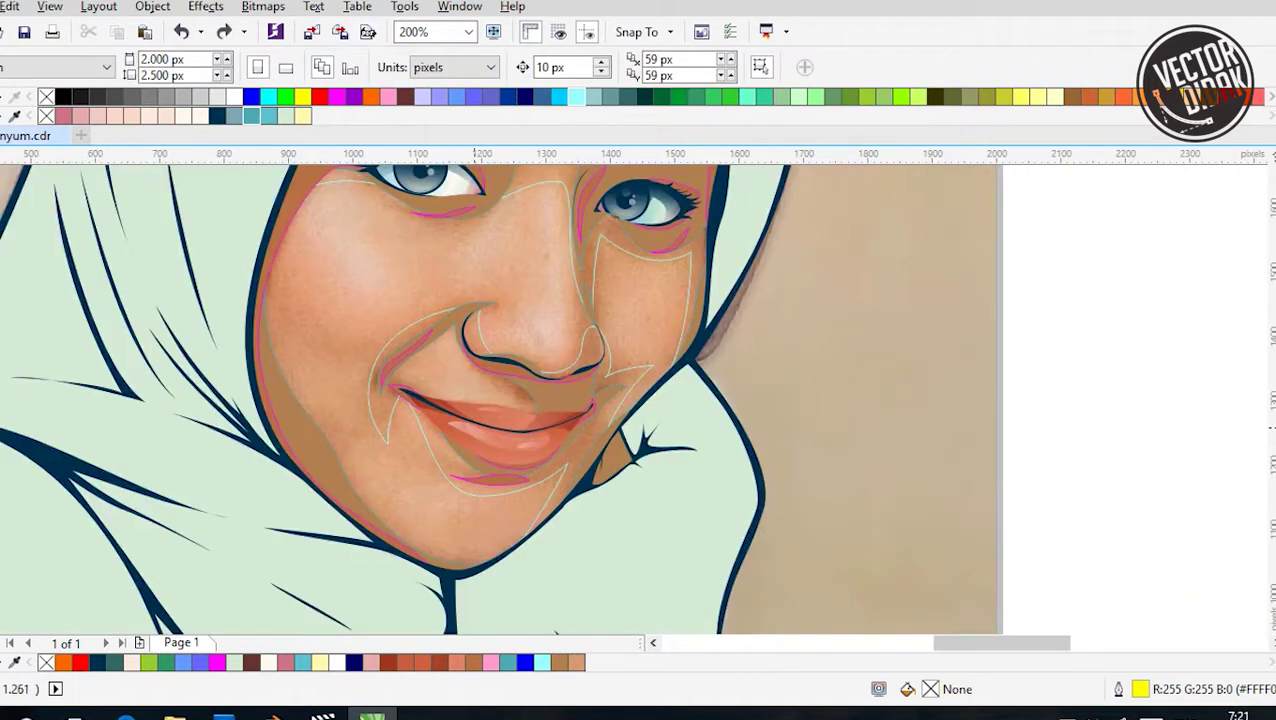
Draw a closed outline about 154 px wide and 116 px high between the left smile line and the upper lip
key("F5")
scroll(480, 407, "up", 4)
left_click(455, 357)
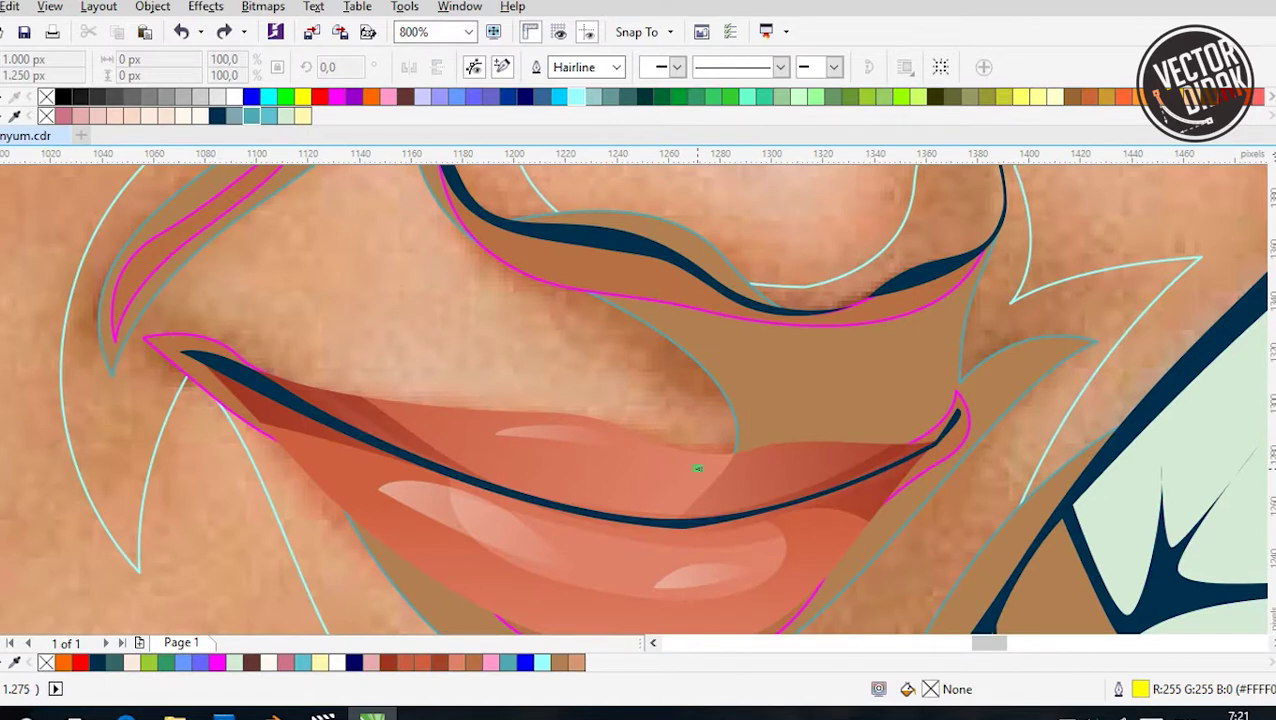
left_click(505, 395)
left_click(536, 422)
left_click(303, 405)
left_click(490, 503)
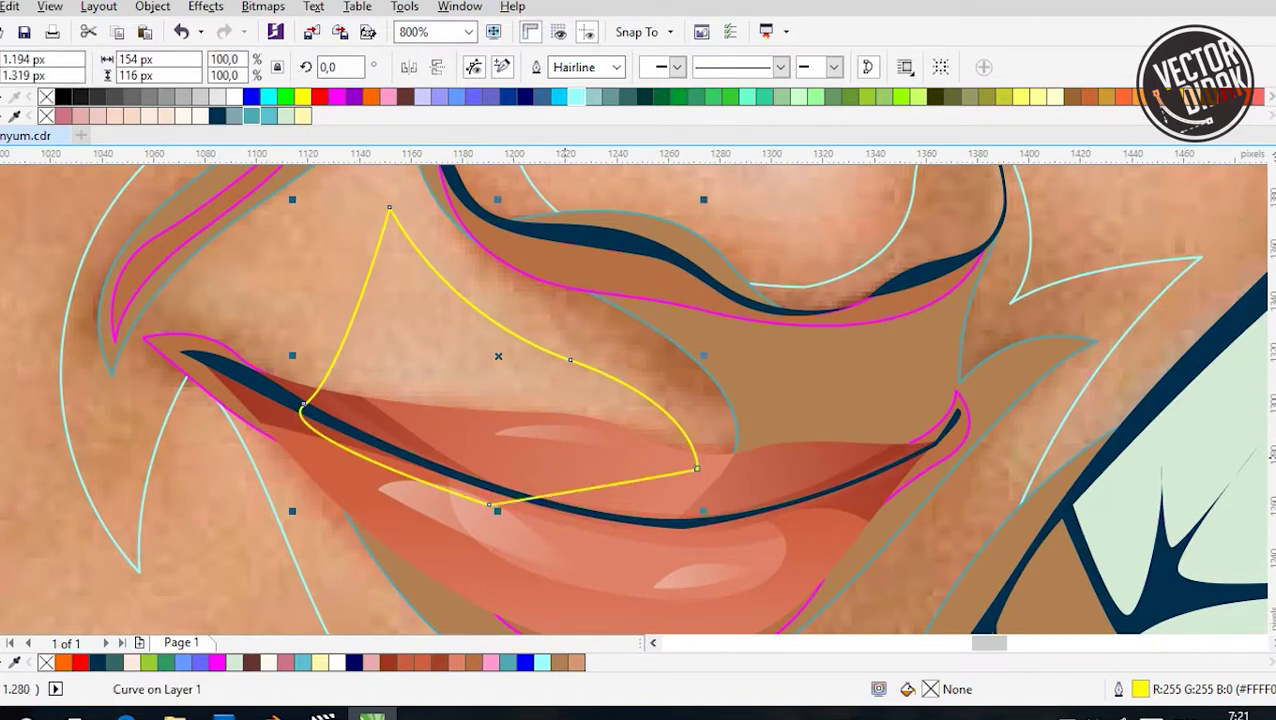
Colour the upper-lip outline pale cyan, combine it with the pale cyan face shape, and fill the result with the sampled tan
right_click(627, 96)
scroll(456, 313, "down", 4)
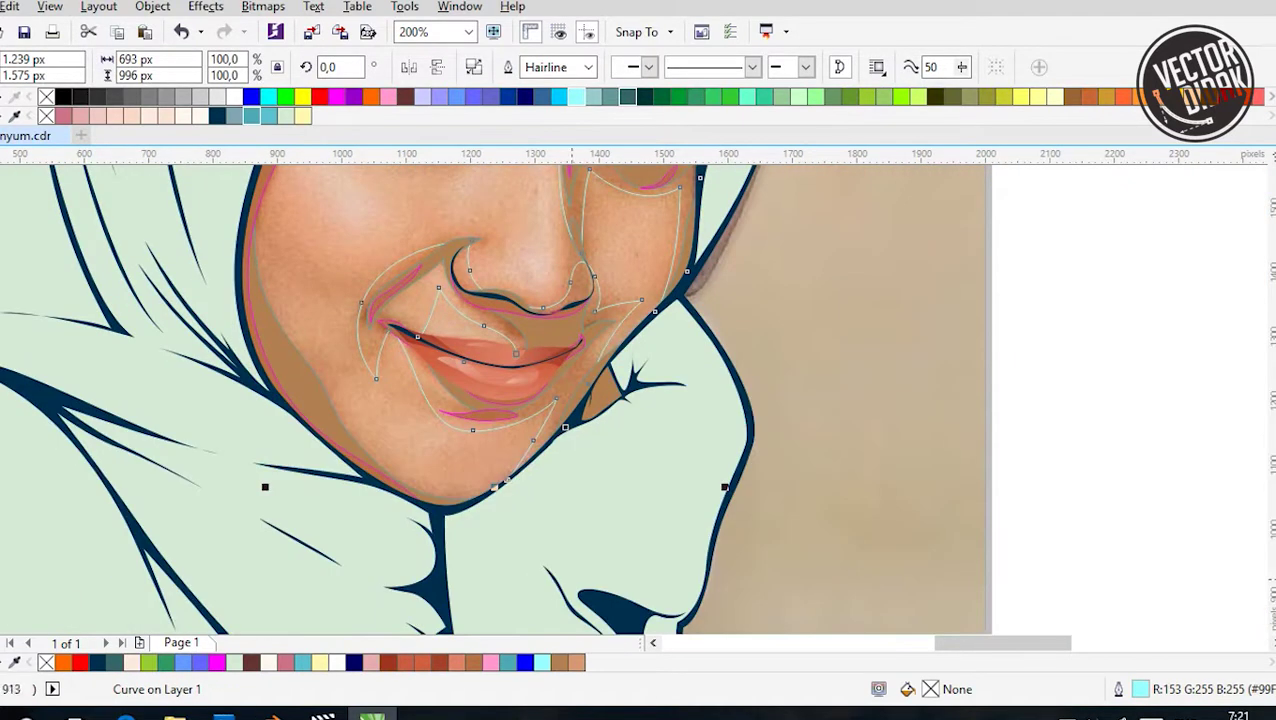
scroll(493, 400, "down", 2)
scroll(450, 200, "up", 2)
key("Escape")
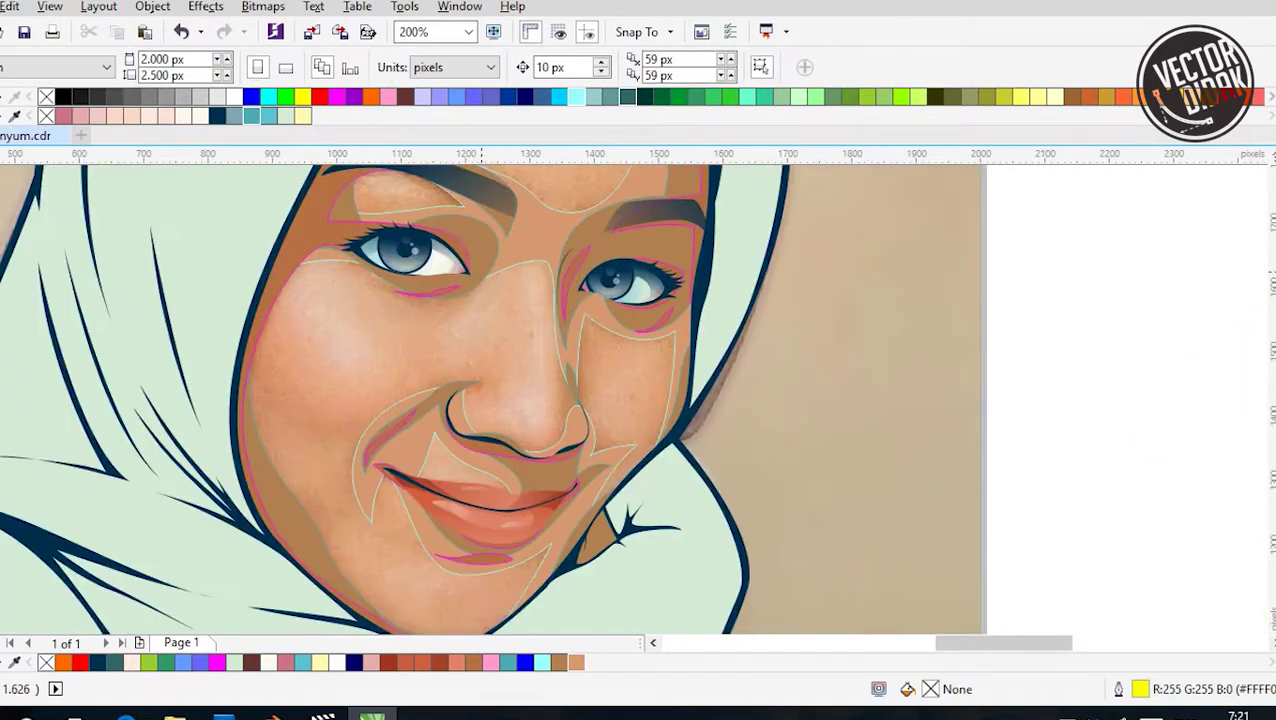
Start a new outline at the left temple, curving down around the left cheek and up toward the nose
left_click(260, 262)
scroll(260, 262, "up", 1)
scroll(260, 262, "down", 1)
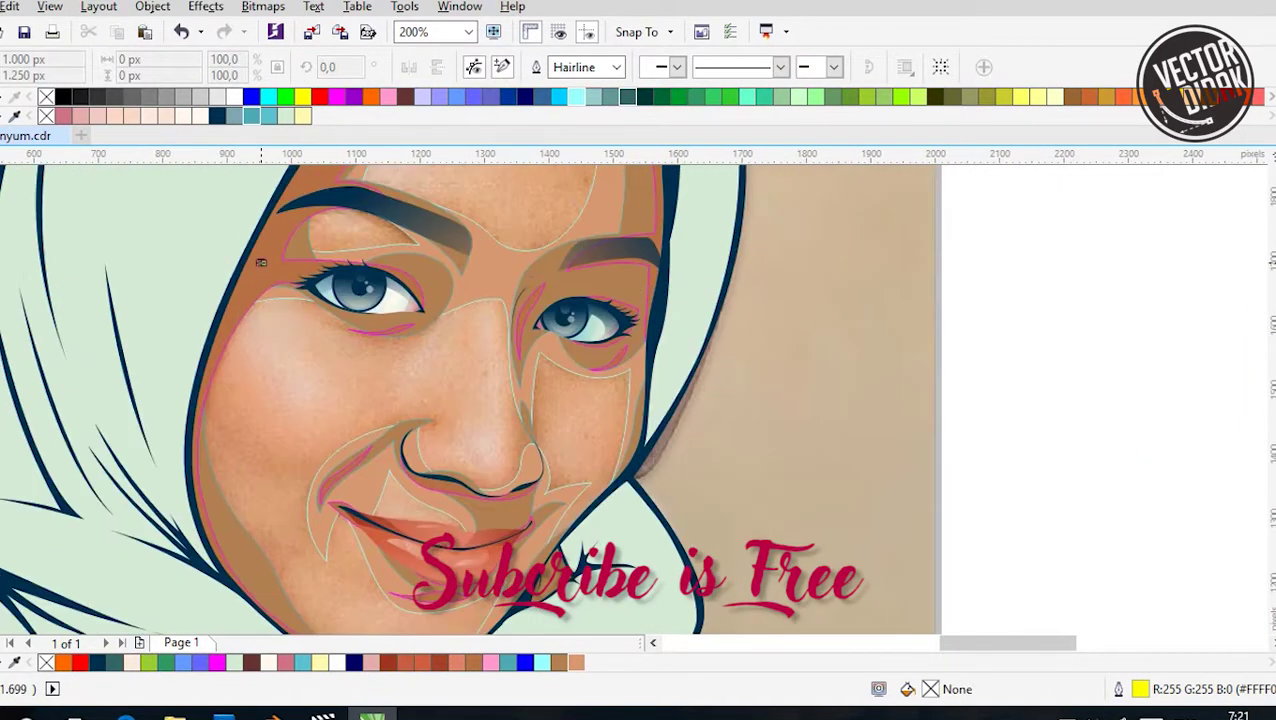
left_click(267, 428)
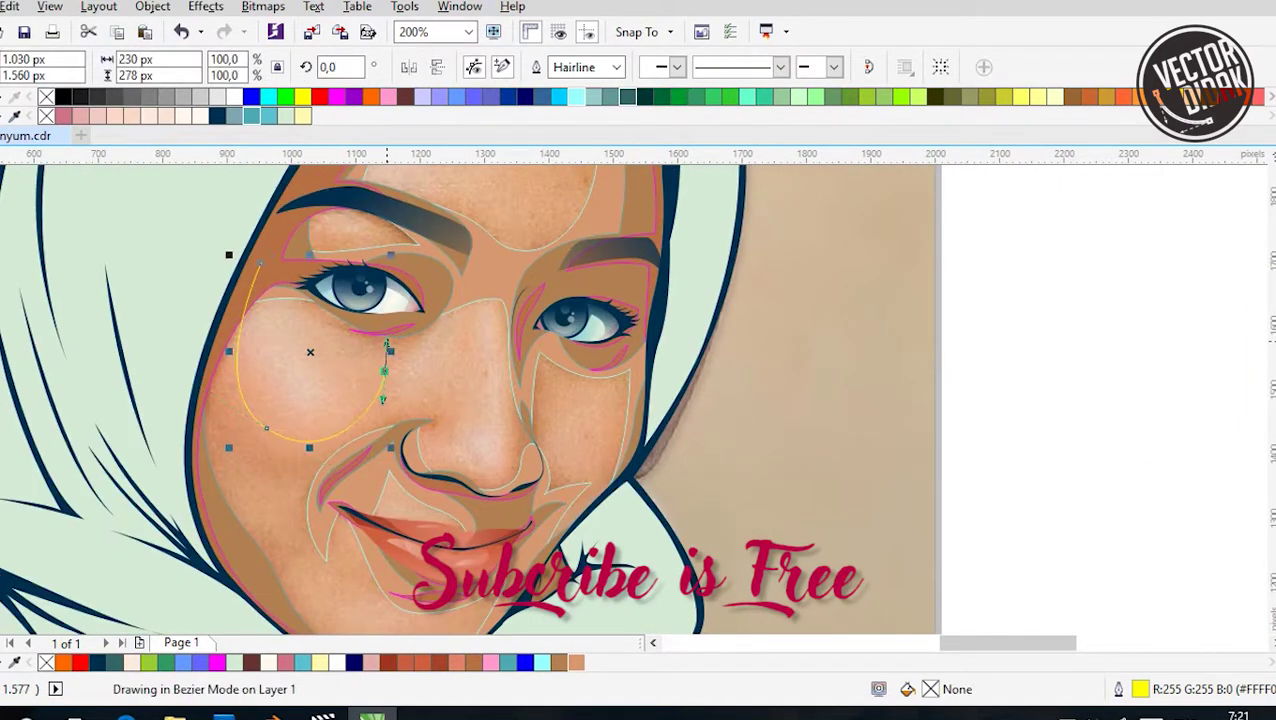
left_click_drag(352, 318, 403, 380)
Continue the outline back to the temple, curve it across the left eyelid, and lead it over the left eyebrow onto the forehead
scroll(300, 256, "down", 1)
scroll(300, 256, "up", 2)
left_click(293, 238)
scroll(293, 238, "down", 2)
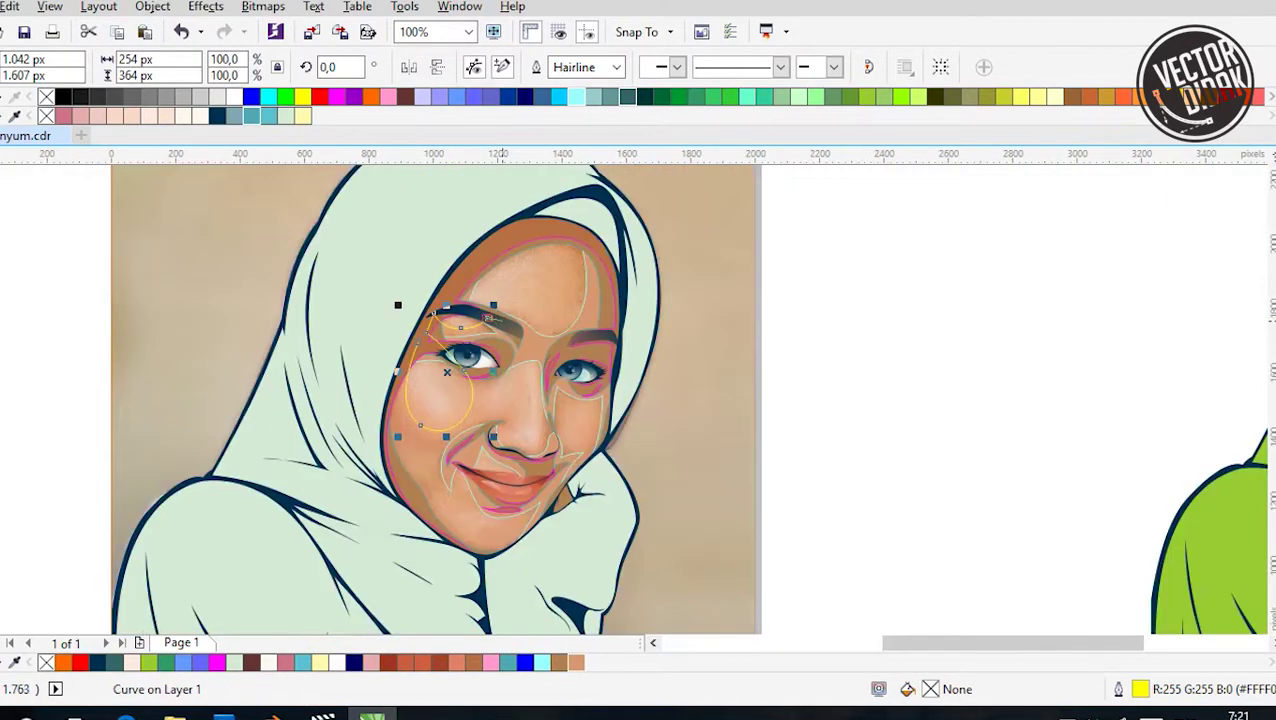
scroll(499, 300, "up", 2)
scroll(620, 400, "down", 2)
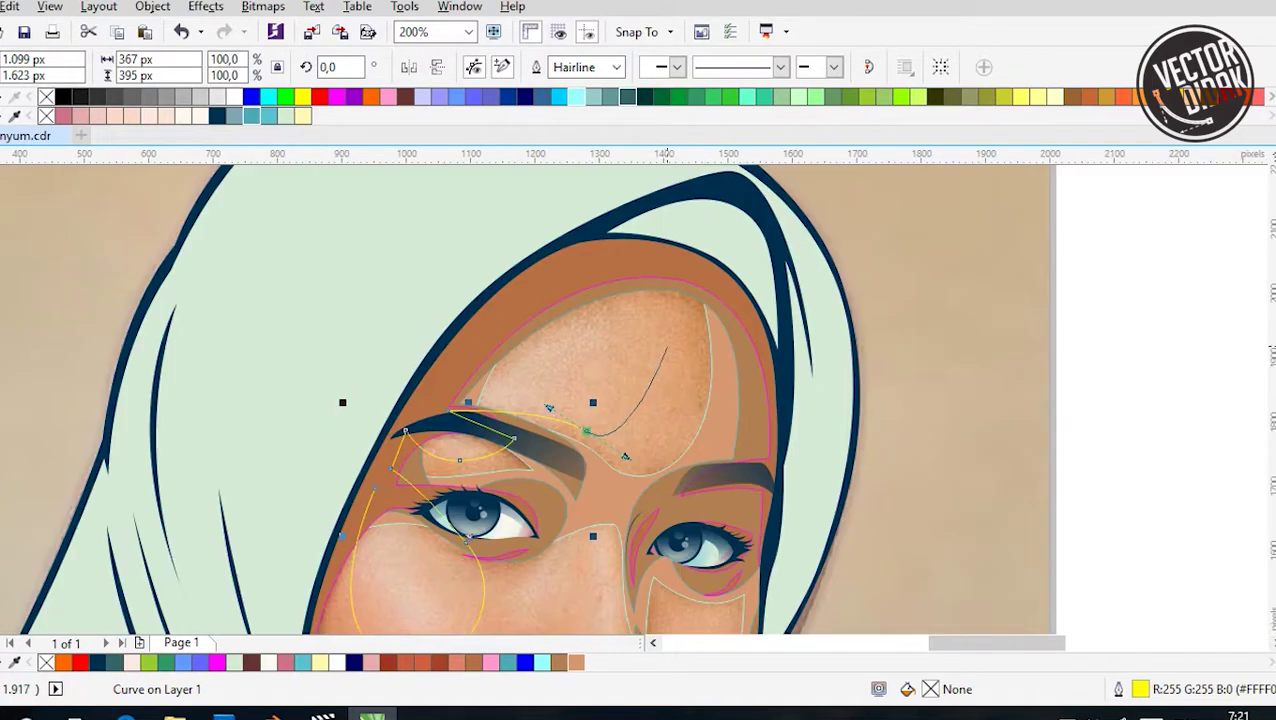
Continue the outline up the forehead, around outside the face's right side, and in across the right cheek beside the nose
scroll(681, 233, "down", 1)
scroll(729, 419, "up", 1)
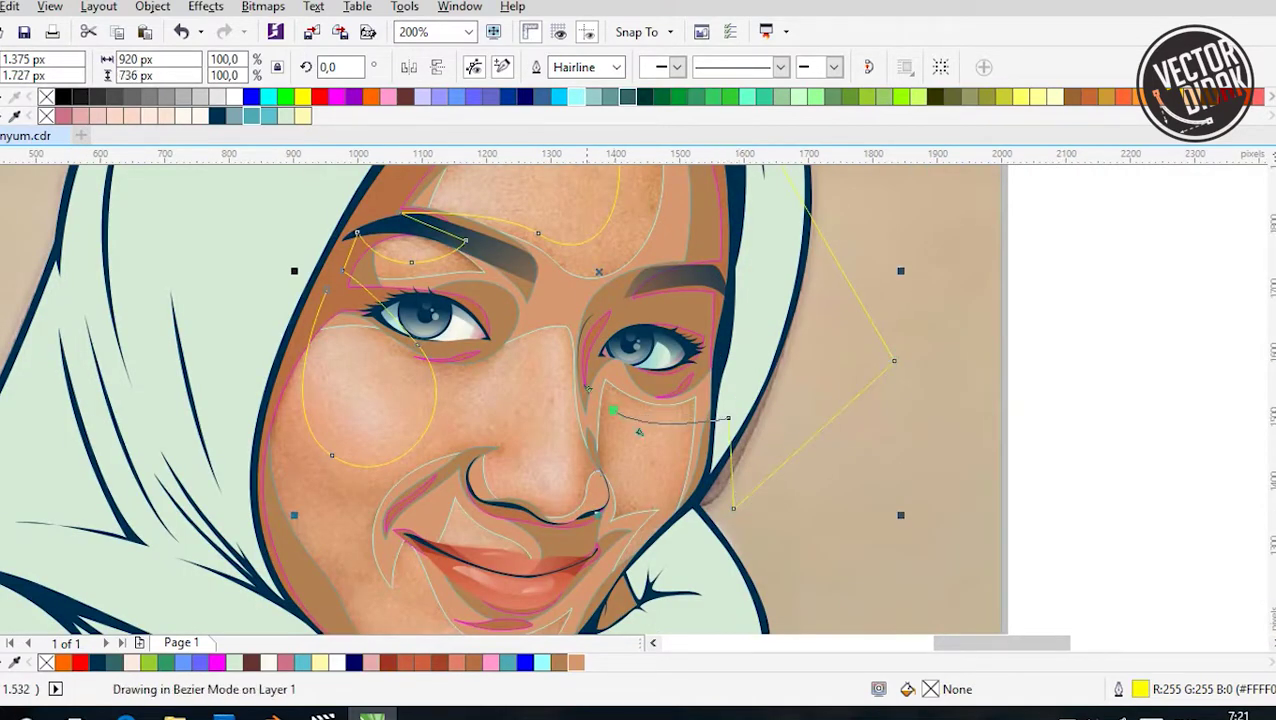
scroll(650, 440, "down", 1)
scroll(644, 418, "up", 1)
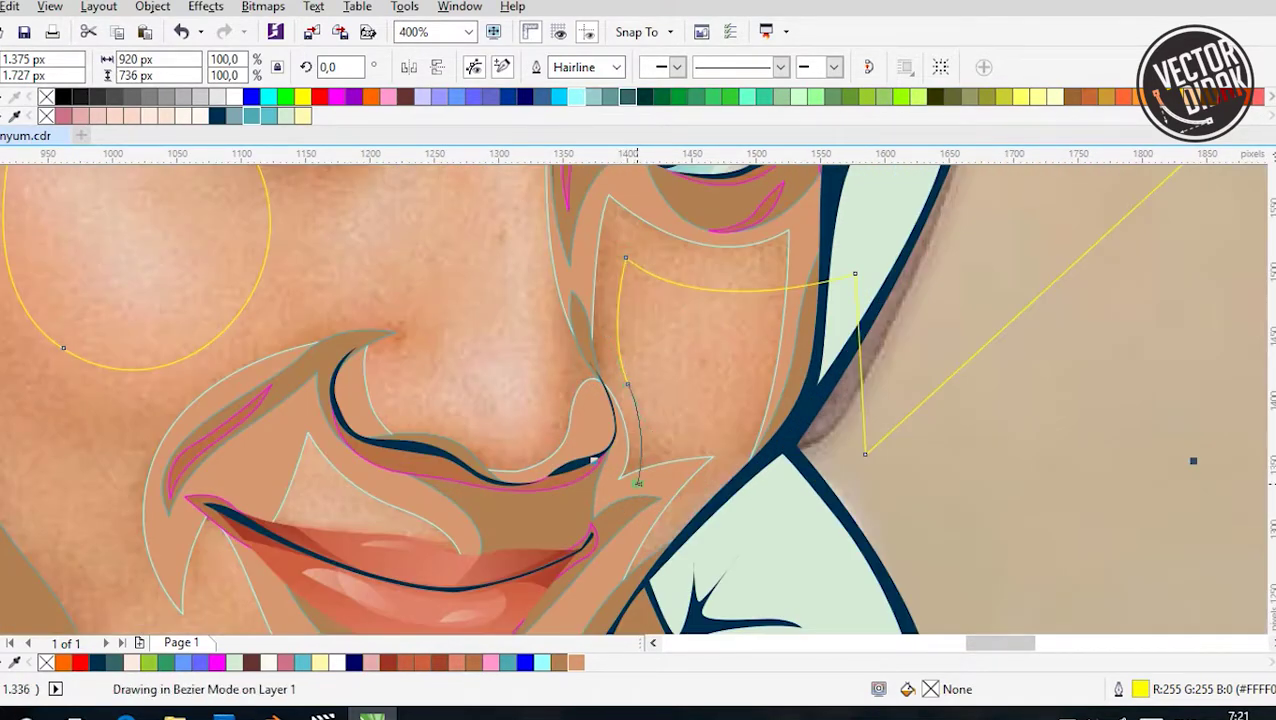
Trace the outline down to the right mouth corner, back to the right cheek edge, and outside the jaw to below the chin
scroll(637, 483, "down", 1)
left_click_drag(677, 387, 647, 441)
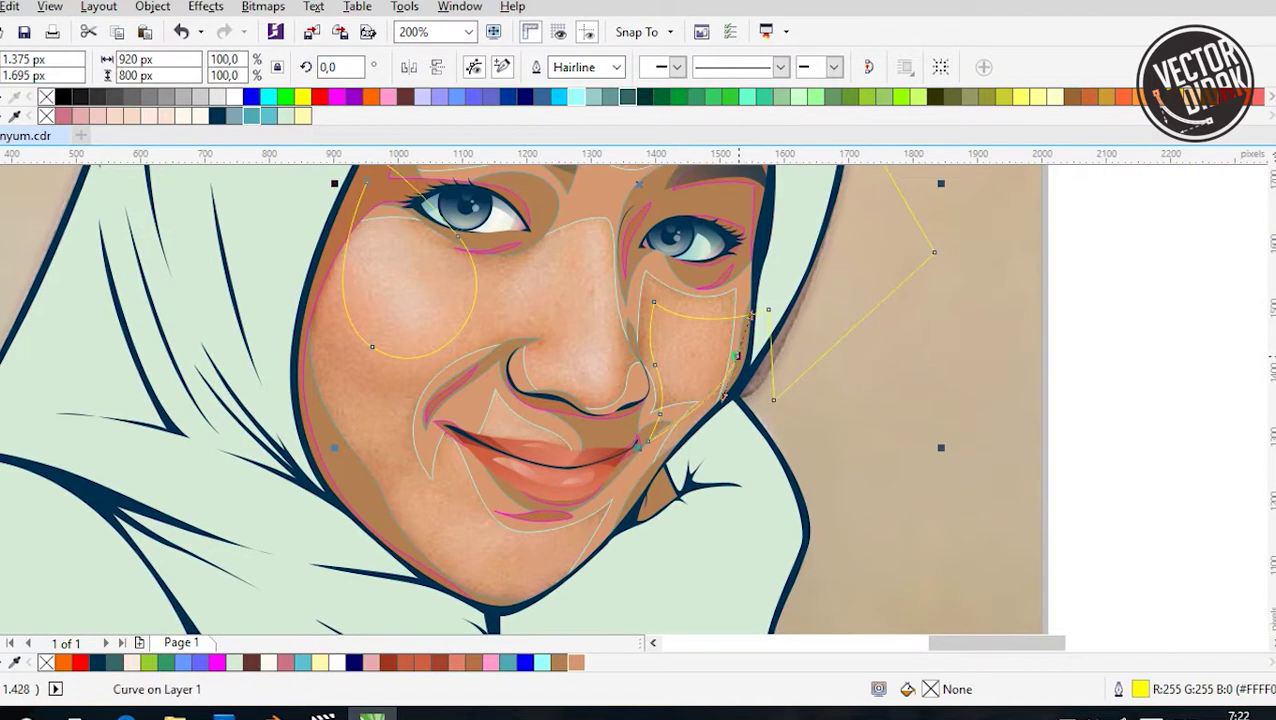
scroll(638, 443, "up", 1)
scroll(770, 340, "down", 1)
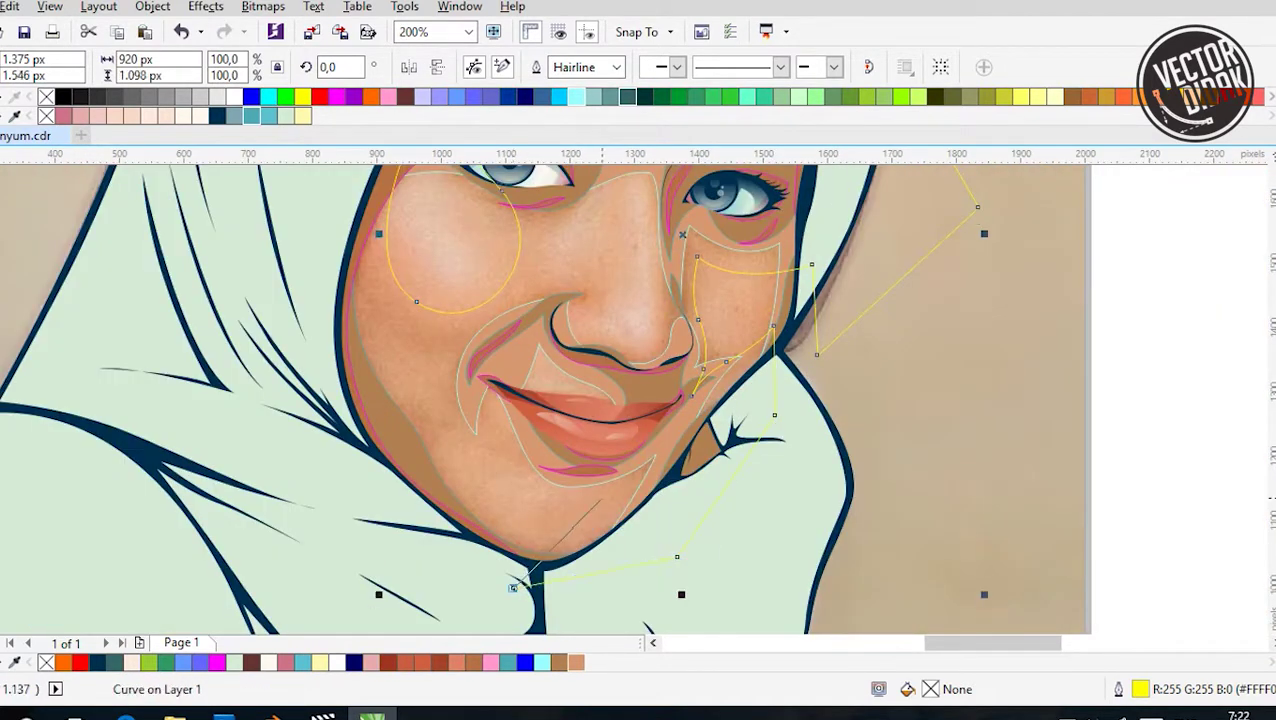
Trace the outline up over the mouth, down its left side to the chin, and around outside the left face to close it
scroll(512, 587, "down", 2)
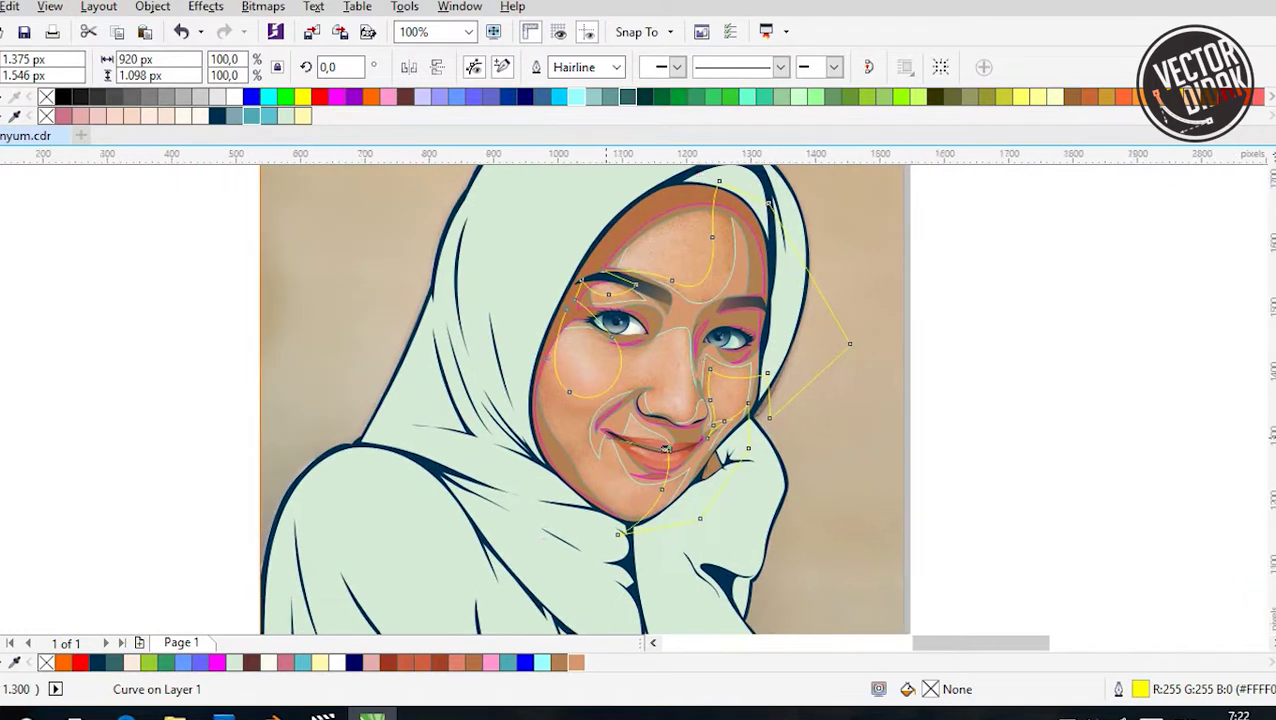
scroll(603, 431, "up", 1)
scroll(626, 484, "down", 2)
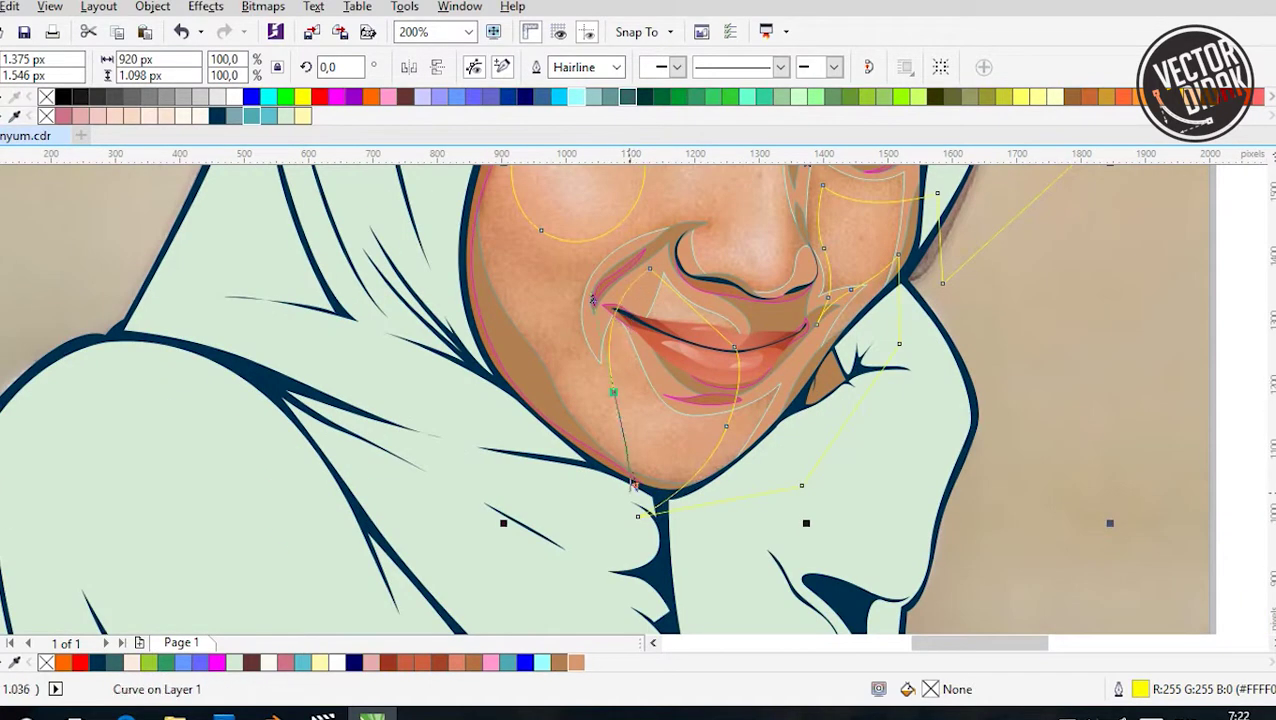
scroll(632, 484, "down", 2)
scroll(699, 370, "up", 1)
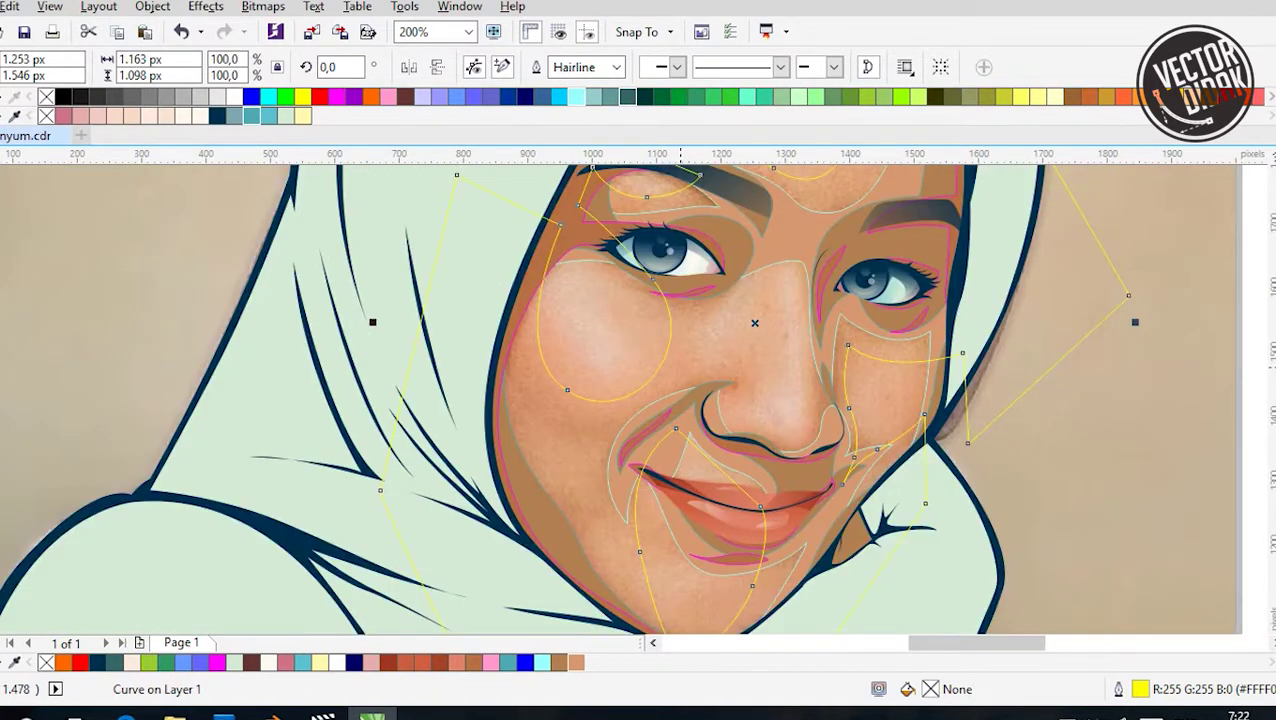
scroll(699, 370, "down", 1)
scroll(699, 370, "up", 2)
left_click(607, 187)
left_click_drag(519, 296, 575, 462)
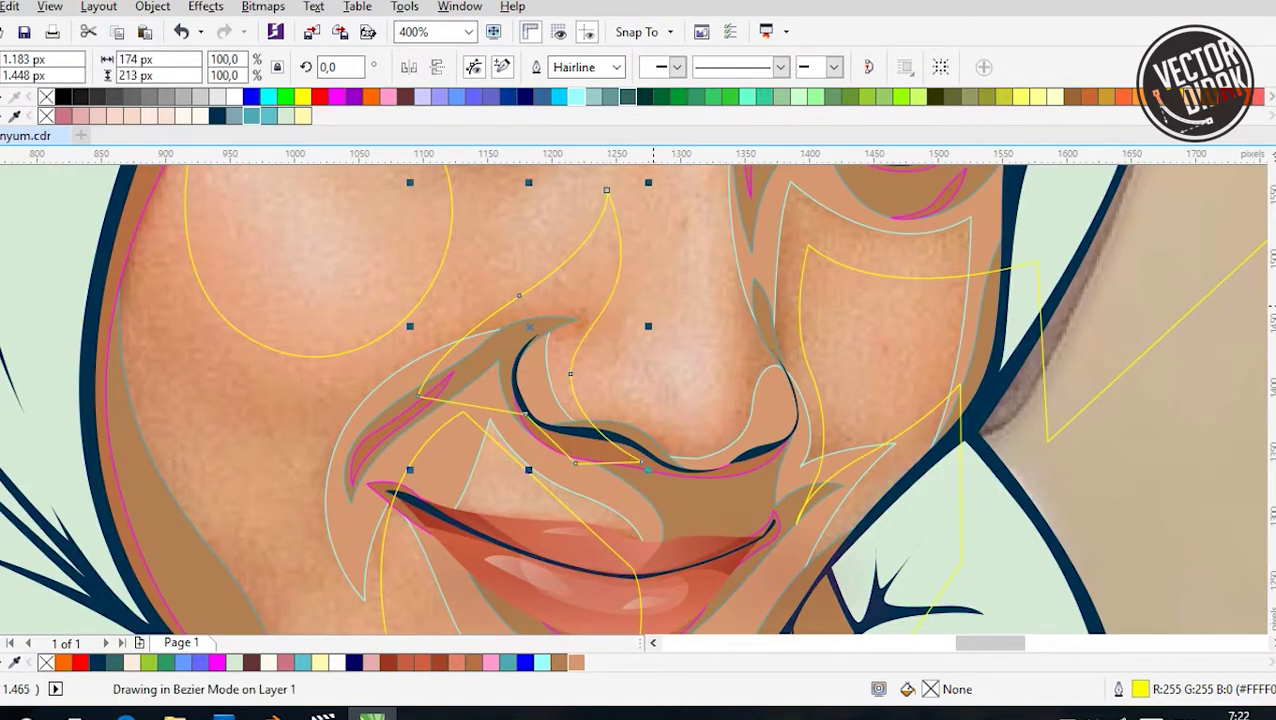
scroll(650, 320, "down", 2)
key("space")
key("Escape")
scroll(693, 290, "up", 1)
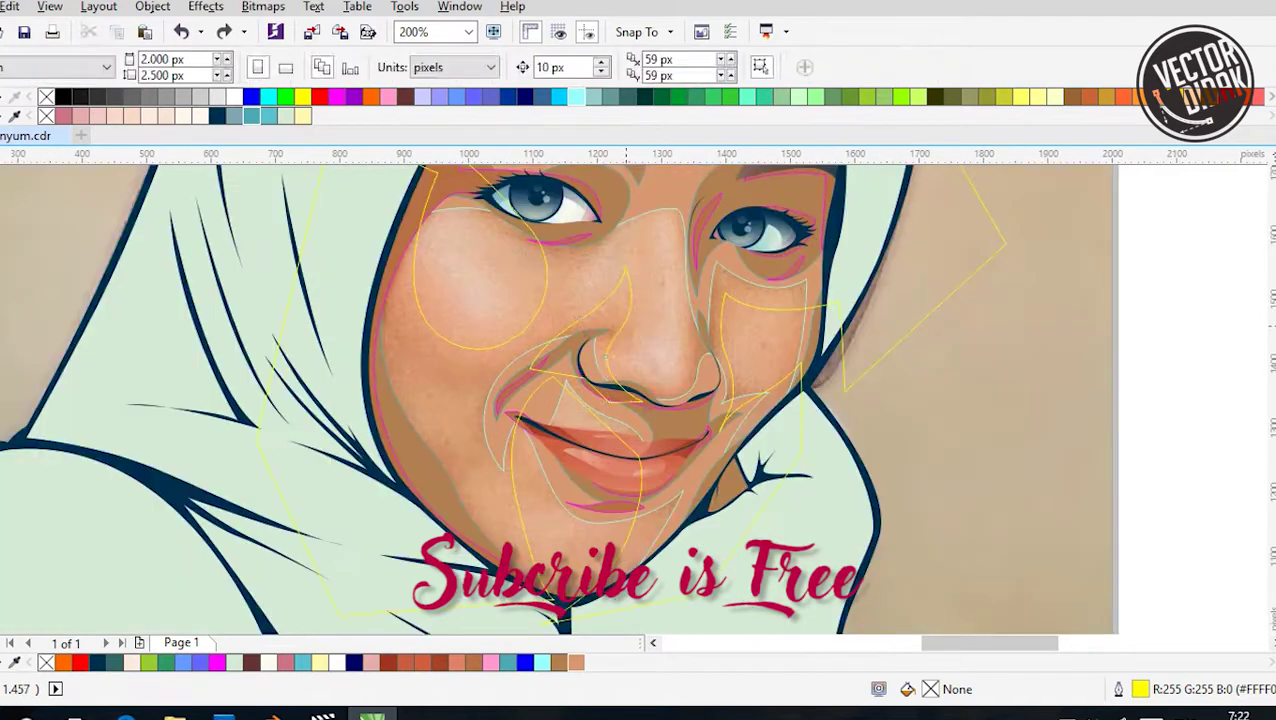
key("ctrl+z")
key("ctrl+z")
key("ctrl+z")
key("ctrl+z")
key("ctrl+z")
Start a nose outline beneath the left eye's inner corner, running down to a point on the cheek and back up to the bridge
scroll(487, 623, "down", 1)
scroll(523, 250, "up", 2)
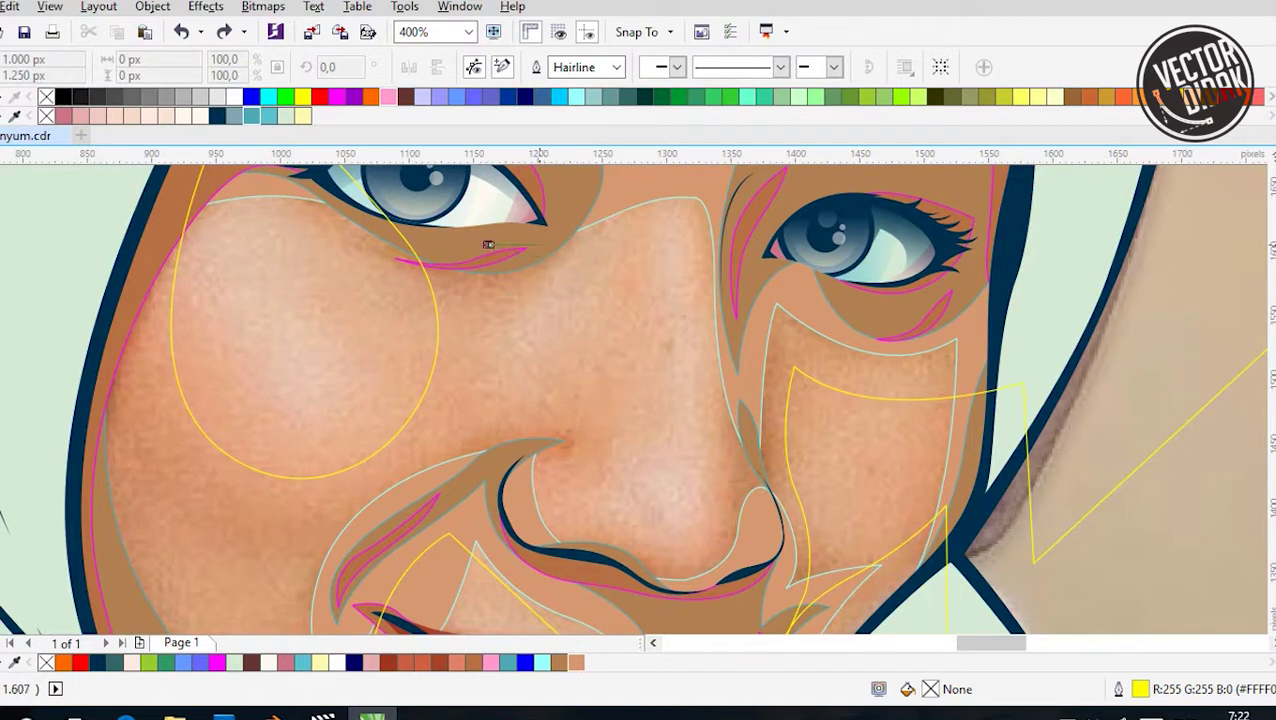
left_click(488, 244)
left_click(549, 246)
mouse_move(478, 410)
left_mouse_down()
mouse_move(598, 327)
mouse_move(634, 262)
left_mouse_up()
scroll(634, 262, "up", 1)
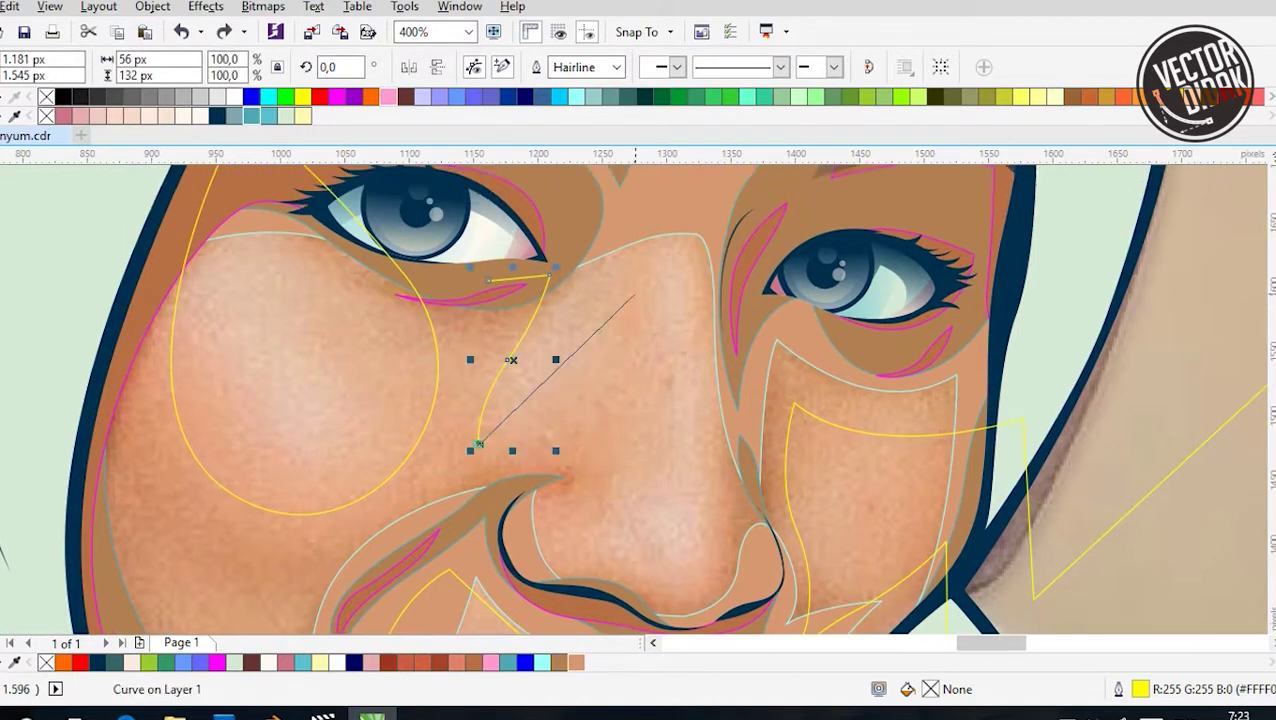
scroll(634, 296, "up", 1)
left_click_drag(641, 329, 613, 459)
Trace the nose outline down the bridge, around the left nostril and beneath the tip, then up the right side to close it
scroll(613, 459, "down", 2)
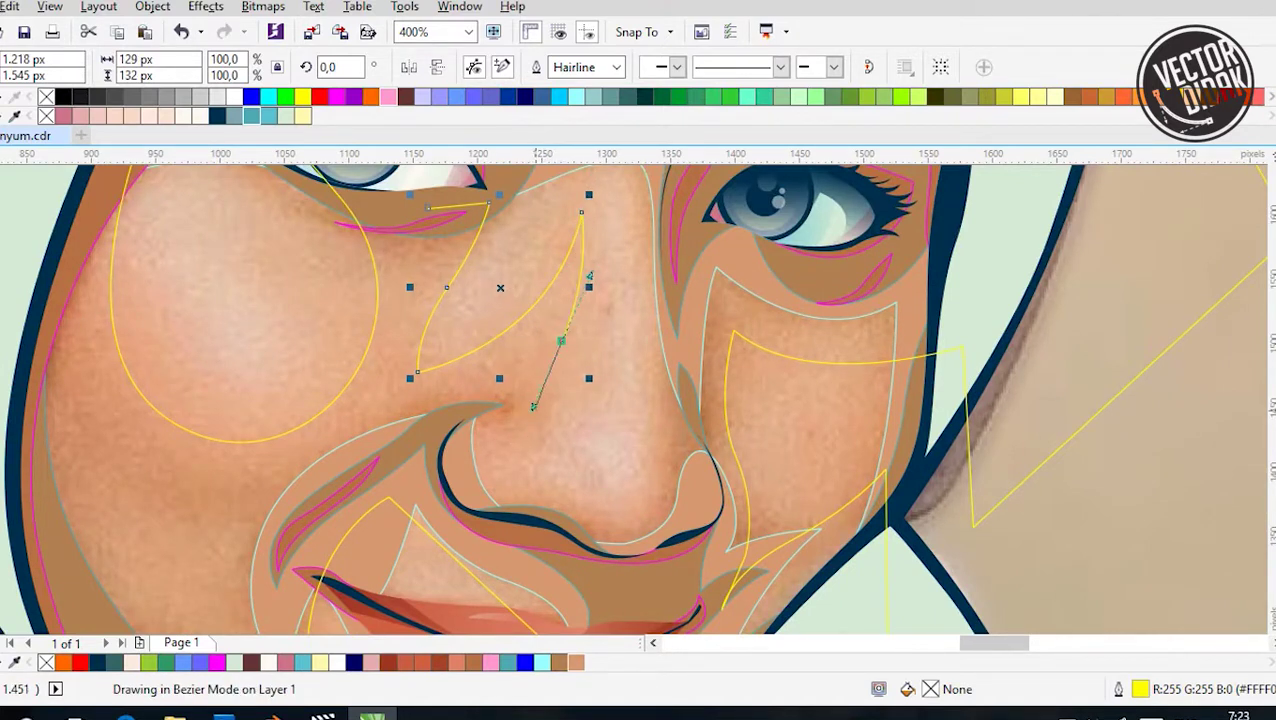
left_click_drag(558, 415, 520, 428)
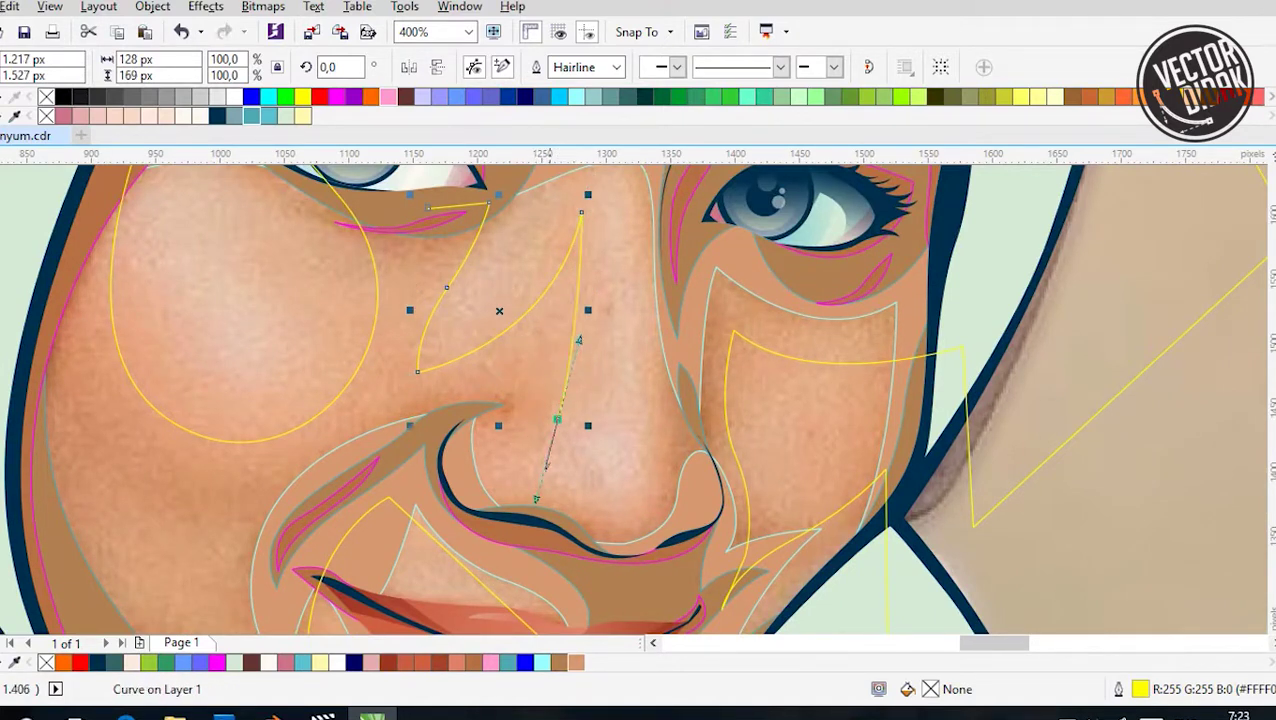
scroll(510, 440, "up", 1)
left_click_drag(488, 385, 470, 462)
left_click_drag(640, 480, 676, 480)
scroll(722, 383, "down", 2)
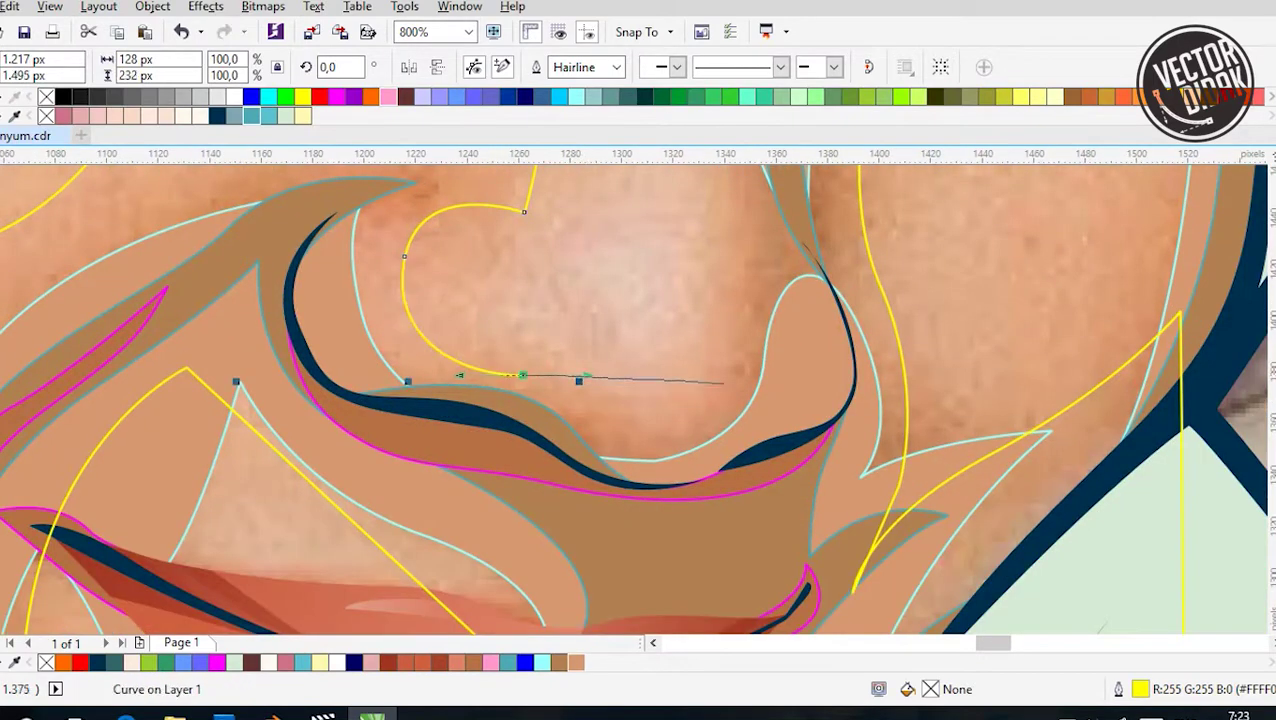
scroll(755, 275, "down", 2)
left_click(606, 214)
Combine the nose outline with the large yellow face outline and give the combined shape a magenta outline
left_click(483, 262)
left_click(510, 396, "shift")
key("ctrl+l")
scroll(510, 396, "down", 4)
left_click(730, 96)
key("ctrl+z")
Fill the newly combined face shape with the sampled light skin tone C9 M37 Y48 K0
scroll(626, 268, "up", 2)
key("i")
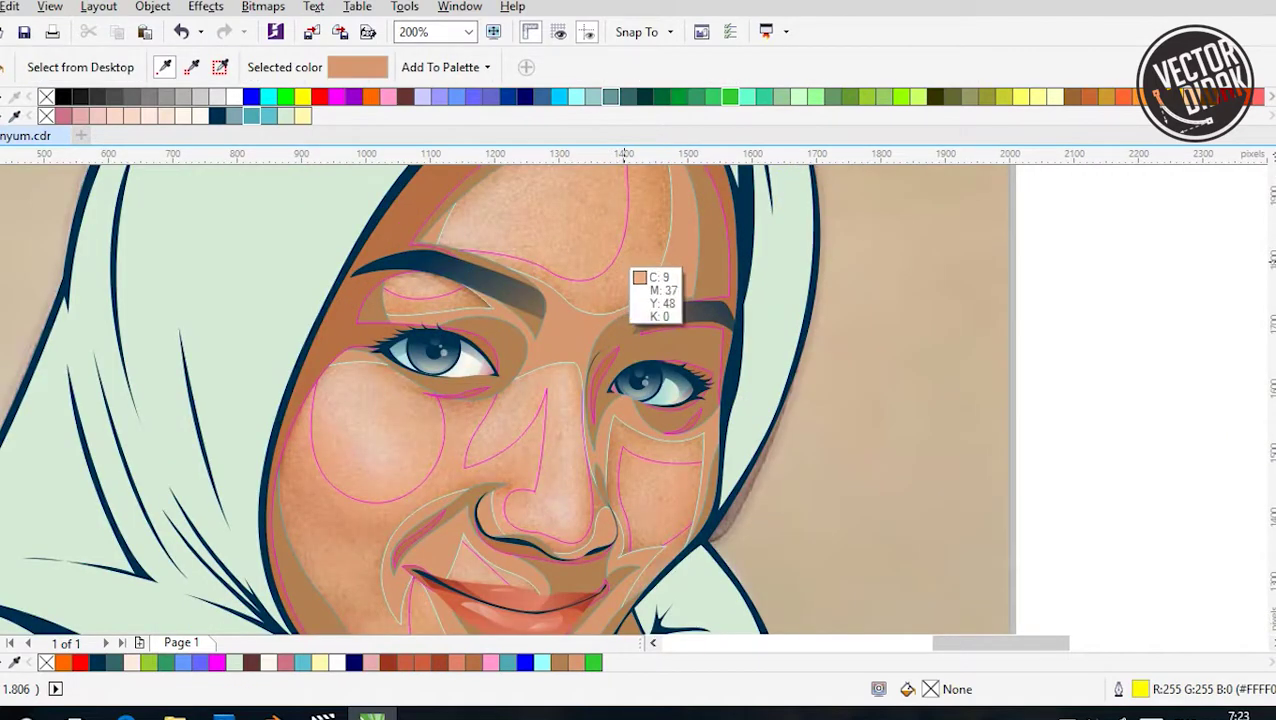
scroll(590, 286, "down", 2)
key("space")
Draw a teardrop-shaped highlight about 56 px wide and 161 px high along the bridge and tip of the nose
scroll(600, 340, "up", 4)
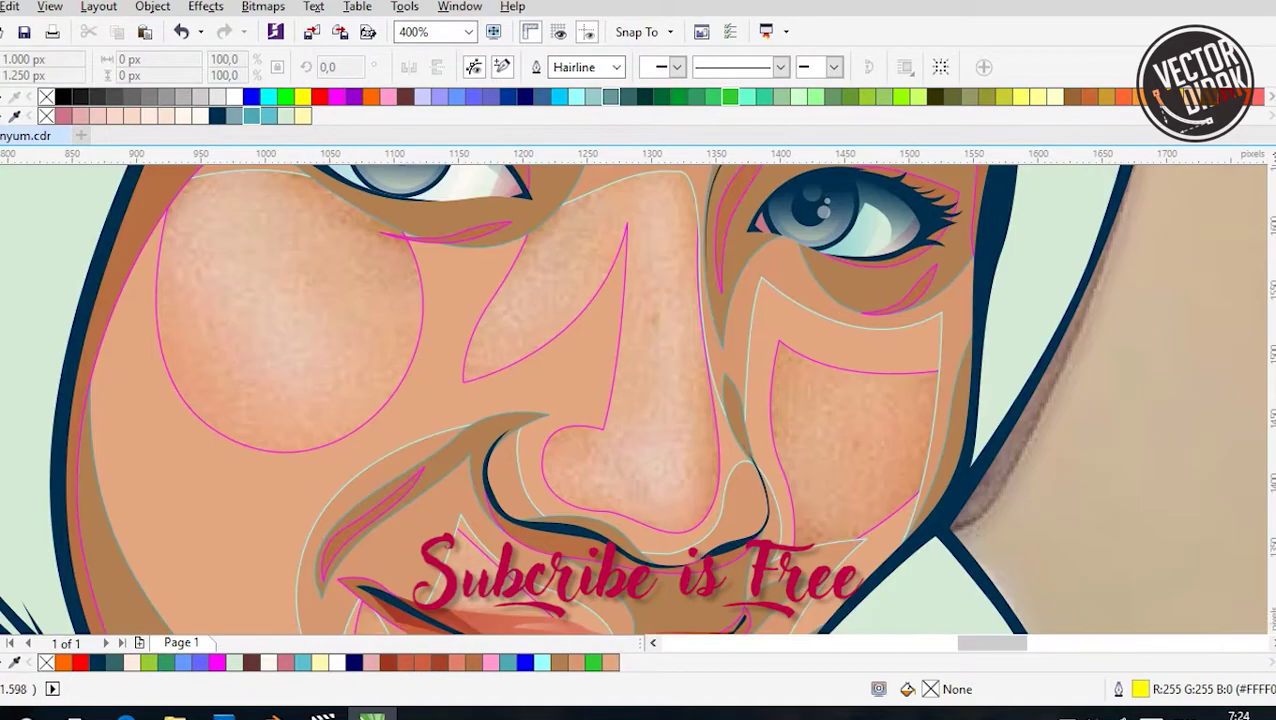
scroll(694, 494, "up", 2)
left_click(748, 474)
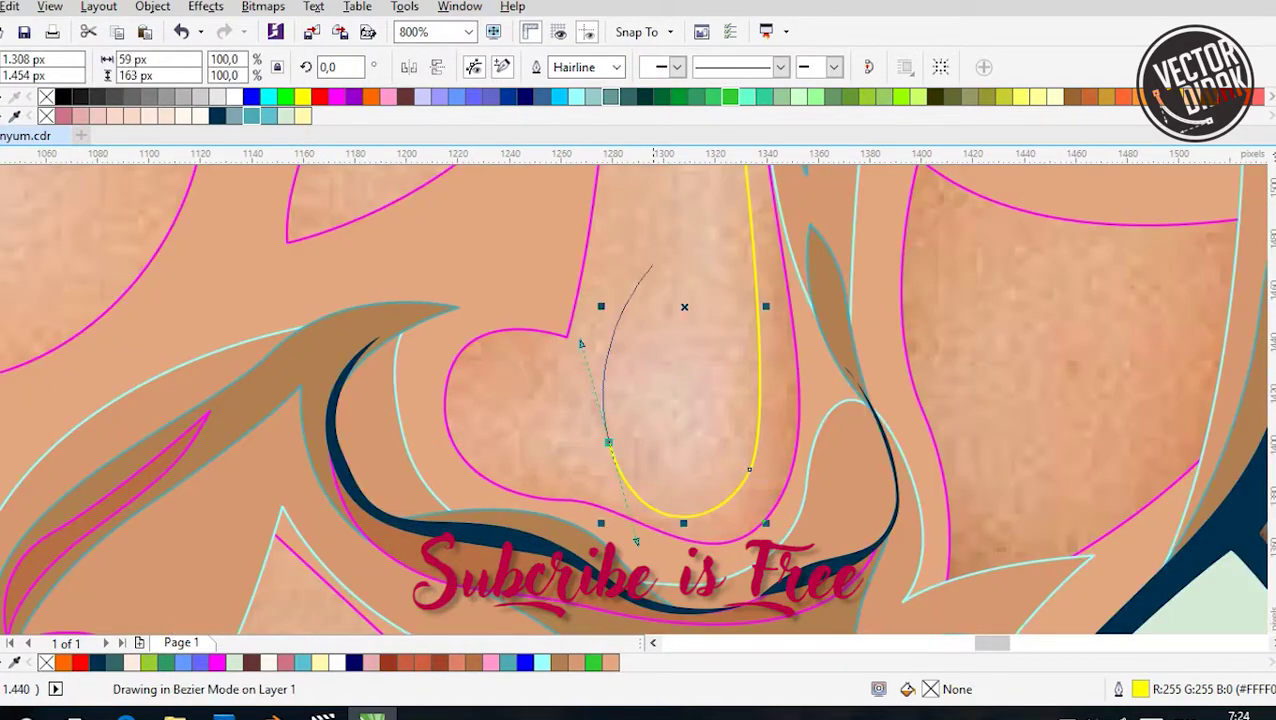
left_click(614, 398)
scroll(614, 398, "down", 4)
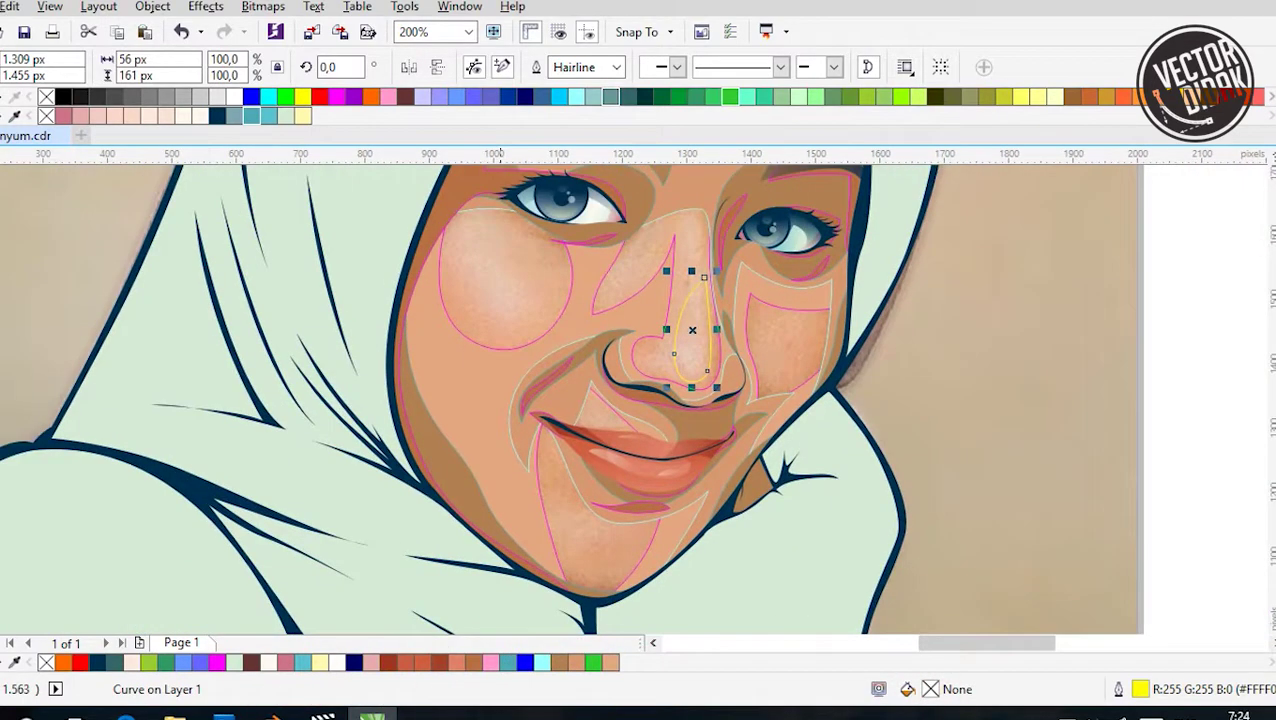
Draw a slanted oval highlight inside the magenta outline on the left cheek
scroll(500, 250, "up", 2)
left_click_drag(498, 200, 584, 299)
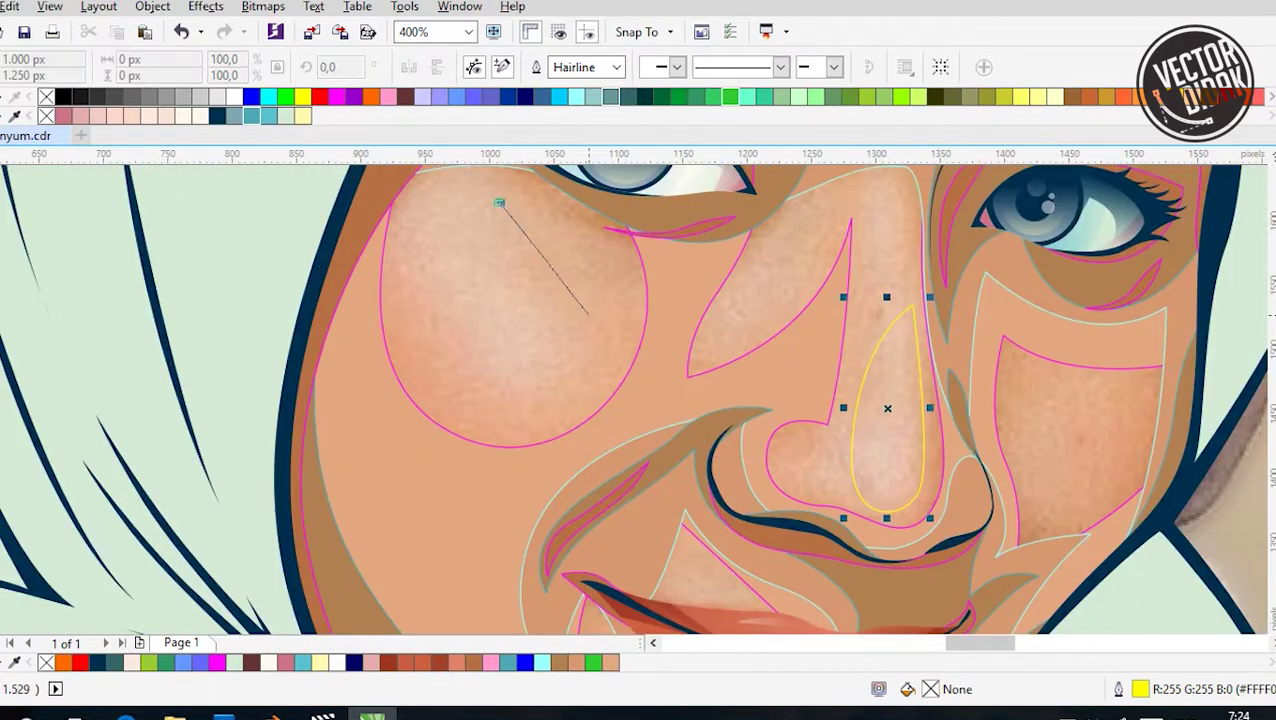
left_click_drag(582, 360, 559, 433)
left_click_drag(419, 330, 397, 298)
left_click(498, 200)
scroll(500, 300, "up", 1)
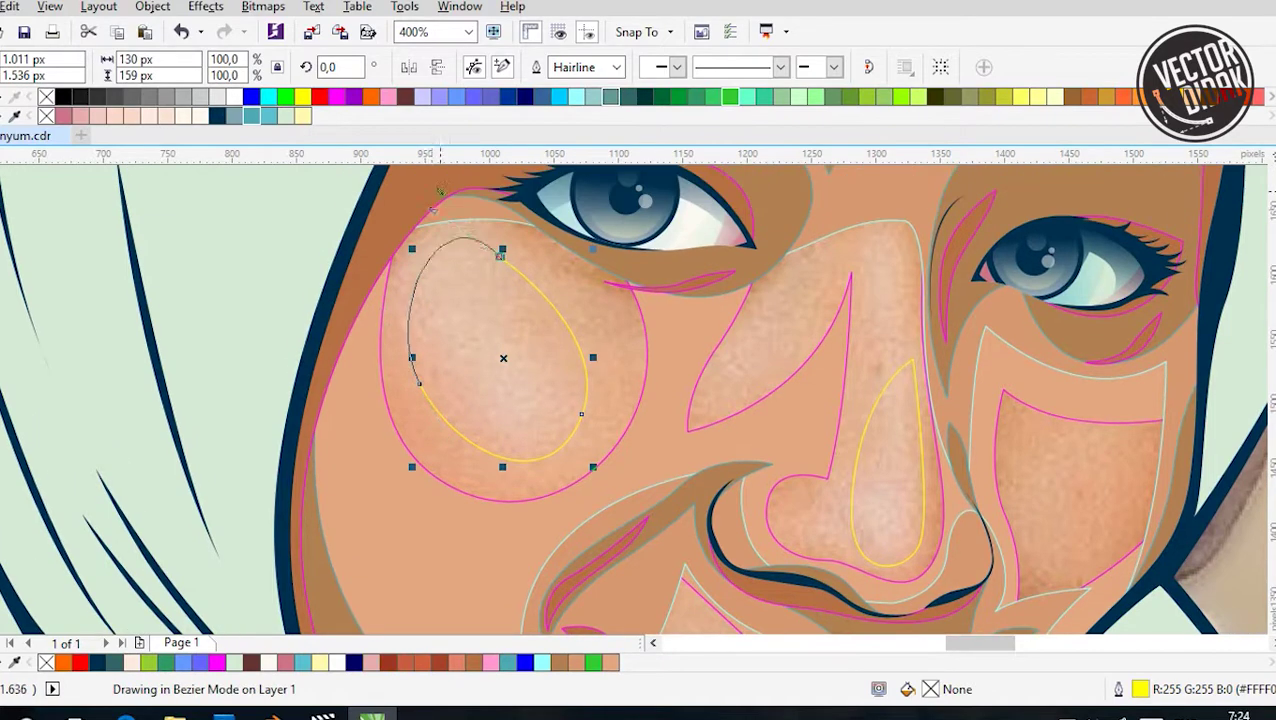
Draw a curved highlight outline on the forehead above the left eyebrow, inside the magenta boundary
scroll(500, 300, "down", 2)
scroll(600, 250, "up", 2)
left_click(628, 225)
left_click_drag(480, 288, 421, 330)
left_click_drag(407, 390, 684, 381)
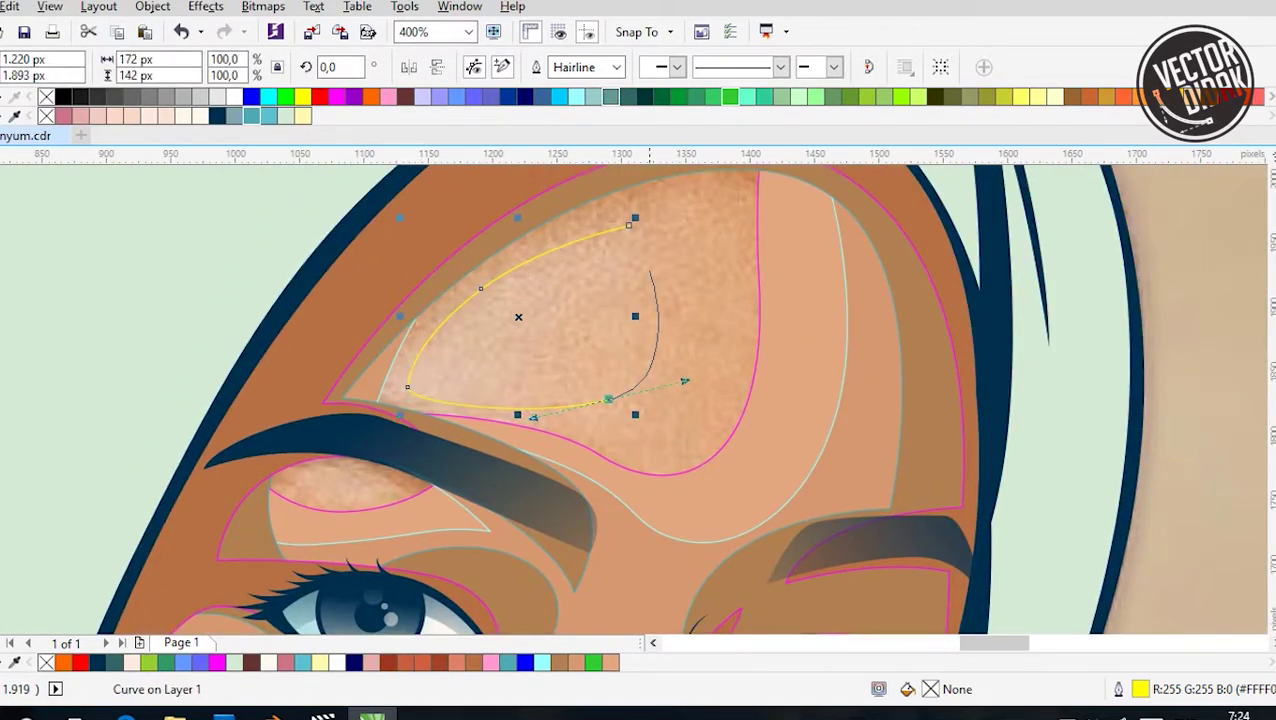
left_click(699, 234)
Draw a small closed highlight about 93 px wide and 27 px high on the left eyelid beneath the eyebrow
scroll(650, 300, "down", 2)
scroll(600, 300, "up", 3)
left_click(493, 263)
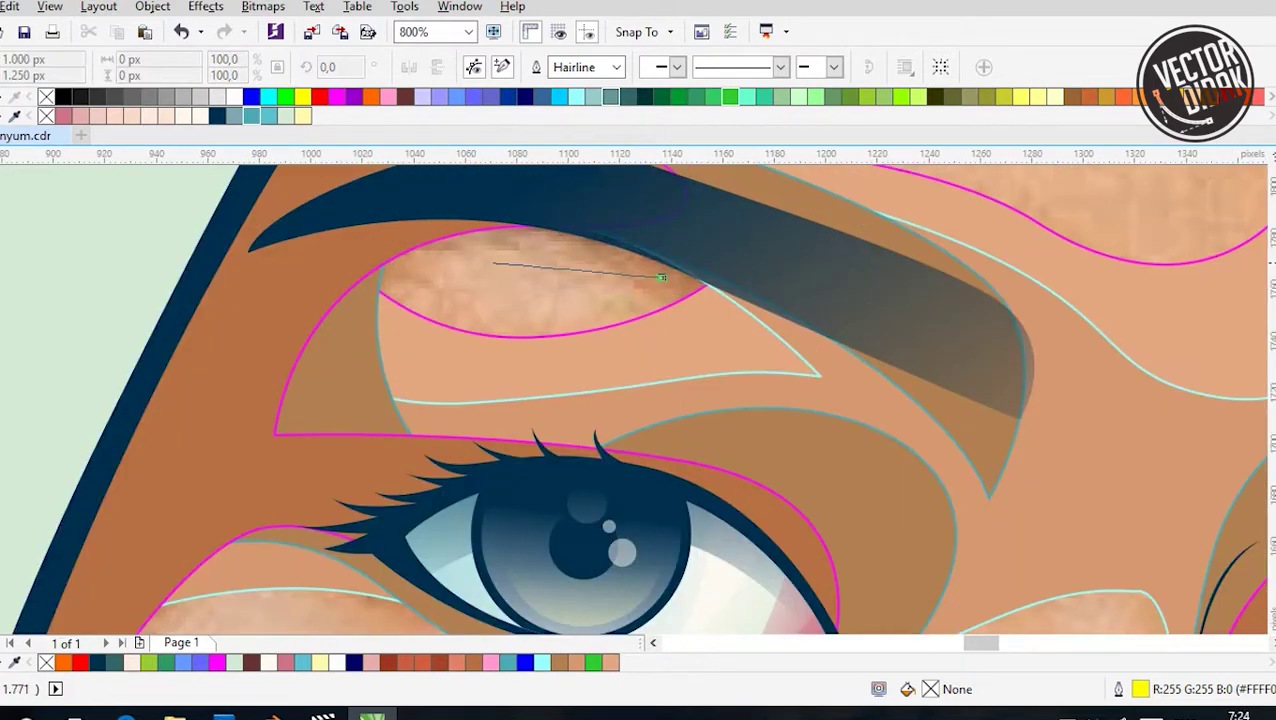
left_click(422, 290)
left_click_drag(535, 311, 582, 305)
scroll(640, 400, "down", 4)
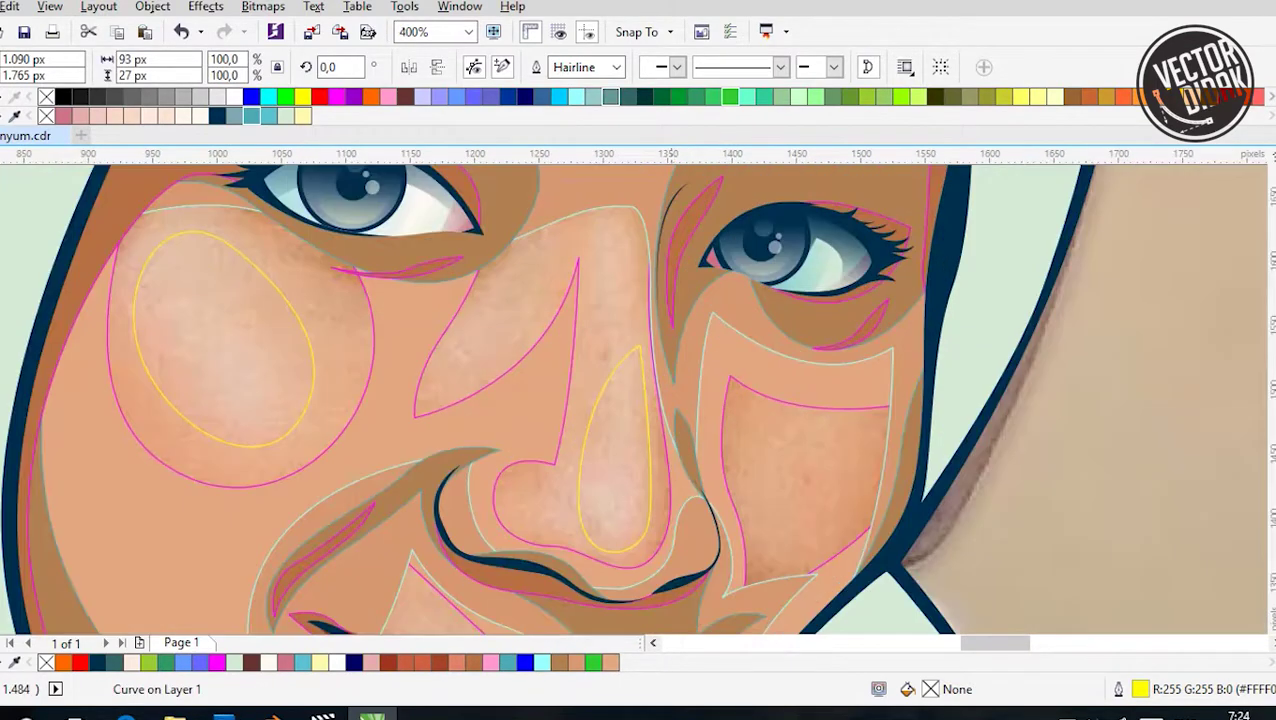
Draw a roughly triangular highlight about 89 px wide and 66 px high inside the magenta outline on the right cheek
scroll(680, 300, "up", 3)
left_click(619, 242)
left_click(748, 386)
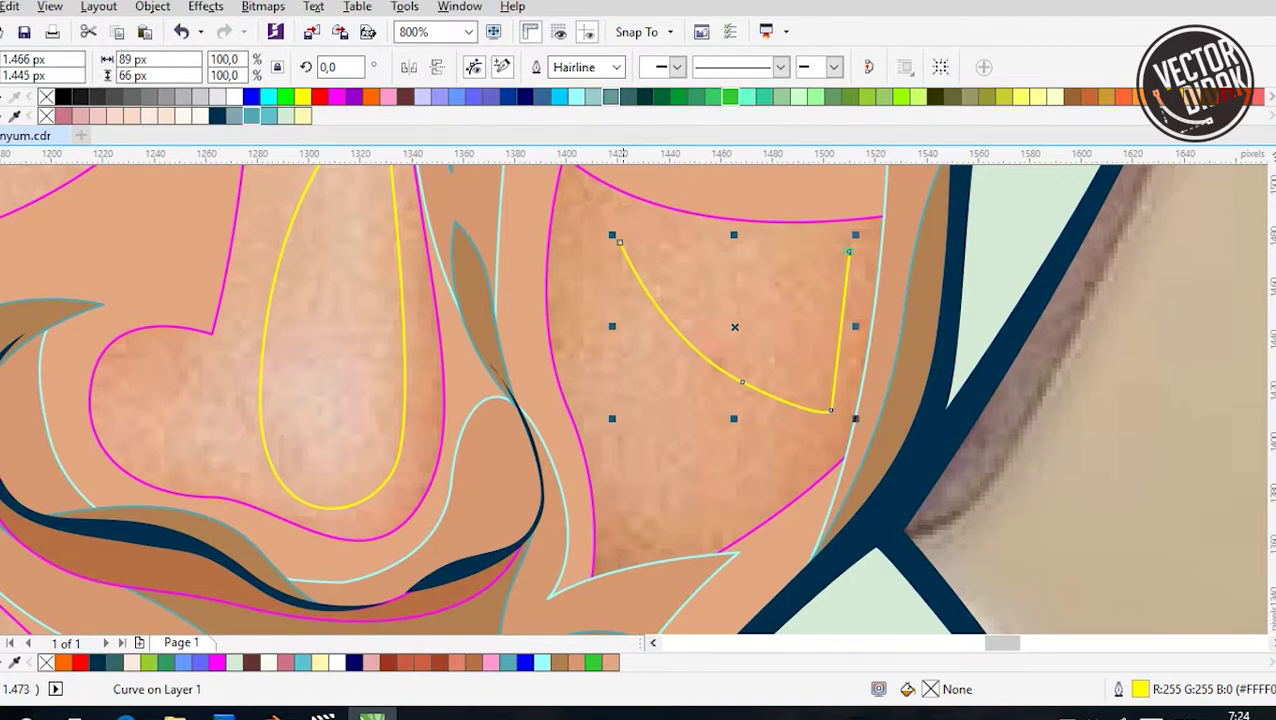
scroll(735, 326, "down", 3)
Draw a small closed highlight about 58 px wide and 38 px high on the skin just above the upper lip
scroll(600, 410, "up", 5)
left_click(553, 231)
left_click(718, 349)
left_click(793, 428)
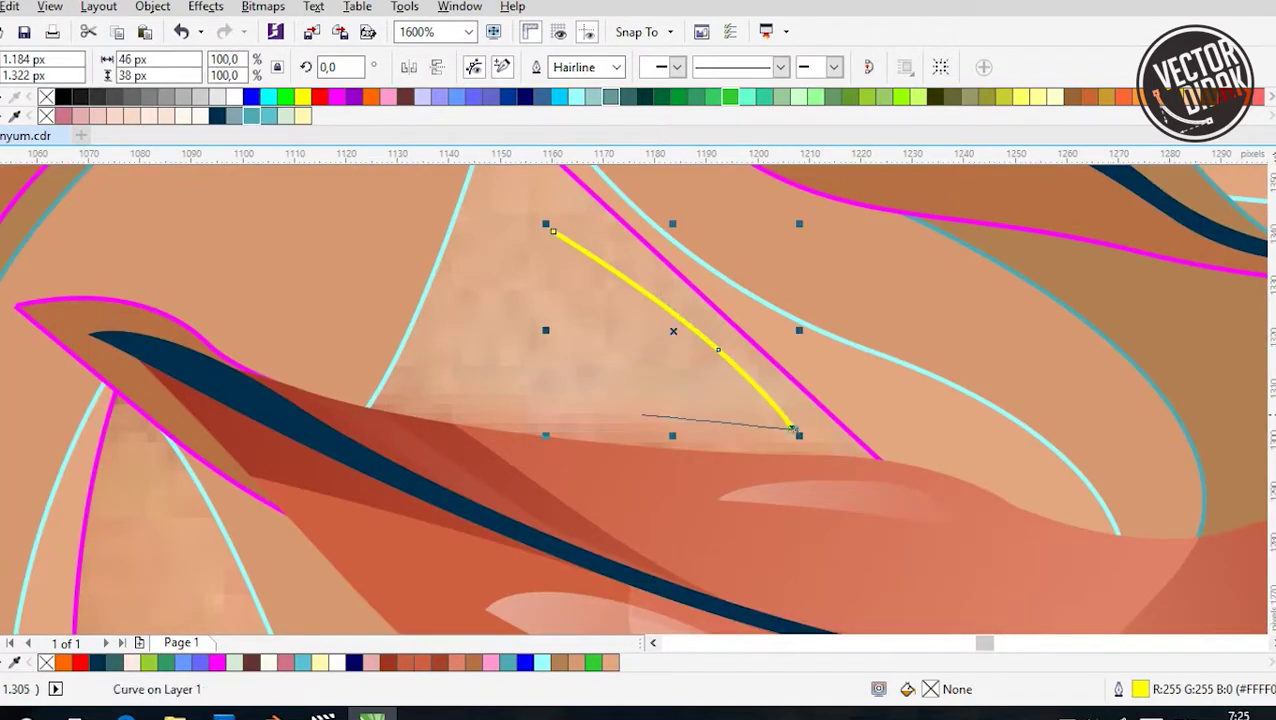
left_click_drag(450, 344, 450, 344)
scroll(490, 400, "down", 3)
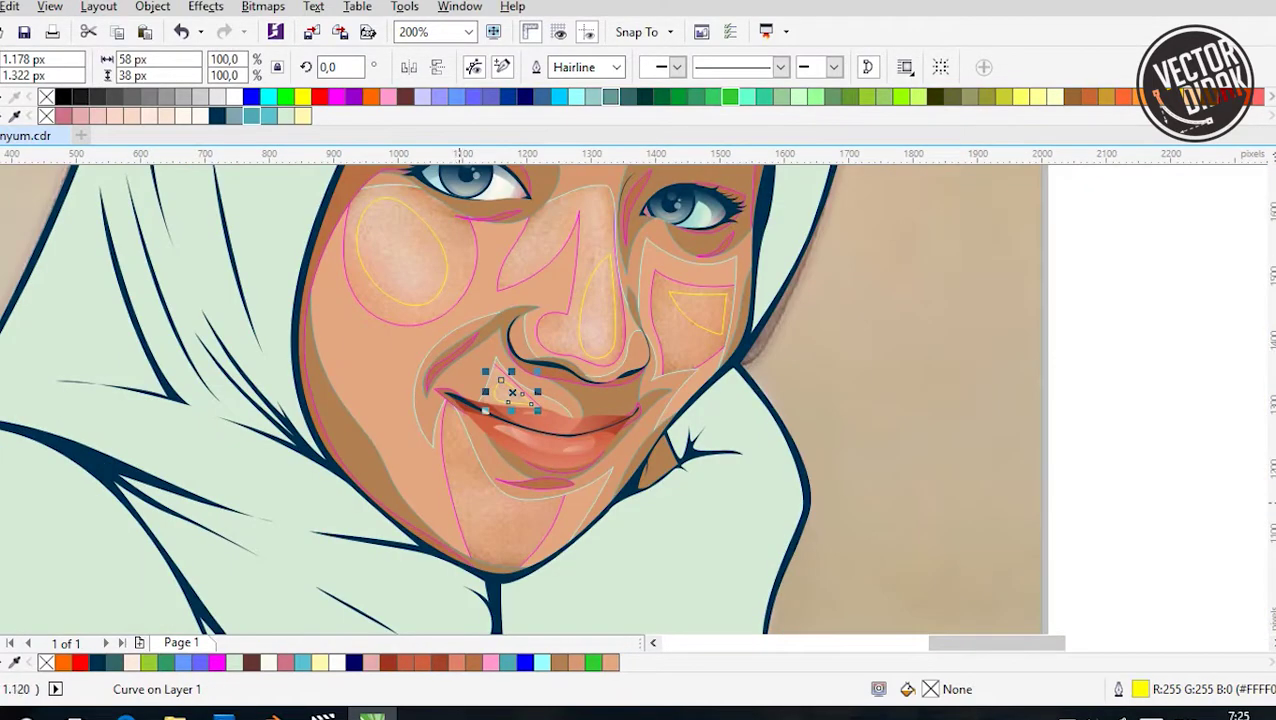
Draw a curved highlight about 122 px wide and 72 px high on the chin beneath the lower lip
scroll(465, 510, "up", 2)
left_click(465, 460)
left_click_drag(515, 486, 536, 488)
scroll(620, 450, "down", 3)
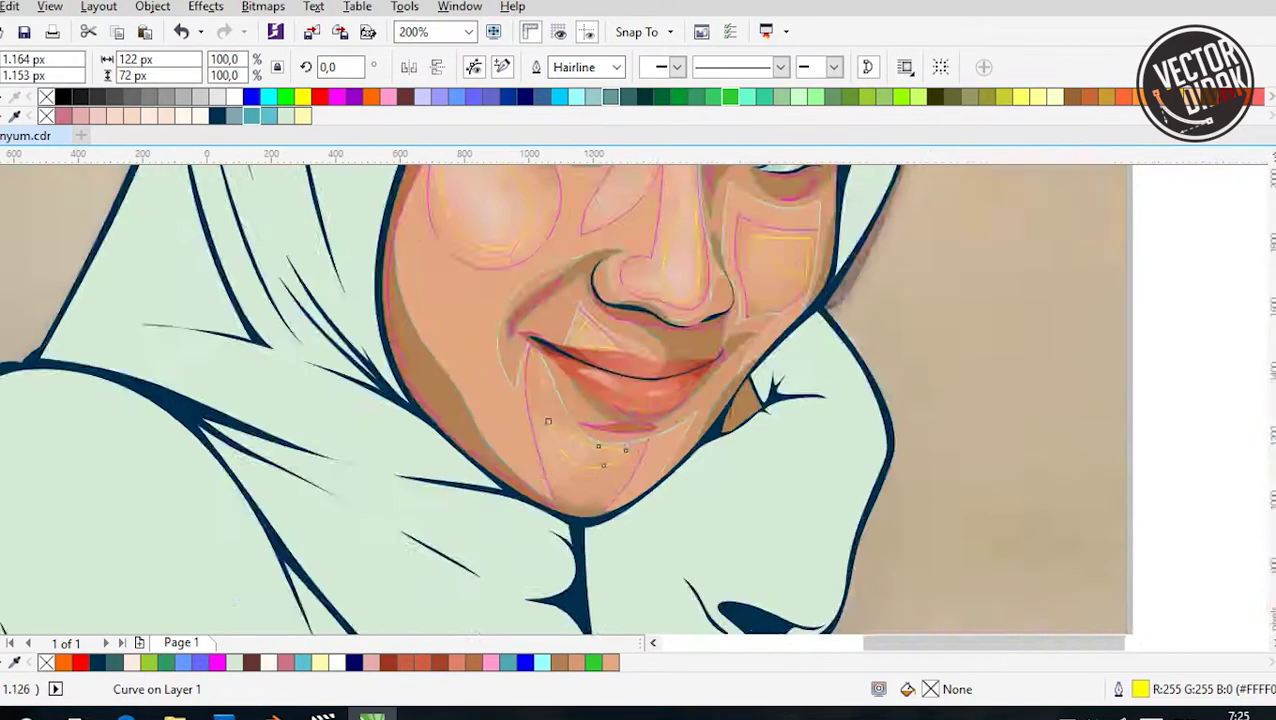
Sample light peach skin tones from the face with the Color Eyedropper and fill the magenta-outlined light areas
scroll(553, 370, "up", 2)
key("i")
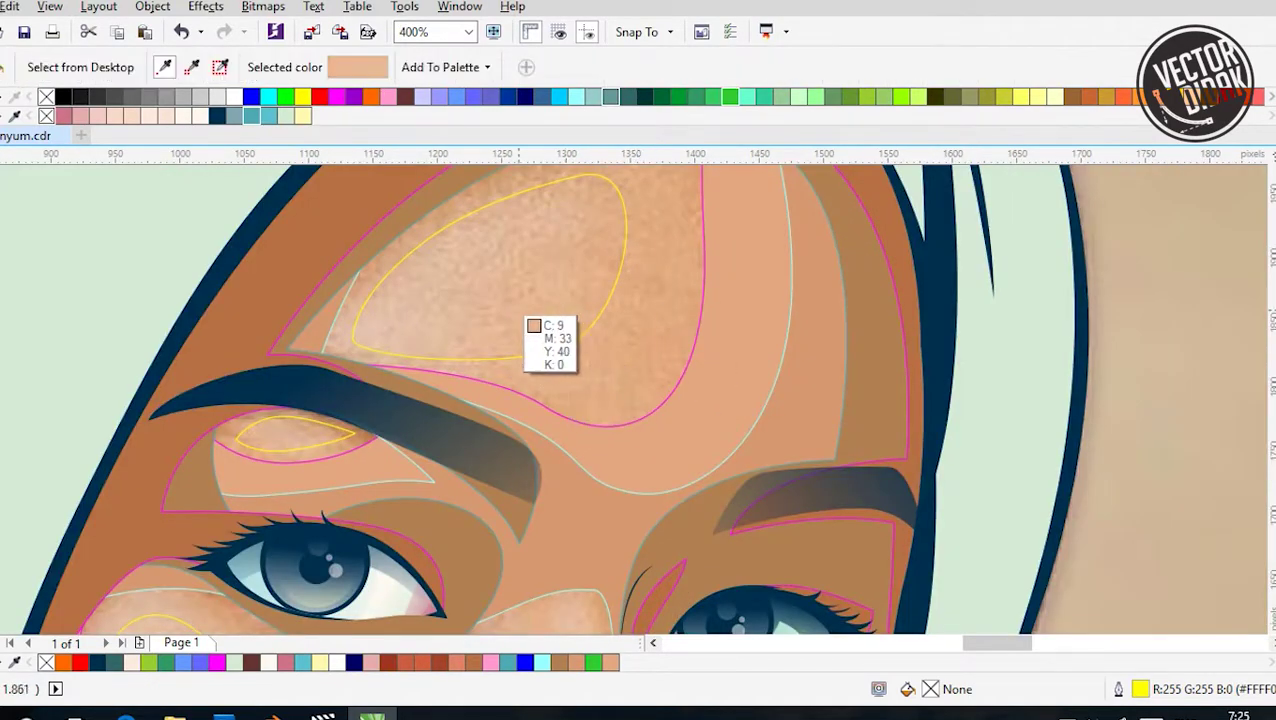
scroll(540, 340, "down", 2)
scroll(530, 360, "up", 1)
scroll(525, 385, "down", 2)
scroll(524, 386, "up", 2)
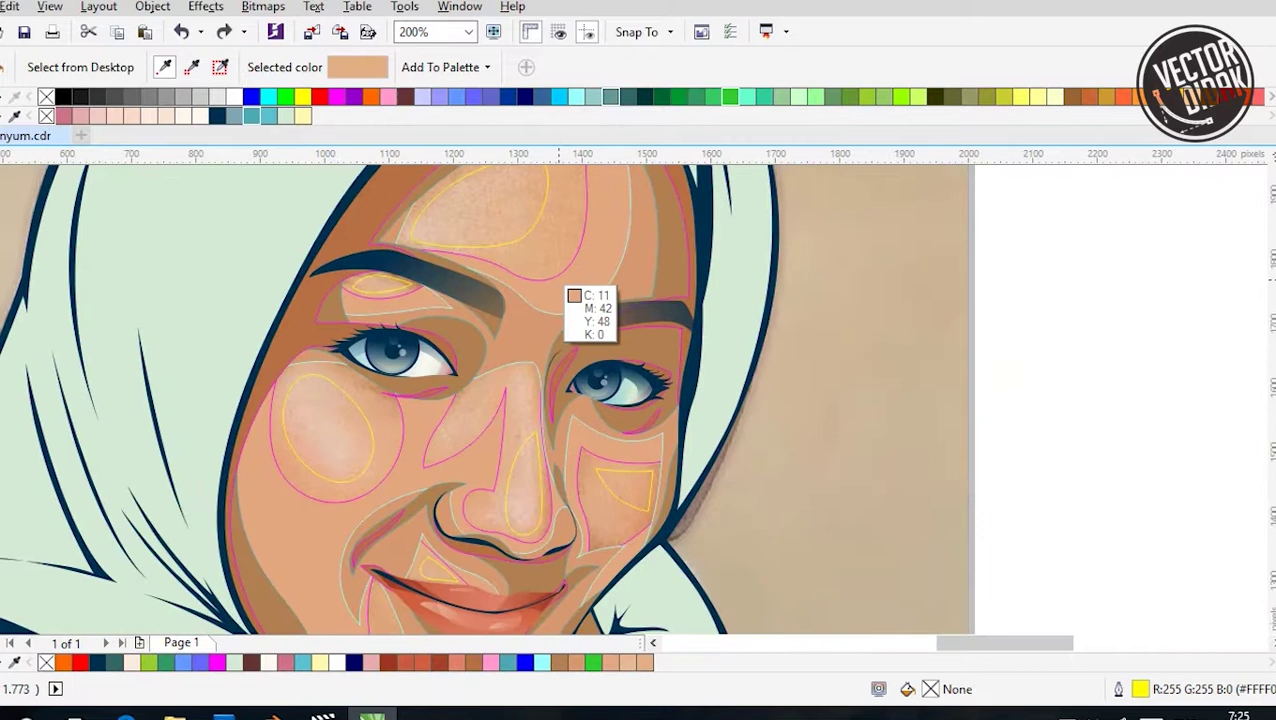
scroll(507, 242, "down", 1)
key("space")
left_click(530, 235)
key("Escape")
Select the yellow highlight shapes on the forehead, eyelid, cheeks, nose, lip and chin, and fill them with pale cream
scroll(466, 274, "up", 1)
left_click(510, 240)
left_click(428, 352, "shift")
left_click(520, 385, "shift")
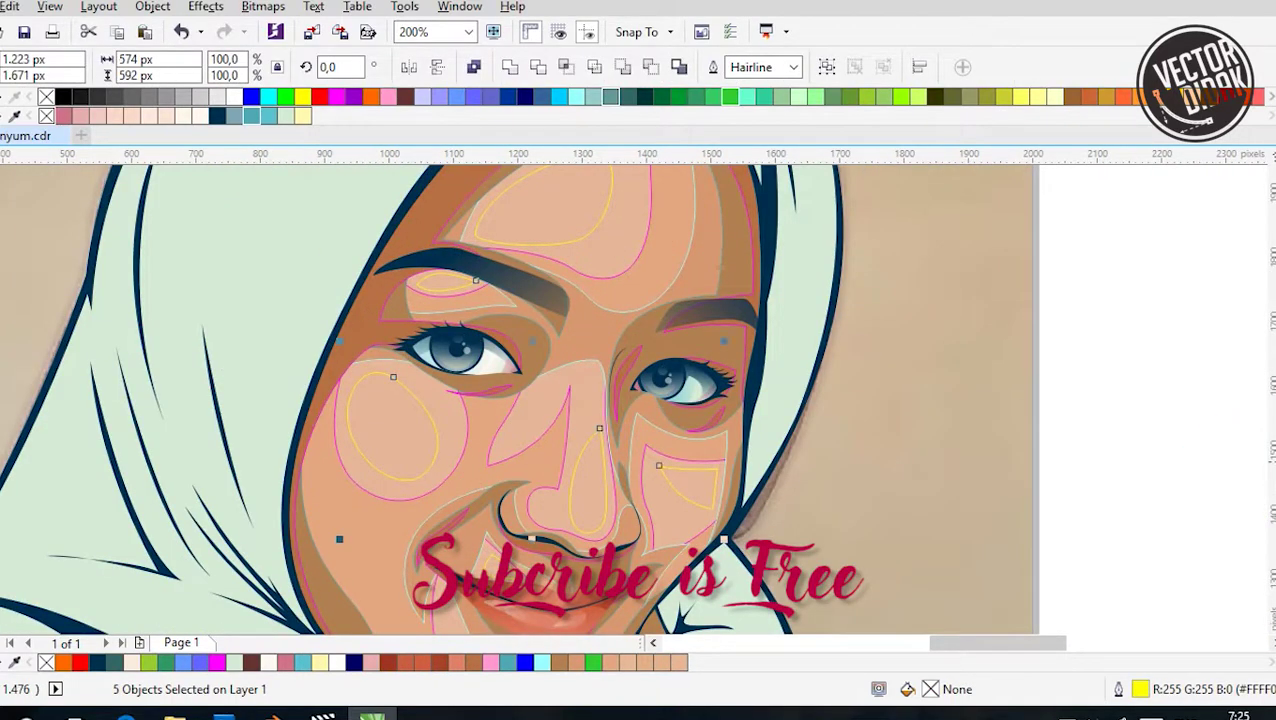
scroll(440, 390, "down", 3)
scroll(640, 400, "down", 2)
key("Escape")
scroll(640, 400, "down", 1)
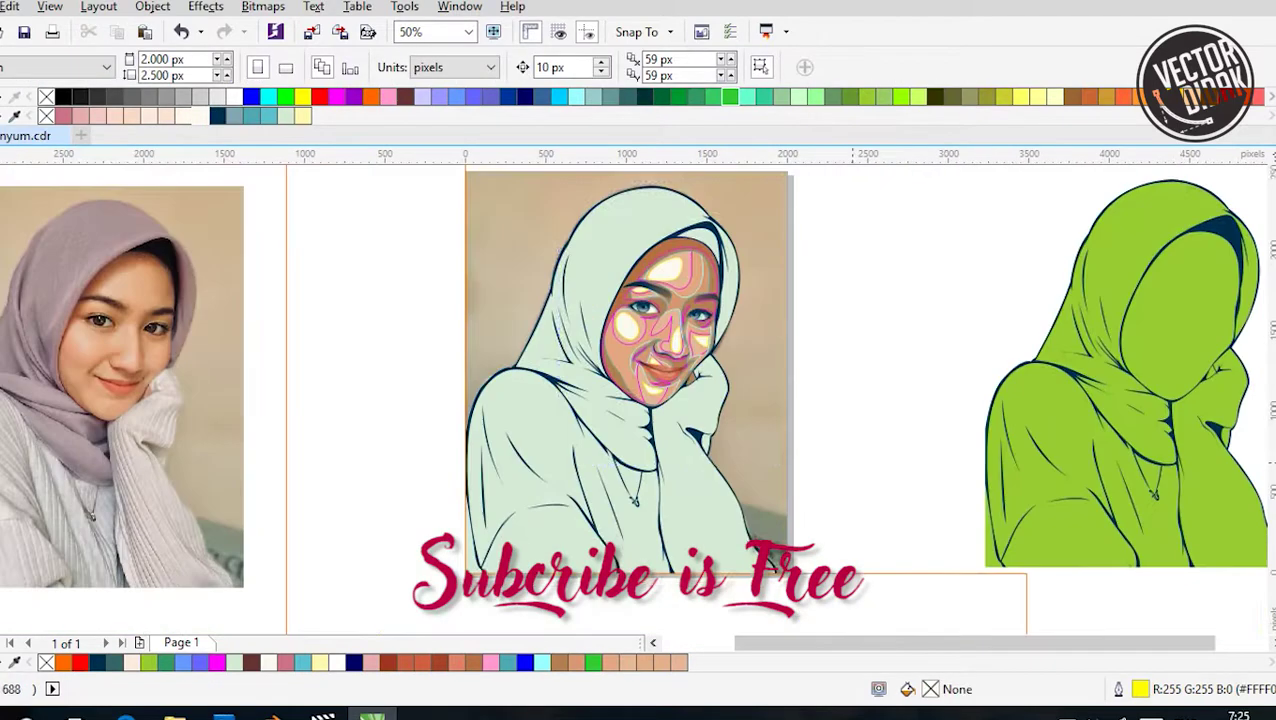
Remove the coloured outlines from all skin shading and highlight shapes on the face
scroll(655, 400, "up", 2)
scroll(655, 400, "down", 2)
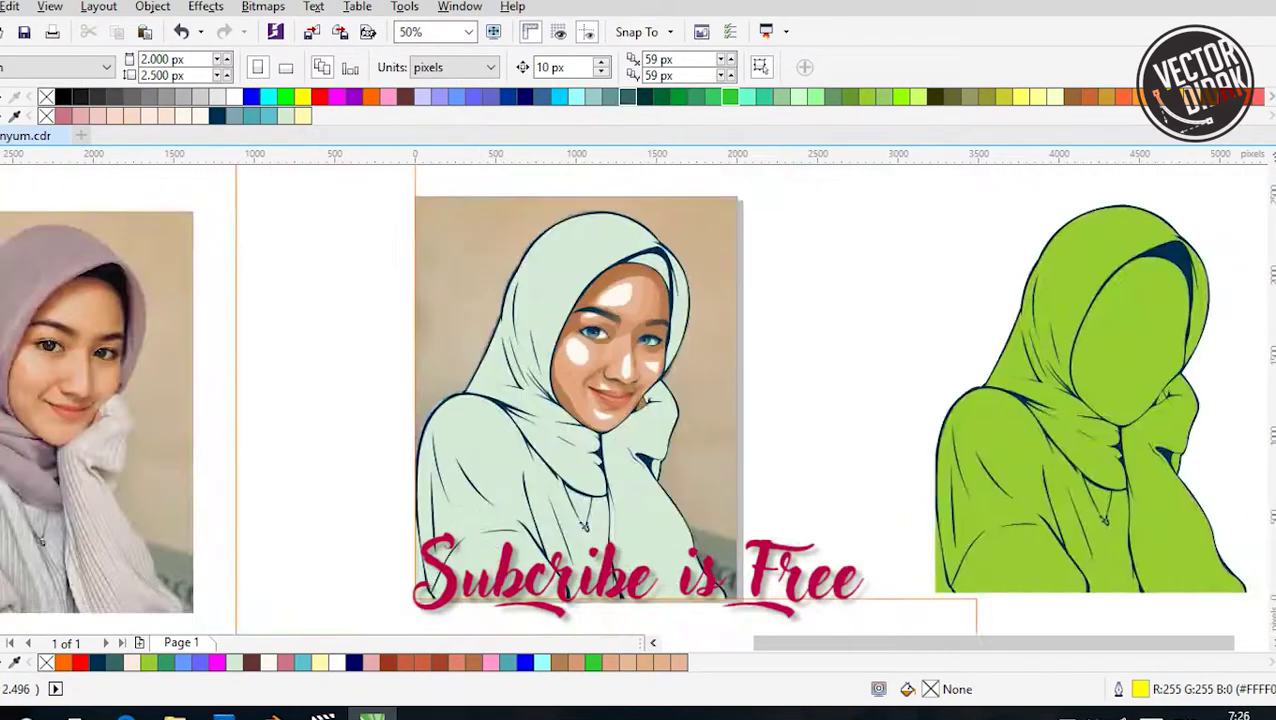
scroll(965, 400, "up", 1)
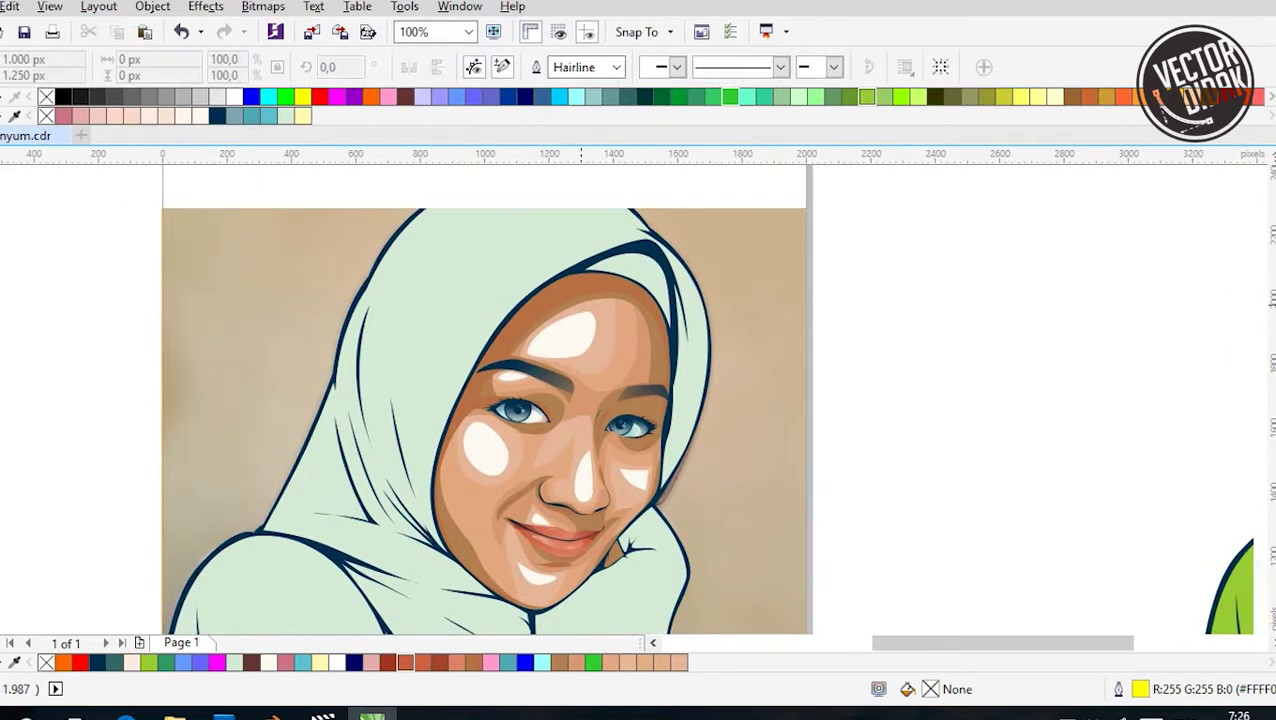
Try a red outline on the darkest brown shadow shape around the face and eyes
scroll(640, 400, "up", 2)
scroll(640, 400, "down", 1)
key("Tab")
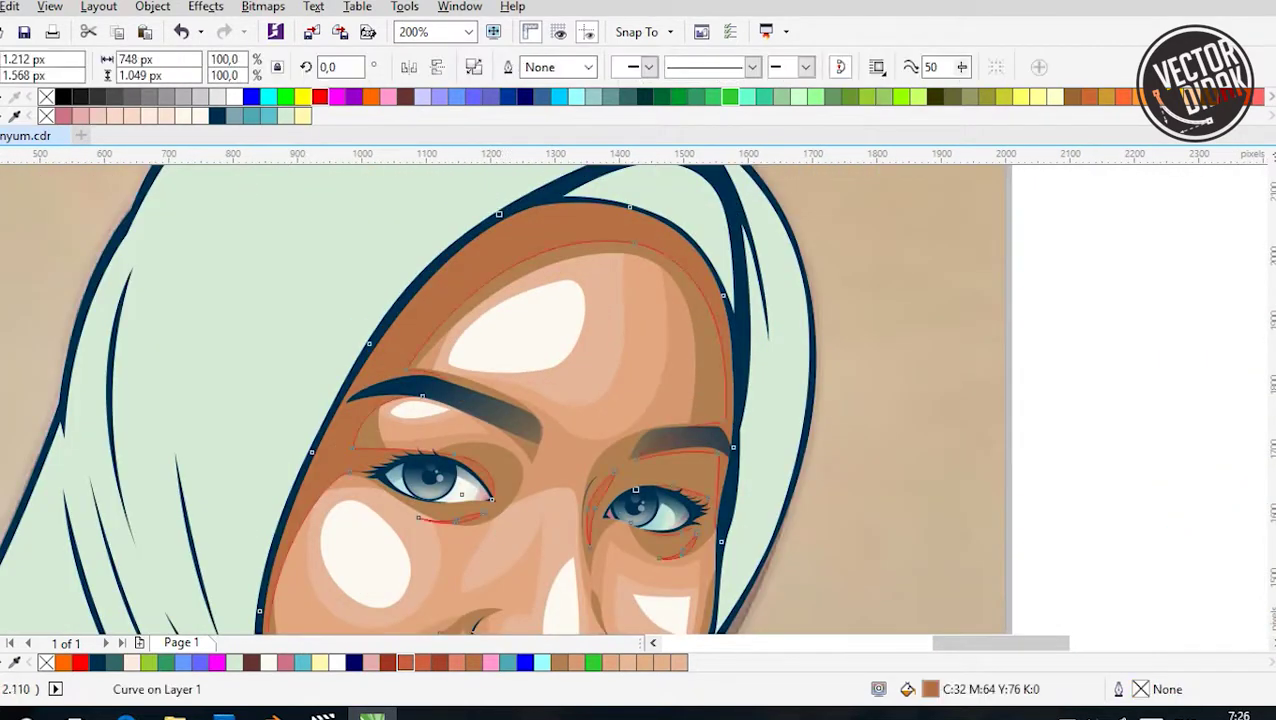
scroll(640, 400, "down", 1)
scroll(640, 400, "up", 1)
key("Escape")
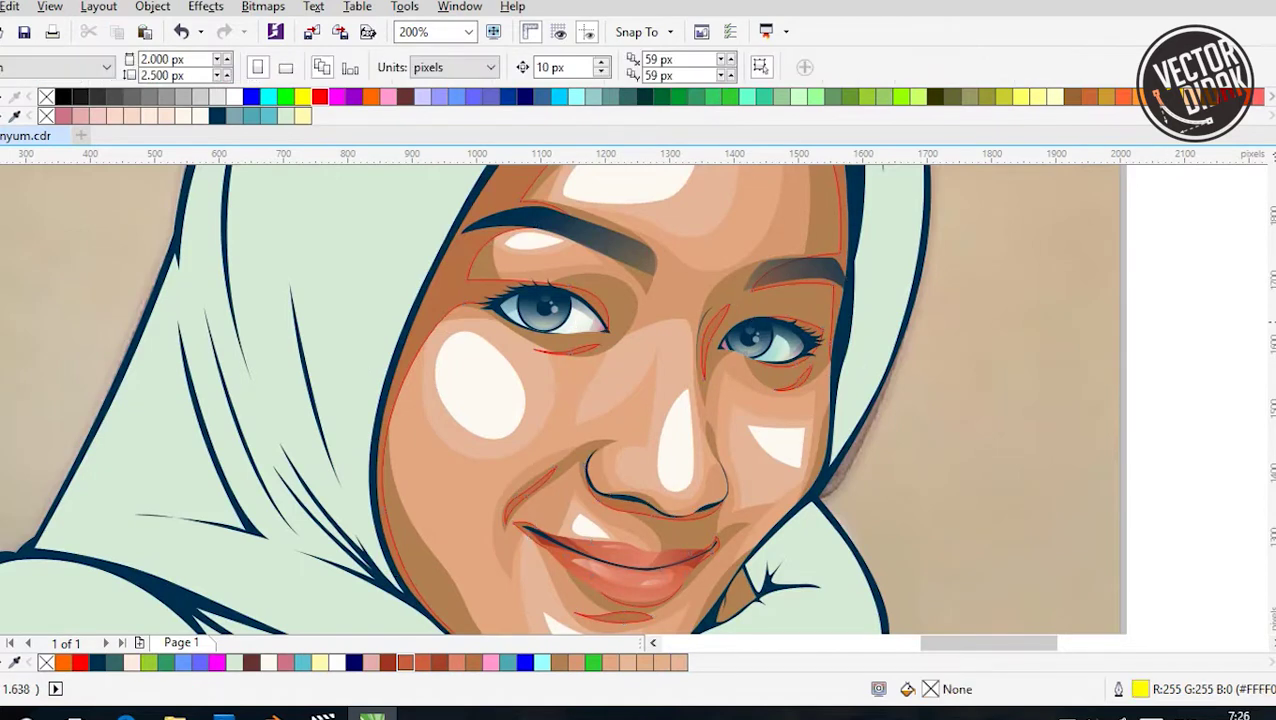
key("ctrl+z")
key("Escape")
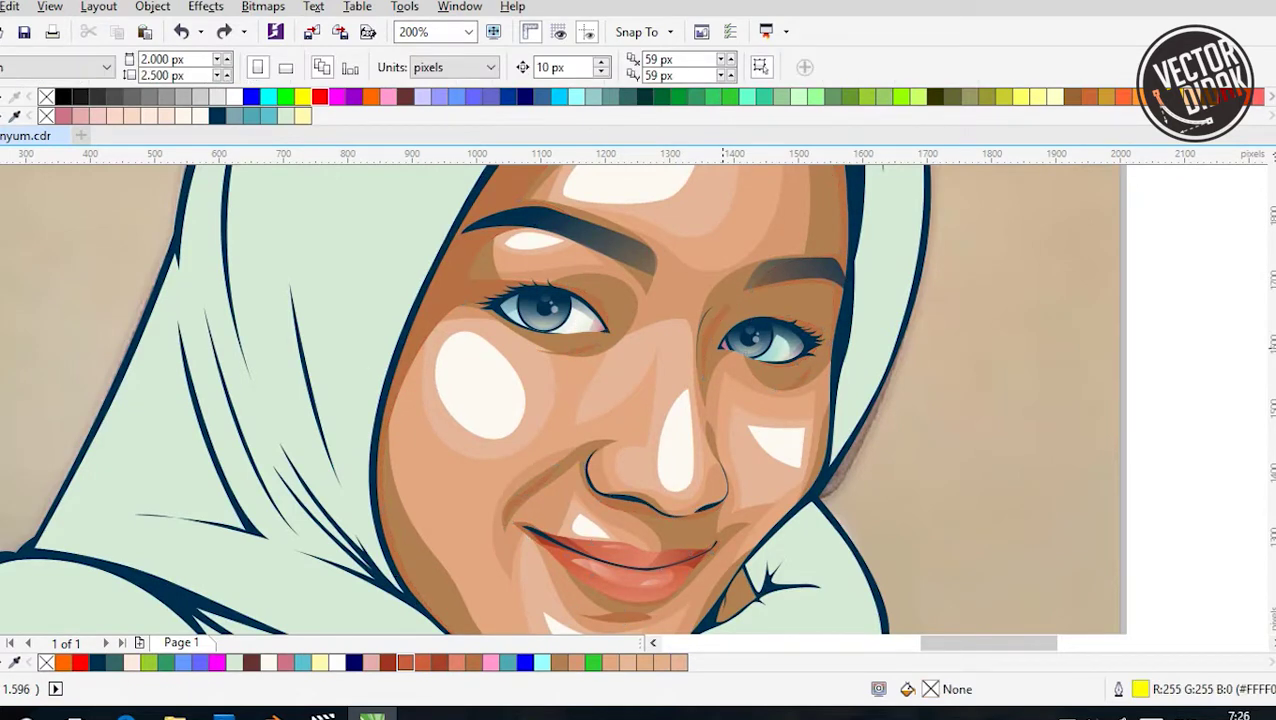
Give the darkest brown shadow shape around the face and eyes a red hairline outline
scroll(720, 350, "up", 2)
key("Tab")
key("ctrl+shift+z")
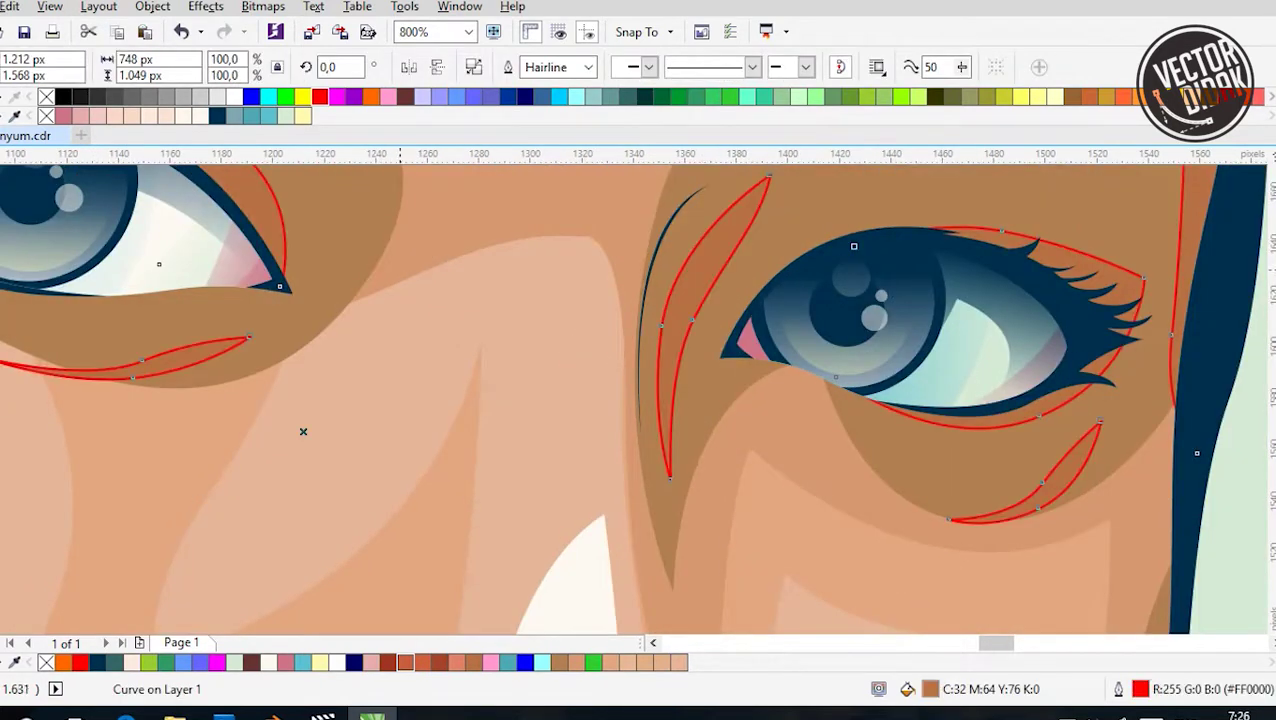
scroll(303, 431, "down", 2)
key("Escape")
scroll(550, 460, "down", 1)
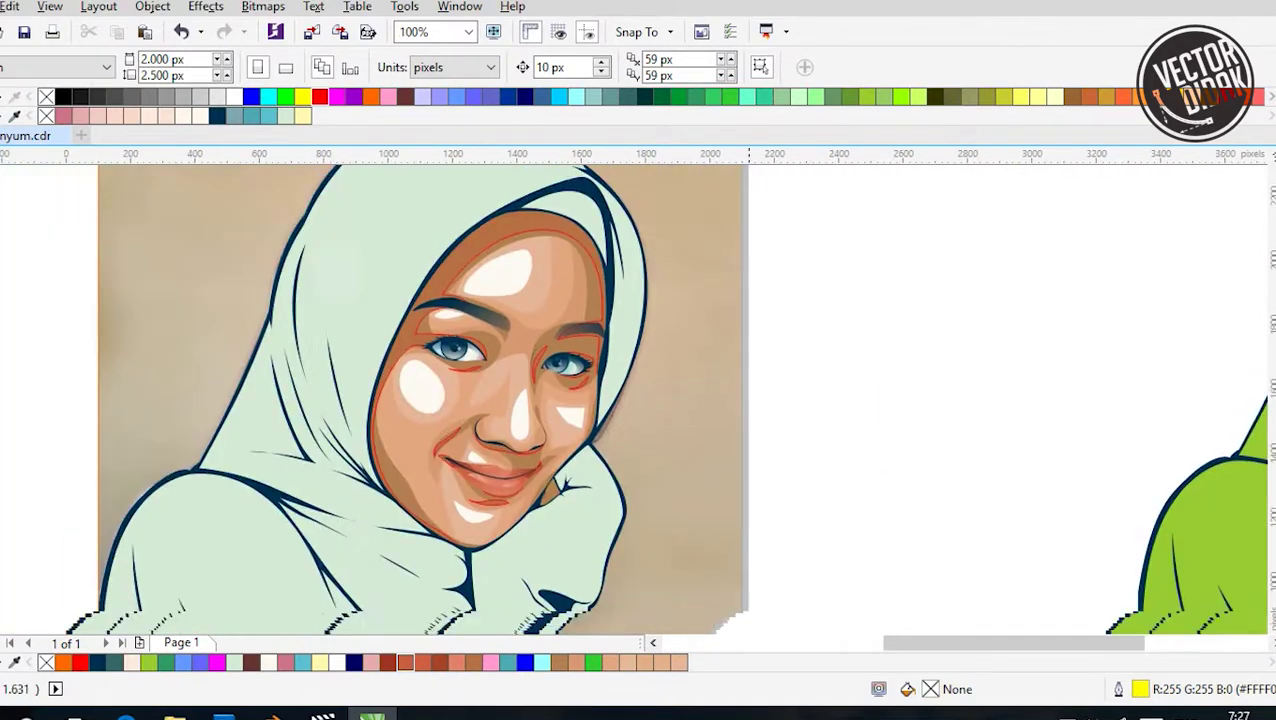
scroll(484, 228, "up", 1)
key("Tab")
right_click(503, 184)
key("Escape")
key("Escape")
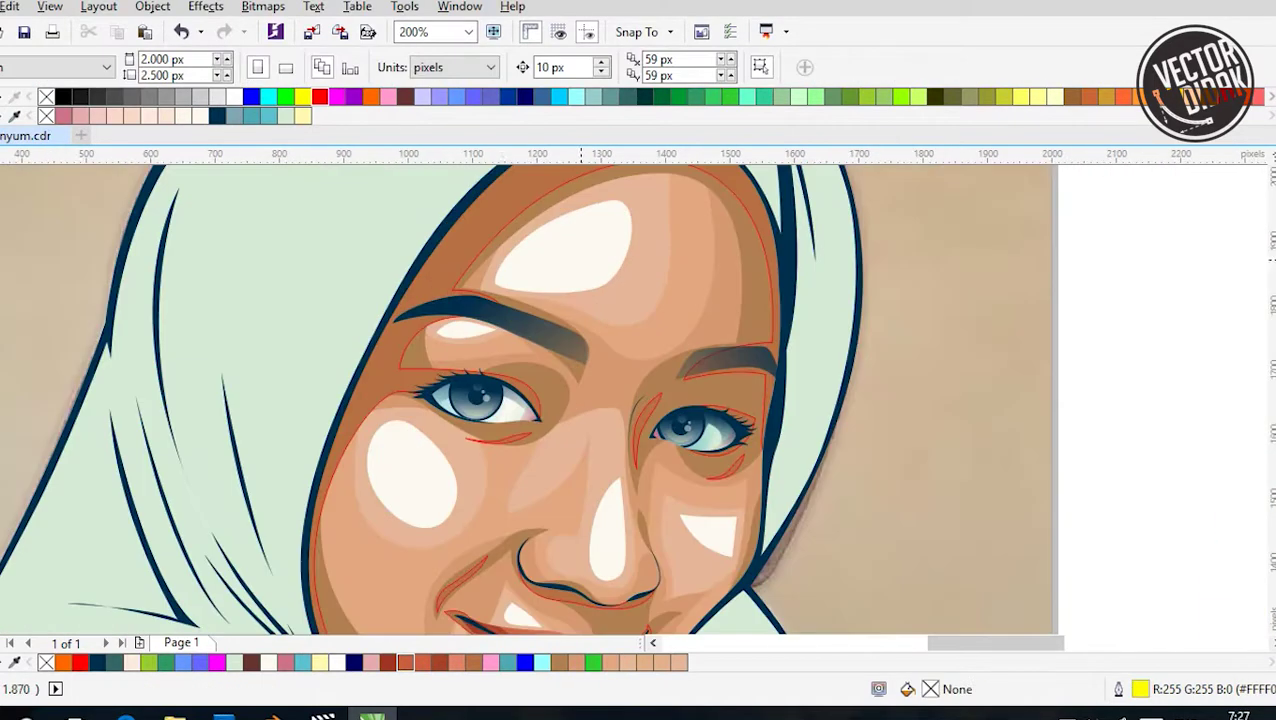
key("Tab")
scroll(640, 400, "down", 1)
key("ctrl+z")
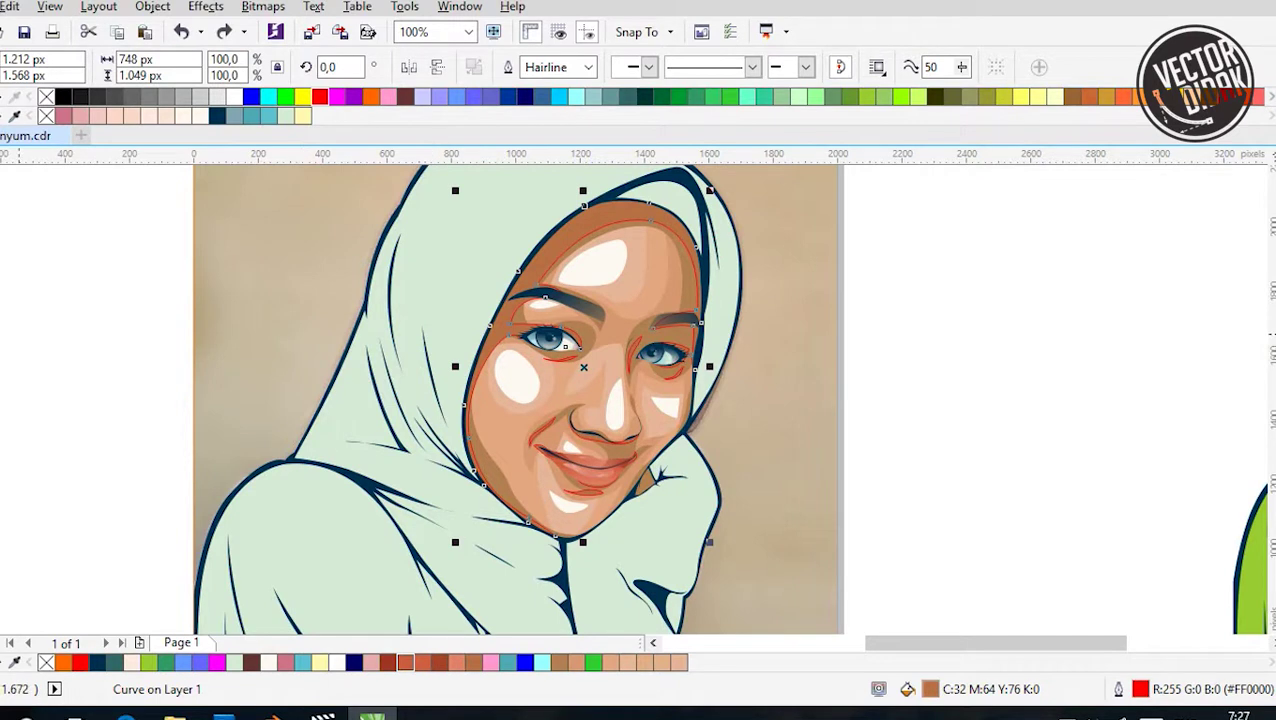
Break the red-outlined shadow apart and fade its slivers below the left eye and beside the nose bridge with linear transparency
left_click_drag(530, 186, 755, 558)
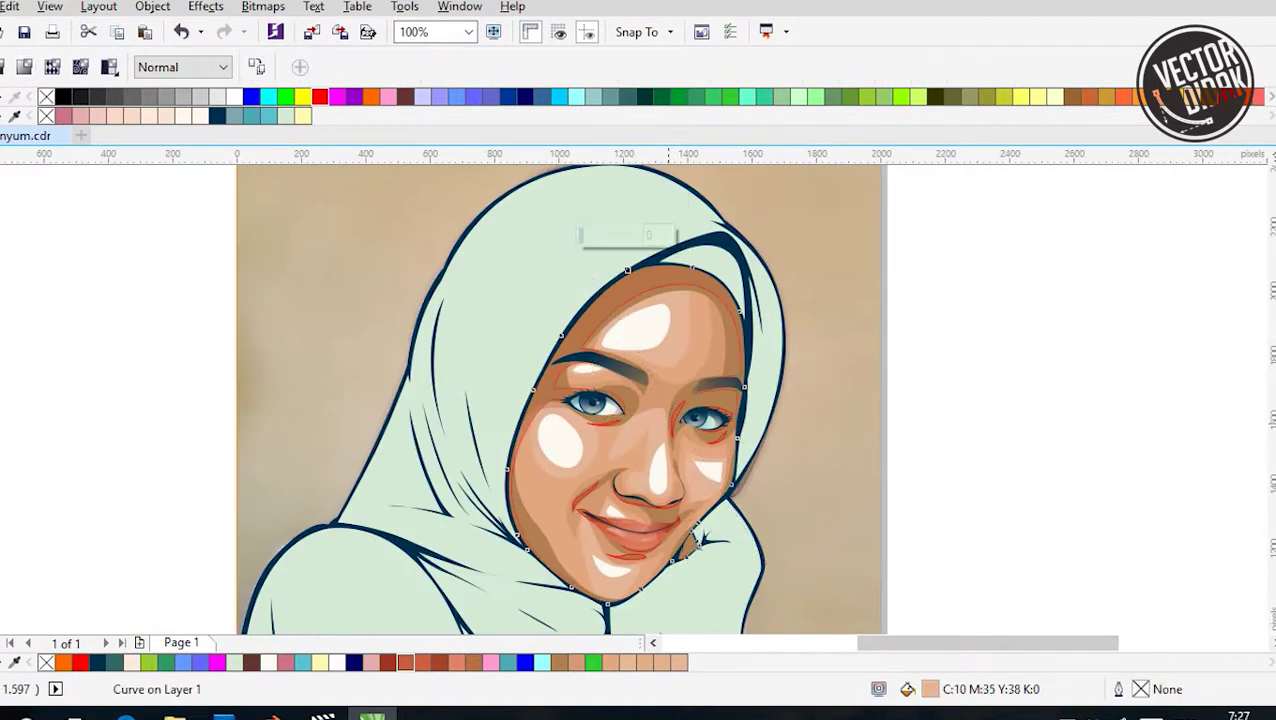
scroll(611, 425, "up", 3)
left_click_drag(317, 405, 382, 411)
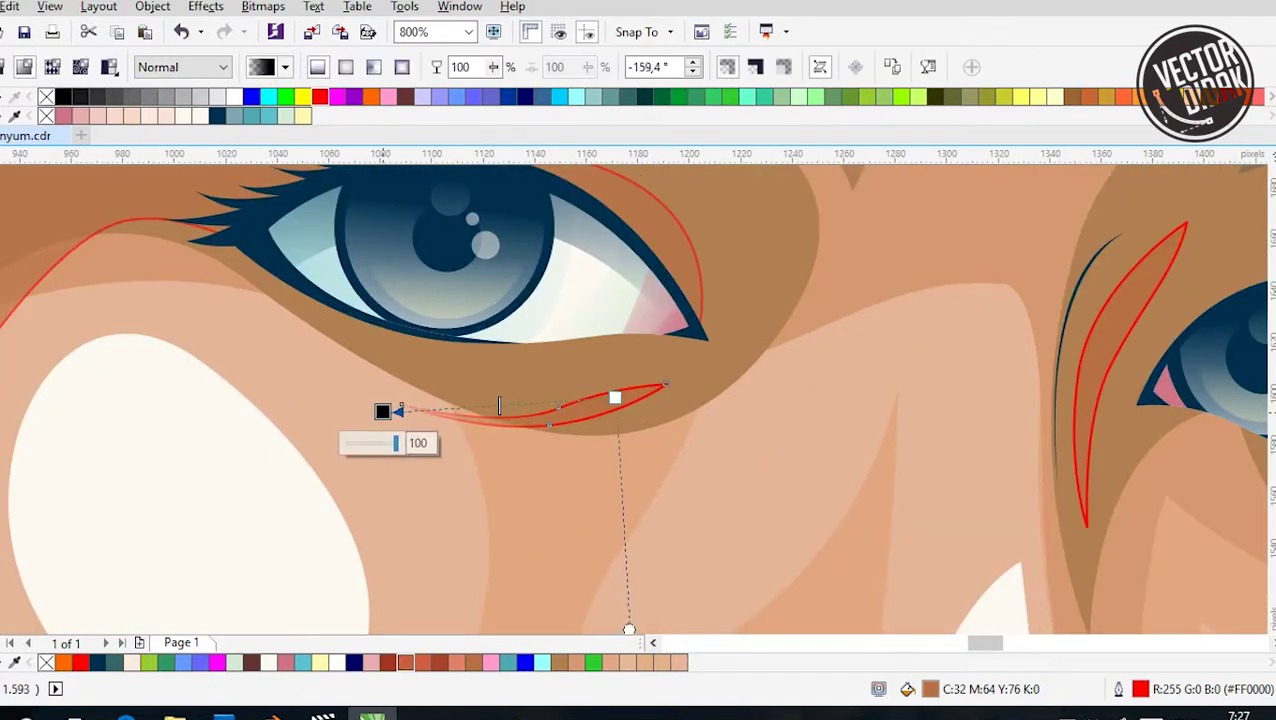
scroll(487, 407, "down", 2)
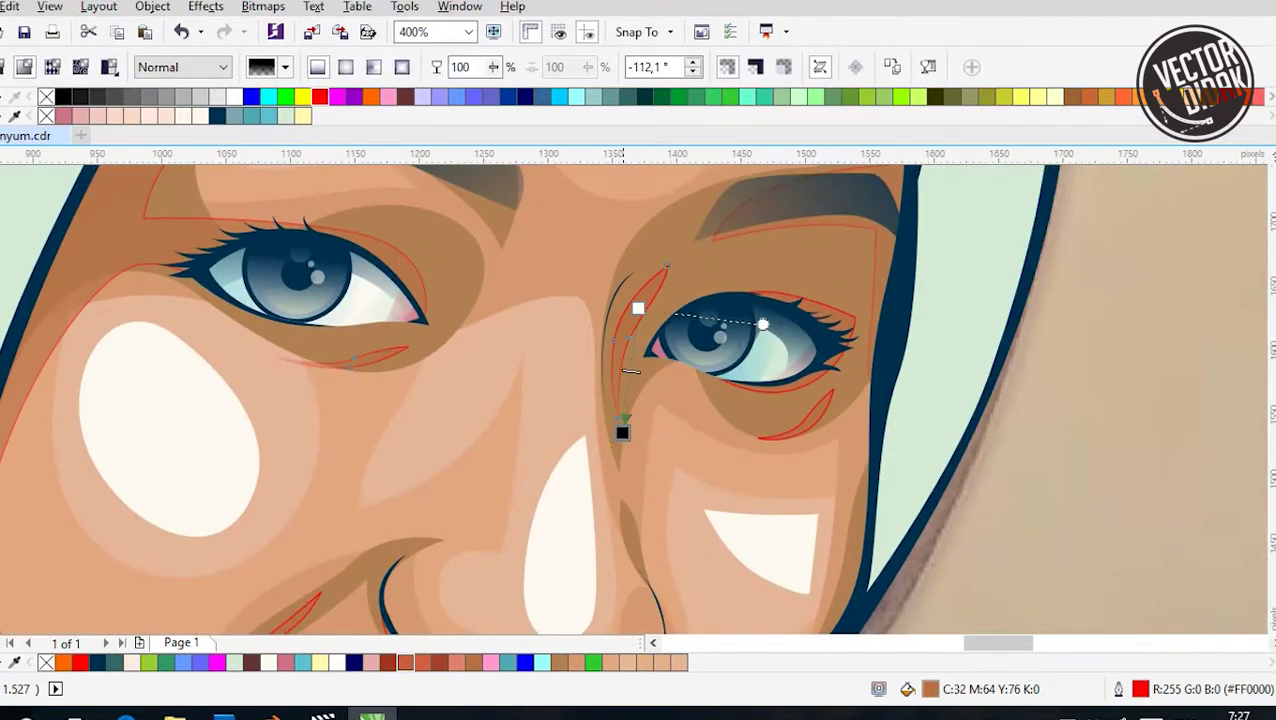
Fade the shadow sliver below the right eye and the shadow around that eye's outer corner with linear transparency
left_click(790, 425)
left_click_drag(820, 407, 847, 383)
scroll(800, 423, "up", 2)
left_click(760, 337)
scroll(765, 337, "down", 2)
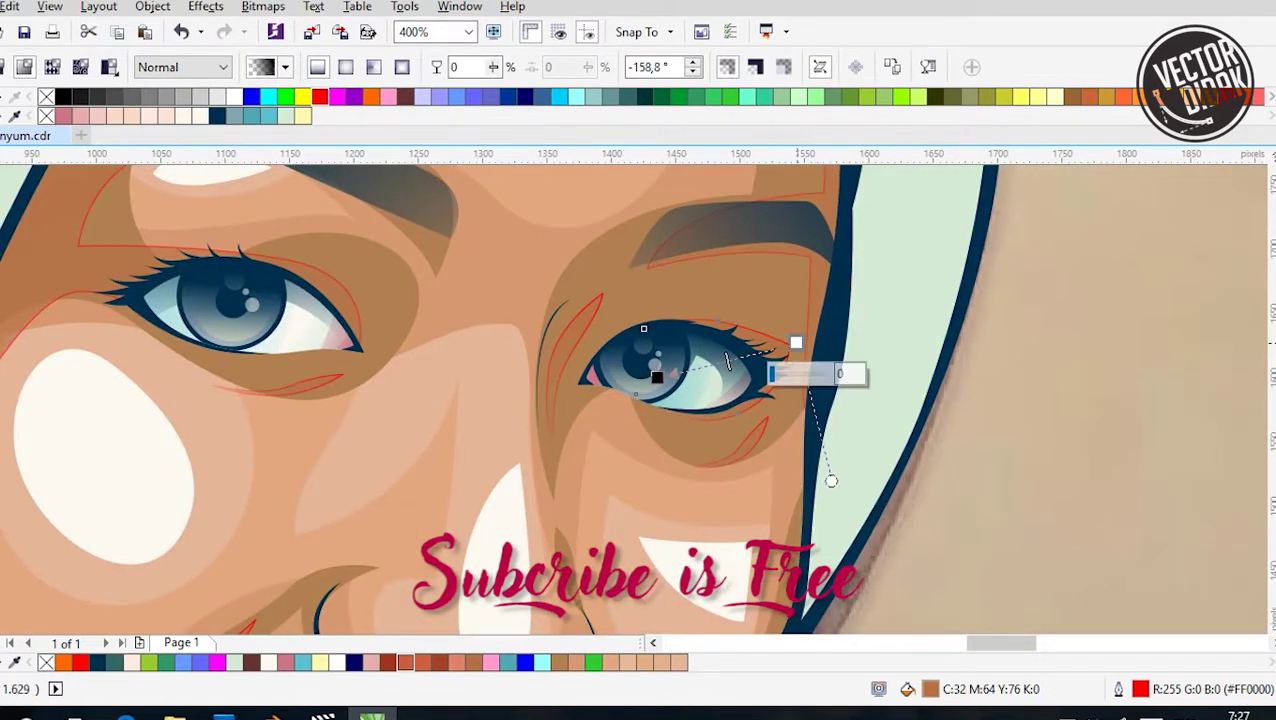
Apply linear transparency to the left smile-line shadow at about 43° and to the shadow under the nose at about 142°
scroll(727, 360, "down", 3)
scroll(600, 390, "left", 3)
left_click(453, 408)
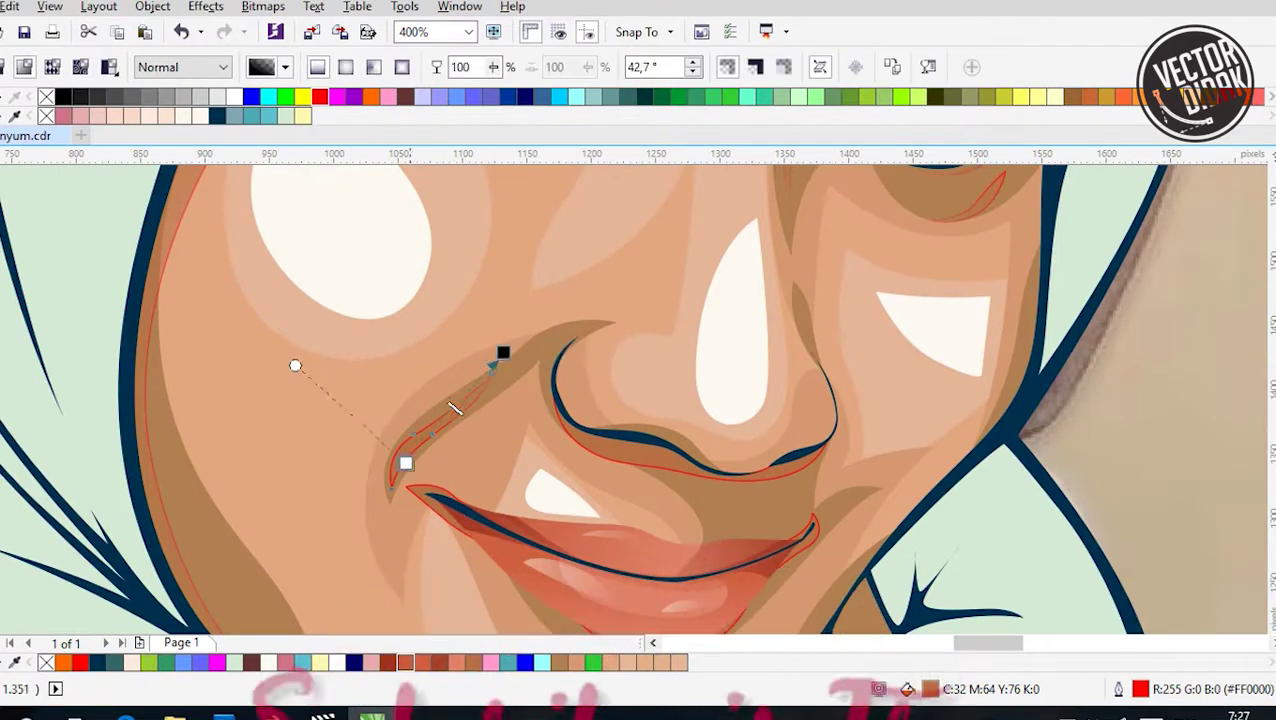
left_click(700, 458)
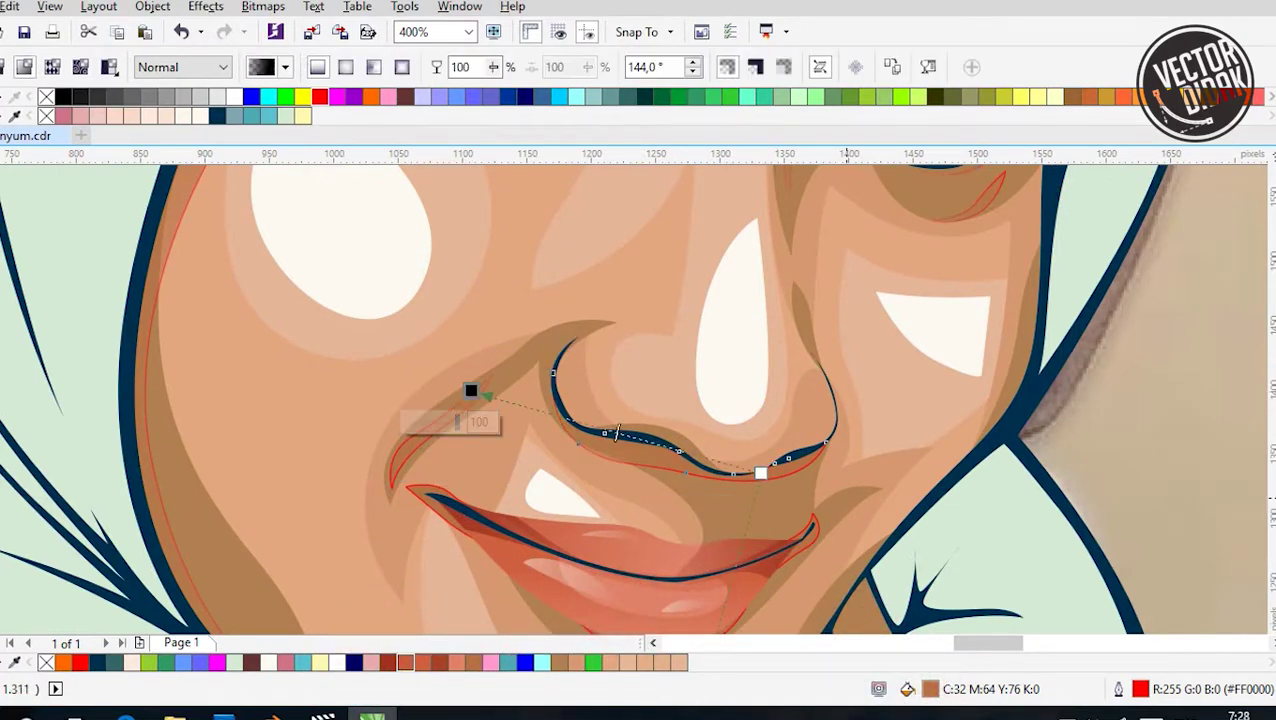
scroll(620, 436, "down", 3)
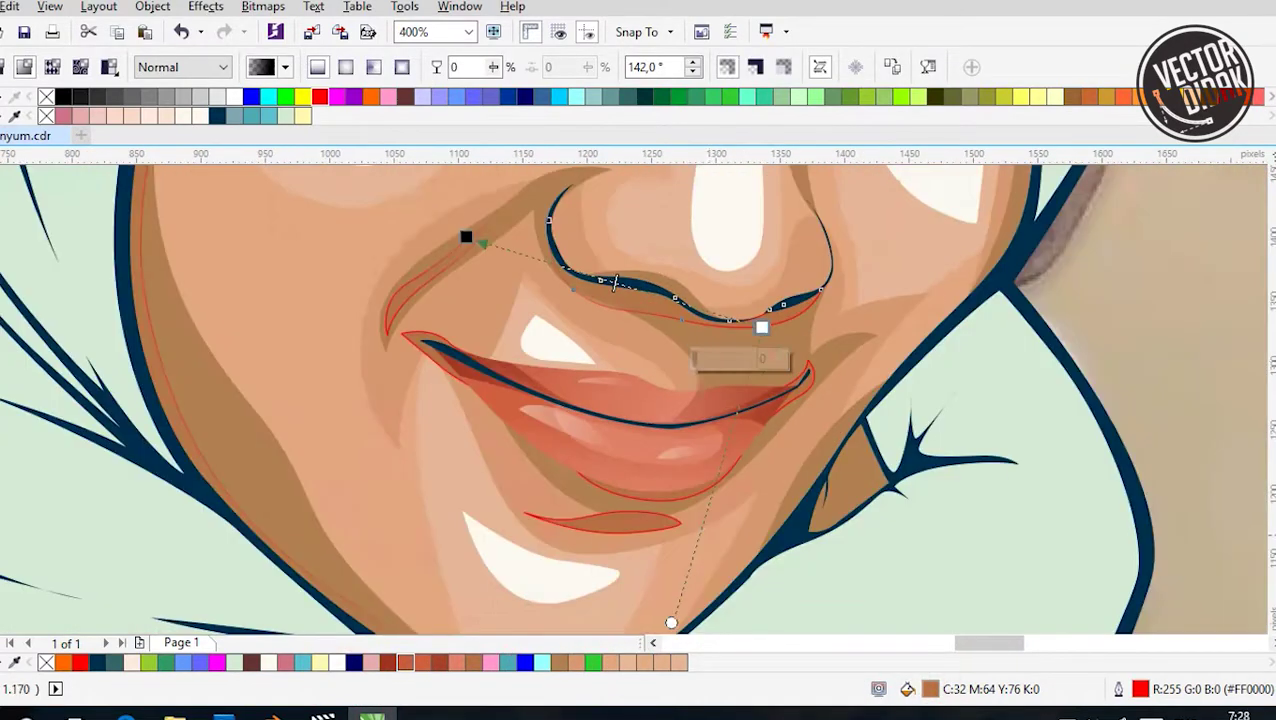
Apply linear transparency to the sliver below the lower lip at about -178° and the left mouth-corner shadow at about -40°
left_click(567, 445)
left_click_drag(666, 443, 750, 443)
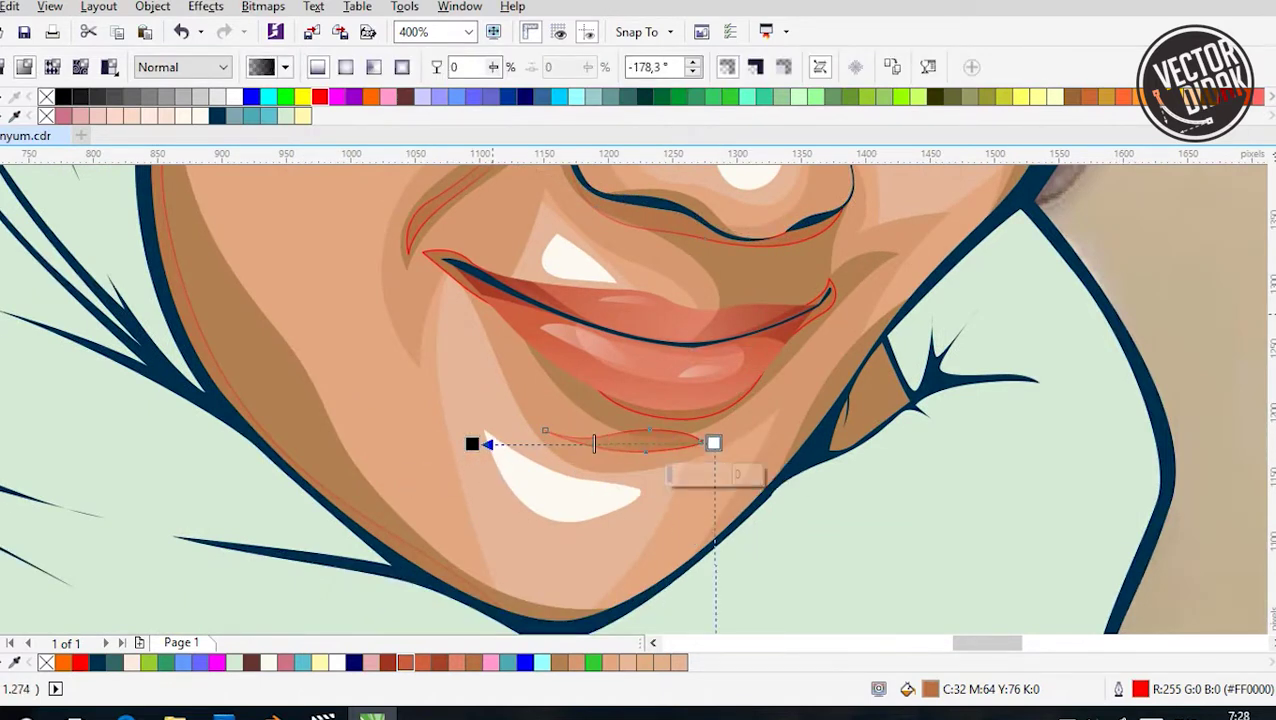
left_click(458, 283)
left_click_drag(443, 261, 637, 334)
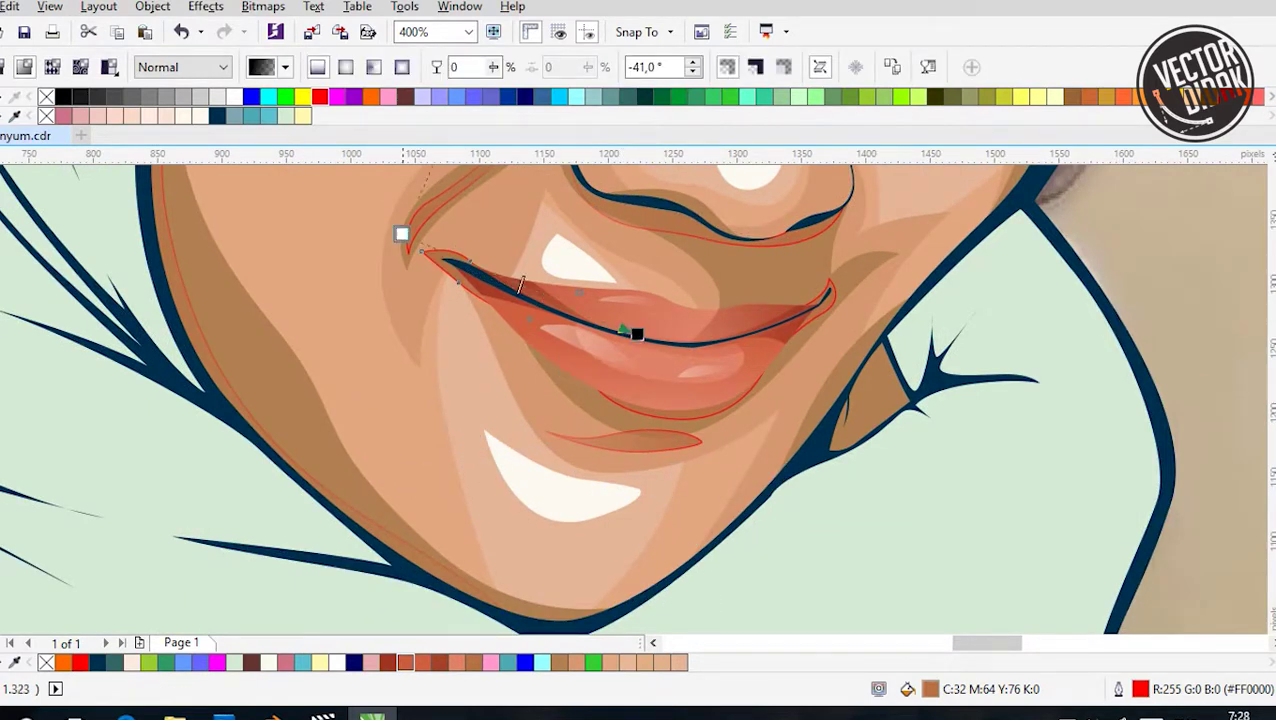
scroll(440, 264, "up", 1)
left_click_drag(447, 259, 313, 208)
Fade the shadow around the right mouth corner and lower lip with a linear transparency at about -156°
scroll(638, 400, "right", 5)
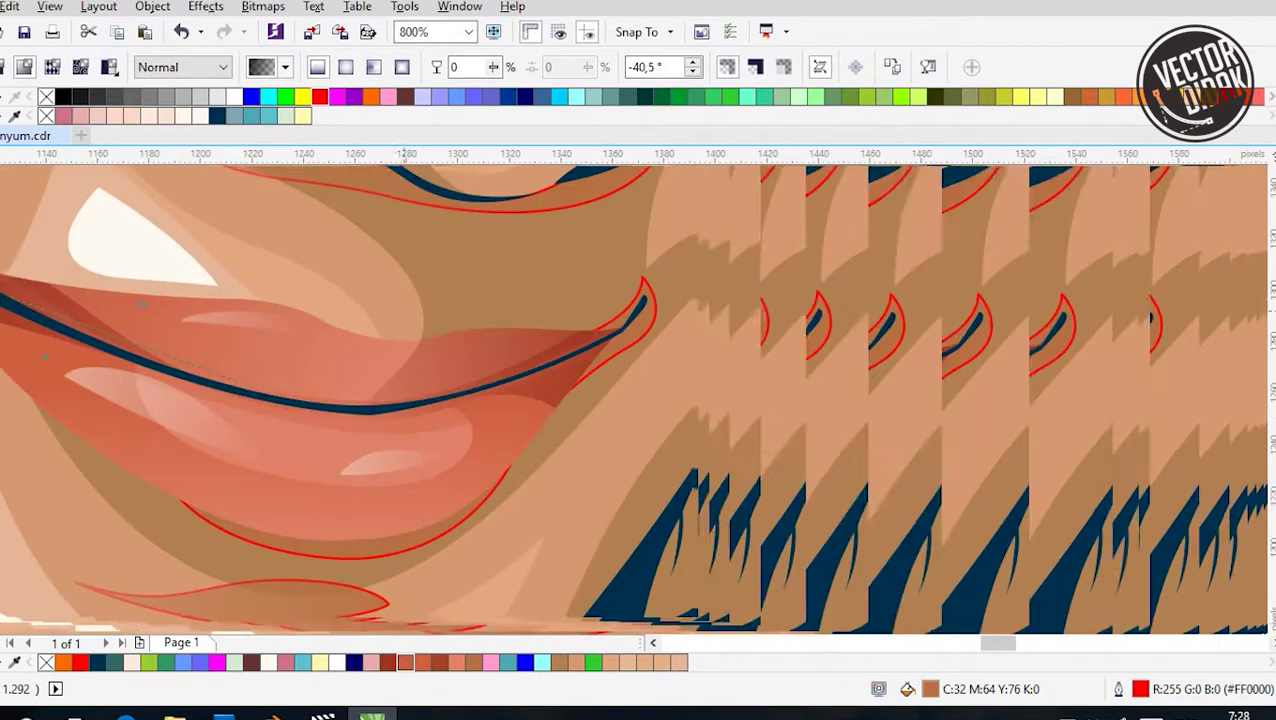
scroll(640, 340, "down", 1)
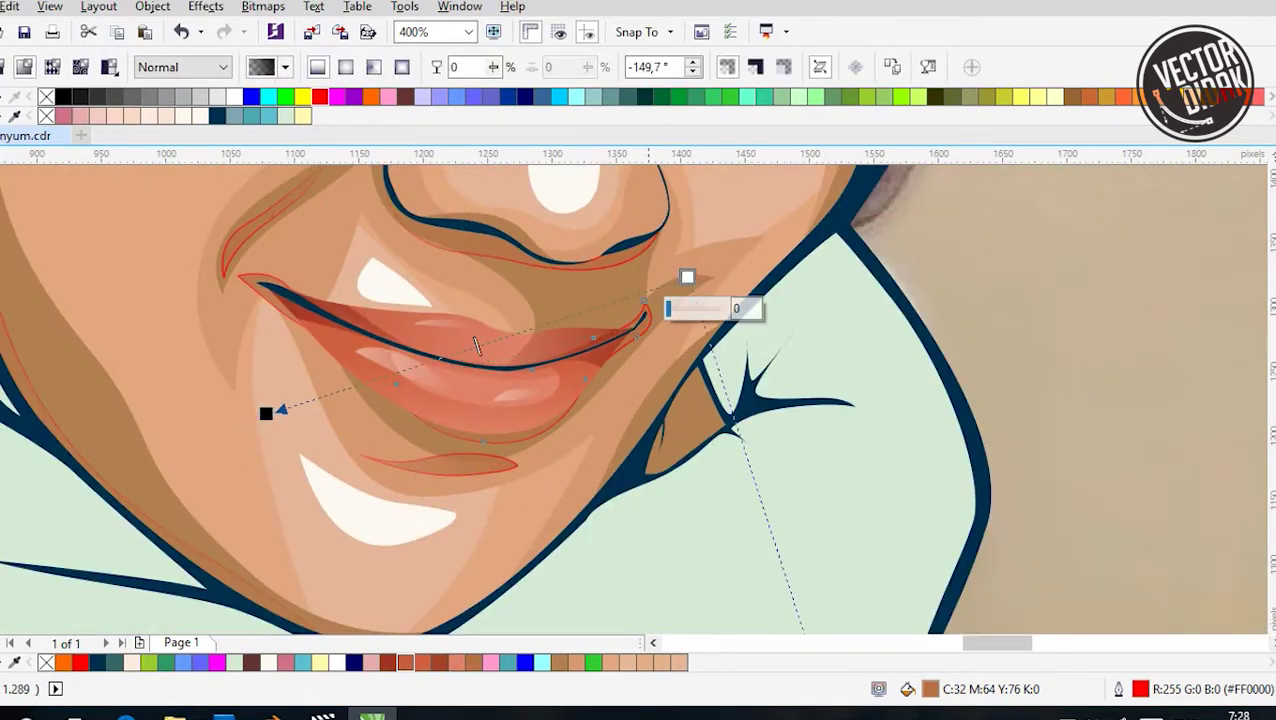
scroll(434, 357, "down", 3)
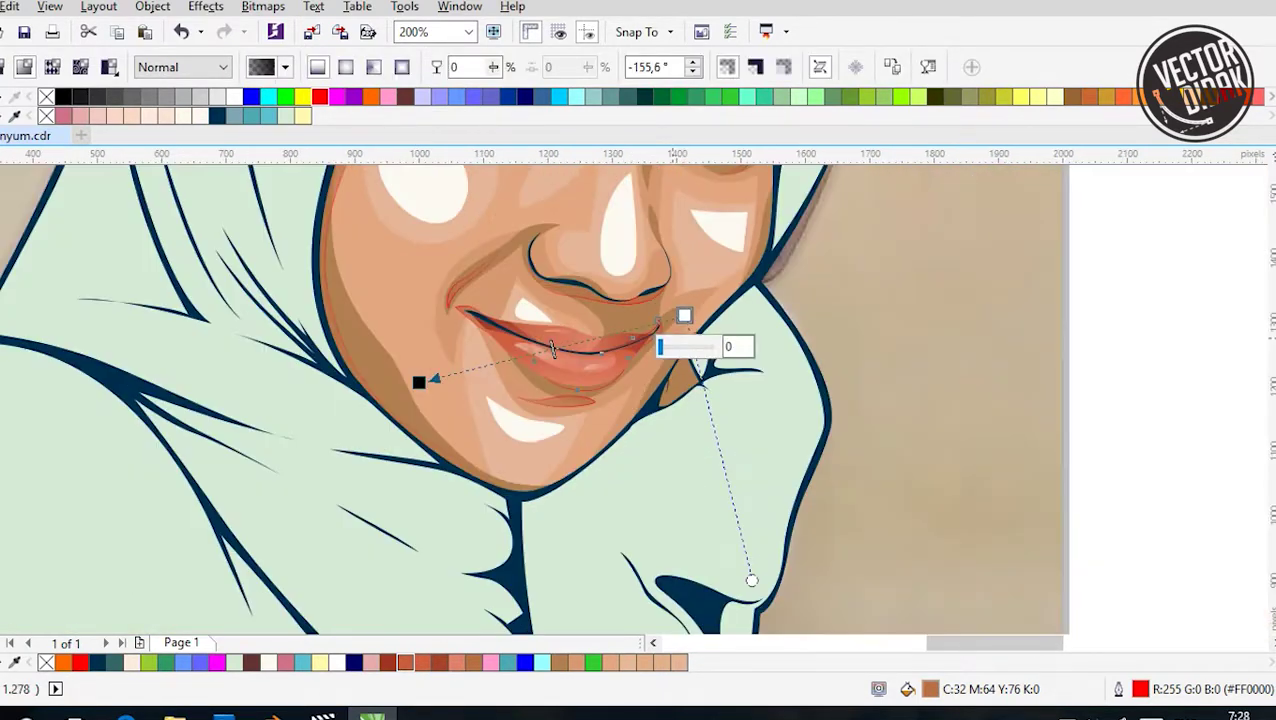
key("Escape")
Remove the red outlines from the dark shadow pieces on the face
scroll(579, 269, "up", 2)
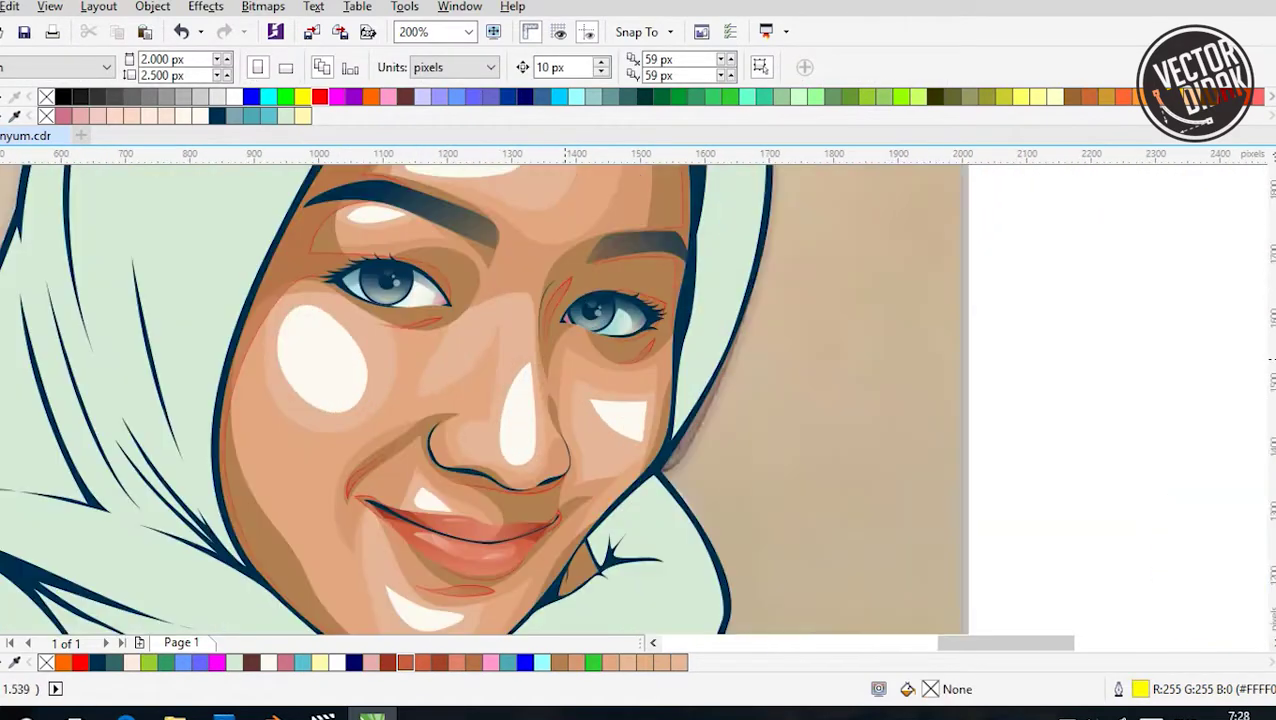
scroll(600, 290, "down", 2)
left_click_drag(560, 190, 720, 395)
key("Escape")
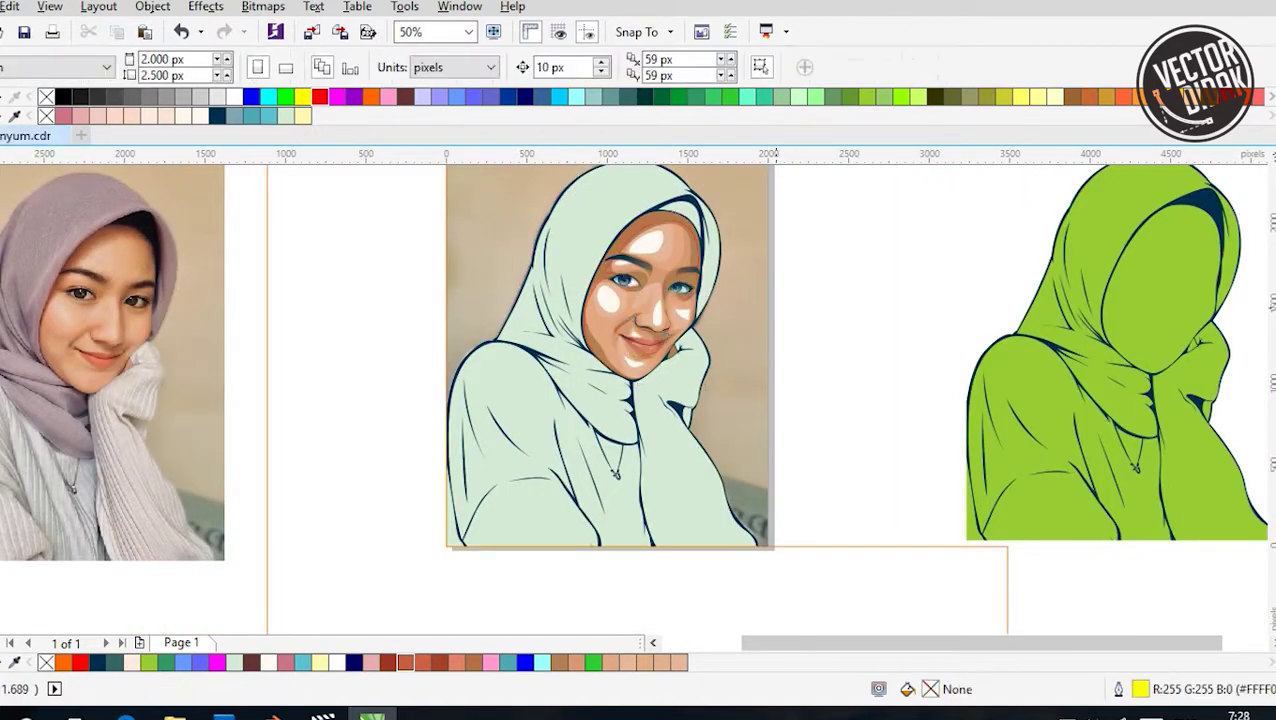
Select the lighter brown shadow shape around the face and eyes and give it a red hairline outline
scroll(710, 213, "up", 2)
left_click(433, 549)
right_click(319, 96)
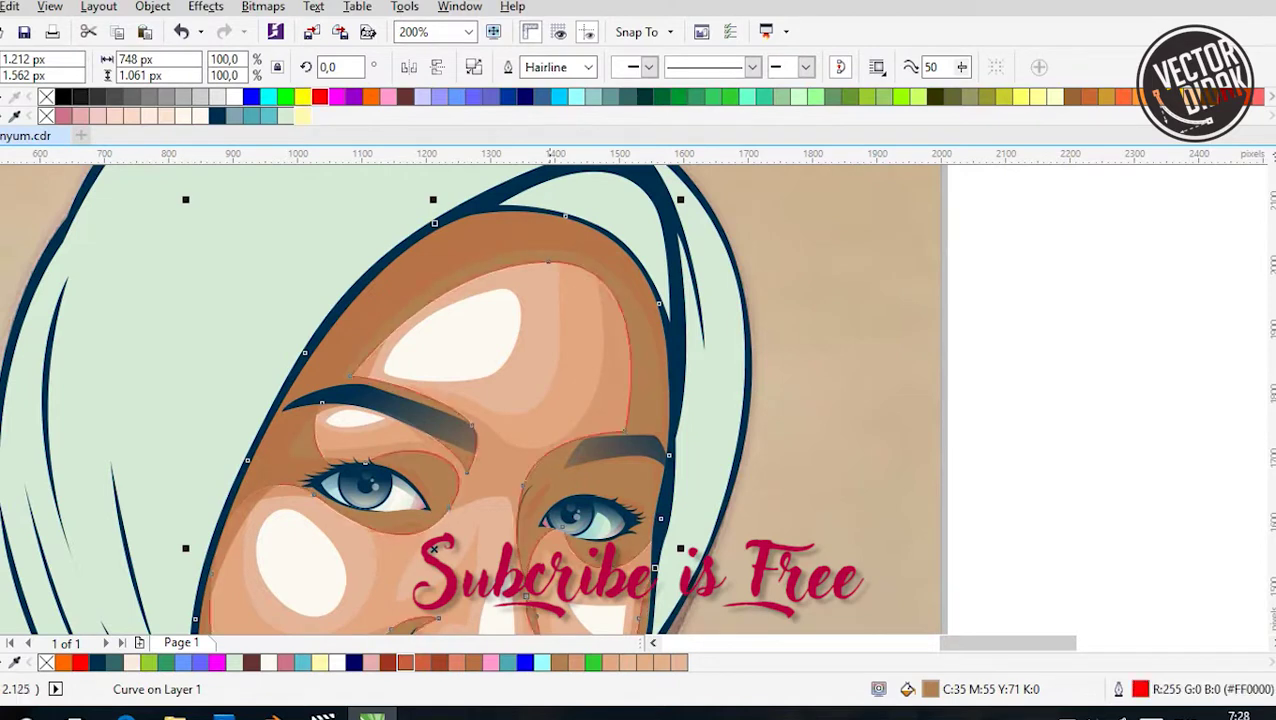
scroll(636, 190, "down", 1)
scroll(636, 190, "up", 1)
right_click(637, 183)
scroll(637, 190, "down", 1)
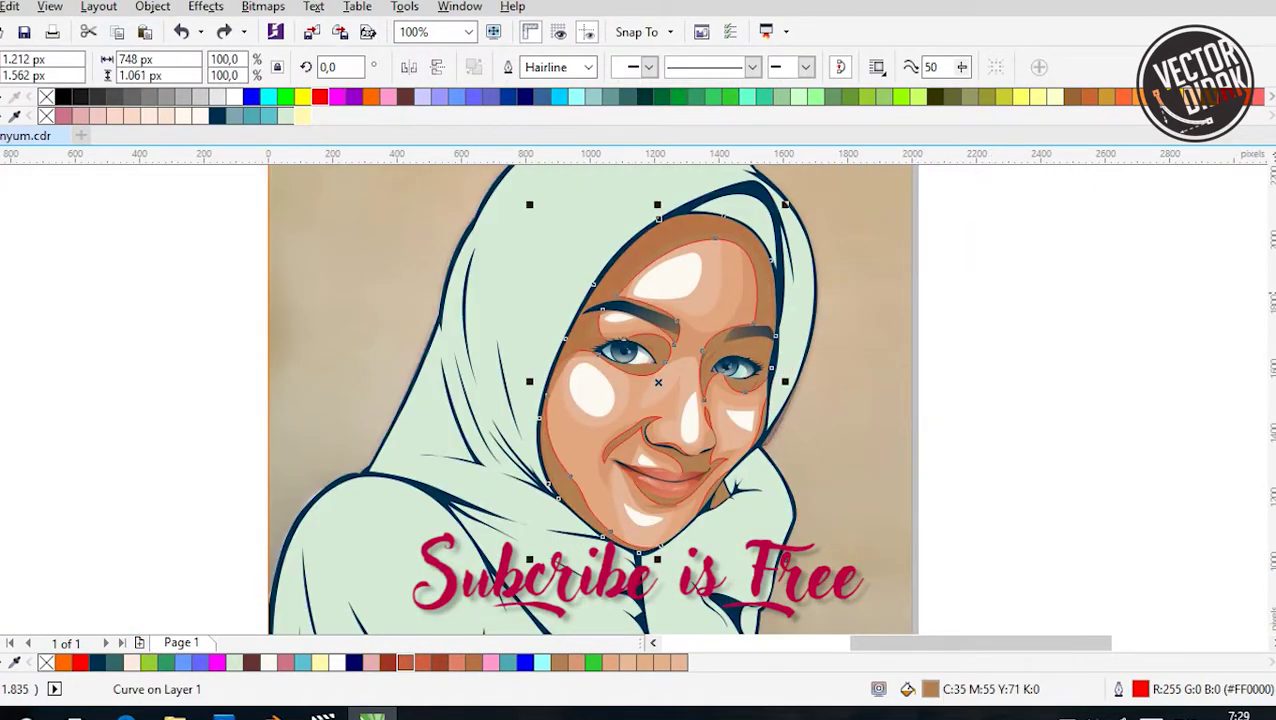
Break the lighter brown shadow apart and fade its large face-and-eye piece with a linear transparency at about -51.5°
key("g")
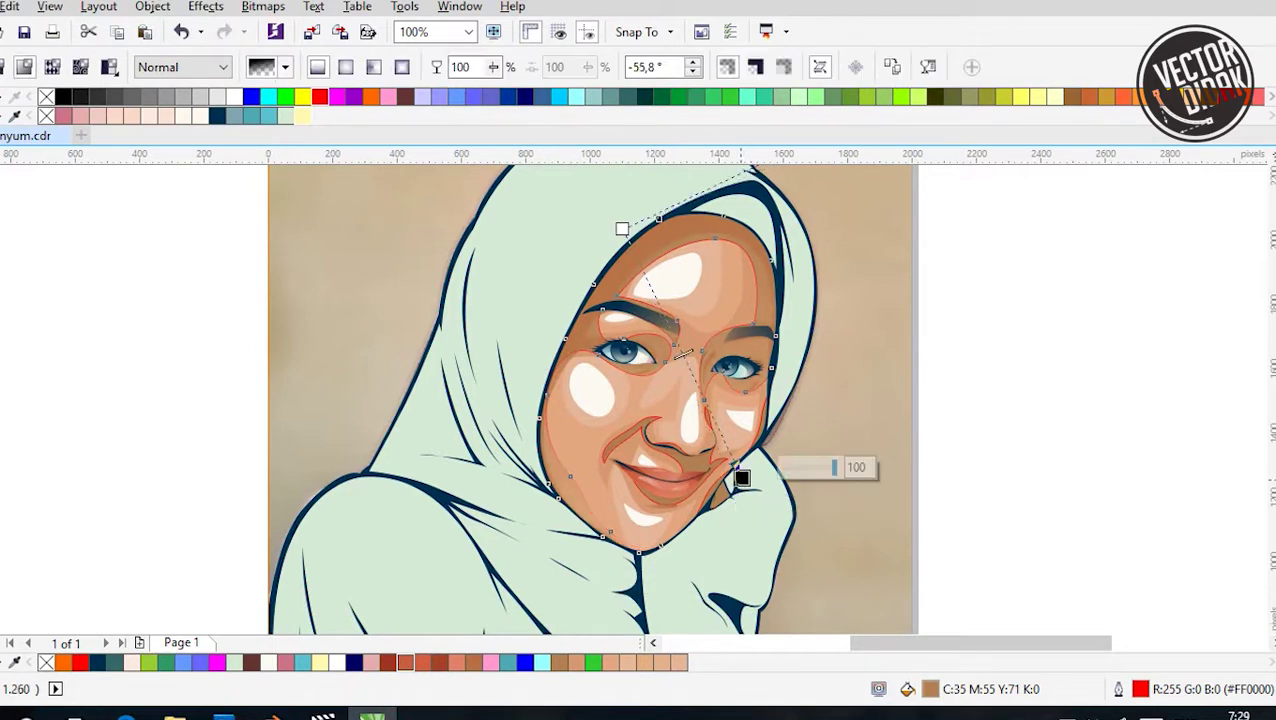
scroll(742, 478, "down", 1)
scroll(745, 470, "up", 2)
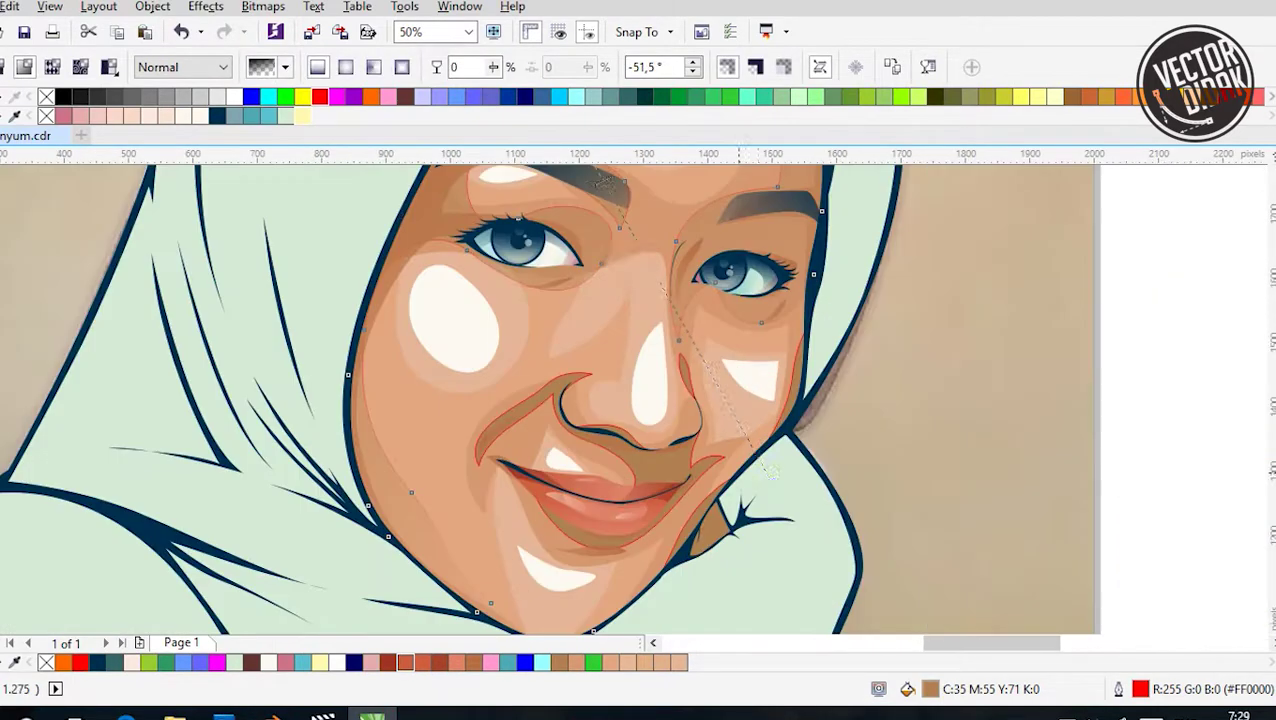
Fade the small shadow along the right side of the nose with a linear transparency at about 103°
scroll(755, 490, "down", 1)
scroll(755, 490, "up", 2)
left_click(742, 345)
left_click_drag(742, 345, 743, 331)
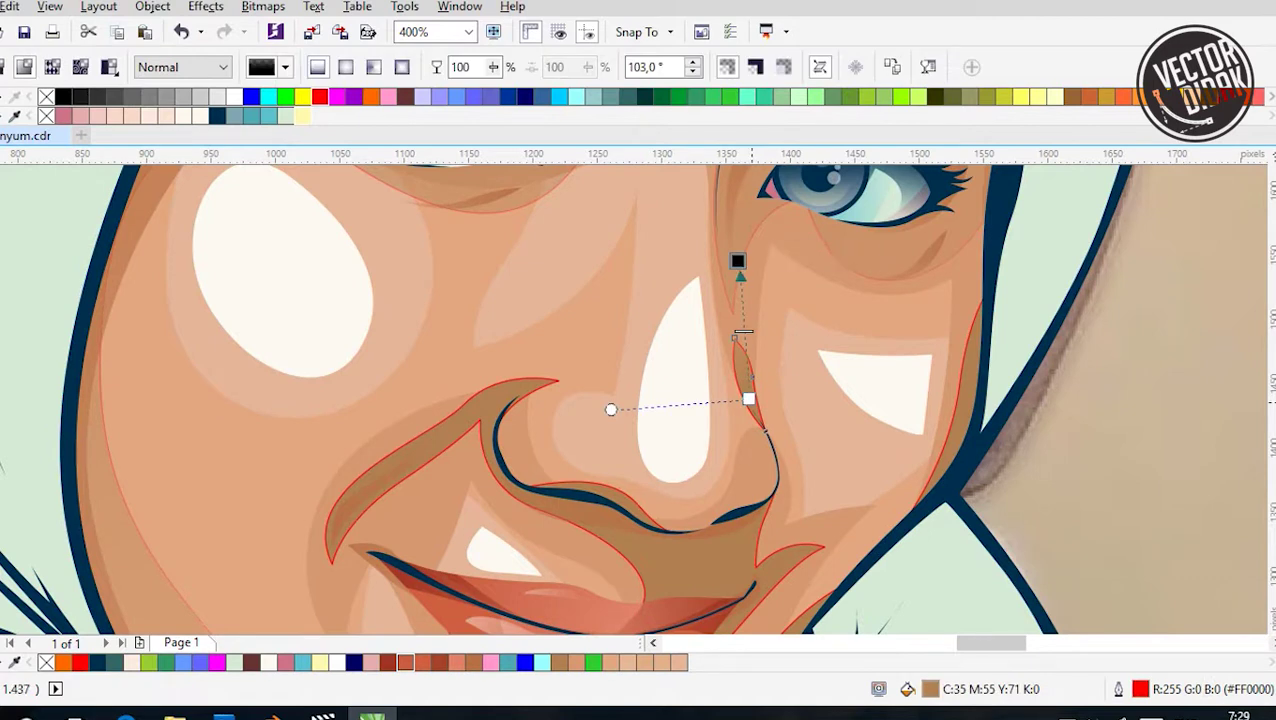
Fade the shadow around the nose and mouth with a linear transparency at about -149°
scroll(610, 281, "down", 1)
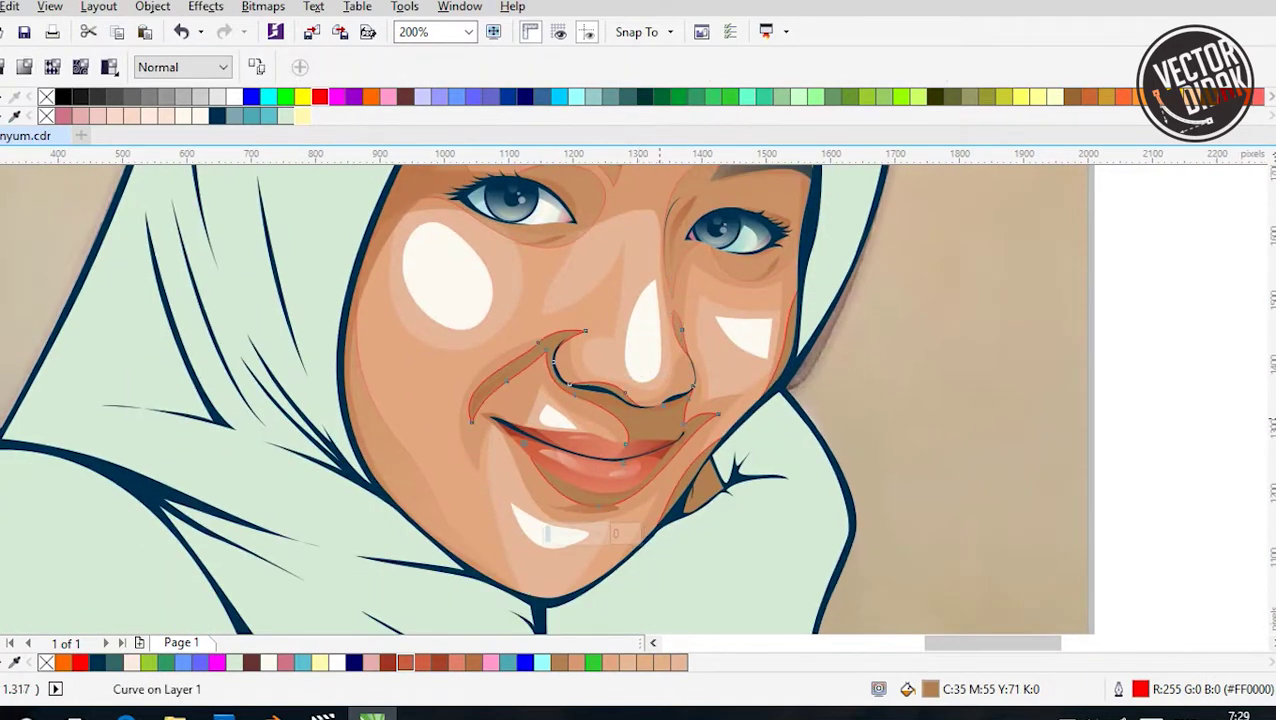
left_click_drag(463, 474, 409, 508)
left_click_drag(653, 418, 802, 343)
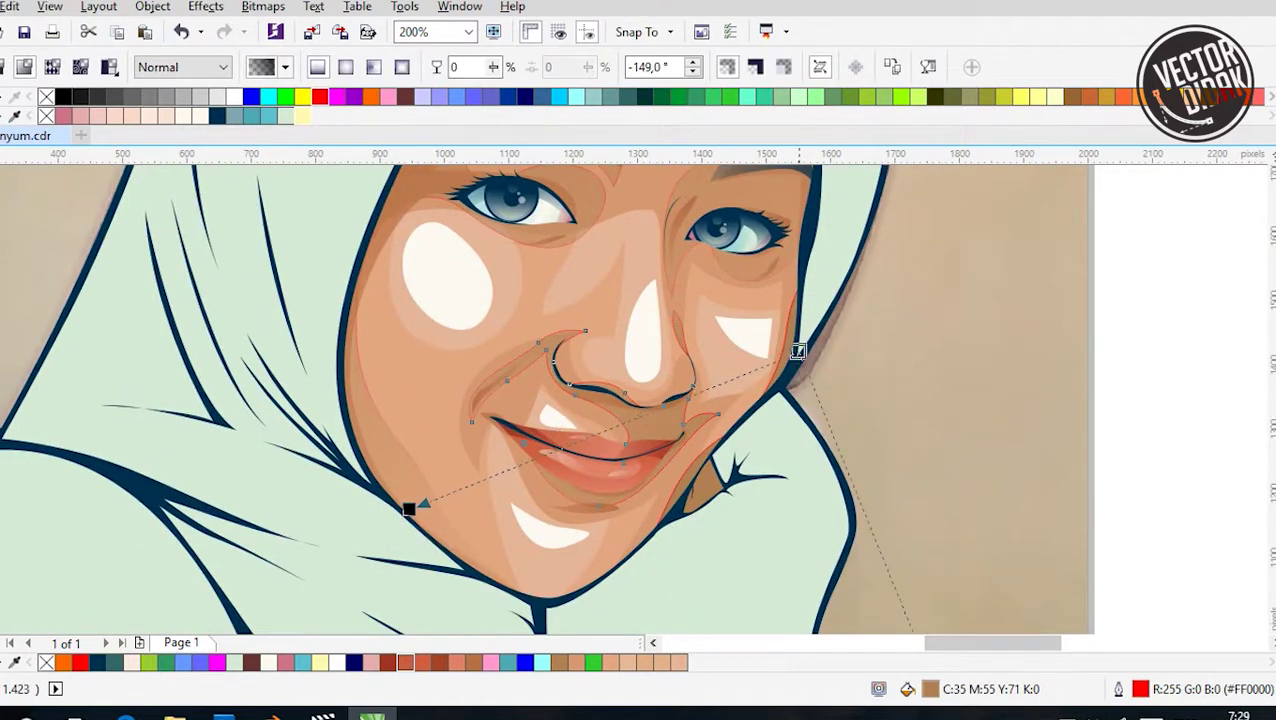
left_click(670, 516)
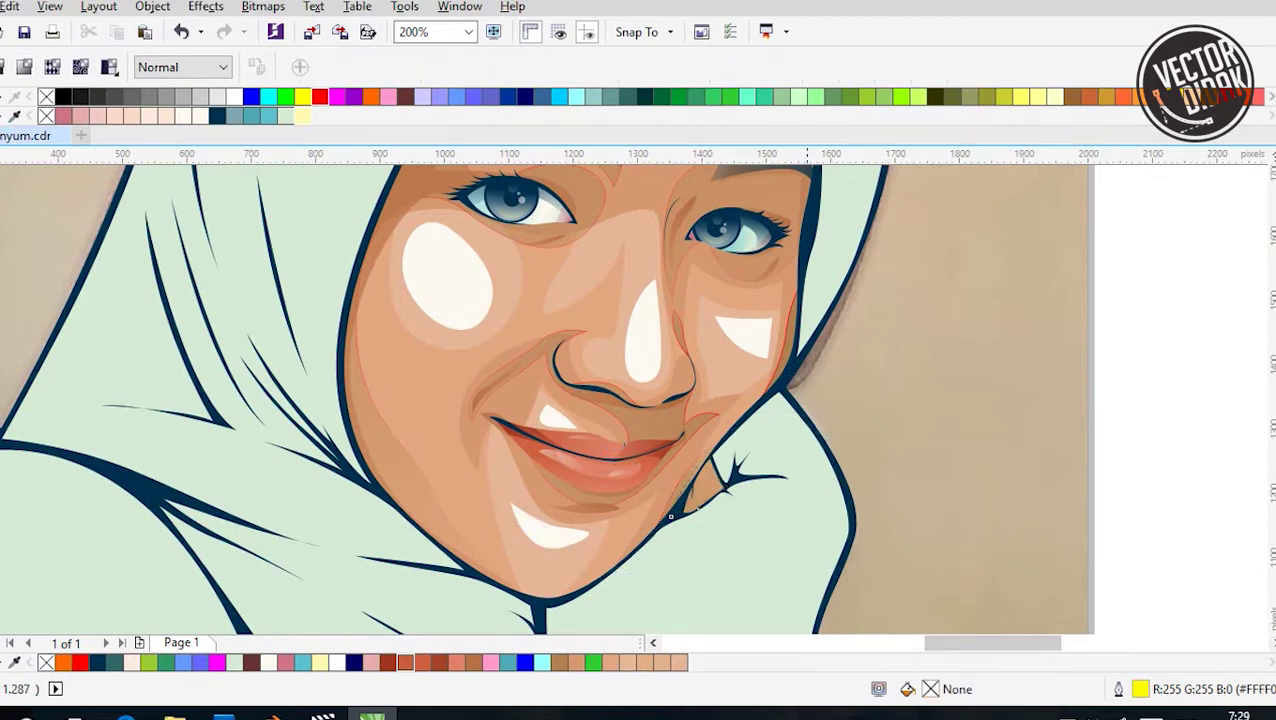
Fade the narrow shadow on the right cheek's outer edge with a linear transparency at about -138°
scroll(670, 516, "up", 1)
left_click(765, 440)
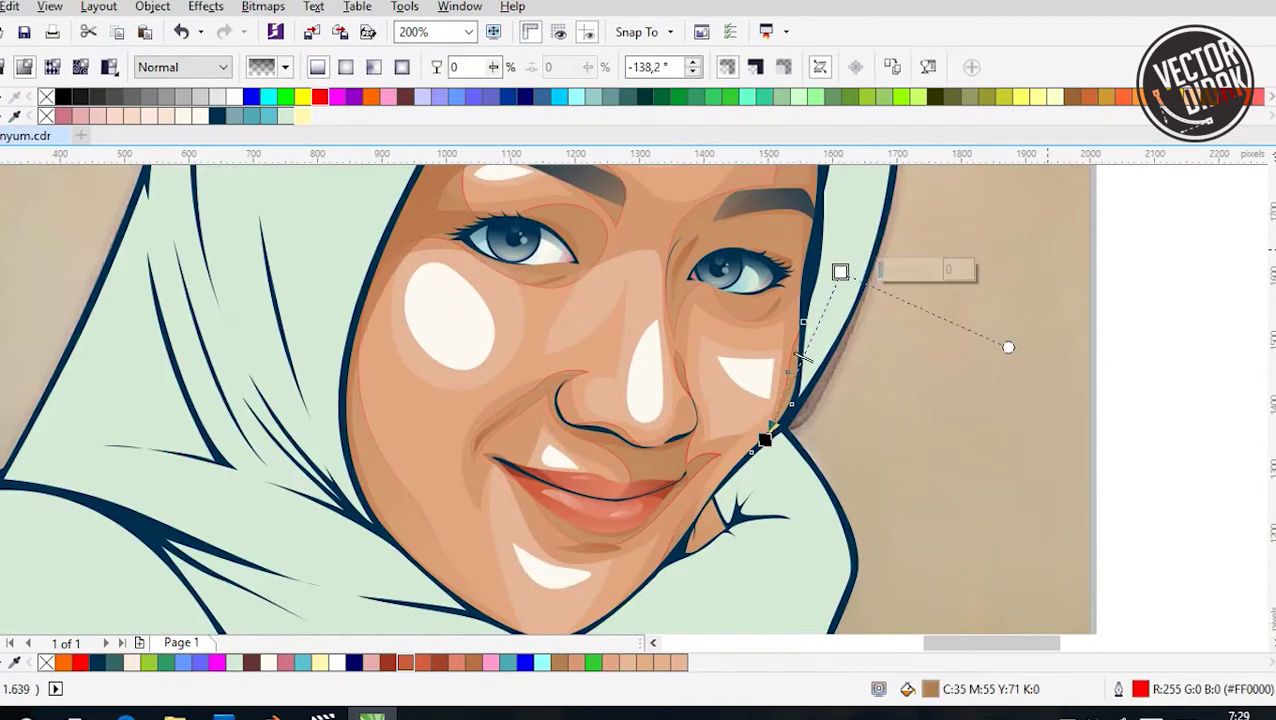
scroll(800, 354, "down", 1)
Select the mid-tone skin shape filled C17 M47 Y55 K0 and give it a magenta hairline outline
key("space")
scroll(800, 354, "down", 1)
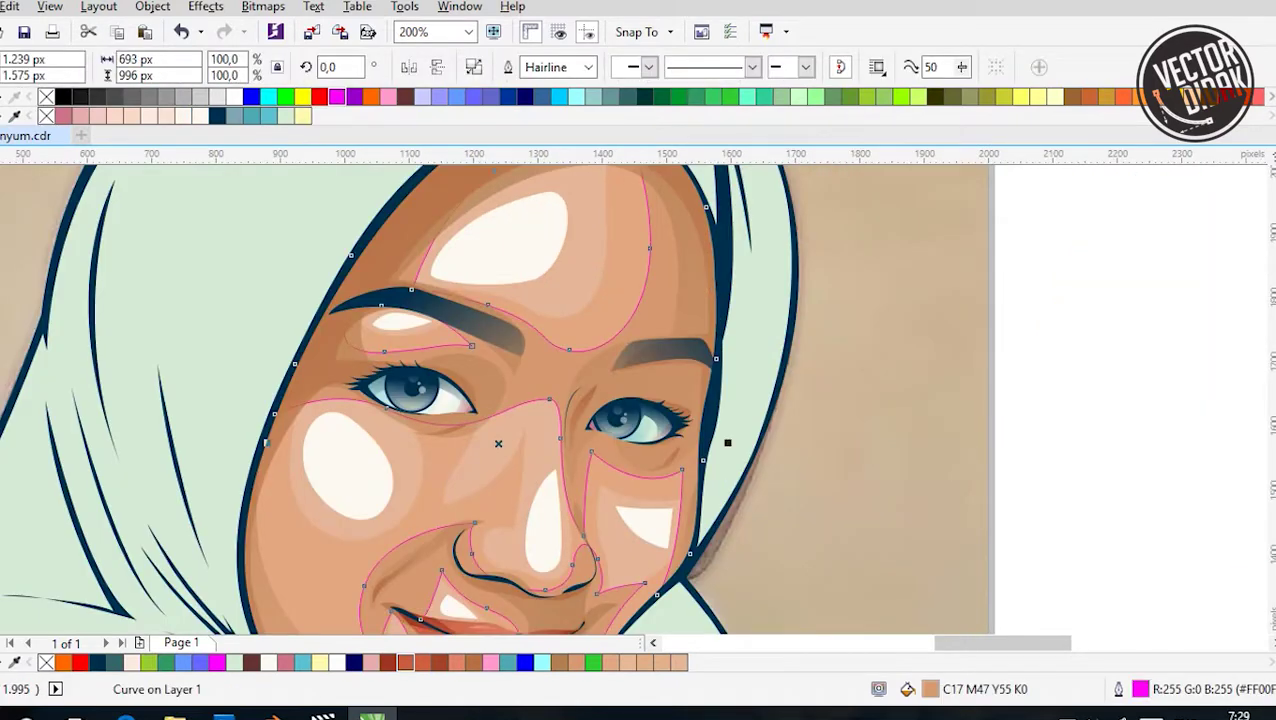
scroll(552, 311, "down", 1)
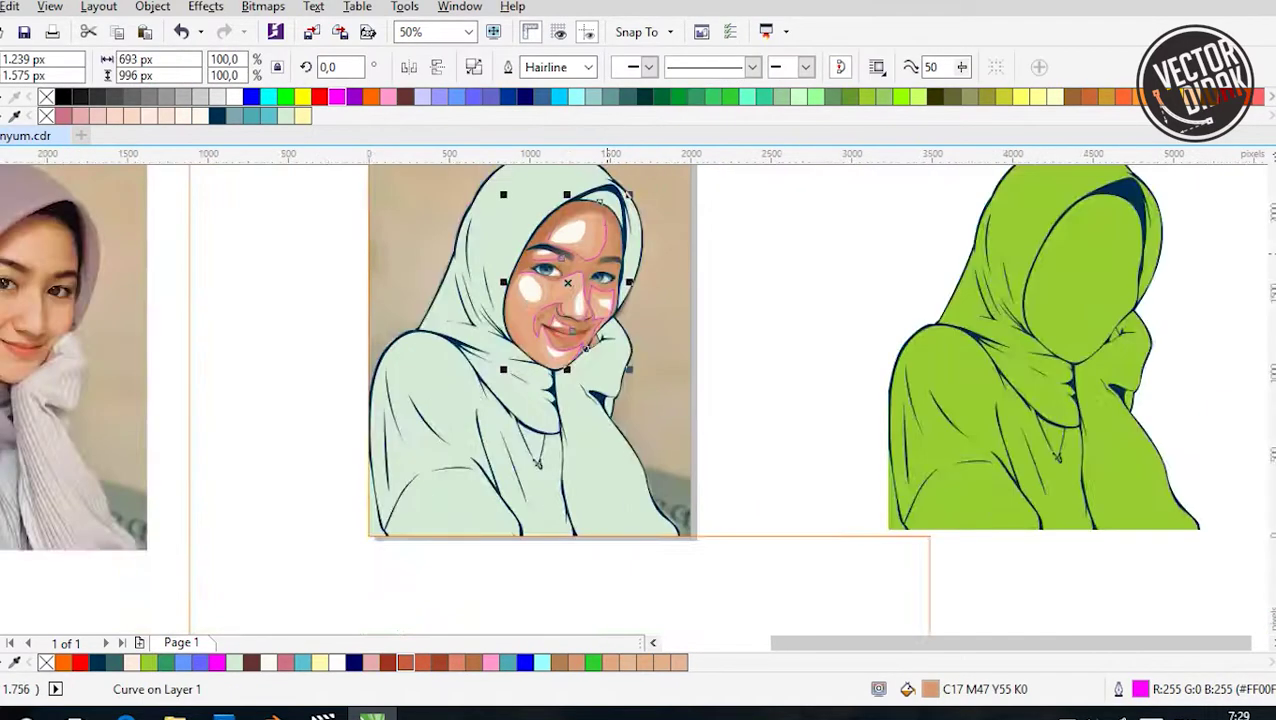
scroll(650, 330, "up", 1)
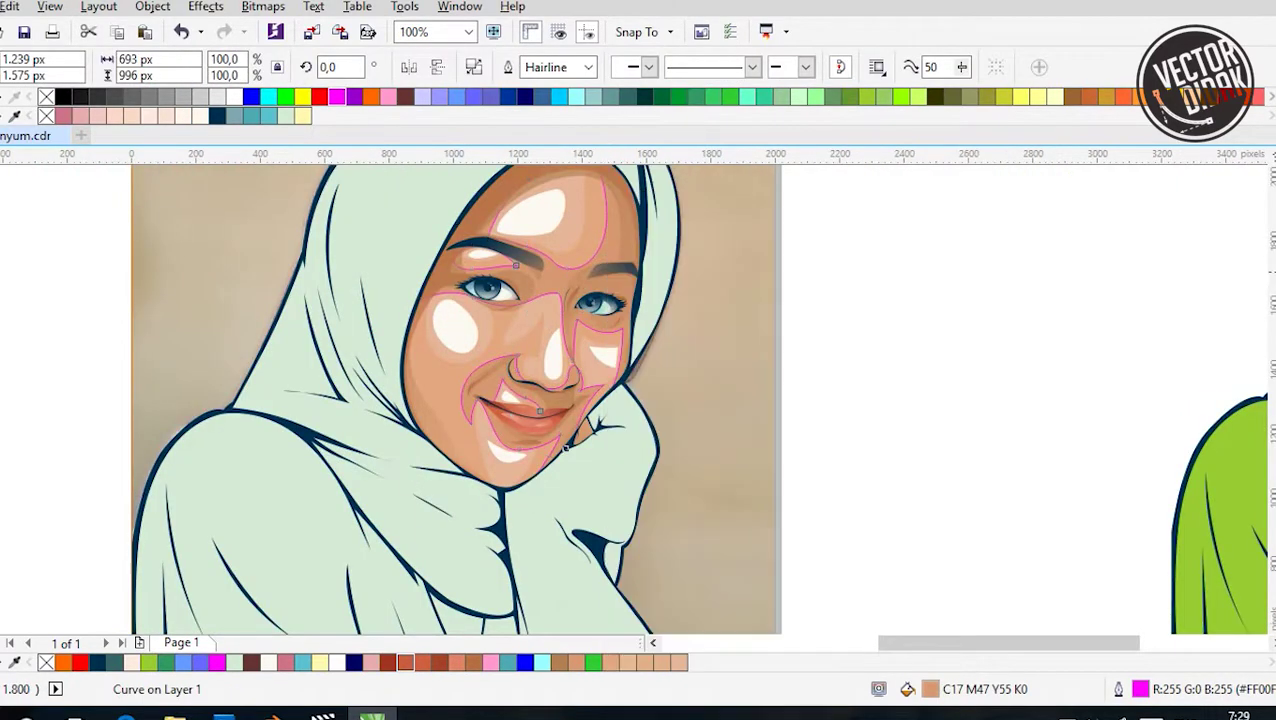
scroll(450, 400, "left", 1)
Break the mid-tone shape apart and fade its nose-and-mouth piece with a linear transparency at about 149°
key("F10")
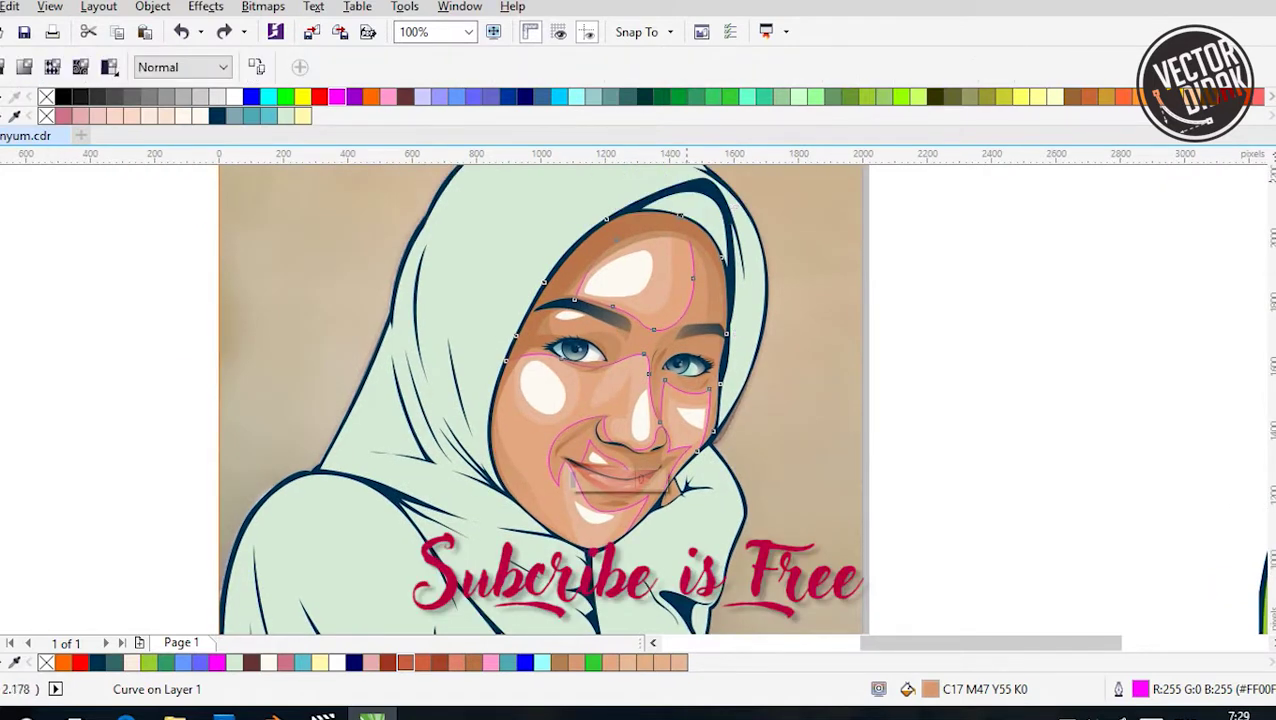
scroll(608, 506, "up", 1)
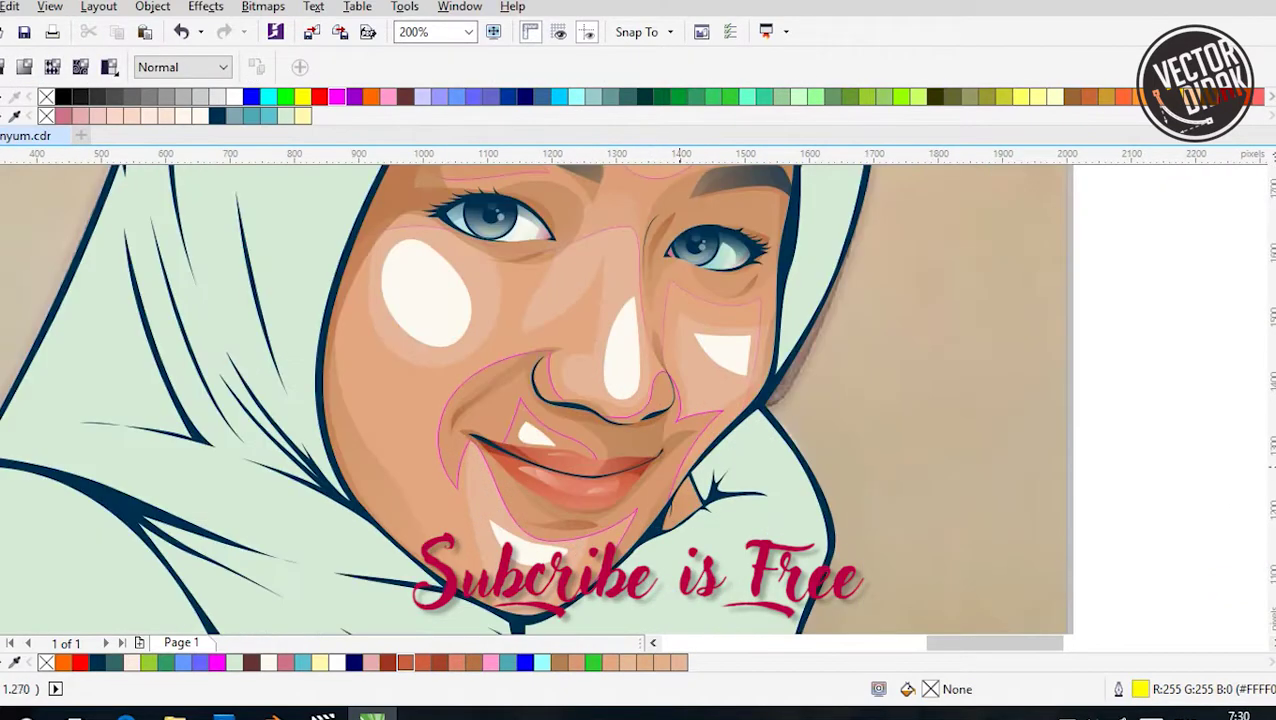
scroll(609, 423, "down", 1)
scroll(609, 423, "down", 1)
left_click_drag(789, 423, 454, 237)
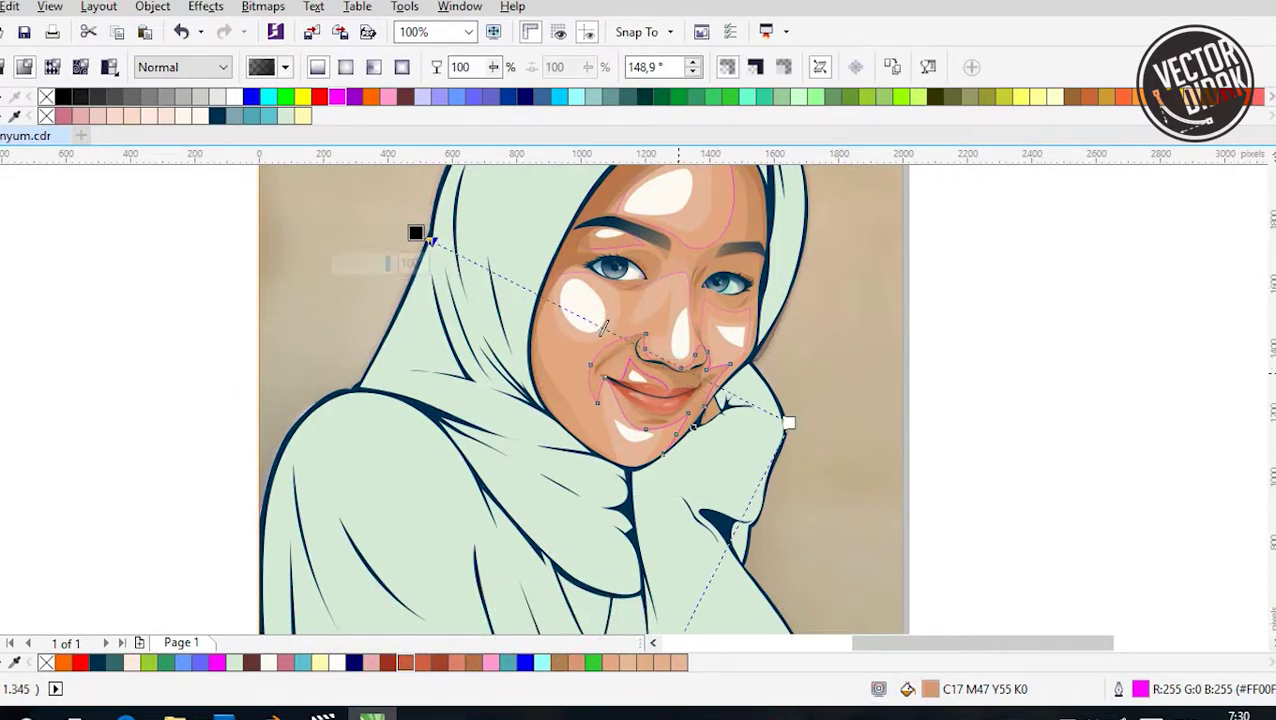
scroll(583, 327, "down", 1)
scroll(600, 300, "up", 1)
key("space")
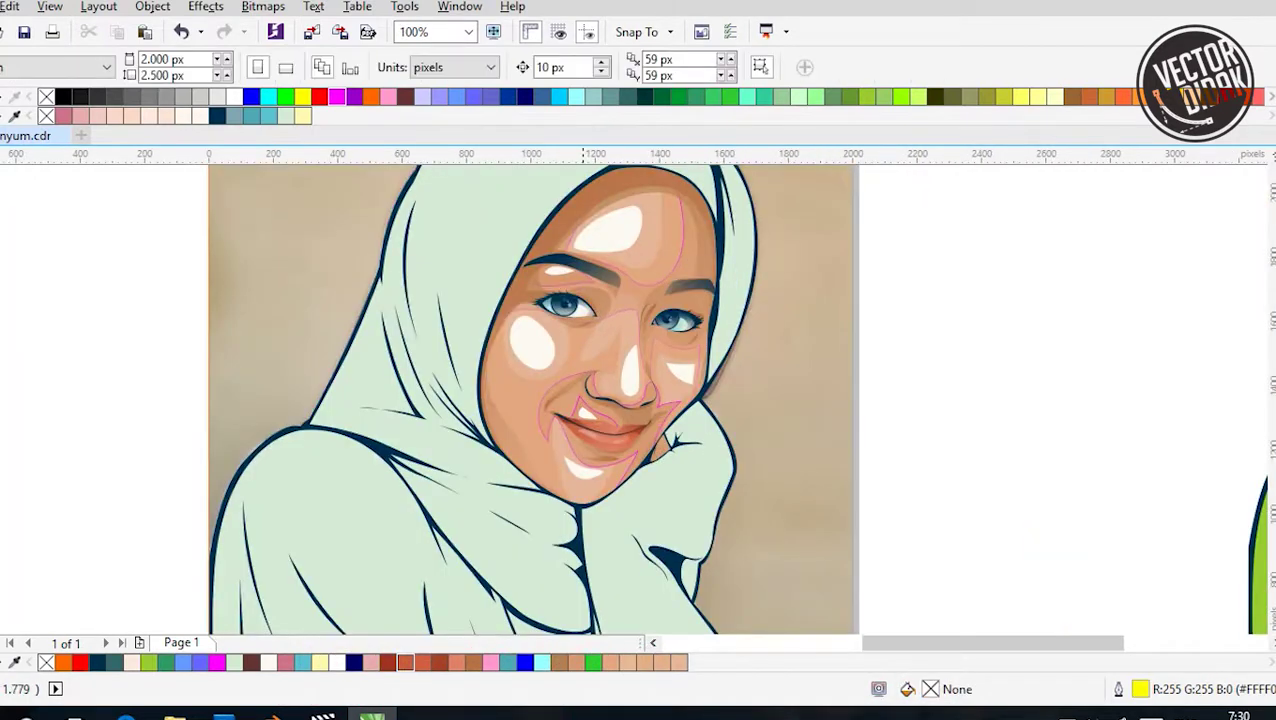
Remove the magenta outlines from the mid-tone pieces on the face
scroll(620, 290, "up", 2)
scroll(754, 350, "down", 3)
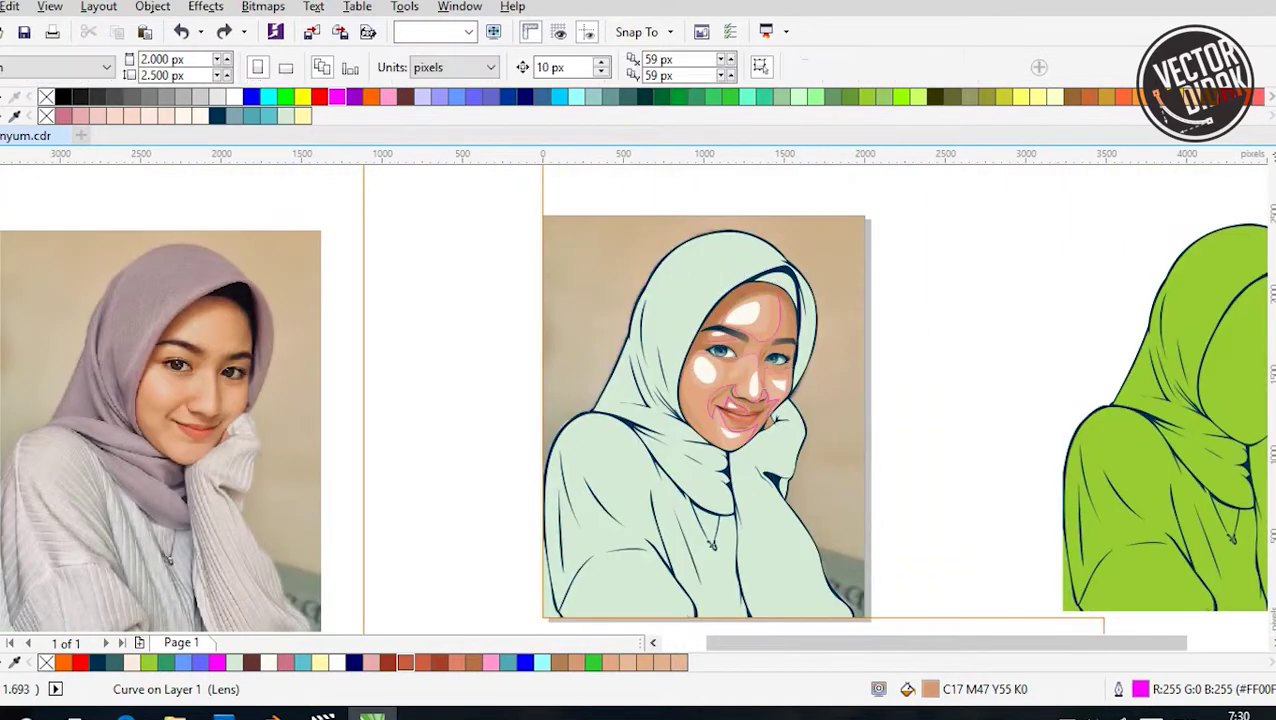
key("Escape")
scroll(777, 337, "up", 3)
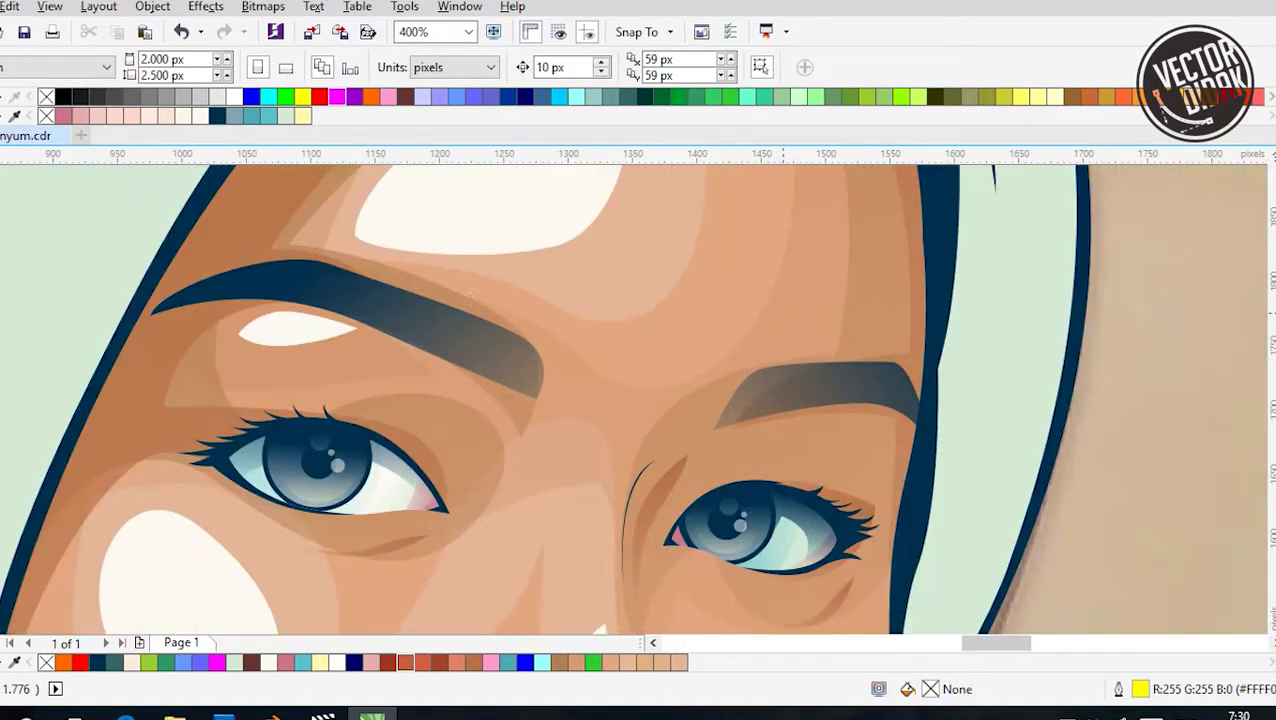
Give the lighter skin shape filled C11 M42 Y48 K0 a red hairline outline and break it apart
scroll(777, 337, "down", 1)
left_click(777, 337)
scroll(580, 346, "down", 1)
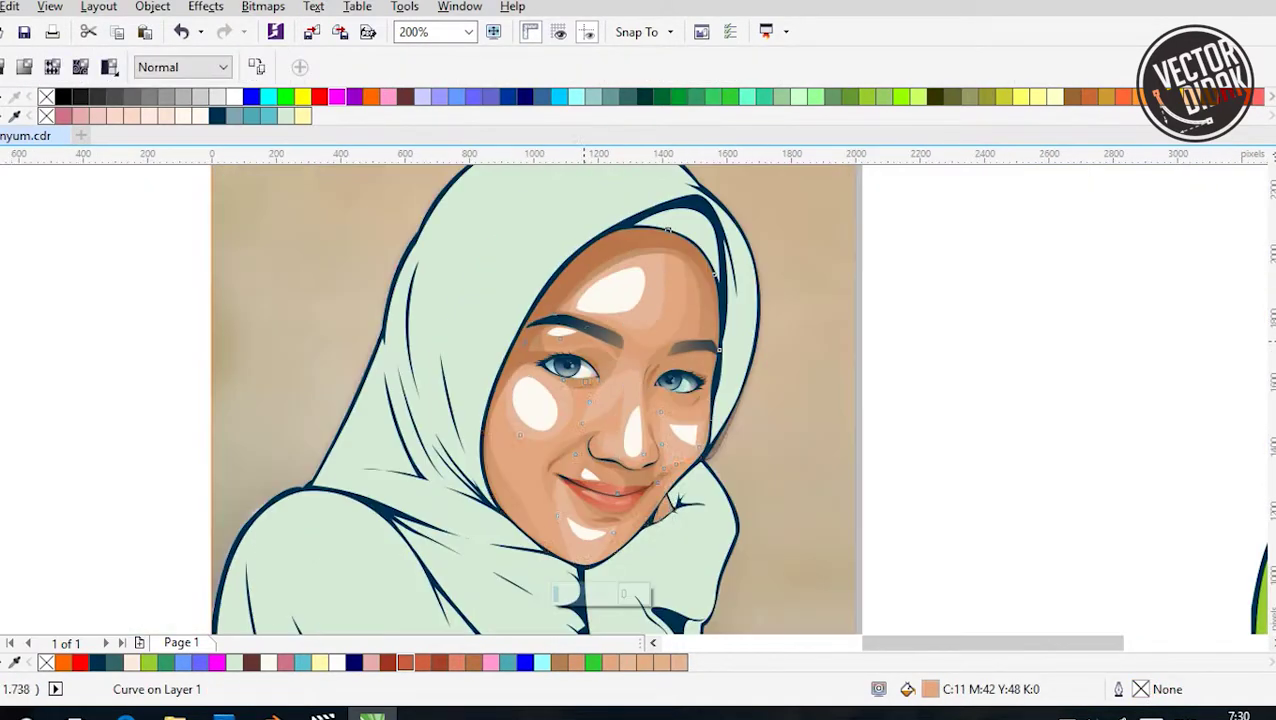
right_click(648, 178)
left_click(720, 268)
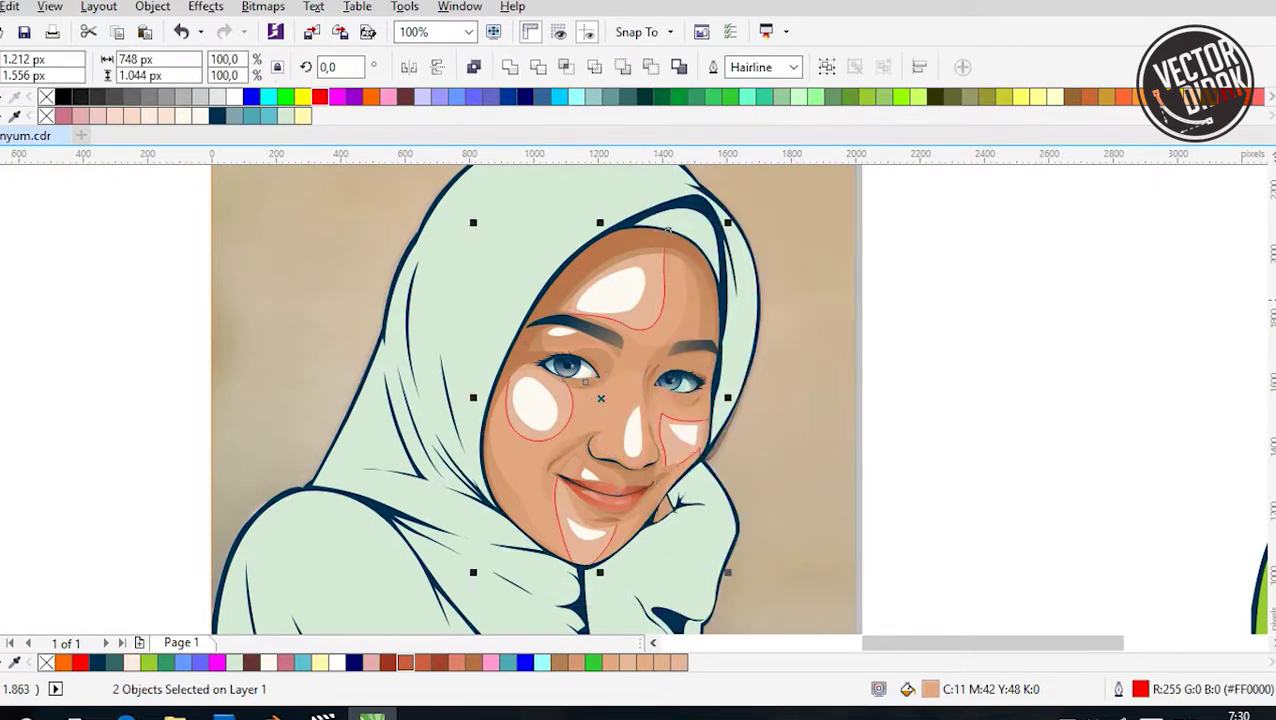
right_click(655, 180)
left_click(720, 266)
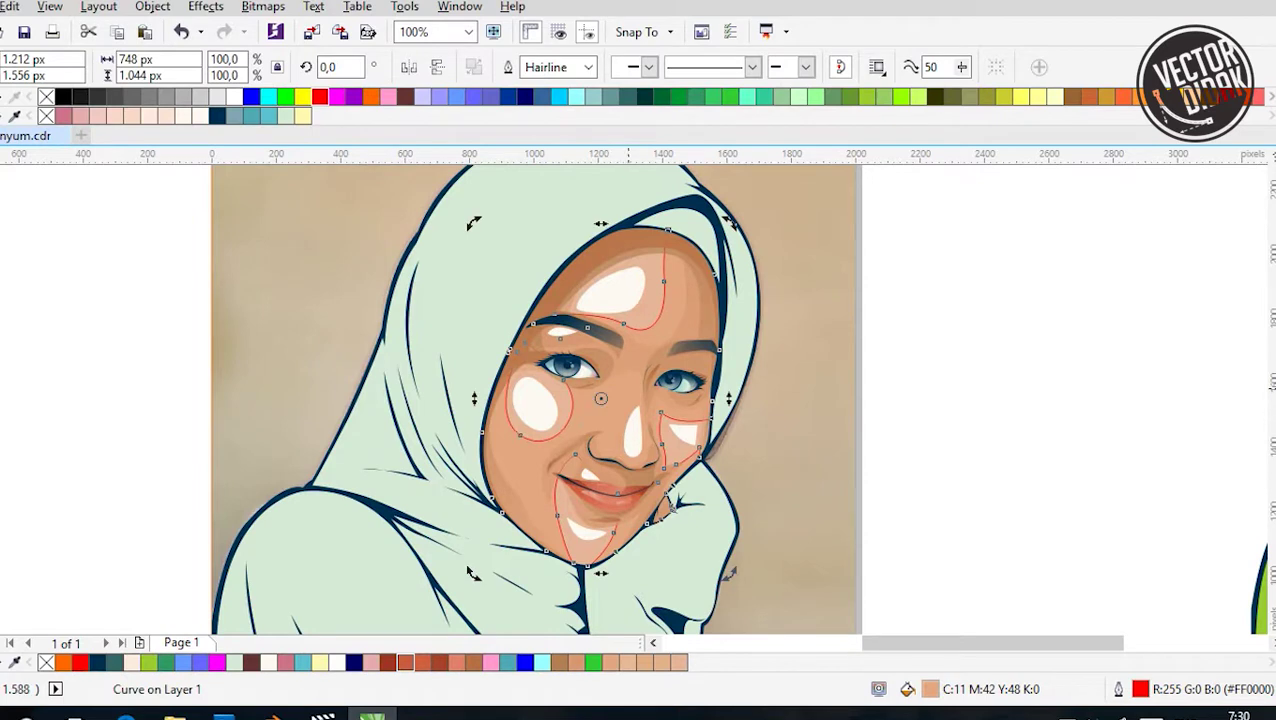
Combine the light nose piece with the rest of the red-outlined lighter skin shape
left_click(672, 416)
scroll(672, 416, "up", 1)
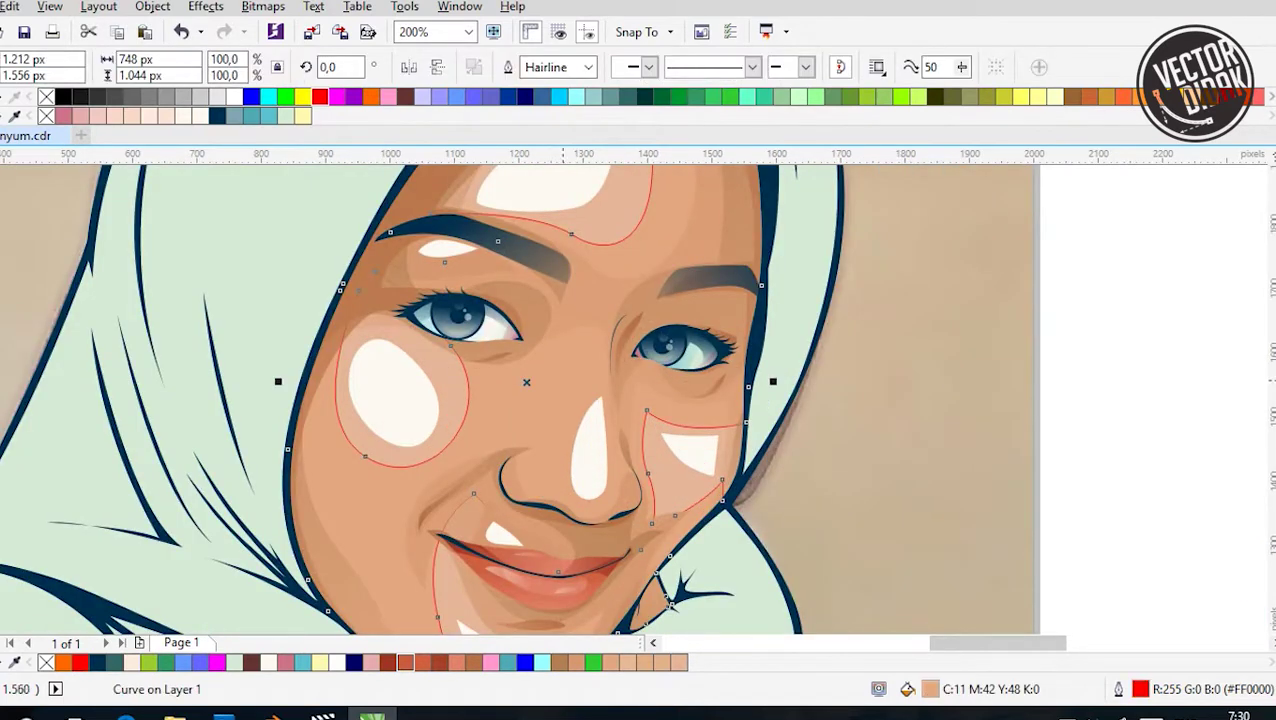
key("Escape")
left_click(668, 601)
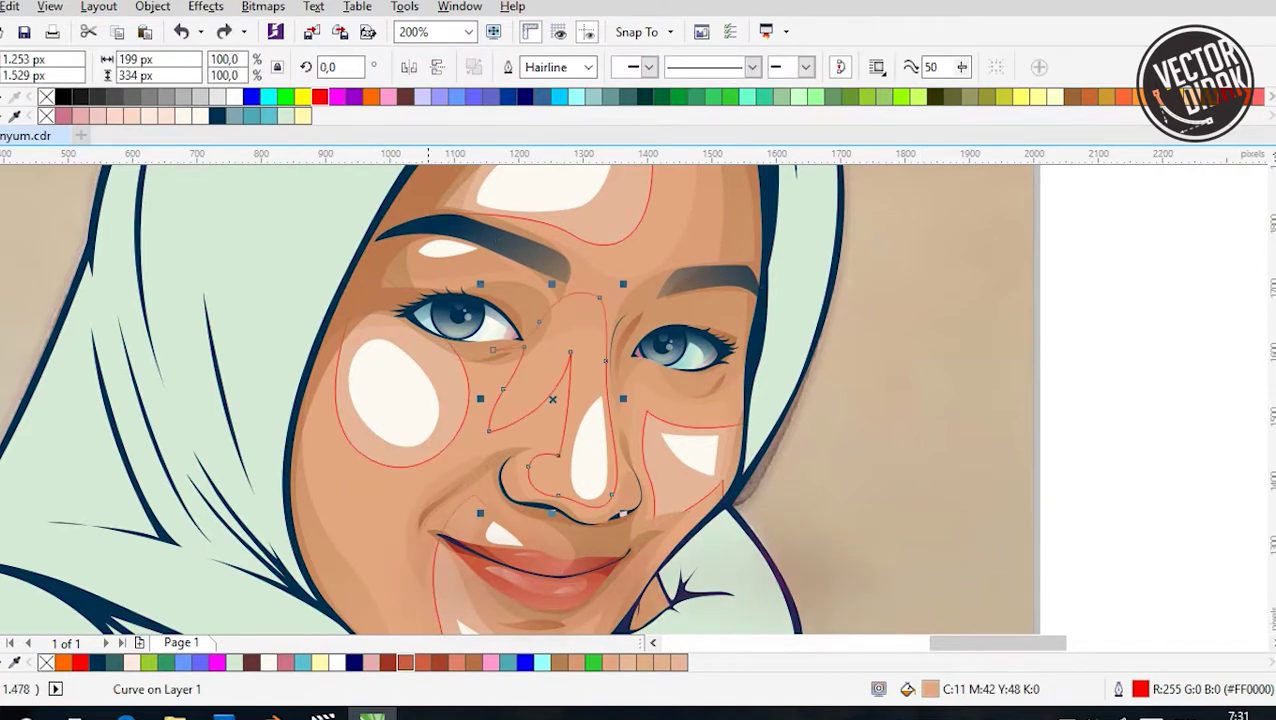
left_click(669, 602, "shift")
key("ctrl+l")
key("Escape")
scroll(670, 603, "down", 1)
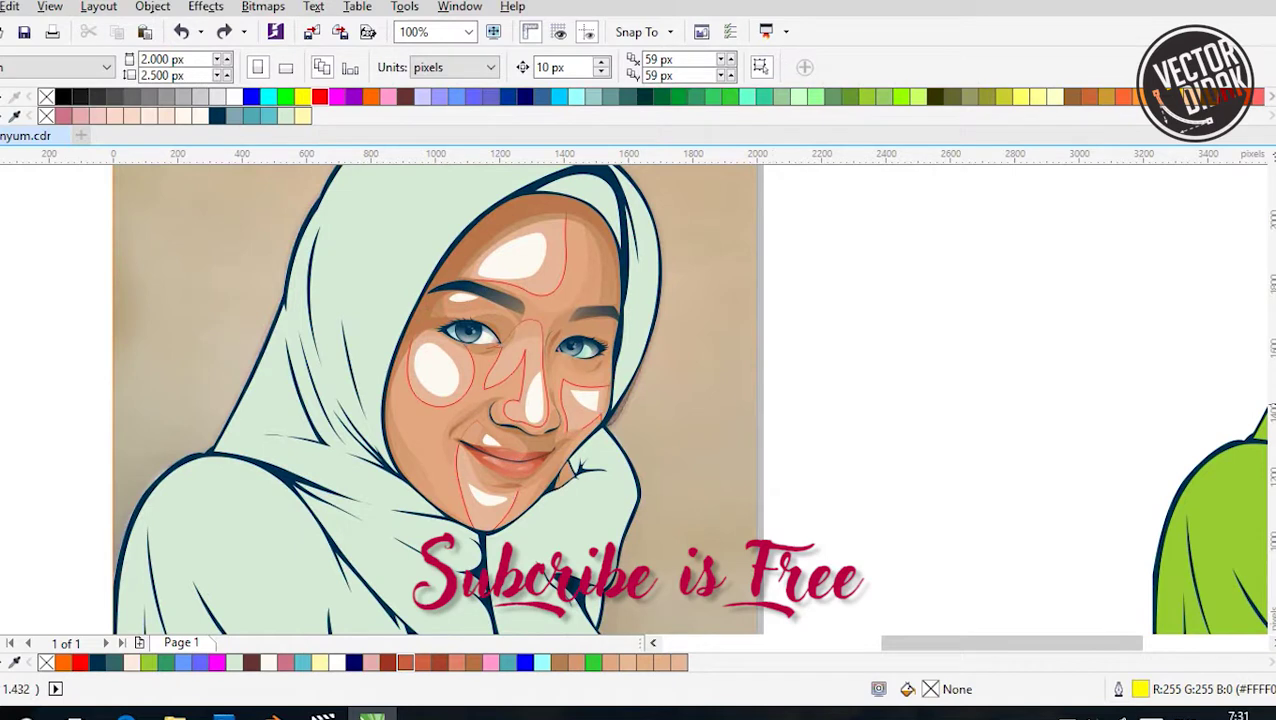
Fade the combined lighter skin shape with a linear transparency at about 144° and remove its red outline
left_click(500, 400)
left_click_drag(421, 269, 458, 258)
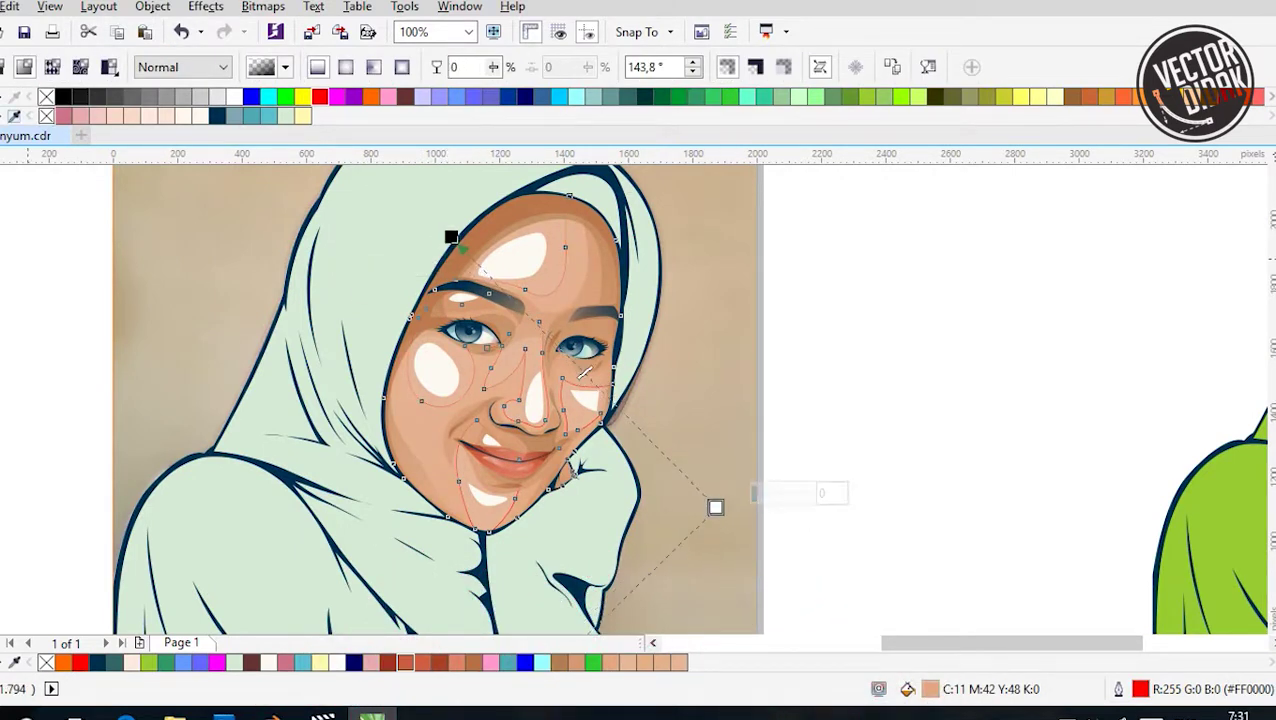
key("Escape")
scroll(584, 373, "up", 1)
scroll(584, 373, "down", 1)
scroll(584, 373, "up", 1)
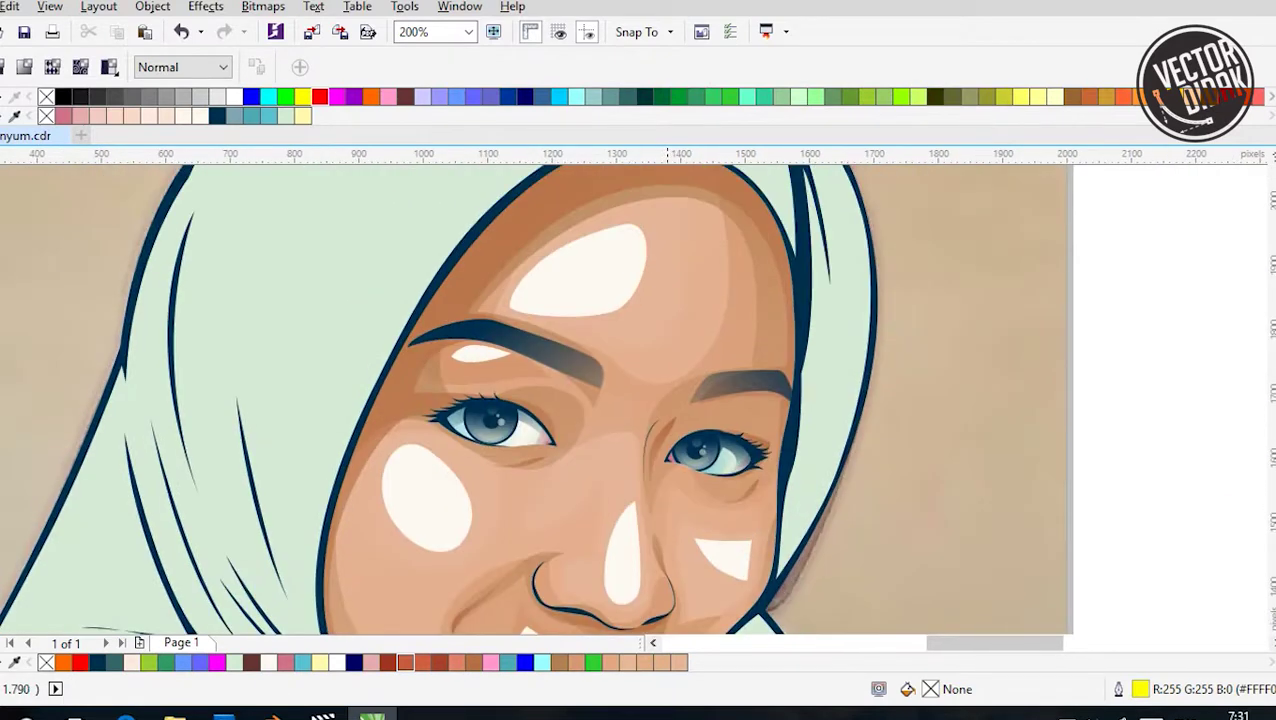
key("space")
scroll(460, 250, "down", 1)
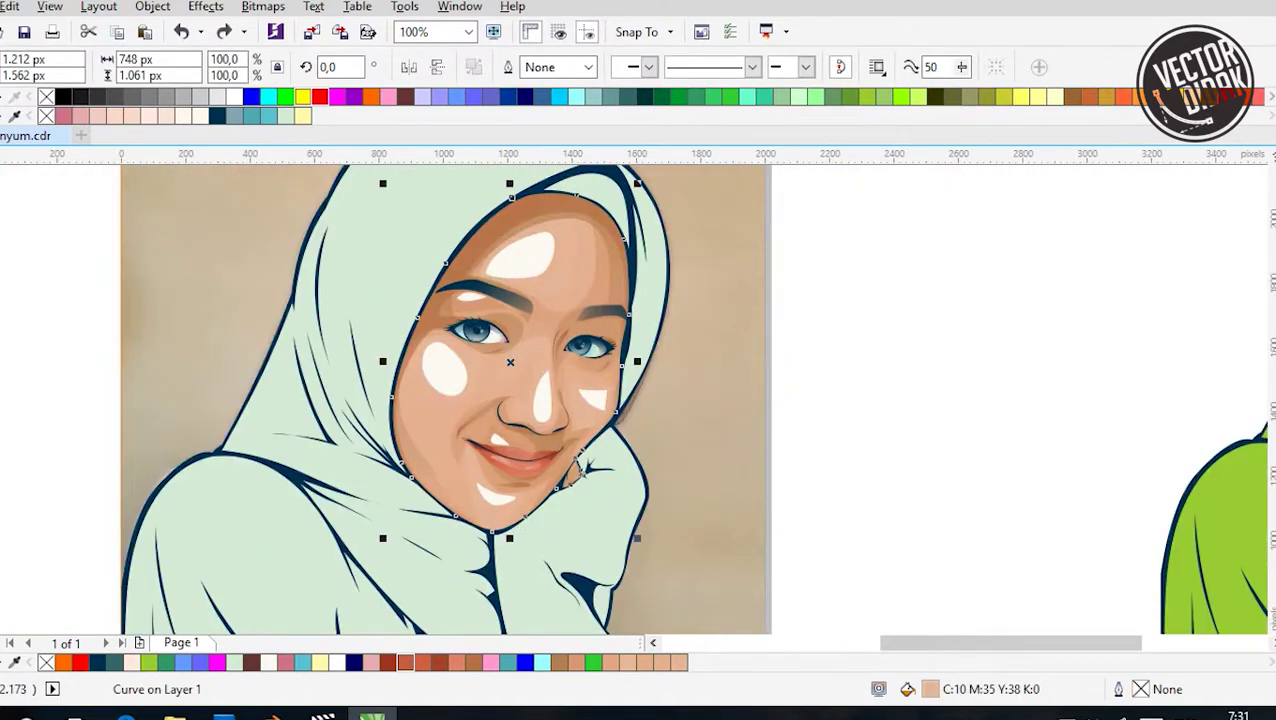
scroll(560, 400, "up", 1)
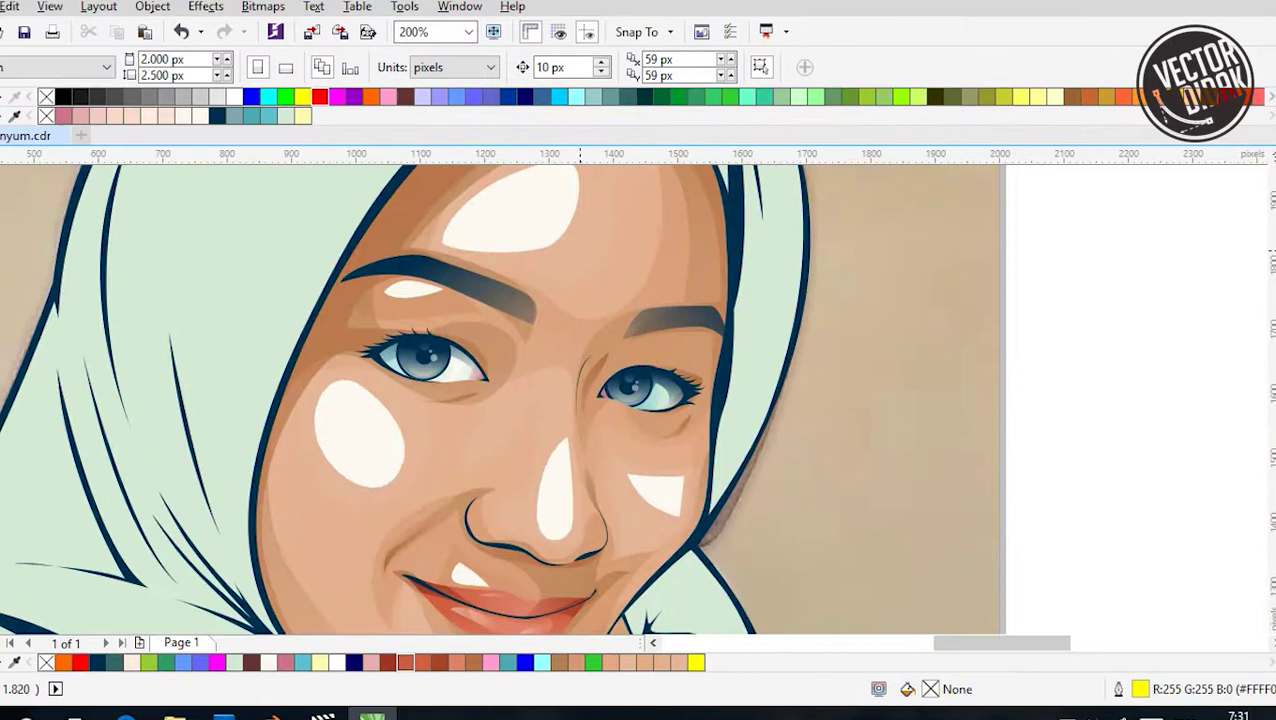
scroll(560, 400, "down", 1)
left_click_drag(634, 455, 880, 490)
key("Delete")
Fade the combined near-white face highlights, filled C0 M3 Y6 K0, with a linear transparency at about 12°
scroll(567, 238, "up", 2)
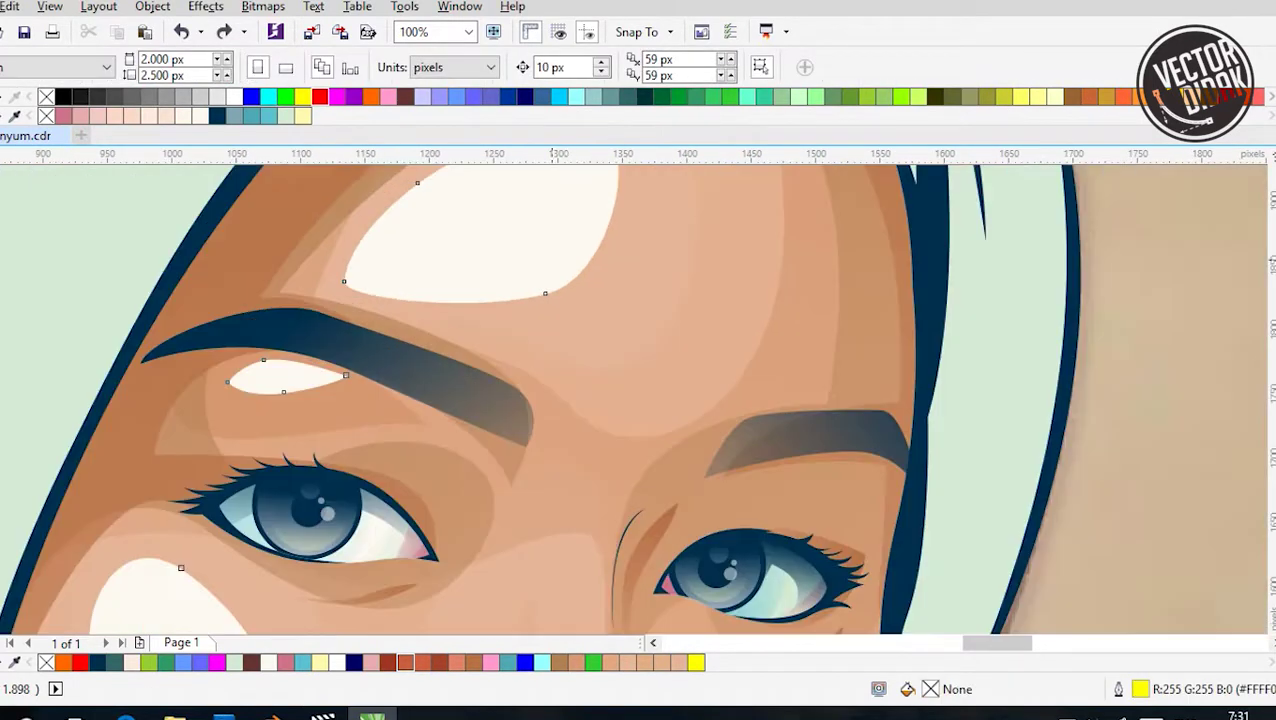
left_click(285, 370)
scroll(600, 427, "down", 1)
key("space")
left_click_drag(605, 305, 713, 289)
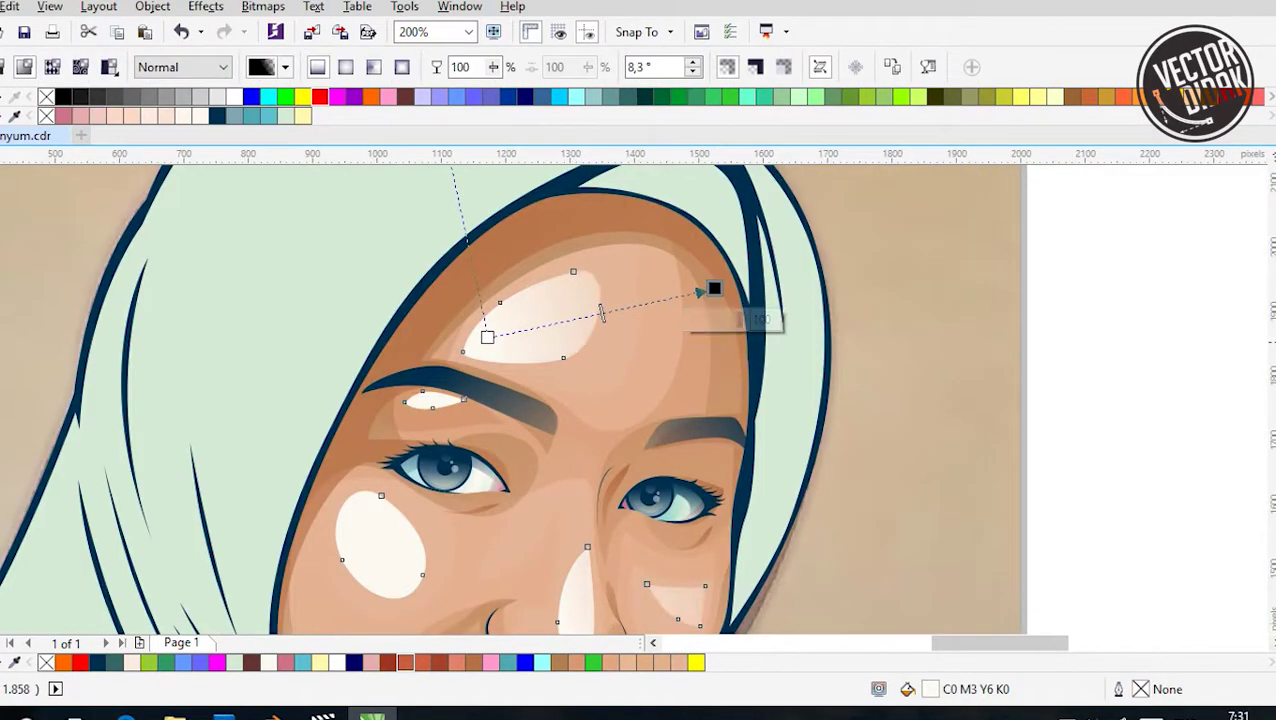
left_click_drag(456, 355, 310, 408)
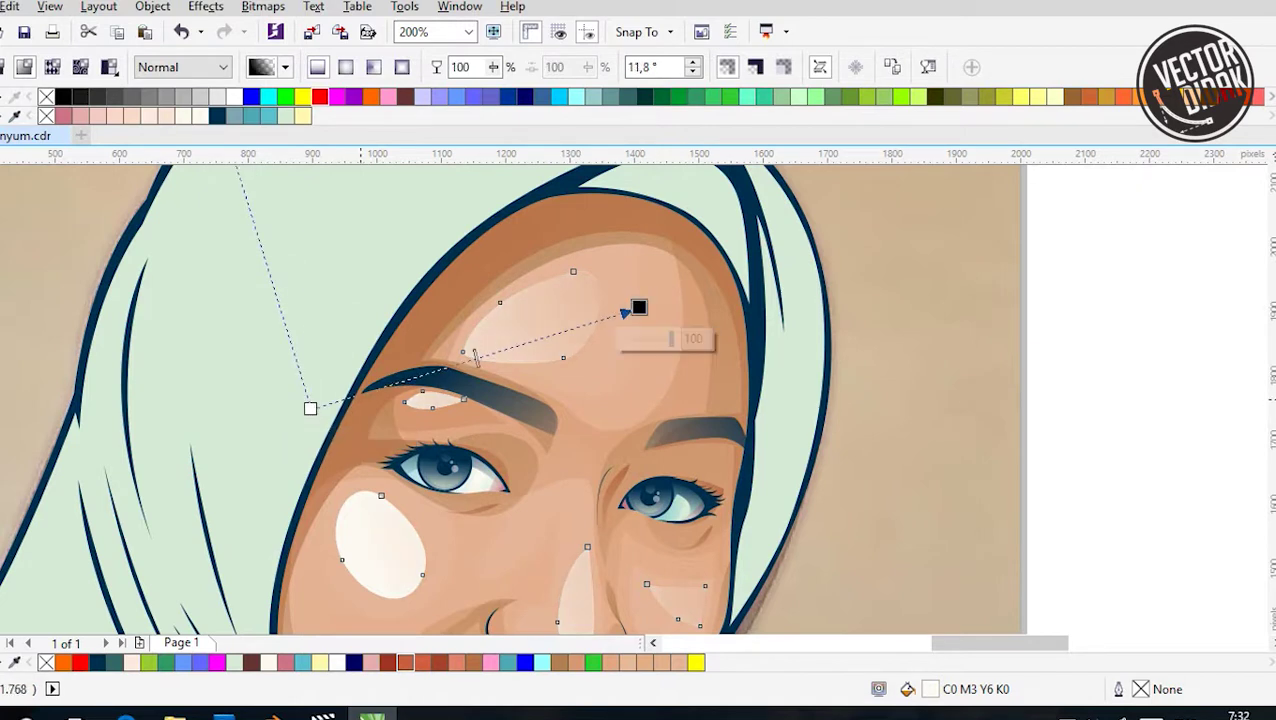
scroll(475, 358, "up", 1)
scroll(475, 358, "down", 1)
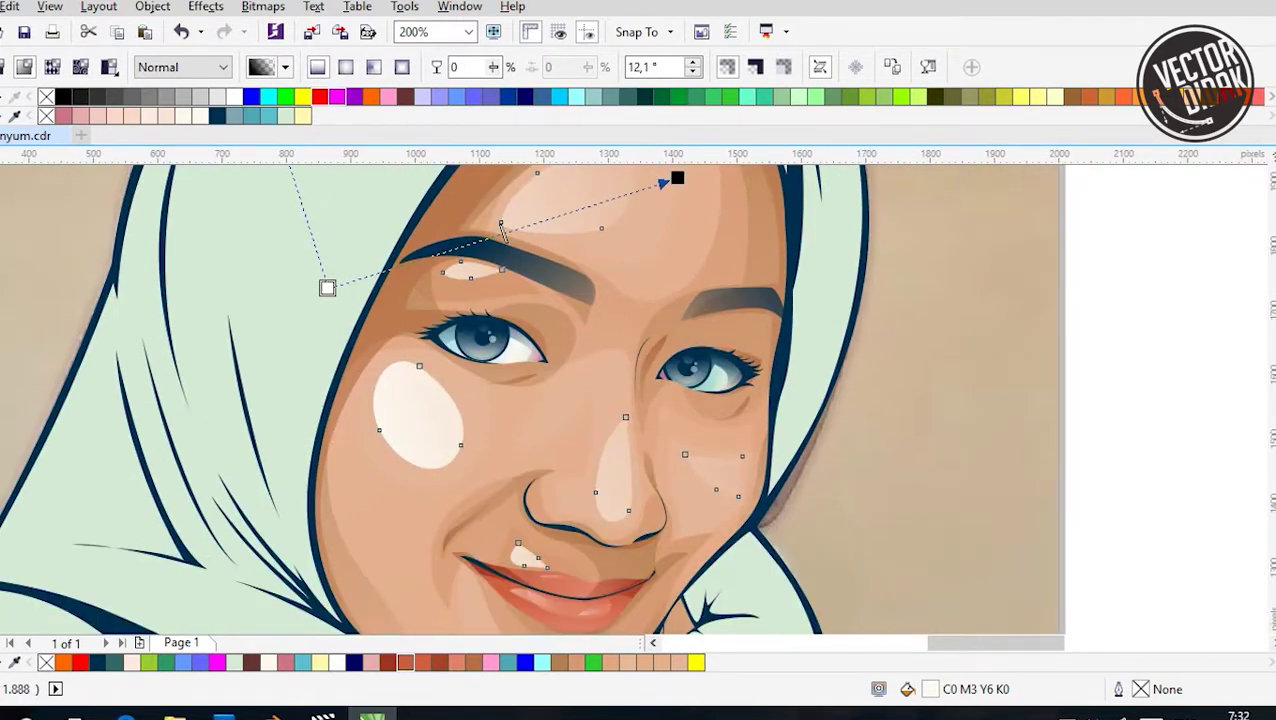
Break the face highlights apart into separate pieces and give them magenta hairline outlines
right_click(424, 178)
left_click(480, 265)
scroll(500, 400, "down", 2)
key("F10")
key("space")
key("Escape")
Redirect the linear transparency of the oval left cheek highlight to about 124°
left_click(485, 305)
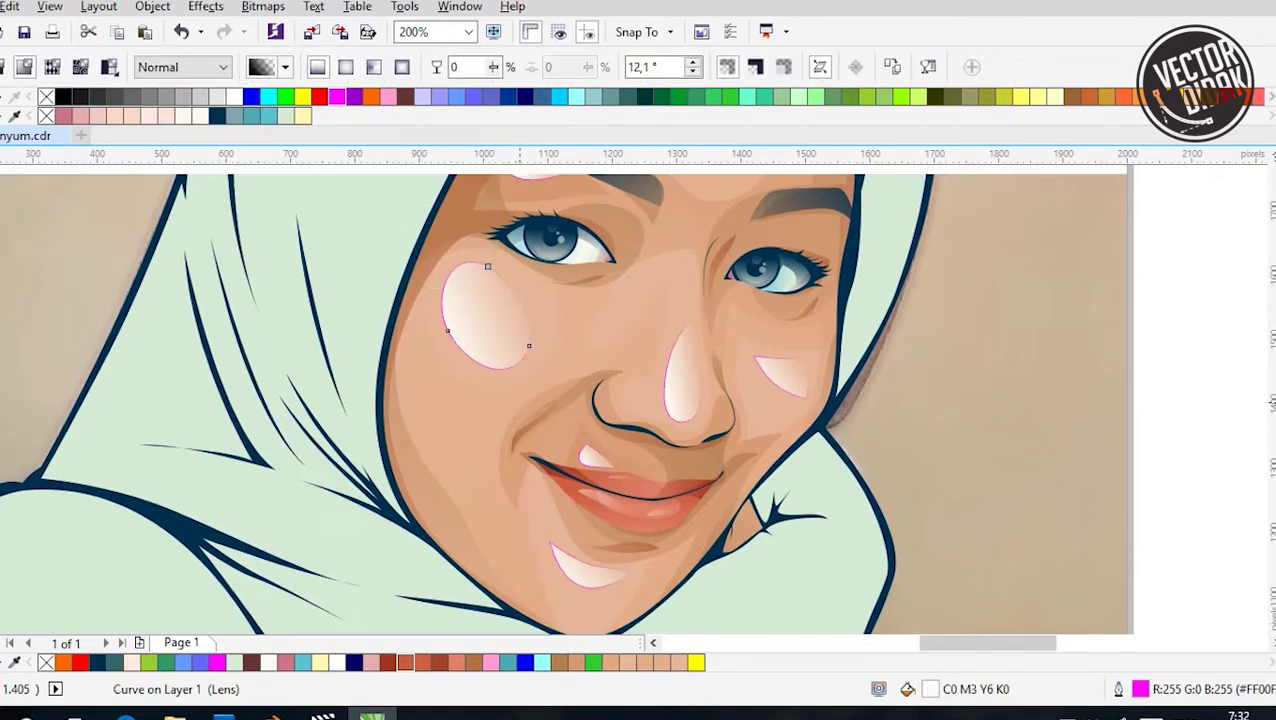
left_click_drag(498, 270, 598, 541)
left_click_drag(541, 341, 458, 287)
scroll(447, 255, "down", 2)
scroll(430, 240, "up", 2)
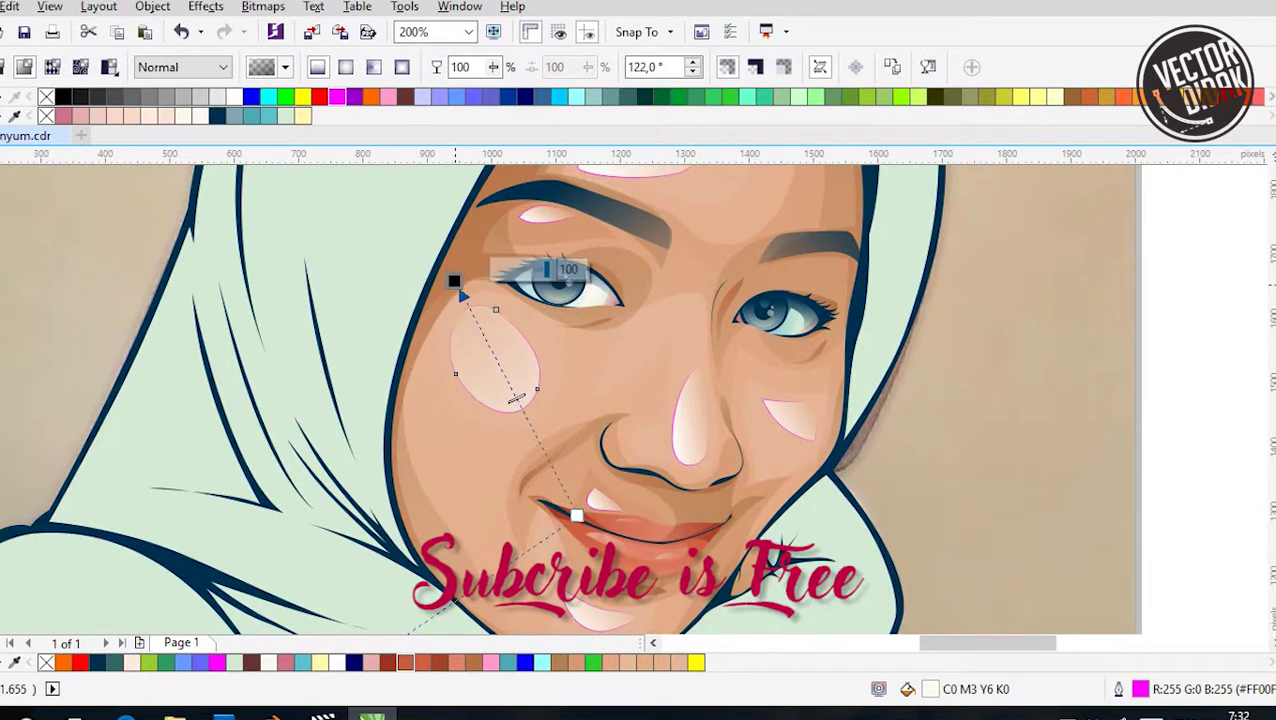
left_click_drag(577, 515, 520, 640)
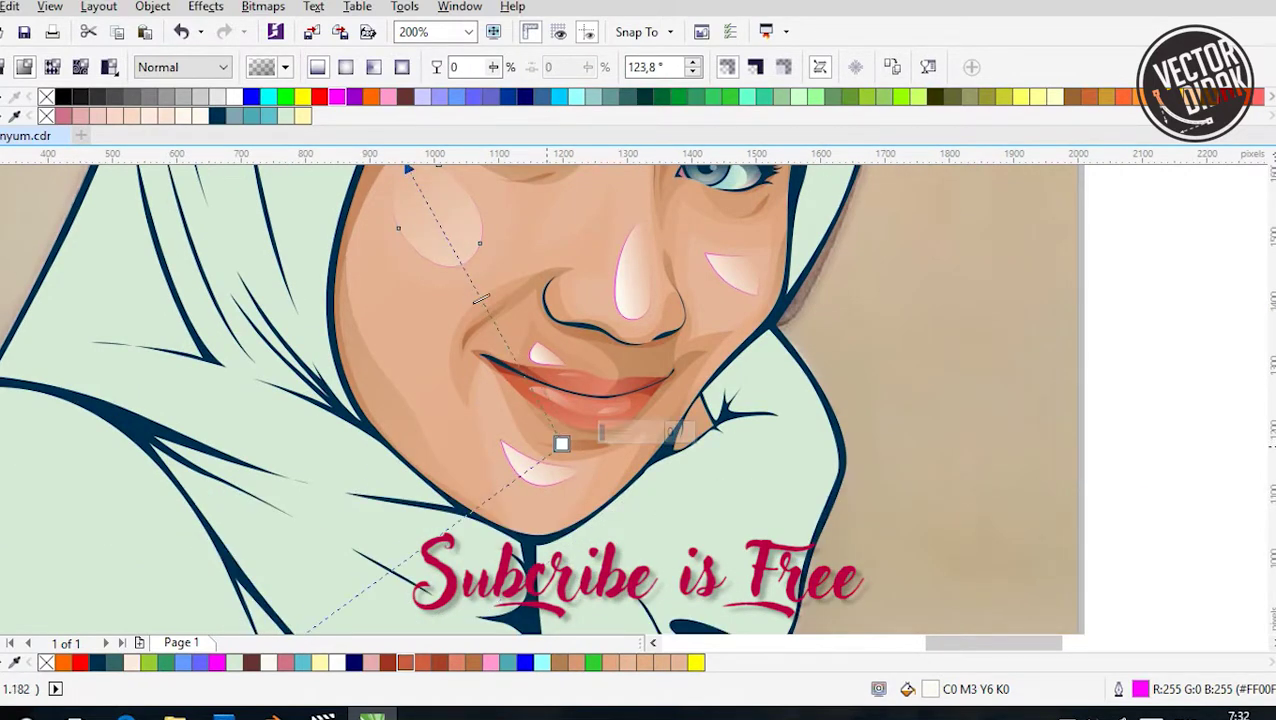
Adjust the linear transparencies to soften the highlights under the left eyebrow, on the nose and on the right cheek
scroll(400, 300, "up", 1)
left_click_drag(442, 299, 202, 420)
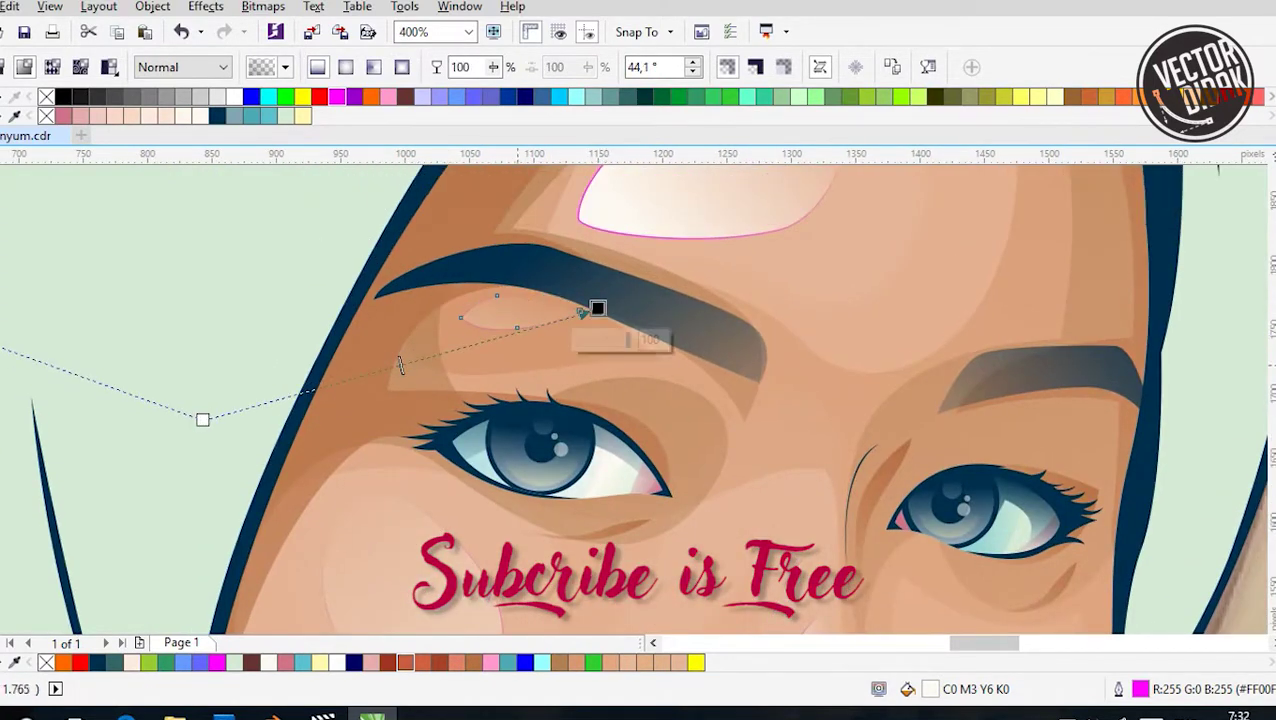
scroll(202, 420, "down", 1)
left_click_drag(535, 391, 373, 493)
left_click_drag(428, 358, 416, 576)
Soften the small highlight above the upper lip by adjusting its linear transparency
scroll(416, 576, "down", 2)
left_click(338, 345)
scroll(336, 335, "up", 1)
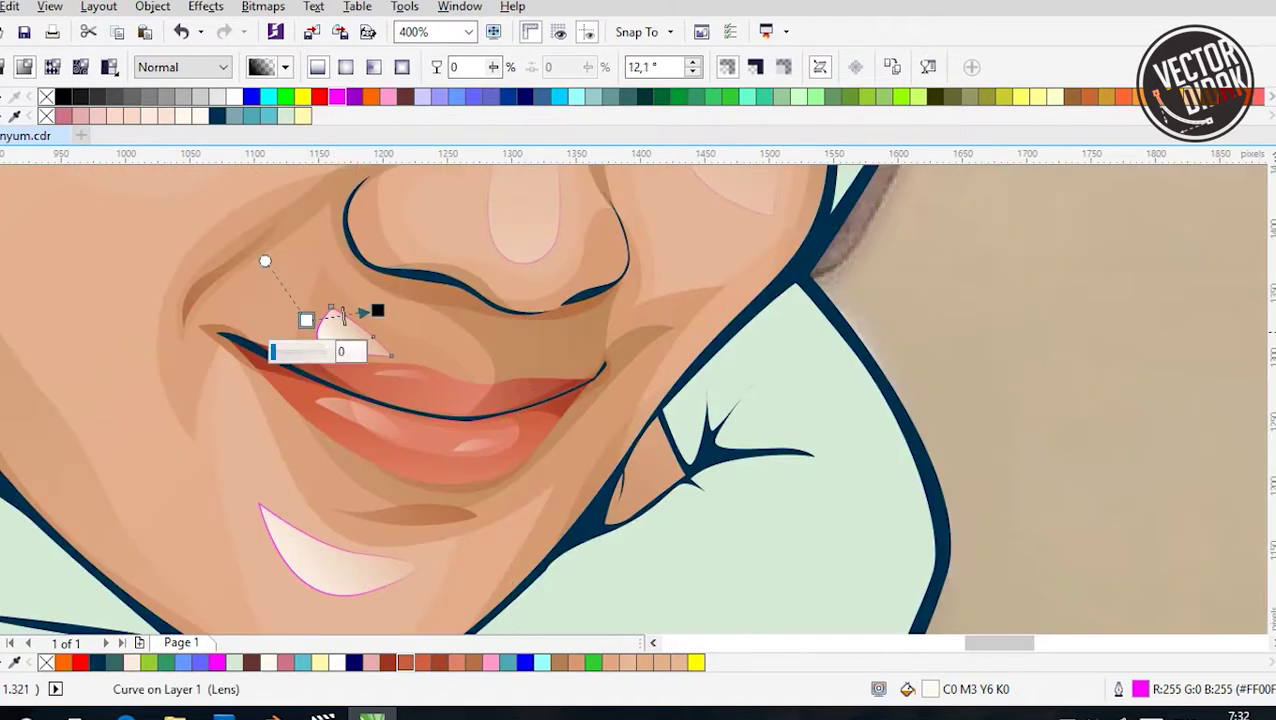
scroll(400, 400, "down", 2)
Redirect the chin highlight's linear transparency to about 97°
left_click(360, 435)
left_click_drag(268, 365, 352, 383)
scroll(430, 485, "down", 1)
left_click_drag(494, 510, 478, 530)
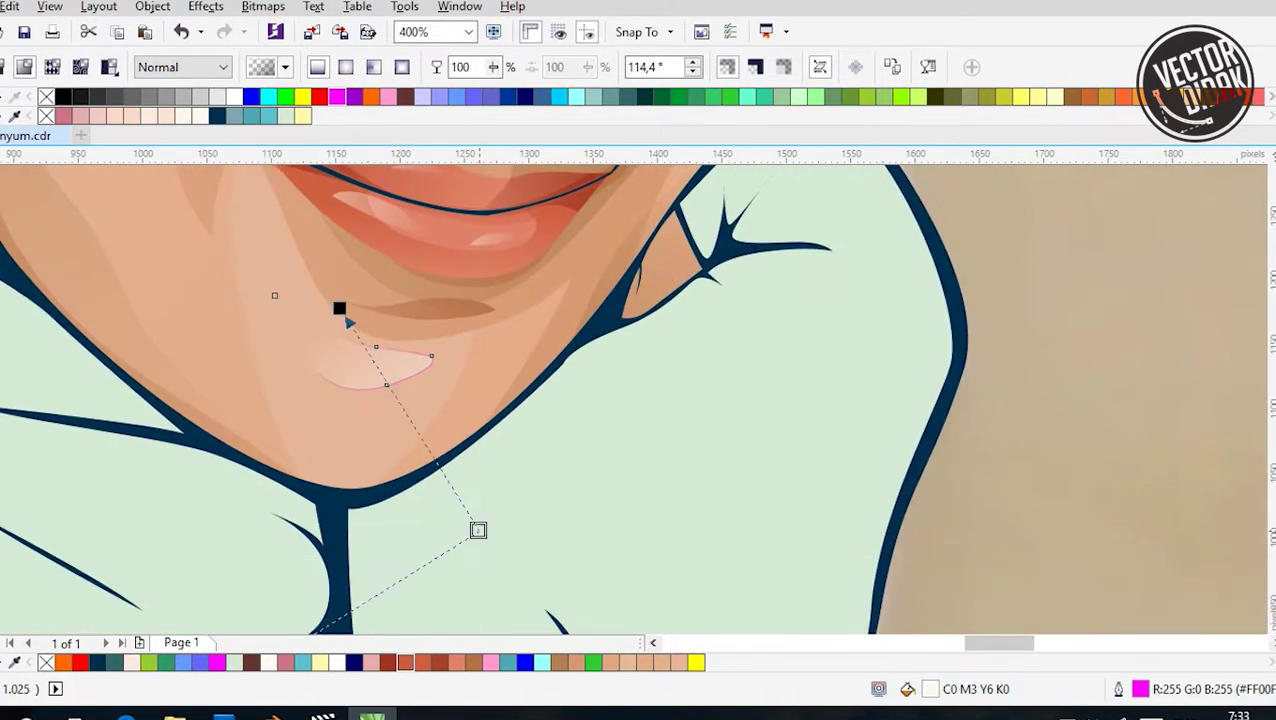
scroll(378, 375, "down", 1)
scroll(411, 527, "down", 1)
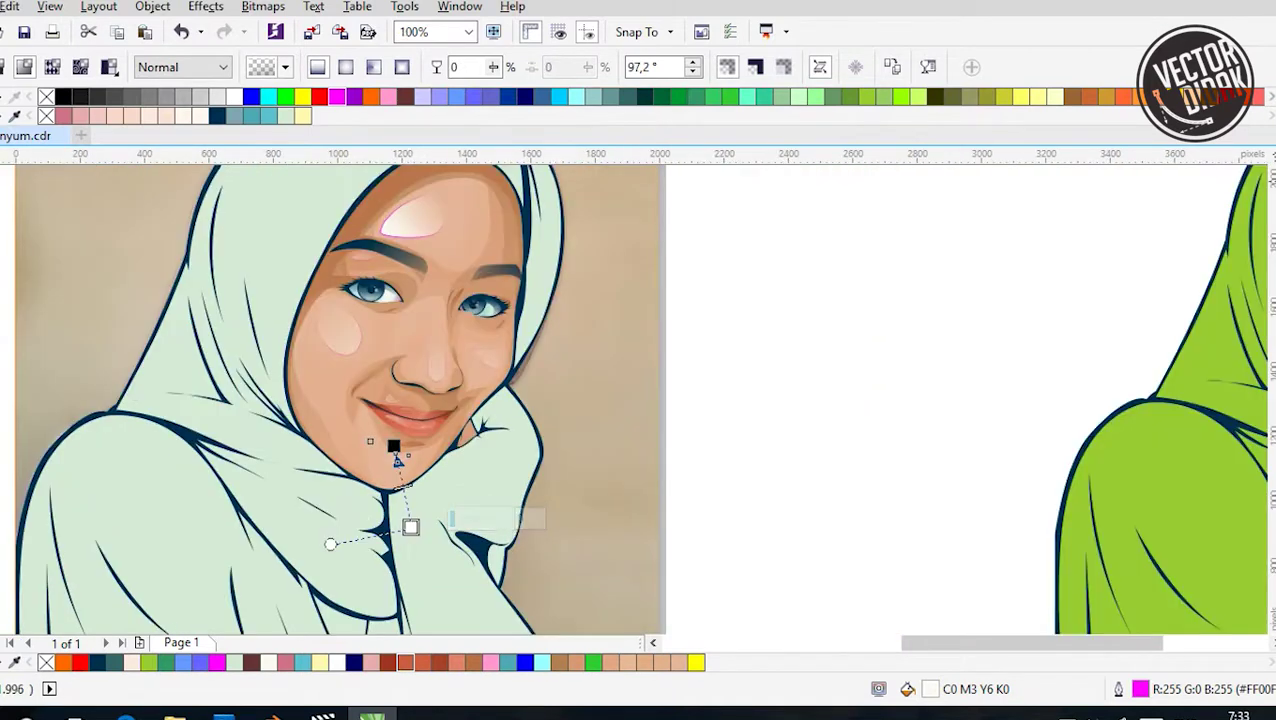
Soften the forehead highlight's linear transparency and remove the magenta outlines from the face highlights
left_click_drag(402, 198, 183, 188)
key("space")
scroll(357, 236, "down", 1)
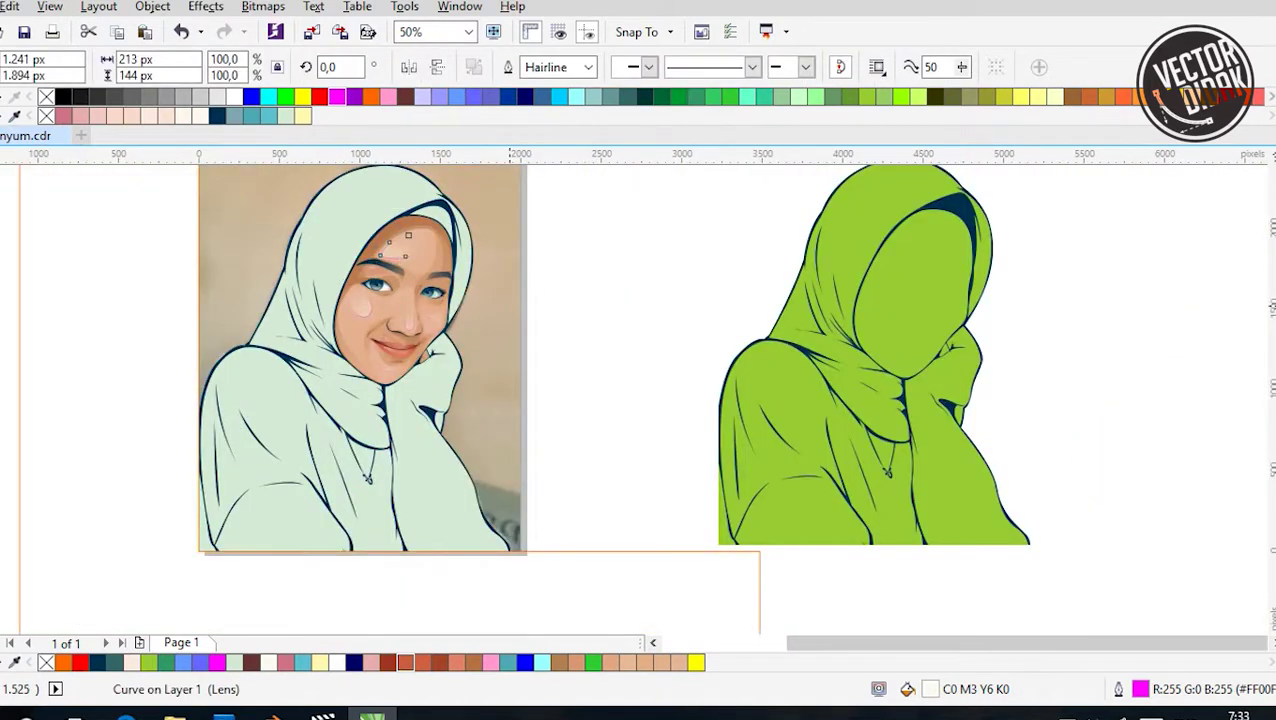
left_click(270, 194)
left_click_drag(270, 194, 607, 444)
key("Escape")
scroll(417, 268, "up", 1)
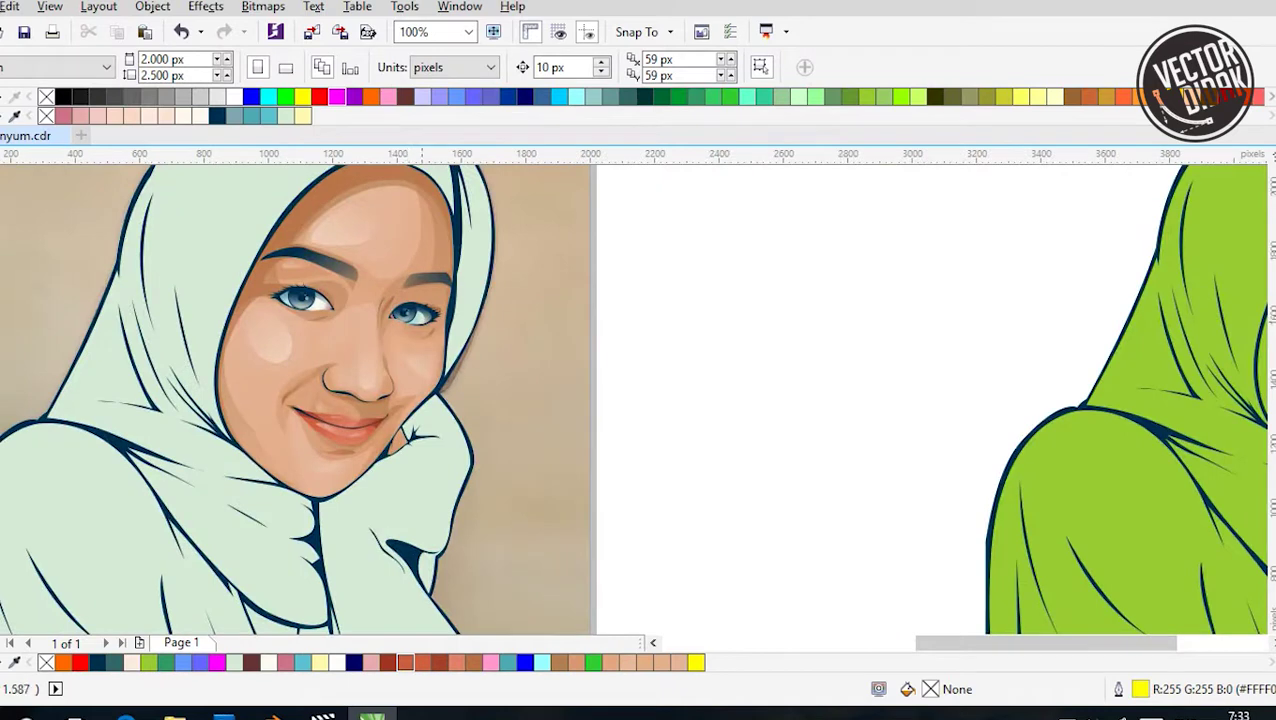
Draw a curved closed shape with the Pen tool over the small skin patch between the jaw and the raised sleeve
scroll(239, 225, "up", 1)
scroll(454, 323, "down", 1)
scroll(505, 540, "up", 3)
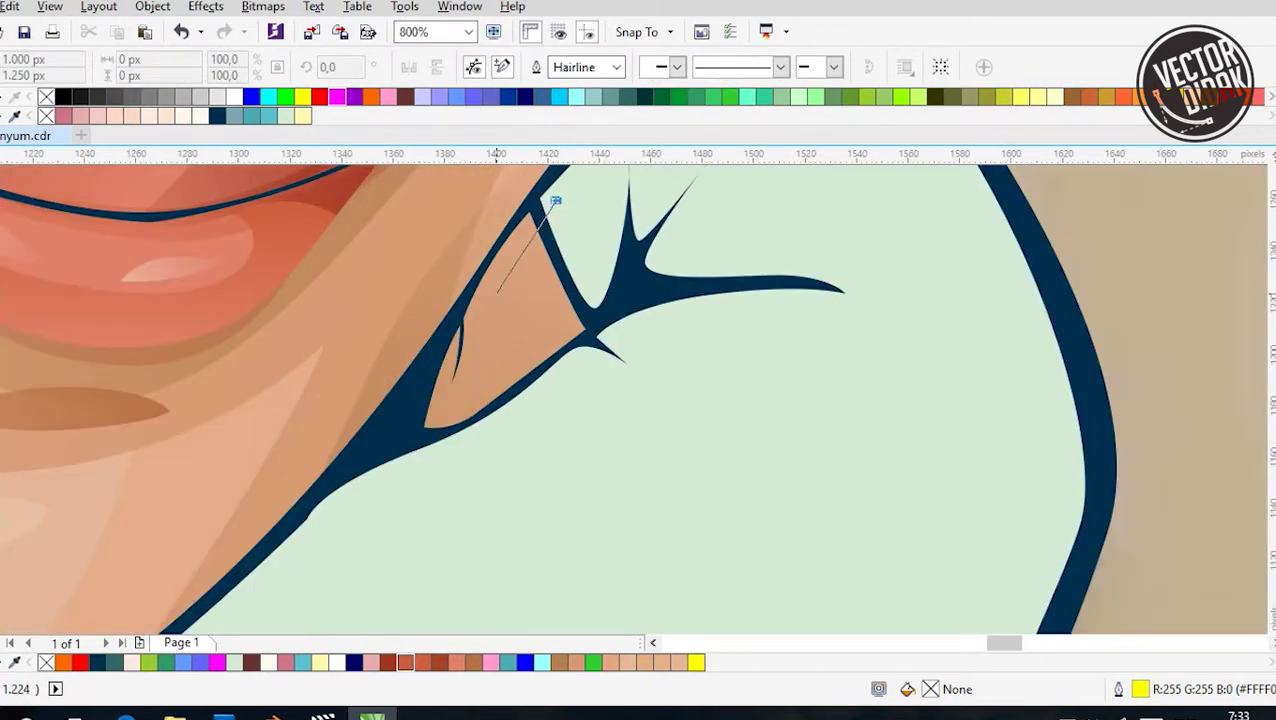
left_click(555, 201)
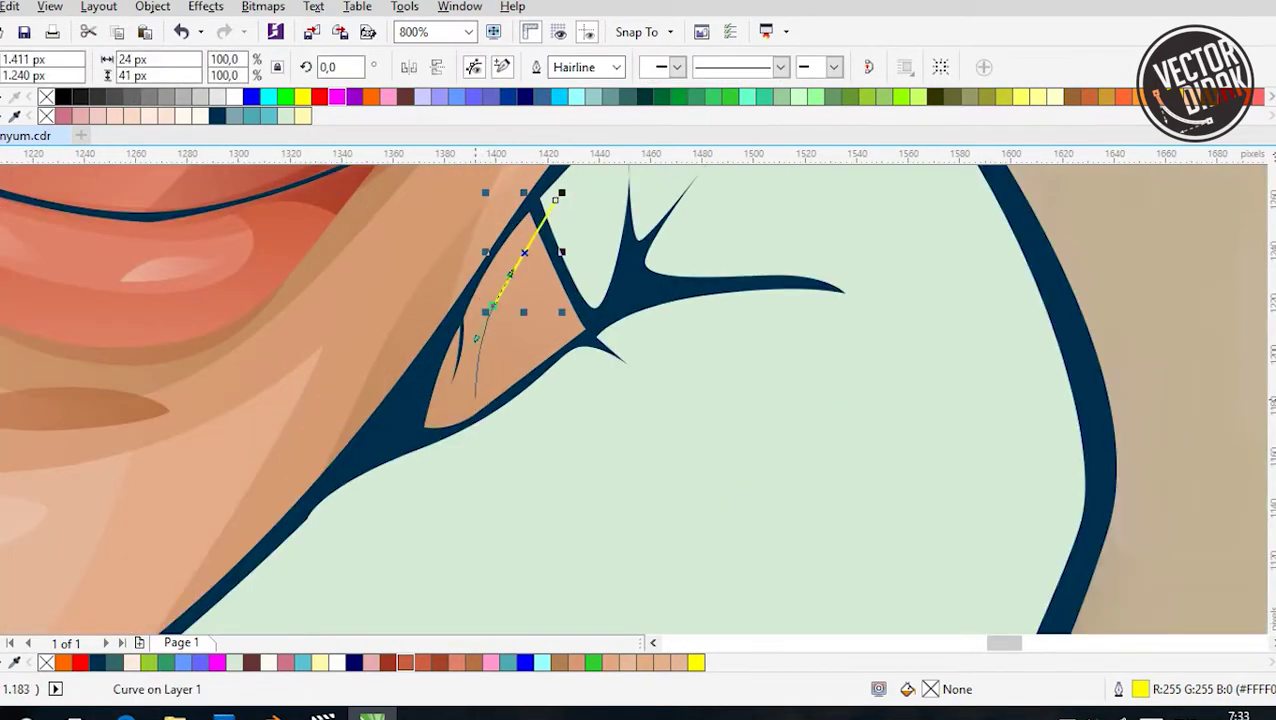
mouse_move(476, 338)
left_mouse_down()
mouse_move(484, 313)
mouse_move(474, 392)
left_mouse_up()
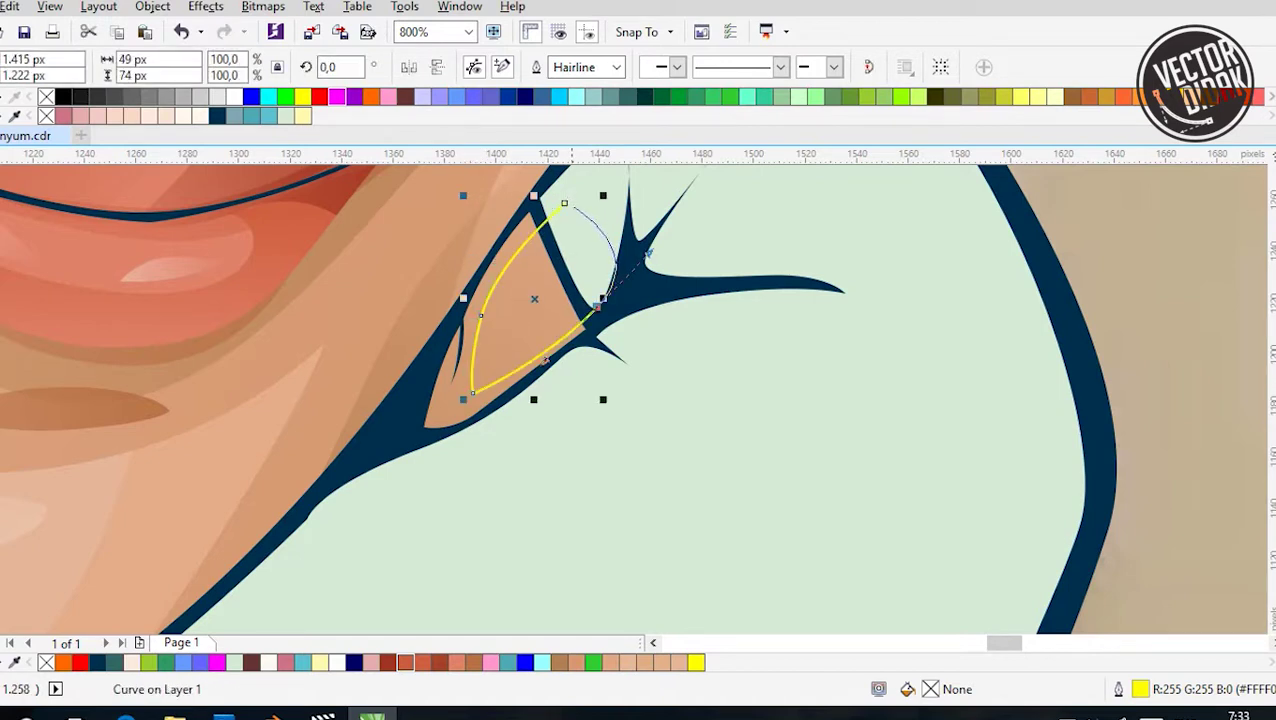
Turn the closed curve over the finger into a lighter highlight confined to the finger's skin shape
key("space")
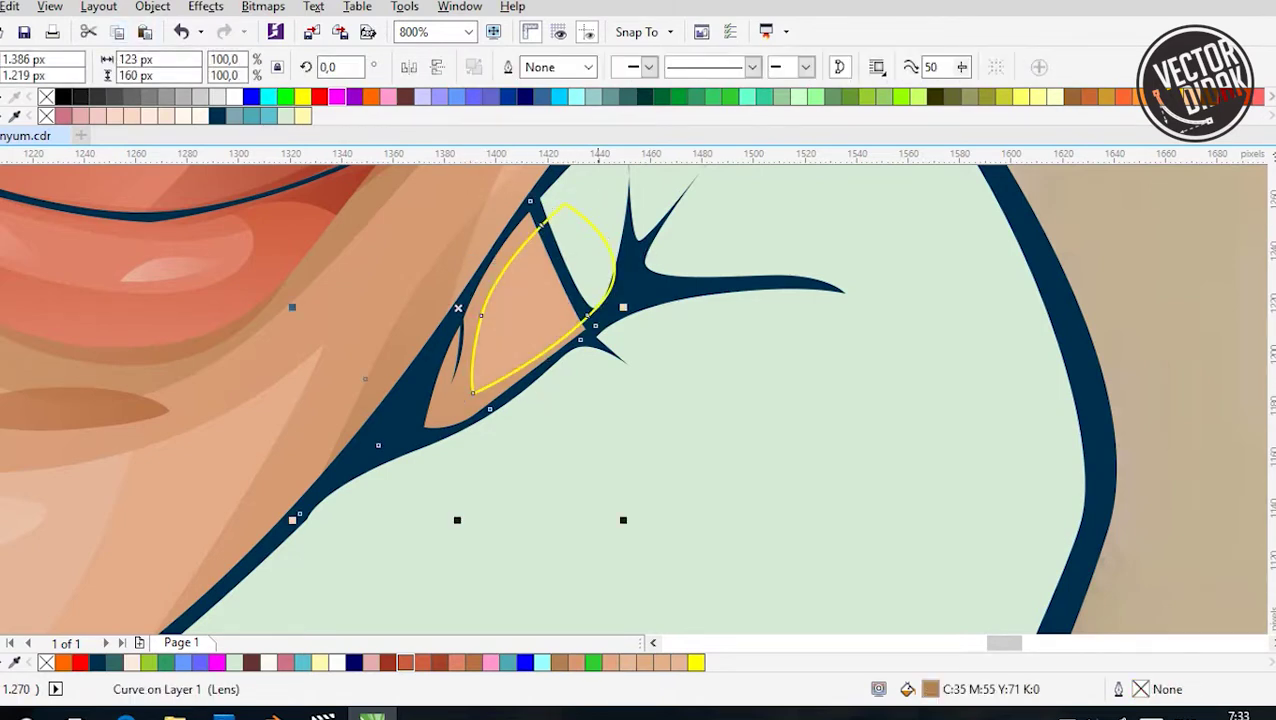
key("space")
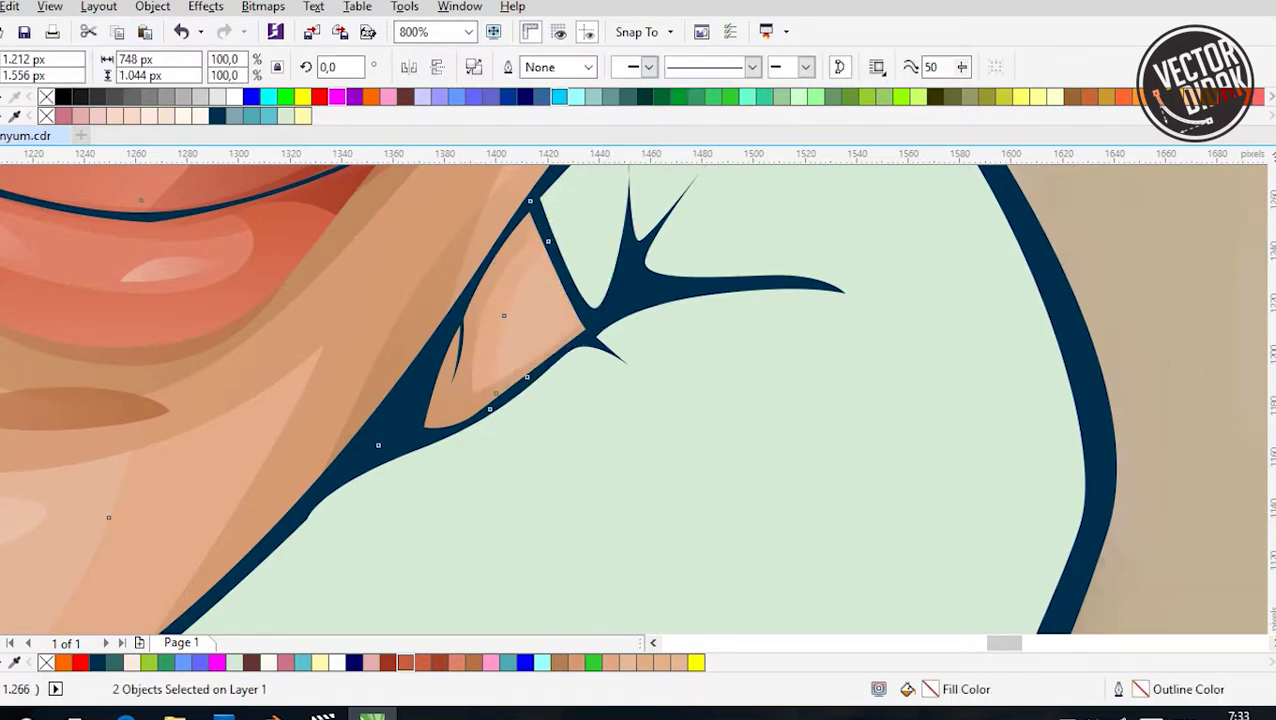
Draw a closed curve around the small fingernail at the inner edge of the finger and fill it light grey
scroll(433, 392, "up", 3)
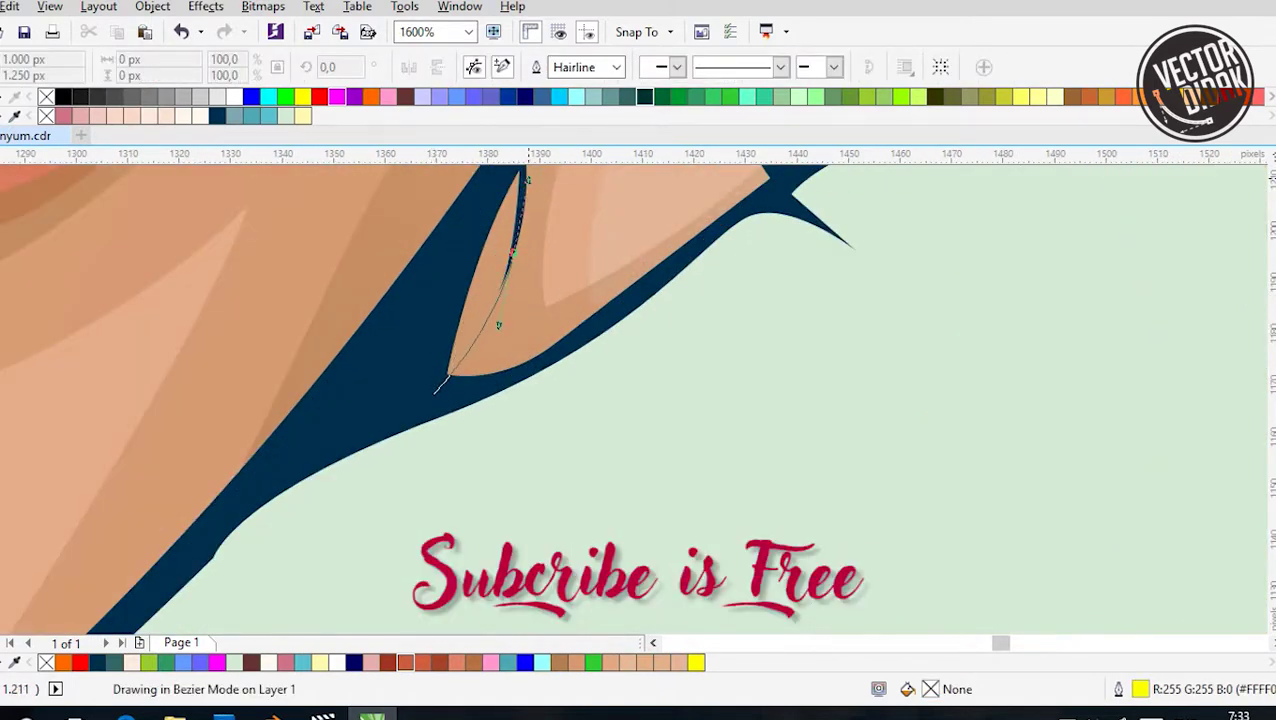
left_click(430, 430)
left_click(527, 173)
left_click(199, 96)
right_click(480, 183)
mouse_move(560, 480)
left_click(775, 590)
key("space")
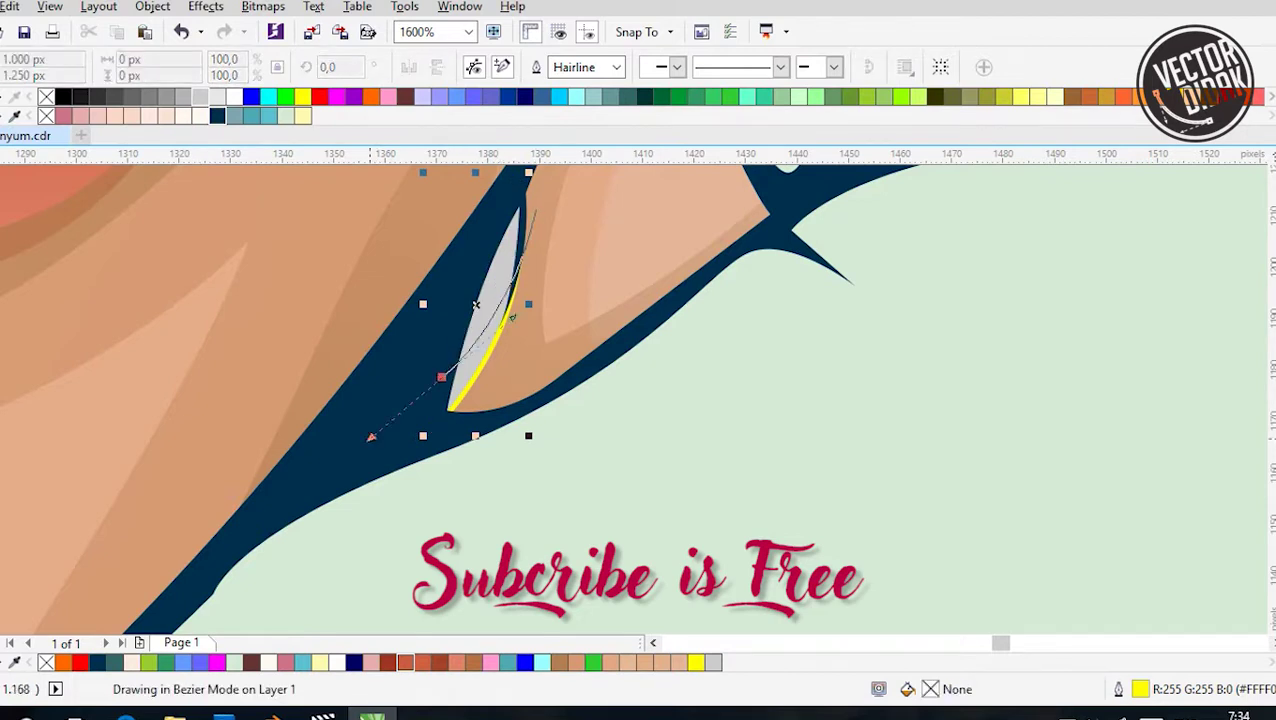
Draw a closed curve about 30 px by 53 px over the nail's lower part and use it to add a white area to the nail
left_click(555, 255)
left_click(521, 447)
left_click(409, 483)
left_click(440, 376)
left_click(535, 210)
left_click(555, 255)
left_click(488, 290, "shift")
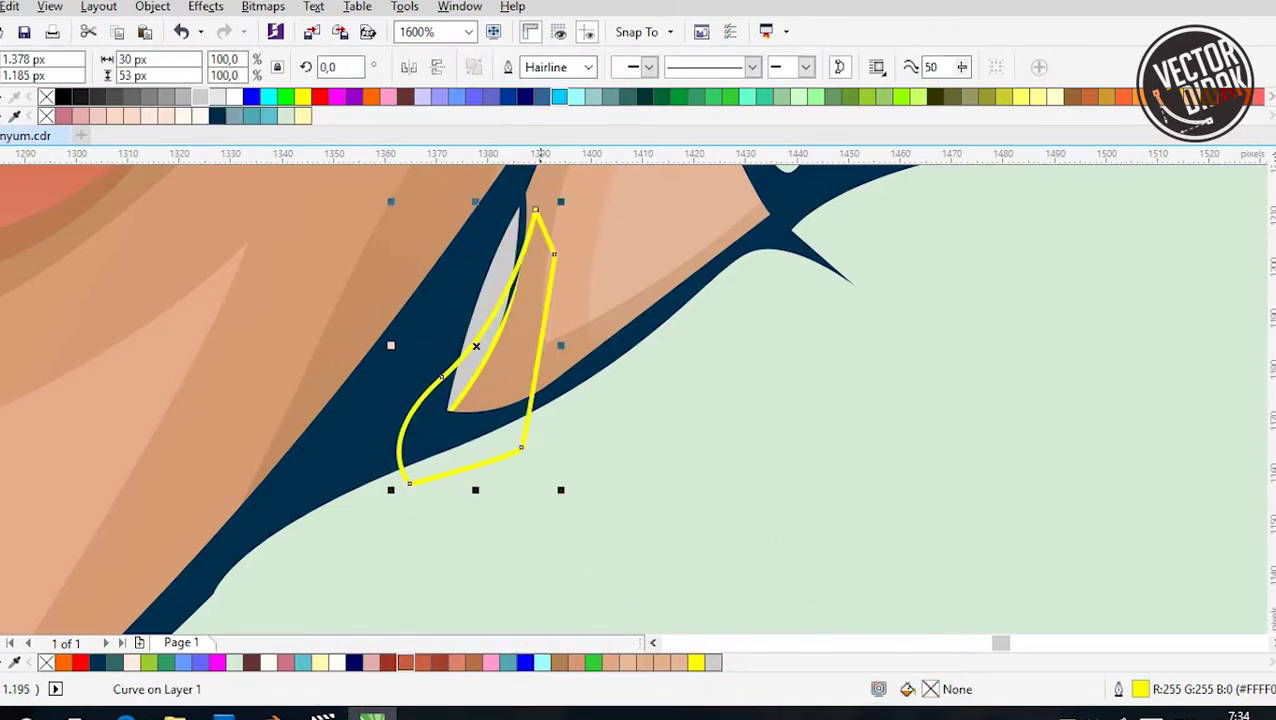
key("Delete")
left_click(500, 310)
key("Escape")
scroll(657, 390, "down", 2)
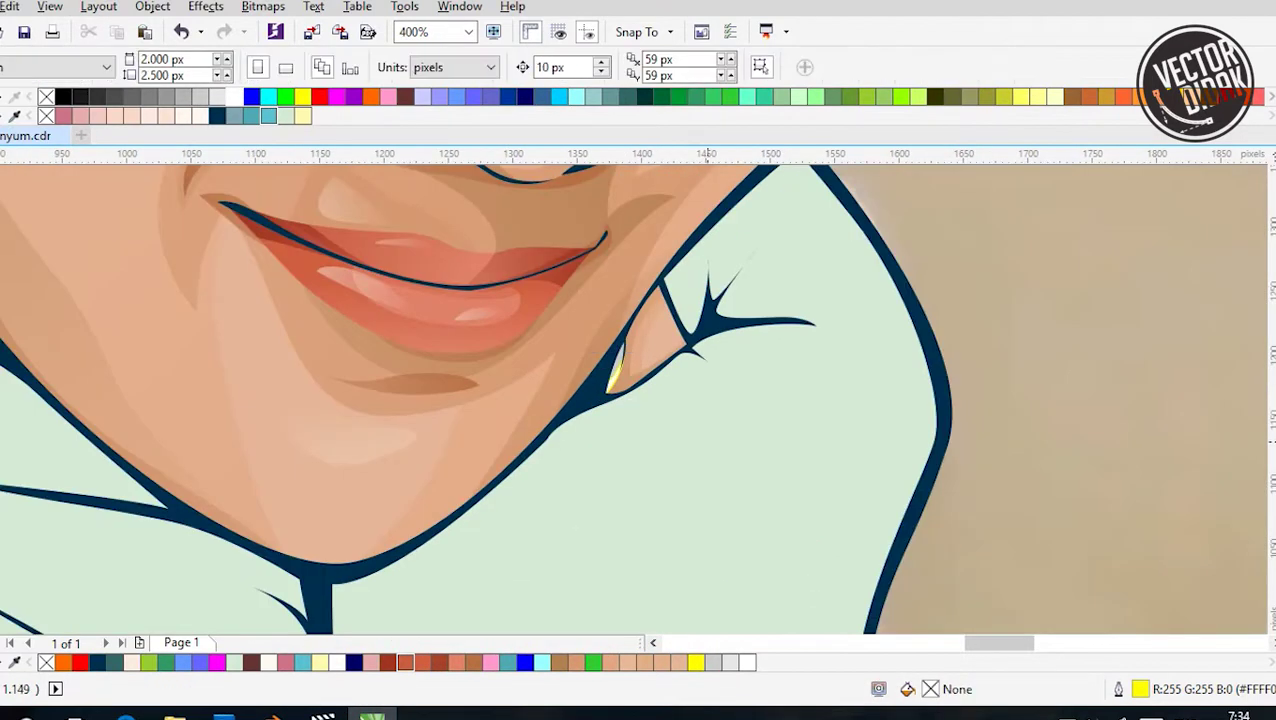
scroll(638, 400, "down", 2)
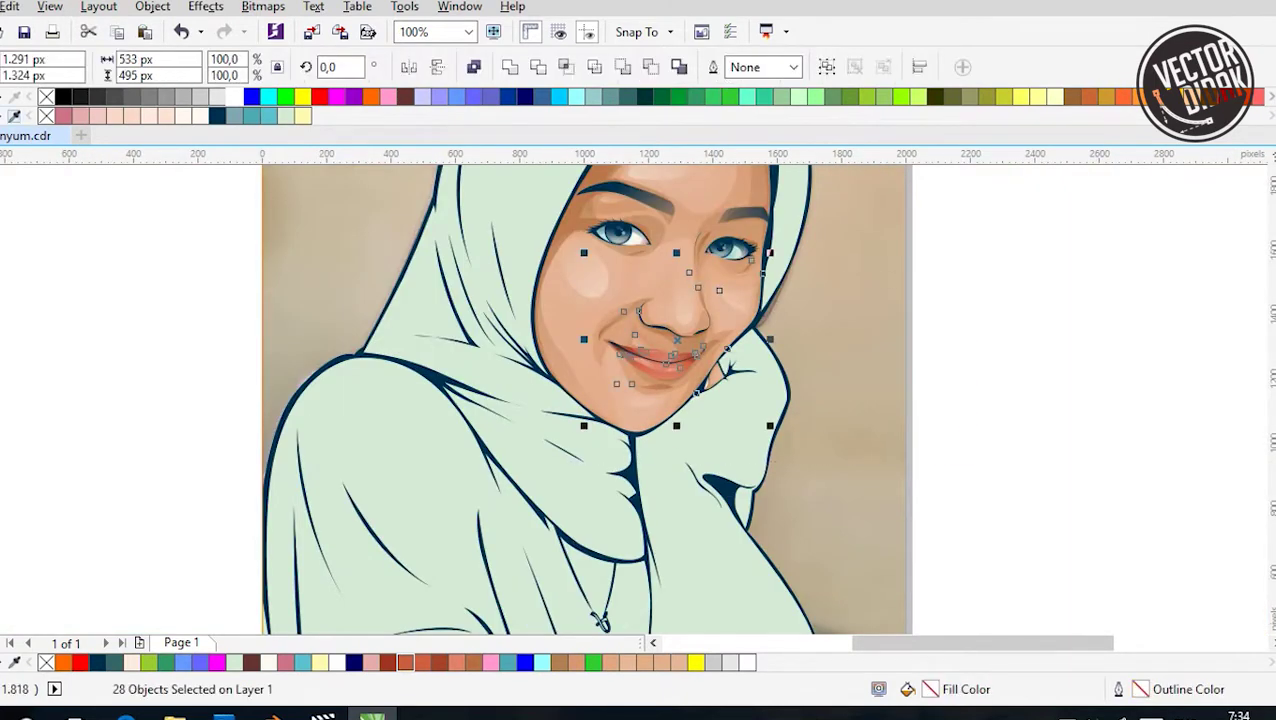
scroll(638, 400, "down", 1)
left_click_drag(678, 220, 515, 420)
key("Escape")
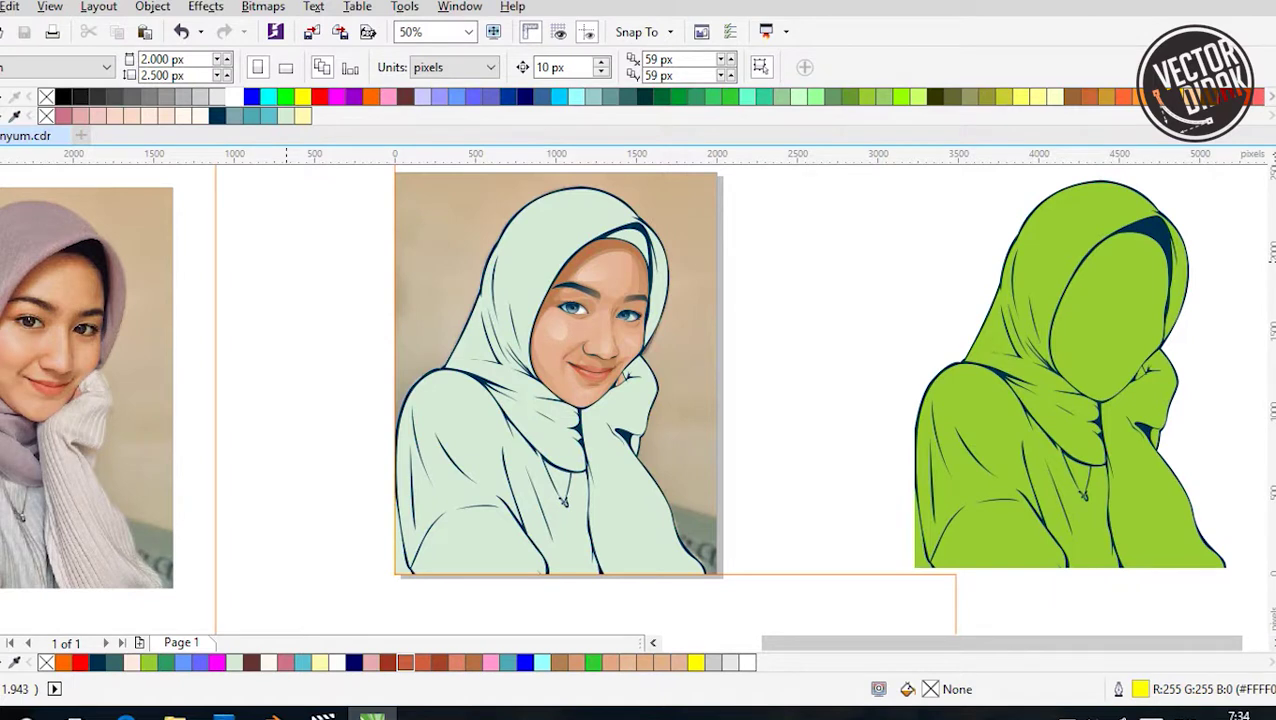
key("F5")
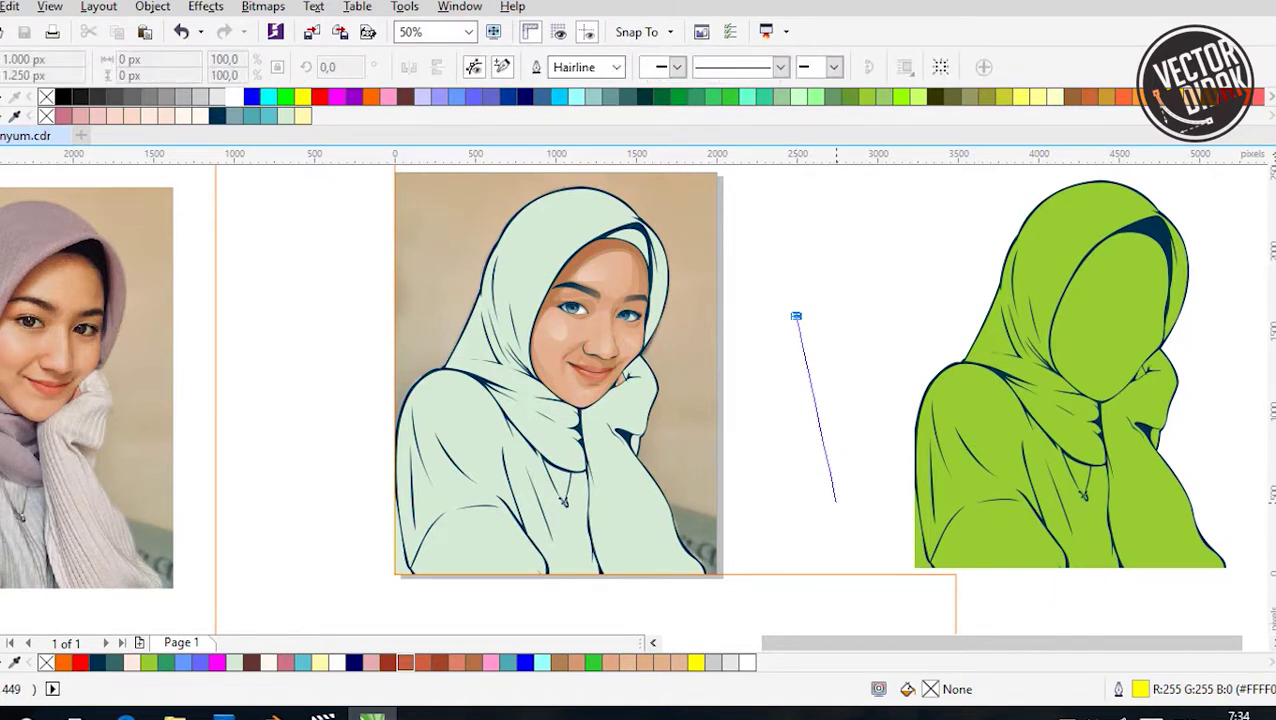
scroll(593, 370, "up", 3)
scroll(593, 370, "down", 3)
key("space")
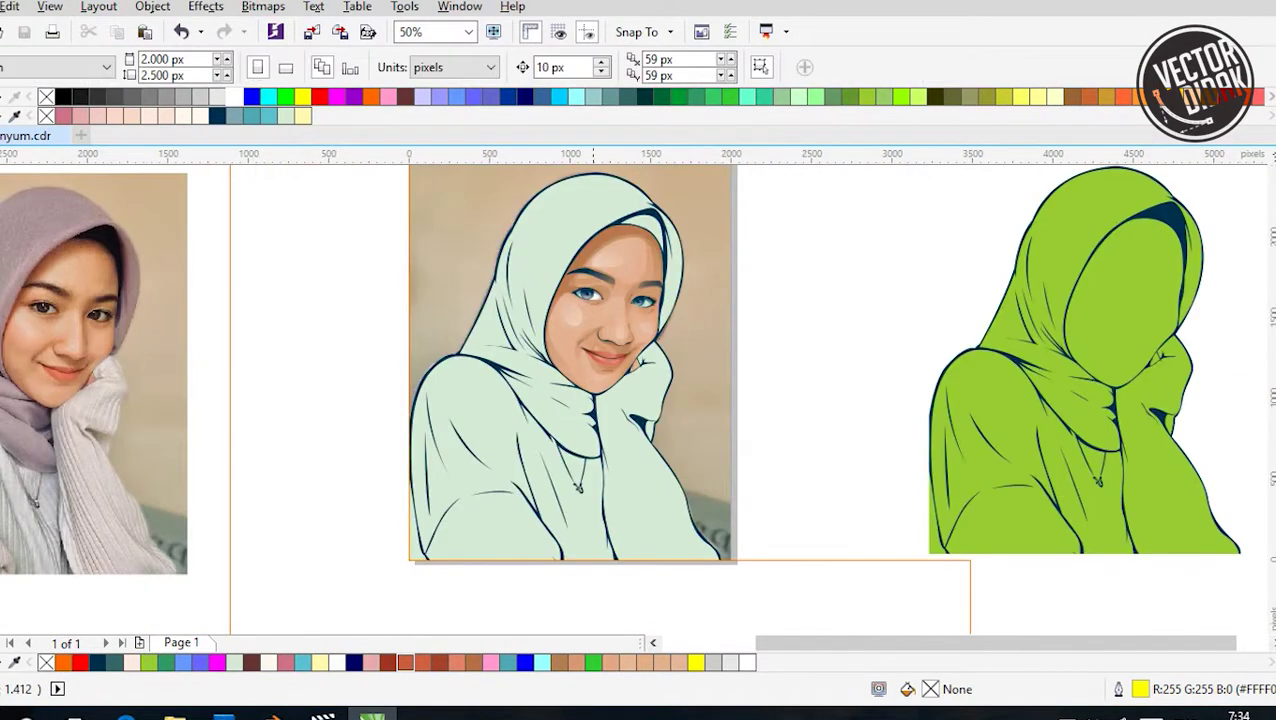
Move the pale green body silhouette off the portrait toward the green copy so the photo beneath is exposed
key("space")
key("space")
right_click(624, 462)
left_click(675, 470)
left_click_drag(624, 462, 1003, 458)
key("Escape")
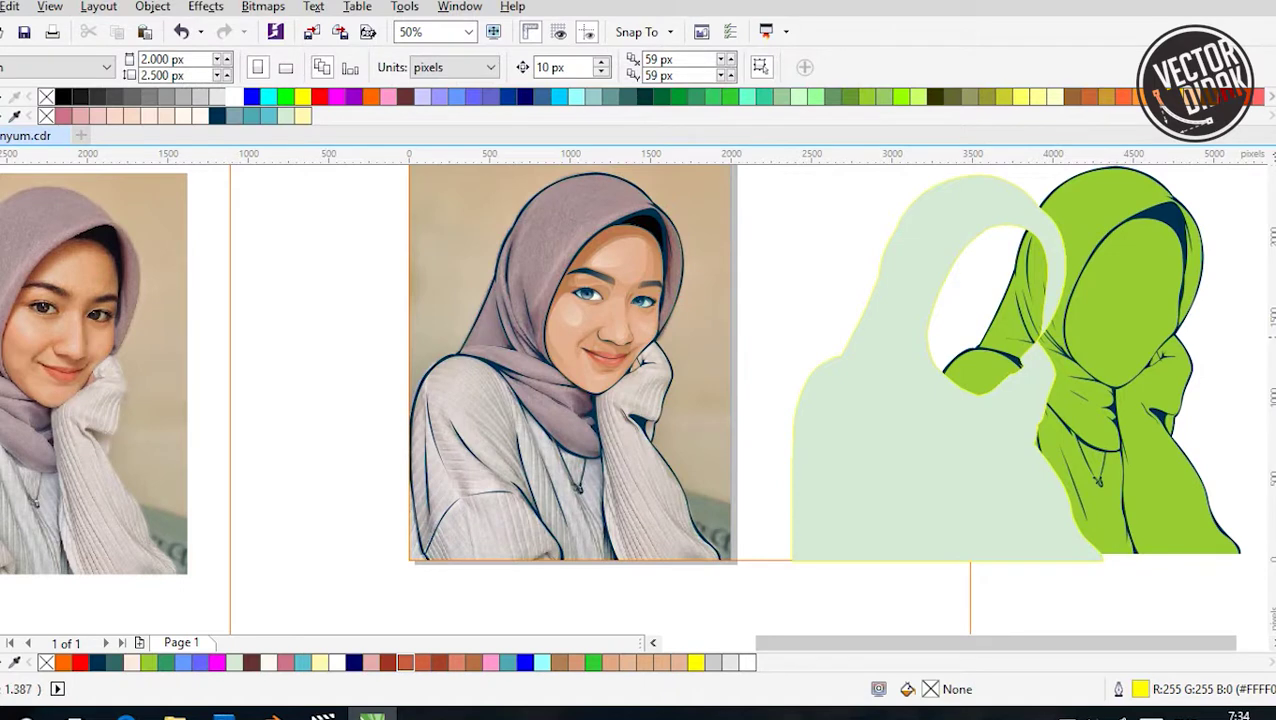
Start a Bezier curve above the back shoulder and trace the scarf's lower border down along the shoulder line
key("space")
scroll(477, 359, "up", 2)
left_click(285, 270)
scroll(344, 340, "up", 1)
left_click(358, 343)
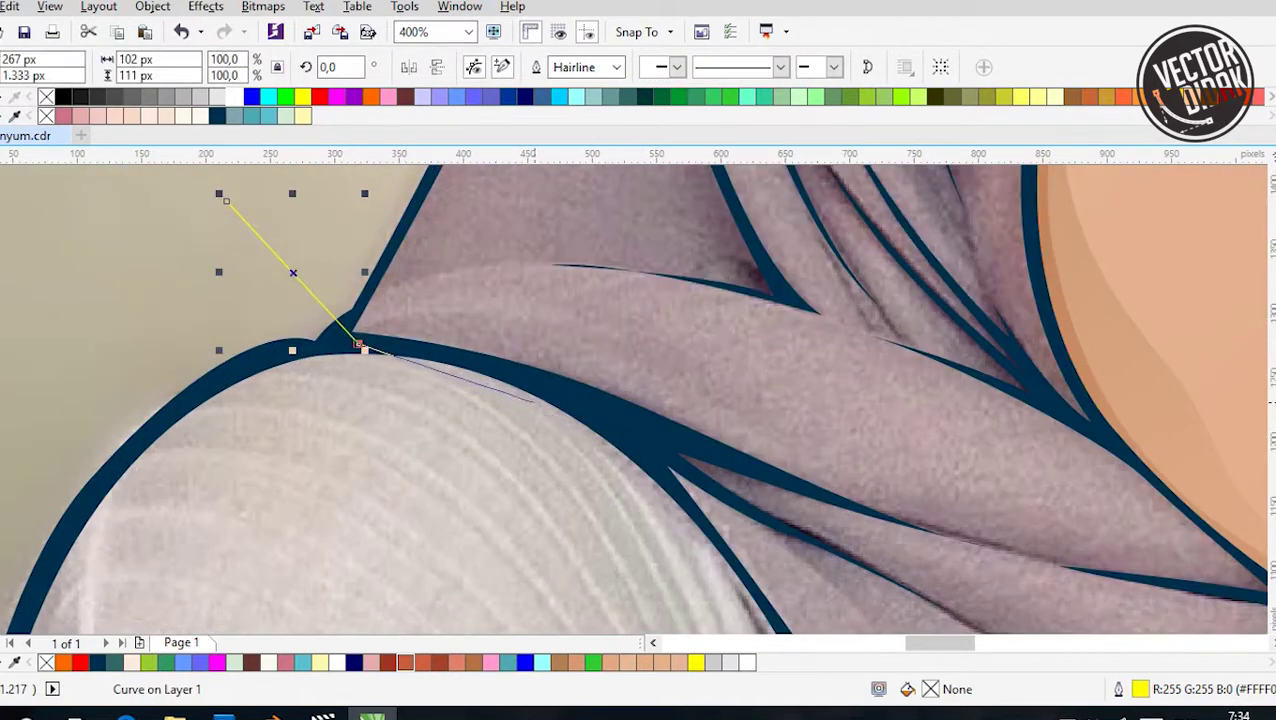
left_click(692, 507)
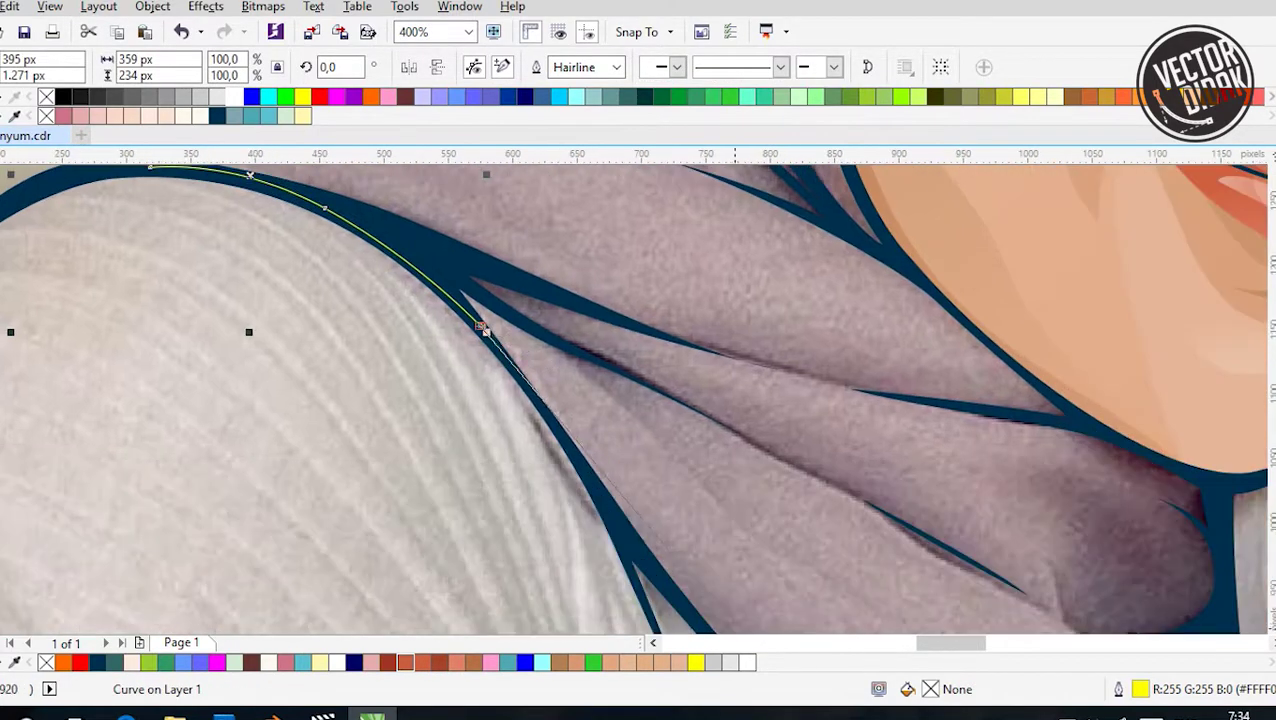
left_click(610, 522)
scroll(612, 527, "down", 1)
scroll(558, 420, "down", 2)
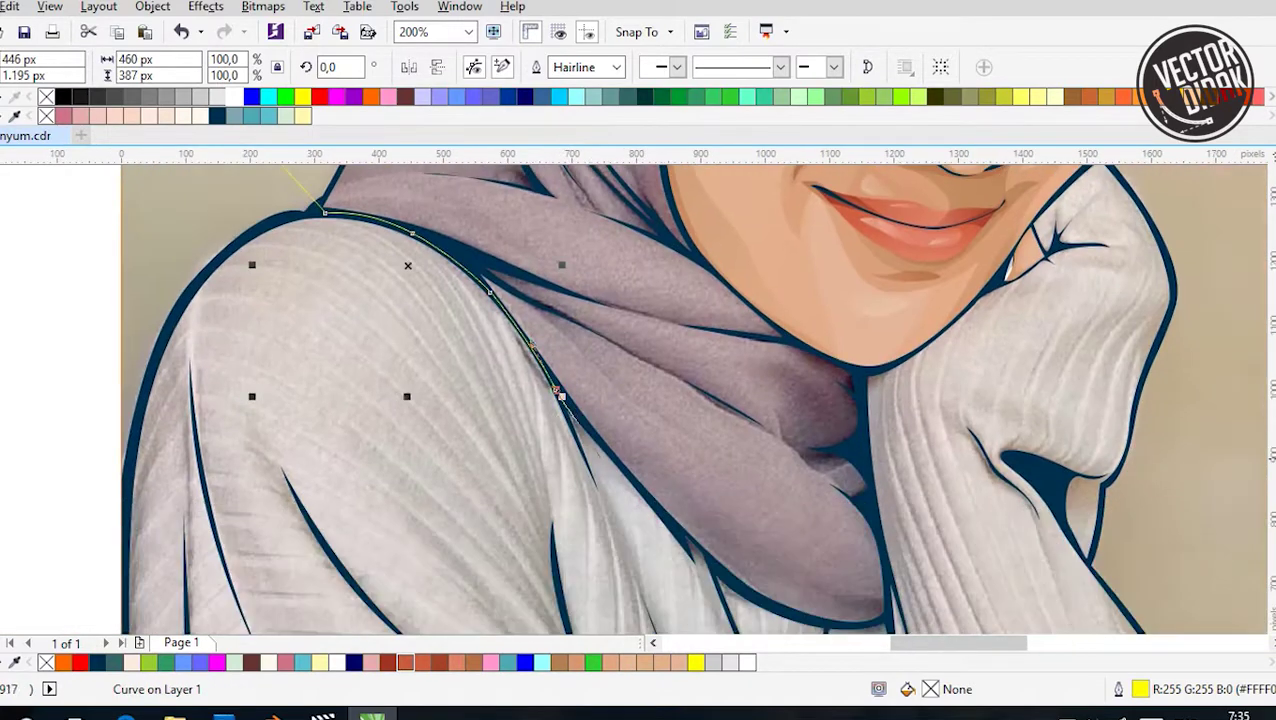
scroll(616, 478, "up", 1)
left_click(712, 547)
scroll(712, 547, "down", 1)
Continue the curve around the scarf's lowest fold and up its edge beside the sleeve toward the chin
scroll(560, 420, "up", 2)
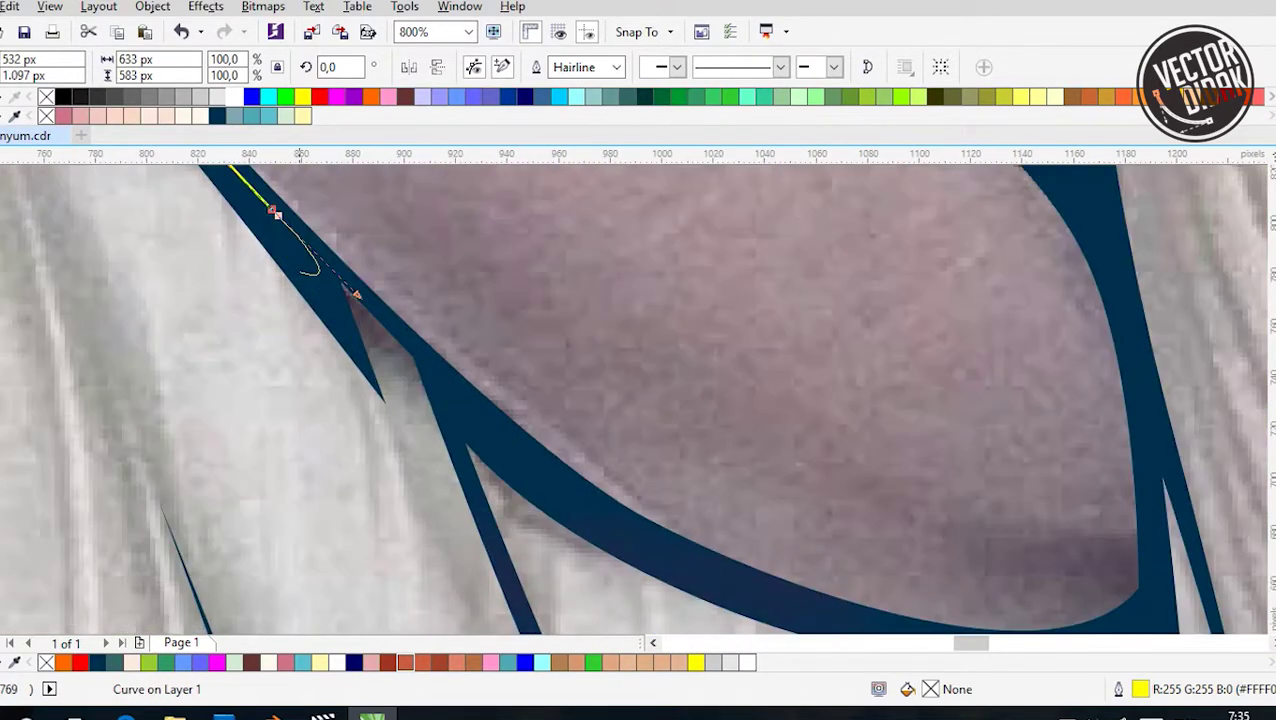
left_click(518, 456)
scroll(518, 456, "down", 1)
left_click_drag(511, 414, 601, 437)
left_click(653, 398)
scroll(653, 398, "down", 1)
scroll(636, 300, "up", 1)
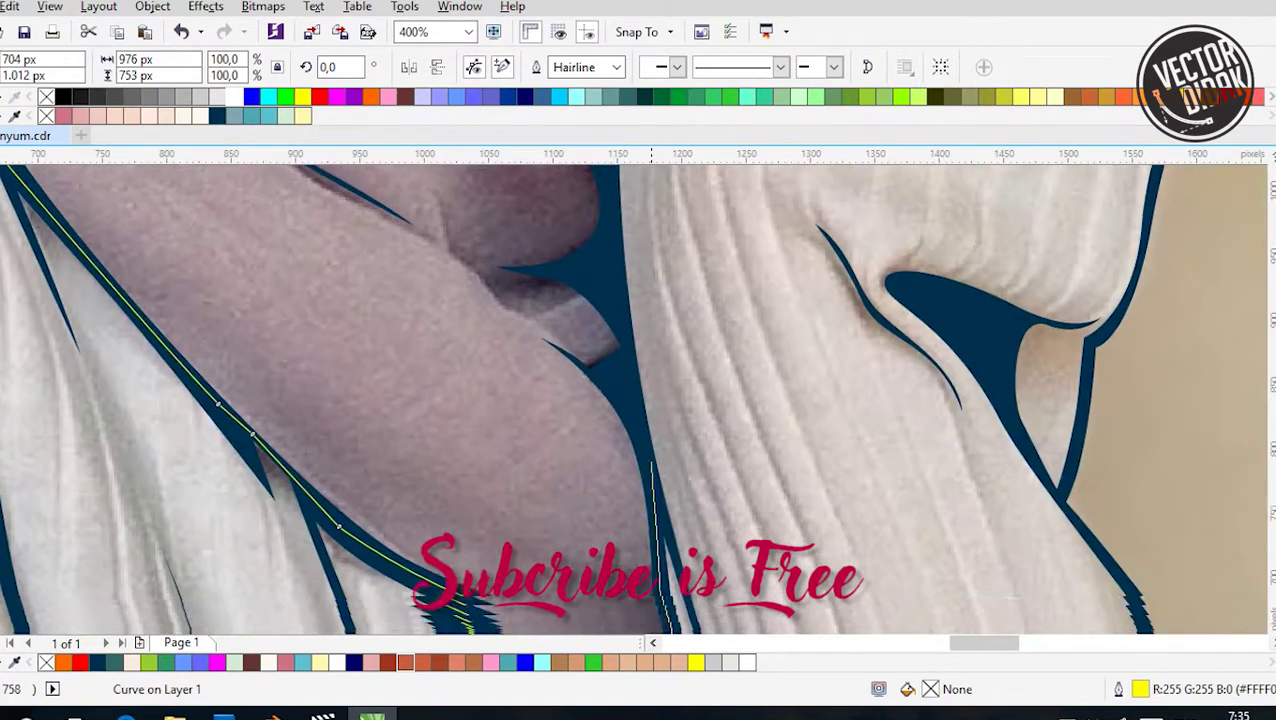
left_click(610, 352)
scroll(600, 380, "up", 3)
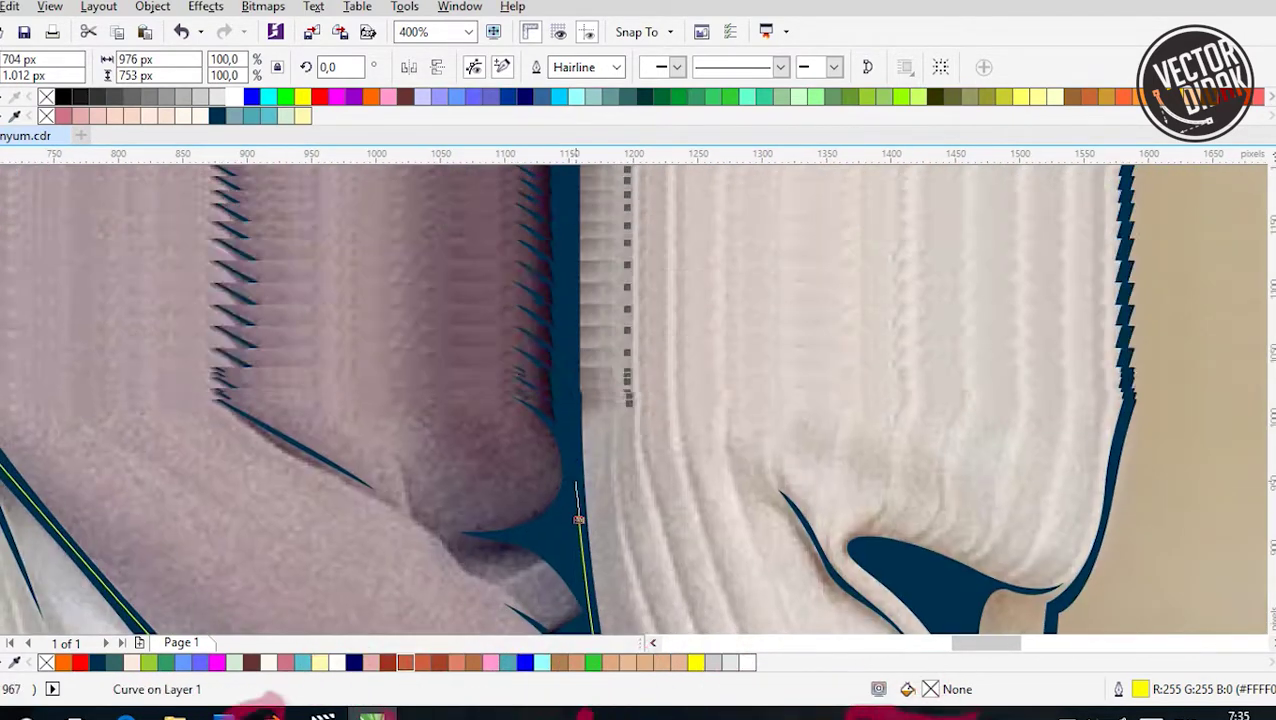
Extend the curve past the chin to the cheek and loosely around the outside of the head, about 2,531 px by 2,079 px overall
scroll(578, 519, "down", 2)
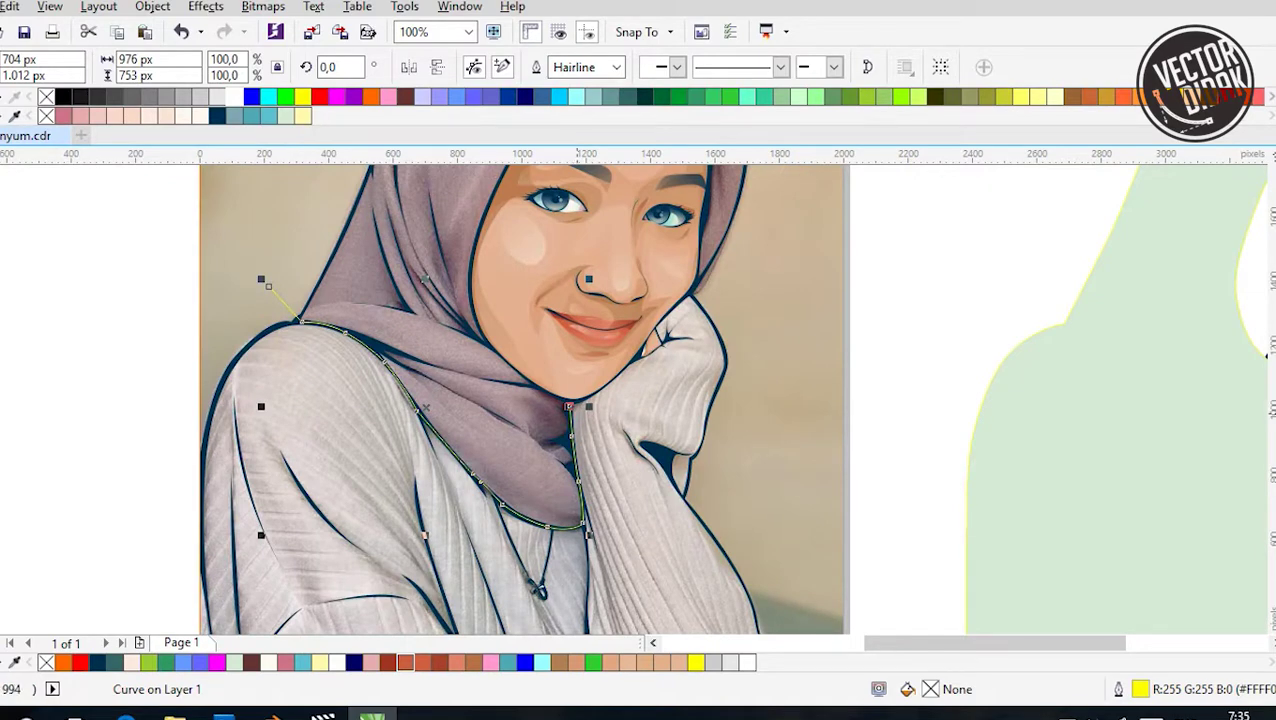
scroll(580, 408, "up", 2)
scroll(438, 437, "down", 2)
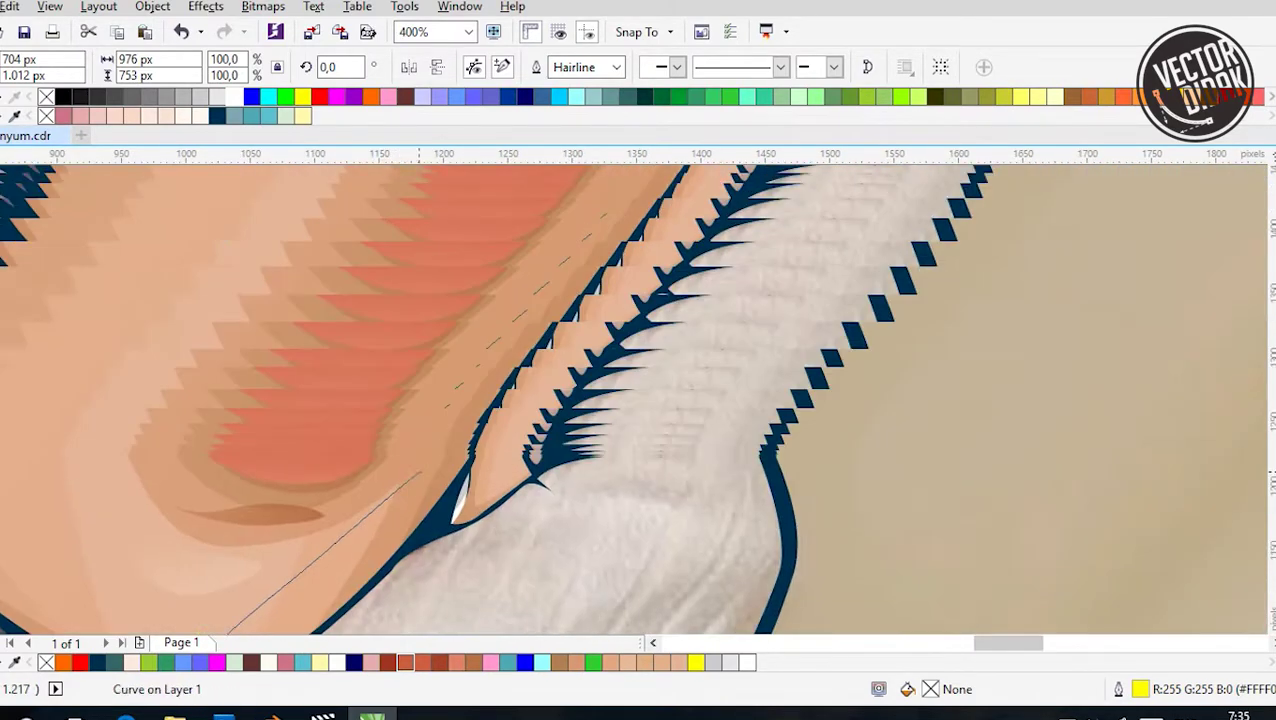
scroll(400, 464, "up", 2)
left_click(399, 464)
scroll(399, 464, "up", 1)
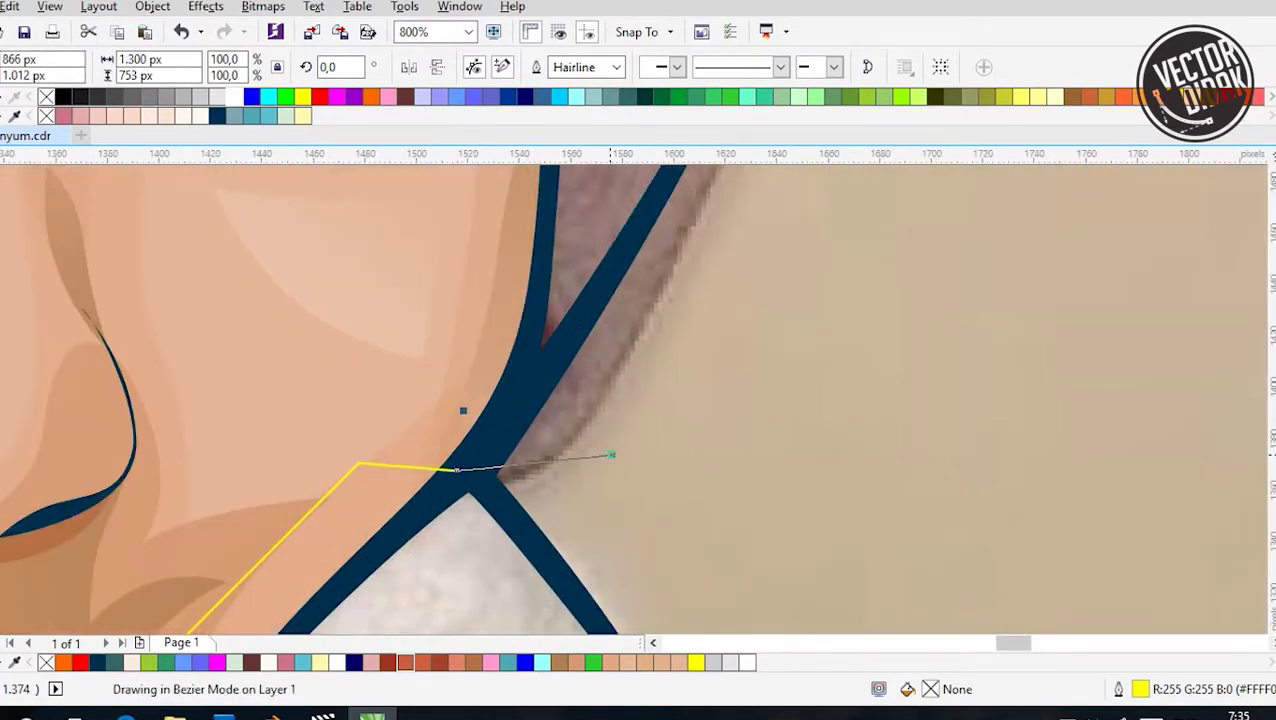
scroll(612, 455, "down", 4)
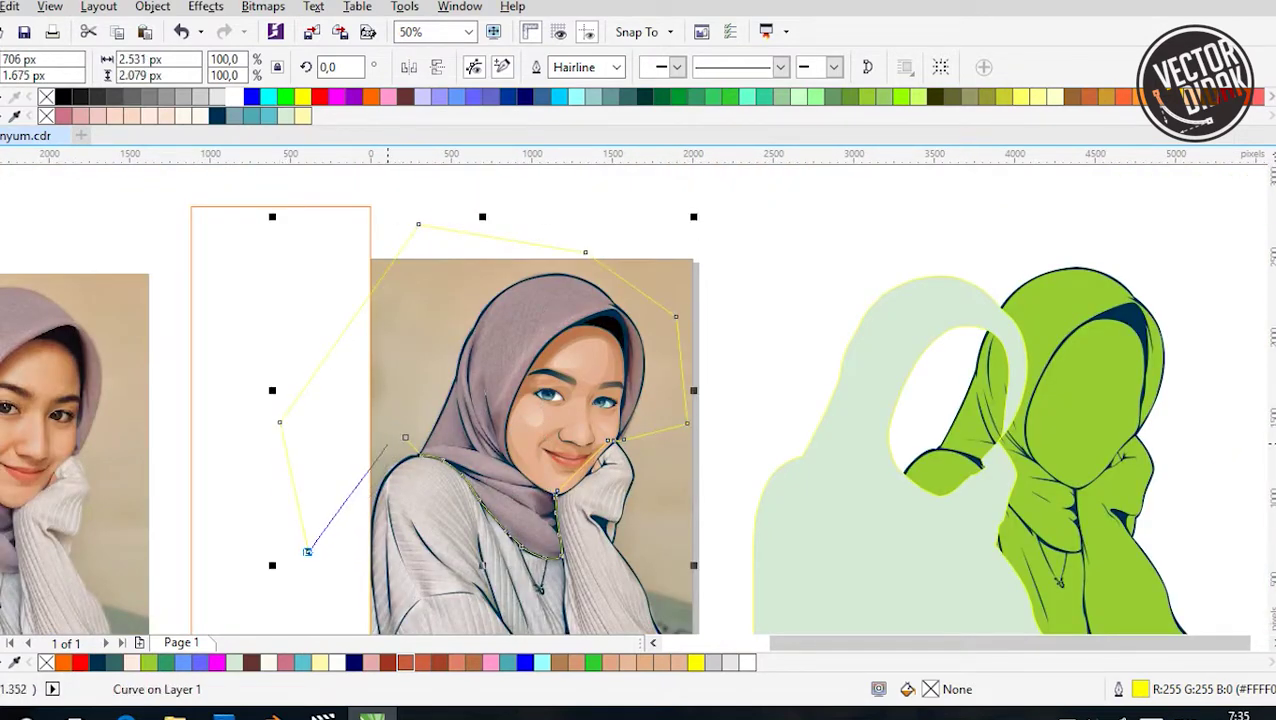
Use the loose loop to create a separate scarf shape bounded by the figure's outline and the face opening
key("space")
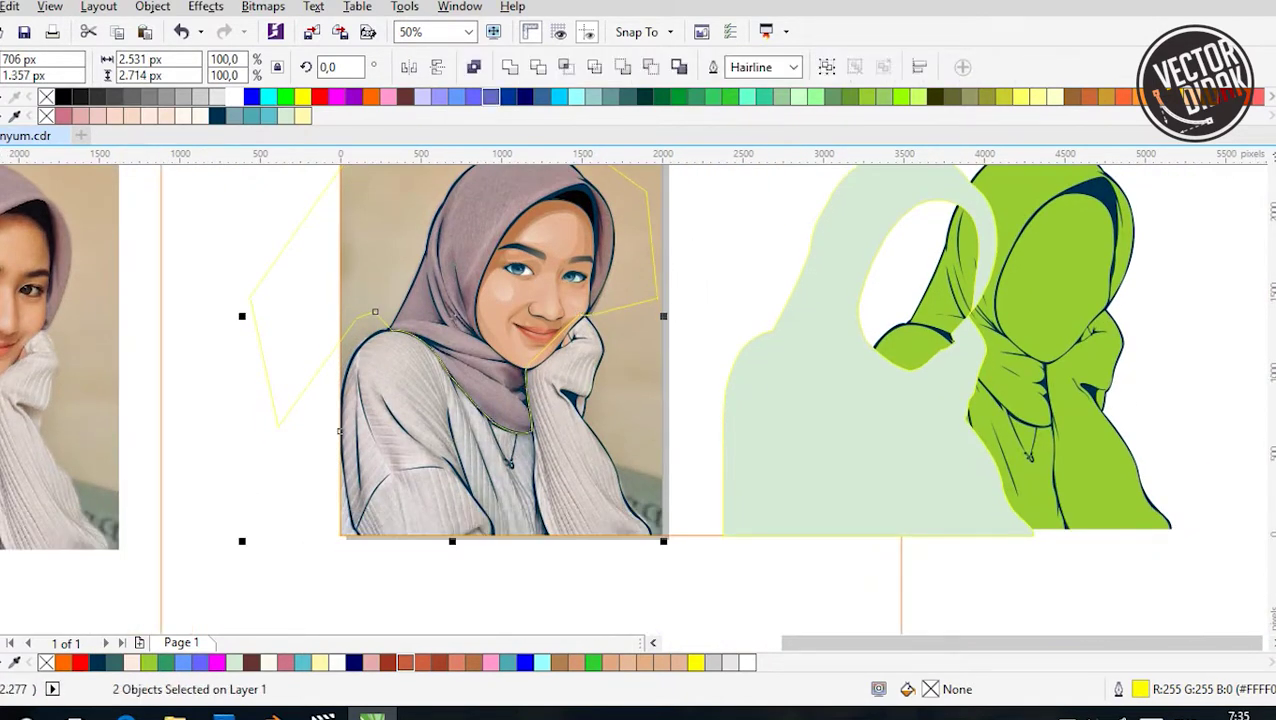
key("Escape")
left_click(389, 325)
key("ctrl+z")
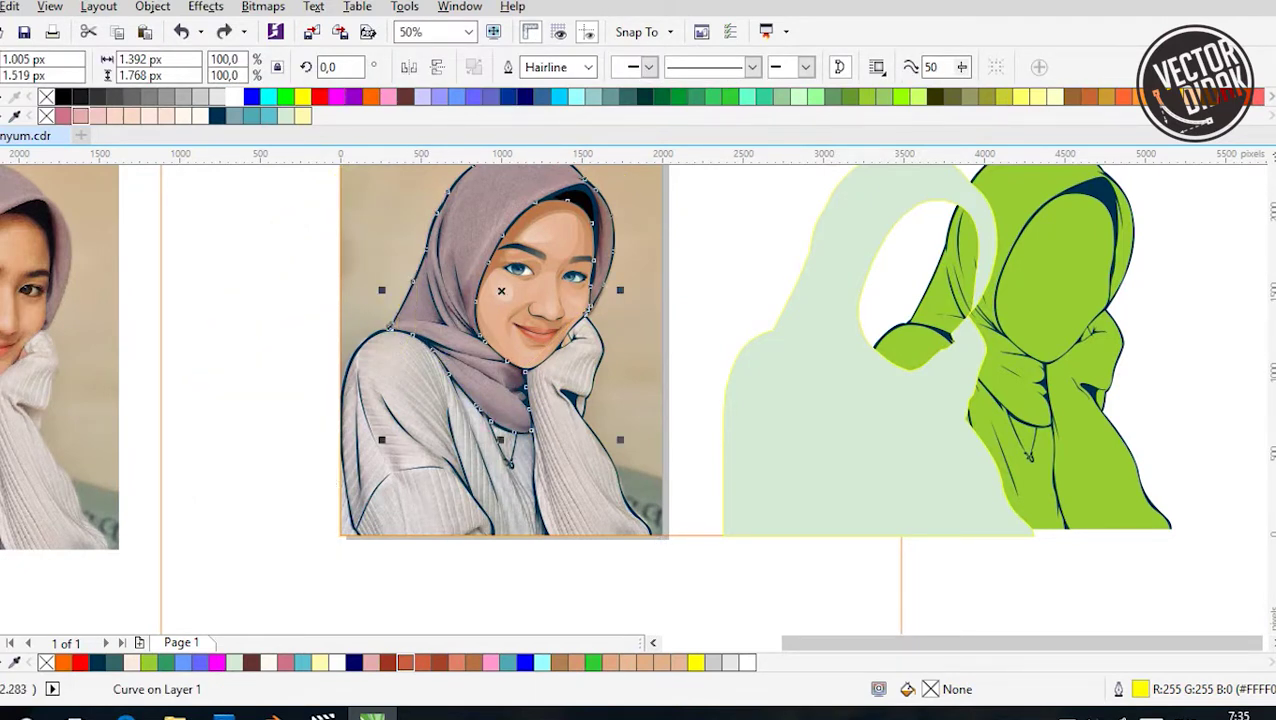
Fill the scarf shape with pink C0 M37 Y17 K10 and move it off the portrait toward the reference photo
left_click(80, 115)
key("Escape")
left_click_drag(585, 325, 270, 325)
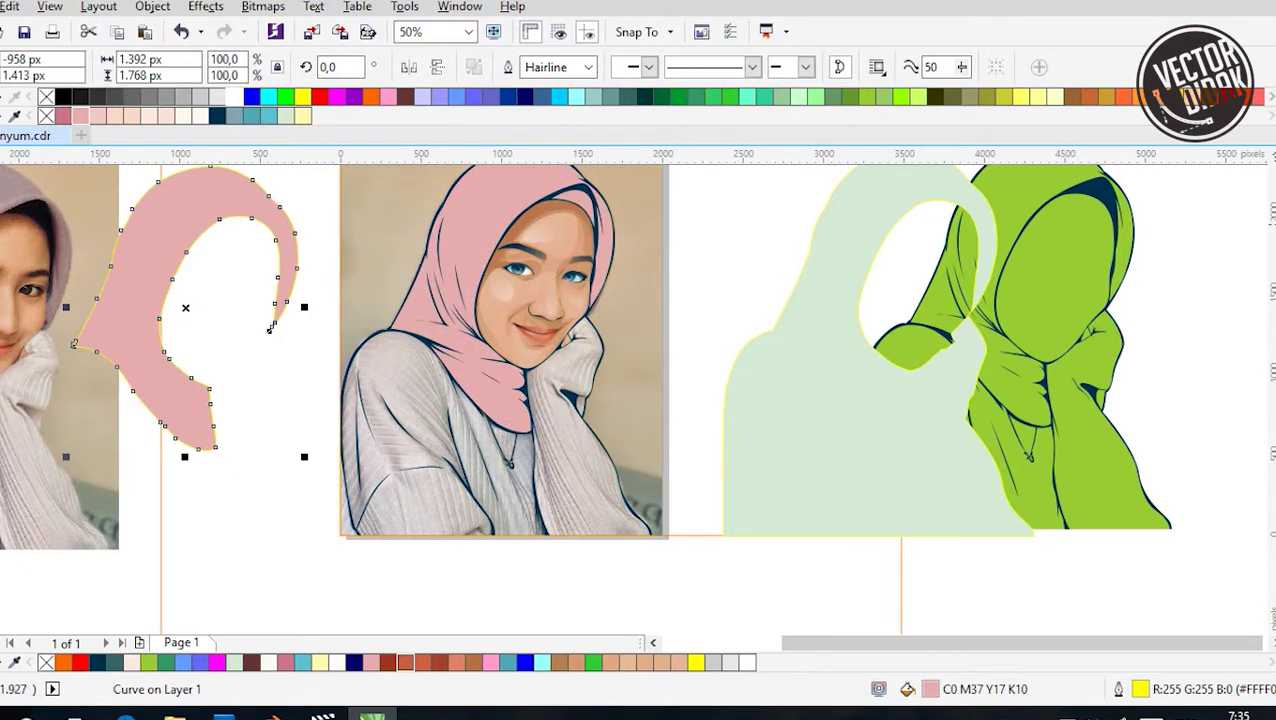
key("Delete")
Draw a closed shadow shape about 340 px by 236 px over the dark scarf folds beside the shoulder
scroll(478, 370, "up", 4)
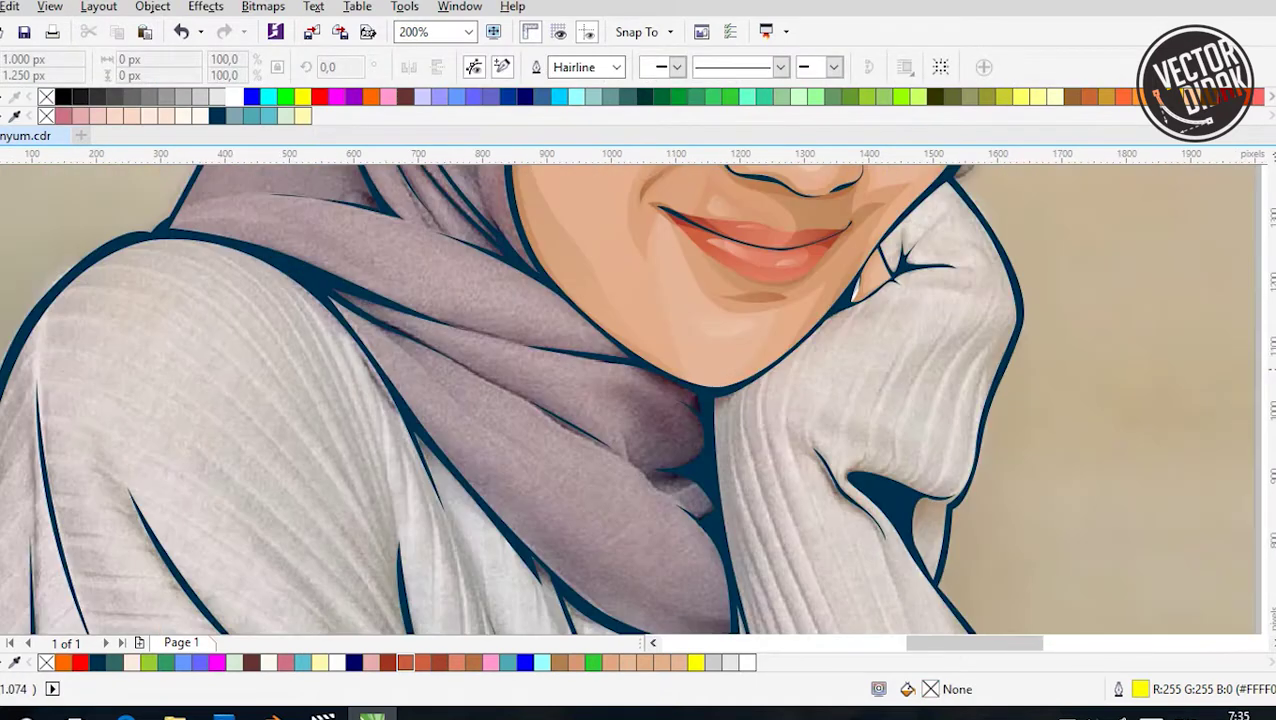
left_click(417, 452)
left_click(351, 312)
left_click_drag(483, 347, 528, 355)
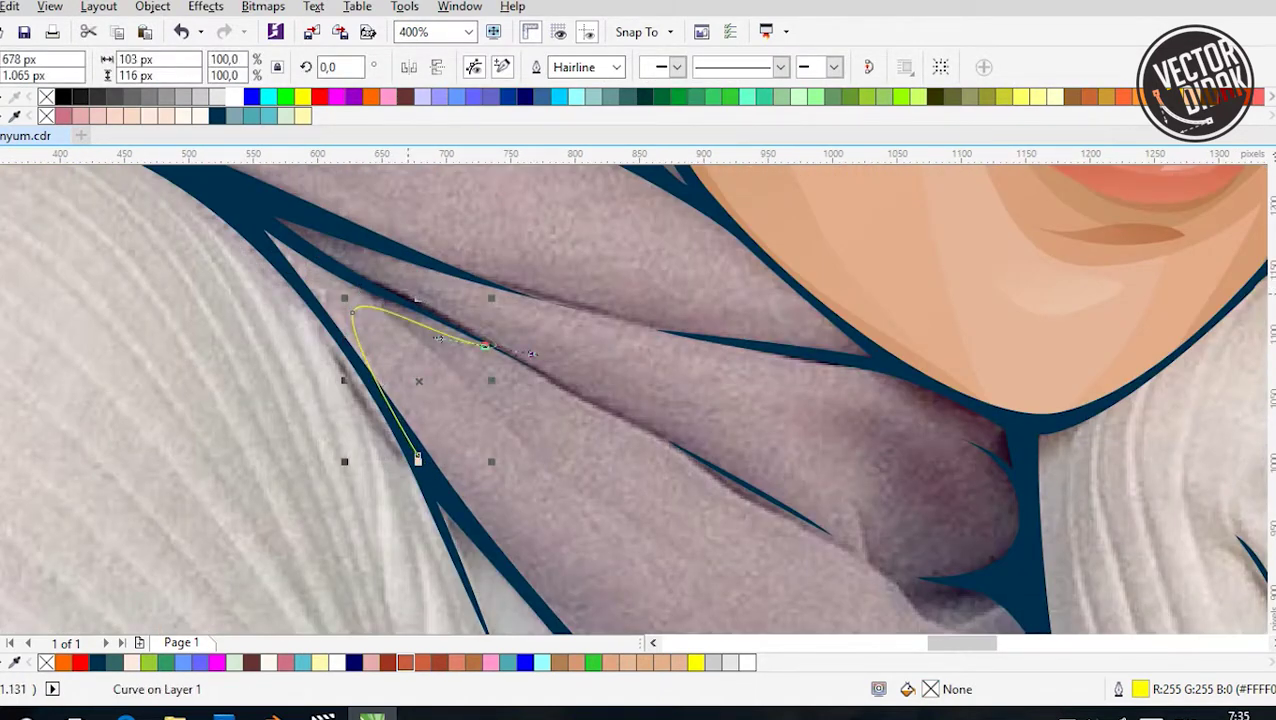
scroll(528, 355, "up", 3)
scroll(528, 355, "left", 3)
left_click(475, 332)
left_click(229, 275)
left_click_drag(452, 498, 545, 556)
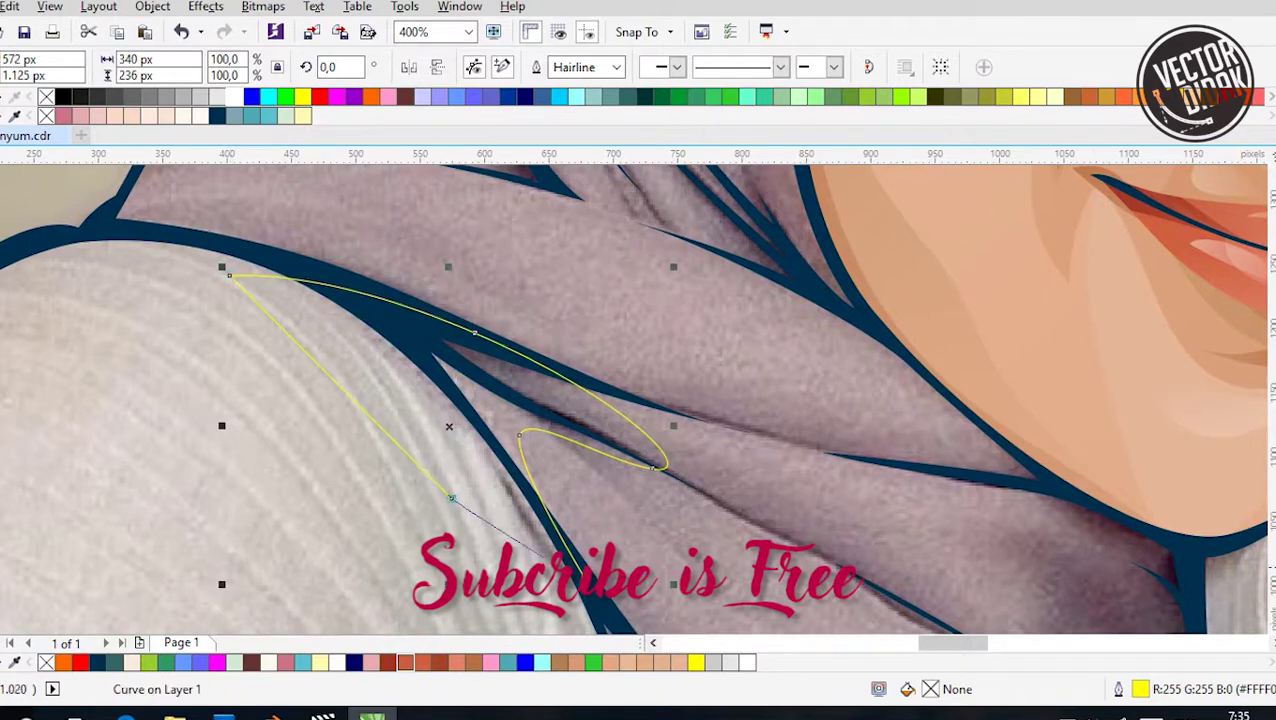
scroll(375, 400, "down", 6)
right_click(542, 178)
key("Escape")
key("Escape")
Draw a closed shadow shape around the dark scarf folds below the chin, with its outer edge crossing the chin and sleeve
scroll(449, 268, "up", 3)
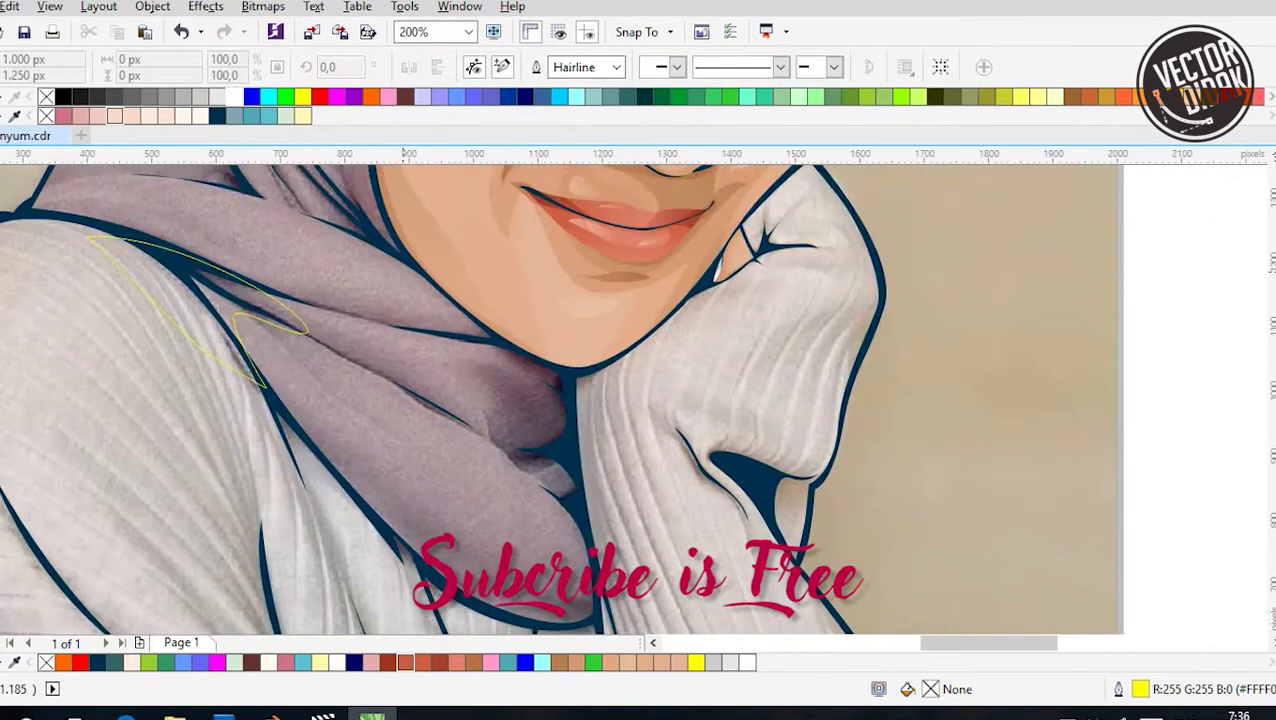
left_click_drag(528, 358, 520, 368)
scroll(520, 368, "down", 3)
left_click(503, 302)
key("space")
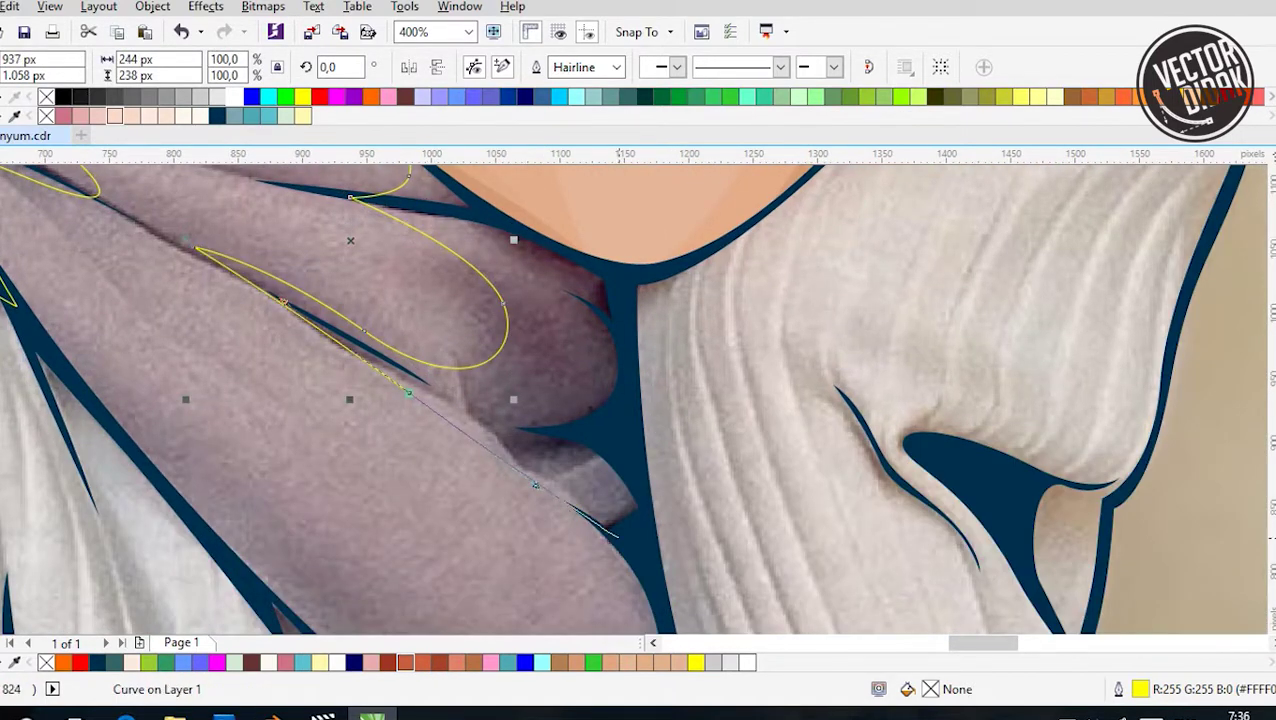
scroll(680, 428, "down", 2)
scroll(577, 323, "up", 2)
Draw a closed shadow shape about 214 px by 361 px along the narrow scarf folds beside the cheek
left_click(663, 405)
left_click(628, 428)
left_click_drag(460, 335, 410, 295)
key("space")
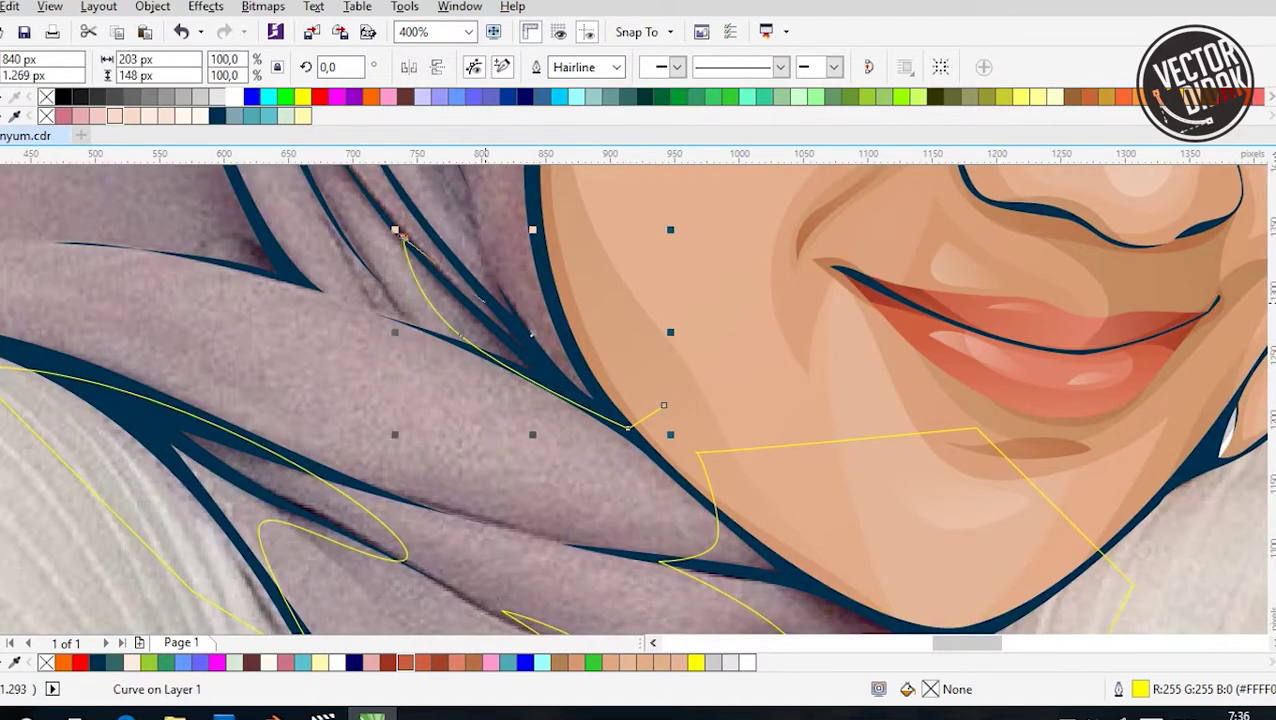
scroll(410, 295, "down", 1)
key("space")
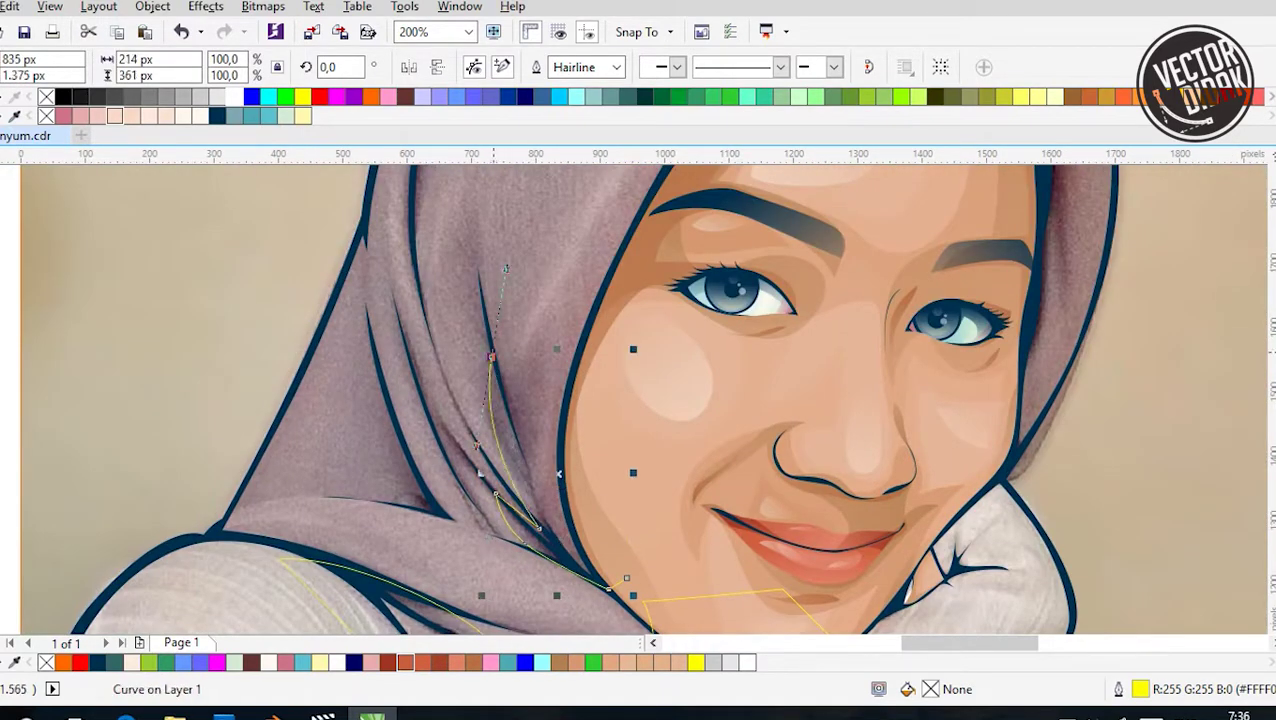
scroll(522, 289, "down", 2)
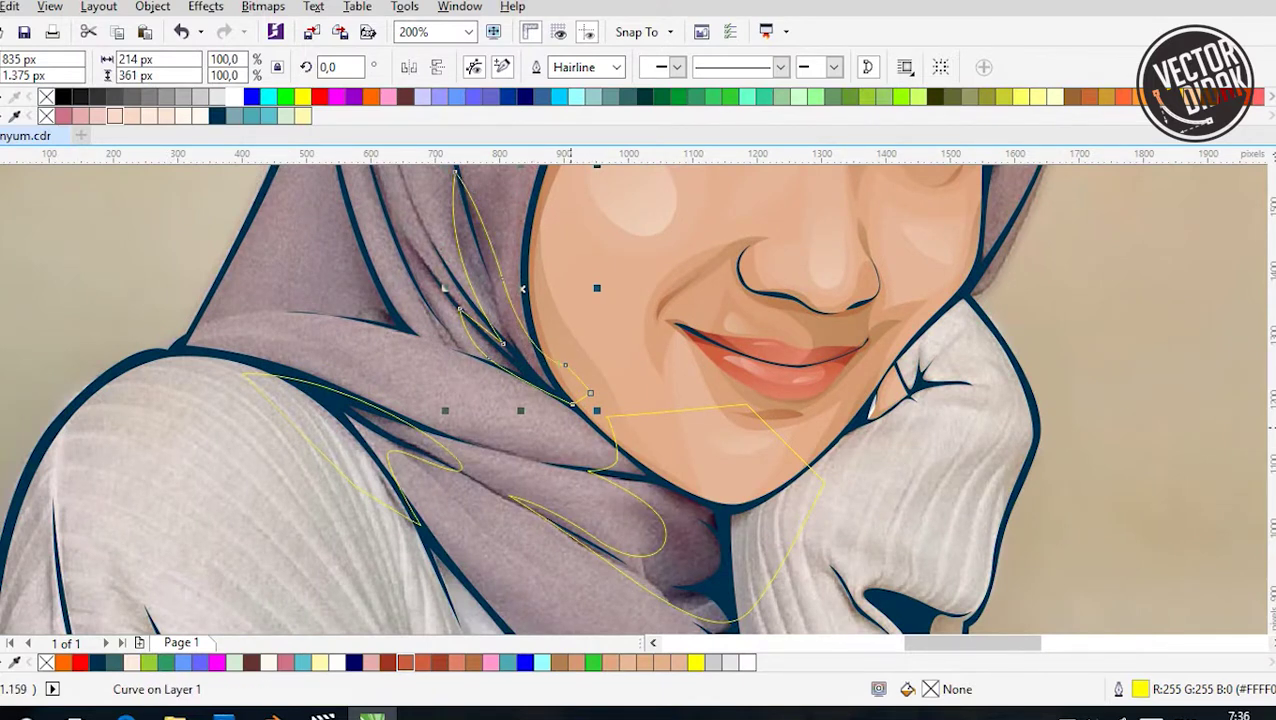
Draw a closed shadow shape about 134 px by 213 px in the corner where the back folds meet the shoulder wrap
scroll(522, 289, "down", 1)
scroll(788, 407, "up", 2)
left_click(563, 493)
left_click(476, 338)
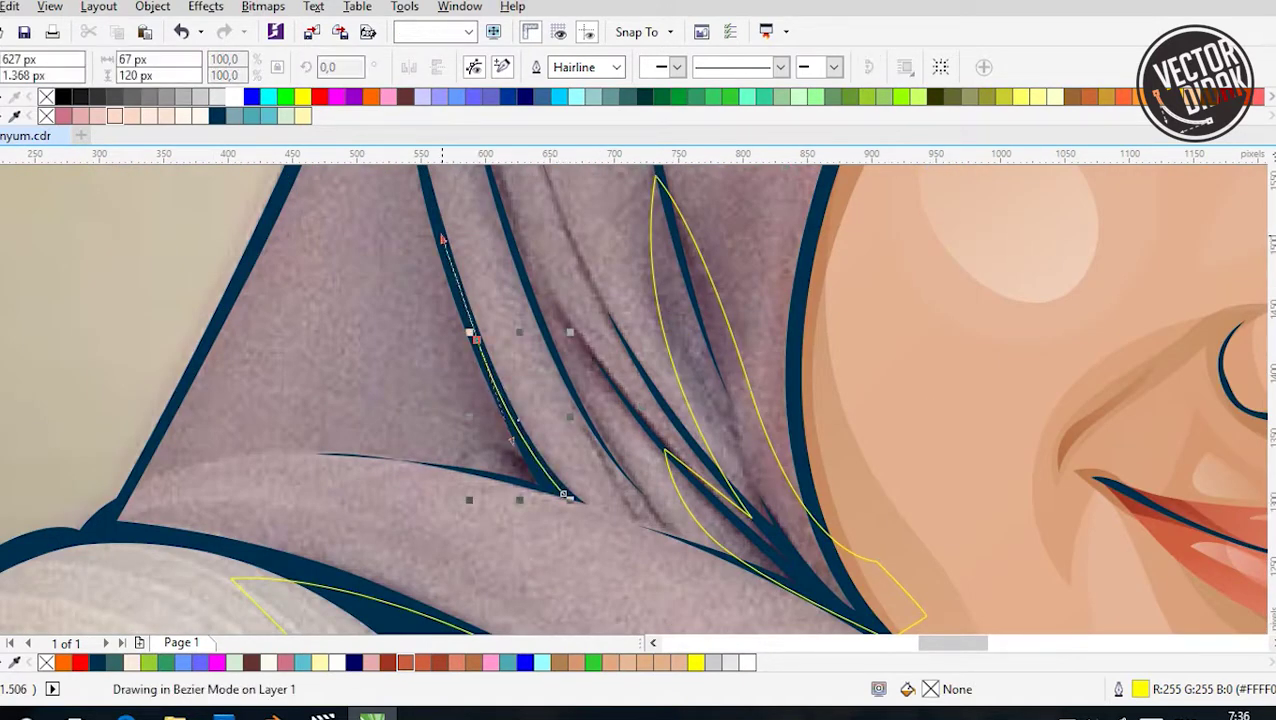
left_click(437, 220)
key("space")
left_click_drag(390, 457, 351, 480)
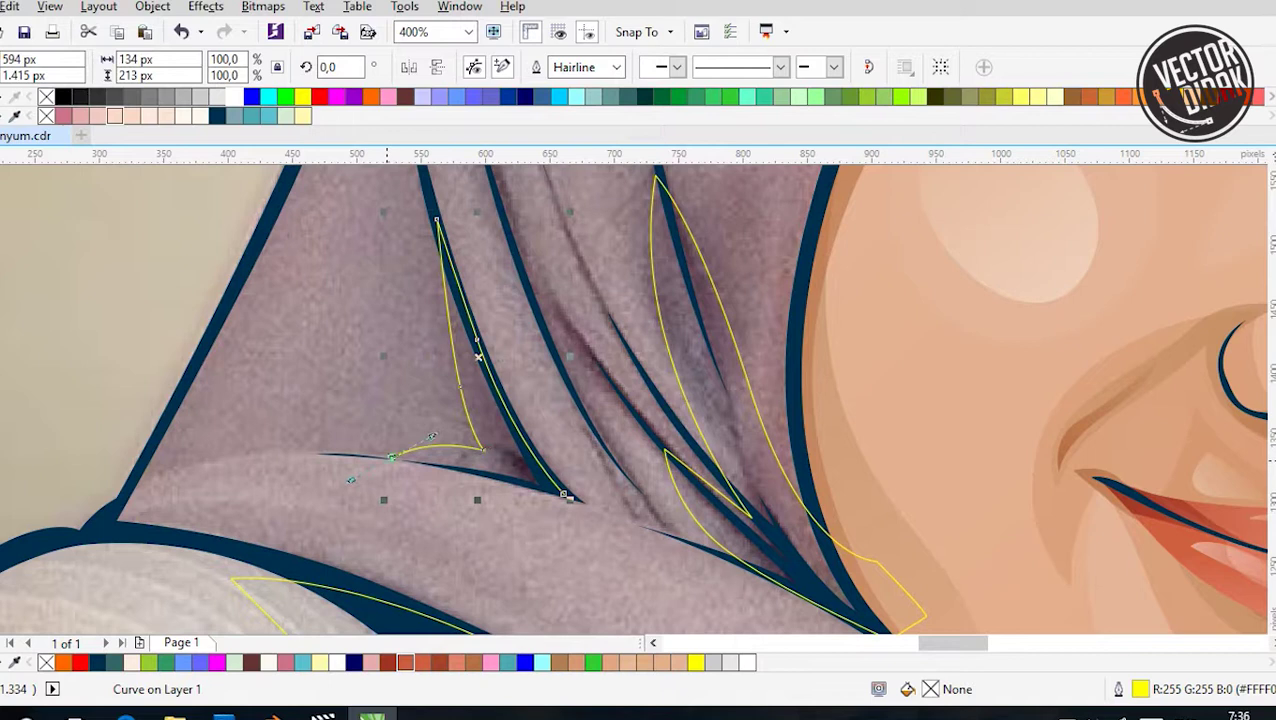
left_click(565, 493)
scroll(565, 493, "down", 2)
scroll(488, 183, "up", 1)
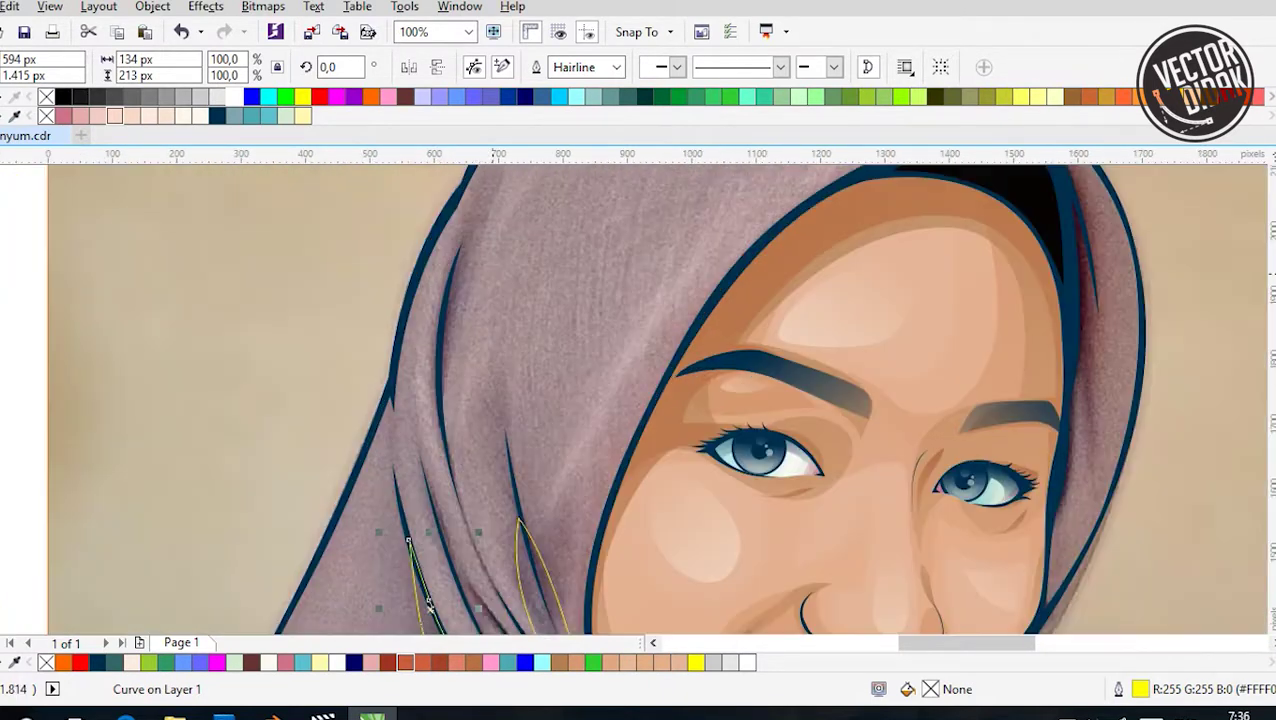
Draw a closed narrow shadow shape about 86 px by 458 px along the long upper fold near the scarf's outer edge
left_click(432, 335)
left_click_drag(490, 180, 492, 178)
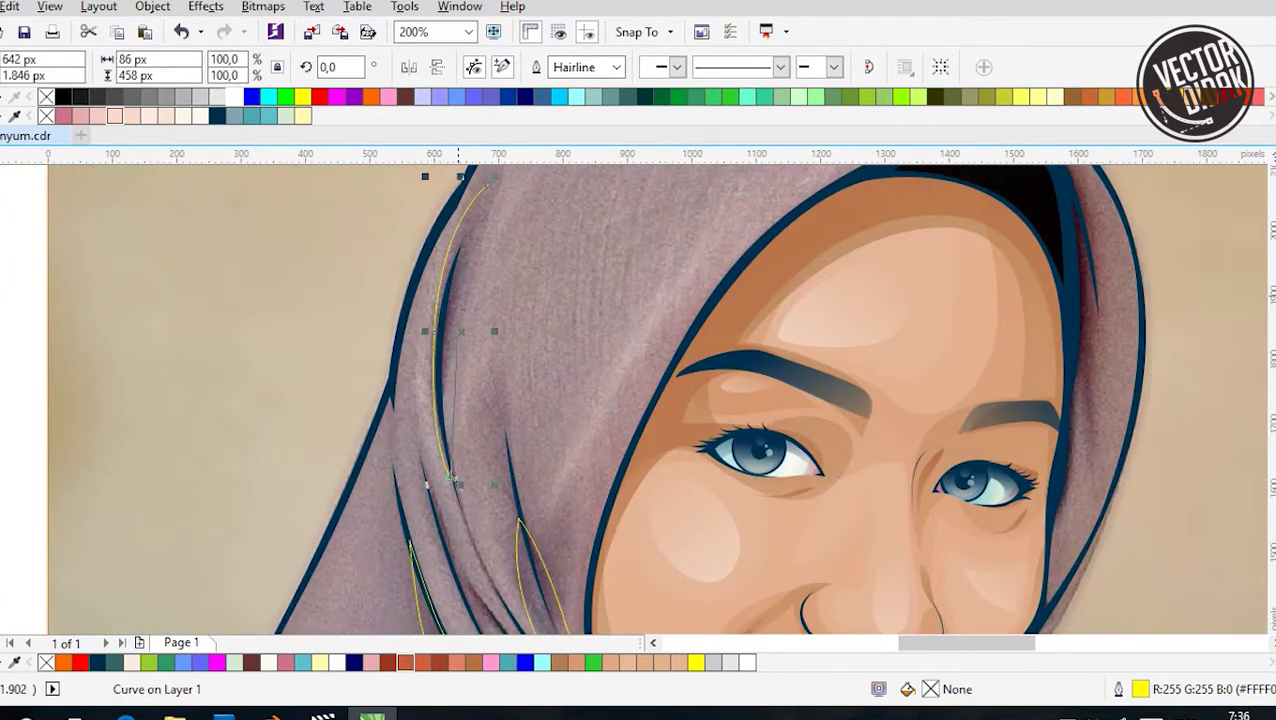
scroll(440, 479, "down", 1)
scroll(759, 190, "up", 2)
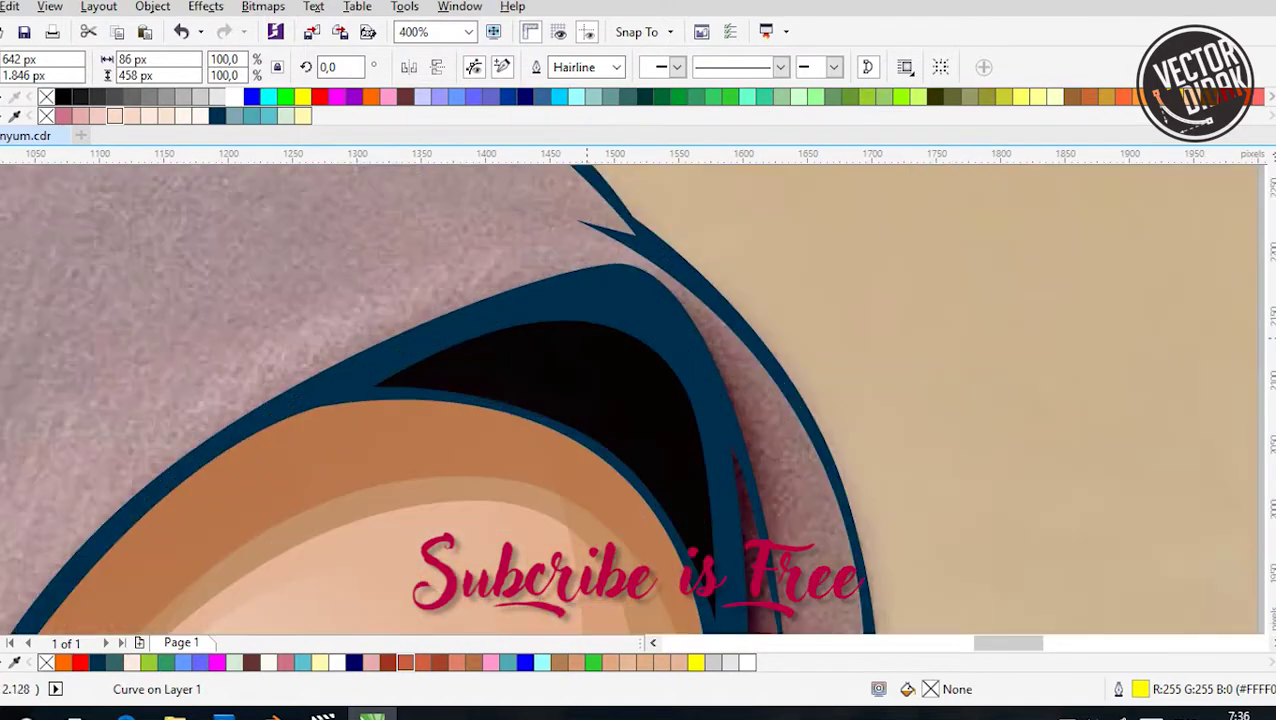
Draw a closed shadow shape about 398 px by 690 px from above the forehead down the narrow scarf strip beside the face
left_click(440, 340)
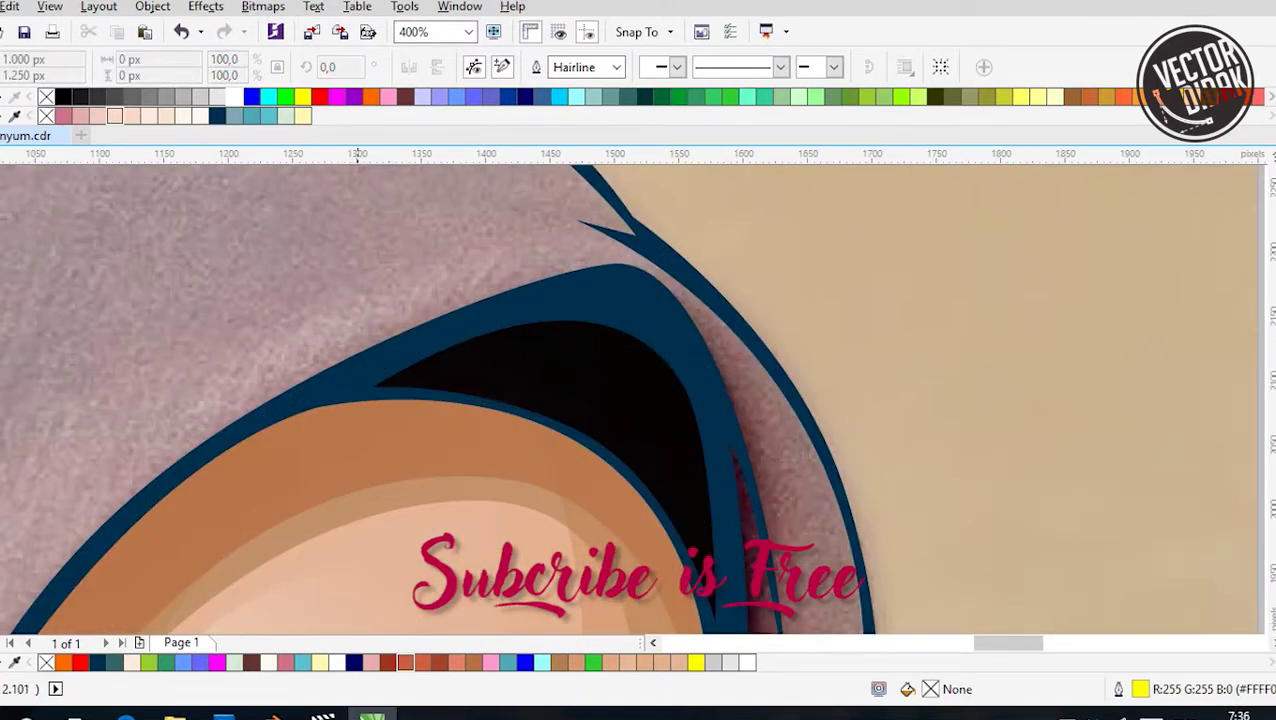
key("ctrl+z")
left_click(343, 403)
left_click_drag(660, 278, 806, 282)
key("space")
scroll(578, 280, "down", 1)
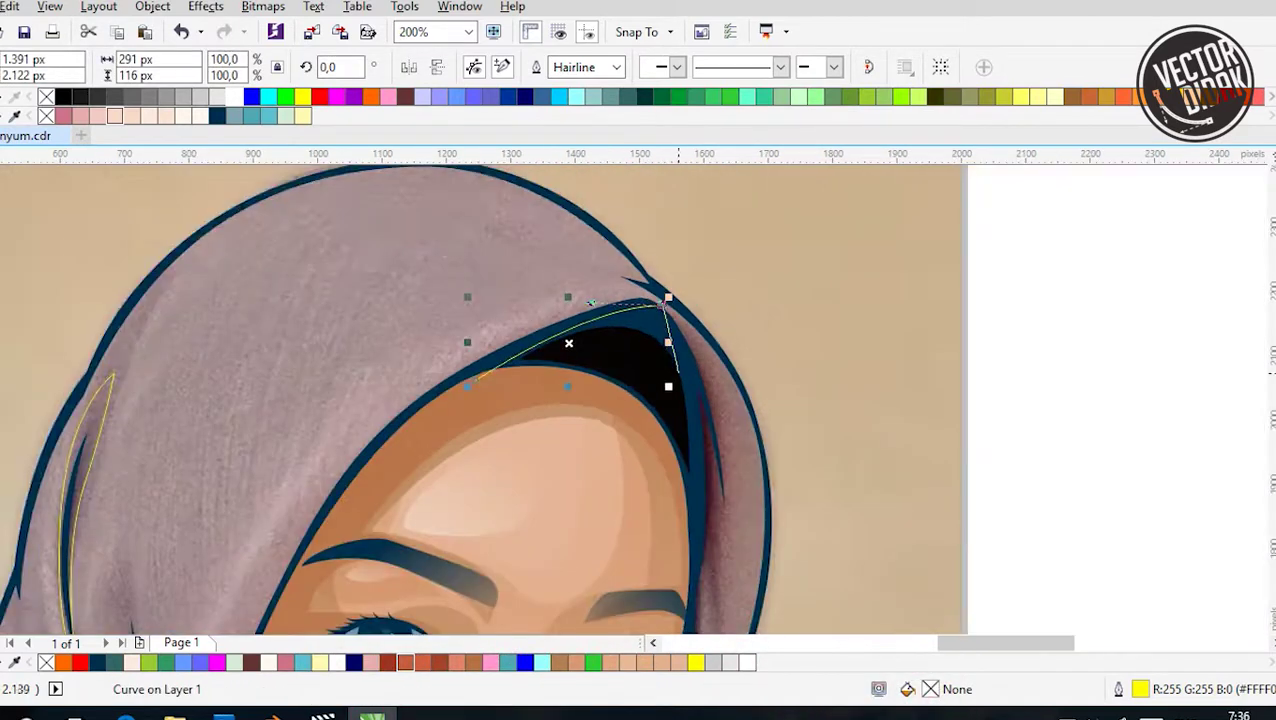
key("space")
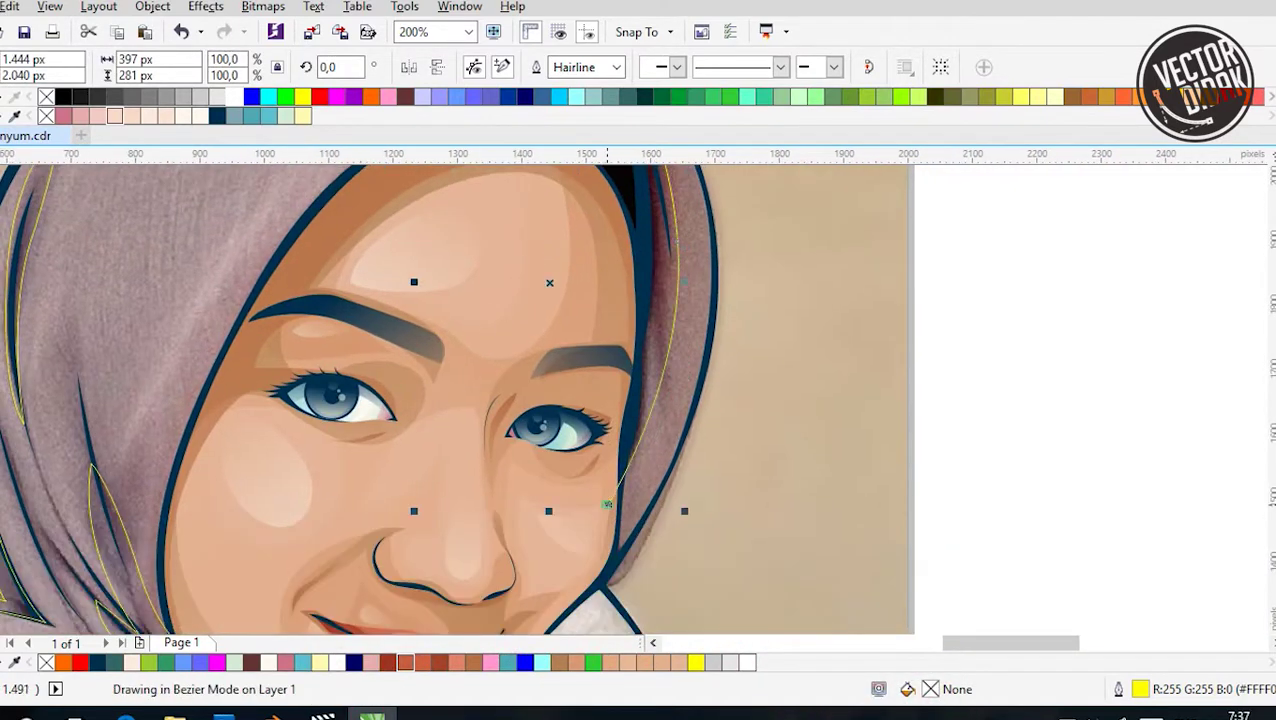
scroll(480, 400, "down", 1)
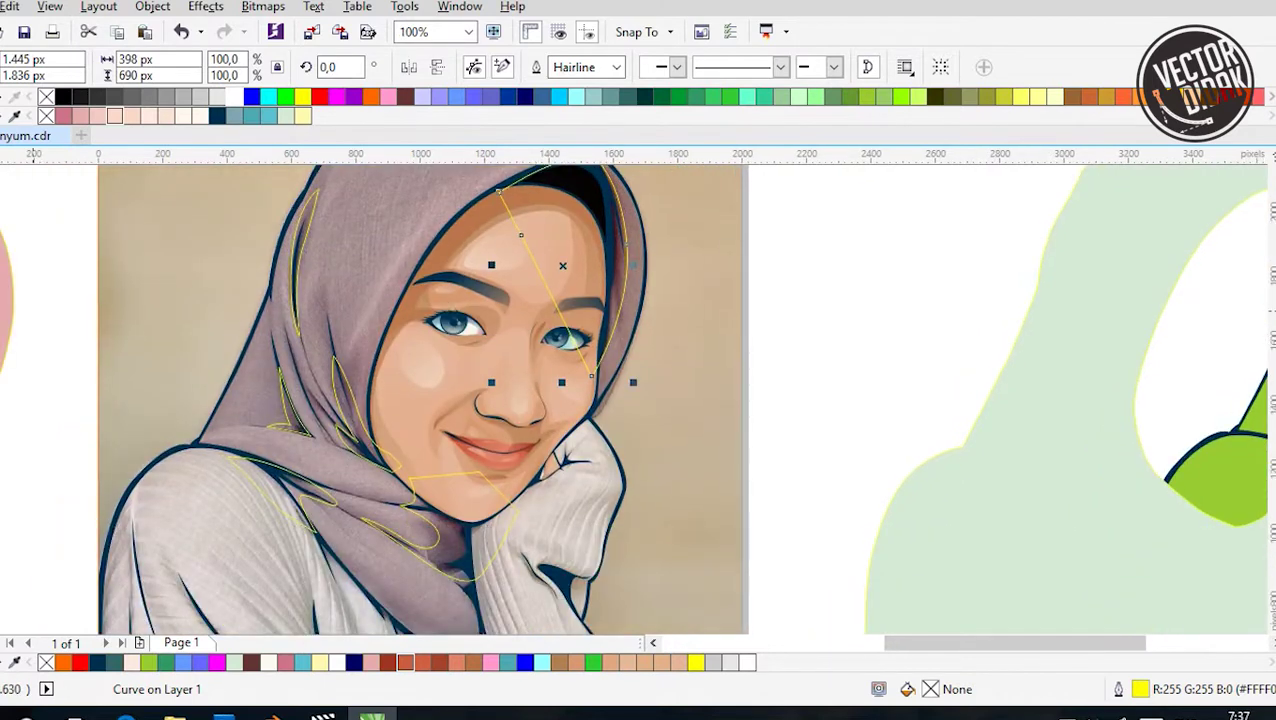
Select the separate shadow shapes drawn over the scarf folds and combine them into one curve
key("space")
scroll(640, 400, "up", 1)
left_click(370, 400)
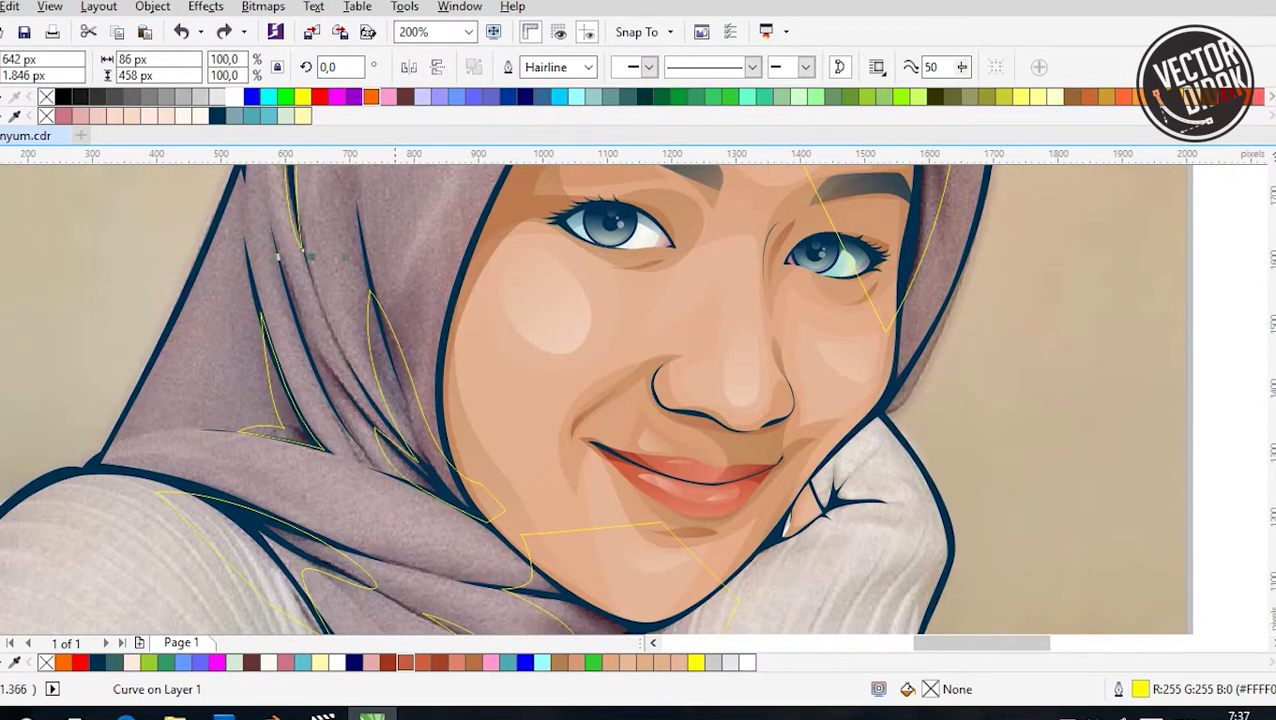
left_click(505, 511, "shift")
scroll(500, 400, "down", 2)
left_click(368, 518, "shift")
left_click(368, 518)
left_click(545, 522)
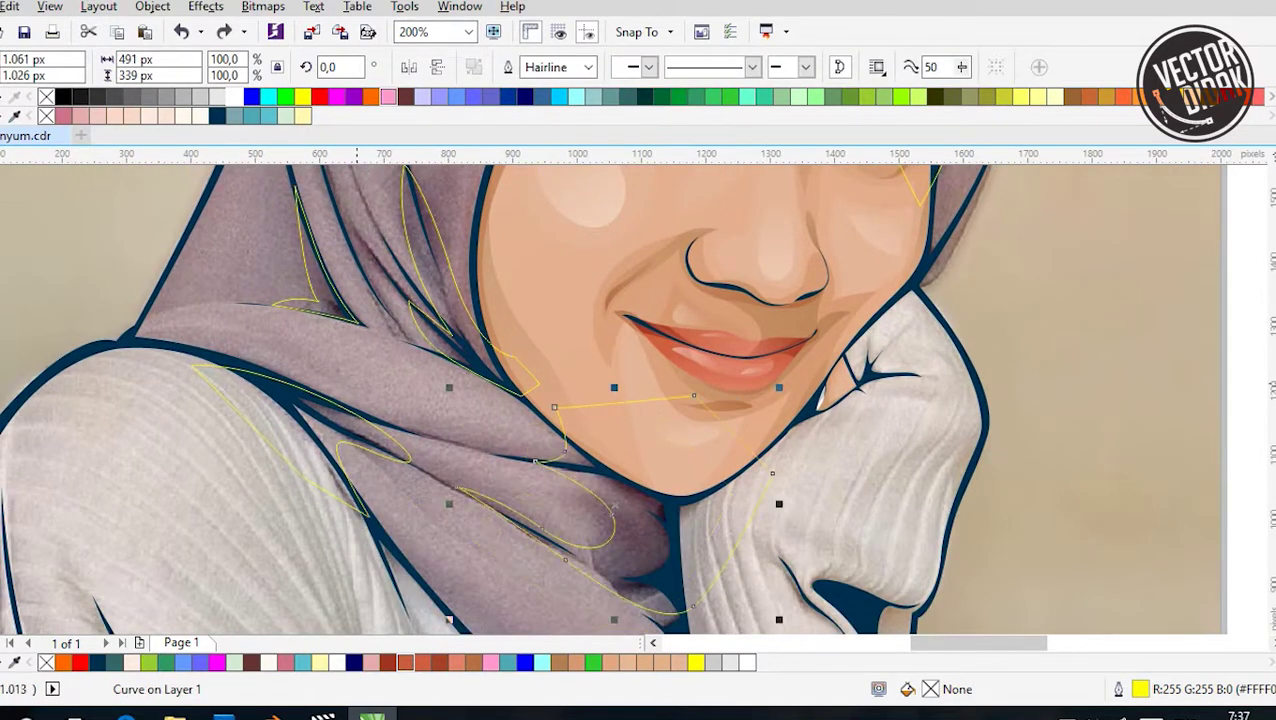
left_click(302, 476, "shift")
scroll(413, 407, "down", 1)
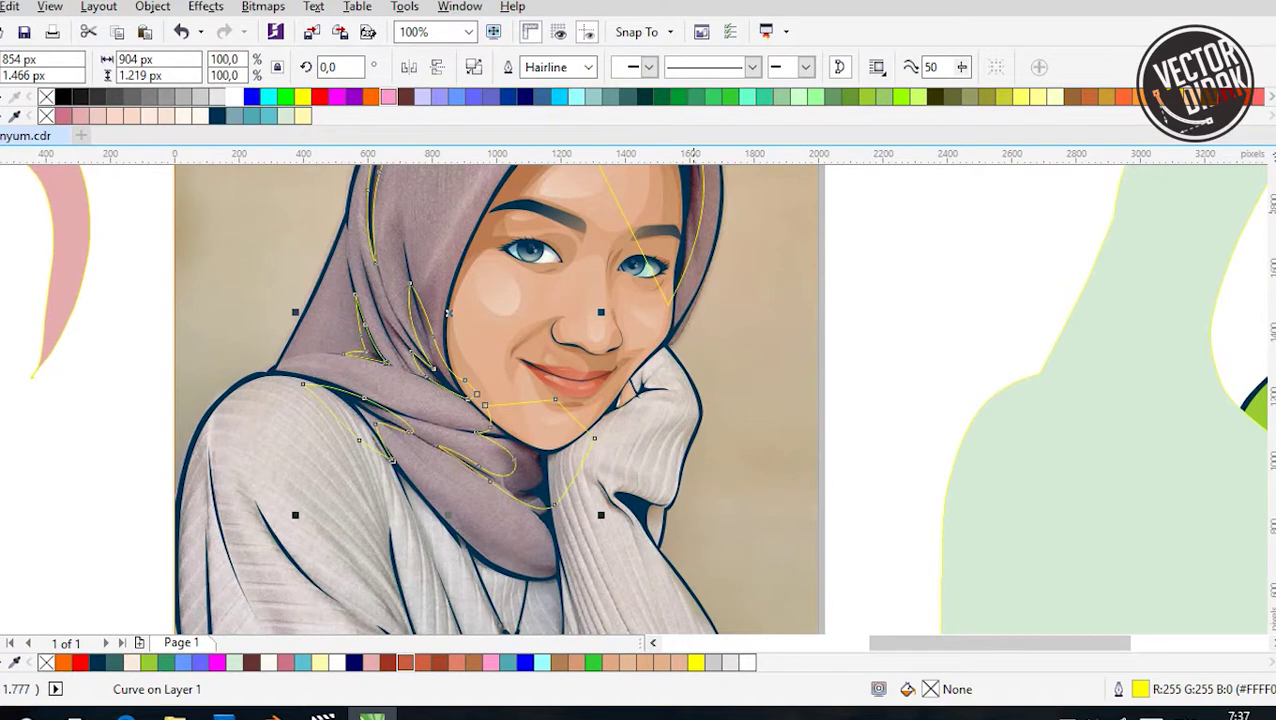
scroll(527, 470, "up", 1)
left_click(302, 476, "shift")
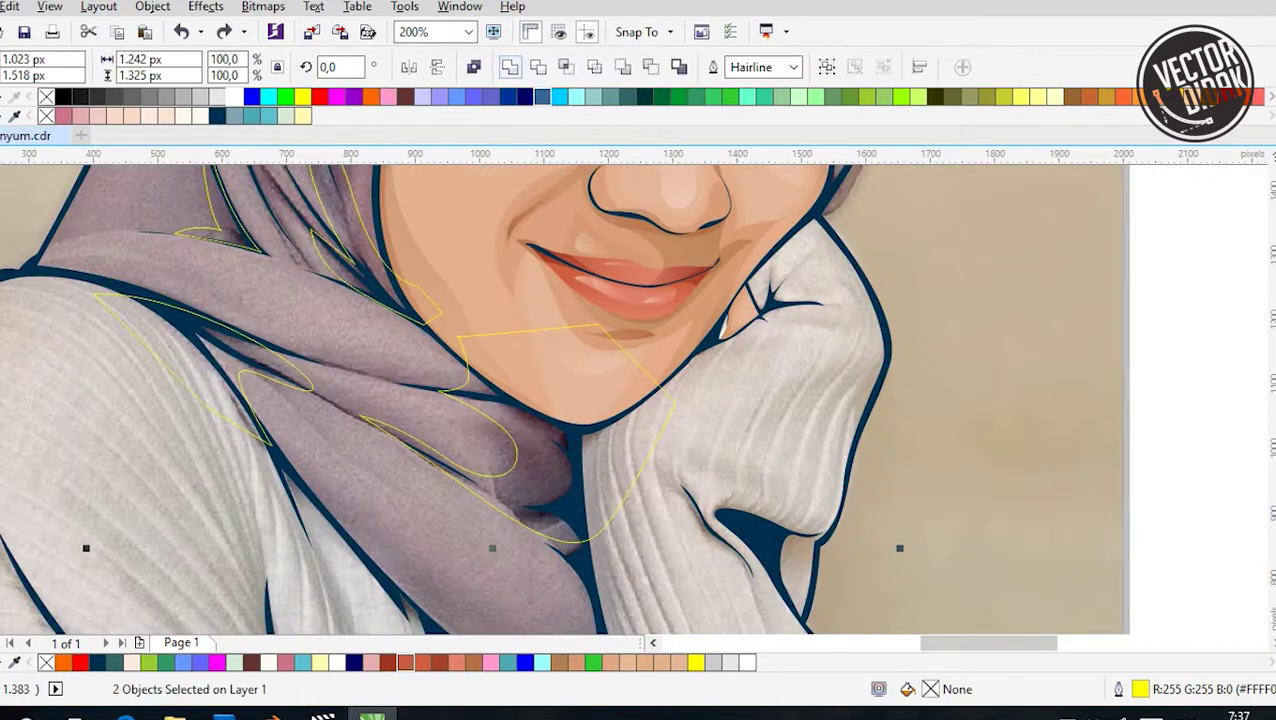
key("ctrl+l")
Draw a closed shadow shape about 481 px by 427 px over the scarf's lowest edge and combine it with the other shadows
scroll(515, 378, "down", 1)
scroll(508, 248, "up", 2)
left_click(613, 446)
scroll(860, 470, "down", 2)
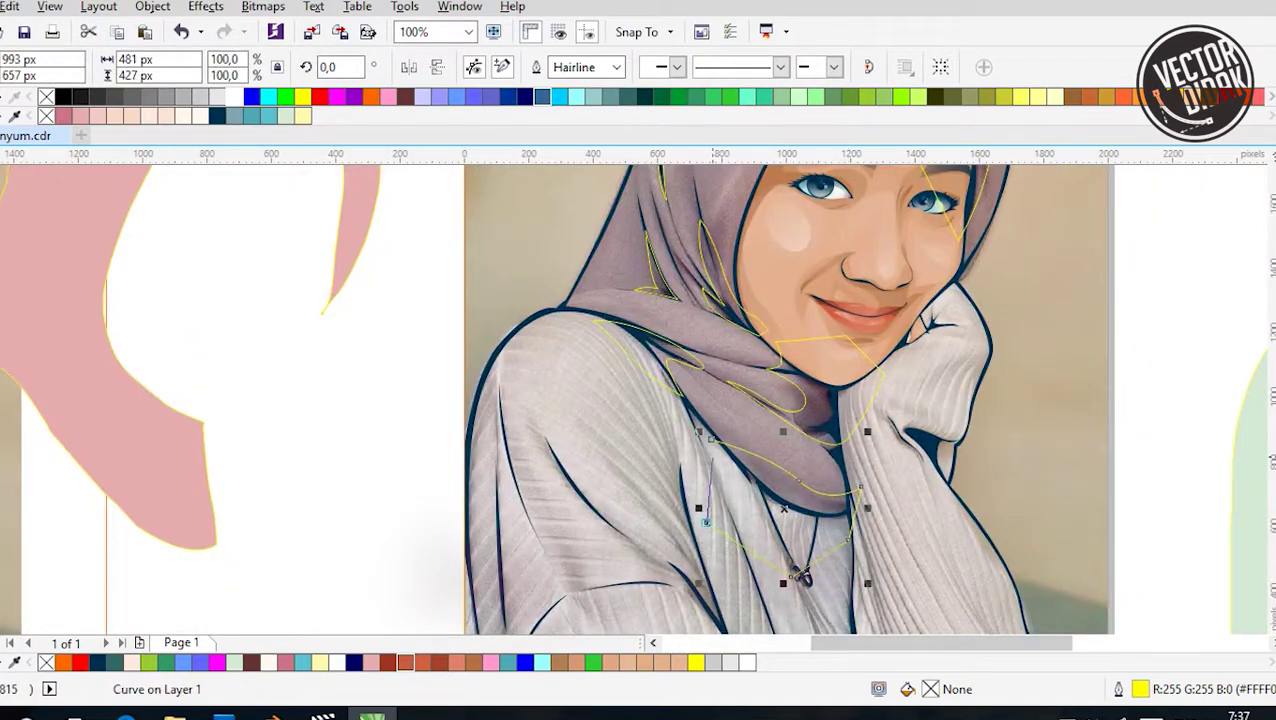
scroll(640, 400, "up", 1)
left_click(700, 420, "shift")
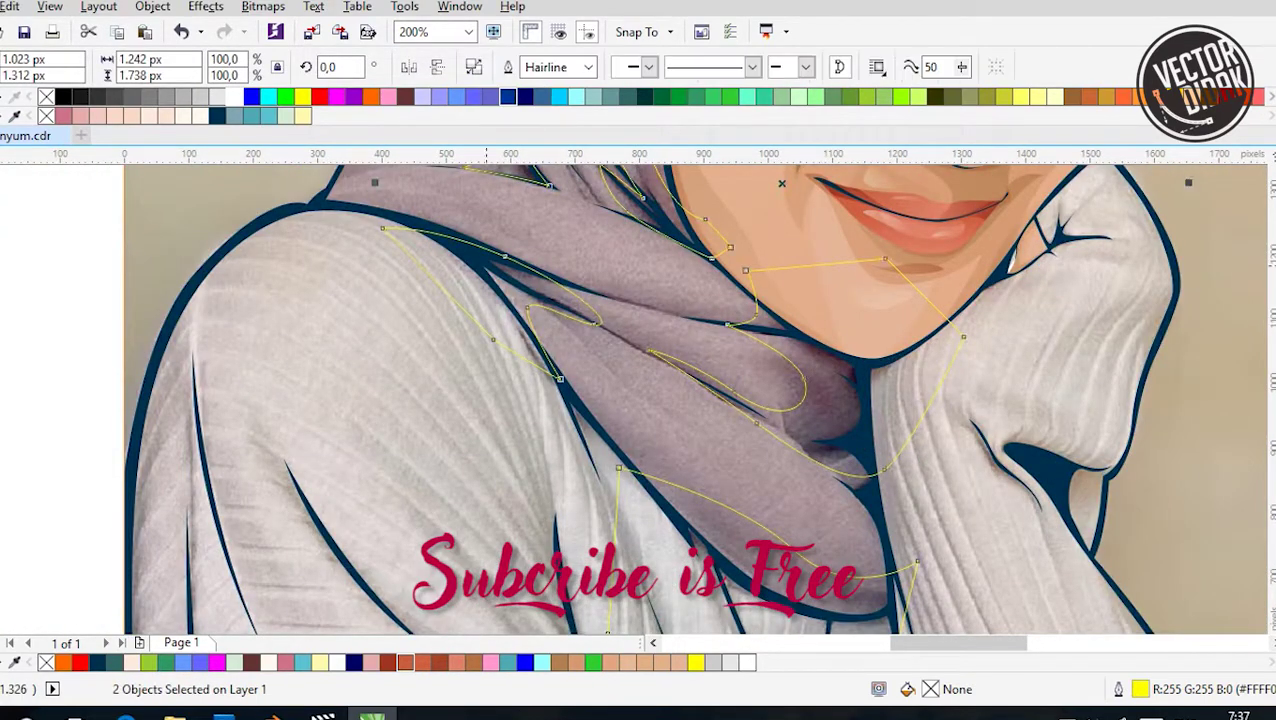
key("ctrl+l")
Intersect the combined shadow curve with the hijab base and delete the original overhanging shadow curve
scroll(640, 400, "down", 2)
scroll(640, 400, "up", 1)
key("Escape")
key("Tab")
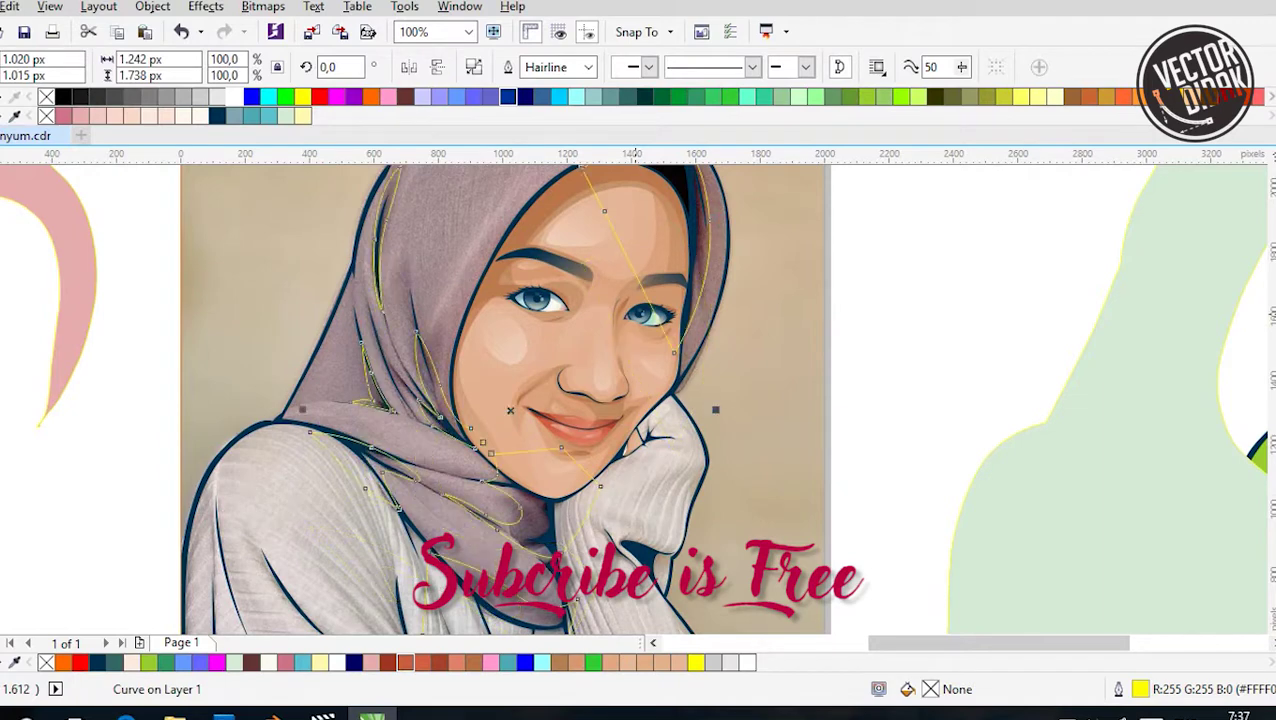
scroll(692, 282, "down", 1)
scroll(692, 282, "up", 1)
left_click(692, 282, "shift")
key("ctrl+l")
scroll(692, 282, "down", 1)
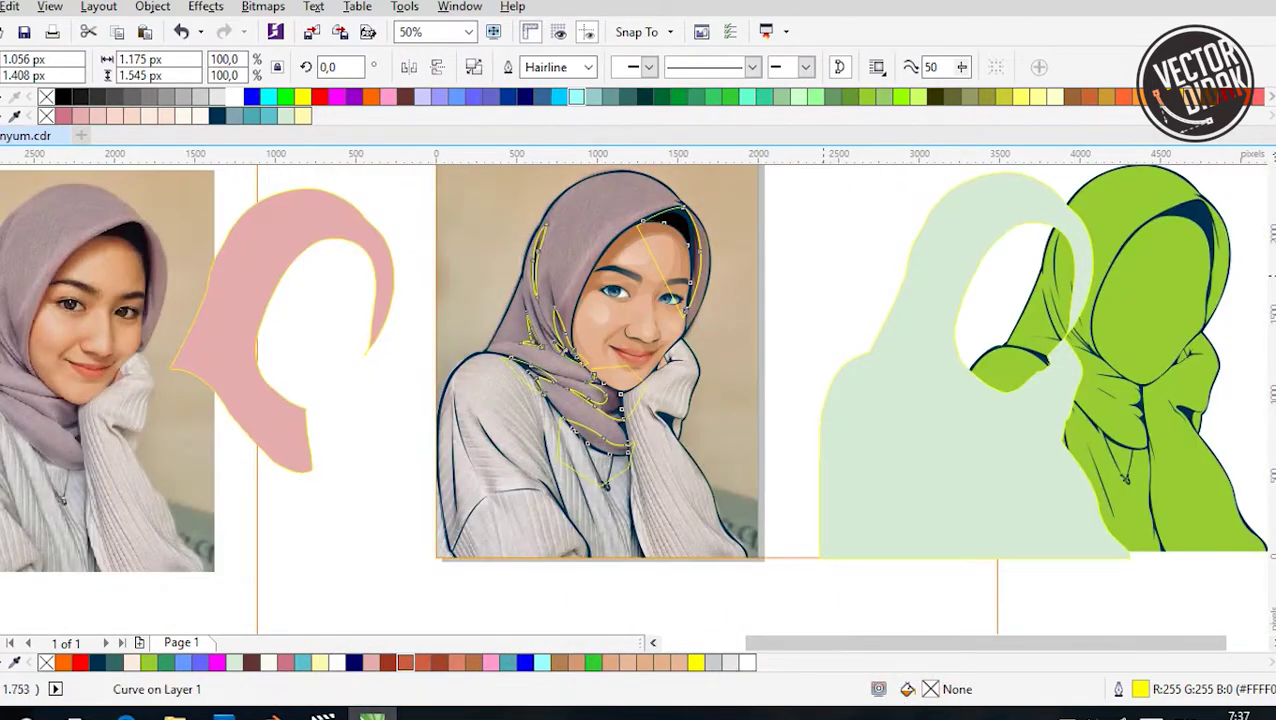
key("Escape")
scroll(565, 469, "up", 1)
key("Tab")
key("Tab")
key("Escape")
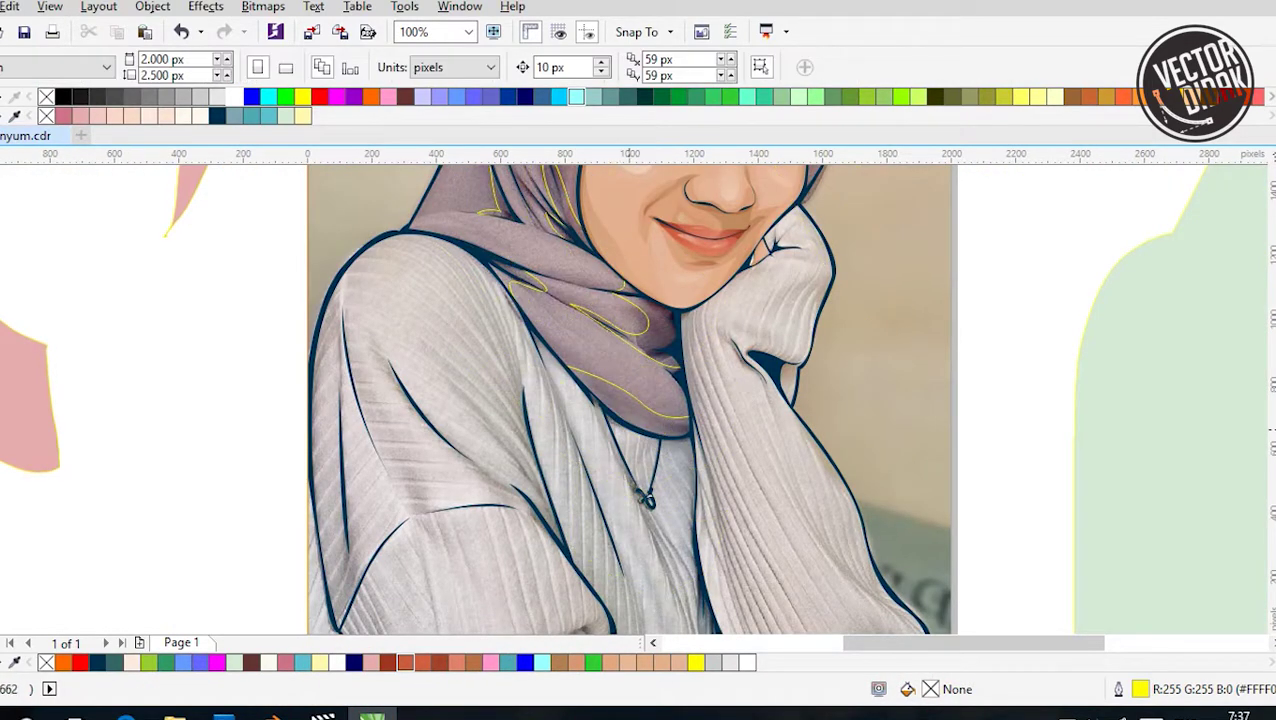
Fill the intersected hijab shadow curve with the uniform CMYK colour C34 M64 Y46 K0
scroll(600, 475, "down", 1)
scroll(600, 475, "up", 1)
key("Tab")
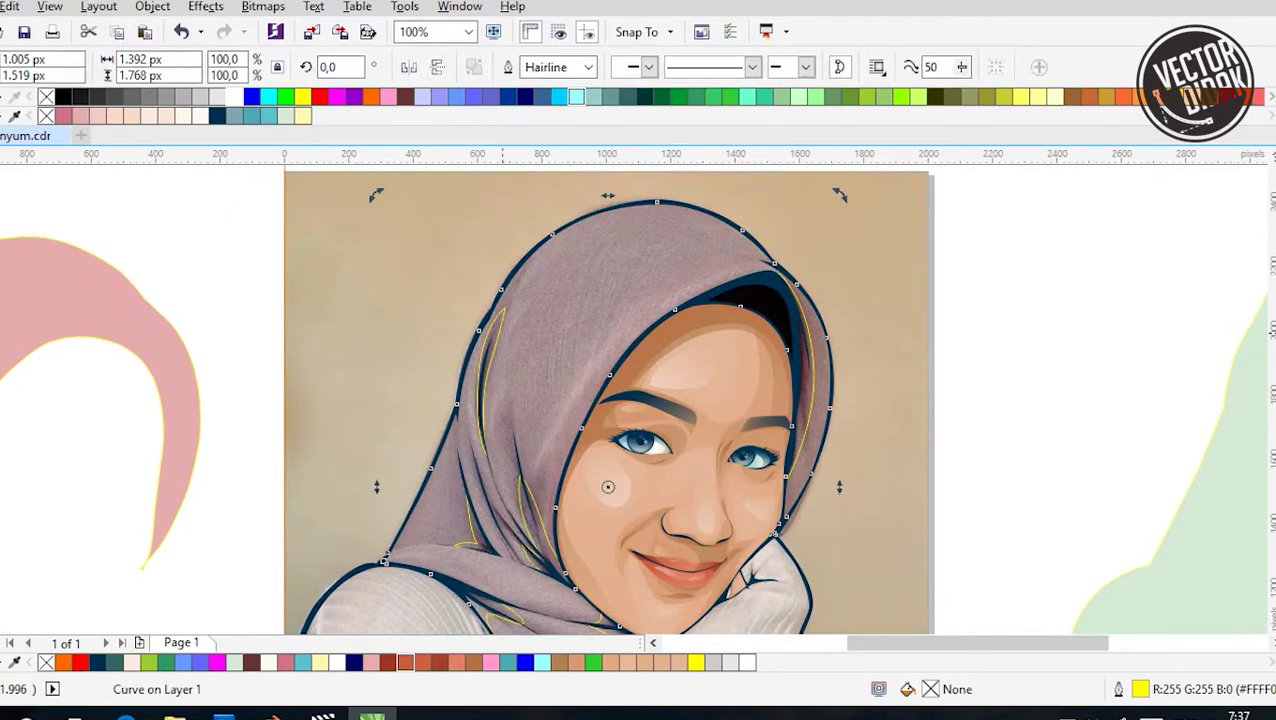
scroll(600, 450, "down", 1)
key("Escape")
scroll(600, 450, "up", 2)
scroll(600, 450, "down", 1)
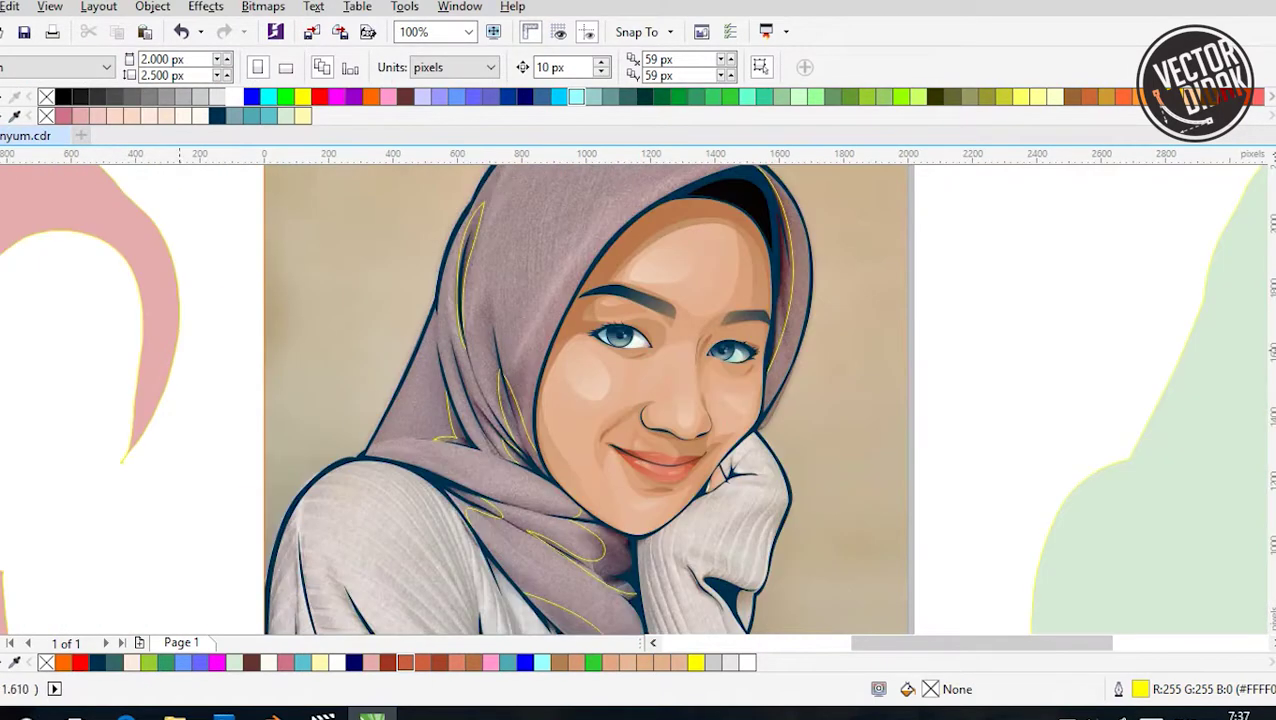
key("Tab")
scroll(472, 205, "up", 2)
key("Tab")
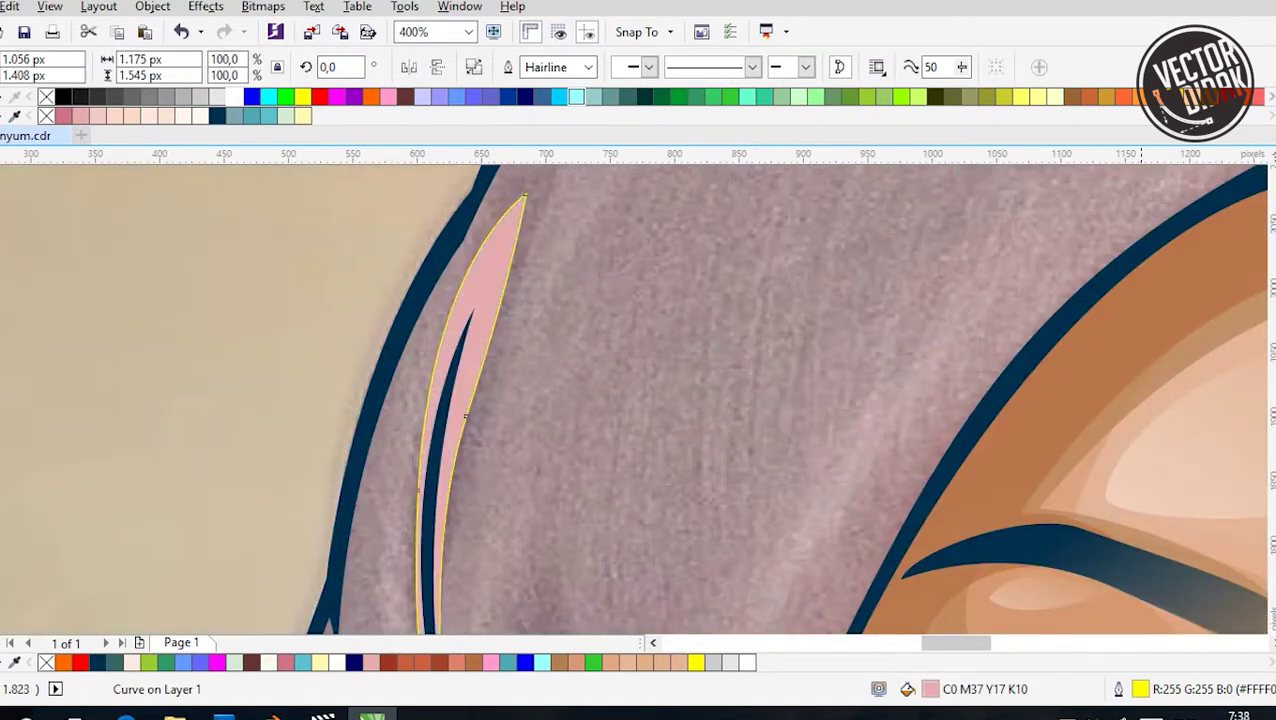
key("shift+F11")
left_click(771, 325)
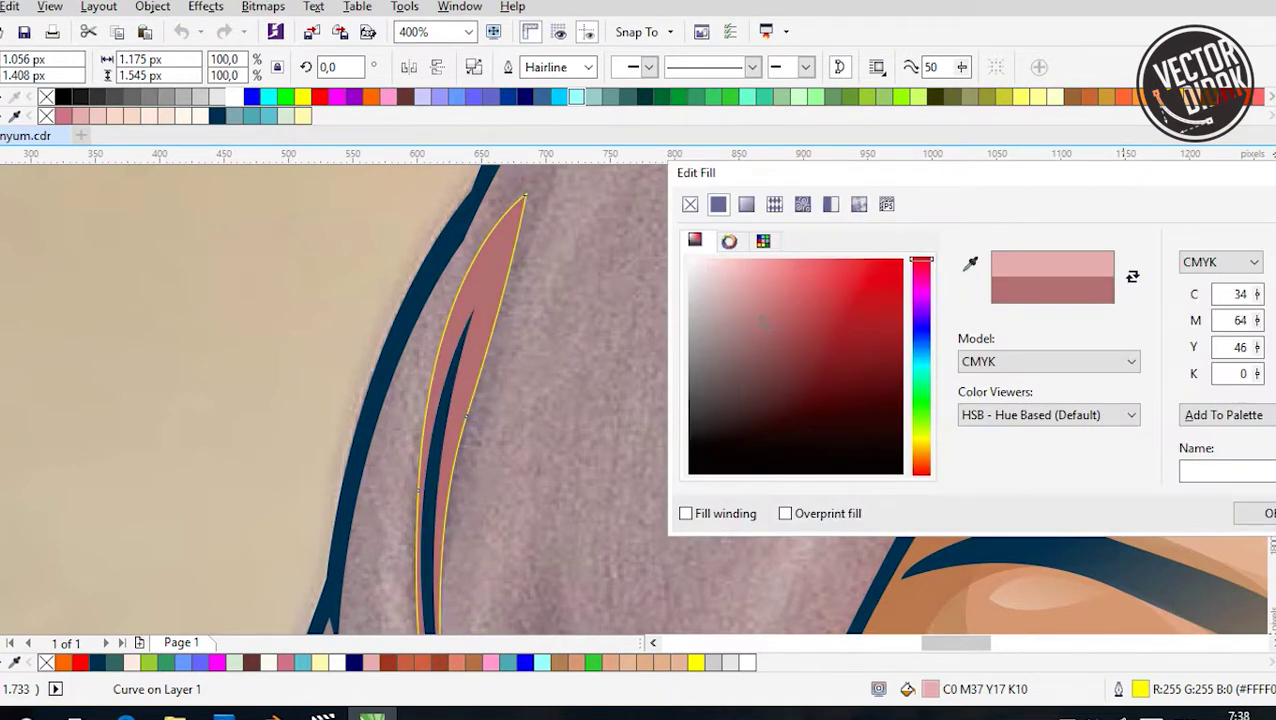
key("Return")
scroll(472, 205, "down", 2)
key("Escape")
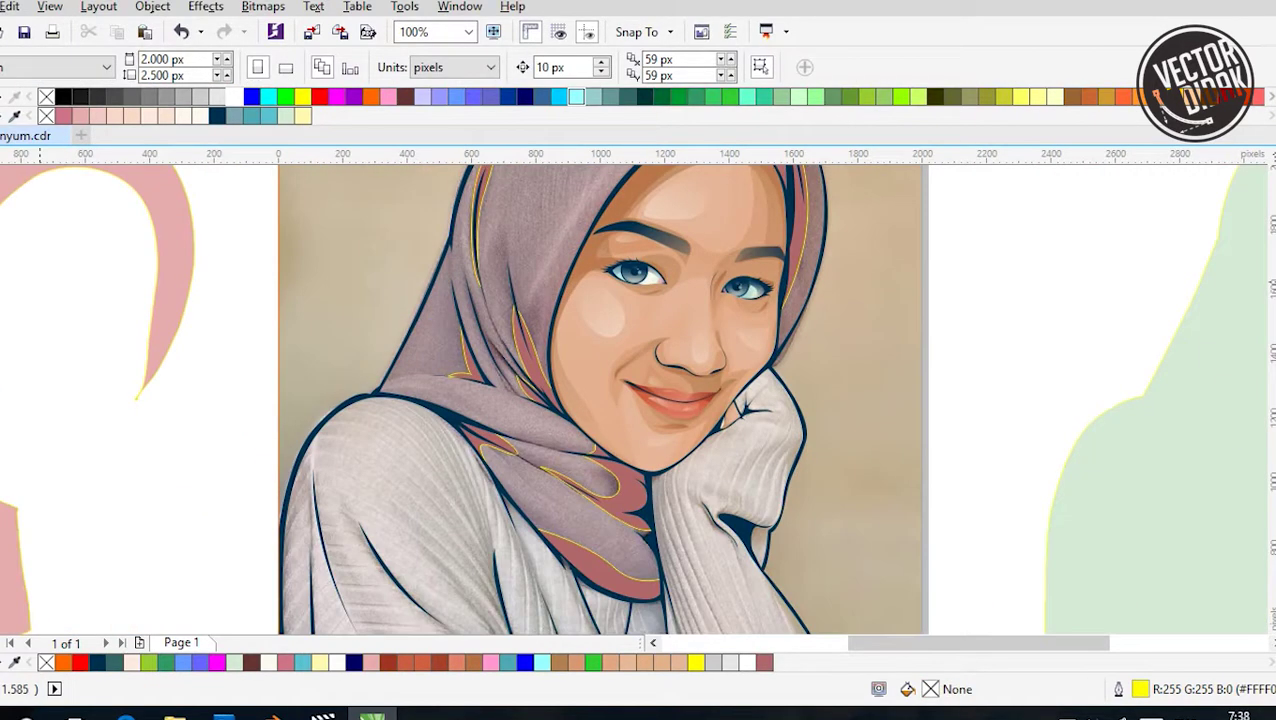
Start a Bezier outline along the lowest scarf fold below the chin, about 500 px by 347 px, towards the shoulder corner
key("F5")
scroll(490, 432, "up", 2)
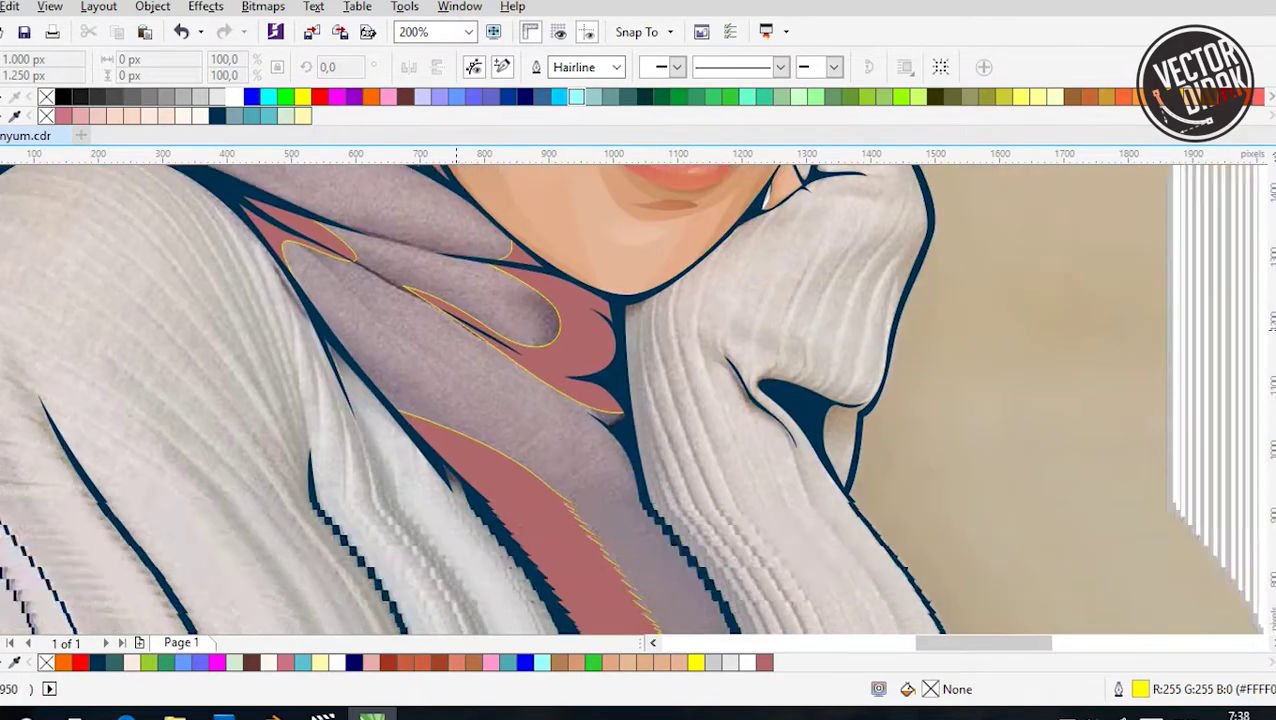
left_click(609, 447)
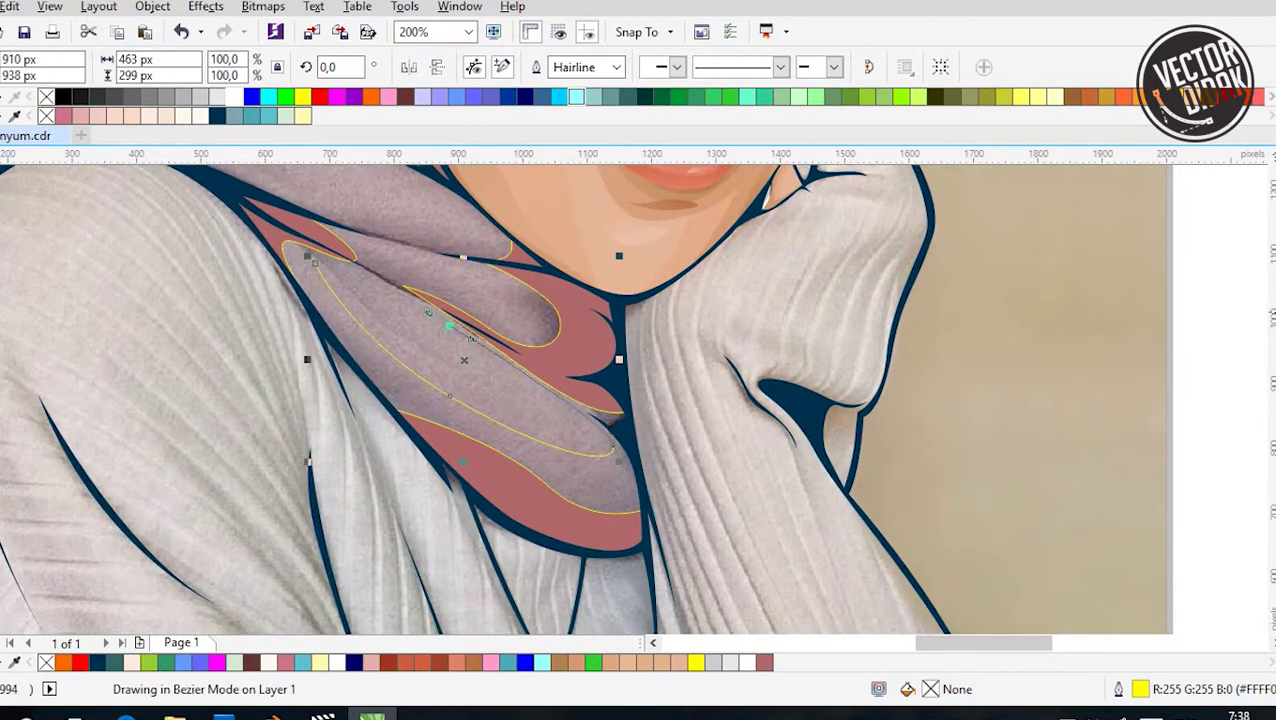
key("space")
scroll(330, 389, "up", 1)
scroll(430, 420, "down", 1)
scroll(430, 420, "up", 1)
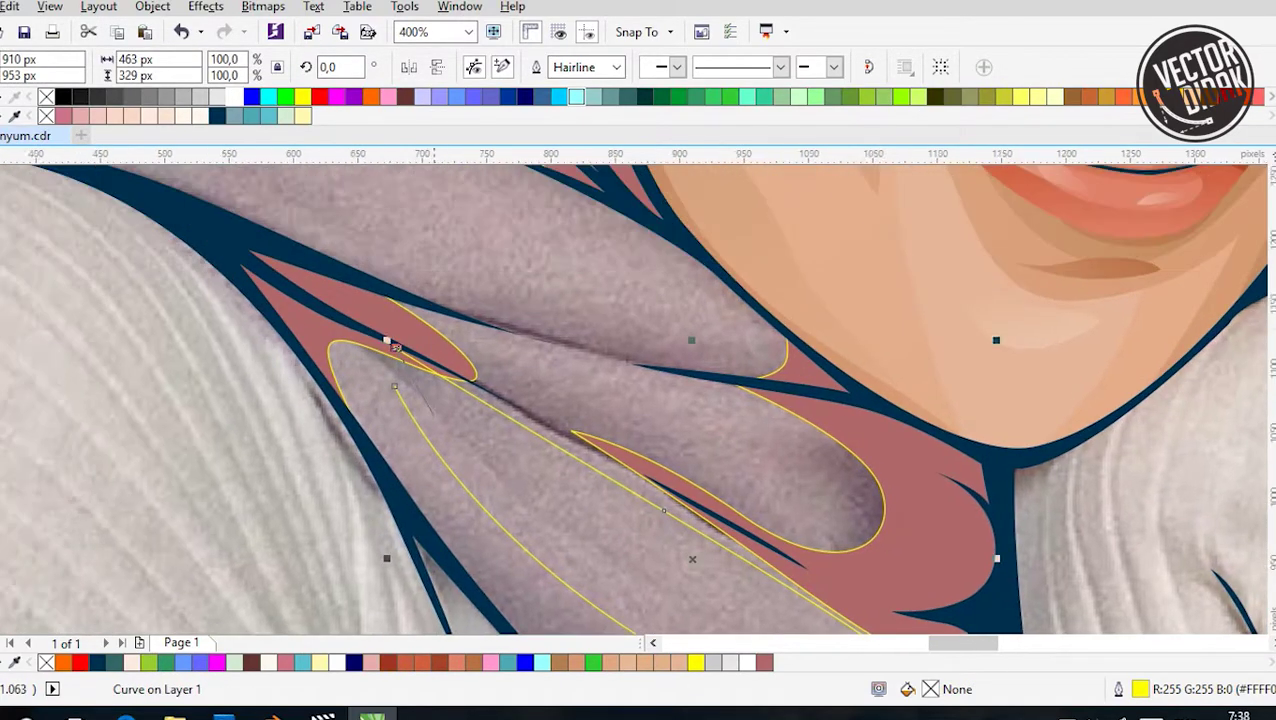
scroll(430, 440, "down", 1)
scroll(430, 400, "up", 1)
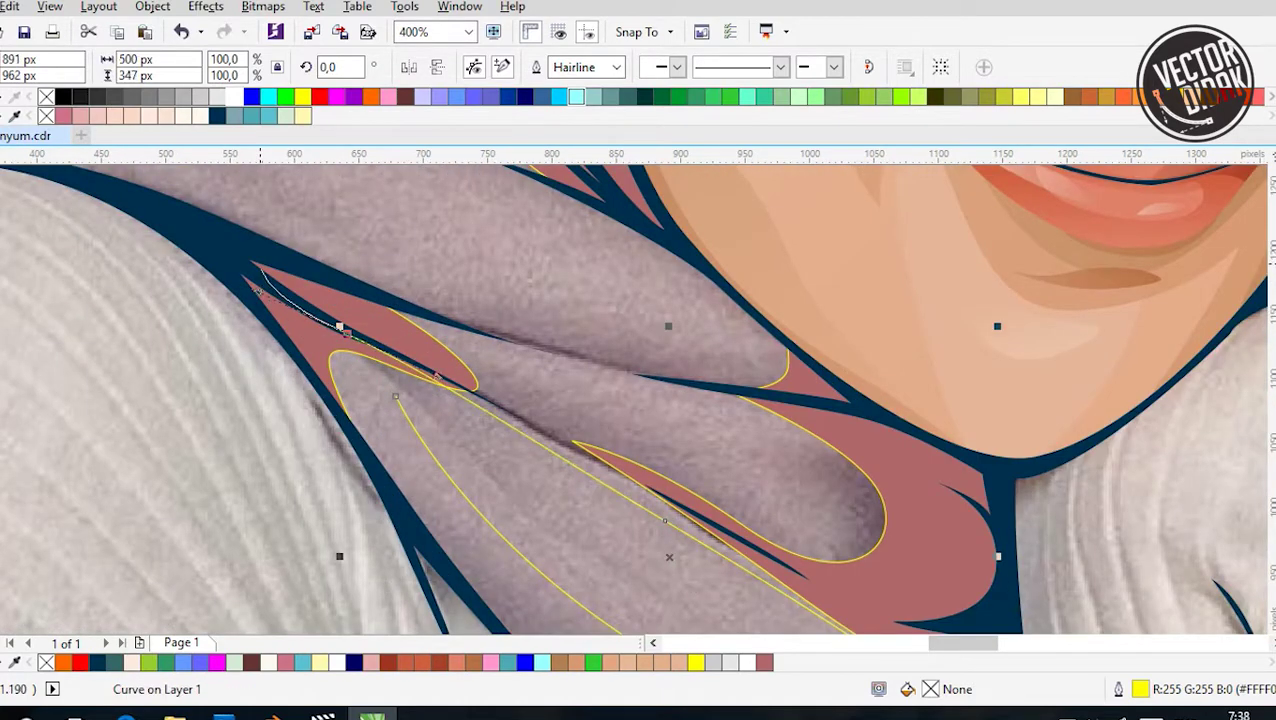
Continue the Bezier outline around the middle folds and upper neck wrap, then up the narrow fold beside the cheek
left_click(254, 258)
left_click_drag(659, 388, 735, 412)
key("space")
scroll(450, 318, "down", 1)
scroll(450, 318, "up", 1)
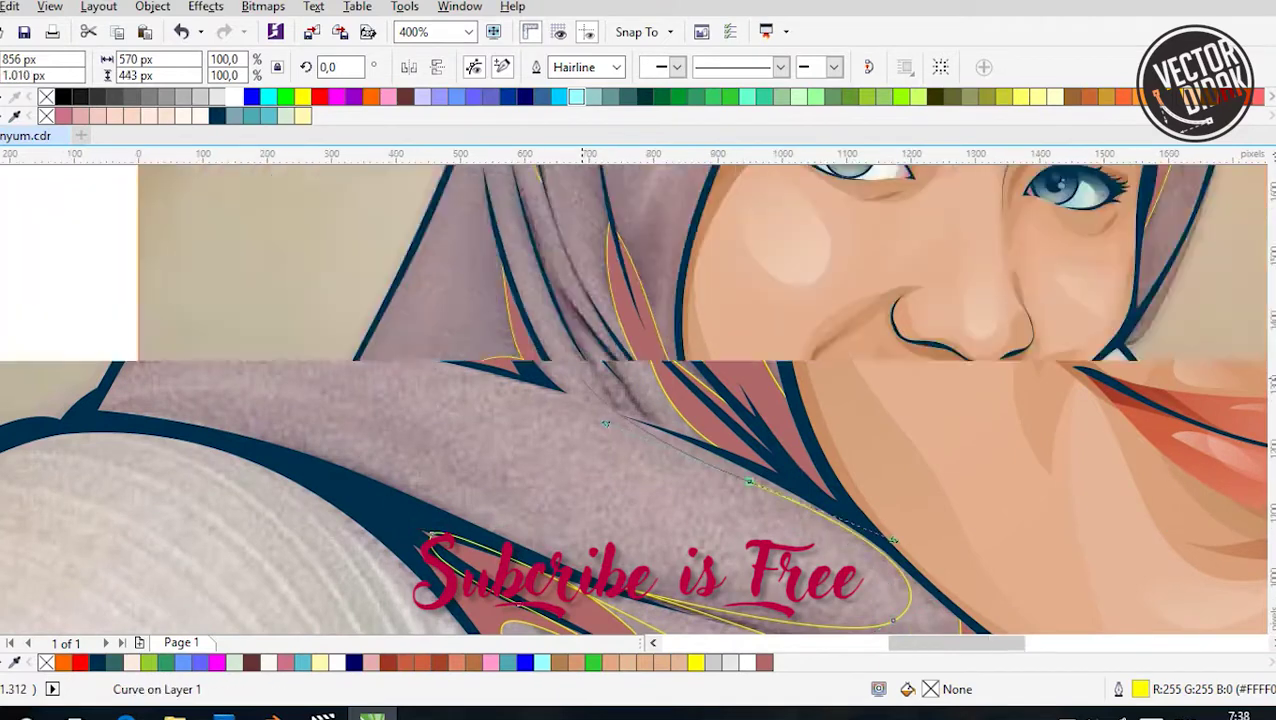
scroll(640, 400, "down", 1)
scroll(640, 400, "up", 2)
key("space")
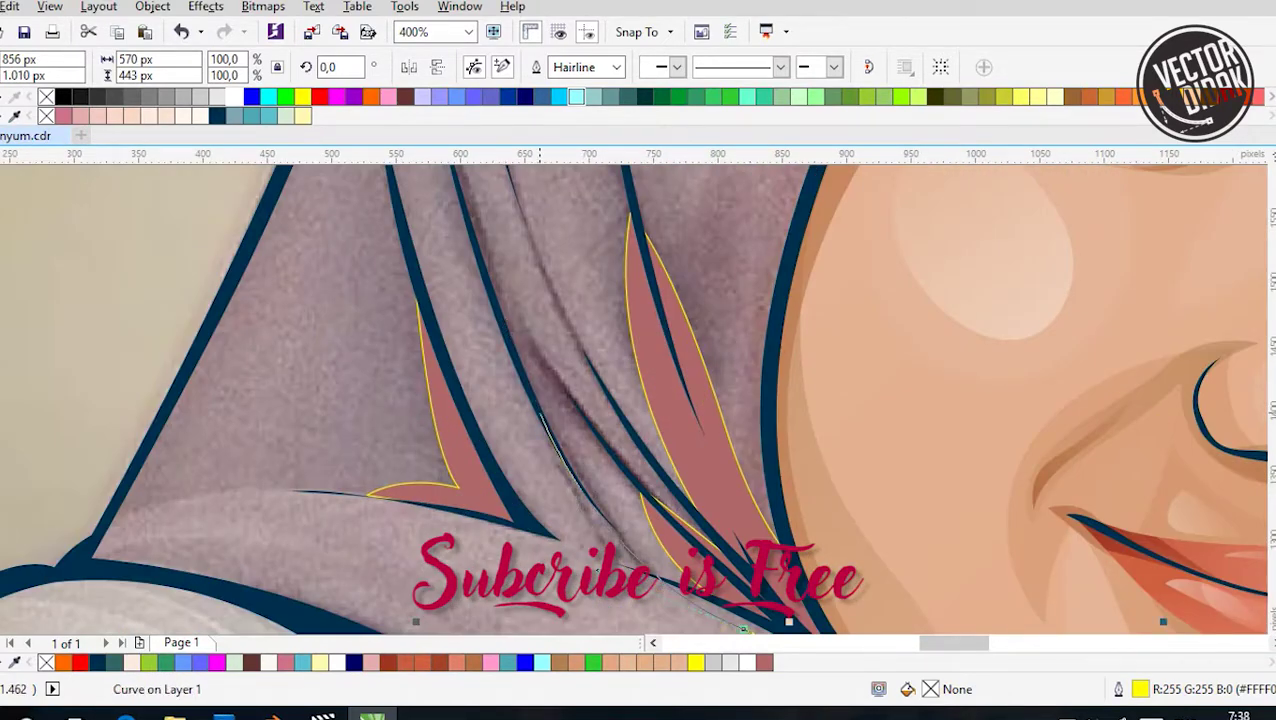
key("space")
scroll(543, 485, "down", 2)
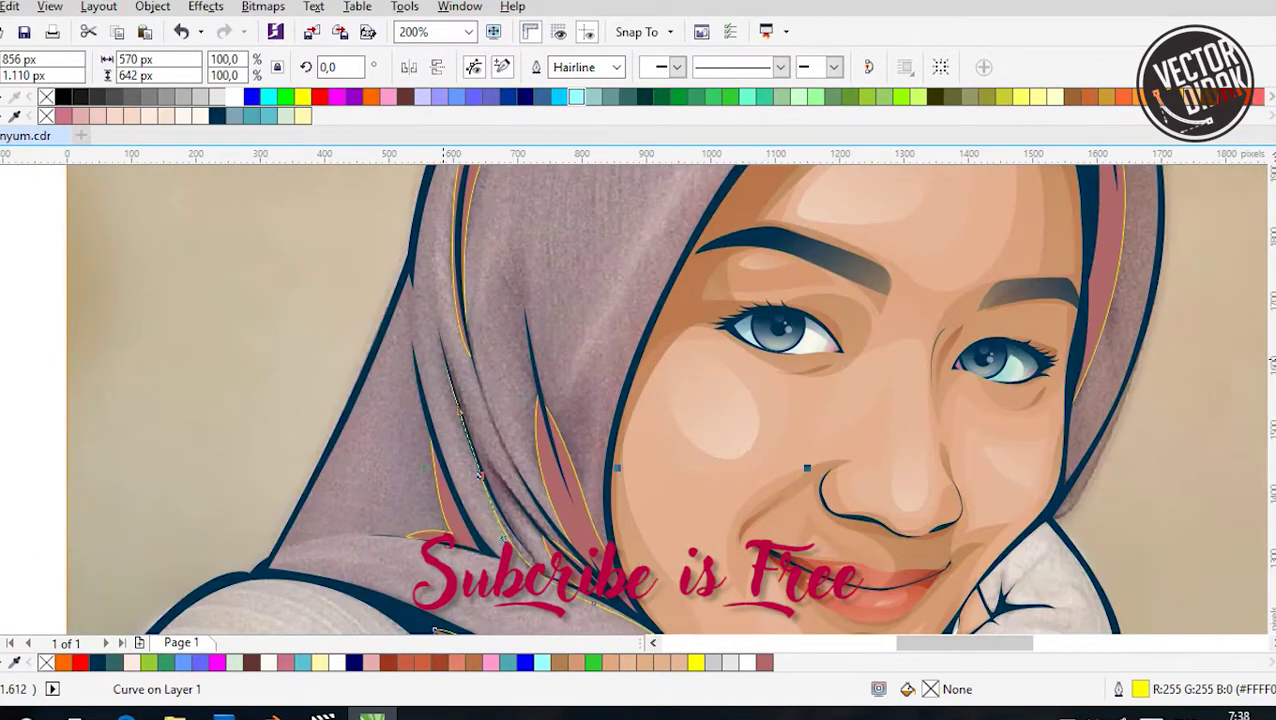
Trace the outline around the upper folds, then bring it across the face and sweater towards its start, about 833 px by 1394 px
left_click(445, 362)
left_click(547, 505)
key("space")
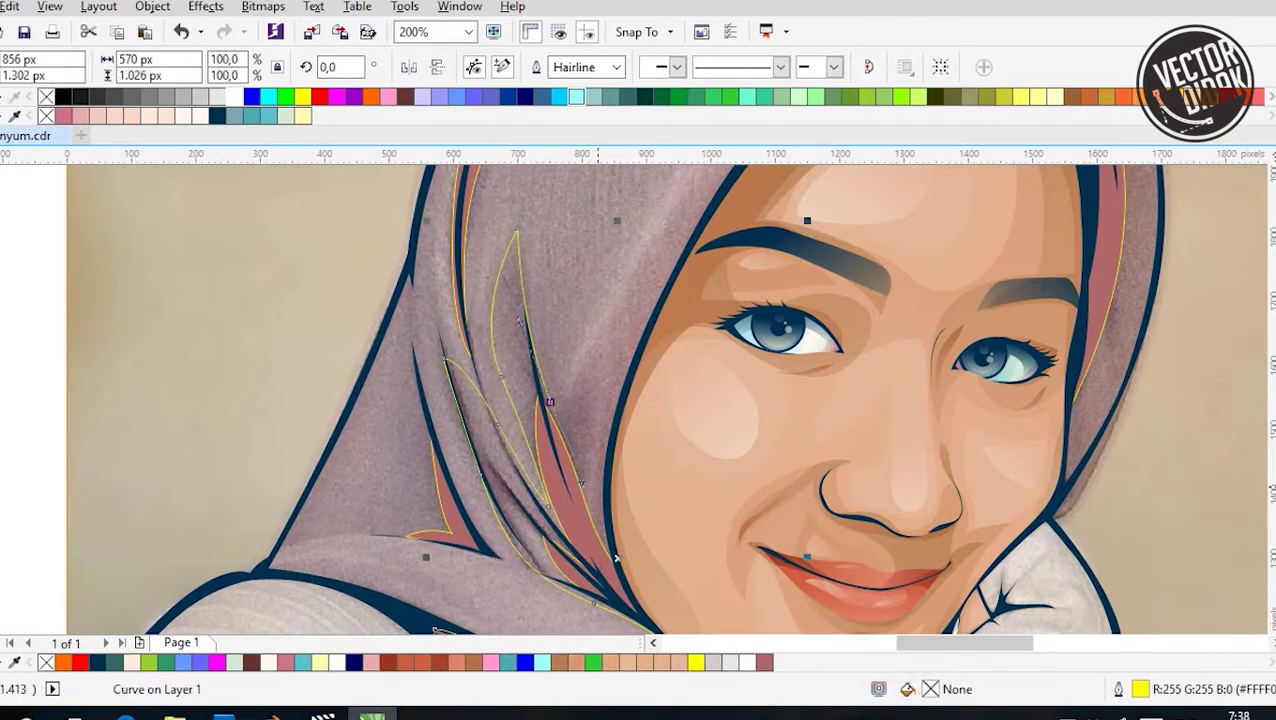
scroll(615, 557, "down", 2)
left_click_drag(630, 328, 662, 398)
key("space")
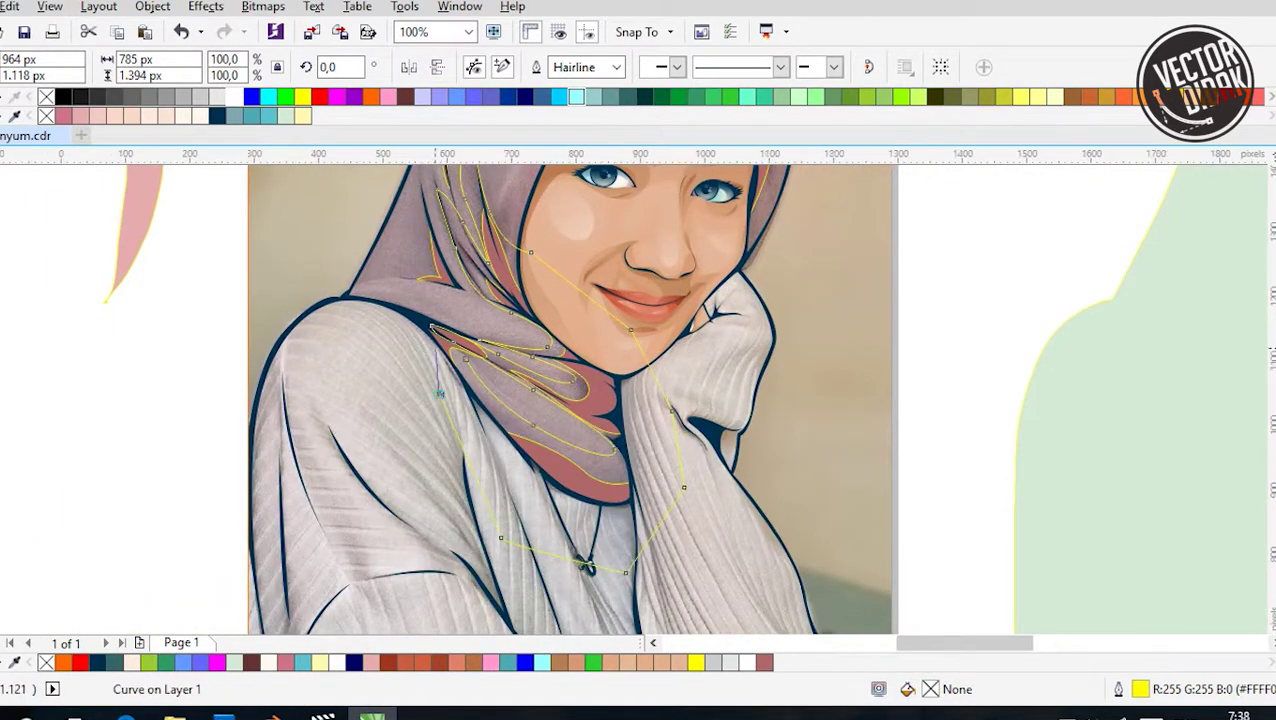
scroll(413, 345, "up", 2)
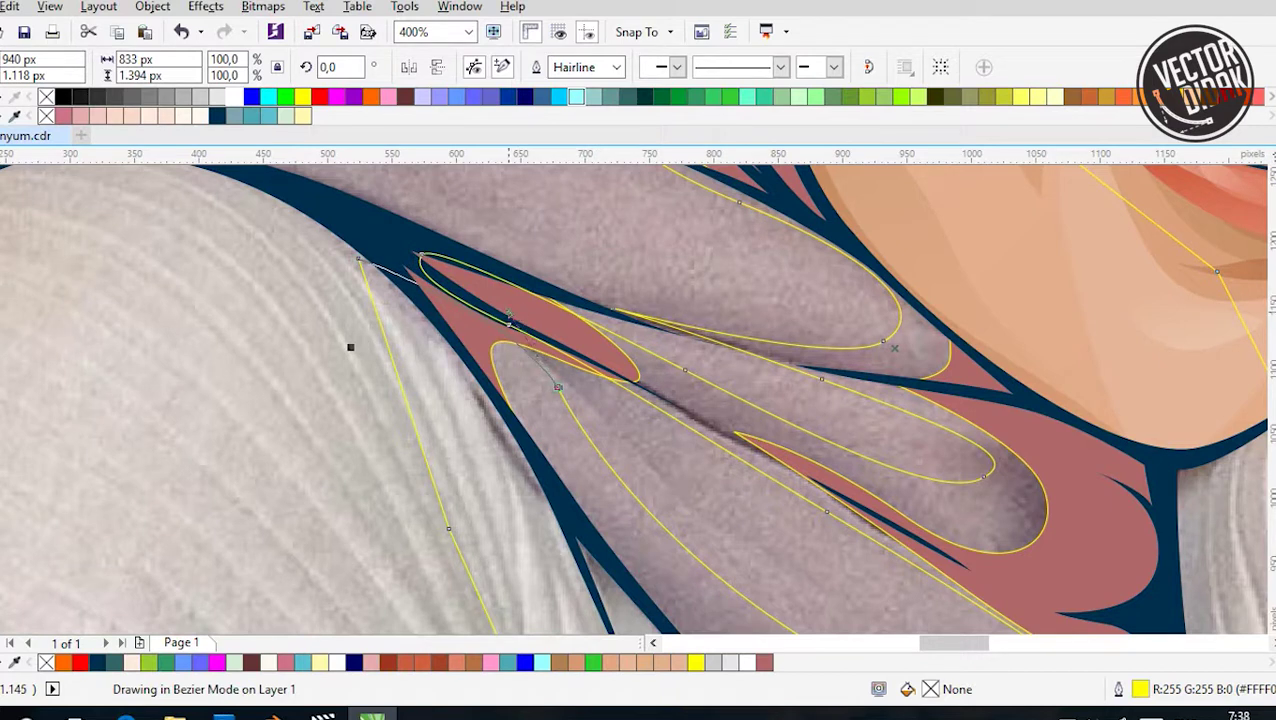
Intersect the large fold shape with the hijab base and give the resulting curve a magenta outline
key("space")
scroll(350, 347, "down", 2)
left_click(627, 562, "shift")
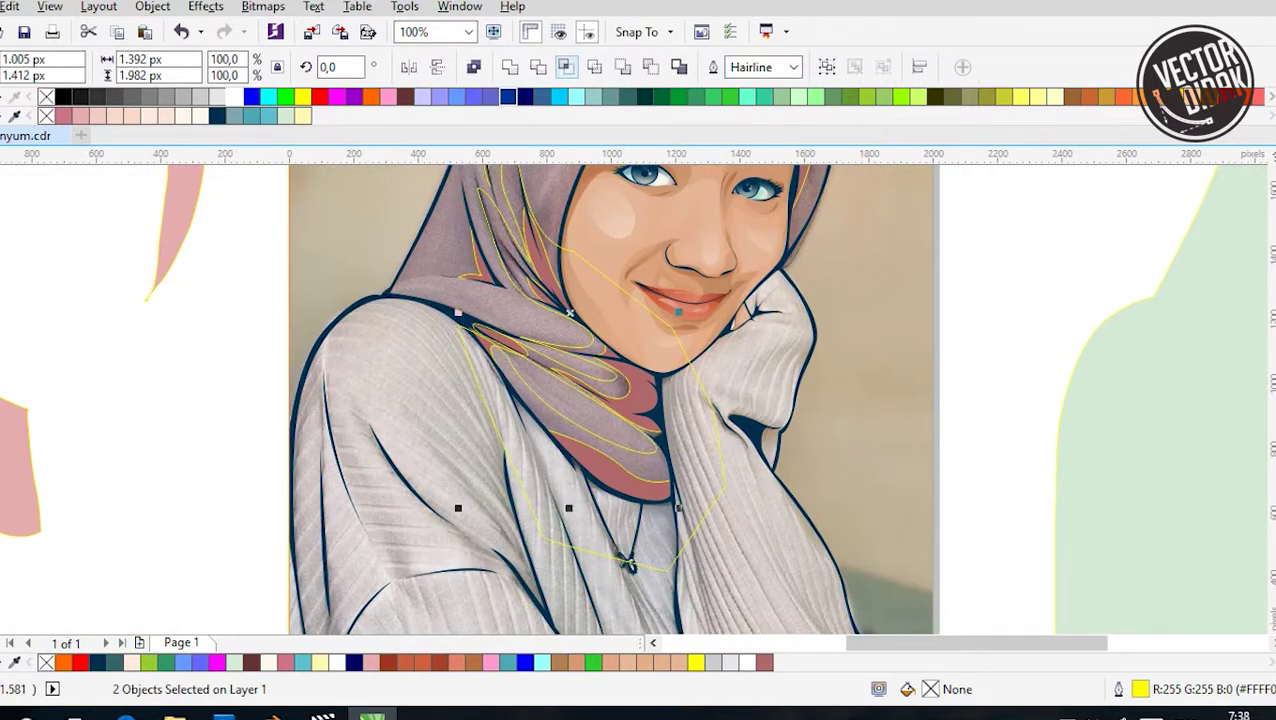
left_click(627, 562, "shift")
key("F10")
scroll(571, 432, "up", 1)
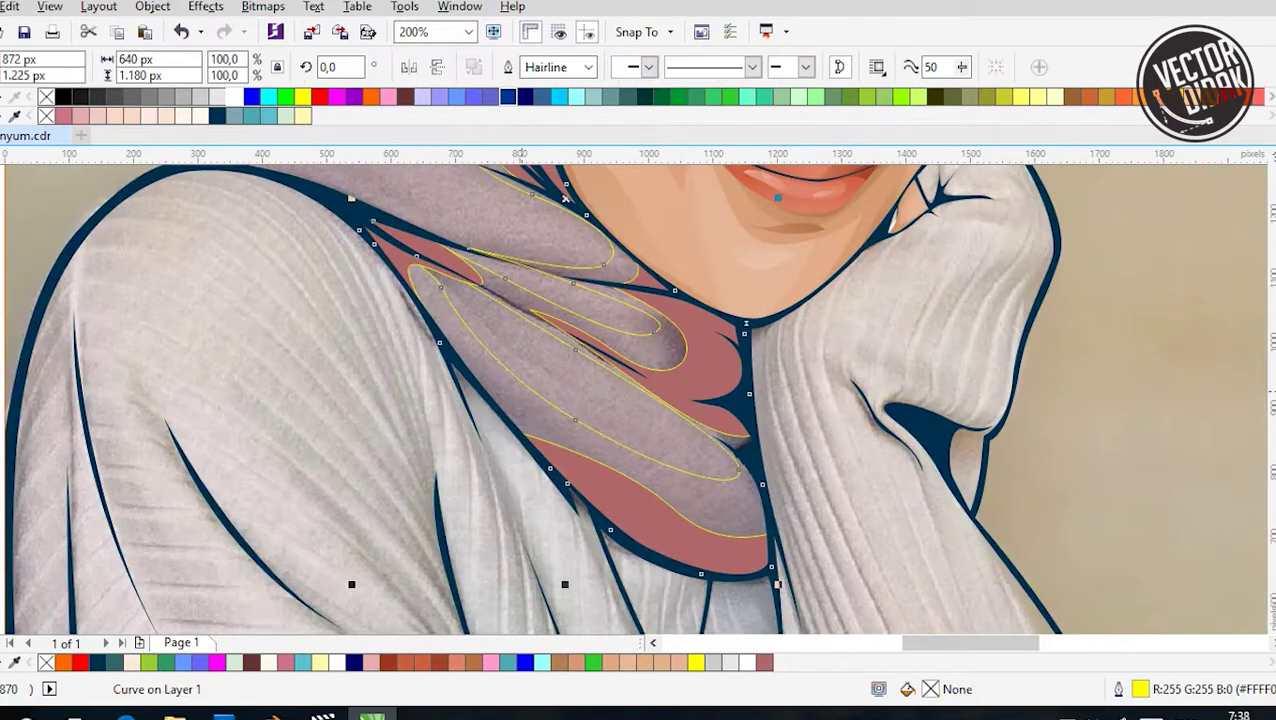
scroll(300, 515, "down", 1)
key("Escape")
Trace a closed Bezier outline around the scarf's shadowed corner above the shoulder and along its adjoining folds, about 480 px by 424 px
key("F5")
scroll(288, 319, "up", 2)
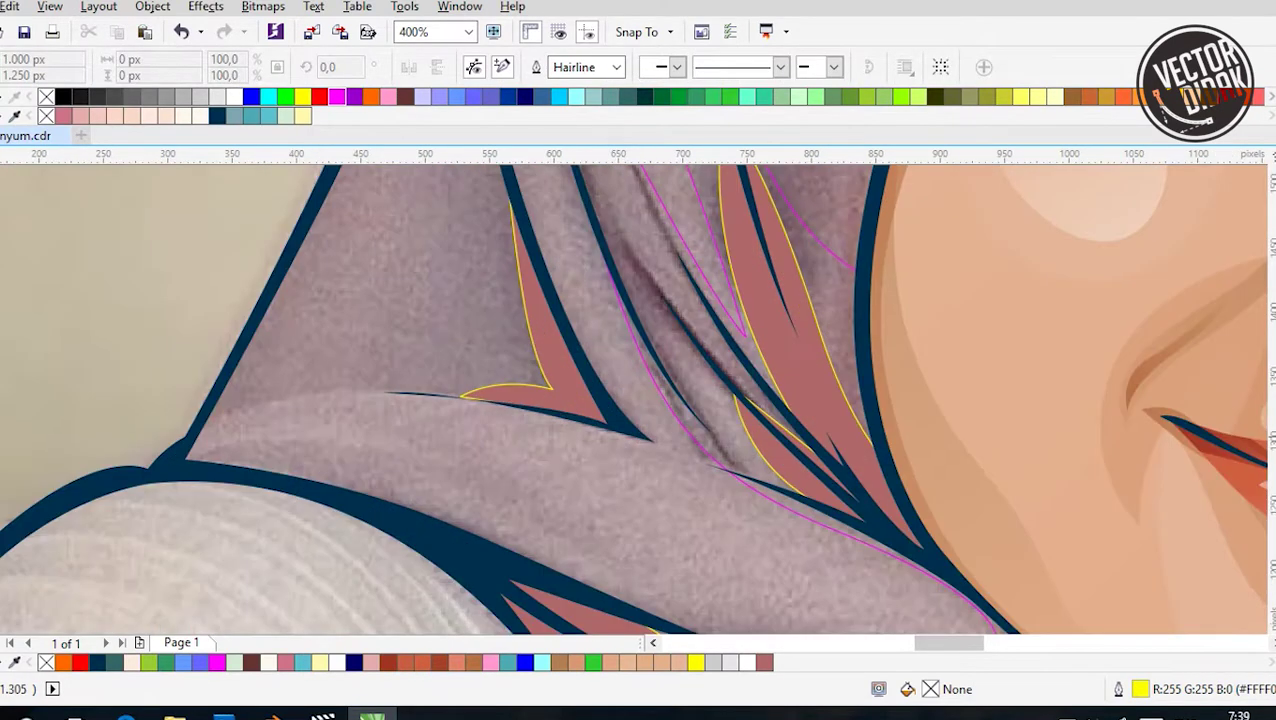
left_click_drag(380, 394, 262, 402)
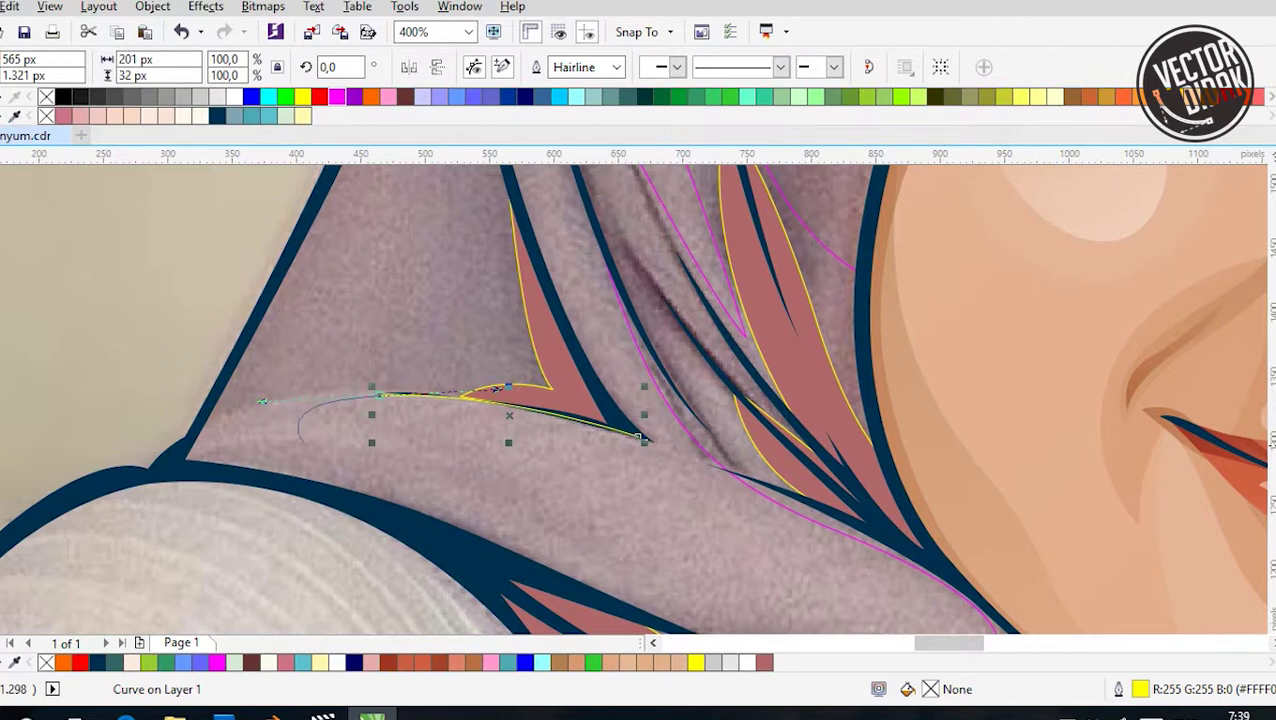
scroll(262, 402, "down", 1)
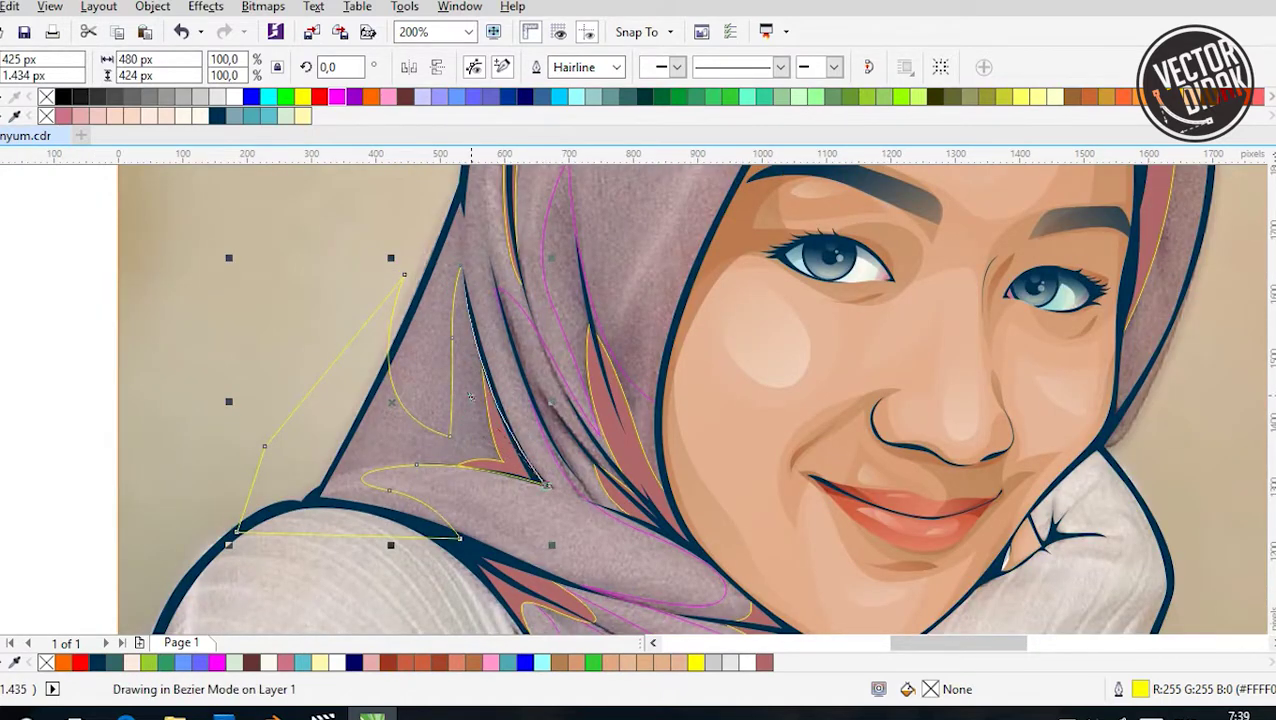
key("Escape")
scroll(471, 396, "down", 1)
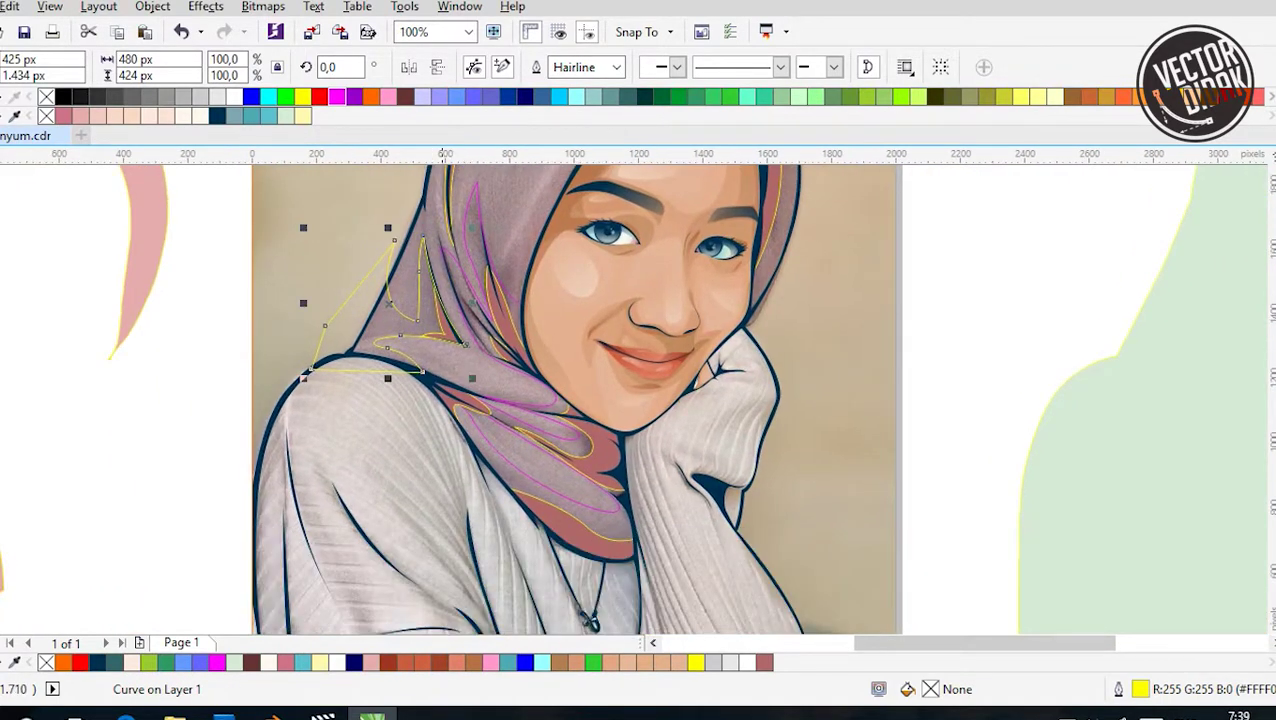
key("F10")
key("Escape")
Trace a closed Bezier outline from the hijab's crown along its far edge and back across the face, about 834 px by 1223 px
scroll(537, 392, "up", 2)
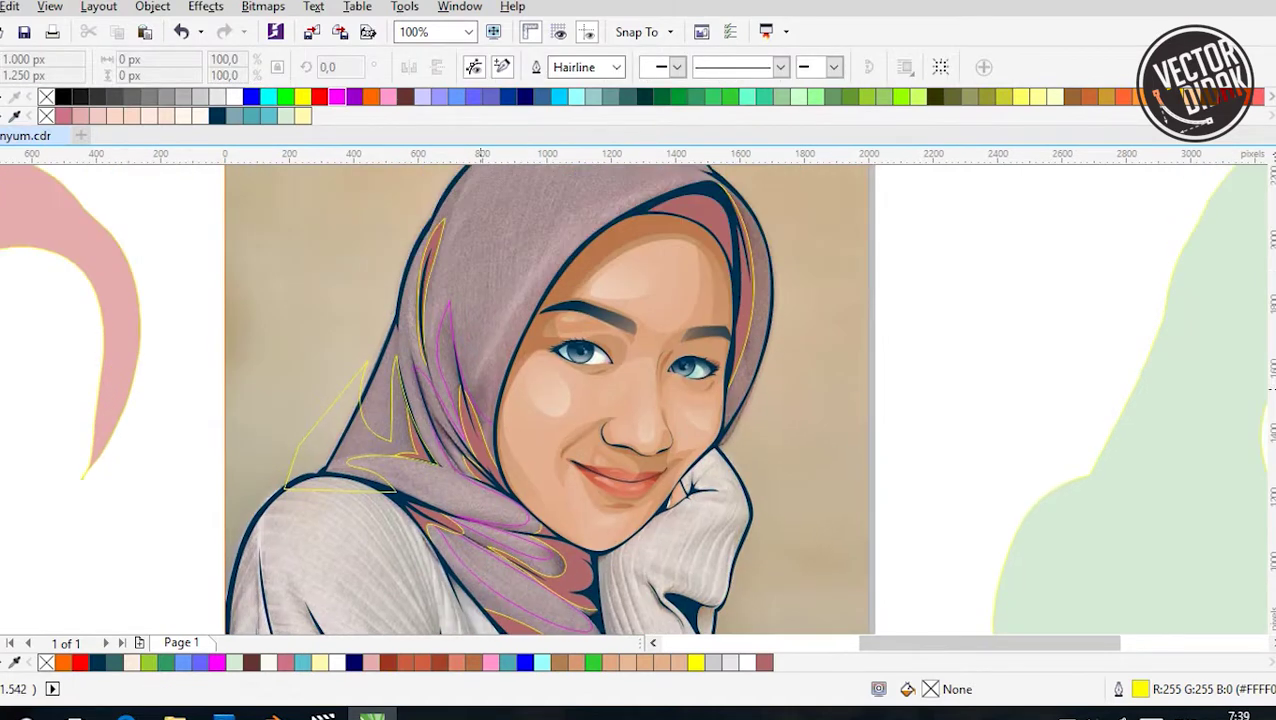
scroll(580, 230, "up", 1)
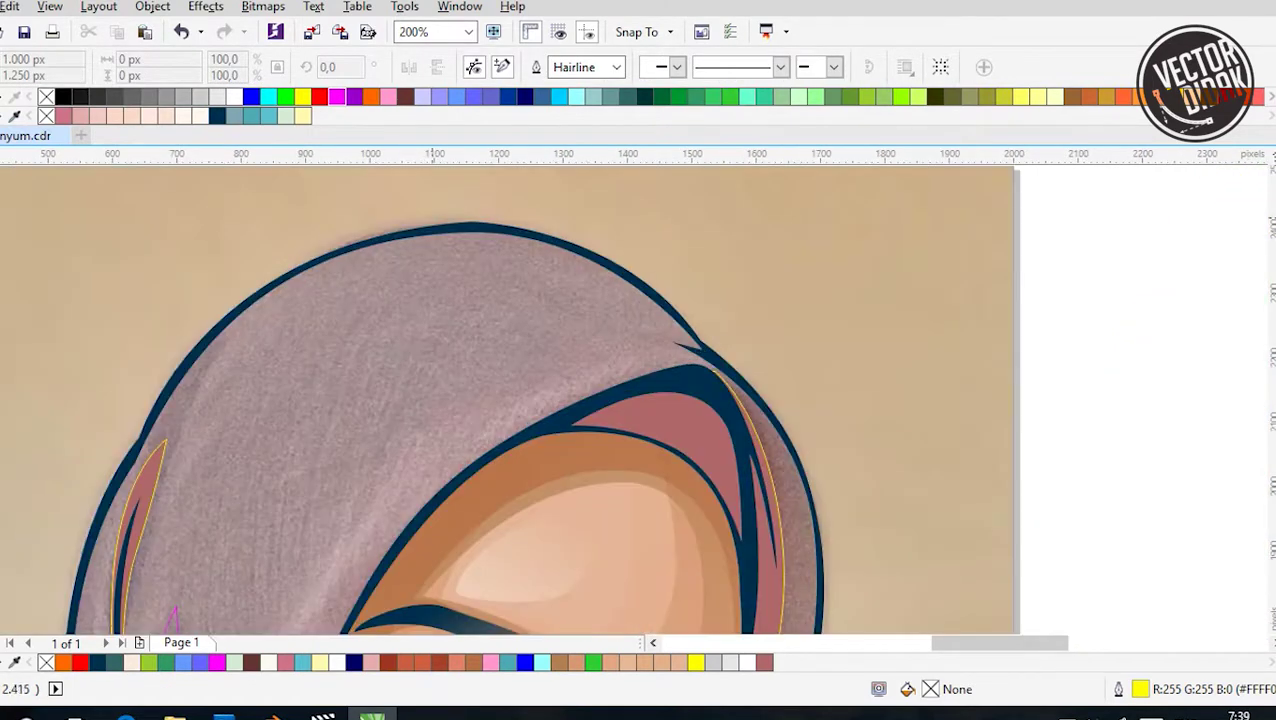
key("space")
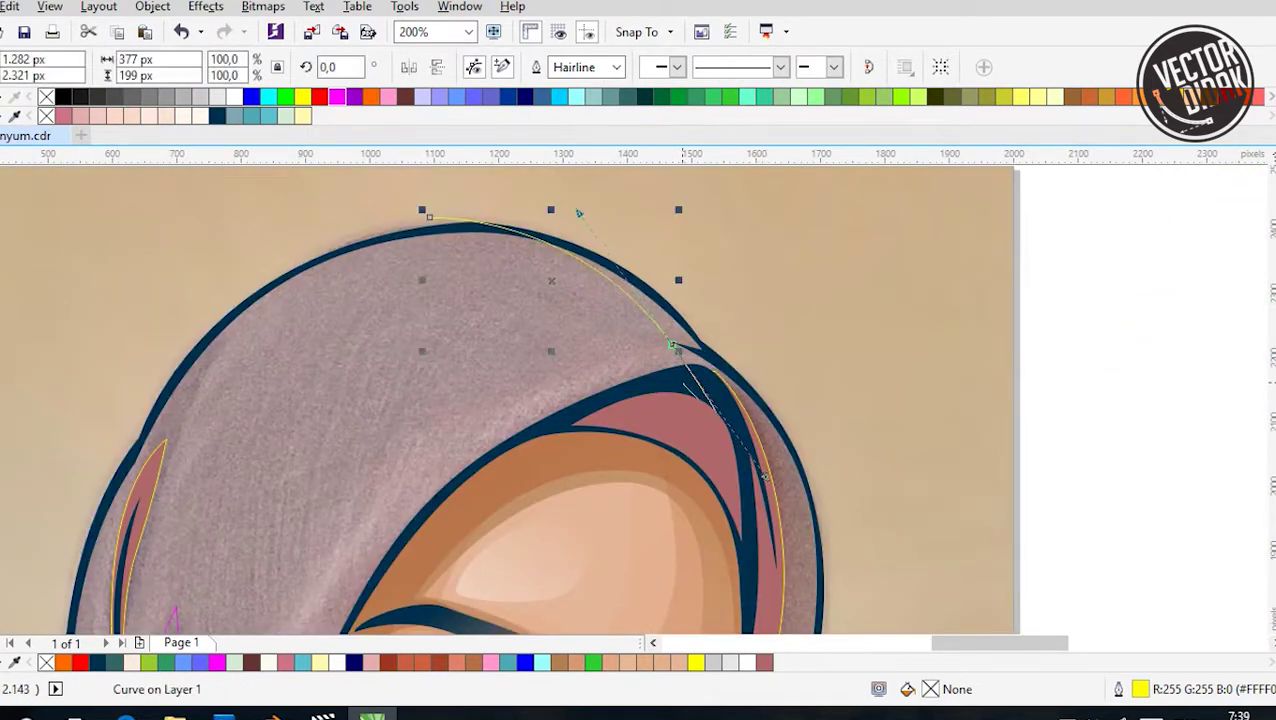
scroll(706, 387, "up", 1)
left_click_drag(812, 420, 860, 475)
key("space")
left_click_drag(665, 360, 592, 398)
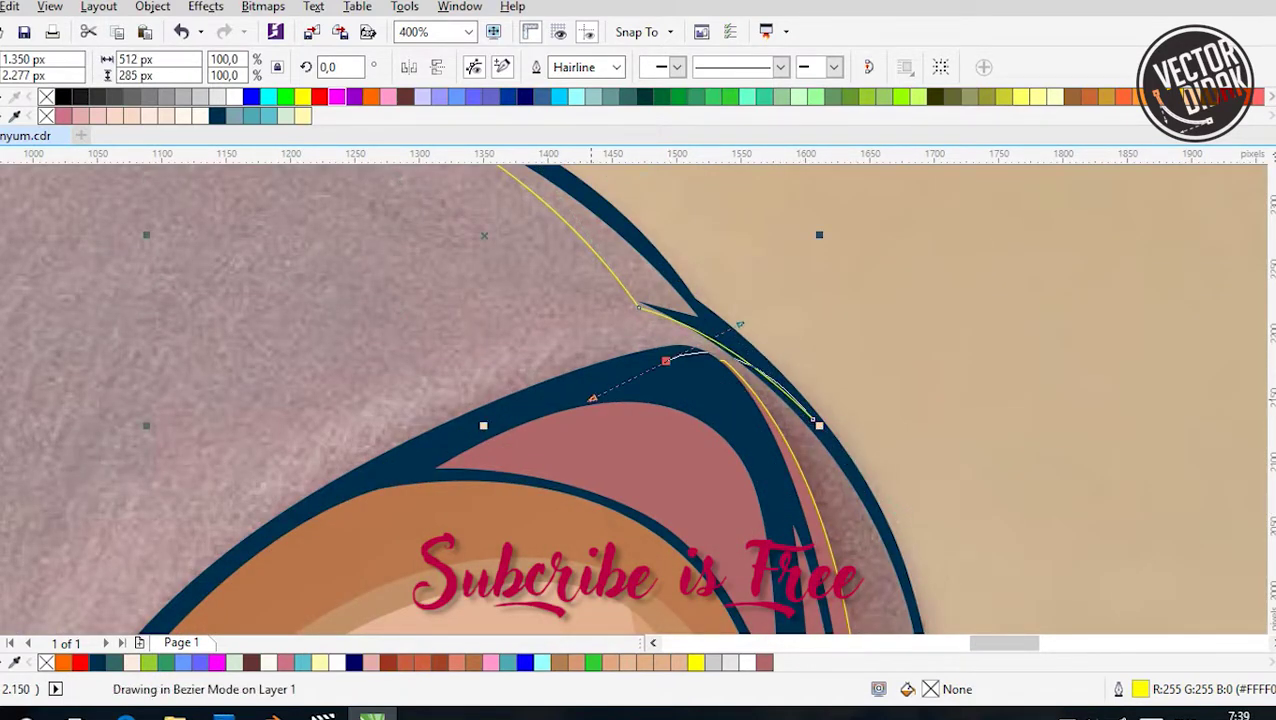
scroll(700, 250, "down", 2)
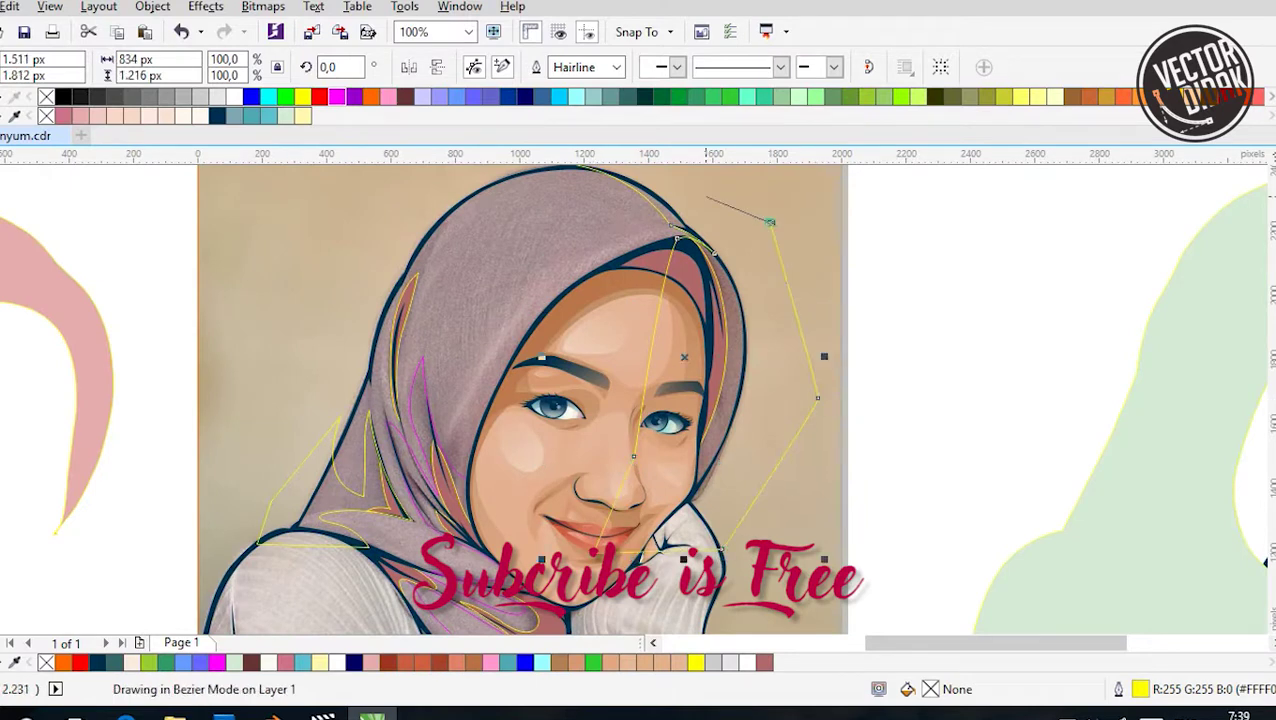
key("space")
scroll(700, 230, "up", 2)
scroll(700, 230, "down", 2)
scroll(640, 400, "down", 1)
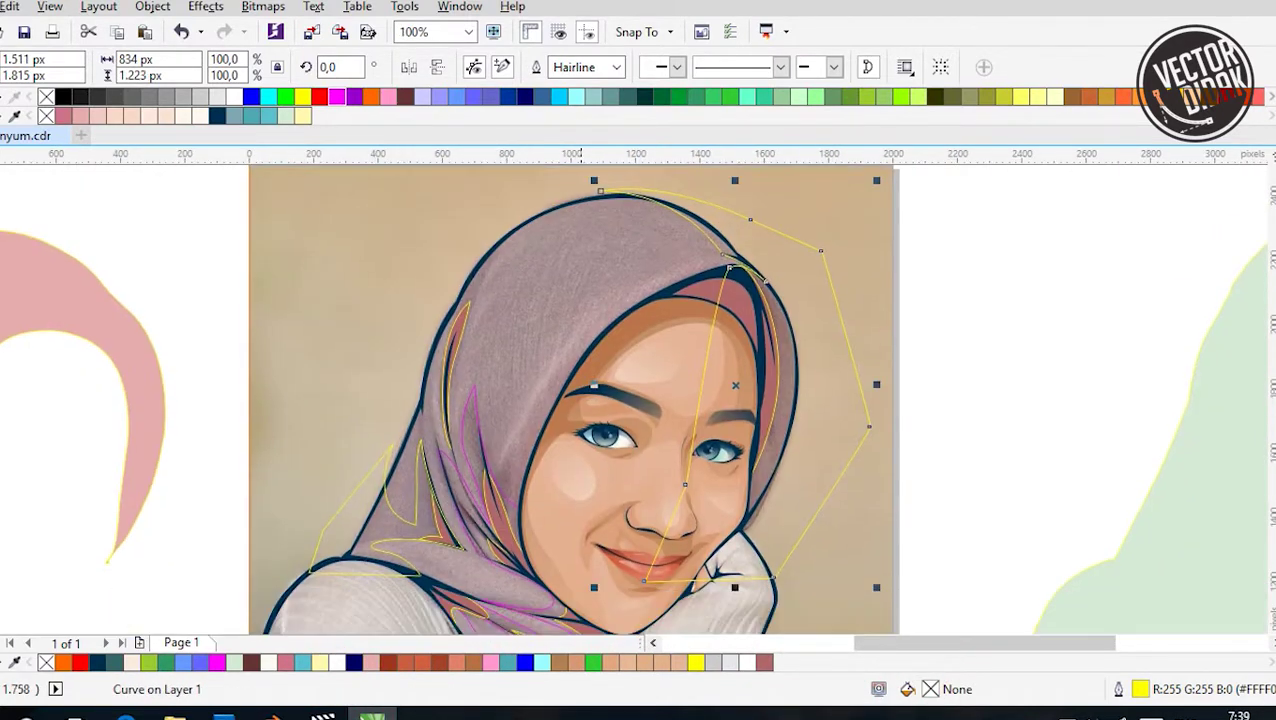
Trace a narrow closed Bezier outline along the back of the hijab's crown, about 243 px by 594 px
scroll(530, 259, "up", 1)
left_click(500, 173)
left_click_drag(398, 376, 378, 475)
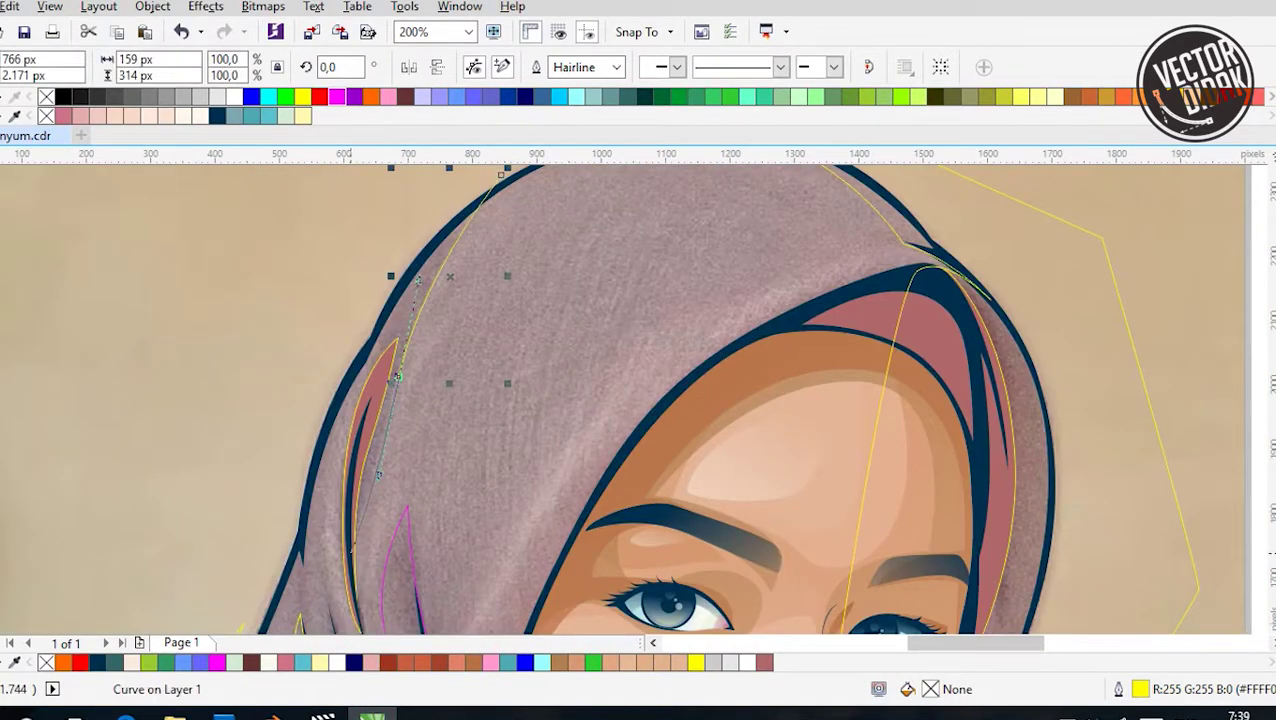
scroll(378, 475, "up", 1)
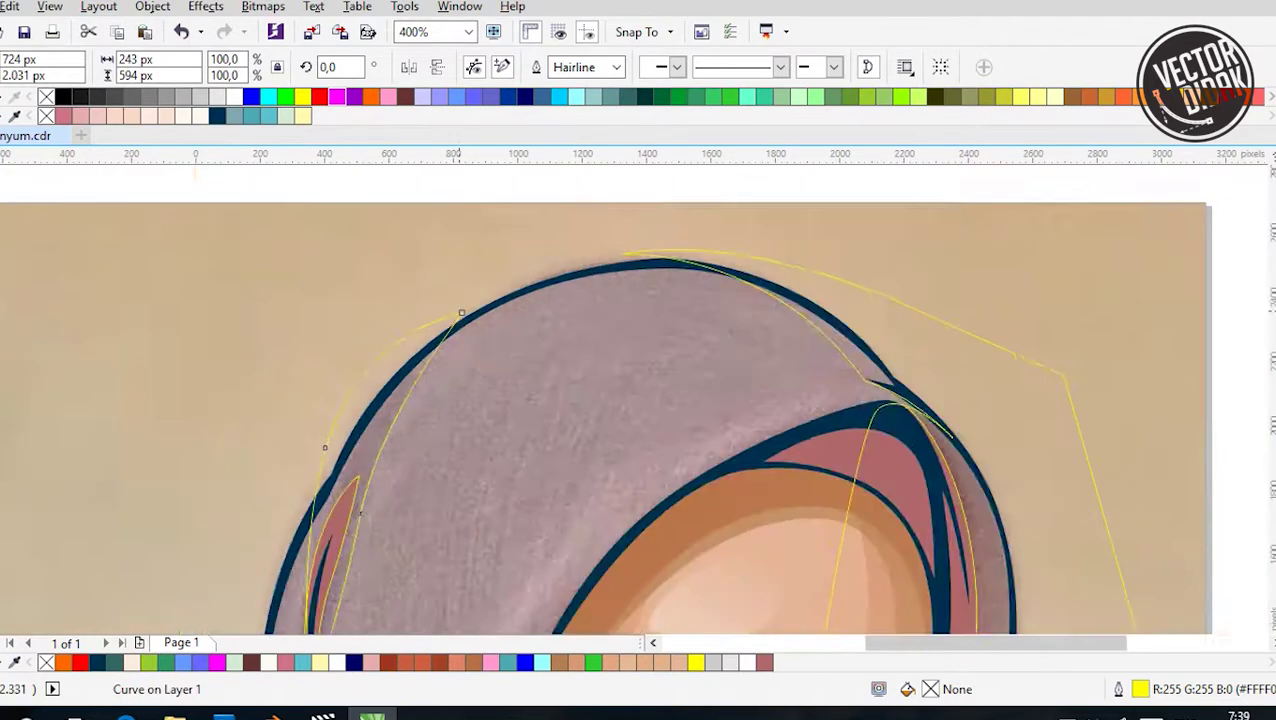
Combine the crown and shoulder-corner outlines into one curve and keep only the part inside the hijab base
scroll(465, 320, "down", 2)
left_click(470, 322, "shift")
key("ctrl+l")
scroll(545, 400, "down", 3)
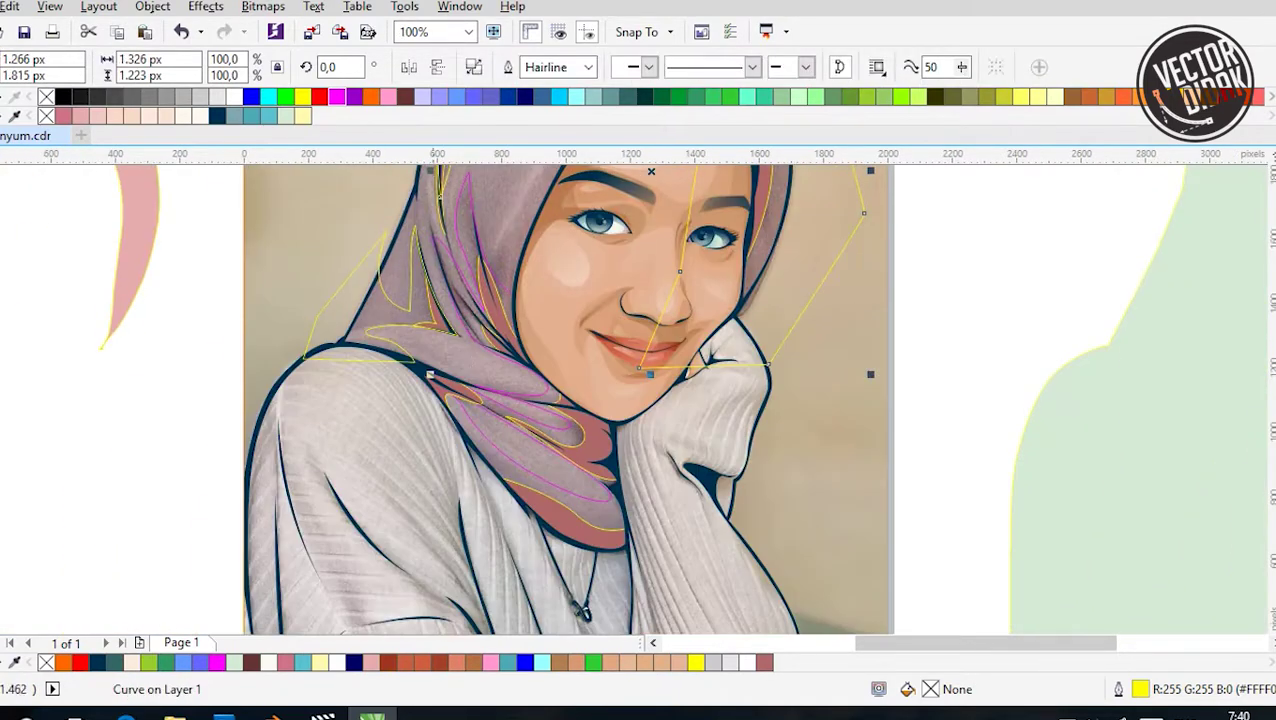
key("ctrl+l")
scroll(540, 400, "up", 3)
key("ctrl+z")
key("ctrl+l")
key("Escape")
scroll(540, 400, "down", 1)
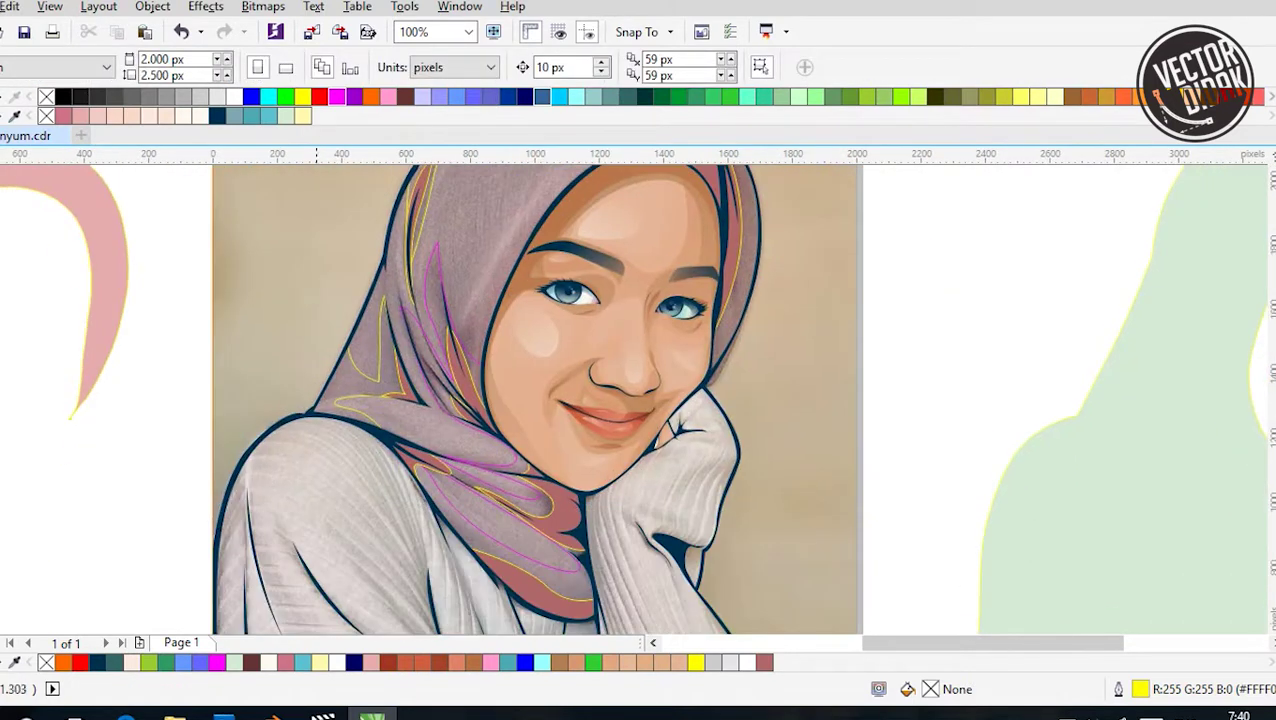
Fill the combined hijab edge shading with a uniform C:31 M:60 Y:42 K:0 colour
scroll(360, 598, "up", 1)
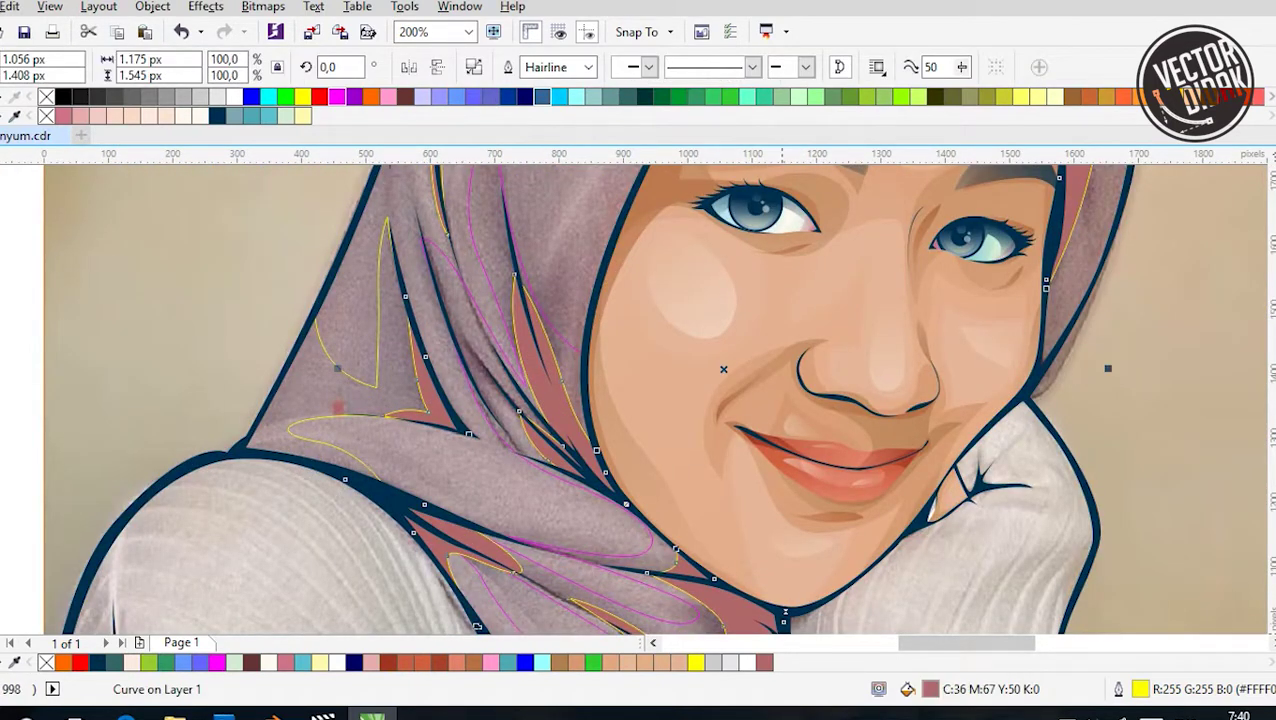
key("F3")
key("shift+F11")
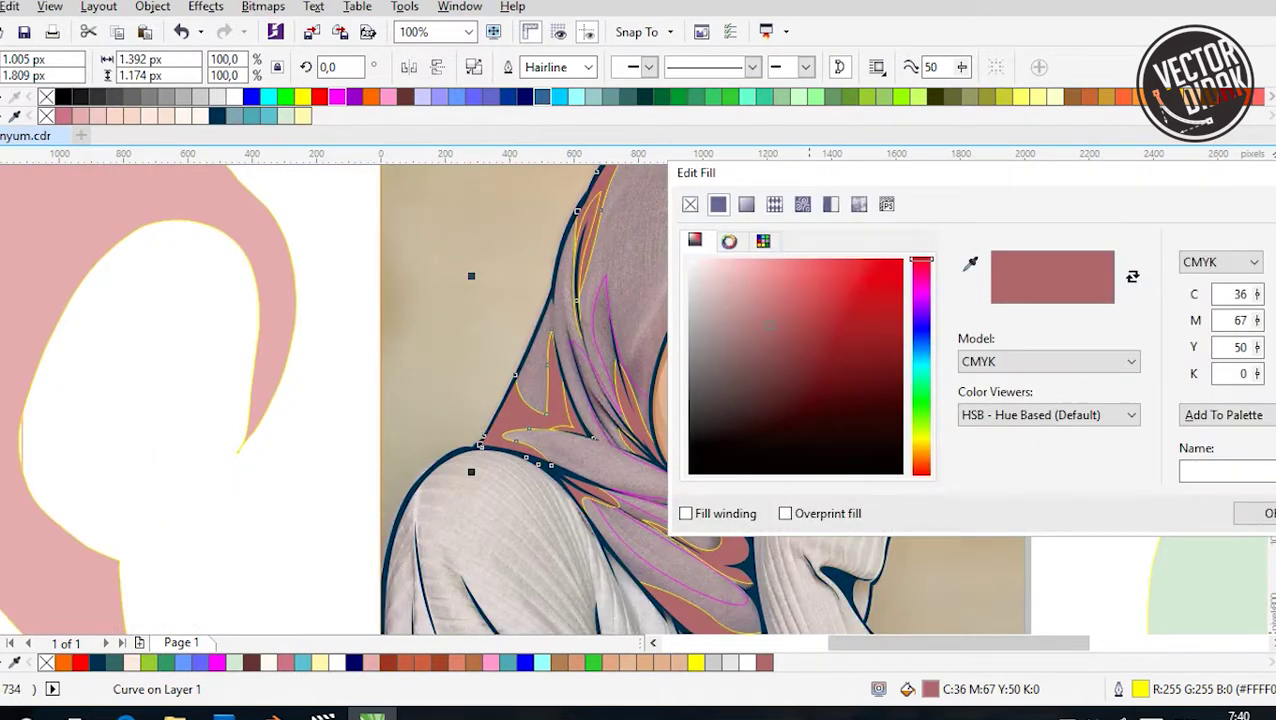
key("Return")
key("Escape")
Trace a closed Bezier outline along the hijab's outer edge beside the face and out over the background, about 671 px by 863 px
scroll(638, 400, "right", 3)
scroll(638, 400, "up", 1)
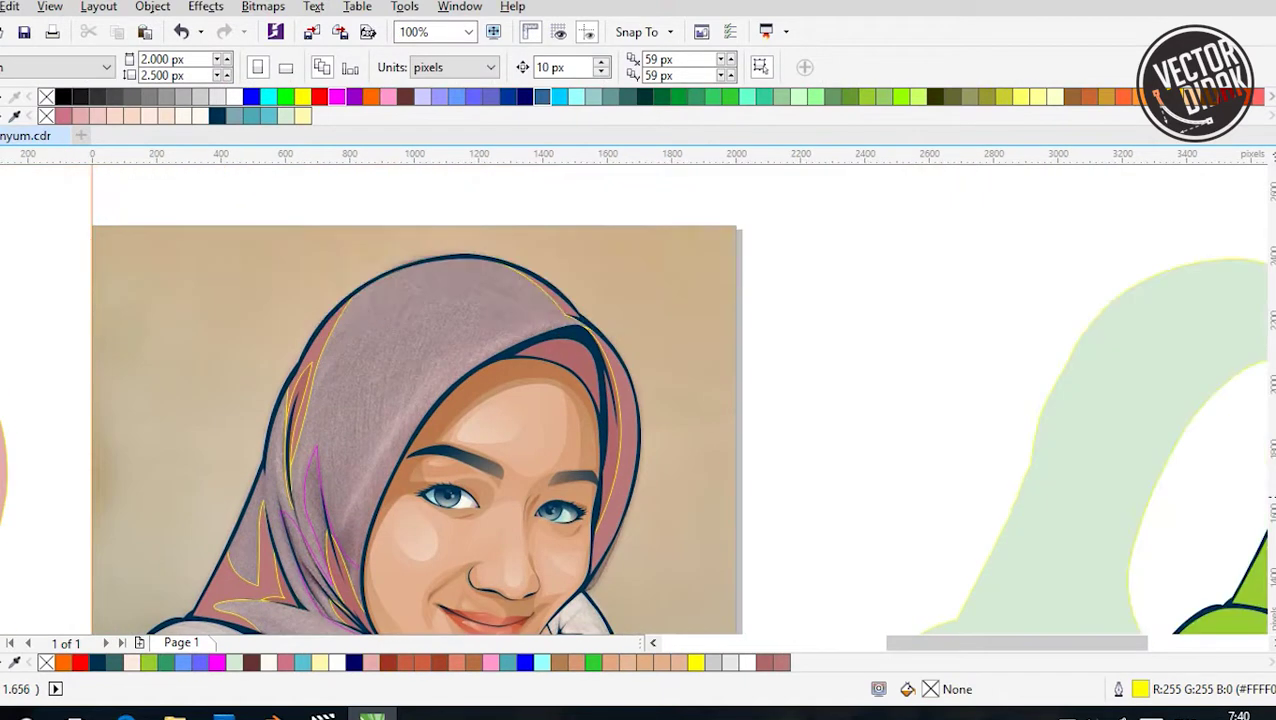
key("Tab")
key("Escape")
scroll(638, 400, "down", 1)
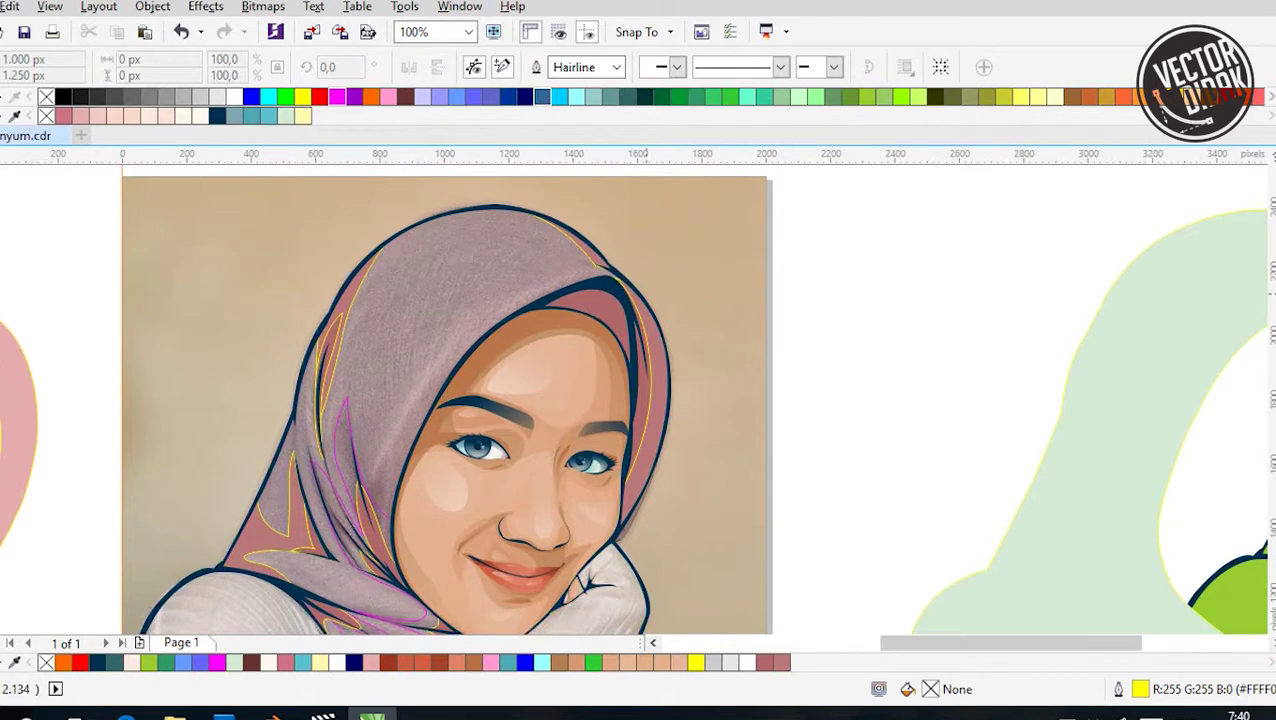
scroll(672, 449, "up", 2)
key("space")
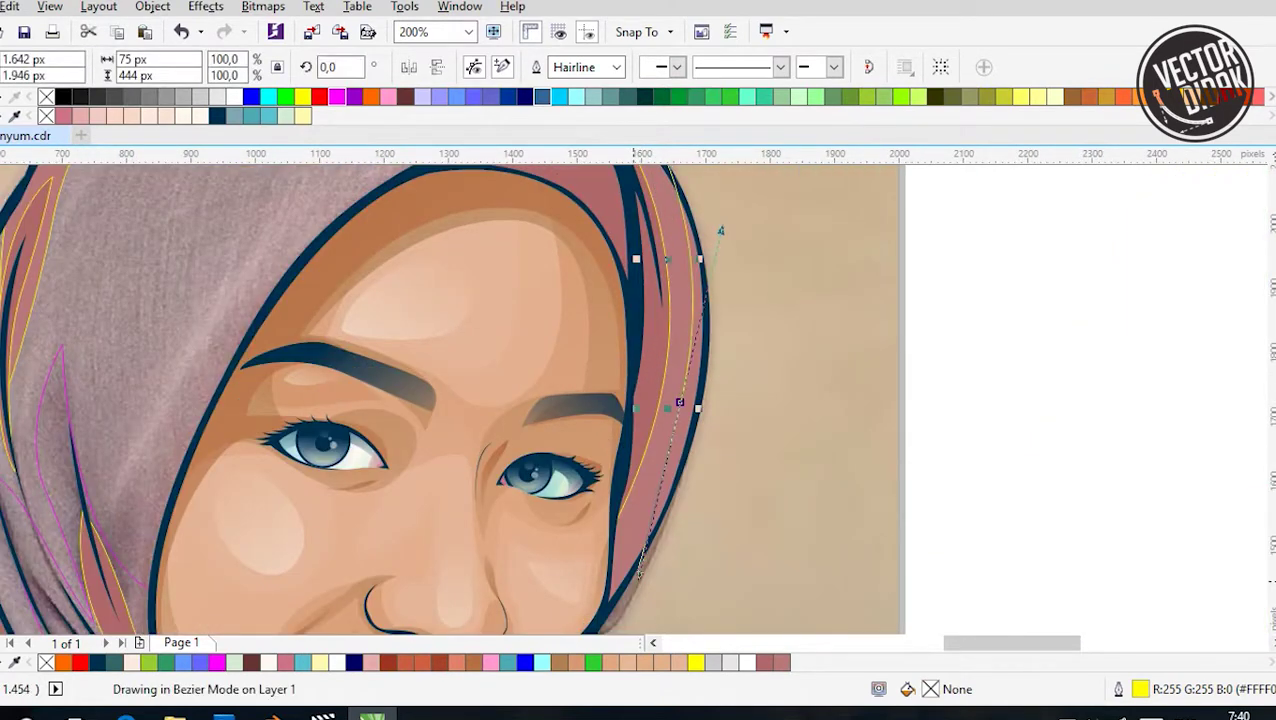
scroll(628, 408, "down", 3)
key("space")
scroll(626, 408, "down", 2)
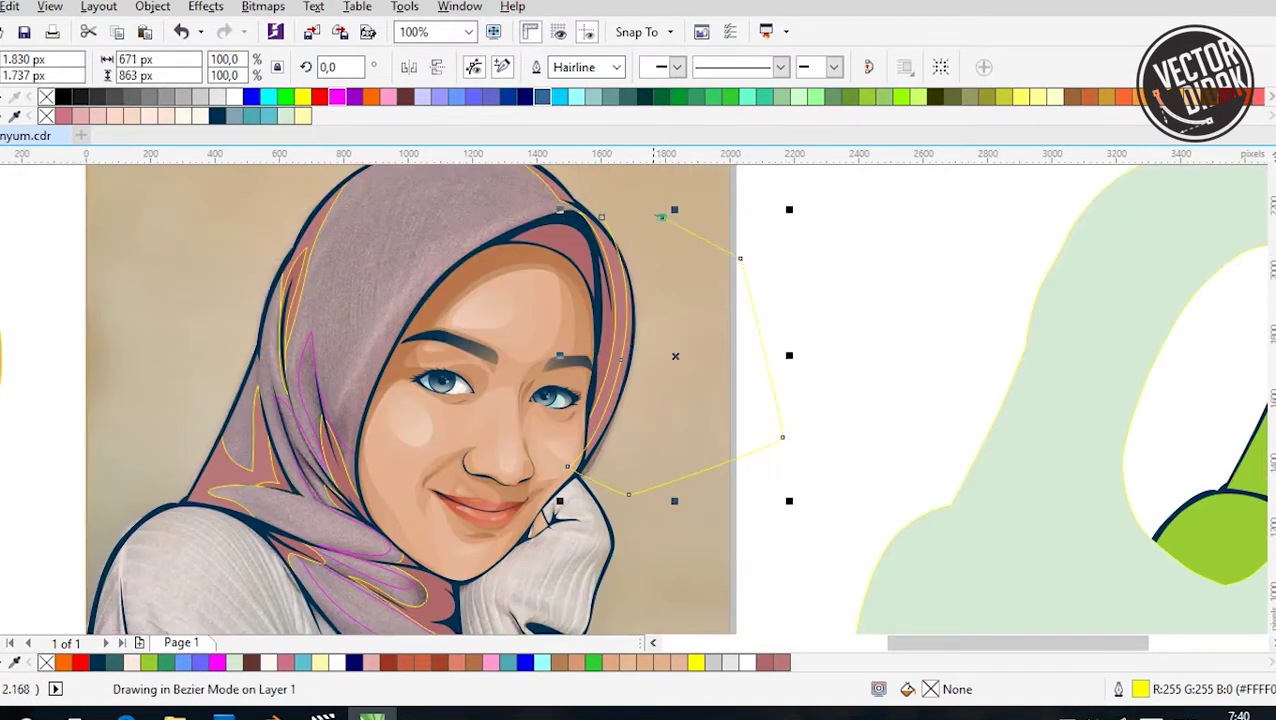
key("space")
Subtract the new edge outline from the filled hijab shading using Back Minus Front
key("space")
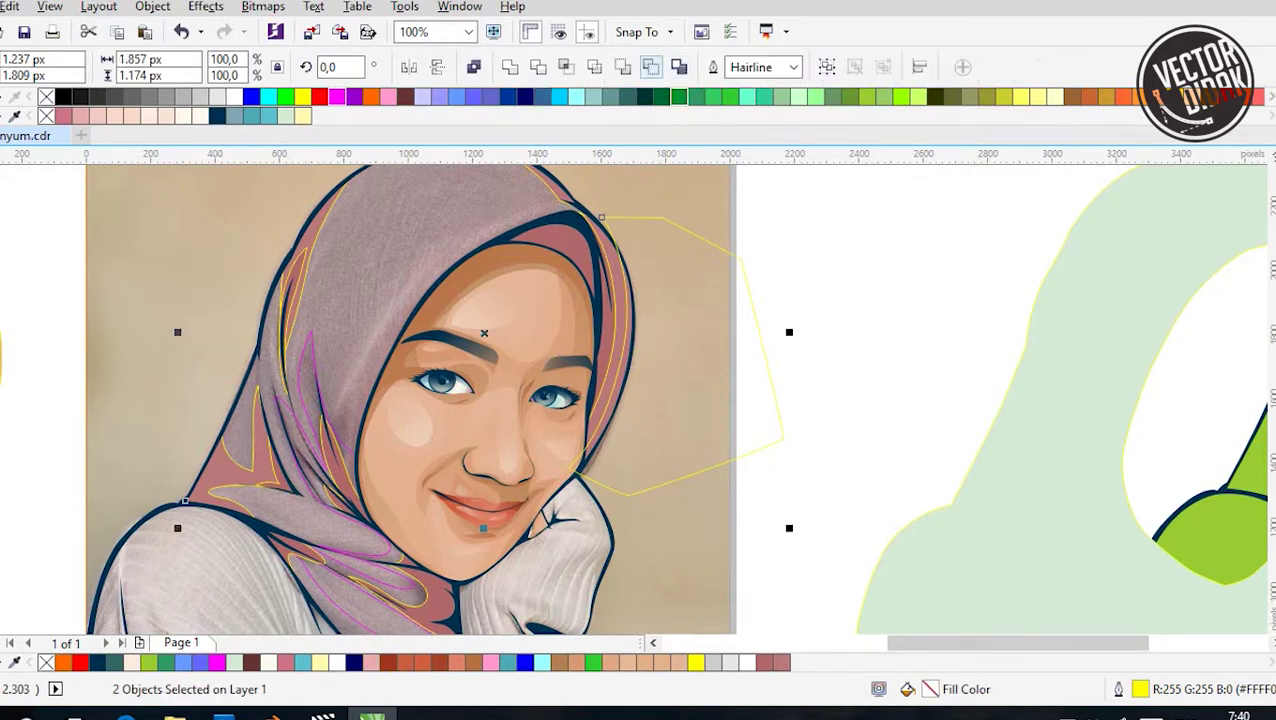
key("Escape")
scroll(640, 400, "down", 2)
scroll(579, 417, "up", 2)
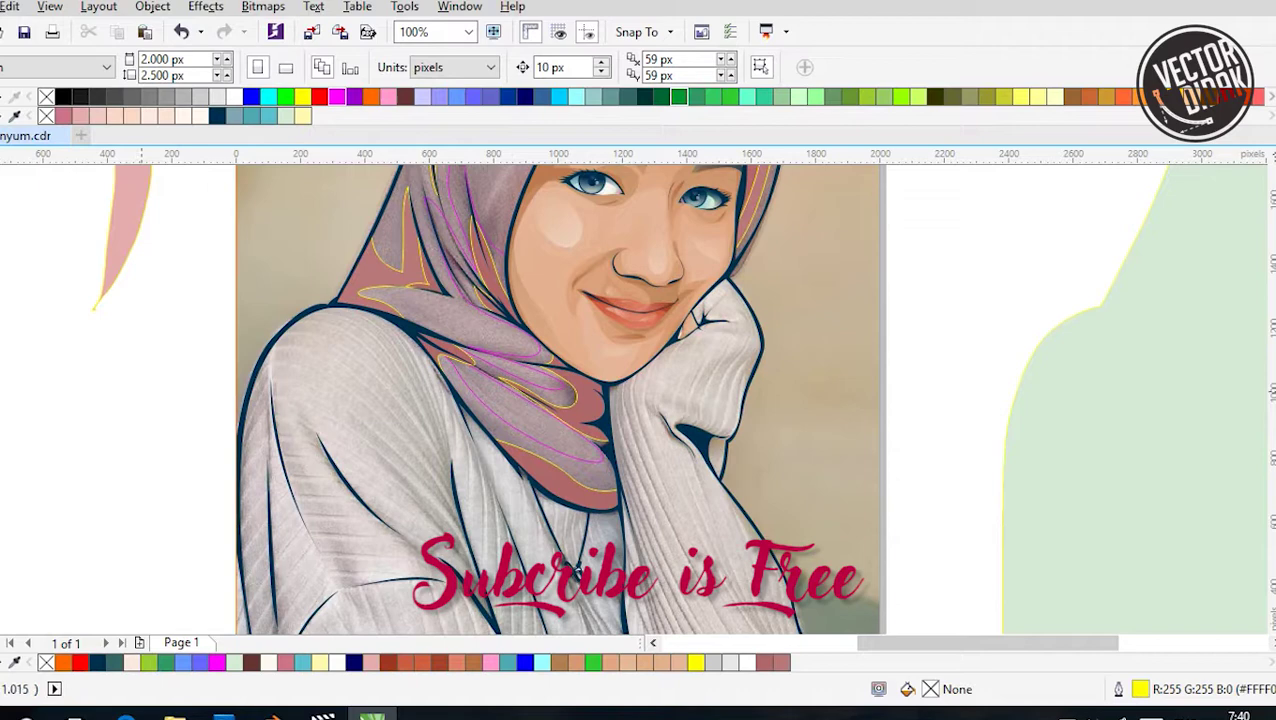
Give the magenta-outlined fold shape the C:31 M:60 Y:42 K:0 fill and yellow outline, and combine it with the hijab edge shading
scroll(575, 567, "down", 2)
scroll(540, 457, "up", 2)
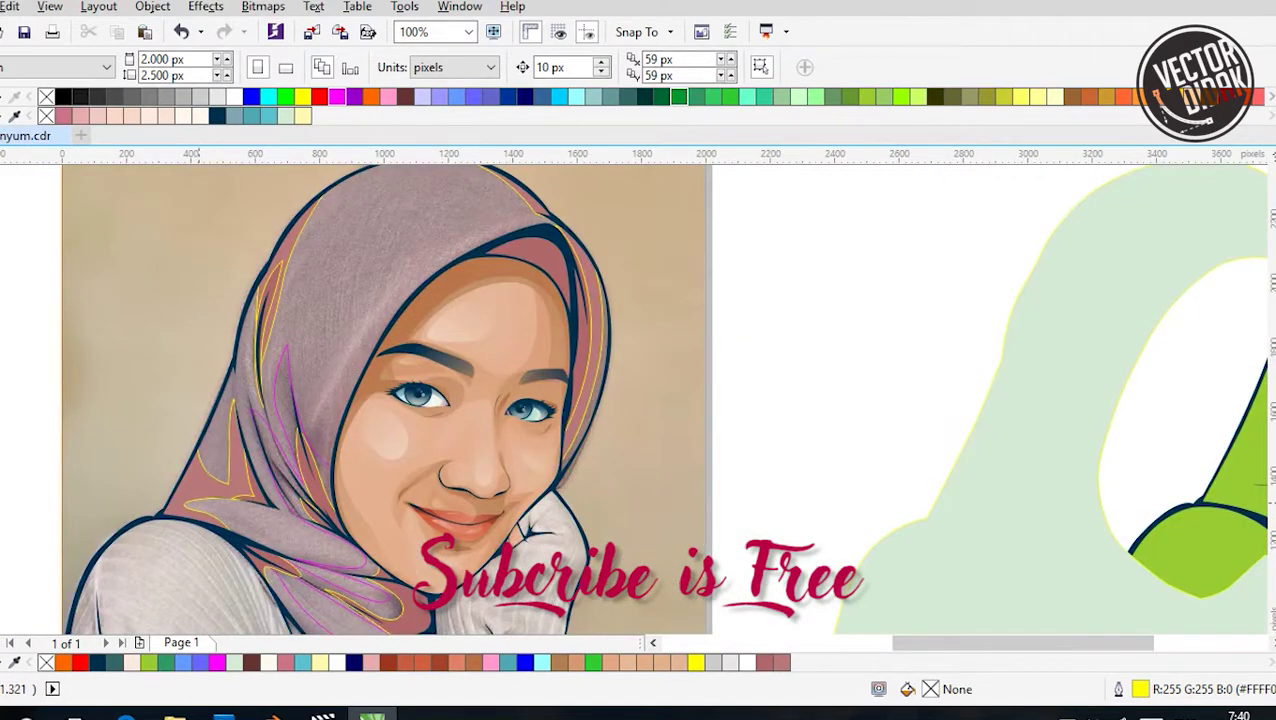
left_click(540, 457)
scroll(540, 457, "down", 2)
scroll(439, 478, "up", 1)
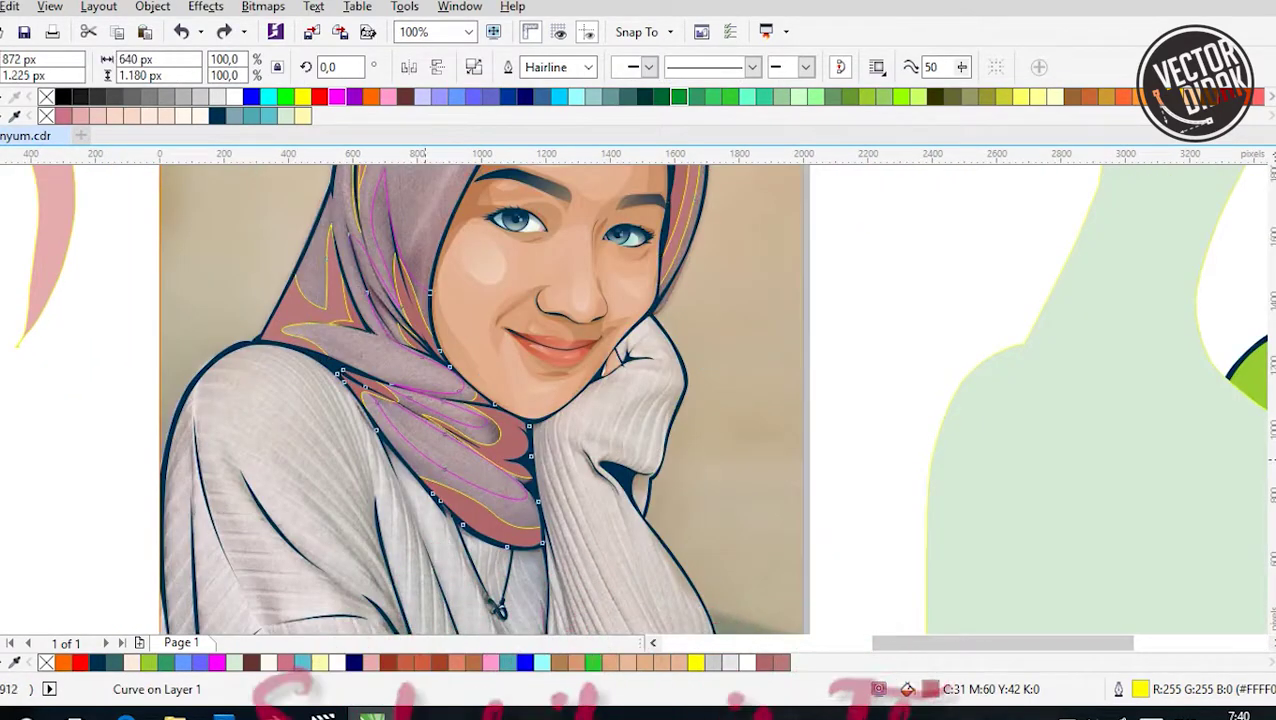
left_click(440, 357)
left_click(439, 358, "shift")
key("Escape")
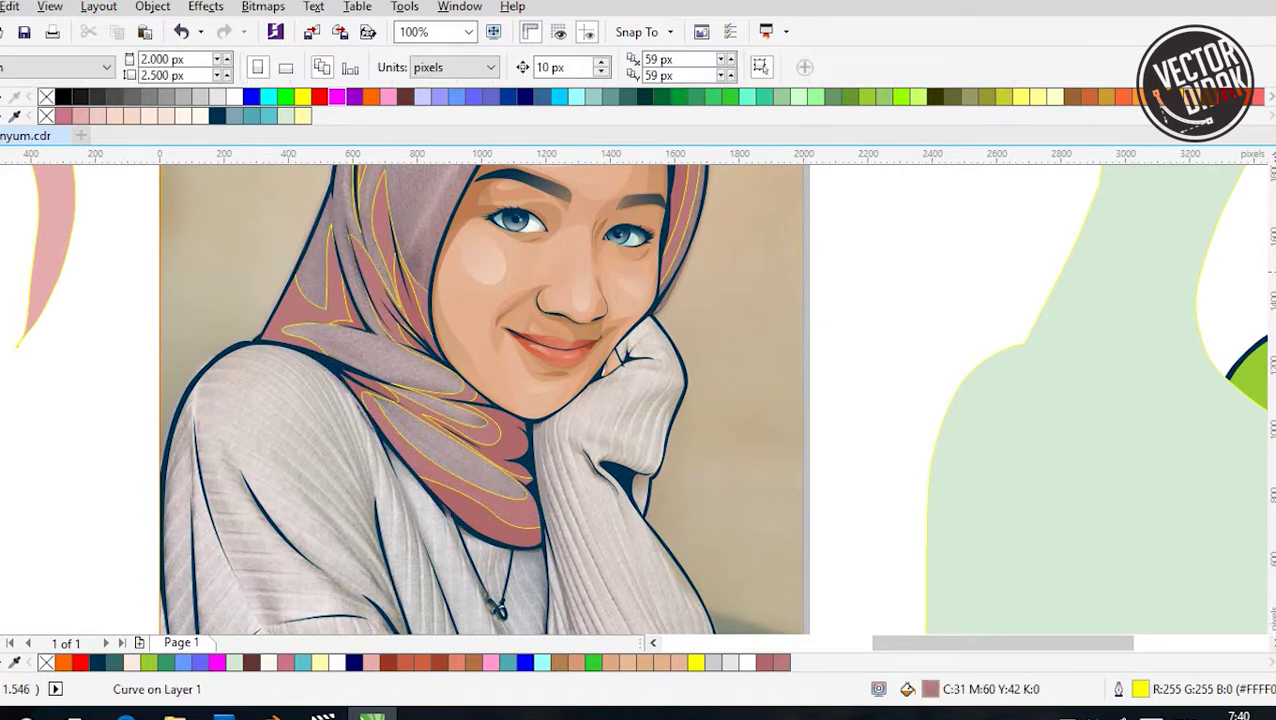
Remove the yellow outlines from the hijab's shading shapes on the portrait
scroll(538, 238, "down", 2)
left_click(405, 308)
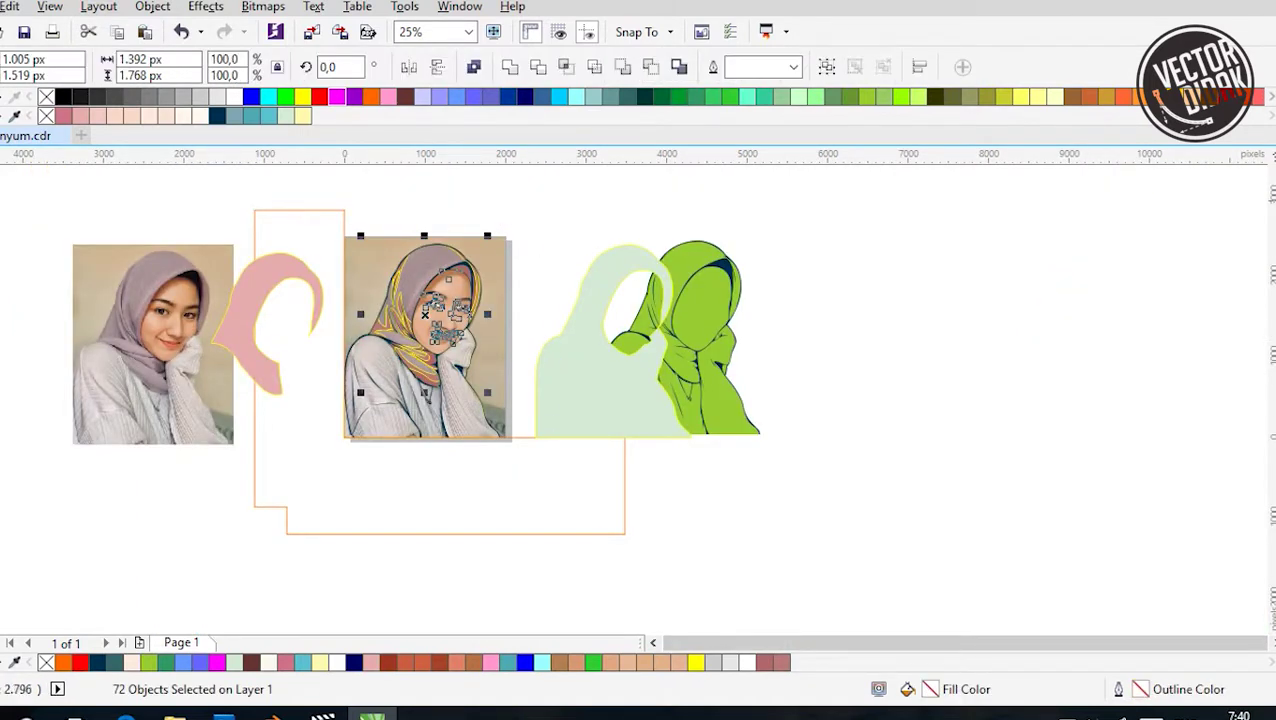
key("Escape")
scroll(405, 308, "up", 2)
left_click(405, 308)
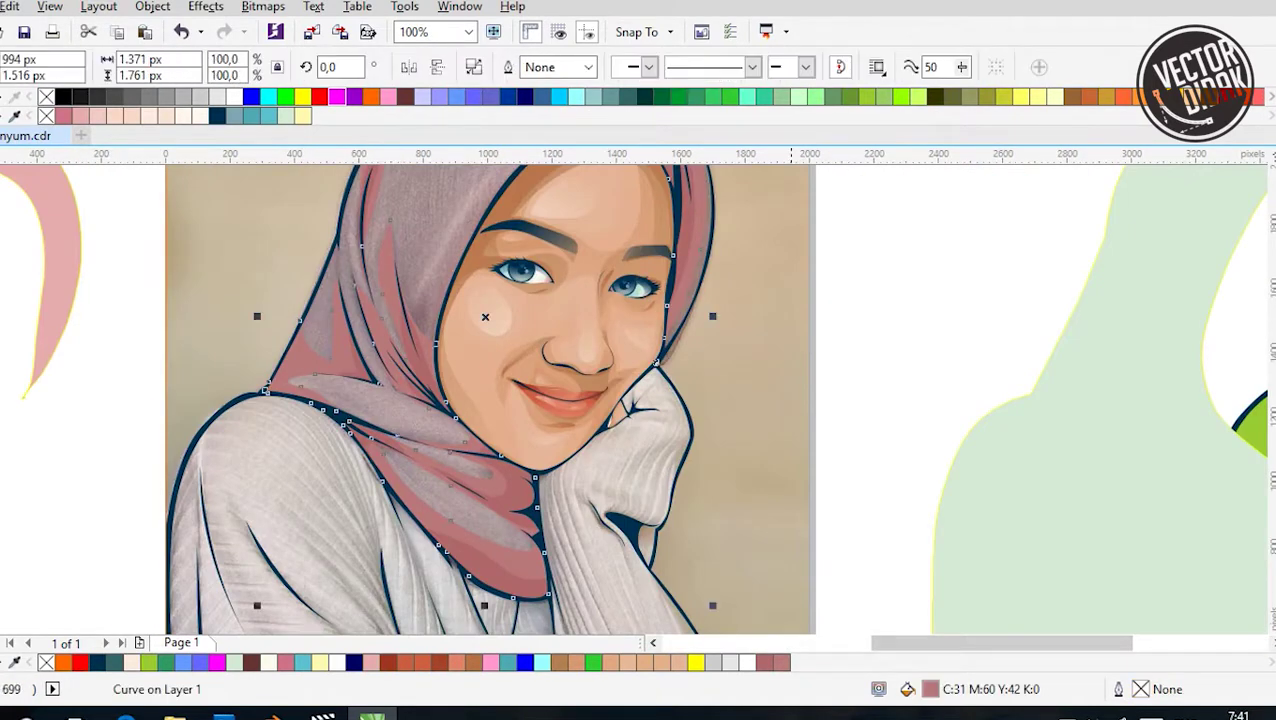
Set the combined second shading layer's fill to C:26 M:55 Y:36 K:0
key("shift+F11")
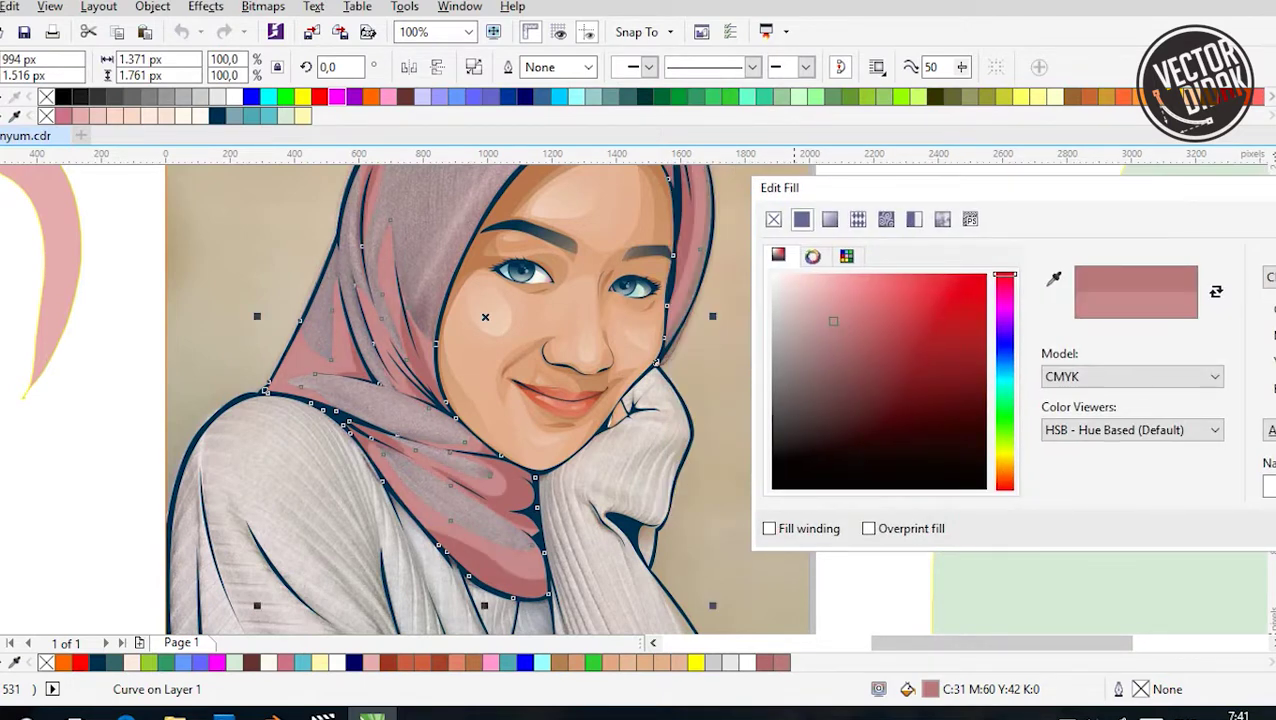
key("Escape")
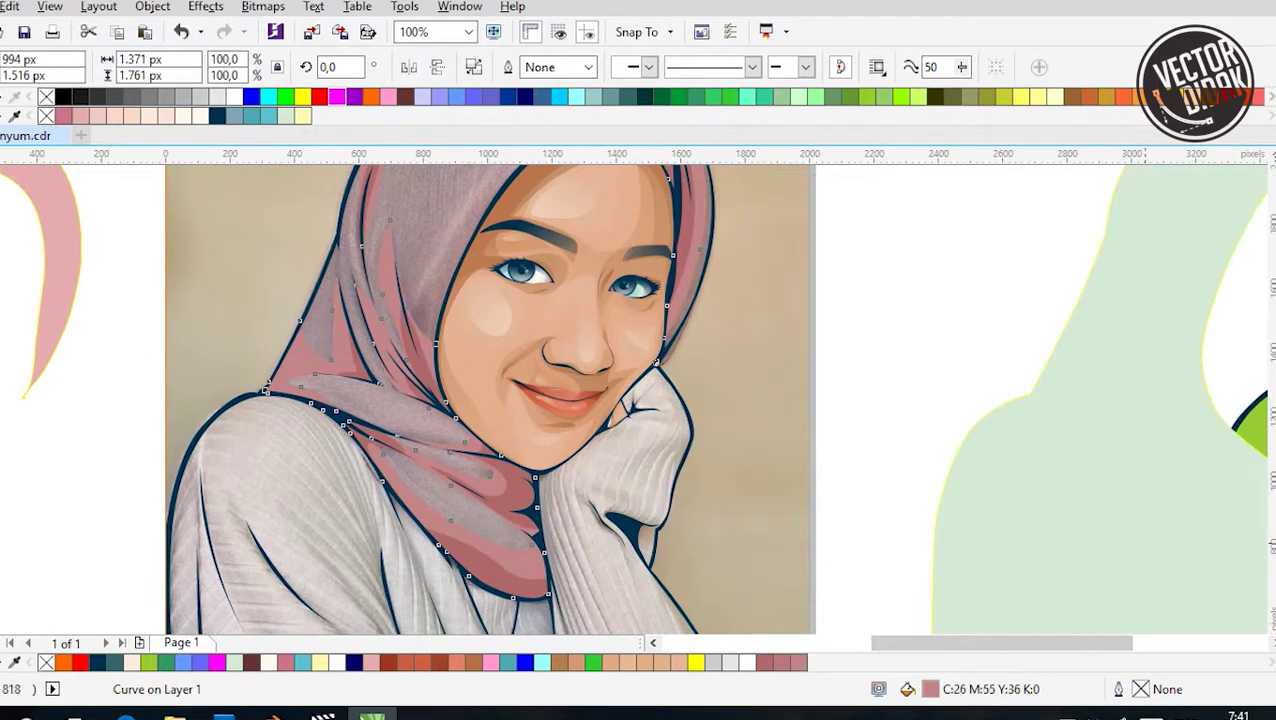
key("Escape")
Start a Bezier outline inside the two lowest unshaded scarf folds below the chin, about 435 px by 305 px
scroll(640, 400, "up", 2)
scroll(640, 400, "down", 4)
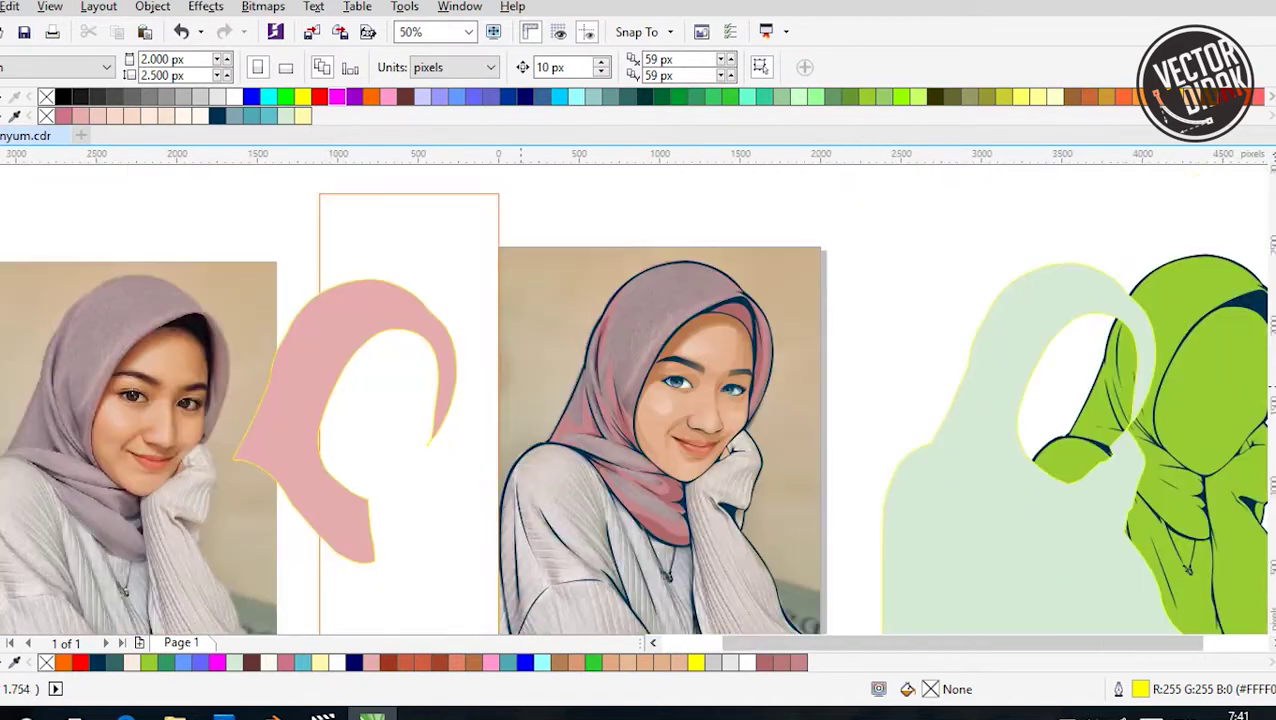
key("F5")
scroll(660, 460, "up", 3)
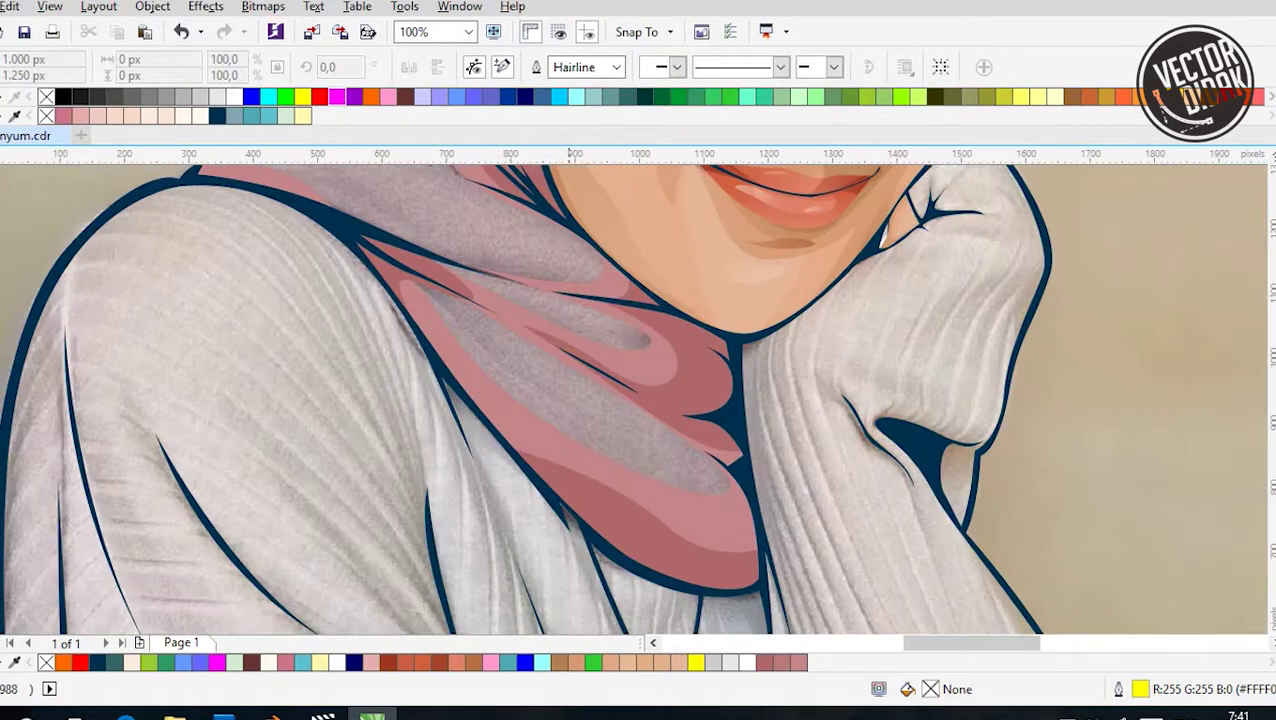
left_click(403, 248)
mouse_move(589, 423)
left_mouse_down()
mouse_move(691, 478)
mouse_move(726, 453)
left_mouse_up()
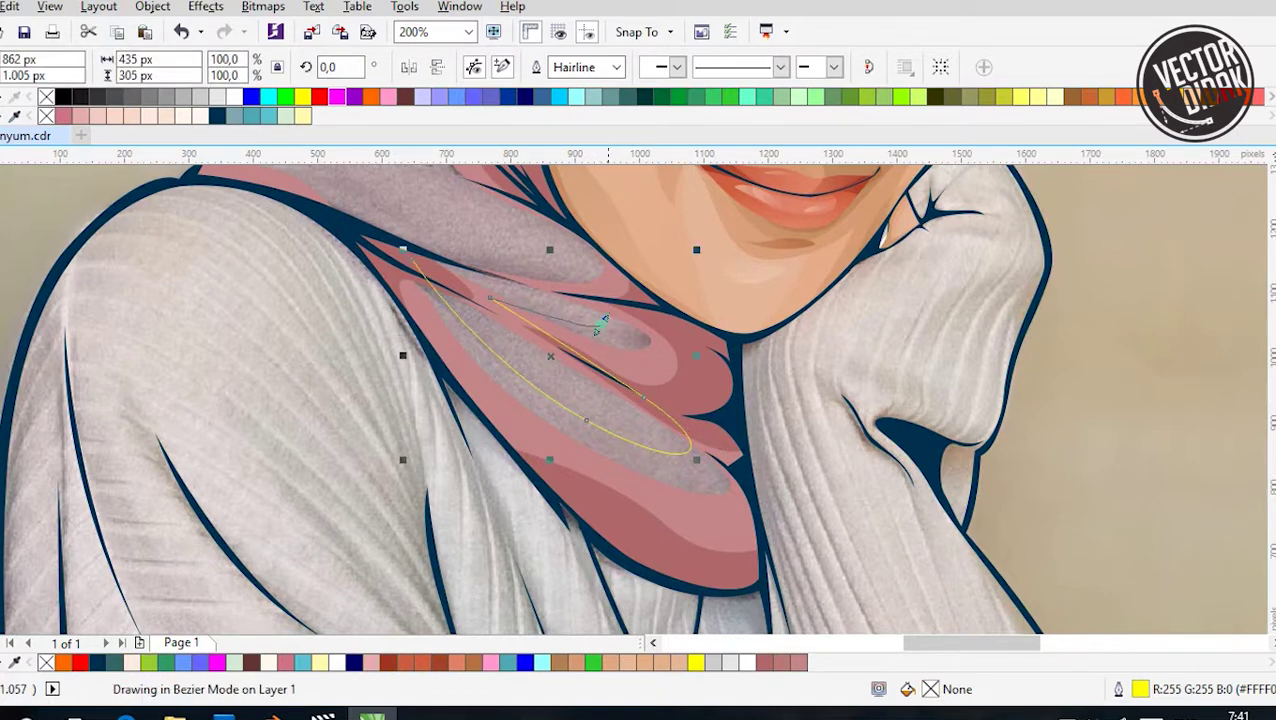
scroll(640, 400, "down", 3)
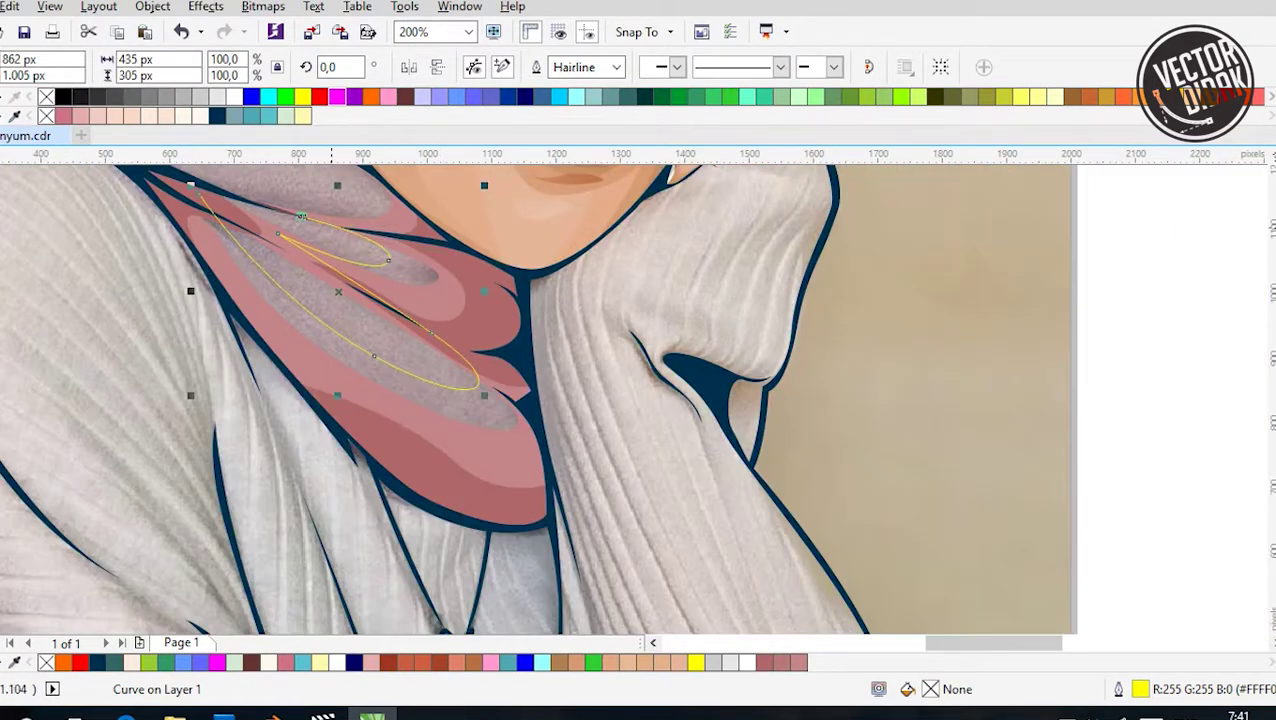
Continue the fold outline around the larger scarf fold and close it loosely past the chin and sleeve, about 854 px by 806 px
scroll(640, 400, "up", 3)
scroll(736, 364, "up", 3)
scroll(736, 364, "down", 4)
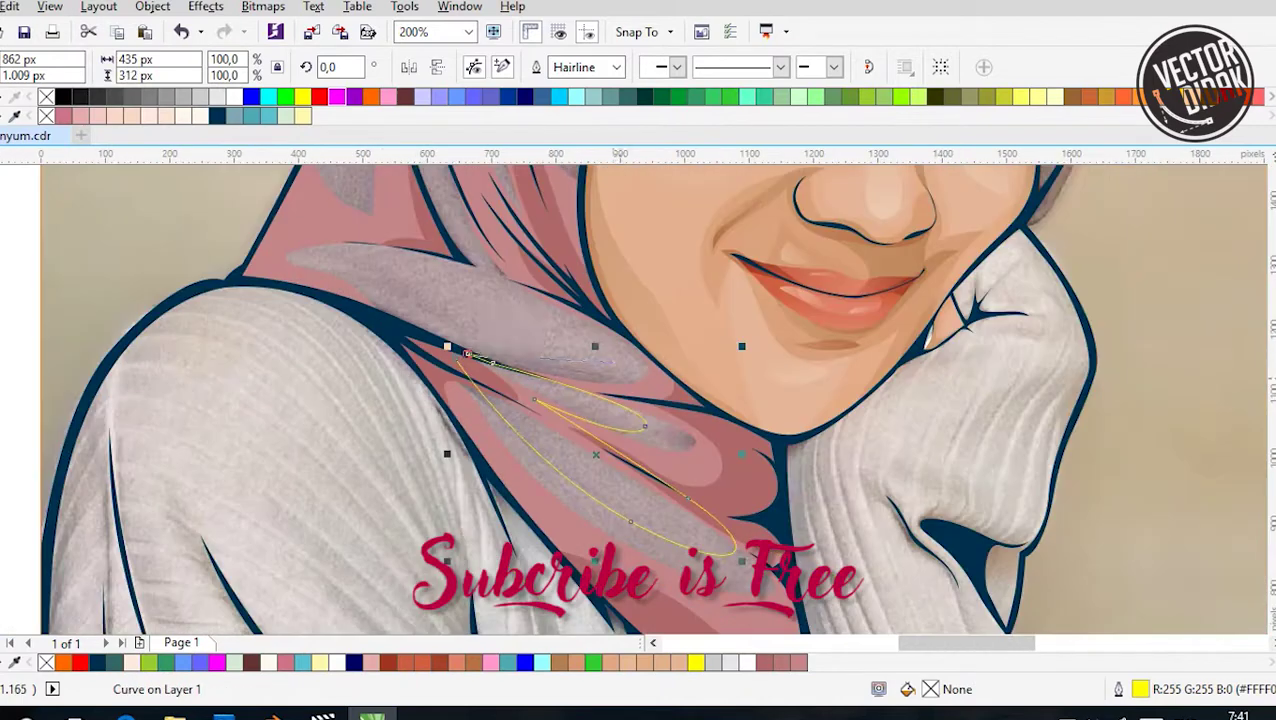
scroll(736, 364, "up", 3)
scroll(575, 302, "down", 4)
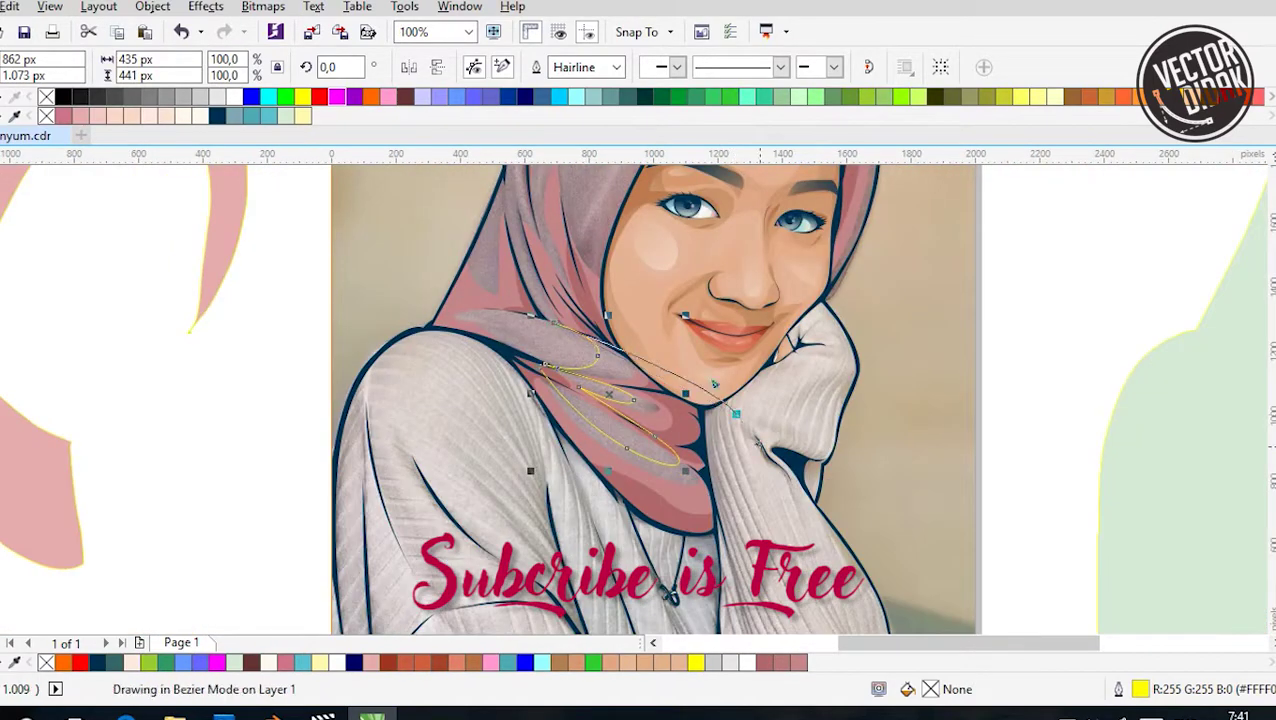
left_click(778, 548)
left_click(648, 582)
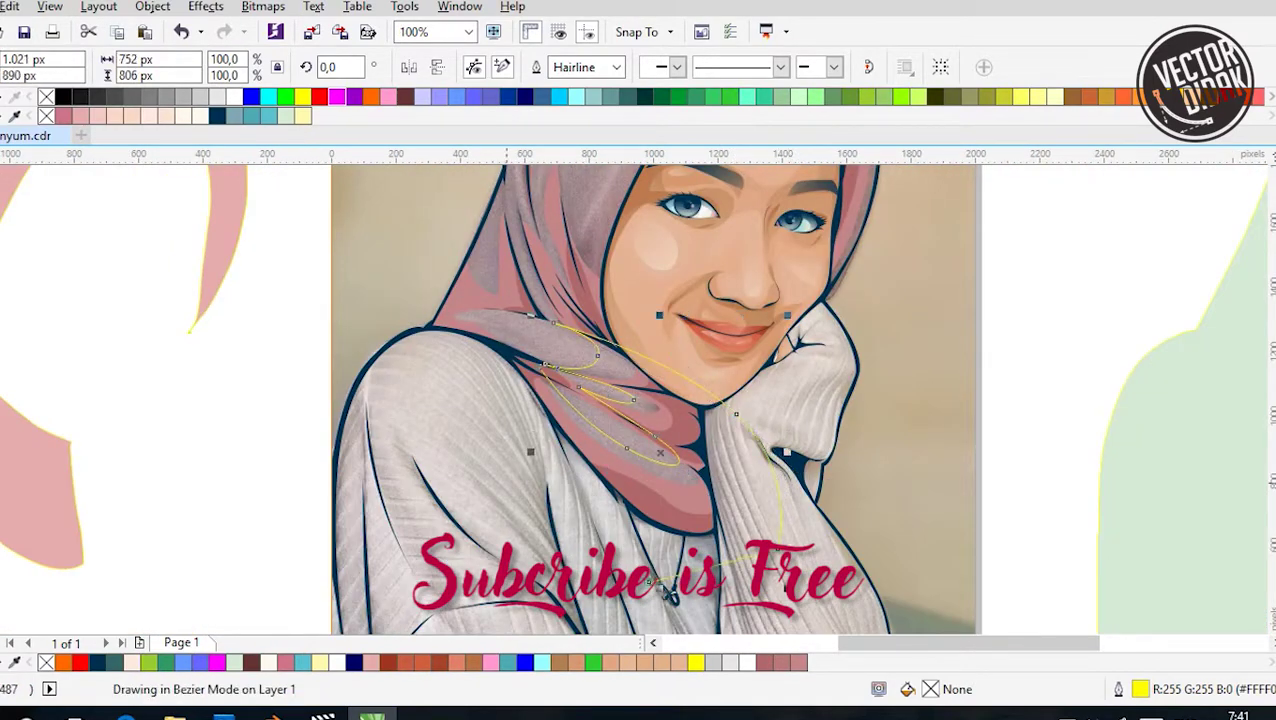
left_click(506, 482)
left_click(511, 383)
left_click(548, 365)
scroll(548, 365, "up", 1)
scroll(548, 365, "down", 1)
scroll(493, 324, "up", 2)
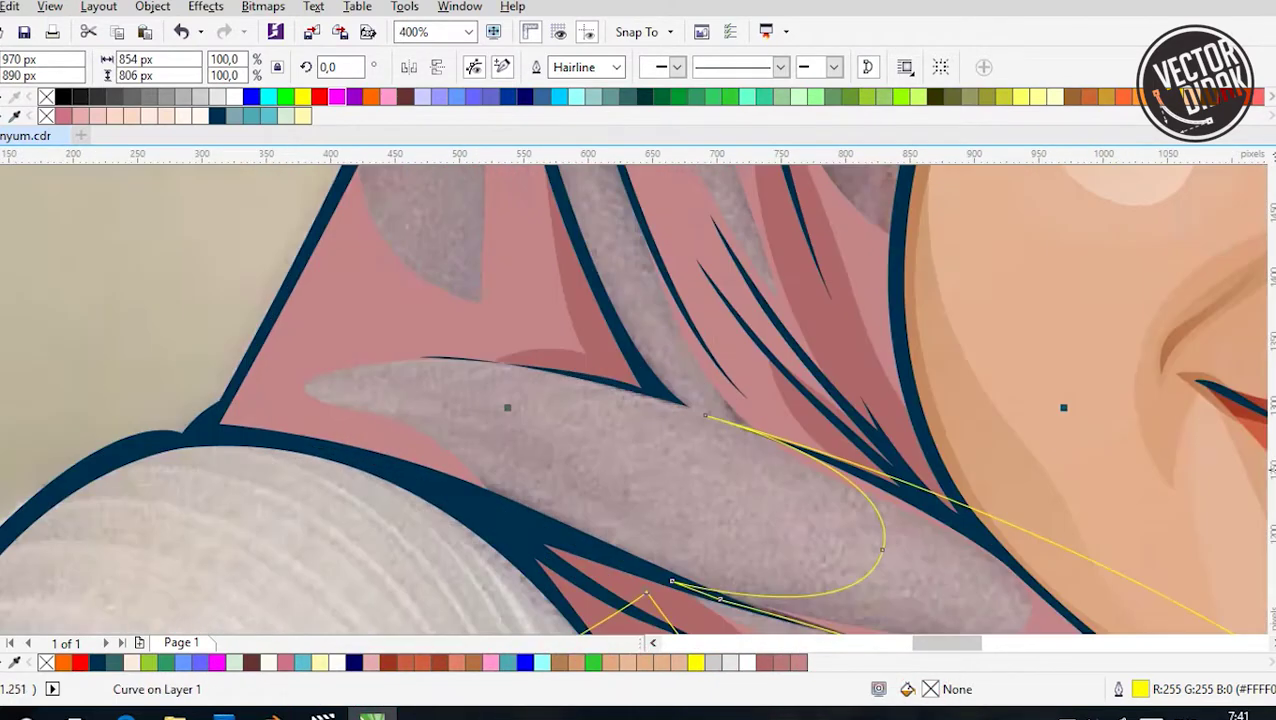
Draw a closed Bezier outline from the shoulder fold up along the hijab's outer side fold, closing it over the background
left_click(212, 531)
left_click(486, 514)
left_click(650, 575)
left_click_drag(452, 398, 456, 345)
scroll(456, 345, "down", 2)
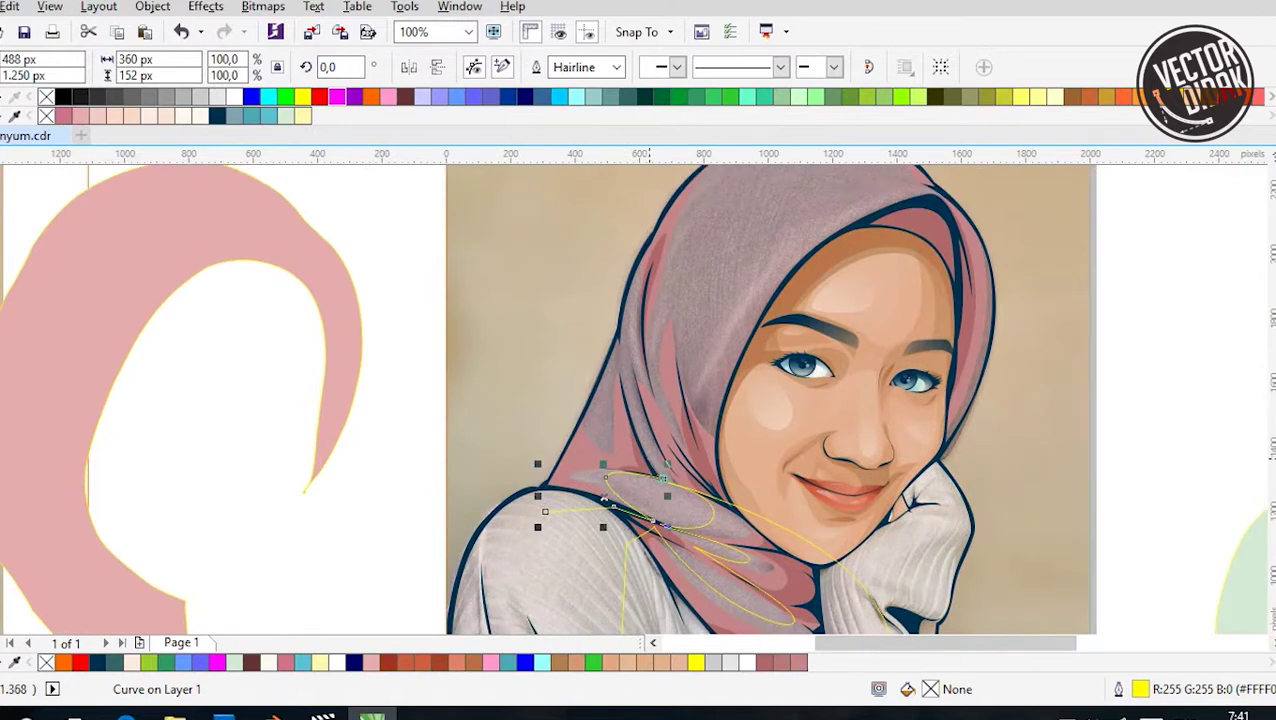
scroll(722, 568, "up", 2)
left_click(722, 568)
scroll(722, 568, "down", 2)
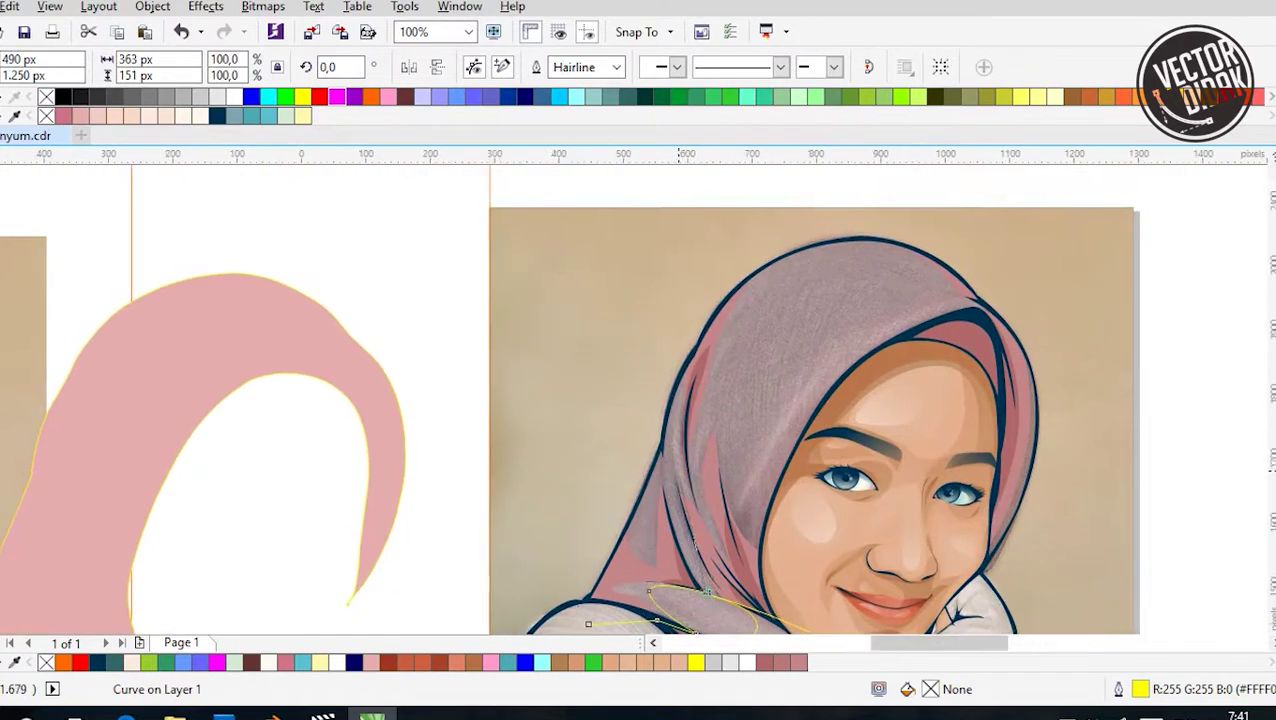
scroll(708, 612, "up", 1)
left_click_drag(680, 210, 741, 205)
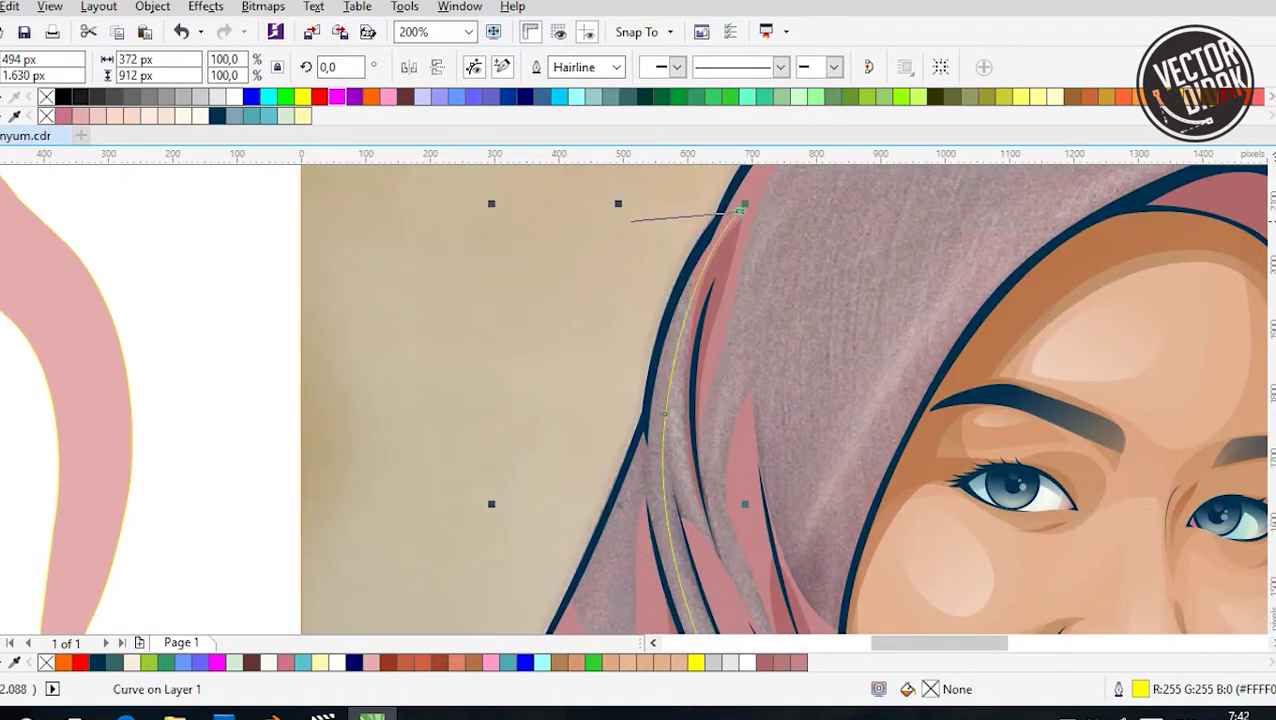
scroll(741, 205, "down", 1)
key("space")
left_click_drag(579, 281, 466, 403)
key("space")
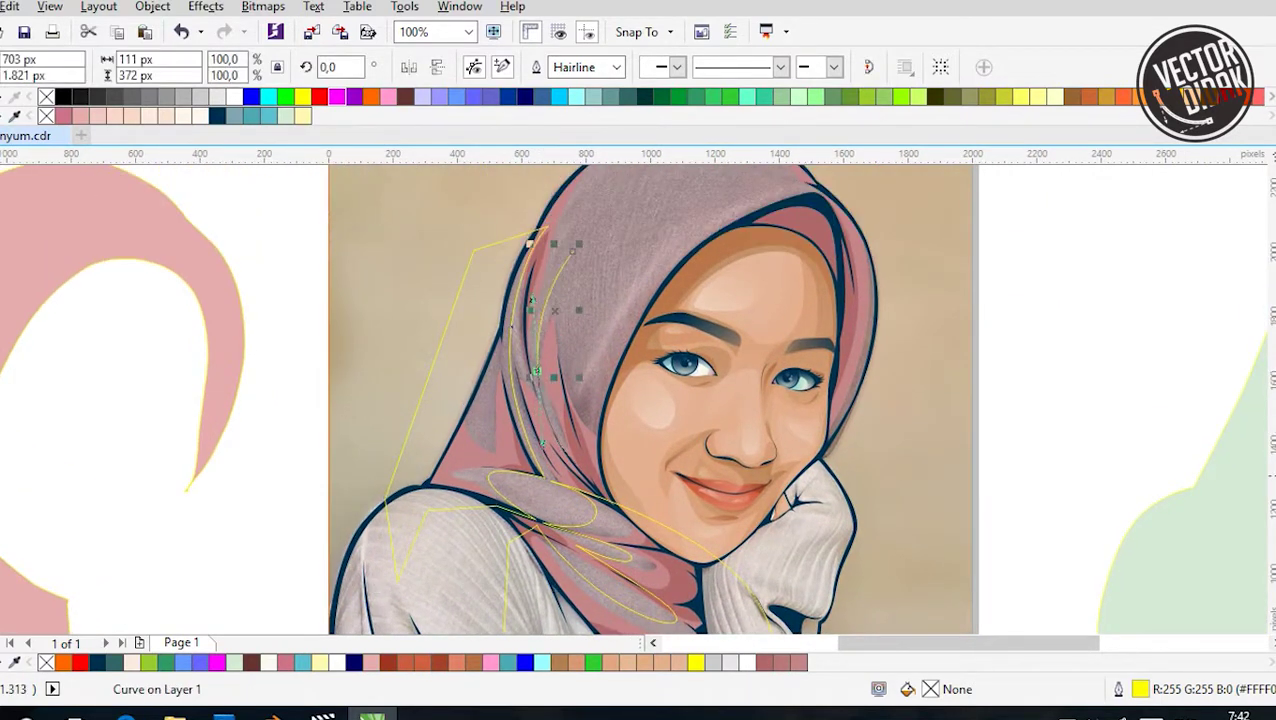
Outline the leaf-shaped fold beside the cheek and close the shape across the face, about 576 px by 977 px
scroll(598, 490, "up", 1)
scroll(666, 452, "down", 1)
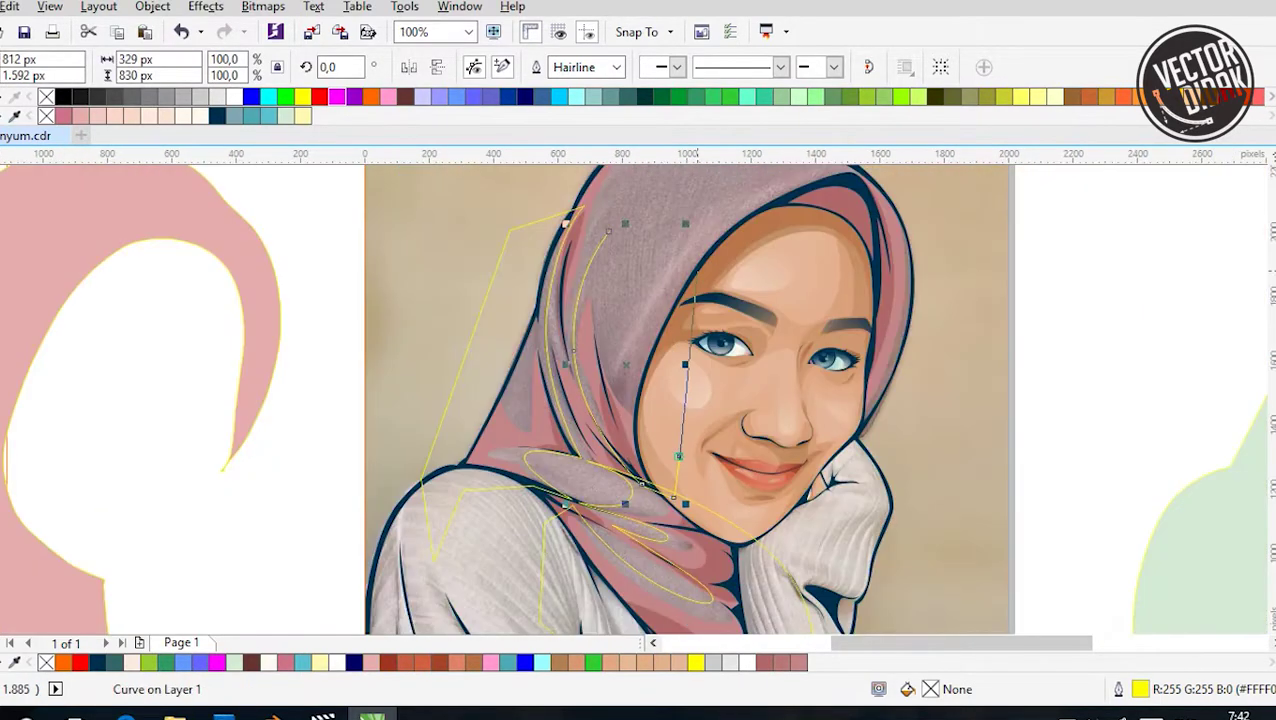
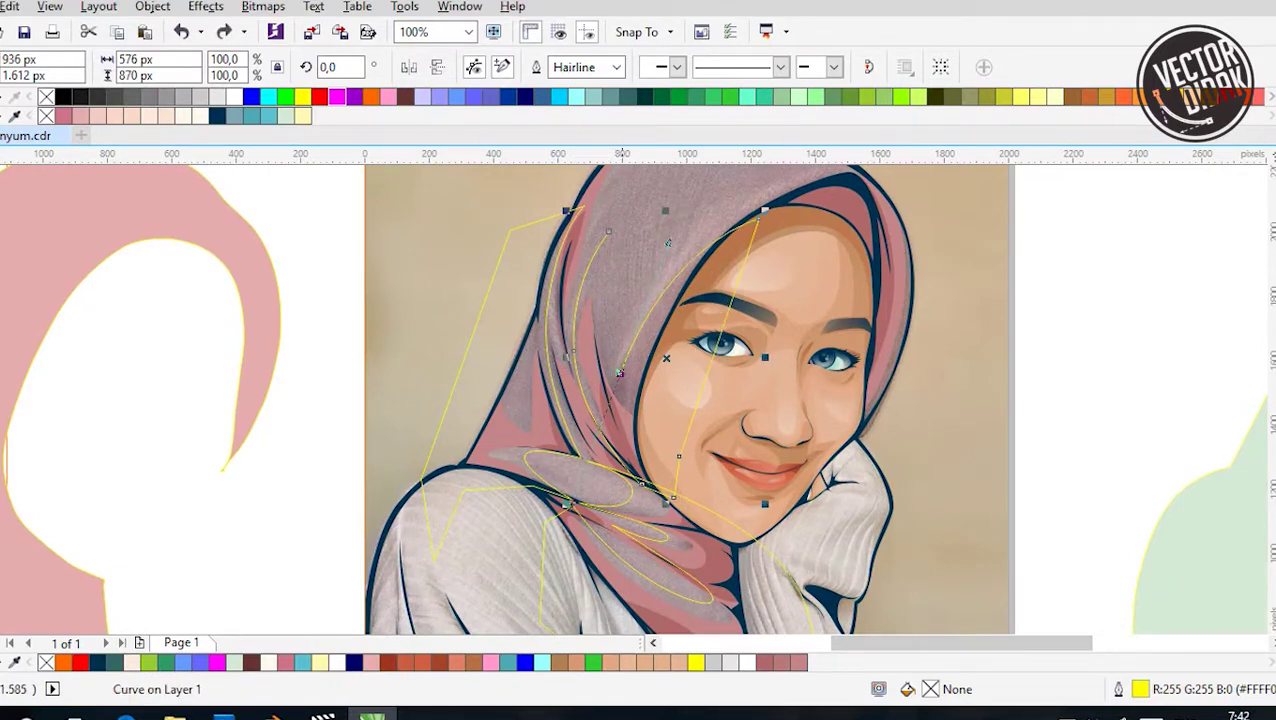
scroll(571, 380, "up", 1)
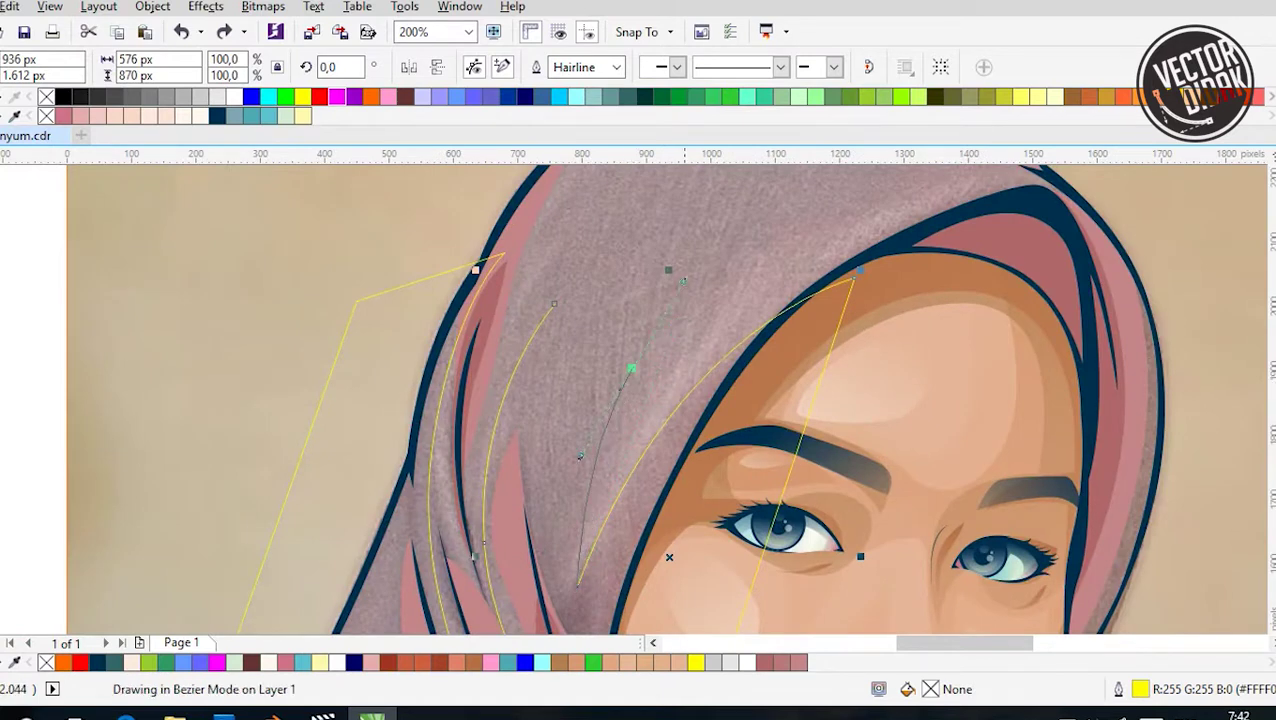
key("F10")
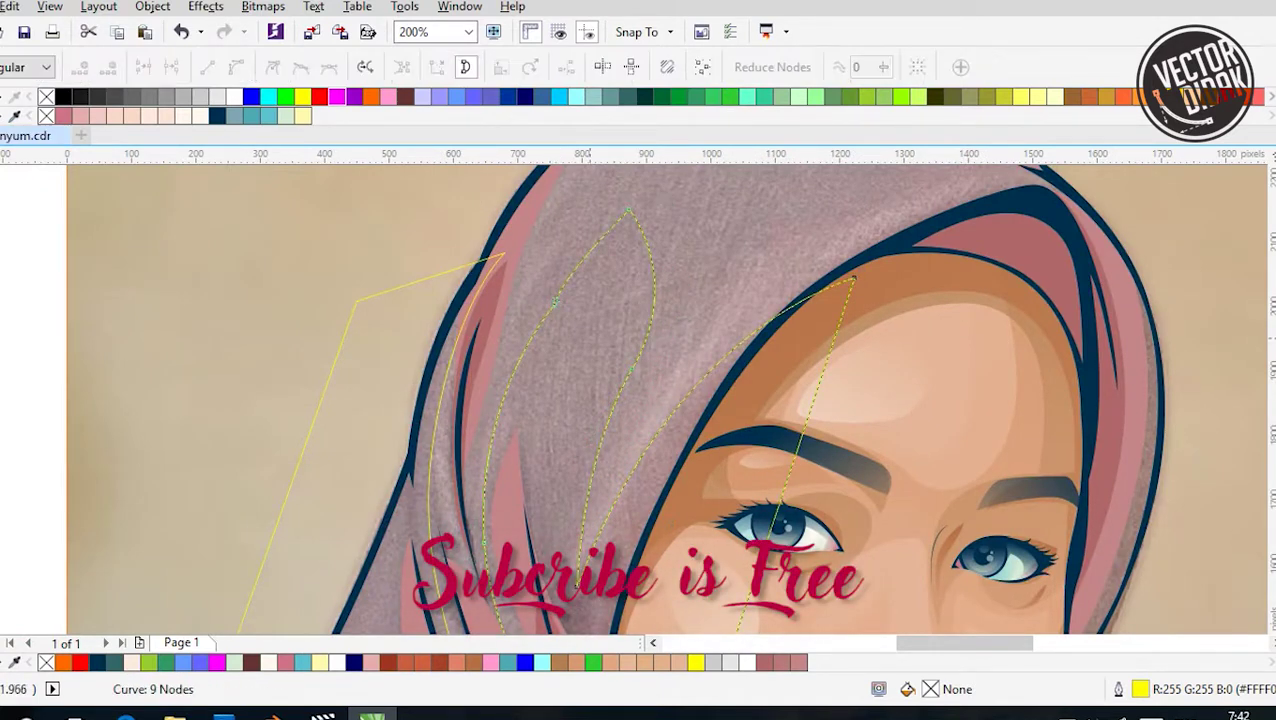
scroll(570, 325, "down", 1)
key("space")
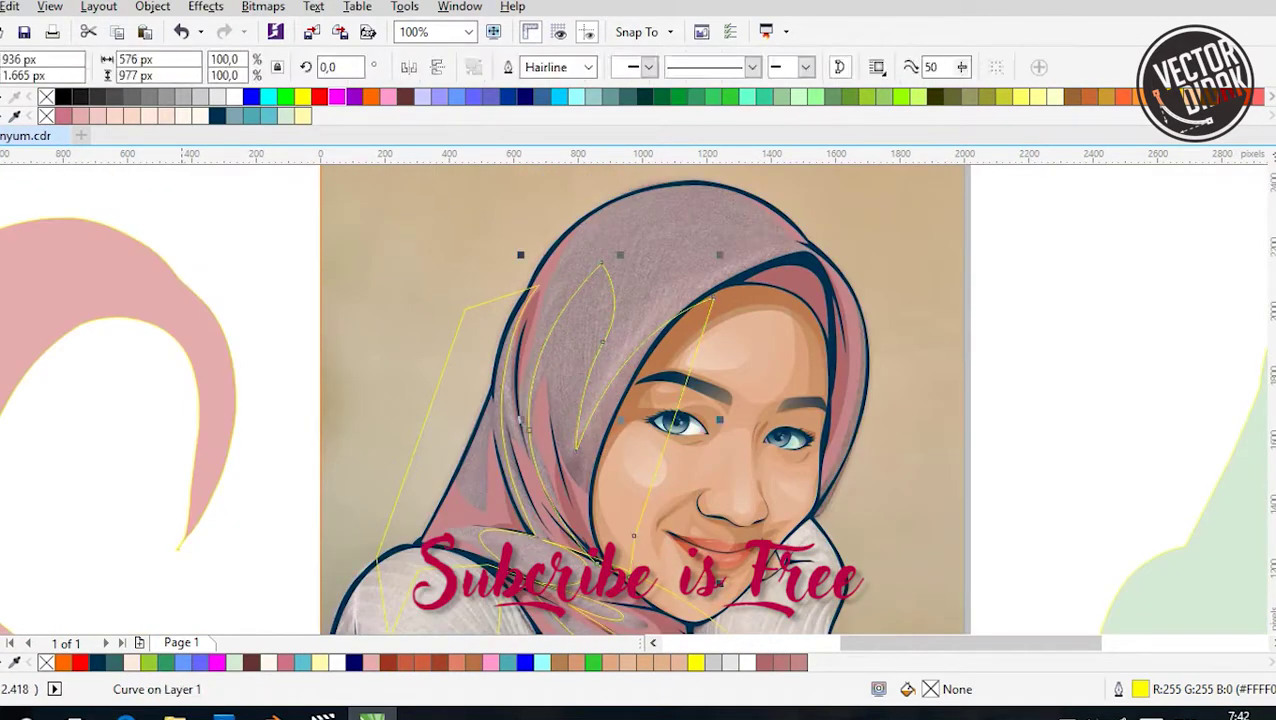
Start a Bezier outline across the hijab's crown with a pointed fold reaching in towards the forehead
left_click(513, 212)
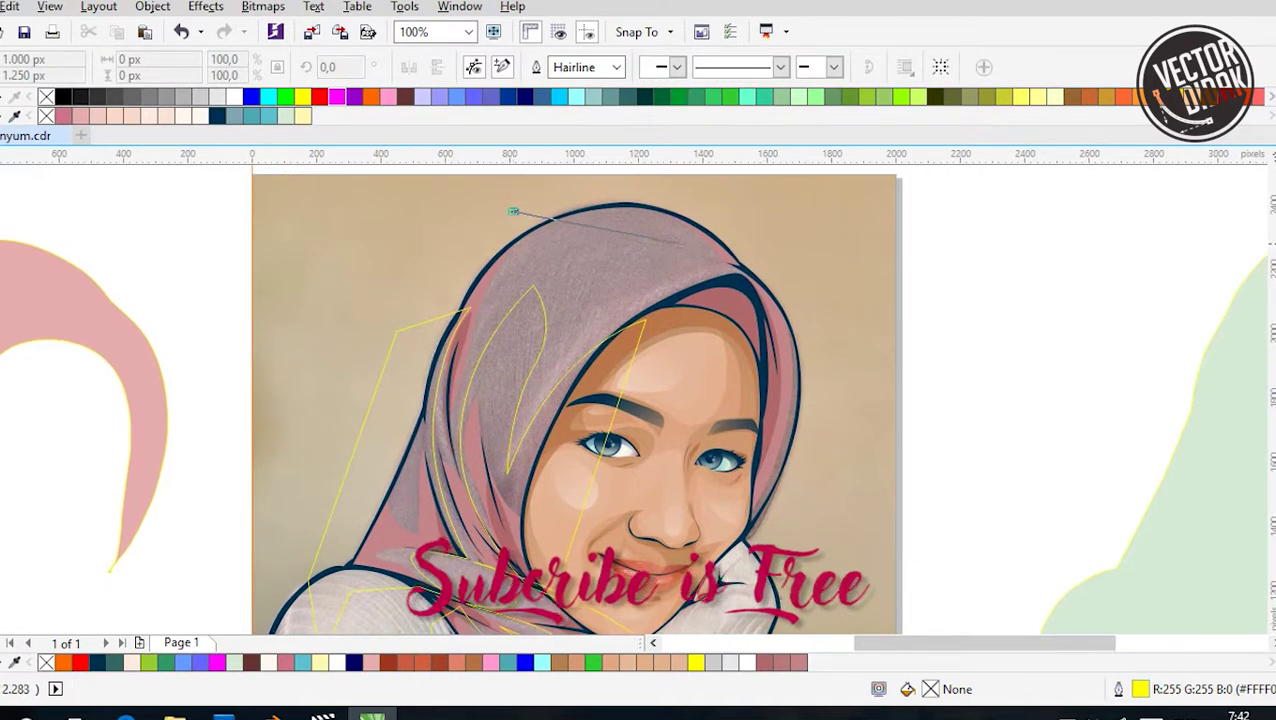
left_click_drag(686, 243, 688, 246)
key("space")
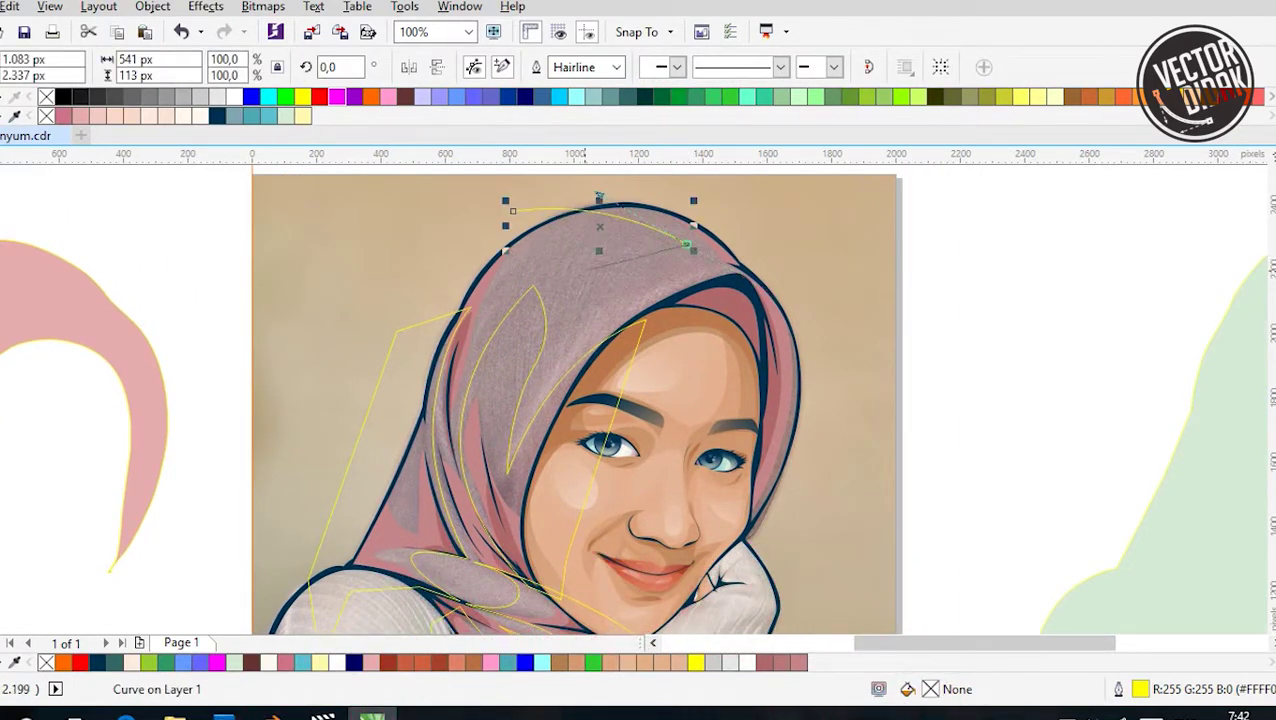
key("space")
scroll(642, 234, "up", 2)
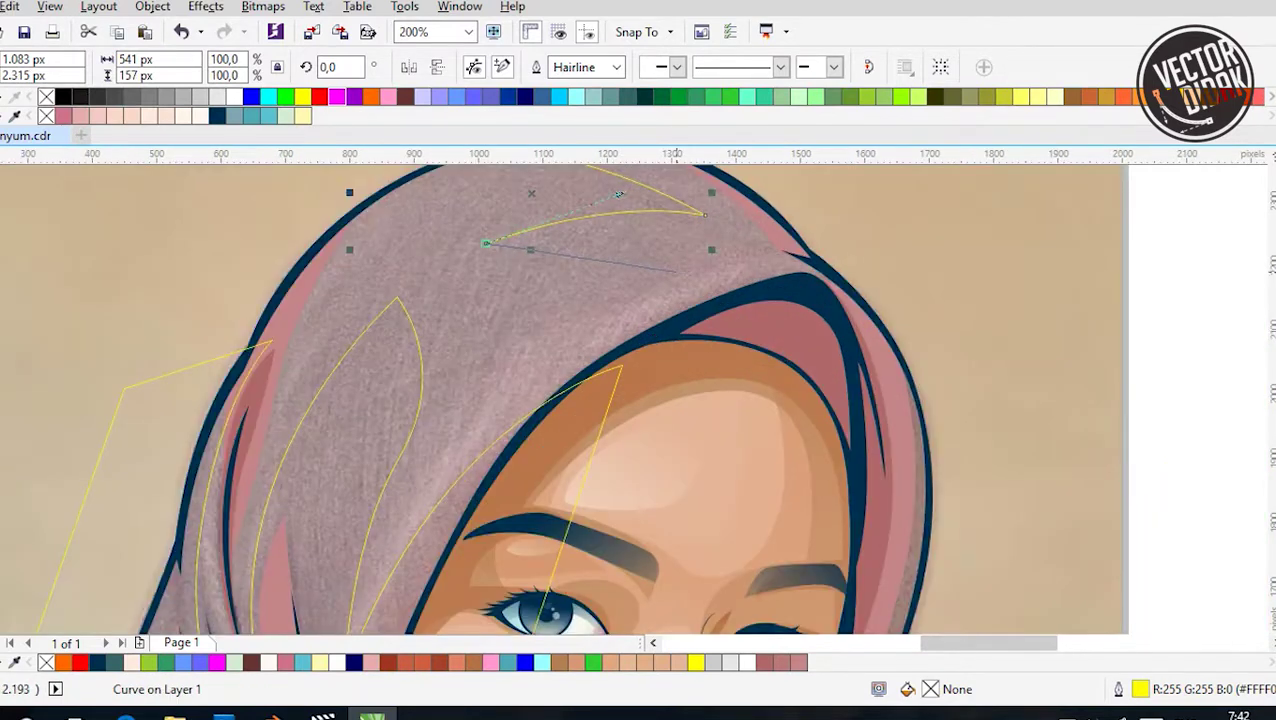
key("space")
left_click_drag(683, 261, 597, 281)
left_click_drag(542, 374, 534, 382)
key("space")
Extend the crown outline down the hijab's far side and close it beyond the page, about 1,159 px by 1,503 px
key("space")
left_click(982, 390)
key("space")
scroll(982, 390, "down", 2)
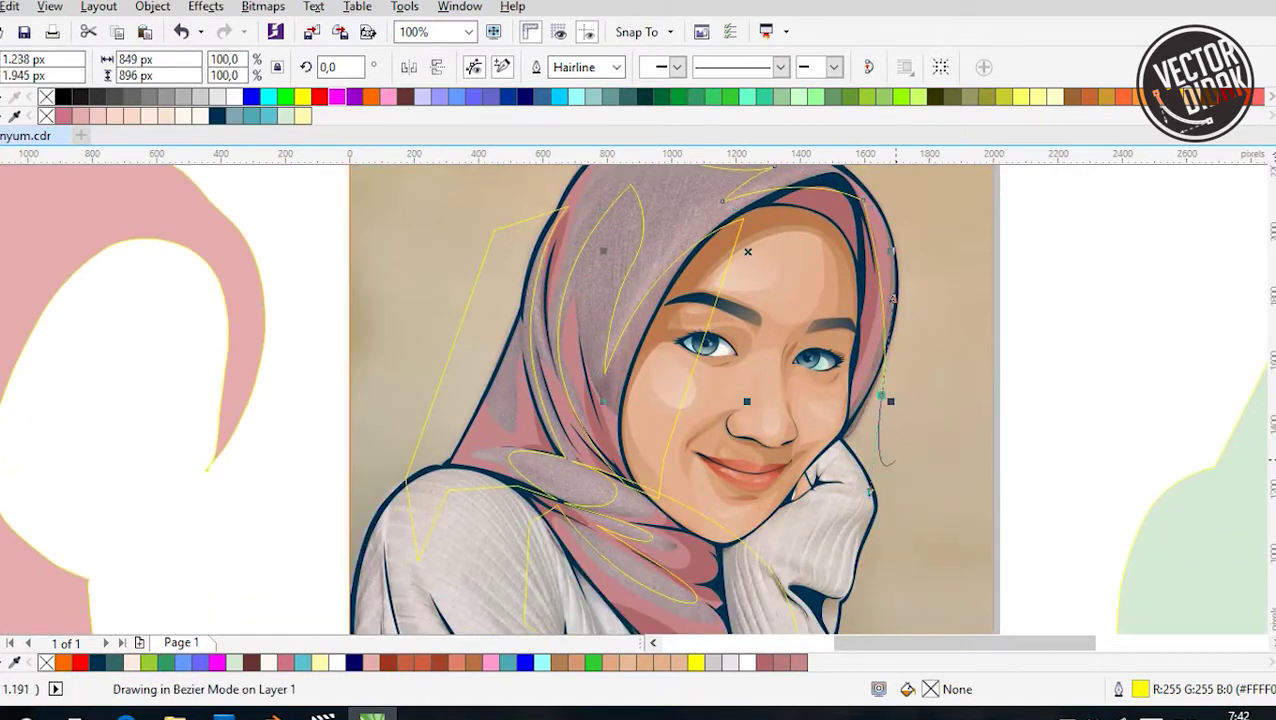
key("space")
scroll(950, 418, "down", 1)
key("space")
left_click(899, 177)
key("space")
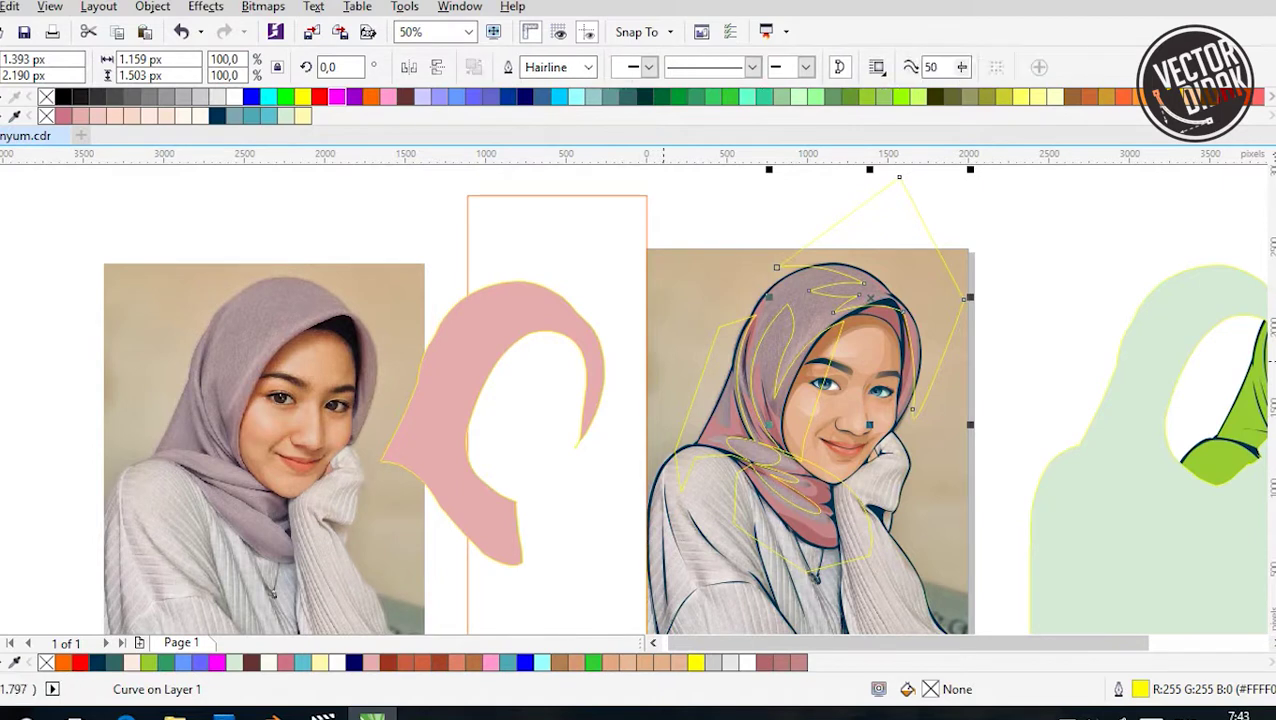
Fill the new fold outlines with dark green (#006633) and cut them to the hijab's silhouette as one third-layer shape
key("space")
key("space")
key("space")
key("space")
key("space")
key("space")
left_click(662, 96)
key("space")
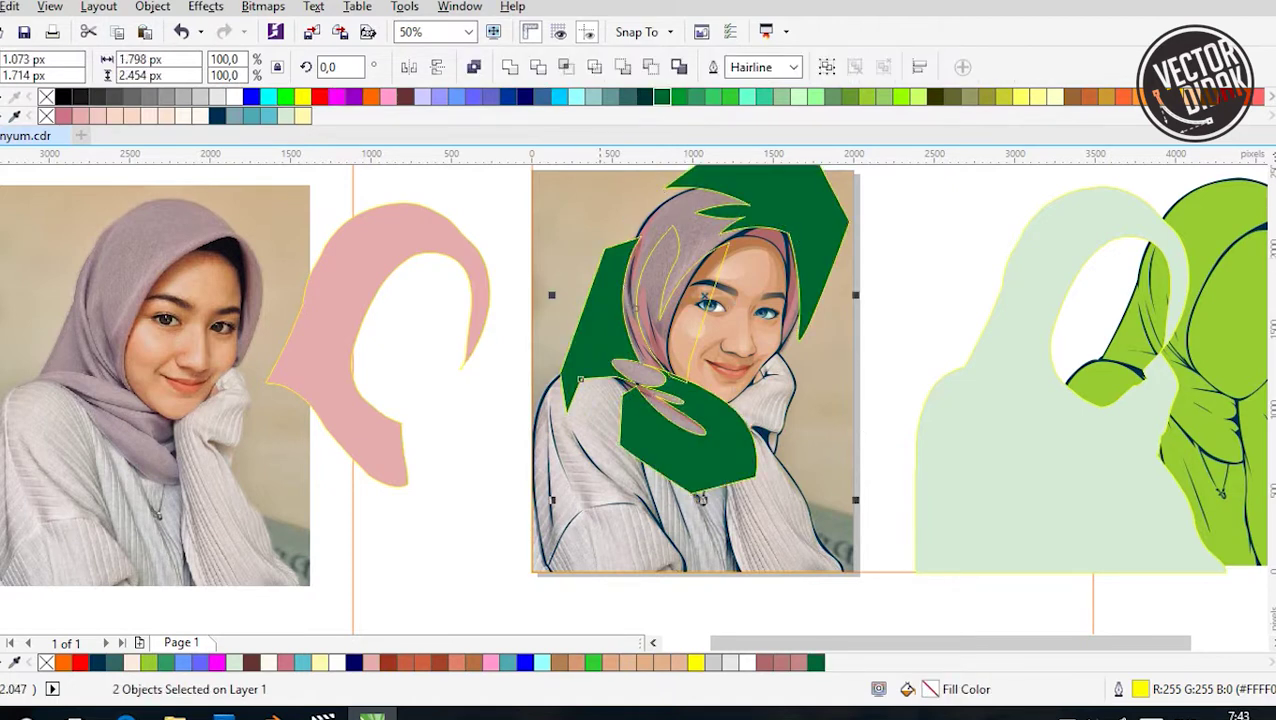
key("space")
key("space")
key("space")
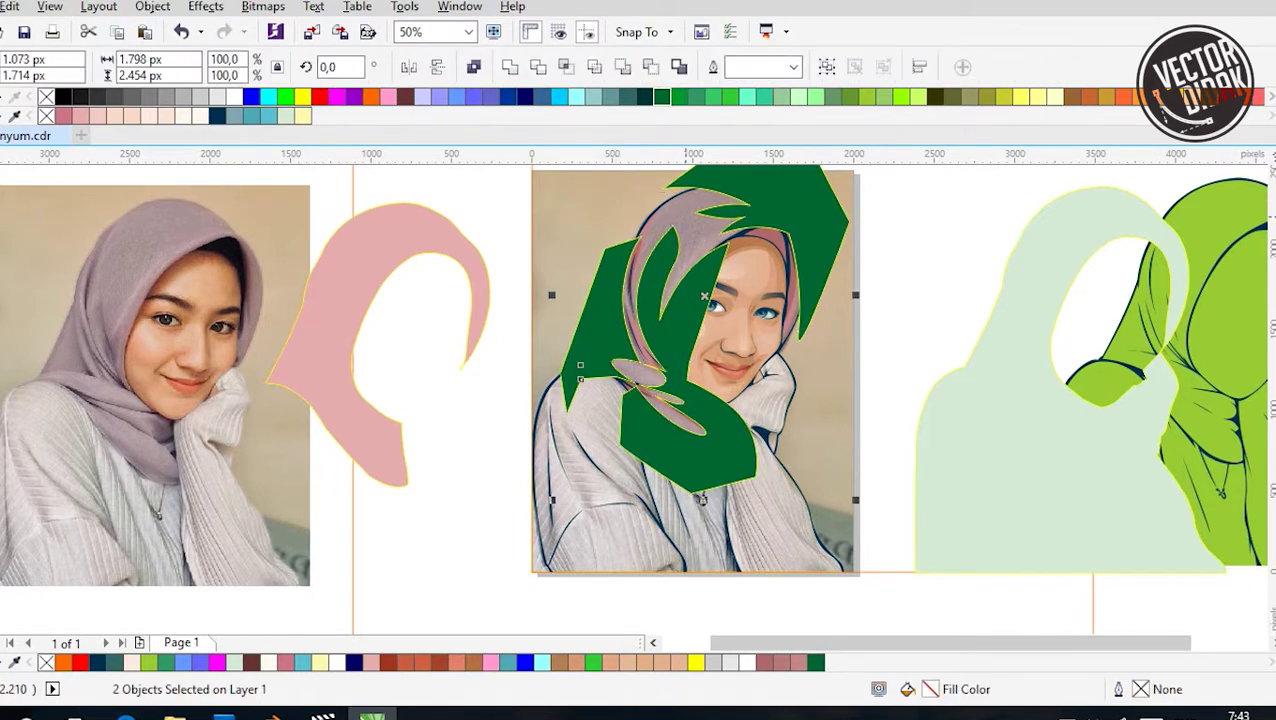
key("ctrl+z")
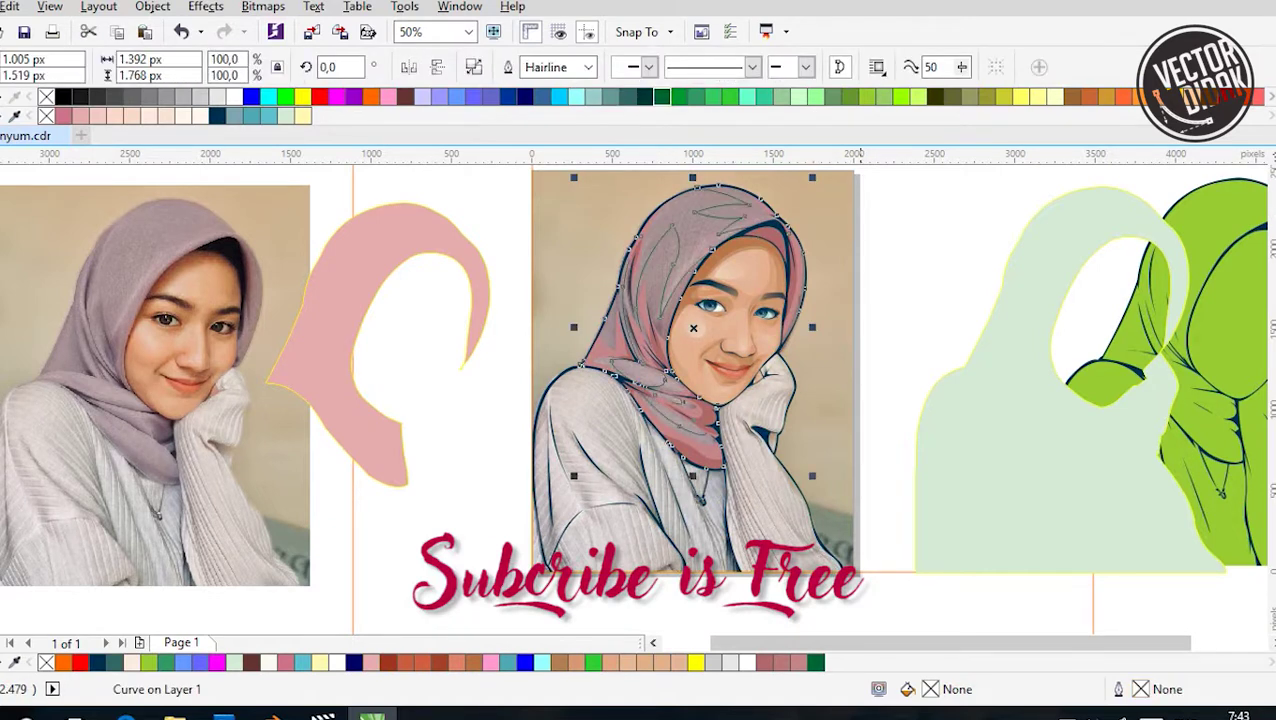
Sample the C:26 M:55 Y:36 K:0 pink for the third shading layer and lighten its fill to a paler pink
key("Escape")
scroll(695, 322, "up", 2)
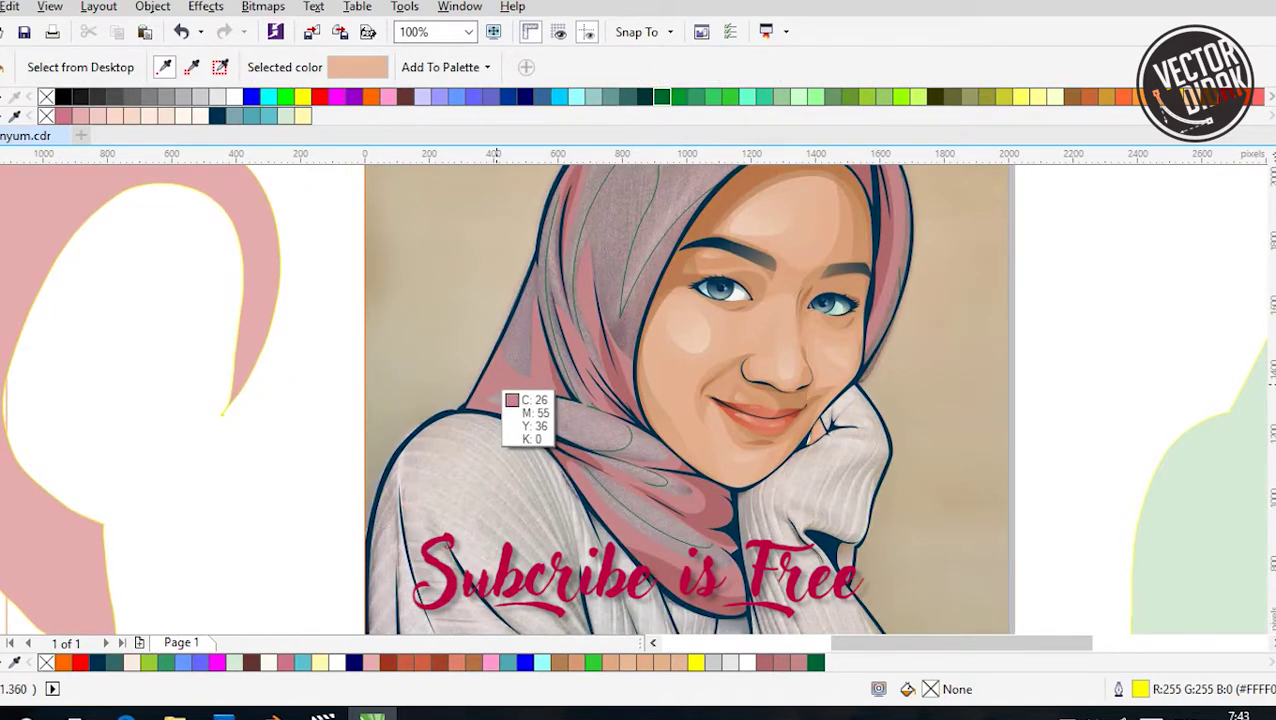
left_click(500, 392)
left_click(505, 398)
key("shift+F11")
left_click_drag(820, 187, 760, 219)
left_click(967, 305)
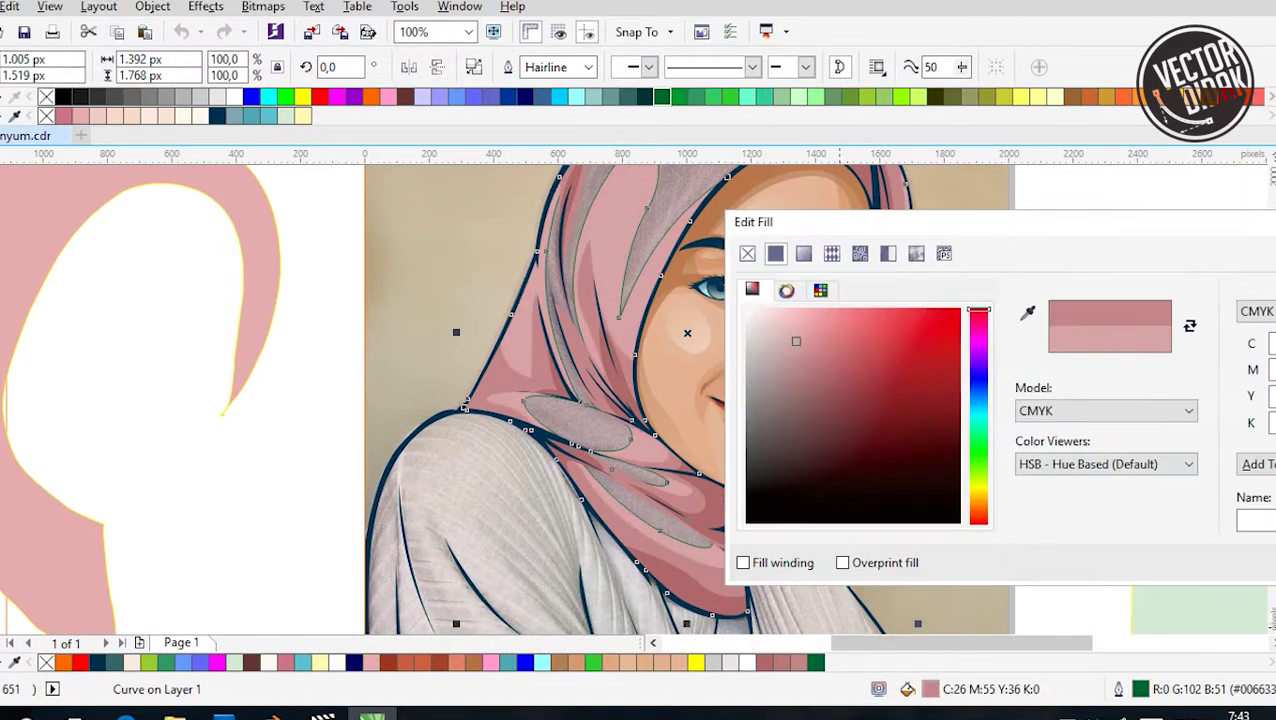
key("Return")
Remove the dark green outline from the hijab's third shading layer
key("Escape")
scroll(907, 328, "down", 2)
scroll(907, 328, "right", 2)
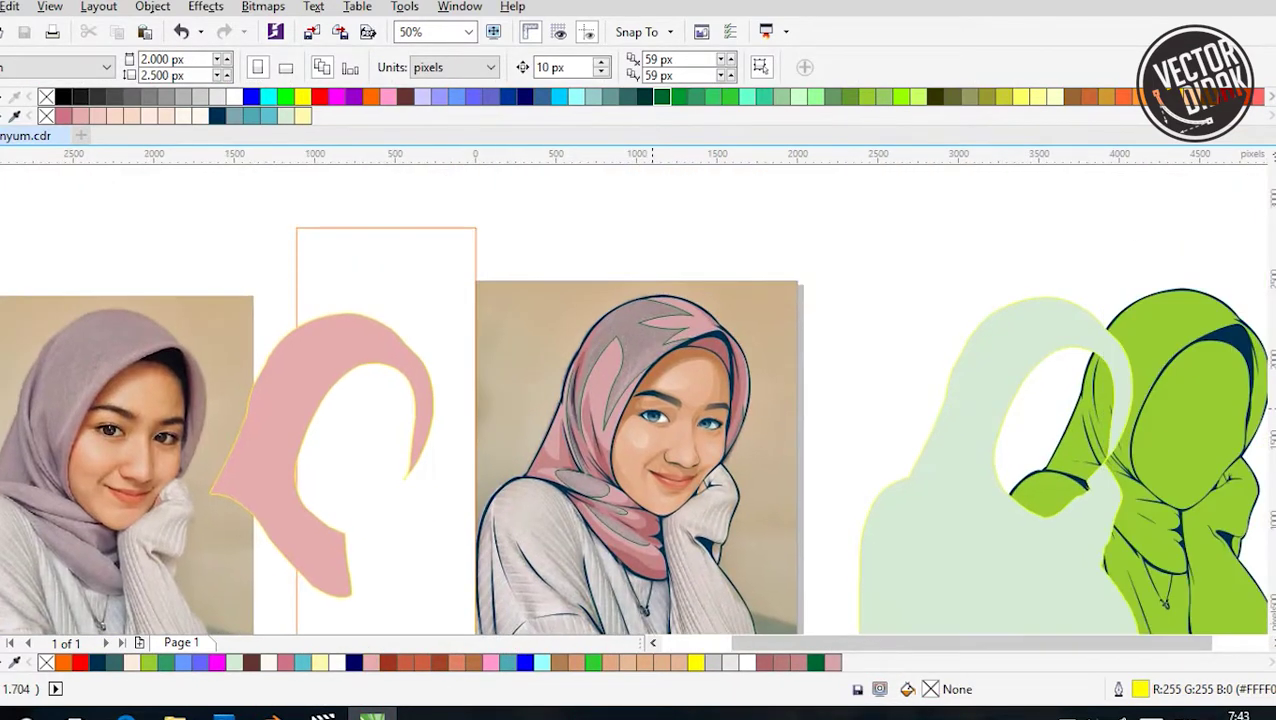
scroll(480, 415, "up", 1)
left_click(621, 464)
key("Escape")
Draw a closed Bezier outline along the hijab fold framing the forehead and cheek, about 710 px by 739 px
key("F5")
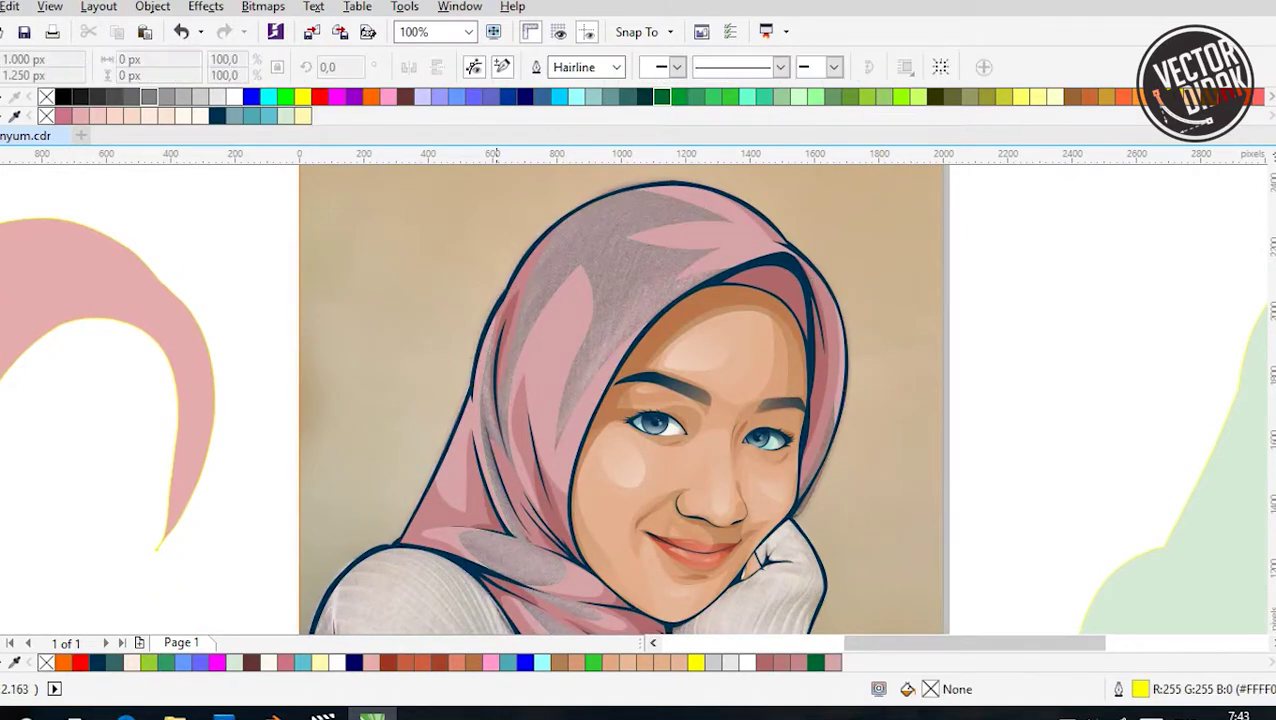
scroll(660, 300, "up", 1)
scroll(584, 496, "down", 1)
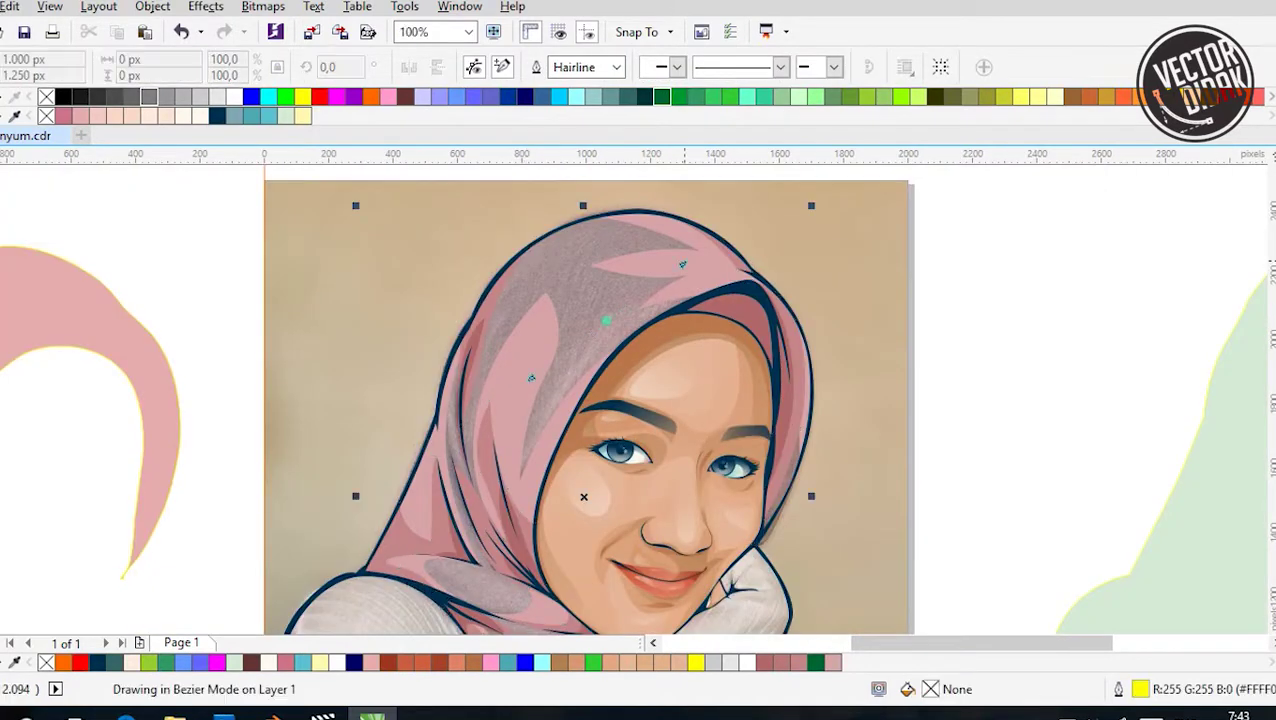
scroll(528, 471, "up", 1)
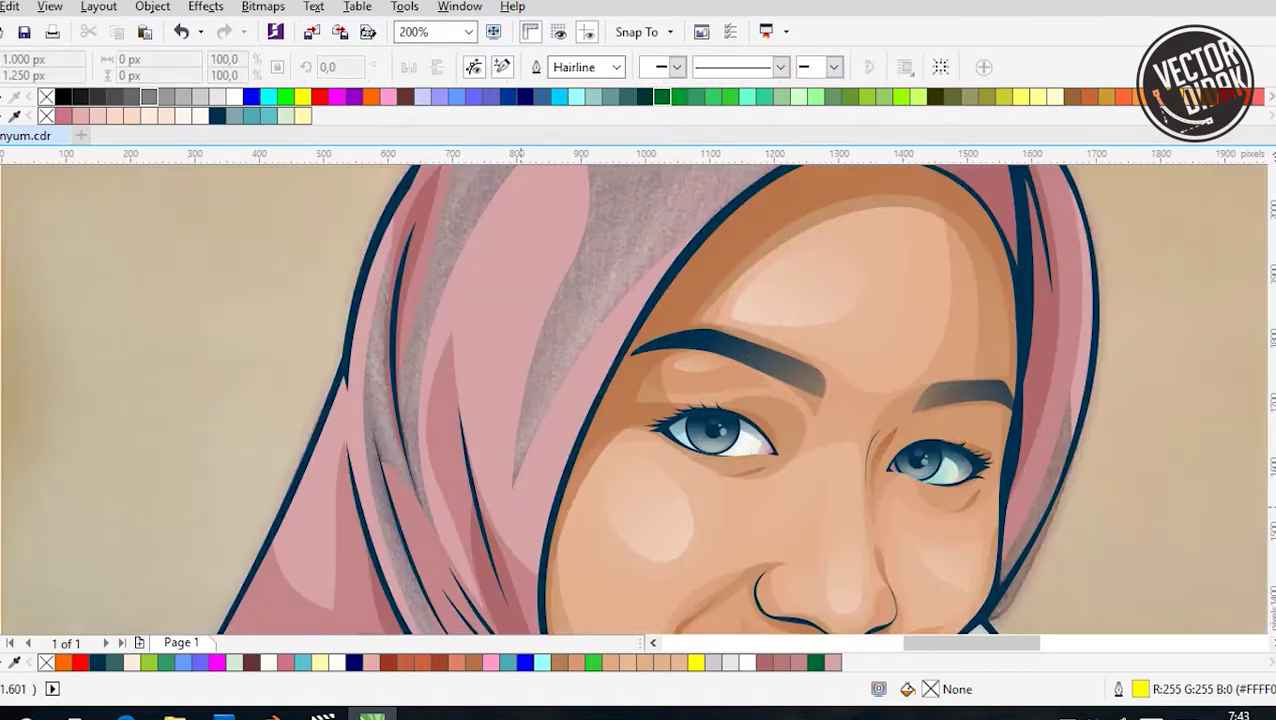
scroll(510, 553, "down", 1)
scroll(702, 233, "up", 1)
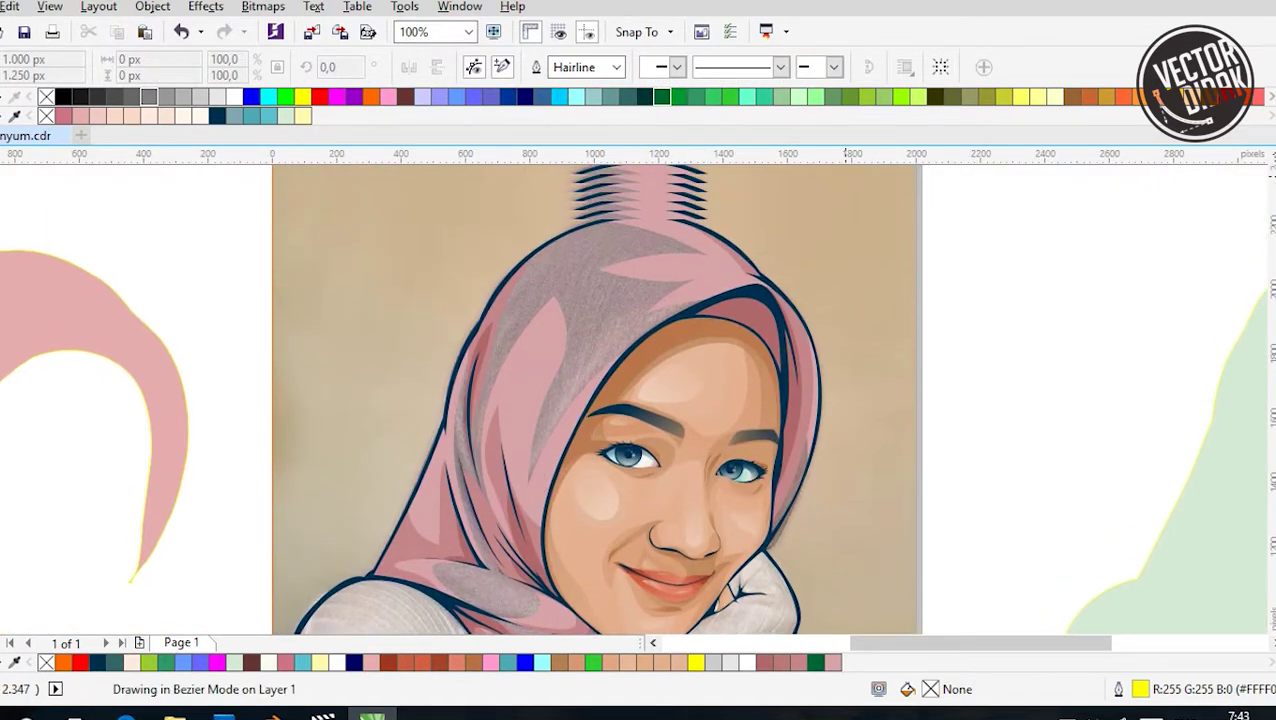
left_click_drag(704, 291, 892, 213)
double_click(522, 525)
left_click_drag(757, 285, 588, 498)
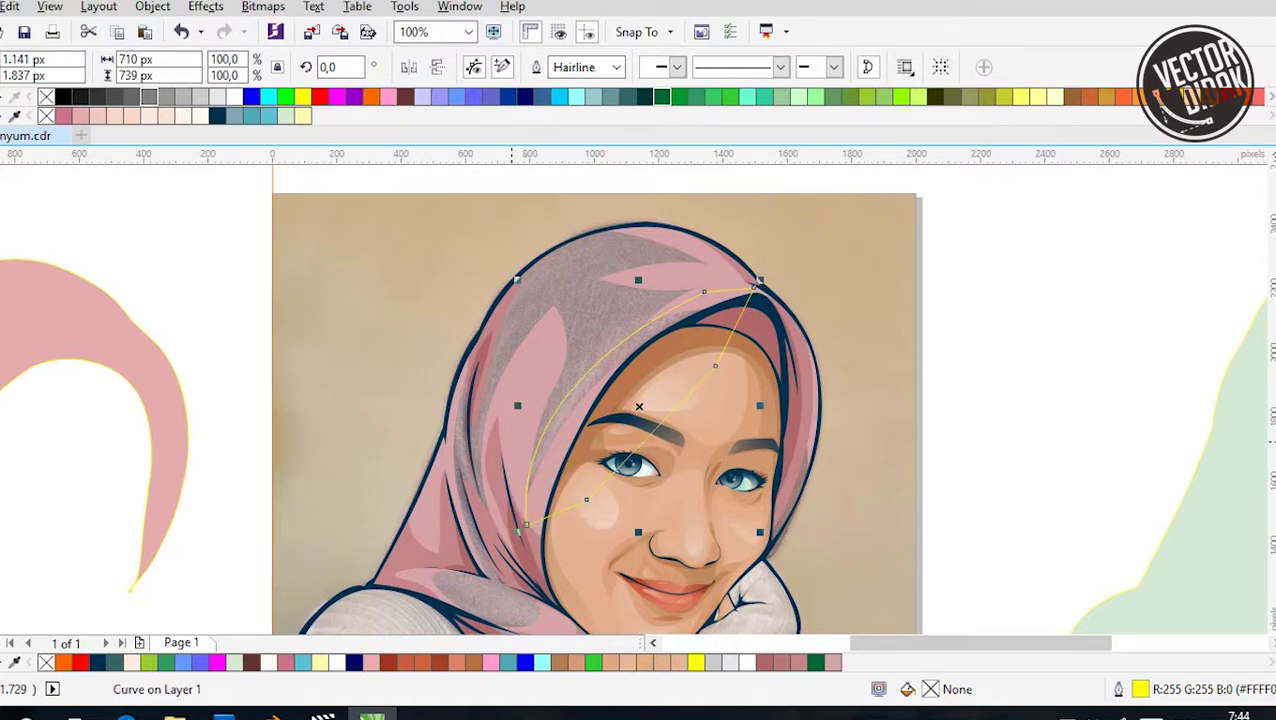
Outline the narrow unshaded strip along the hijab's outer side fold, about 72 px by 450 px
scroll(444, 503, "up", 2)
scroll(444, 503, "down", 2)
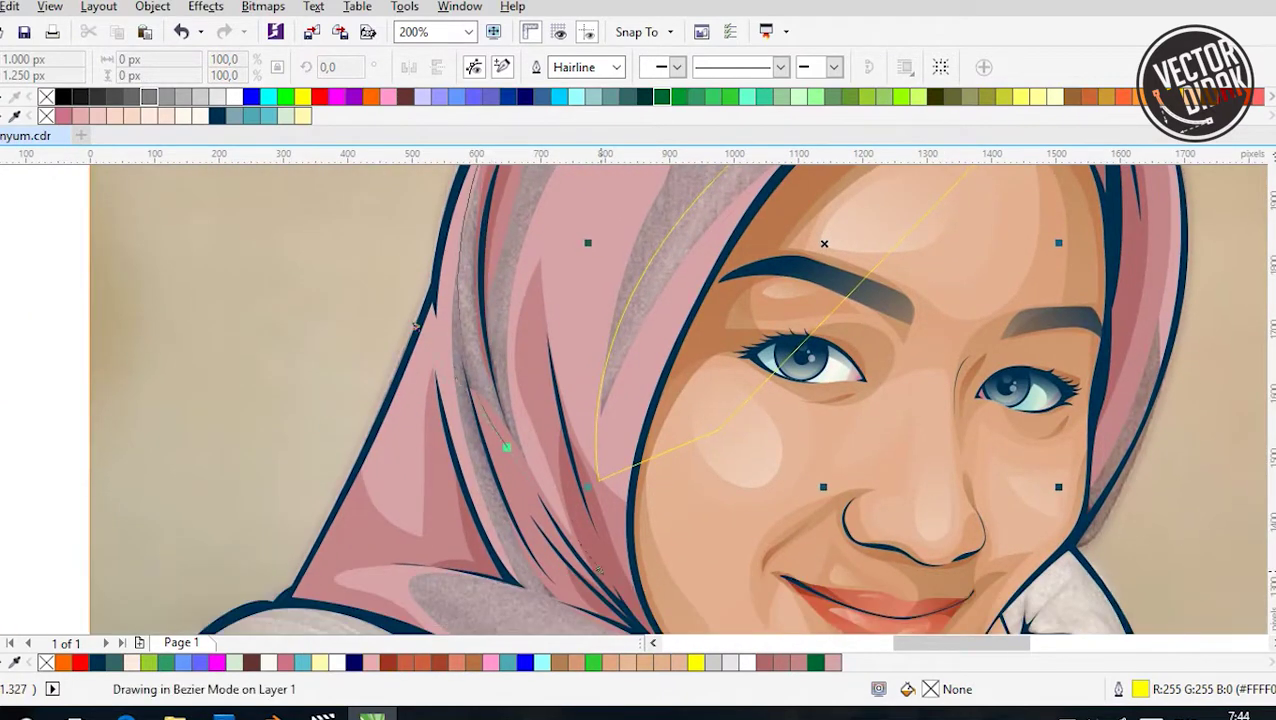
key("space")
left_click_drag(422, 318, 400, 451)
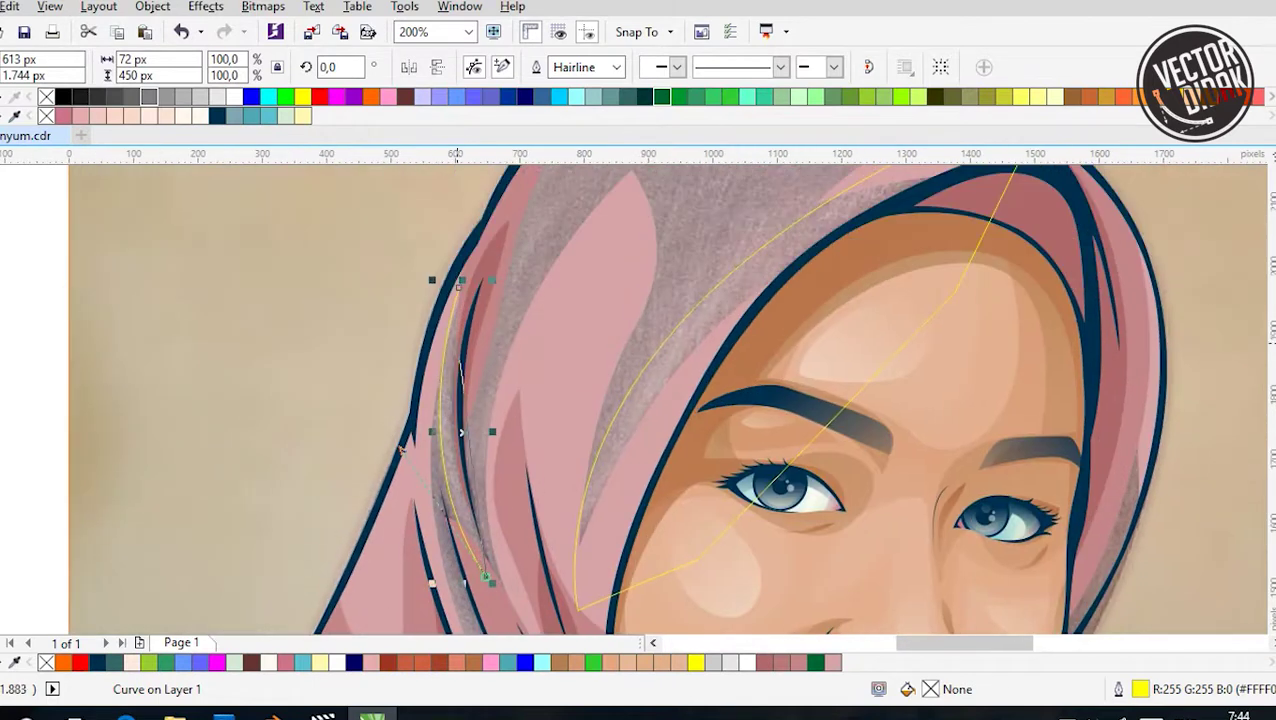
scroll(640, 400, "down", 3)
key("Escape")
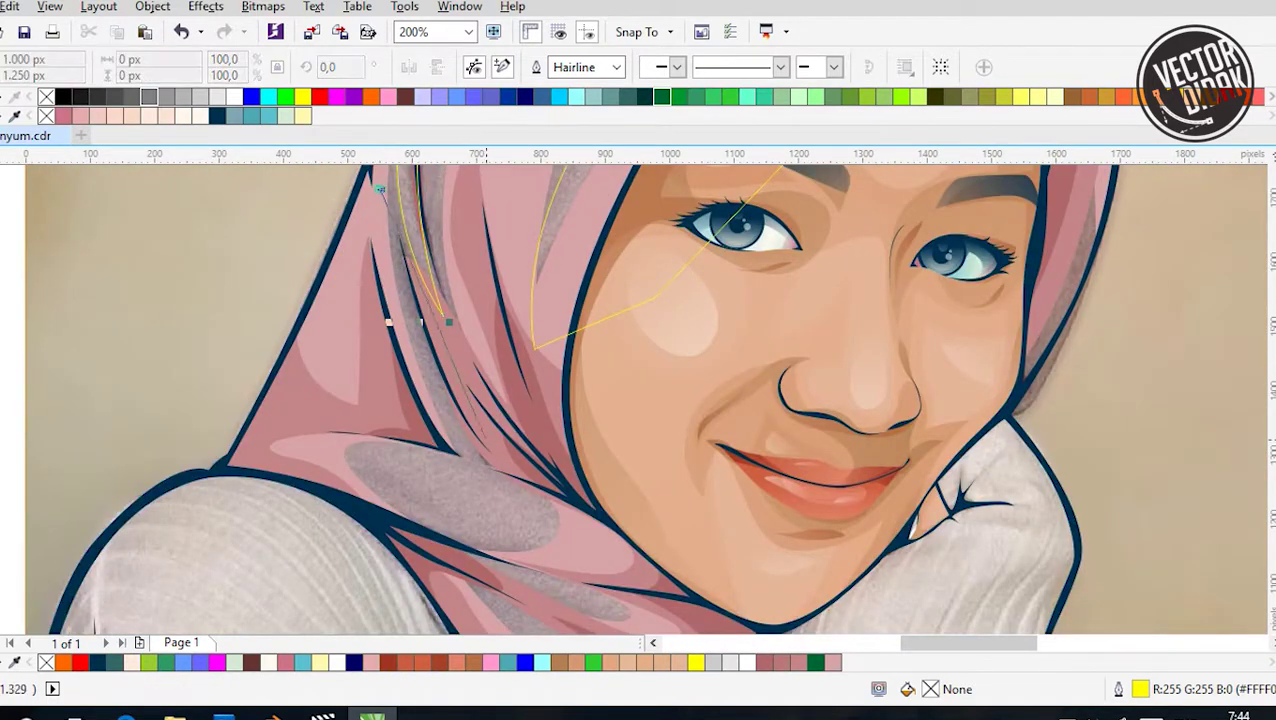
Outline the curved fold strip running down to the scarf below the cheek, about 246 px by 458 px
left_click_drag(449, 321, 420, 380)
key("space")
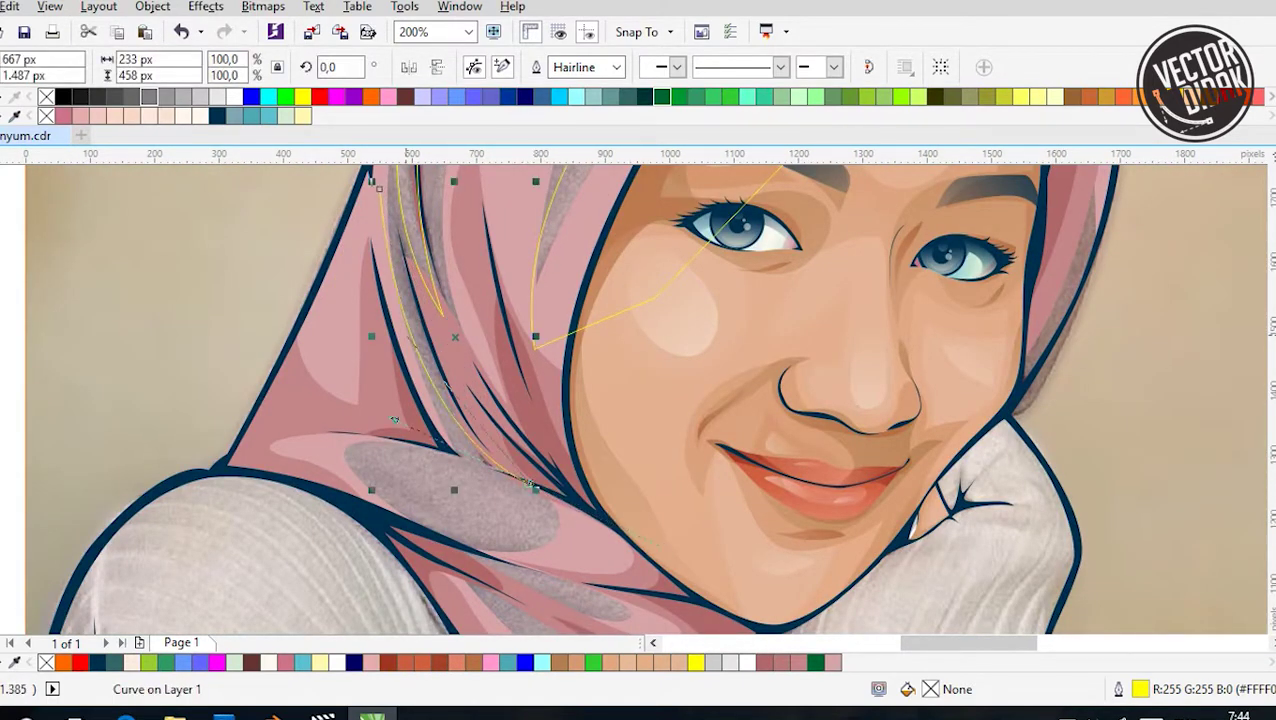
scroll(530, 482, "down", 2)
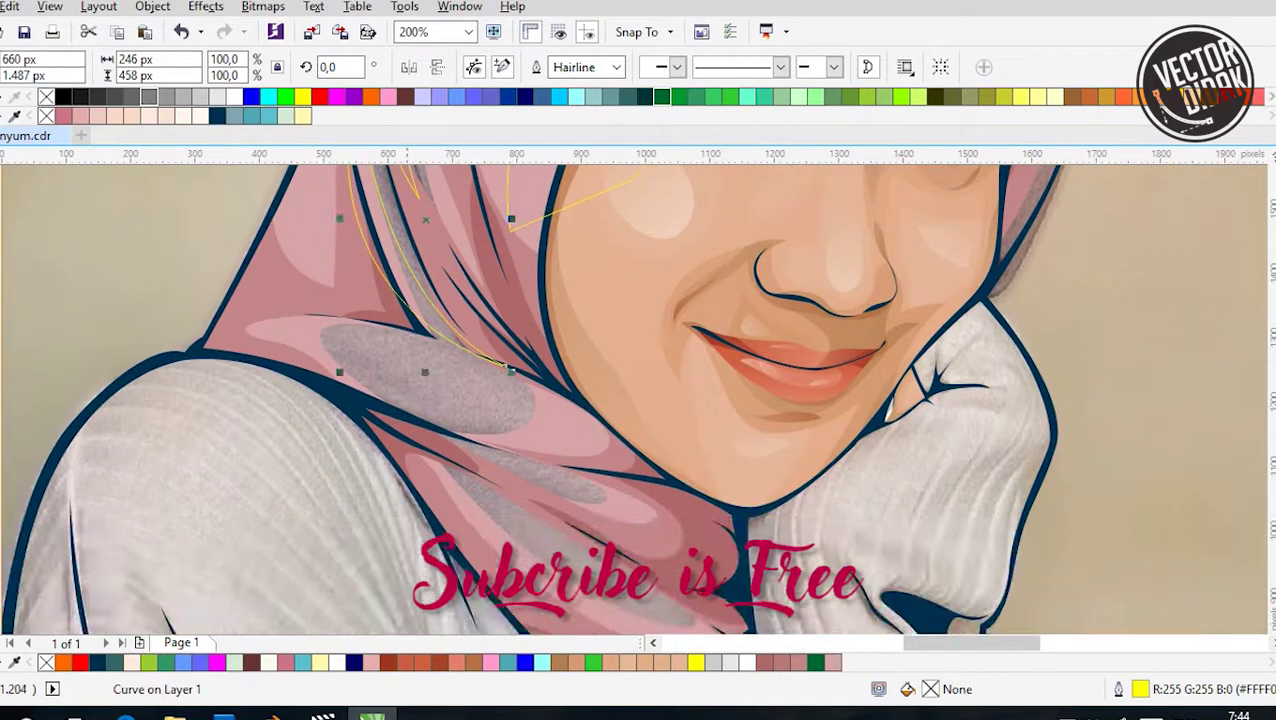
Outline the oval highlight inside the unshaded scarf patch below the cheek, about 264 px wide
scroll(530, 482, "up", 1)
left_click(376, 463)
left_click(665, 431)
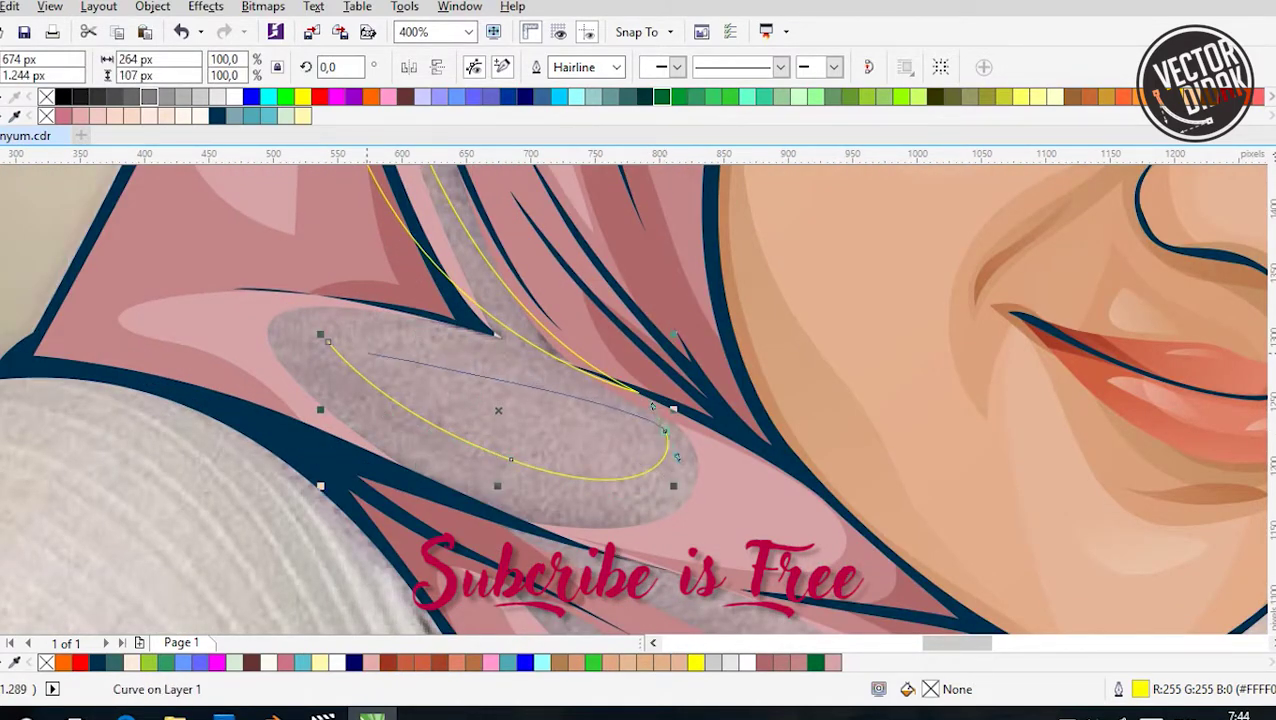
left_click(328, 342)
key("space")
Outline the two lower scarf highlights: a narrow leaf about 205 px by 75 px and a long sliver about 362 px by 211 px
scroll(638, 400, "down", 2)
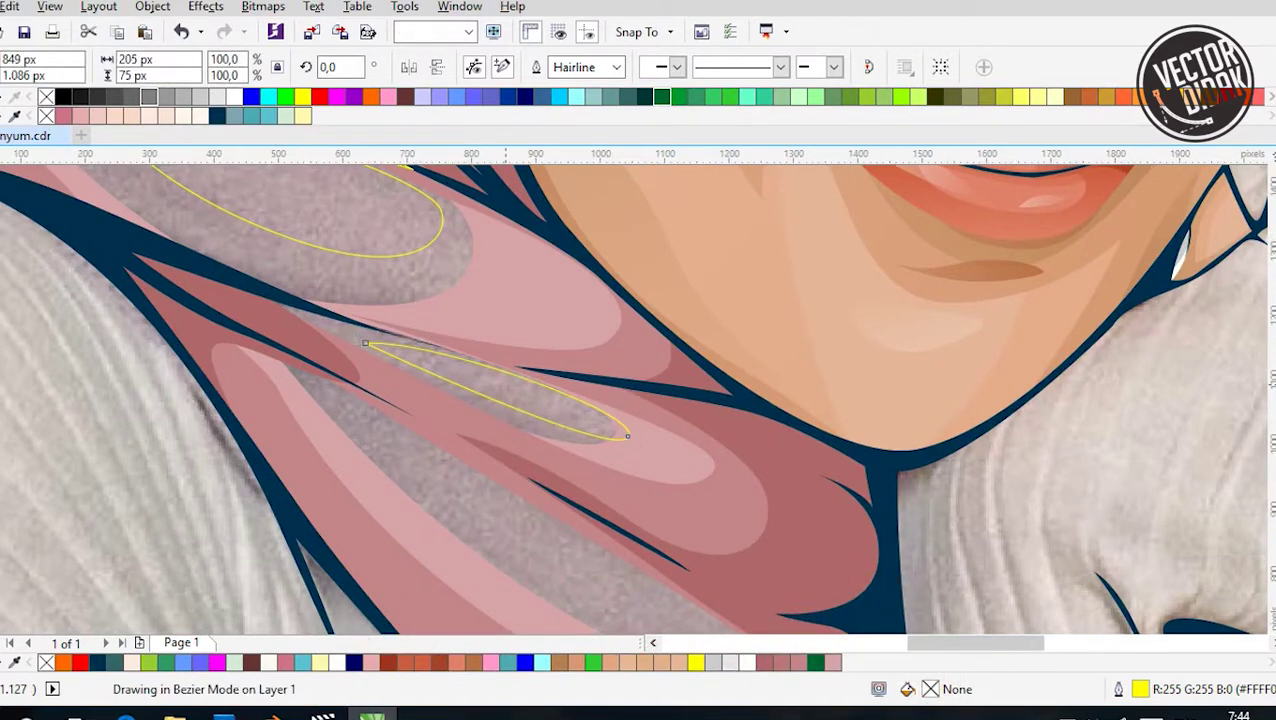
key("space")
scroll(636, 400, "up", 2)
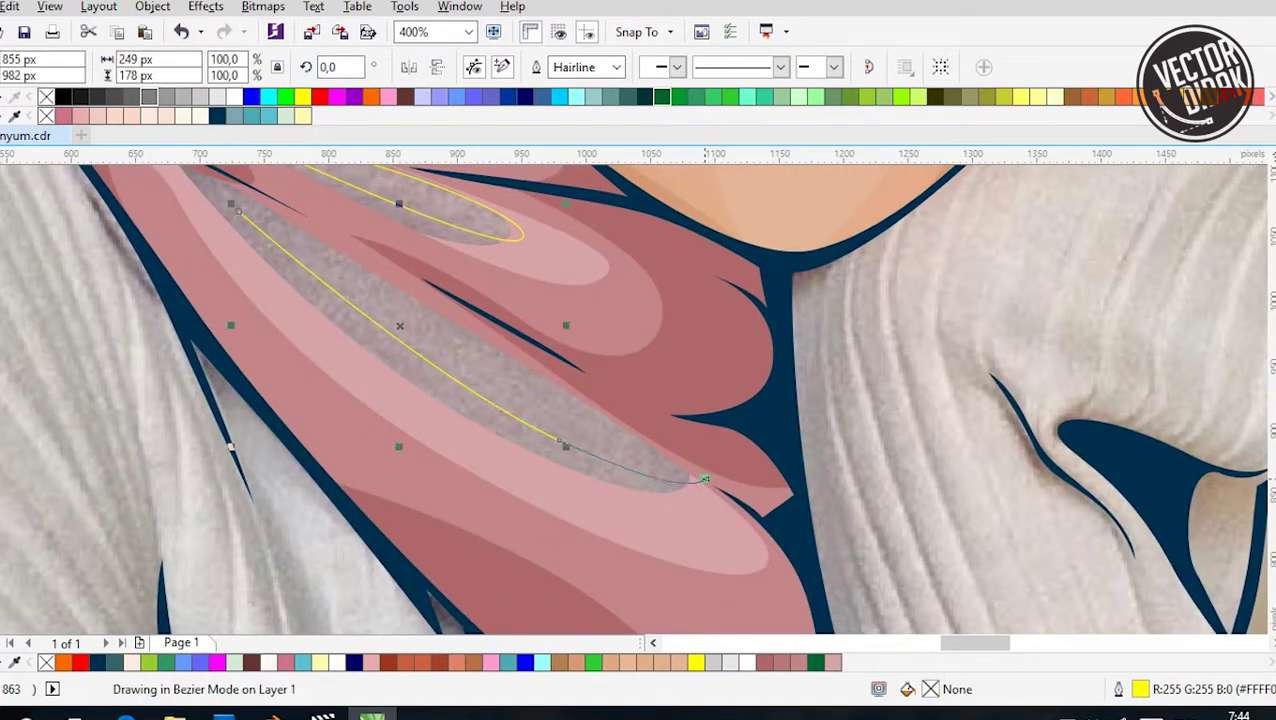
key("space")
key("space")
key("space")
scroll(636, 400, "down", 3)
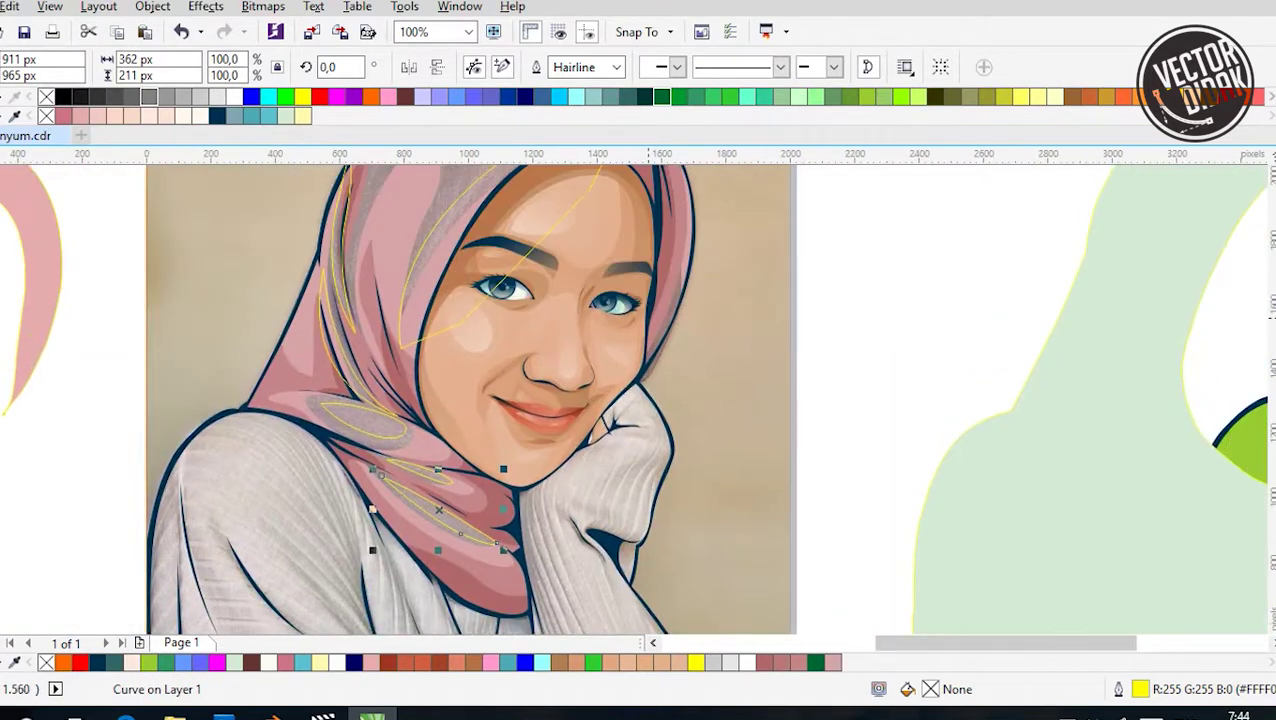
Draw a closed outline for the highlight strip along the hijab's outer back edge near the crown
scroll(400, 160, "up", 1)
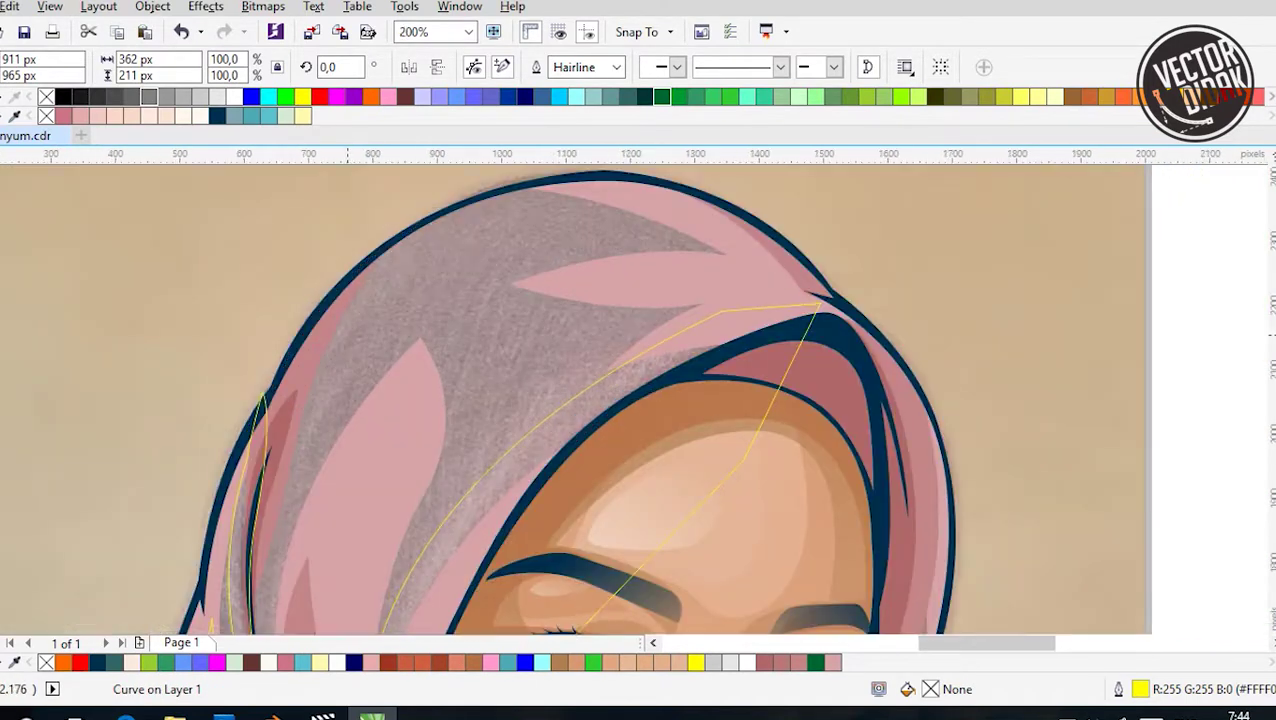
left_click(368, 338)
left_click(280, 522)
left_click_drag(388, 198, 392, 202)
scroll(260, 400, "down", 2)
key("Escape")
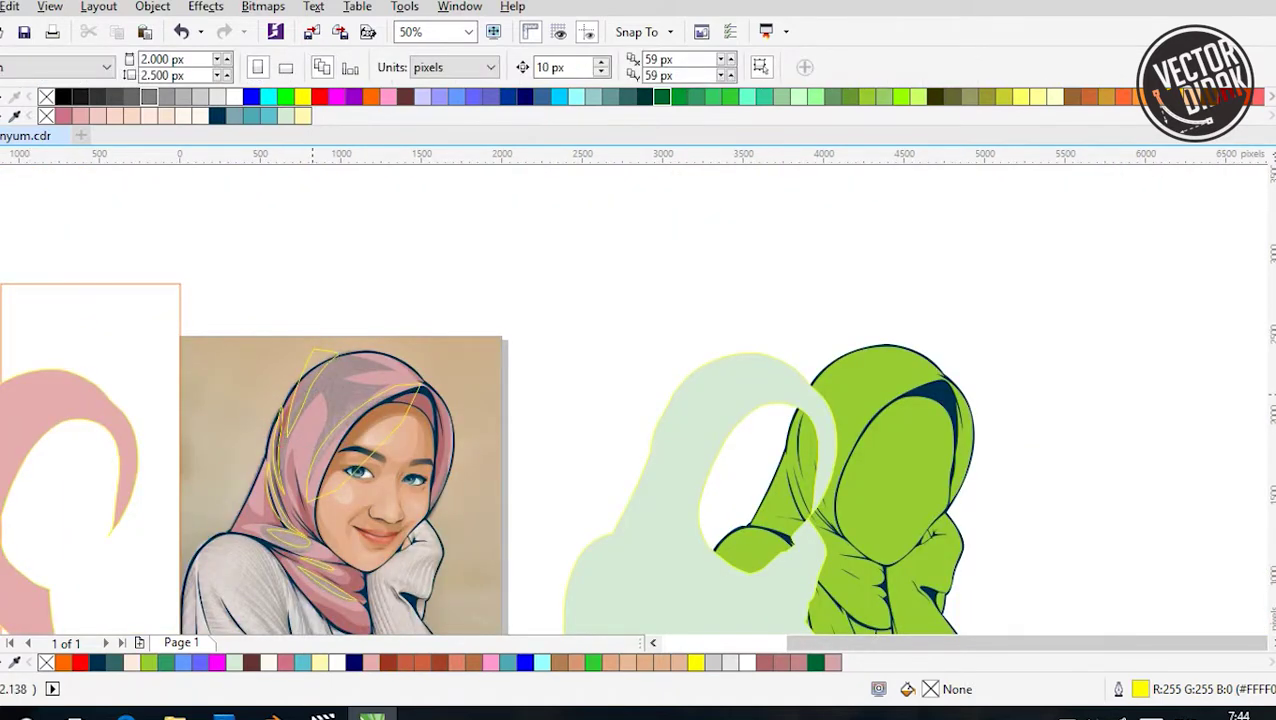
Combine the face-framing outline and the crown strip outline into one curve and fill it dark brown
scroll(280, 510, "up", 1)
left_click(520, 325)
left_click(310, 280, "shift")
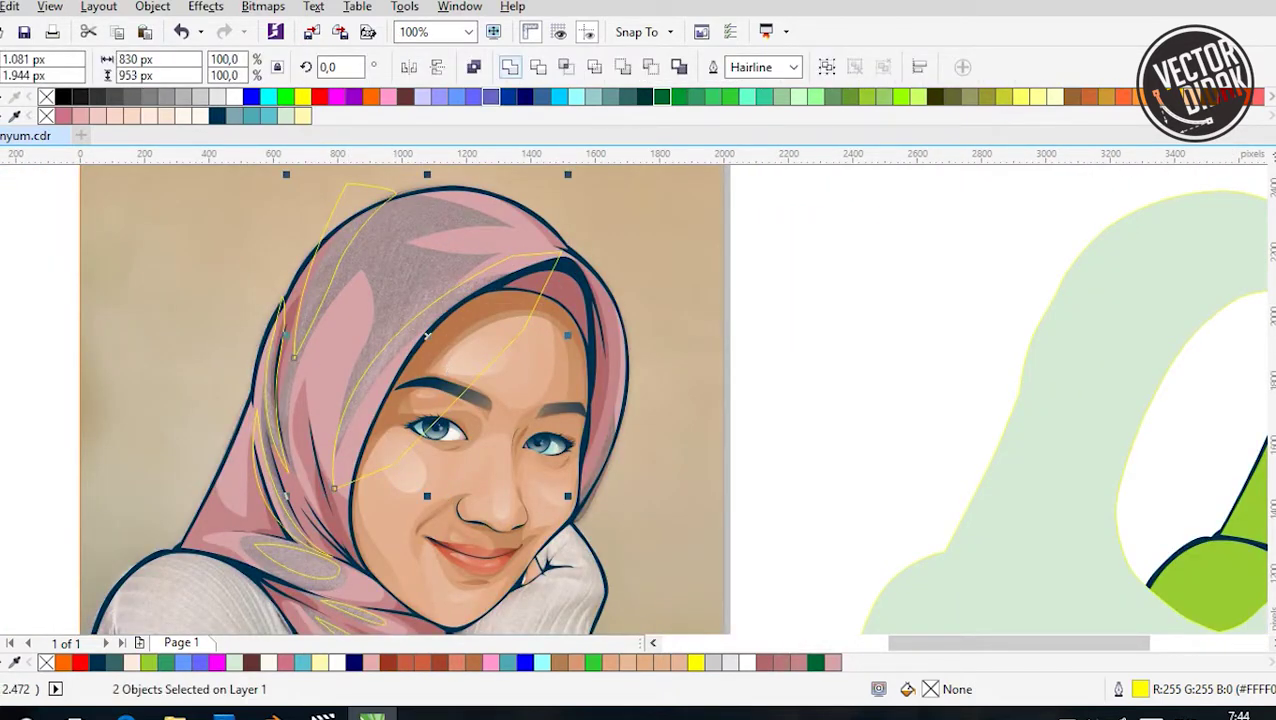
key("ctrl+l")
left_click(405, 96)
Combine the side-fold strip outlines with the oval scarf outline
scroll(460, 400, "down", 3)
scroll(317, 316, "up", 1)
left_click(317, 330, "shift")
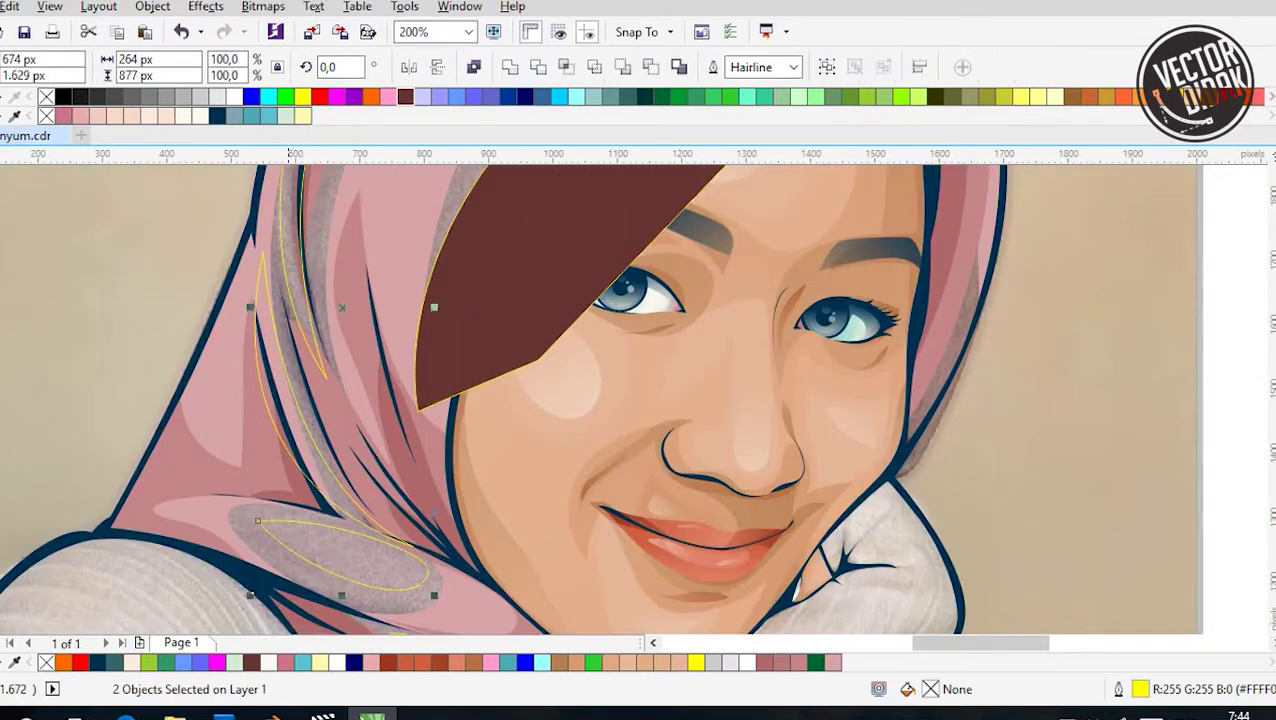
left_click(317, 330)
left_click(250, 245, "shift")
key("ctrl+l")
scroll(600, 400, "down", 3)
left_click(350, 340, "shift")
left_click(250, 220, "shift")
key("ctrl+l")
Combine the two lower scarf outlines with the rest of the hijab highlight outlines
scroll(426, 278, "down", 1)
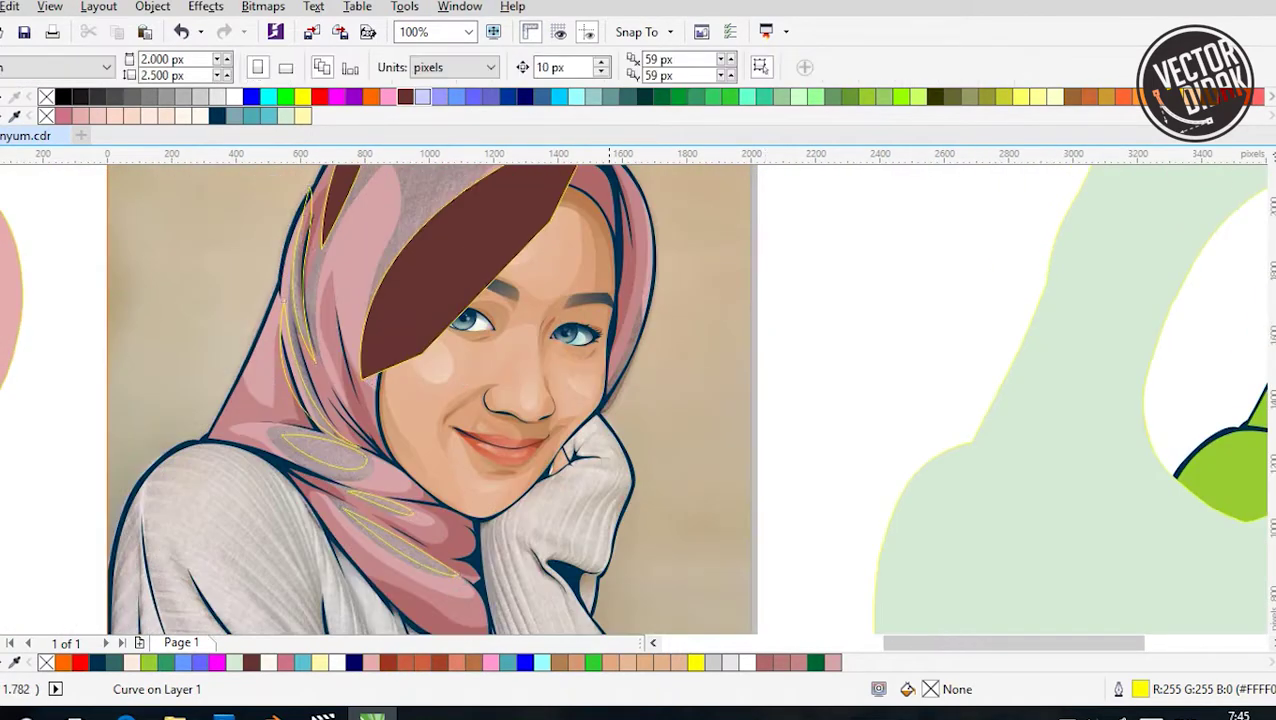
scroll(440, 190, "up", 1)
left_click(460, 483, "shift")
key("ctrl+l")
scroll(451, 405, "down", 1)
left_click(451, 405, "shift")
key("ctrl+l")
key("Escape")
Fill the hijab's trimmed fold highlights with the sampled pink and lighten it to C5 M22 Y11 K0
key("i")
scroll(421, 285, "up", 1)
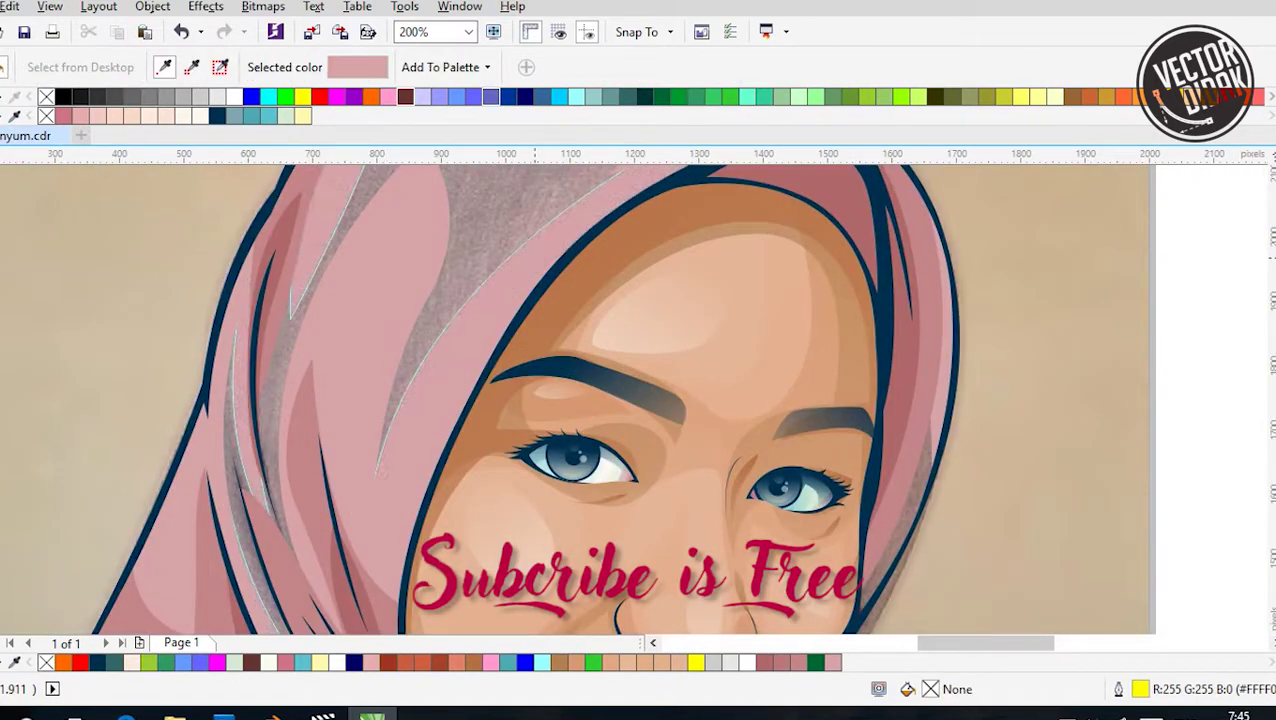
key("space")
left_click(450, 280)
scroll(450, 280, "down", 1)
scroll(450, 280, "up", 1)
scroll(450, 280, "down", 1)
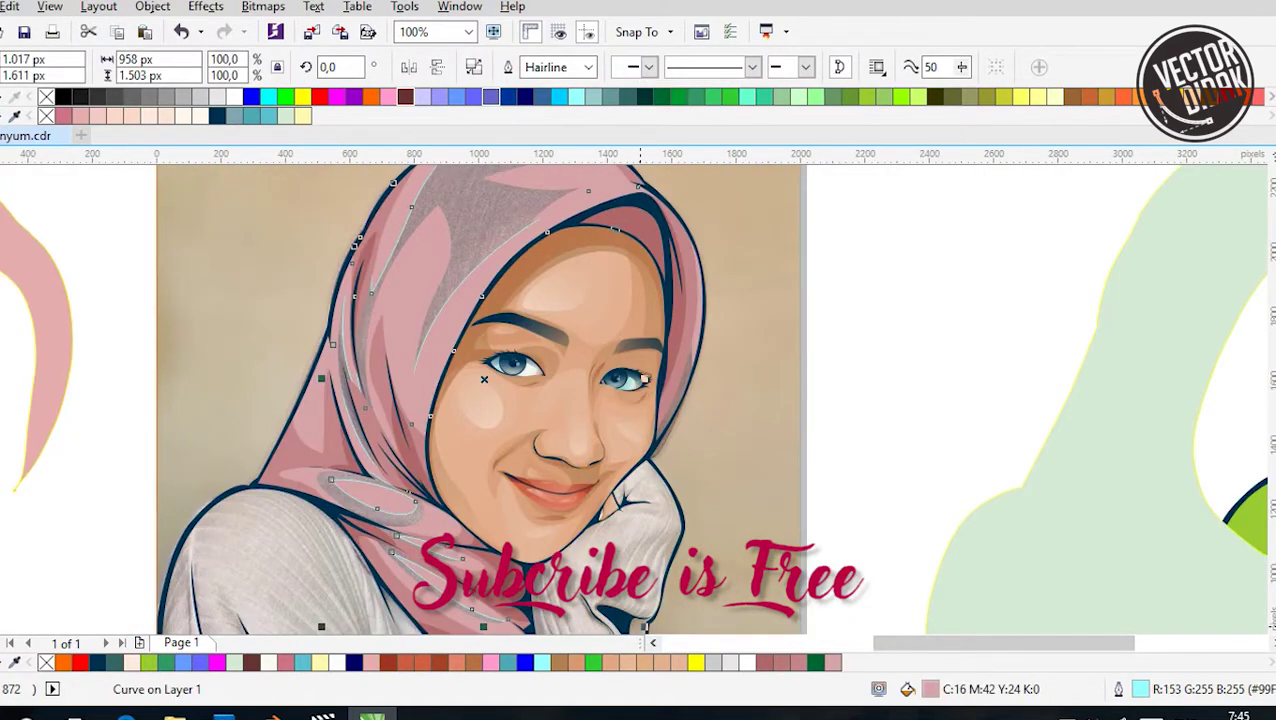
key("shift+F11")
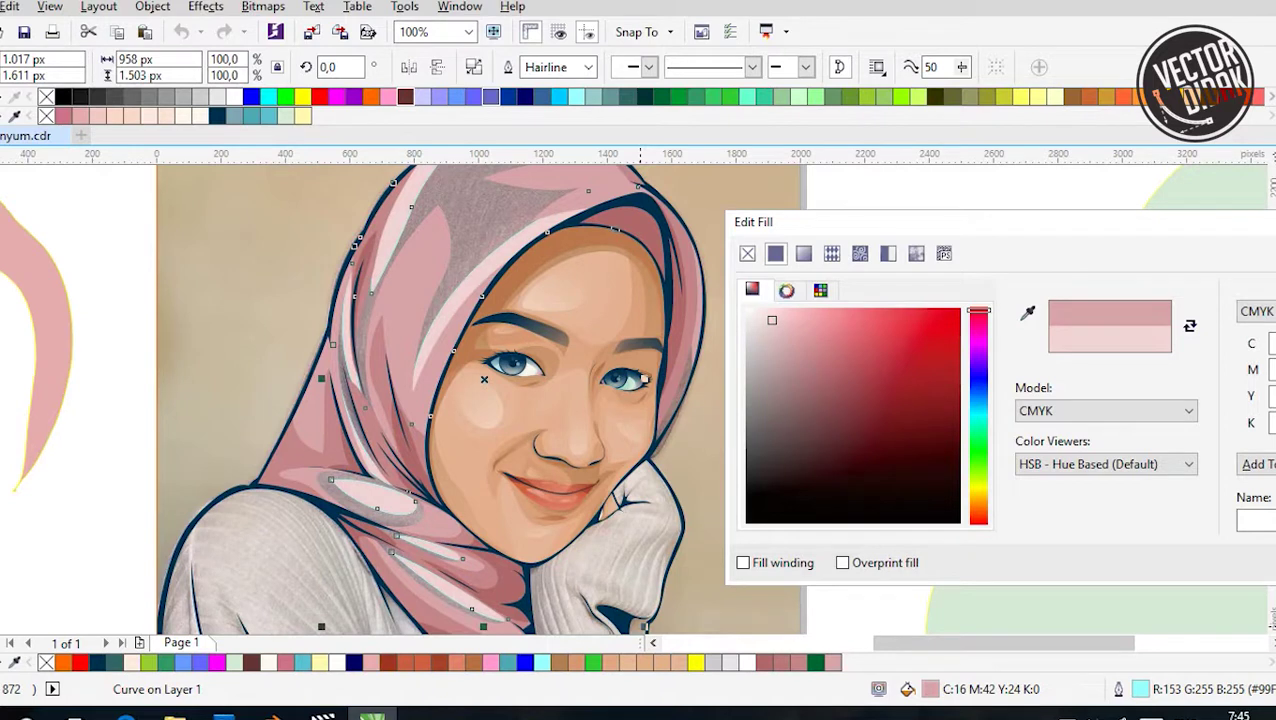
key("Return")
Fill the hijab's base shape with the pink sampled from its fold shading and lighten it to C4 M29 Y13 K0
scroll(484, 379, "up", 1)
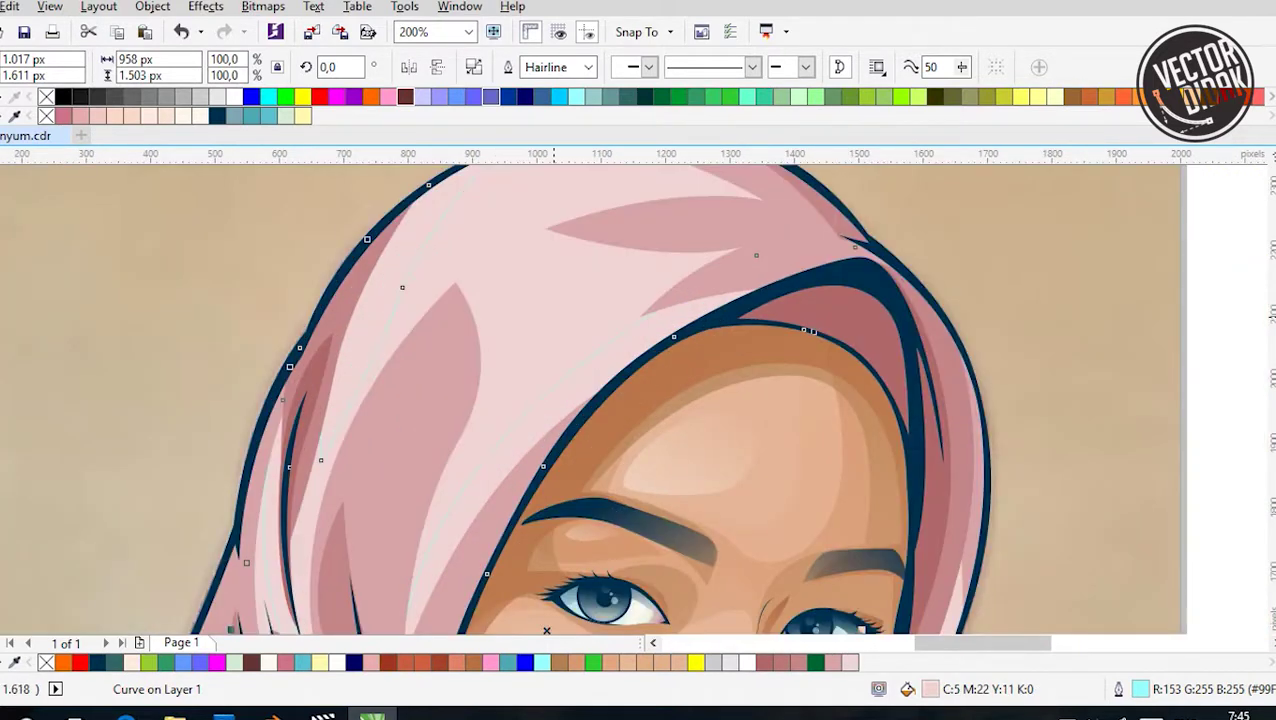
key("Tab")
key("Tab")
key("i")
left_click(684, 262)
key("space")
key("Tab")
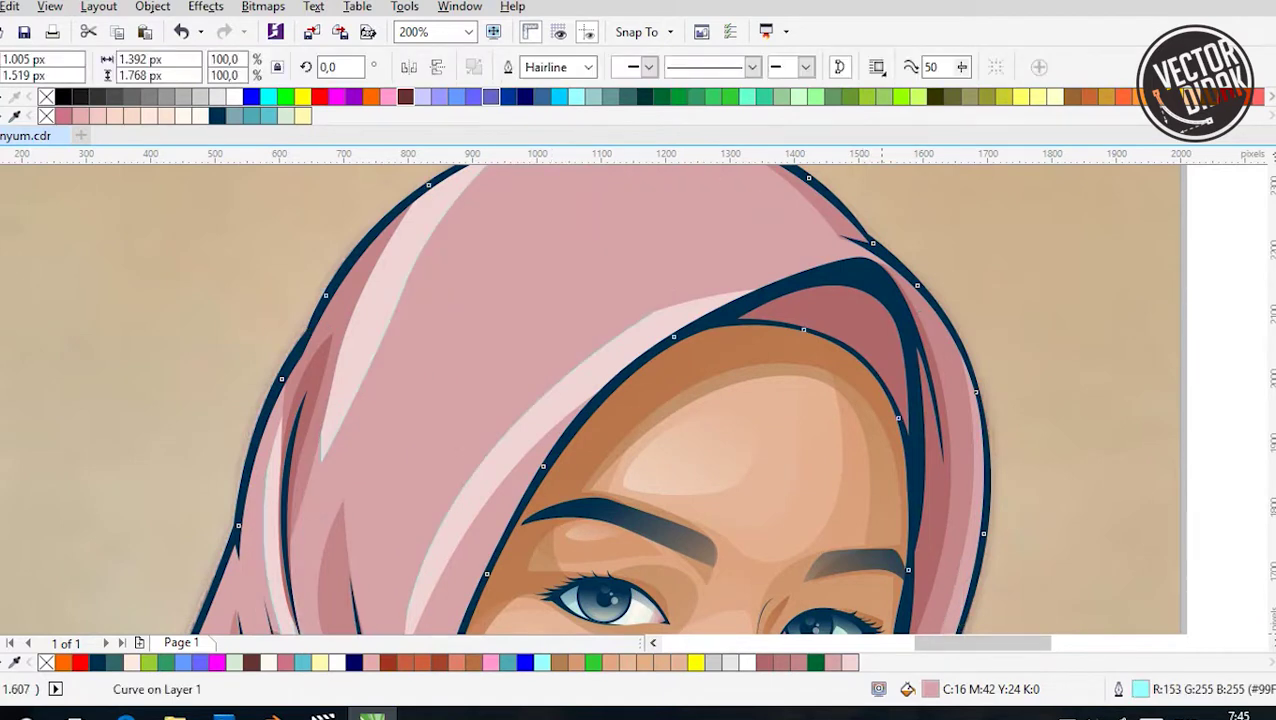
key("shift+F11")
left_click_drag(888, 306, 893, 311)
left_click_drag(1155, 205, 931, 94)
left_click(1213, 438)
scroll(572, 249, "down", 3)
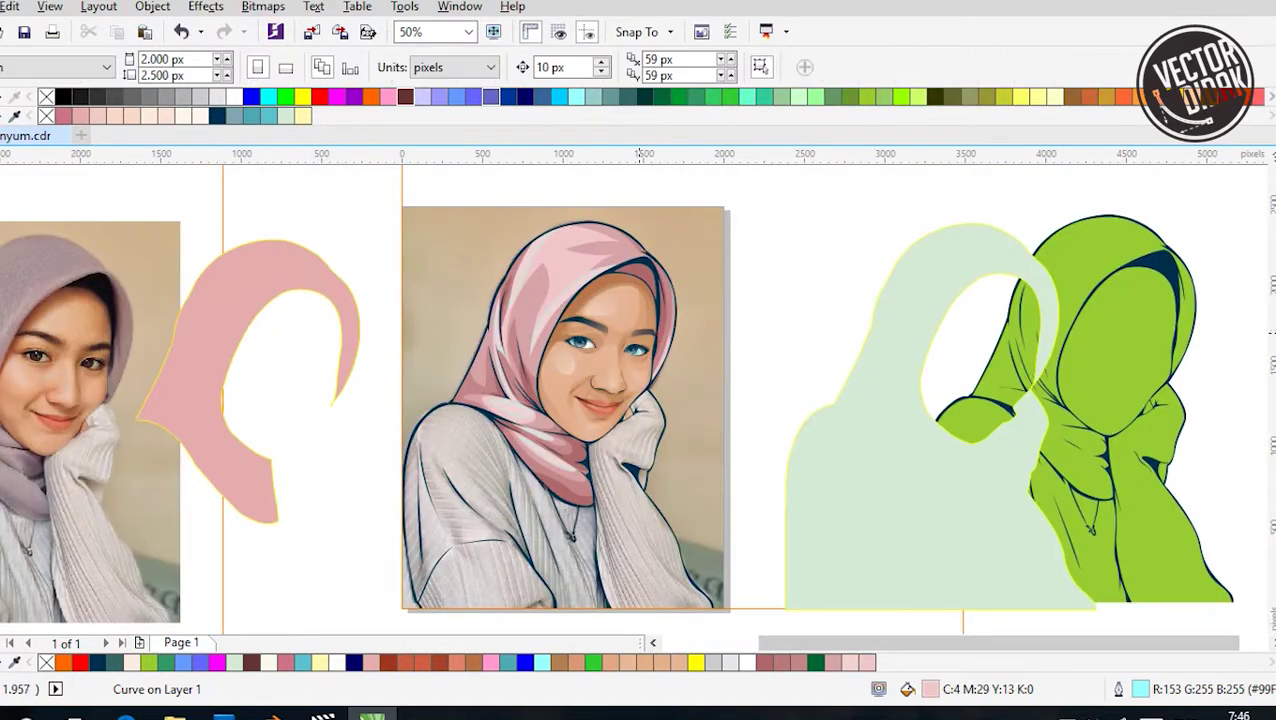
Set the hijab fold highlights' fill to C0 M20 Y7 K0
scroll(578, 300, "up", 1)
left_click(578, 300)
key("shift+F11")
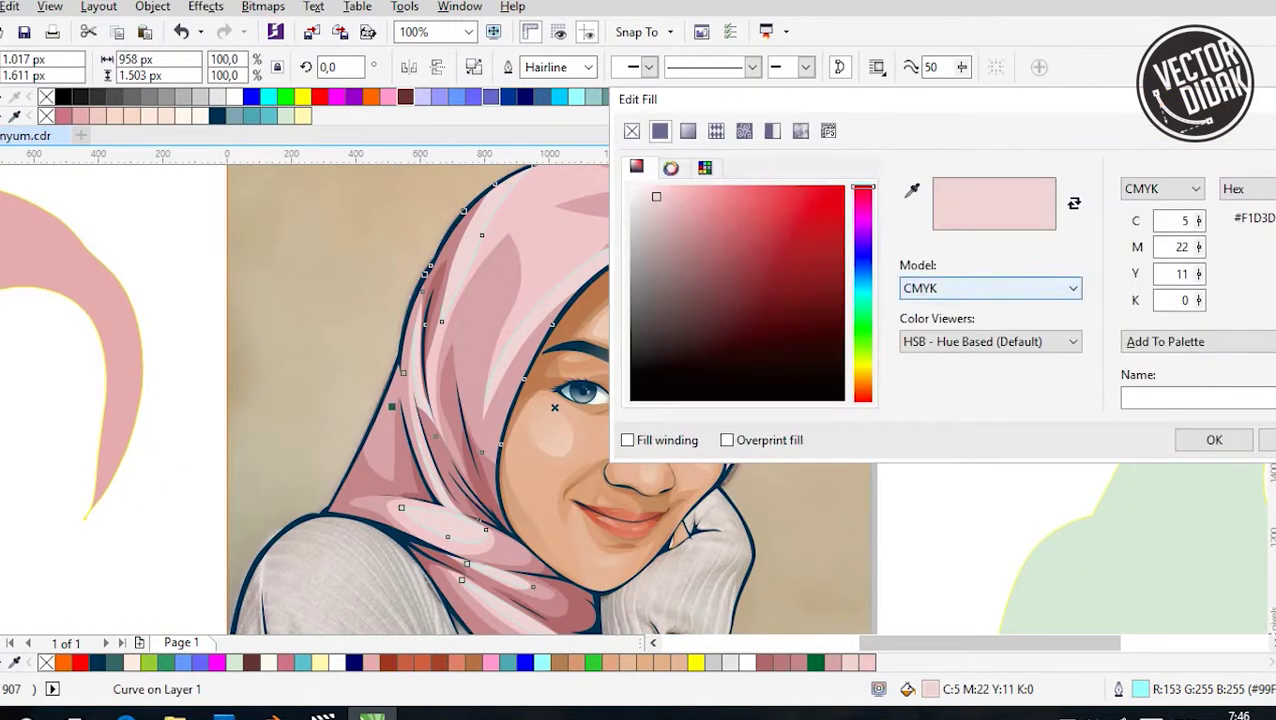
left_click(656, 190)
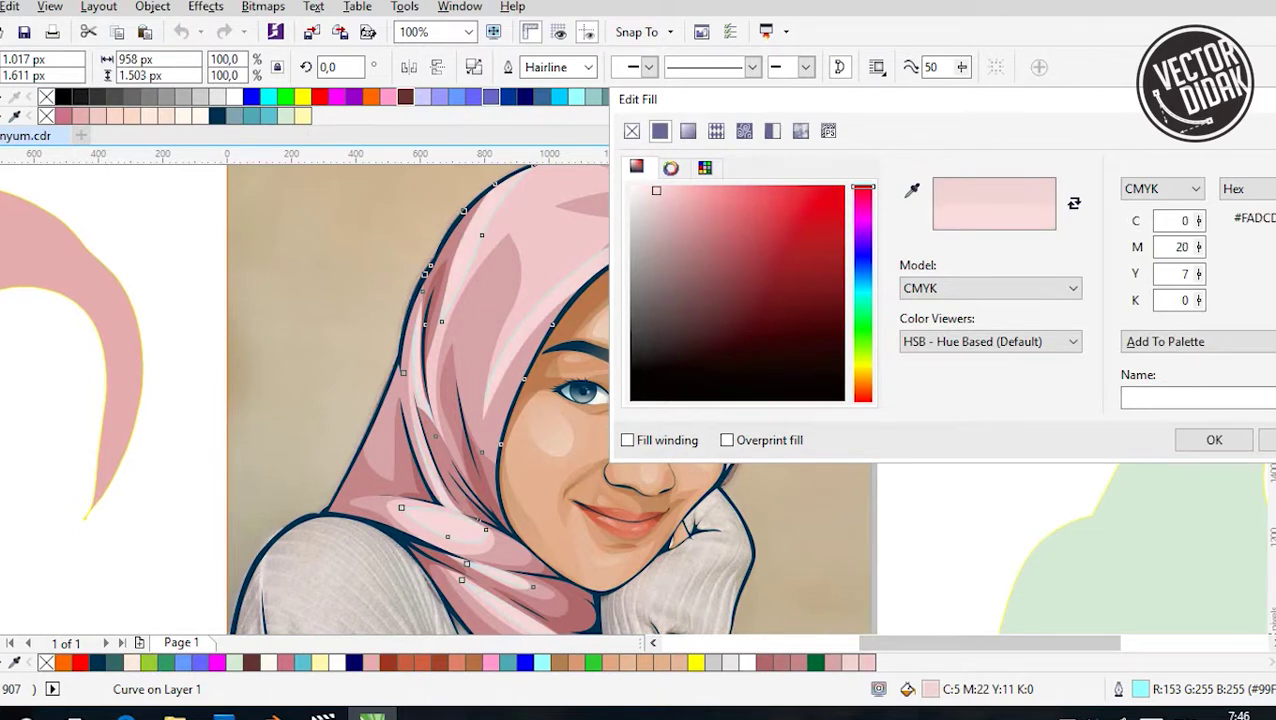
key("Return")
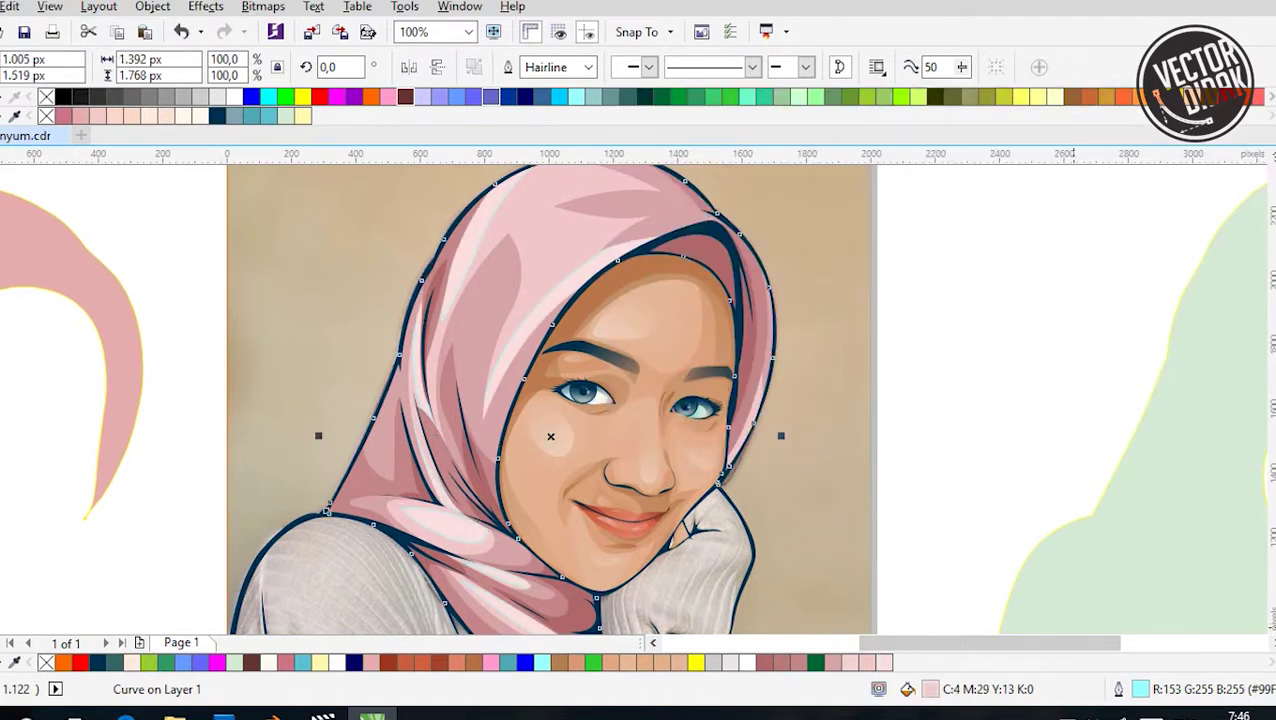
Fine-tune the pink fill of the hijab's base shape
key("shift+F11")
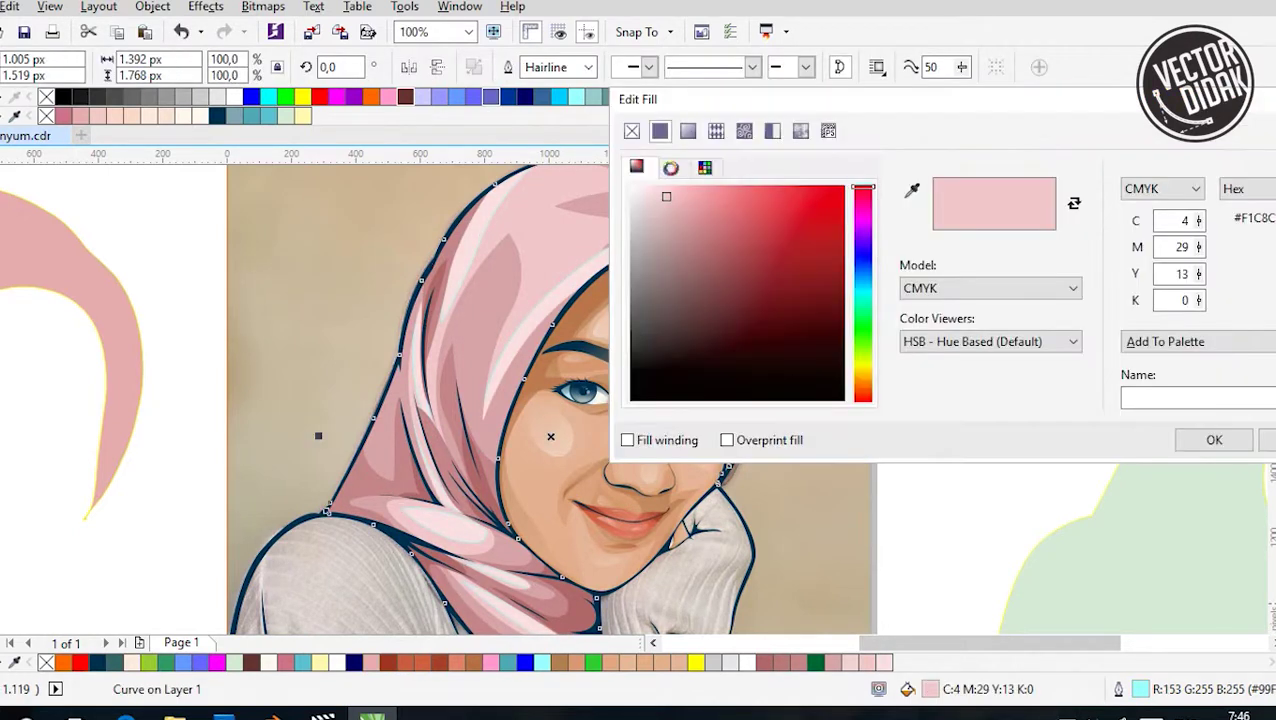
key("Return")
key("Escape")
key("F4")
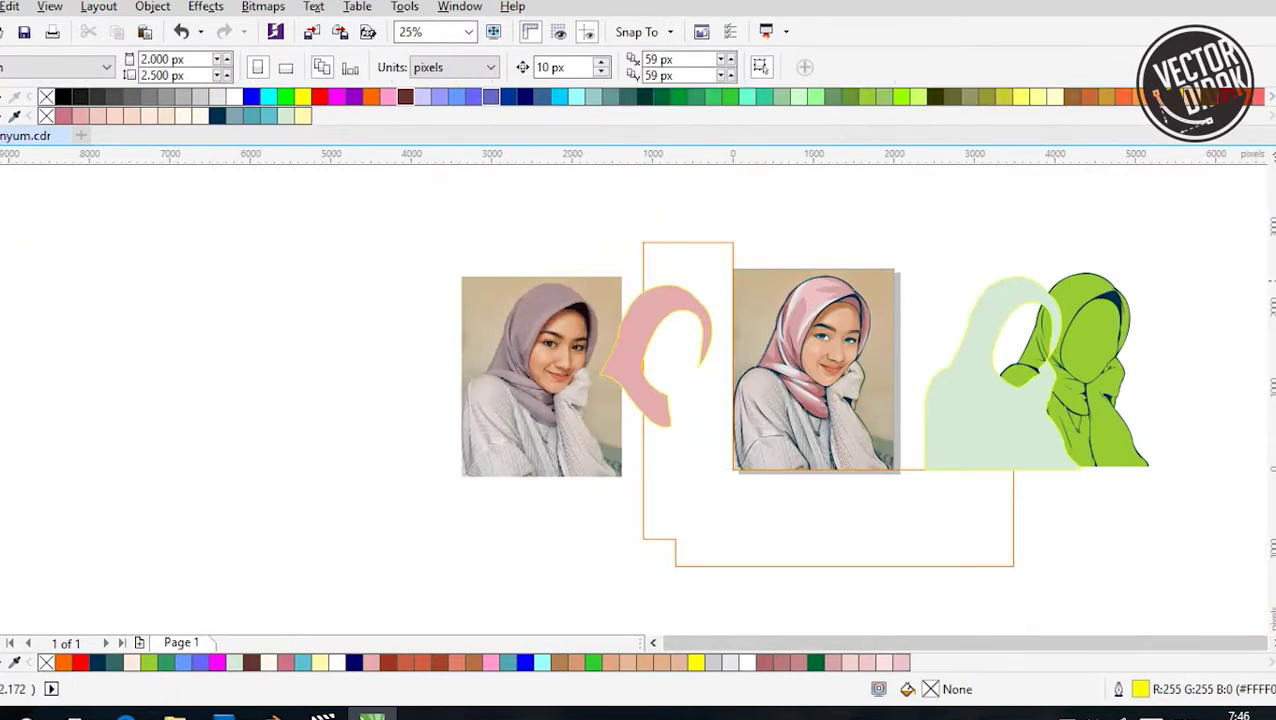
Remove the spare pink hijab copy and the pale green silhouette from beside the portrait
scroll(786, 333, "up", 1)
scroll(640, 400, "right", 3)
left_click_drag(751, 610, 390, 175)
left_click(300, 260)
left_click_drag(300, 260, 778, 260)
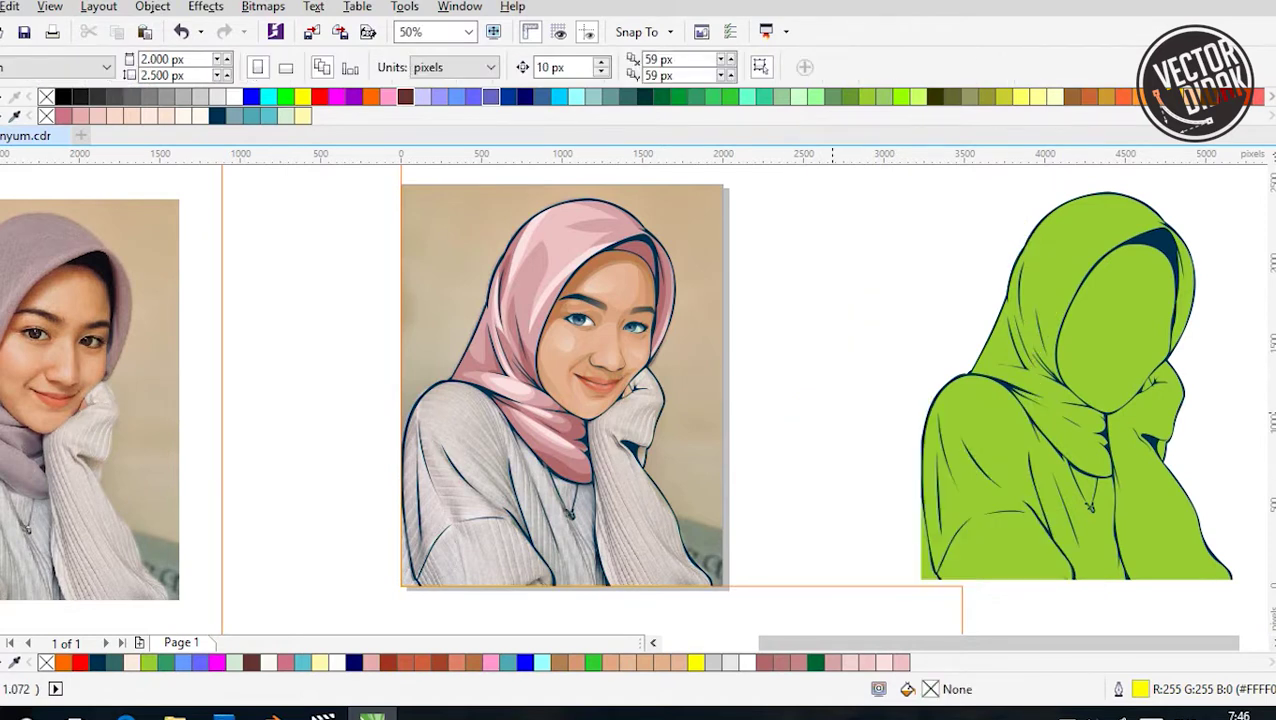
left_click_drag(802, 428, 802, 428)
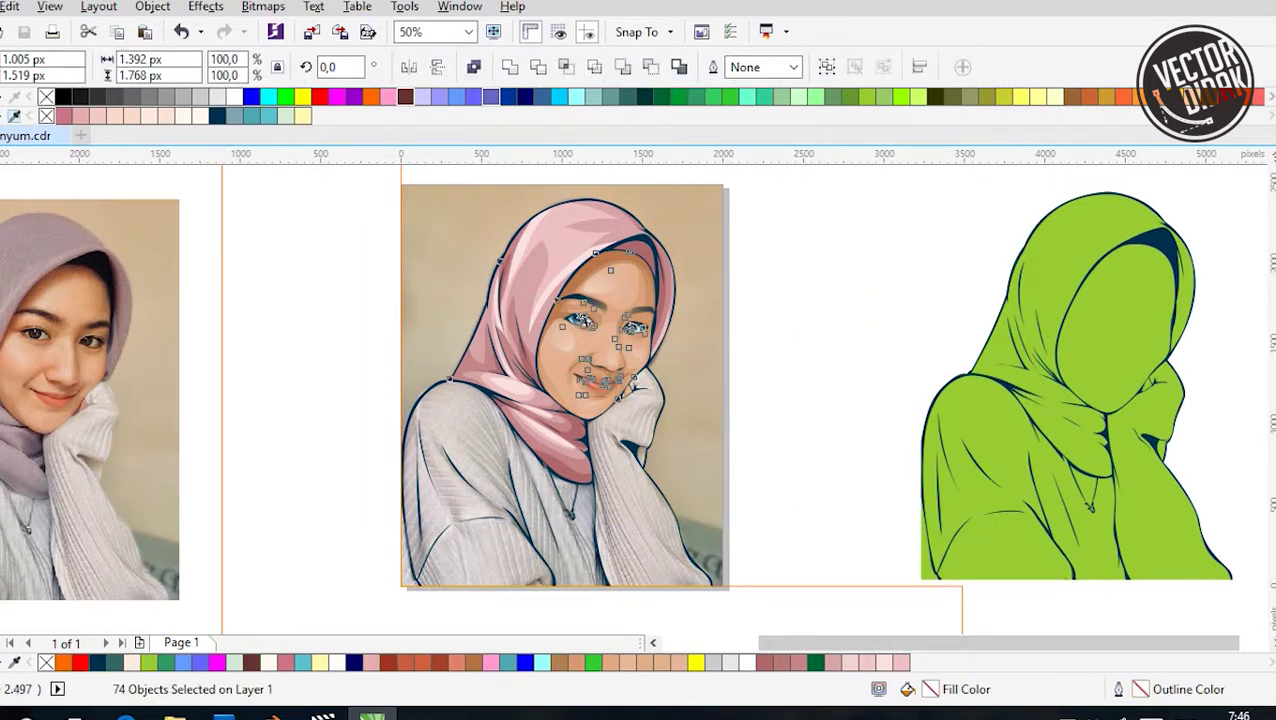
Draw a closed outline over the hijab's inner underside above the forehead, about 337 px by 283 px
scroll(630, 280, "up", 6)
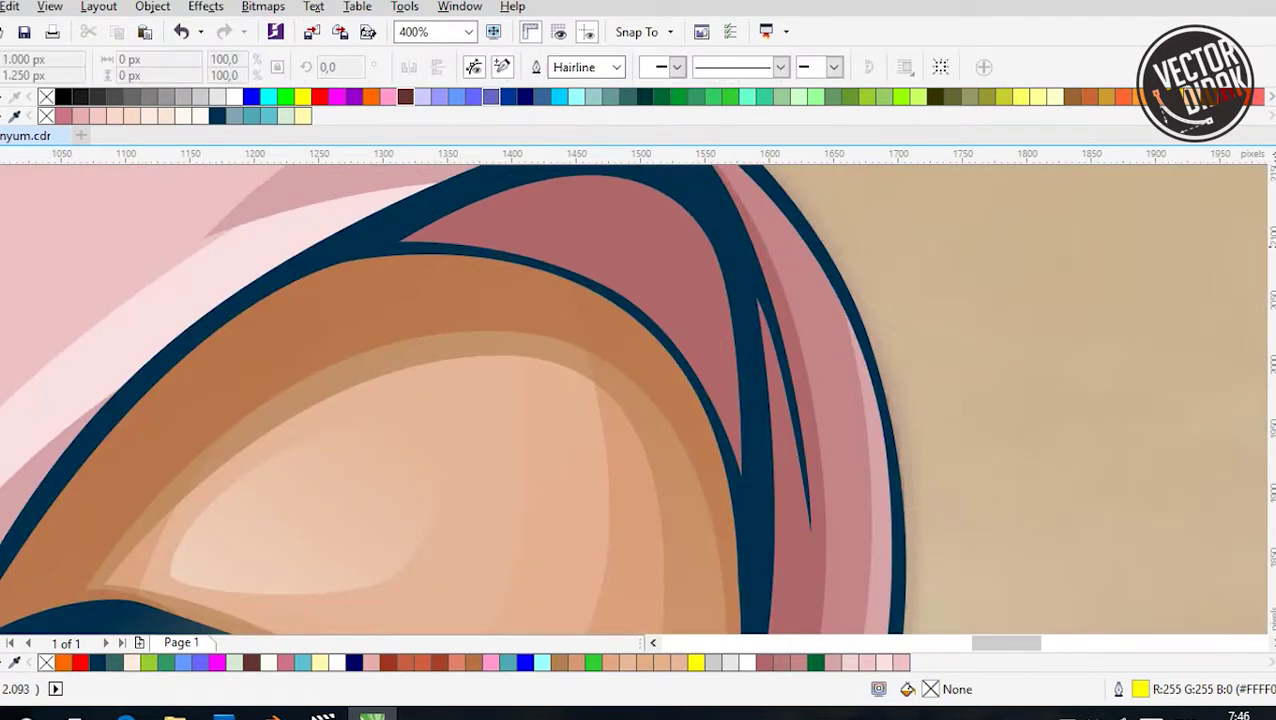
left_click(262, 307)
left_click_drag(500, 218, 590, 212)
left_click(658, 272)
left_click(694, 438)
scroll(694, 438, "down", 2)
left_click(673, 500)
left_click(600, 500)
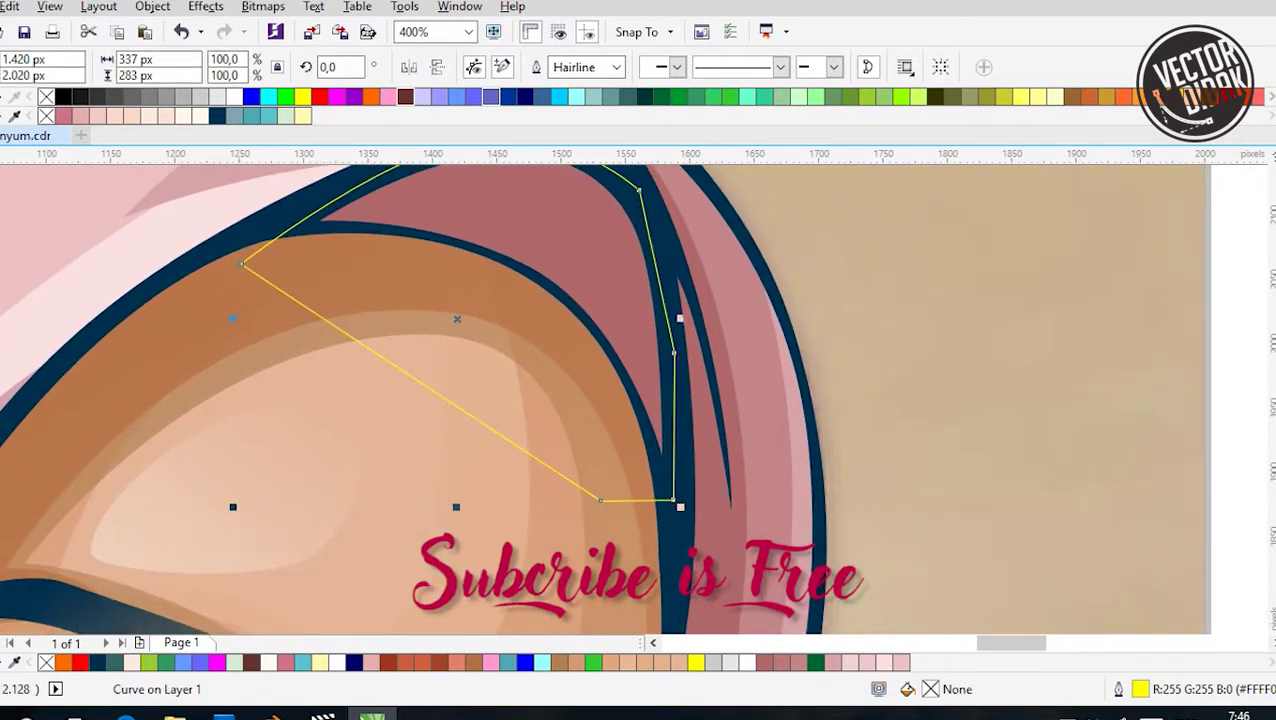
Trim the underside outline to the inner hijab area and fill it with C52 M85 Y73 K19
key("ctrl+l")
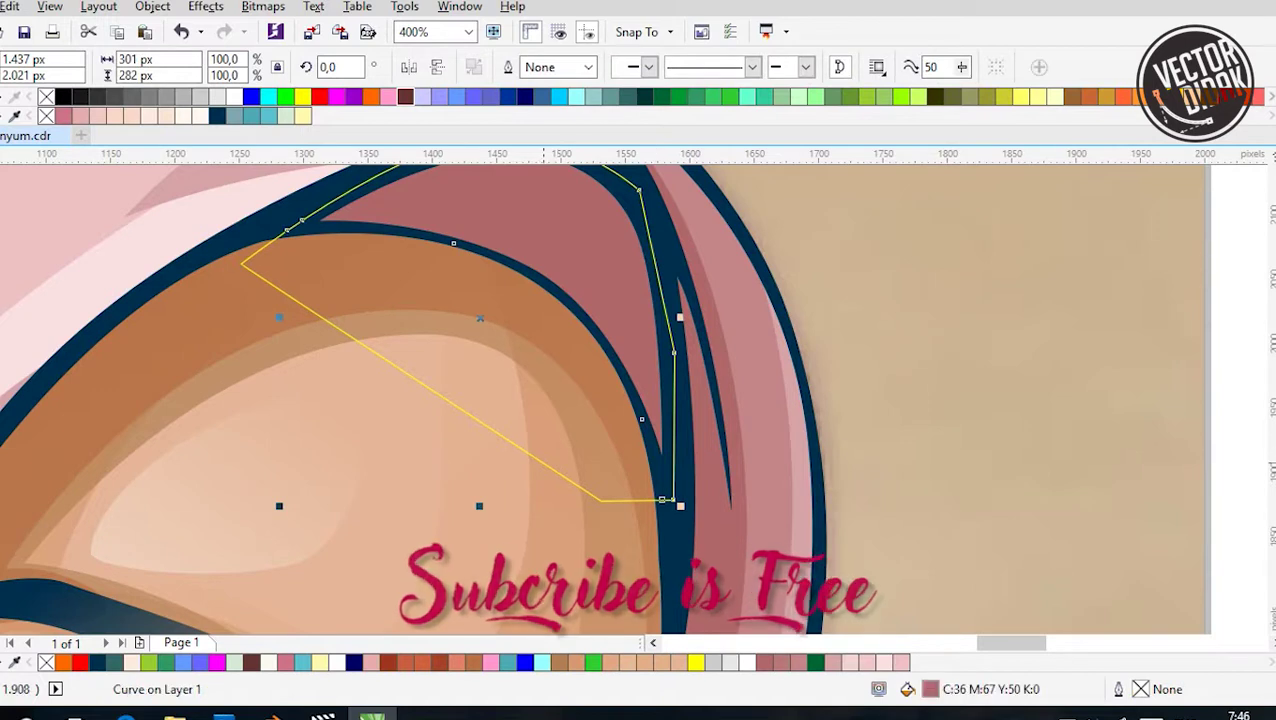
scroll(605, 271, "down", 3)
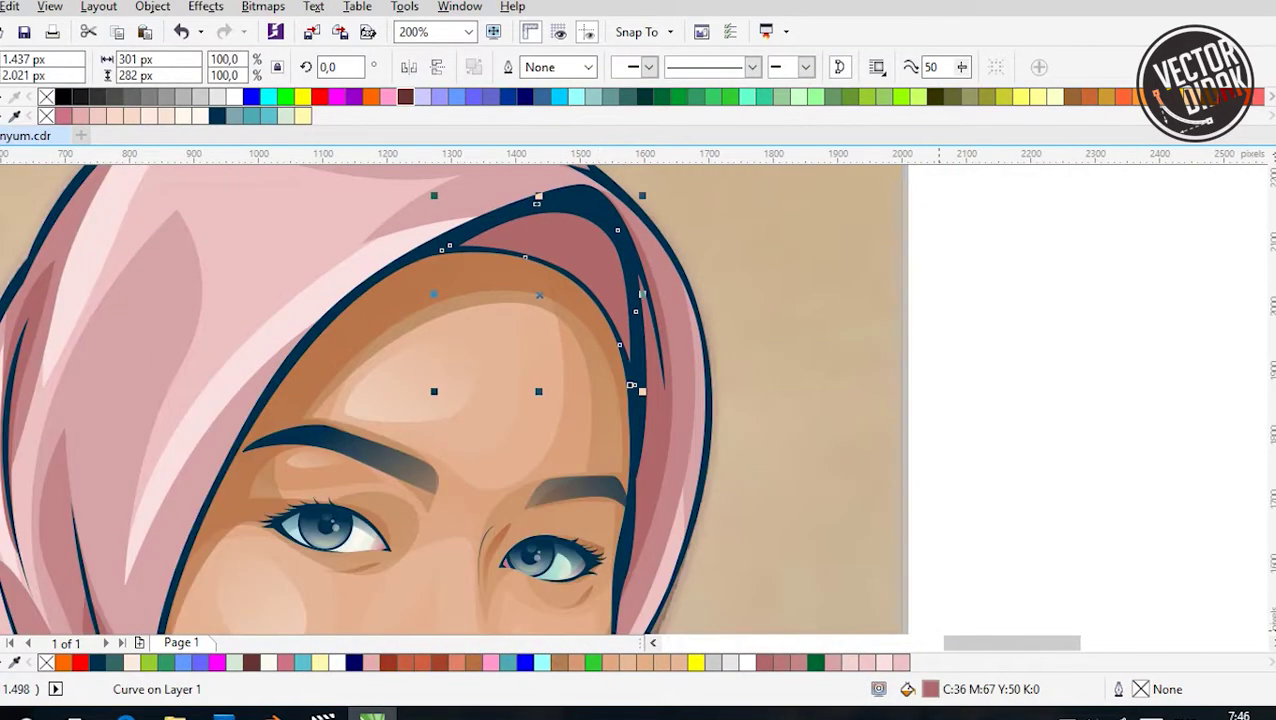
key("shift+F11")
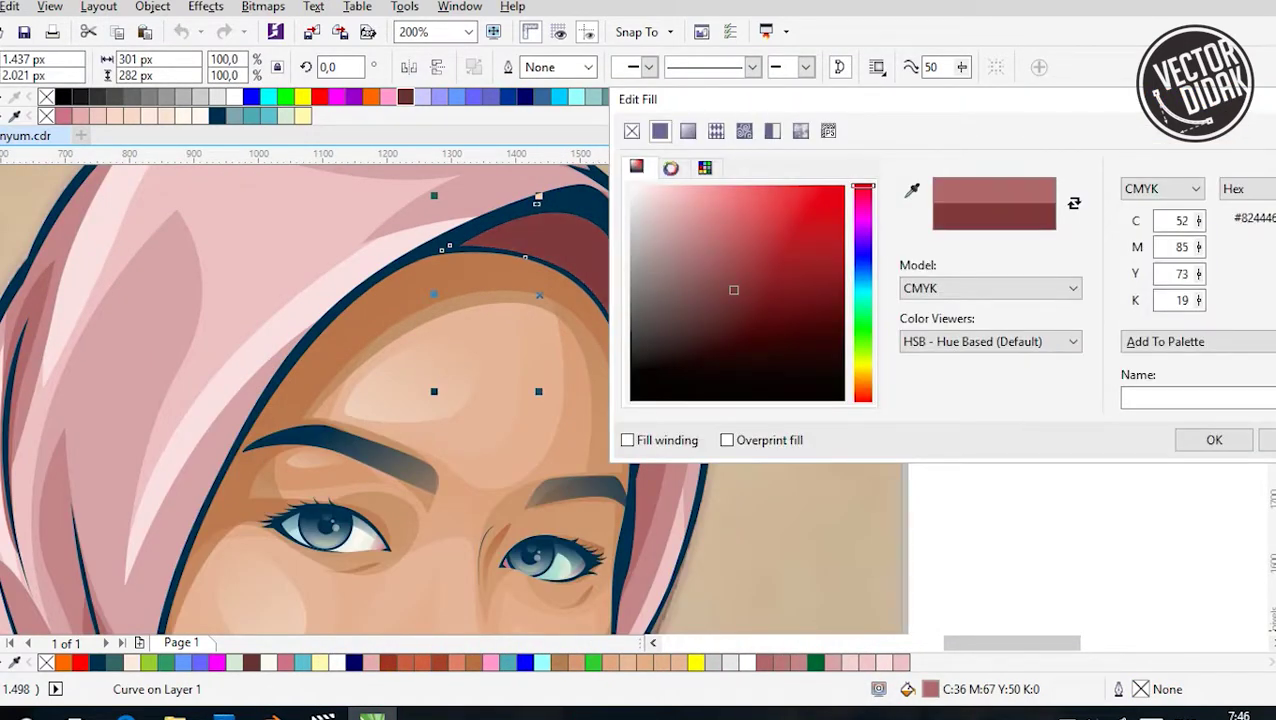
key("Return")
key("Escape")
scroll(450, 400, "down", 2)
scroll(450, 400, "up", 2)
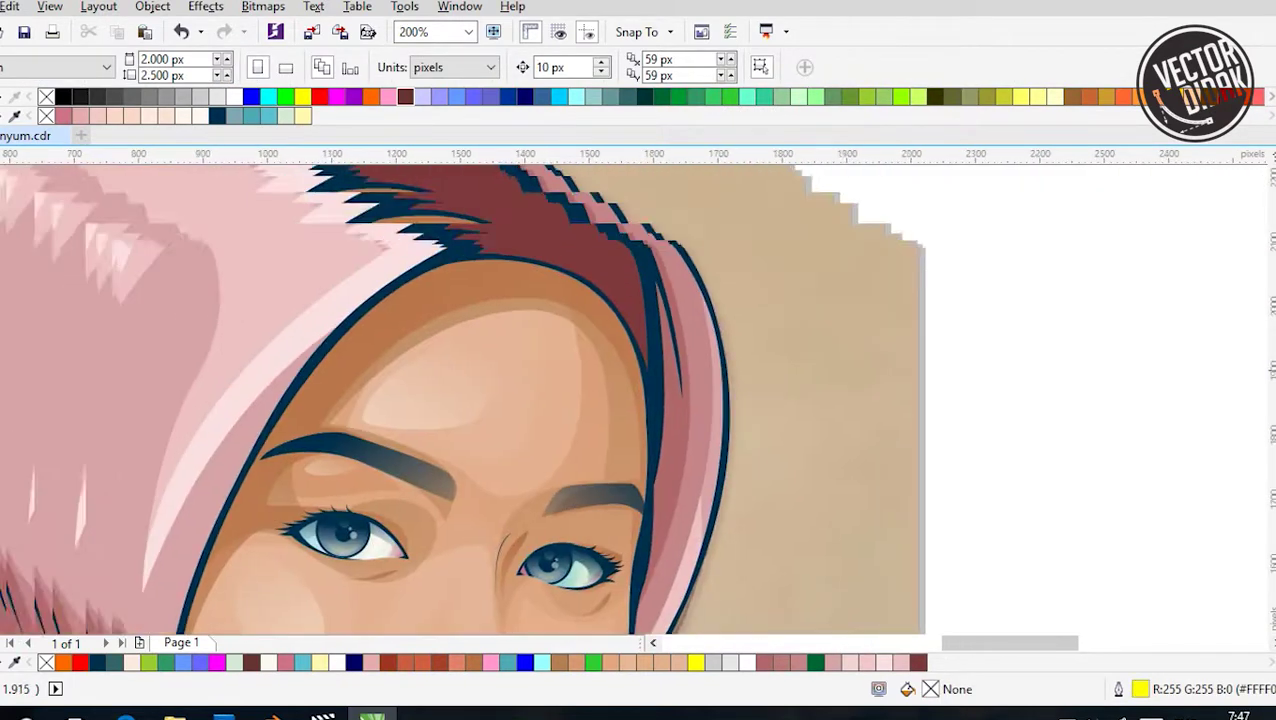
Draw a second closed shadow outline over the lower part of the hijab's dark underside, about 355 px by 306 px
scroll(569, 300, "up", 2)
left_click_drag(684, 354, 812, 515)
left_click_drag(661, 178, 670, 204)
left_click(772, 257)
left_click(790, 595)
left_click(657, 601)
left_click(352, 461)
left_click(331, 302)
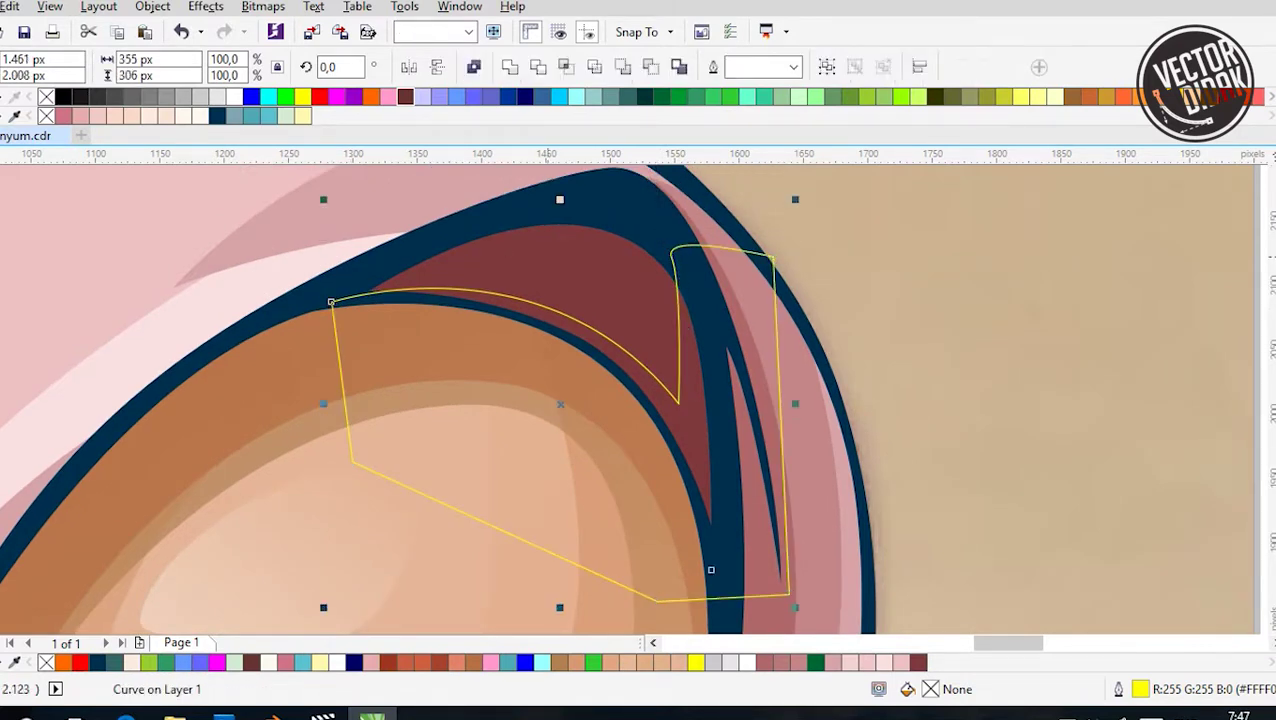
Delete the second shadow outline and change the dark red fill of the piece trimmed from it
key("Delete")
key("Tab")
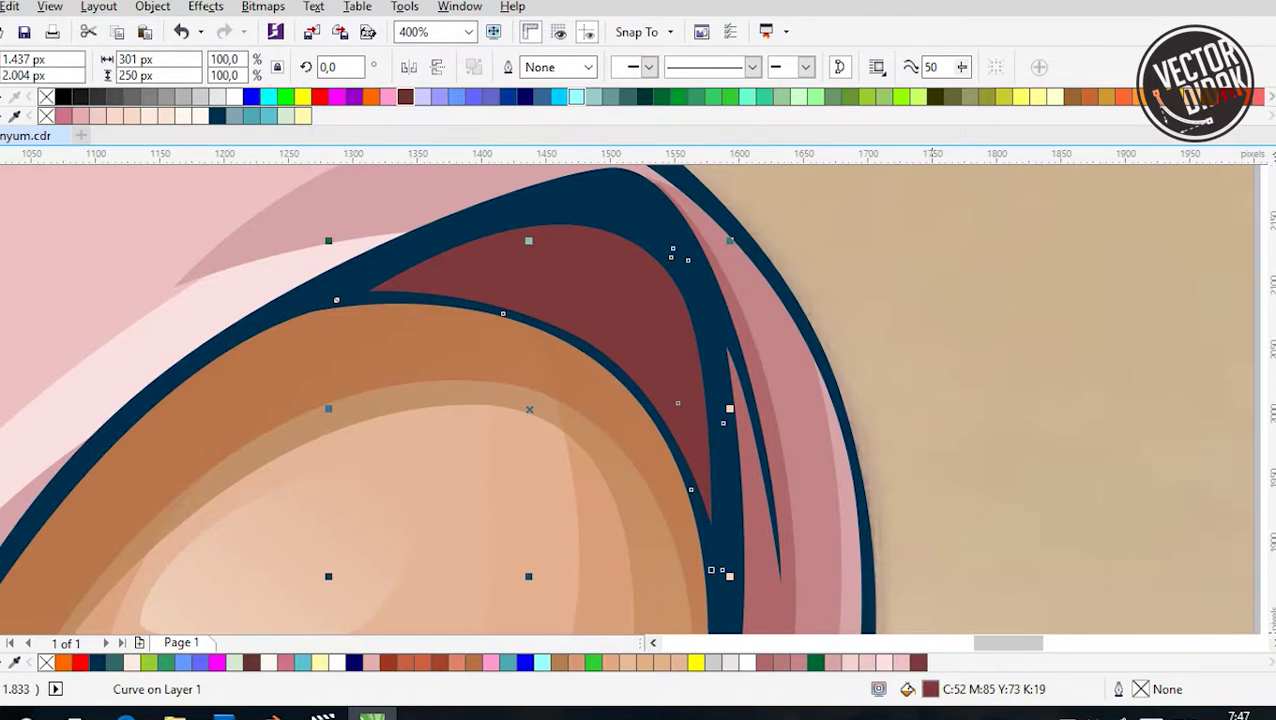
key("shift+F11")
left_click(721, 276)
left_click(1211, 438)
key("Escape")
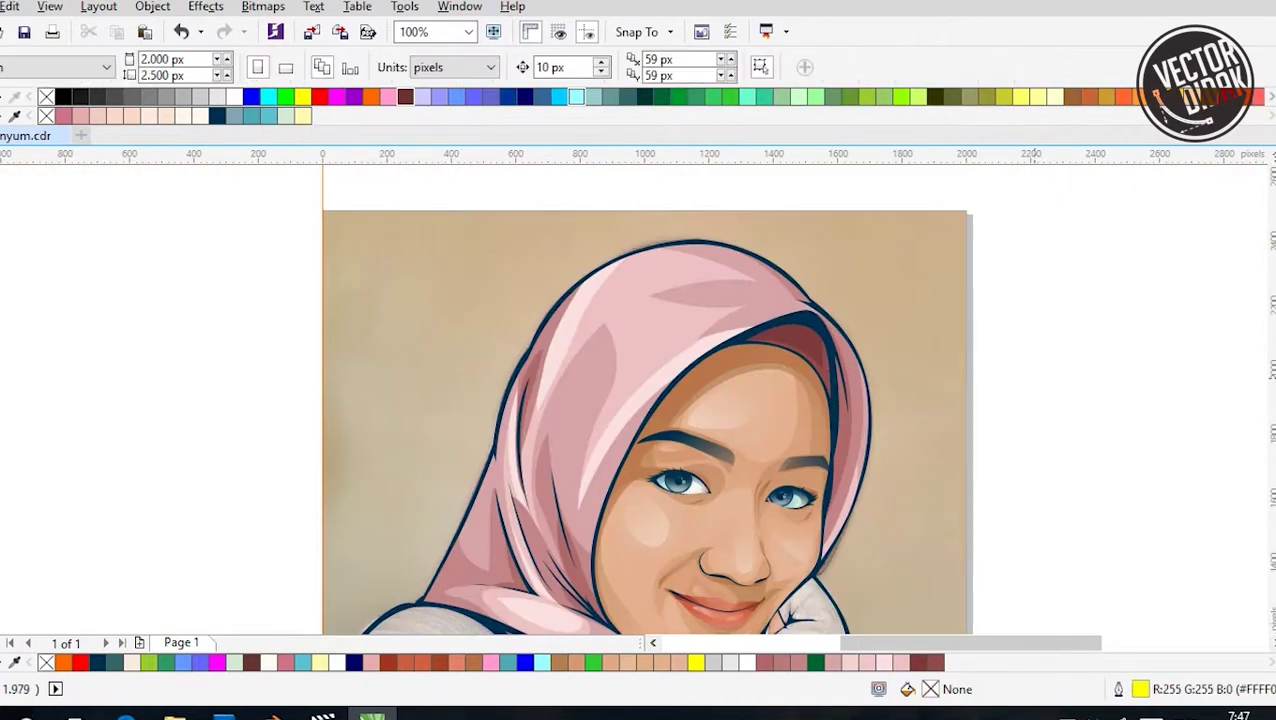
Compare the coloured hijab with the original photo and inspect the objects around the untraced sweater
scroll(1069, 523, "up", 1)
scroll(935, 338, "down", 3)
left_click_drag(983, 460, 983, 460)
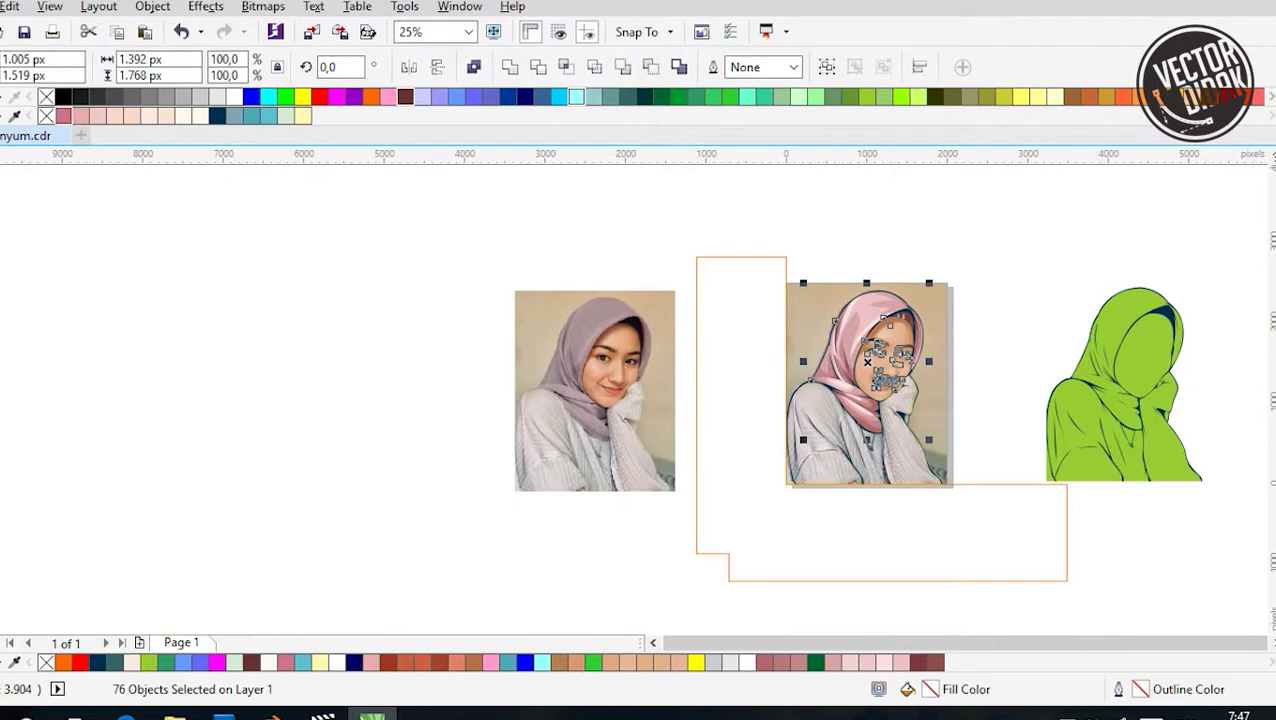
left_click(595, 390)
key("Escape")
scroll(946, 357, "up", 2)
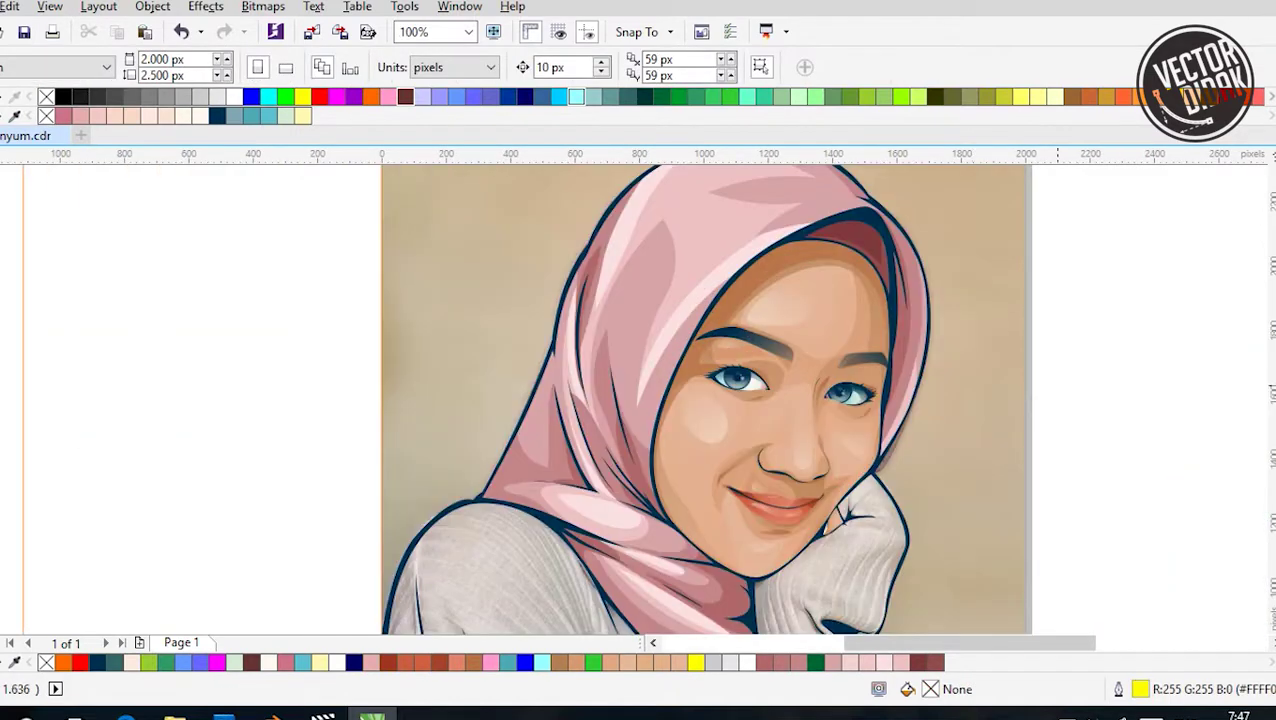
scroll(640, 400, "down", 2)
right_click(820, 402)
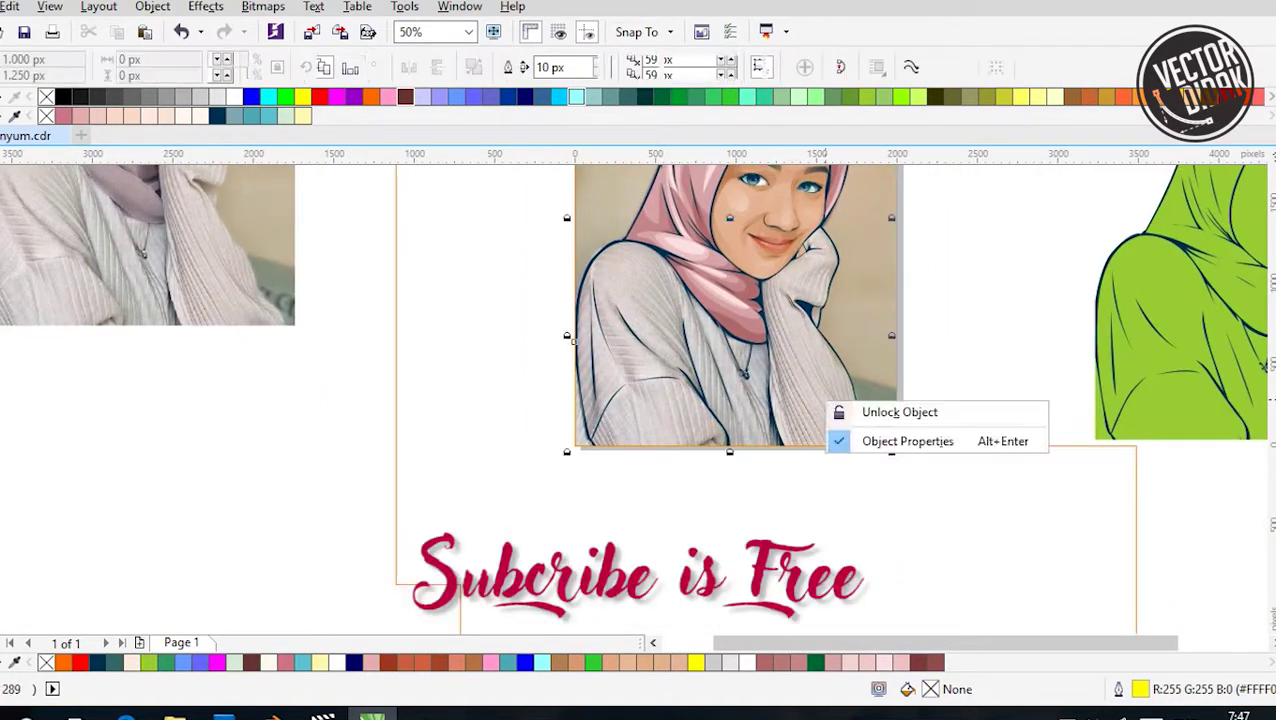
key("Escape")
key("Tab")
key("Tab")
key("Escape")
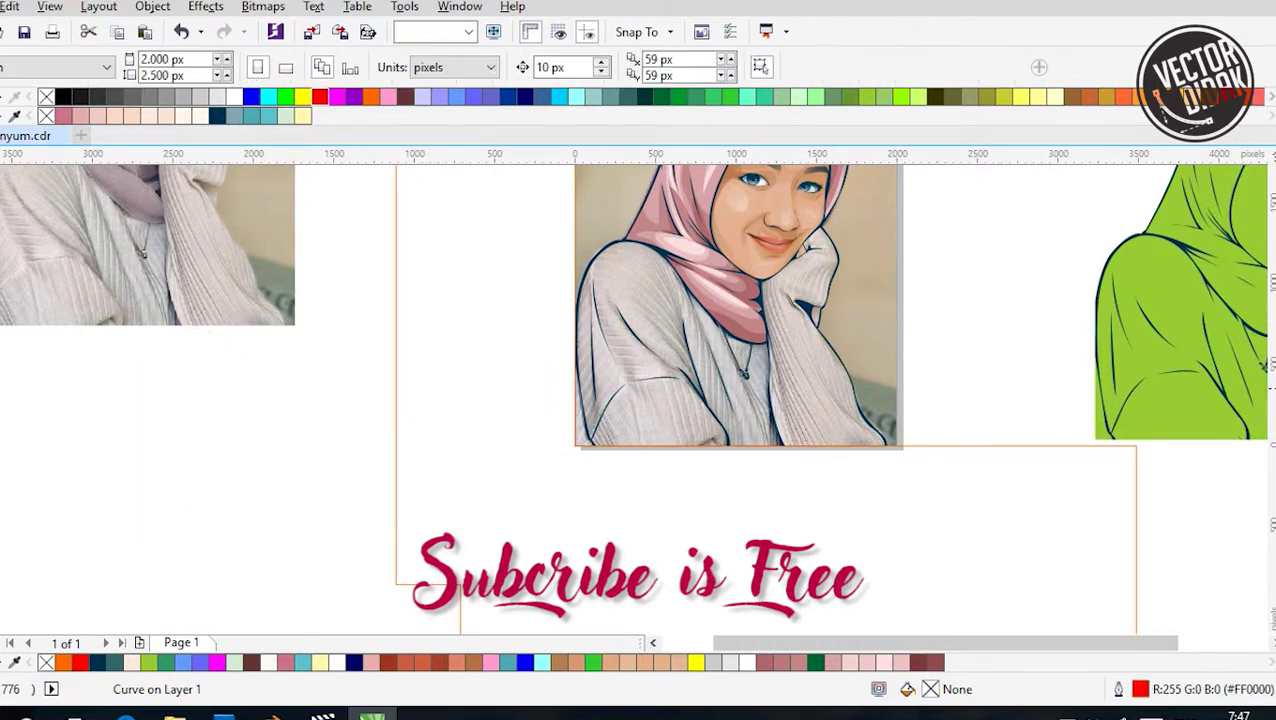
Begin a hairline Bezier shadow outline on the lowered sleeve, tracing from the bottom hem along the lower elbow crease and up the vertical fold
key("F5")
scroll(610, 446, "up", 3)
scroll(610, 446, "down", 1)
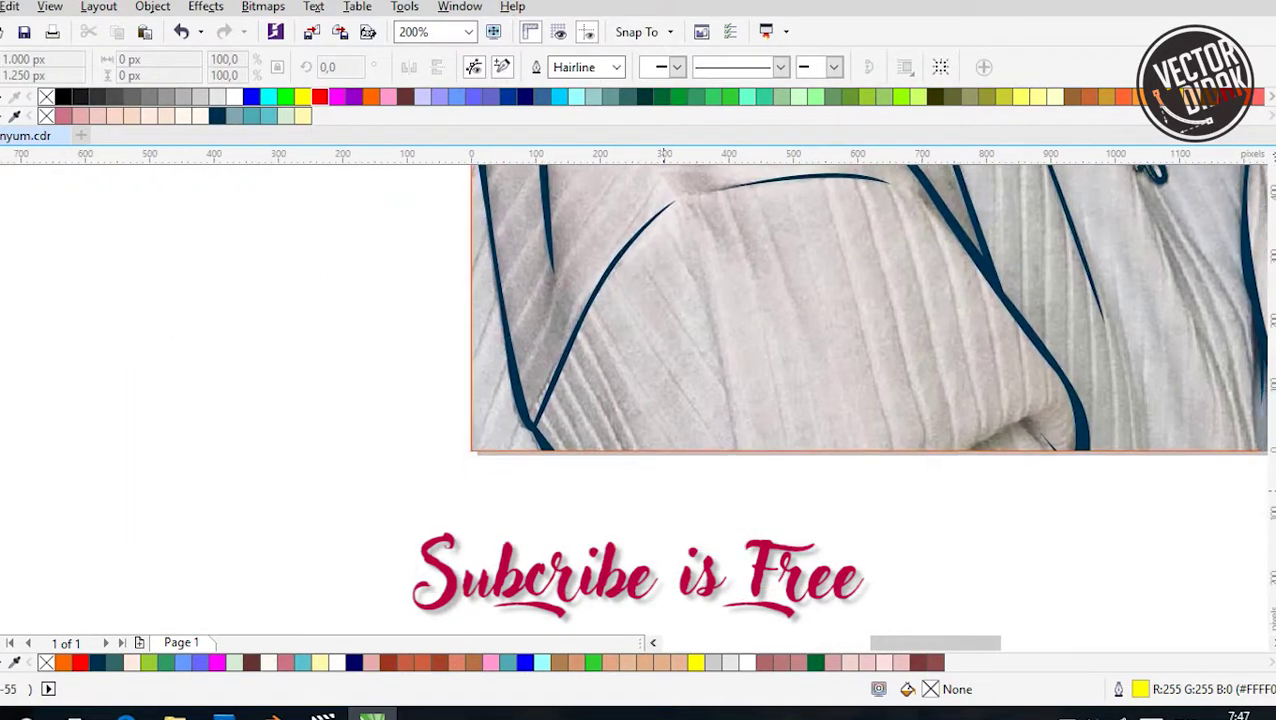
left_click(690, 511)
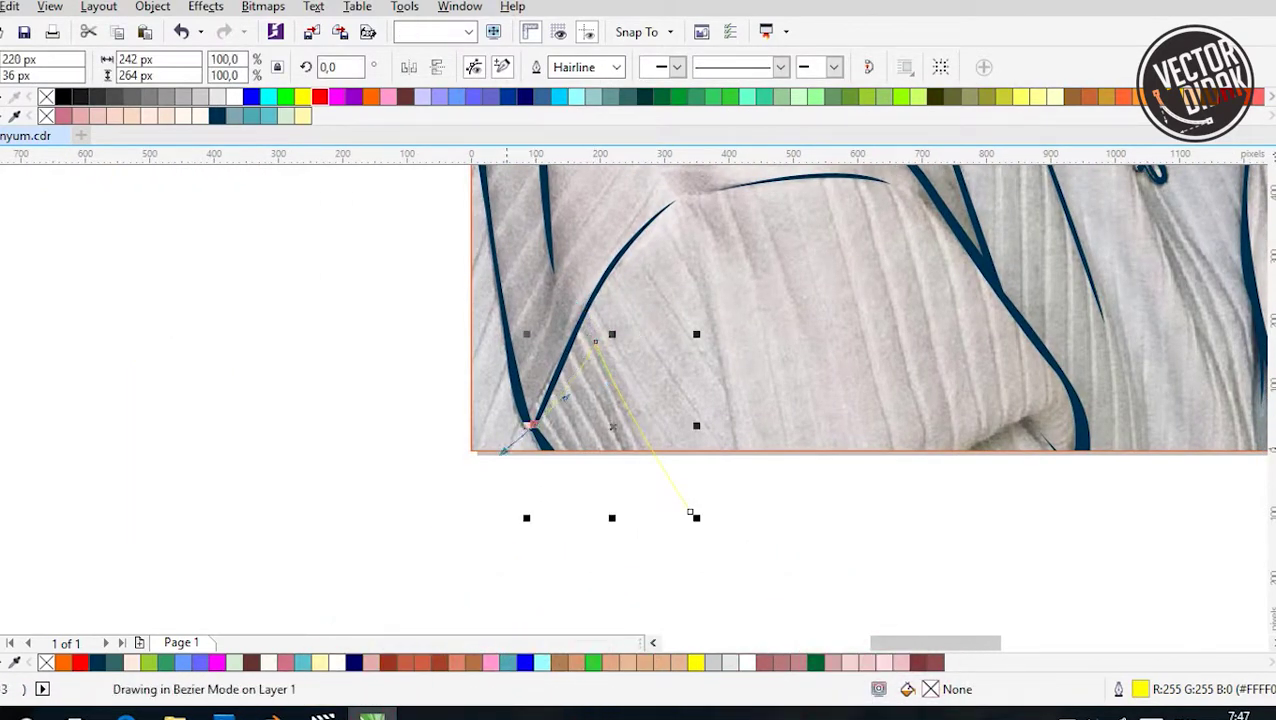
scroll(568, 308, "up", 1)
left_click(580, 334)
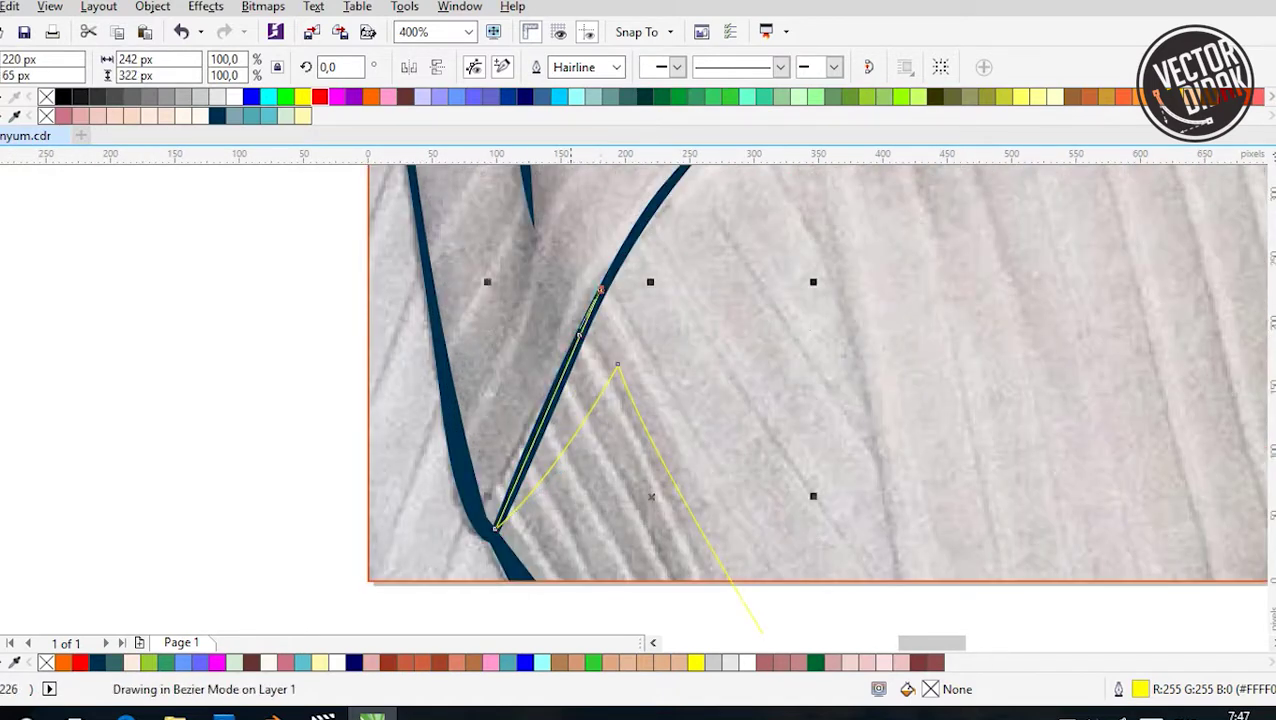
scroll(560, 560, "down", 2)
scroll(560, 560, "up", 1)
left_click_drag(548, 296, 540, 500)
scroll(540, 476, "down", 2)
scroll(520, 394, "up", 2)
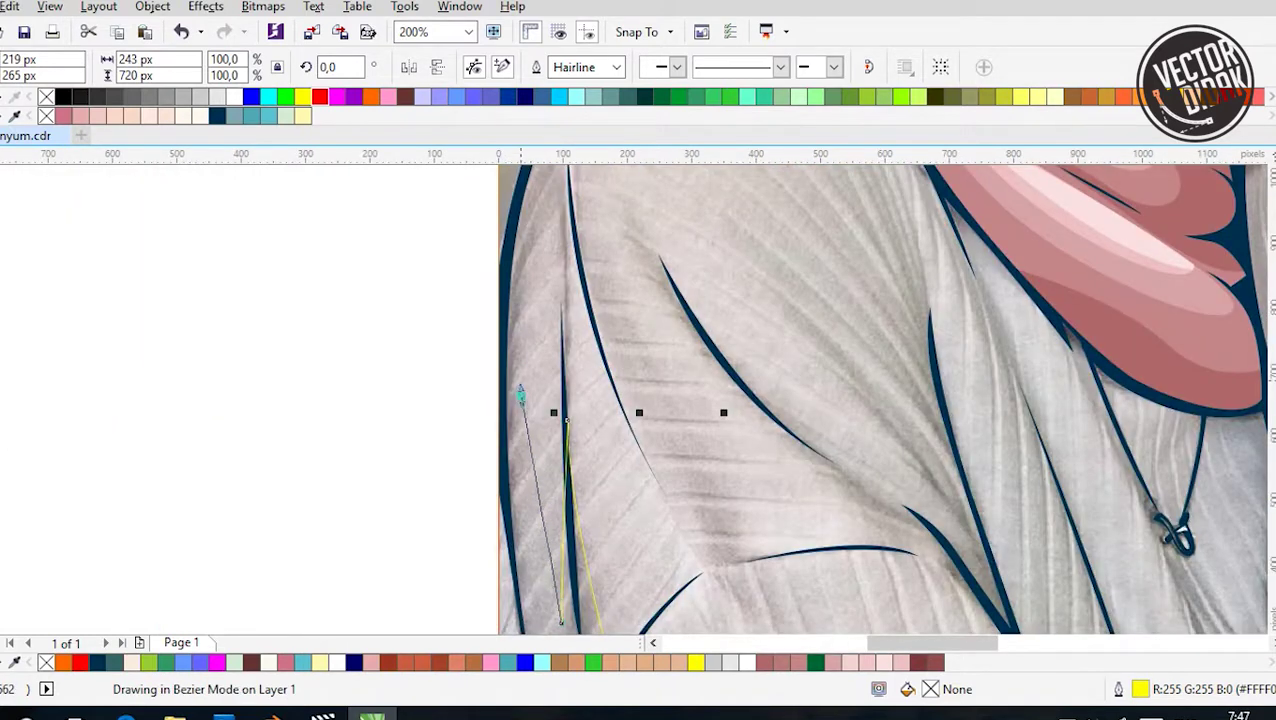
Continue the outline over the shoulder and down outside the lowered sleeve, closing it at the hem, about 652 px by 1,346 px
scroll(520, 397, "up", 3)
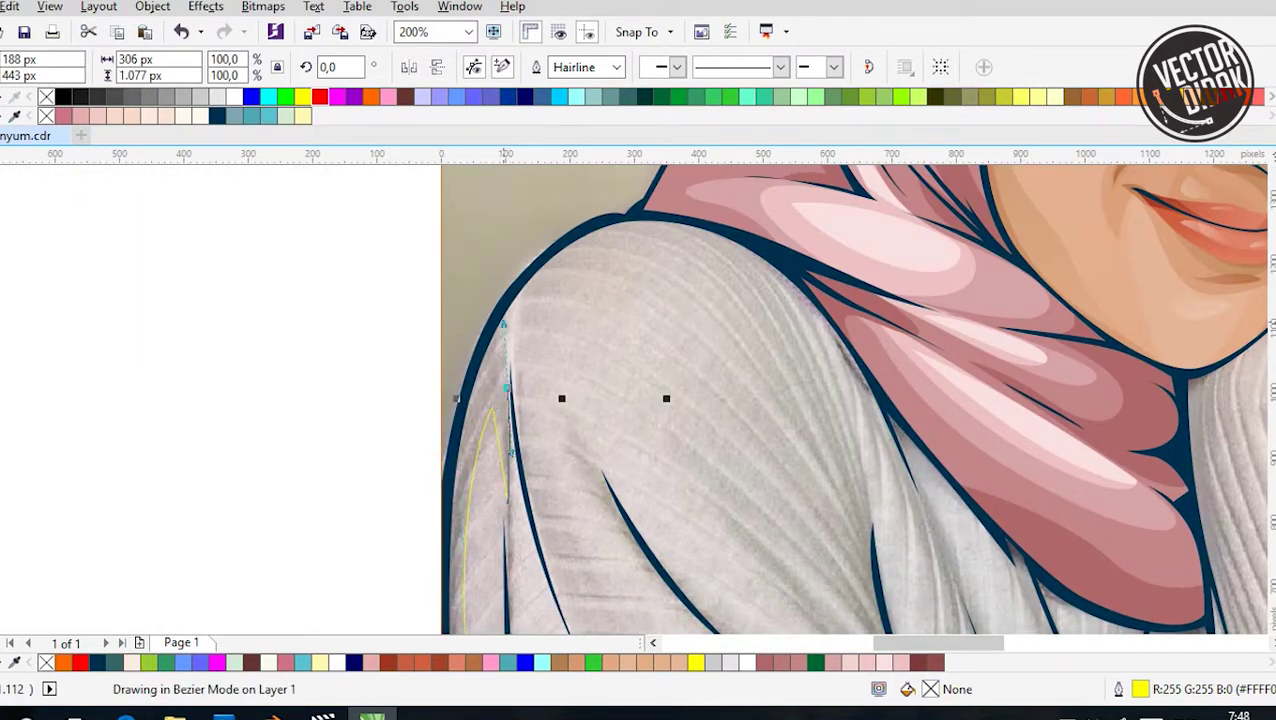
scroll(445, 300, "down", 1)
scroll(390, 300, "down", 3)
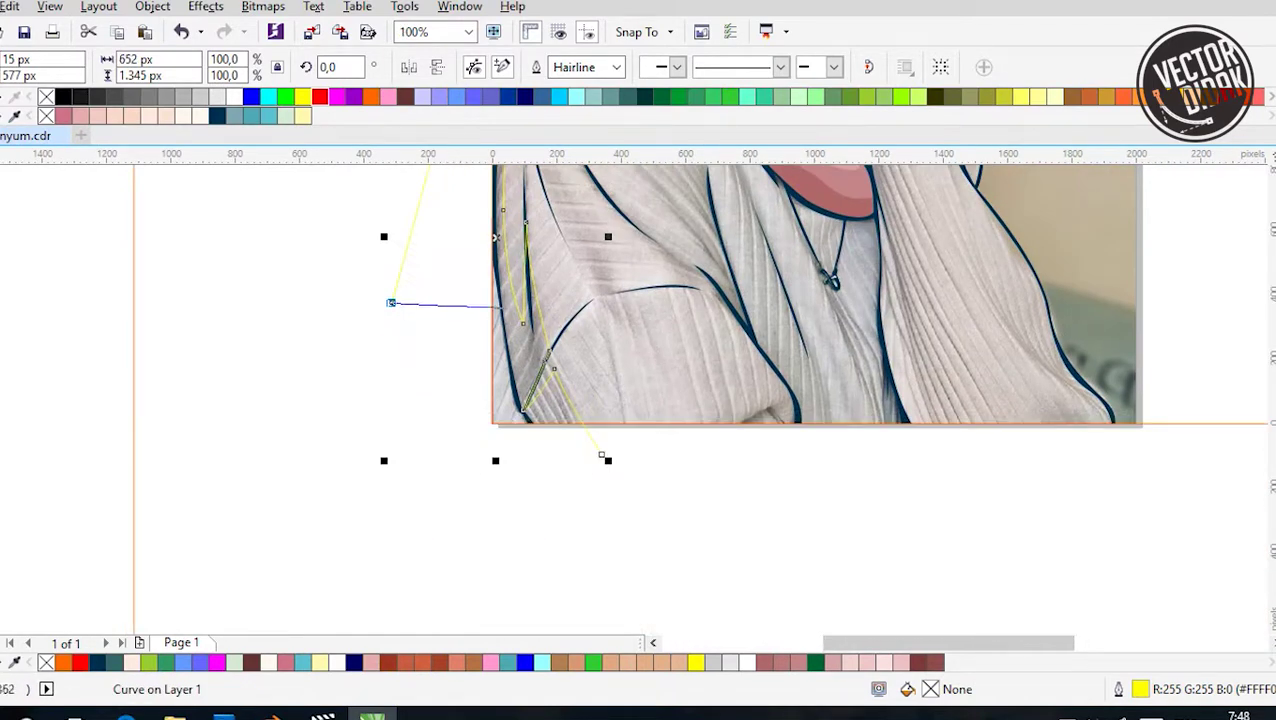
scroll(495, 300, "up", 1)
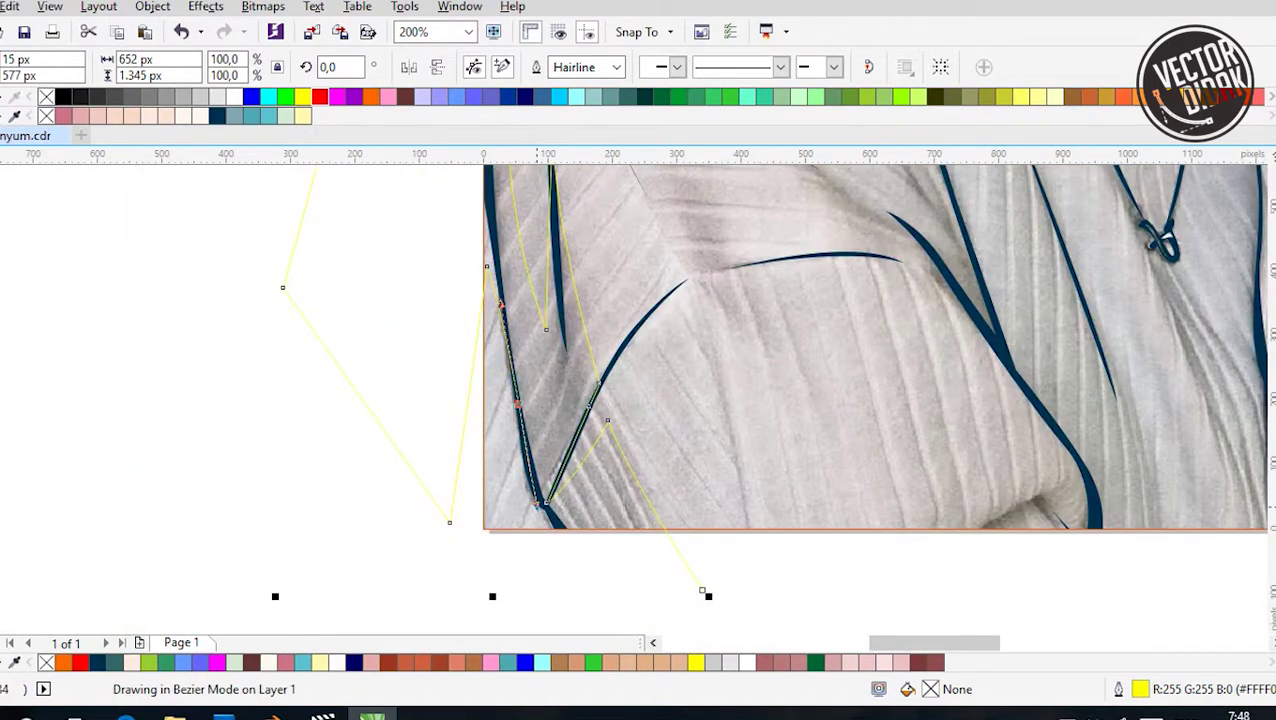
scroll(526, 508, "up", 2)
scroll(544, 200, "down", 2)
scroll(635, 452, "down", 1)
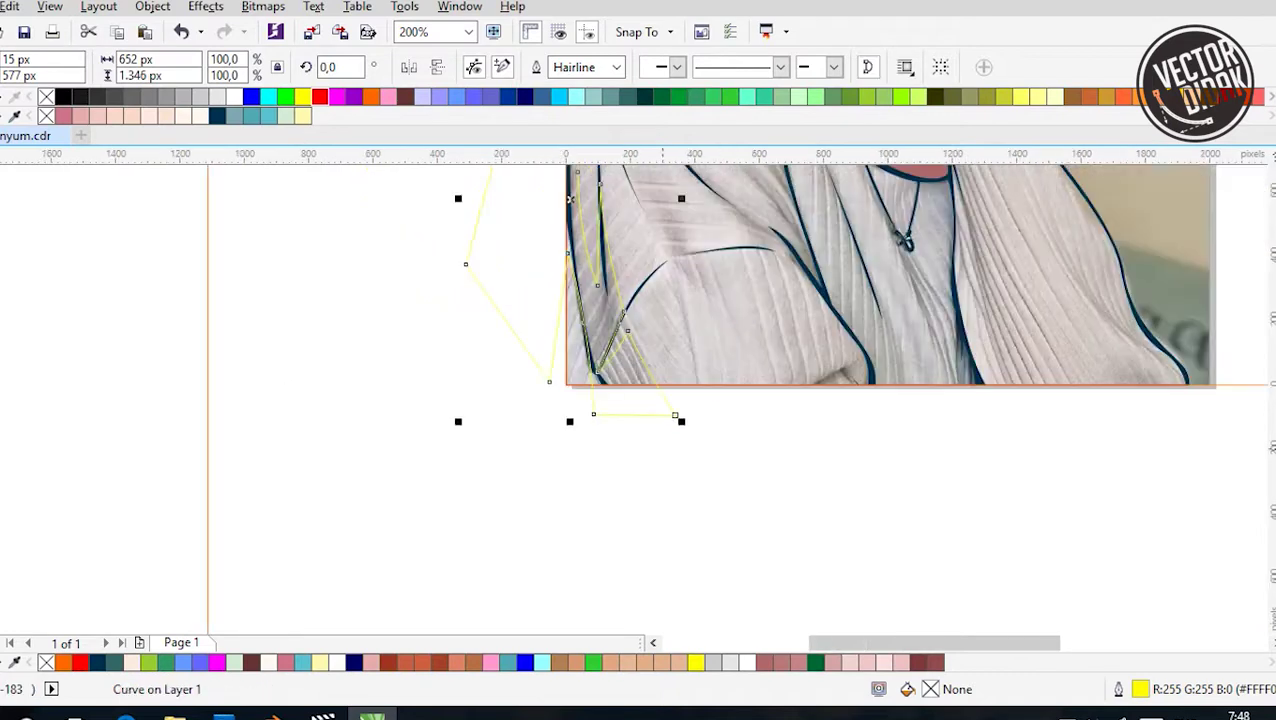
Draw a closed shadow outline around the lowered sleeve's small bottom fold, about 501 px by 175 px
scroll(635, 514, "up", 1)
left_click(435, 457)
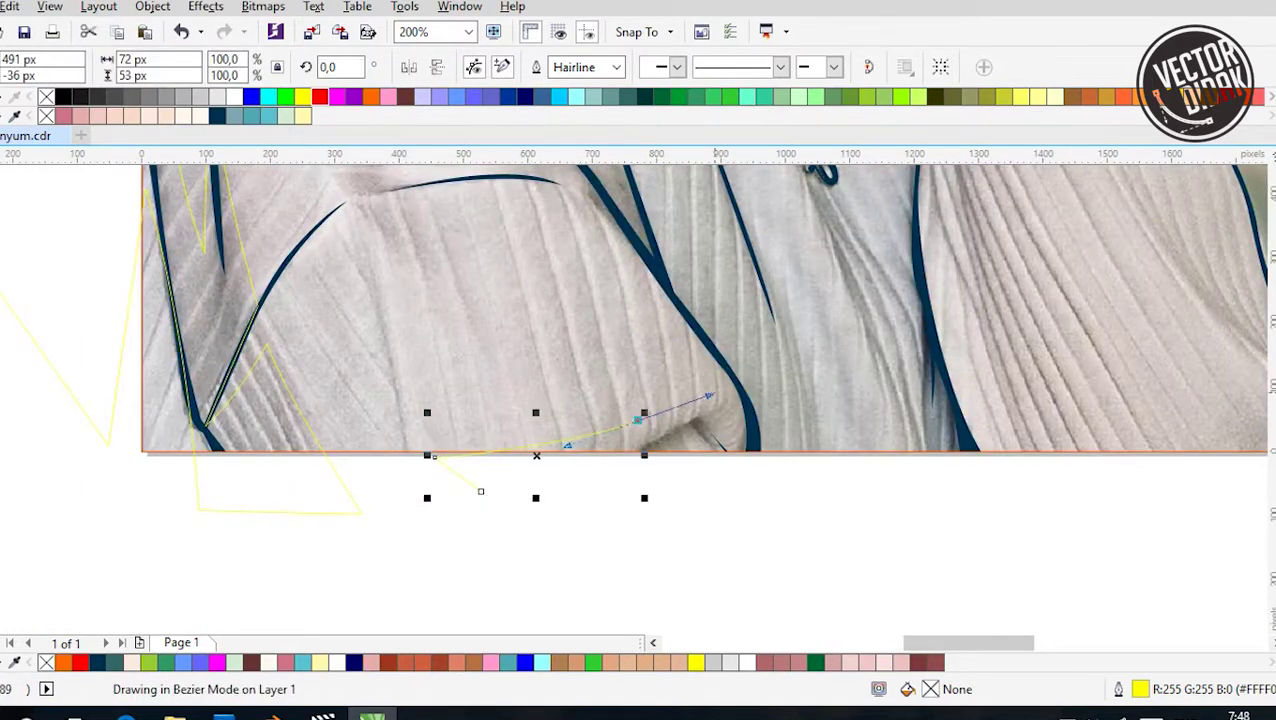
left_click(724, 388)
left_click_drag(794, 510, 810, 521)
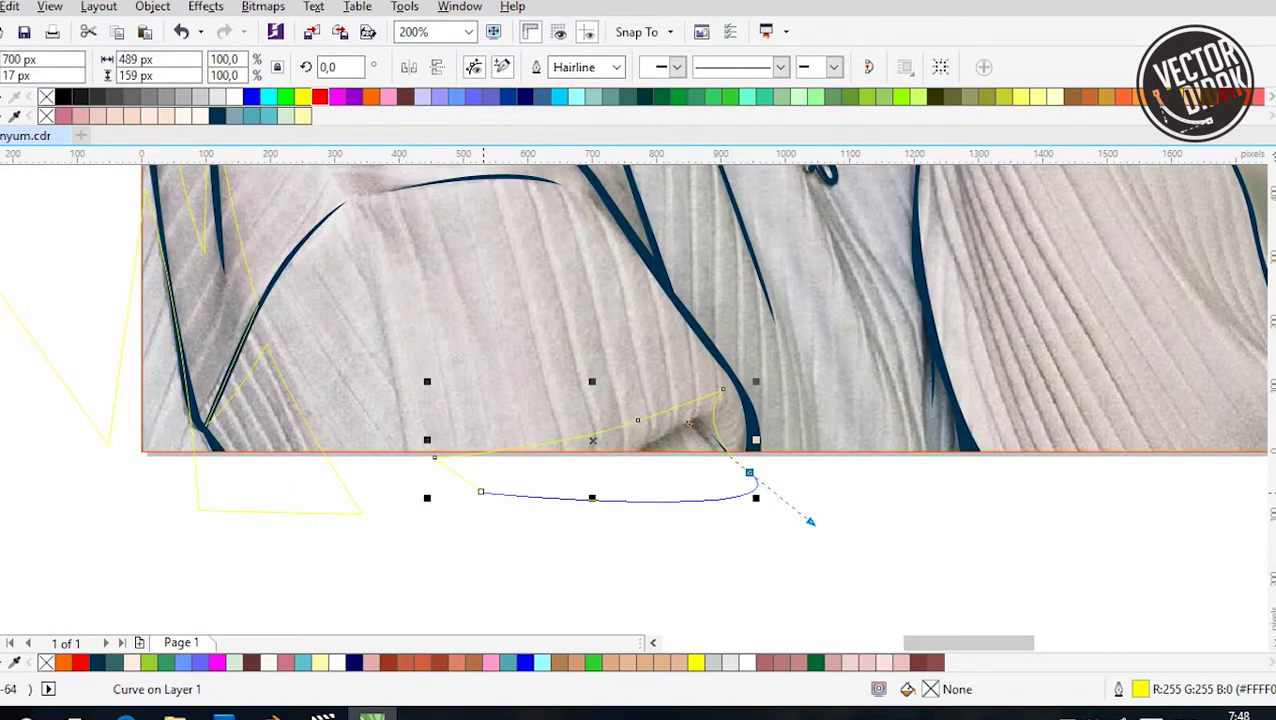
scroll(673, 491, "down", 1)
Draw a closed shadow outline around the converging inner-arm creases of the lowered sleeve, about 586 px by 675 px
scroll(615, 251, "up", 1)
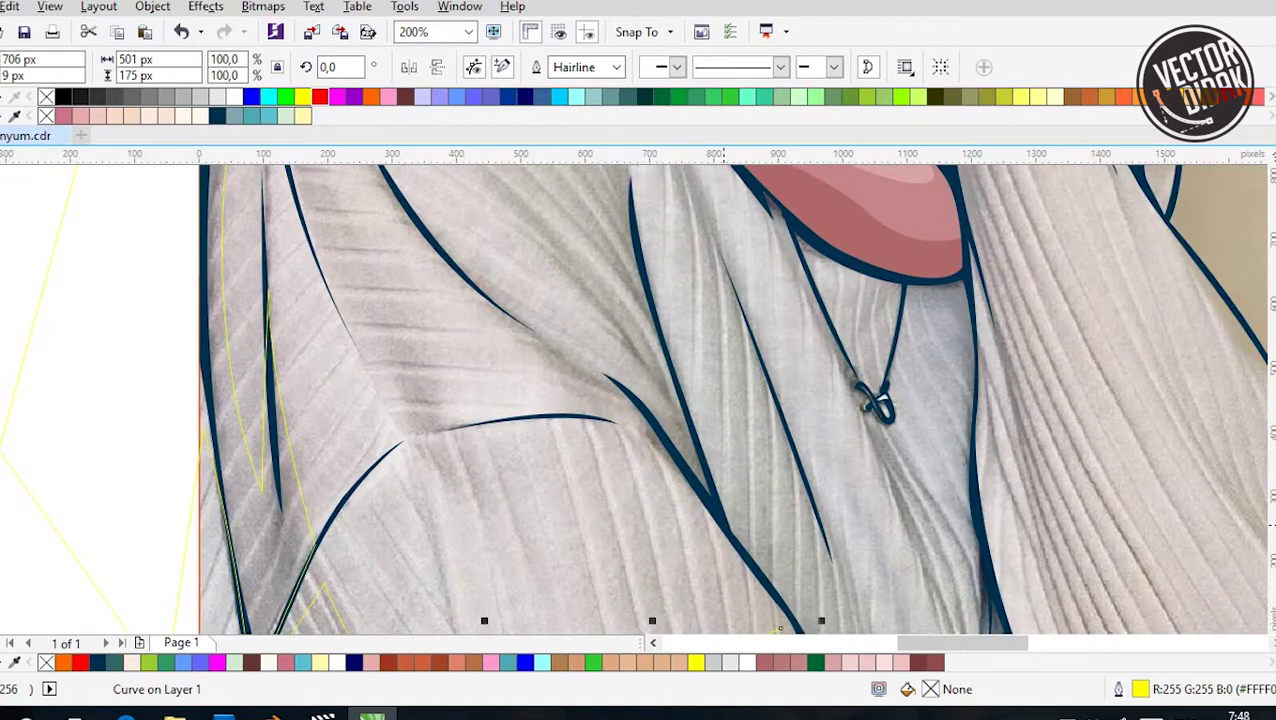
left_click(722, 523)
left_click_drag(622, 377, 625, 380)
key("space")
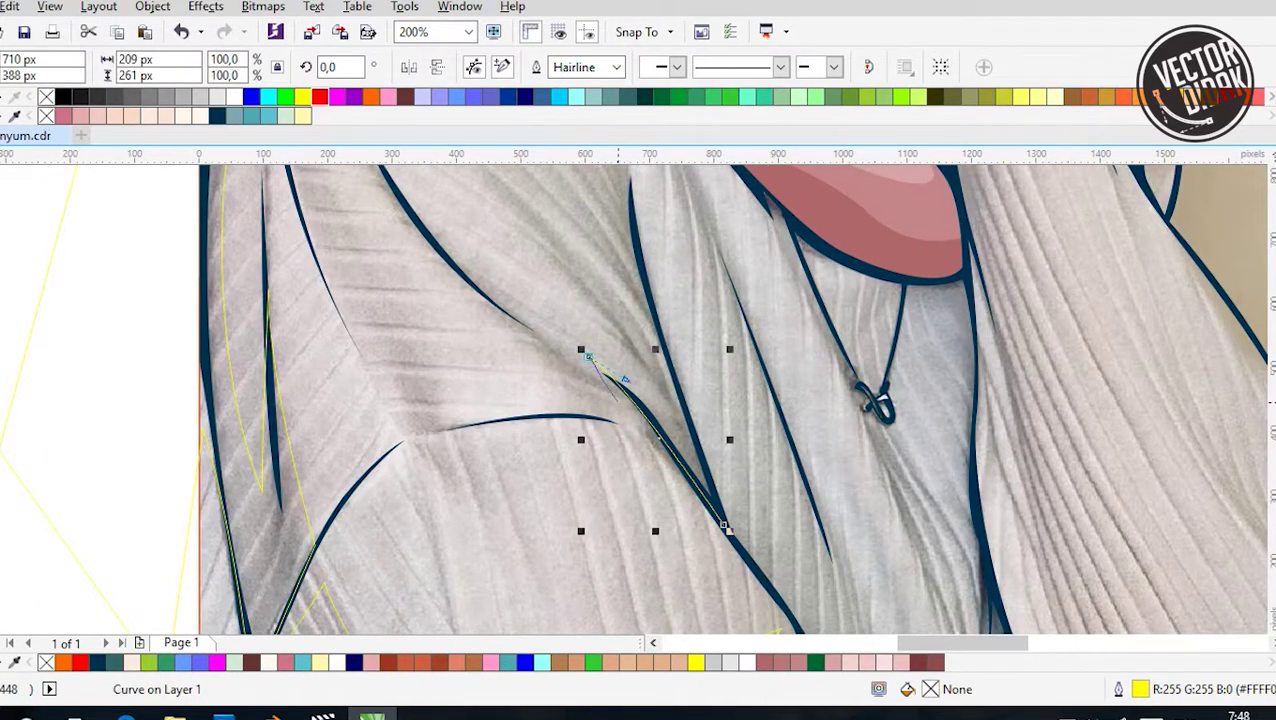
scroll(590, 357, "down", 1)
left_click_drag(519, 332, 482, 250)
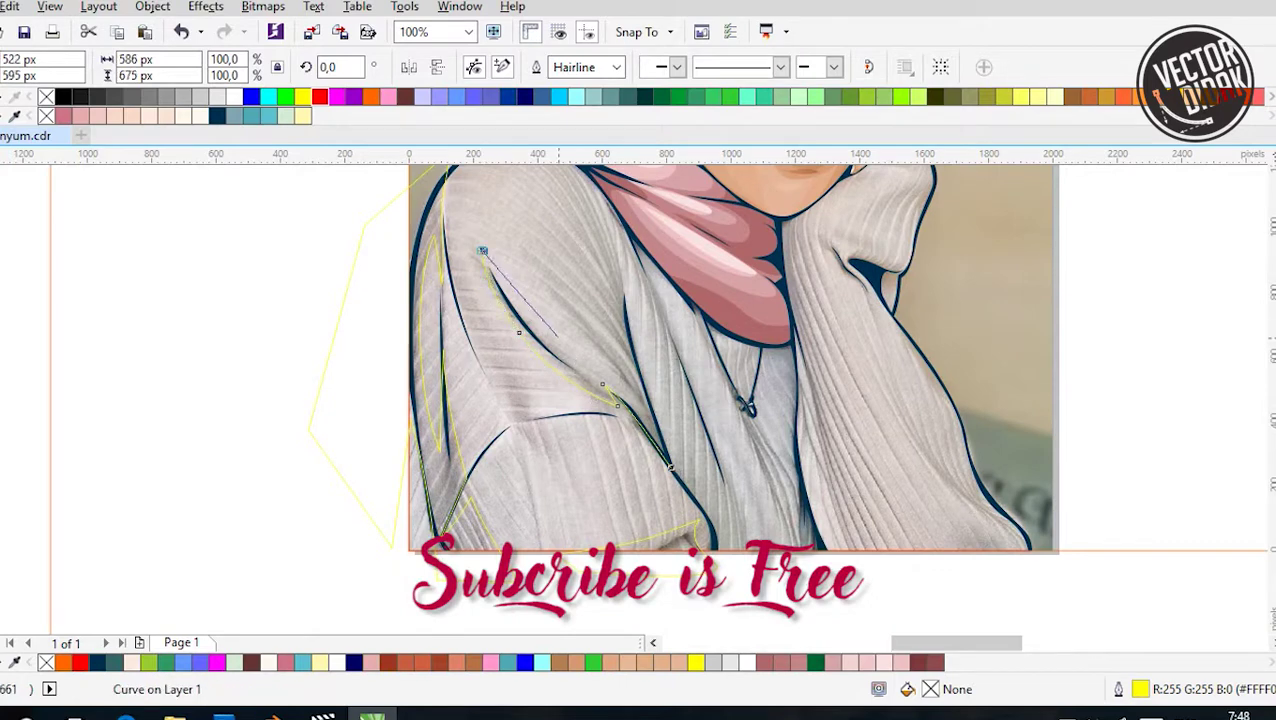
scroll(560, 337, "up", 1)
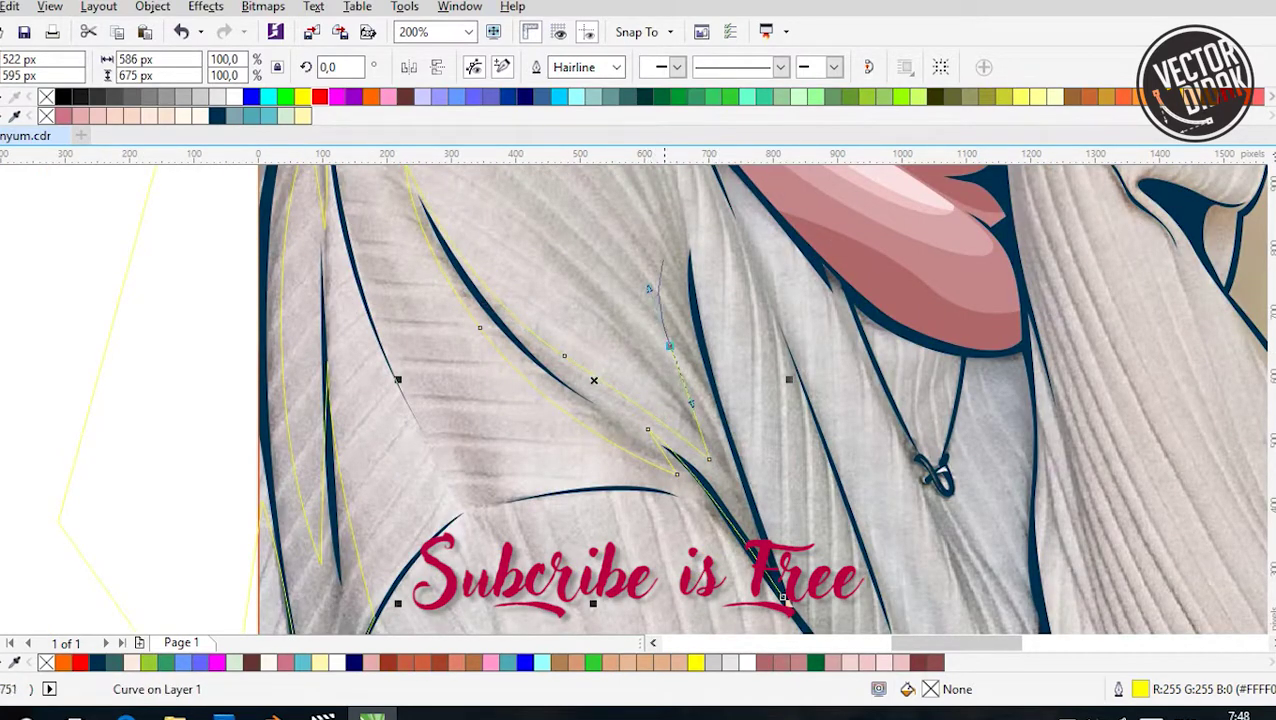
key("space")
scroll(638, 400, "down", 3)
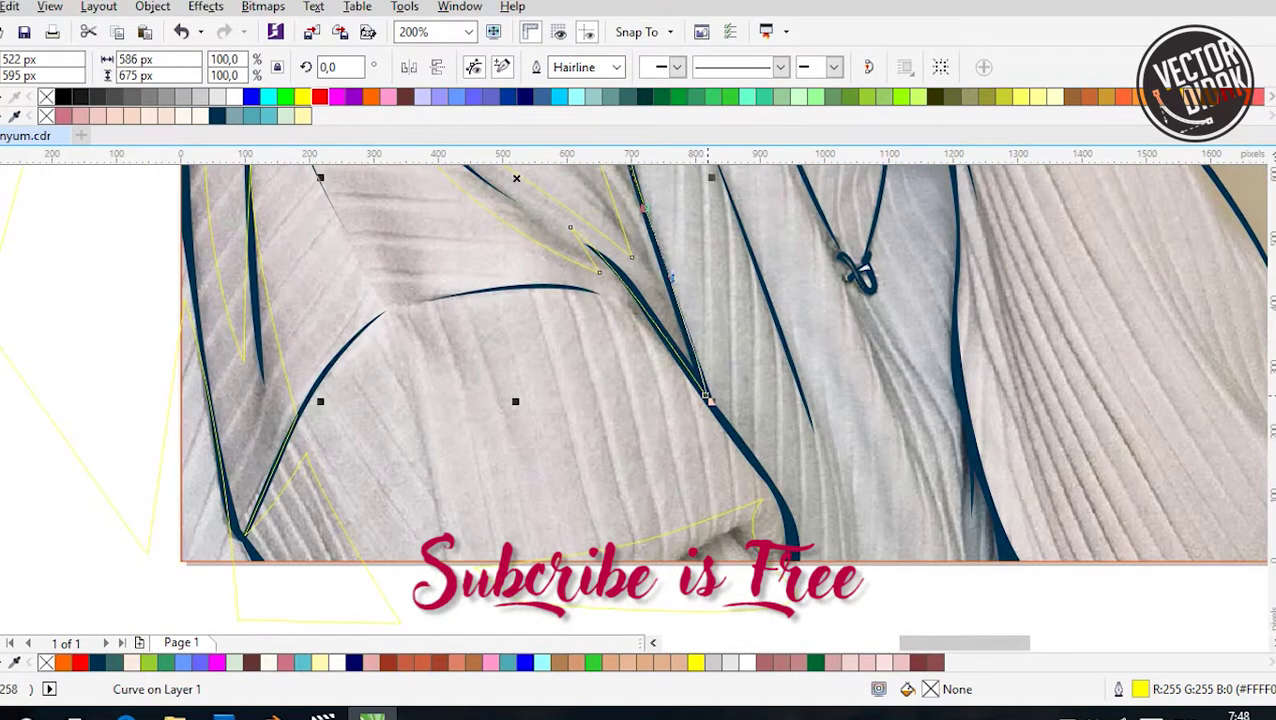
scroll(708, 398, "down", 1)
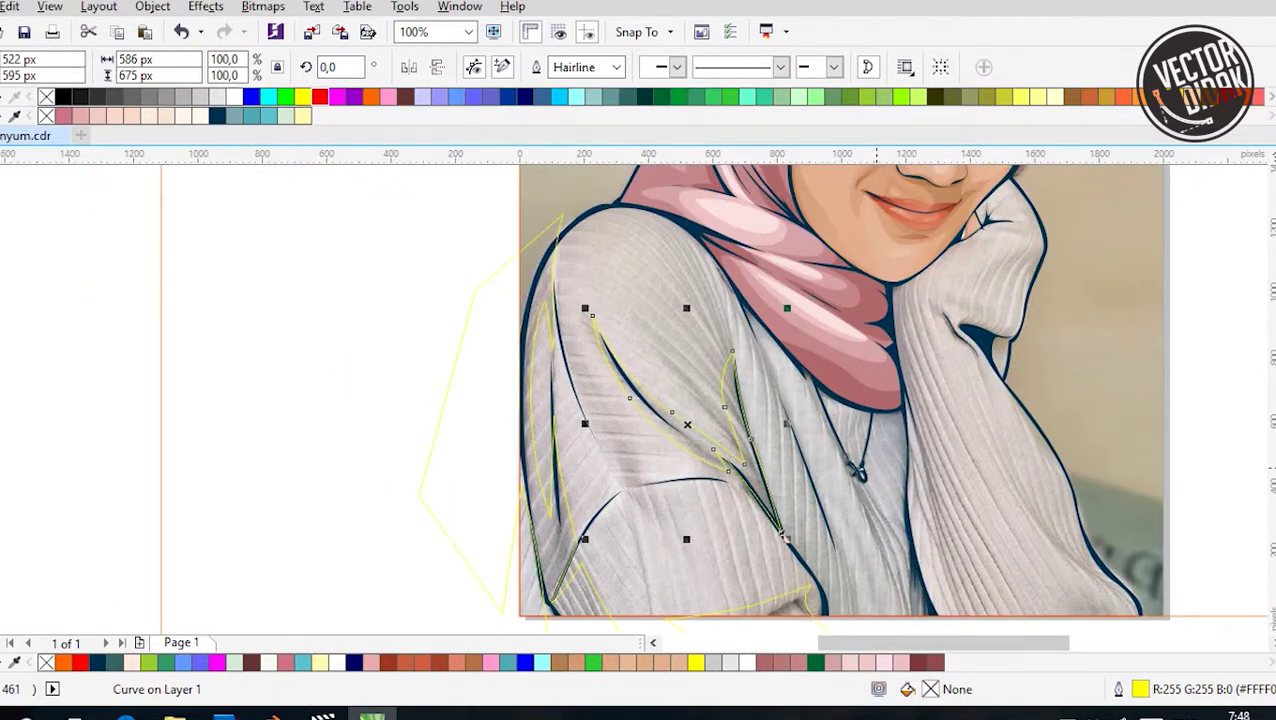
Draw a closed shadow outline on the sweater along the hijab's shoulder-side edge, about 310 px by 473 px
scroll(738, 240, "up", 1)
left_click(637, 208)
left_click_drag(737, 385, 773, 463)
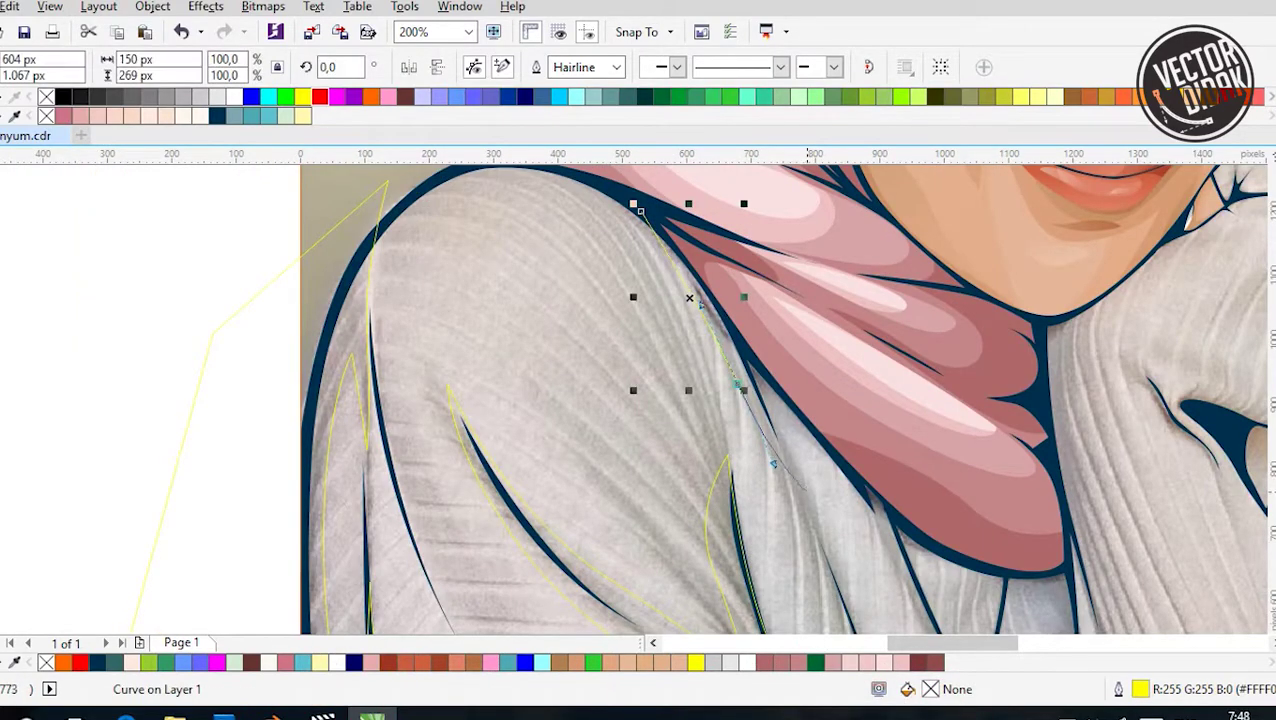
scroll(773, 463, "down", 3)
scroll(631, 264, "down", 1)
scroll(631, 264, "up", 2)
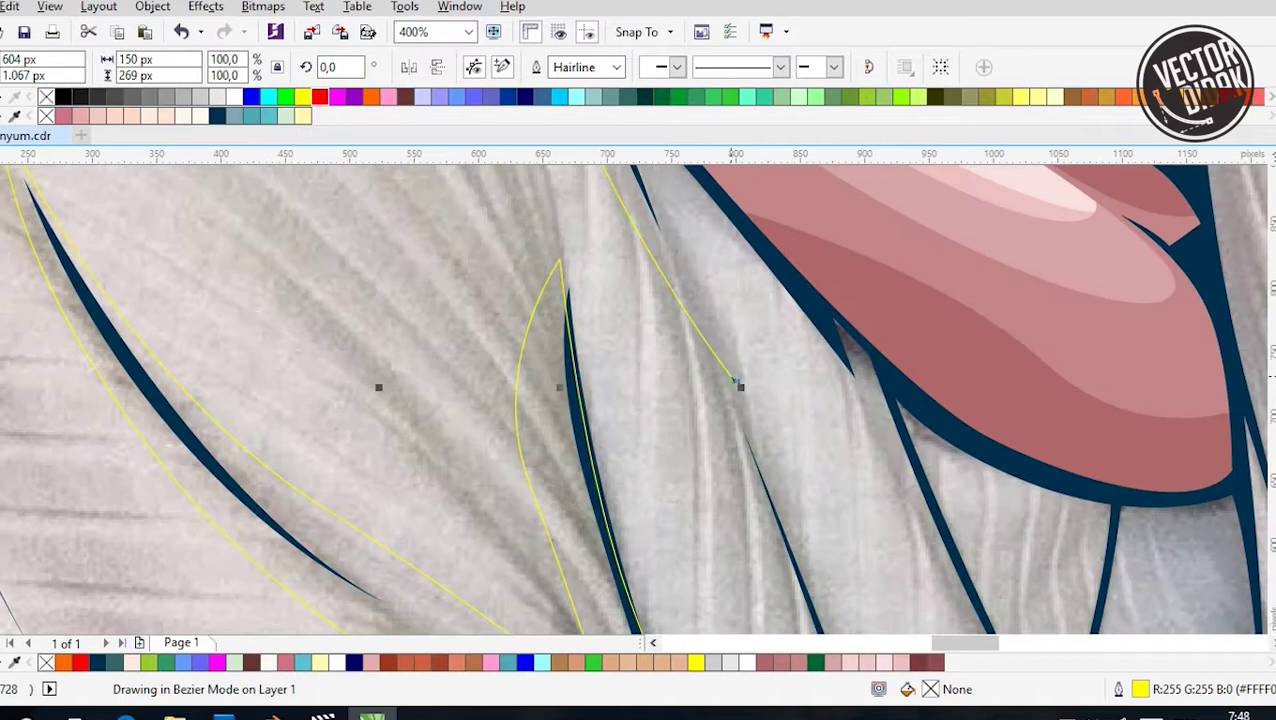
left_click(787, 410)
scroll(787, 410, "down", 2)
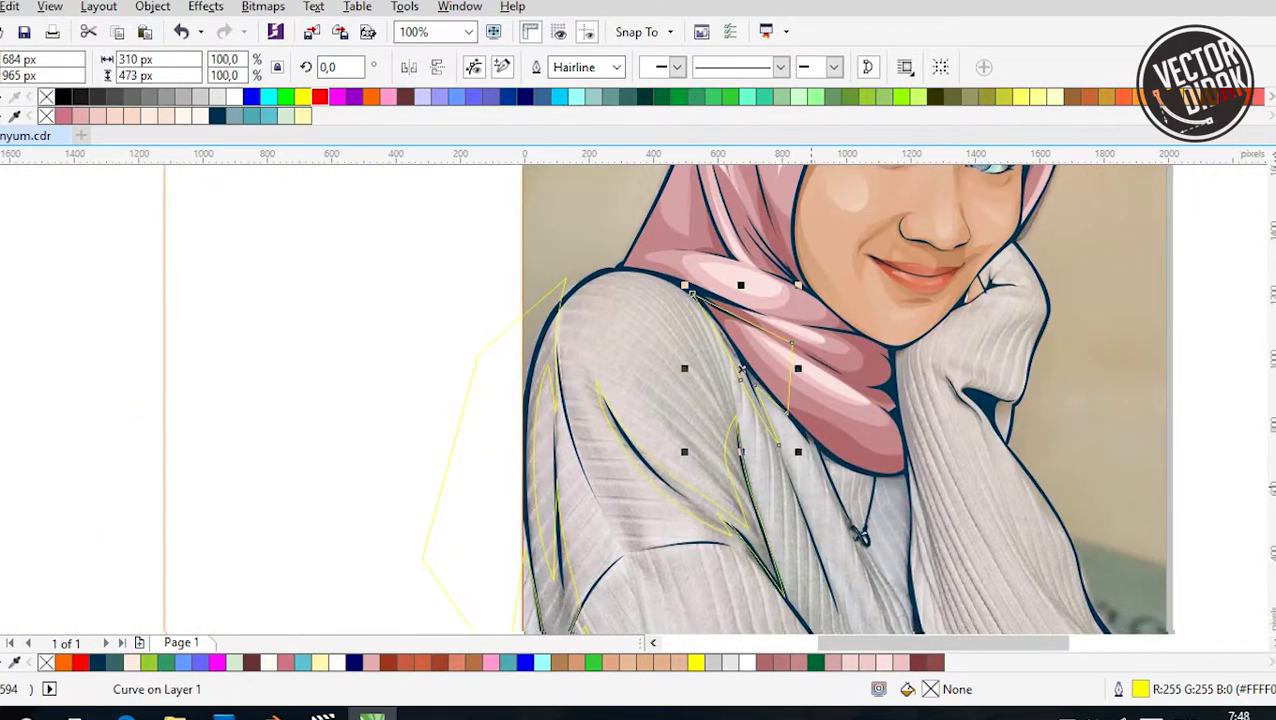
Draw a narrow closed shadow outline along the long chest fold between the lowered sleeve and the necklace, about 203 px by 509 px
scroll(805, 345, "up", 1)
left_click(635, 187)
left_click(681, 344)
left_click(768, 514)
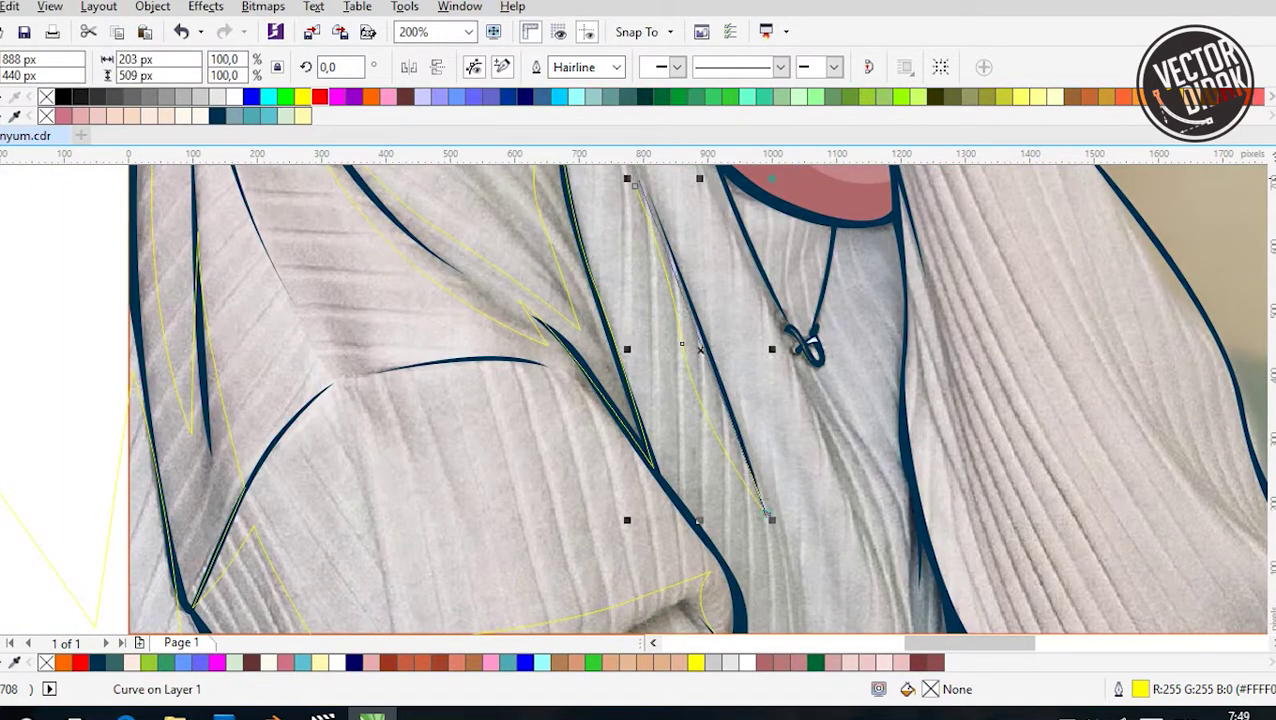
scroll(702, 349, "down", 1)
Begin the central chest shadow outline, tracing from the hijab's edge along the necklace and the folds below it toward the raised sleeve
scroll(760, 240, "up", 1)
left_click(699, 394)
left_click(664, 319)
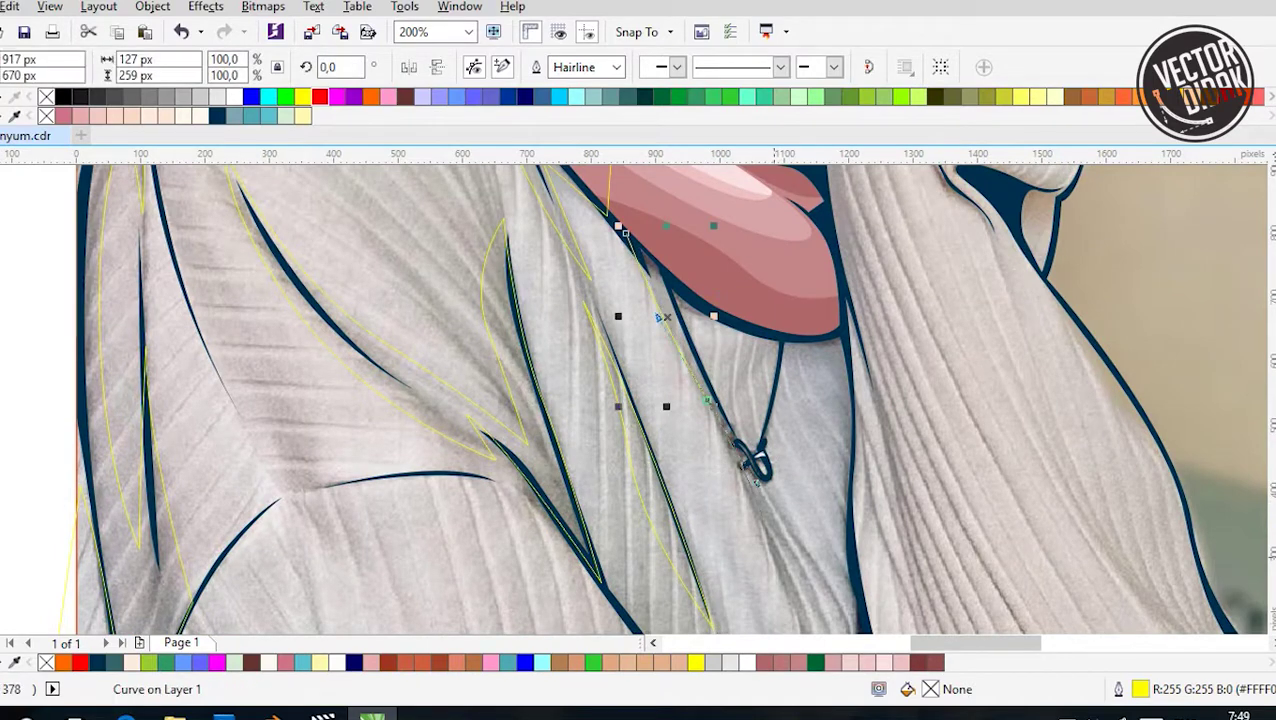
scroll(655, 300, "down", 1)
scroll(655, 300, "up", 1)
scroll(640, 420, "up", 1)
left_click(612, 363)
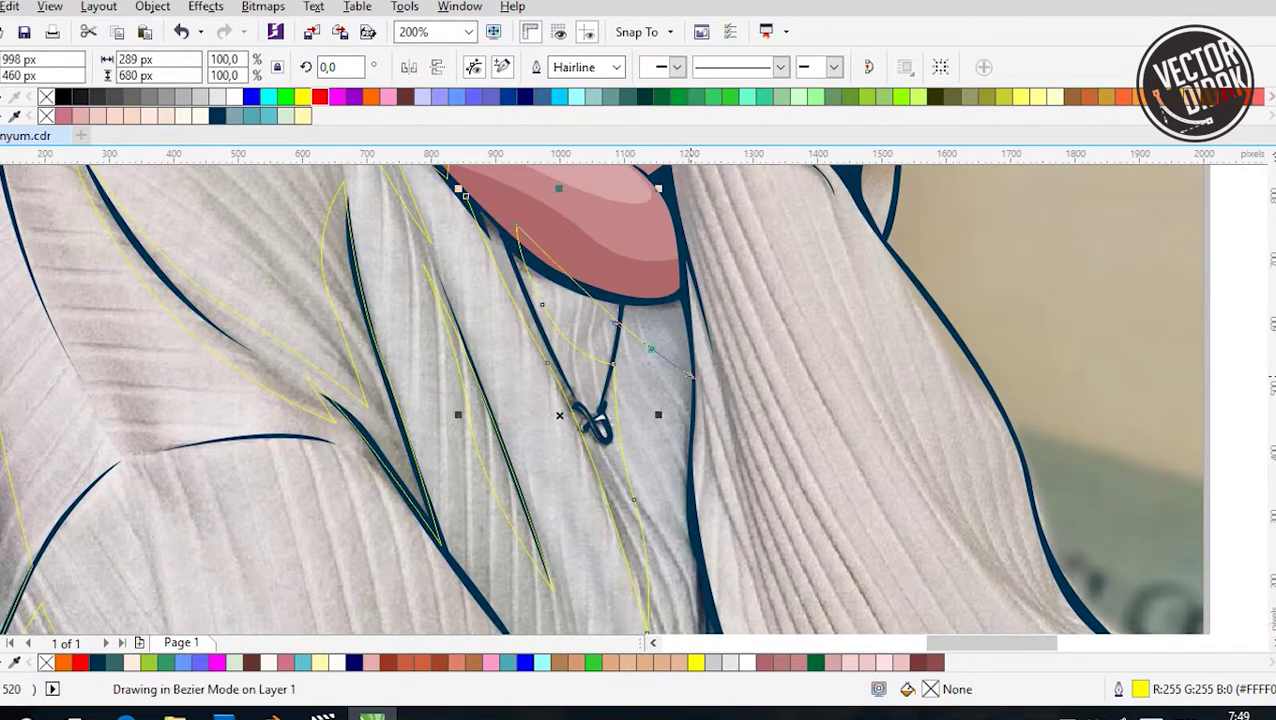
left_click(670, 342)
scroll(668, 340, "down", 1)
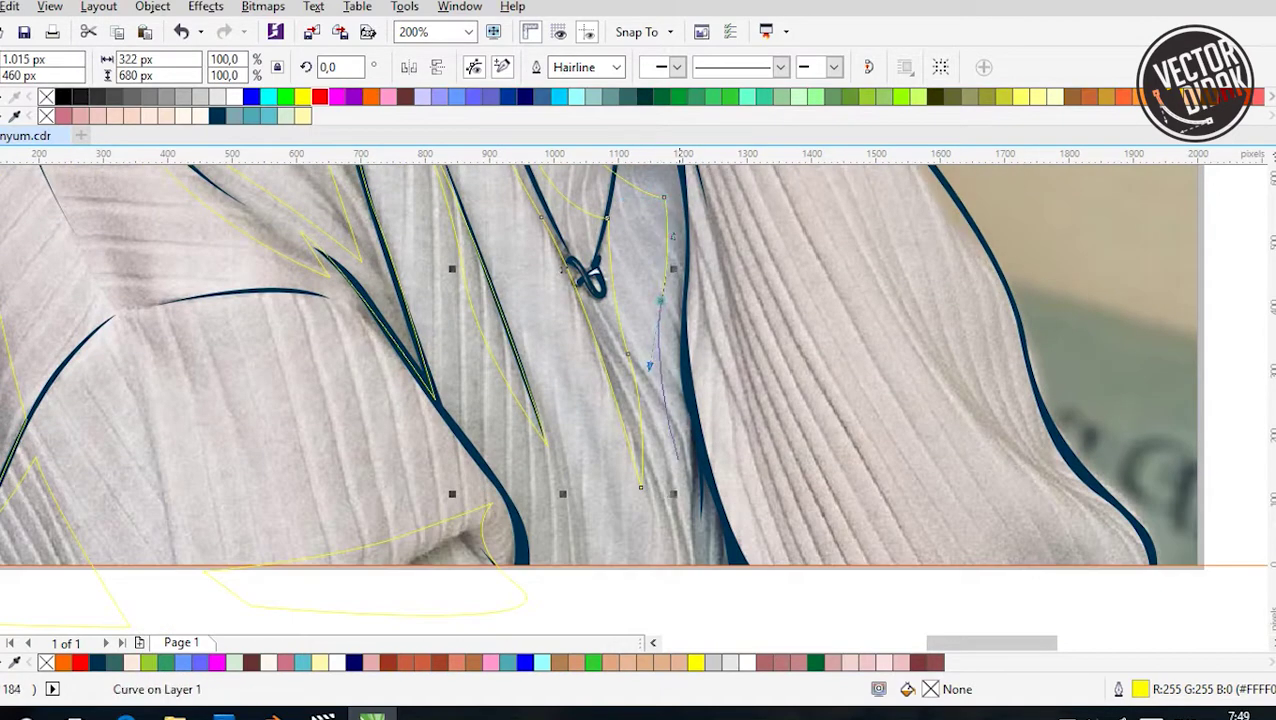
Extend the chest shadow below the hem and back up the raised sleeve's inner edge, closing it across the hijab, about 448 px by 875 px
left_click(683, 440)
scroll(683, 440, "down", 1)
left_click(684, 469)
scroll(792, 577, "up", 1)
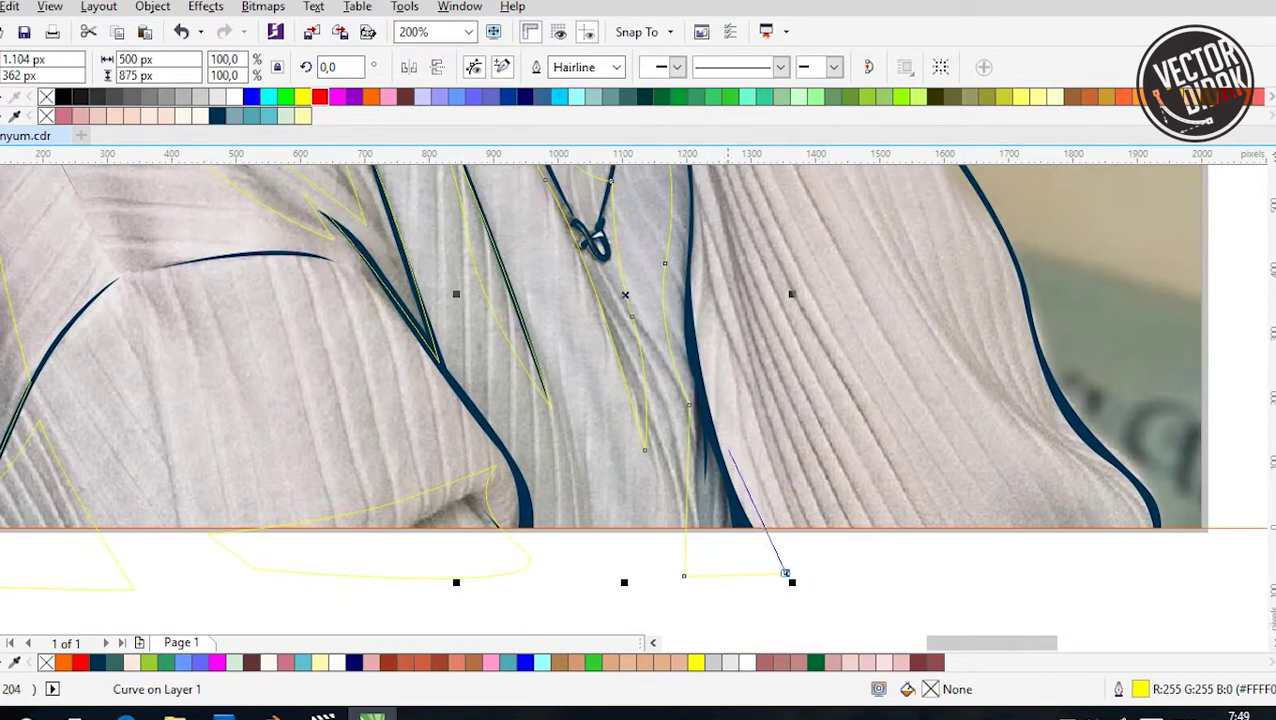
left_click(752, 538)
scroll(749, 533, "up", 1)
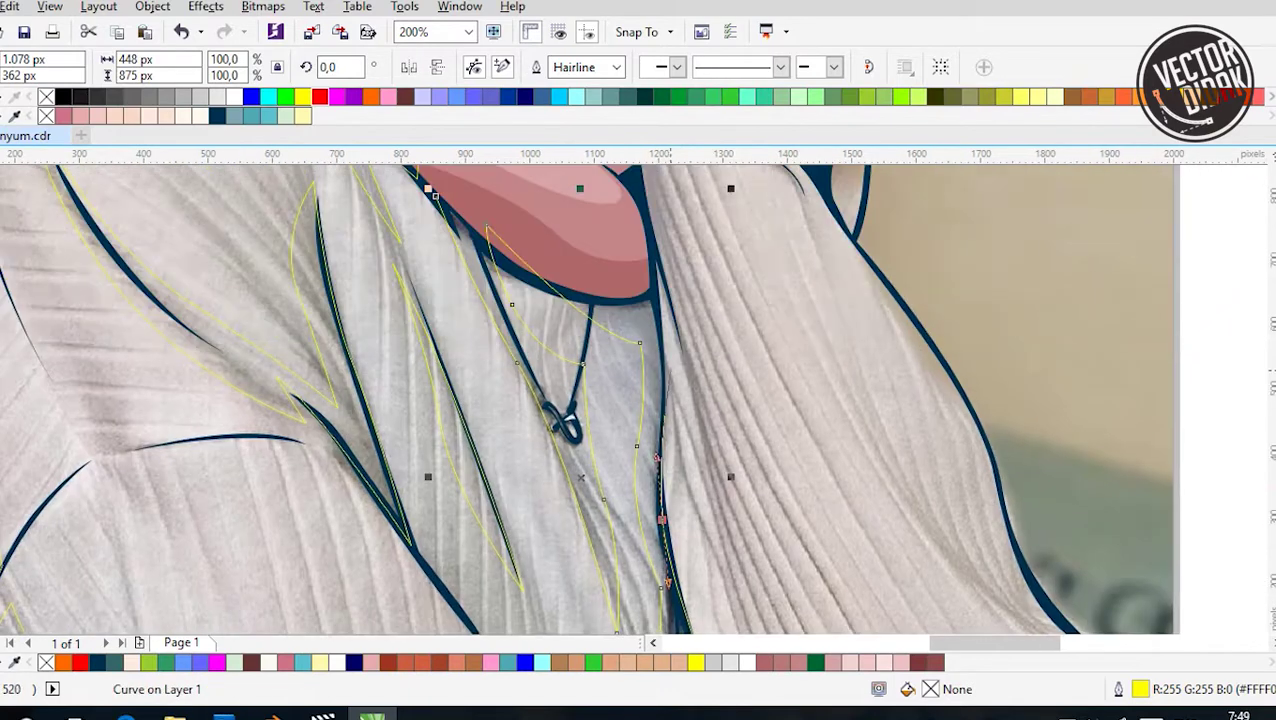
scroll(675, 350, "up", 1)
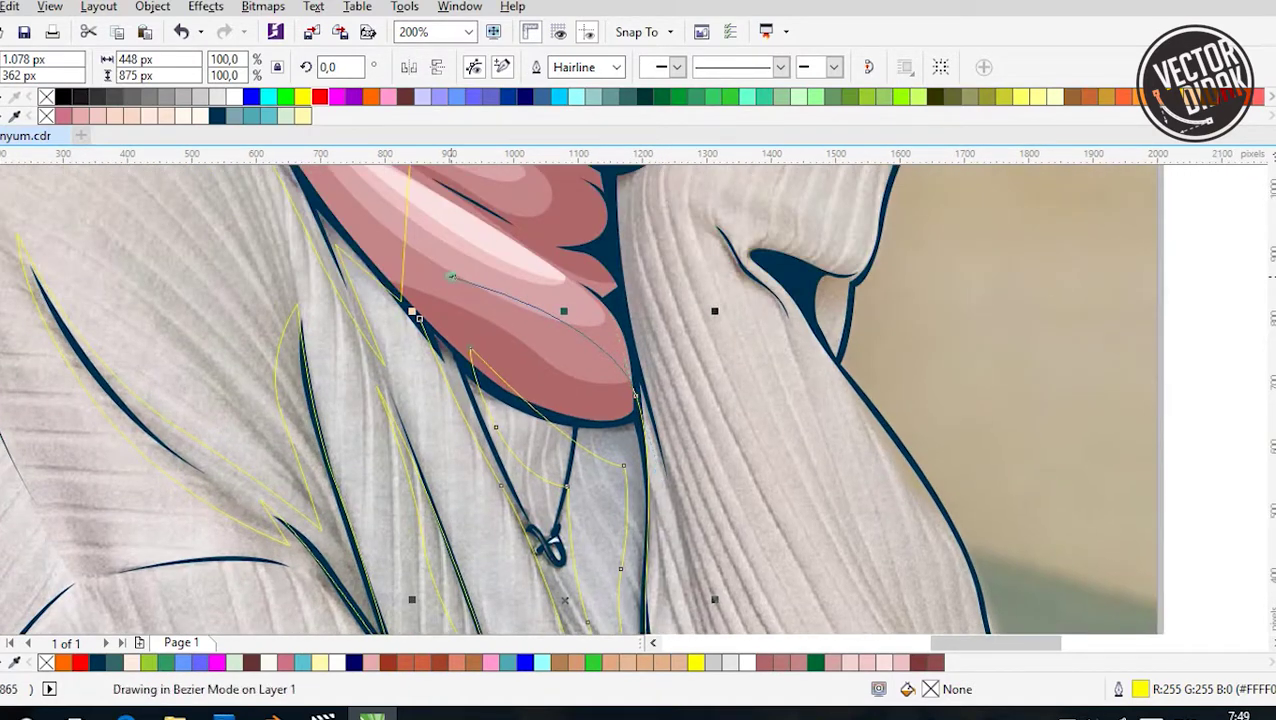
key("F3")
Draw a closed shadow outline around the folds at the raised sleeve's bottom elbow corner, about 522 px by 478 px
scroll(737, 596, "up", 1)
left_click_drag(698, 510, 698, 433)
left_click(814, 486)
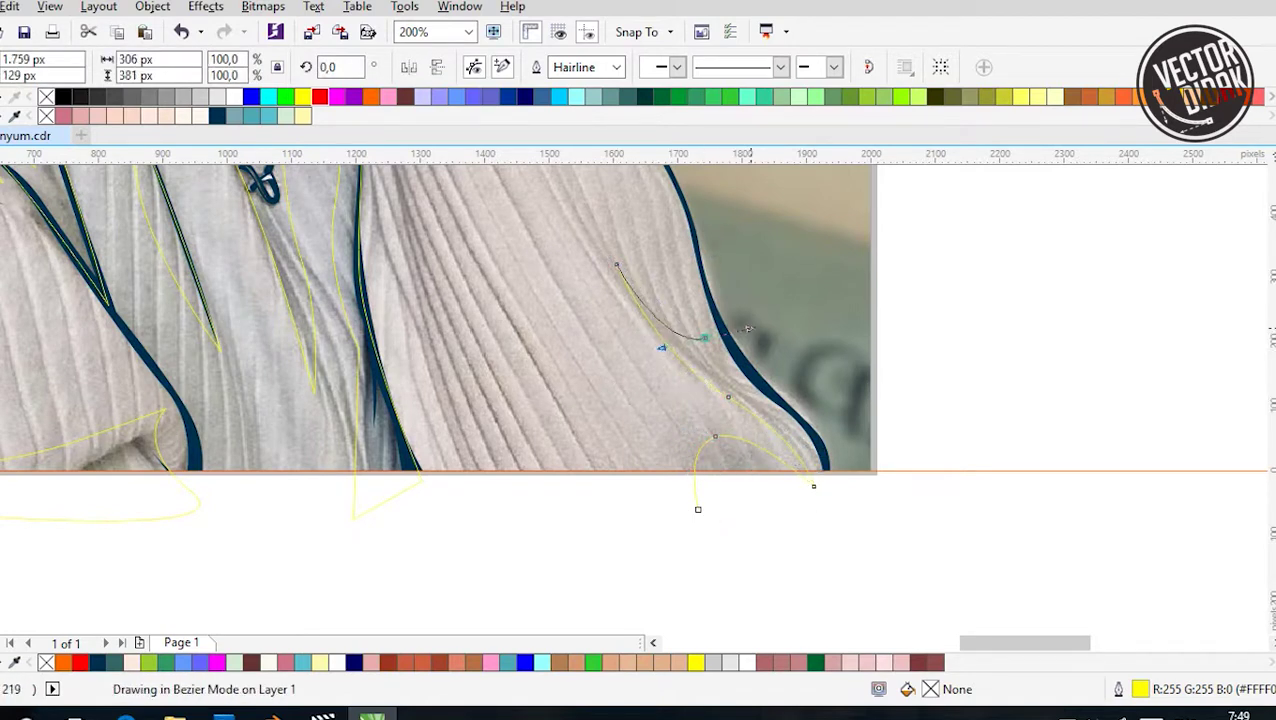
scroll(650, 615, "down", 1)
Draw a closed shadow outline around the dark cuff gap of the raised sleeve, extending past its outer edge, about 398 px by 353 px
scroll(657, 440, "up", 2)
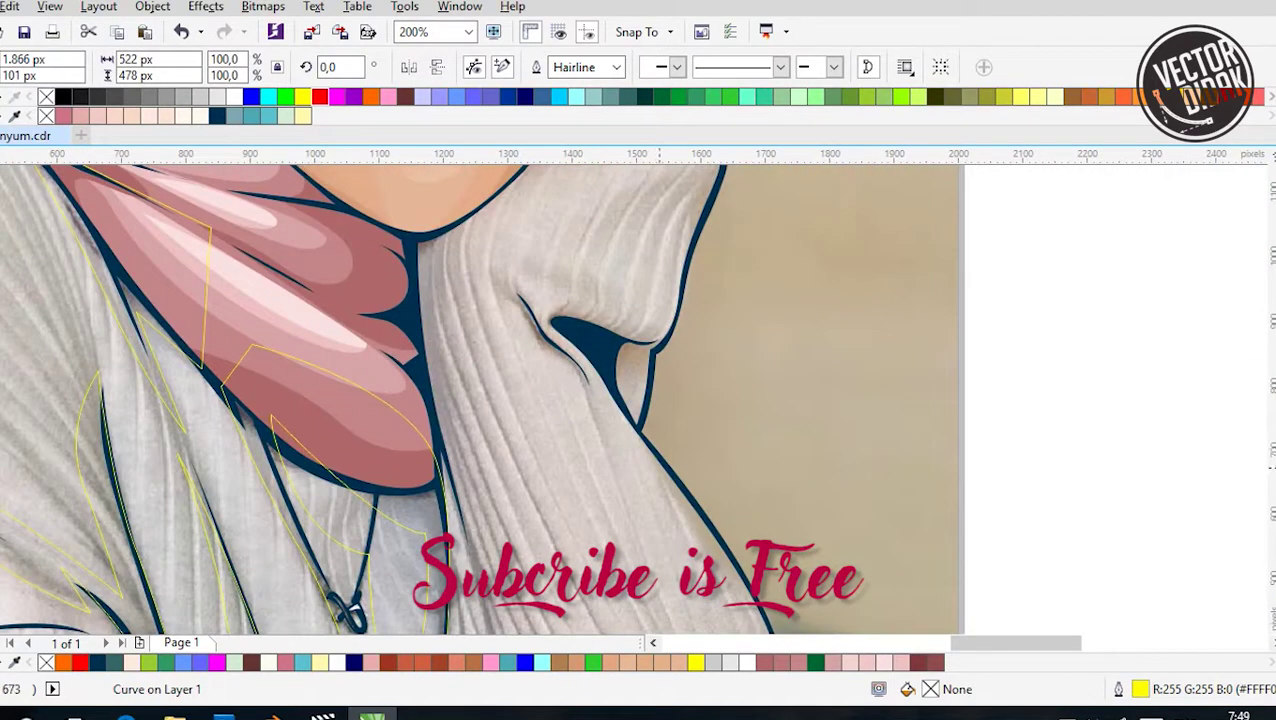
scroll(590, 367, "up", 1)
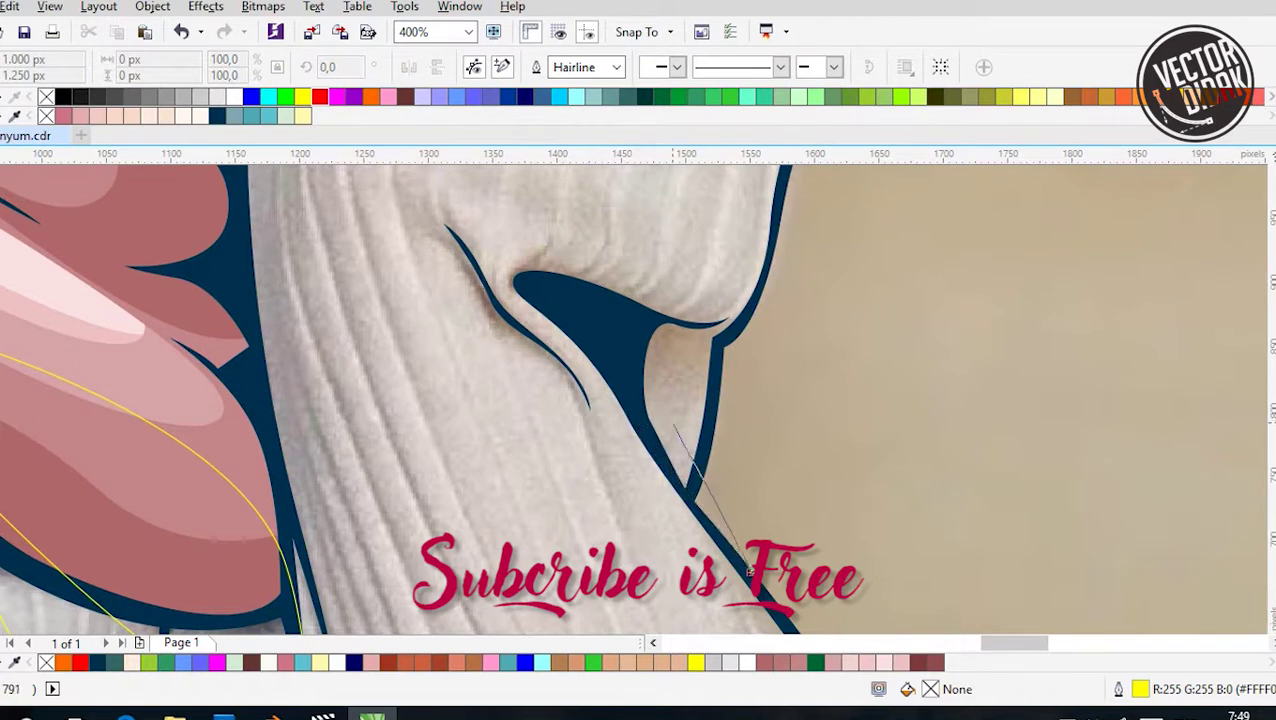
left_click(607, 339)
scroll(502, 240, "down", 1)
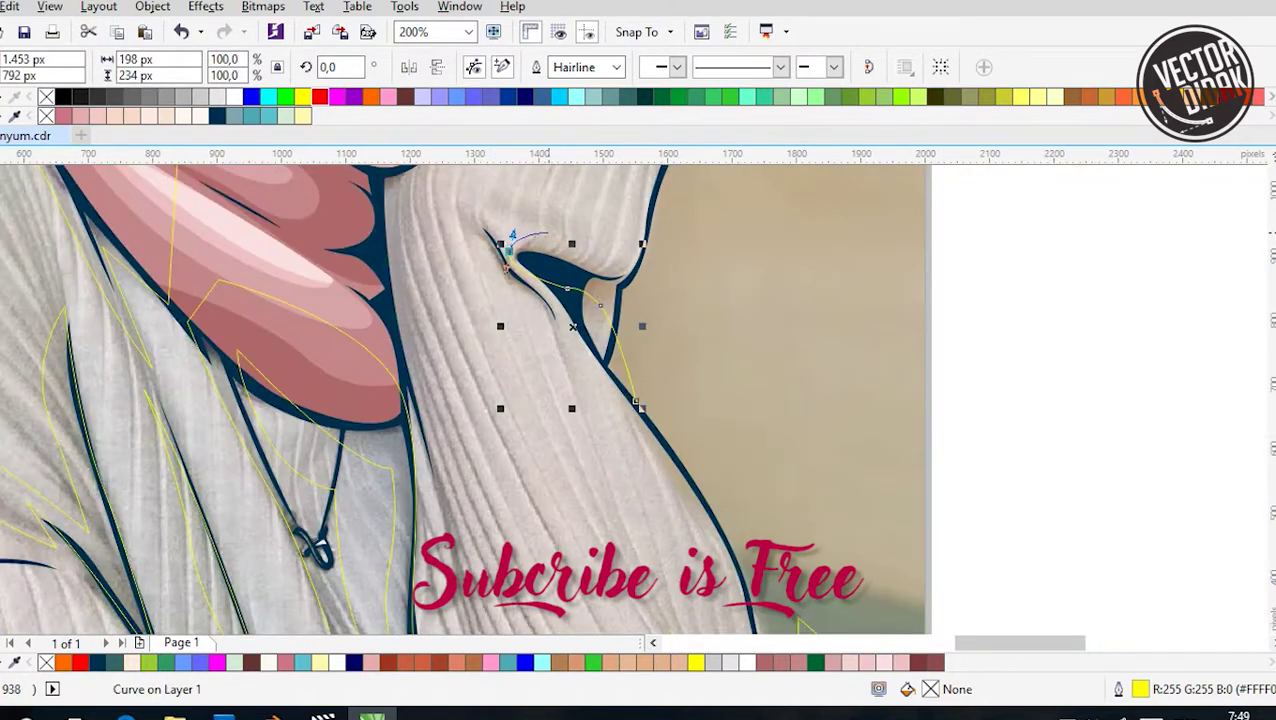
scroll(502, 300, "up", 2)
left_click(633, 368)
left_click(753, 358)
left_click_drag(717, 486, 632, 540)
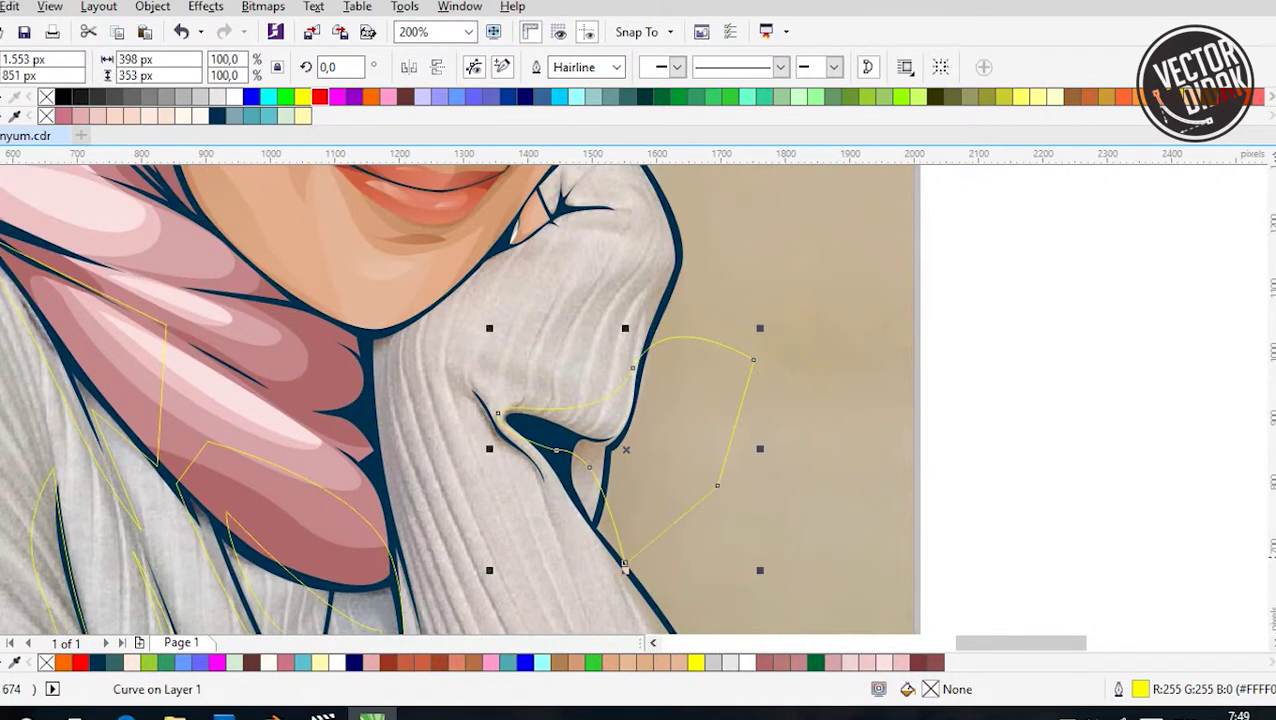
Draw a closed shadow outline down the raised sleeve's inner edge from below the chin, about 147 px by 575 px
left_click(449, 259)
scroll(449, 259, "down", 3)
left_click(457, 488)
left_click(383, 379)
left_click(372, 318)
scroll(409, 300, "up", 3)
left_click_drag(381, 296, 432, 300)
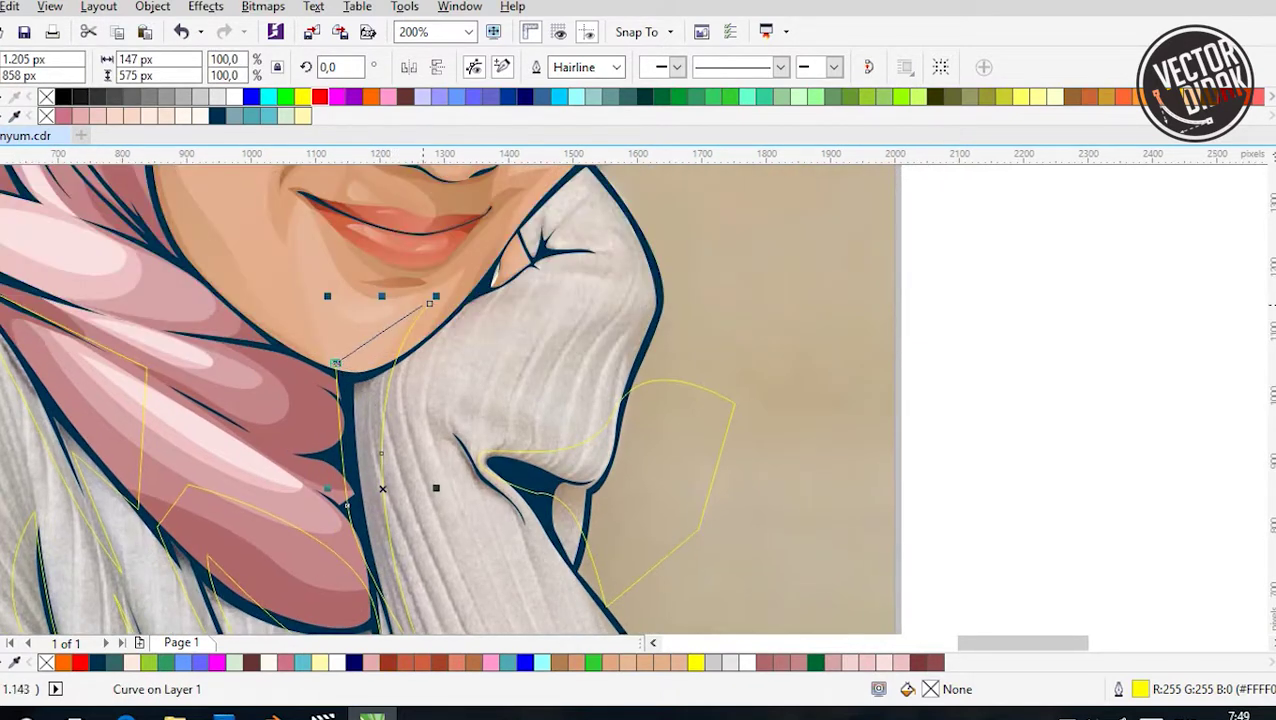
Draw a closed shadow outline around the finger and cuff creases beside the chin, about 245 px by 167 px
scroll(567, 240, "up", 2)
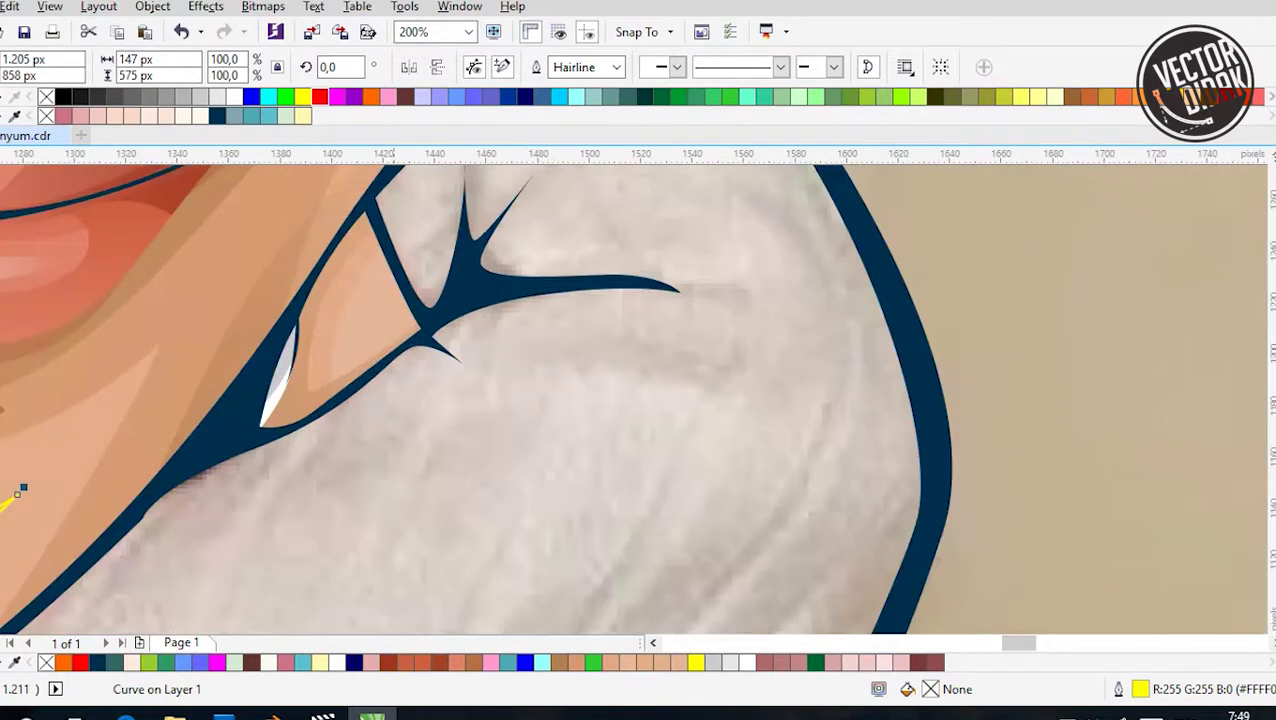
left_click_drag(382, 427, 533, 376)
left_click(698, 378)
left_click_drag(614, 322, 671, 285)
scroll(683, 300, "down", 2)
scroll(771, 374, "up", 2)
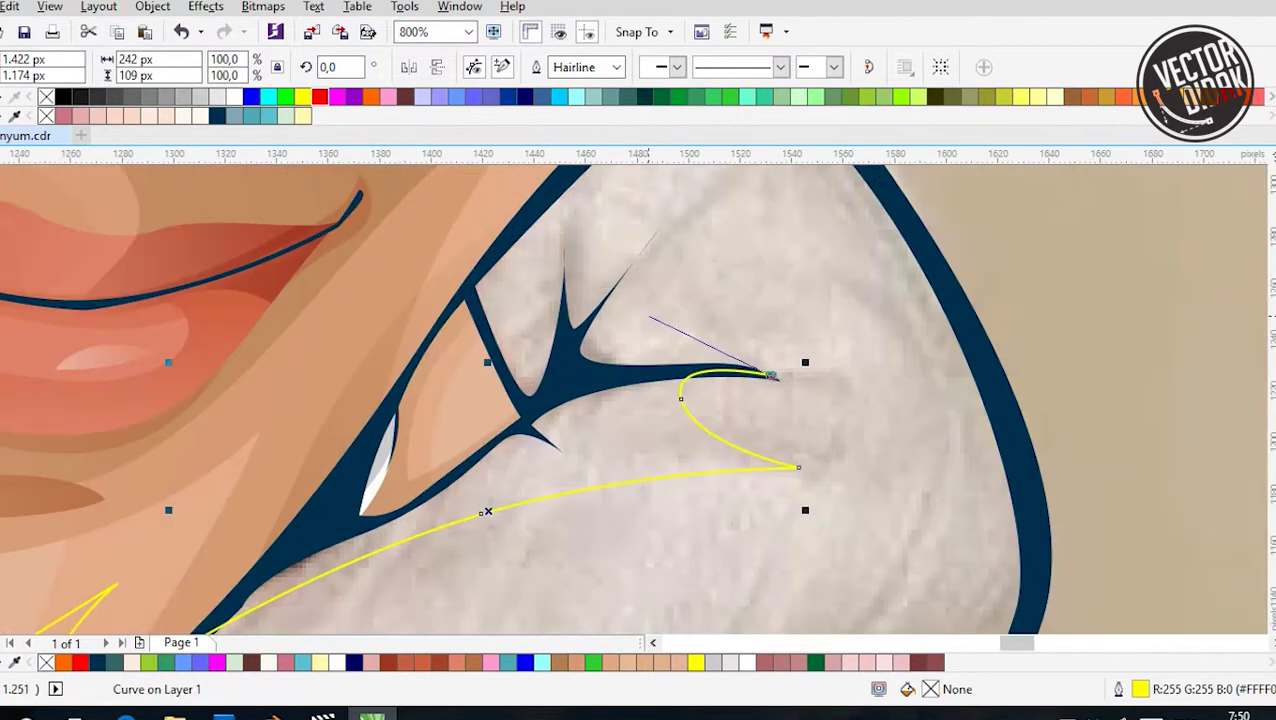
left_click(465, 270)
scroll(465, 270, "down", 1)
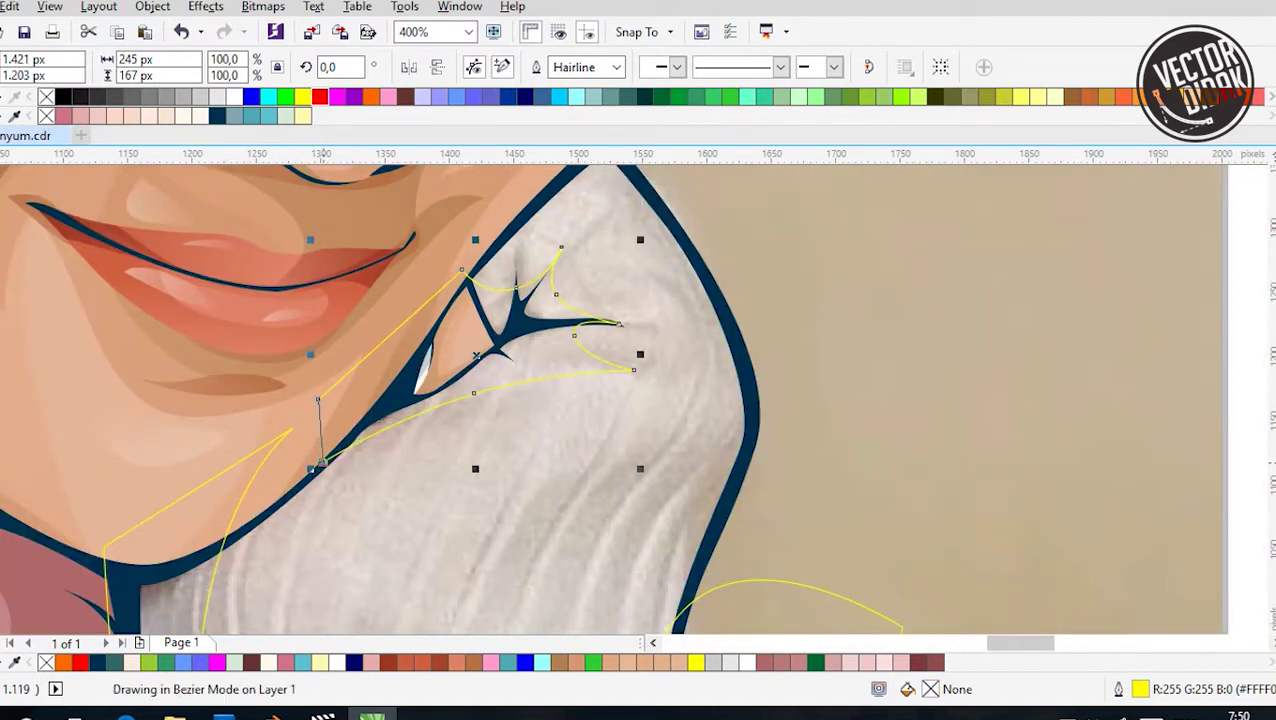
key("space")
Draw a closed shadow outline along the raised sleeve's upper outer edge, extending past its contour, about 207 px by 288 px
scroll(465, 270, "down", 1)
scroll(401, 215, "up", 1)
left_click(568, 257)
left_click_drag(700, 268, 750, 310)
left_click(760, 530)
left_click_drag(840, 360, 570, 256)
scroll(733, 283, "down", 2)
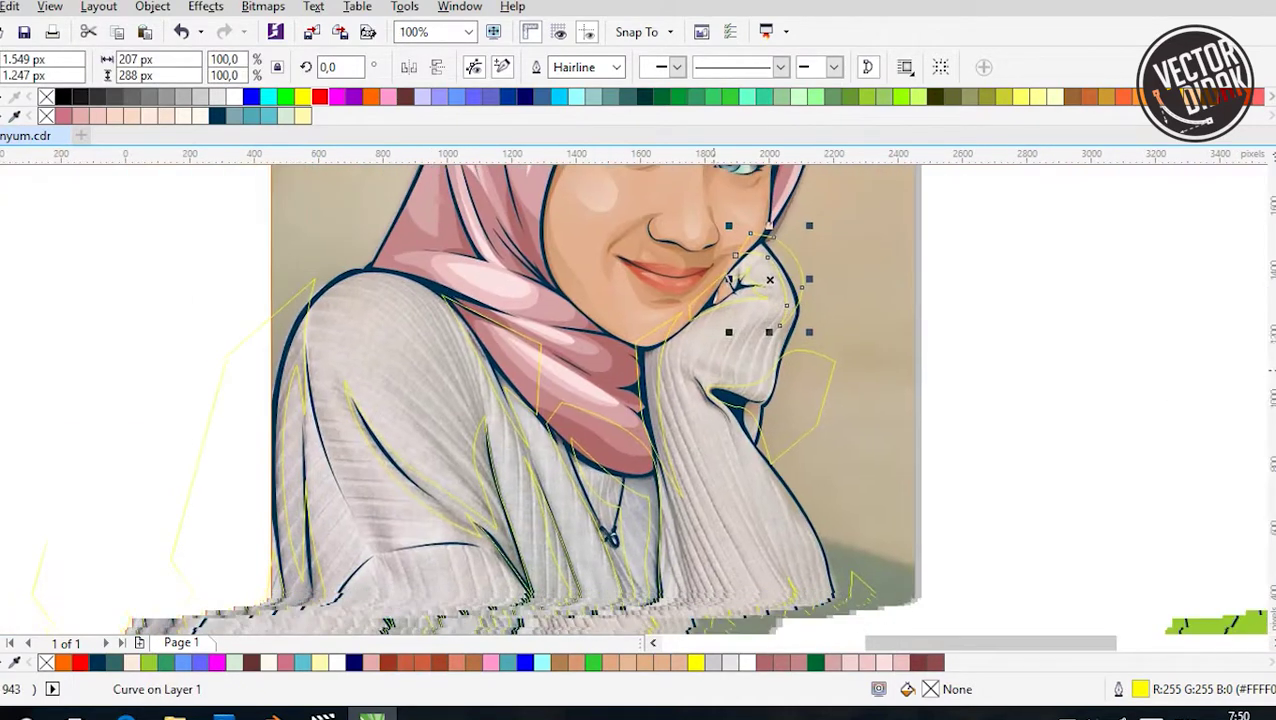
Fill the lowered sleeve's shadow outlines teal and combine them with the neighbouring fold outlines into one curve
scroll(731, 280, "down", 3)
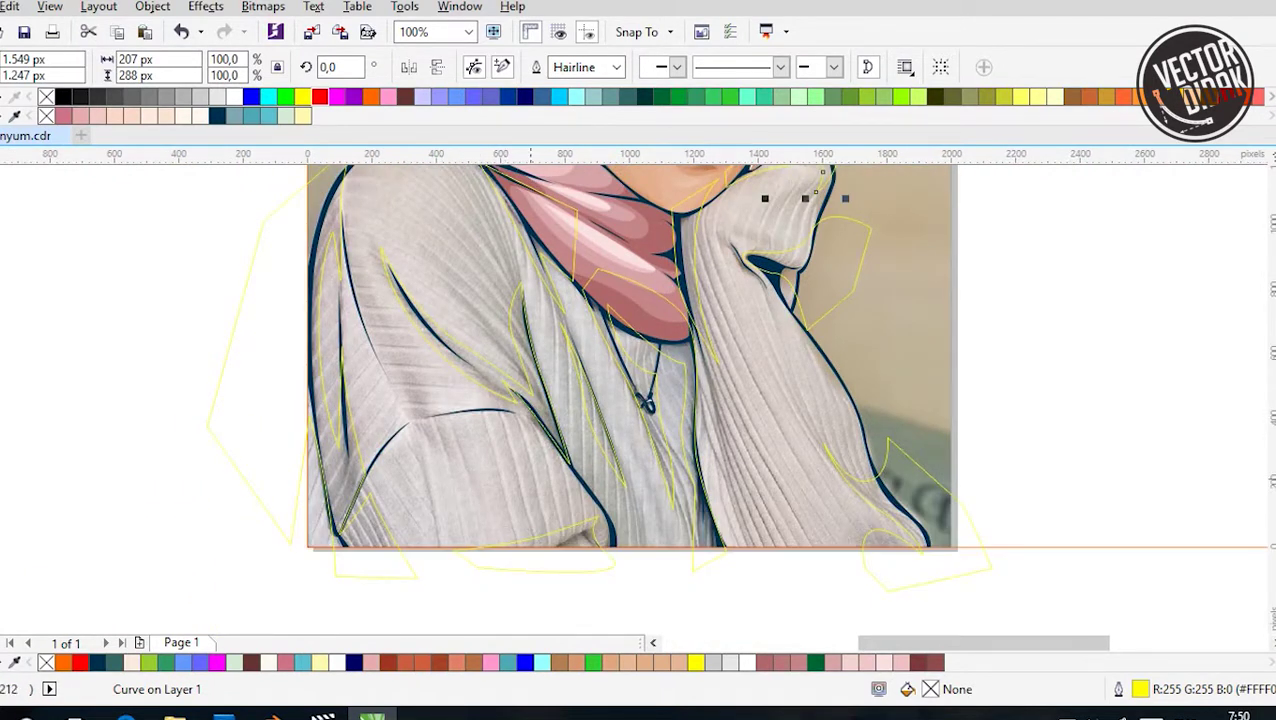
left_click(40, 157)
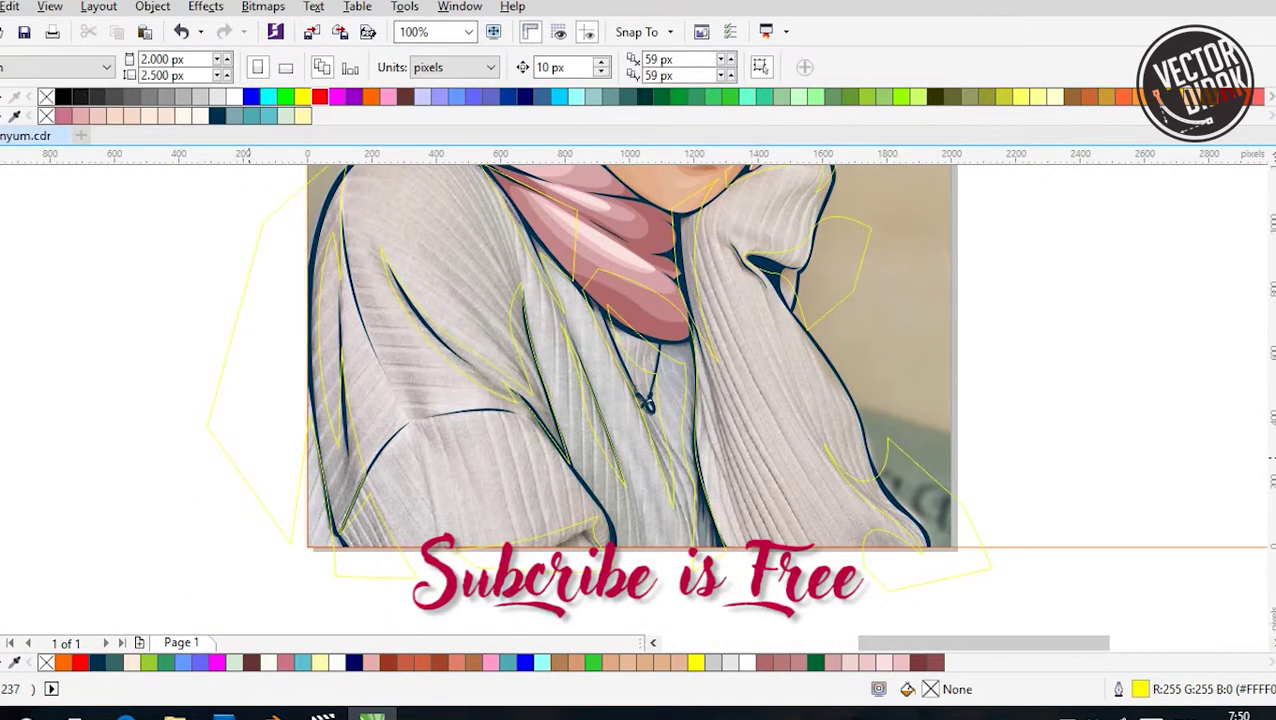
left_click(260, 380)
scroll(560, 520, "up", 2)
left_click(554, 530, "shift")
scroll(560, 520, "down", 2)
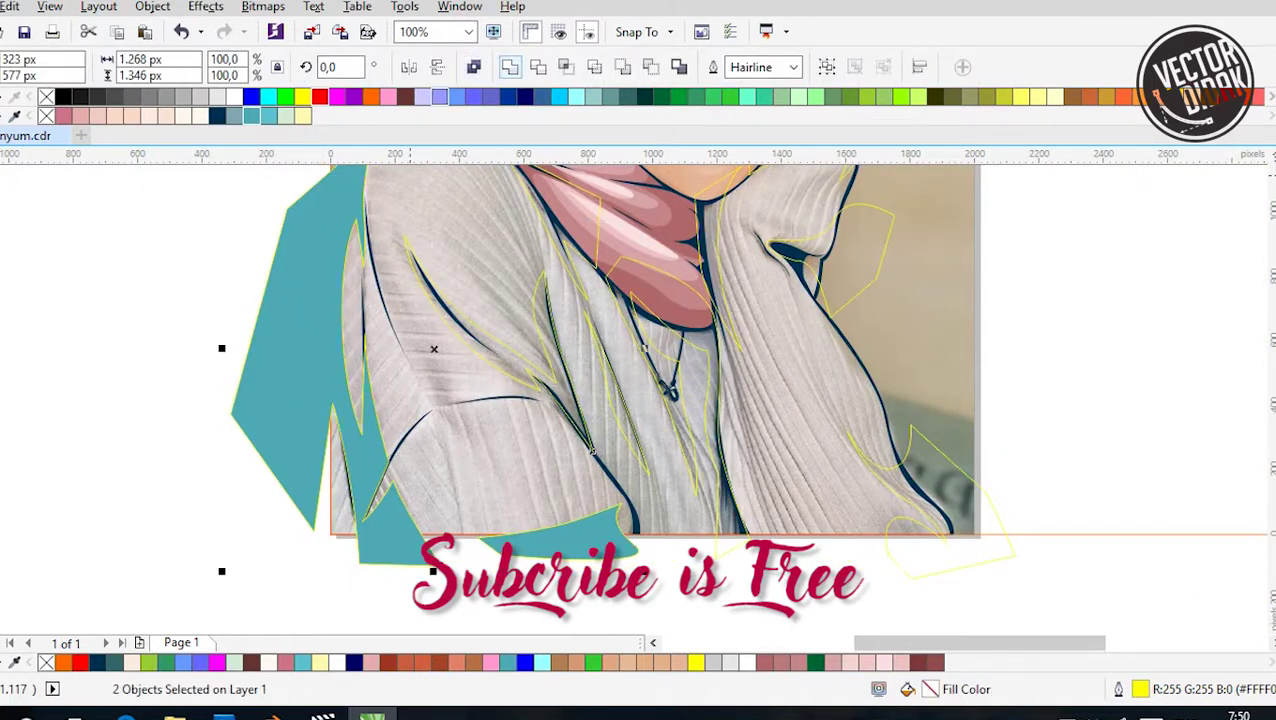
key("ctrl+l")
key("ctrl+z")
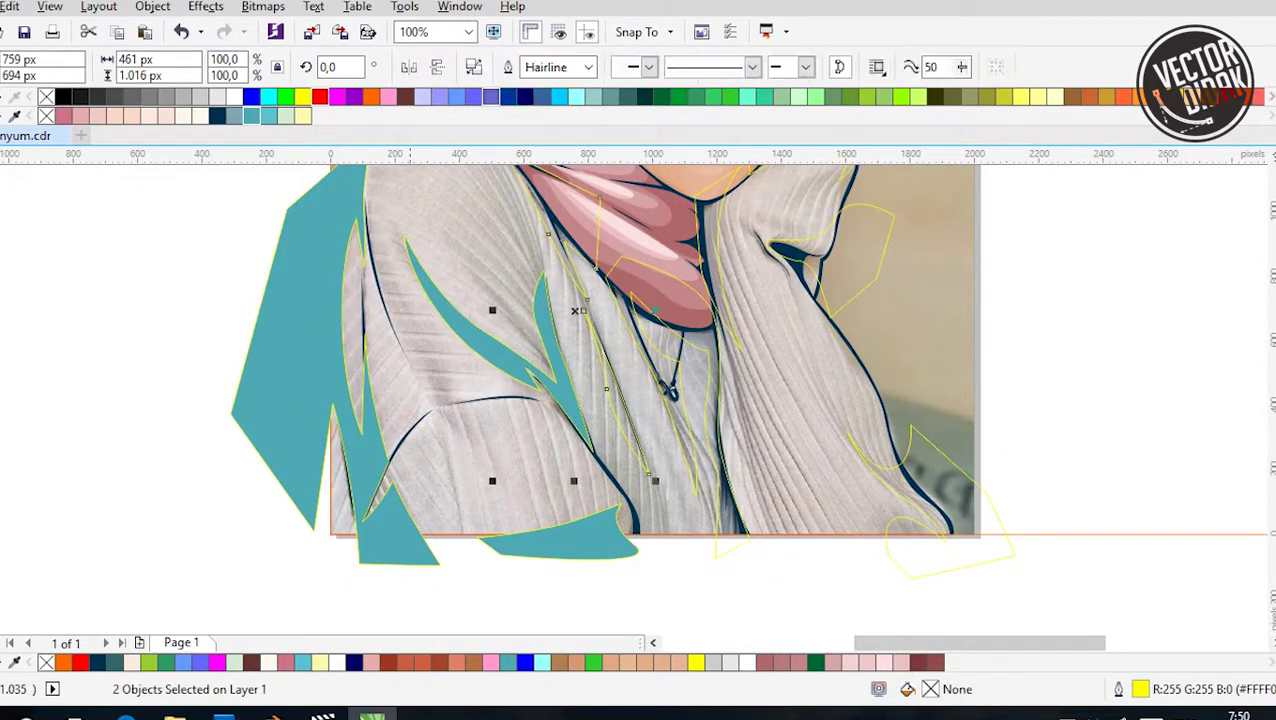
key("ctrl+l")
Combine the chest, cuff-gap and elbow shadow outlines with the teal sweater shadow
left_click(730, 548)
left_click(300, 400, "shift")
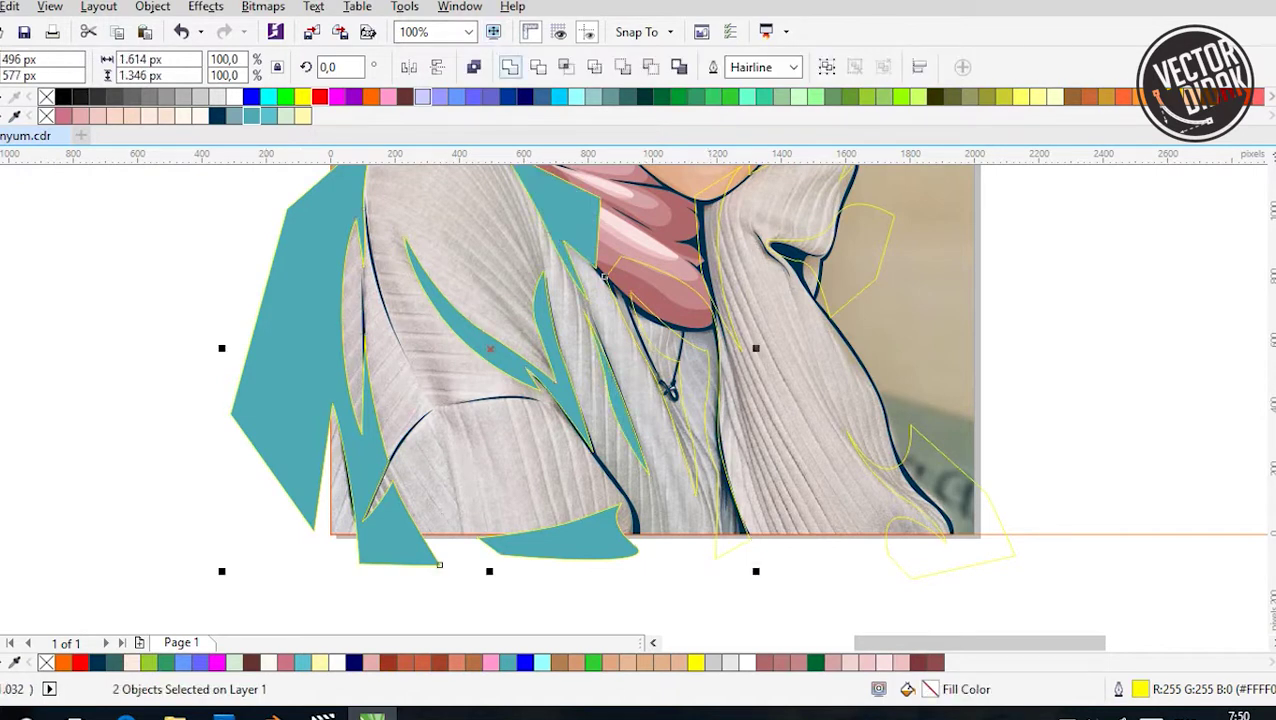
key("ctrl+l")
left_click(880, 230)
left_click(950, 545, "shift")
left_click(300, 400, "shift")
key("ctrl+l")
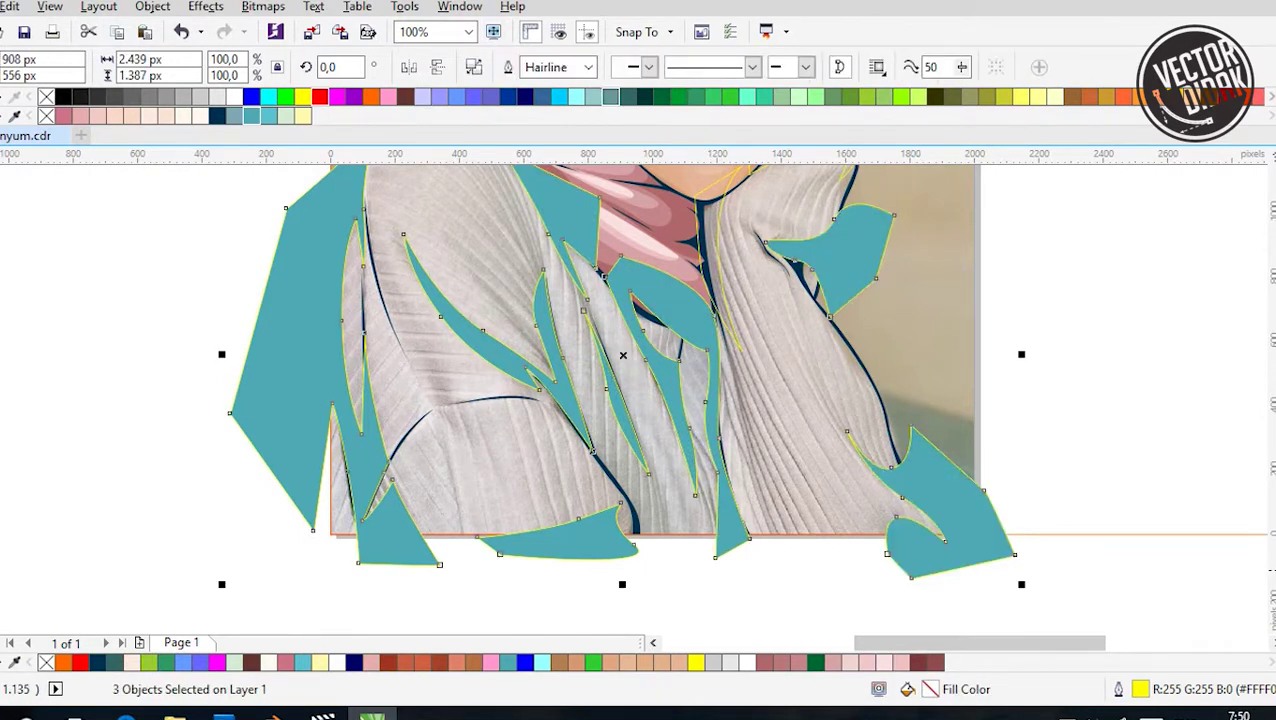
Add the raised sleeve's upper outlines to the combined shadow and clip it to the sweater by intersection, deleting the leftover original
key("Escape")
scroll(640, 400, "up", 3)
left_click(730, 352)
left_click(730, 352, "shift")
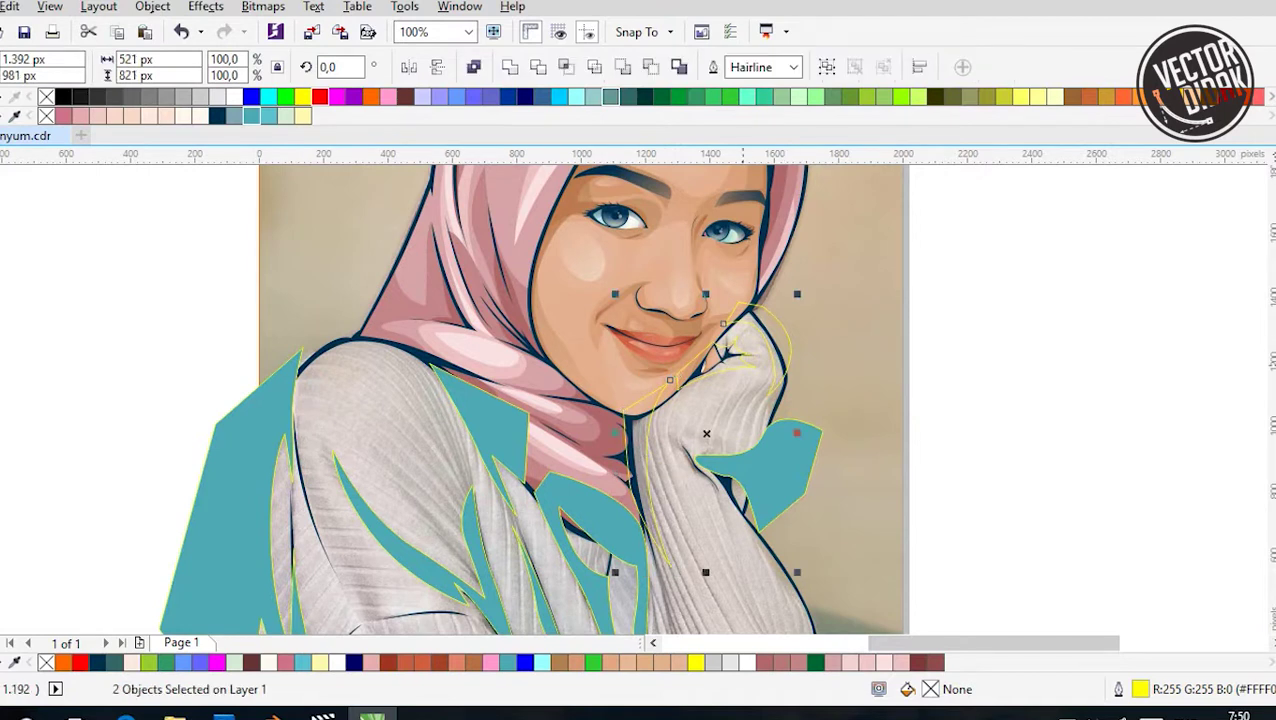
left_click(730, 352, "shift")
scroll(730, 352, "down", 2)
scroll(700, 480, "up", 2)
left_click(565, 66)
key("Delete")
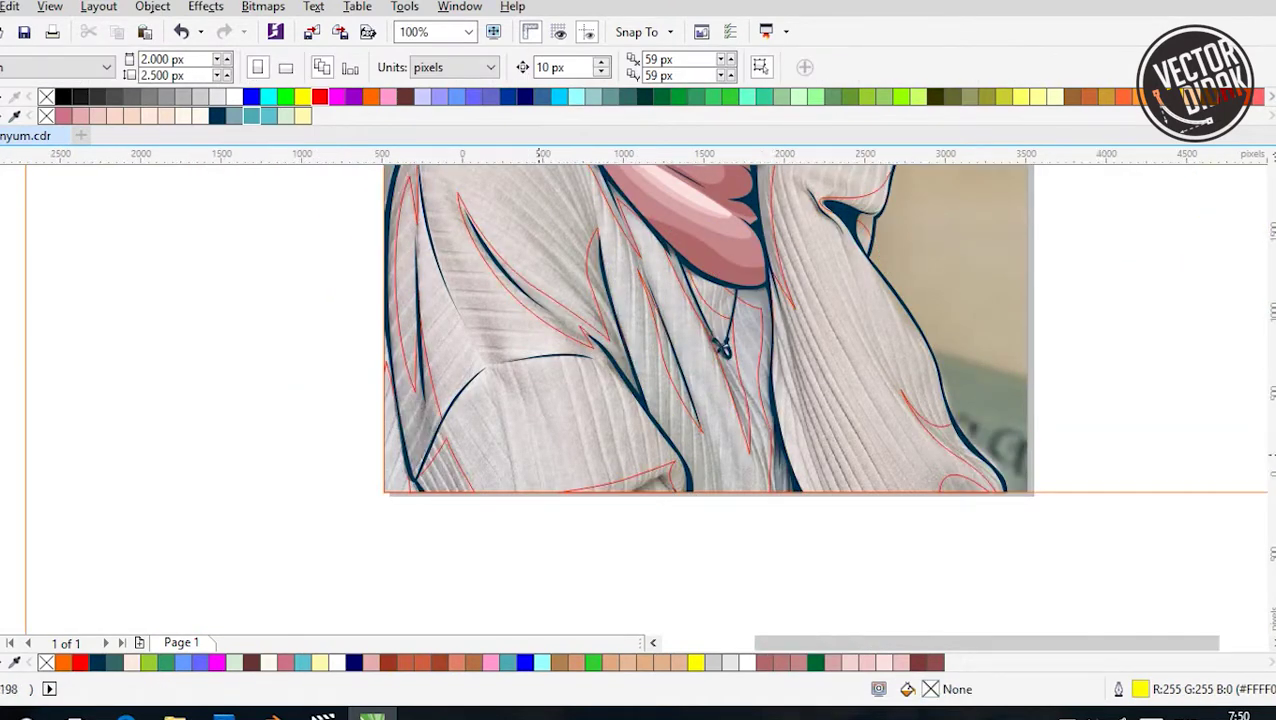
Fill the clipped sweater shadow with grey #B3B3B3
scroll(560, 457, "down", 2)
scroll(441, 381, "up", 2)
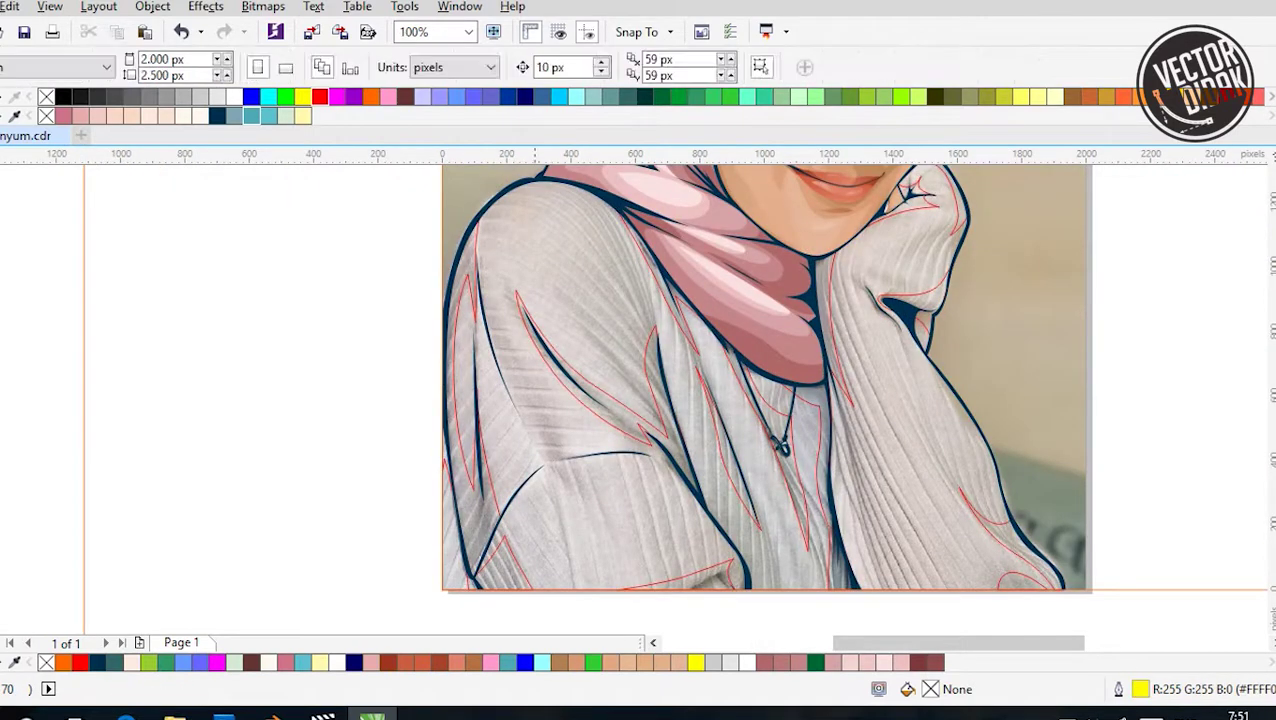
left_click(441, 381)
left_click(195, 97)
key("Escape")
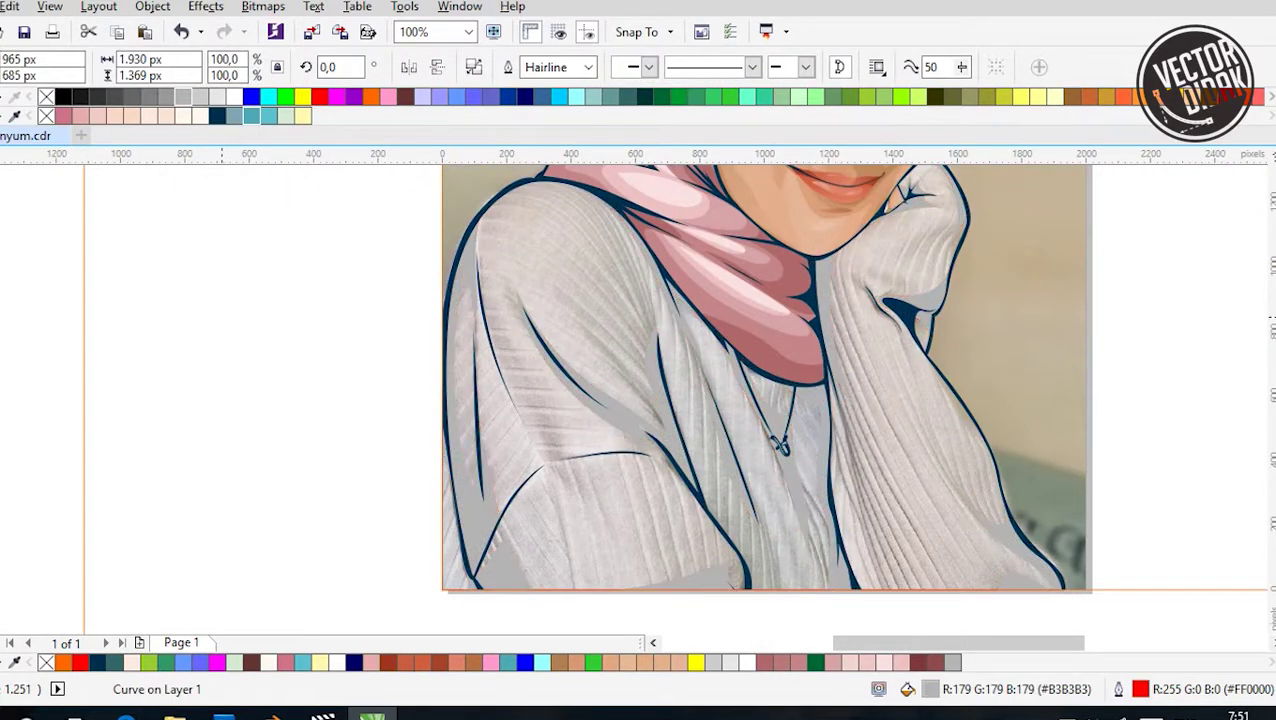
Draw a closed fold outline from the lowered sleeve's shoulder down along the diagonal crease and back up, about 331 px by 673 px
scroll(557, 210, "up", 2)
left_click(565, 201)
key("ctrl+z")
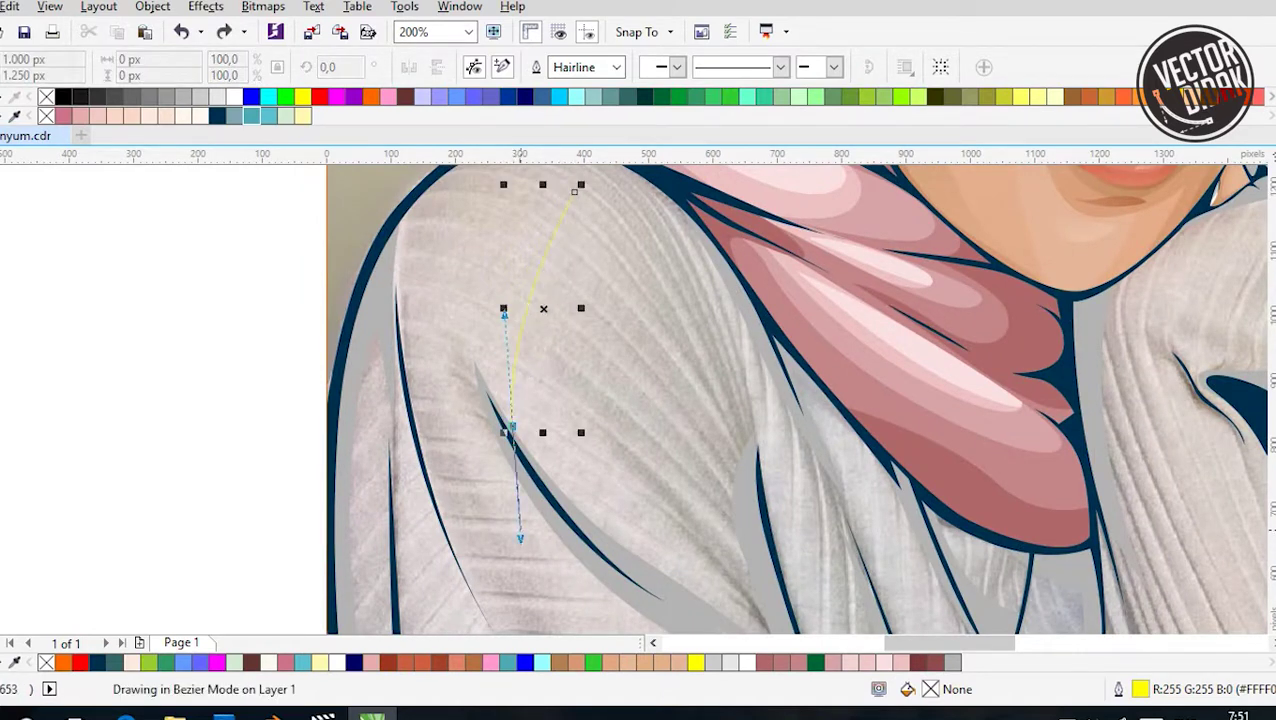
left_click_drag(519, 538, 519, 538)
scroll(600, 400, "down", 3)
scroll(600, 400, "right", 2)
left_click(365, 234)
left_click_drag(590, 438, 750, 495)
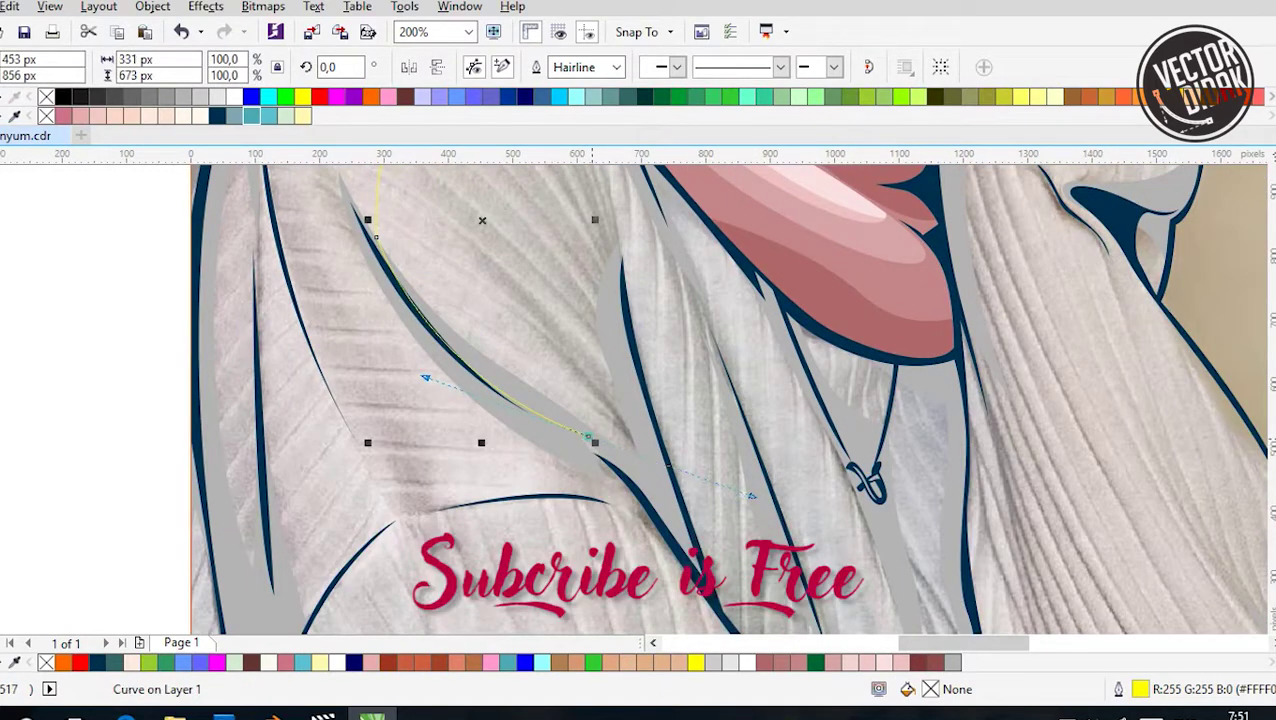
scroll(750, 495, "down", 2)
scroll(480, 400, "up", 2)
left_click_drag(433, 299, 476, 400)
scroll(486, 545, "down", 1)
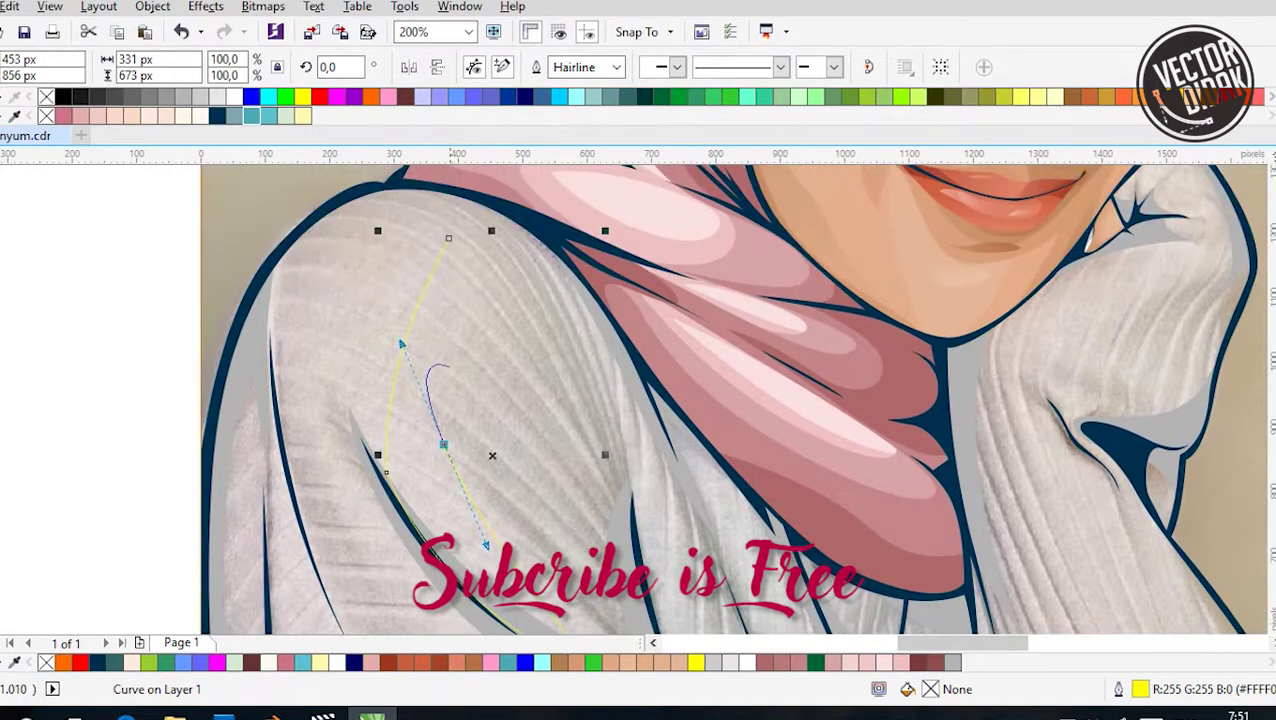
scroll(437, 271, "down", 1)
scroll(380, 230, "down", 1)
scroll(345, 212, "up", 1)
Draw a closed fold outline down the lowered sleeve's long outer crease and around the elbow line, about 244 px by 675 px
left_click(337, 210)
scroll(452, 512, "down", 2)
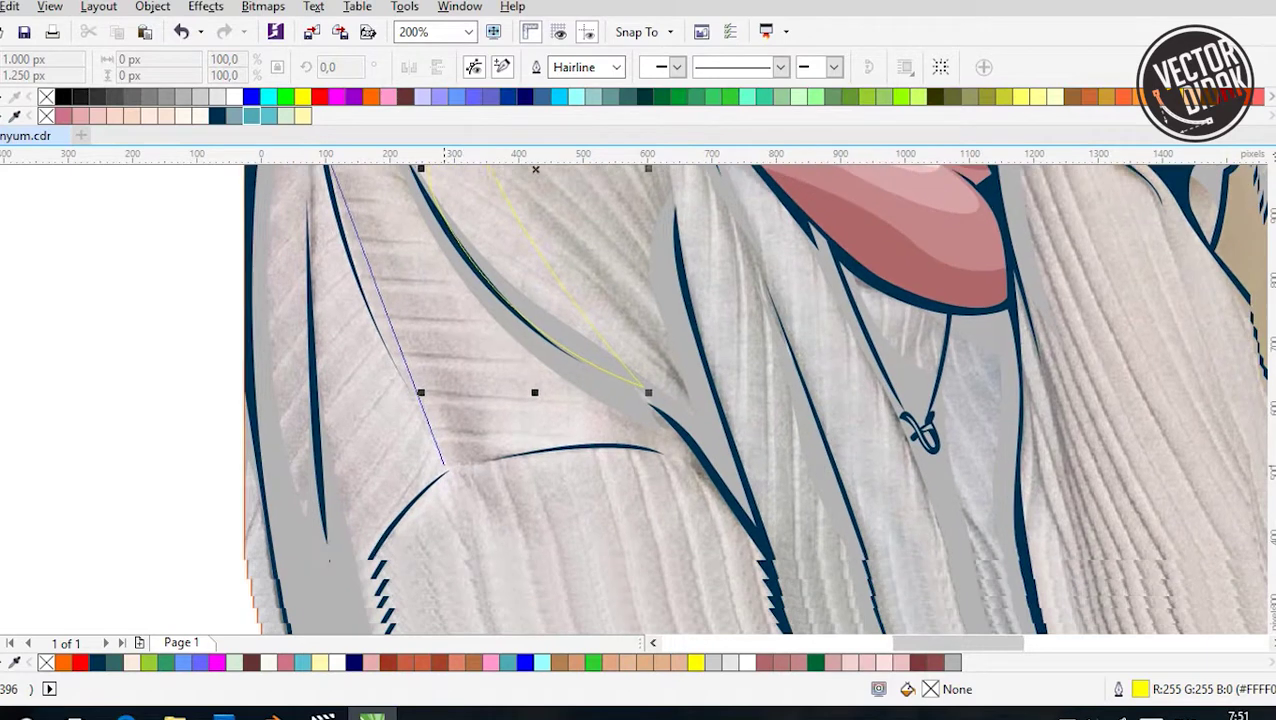
left_click_drag(440, 408, 537, 551)
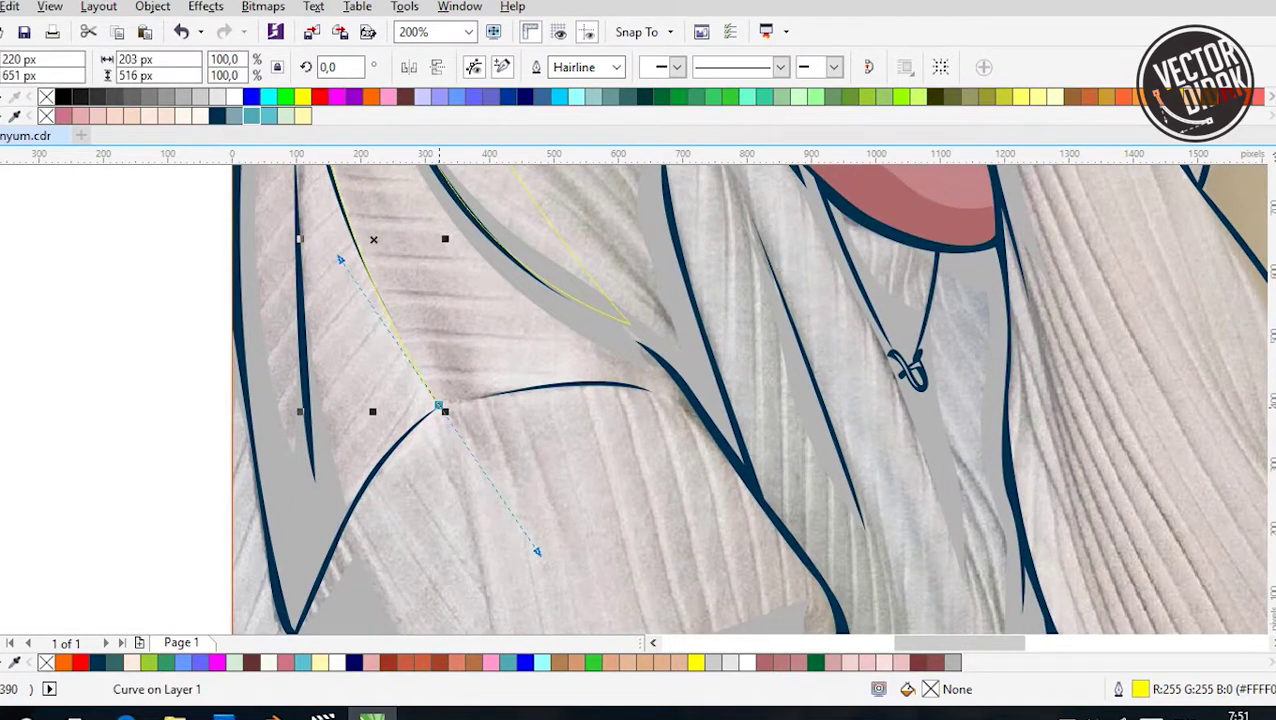
scroll(444, 410, "down", 1)
scroll(444, 316, "up", 1)
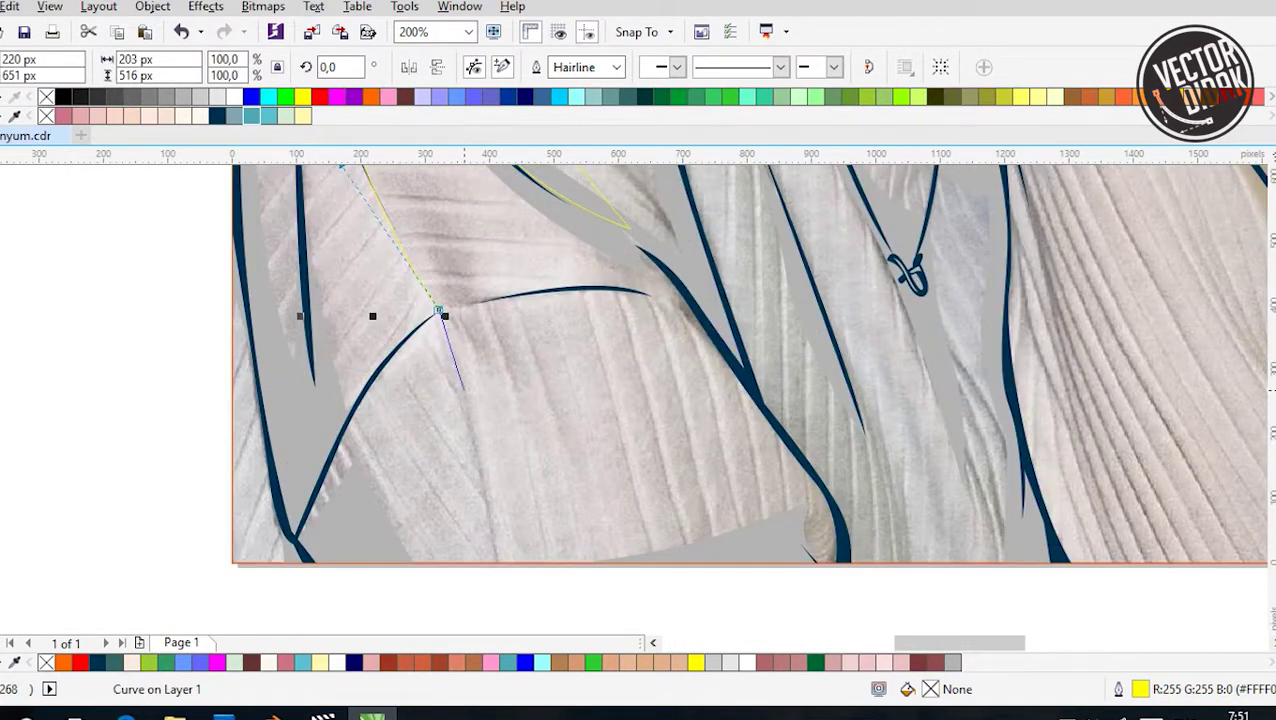
left_click_drag(352, 412, 334, 450)
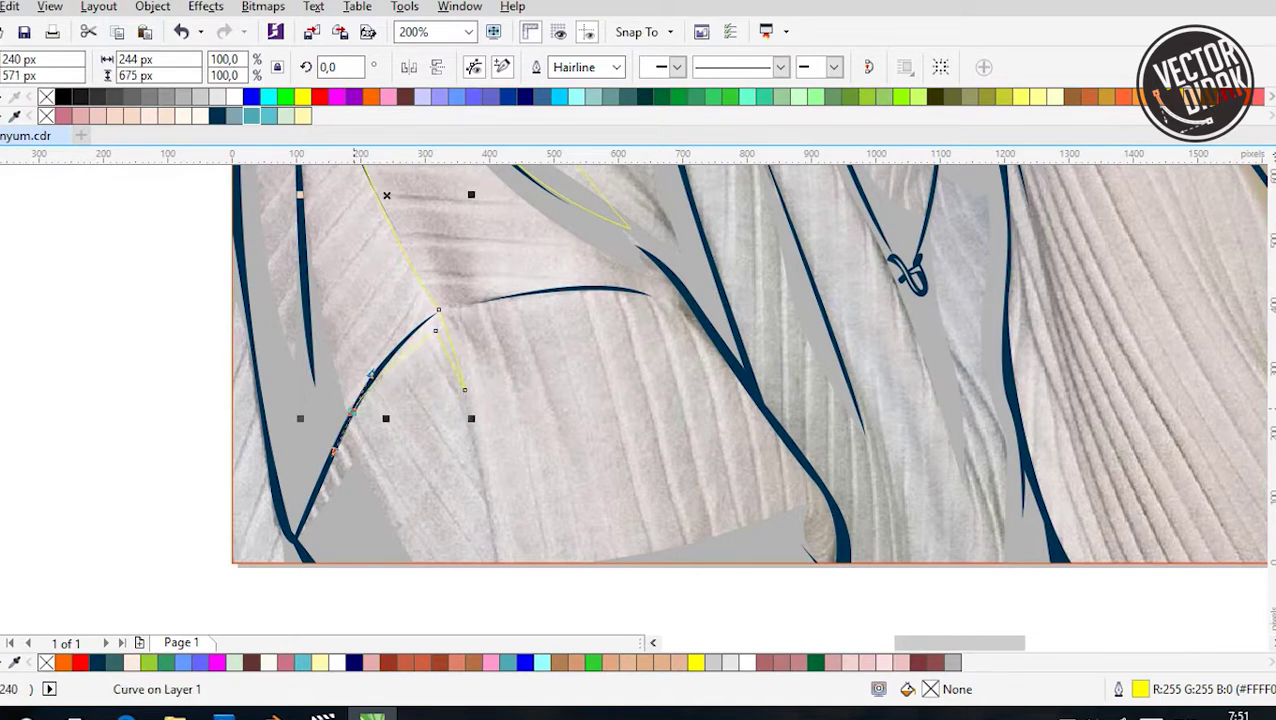
scroll(444, 420, "down", 1)
scroll(314, 228, "up", 1)
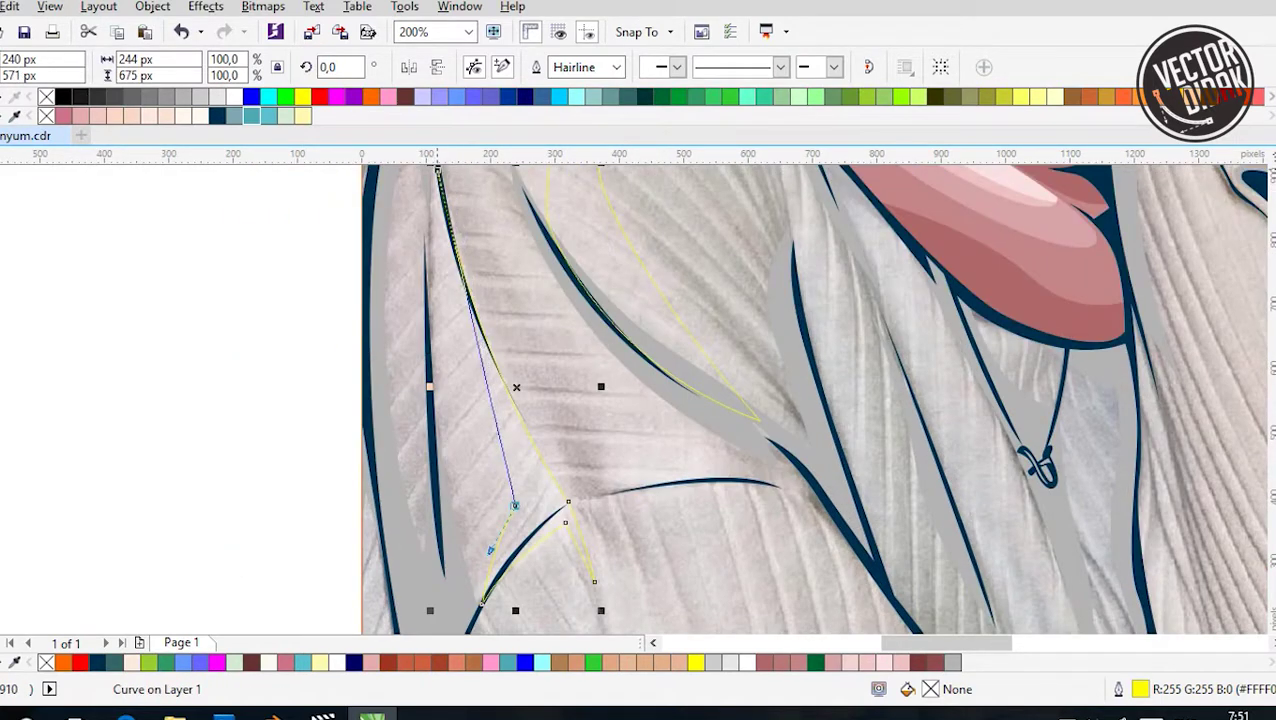
scroll(514, 505, "down", 1)
scroll(480, 210, "up", 1)
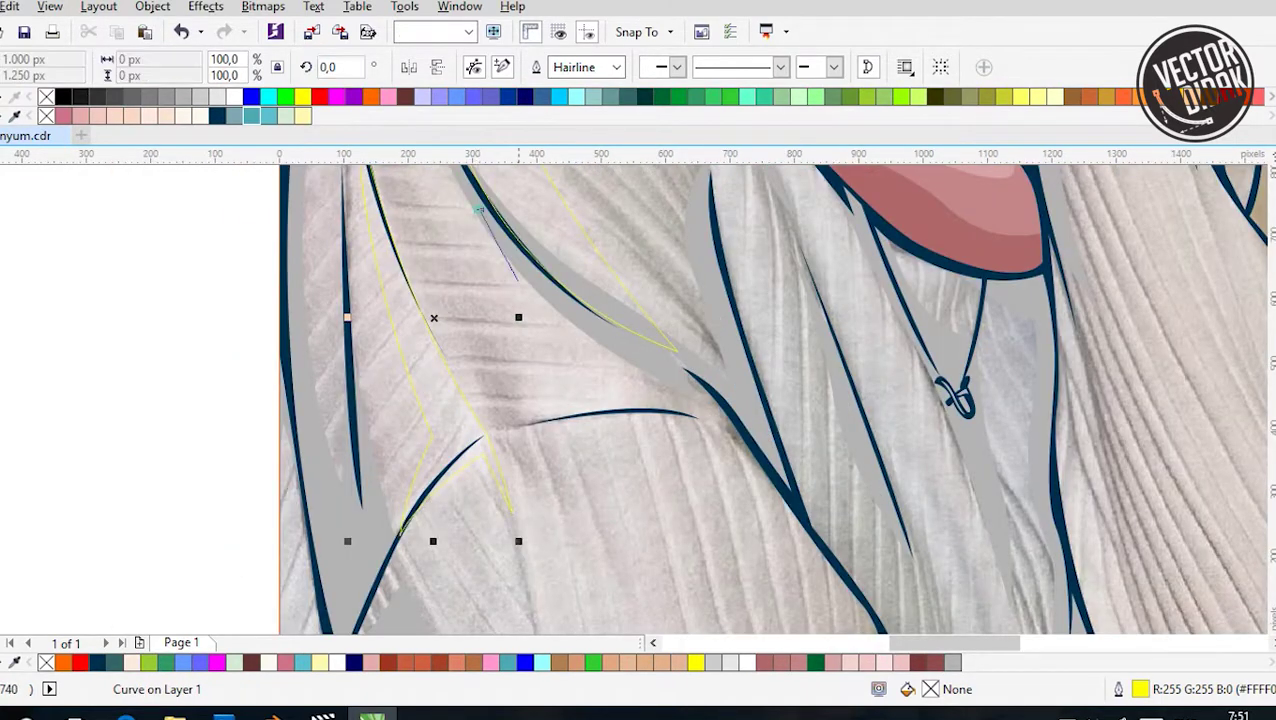
Draw a closed fold outline between the diagonal crease and the horizontal elbow line, about 289 px by 392 px
scroll(480, 205, "up", 1)
scroll(482, 175, "down", 1)
left_click_drag(566, 421, 609, 500)
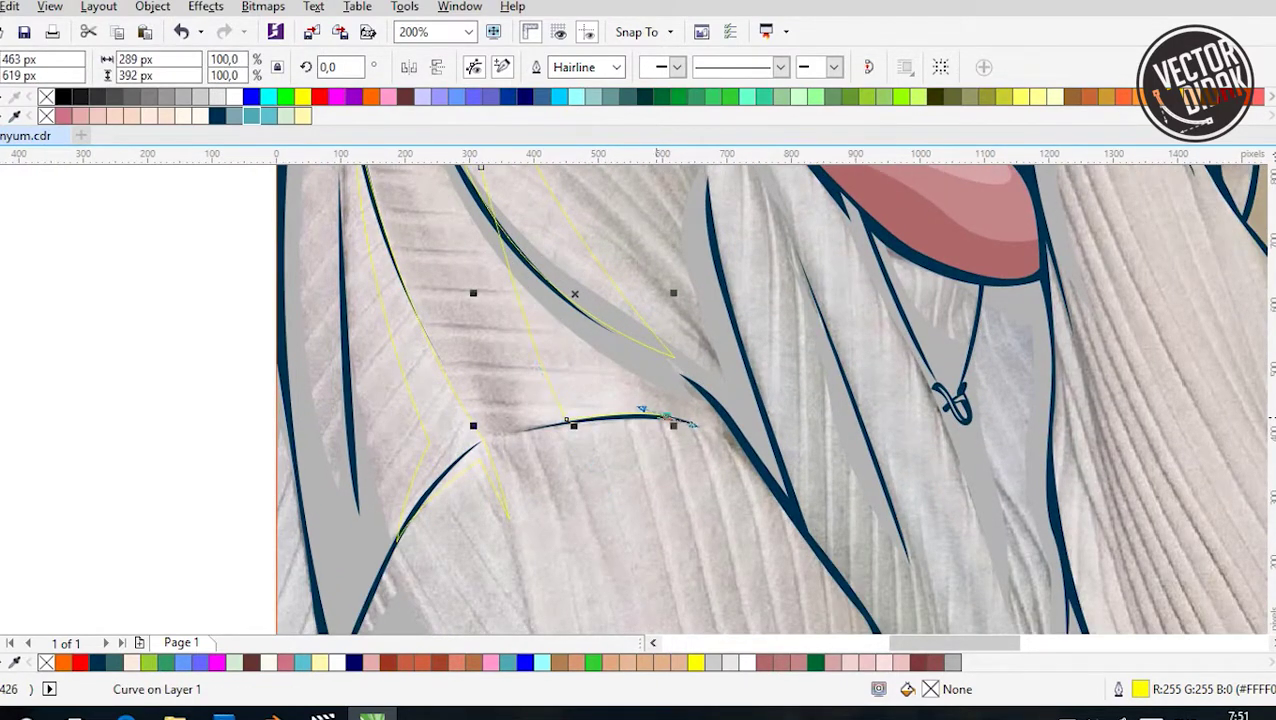
scroll(551, 370, "up", 1)
left_click_drag(551, 370, 538, 334)
scroll(481, 285, "down", 1)
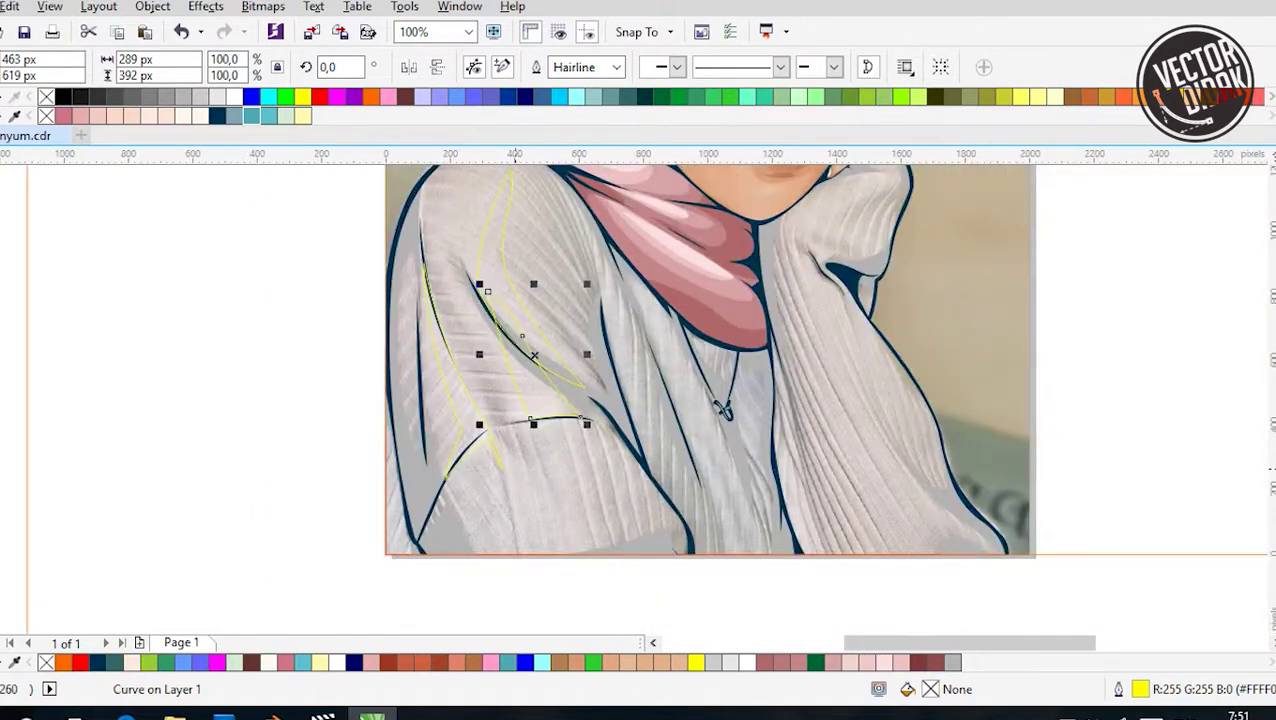
Draw a closed outline across the lowered forearm from the elbow fold to below the hem, about 458 px by 367 px
scroll(512, 625, "up", 1)
left_click(484, 295)
left_click(529, 510)
left_click(717, 532)
left_click(779, 472)
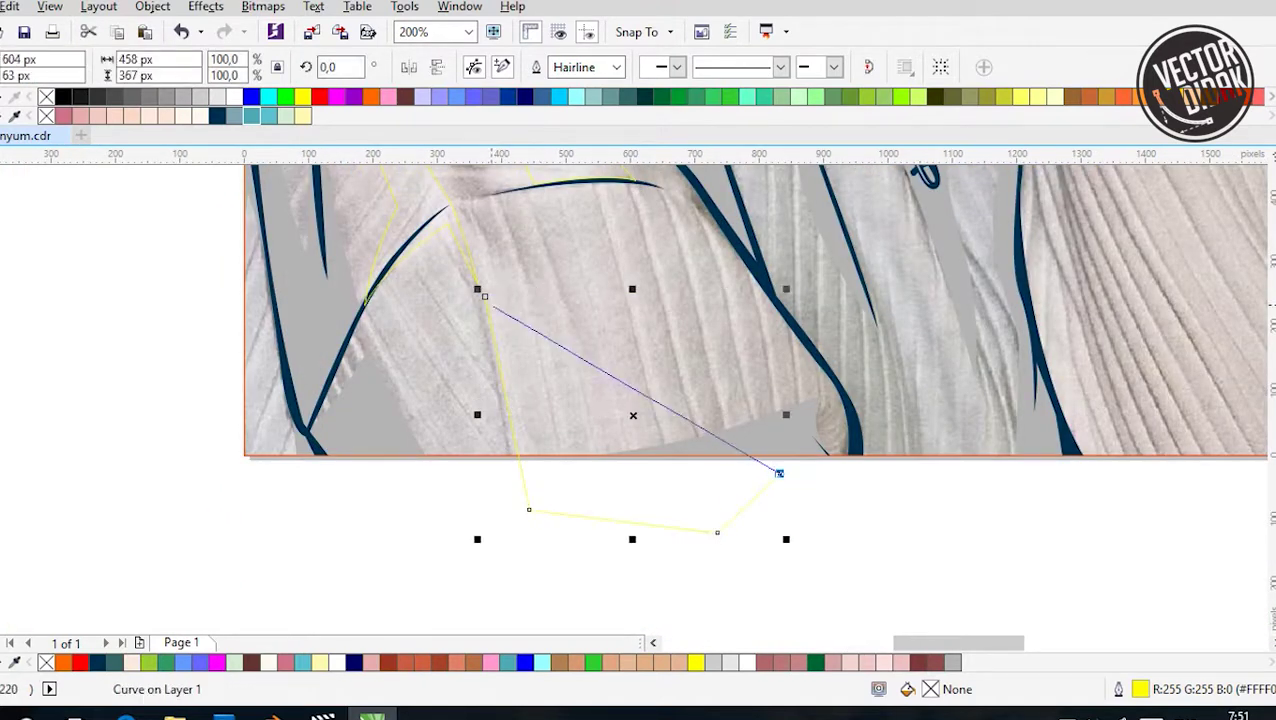
left_click(484, 295)
scroll(484, 295, "down", 2)
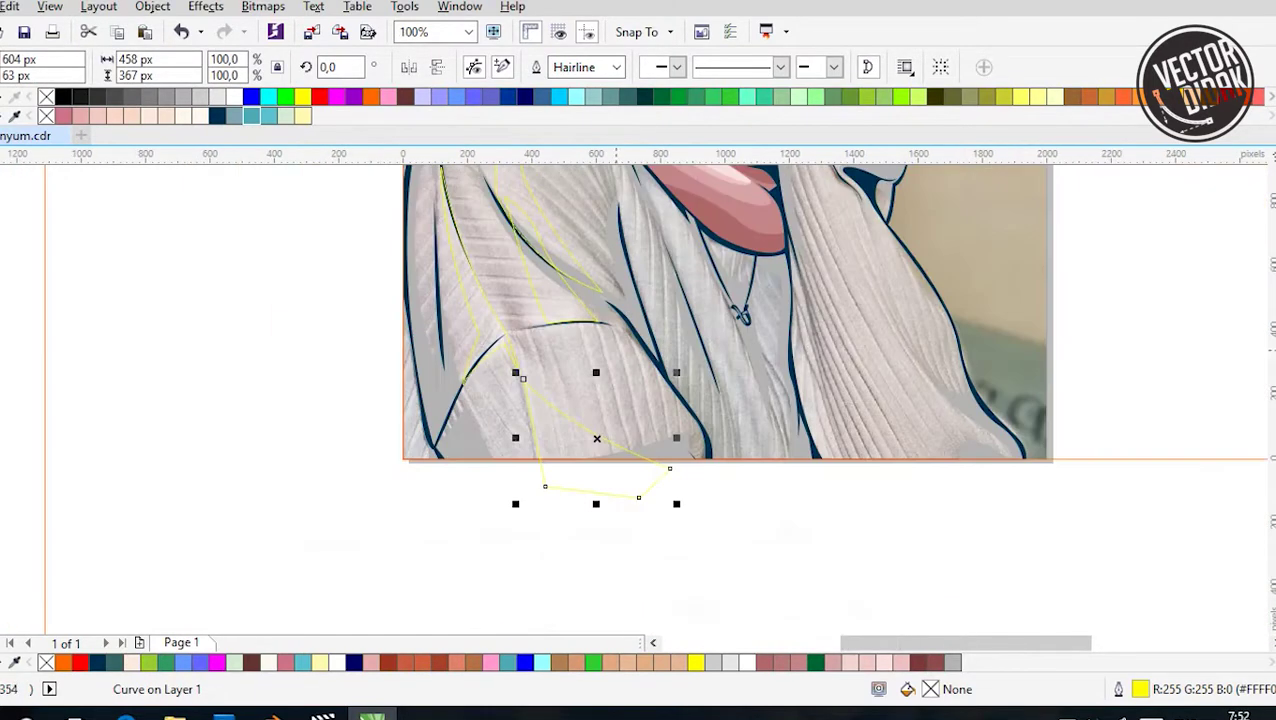
Draw a narrow closed fold outline down the chest from the hijab's edge beside the lowered sleeve, about 184 px by 761 px
scroll(829, 612, "up", 2)
left_click_drag(550, 280, 571, 280)
scroll(599, 373, "down", 2)
scroll(613, 531, "down", 2)
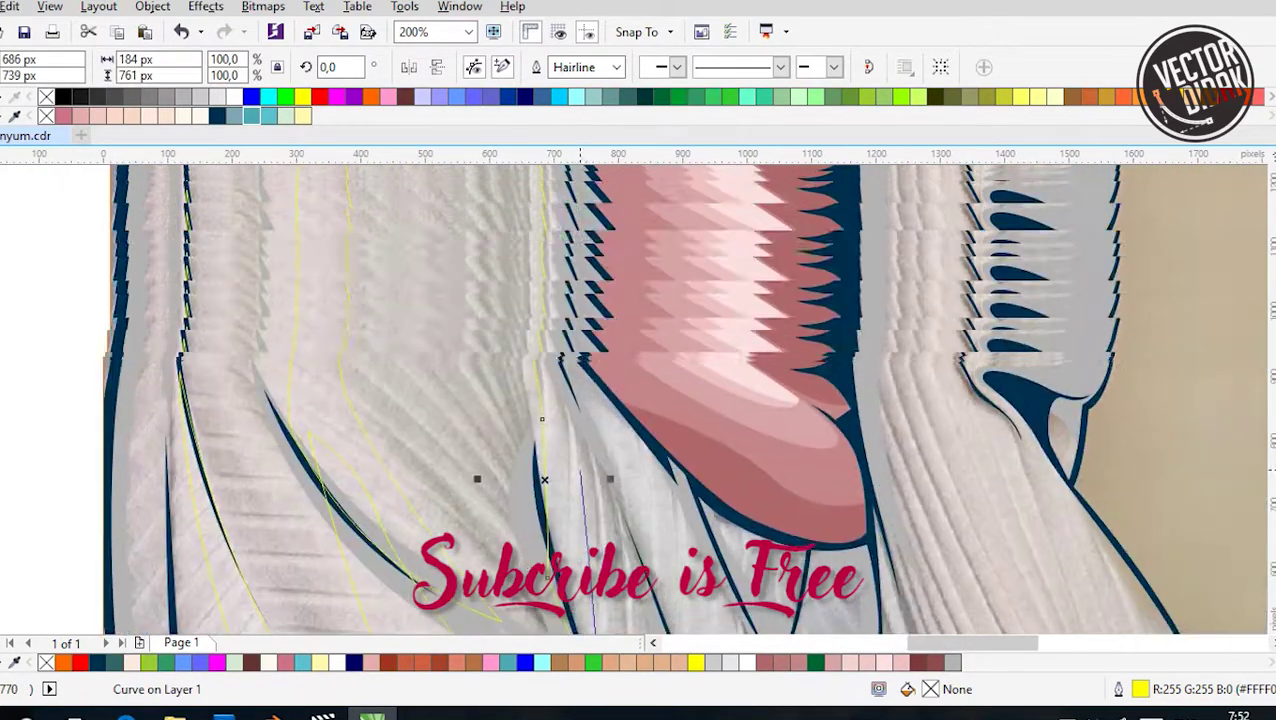
scroll(613, 531, "up", 2)
scroll(640, 400, "down", 1)
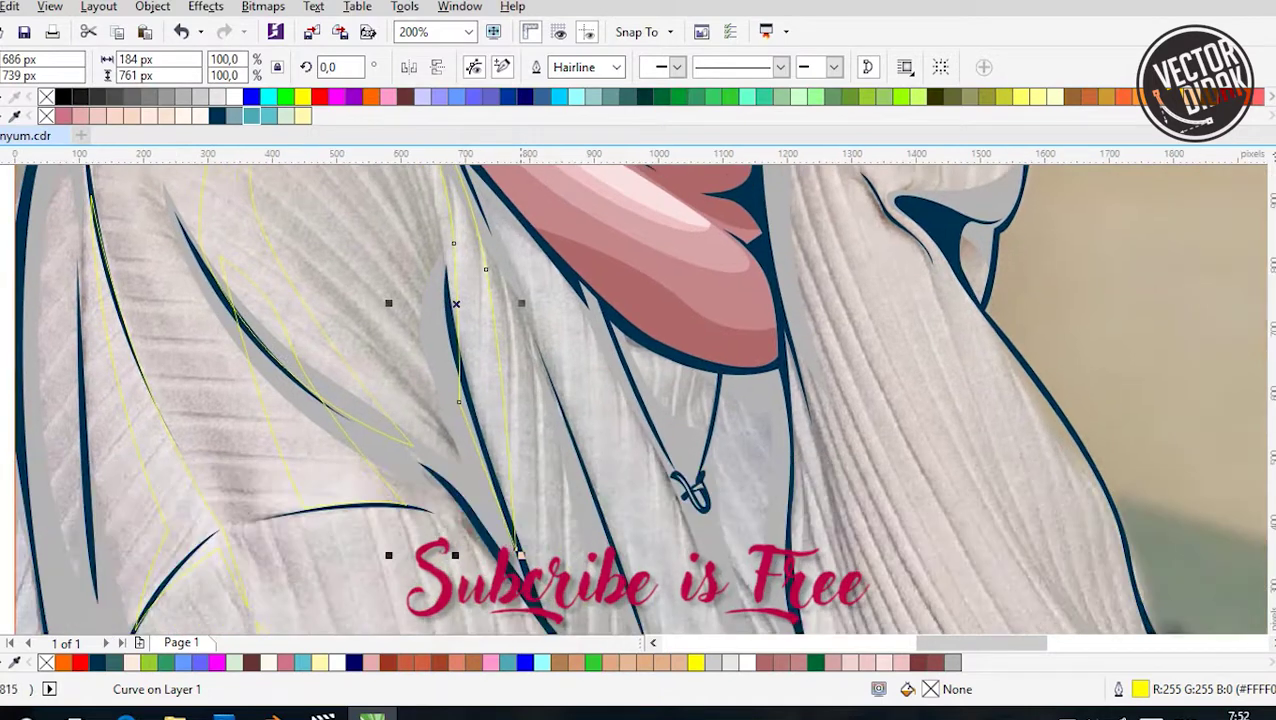
Draw a closed fold outline from the hijab's lower edge down the chest beside the necklace, about 297 px by 781 px
scroll(640, 400, "down", 2)
left_click_drag(612, 415, 668, 548)
scroll(668, 548, "up", 1)
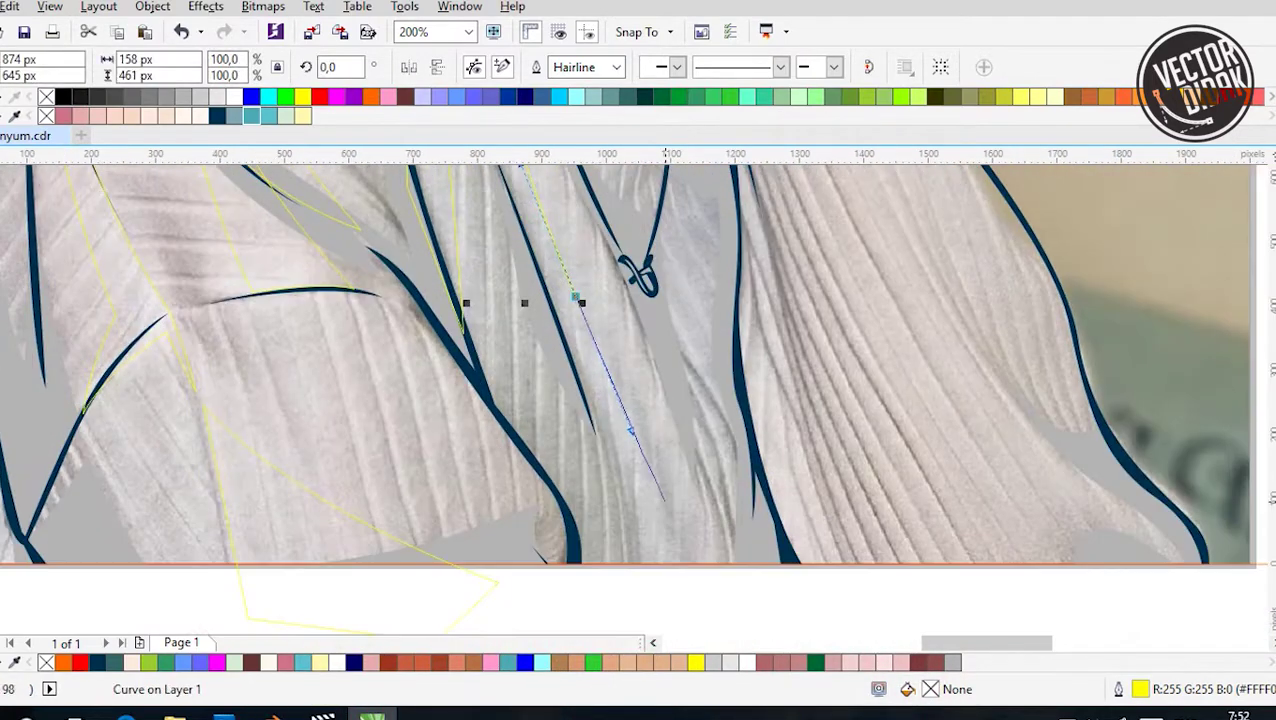
scroll(595, 383, "up", 2)
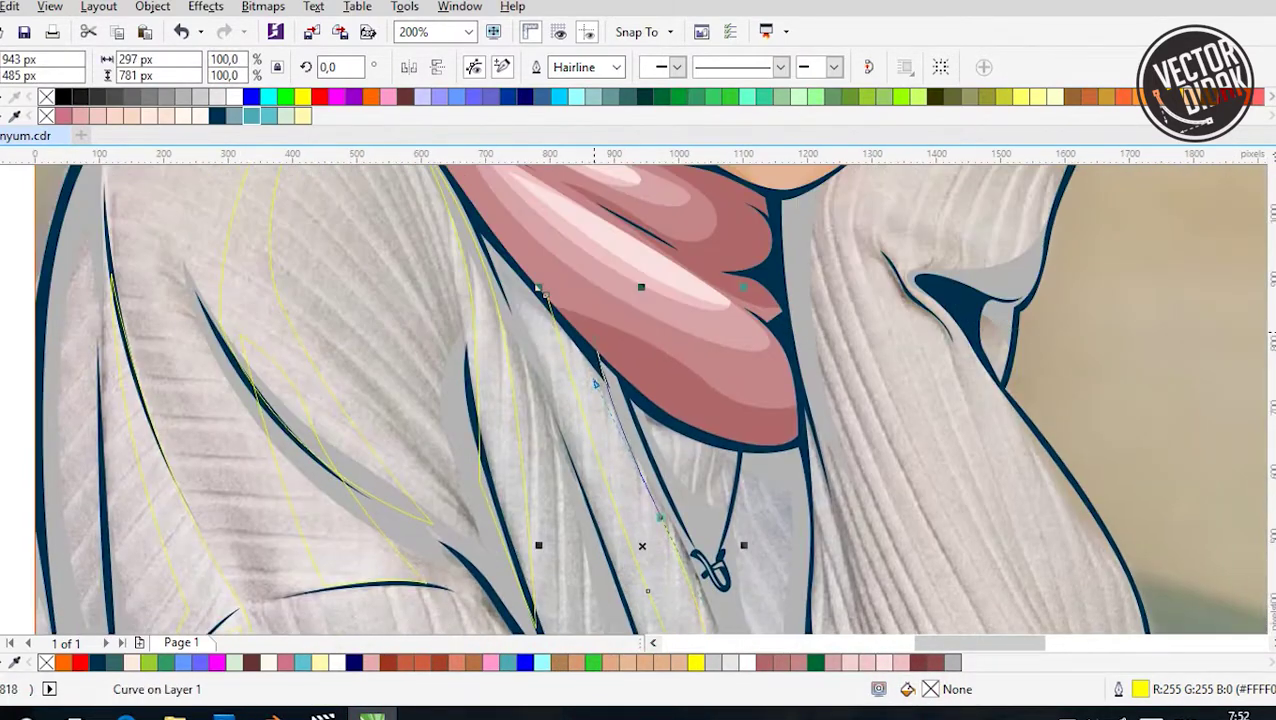
scroll(502, 340, "down", 1)
Draw a small closed fold outline between the necklace pendant and the raised sleeve, about 85 px by 277 px
scroll(640, 510, "up", 2)
left_click_drag(585, 378, 594, 428)
left_click_drag(689, 531, 682, 314)
scroll(580, 372, "down", 2)
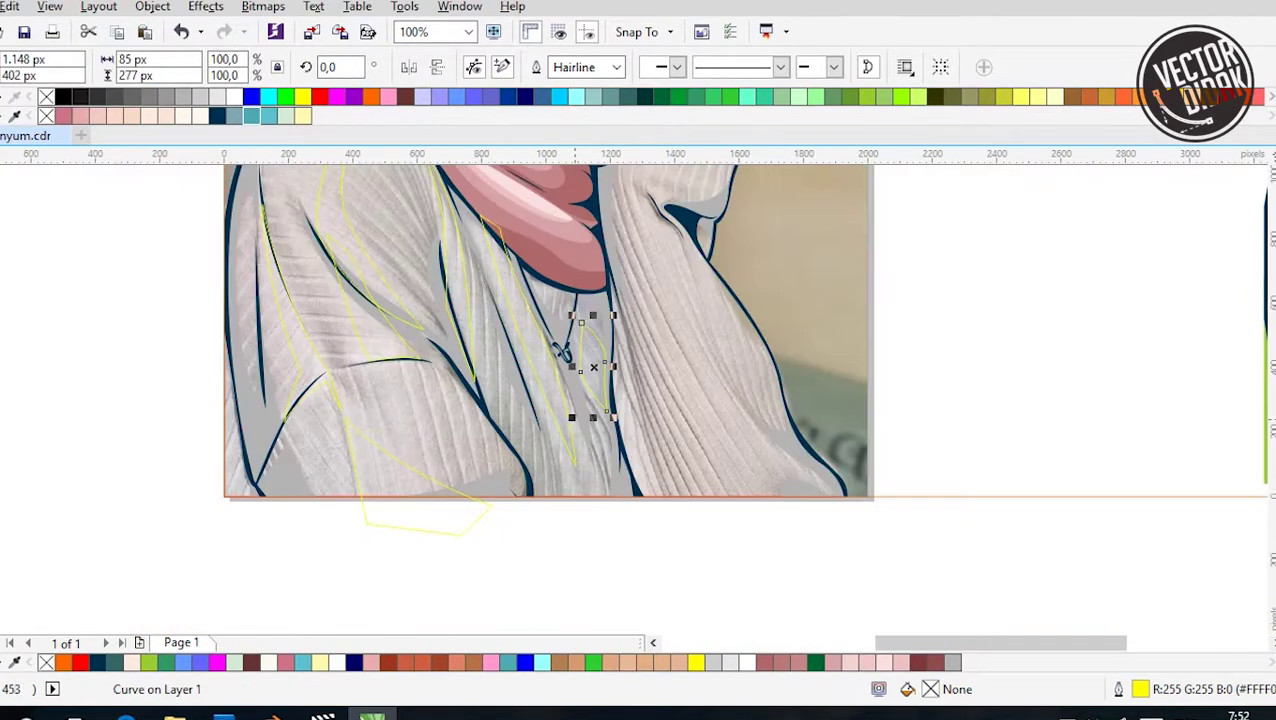
Draw a closed fold outline along the raised forearm from below the cuff gap to past the hem, about 428 px by 928 px
scroll(563, 352, "right", 1)
left_click(664, 521)
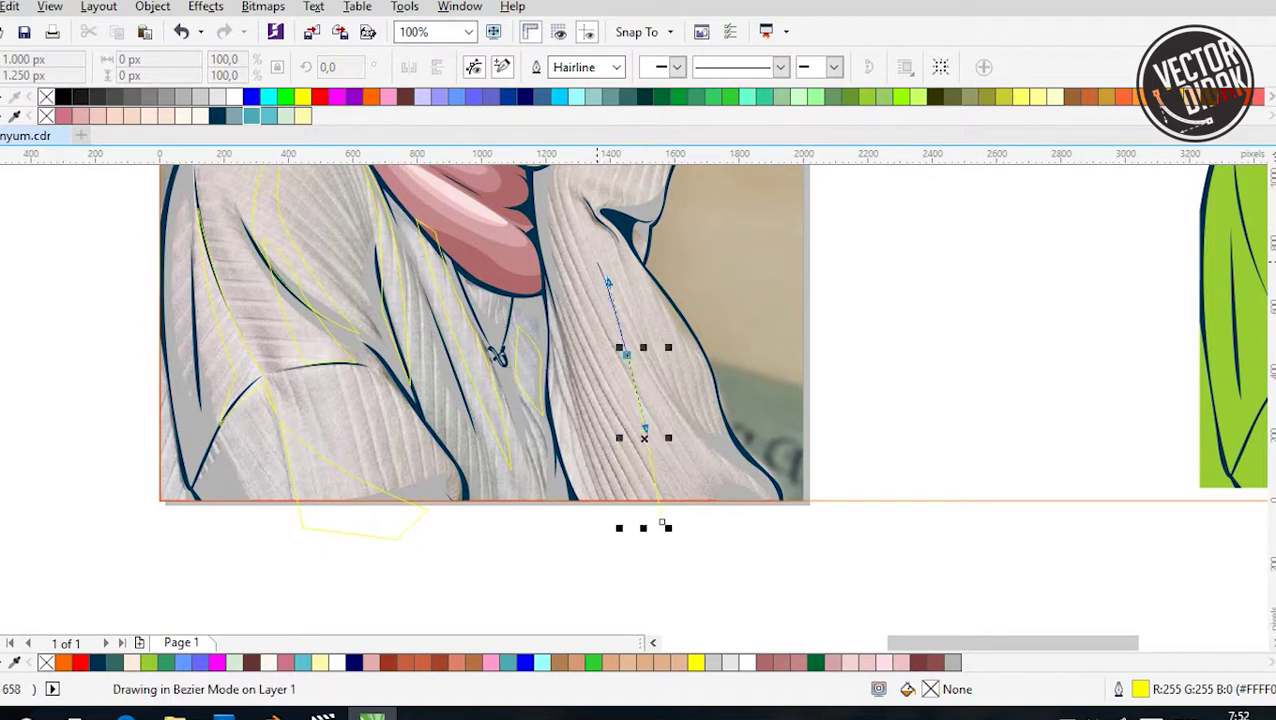
left_click(580, 222)
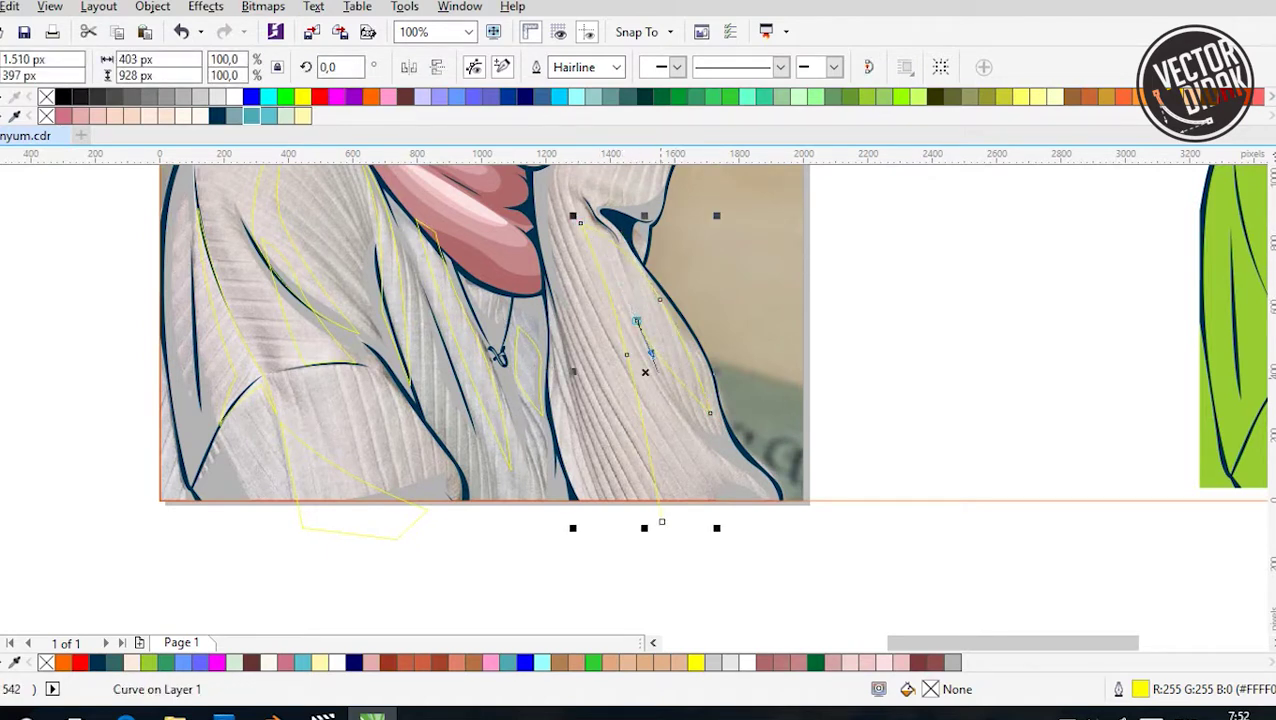
left_click_drag(645, 372, 682, 422)
left_click(661, 521)
scroll(661, 521, "up", 2)
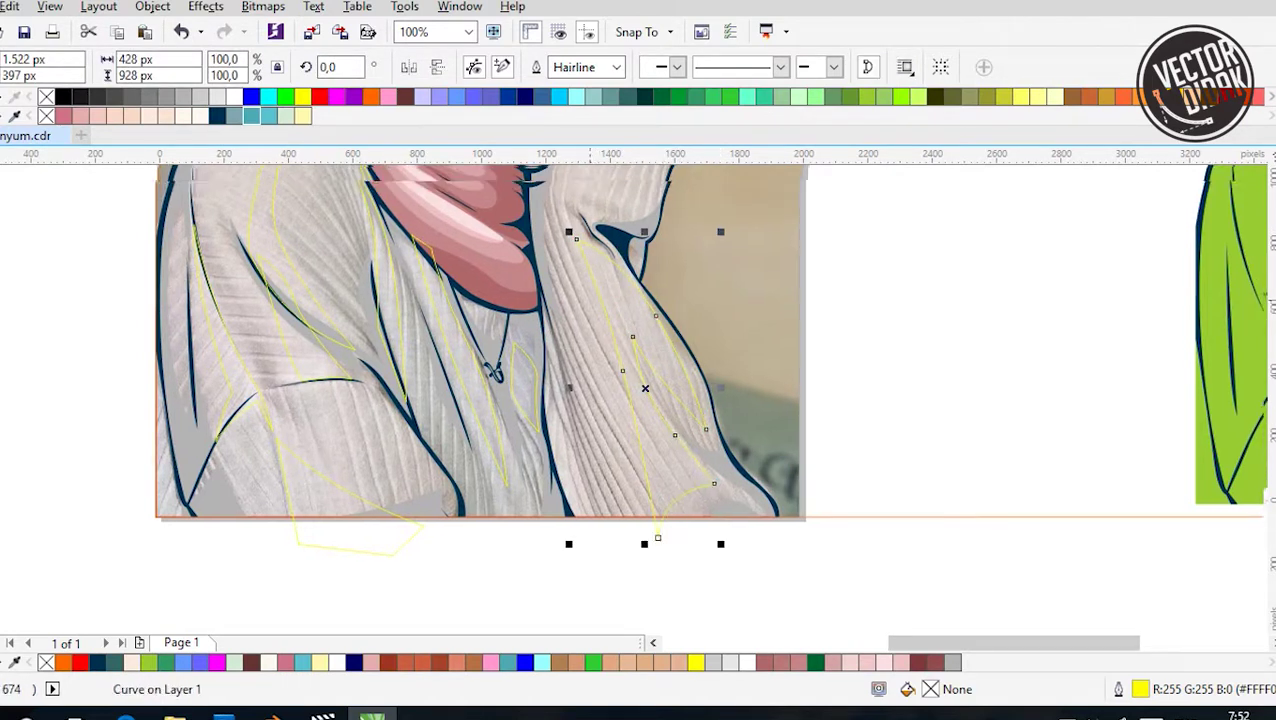
Draw a closed fold outline curving over the raised hand's cuff from the cuff gap to the fingers, about 258 px by 459 px
scroll(605, 285, "up", 1)
left_click_drag(588, 443, 557, 350)
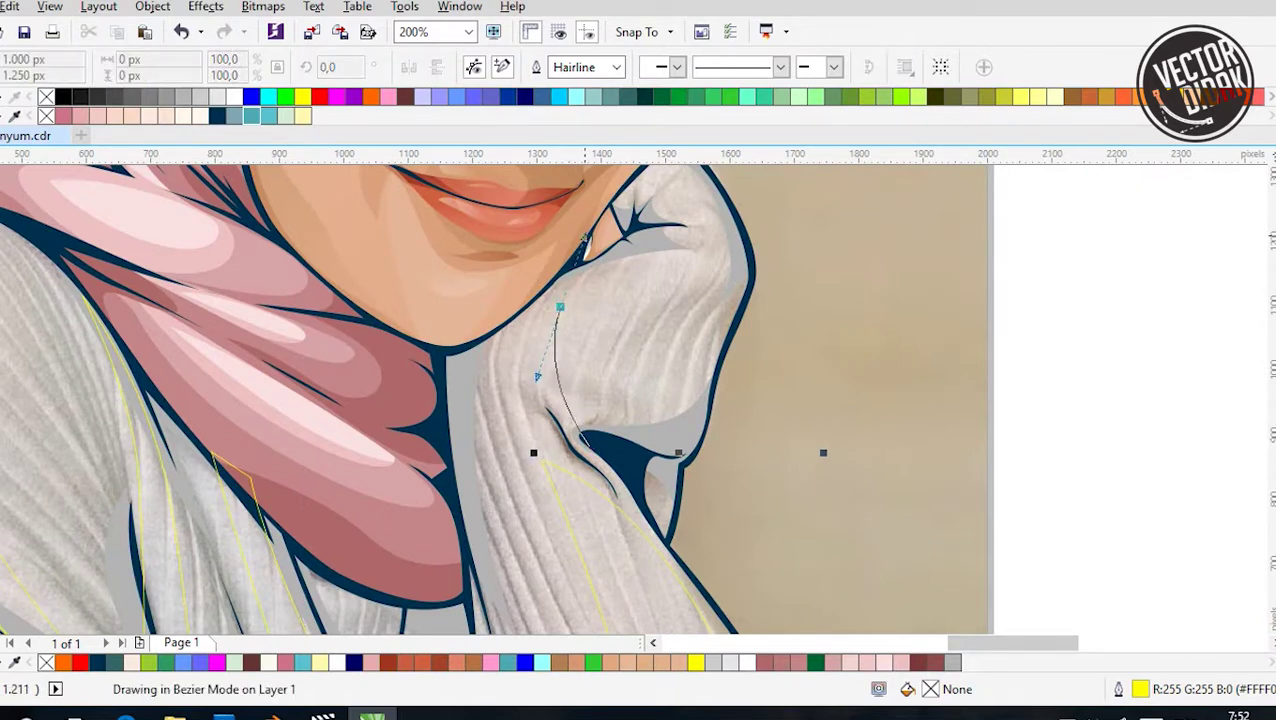
left_click(678, 453)
scroll(678, 455, "up", 1)
left_click_drag(680, 468, 645, 432)
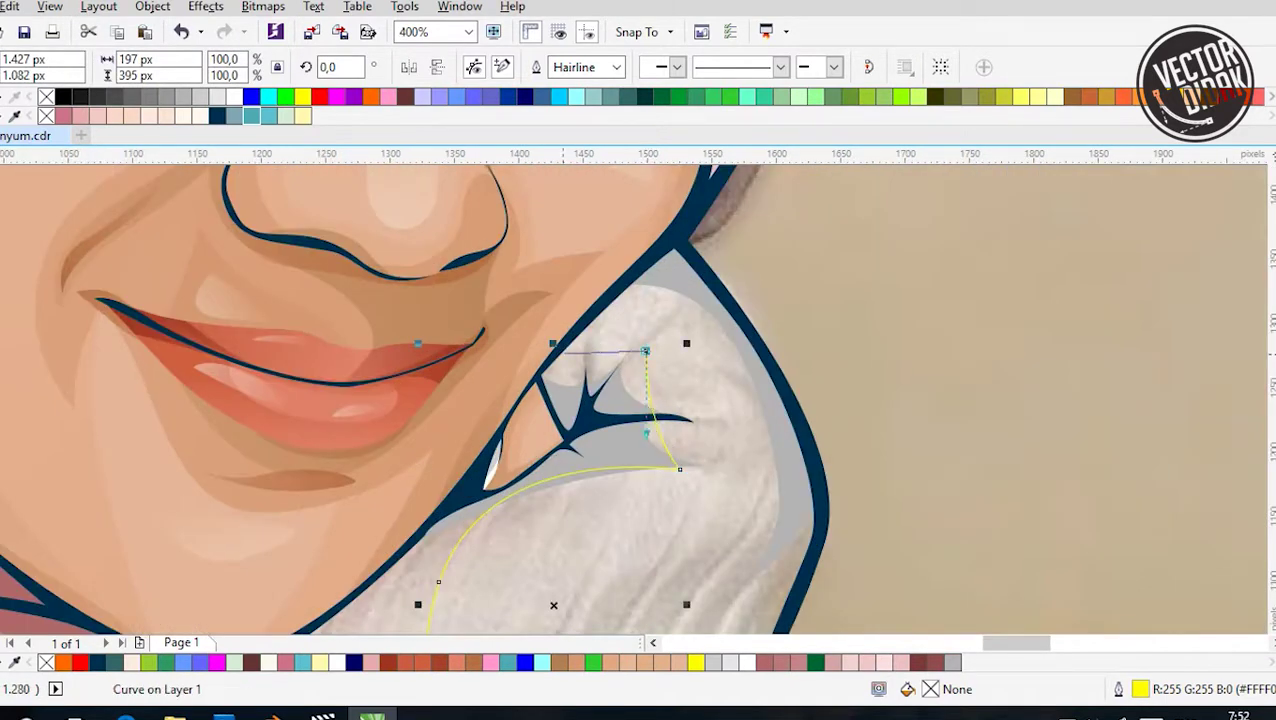
left_click_drag(672, 323, 689, 333)
scroll(729, 316, "down", 1)
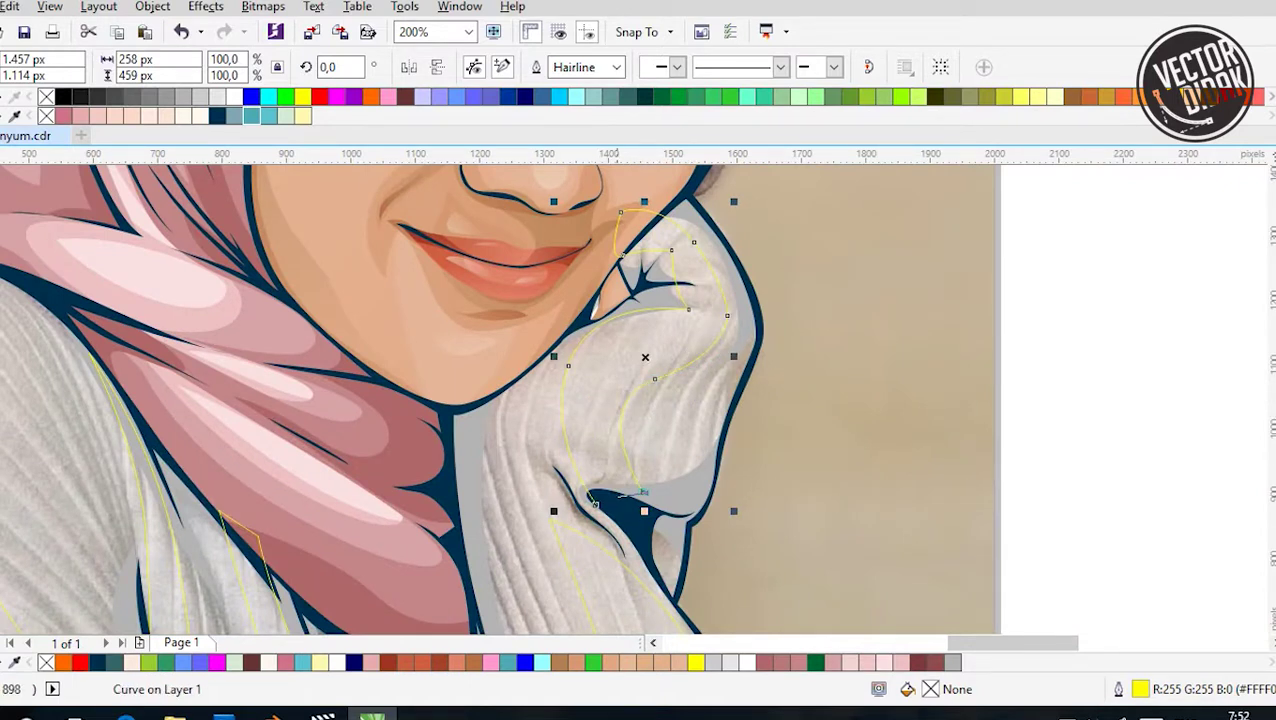
scroll(632, 318, "down", 2)
scroll(632, 318, "up", 1)
scroll(632, 318, "down", 1)
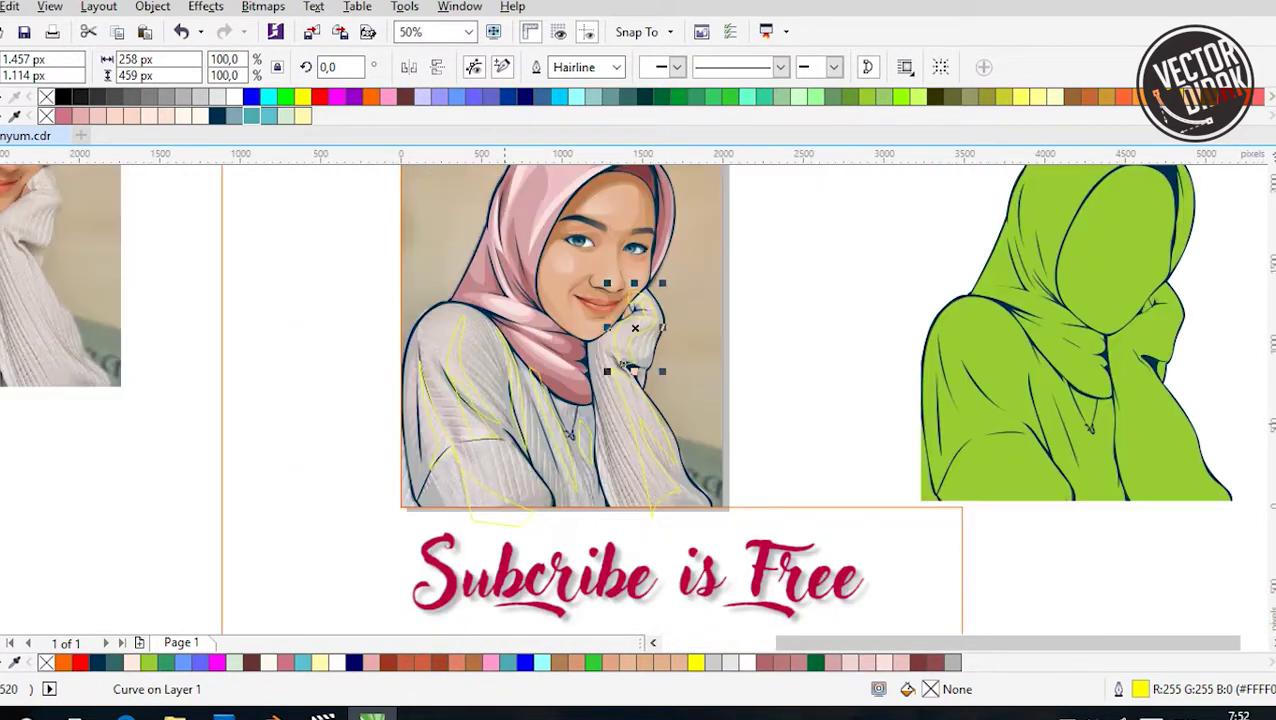
Combine the cuff and raised forearm fold outlines and fill them light cyan (#99FFFF)
scroll(624, 366, "up", 1)
left_click(574, 97)
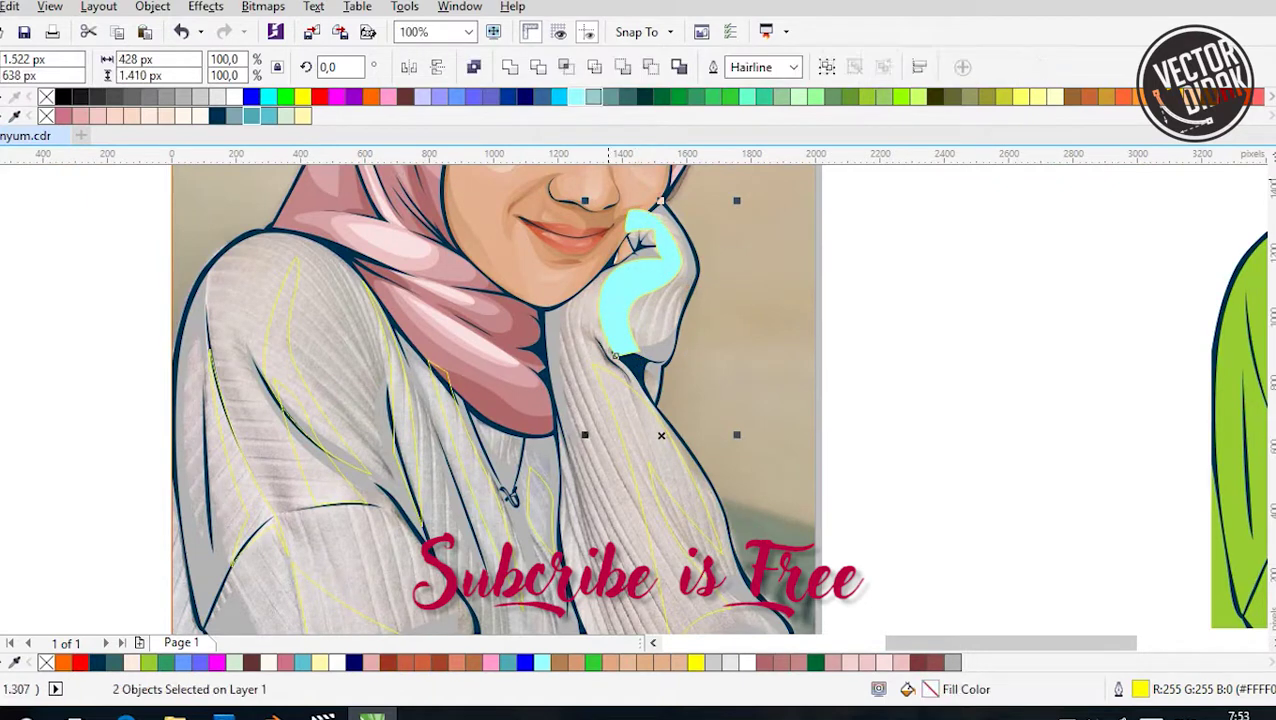
key("Escape")
left_click(650, 290)
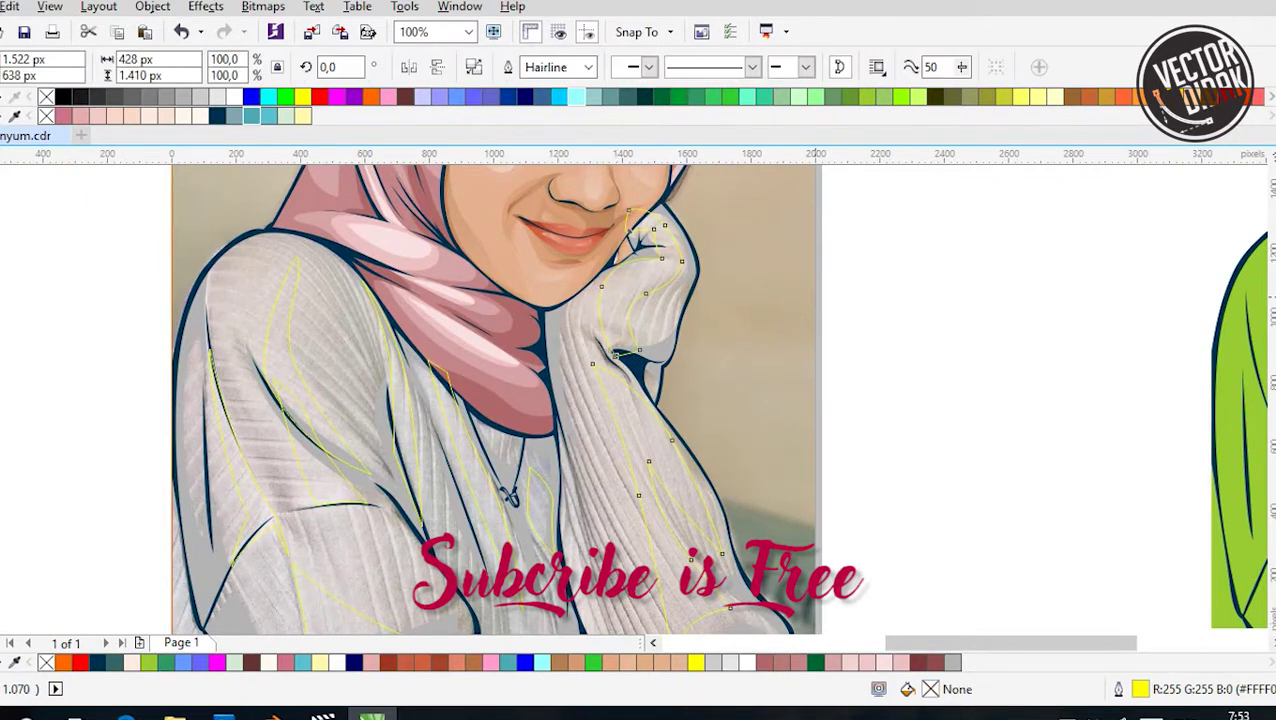
left_click(574, 97)
key("Escape")
Fill the fold outlines along the lowered sleeve, its elbow crease and its hem light cyan (#99FFFF)
scroll(624, 400, "down", 3)
left_click(424, 489)
key("Escape")
left_click(424, 489)
left_click(309, 370, "shift")
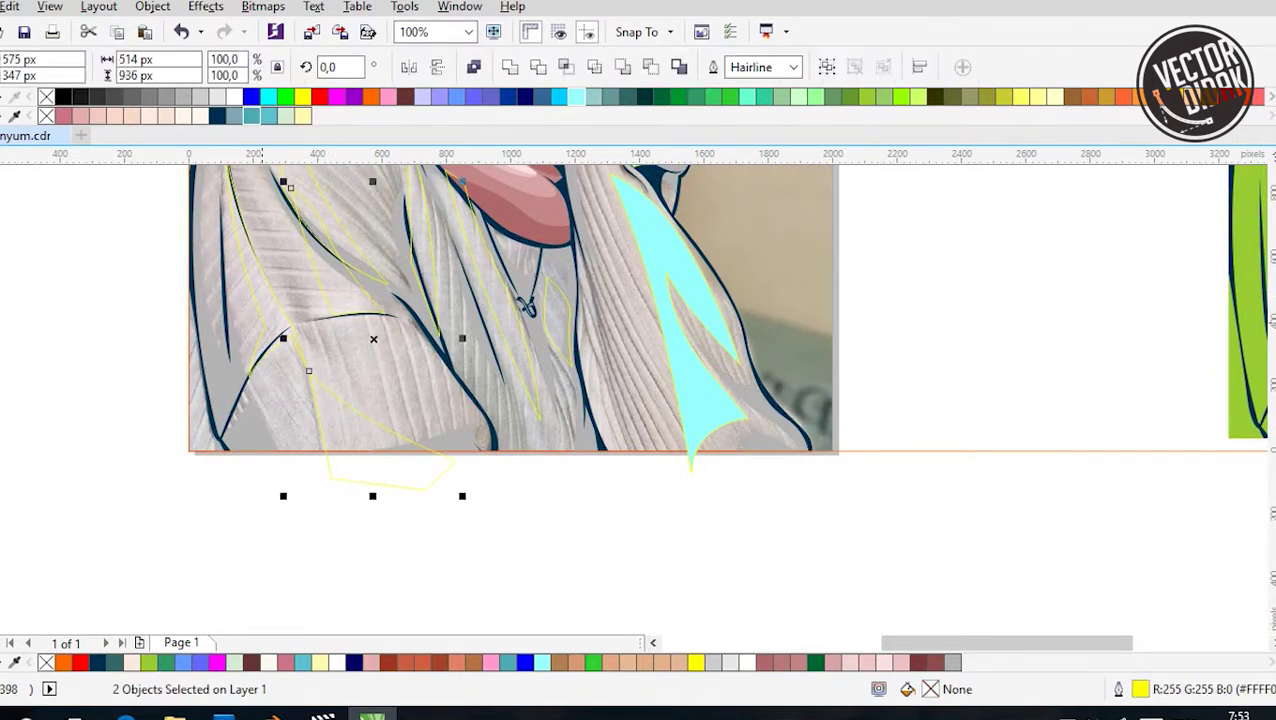
left_click(574, 97)
key("Escape")
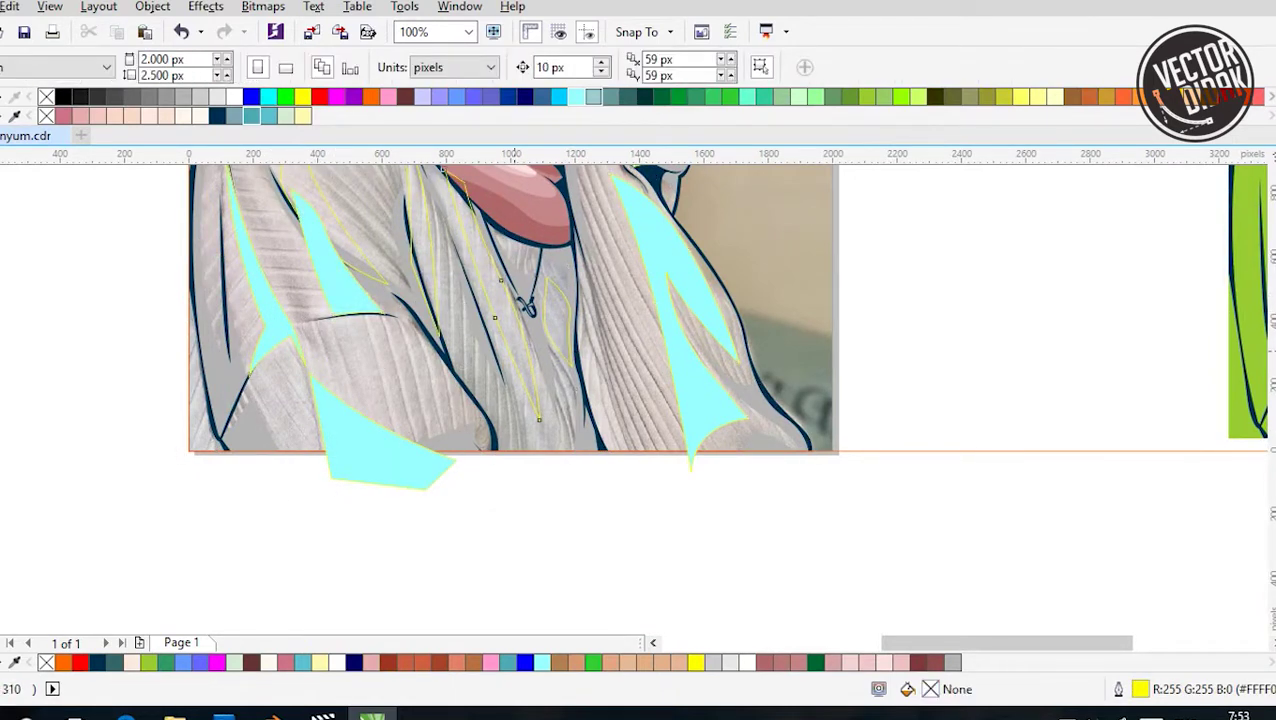
Fill the remaining fold outlines on the chest and upper lowered sleeve light cyan (#99FFFF)
left_click(494, 317)
left_click(565, 330, "shift")
scroll(550, 400, "up", 3)
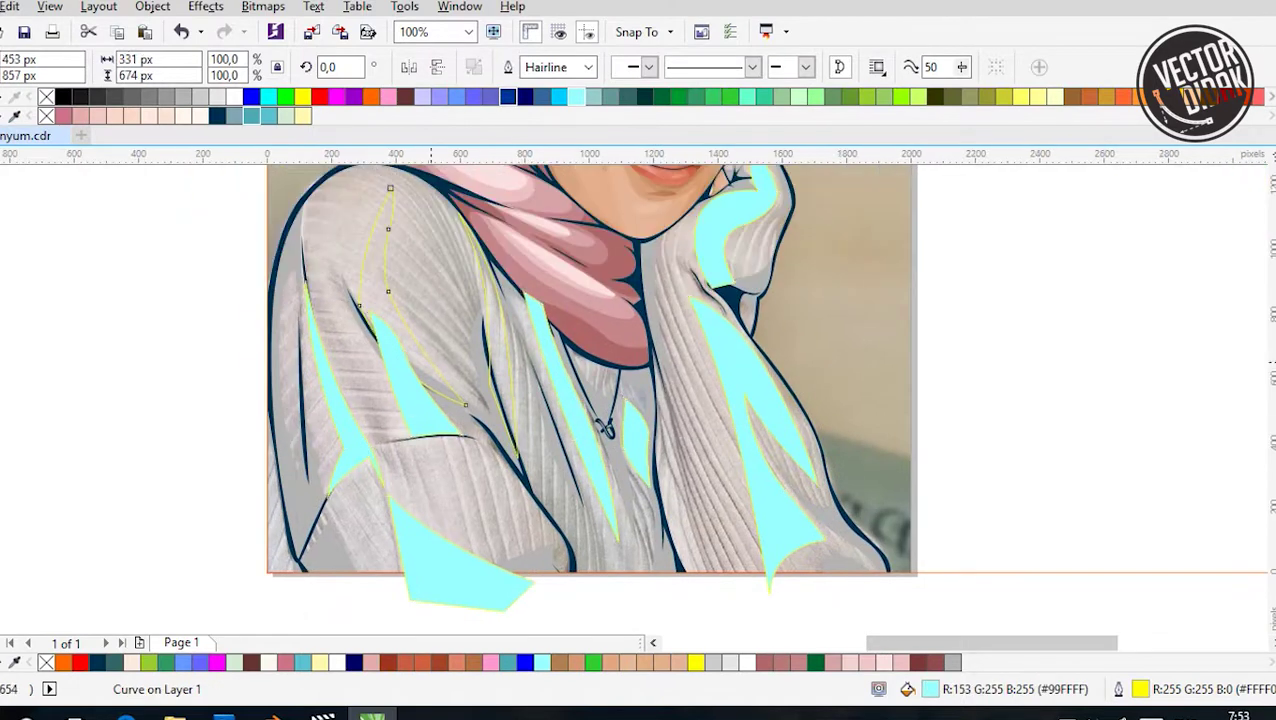
key("Escape")
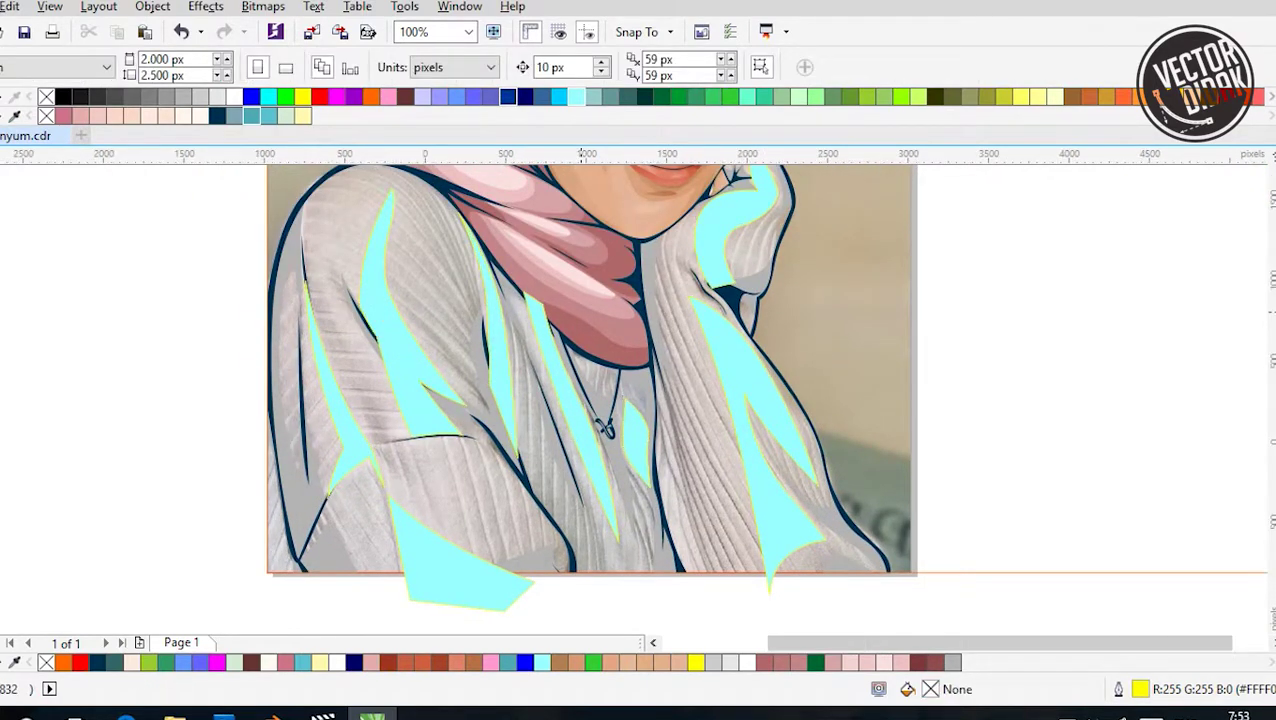
Combine all cyan fold shapes, trim them to the sweater silhouette and fill the result light grey (#E6E6E6)
scroll(640, 400, "left", 2)
key("F3")
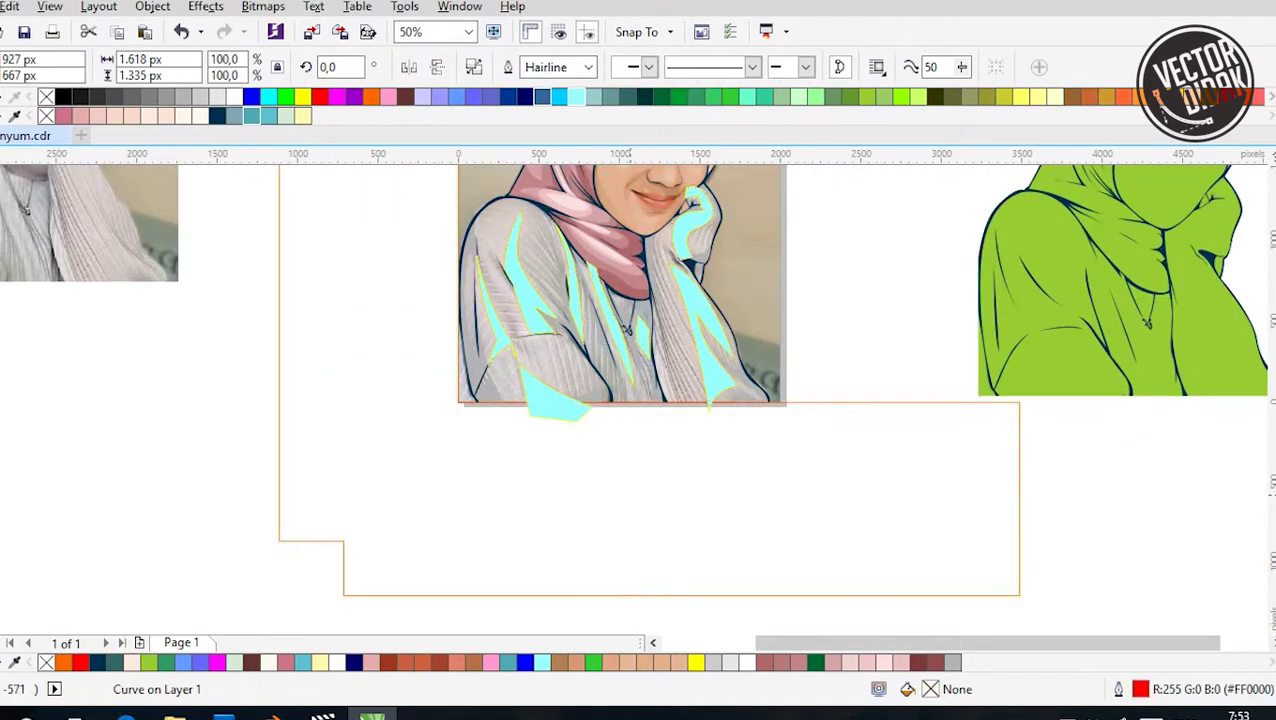
scroll(508, 353, "up", 1)
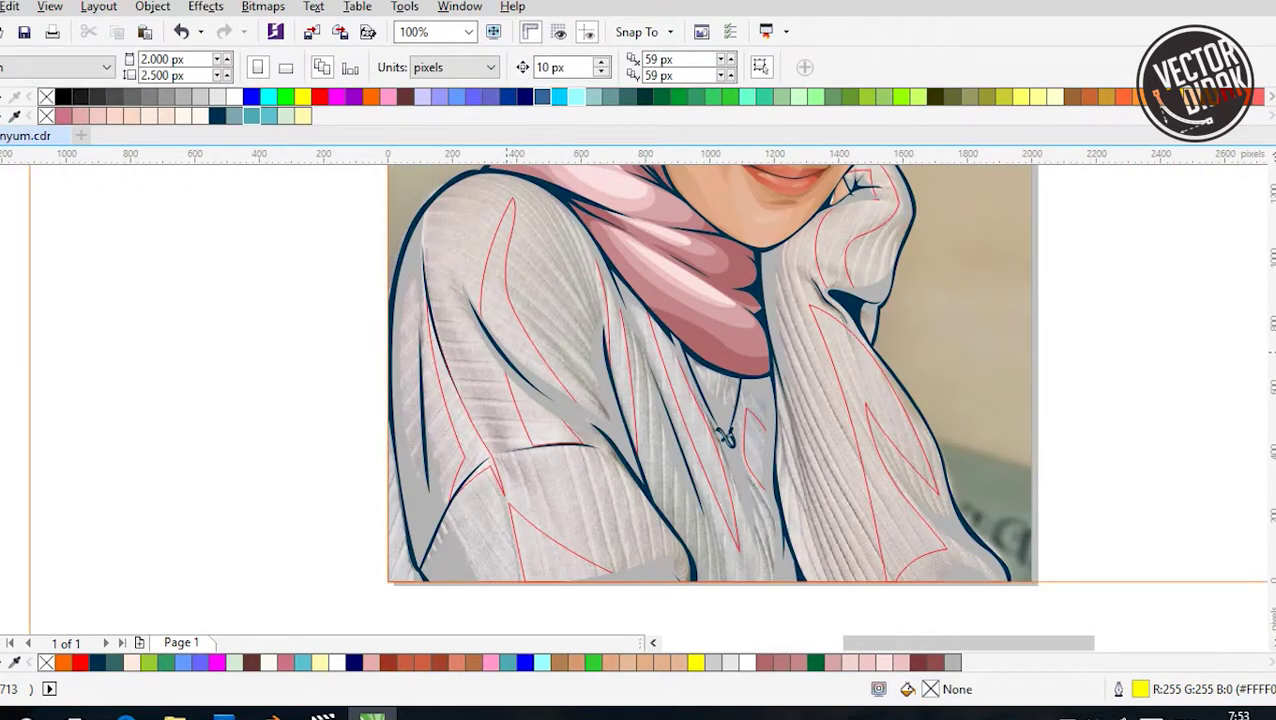
left_click(508, 353)
left_click(217, 96)
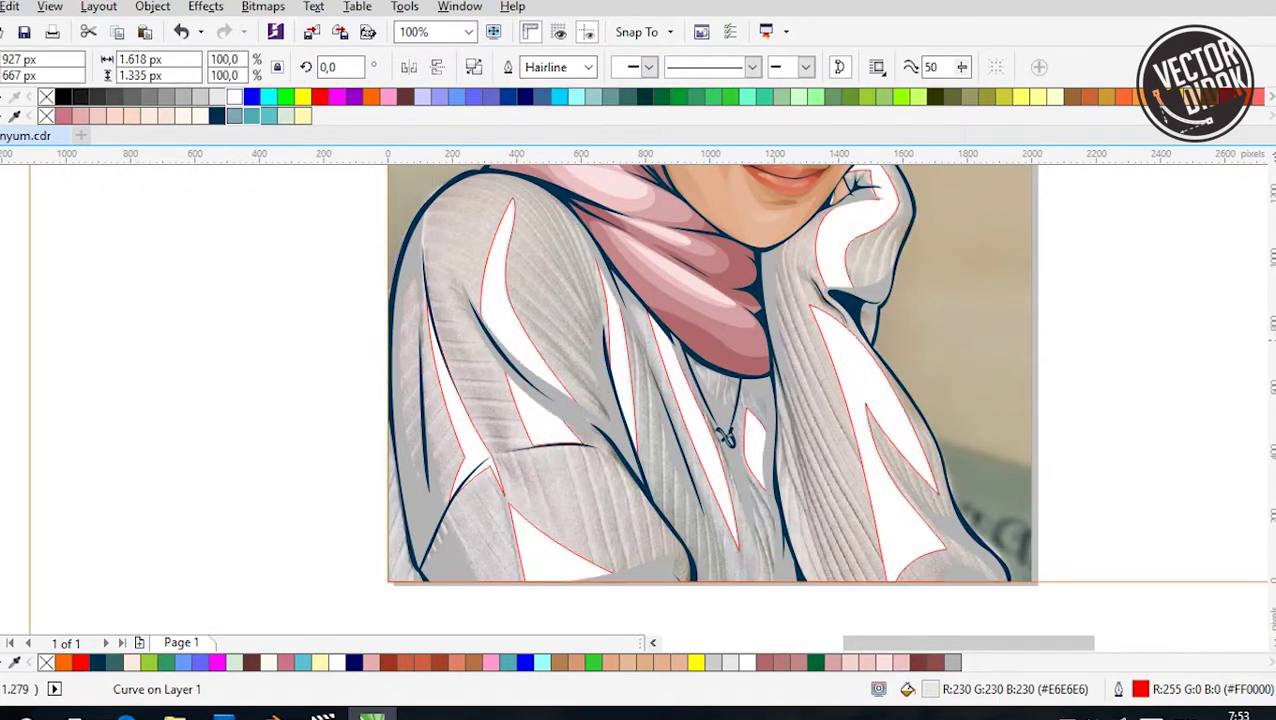
key("Escape")
Draw a closed fold outline along the raised sleeve's inner side, from below the hem up to the cuff and back, about 535 px by 1426 px
scroll(620, 474, "down", 1)
scroll(736, 466, "up", 1)
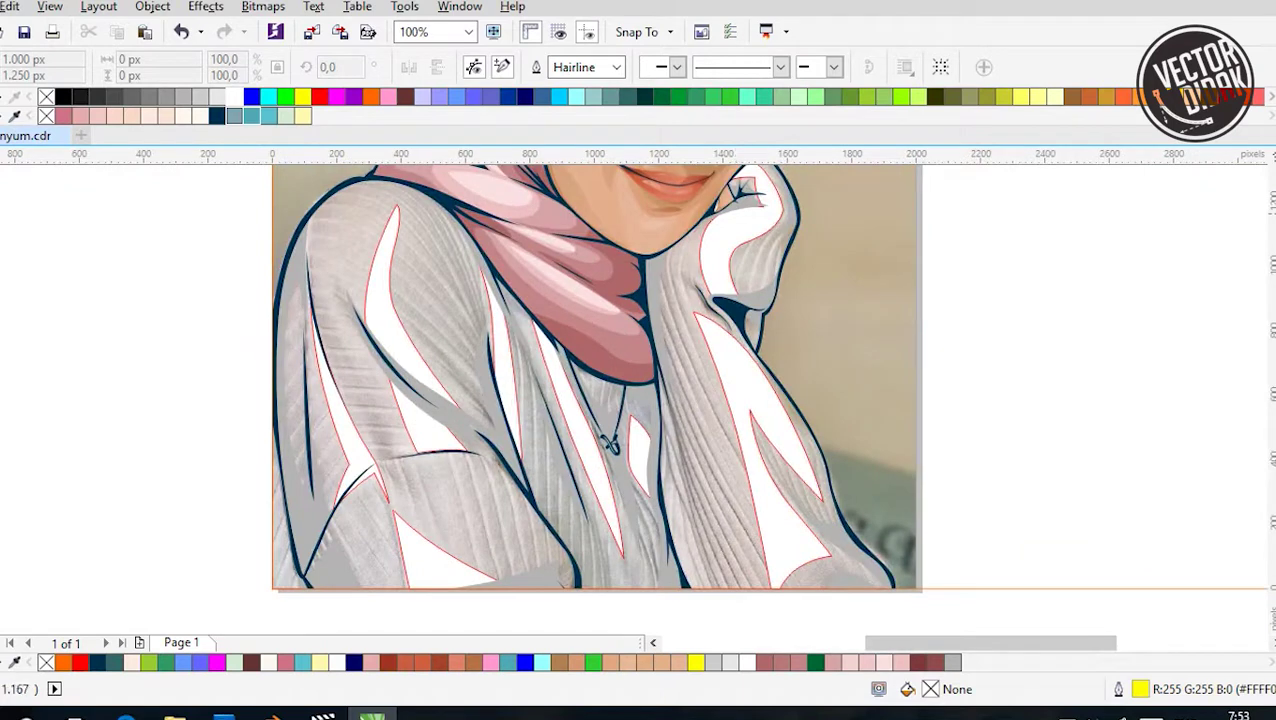
scroll(600, 375, "down", 2)
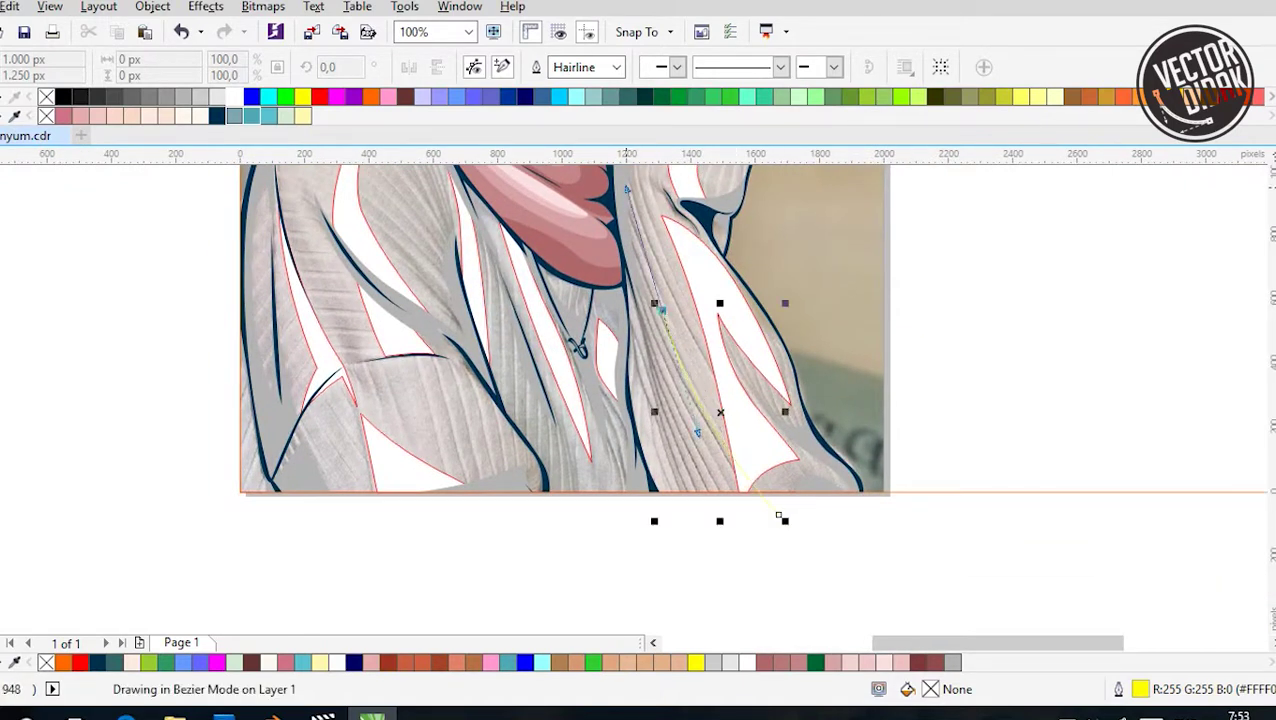
key("space")
scroll(654, 400, "up", 1)
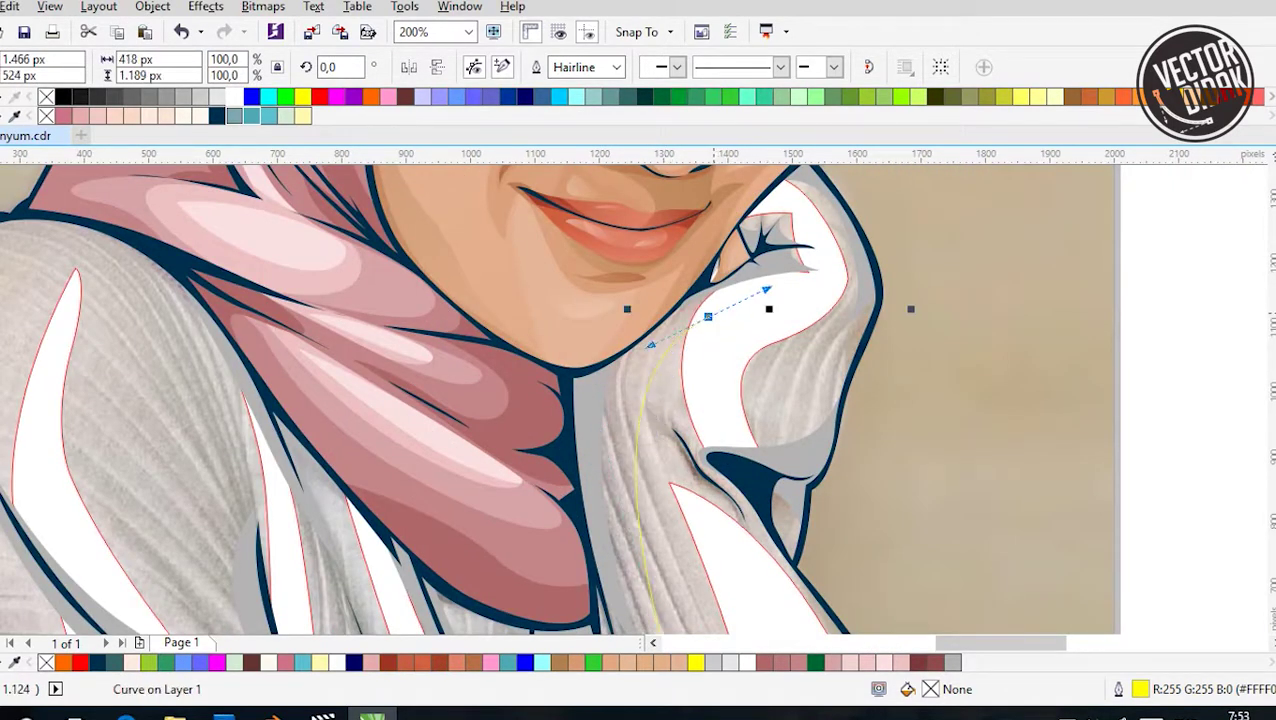
scroll(773, 295, "up", 1)
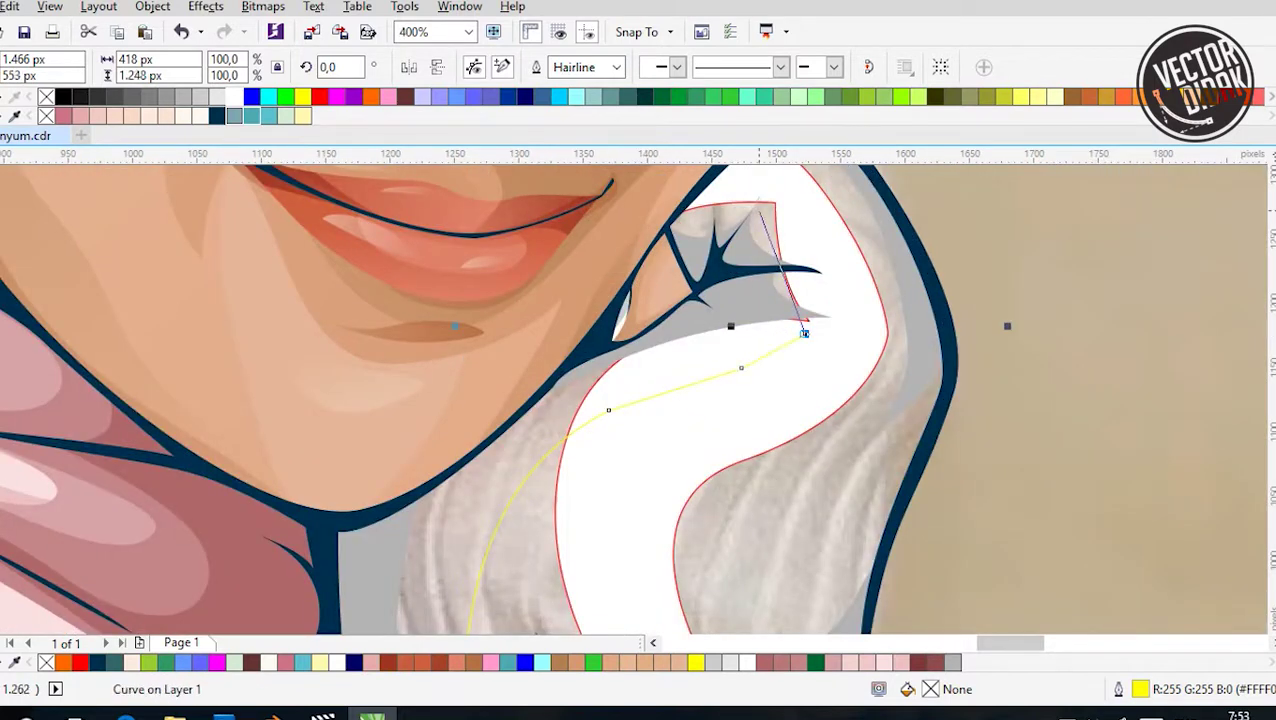
left_click_drag(758, 210, 758, 192)
scroll(758, 228, "down", 2)
scroll(688, 531, "down", 3)
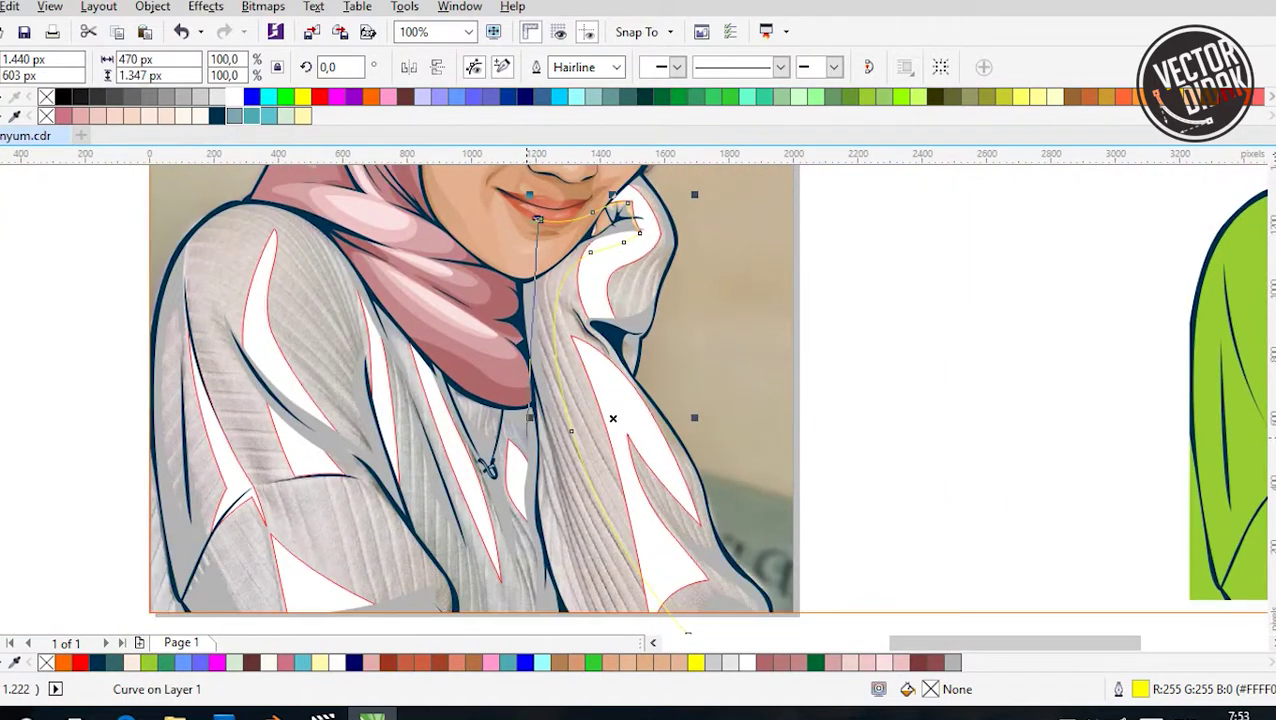
scroll(688, 531, "down", 3)
left_click_drag(632, 461, 698, 527)
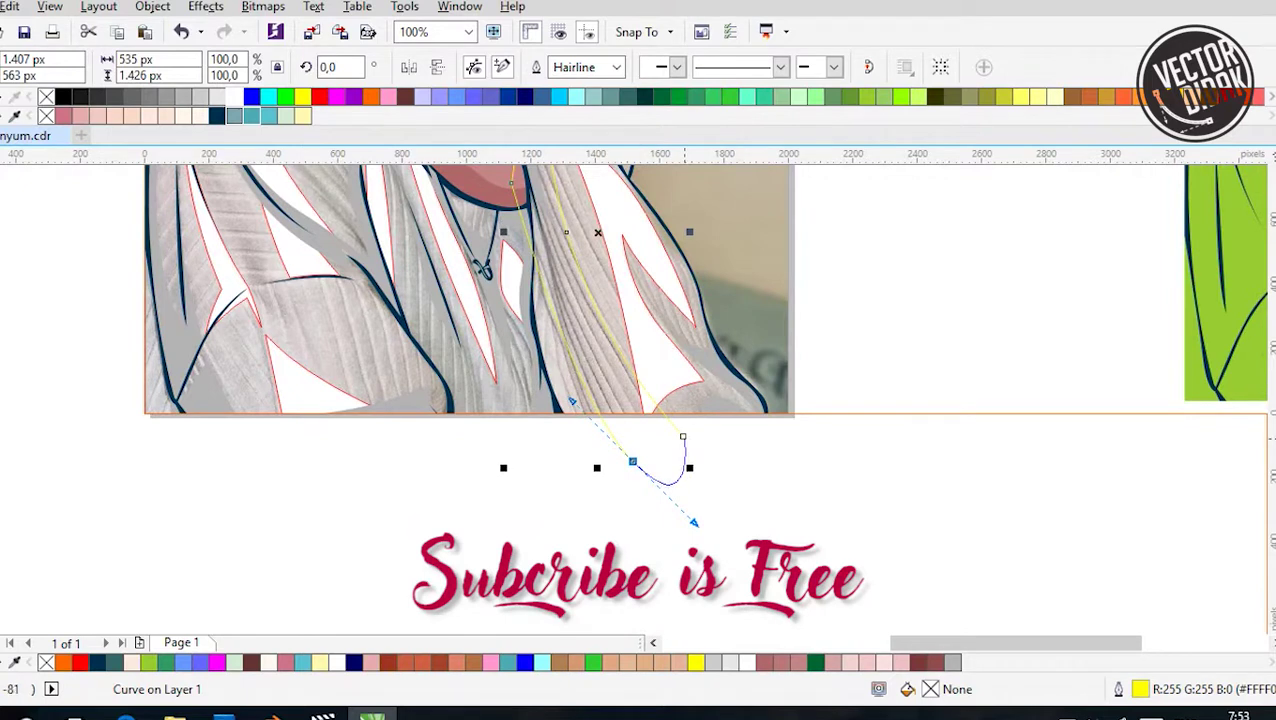
Start an outline below the hem and trace it around the forearm's outer fold up towards the cuff gap
scroll(676, 501, "up", 2)
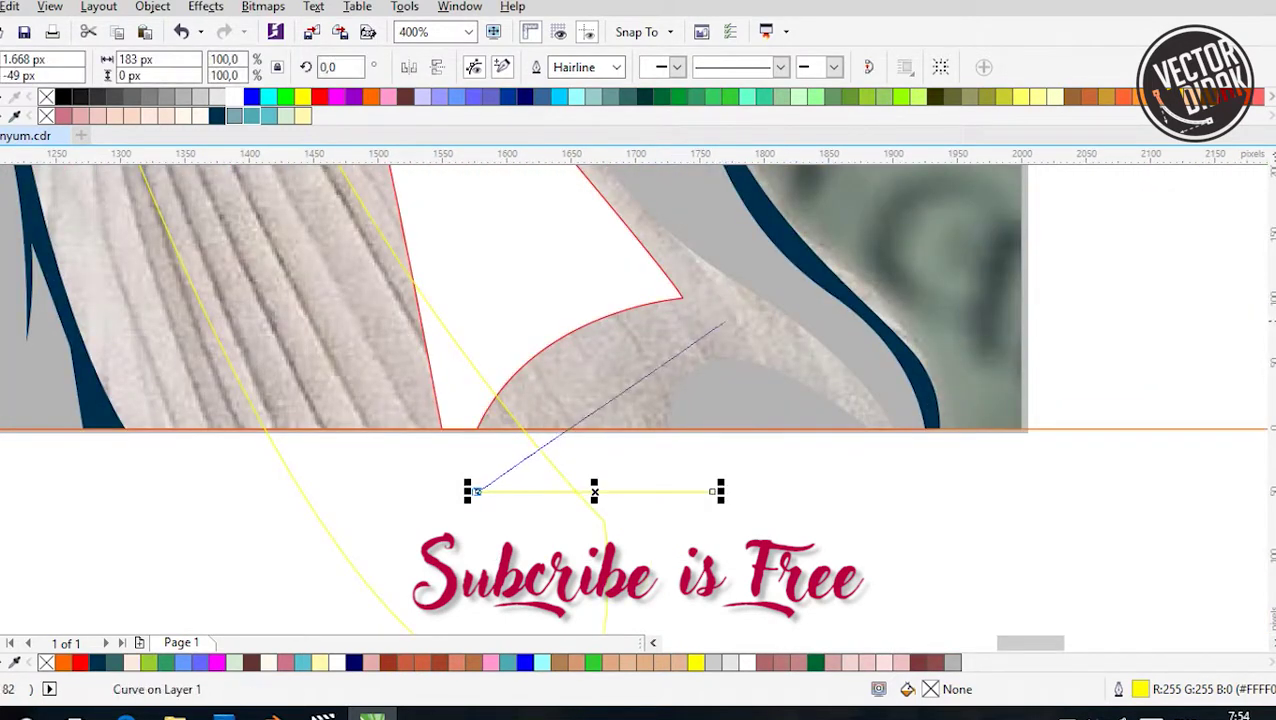
left_click_drag(741, 316, 862, 328)
scroll(638, 400, "up", 3)
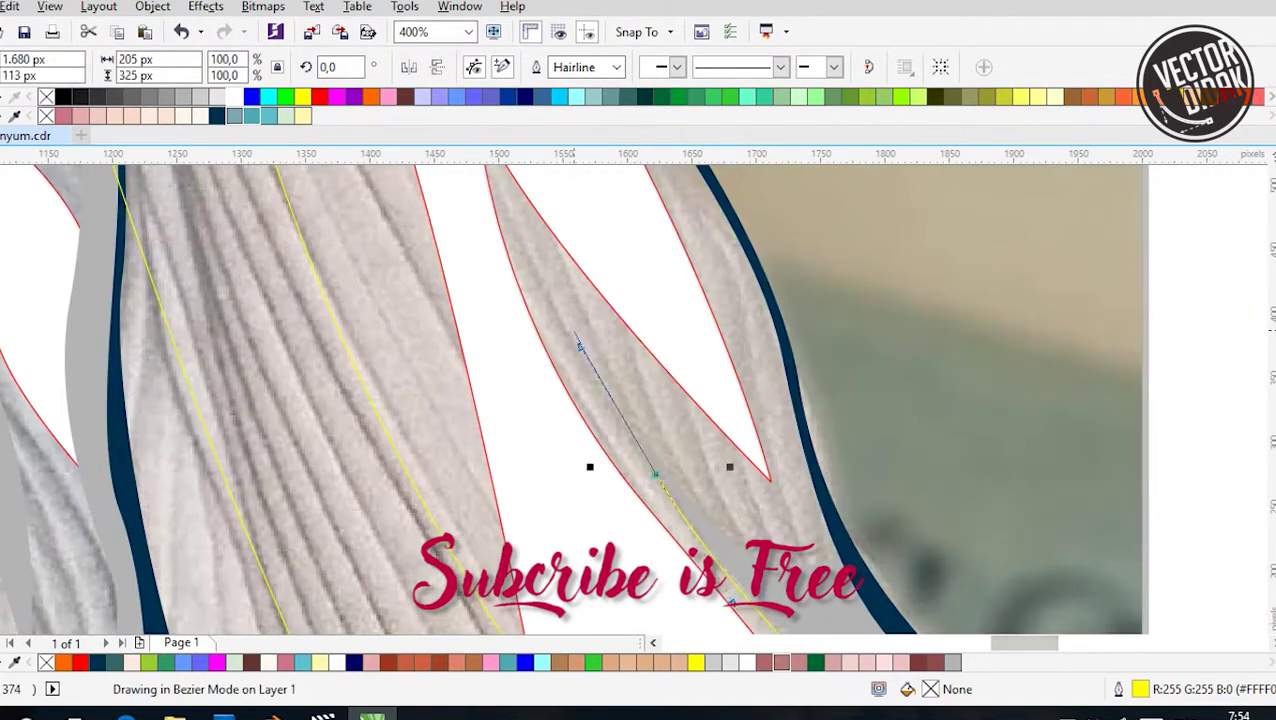
scroll(790, 527, "down", 2)
scroll(793, 561, "up", 1)
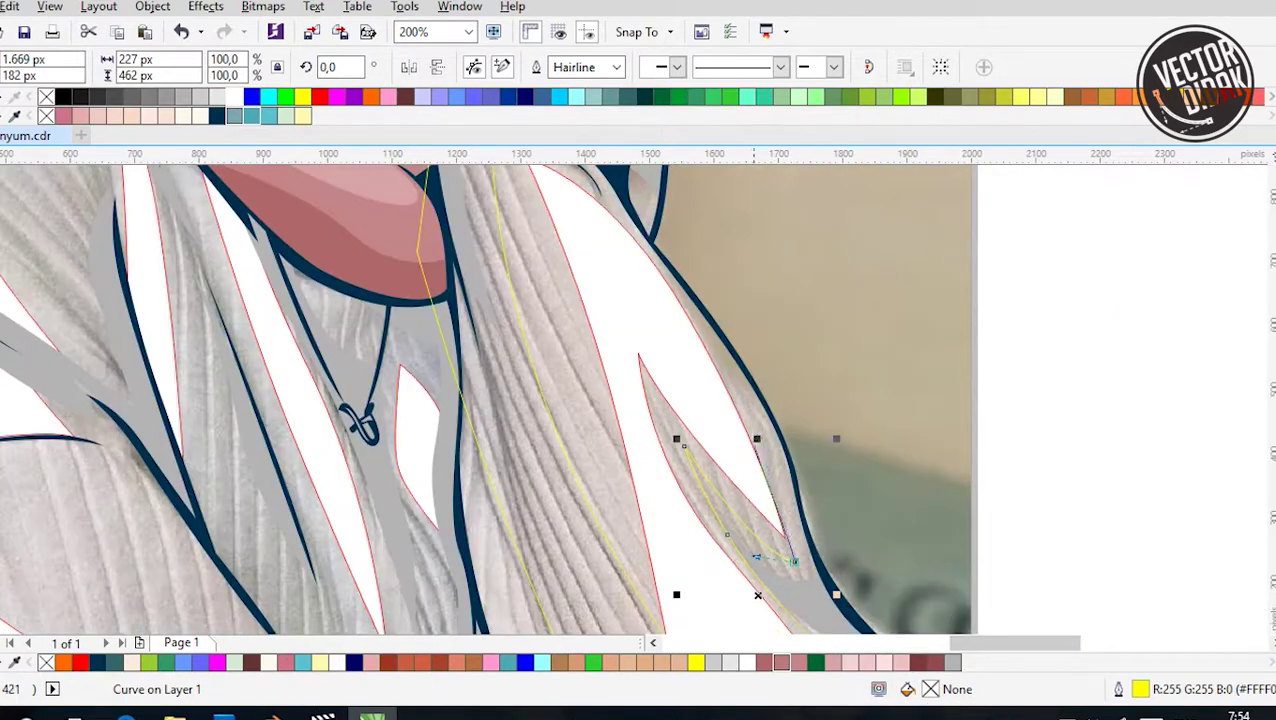
left_click_drag(794, 562, 838, 559)
scroll(794, 560, "up", 1)
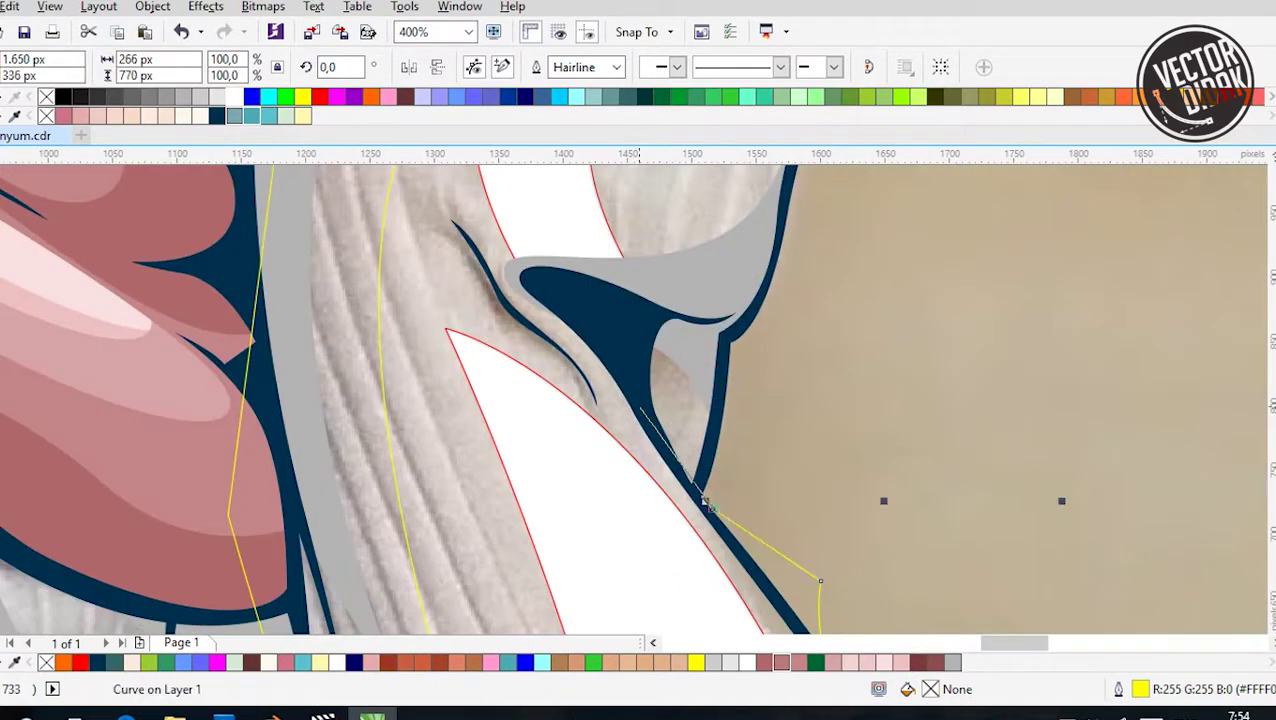
Continue the outer sleeve outline over the cuff and close it around the outside of the picture, about 1857 px by 2083 px
scroll(617, 289, "down", 2)
scroll(593, 471, "up", 1)
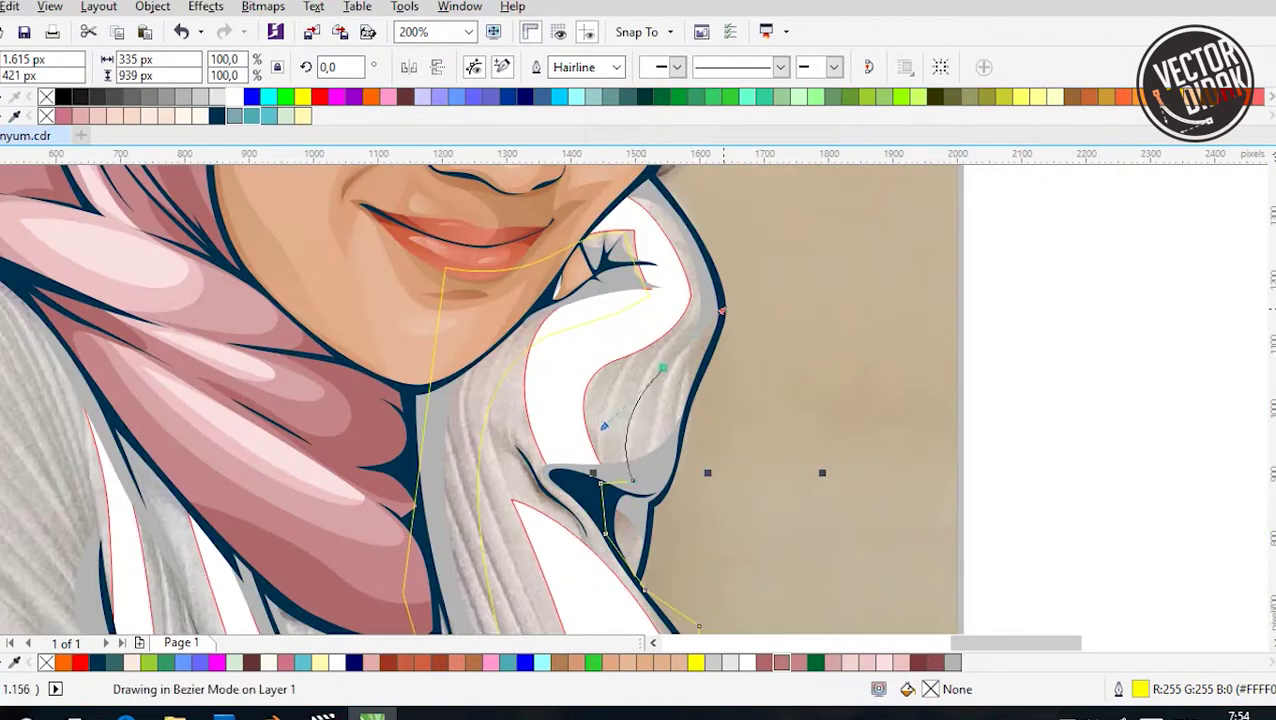
left_click(720, 311)
scroll(712, 432, "down", 2)
scroll(712, 432, "up", 1)
scroll(657, 262, "down", 3)
scroll(665, 293, "up", 1)
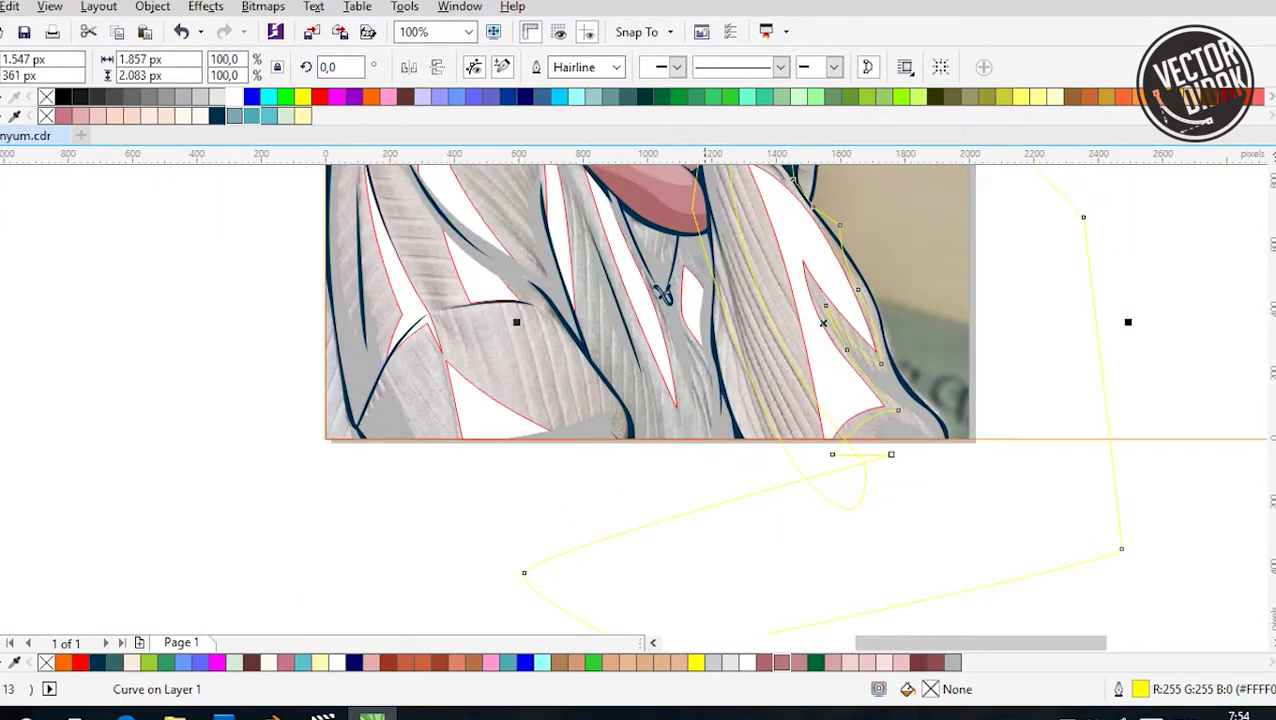
Draw a fold outline across the chest from the raised sleeve's edge around the necklace, down the folds and past the hem
scroll(730, 372, "up", 1)
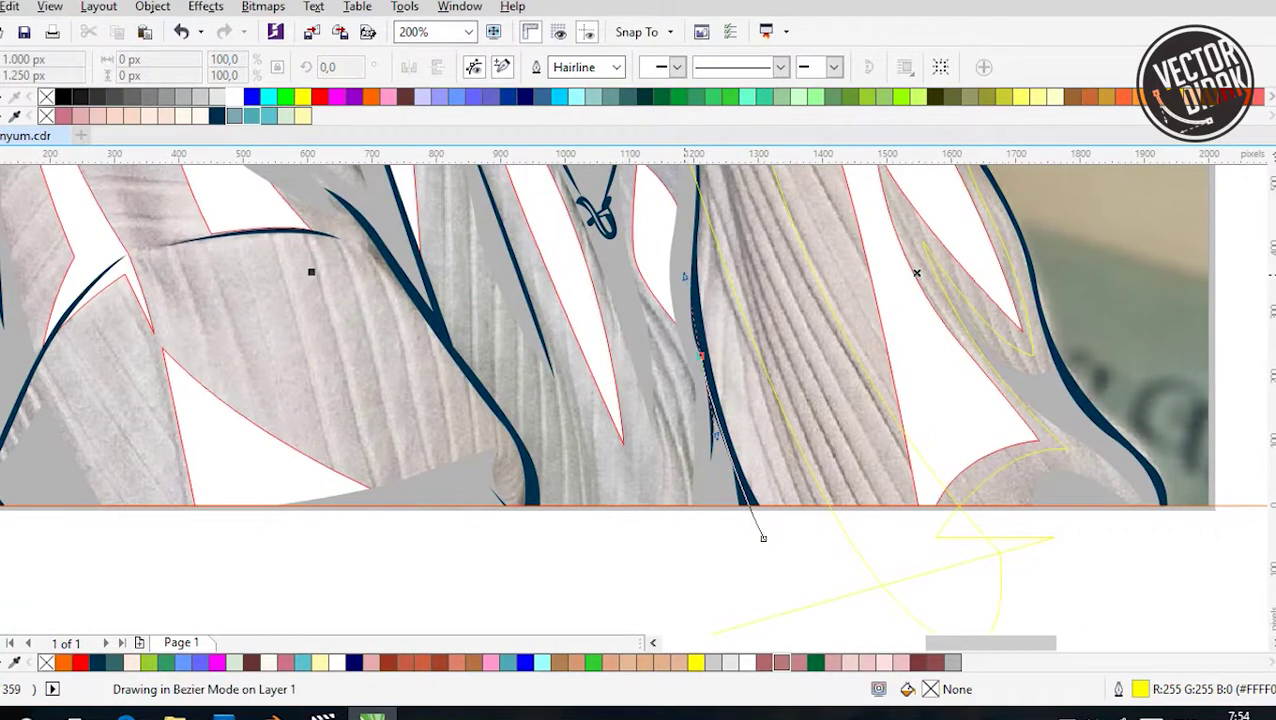
scroll(763, 538, "up", 2)
left_click(736, 627)
left_click(695, 520)
left_click_drag(619, 321, 693, 358)
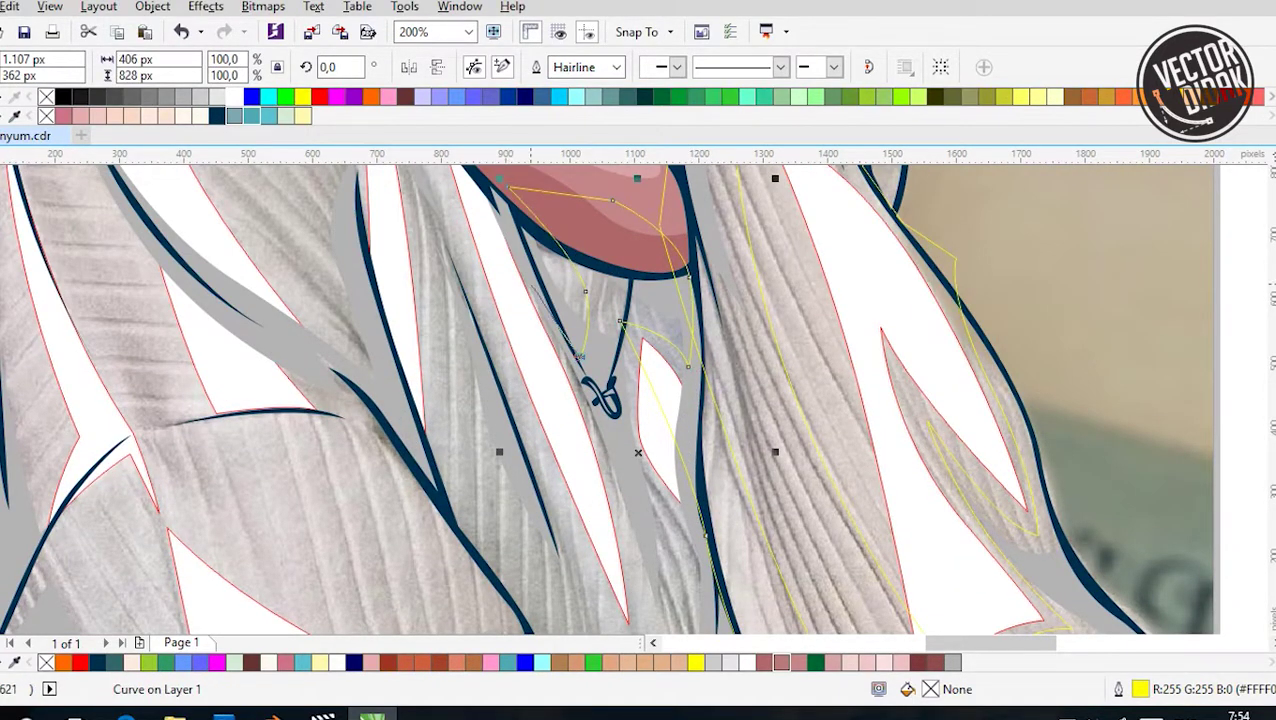
scroll(705, 275, "up", 1)
scroll(570, 520, "down", 1)
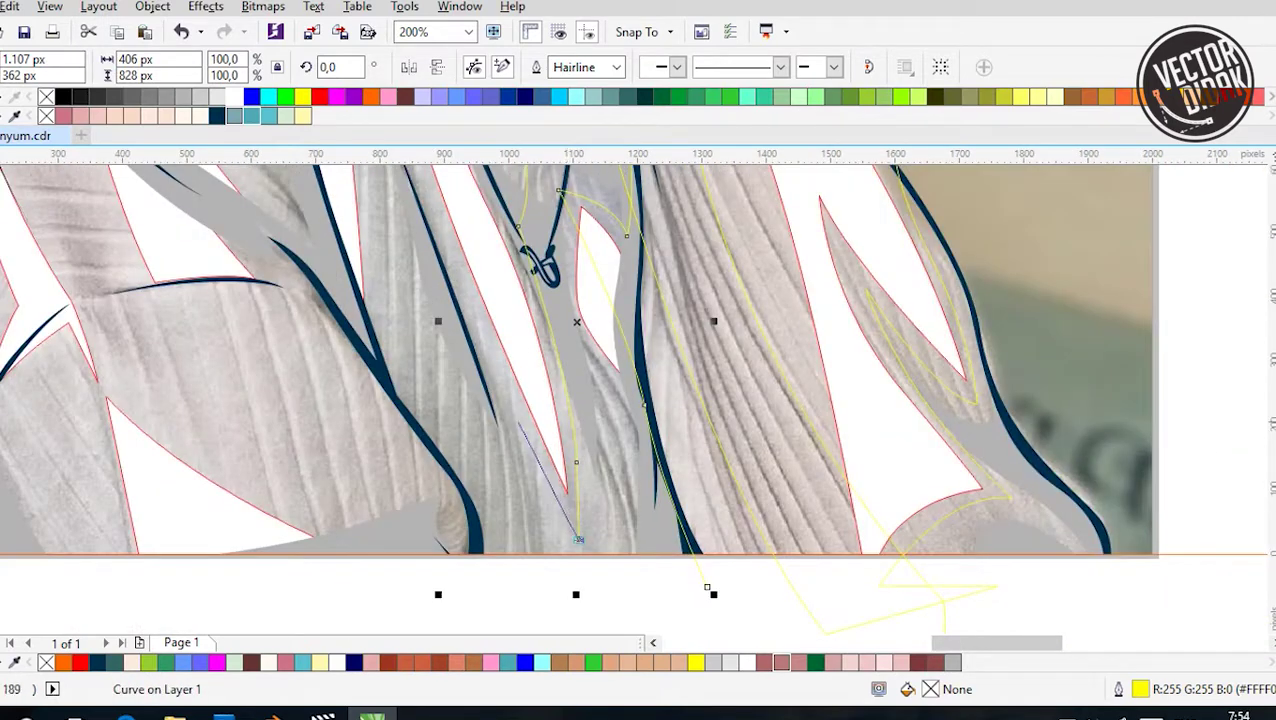
scroll(578, 540, "up", 4)
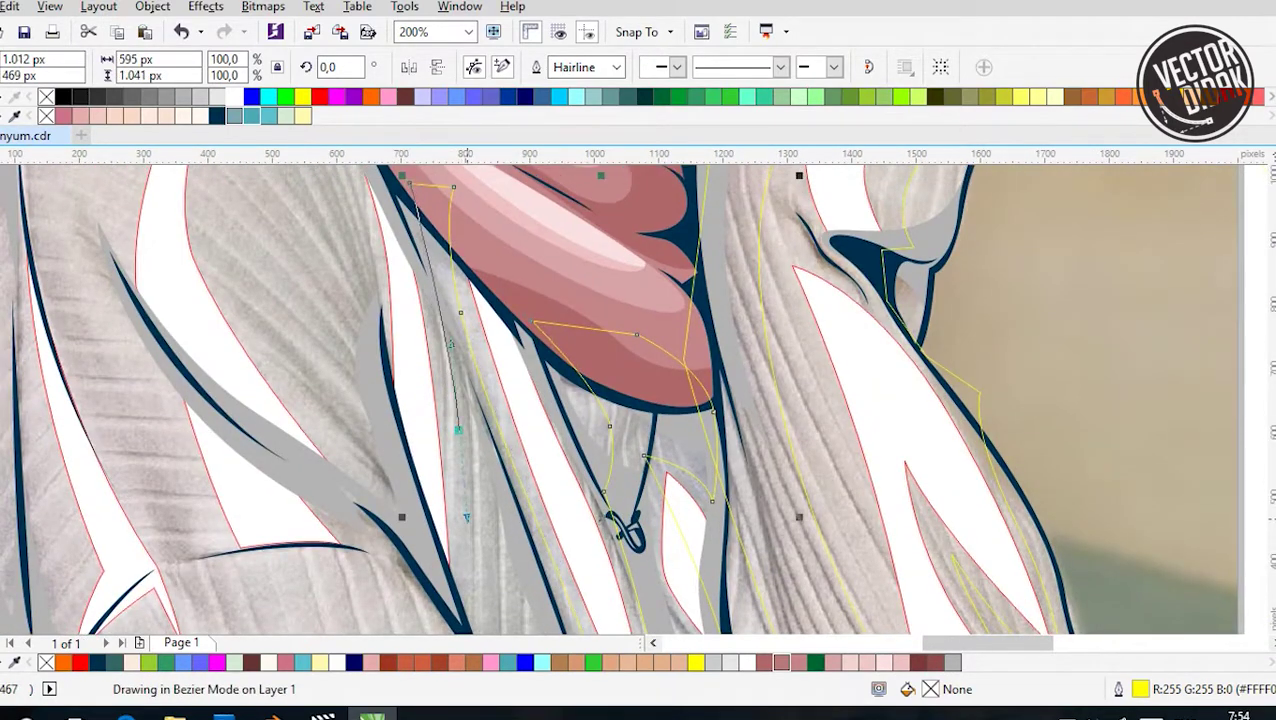
scroll(466, 517, "down", 4)
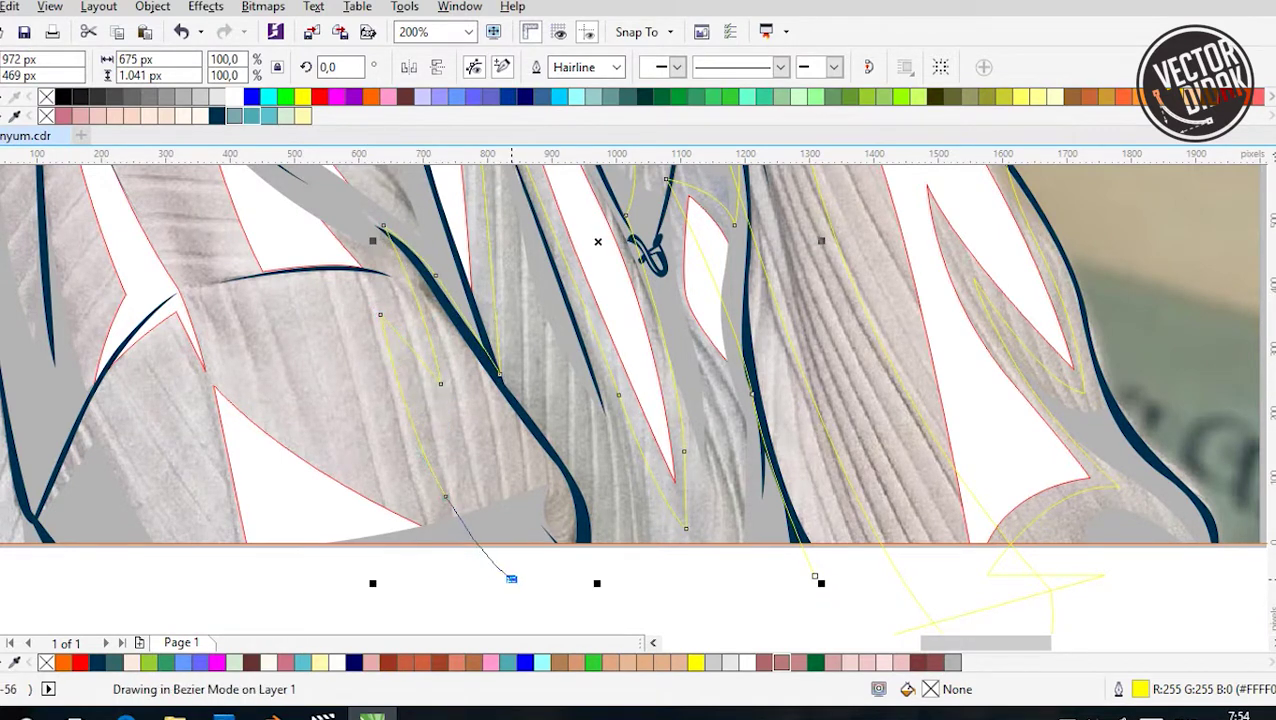
scroll(560, 420, "down", 2)
scroll(560, 420, "up", 2)
Close the chest fold outline below the hem and start a new outline over the near shoulder and down the sleeve
left_click_drag(474, 308, 509, 393)
scroll(509, 393, "up", 3)
left_click(503, 292)
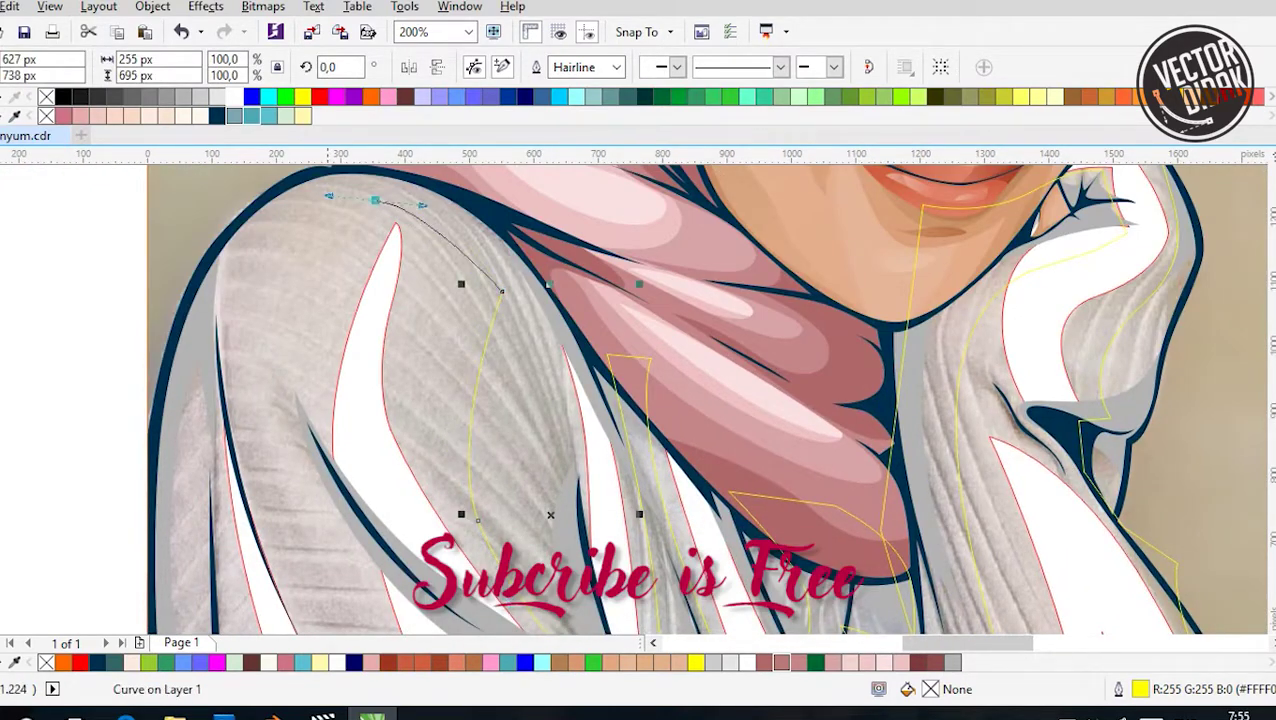
key("space")
scroll(700, 400, "down", 3)
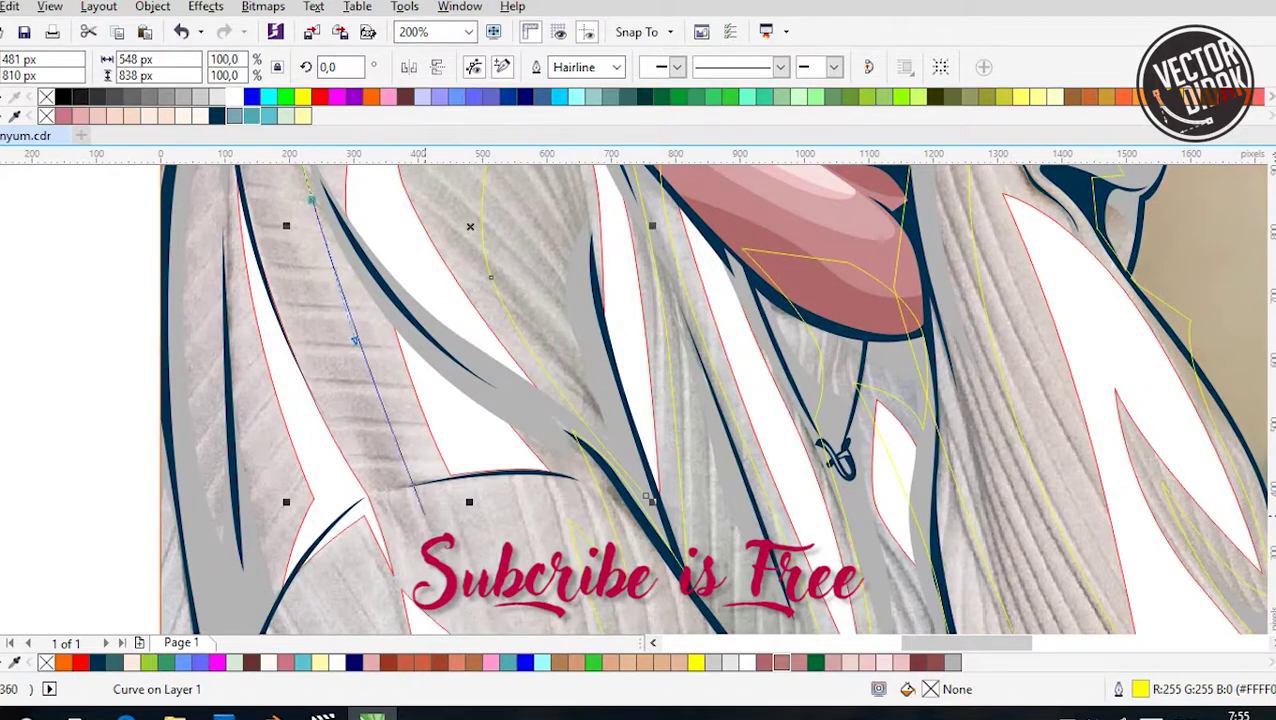
scroll(470, 226, "down", 2)
scroll(470, 226, "down", 2)
scroll(561, 342, "up", 2)
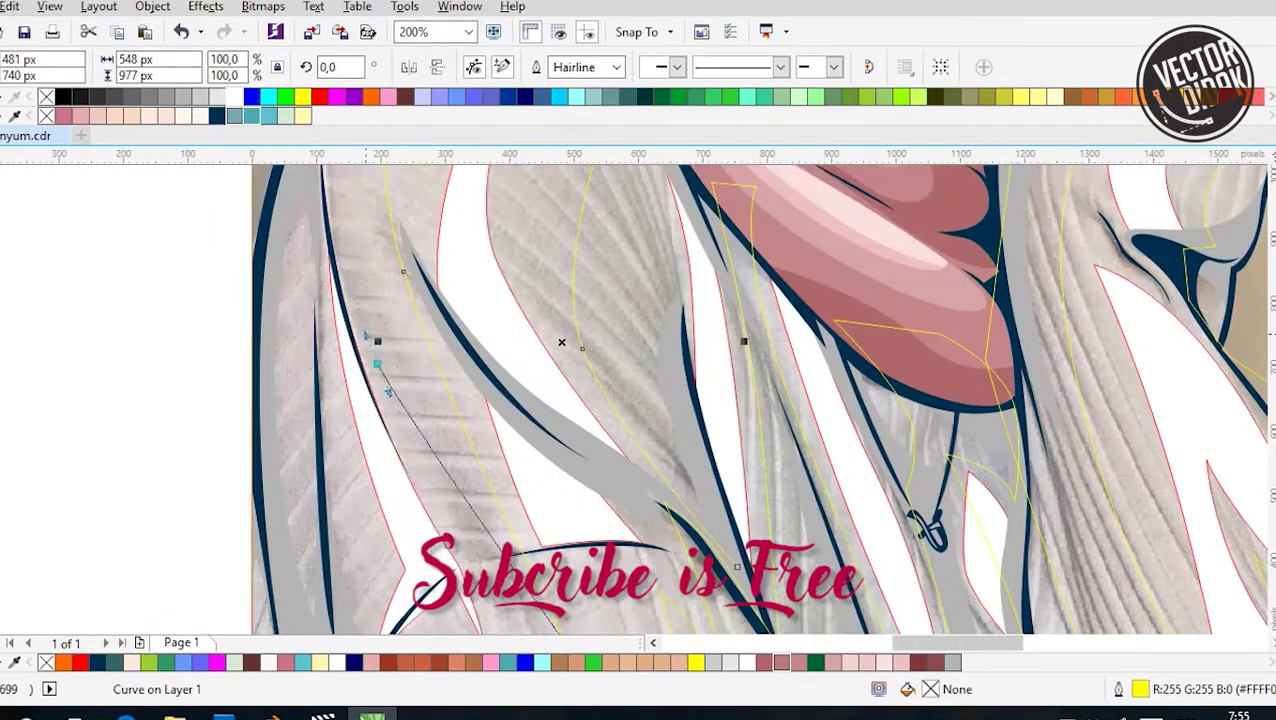
Trace the near sleeve's outline down past the hem and close it around the outside of the picture, about 1075 px by 1554 px
scroll(640, 400, "up", 5)
scroll(640, 400, "down", 2)
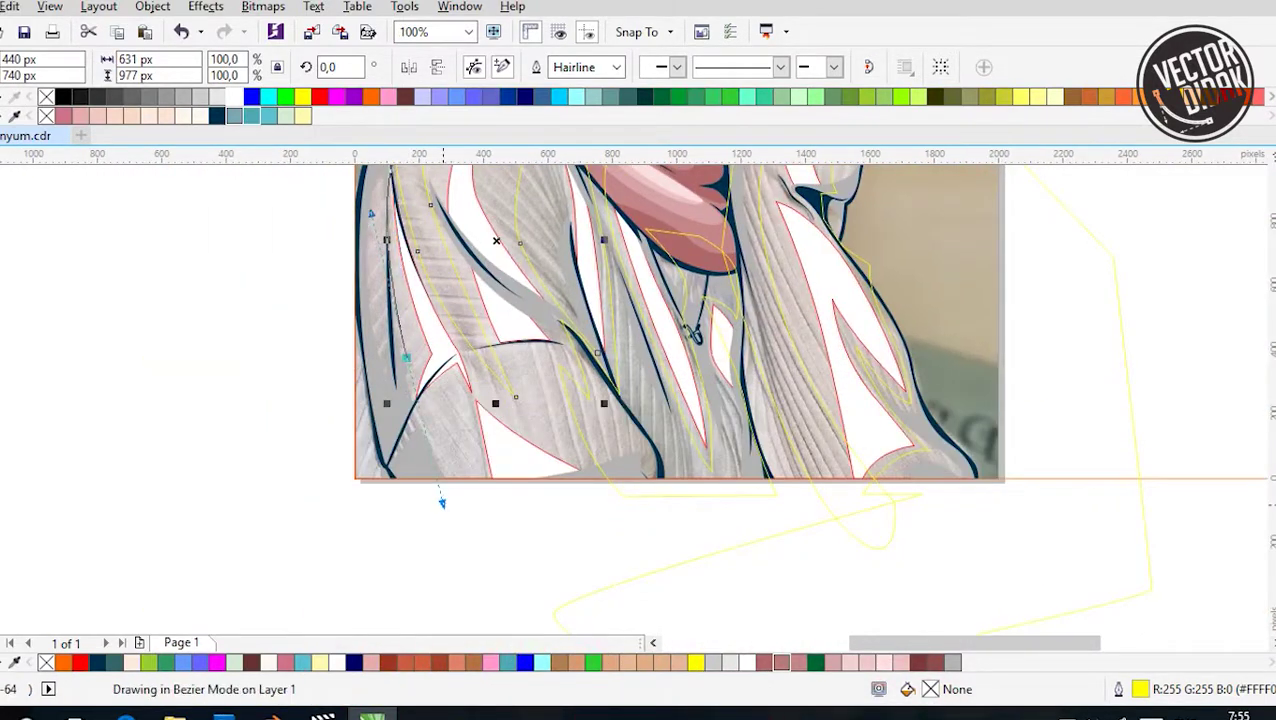
scroll(398, 435, "up", 1)
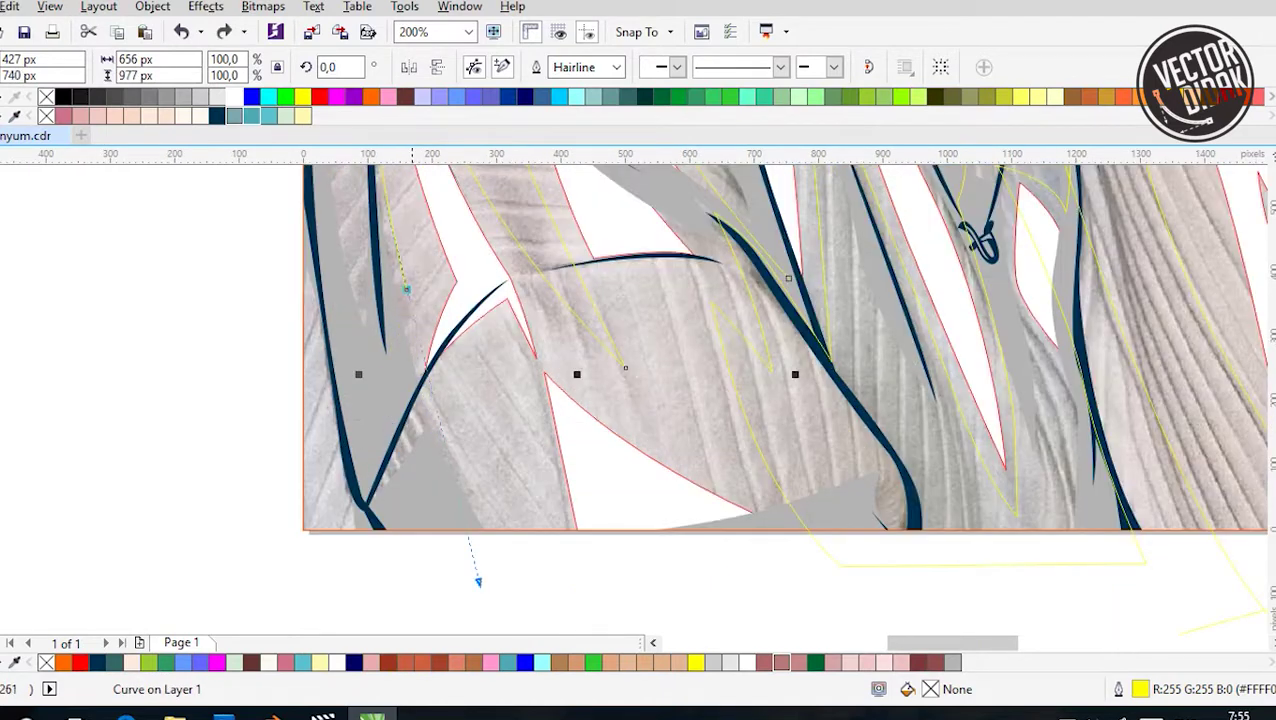
scroll(541, 597, "down", 1)
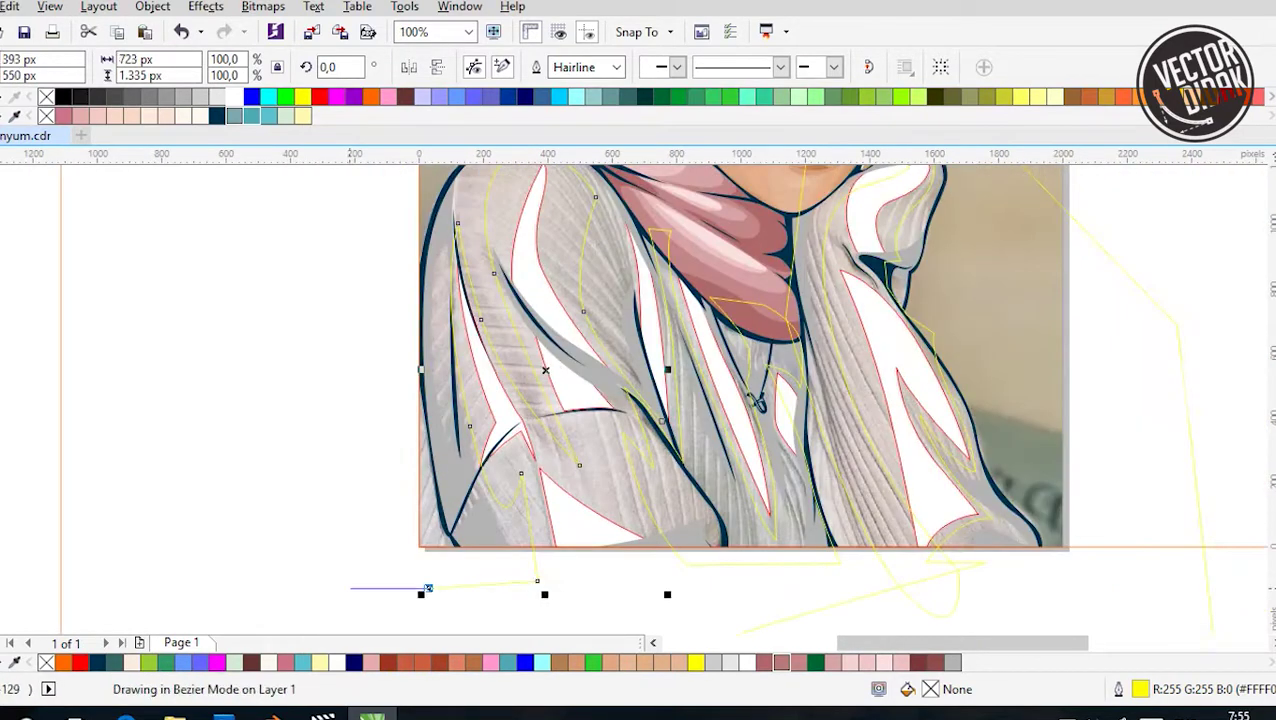
scroll(427, 590, "up", 2)
scroll(428, 337, "down", 2)
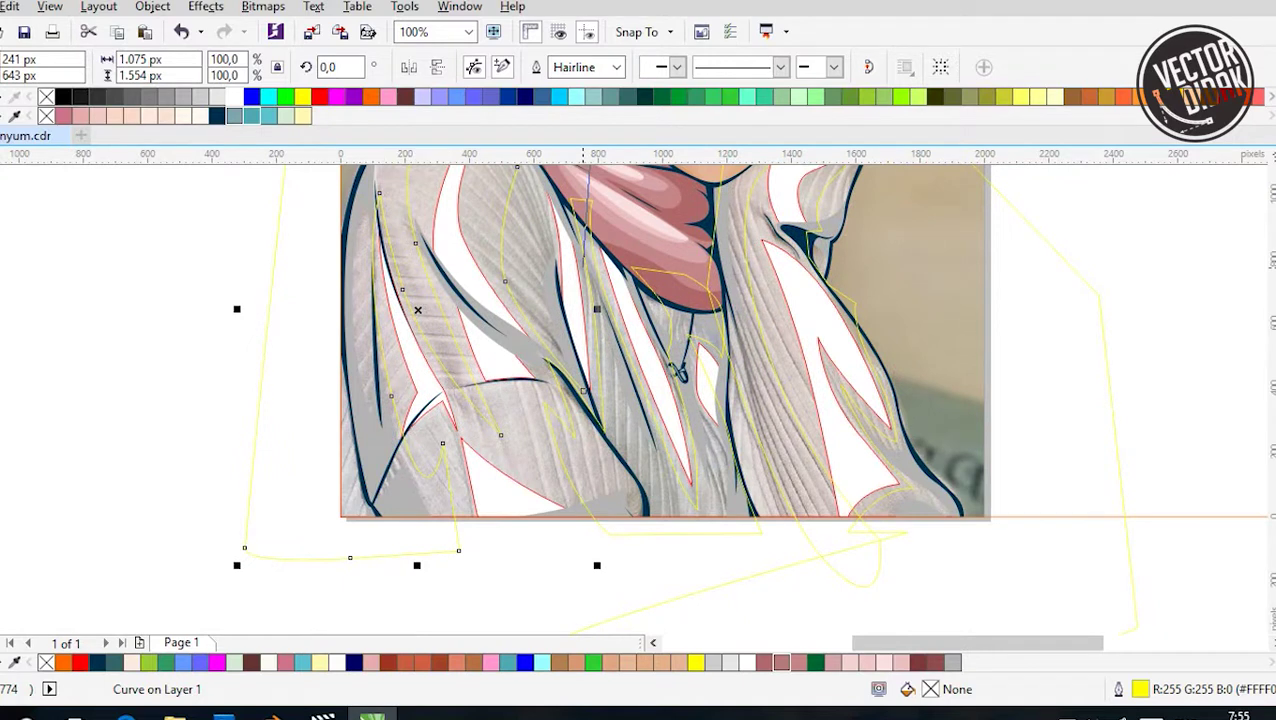
scroll(650, 400, "up", 2)
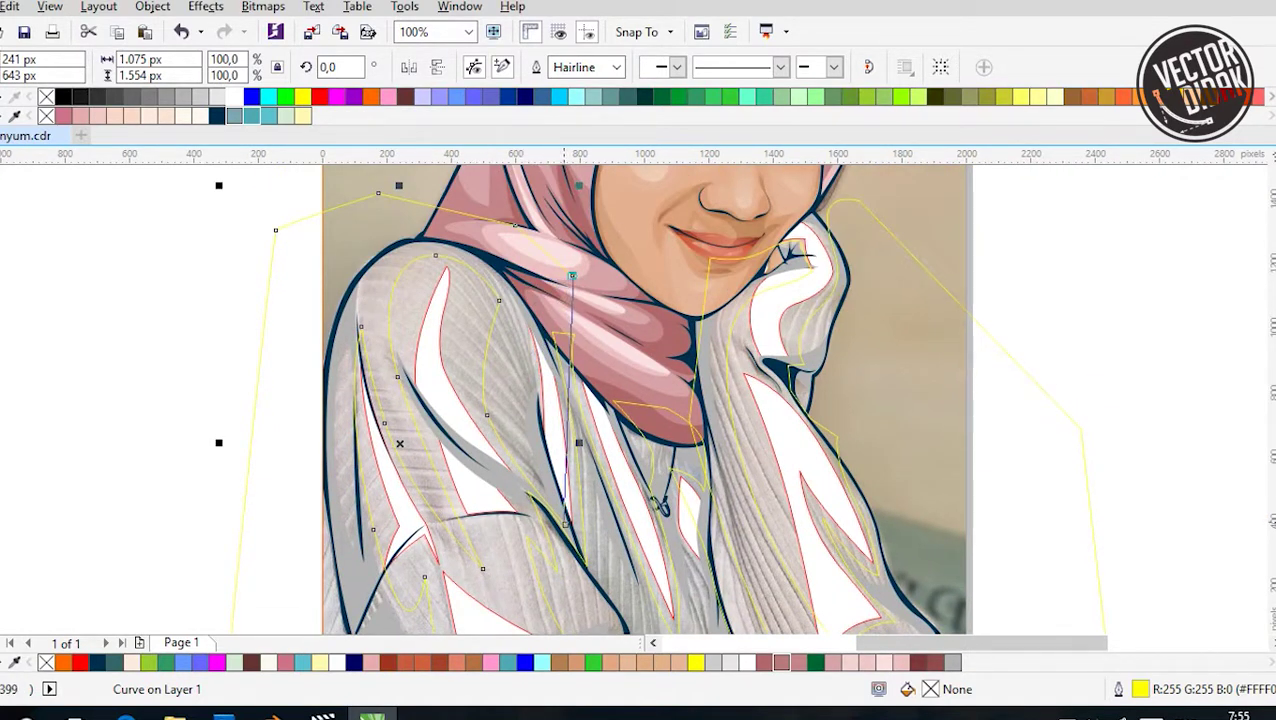
scroll(452, 378, "down", 1)
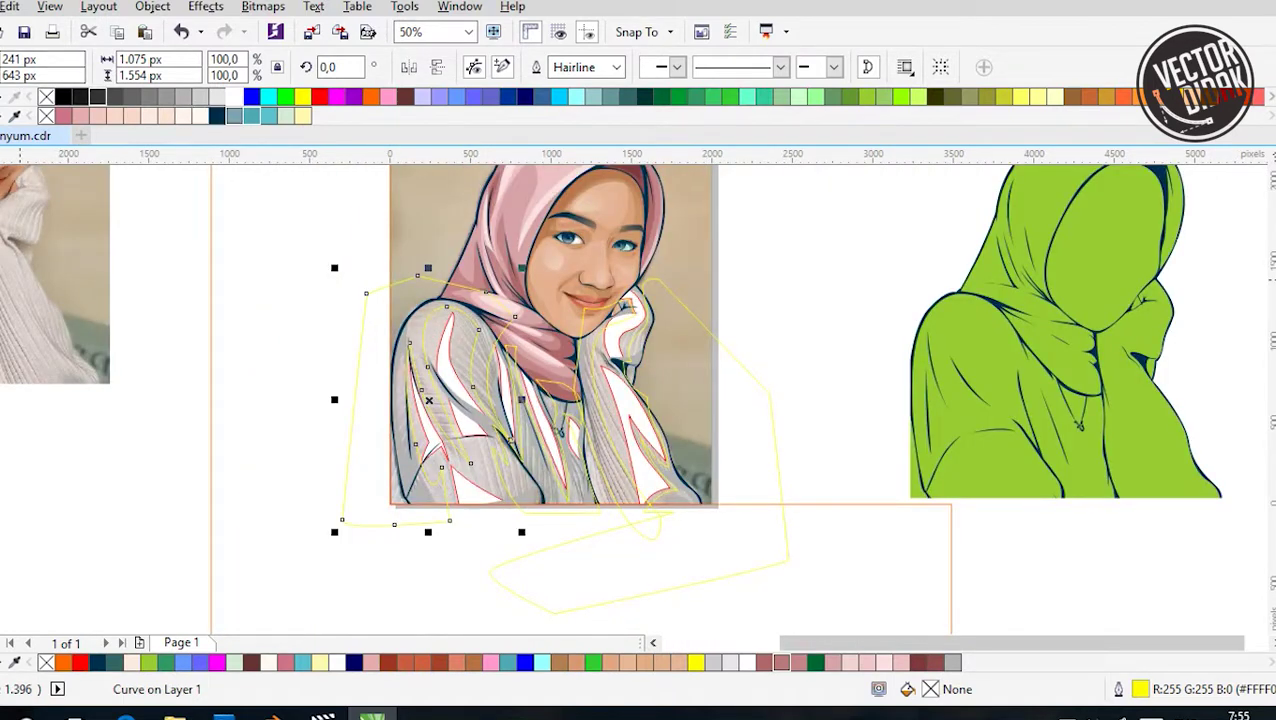
Fill the fold outlines around the outside of both sleeves dark blue and select them together with the chest outlines
left_click(233, 115)
left_click_drag(430, 400, 533, 500)
key("ctrl+z")
scroll(560, 432, "up", 1)
left_click(600, 524)
left_click(600, 515)
left_click(620, 590, "shift")
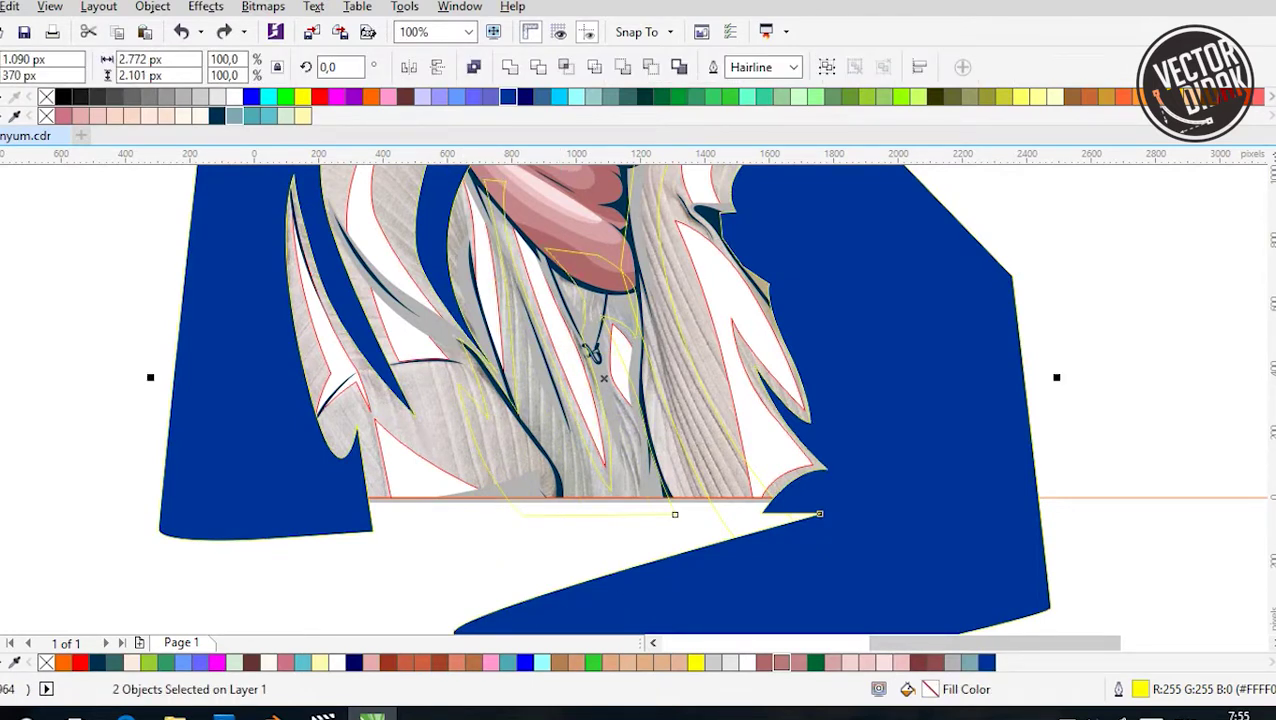
Combine the selected fold outlines into one curve and trim it to the sweater's contour
key("ctrl+l")
key("ctrl+k")
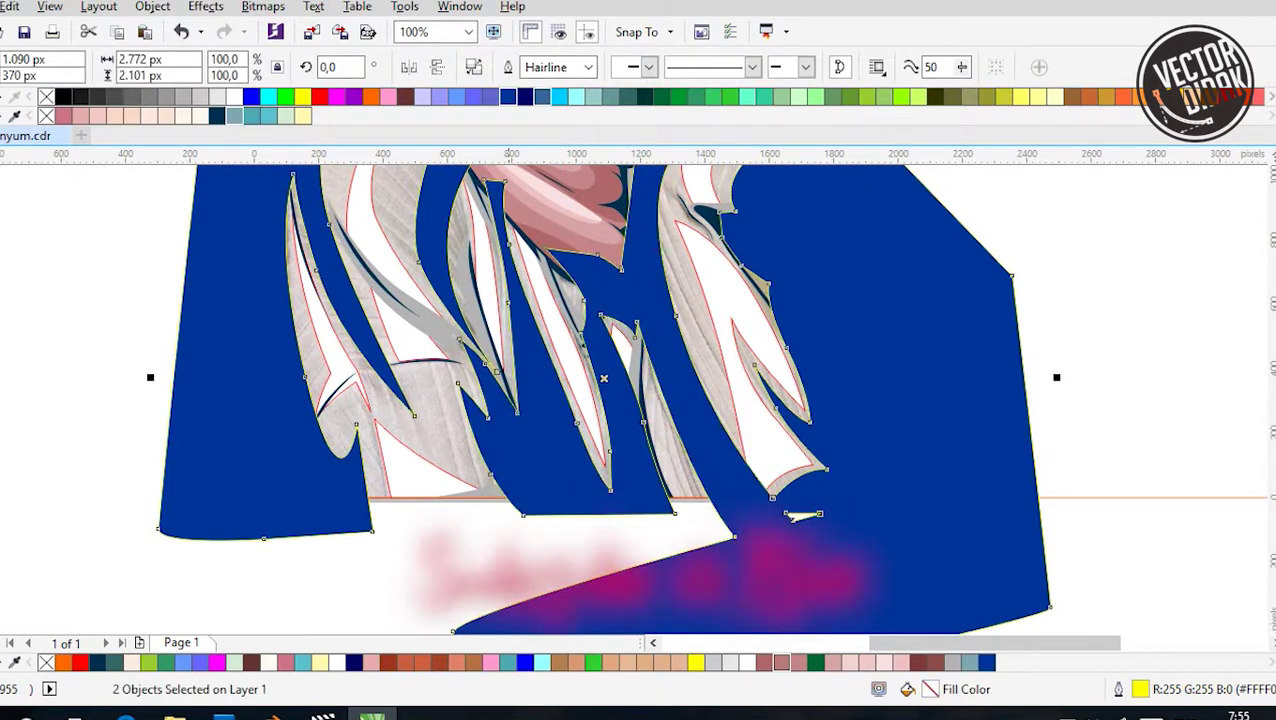
key("ctrl+l")
scroll(638, 400, "up", 3)
key("ctrl+k")
key("ctrl+l")
key("shift+Page_Down")
key("Escape")
scroll(545, 400, "down", 2)
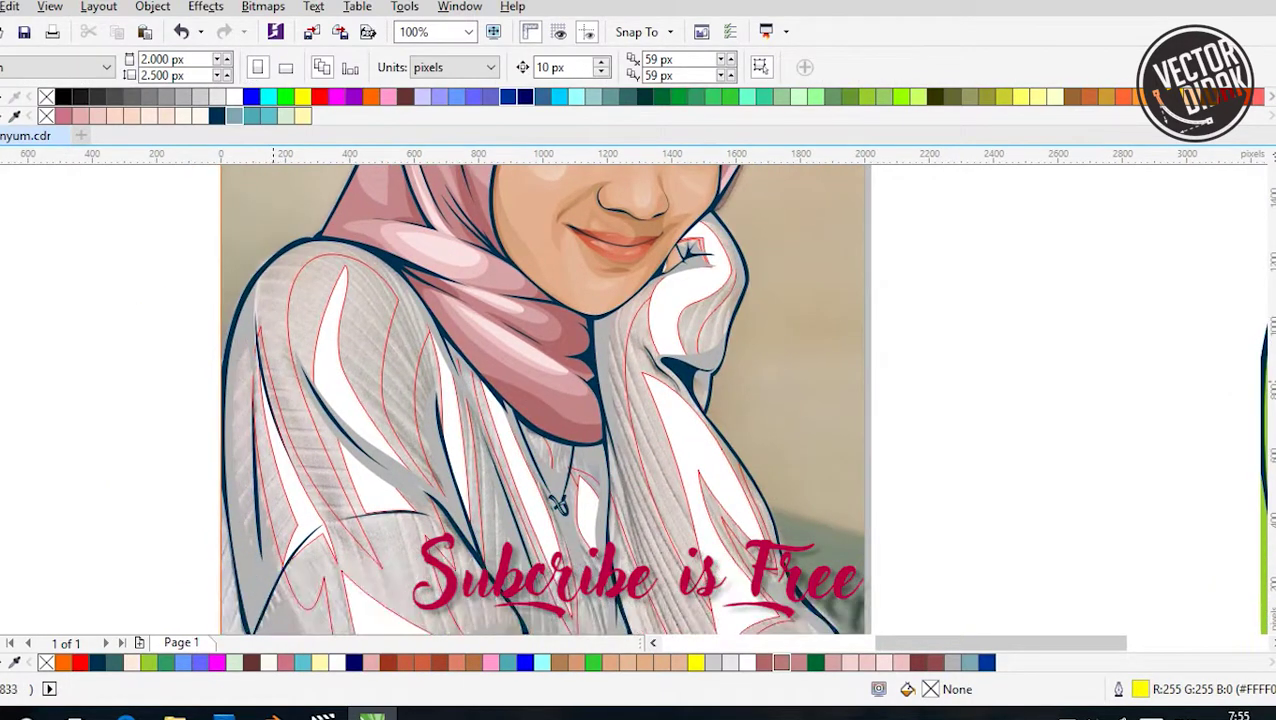
Fill the sweater's new mid-tone folds light grey and its base shape a paler grey, #E6E6E6
key("Tab")
left_click(199, 97)
left_click(217, 97)
key("Escape")
key("Tab")
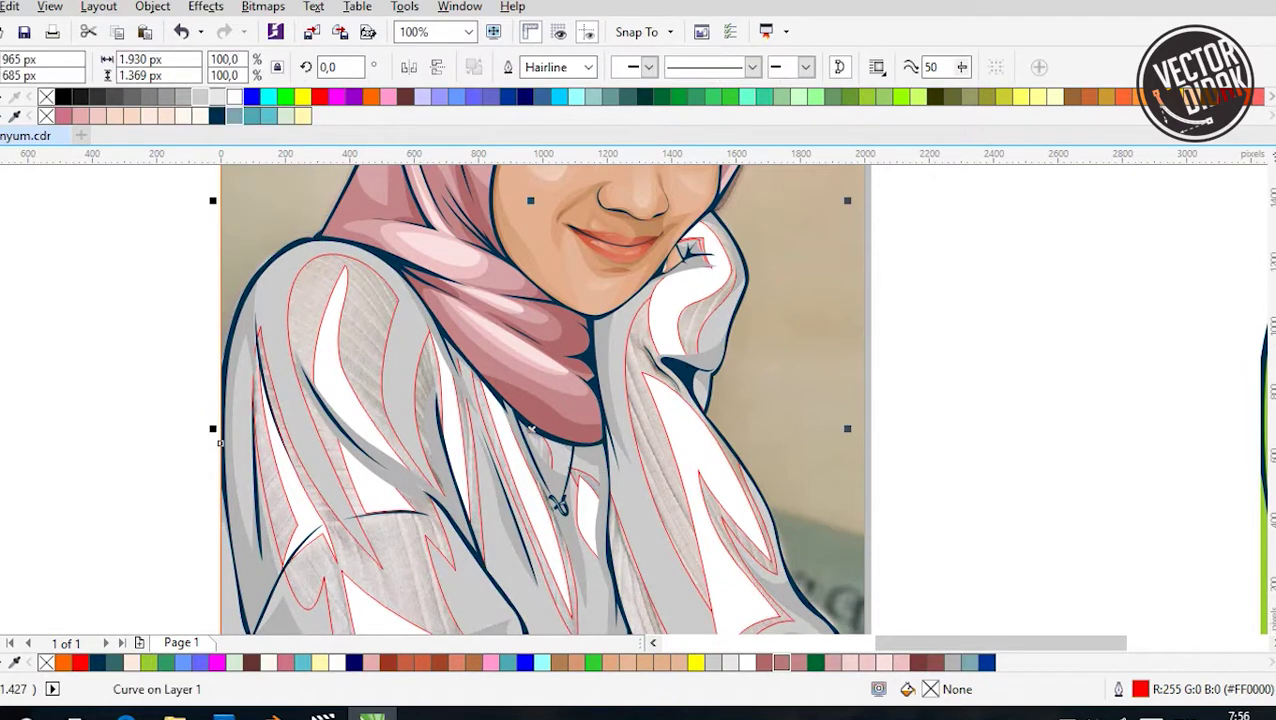
key("Escape")
Select all the traced portrait shapes and remove their outlines
scroll(242, 290, "down", 1)
key("ctrl+a")
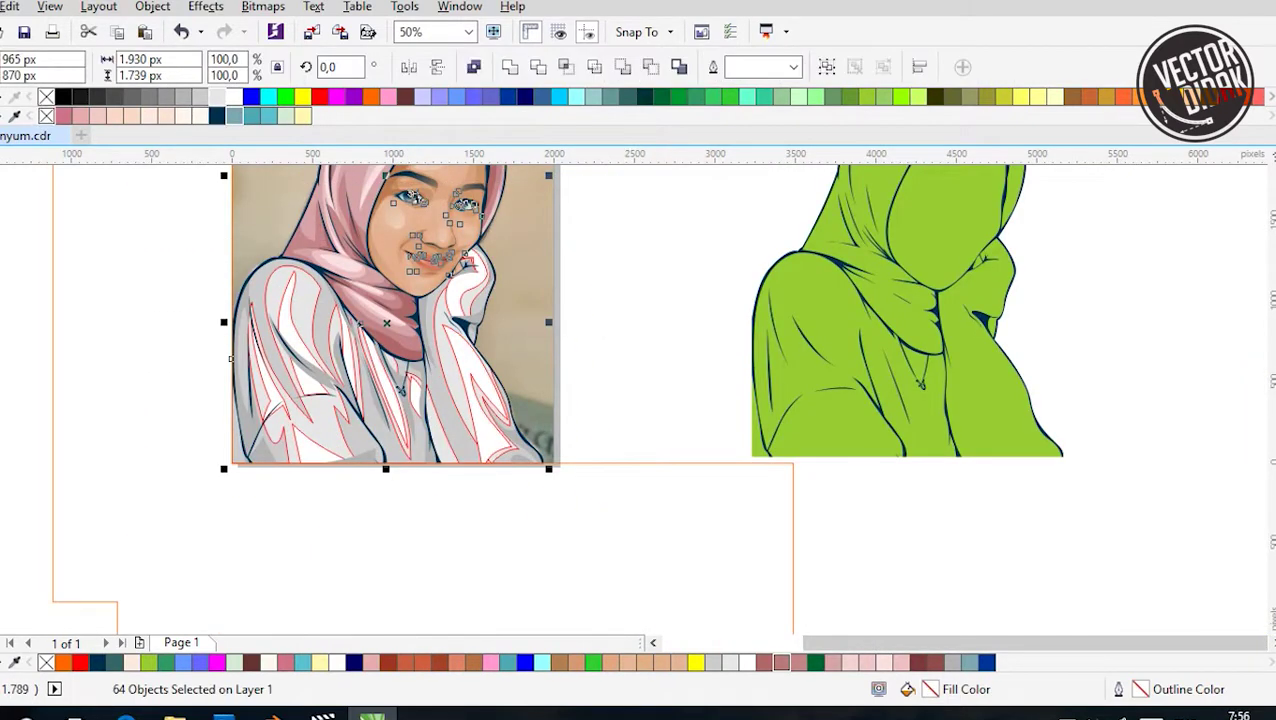
right_click(46, 116)
key("Escape")
scroll(410, 400, "up", 2)
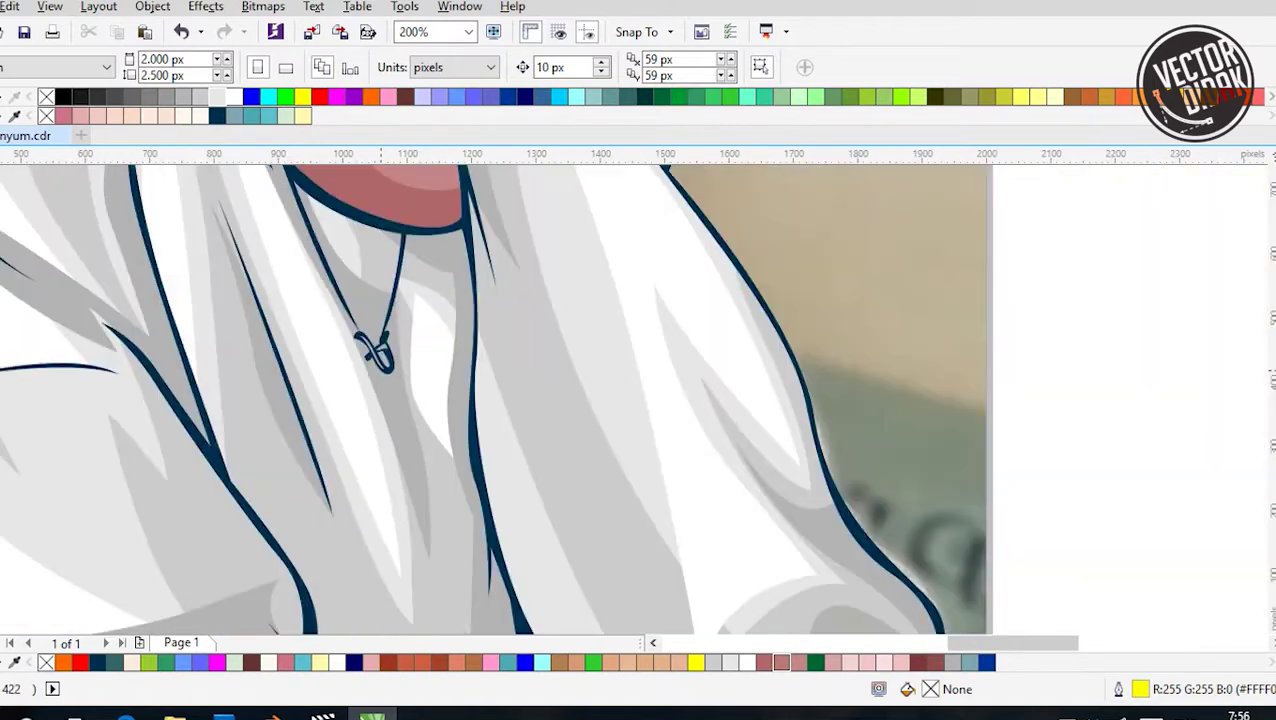
scroll(330, 490, "down", 2)
scroll(220, 460, "up", 2)
scroll(344, 350, "down", 2)
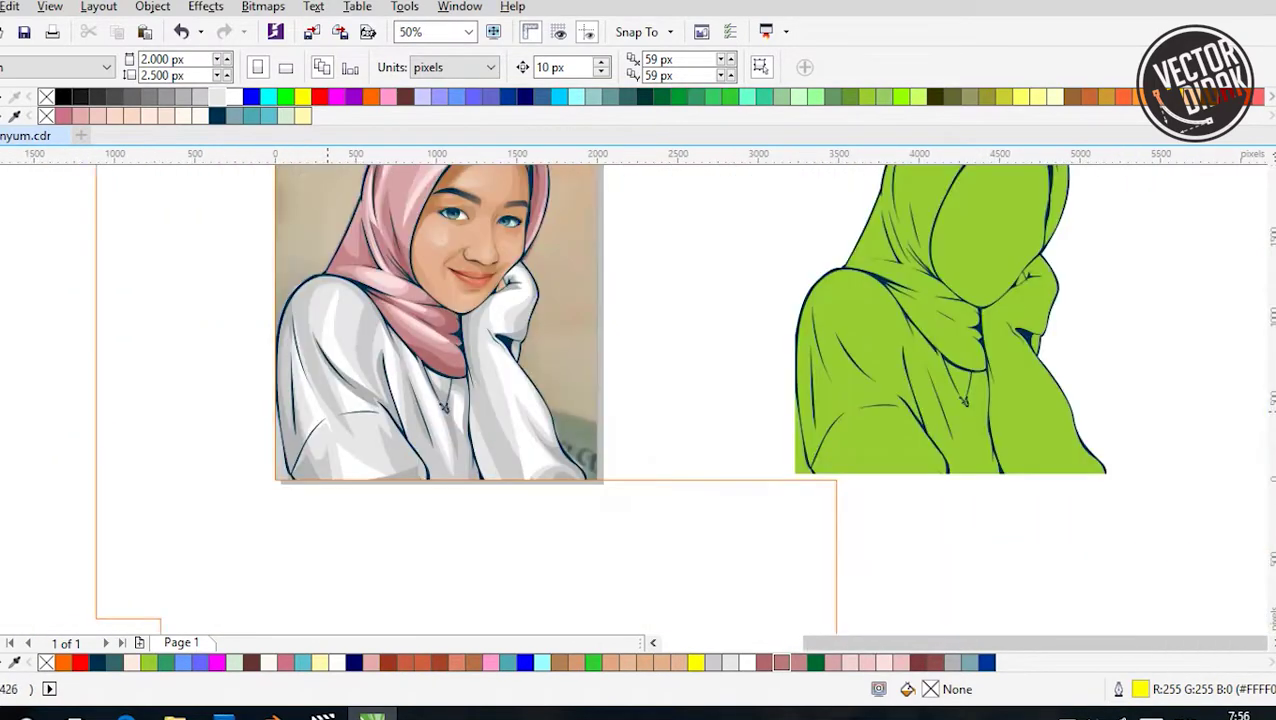
Fill the sweater's darkest fold shape turquoise, C60 M0 Y20 K0
scroll(332, 346, "up", 1)
left_click(283, 480)
scroll(445, 543, "down", 1)
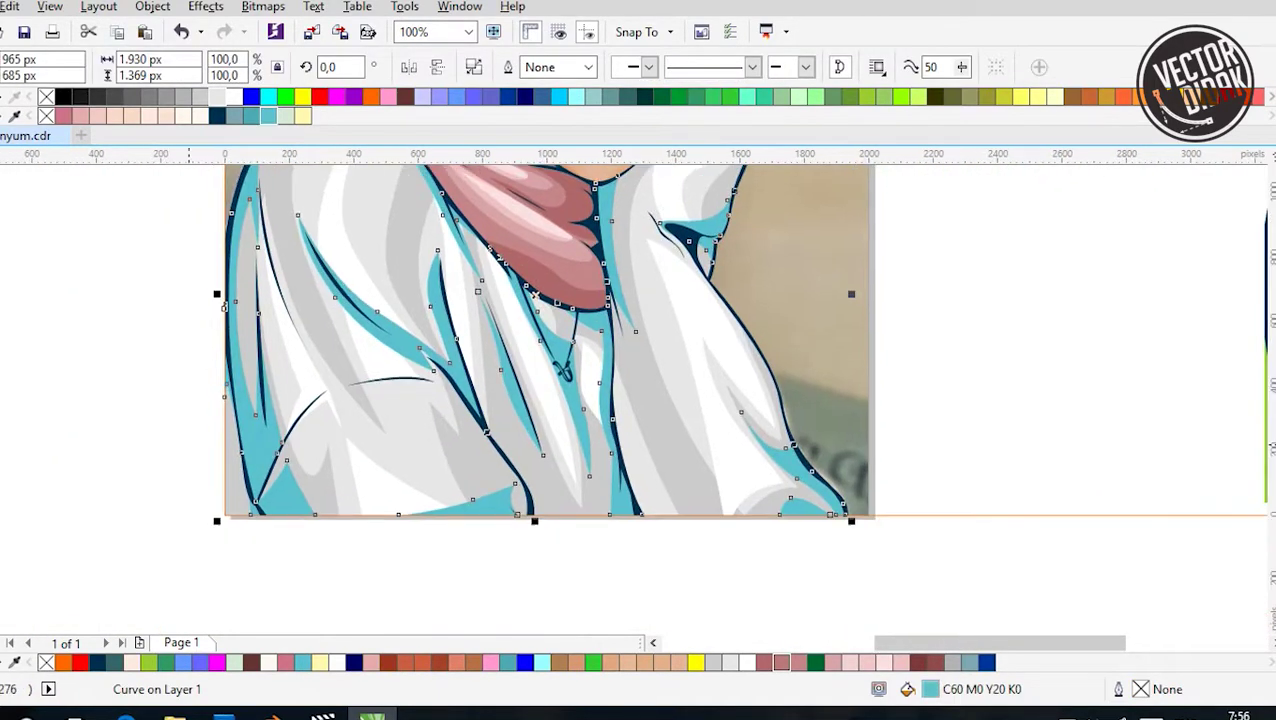
Set the mid-tone folds' fill to C50 M0 Y15 K0 and the base shape's fill to C34 M0 Y8 K0
scroll(445, 543, "up", 1)
left_click_drag(445, 543, 445, 540)
key("shift+F11")
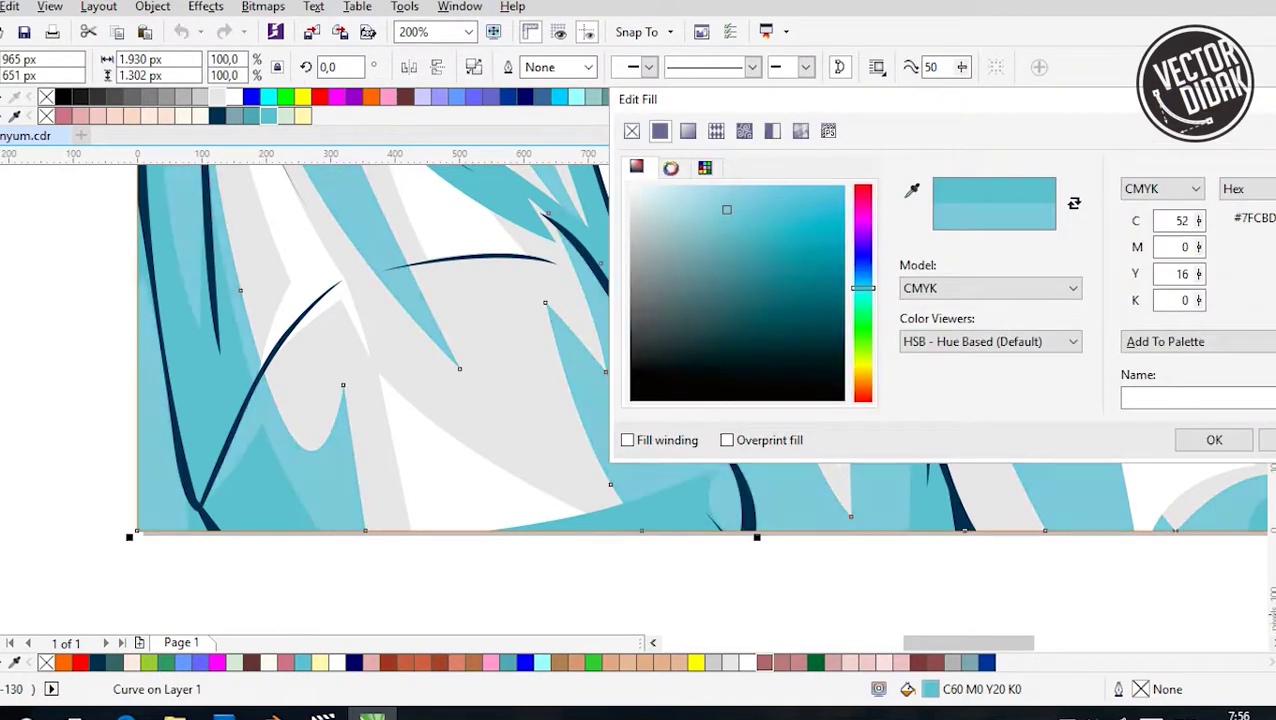
left_click(1213, 437)
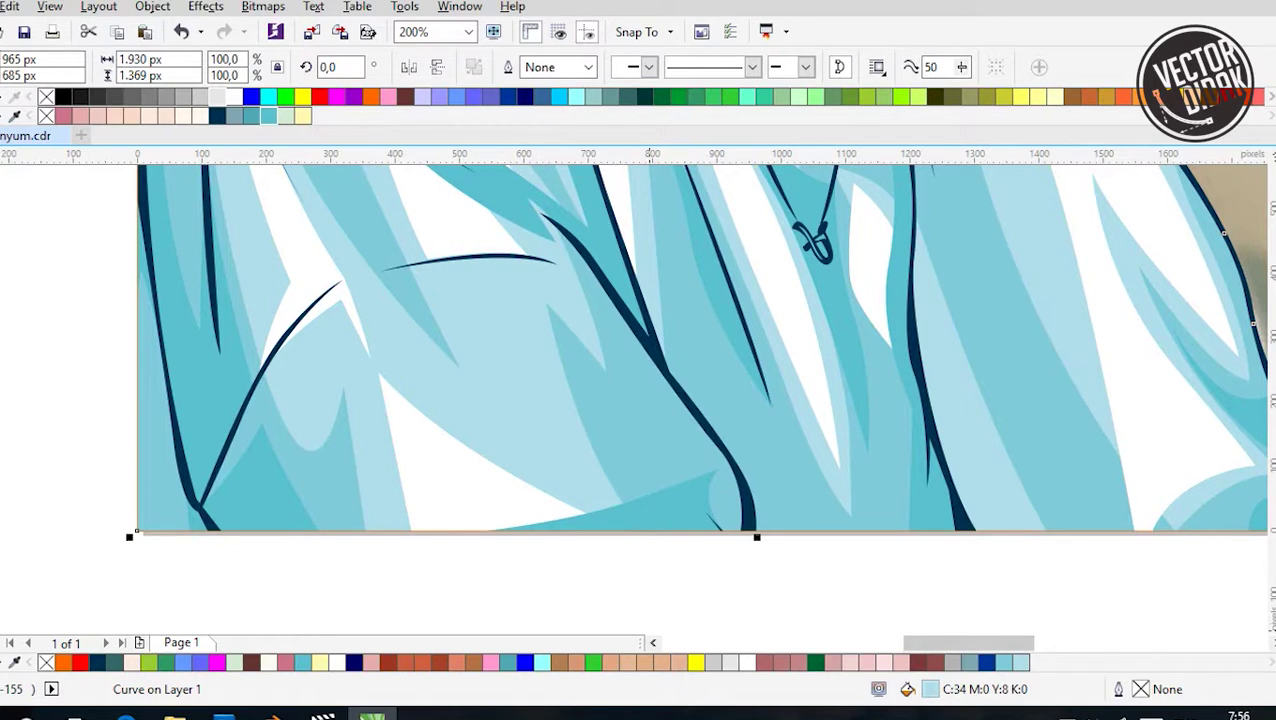
Recolour the sweater's highlights pale blue, about C19 M0 Y3 K0, and try transparency on the fold tones
left_click(420, 330)
key("shift+F11")
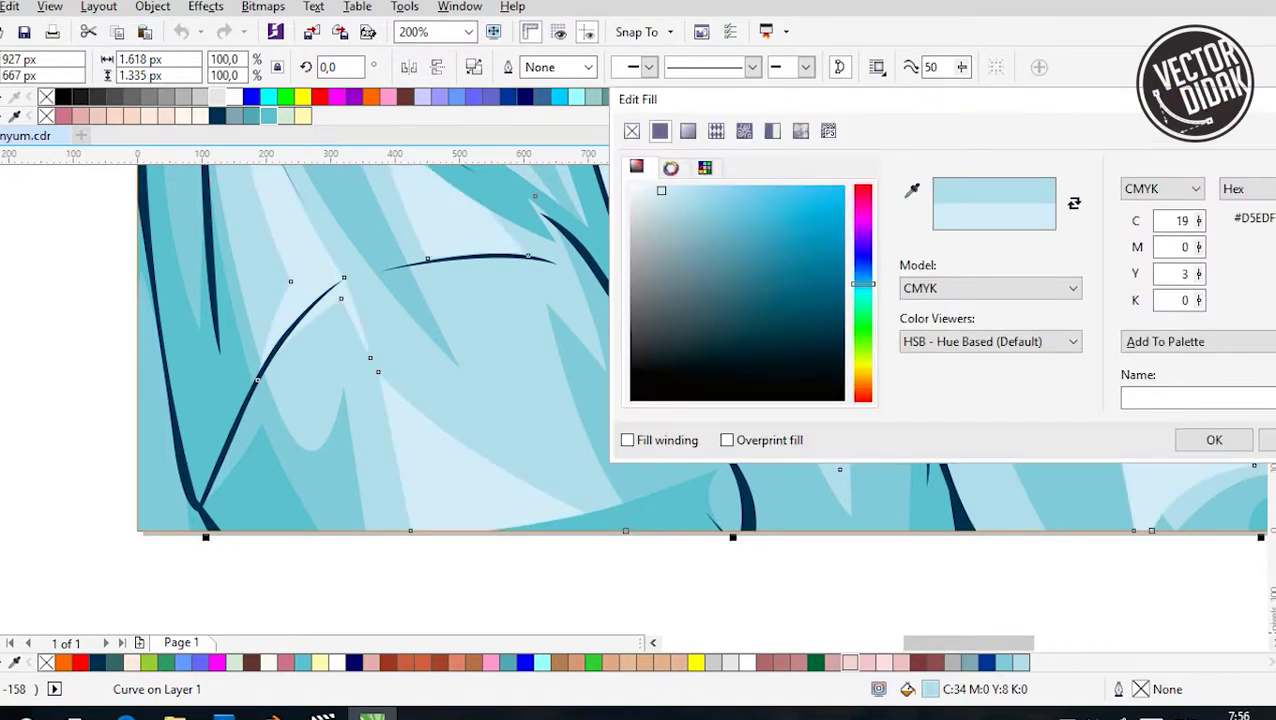
key("Return")
key("Escape")
scroll(600, 350, "down", 4)
left_click(663, 375)
scroll(663, 375, "up", 2)
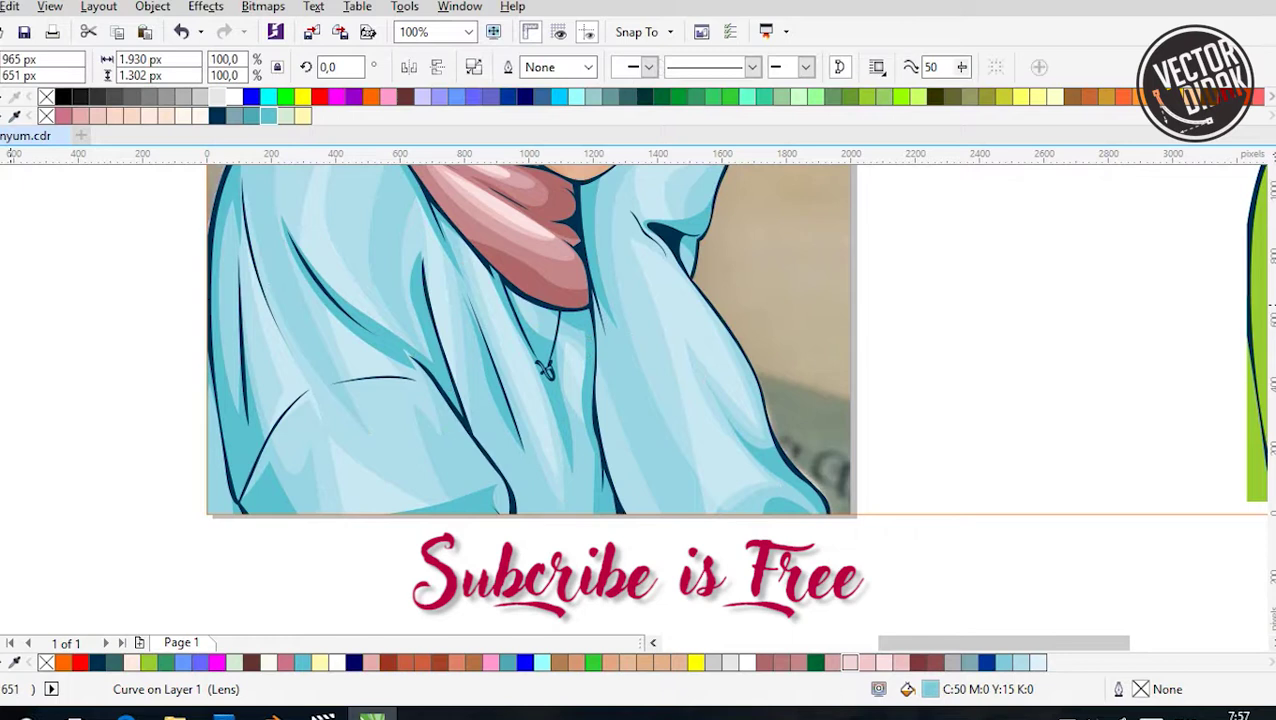
key("space")
scroll(206, 307, "down", 3)
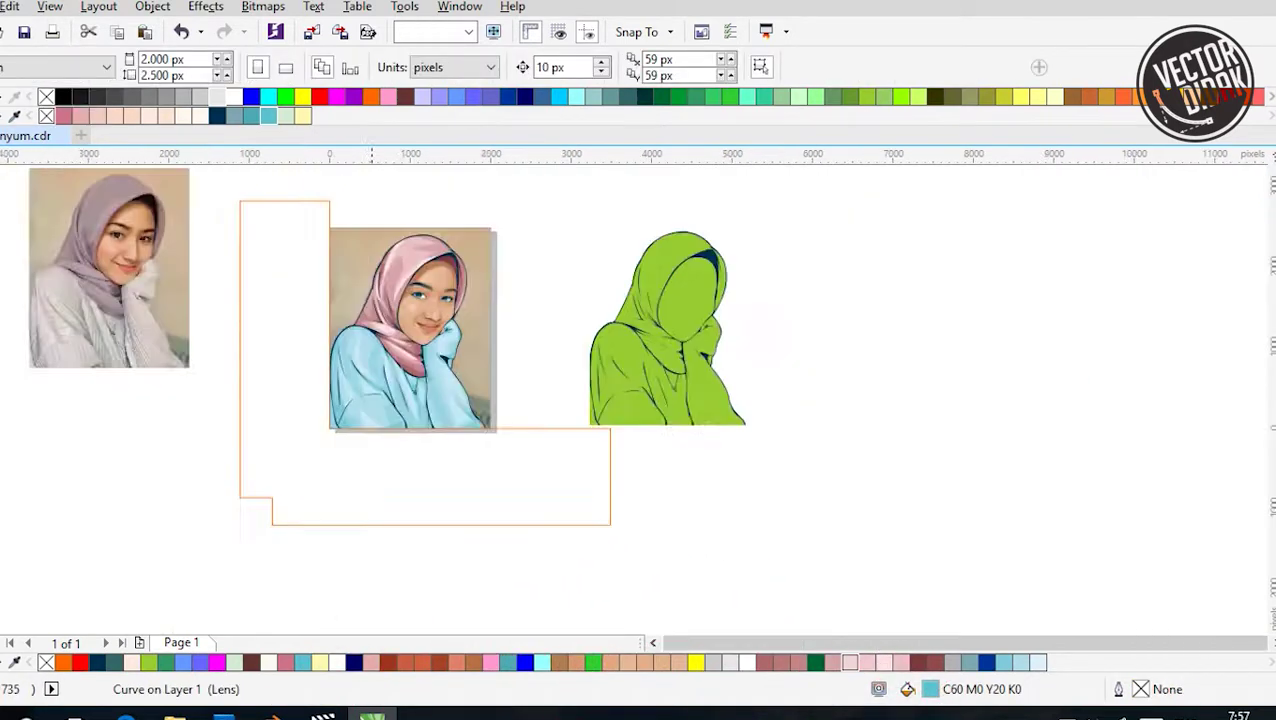
Undo the transparency and the pale blue highlight fill on the sweater
scroll(273, 343, "up", 2)
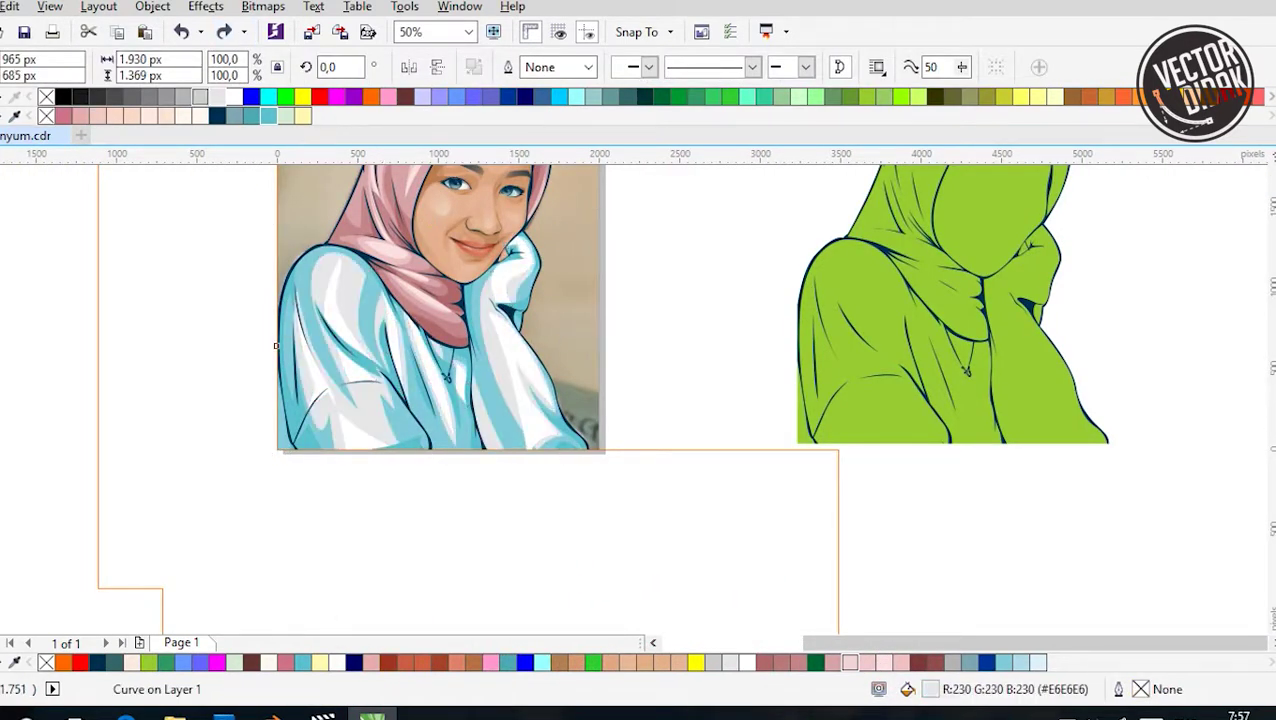
left_click(276, 345)
key("Escape")
scroll(321, 380, "up", 2)
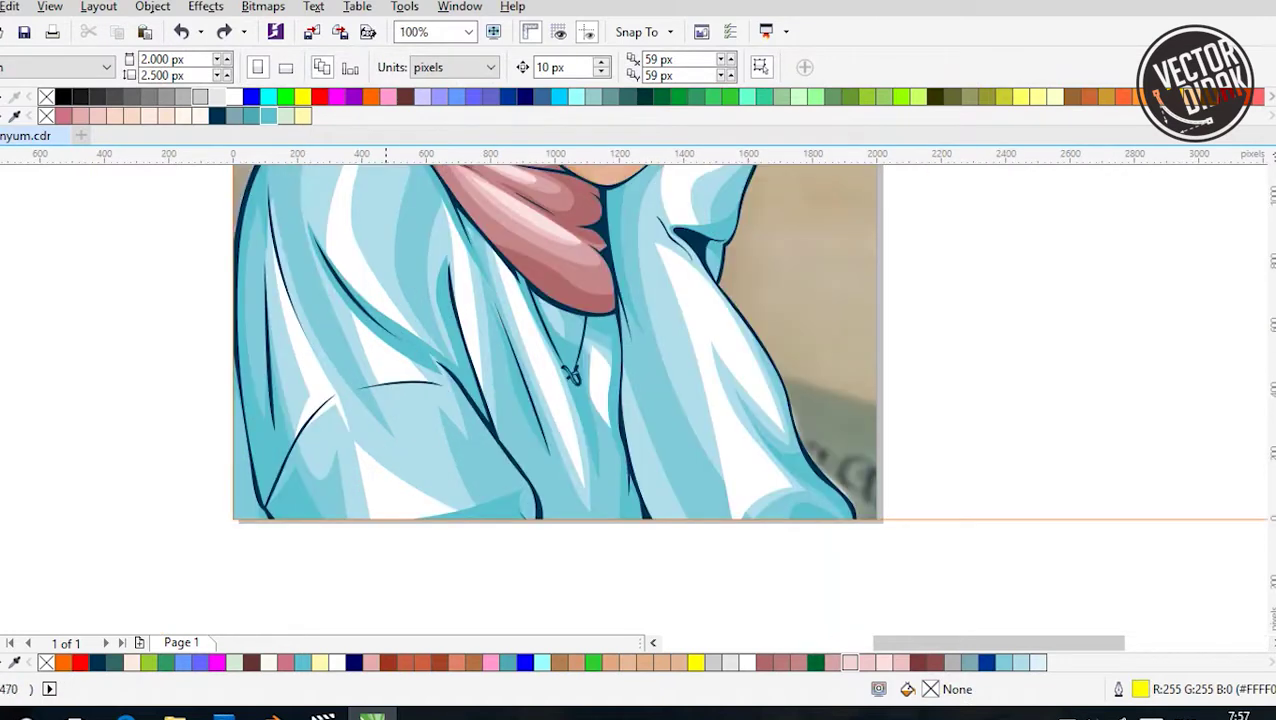
Give the sweater's white highlights a red outline and fade the raised sleeve's highlight with a linear transparency
left_click(321, 380)
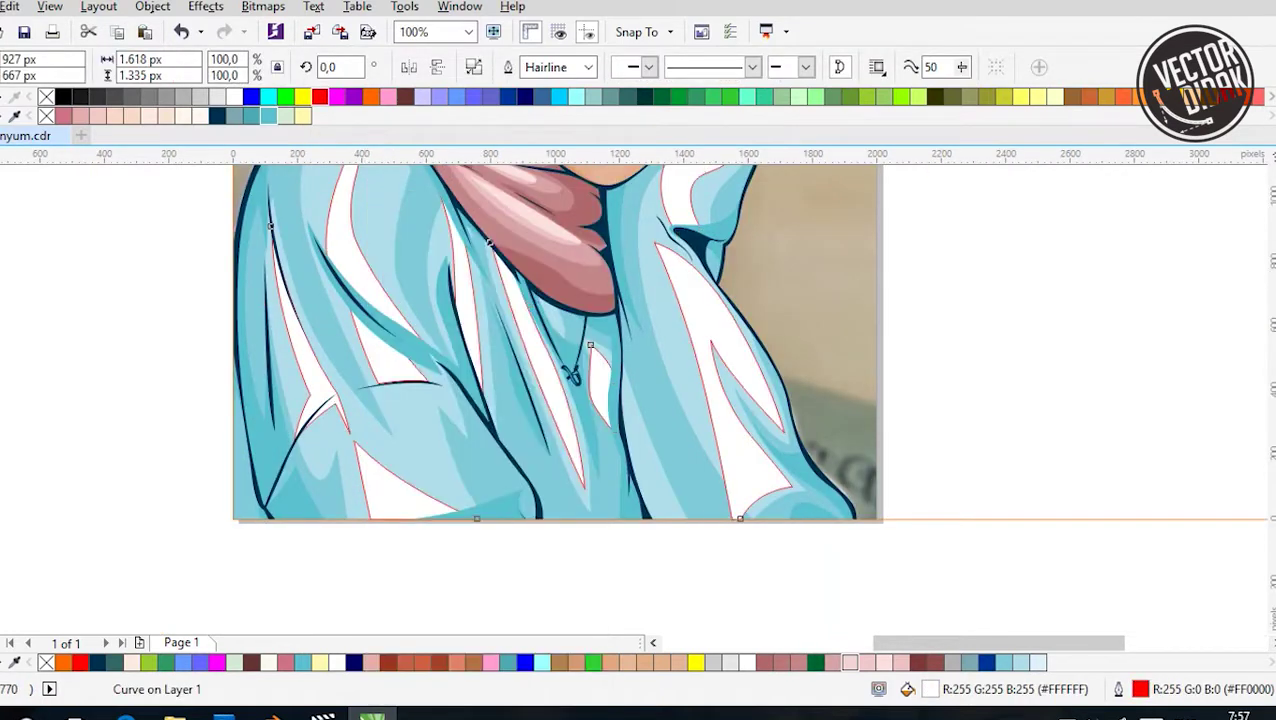
key("Escape")
scroll(640, 400, "up", 3)
left_click(640, 320)
left_click_drag(571, 240, 760, 404)
scroll(746, 600, "down", 2)
left_click_drag(746, 612, 710, 568)
Apply linear transparency to the chest highlight at 126° and to the near sleeve's upper highlight
left_click(505, 470)
left_click_drag(495, 372, 408, 245)
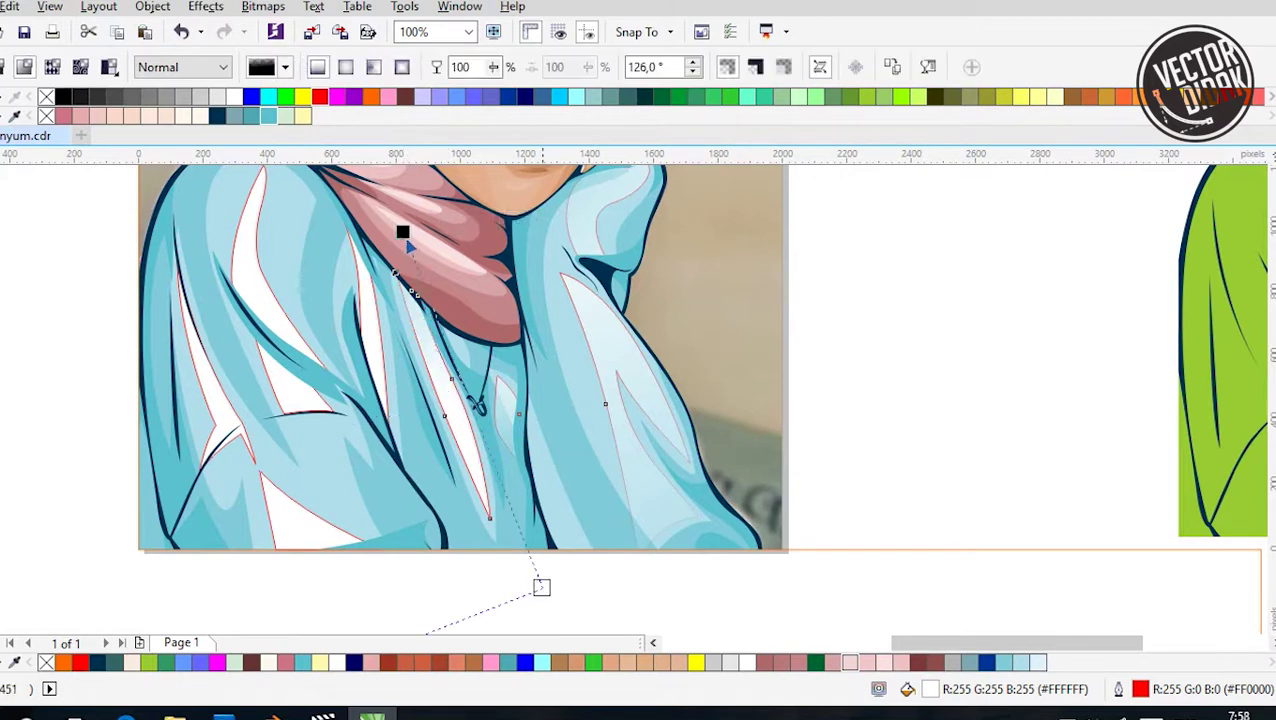
scroll(417, 457, "down", 1)
left_click_drag(329, 353, 330, 250)
Fade the near sleeve's lower highlights and the triangular highlight at the hem with linear transparency
scroll(400, 400, "down", 1)
left_click_drag(196, 478, 330, 454)
left_click_drag(322, 342, 336, 430)
scroll(352, 404, "up", 1)
left_click_drag(370, 390, 305, 276)
left_click_drag(330, 352, 376, 412)
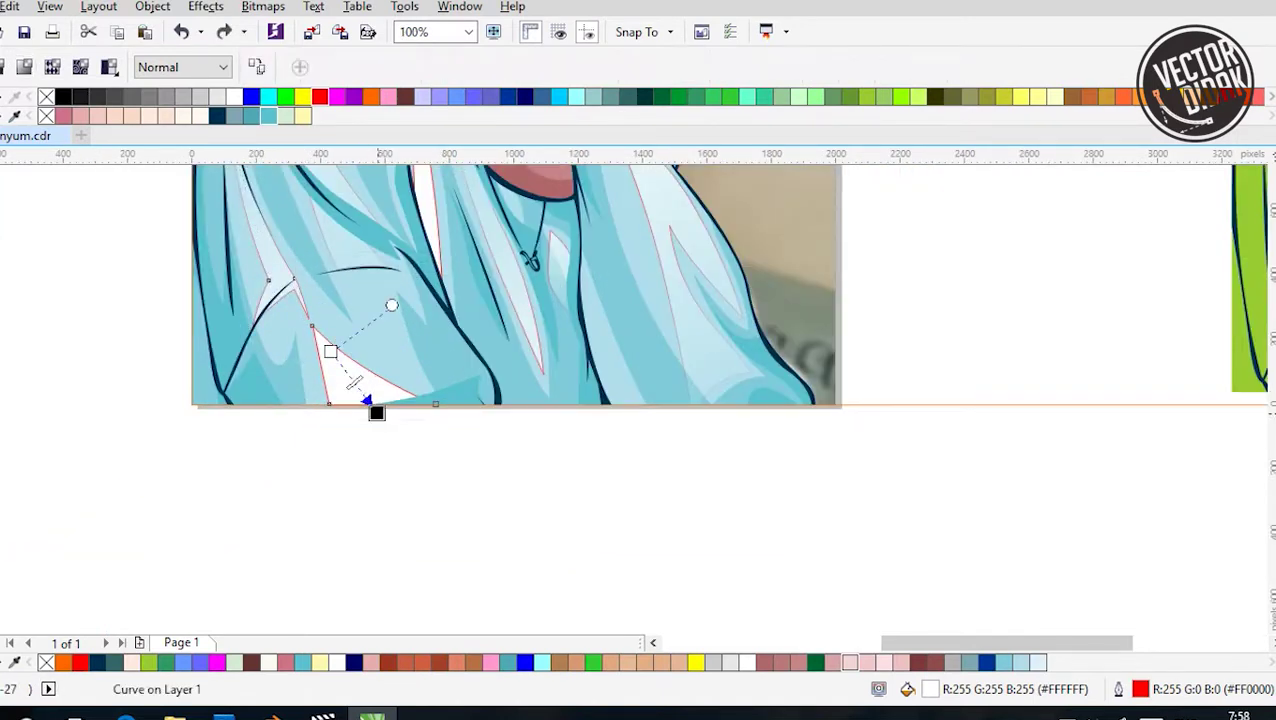
Fade the near sleeve's mid-tone folds with a linear transparency at -48.6°, running from above the shoulder to the hem
scroll(320, 363, "down", 1)
key("space")
scroll(275, 213, "up", 1)
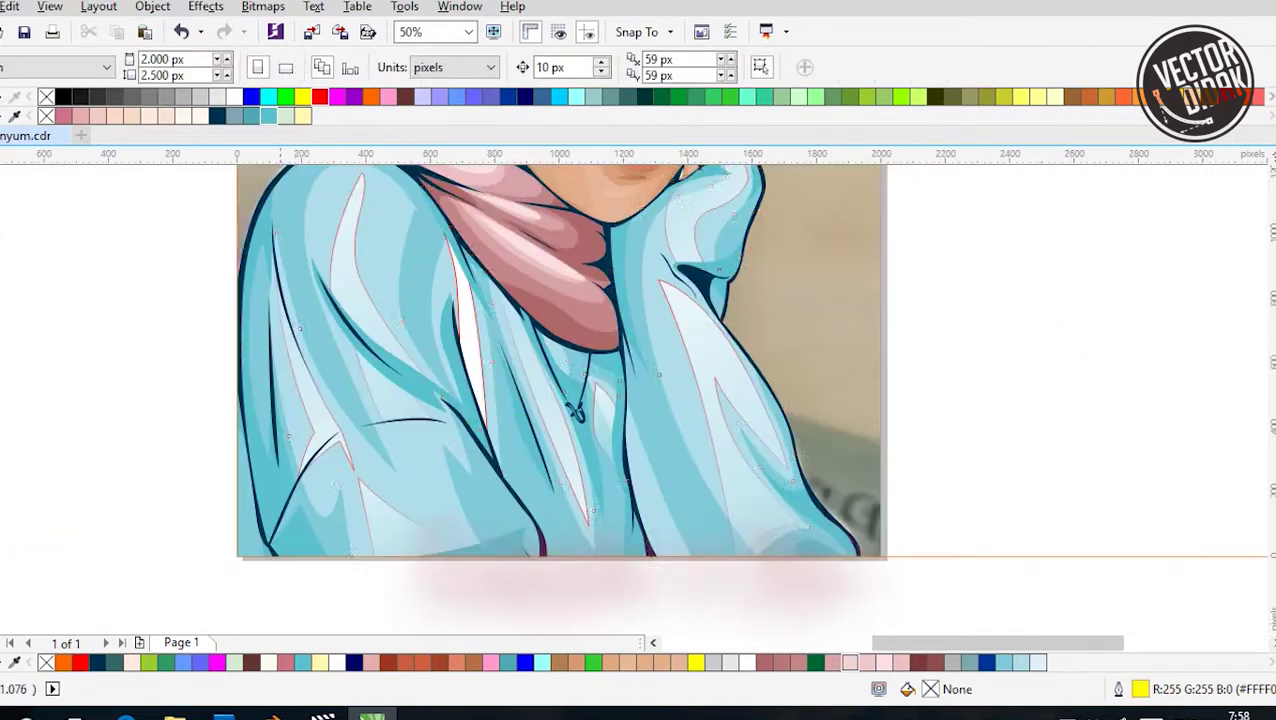
left_click(337, 210)
scroll(337, 210, "down", 1)
scroll(311, 400, "up", 2)
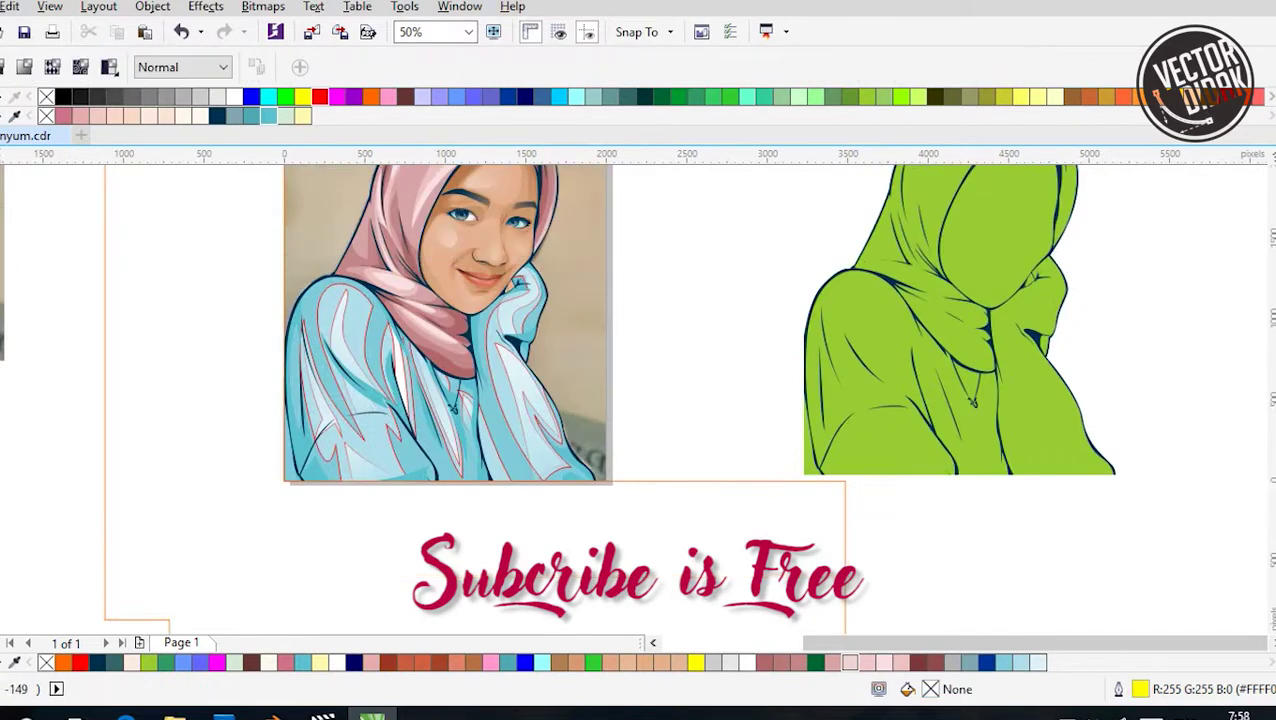
scroll(311, 400, "up", 1)
scroll(603, 425, "down", 1)
key("space")
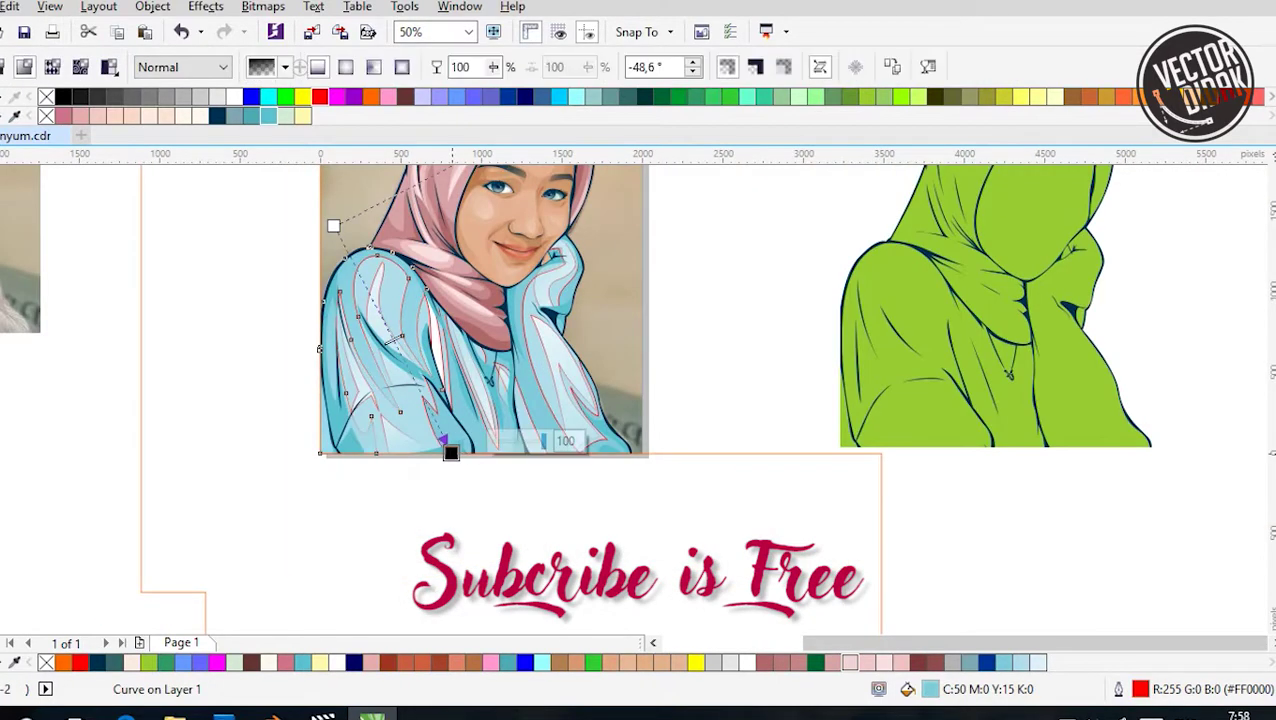
scroll(407, 404, "up", 1)
Apply linear transparency to the mid-tone folds on the chest at -59.7° and to those on the raised sleeve
key("Tab")
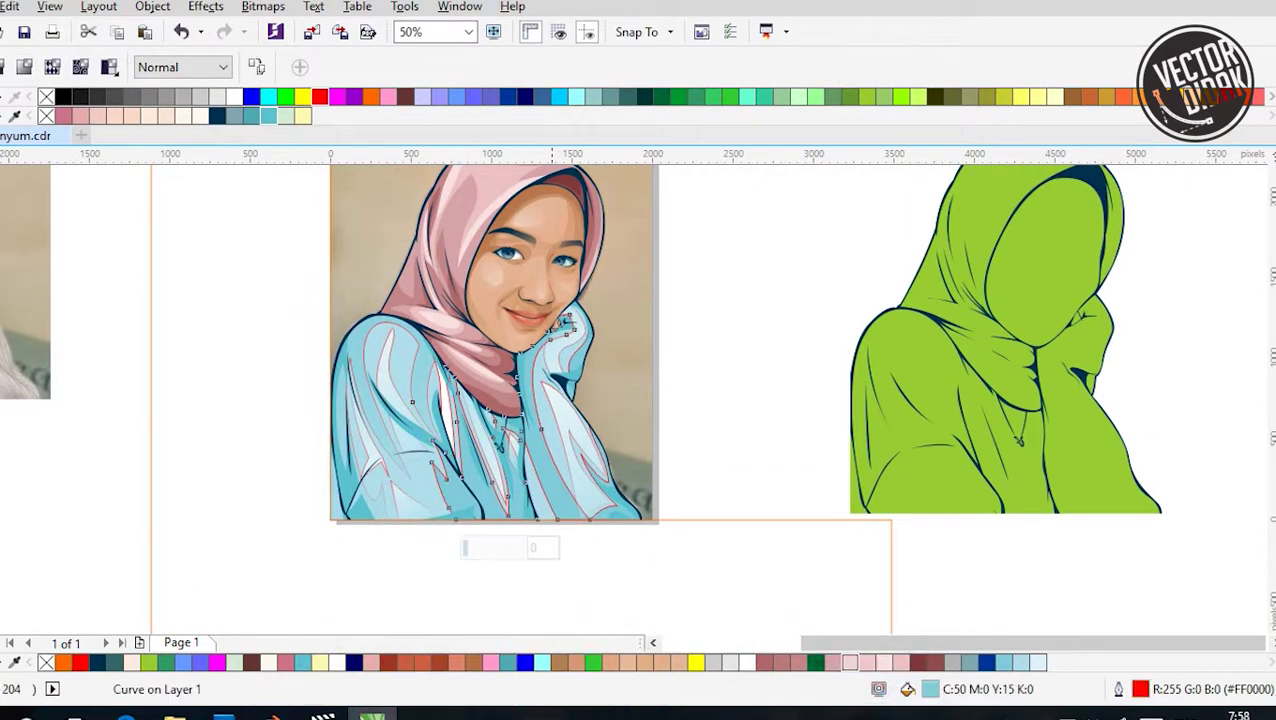
left_click_drag(565, 521, 580, 549)
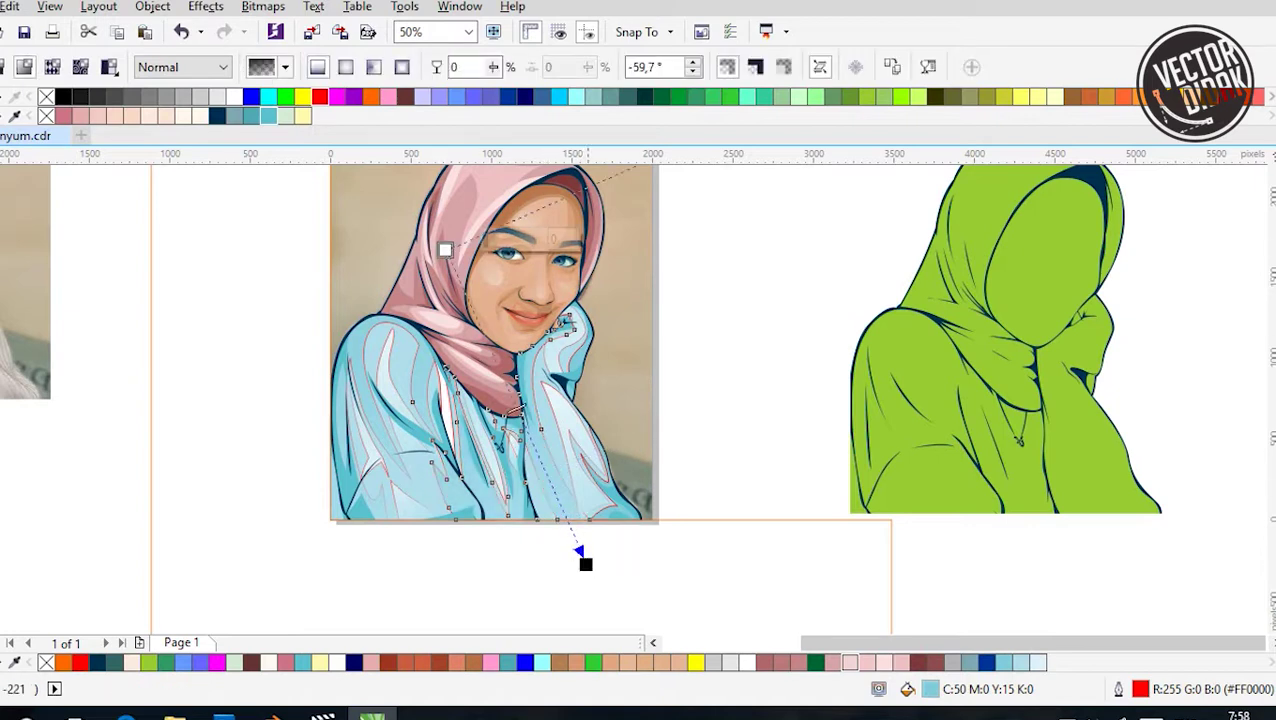
scroll(564, 535, "up", 1)
scroll(530, 570, "down", 1)
left_click_drag(541, 407, 655, 555)
scroll(655, 555, "up", 1)
scroll(556, 315, "down", 1)
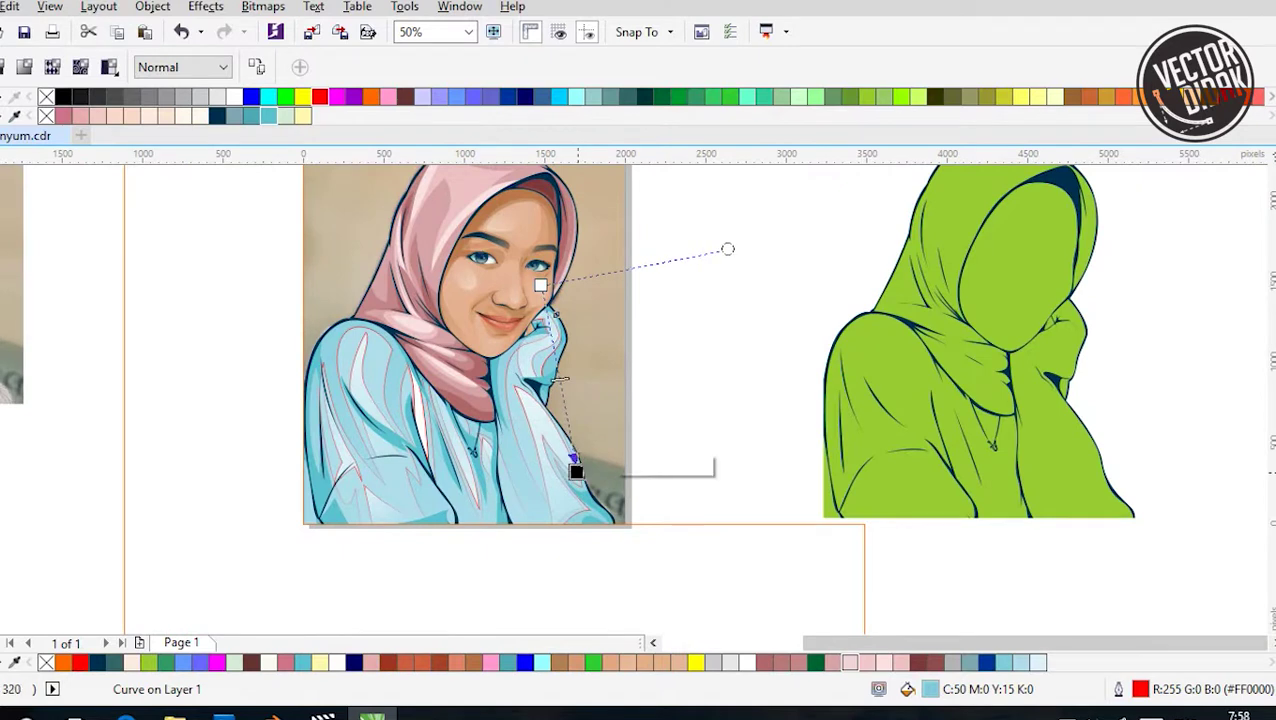
Remove the red outlines from all the traced shapes and select the sweater's darkest fold shape
left_click(418, 555)
key("space")
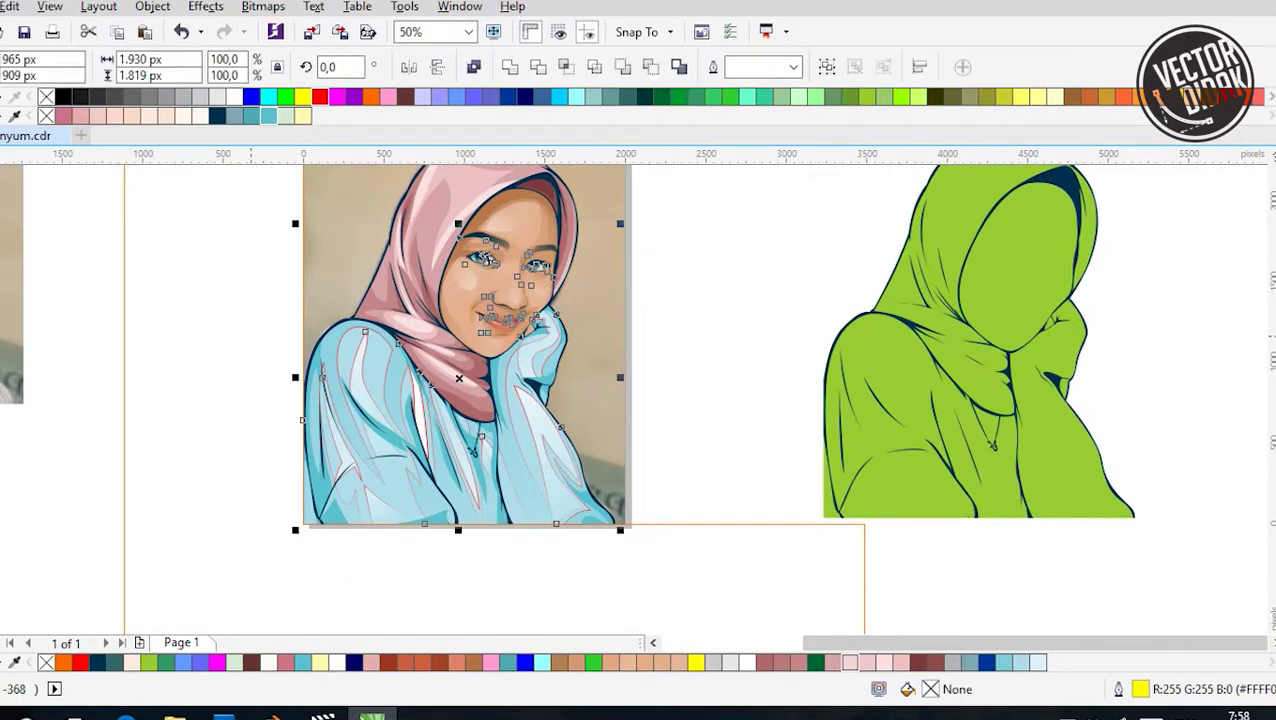
scroll(359, 560, "up", 1)
left_click(246, 281)
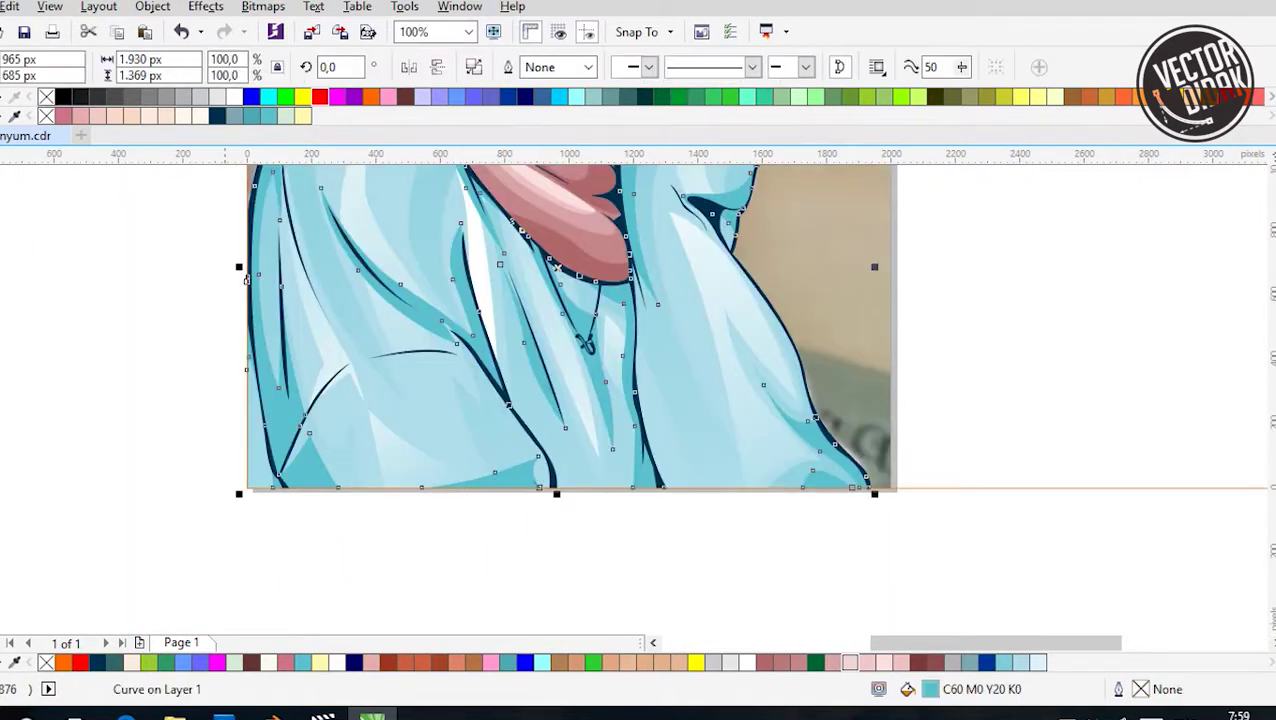
Break the sweater's darkest fold shape apart into separate curves and give them red outlines
left_click(246, 281)
right_click(308, 290)
key("Escape")
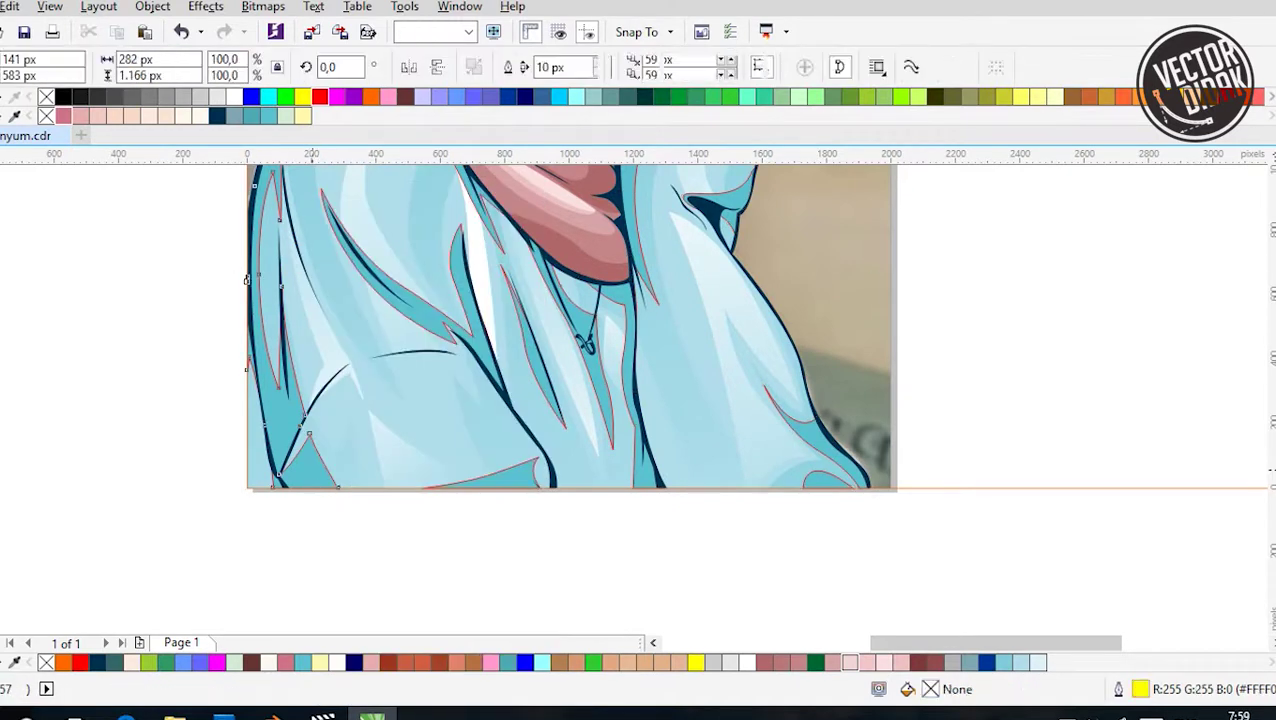
Fade the dark fold on the near sleeve's outer edge and the dark fold at the hem with linear transparency
scroll(310, 380, "down", 1)
left_click_drag(309, 484, 342, 583)
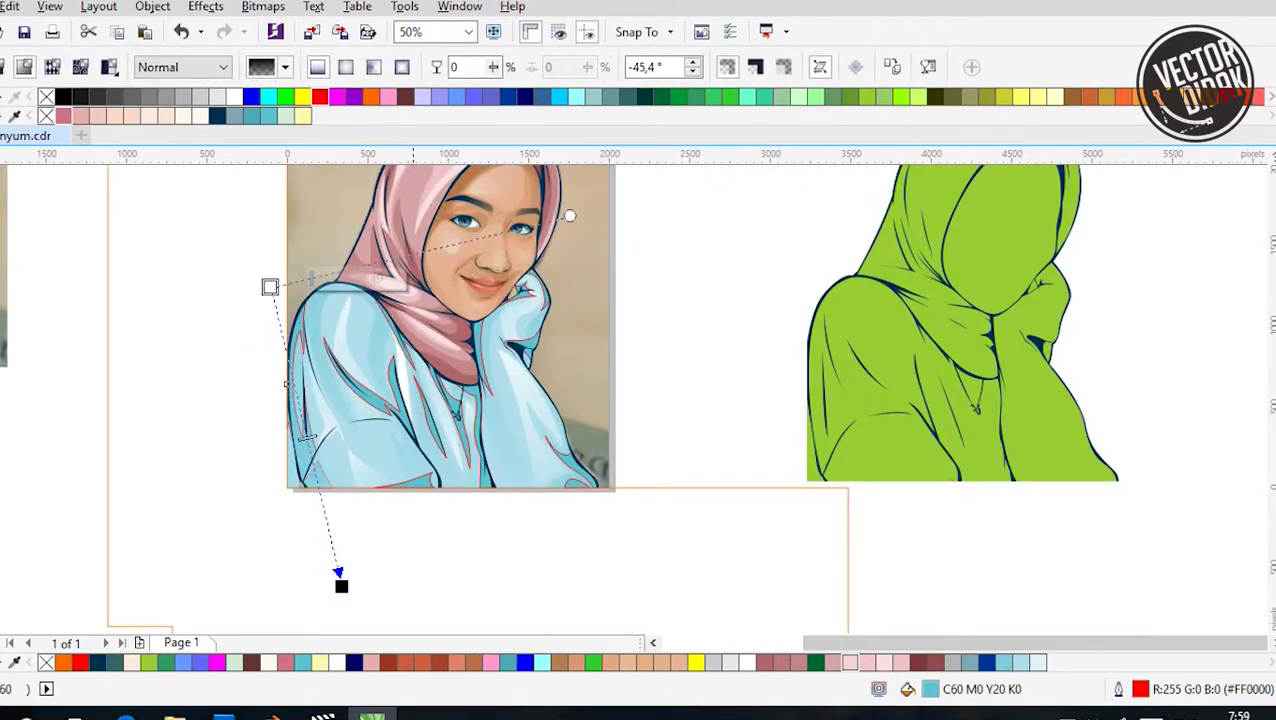
scroll(420, 500, "up", 1)
left_click_drag(382, 472, 530, 459)
left_click(535, 458)
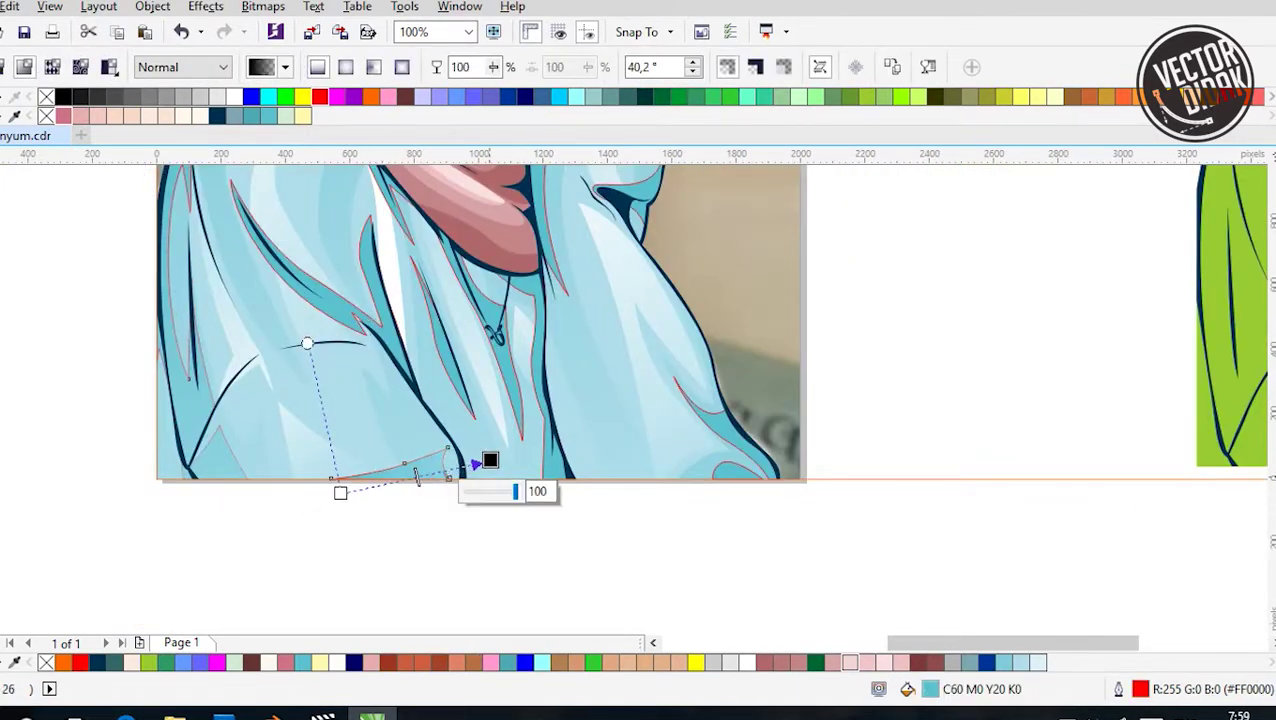
Fade the dark folds on the near sleeve and those on the chest below the scarf with linear transparency
scroll(440, 475, "down", 1)
left_click_drag(395, 350, 302, 181)
left_click_drag(395, 350, 392, 295)
scroll(400, 390, "up", 1)
left_click_drag(457, 450, 490, 482)
left_click_drag(478, 284, 565, 578)
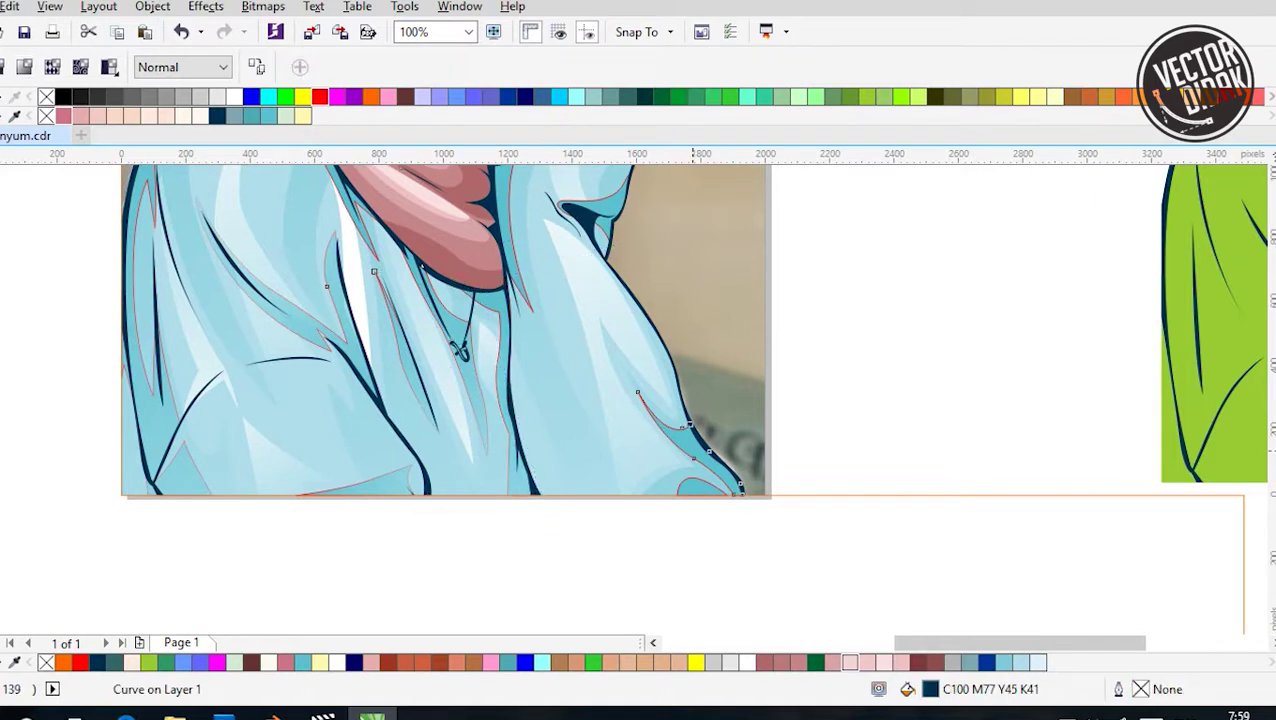
Apply linear transparency at 134.4° to the dark fold by the far elbow and fade the fold beside the scarf
left_click_drag(684, 441, 578, 319)
left_click_drag(740, 490, 618, 369)
scroll(618, 369, "up", 2)
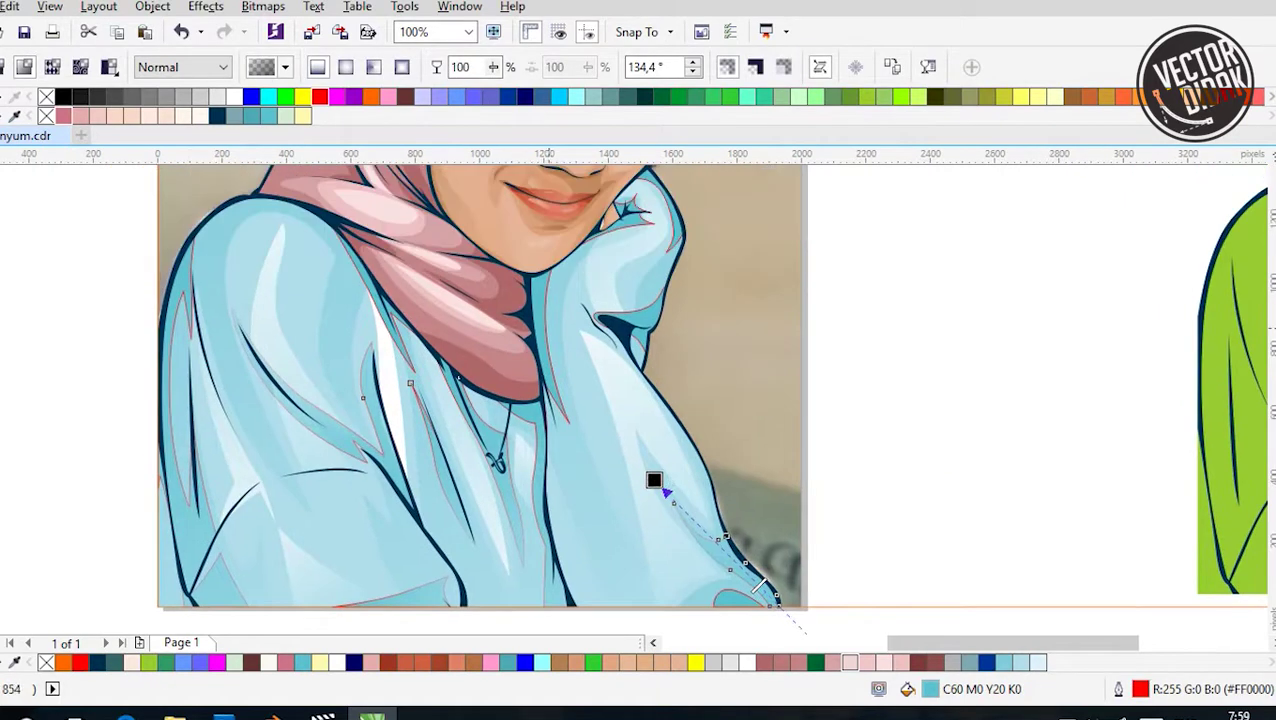
left_click_drag(524, 248, 580, 522)
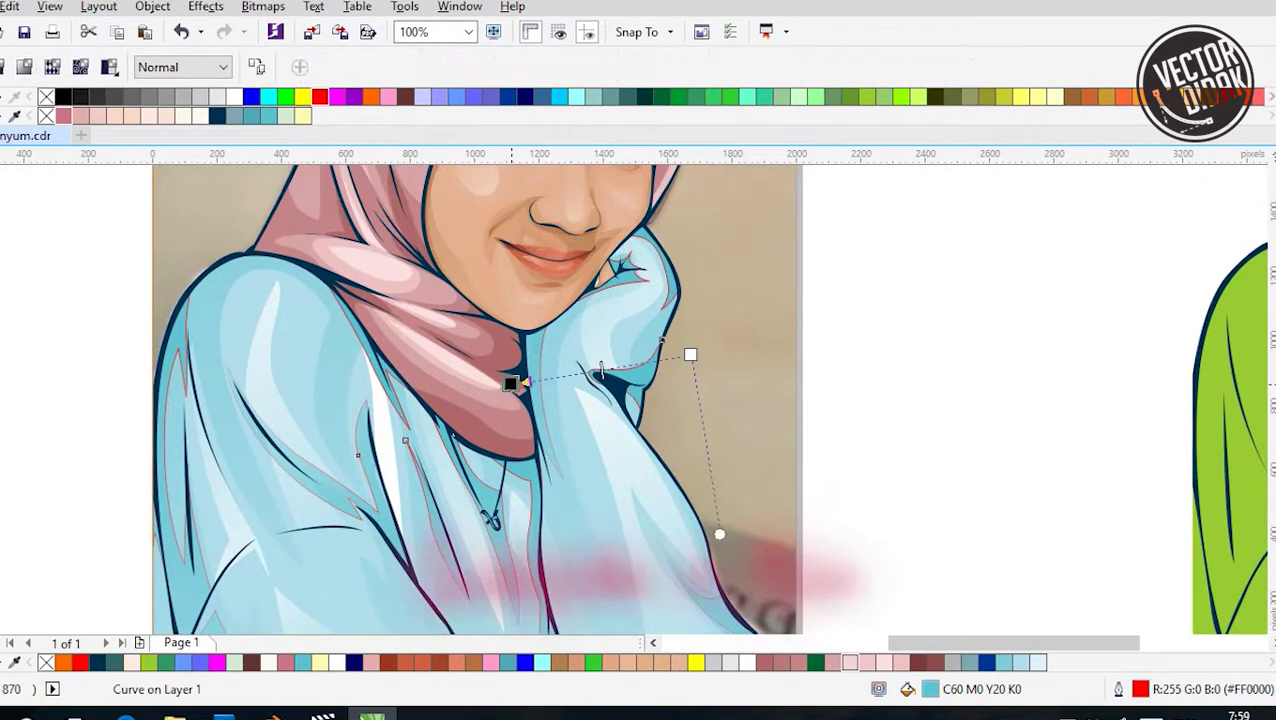
Fade the dark folds on the raised sleeve and the narrow fold along the scarf's edge with linear transparency
left_click_drag(789, 367, 510, 383)
left_click_drag(581, 178, 793, 425)
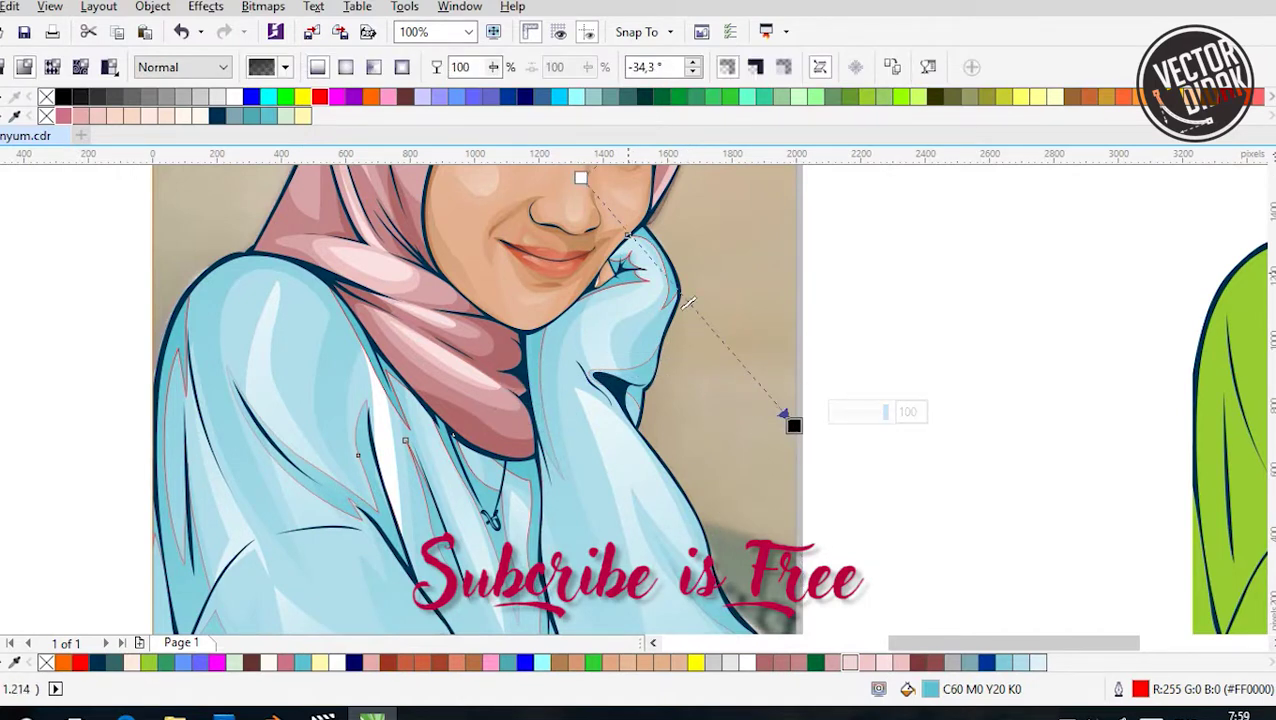
left_click_drag(632, 252, 561, 372)
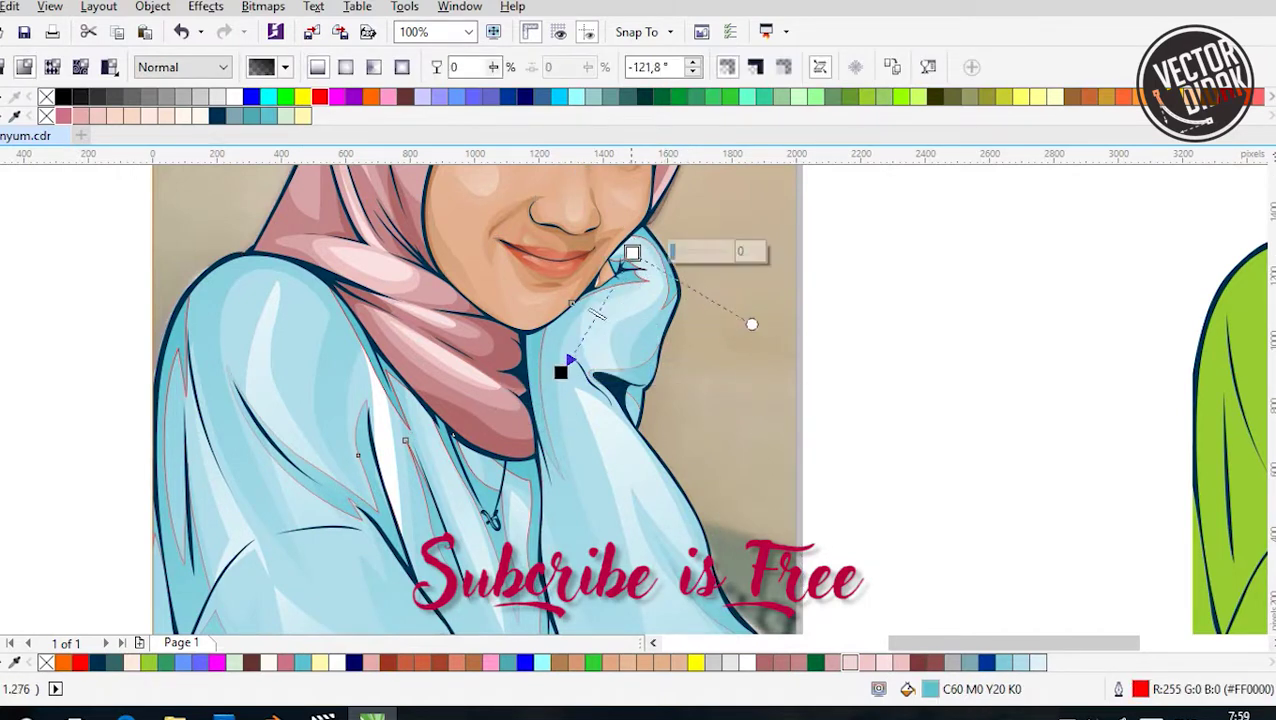
left_click_drag(632, 252, 584, 327)
left_click_drag(322, 275, 455, 475)
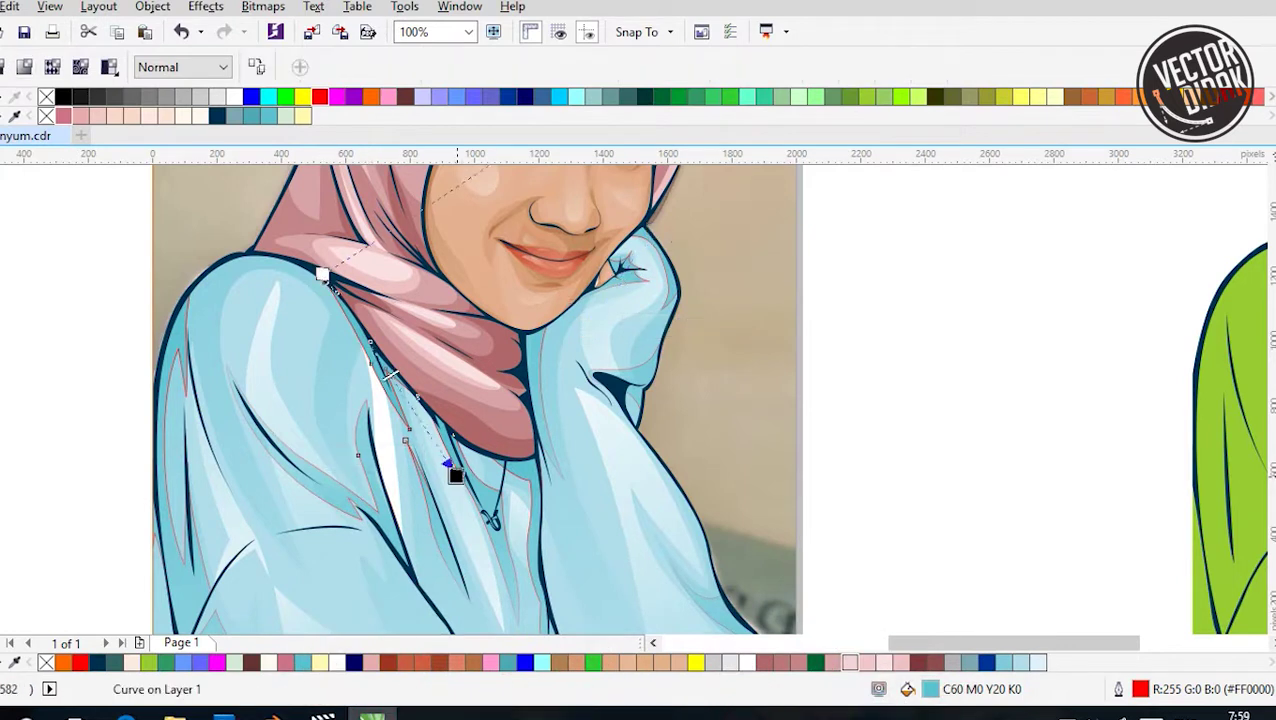
left_click(188, 563)
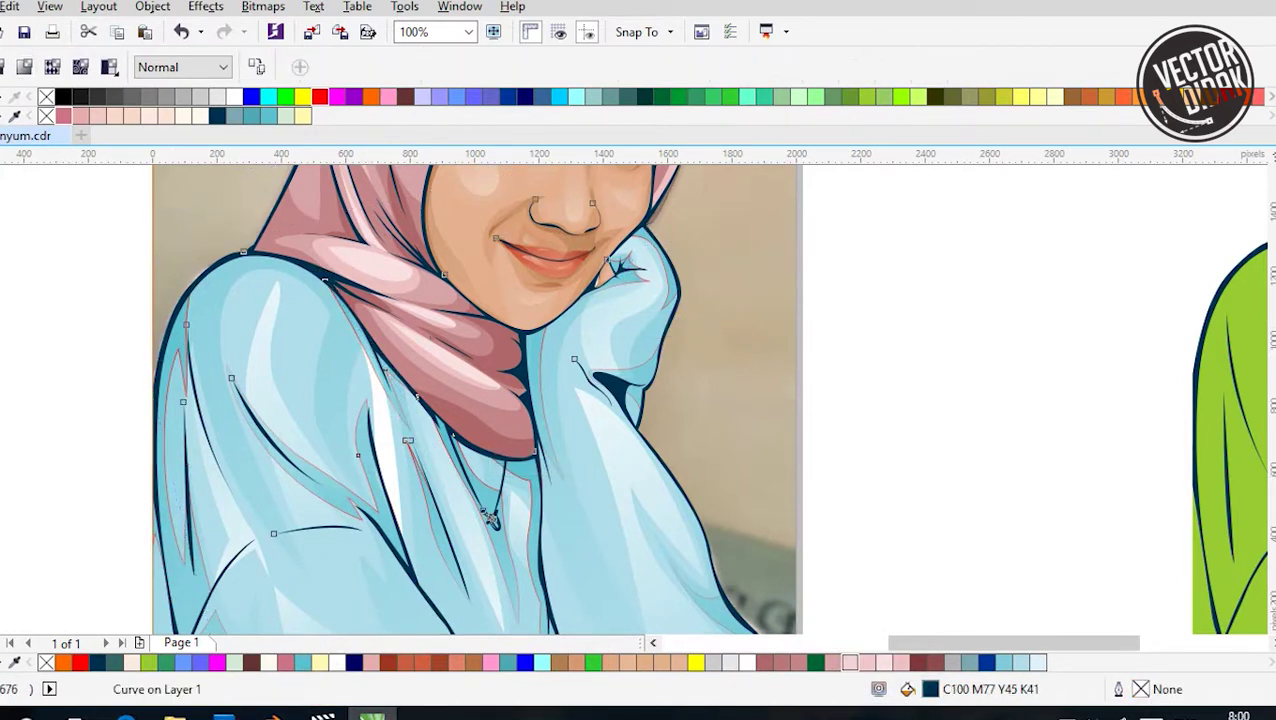
Select the whole traced portrait and remove the red outlines from its shapes
key("space")
scroll(453, 385, "down", 2)
left_click_drag(222, 194, 678, 550)
key("Escape")
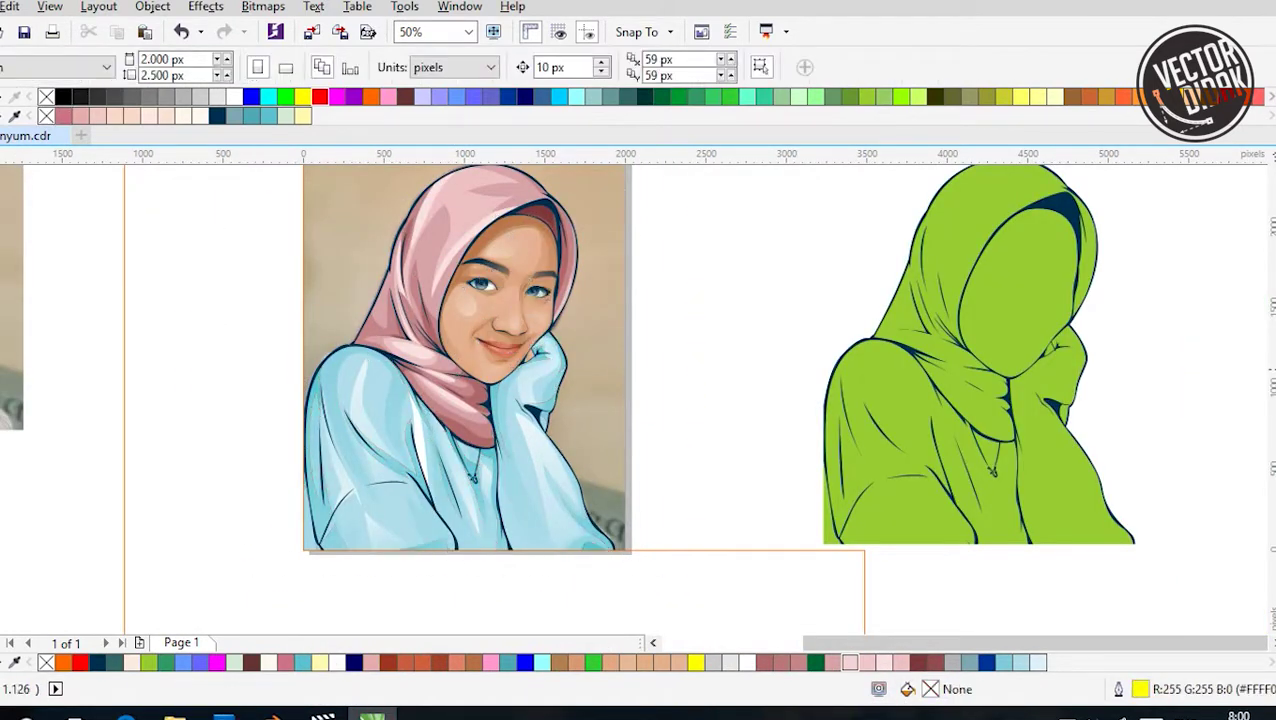
Fade the white highlight between the near sleeve and the chest with linear transparency, running downward
scroll(367, 543, "up", 1)
left_click(468, 330)
key("space")
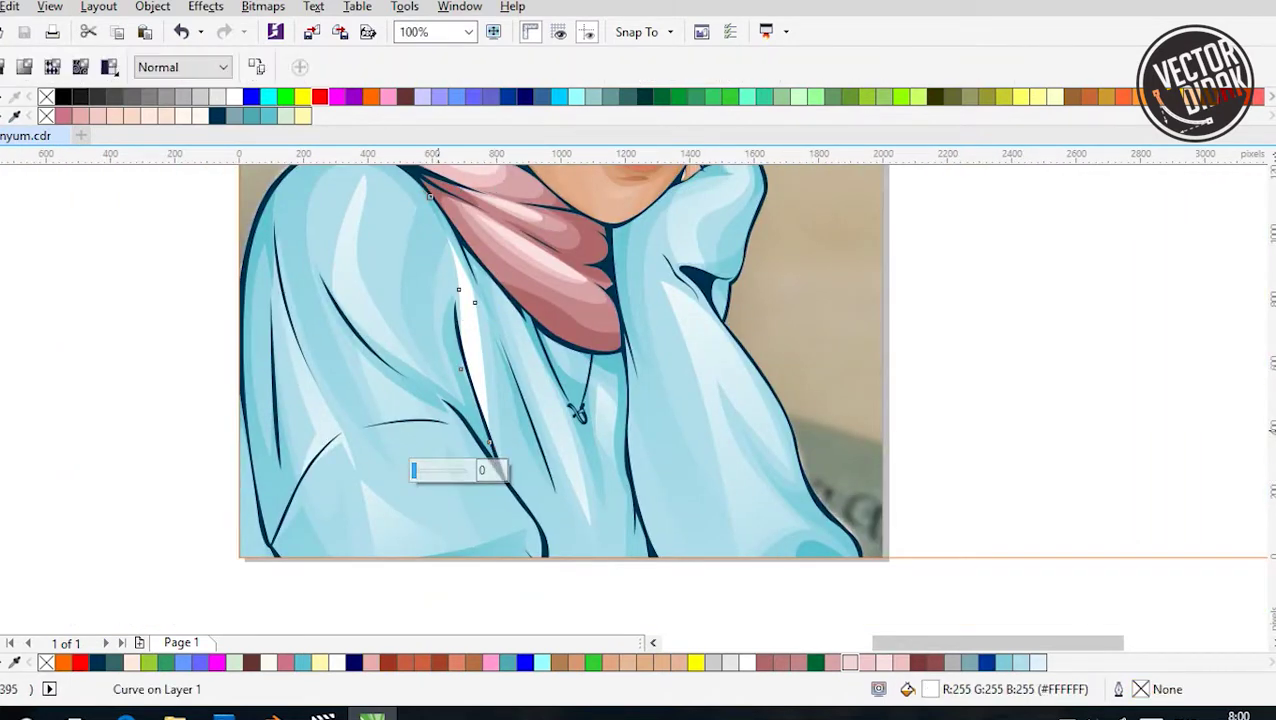
left_click_drag(459, 290, 484, 443)
key("space")
key("Escape")
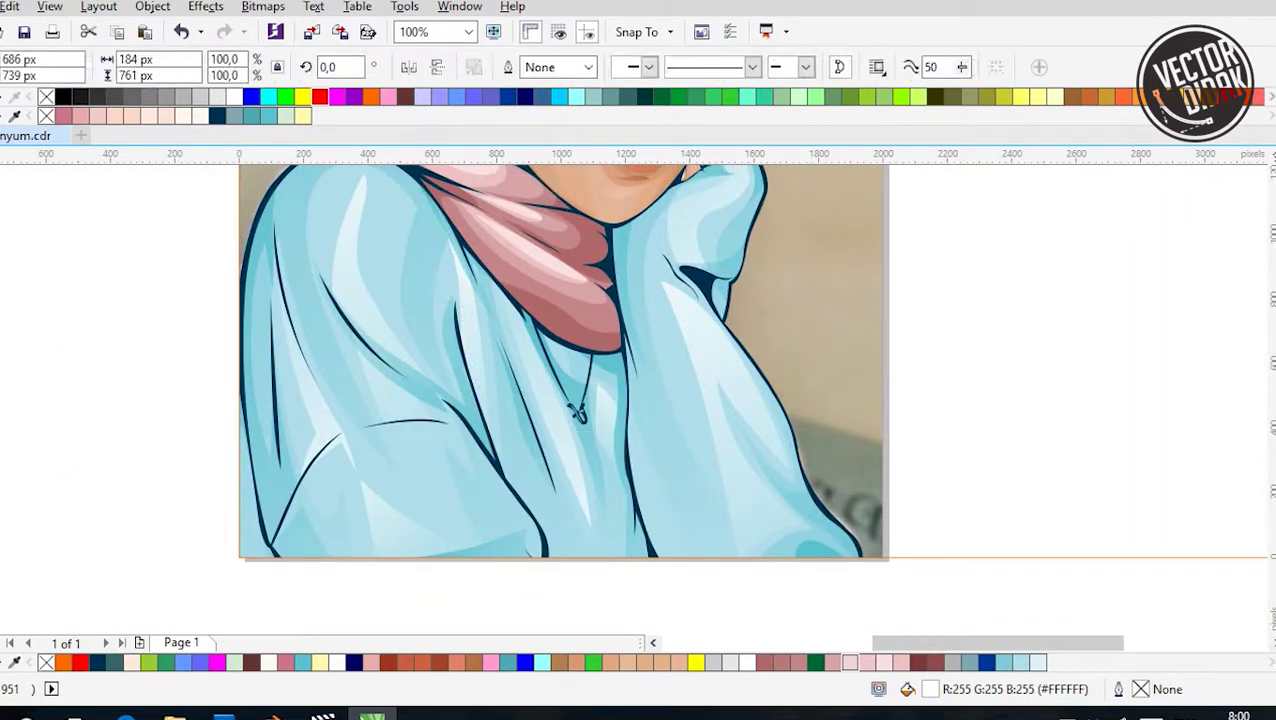
Delete the green silhouette copy of the portrait beside the page
scroll(560, 380, "down", 1)
scroll(560, 380, "up", 3)
scroll(796, 400, "down", 1)
left_click_drag(386, 326, 224, 338)
left_click_drag(1060, 250, 850, 495)
key("Delete")
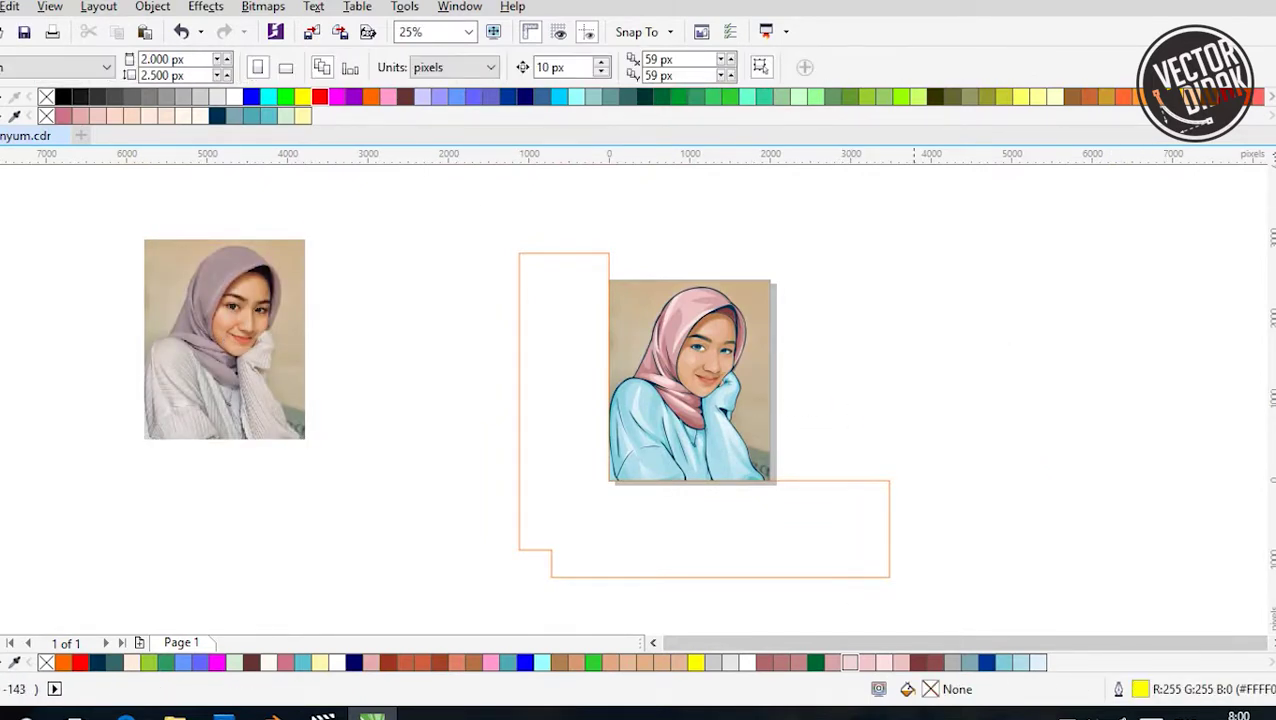
Move the reference photo to the opposite side of the page and place a copy of the coloured portrait in the freed space
left_click_drag(224, 340, 1072, 386)
key("Escape")
left_click(690, 380)
key("Escape")
left_click_drag(518, 246, 812, 530)
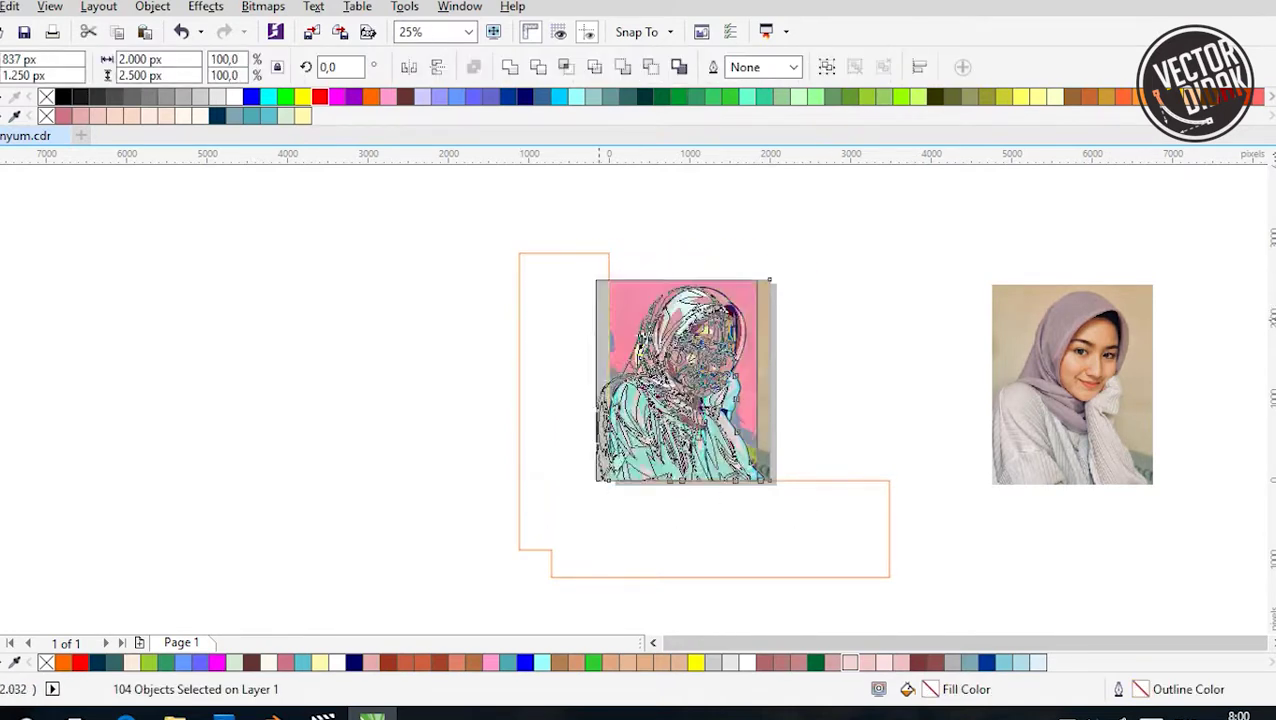
left_click_drag(680, 390, 370, 400)
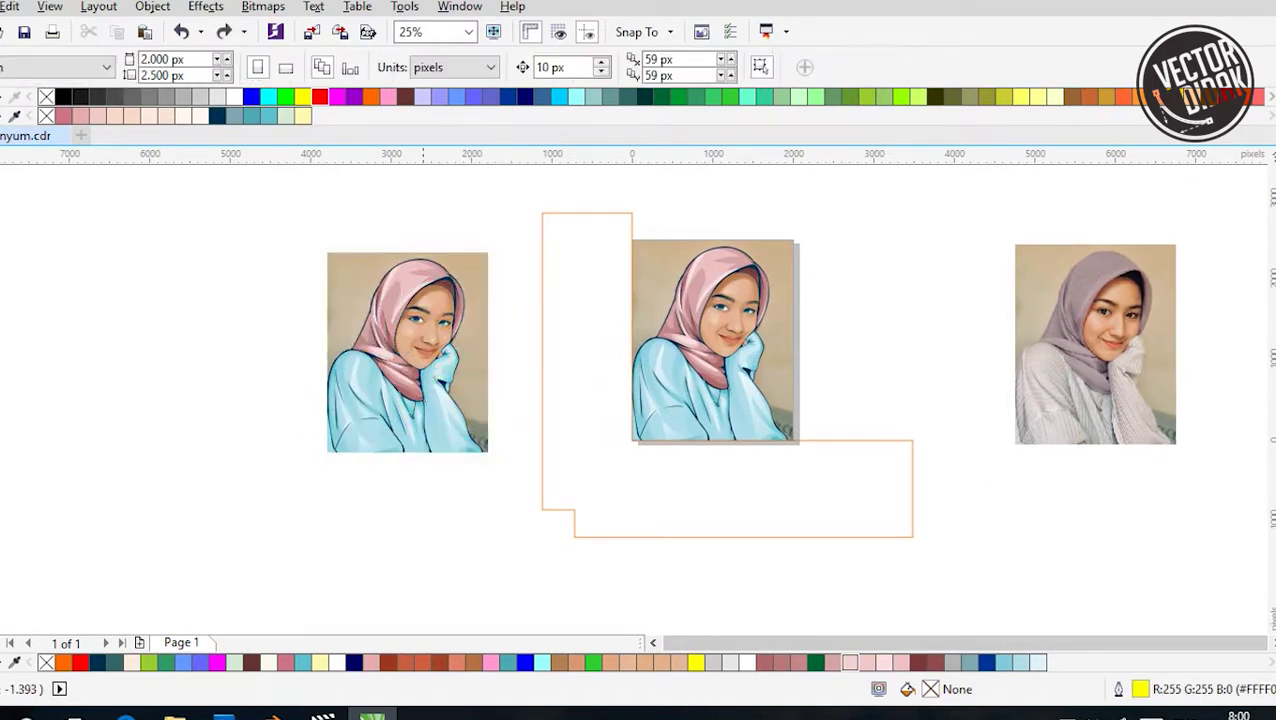
Trace a yellow hairline curve just outside the far sleeve, the raised hand and the side of the hijab
scroll(729, 360, "up", 1)
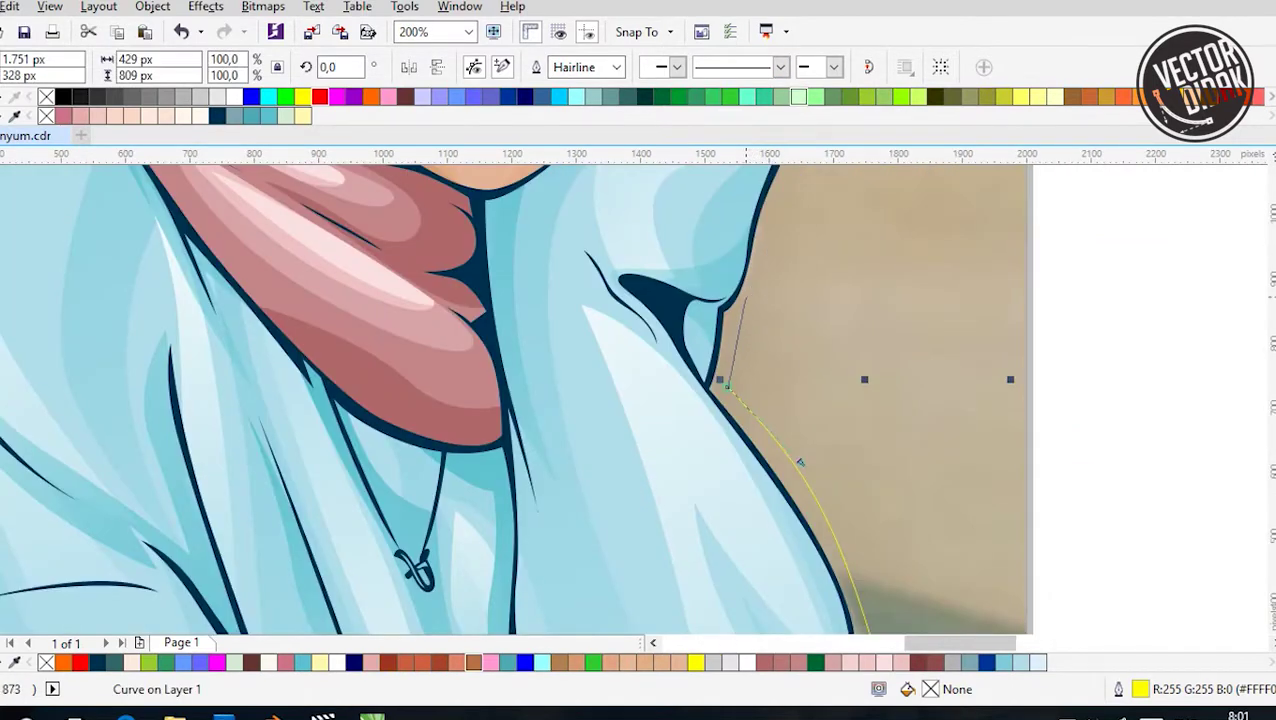
scroll(800, 462, "up", 2)
scroll(700, 450, "down", 2)
scroll(644, 525, "up", 1)
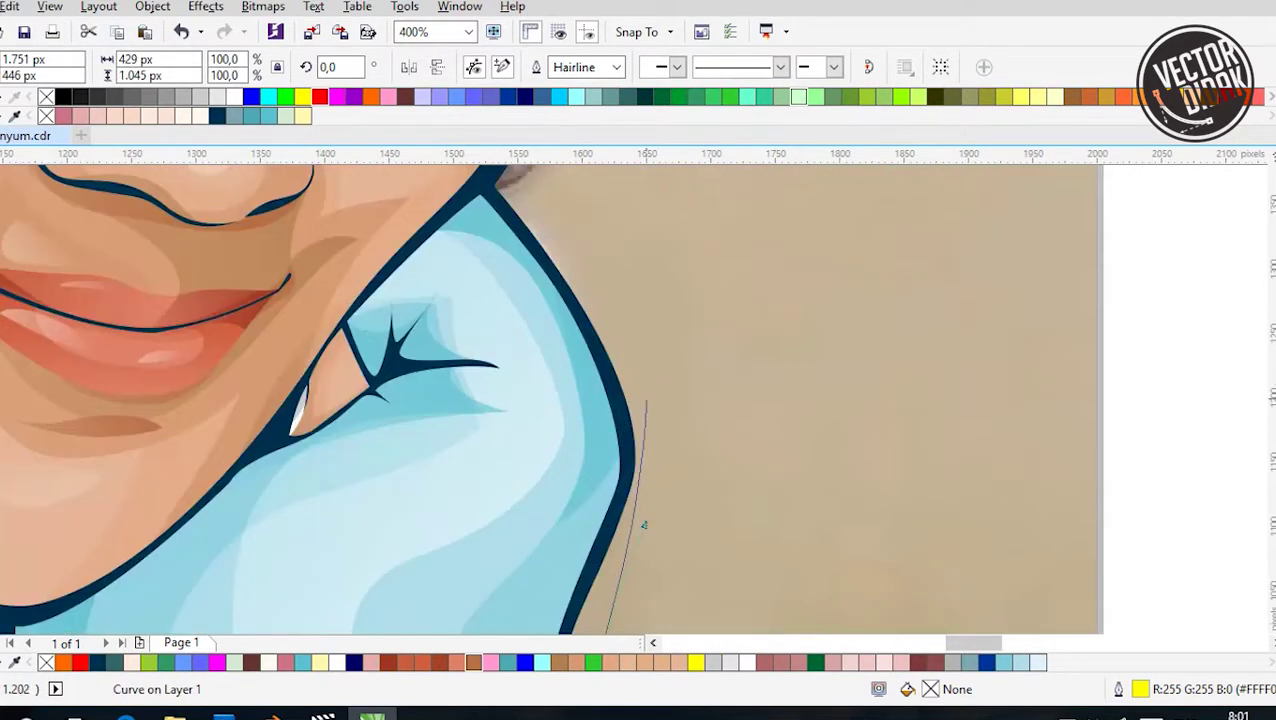
scroll(644, 525, "down", 1)
left_click(646, 392)
left_click_drag(586, 288, 569, 476)
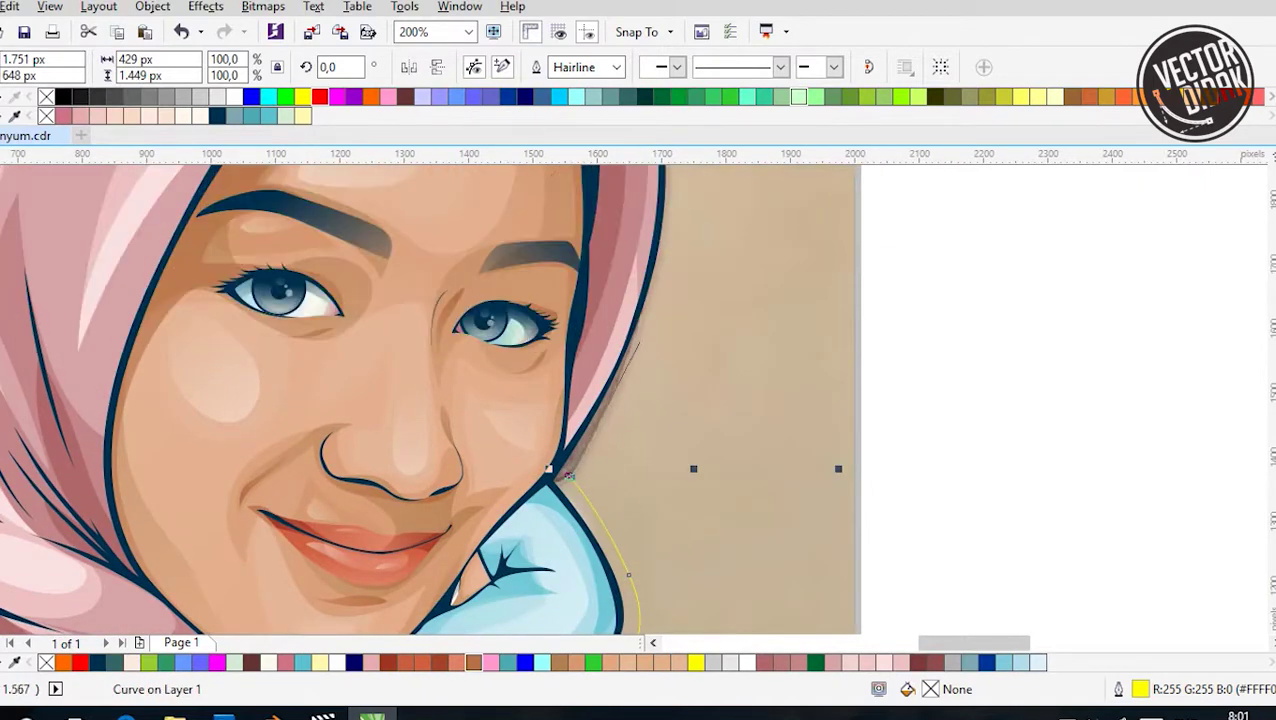
left_click_drag(655, 300, 610, 555)
left_click_drag(613, 296, 585, 232)
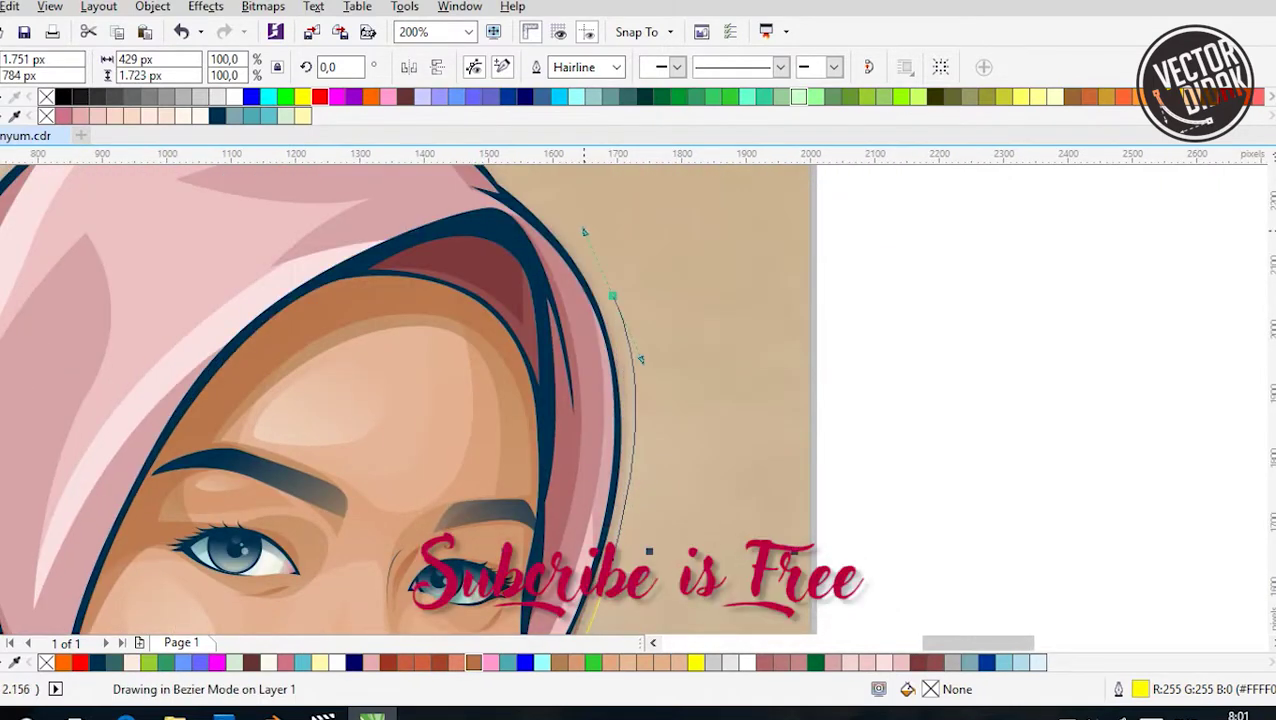
Continue the offset curve over the top of the hijab and close it through the body and below the page
scroll(650, 216, "down", 1)
scroll(553, 275, "down", 2)
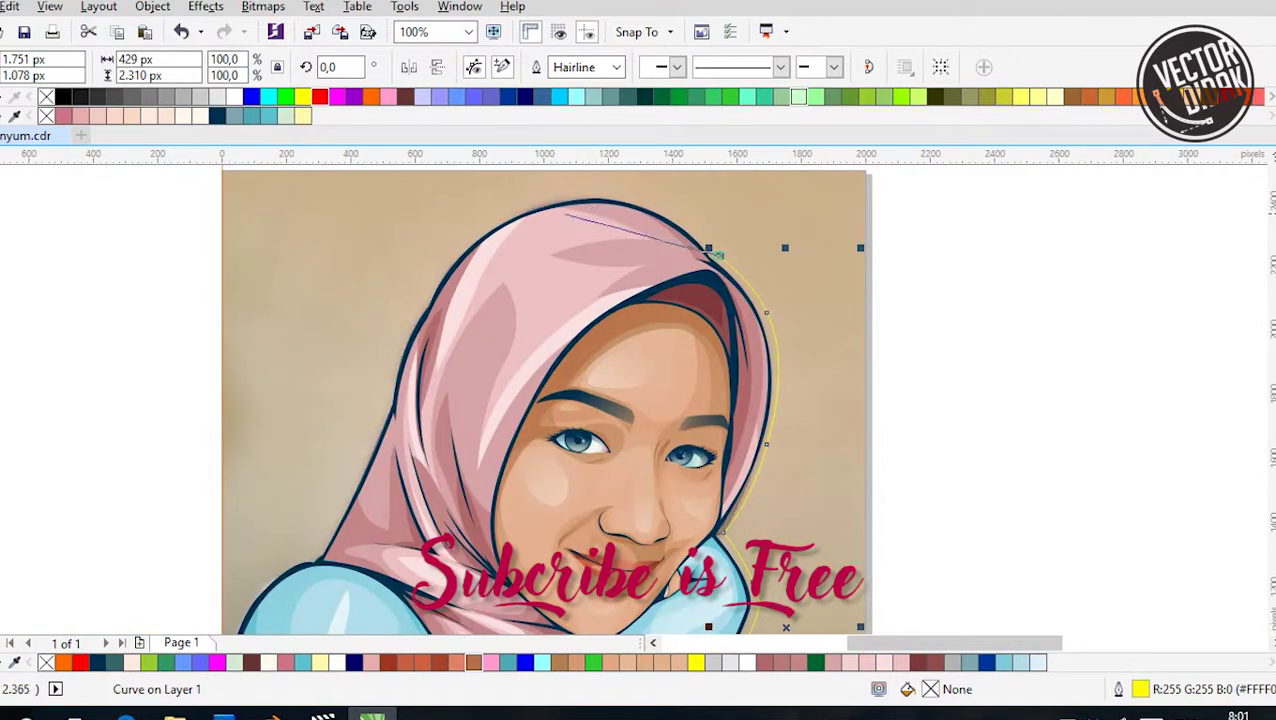
left_click_drag(528, 215, 436, 260)
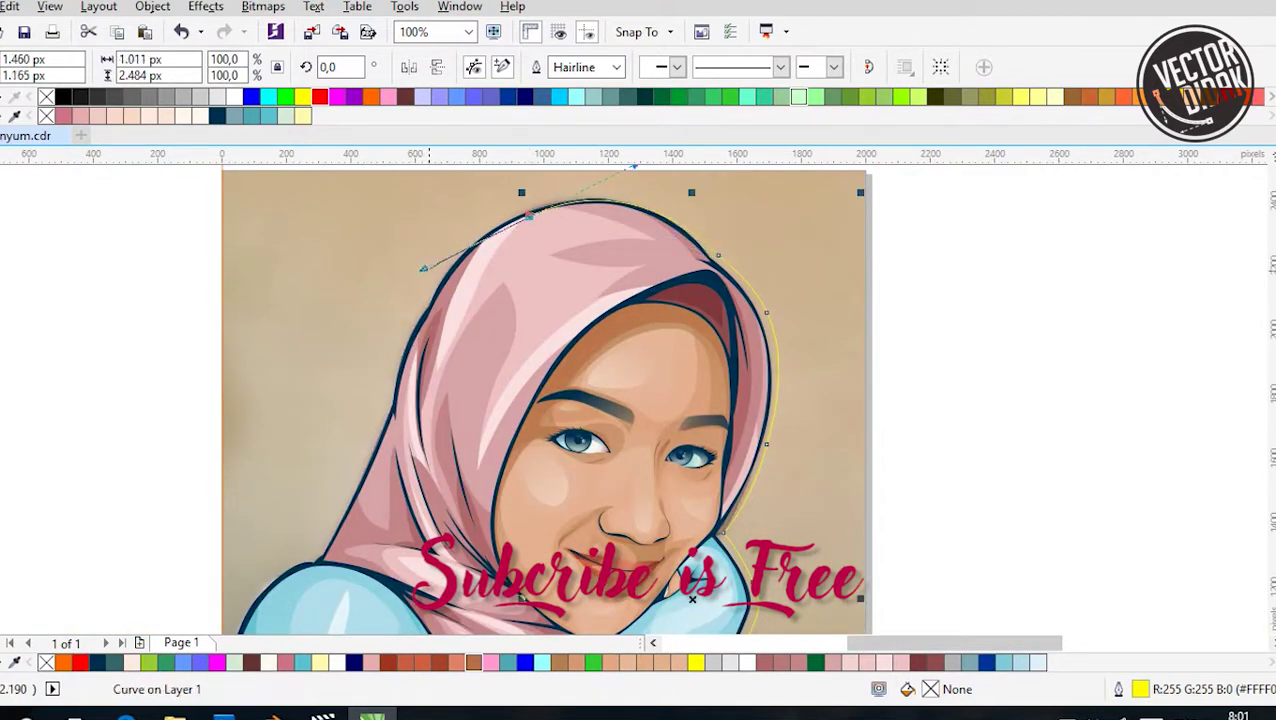
scroll(508, 258, "down", 2)
scroll(519, 240, "up", 4)
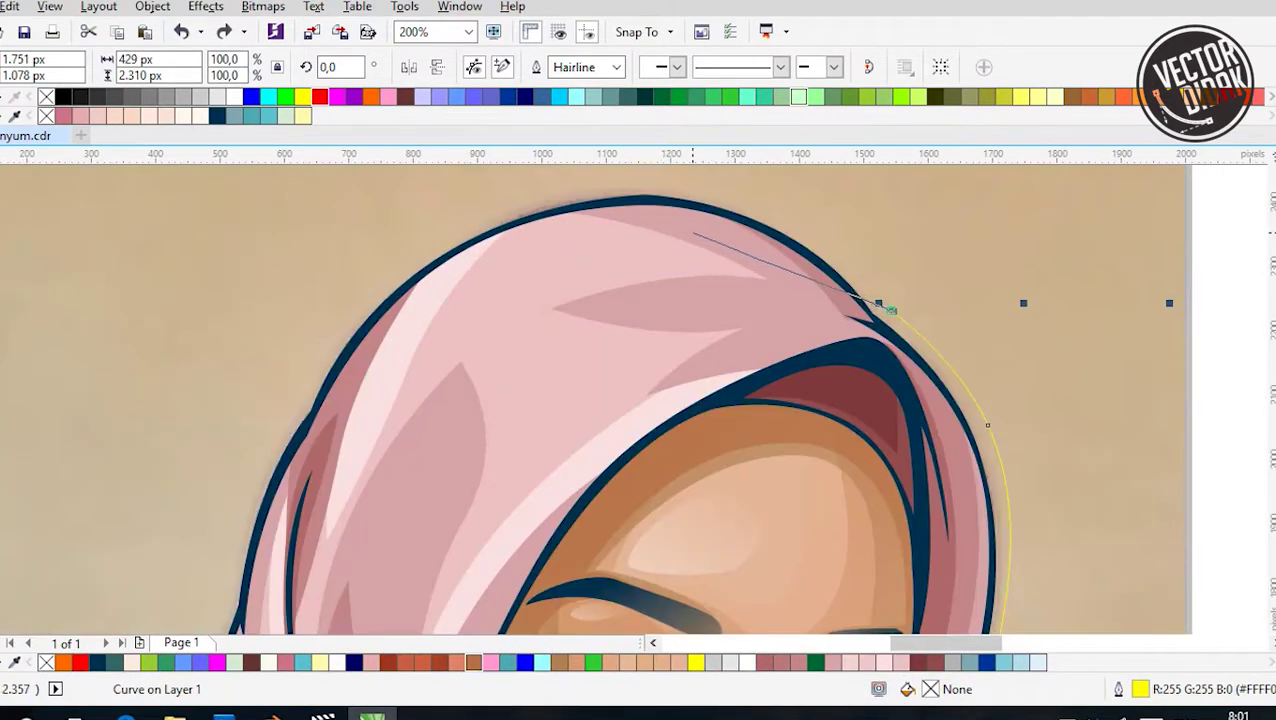
left_click_drag(598, 213, 869, 228)
scroll(869, 228, "down", 4)
scroll(600, 400, "down", 3)
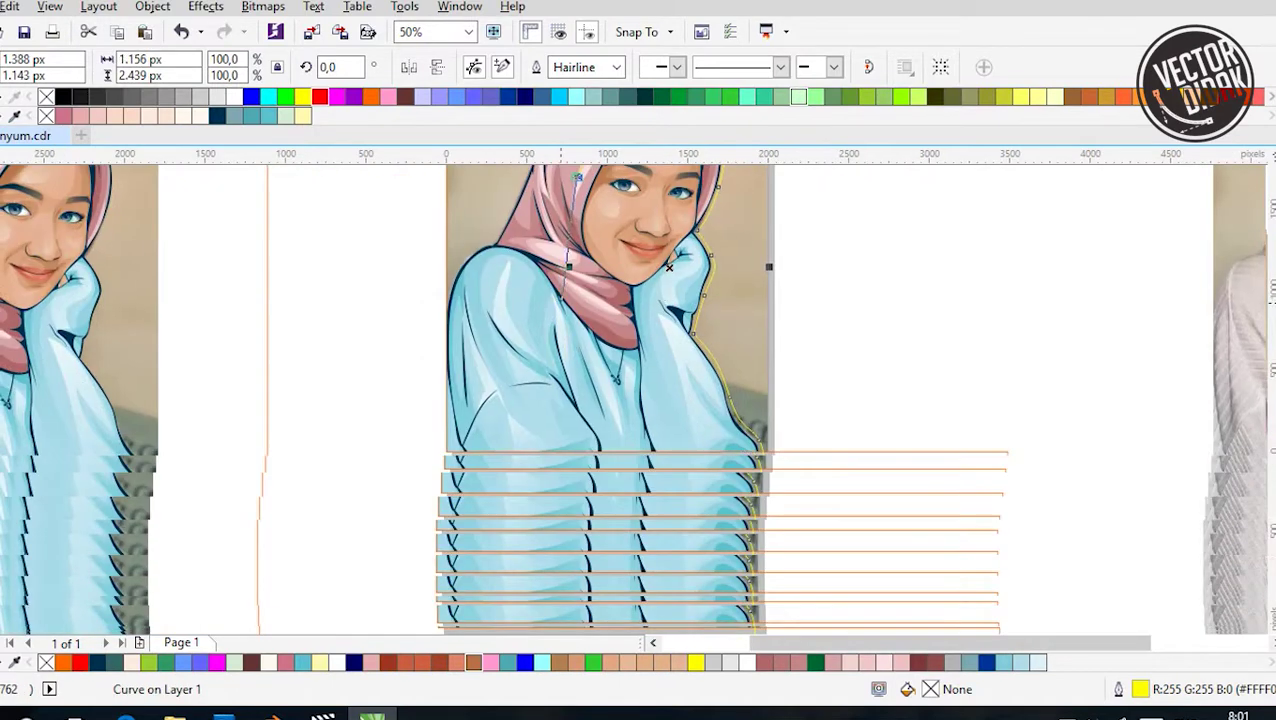
left_click(572, 522)
left_click(759, 463)
Trim the closed yellow shape with the orange frame so that it ends at the page's lower edge
key("Escape")
key("Tab")
key("Tab")
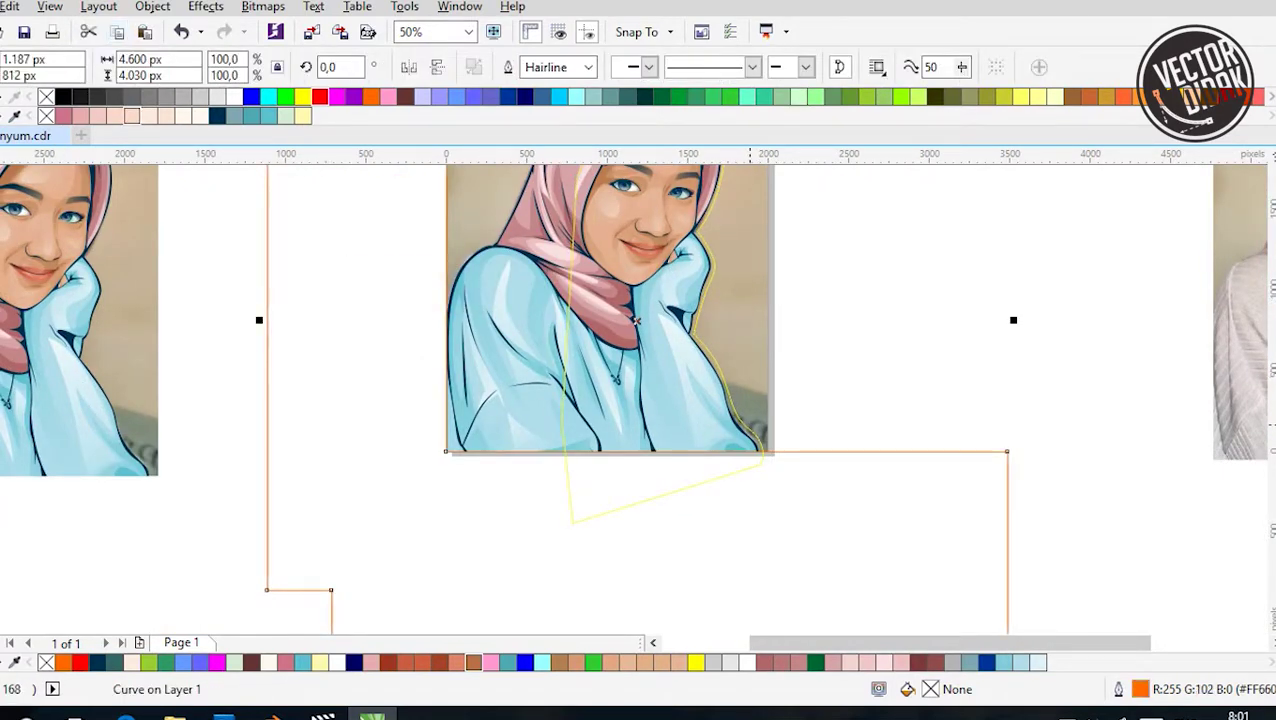
right_click(795, 178)
left_click(840, 430)
key("Escape")
scroll(760, 389, "up", 1)
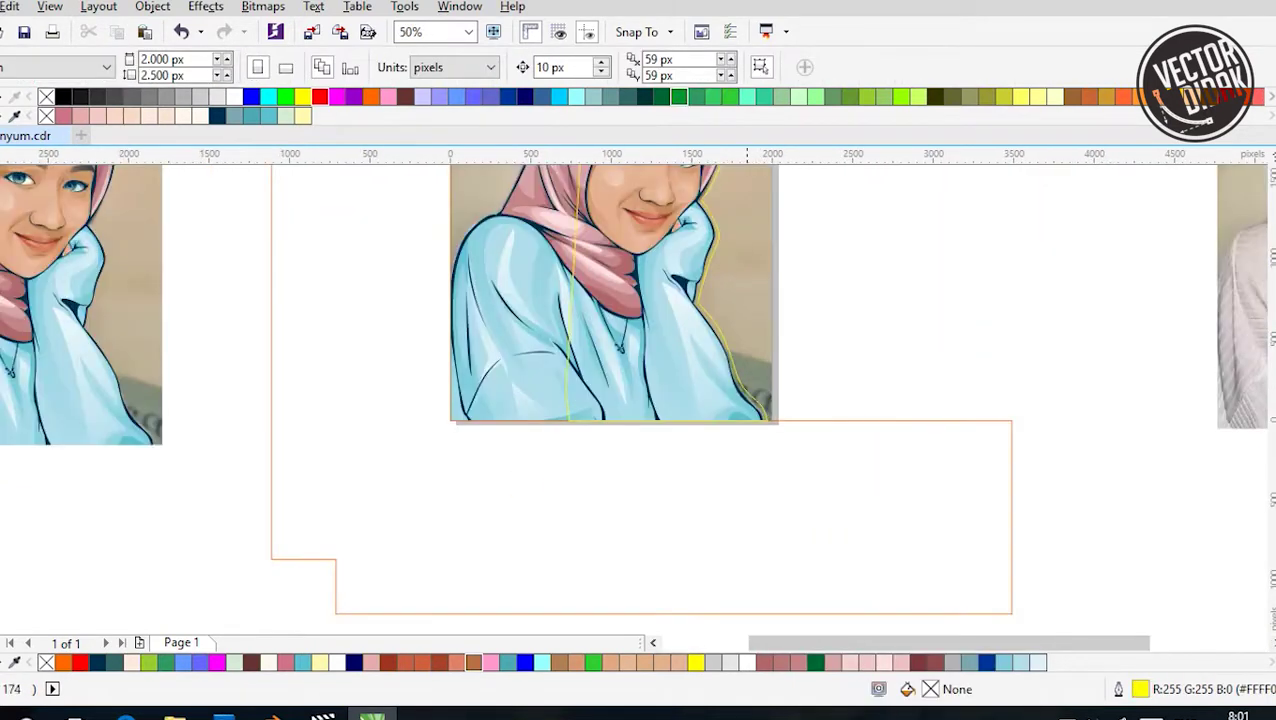
Fill the trimmed shape with white and order it behind the portrait, just in front of the background photo
key("Tab")
left_click(199, 116)
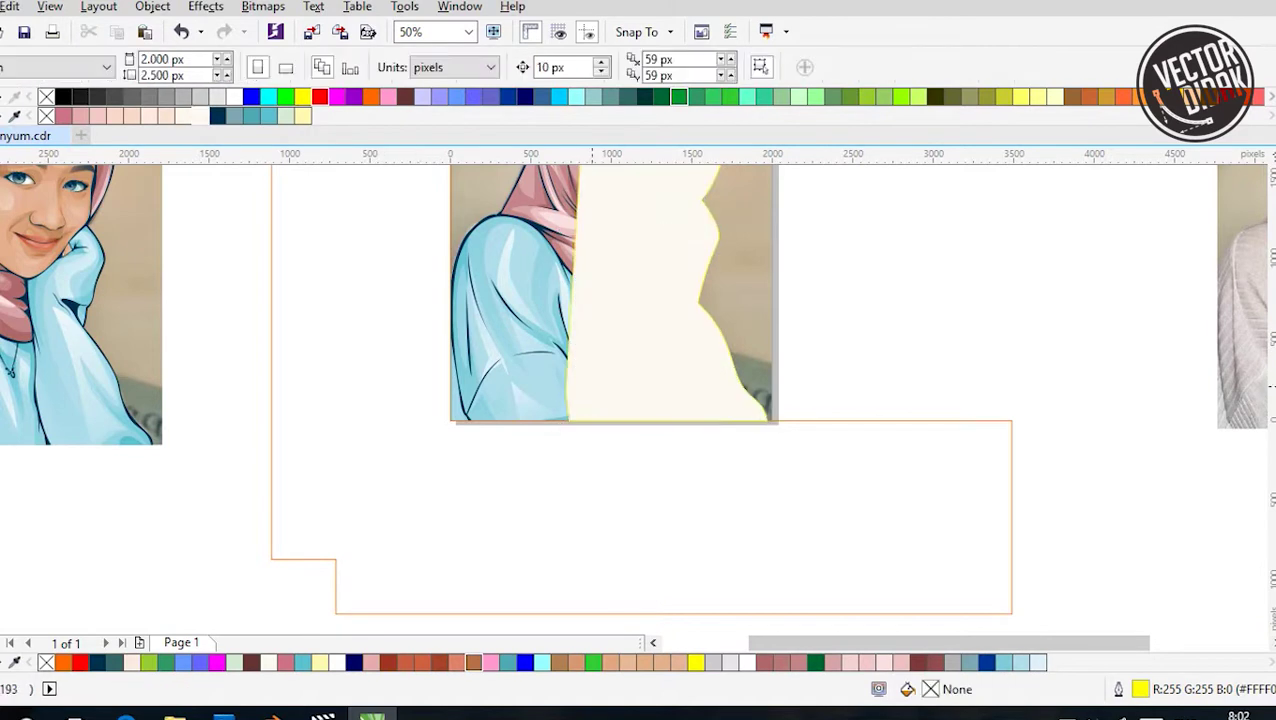
right_click(664, 180)
left_click(960, 625)
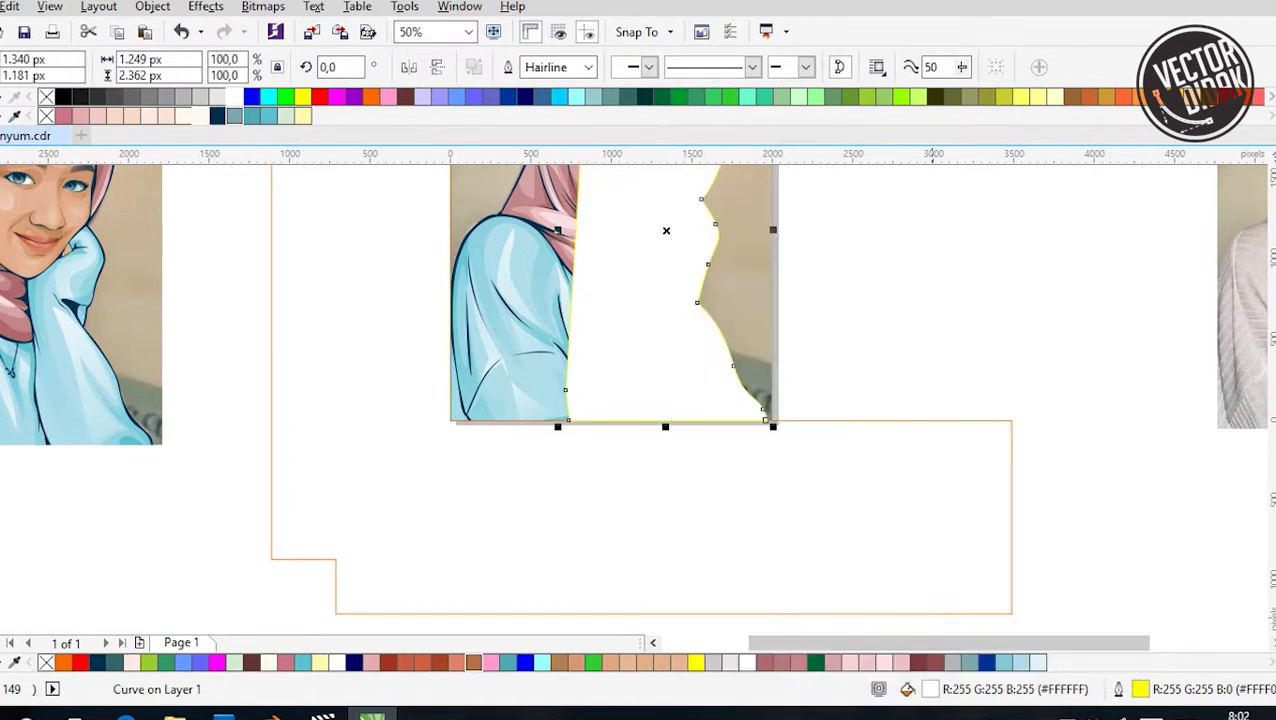
left_click(754, 379)
Select all the portrait's objects on the page and clear the white shape's yellow outline
scroll(754, 379, "down", 1)
left_click_drag(829, 439, 578, 194)
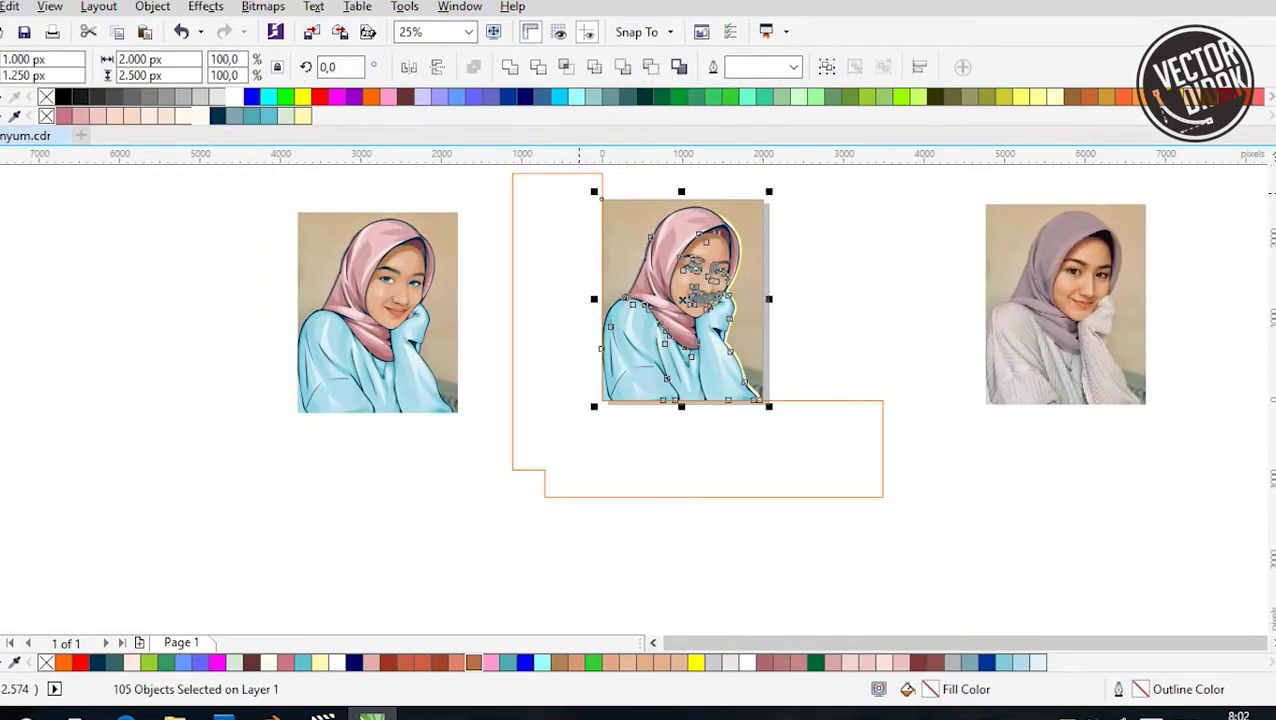
Delete the old portrait copy beside the page, including its background photo and all its shapes
left_click(377, 312)
key("Delete")
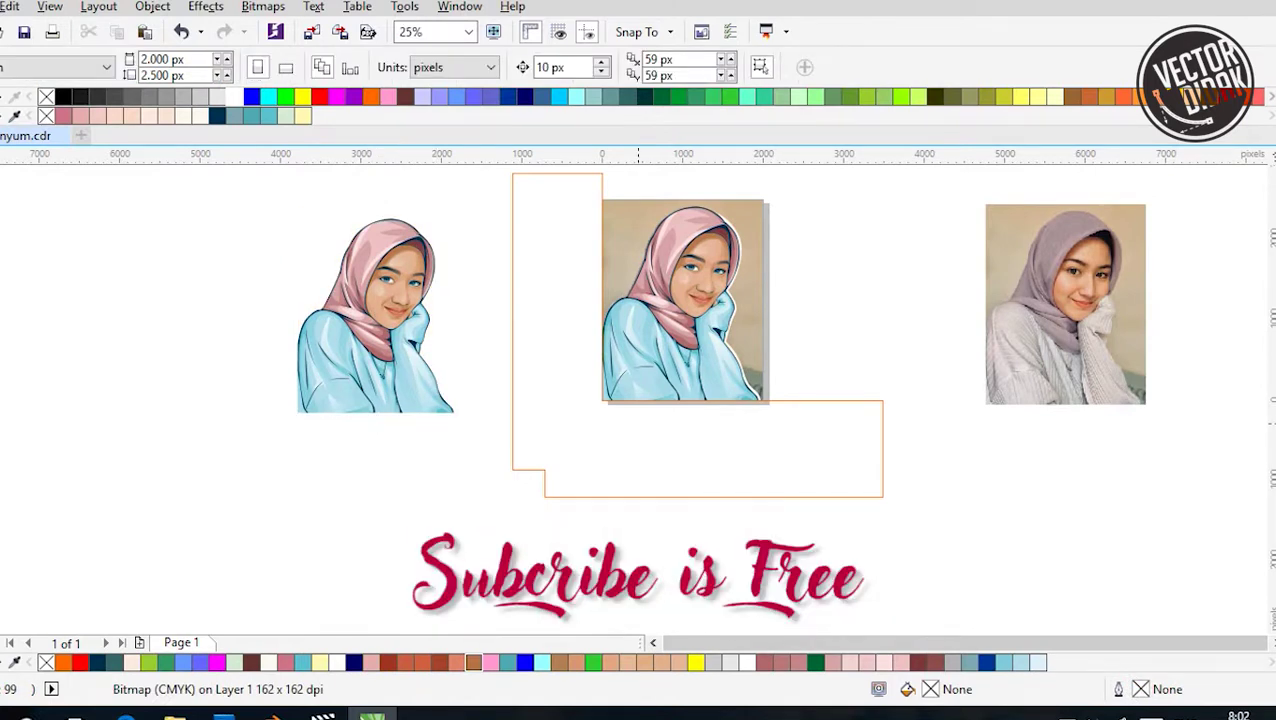
left_click_drag(307, 420, 473, 196)
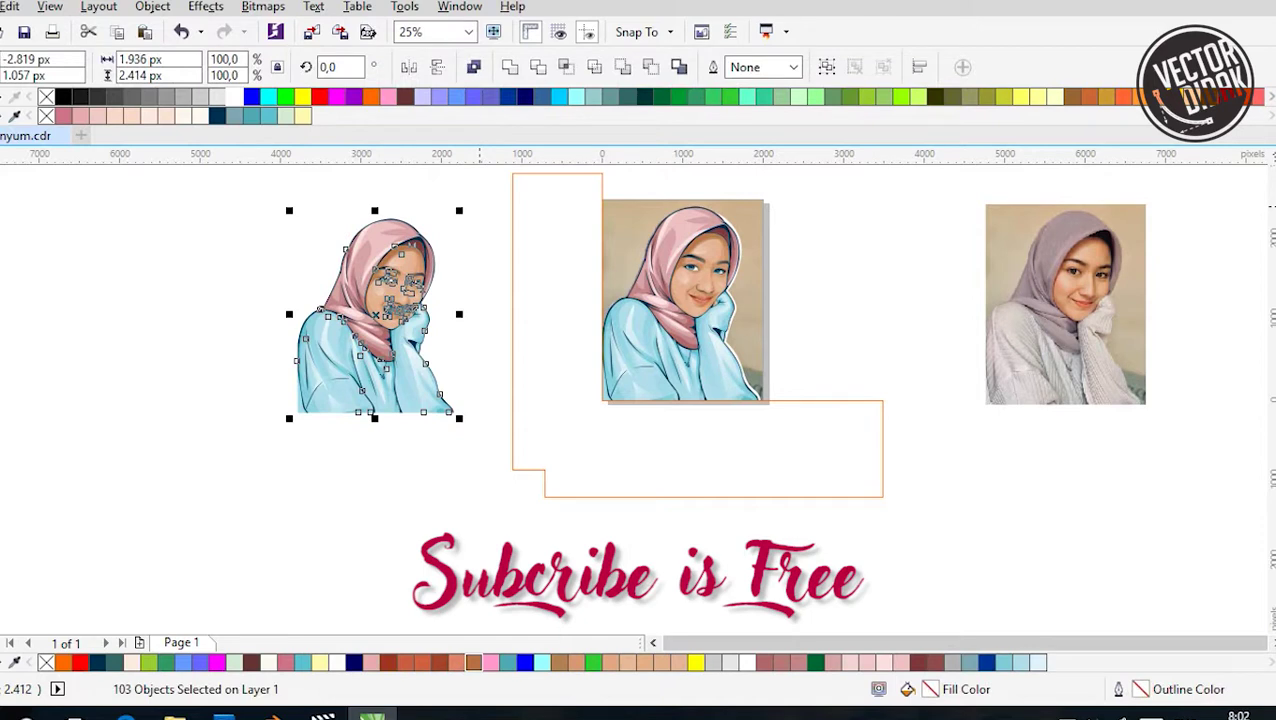
key("Delete")
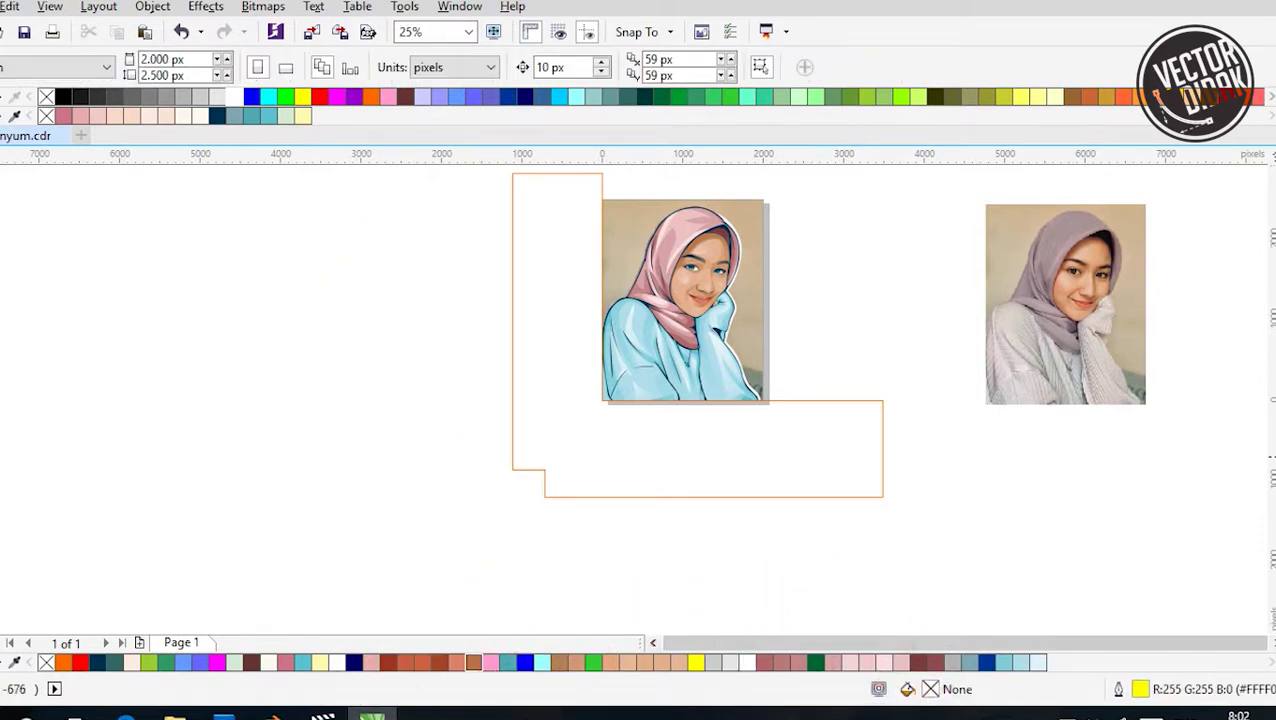
Place a new copy of the complete portrait with its white edge and background beside the page
left_click_drag(616, 268, 553, 182)
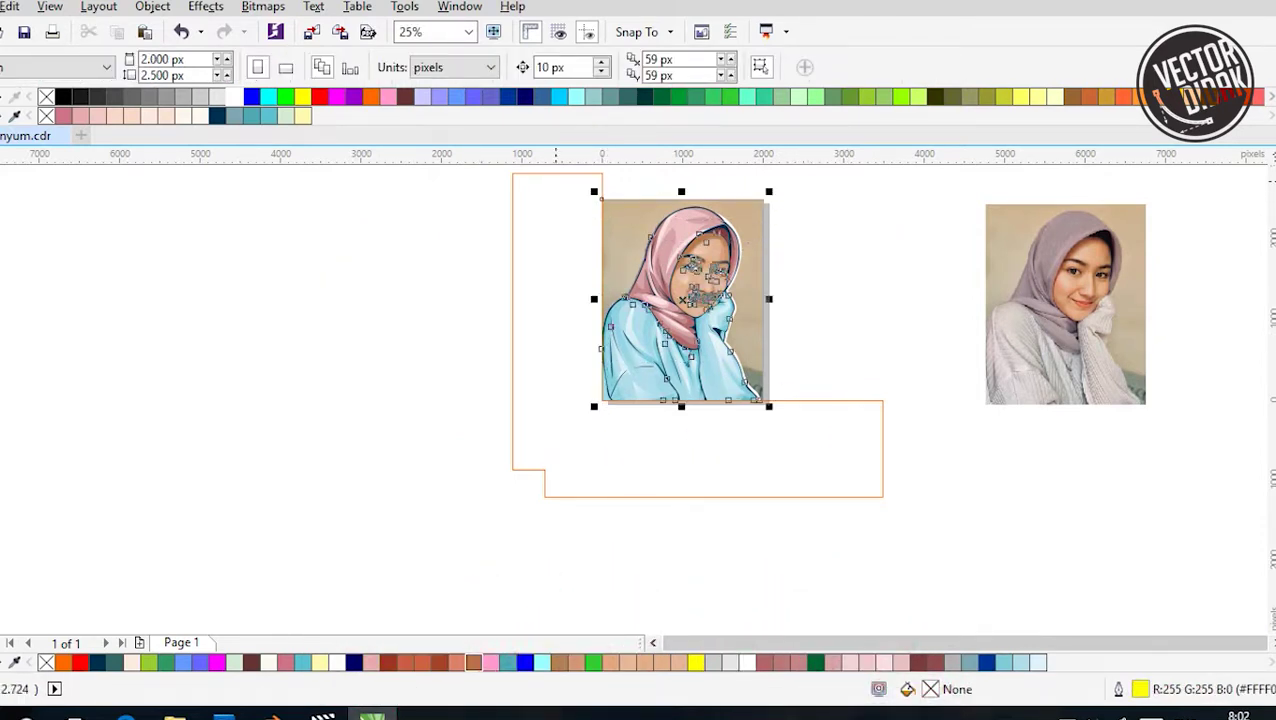
left_click_drag(626, 290, 321, 308)
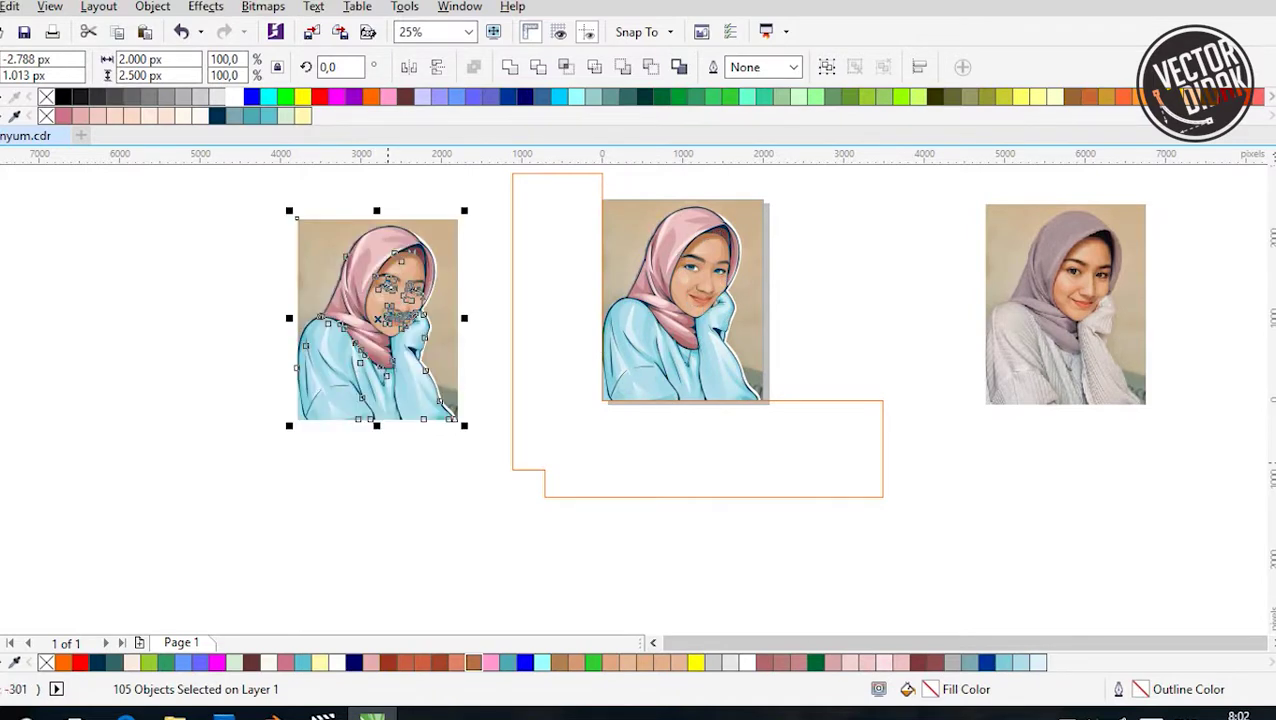
key("Escape")
scroll(640, 400, "left", 3)
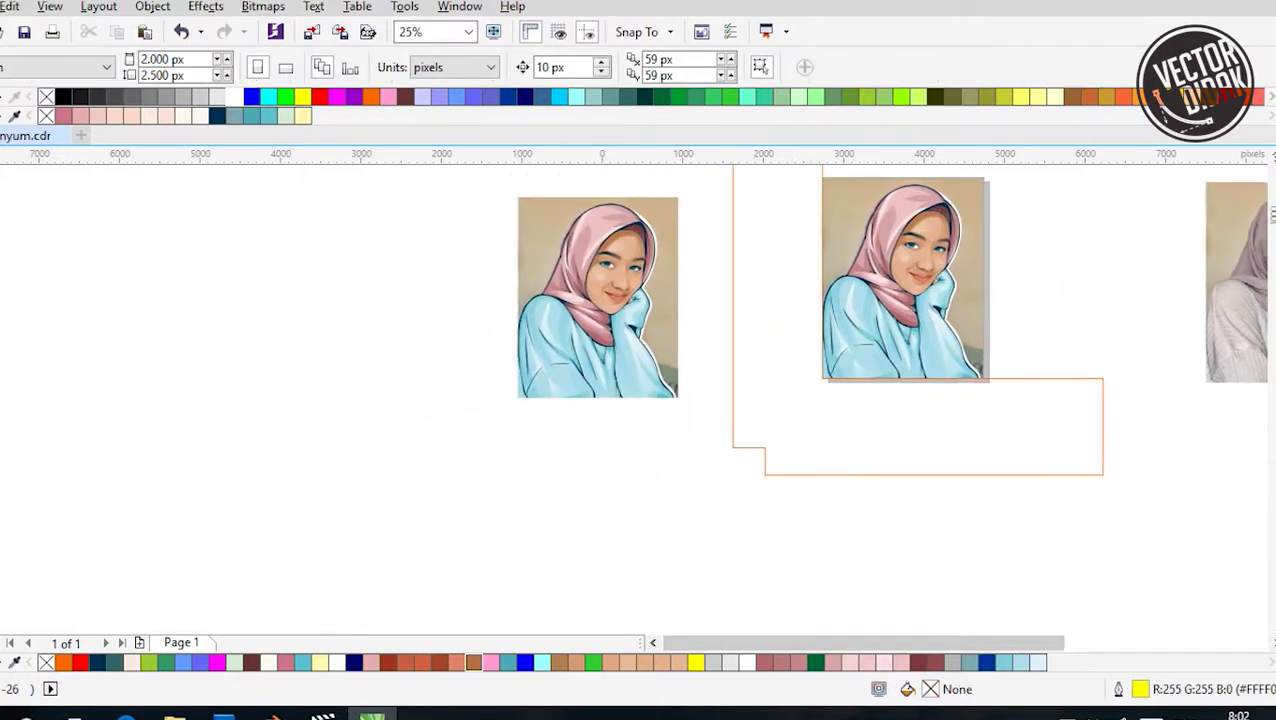
Paste the original photo beside the portrait copy and draw a rectangle about 3,075 by 4,050 px around it
scroll(800, 380, "up", 1)
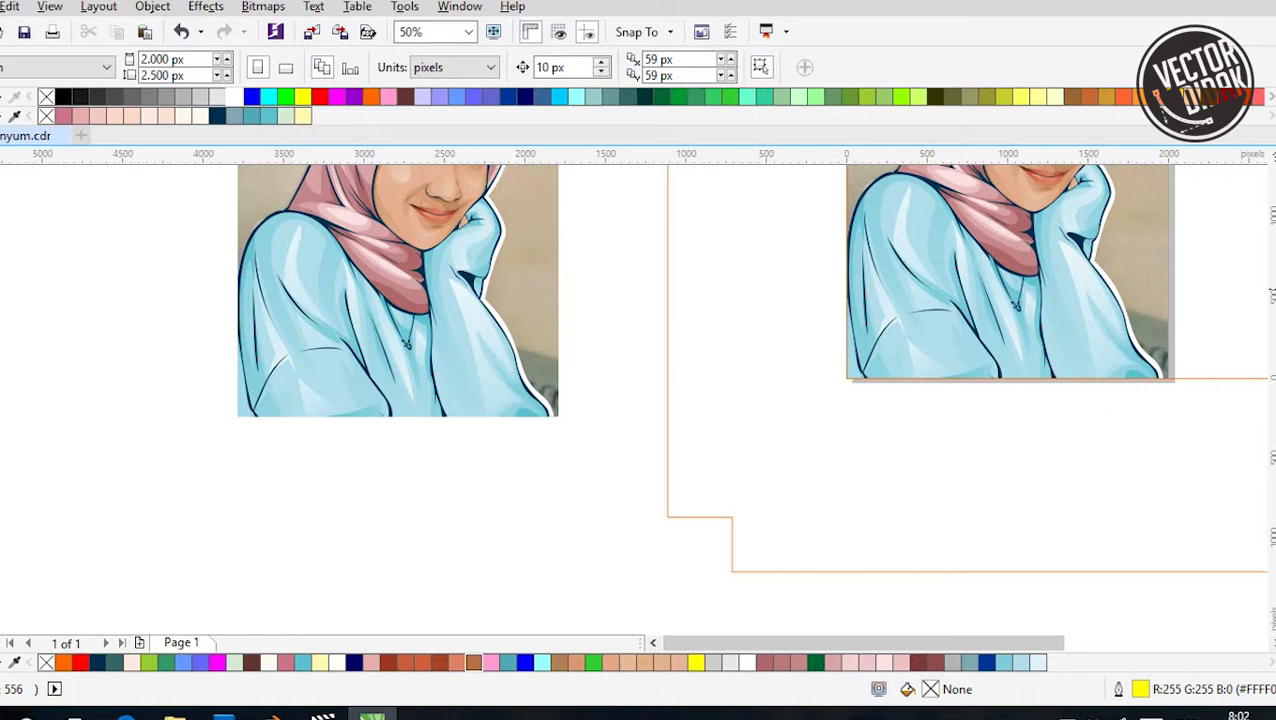
scroll(640, 400, "up", 3)
scroll(640, 400, "left", 3)
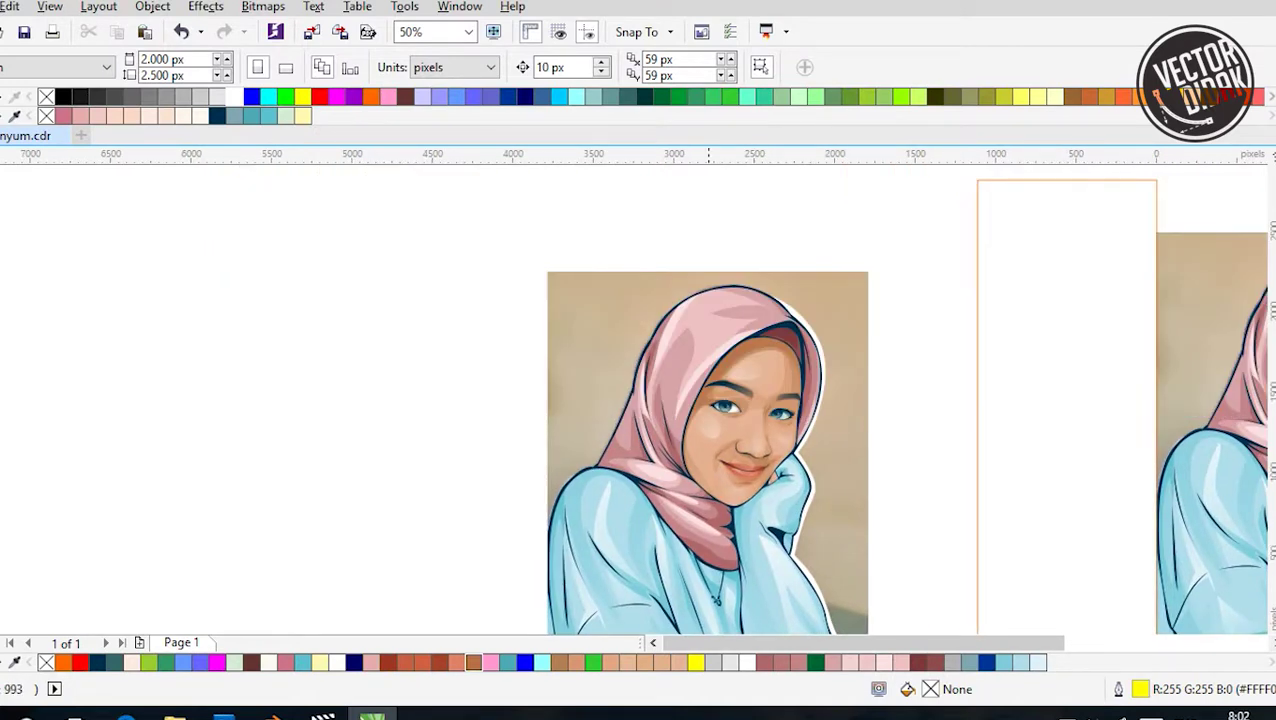
scroll(560, 300, "down", 4)
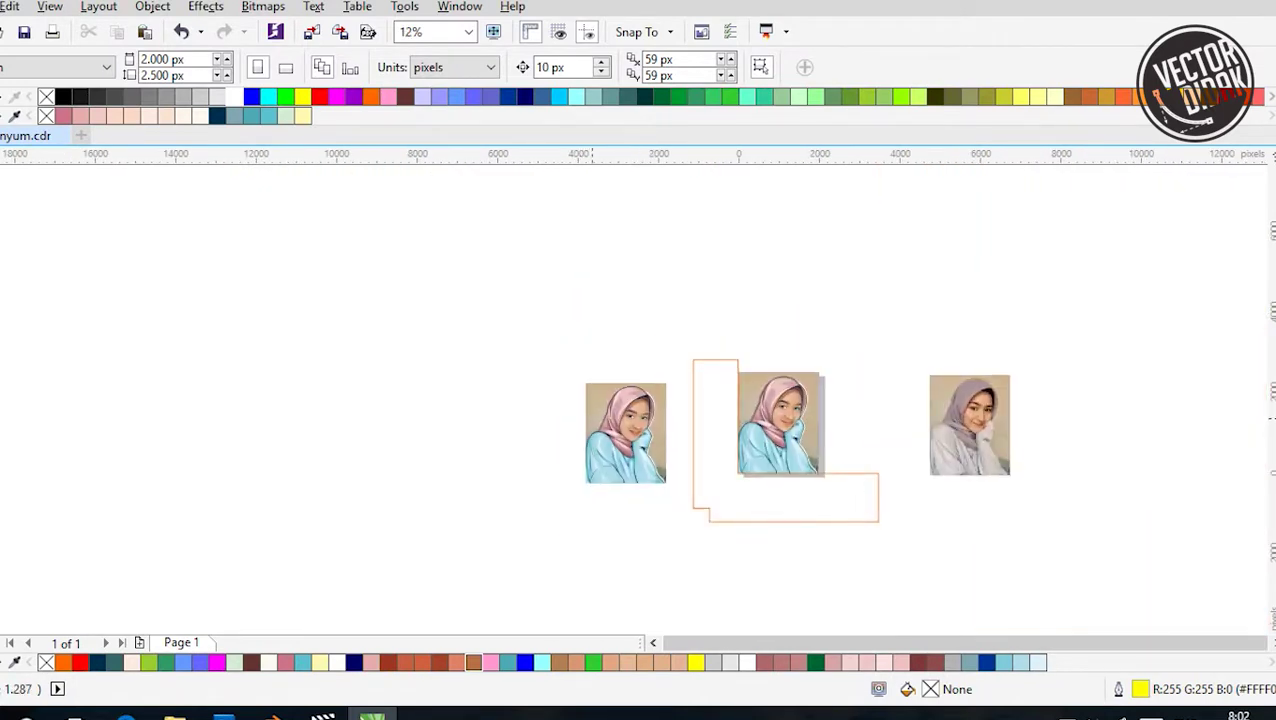
scroll(561, 322, "up", 1)
key("ctrl+v")
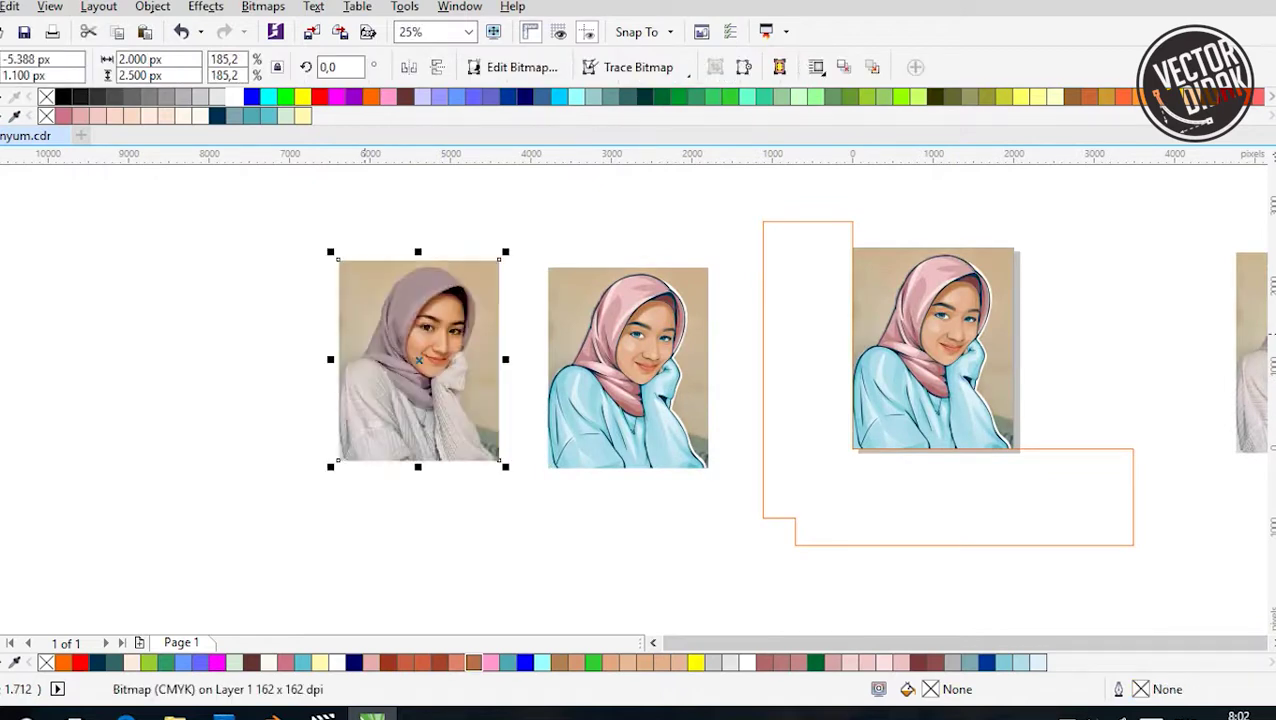
key("F6")
left_click_drag(268, 217, 517, 545)
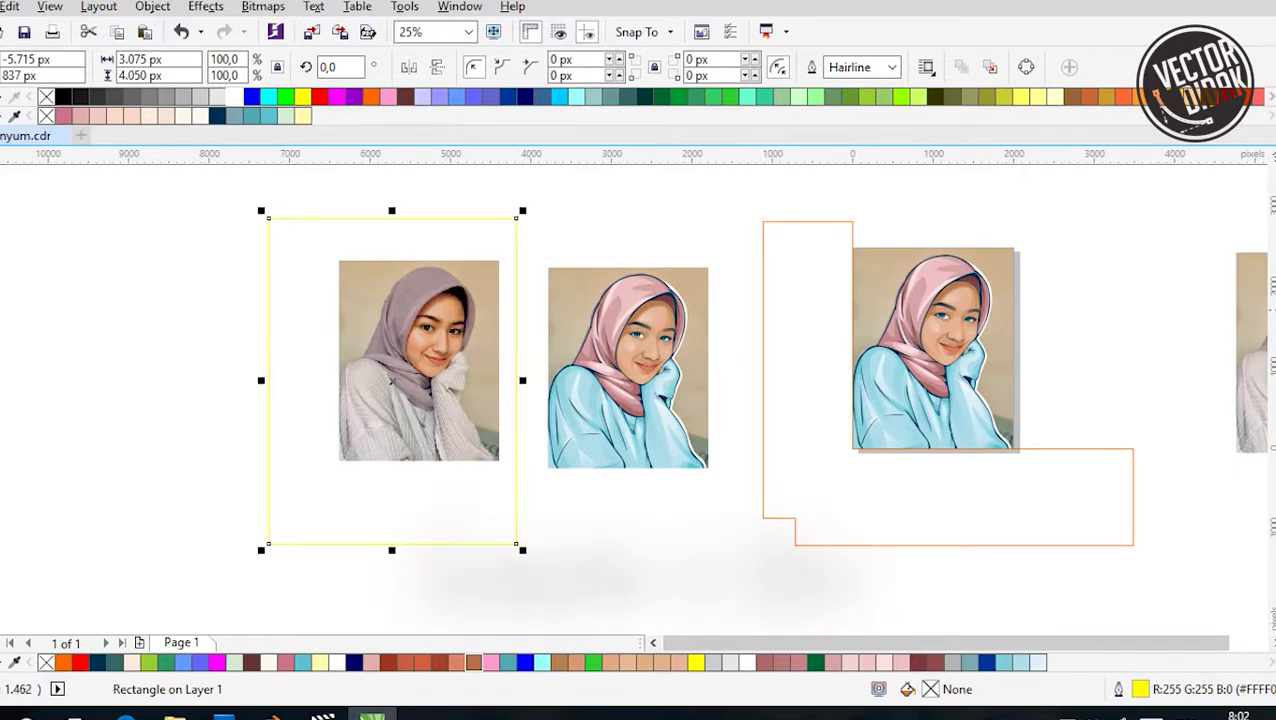
Intersect the large rectangle with the photo to make a 2,000 by 2,500 px frame, and delete the large rectangle
key("Escape")
left_click_drag(220, 240, 528, 500)
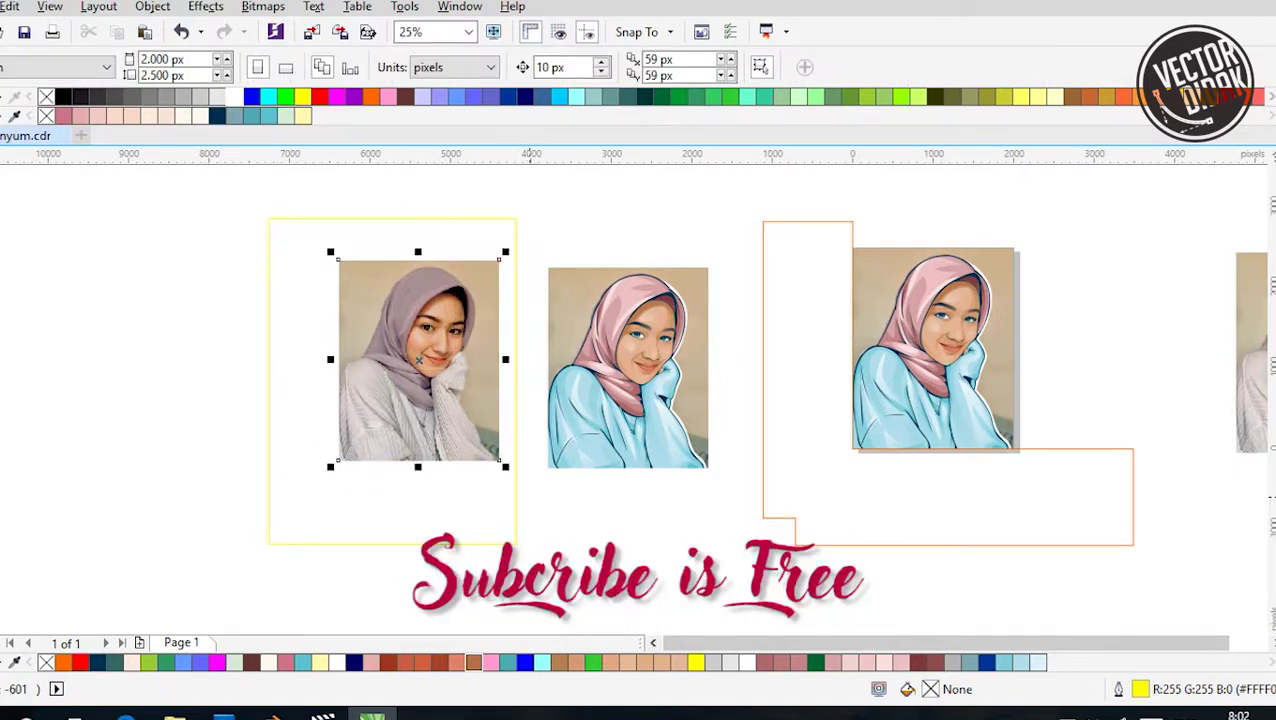
left_click(268, 380, "shift")
left_click(498, 400, "shift")
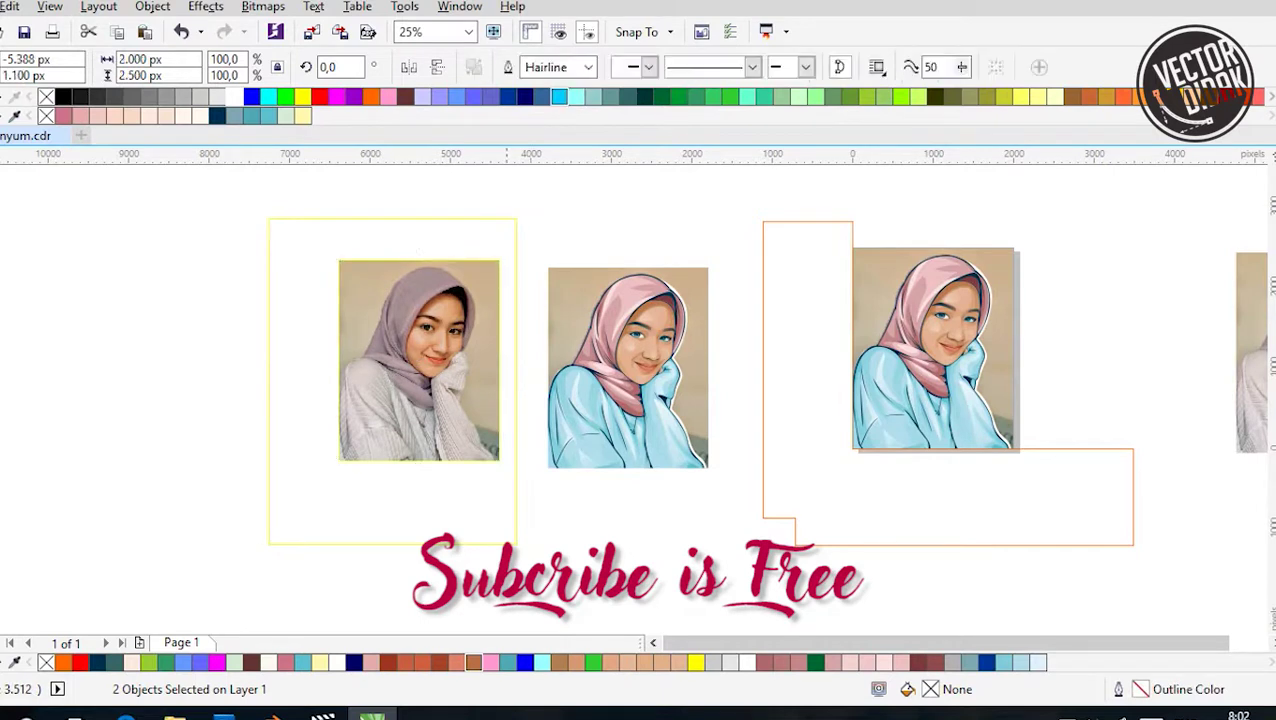
key("Delete")
Move the pasted photo lower and pull the photo-sized yellow frame away from it
left_click(418, 360)
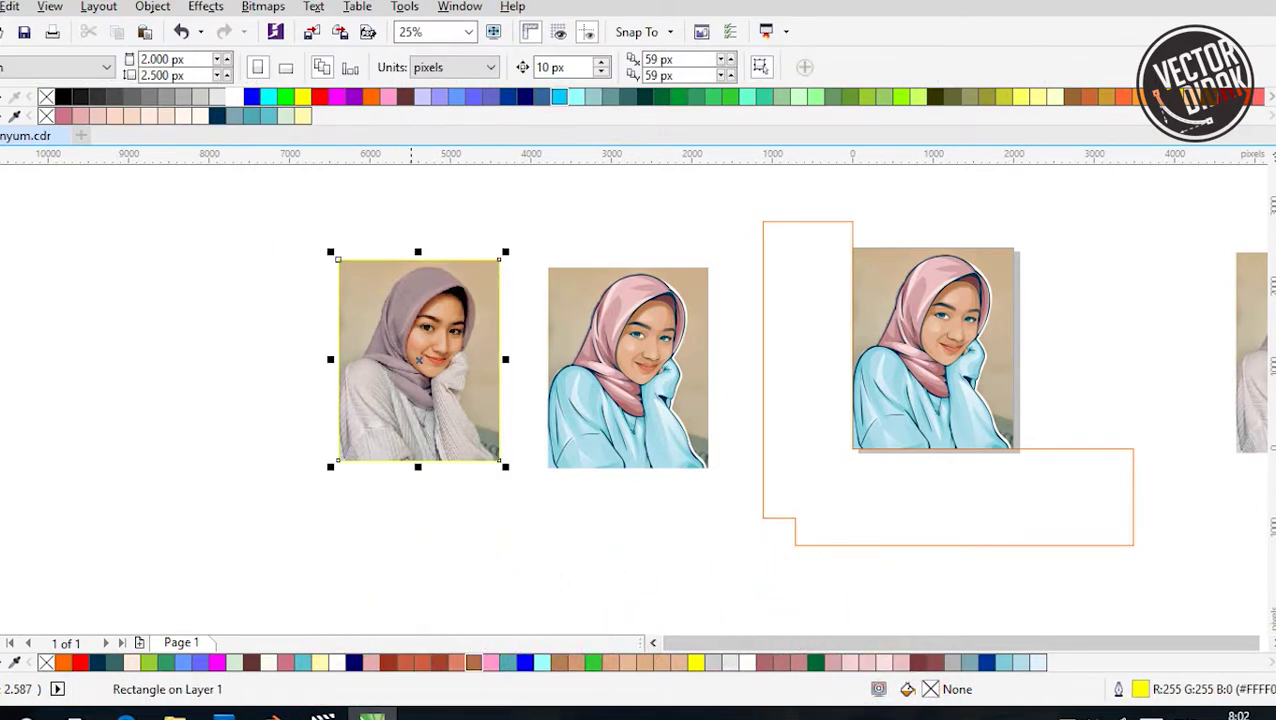
key("F10")
left_click_drag(418, 360, 395, 441)
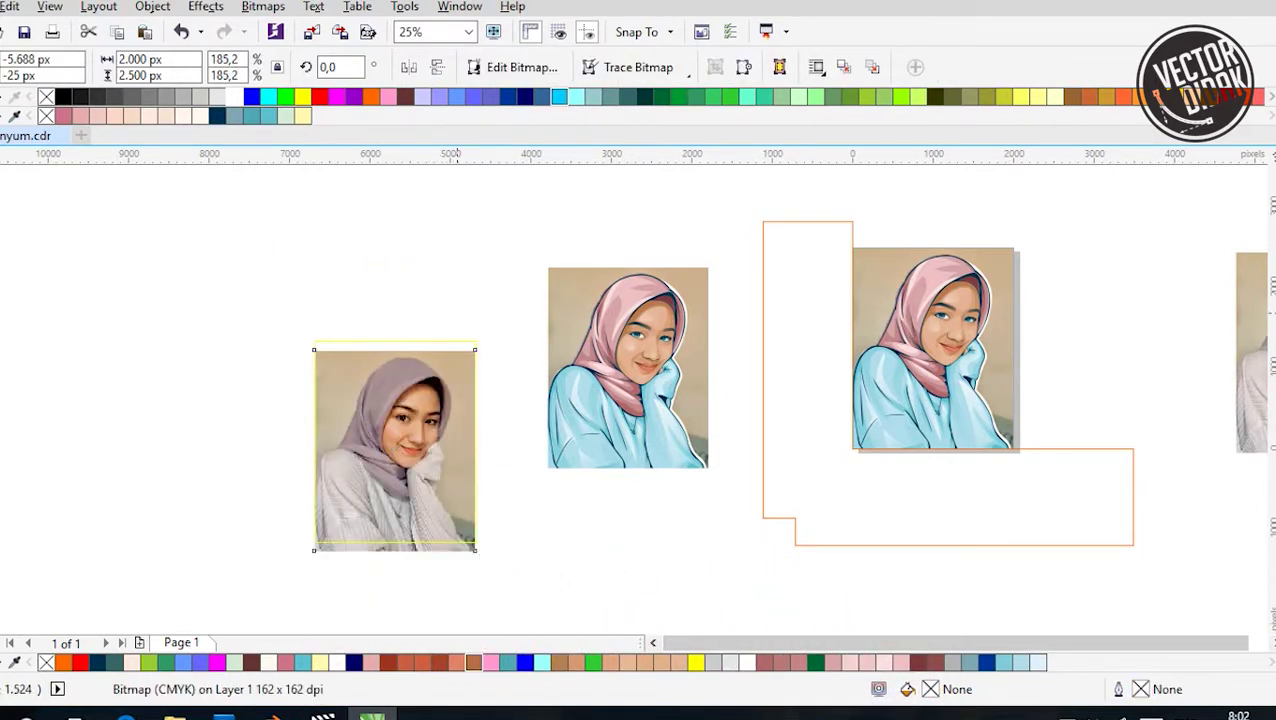
key("Escape")
left_click(315, 342)
left_click_drag(315, 342, 362, 272)
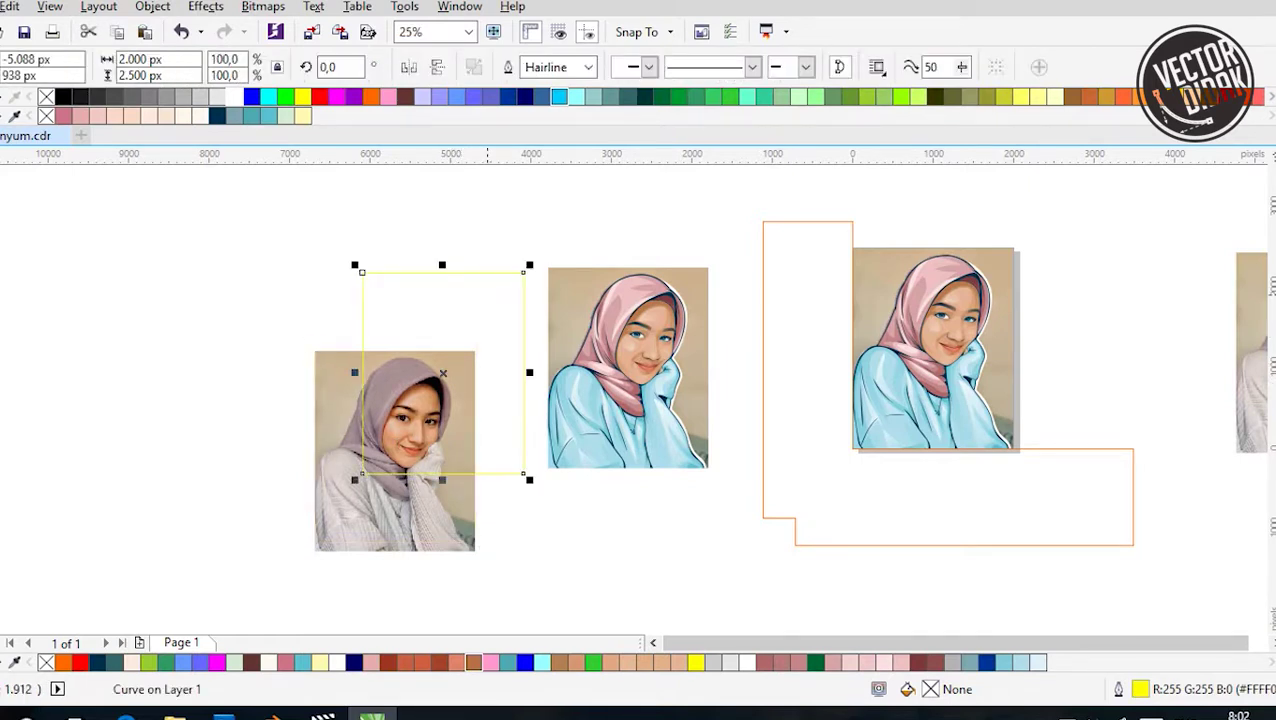
Delete the pasted photo and shift the empty yellow frame down beside the portrait copy
key("Tab")
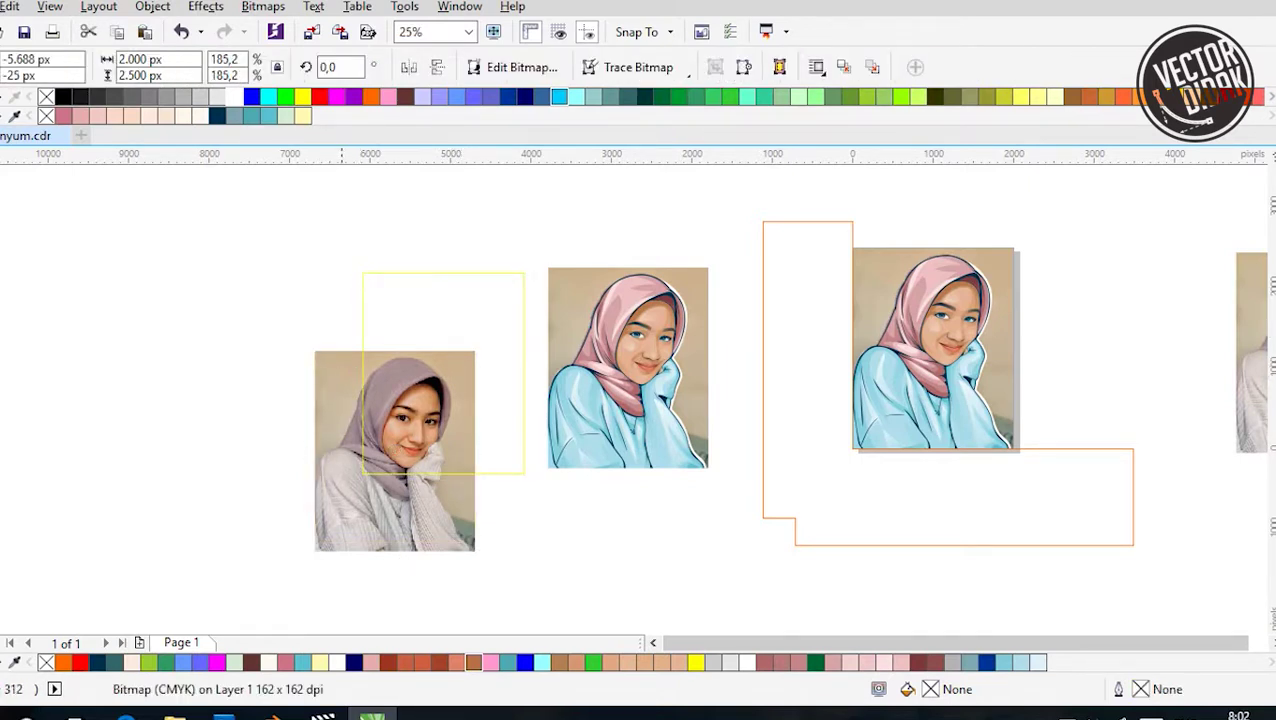
key("Delete")
key("Tab")
key("Down")
key("Down")
key("Down")
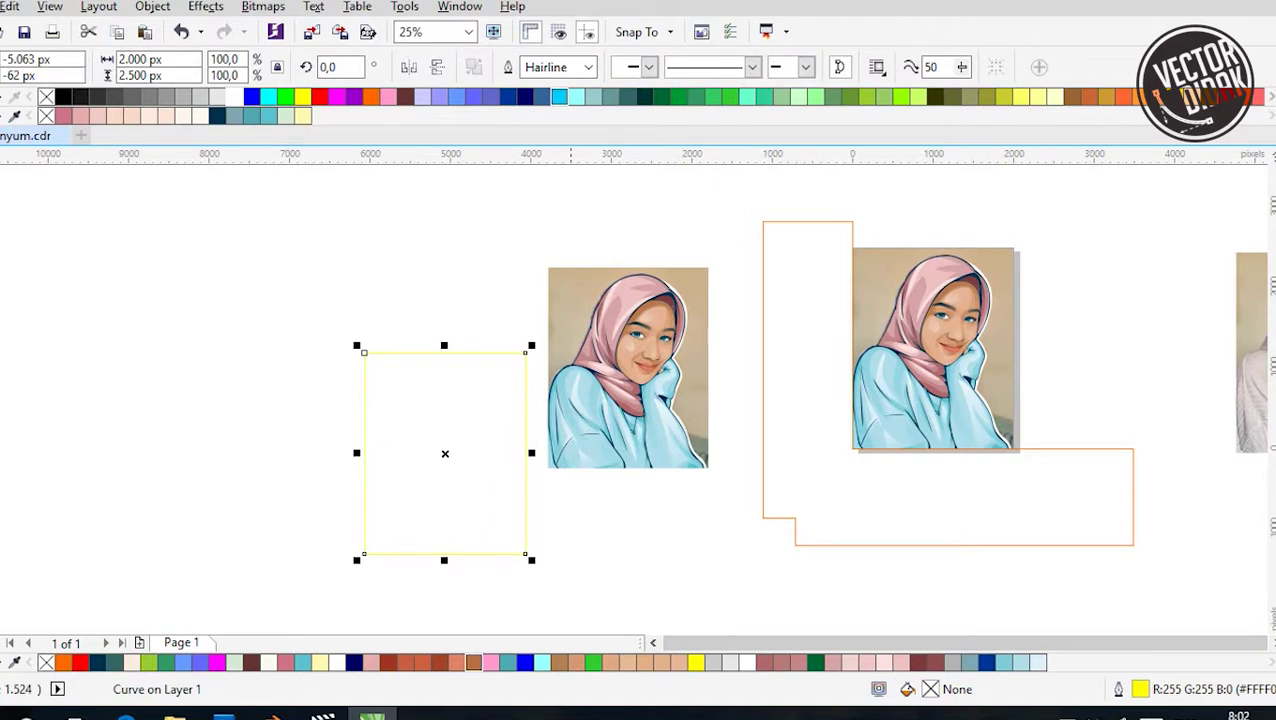
Align the yellow frame to the centre of the portrait copy horizontally and vertically, and select only the frame
left_click(628, 368, "shift")
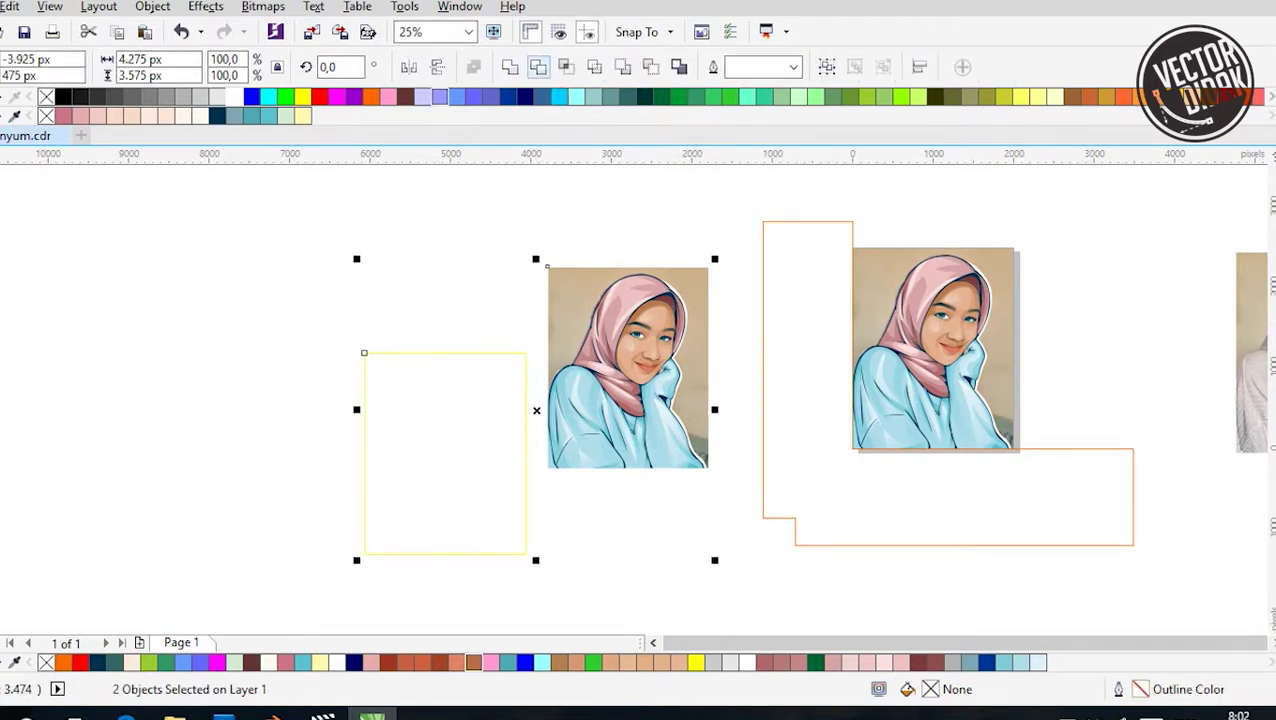
key("e")
key("c")
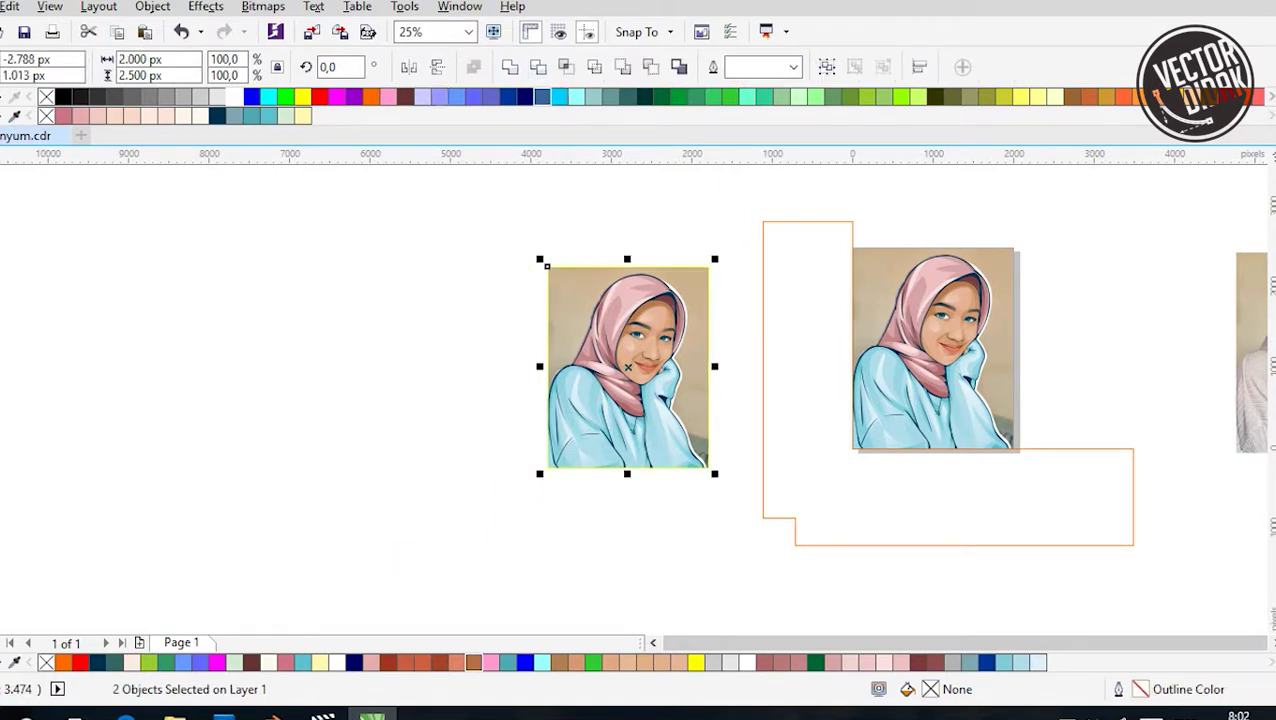
key("Escape")
scroll(624, 344, "up", 2)
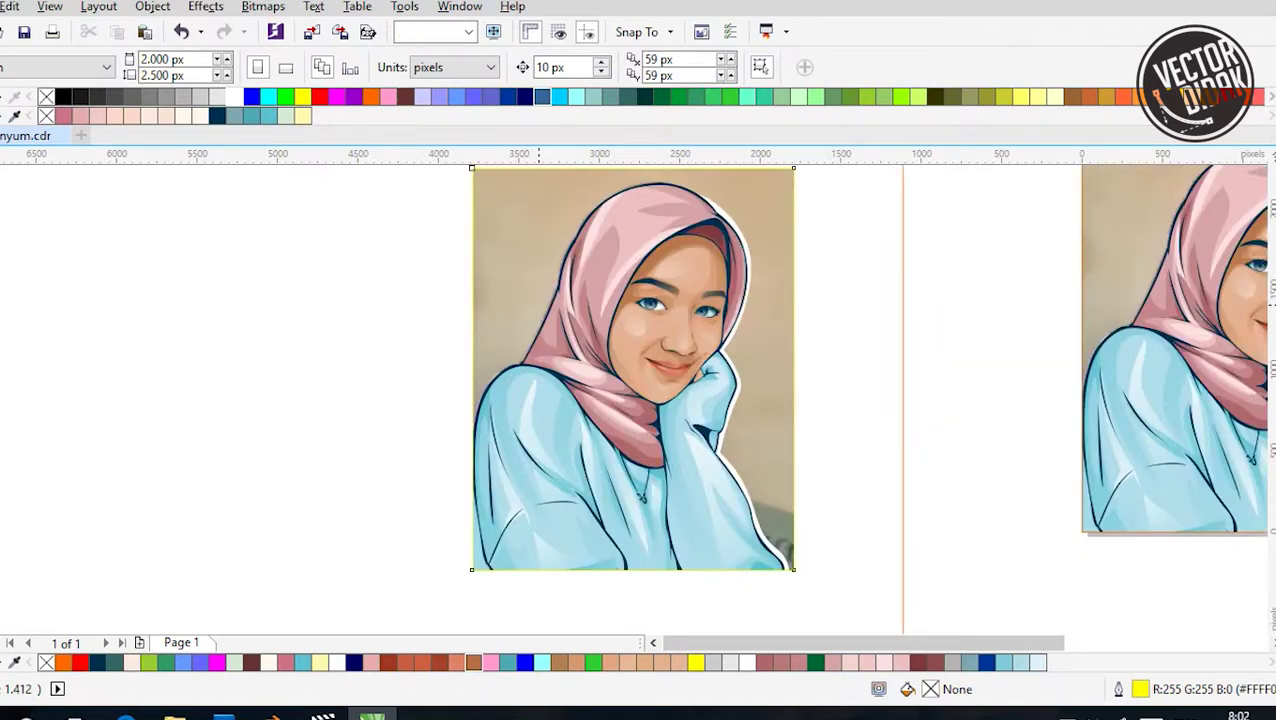
key("Tab")
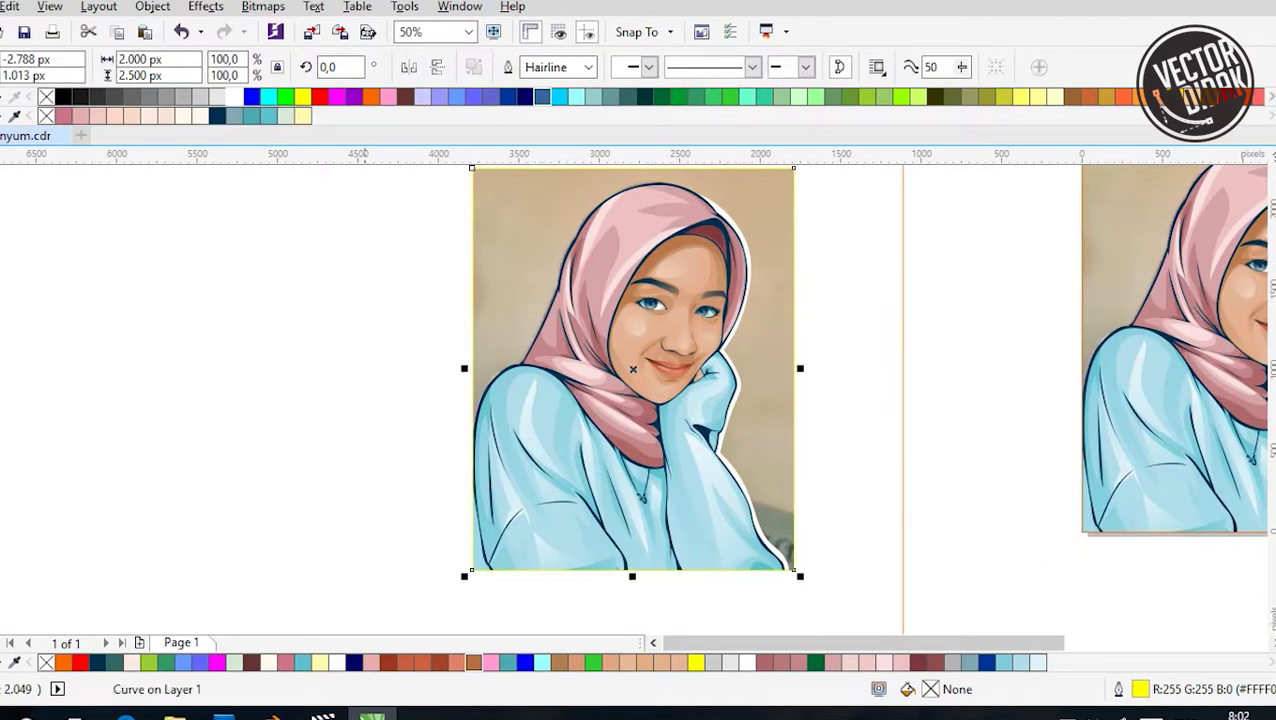